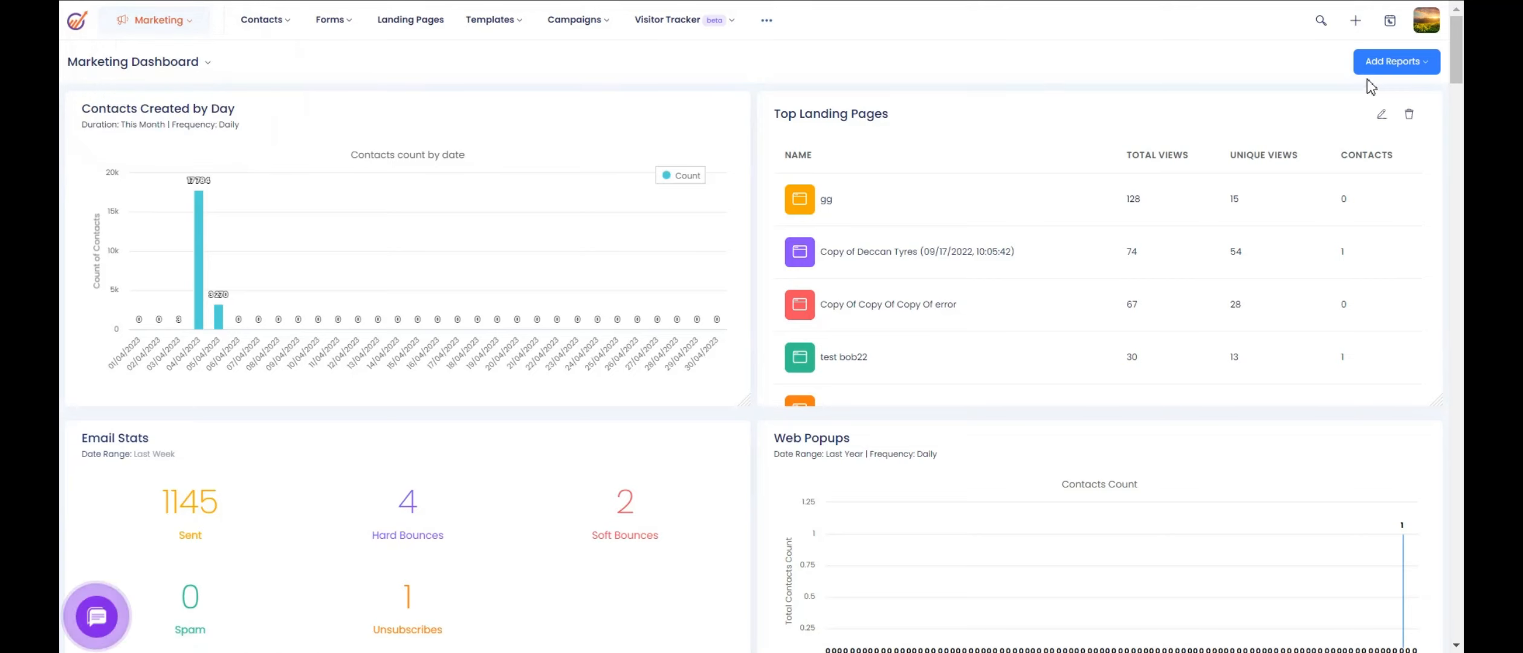
Step: Examine the reports that can be added to the marketing dashboard
{"action": "left_click", "coordinate": [1385, 72]}
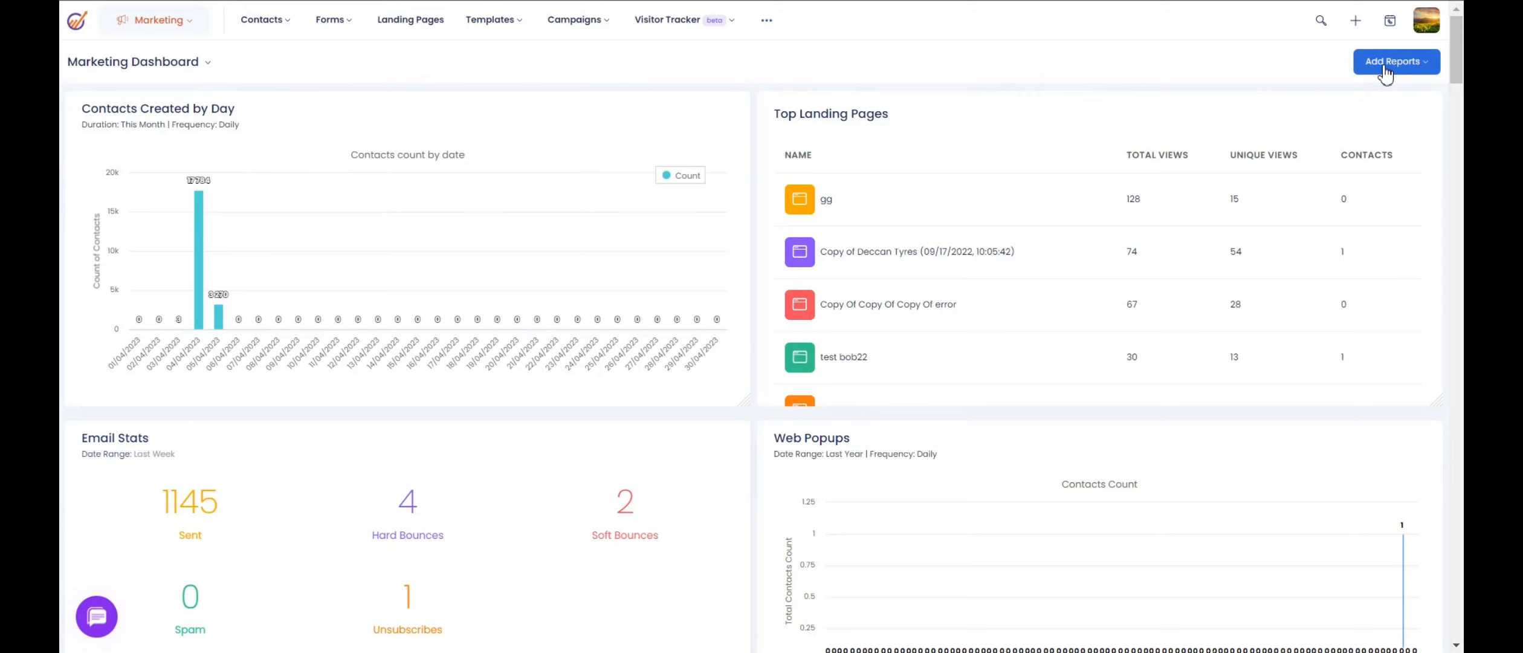
{"action": "left_click", "coordinate": [1385, 71]}
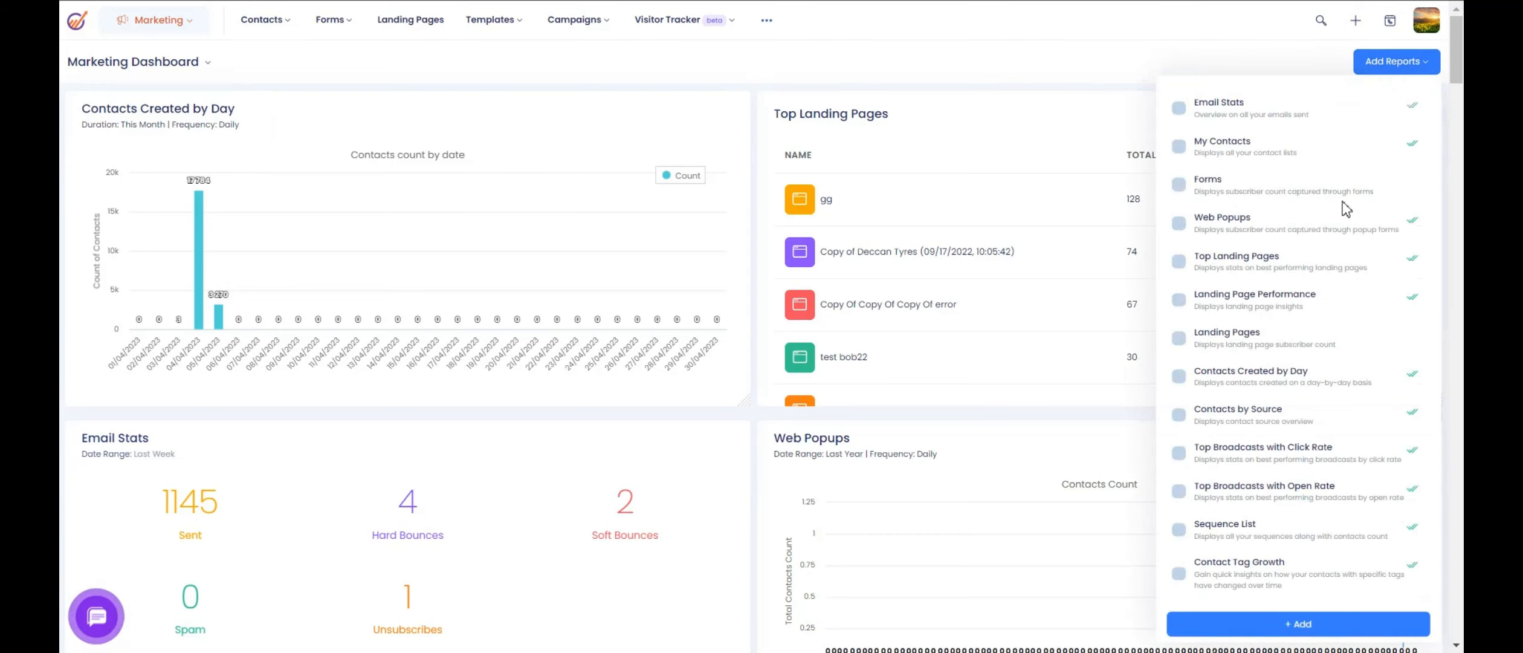
{"action": "scroll", "coordinate": [1341, 205], "scroll_direction": "down", "scroll_amount": 2}
{"action": "scroll", "coordinate": [1304, 266], "scroll_direction": "up", "scroll_amount": 2}
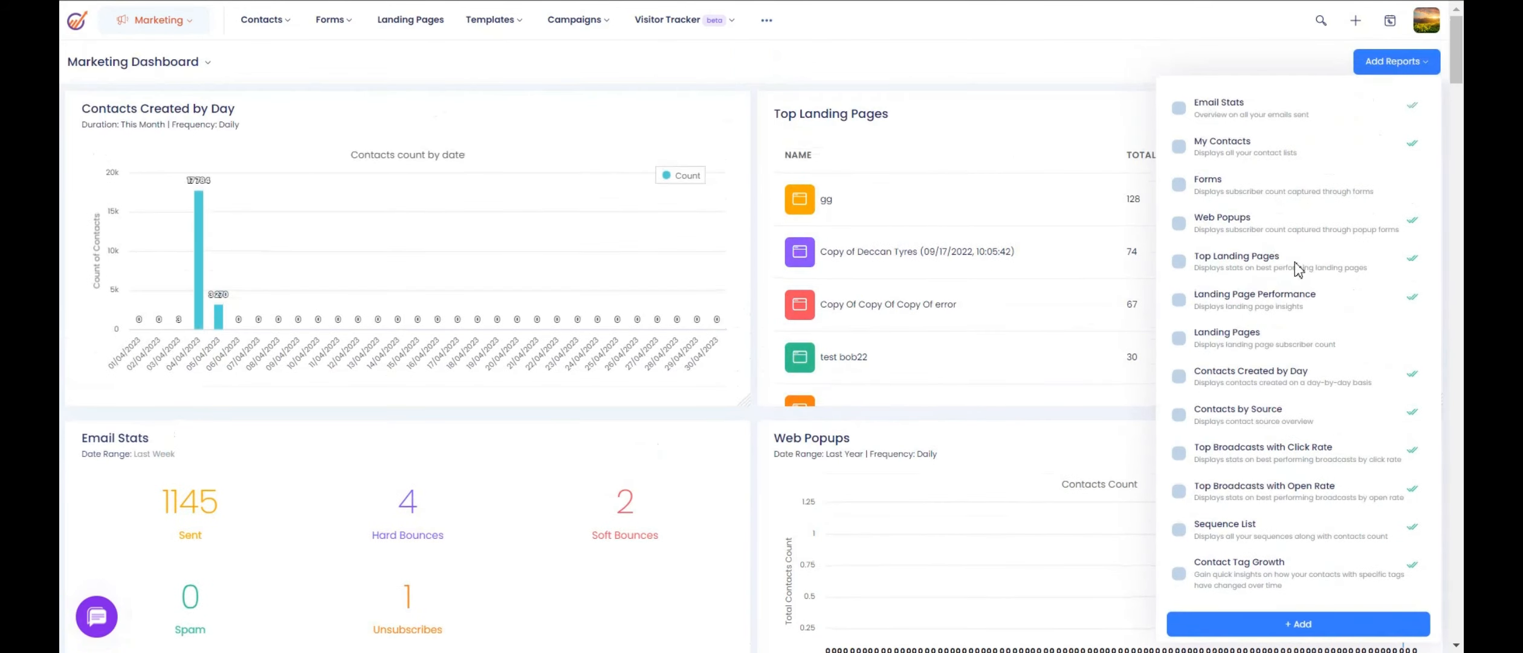
{"action": "left_click", "coordinate": [981, 67]}
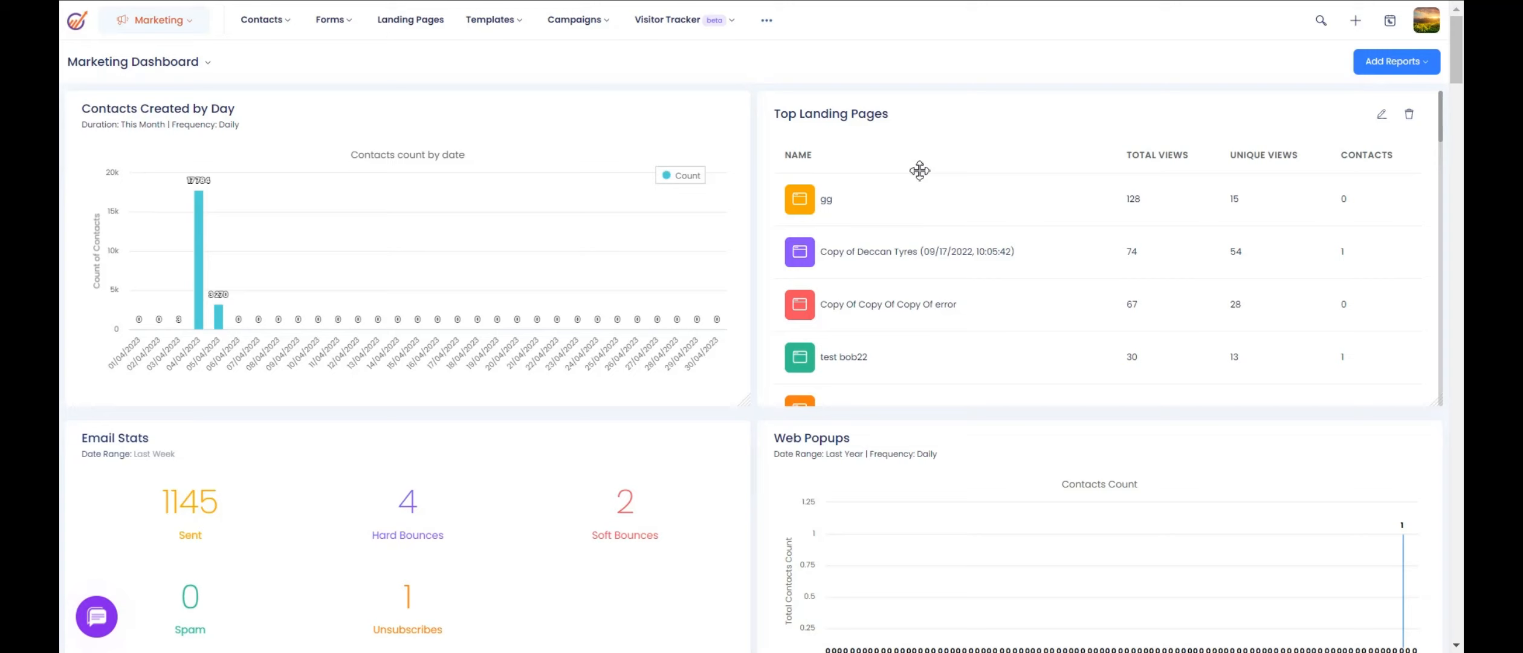
Step: Look over the Contacts and Forms sections, and open the list of landing pages
{"action": "left_click", "coordinate": [259, 23]}
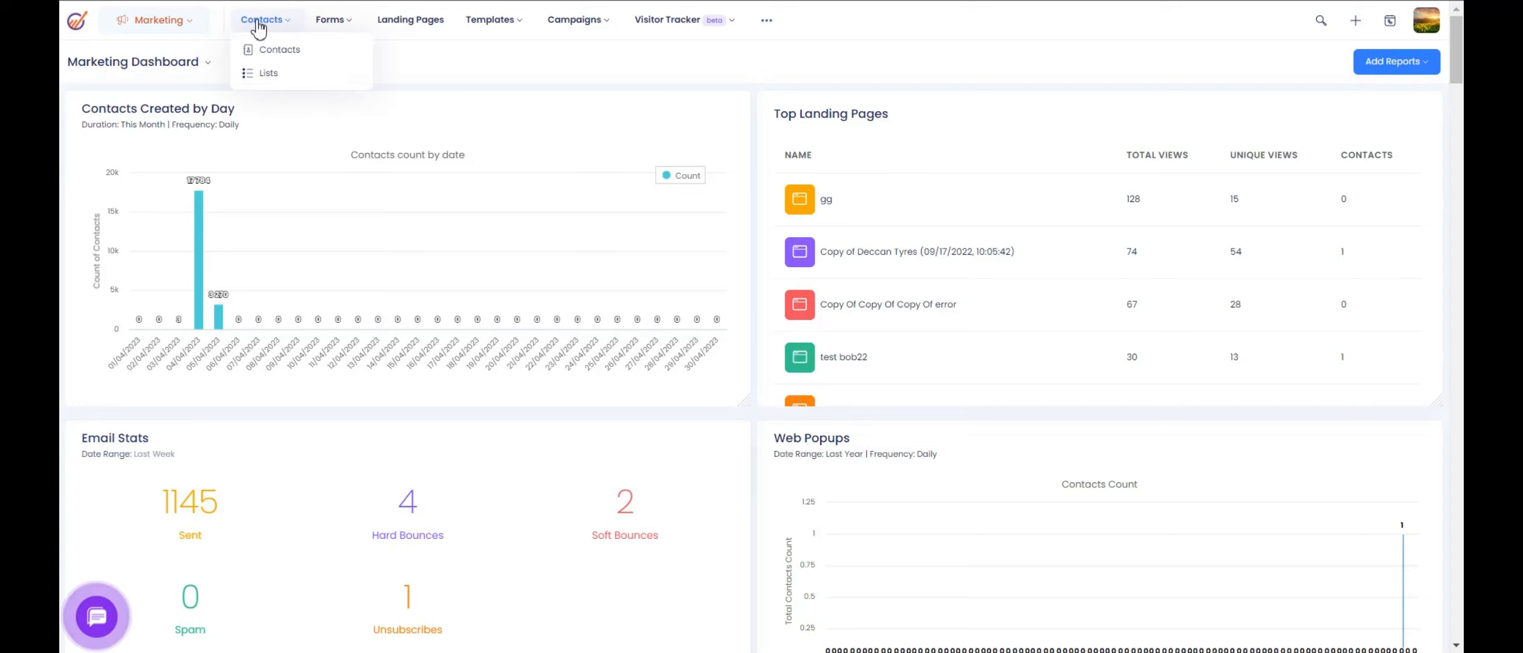
{"action": "left_click", "coordinate": [266, 55]}
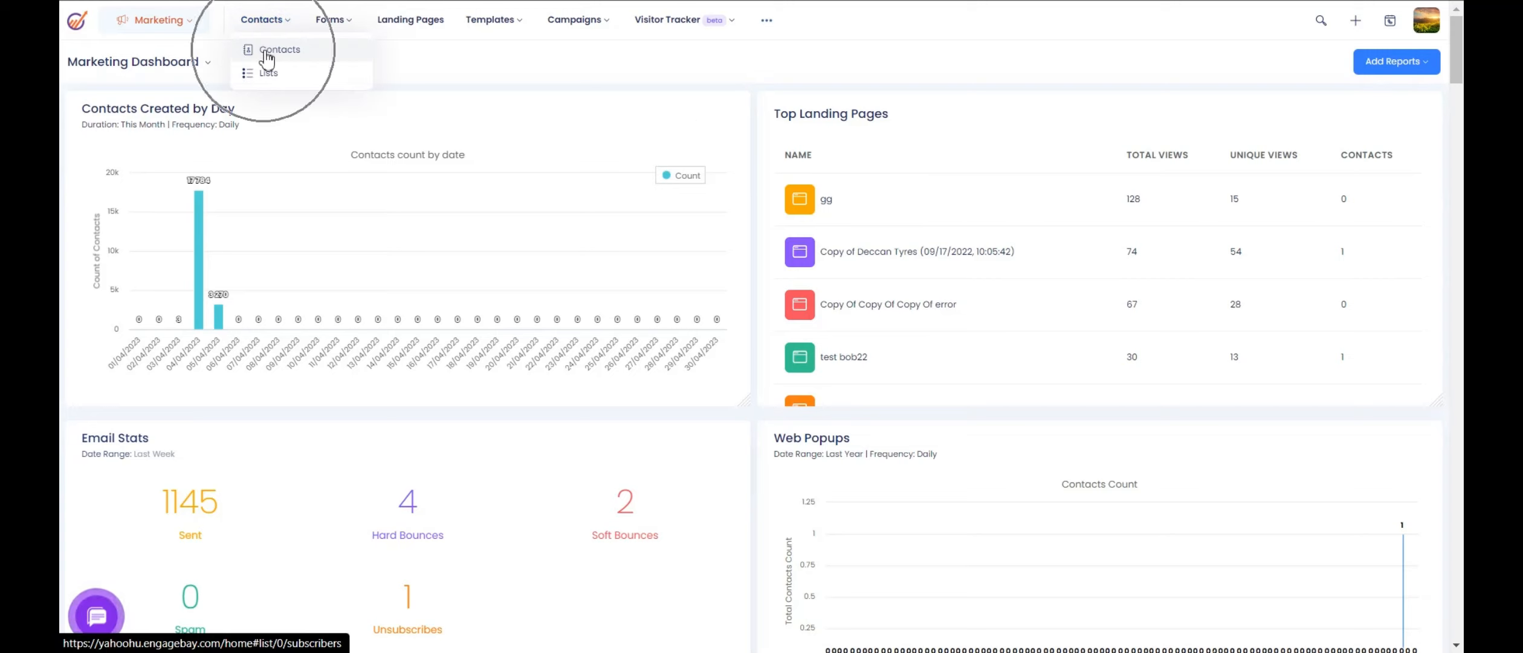
{"action": "left_click", "coordinate": [268, 85]}
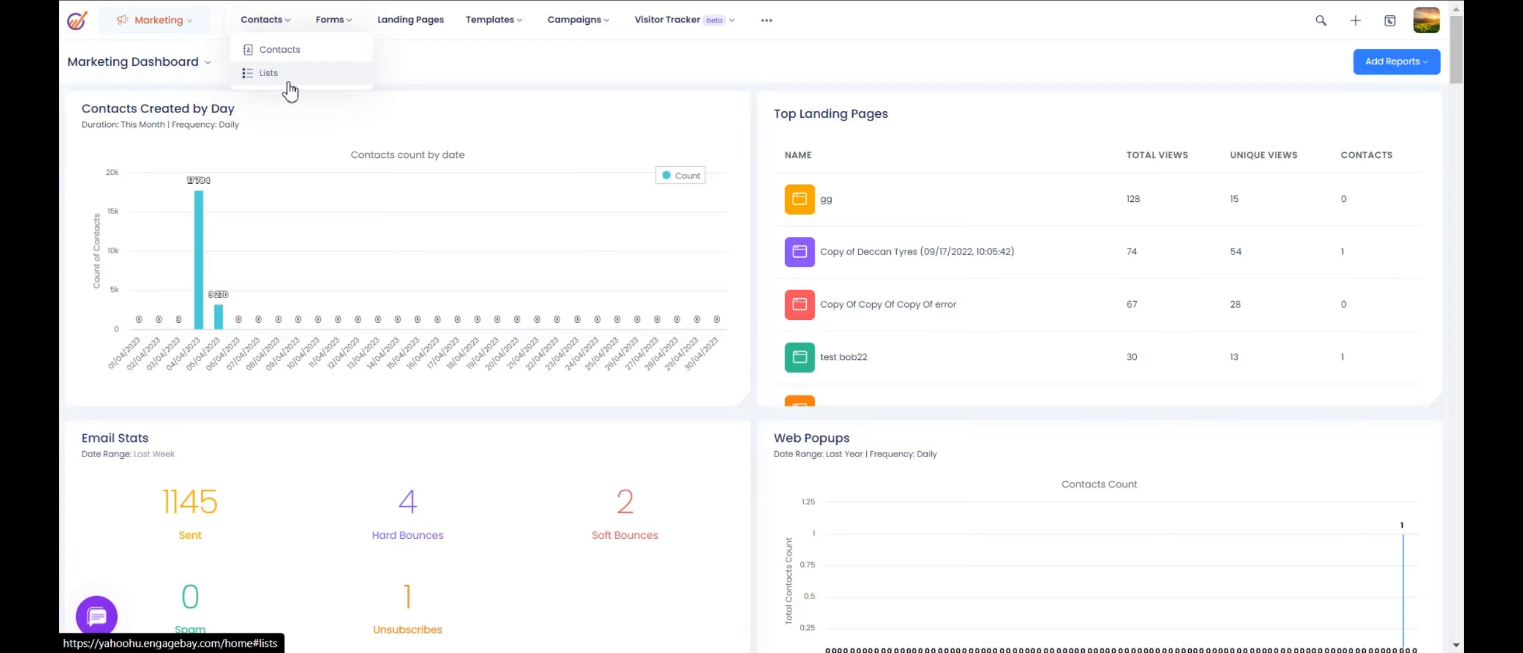
{"action": "mouse_move", "coordinate": [339, 23]}
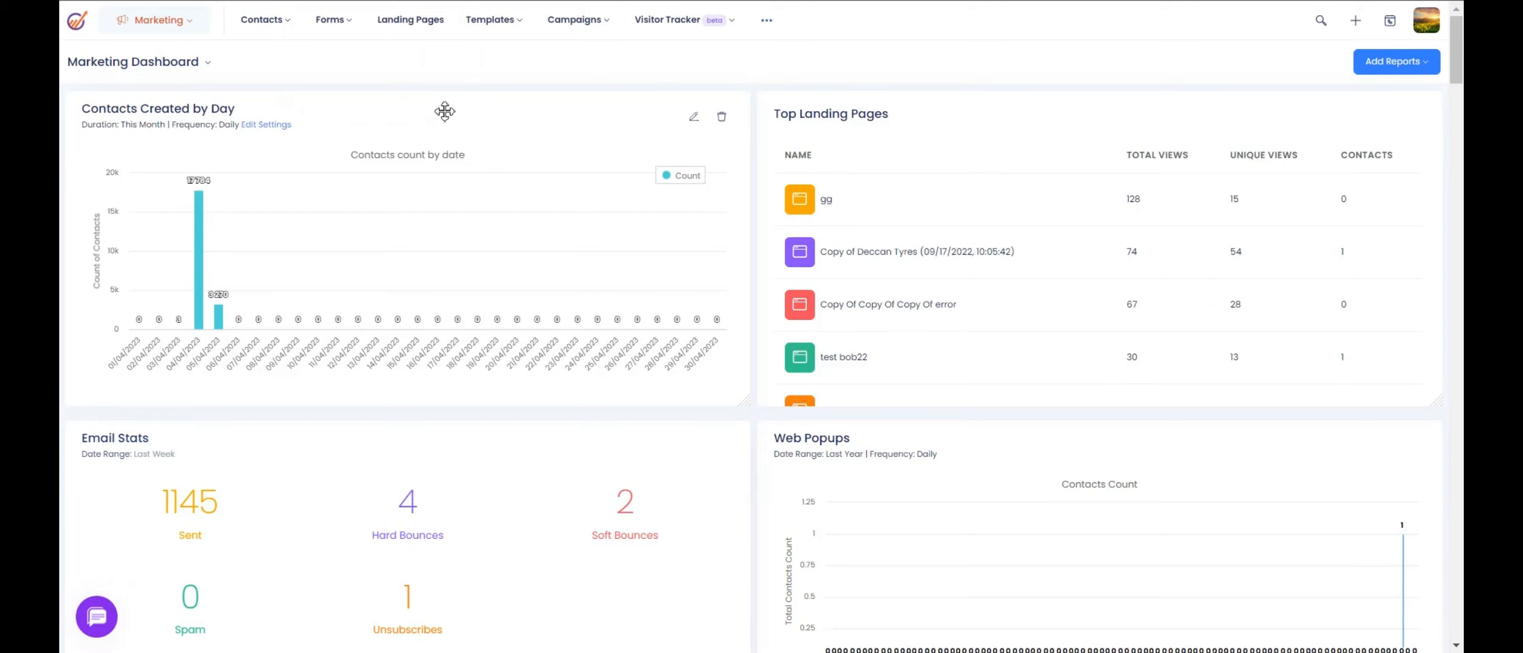
{"action": "left_click", "coordinate": [422, 34]}
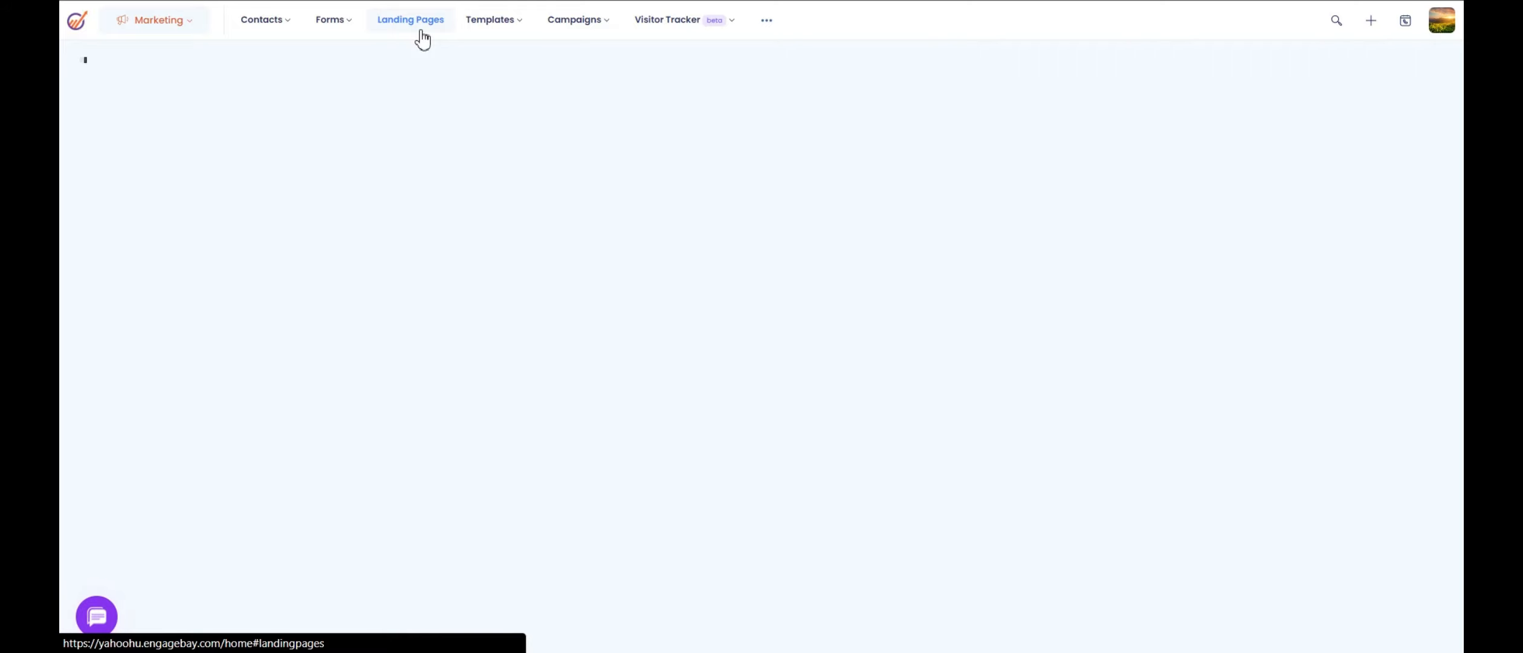
Step: Look over the template and campaign types, and open the list of marketing workflows
{"action": "mouse_move", "coordinate": [484, 27]}
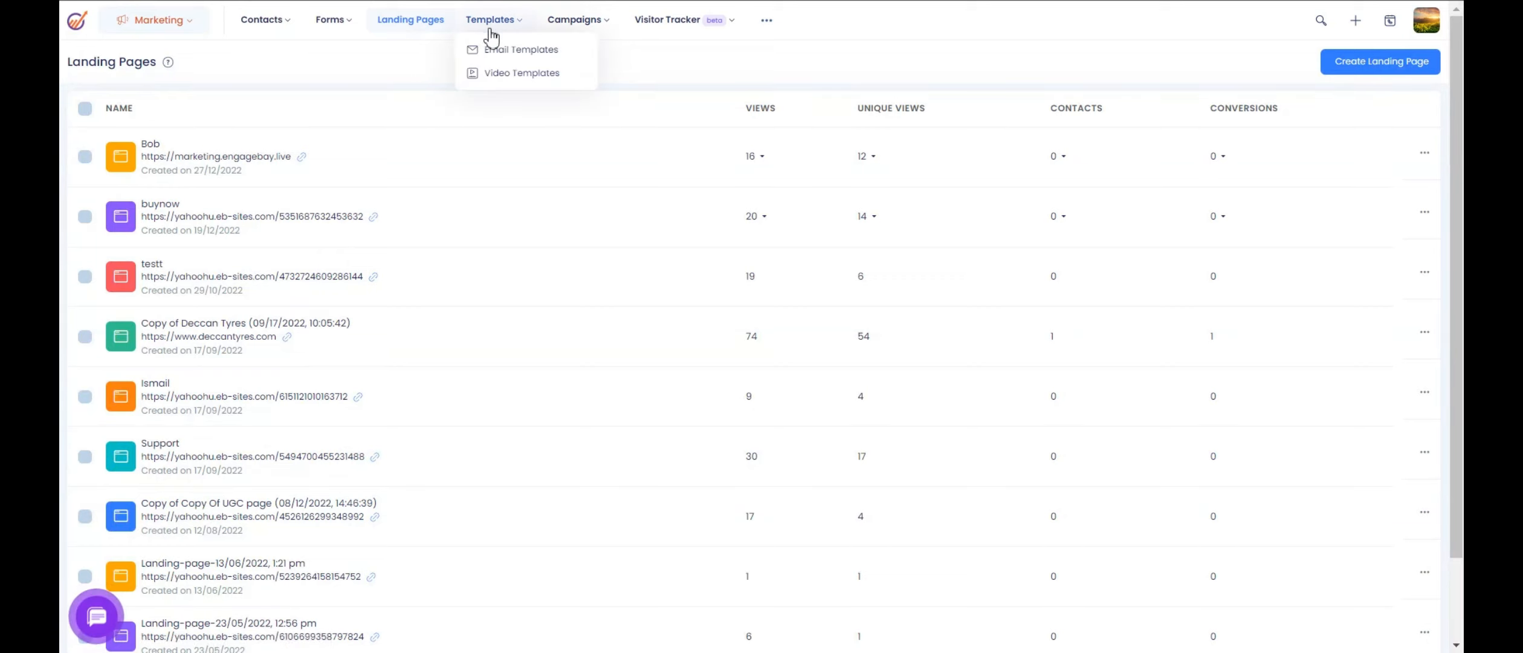
{"action": "left_click", "coordinate": [498, 77]}
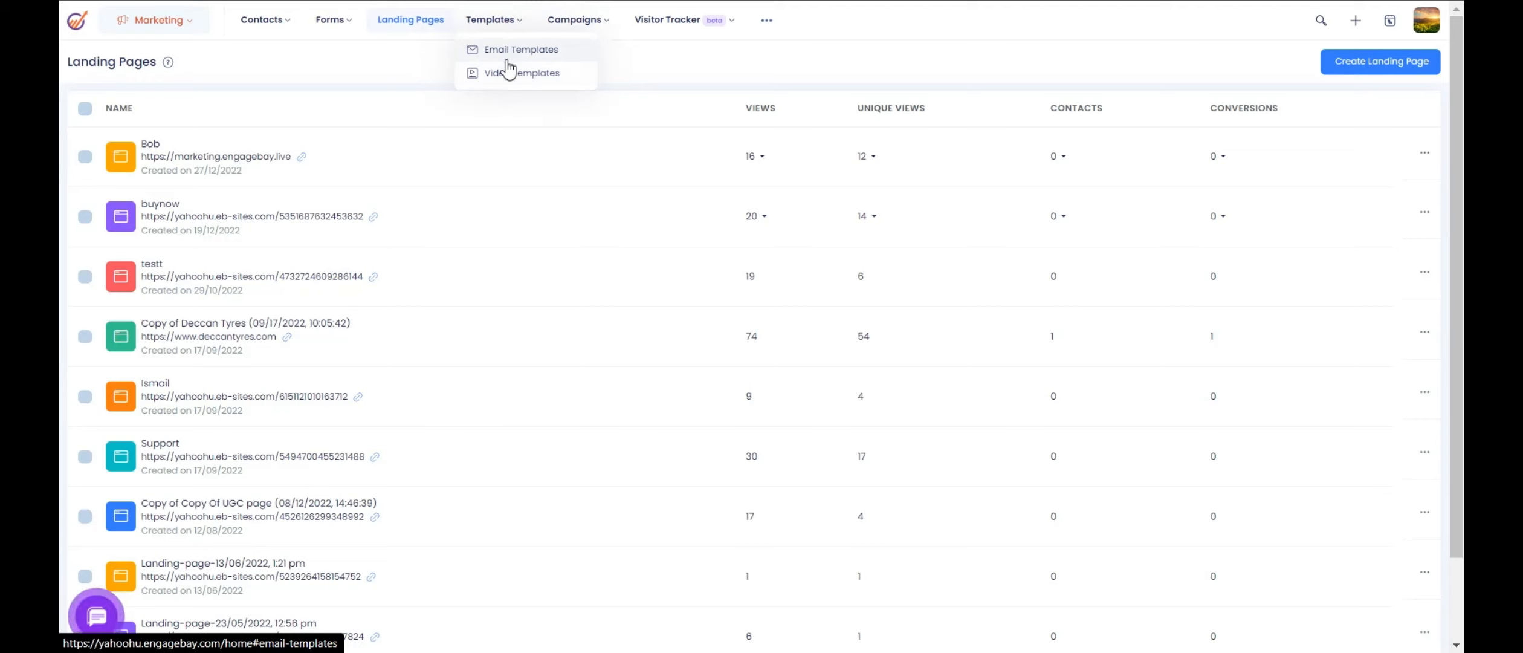
{"action": "mouse_move", "coordinate": [604, 28]}
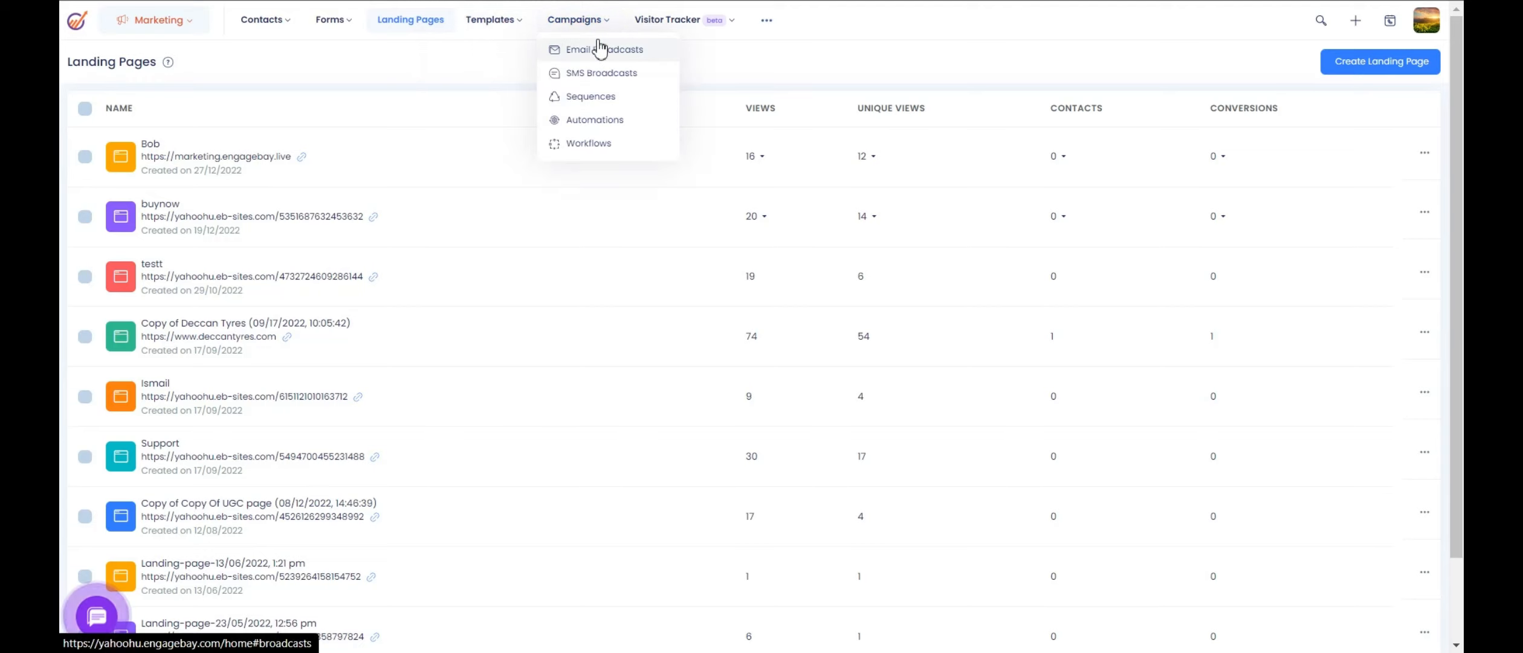
{"action": "left_click", "coordinate": [599, 48]}
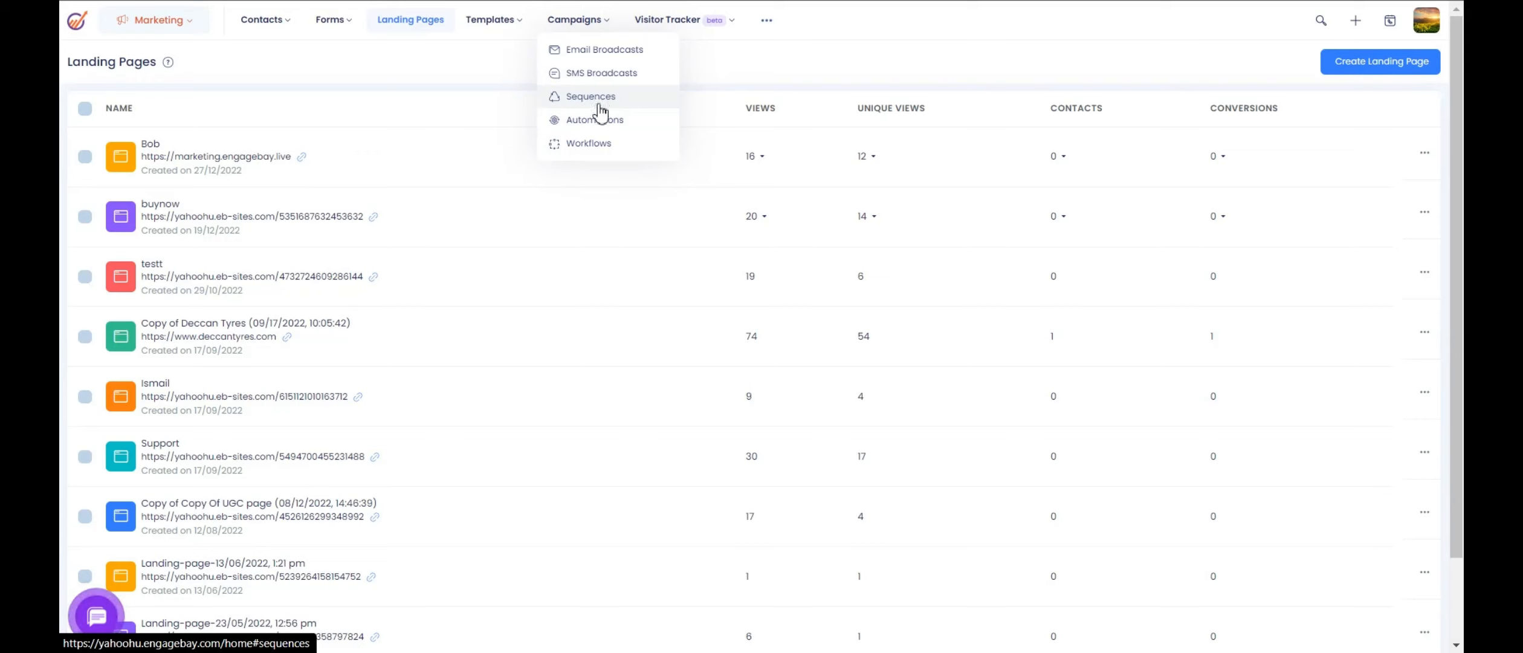
{"action": "left_click", "coordinate": [587, 144]}
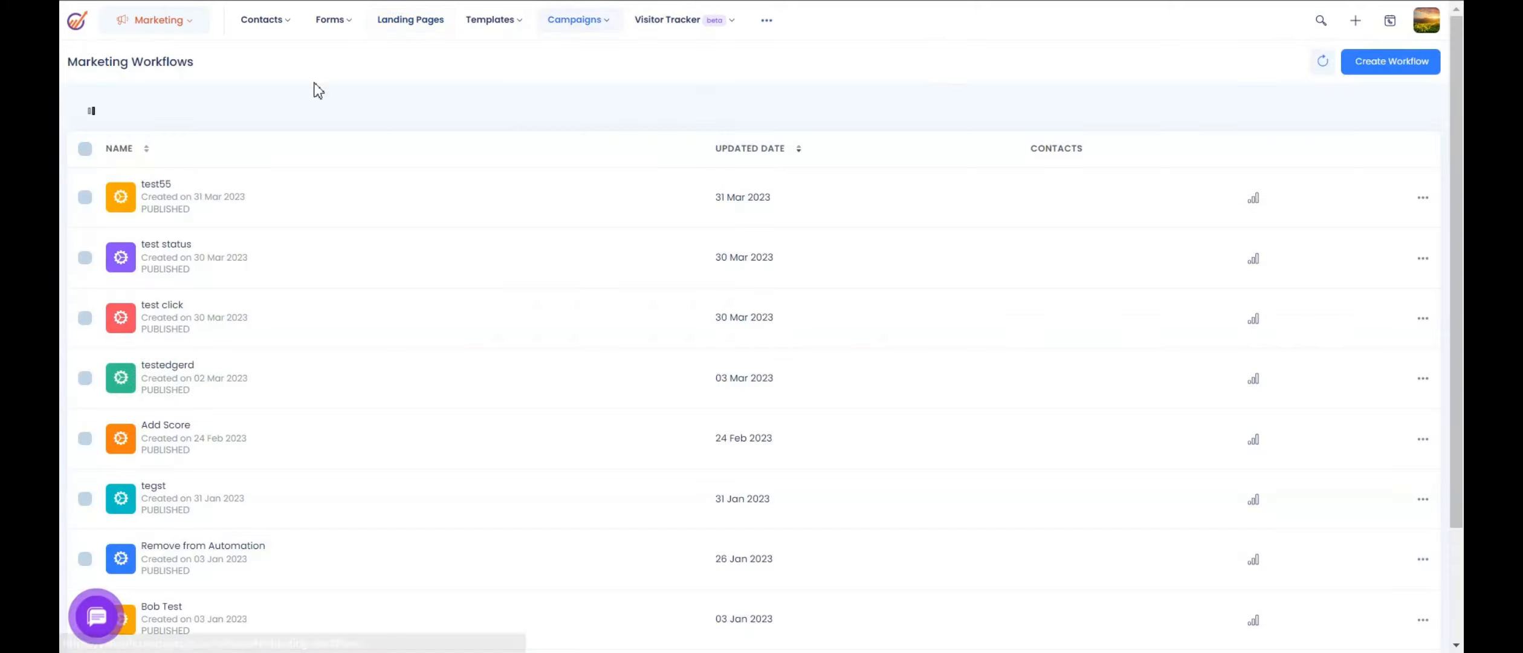
Step: Open the contacts list and start a contacts import from a CSV file
{"action": "mouse_move", "coordinate": [262, 27]}
{"action": "left_click", "coordinate": [332, 55]}
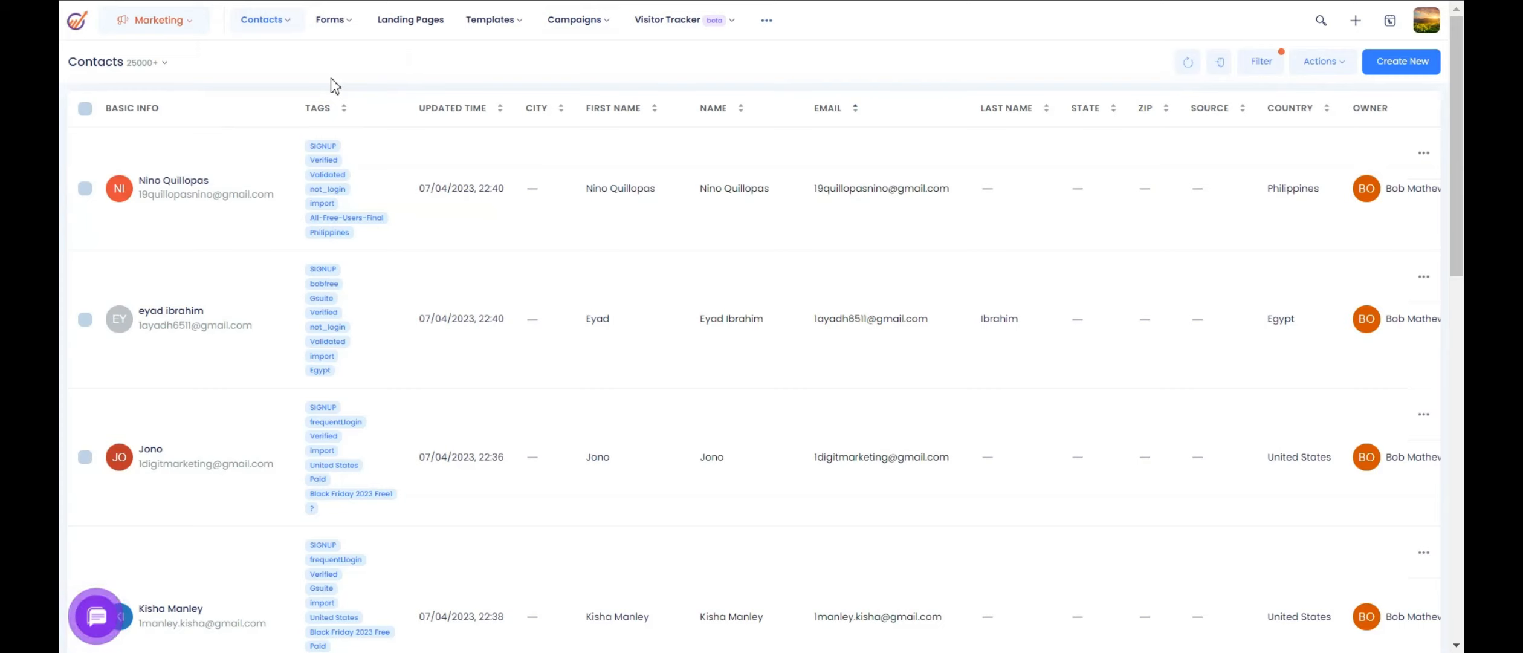
{"action": "left_click", "coordinate": [1227, 74]}
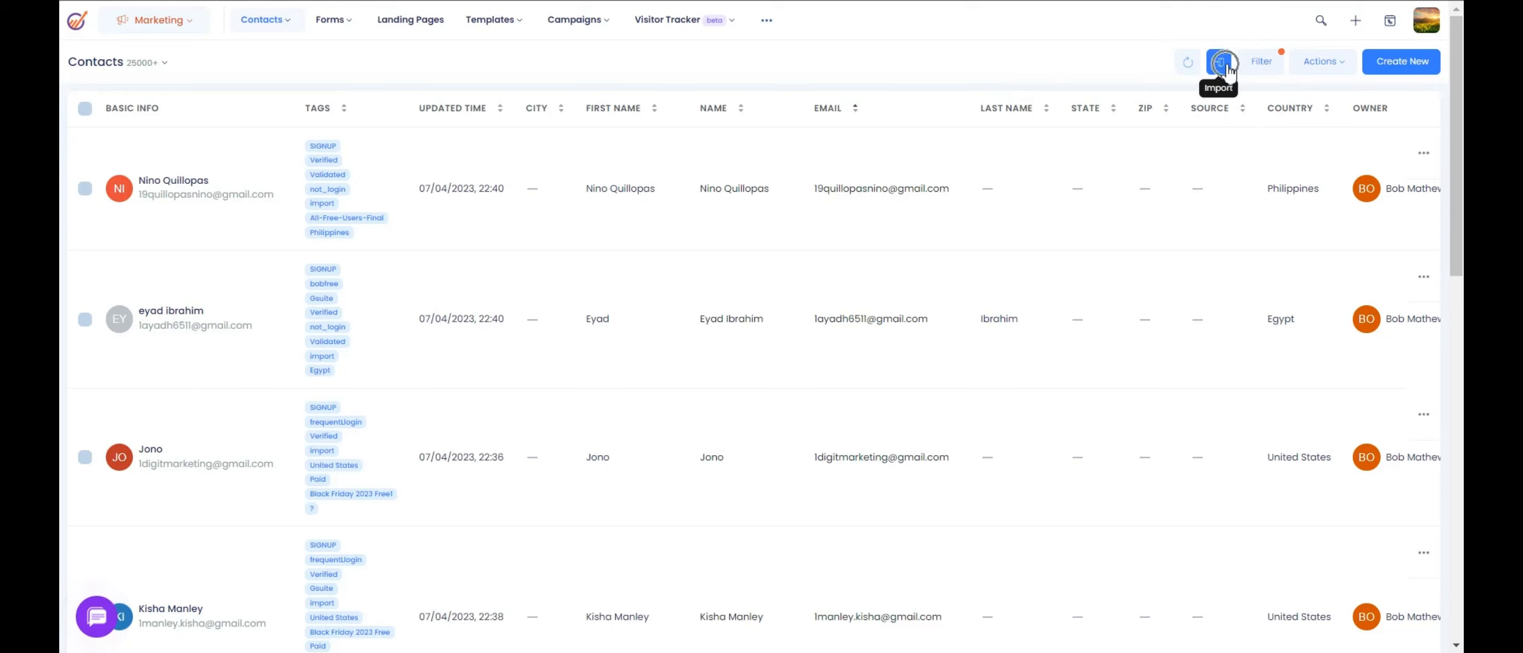
{"action": "left_click", "coordinate": [1227, 74]}
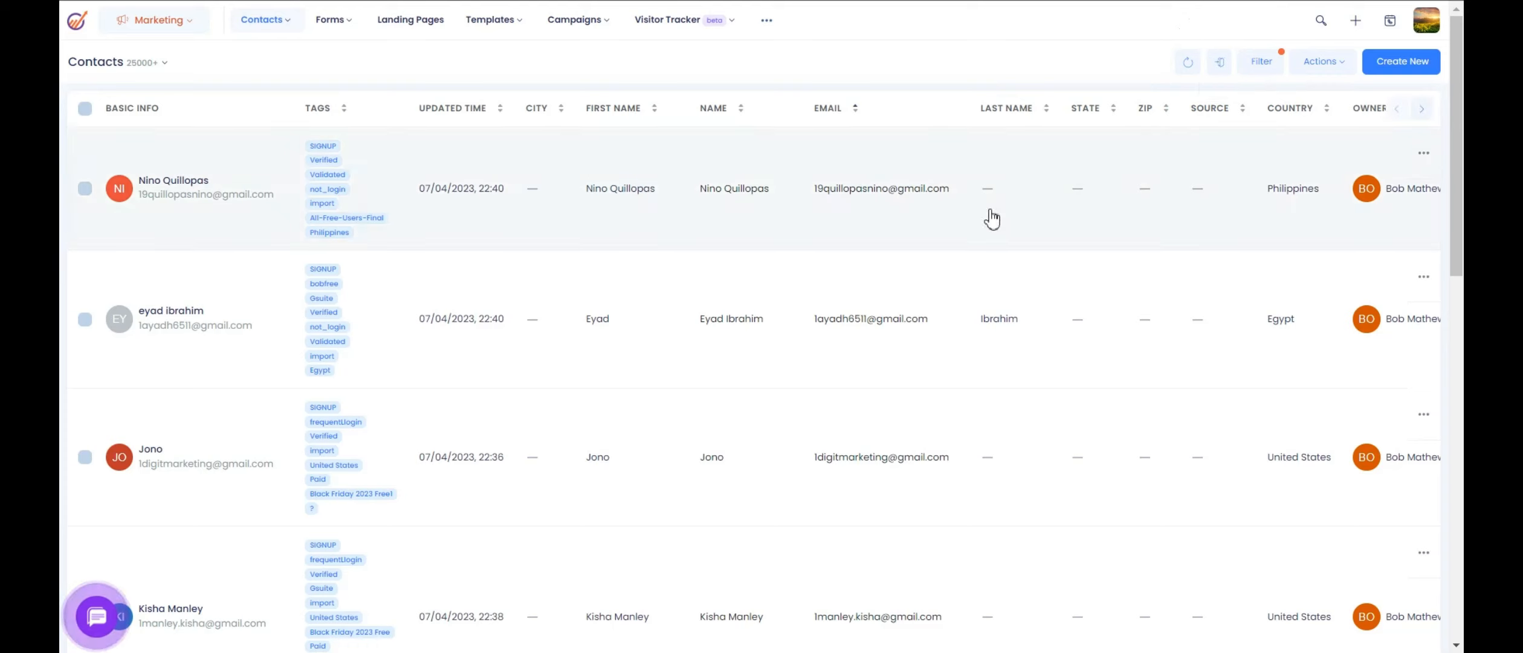
{"action": "left_click", "coordinate": [1224, 68]}
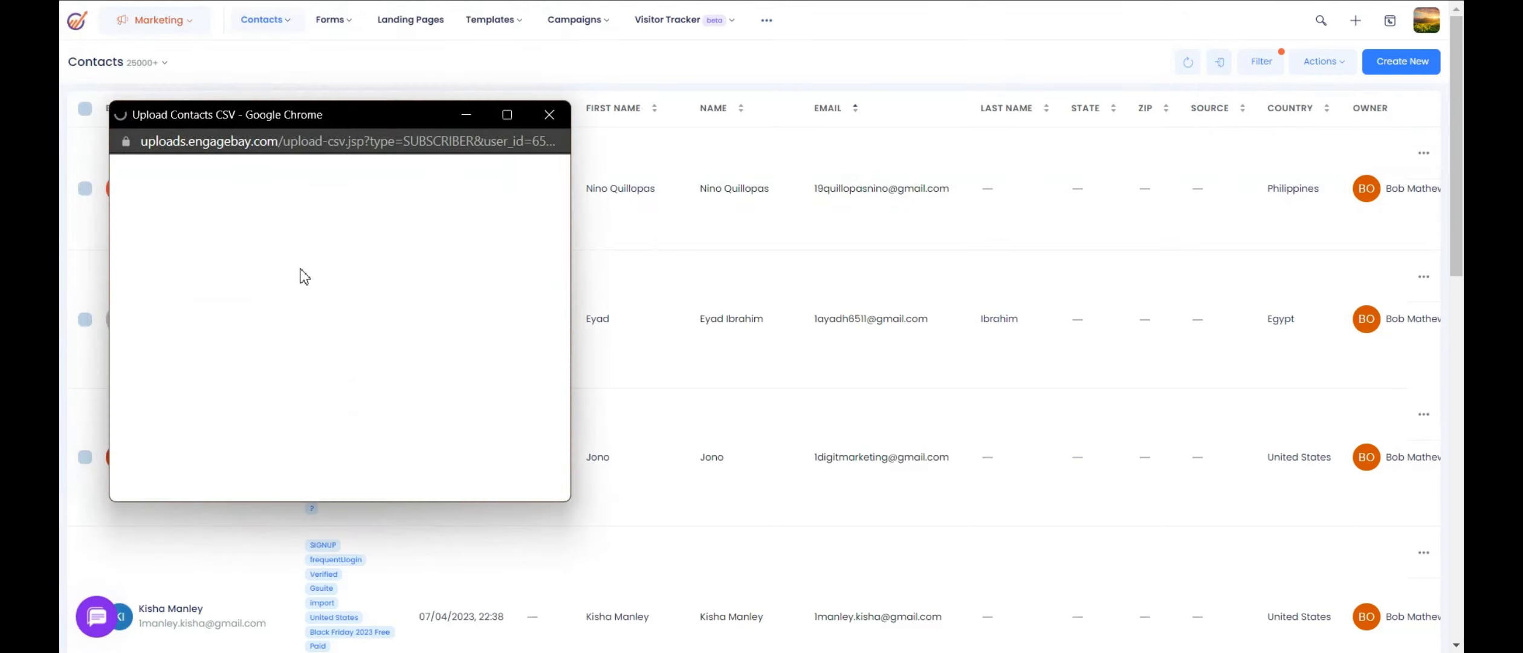
Step: Choose SampleSubscribers.csv from the Downloads folder and upload it for the contacts import
{"action": "left_click", "coordinate": [307, 293]}
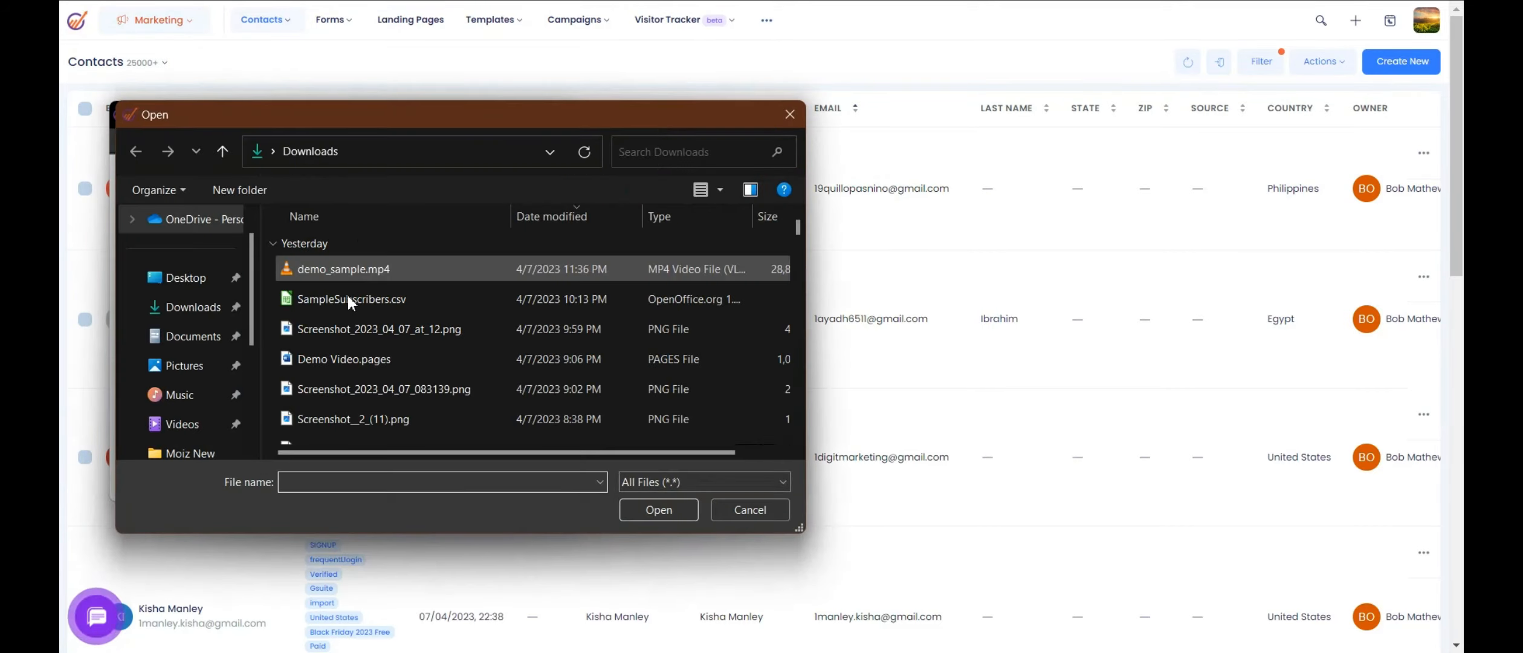
{"action": "left_click", "coordinate": [353, 300]}
{"action": "left_click", "coordinate": [640, 507]}
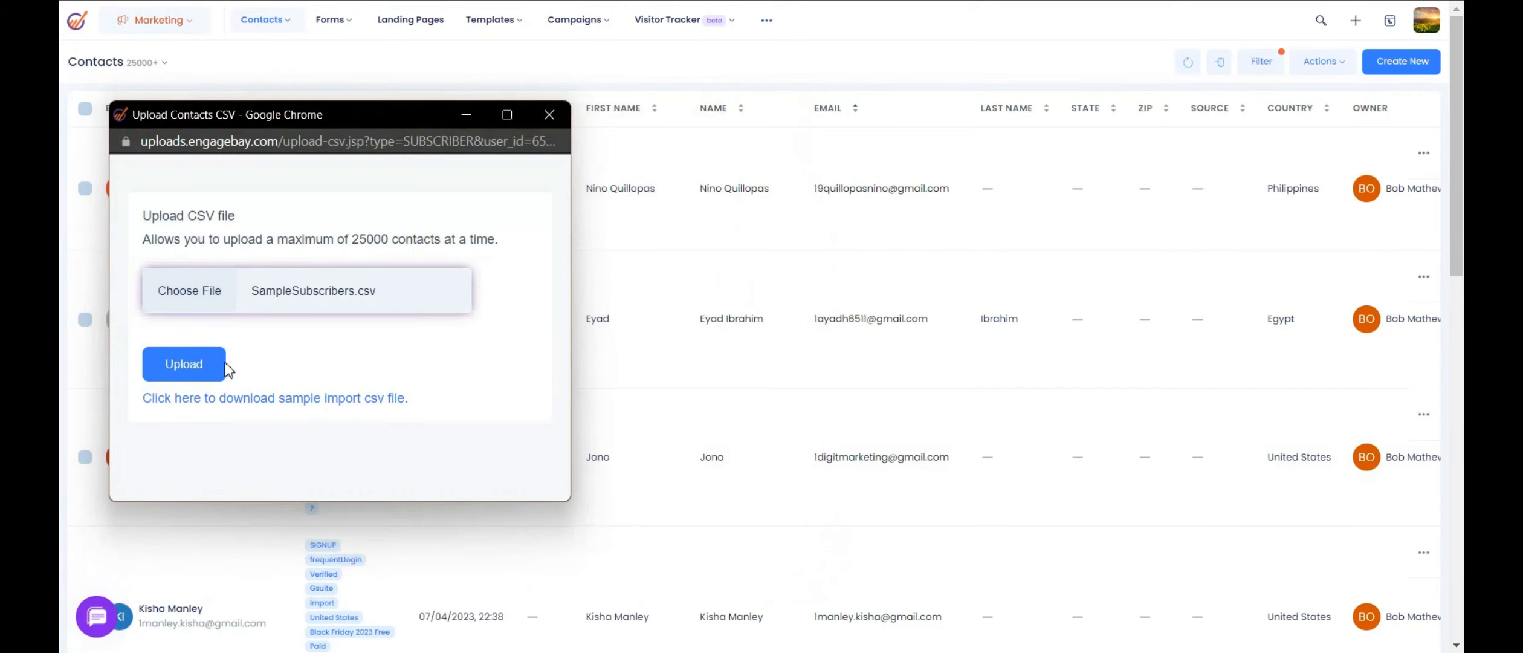
{"action": "left_click", "coordinate": [183, 364]}
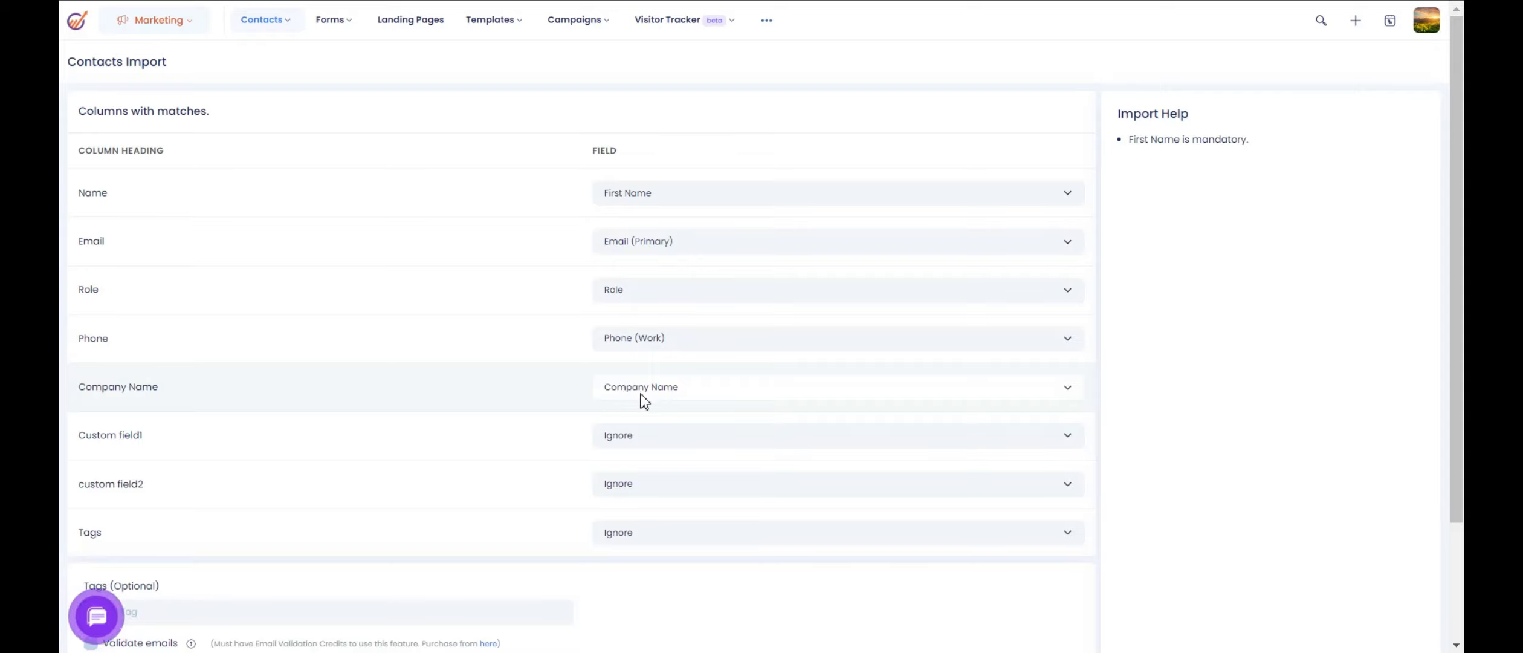
Step: Examine the field-mapping choices for the Custom field1 and Tags columns and the import options
{"action": "left_click", "coordinate": [826, 443]}
{"action": "scroll", "coordinate": [833, 397], "scroll_direction": "down", "scroll_amount": 5}
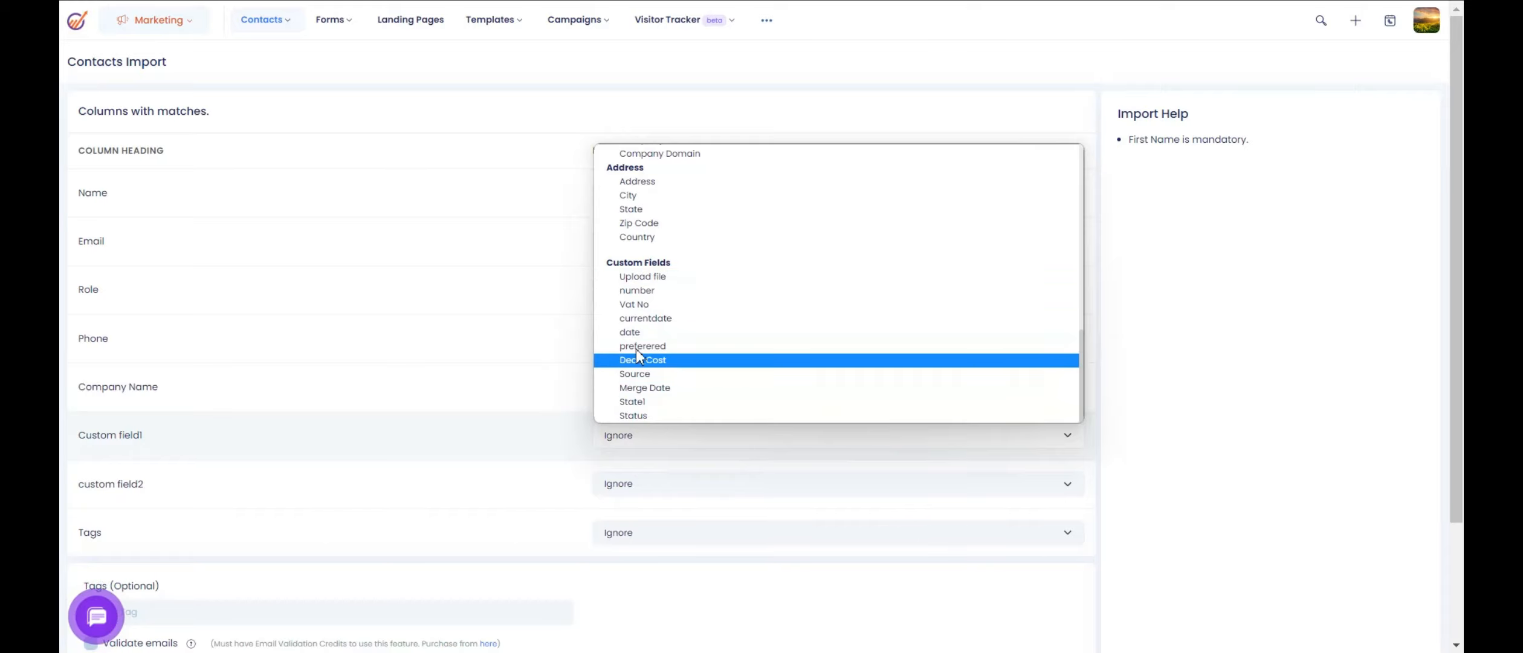
{"action": "left_click", "coordinate": [1329, 532]}
{"action": "scroll", "coordinate": [1112, 579], "scroll_direction": "down", "scroll_amount": 3}
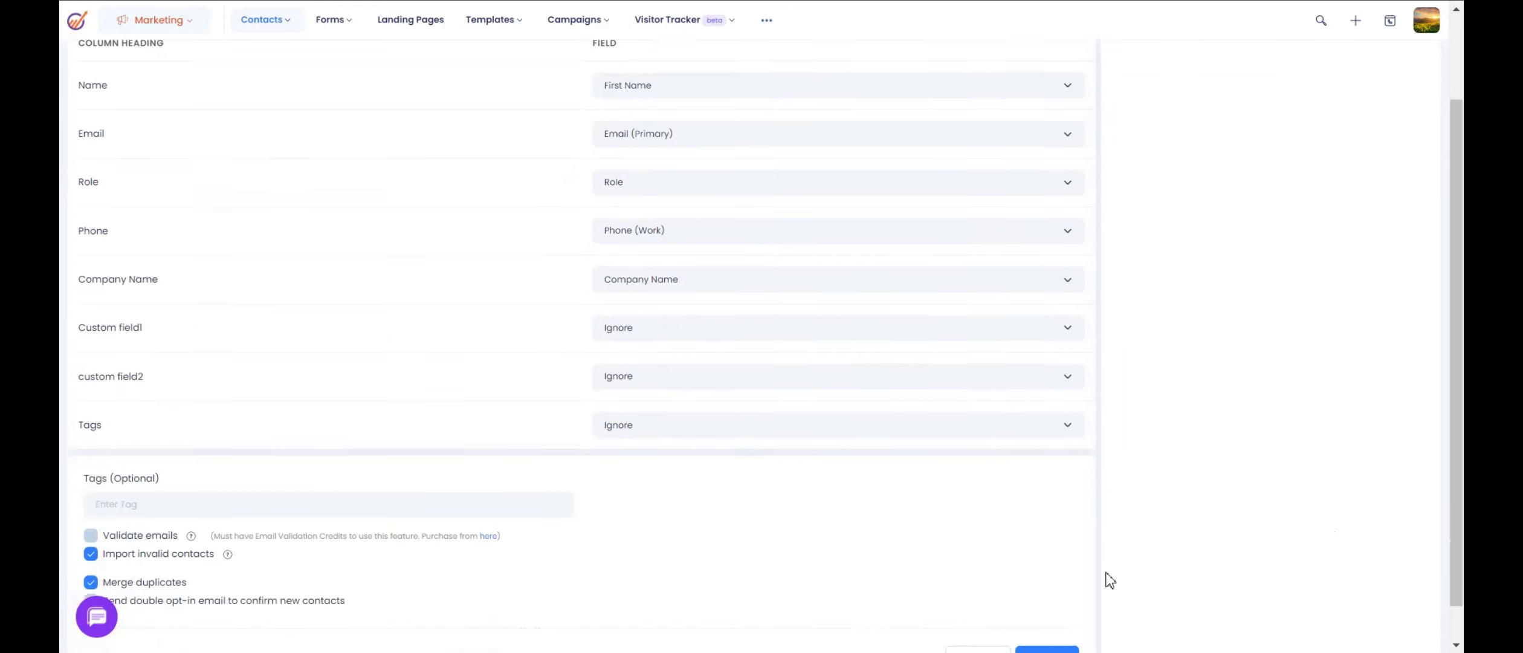
{"action": "left_click", "coordinate": [635, 391]}
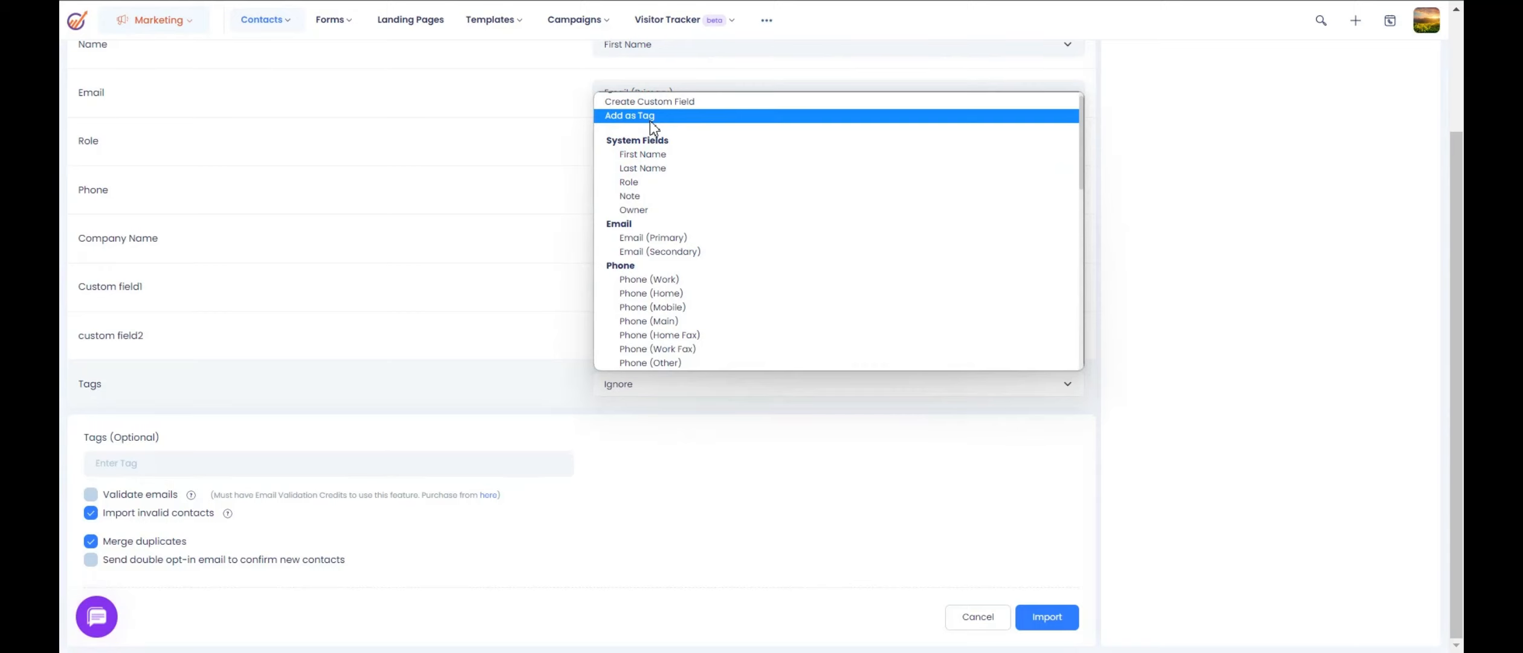
{"action": "left_click", "coordinate": [732, 560]}
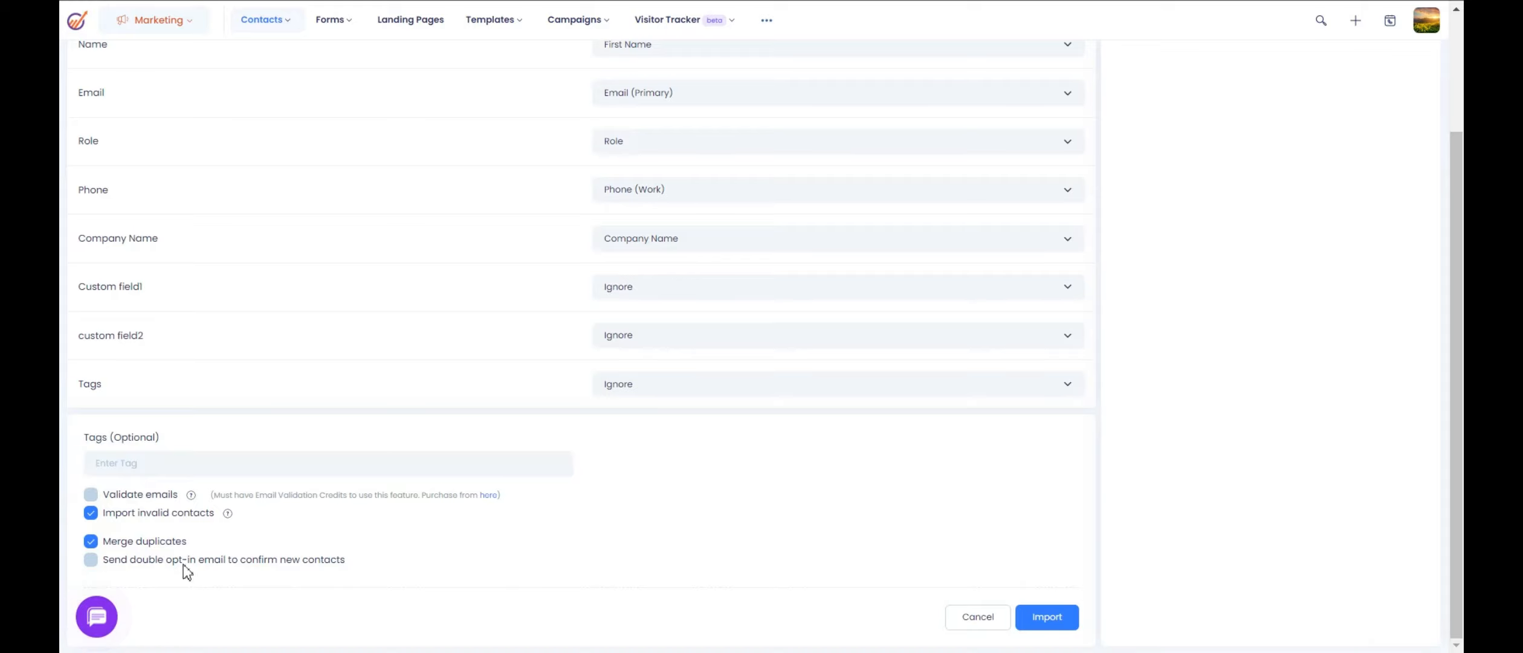
Step: Cancel the contacts import and return to the contacts list
{"action": "left_click", "coordinate": [1048, 616]}
{"action": "left_click", "coordinate": [1051, 629]}
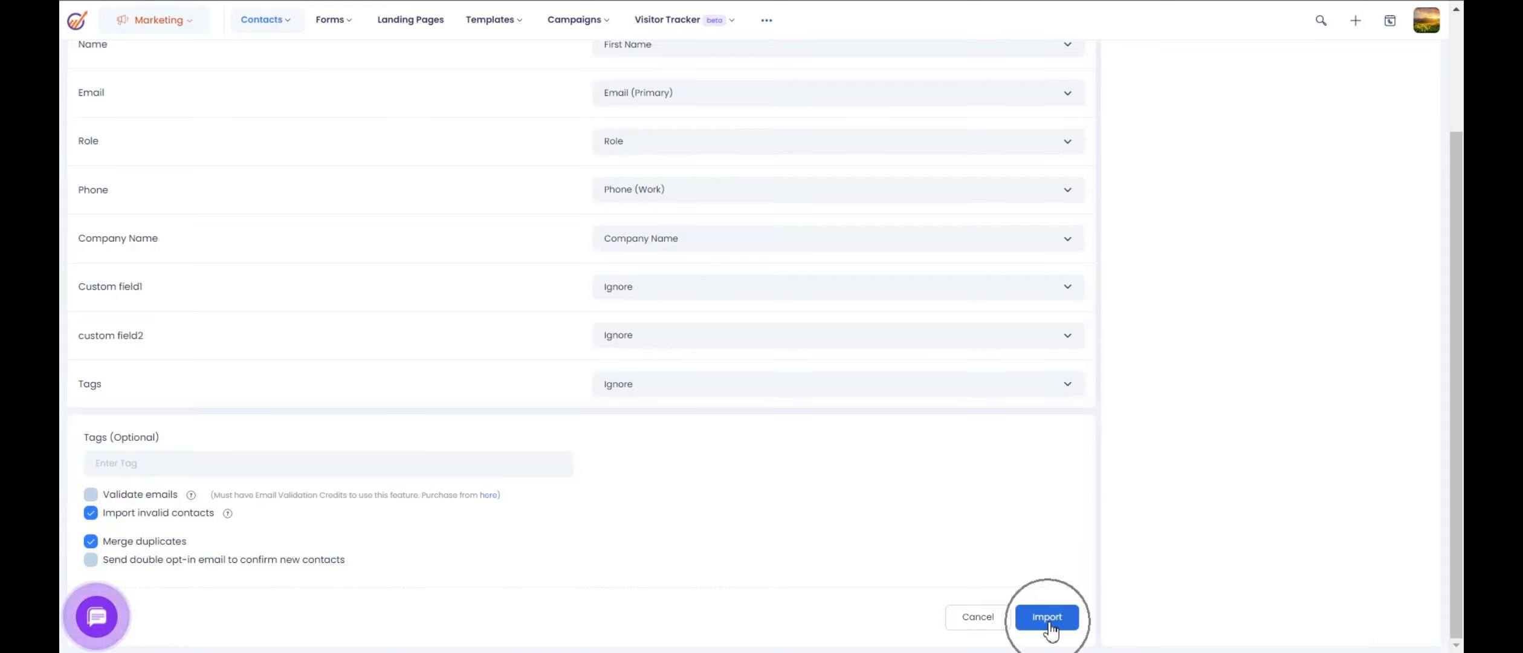
{"action": "left_click", "coordinate": [969, 622]}
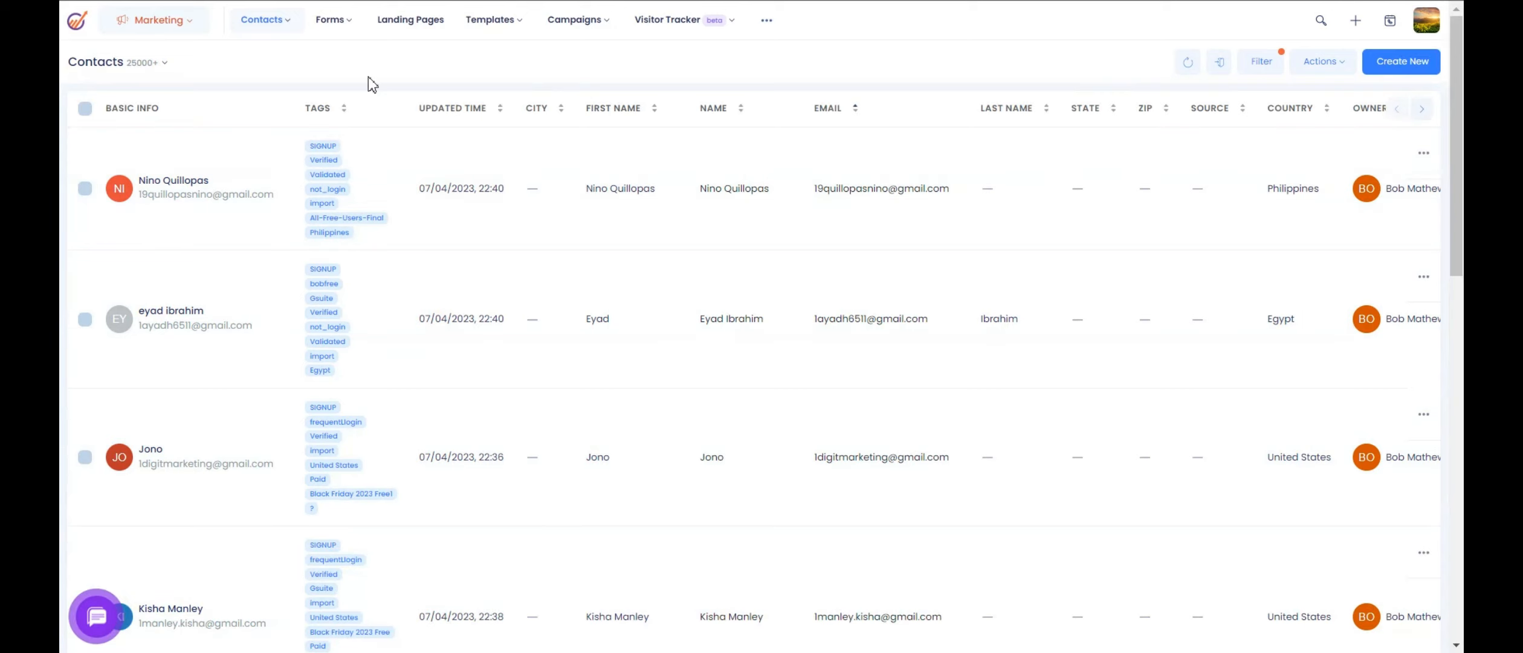
Step: Add a contact filter condition on Tag to the group that must meet all conditions
{"action": "mouse_move", "coordinate": [266, 21]}
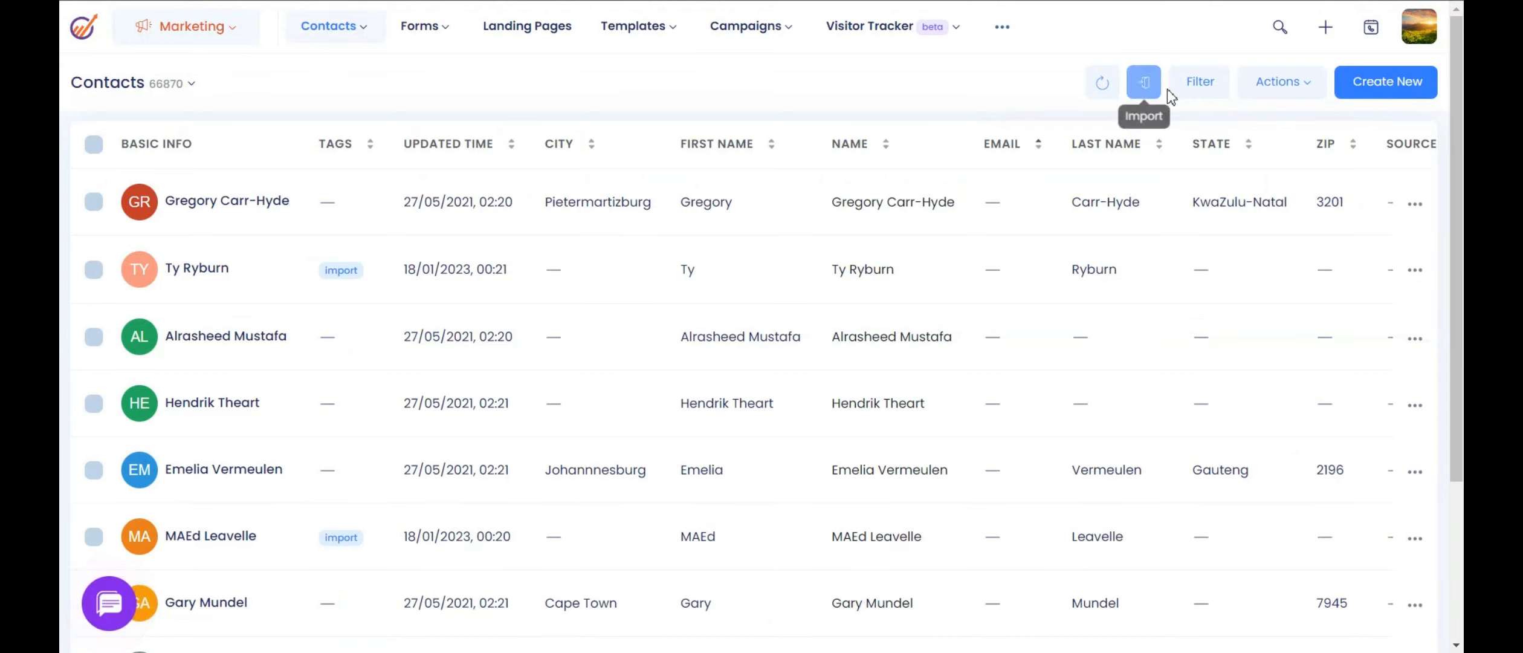
{"action": "left_click", "coordinate": [1190, 89]}
{"action": "left_click", "coordinate": [1184, 232]}
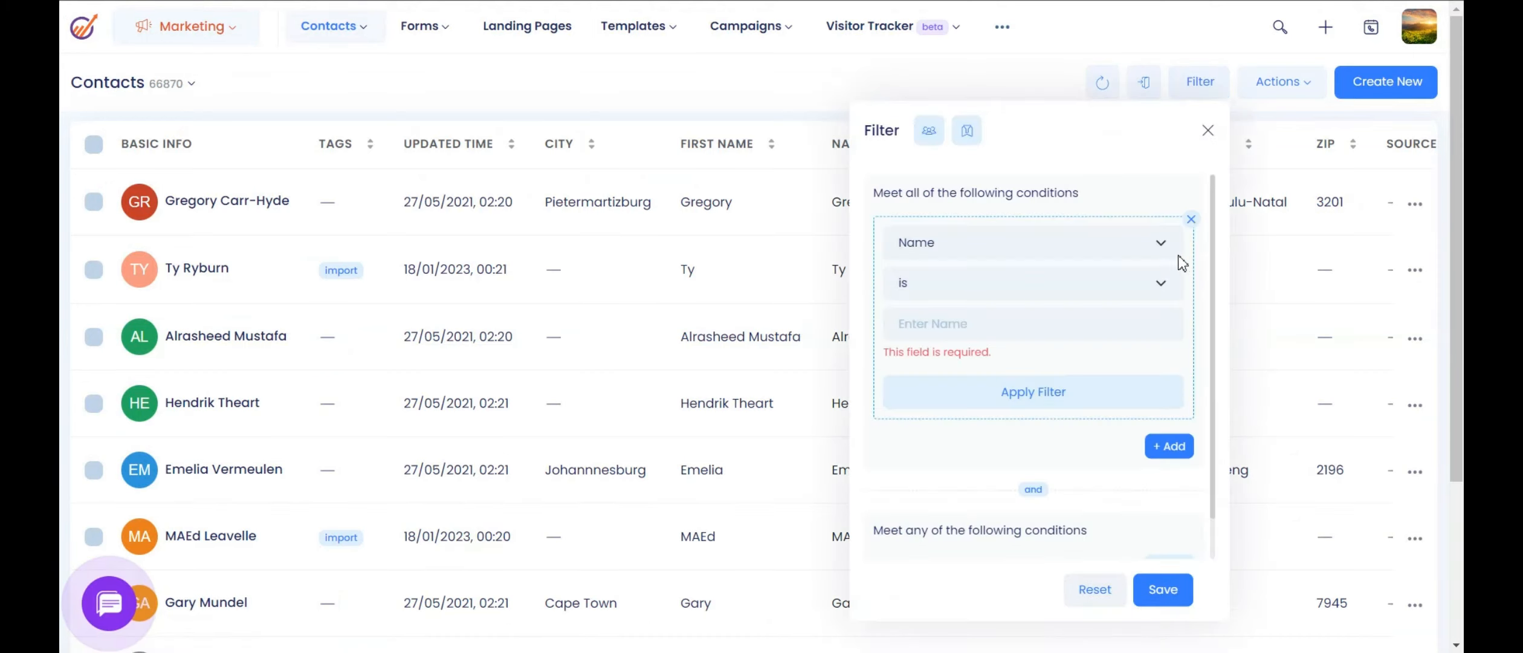
{"action": "left_click", "coordinate": [1135, 249]}
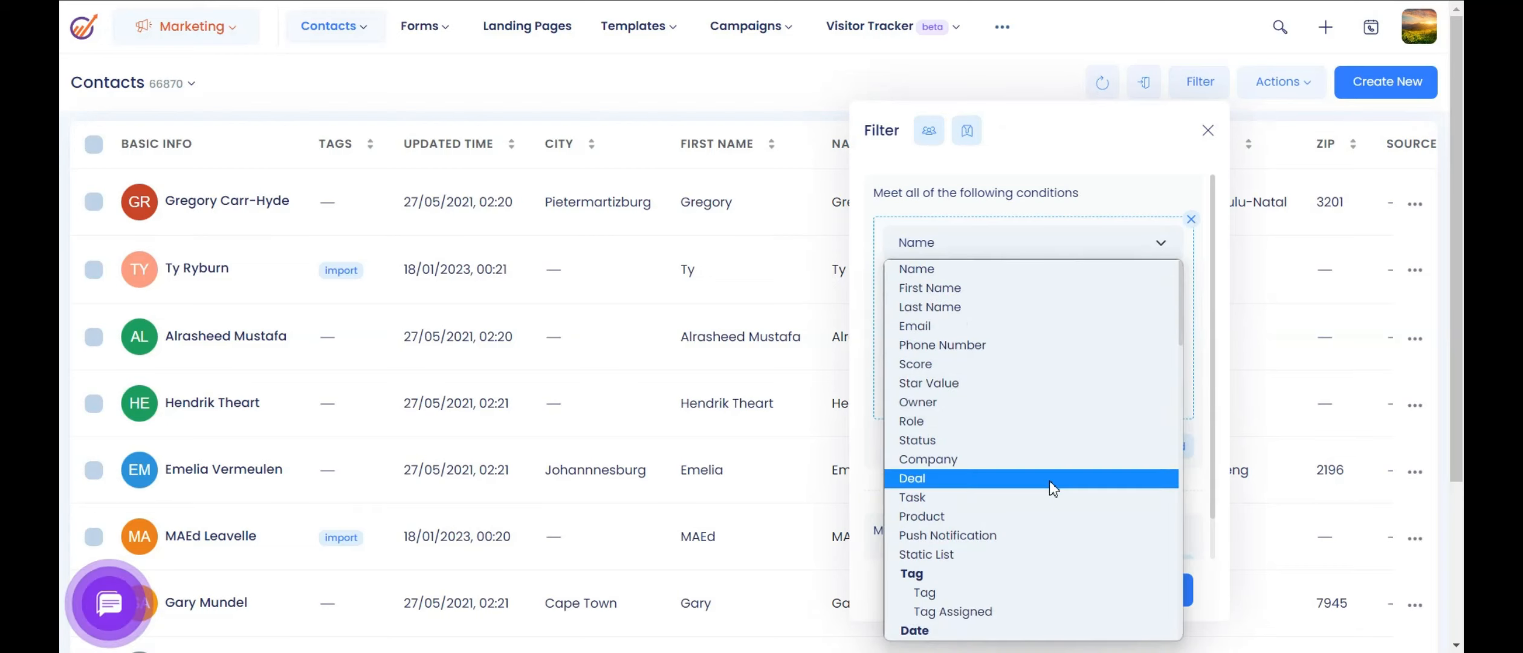
{"action": "scroll", "coordinate": [1051, 484], "scroll_direction": "down", "scroll_amount": 5}
{"action": "scroll", "coordinate": [1050, 481], "scroll_direction": "down", "scroll_amount": 3}
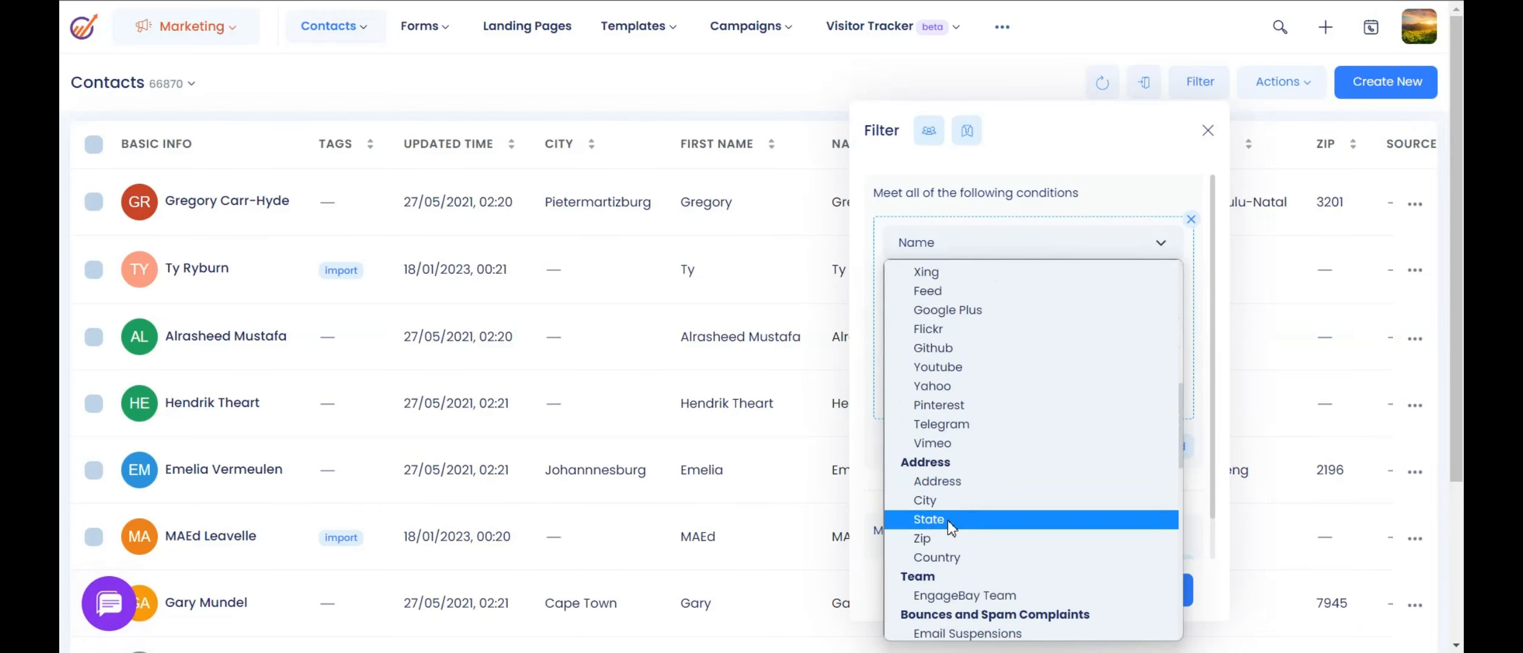
{"action": "scroll", "coordinate": [939, 480], "scroll_direction": "up", "scroll_amount": 8}
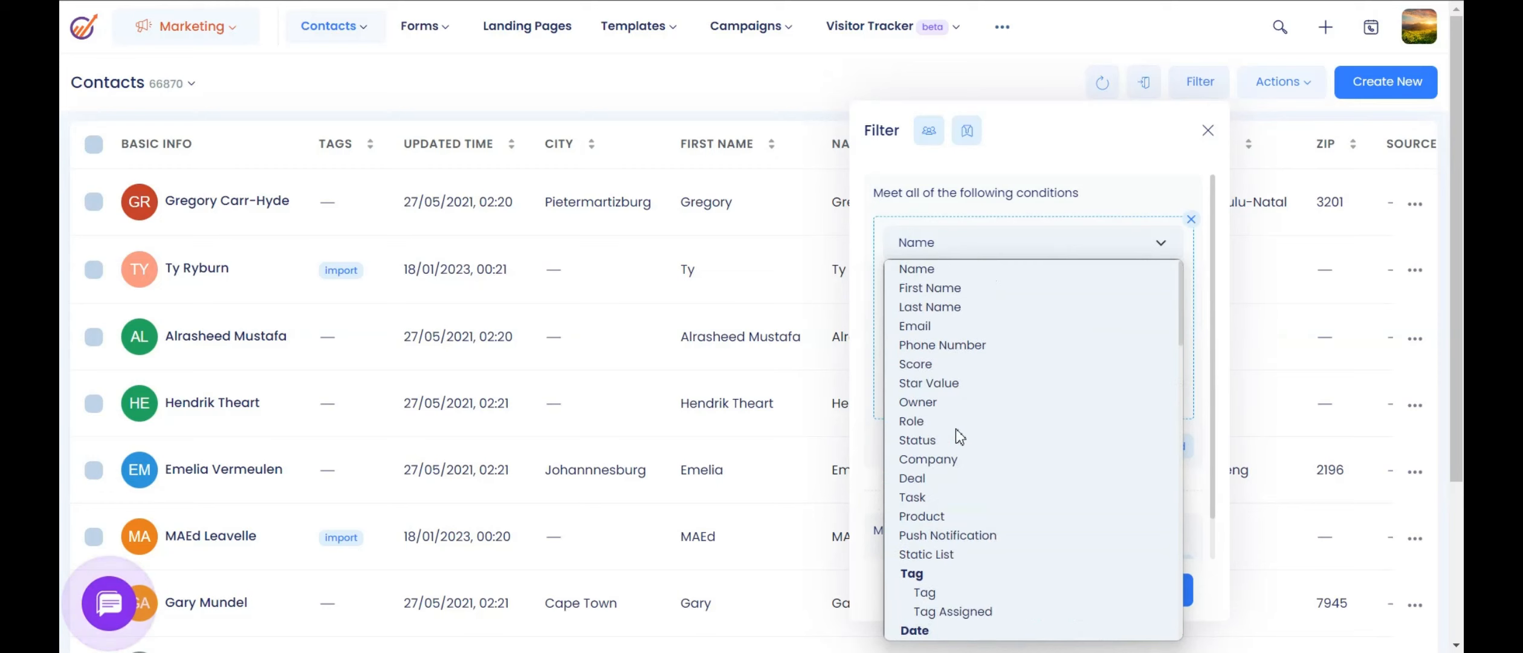
{"action": "left_click", "coordinate": [924, 594]}
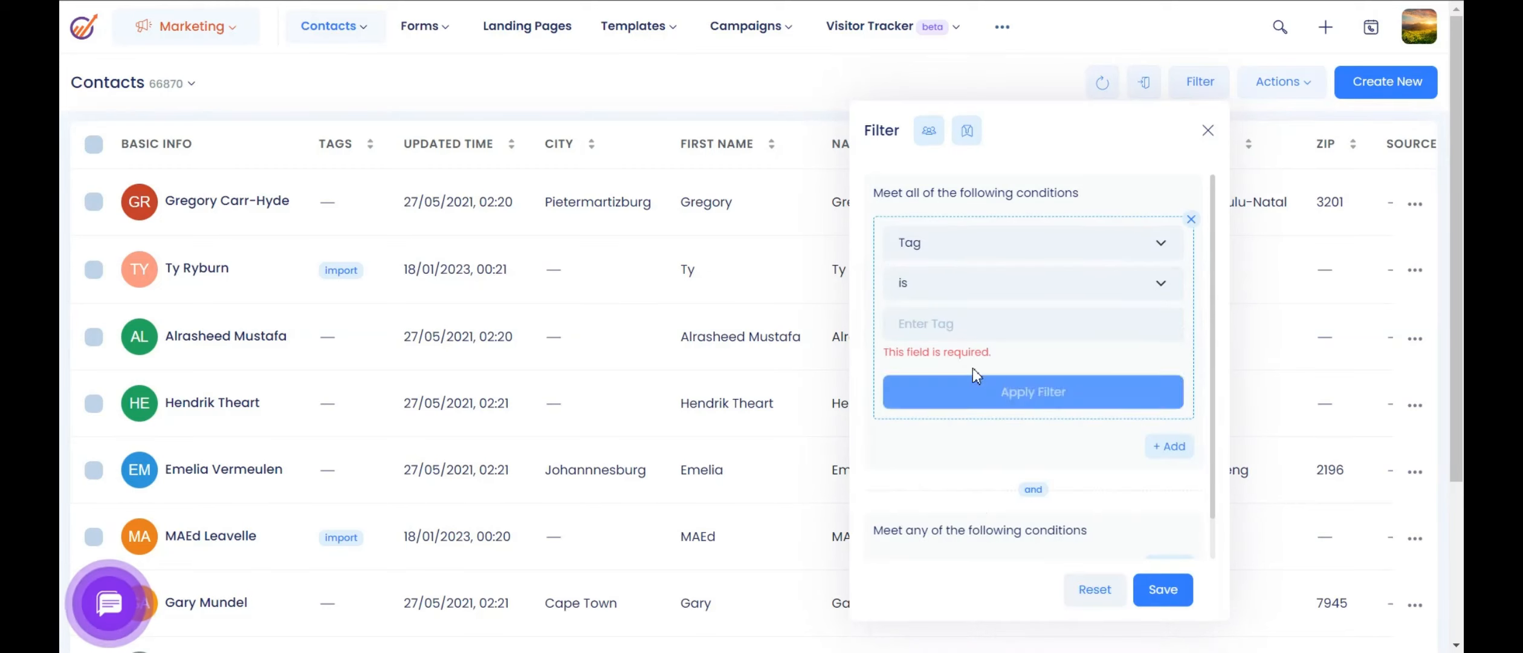
Step: Set the tag condition's value to SIGNUP and apply the filter to the contacts
{"action": "left_click", "coordinate": [958, 326]}
{"action": "type", "text": "Signup"}
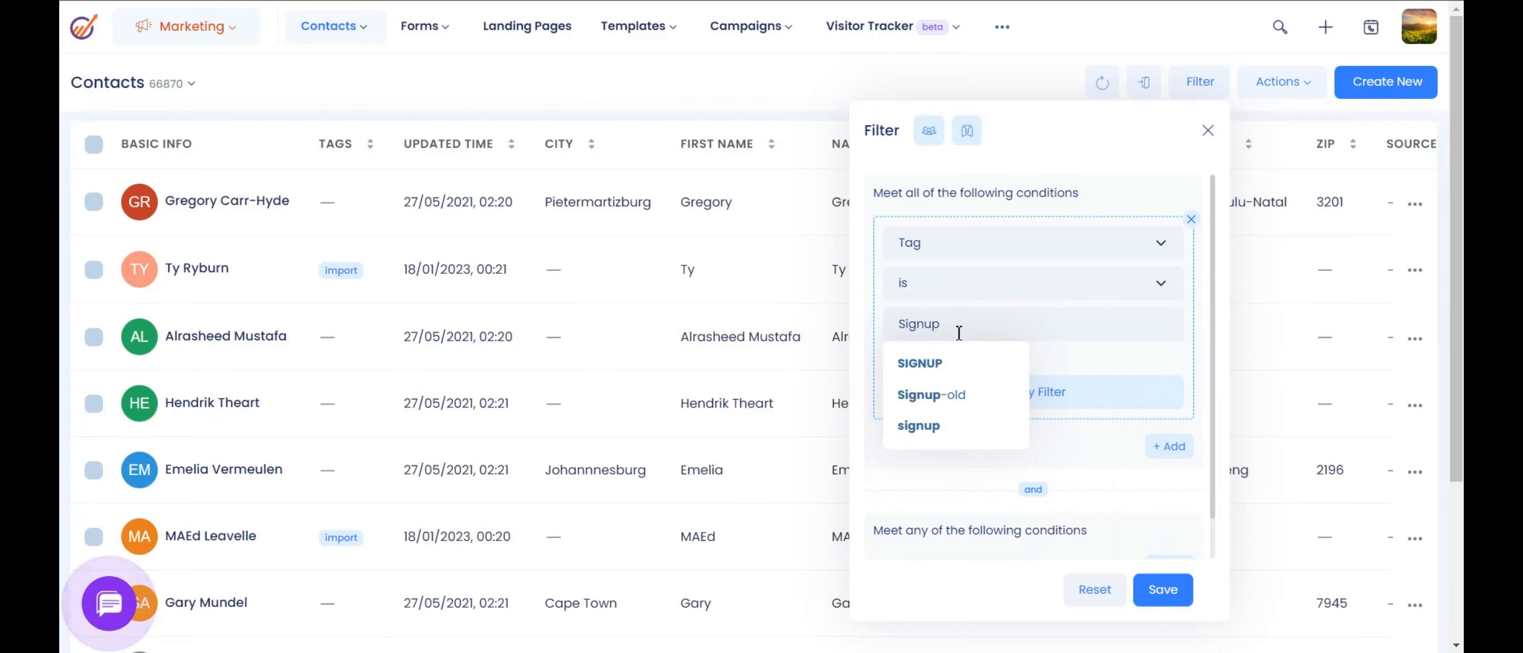
{"action": "left_click", "coordinate": [920, 364]}
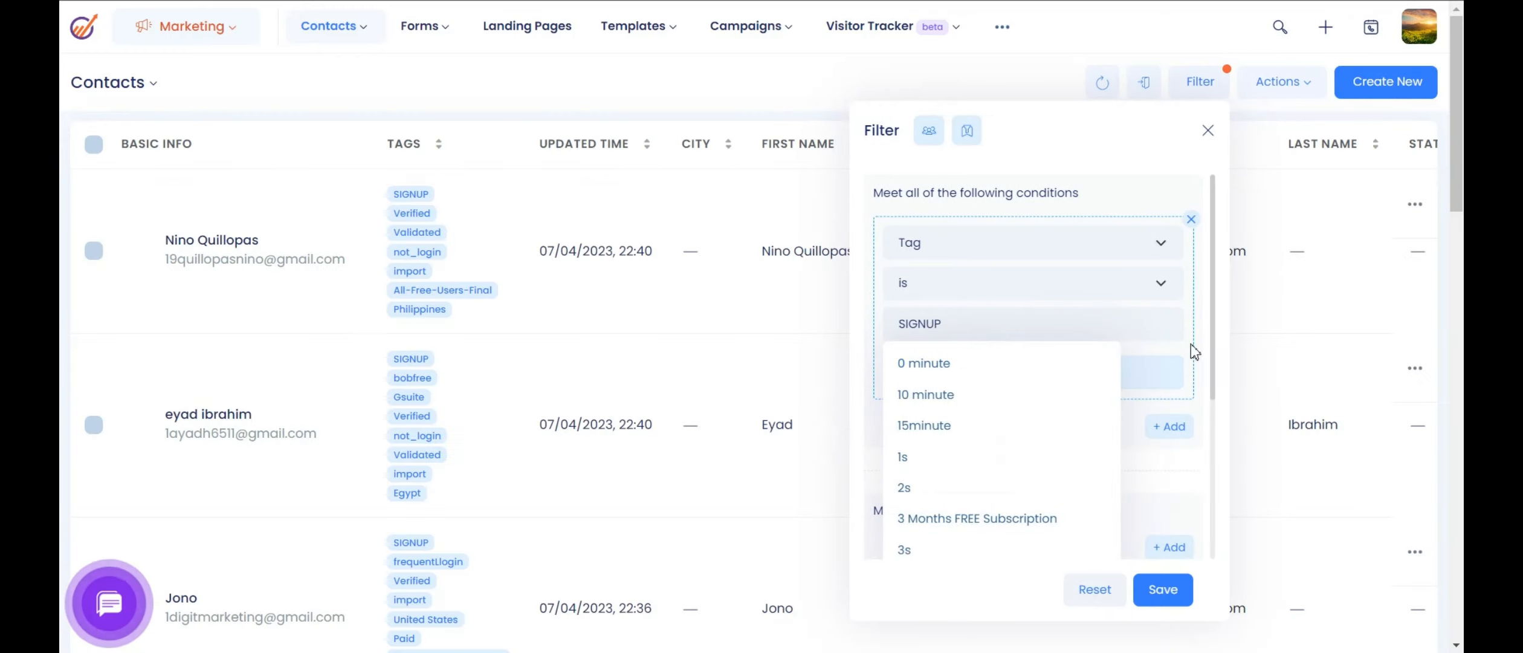
Step: Collapse the SIGNUP tag condition and close the contact filter
{"action": "left_click", "coordinate": [1169, 483]}
{"action": "left_click", "coordinate": [1027, 381]}
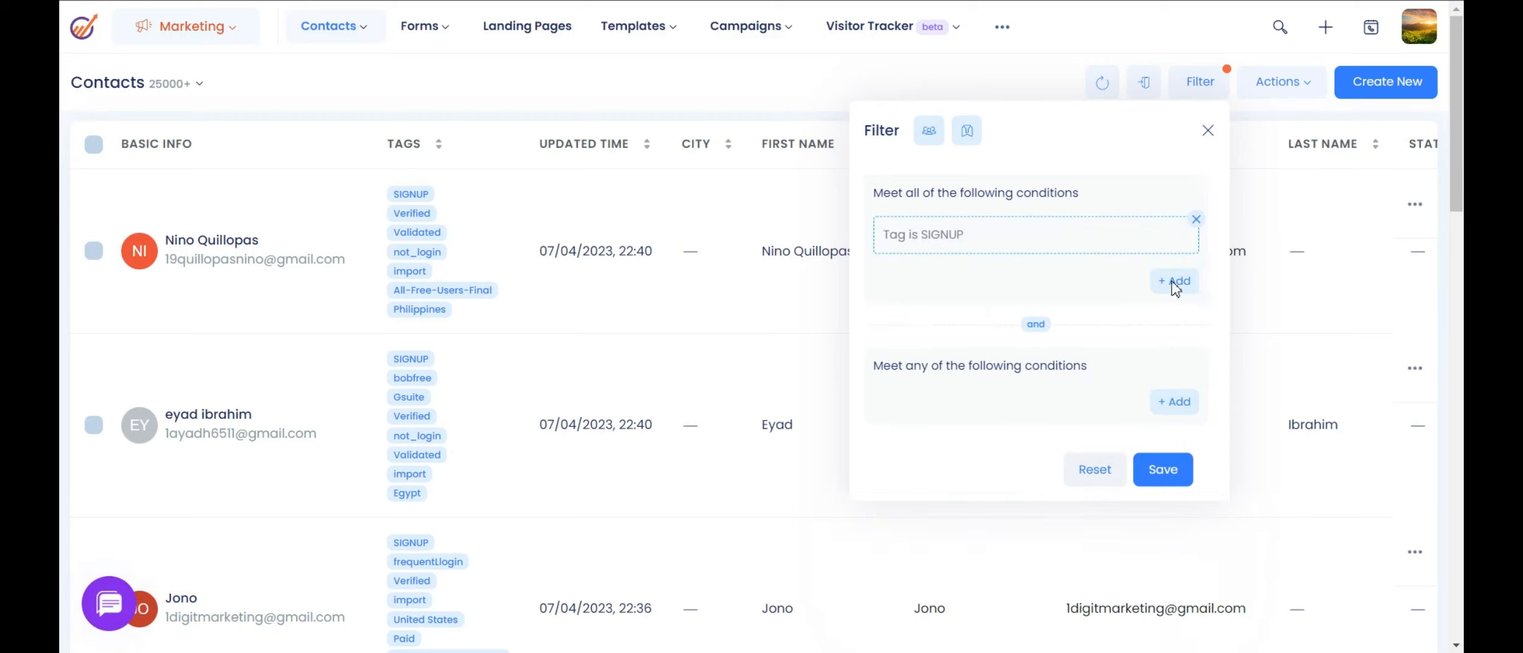
{"action": "left_click", "coordinate": [1240, 156]}
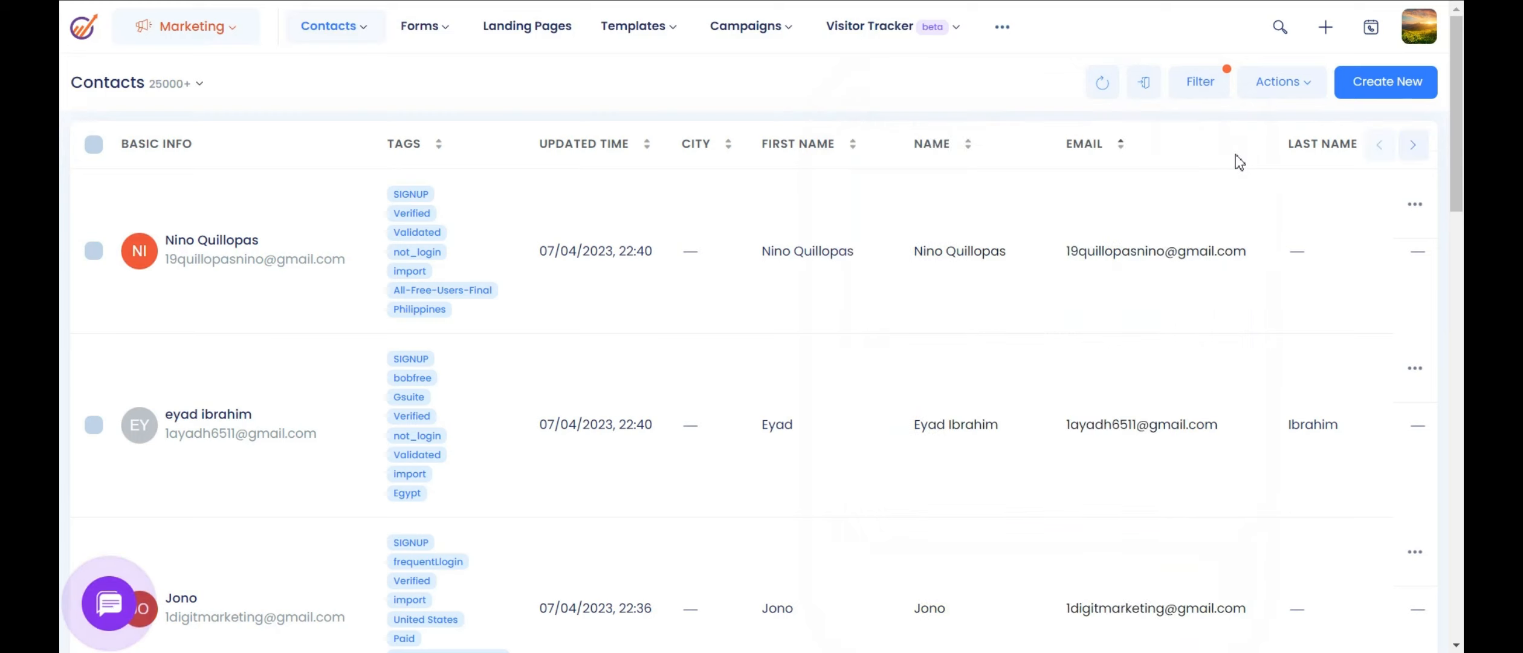
Step: Select all contacts shown on the page and list the bulk actions available for them
{"action": "left_click", "coordinate": [92, 148]}
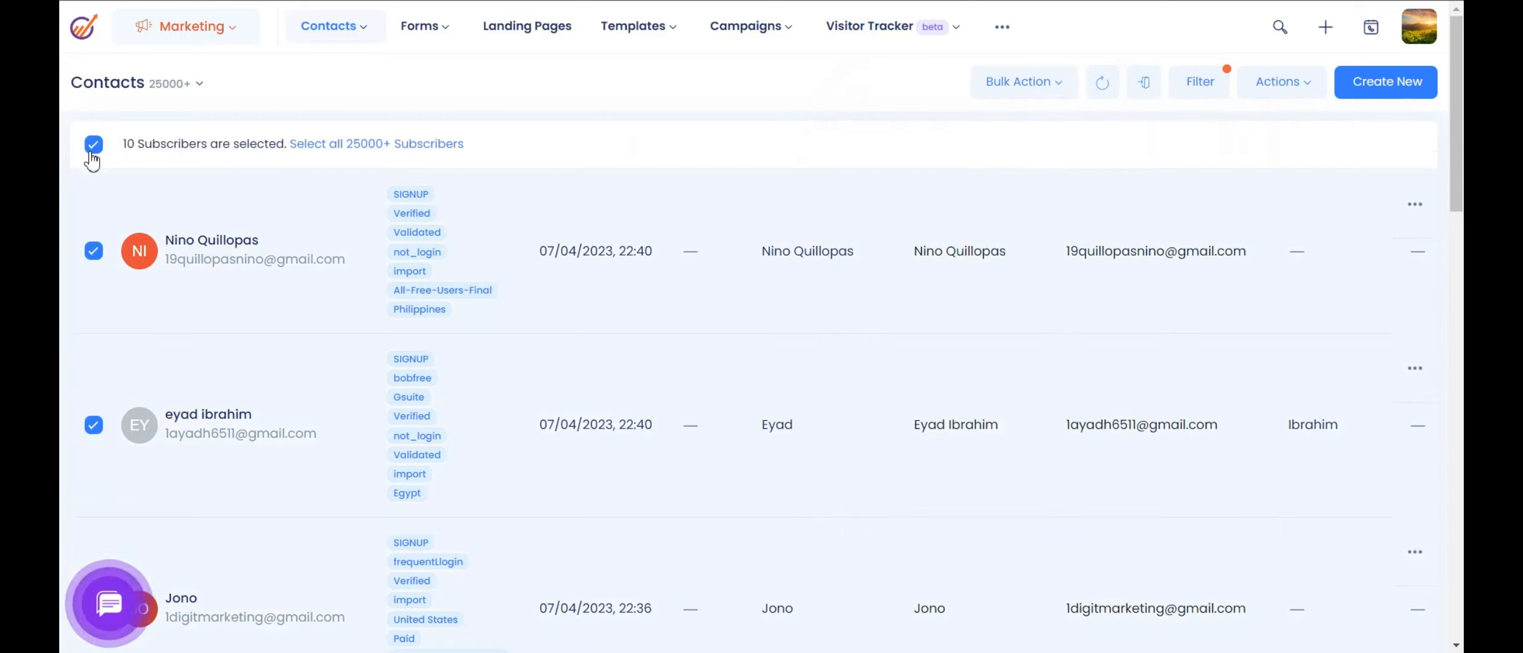
{"action": "left_click", "coordinate": [1067, 89]}
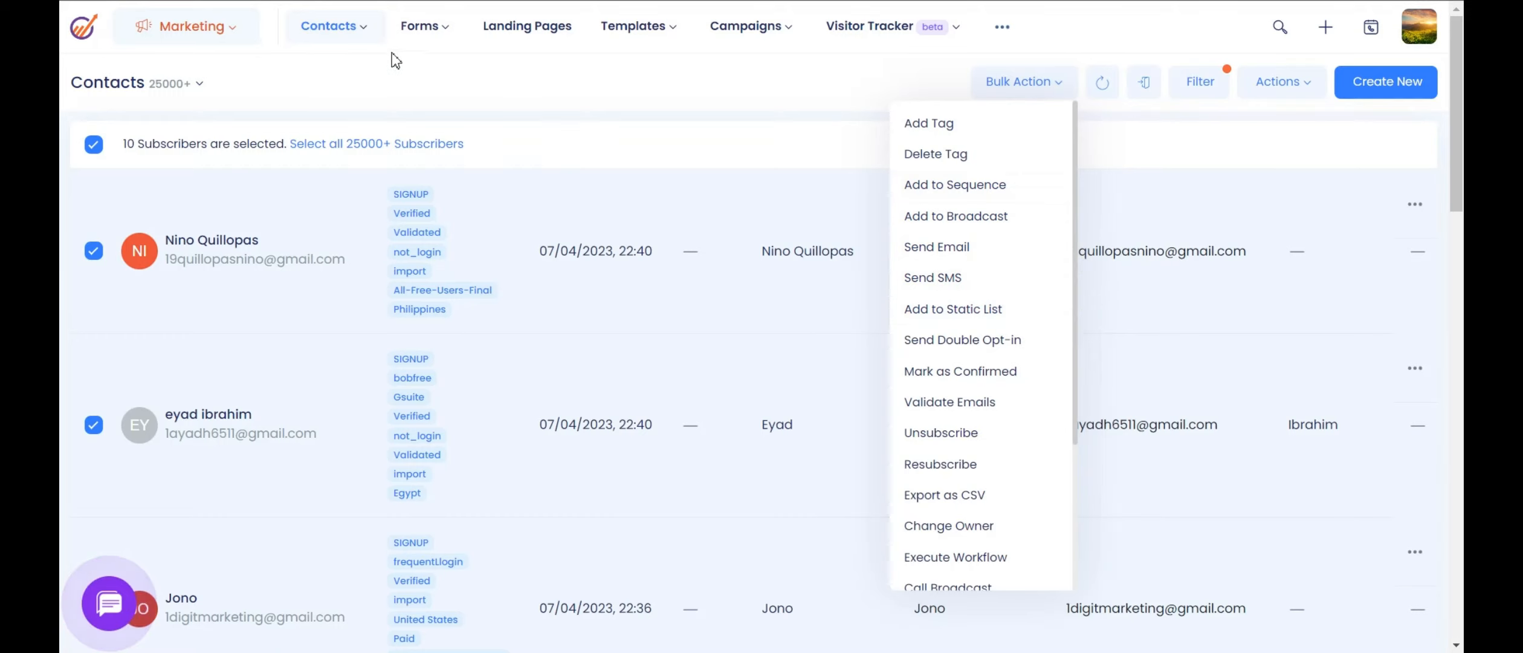
Step: Start a new contact list named EB Test and make it a smart list
{"action": "mouse_move", "coordinate": [363, 37]}
{"action": "left_click", "coordinate": [350, 97]}
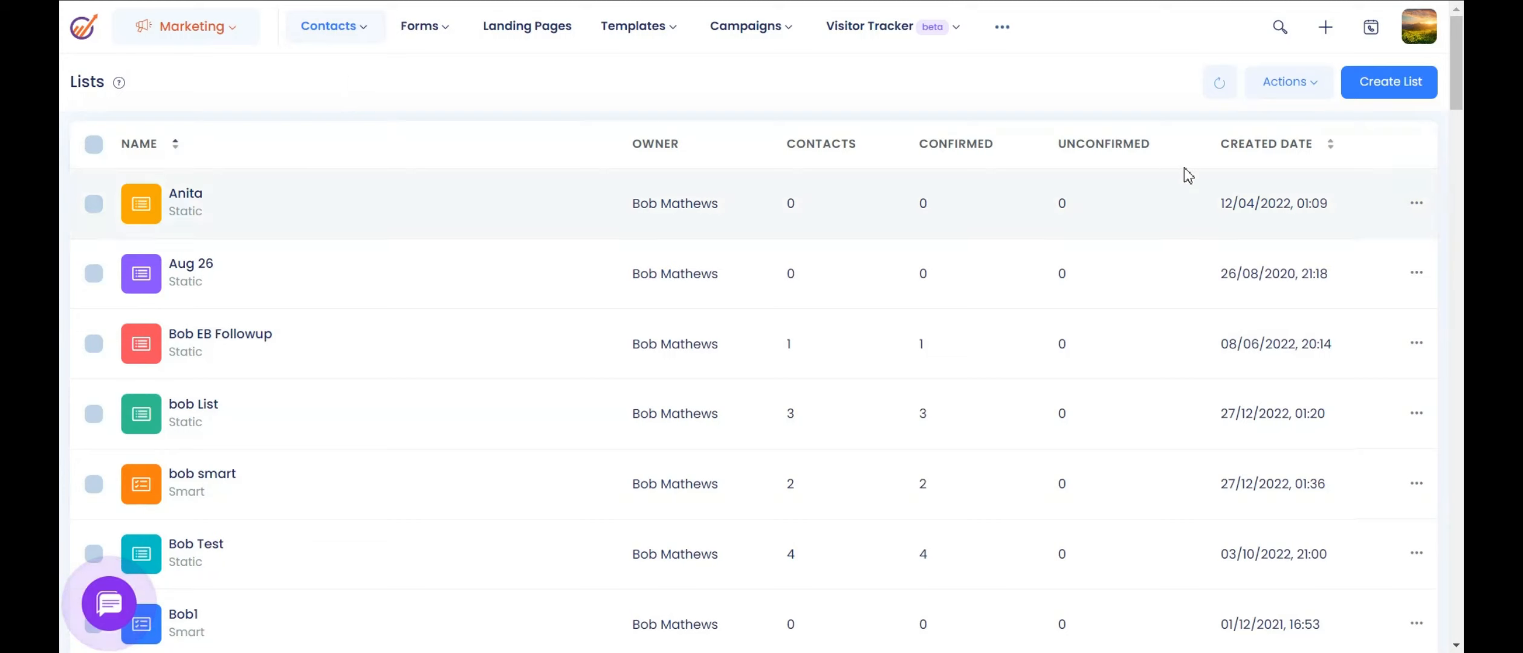
{"action": "left_click", "coordinate": [1402, 86]}
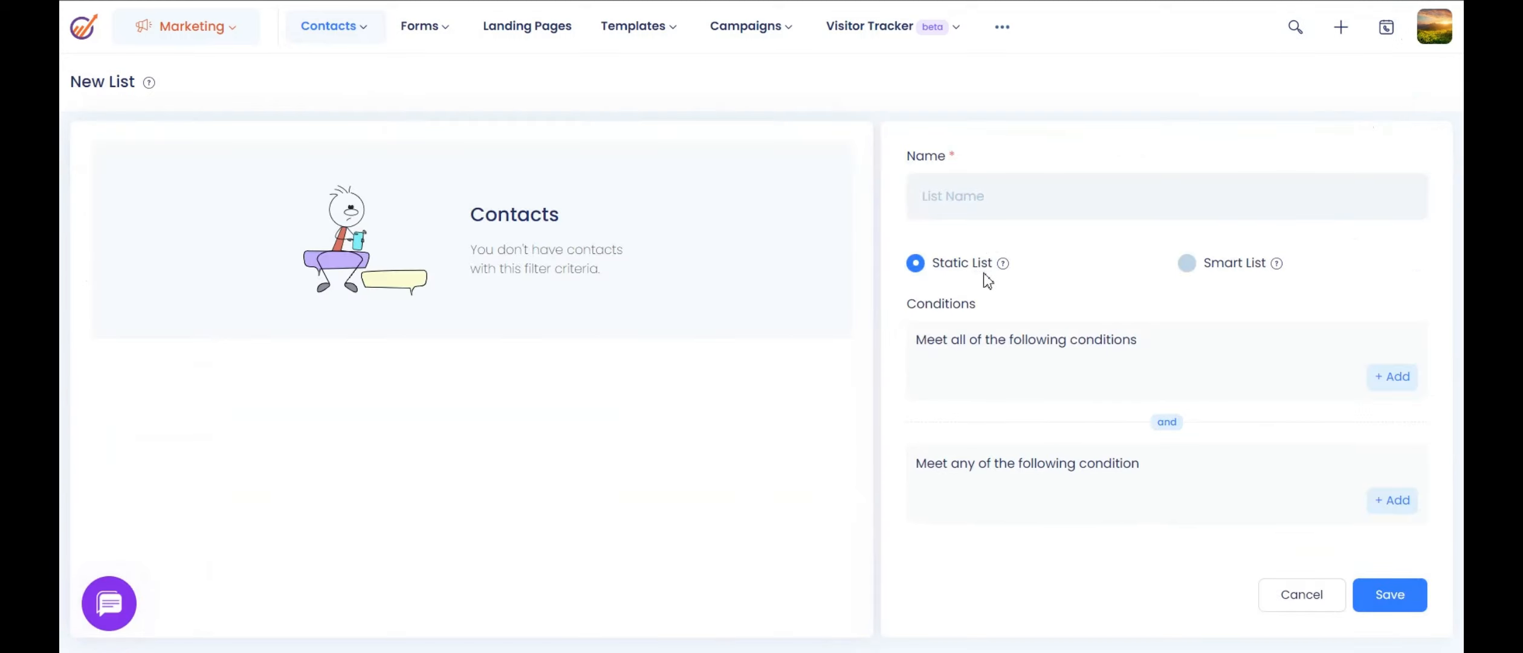
{"action": "left_click", "coordinate": [972, 203]}
{"action": "left_click", "coordinate": [972, 203]}
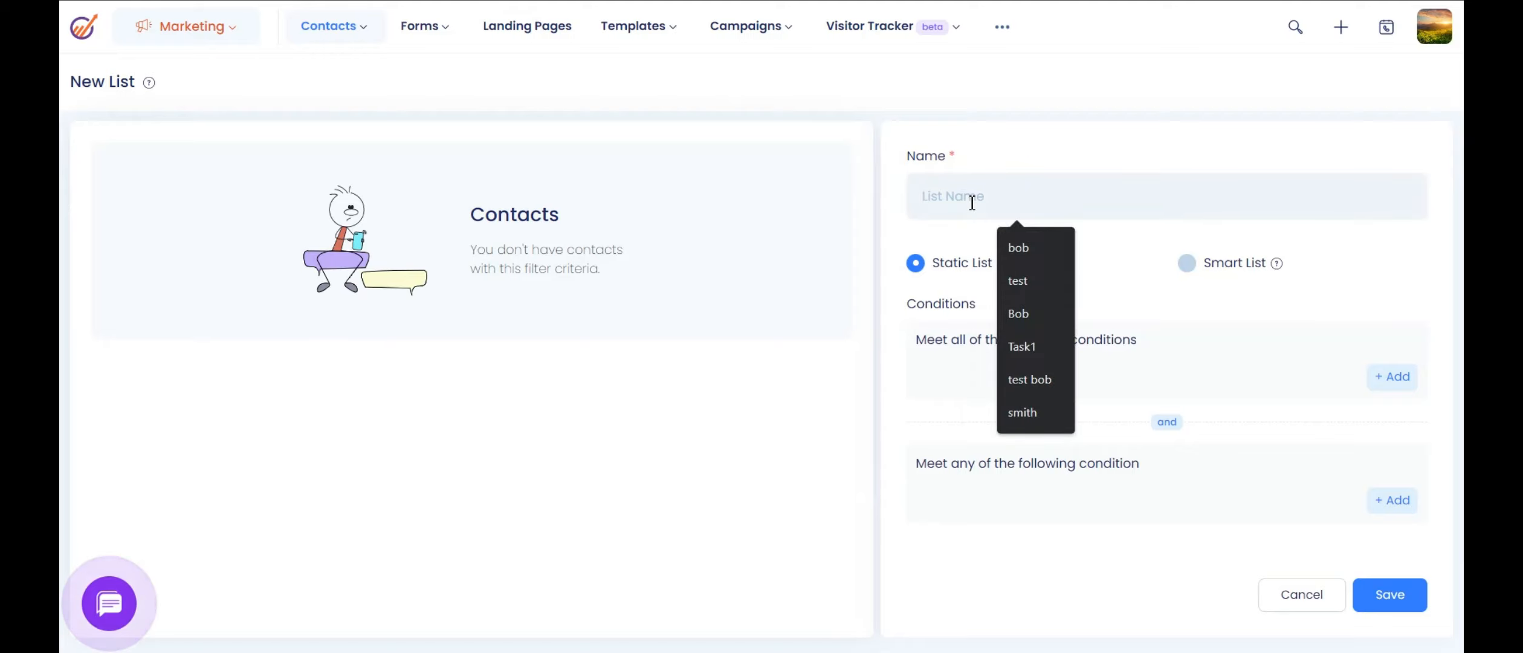
{"action": "type", "text": "EB Test"}
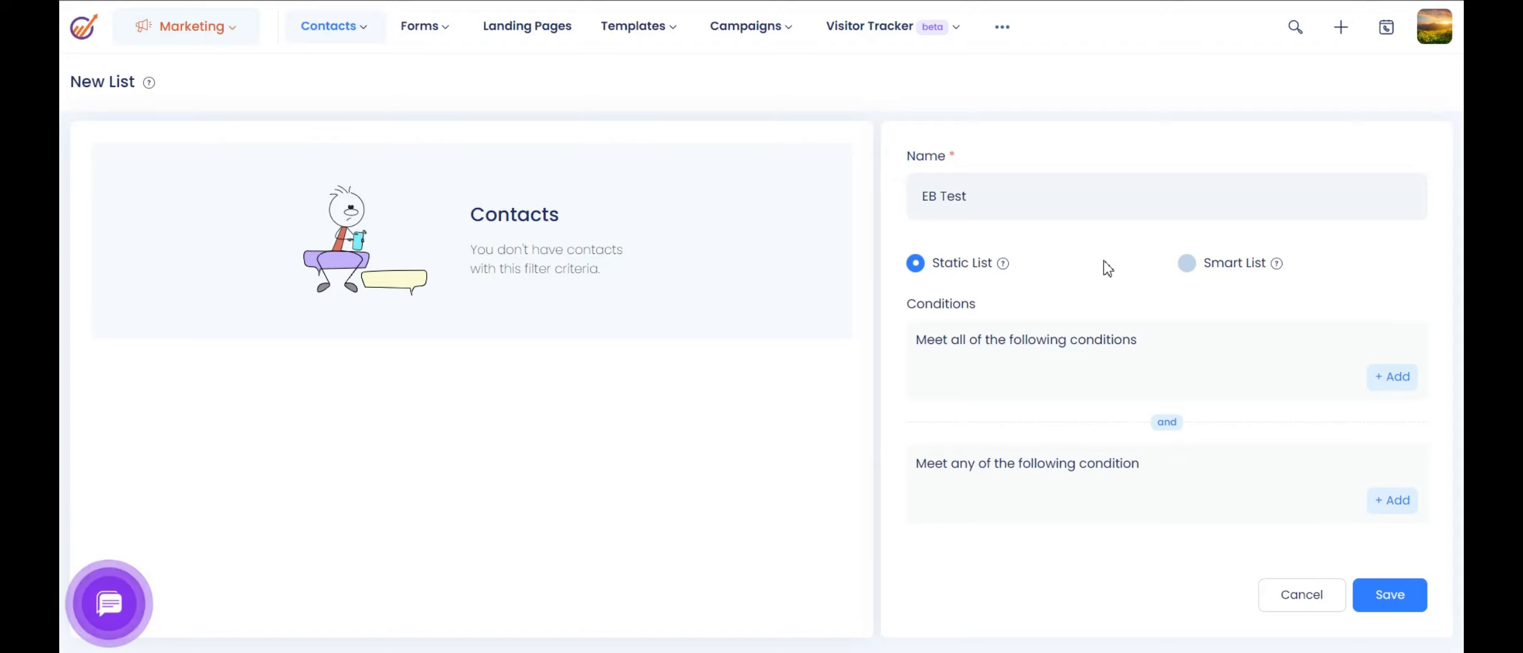
{"action": "left_click", "coordinate": [1185, 269]}
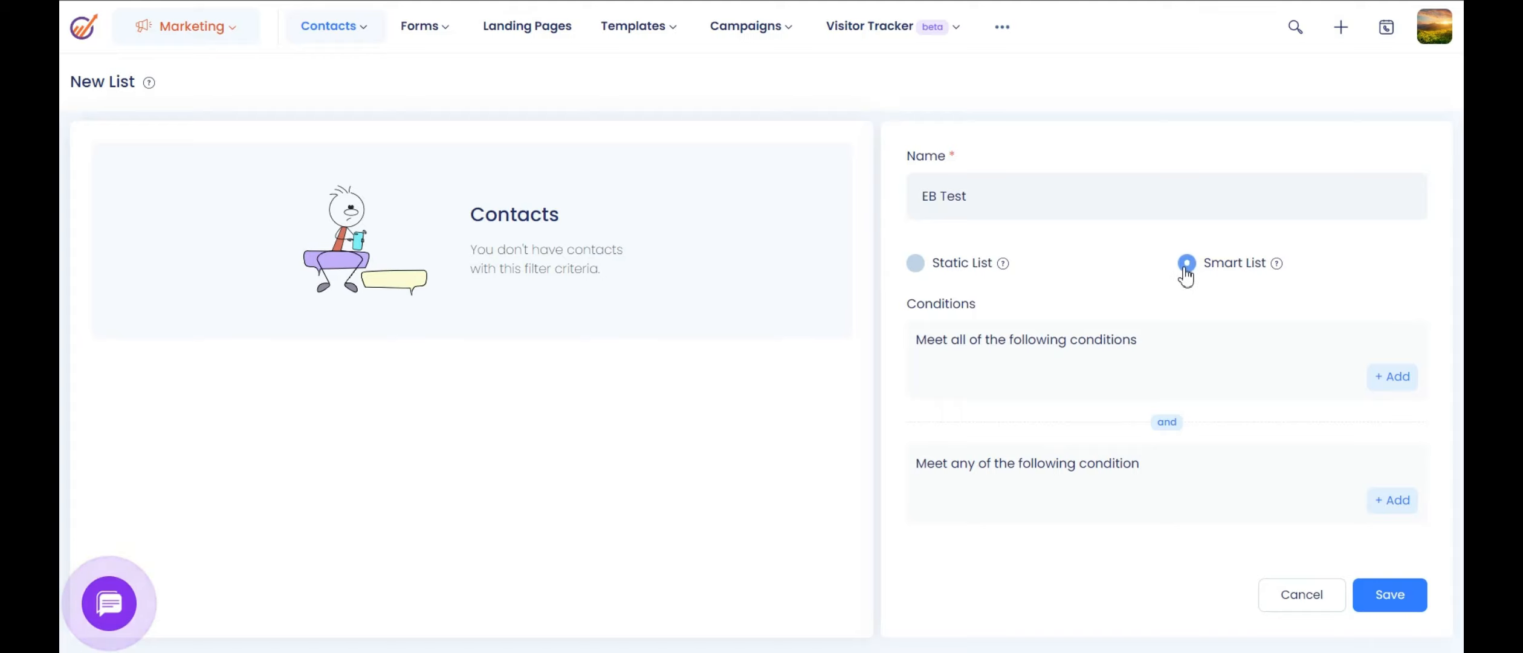
Step: Add the condition Tag is SIGNUP to the list's group that must meet all conditions
{"action": "left_click", "coordinate": [1384, 379]}
{"action": "left_click", "coordinate": [1030, 396]}
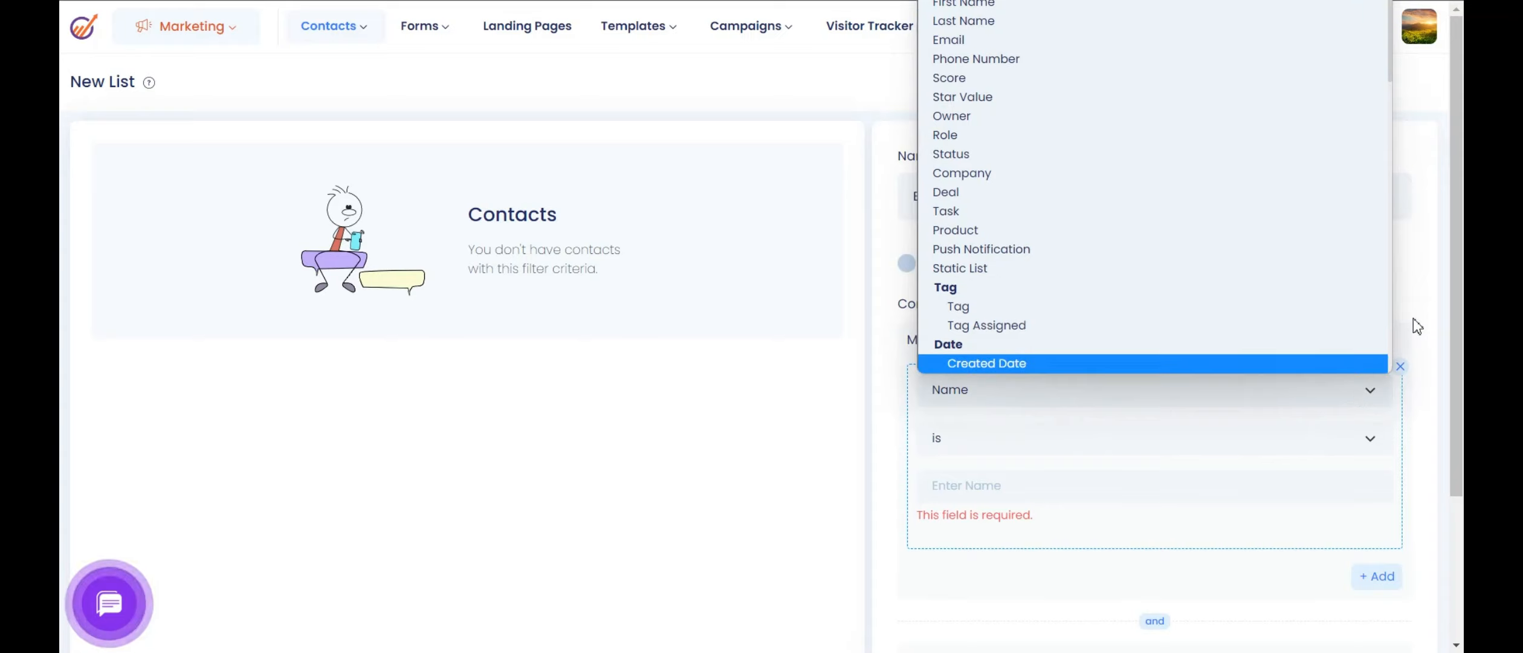
{"action": "left_click", "coordinate": [1418, 315]}
{"action": "left_click", "coordinate": [1035, 391]}
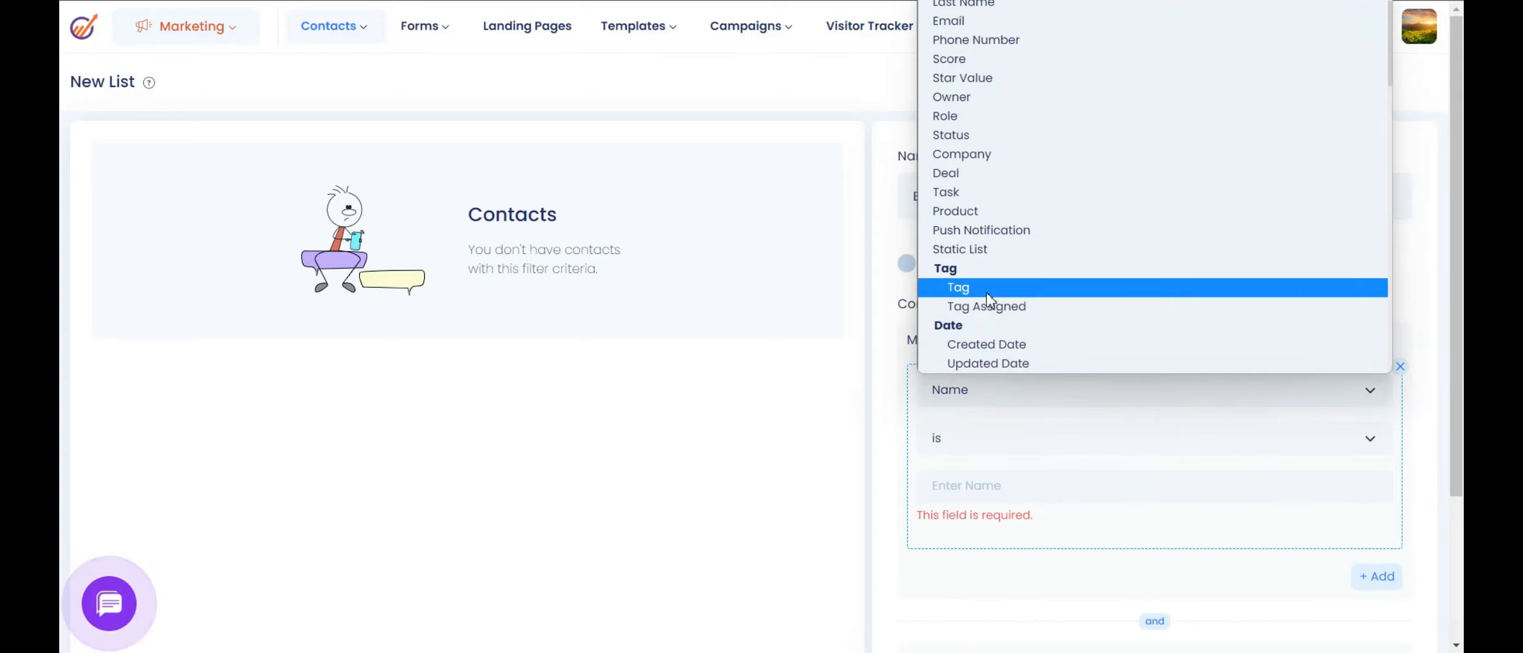
{"action": "left_click", "coordinate": [986, 293]}
{"action": "left_click", "coordinate": [1016, 482]}
{"action": "type", "text": "Signup"}
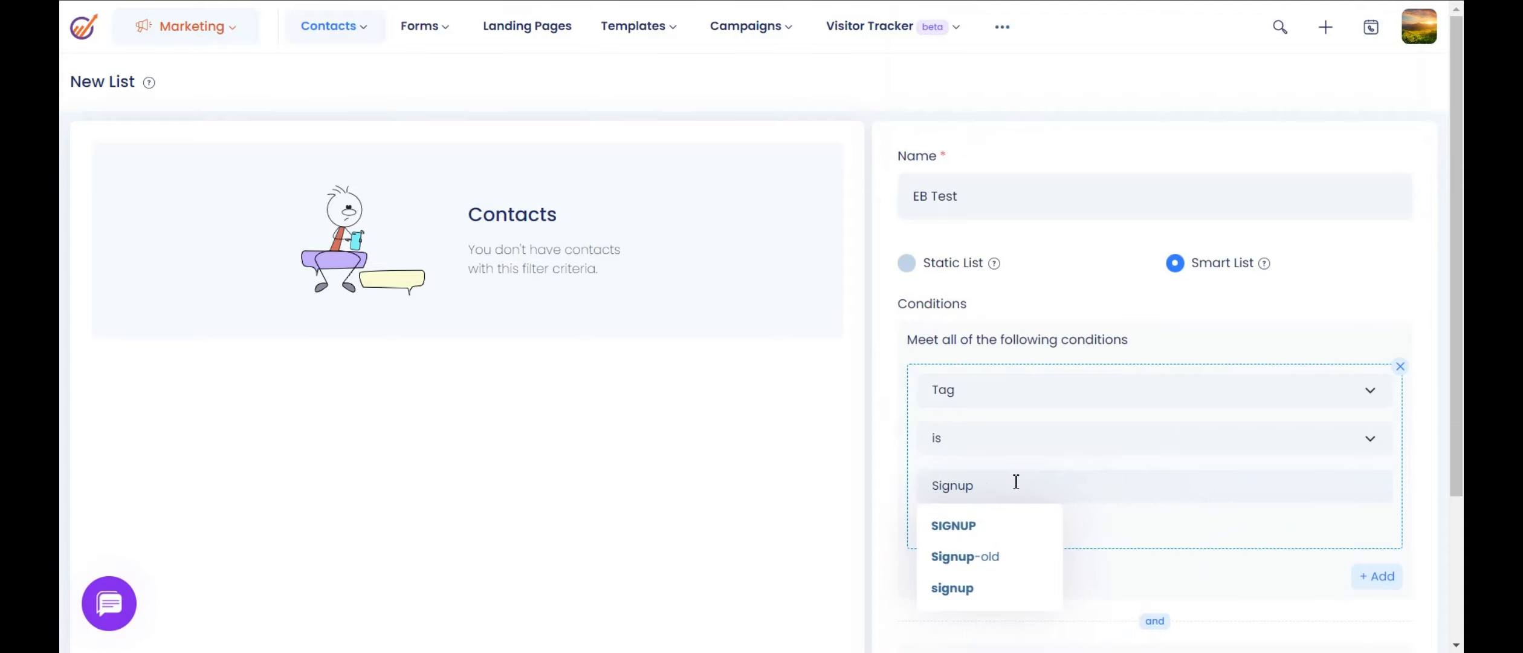
{"action": "left_click", "coordinate": [961, 531]}
{"action": "left_click", "coordinate": [1268, 556]}
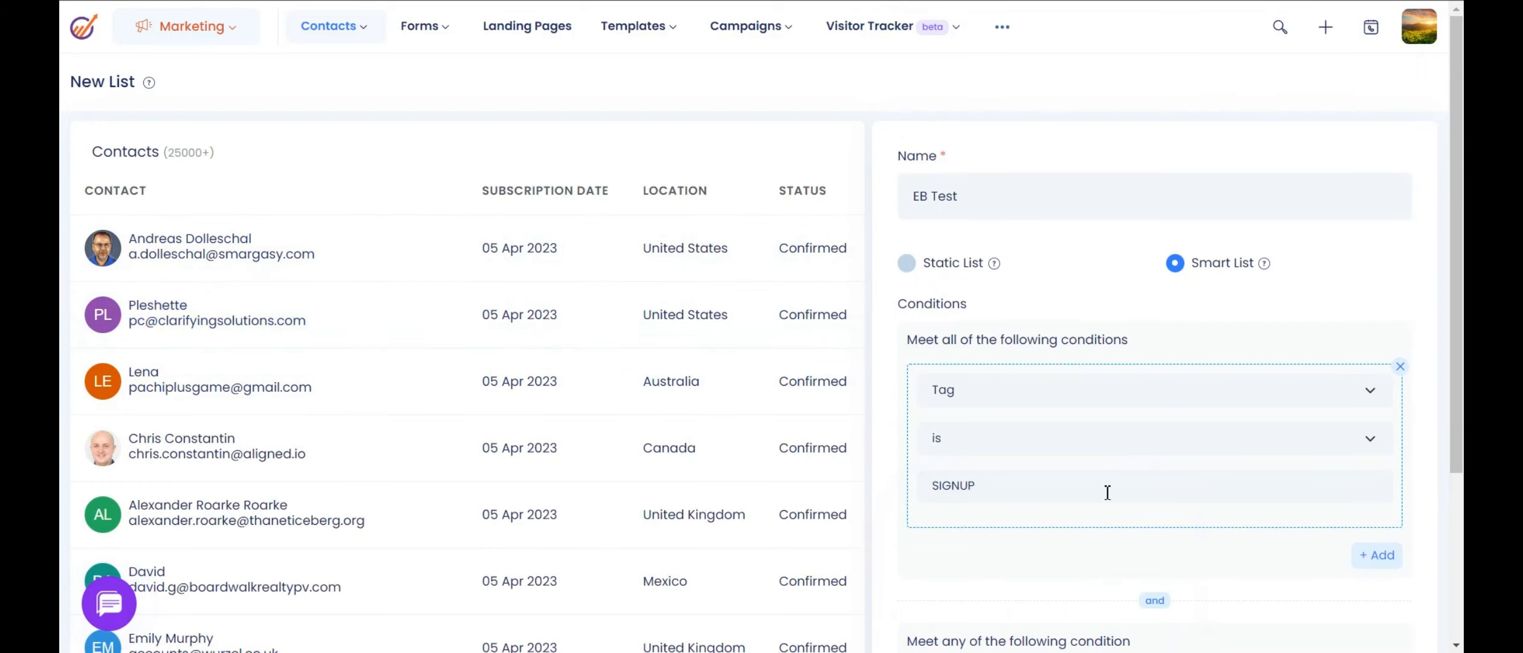
Step: Add a second, empty condition beneath the list's tag condition and remove it again
{"action": "scroll", "coordinate": [1105, 494], "scroll_direction": "down", "scroll_amount": 2}
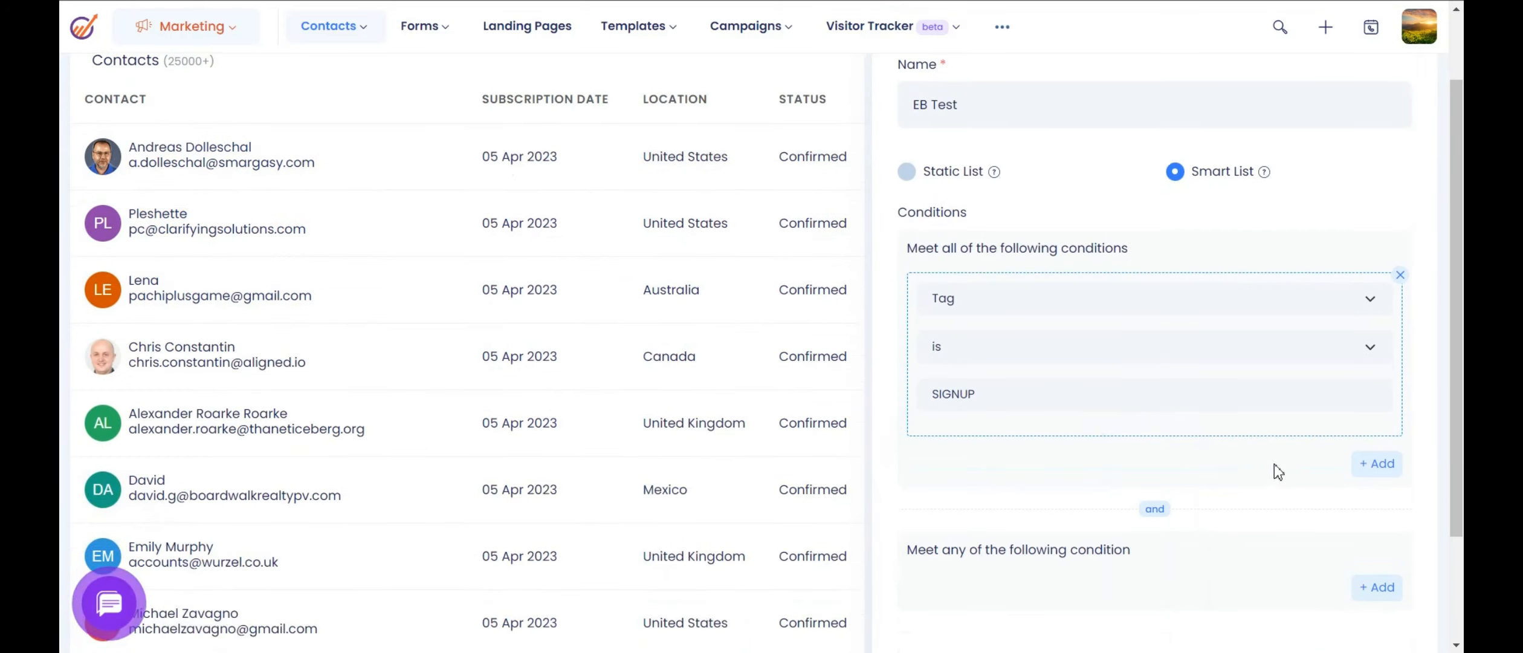
{"action": "left_click", "coordinate": [1375, 469]}
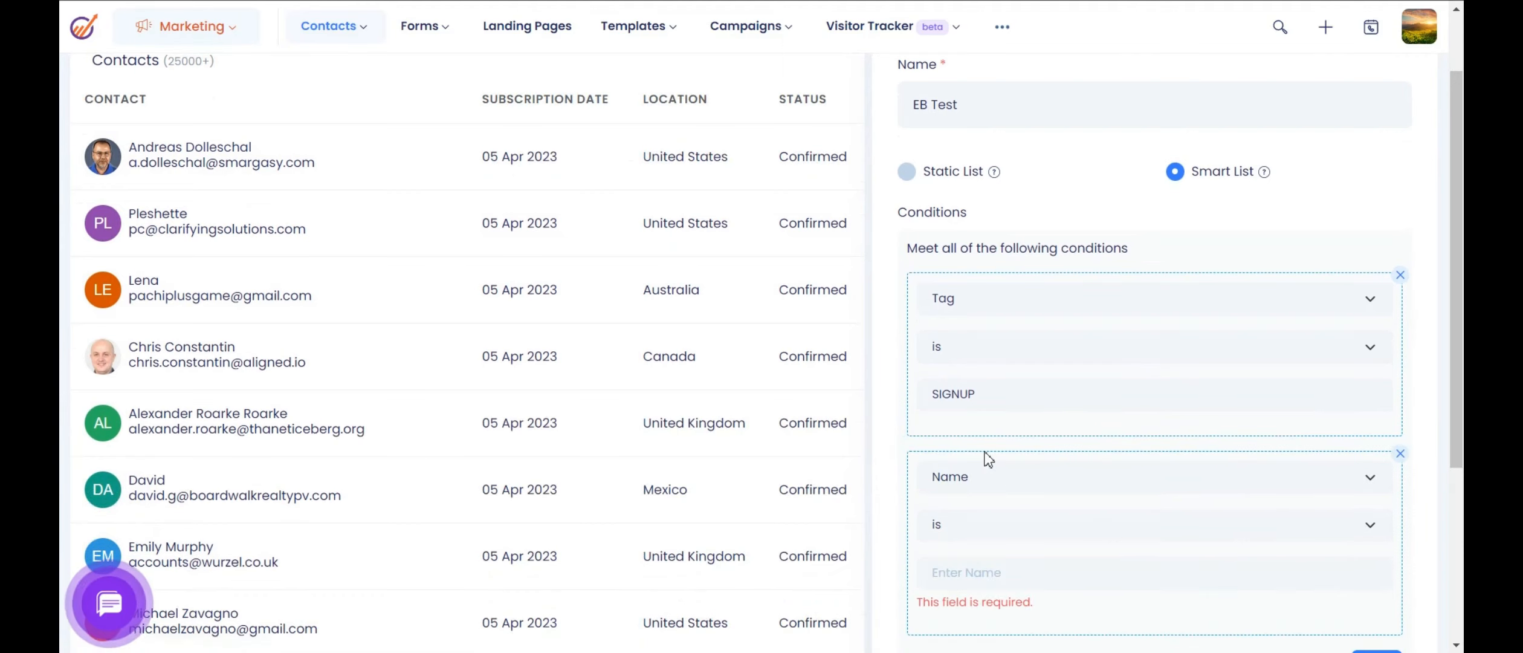
{"action": "scroll", "coordinate": [1137, 475], "scroll_direction": "down", "scroll_amount": 4}
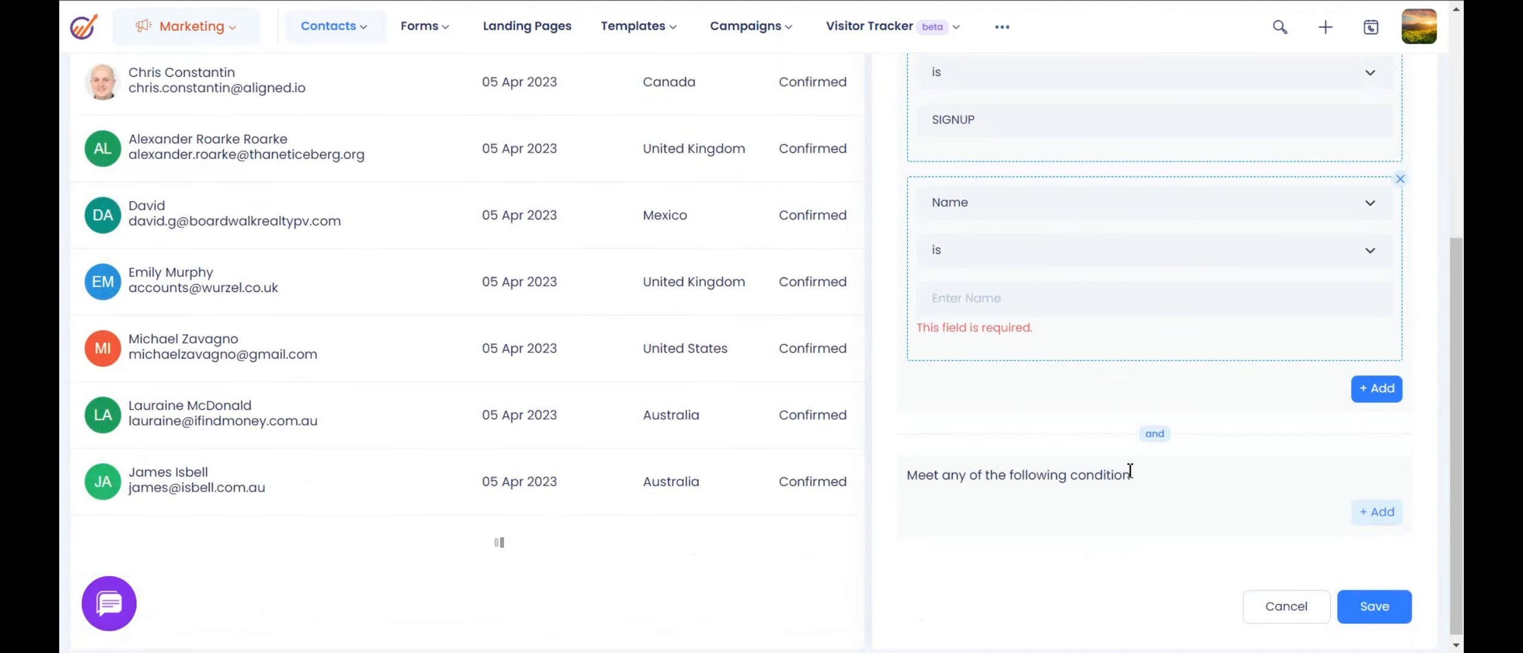
{"action": "left_click", "coordinate": [1374, 393]}
{"action": "scroll", "coordinate": [1299, 429], "scroll_direction": "up", "scroll_amount": 3}
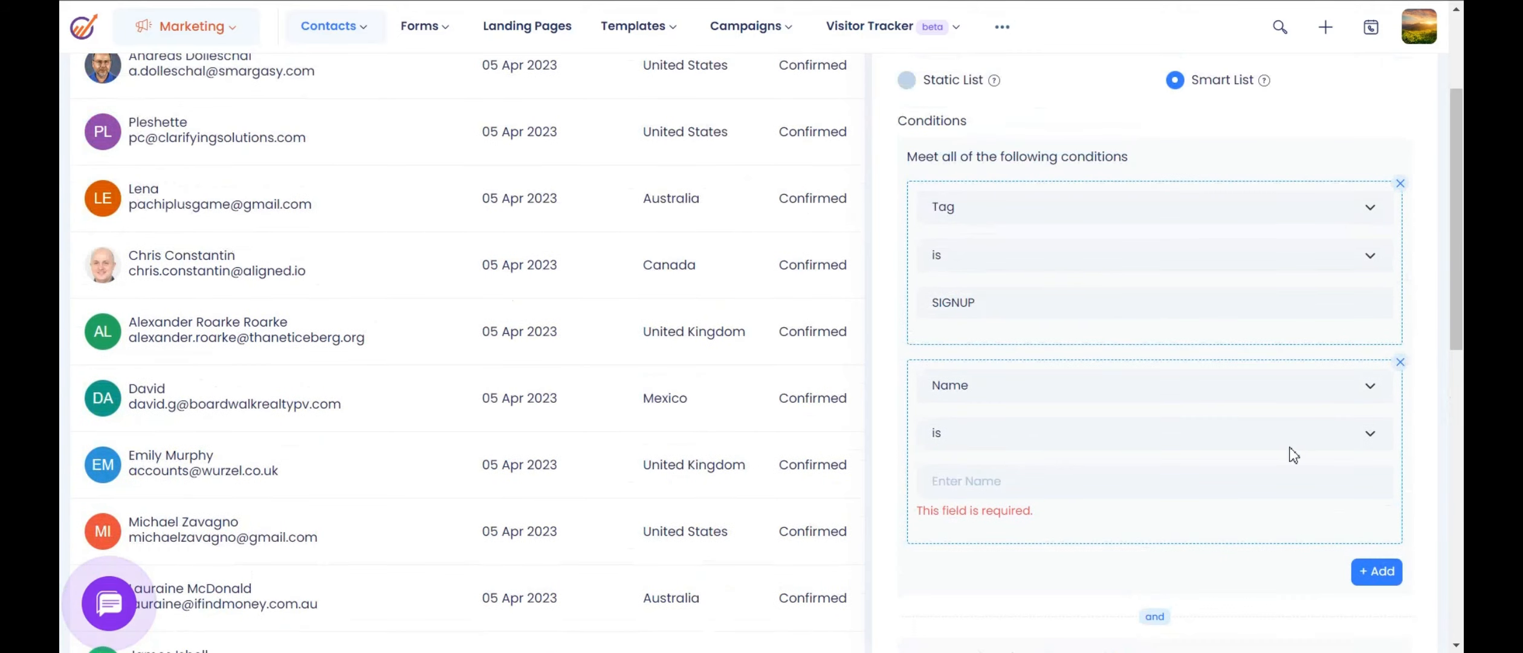
{"action": "left_click", "coordinate": [1401, 362]}
{"action": "scroll", "coordinate": [1394, 399], "scroll_direction": "up", "scroll_amount": 3}
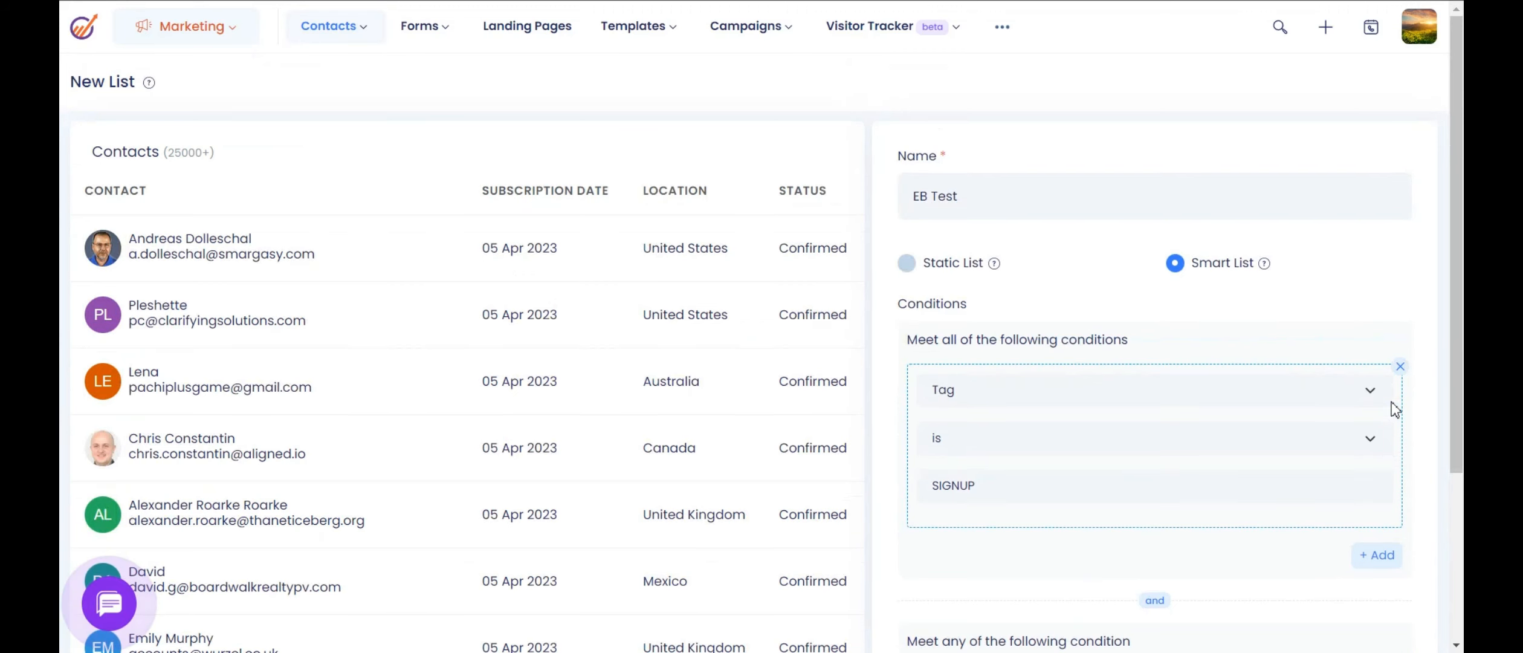
Step: Review the EB Test list's all and any condition groups and its matching contacts
{"action": "scroll", "coordinate": [1395, 410], "scroll_direction": "down", "scroll_amount": 5}
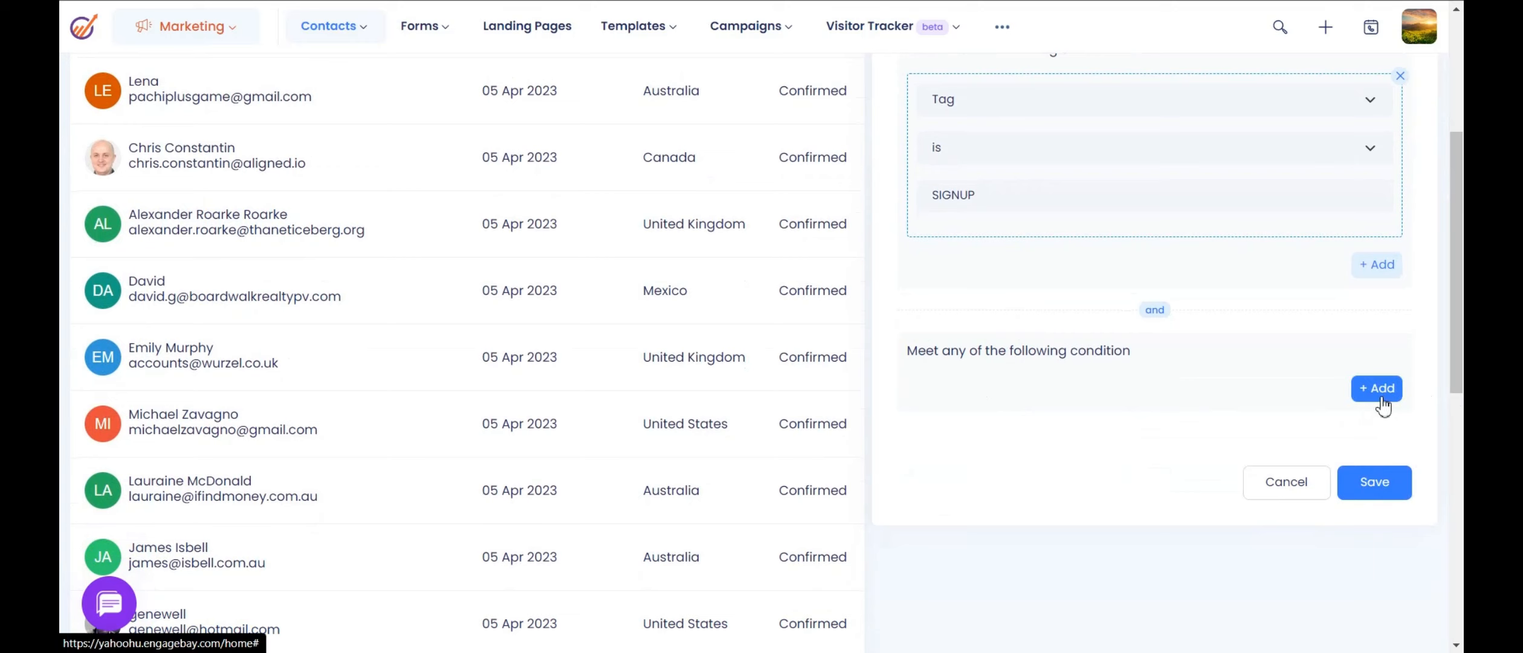
{"action": "left_click", "coordinate": [1386, 483]}
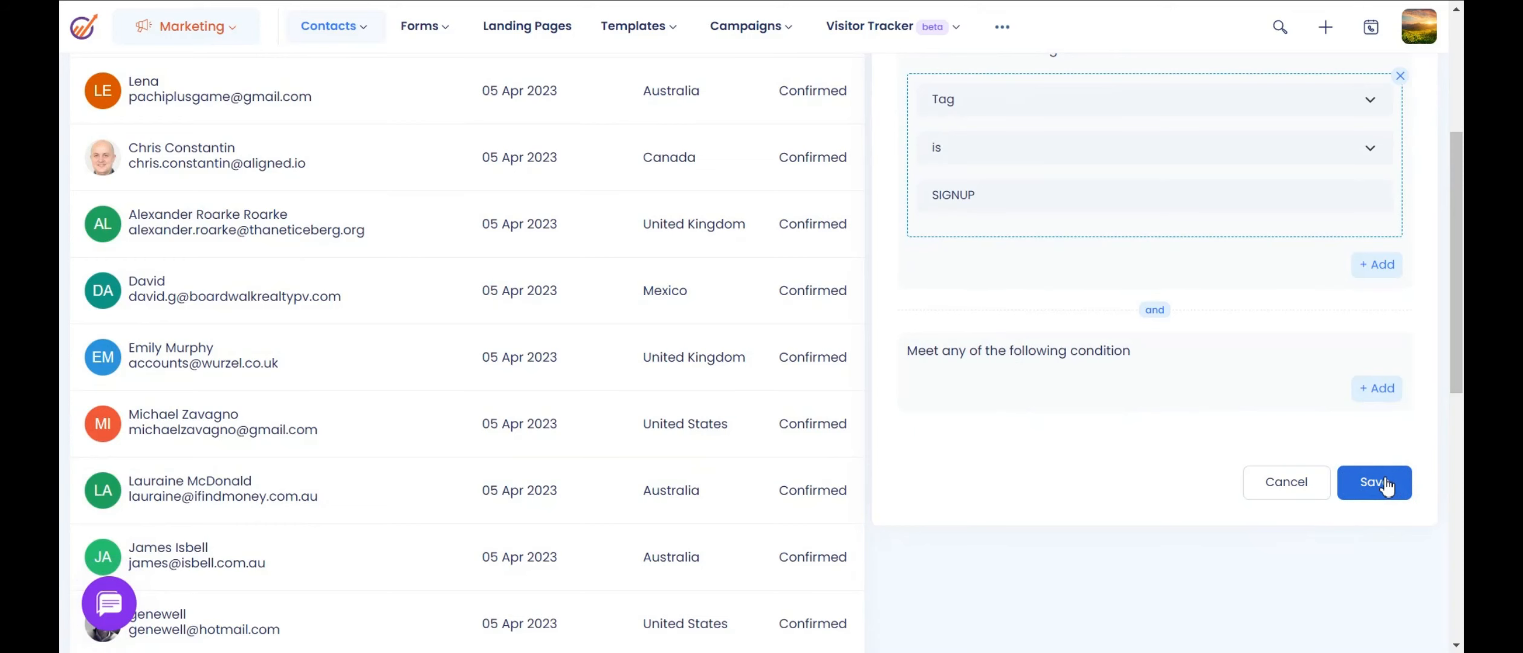
{"action": "scroll", "coordinate": [1386, 482], "scroll_direction": "up", "scroll_amount": 4}
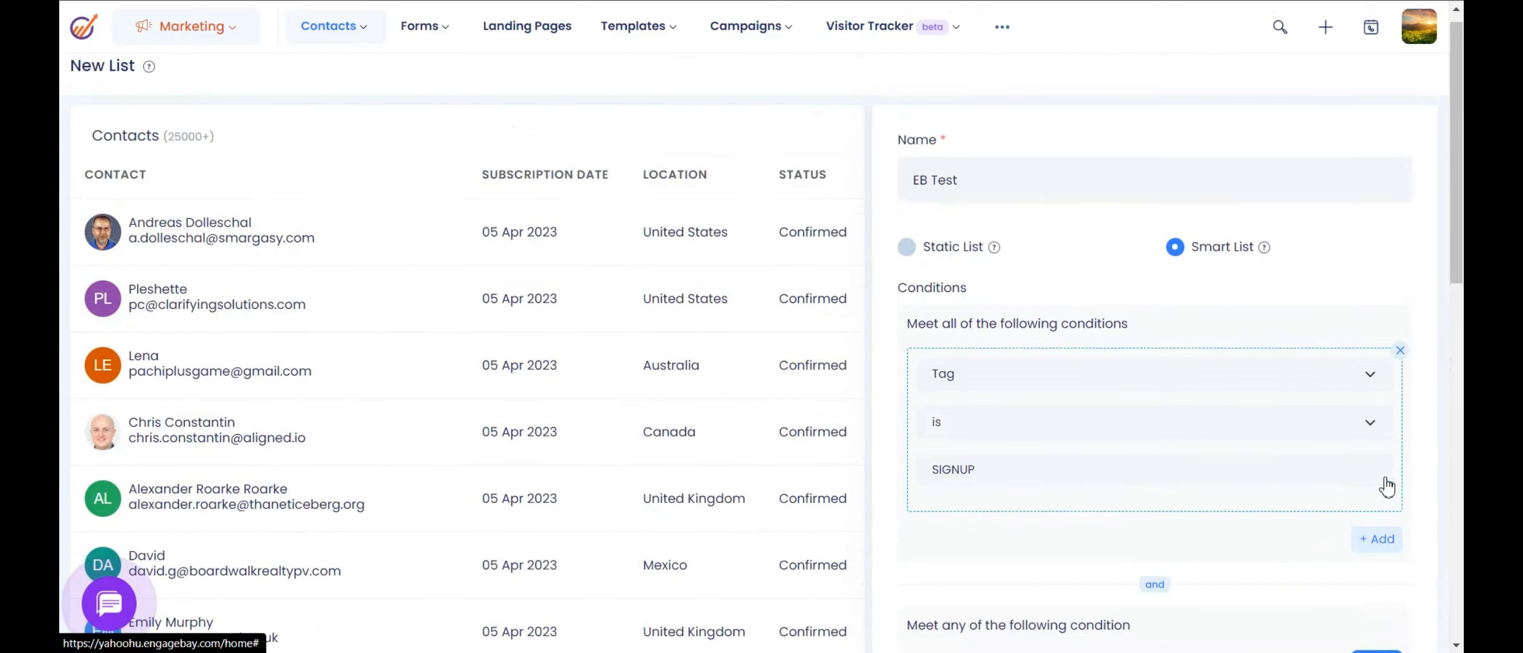
{"action": "scroll", "coordinate": [1431, 527], "scroll_direction": "down", "scroll_amount": 1}
{"action": "scroll", "coordinate": [1430, 534], "scroll_direction": "down", "scroll_amount": 1}
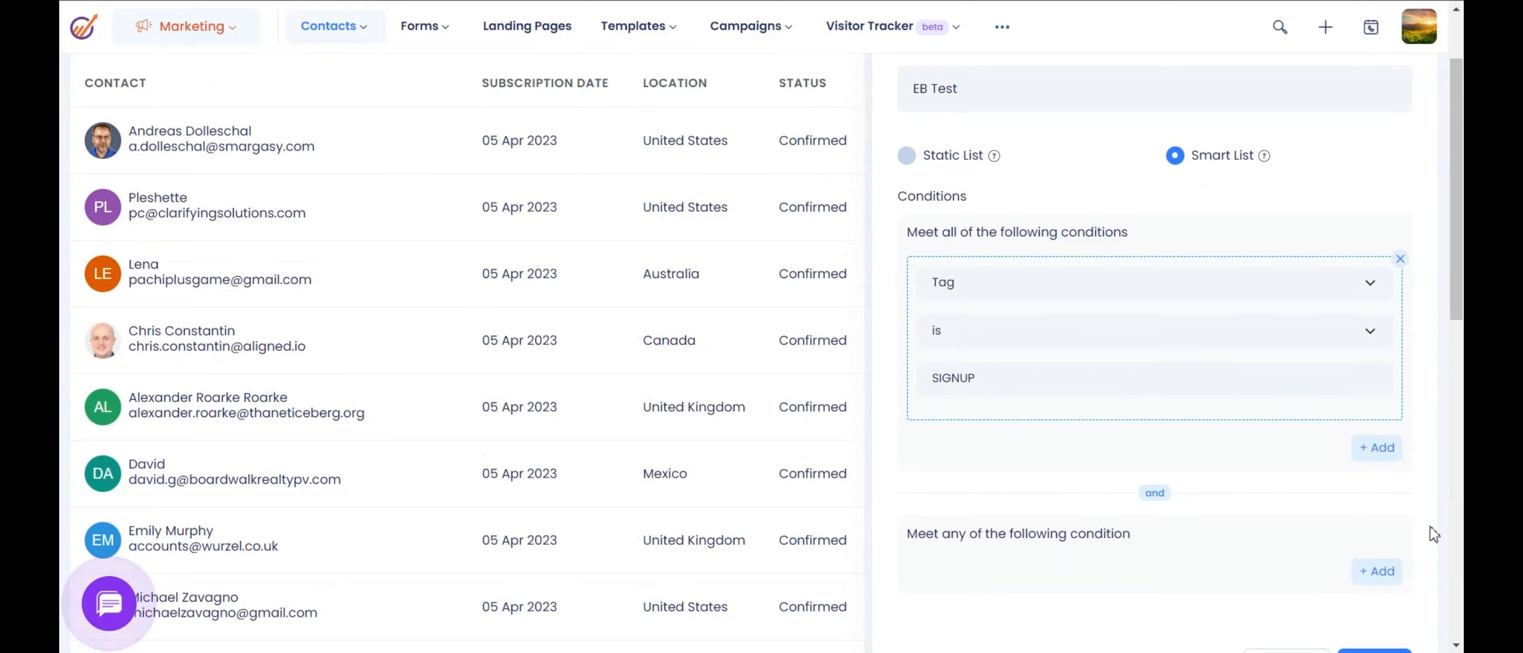
{"action": "scroll", "coordinate": [1433, 534], "scroll_direction": "up", "scroll_amount": 1}
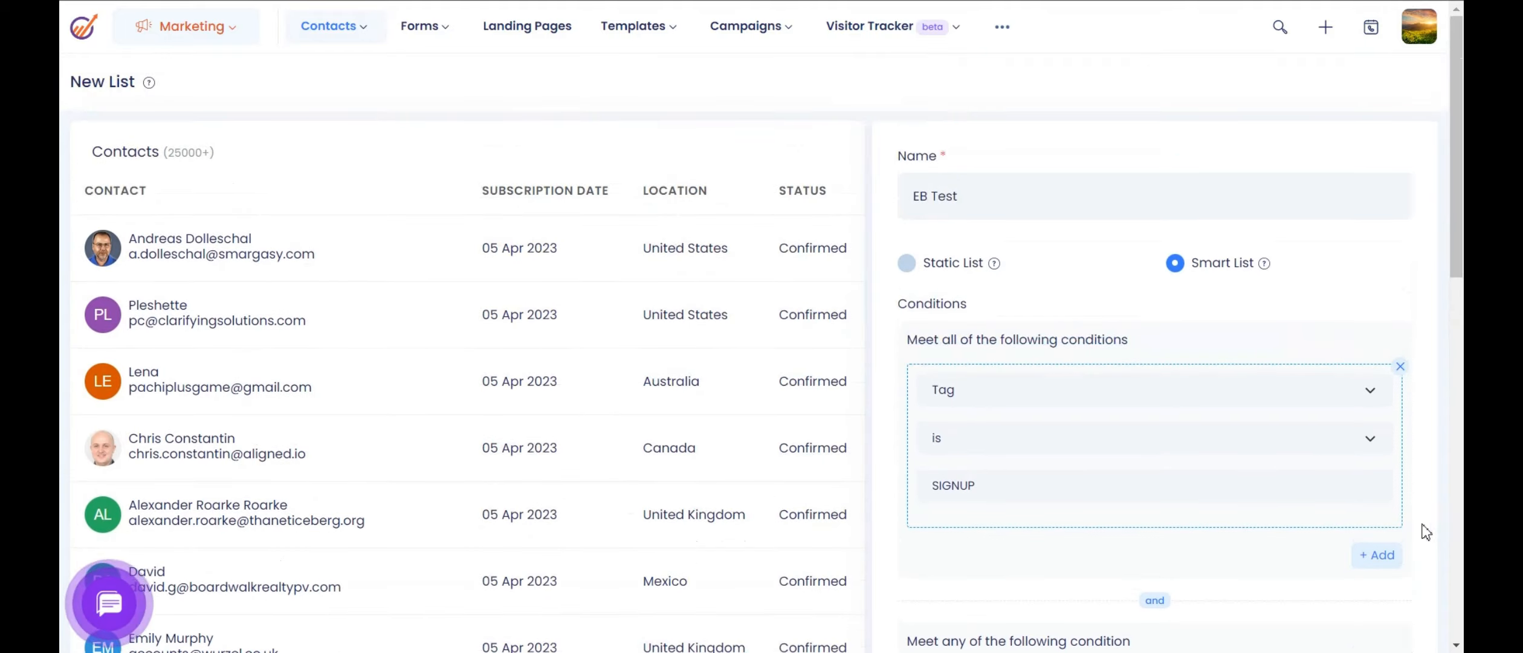
Step: Go to the inline forms and start creating a new form
{"action": "mouse_move", "coordinate": [426, 26]}
{"action": "left_click", "coordinate": [440, 63]}
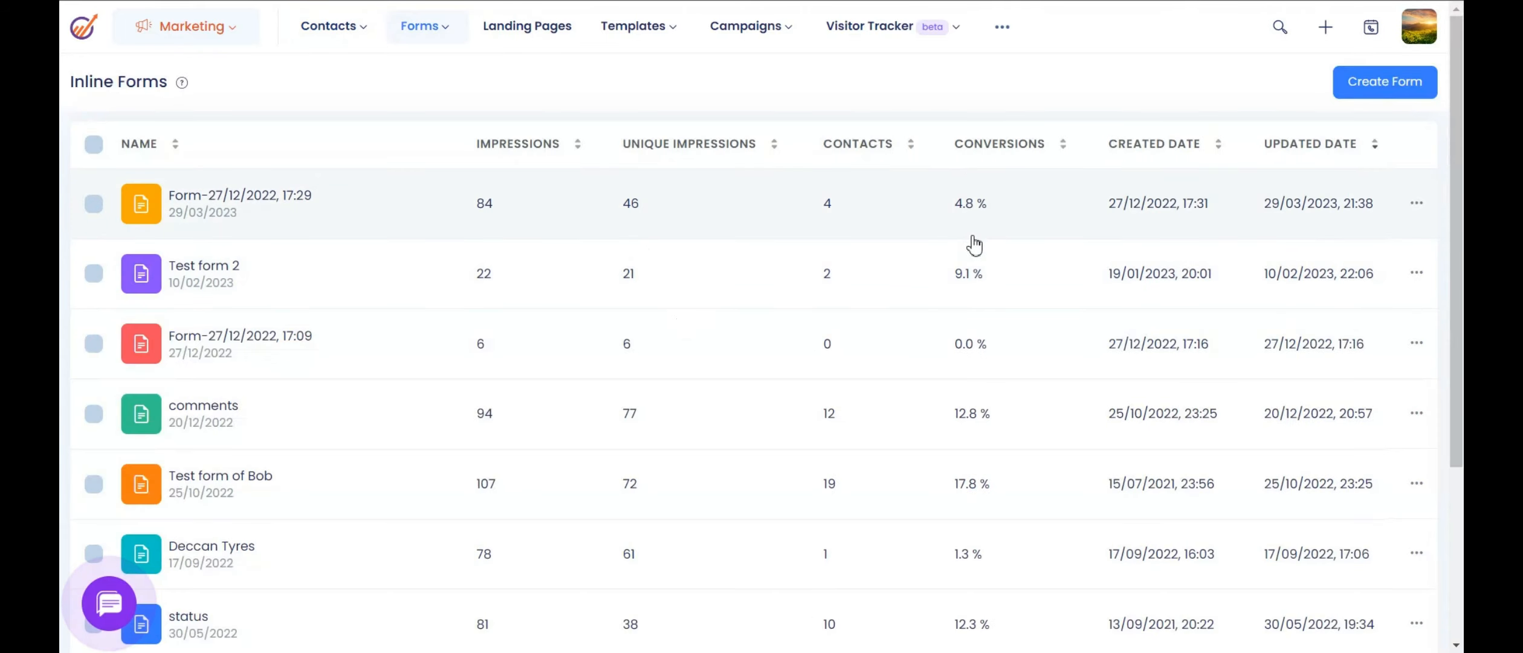
{"action": "left_click", "coordinate": [1352, 89]}
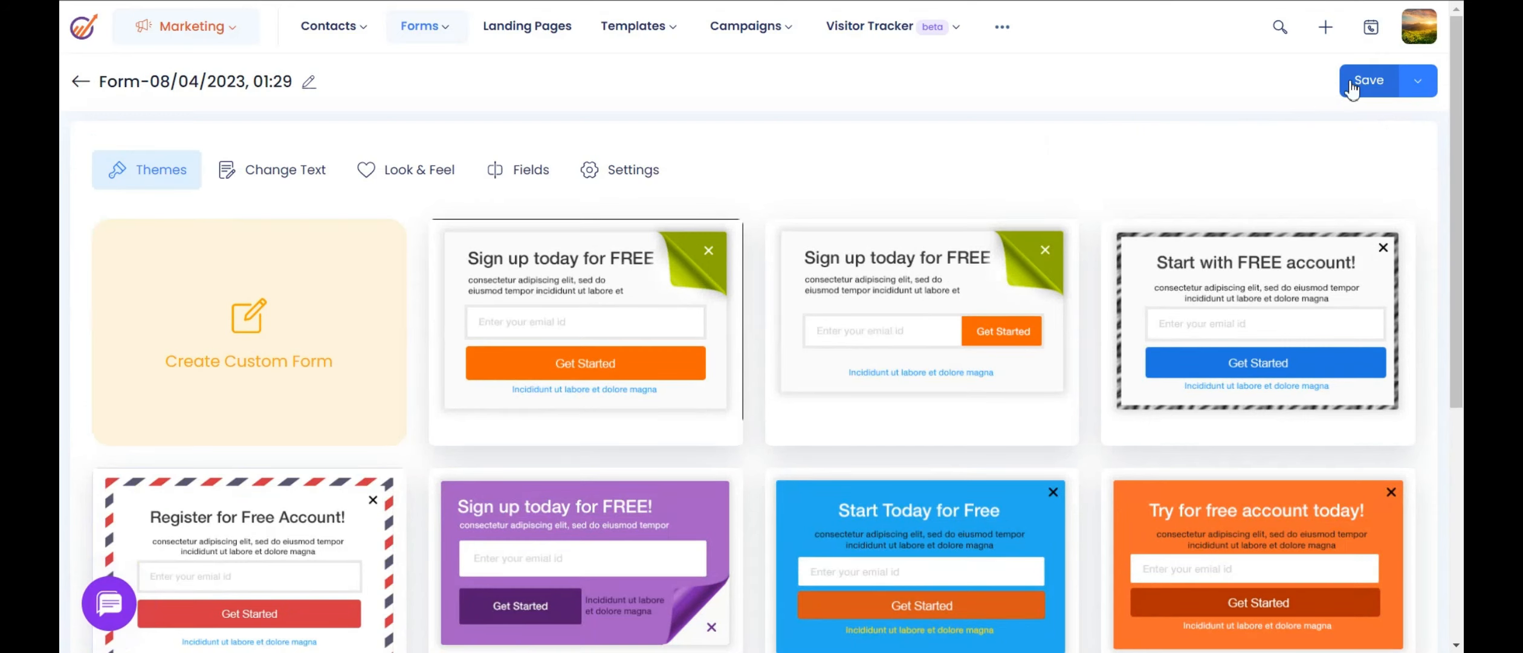
Step: Choose the green-curl "Sign up today for FREE" theme with the orange Get Started button below the email field
{"action": "scroll", "coordinate": [690, 323], "scroll_direction": "down", "scroll_amount": 4}
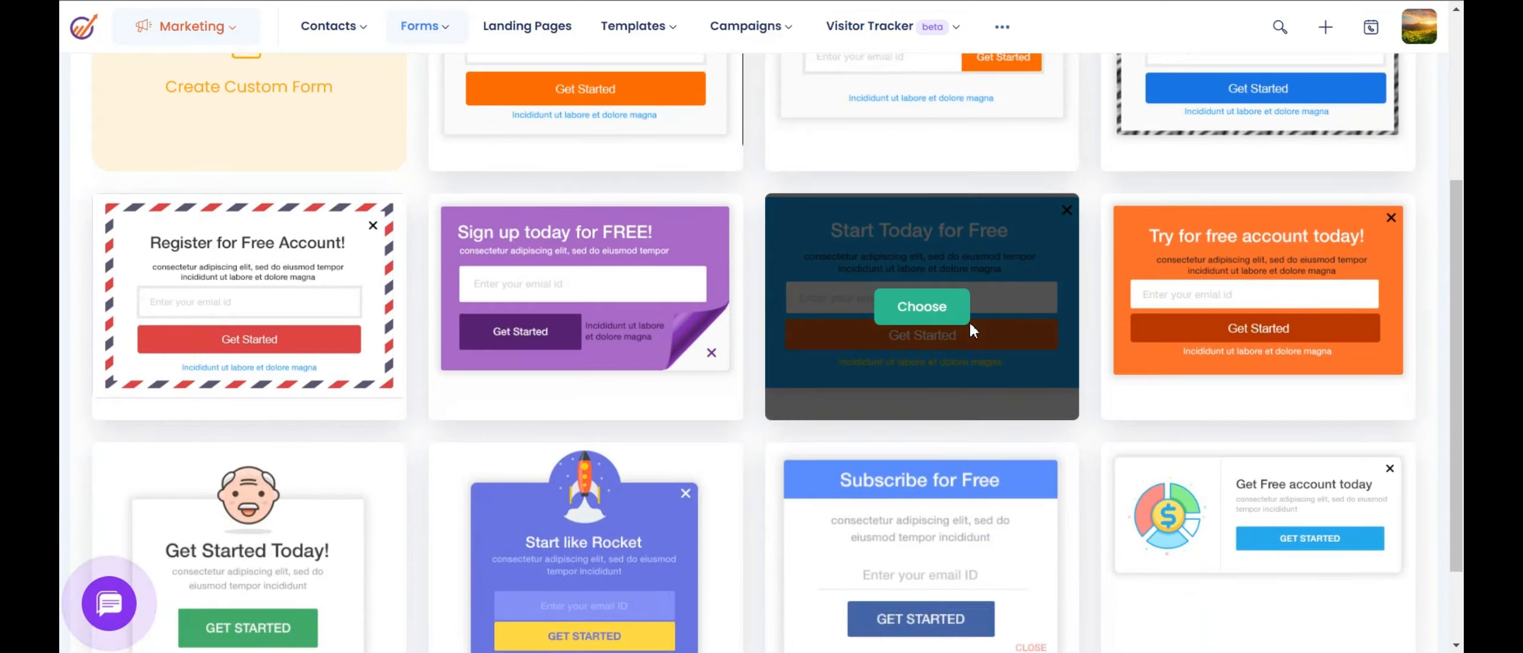
{"action": "scroll", "coordinate": [969, 320], "scroll_direction": "down", "scroll_amount": 2}
{"action": "scroll", "coordinate": [981, 392], "scroll_direction": "up", "scroll_amount": 4}
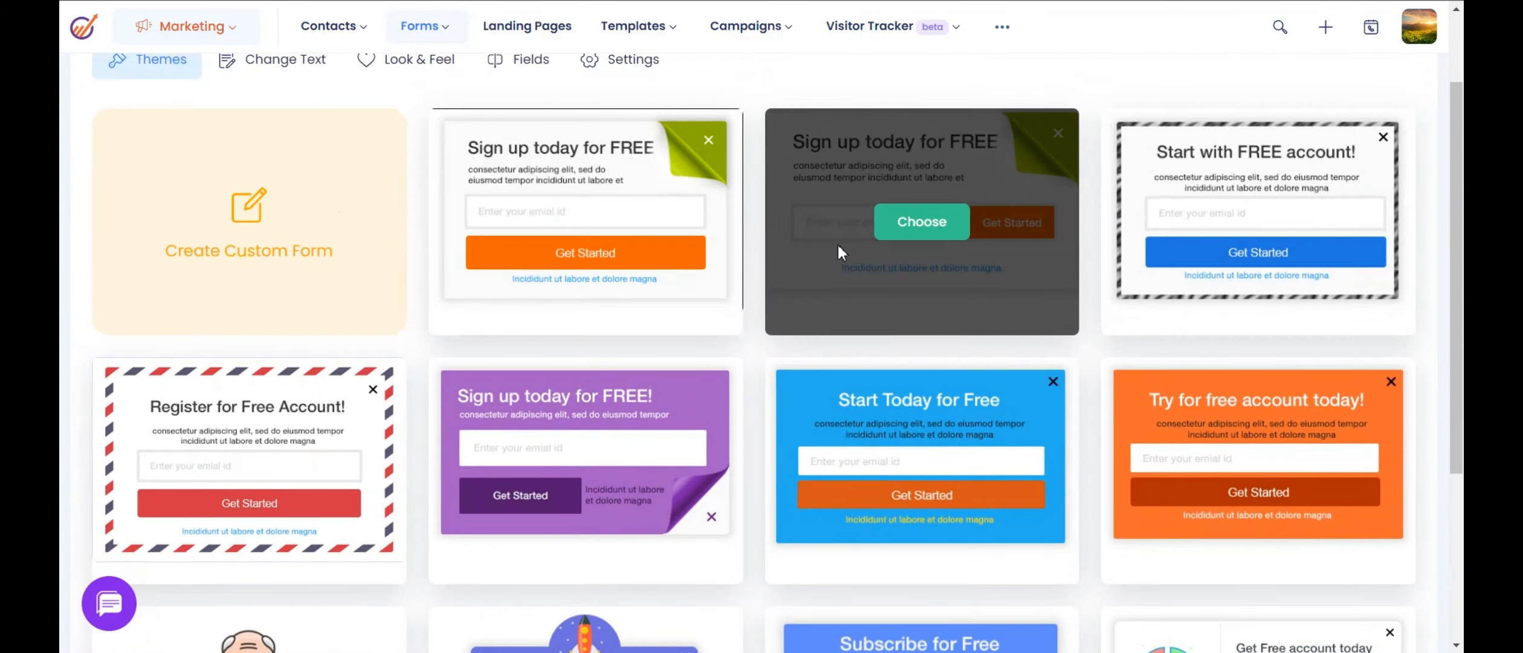
{"action": "left_click", "coordinate": [278, 248]}
{"action": "left_click", "coordinate": [278, 248]}
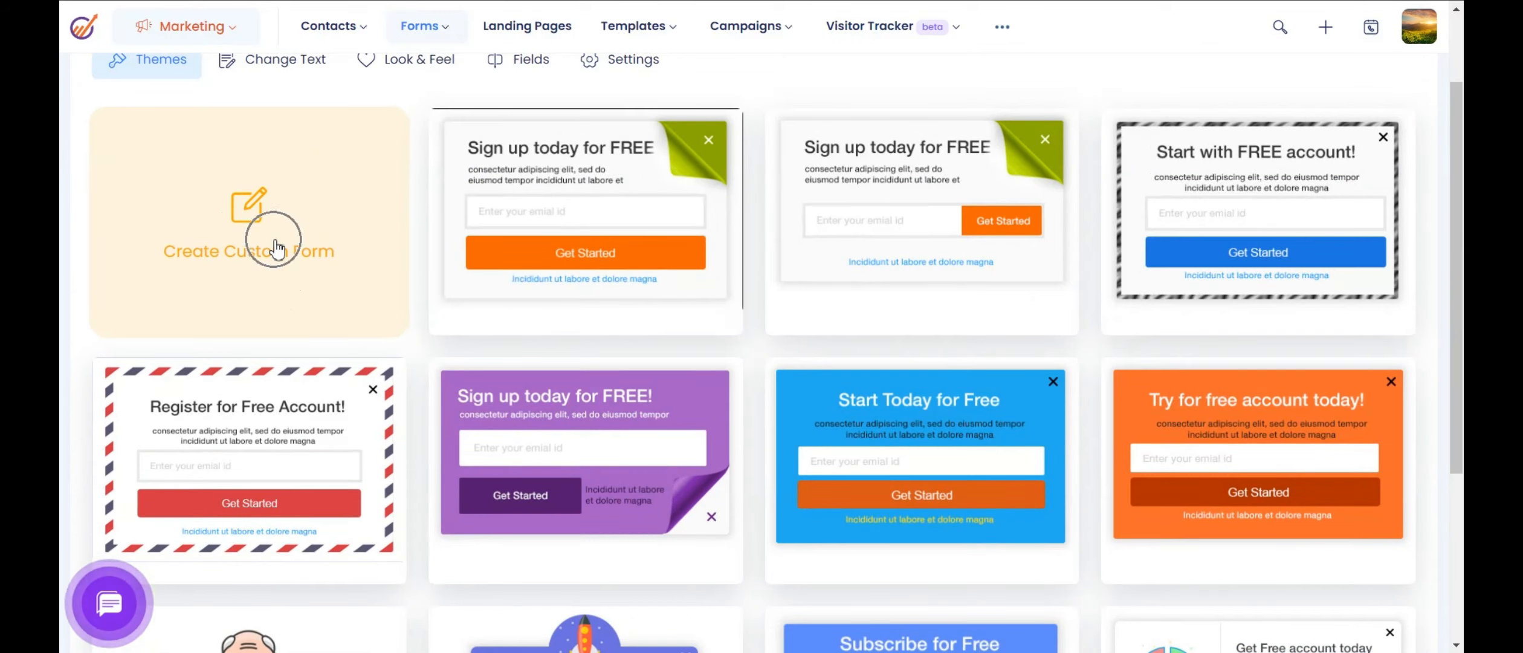
{"action": "mouse_move", "coordinate": [486, 245]}
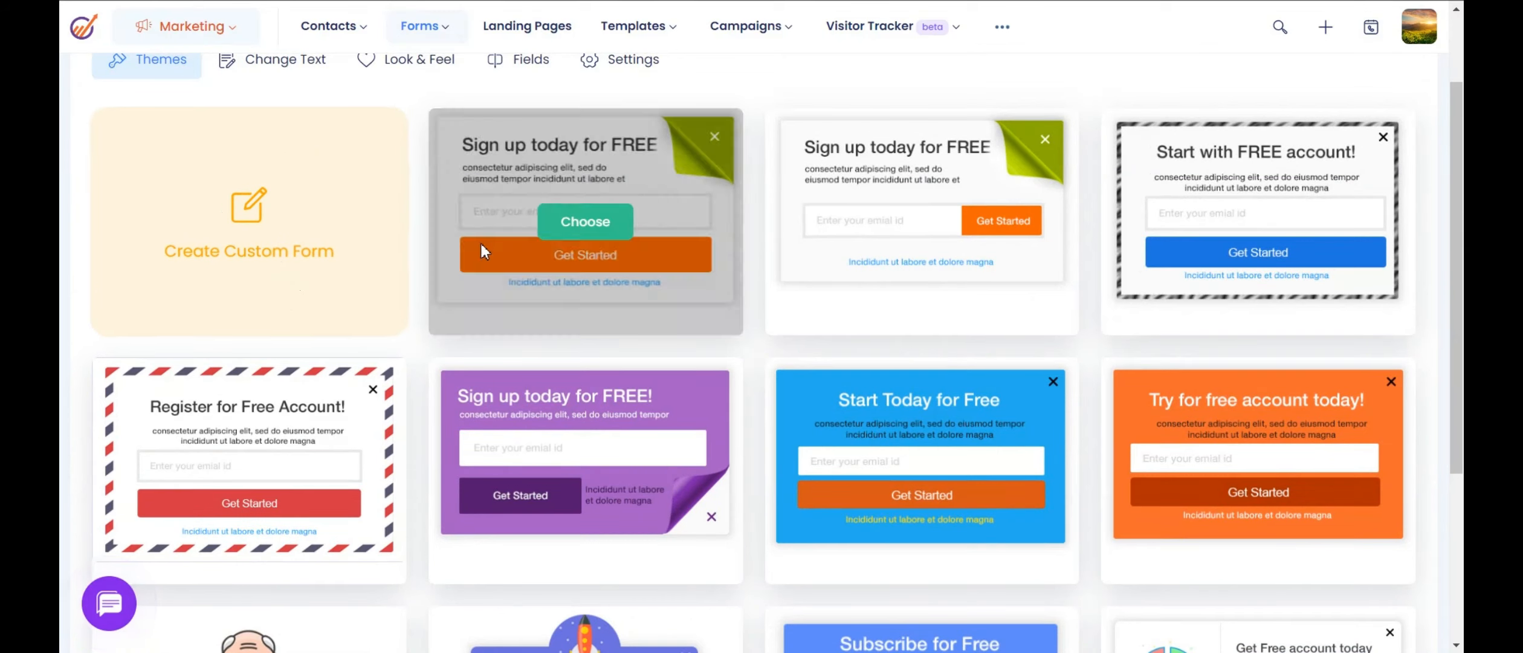
{"action": "left_click", "coordinate": [582, 230]}
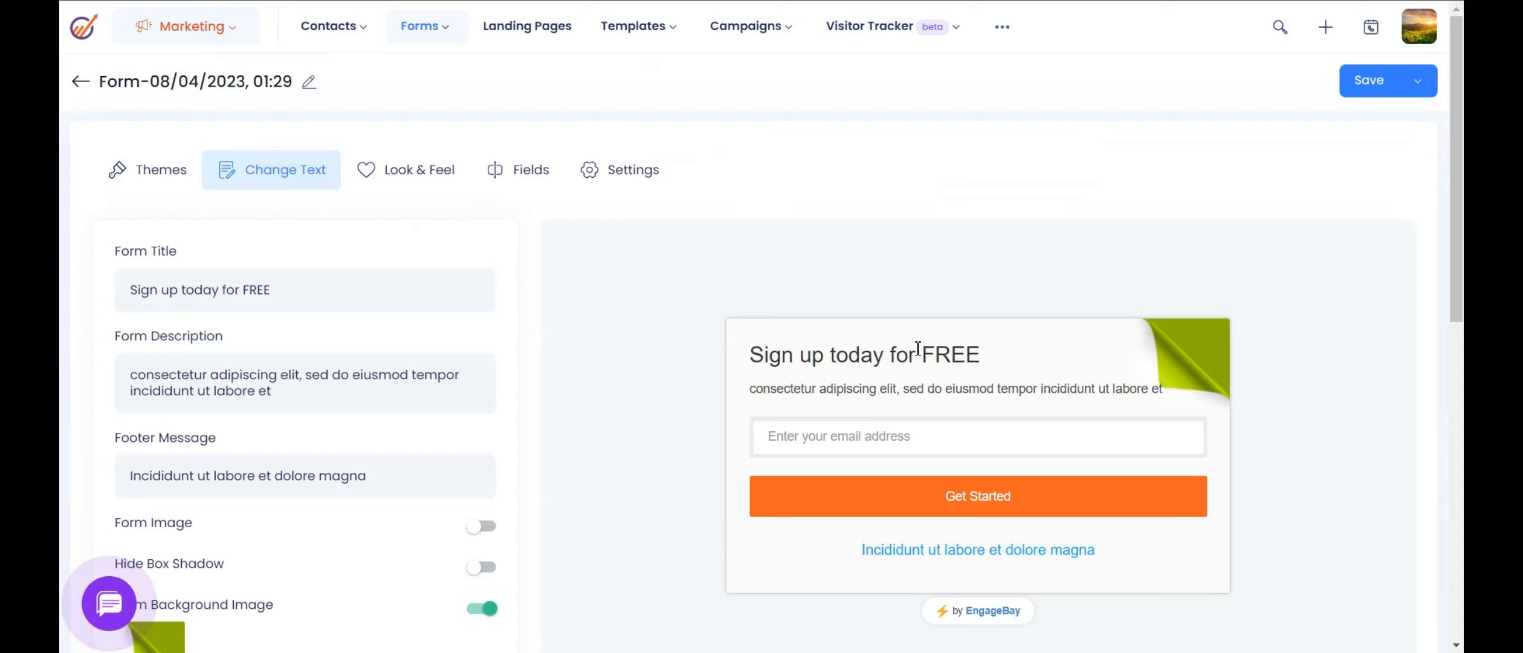
Step: Examine how the title and description fields map to the form preview, and the form's image and shadow options
{"action": "left_click_drag", "start_coordinate": [981, 354], "coordinate": [753, 352]}
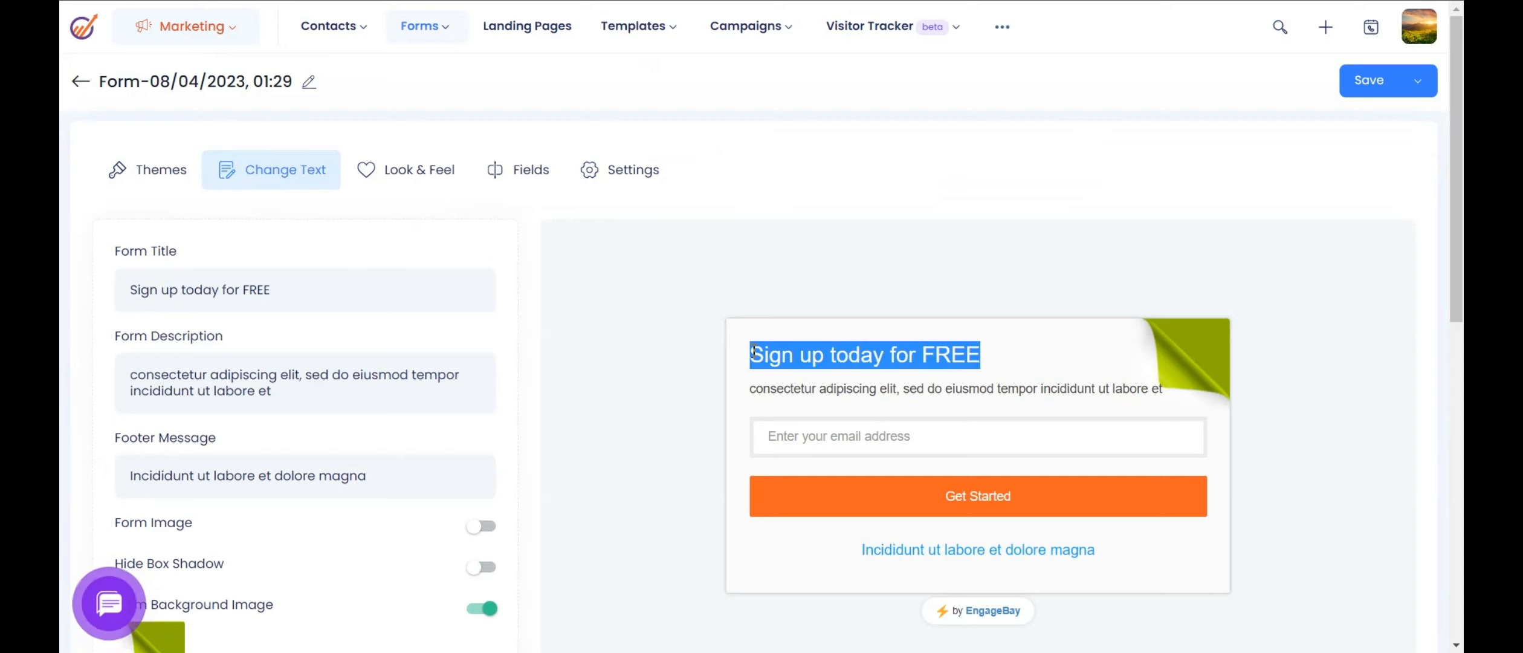
{"action": "left_click", "coordinate": [374, 298]}
{"action": "left_click_drag", "start_coordinate": [126, 290], "coordinate": [275, 292]}
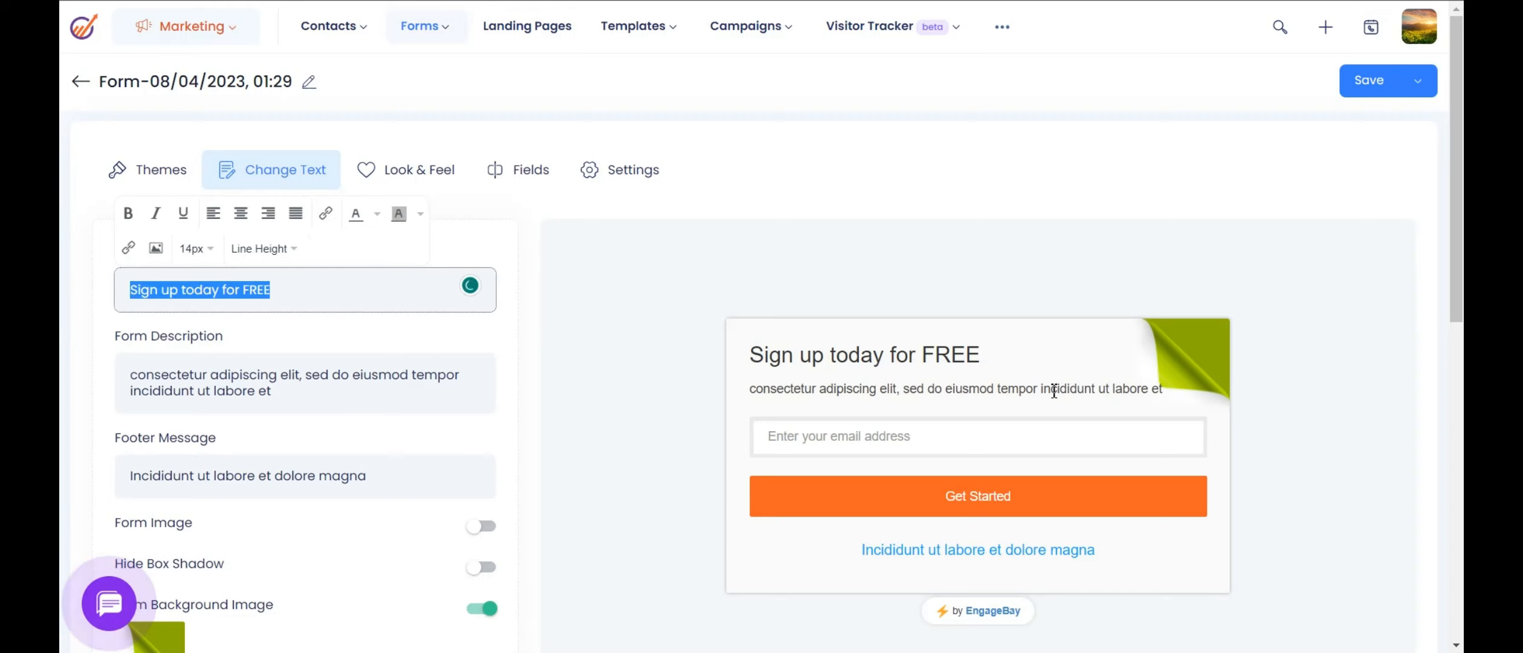
{"action": "left_click_drag", "start_coordinate": [1052, 388], "coordinate": [942, 388]}
{"action": "left_click_drag", "start_coordinate": [750, 388], "coordinate": [1011, 409]}
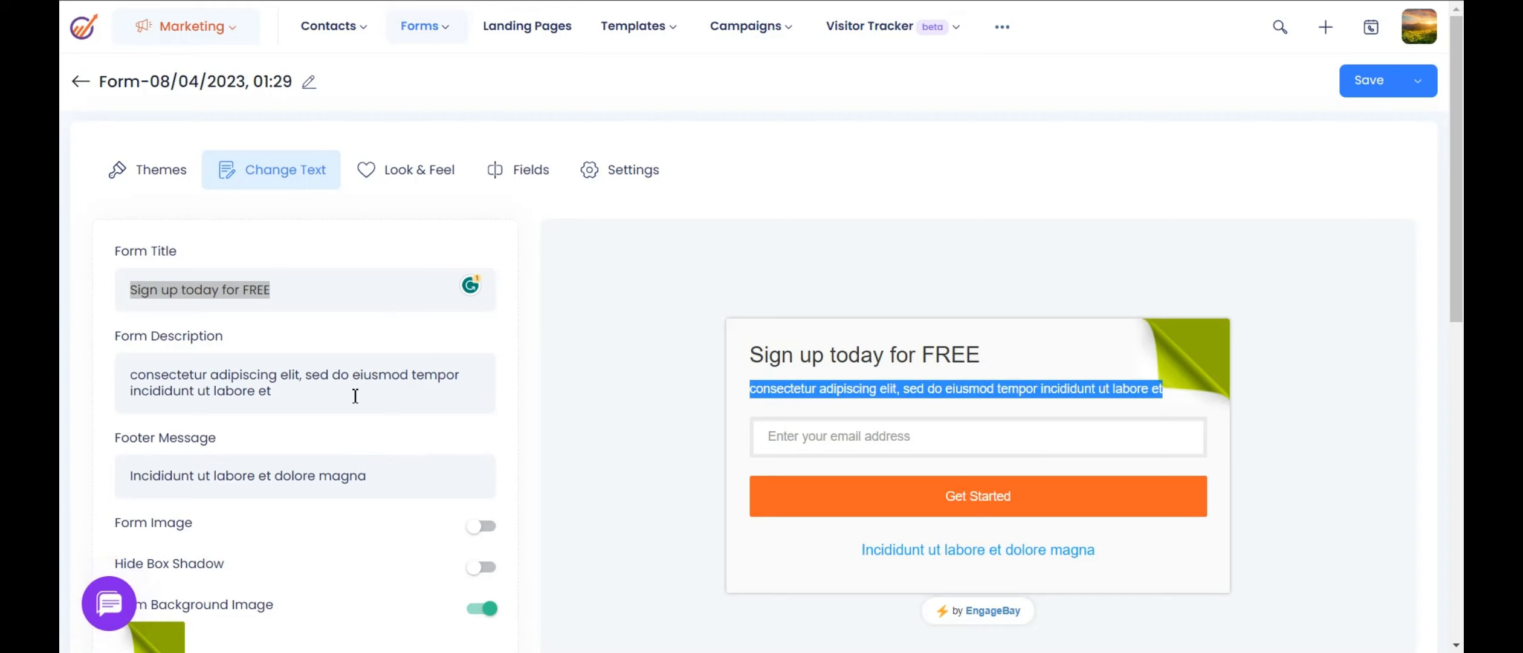
{"action": "left_click_drag", "start_coordinate": [356, 396], "coordinate": [171, 367]}
{"action": "scroll", "coordinate": [284, 377], "scroll_direction": "down", "scroll_amount": 3}
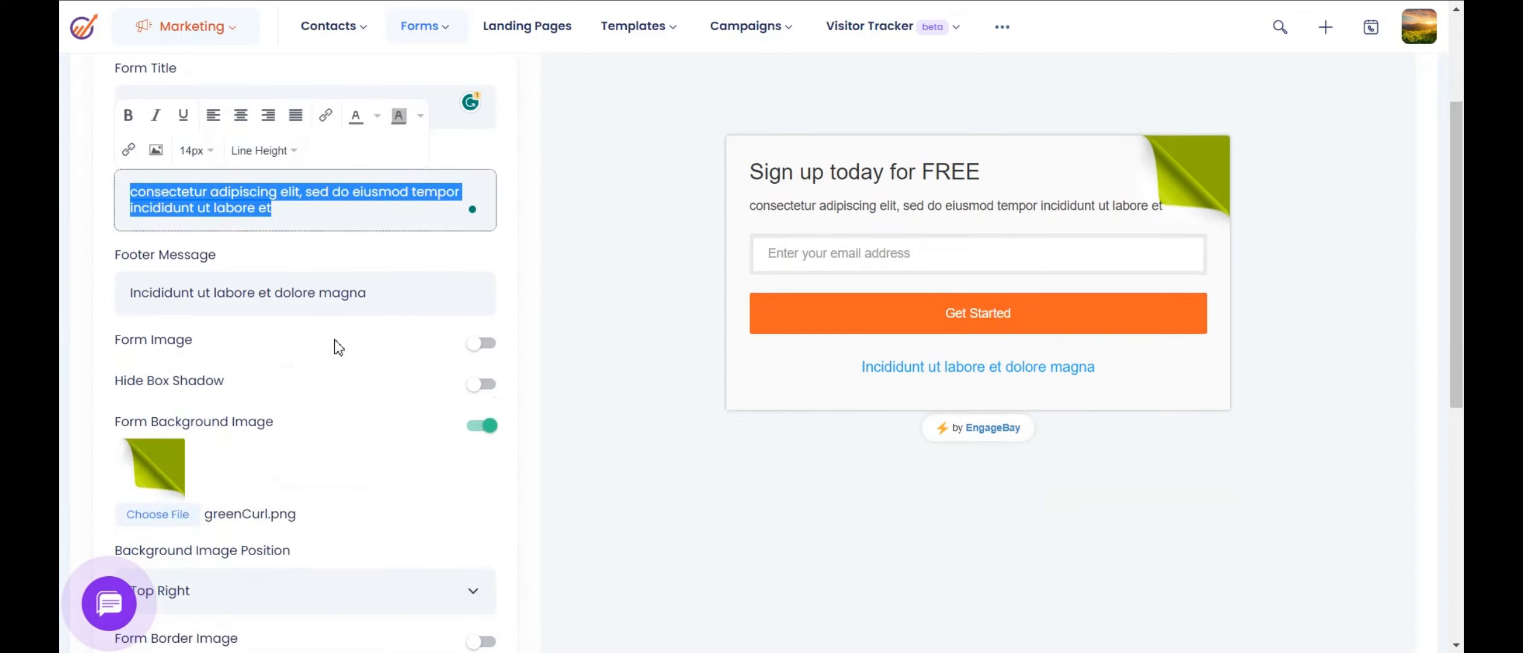
{"action": "left_click", "coordinate": [616, 296]}
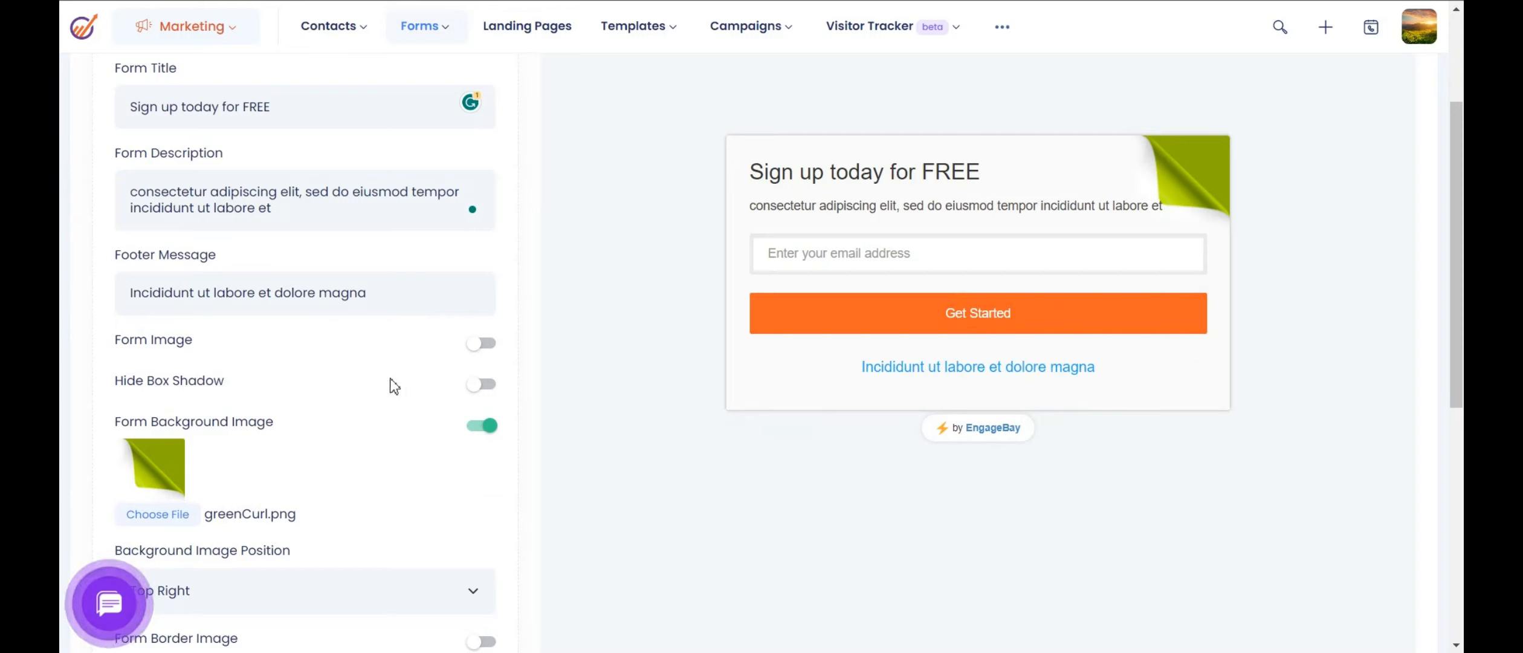
Step: Try the form image option and examine the form's background image, image position and border settings
{"action": "left_click", "coordinate": [484, 344]}
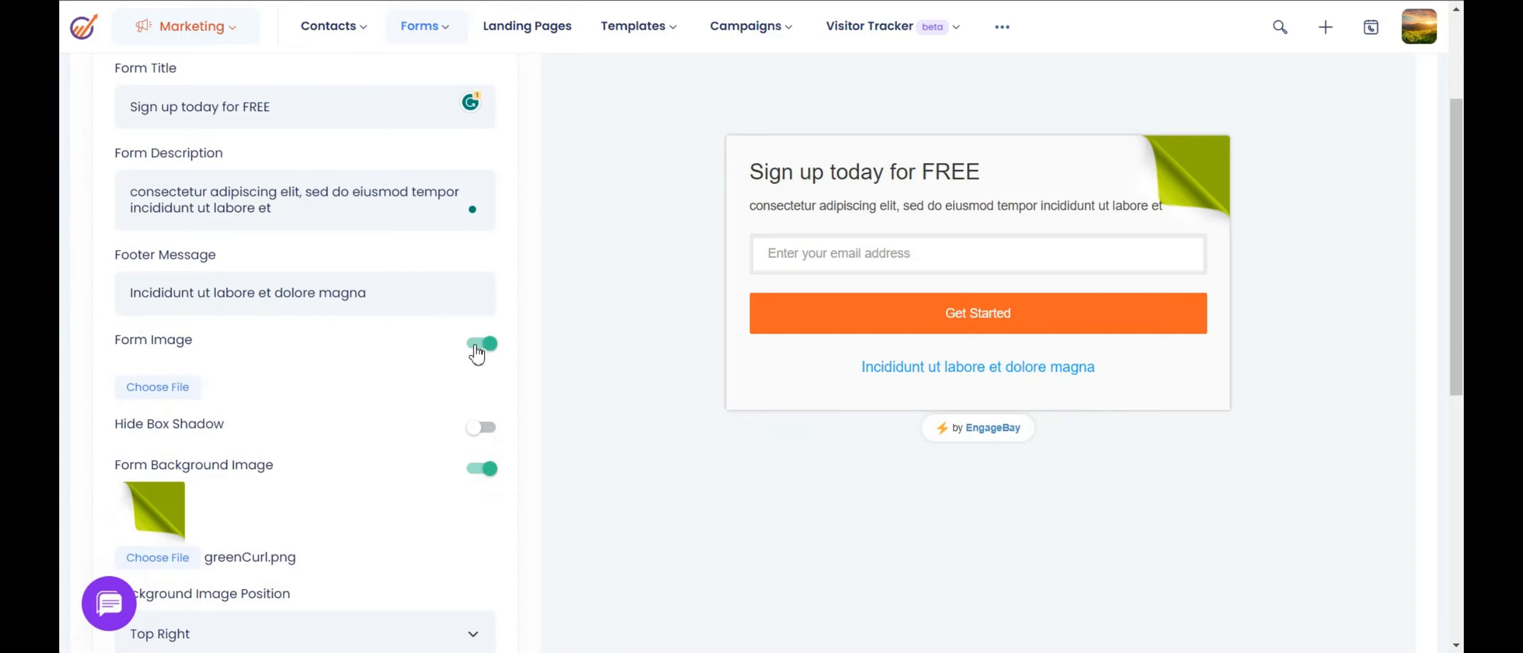
{"action": "left_click", "coordinate": [474, 346]}
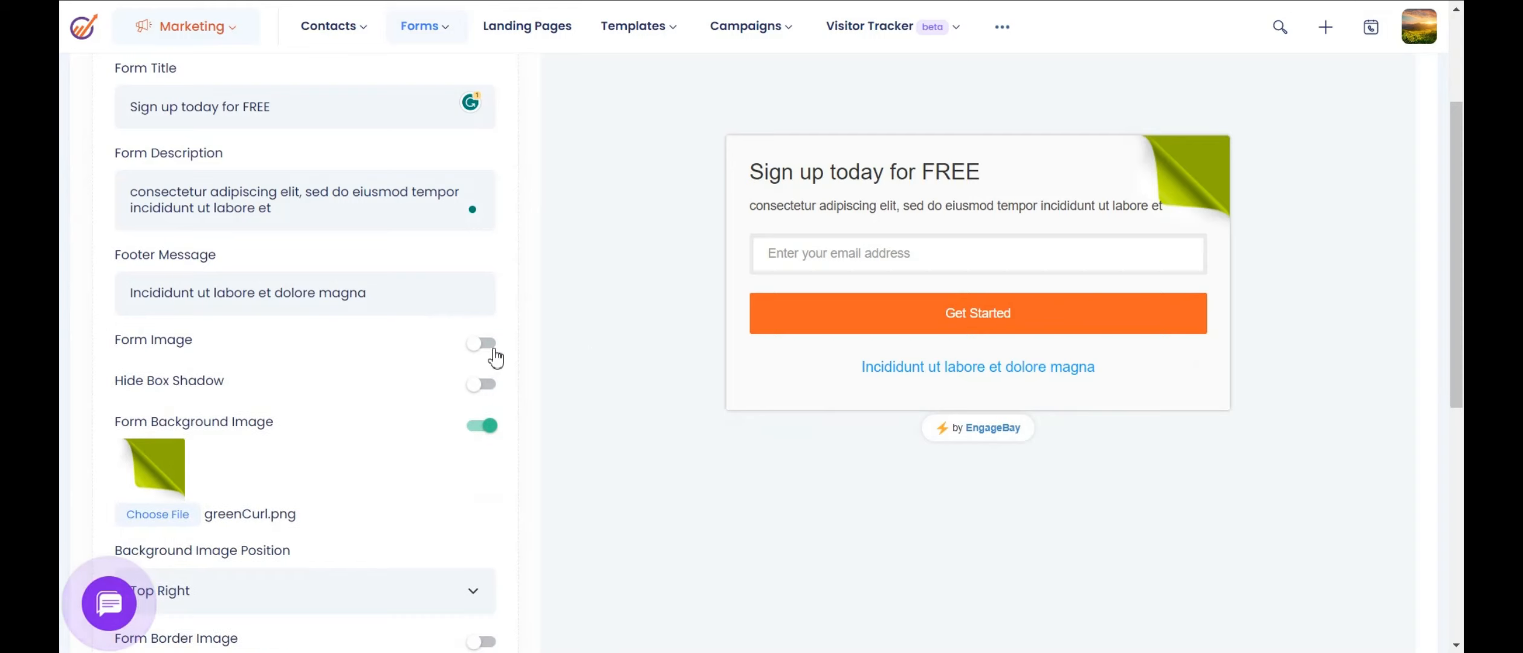
{"action": "scroll", "coordinate": [553, 349], "scroll_direction": "down", "scroll_amount": 2}
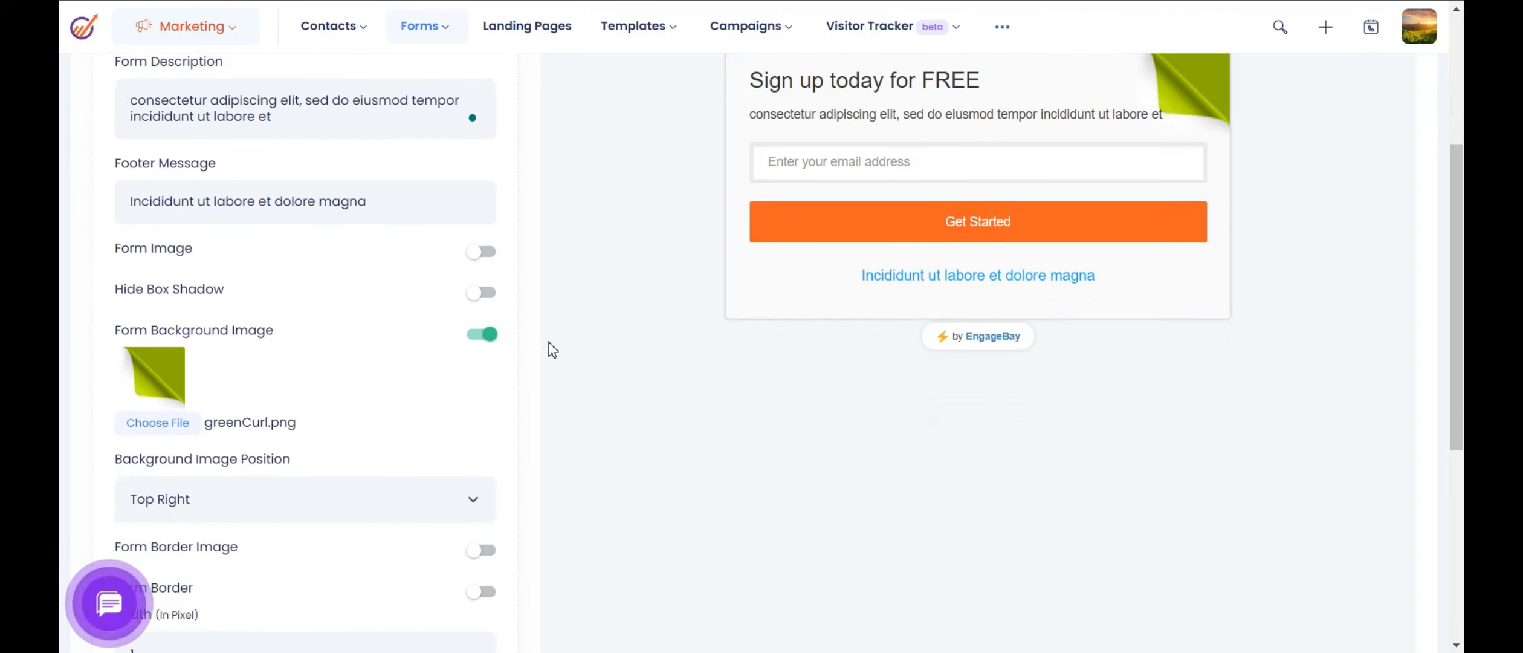
{"action": "scroll", "coordinate": [466, 484], "scroll_direction": "down", "scroll_amount": 2}
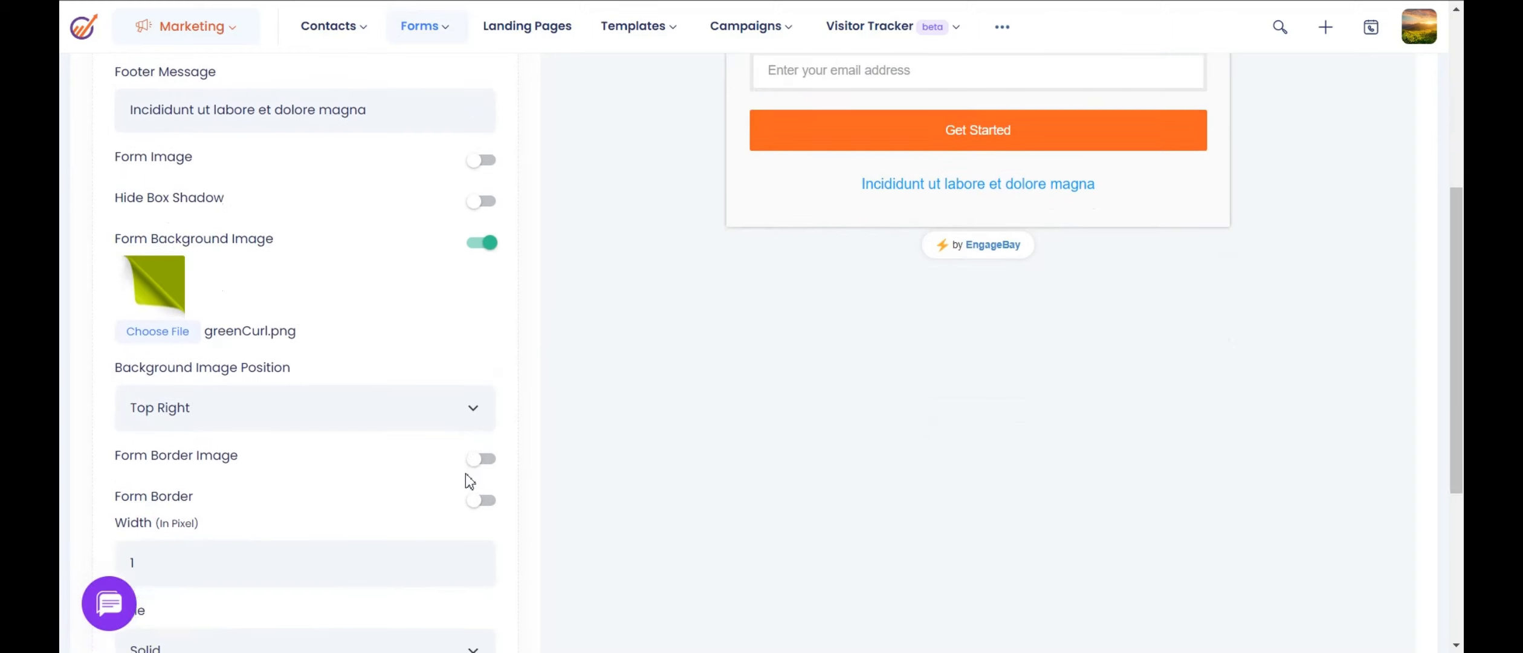
{"action": "left_click", "coordinate": [473, 409]}
{"action": "left_click", "coordinate": [473, 410]}
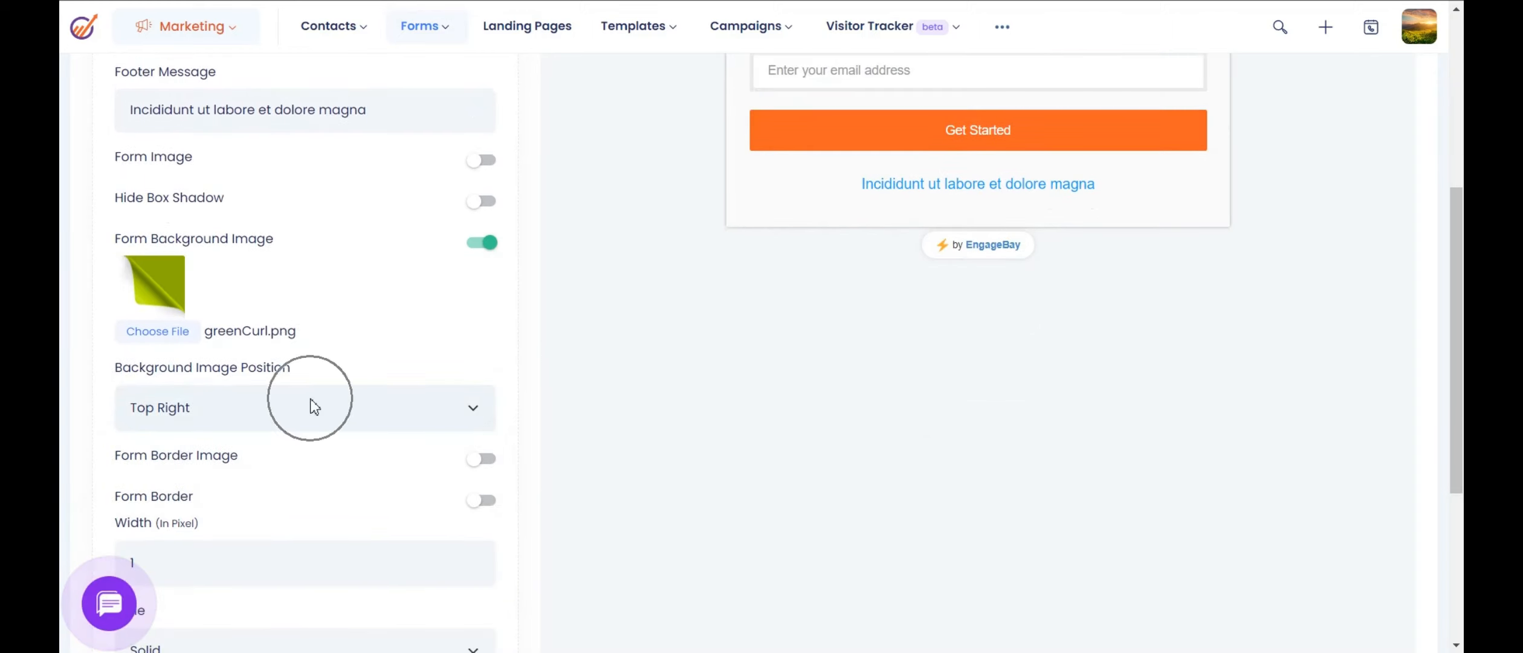
{"action": "scroll", "coordinate": [312, 400], "scroll_direction": "down", "scroll_amount": 2}
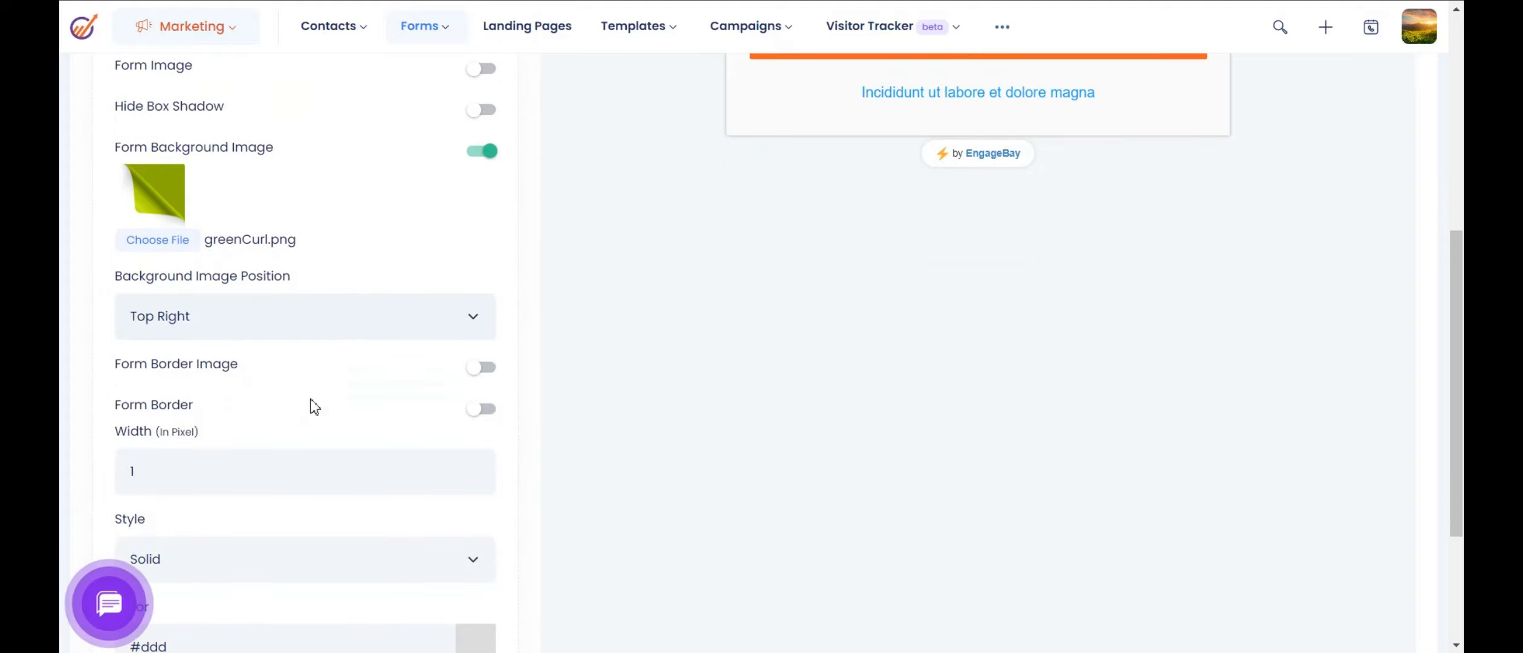
{"action": "scroll", "coordinate": [313, 404], "scroll_direction": "down", "scroll_amount": 3}
{"action": "scroll", "coordinate": [303, 262], "scroll_direction": "up", "scroll_amount": 13}
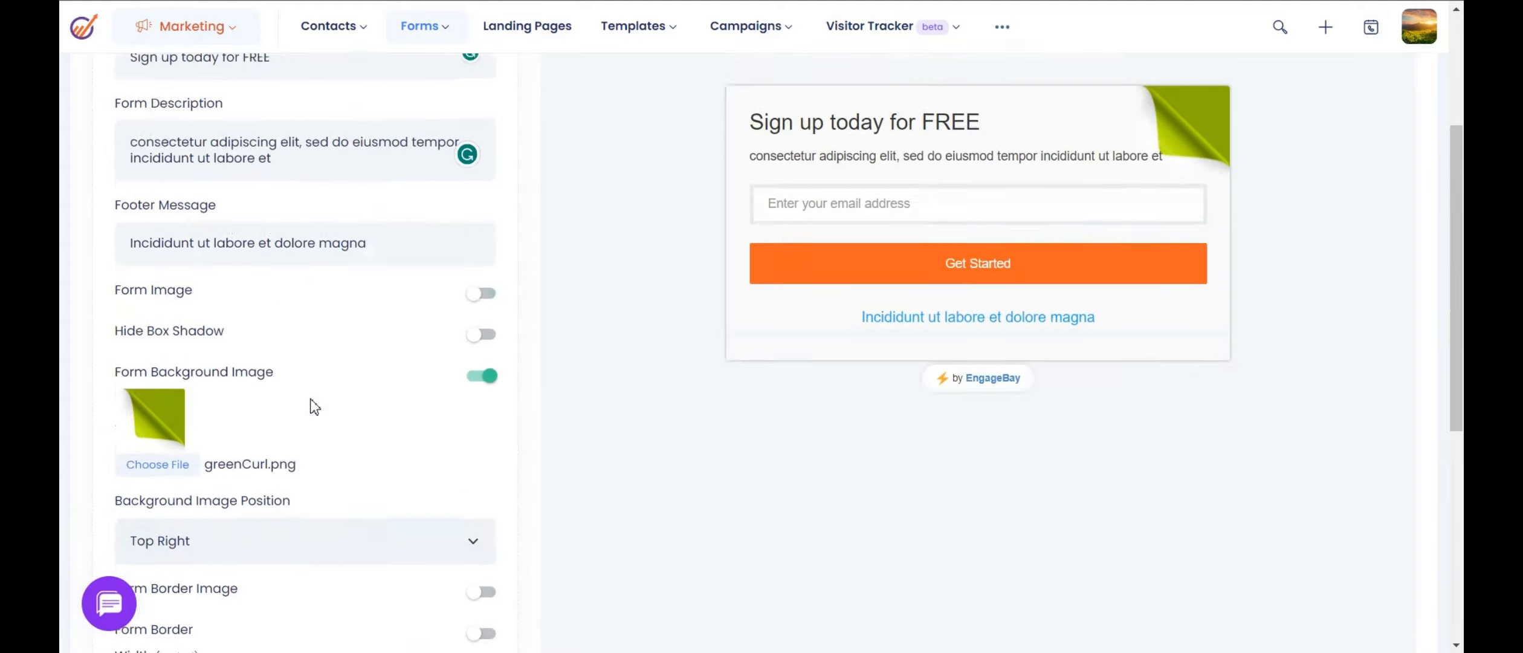
Step: Examine the form's look-and-feel options for font, form background, size, and submit and reset button colours
{"action": "left_click", "coordinate": [394, 193]}
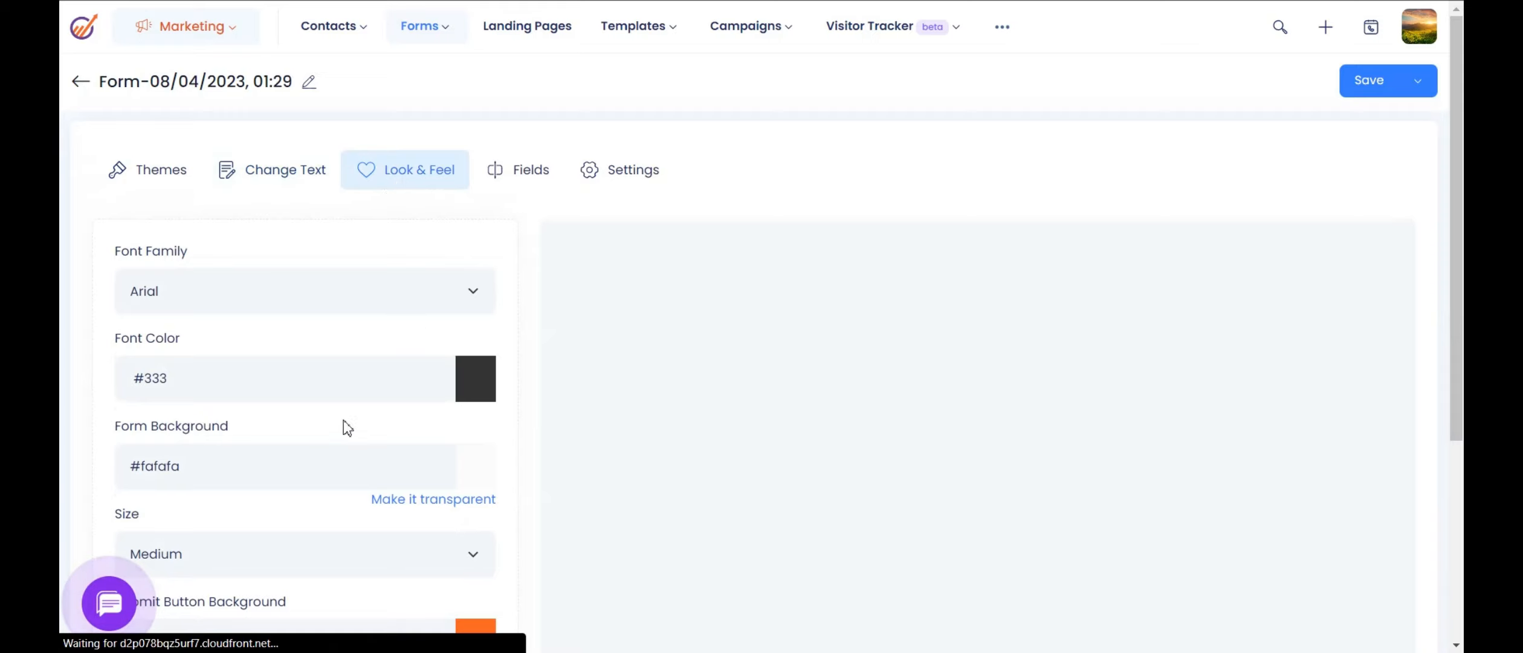
{"action": "scroll", "coordinate": [343, 431], "scroll_direction": "down", "scroll_amount": 2}
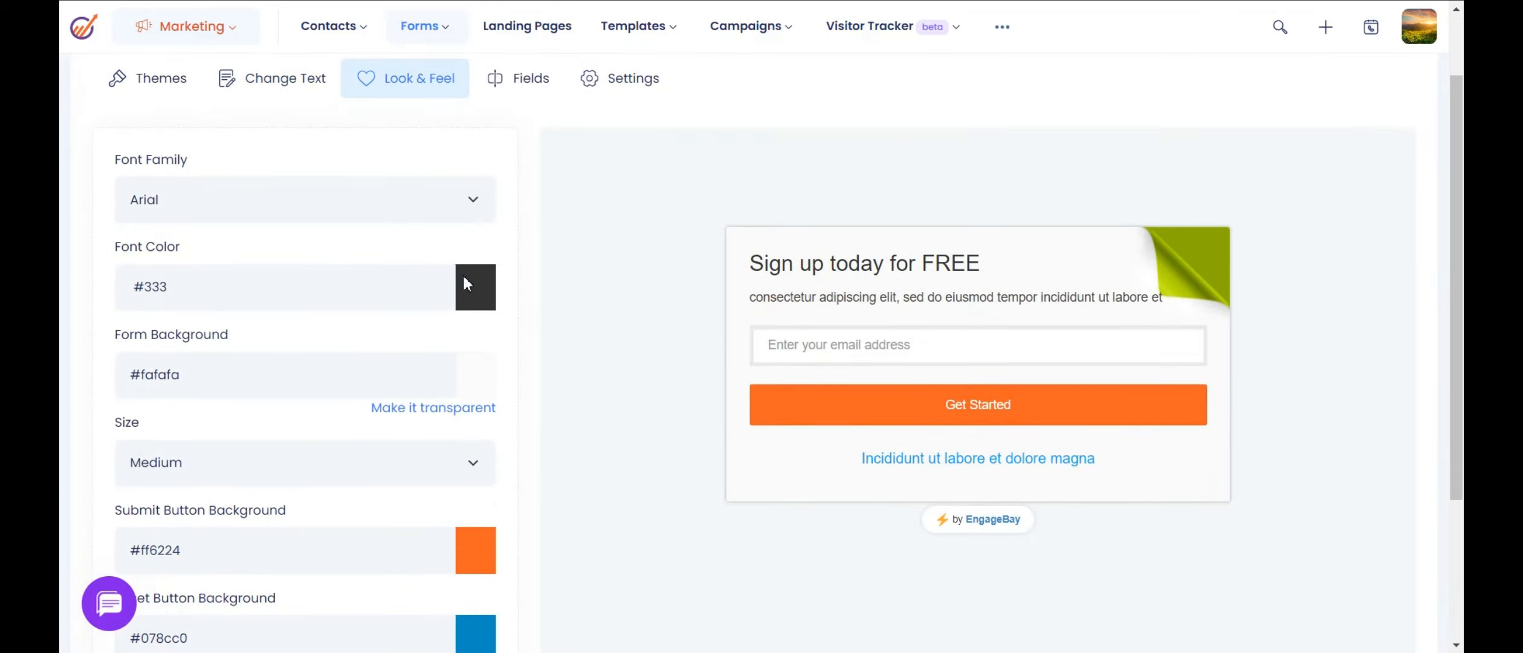
{"action": "scroll", "coordinate": [442, 398], "scroll_direction": "down", "scroll_amount": 2}
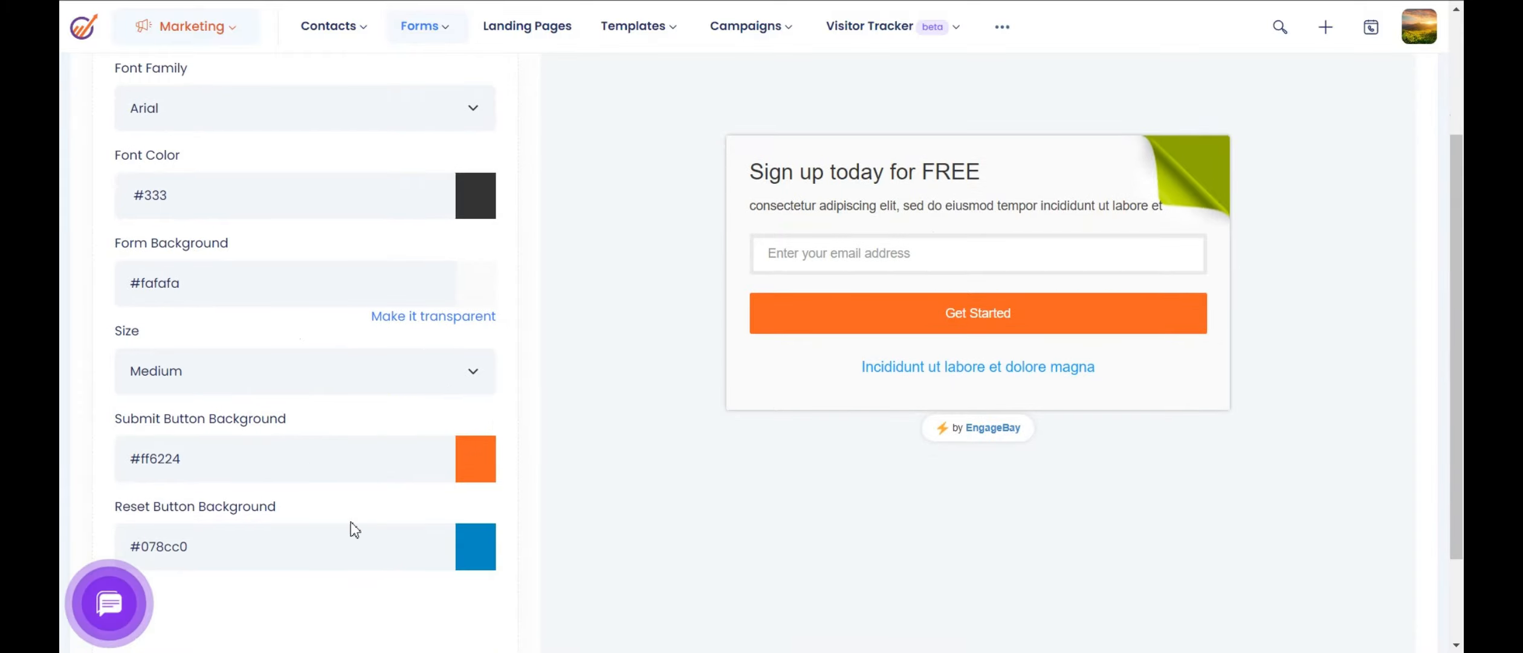
{"action": "left_click", "coordinate": [472, 551]}
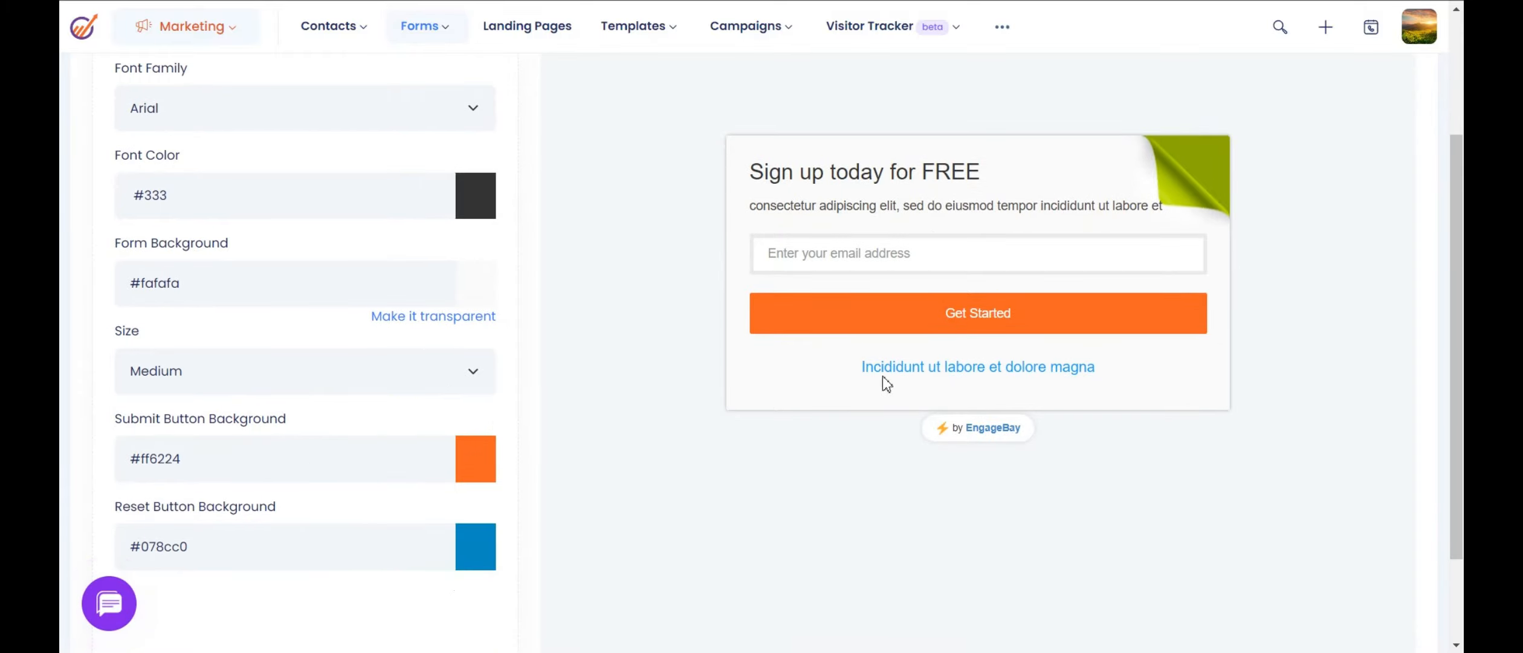
{"action": "scroll", "coordinate": [680, 490], "scroll_direction": "up", "scroll_amount": 4}
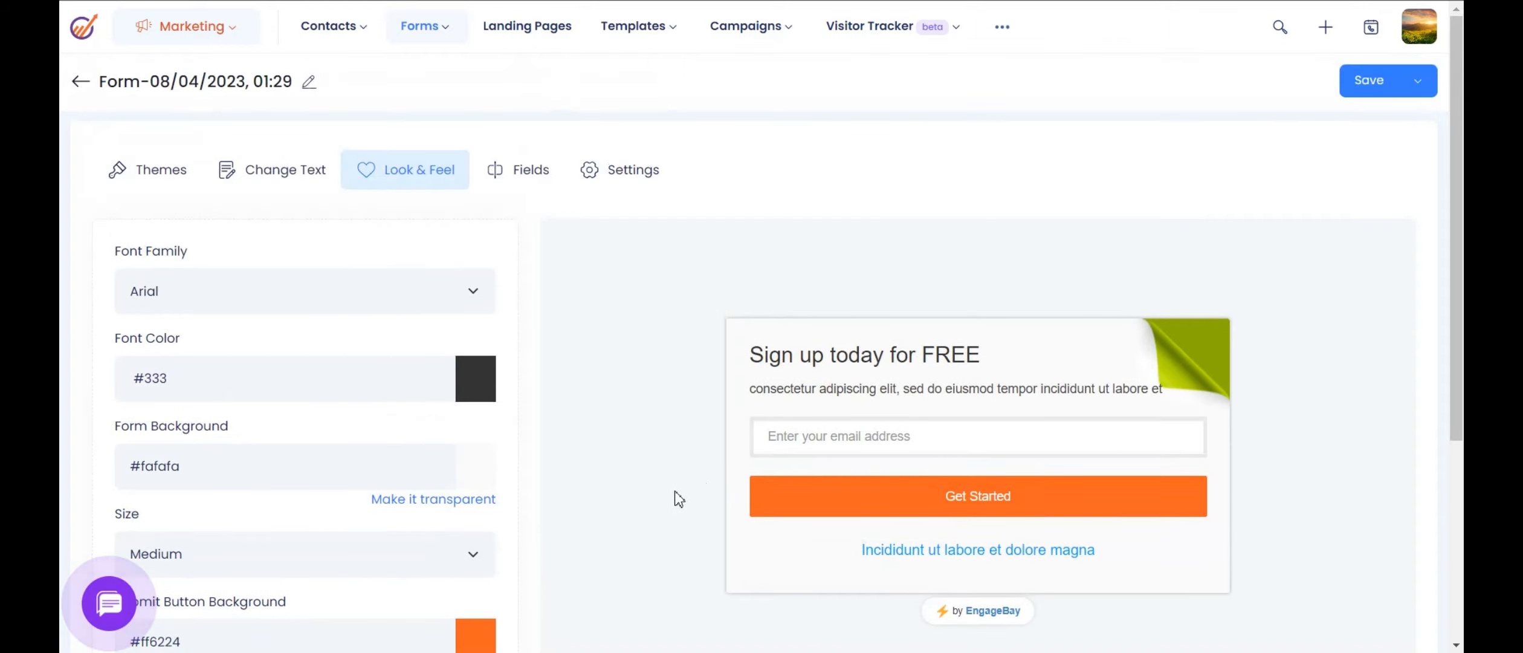
{"action": "scroll", "coordinate": [680, 500], "scroll_direction": "down", "scroll_amount": 2}
{"action": "scroll", "coordinate": [677, 496], "scroll_direction": "up", "scroll_amount": 2}
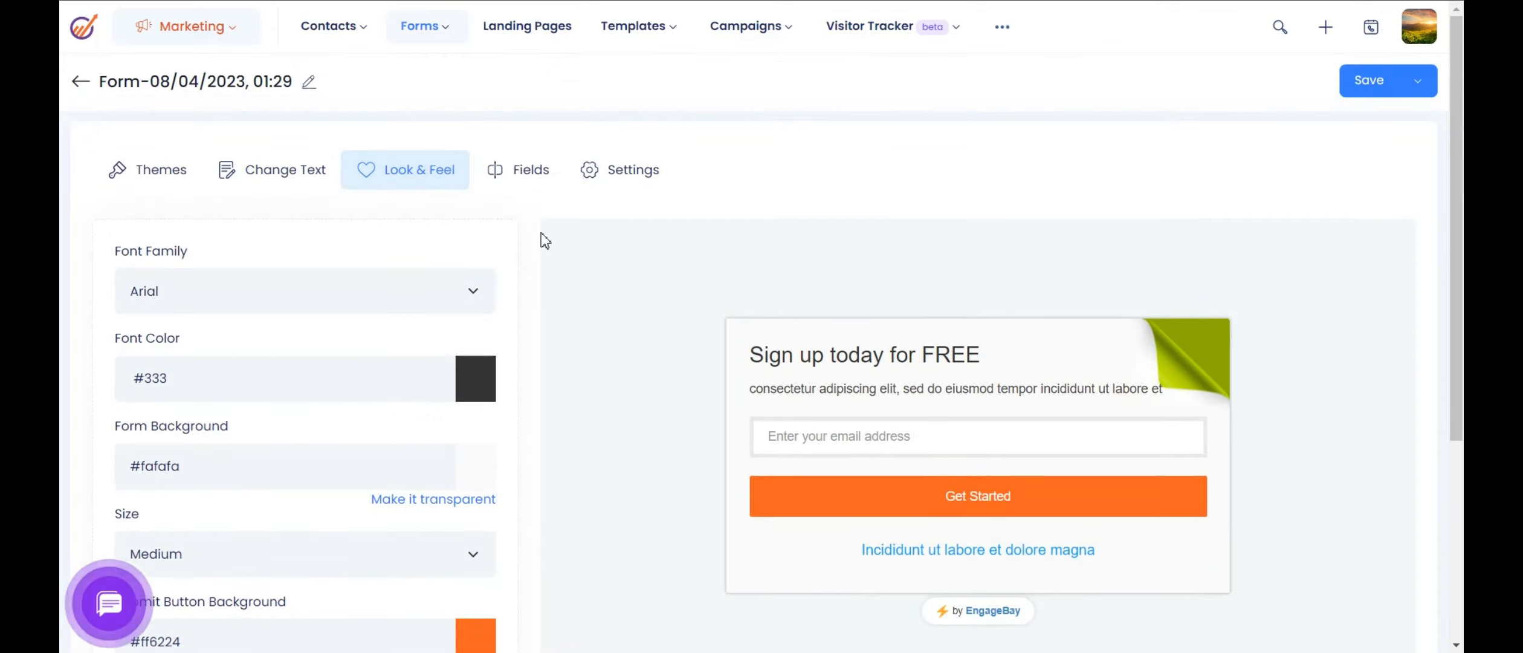
Step: Add First Name and Phone Number fields to the form and move First Name above Email
{"action": "left_click", "coordinate": [526, 180]}
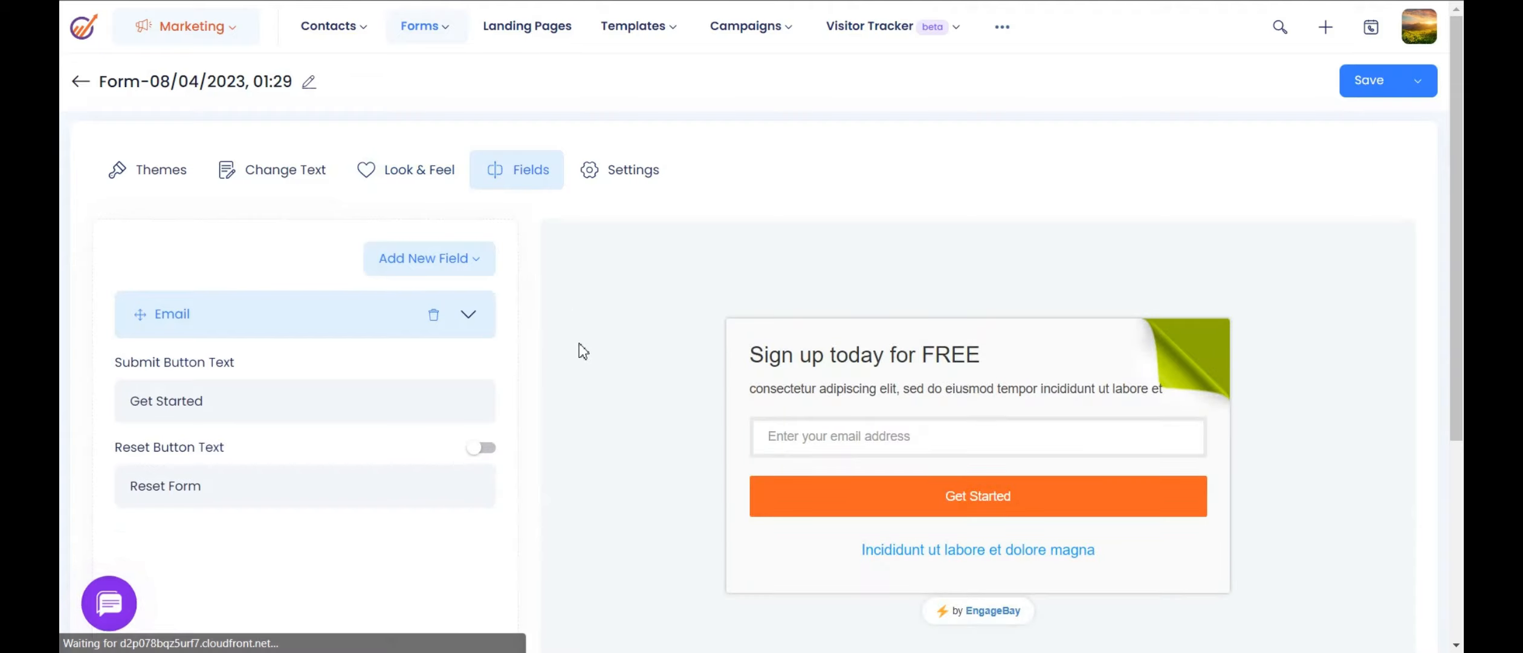
{"action": "scroll", "coordinate": [583, 351], "scroll_direction": "down", "scroll_amount": 2}
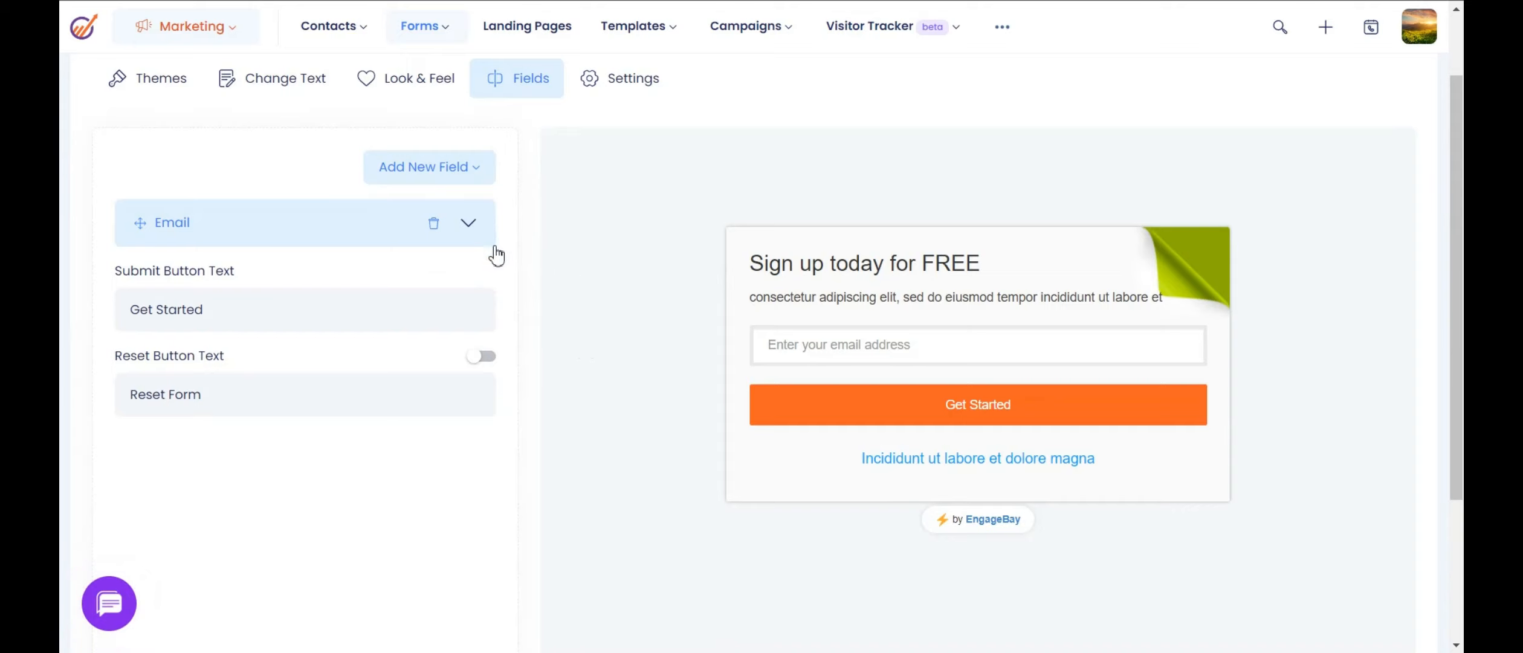
{"action": "left_click", "coordinate": [477, 178]}
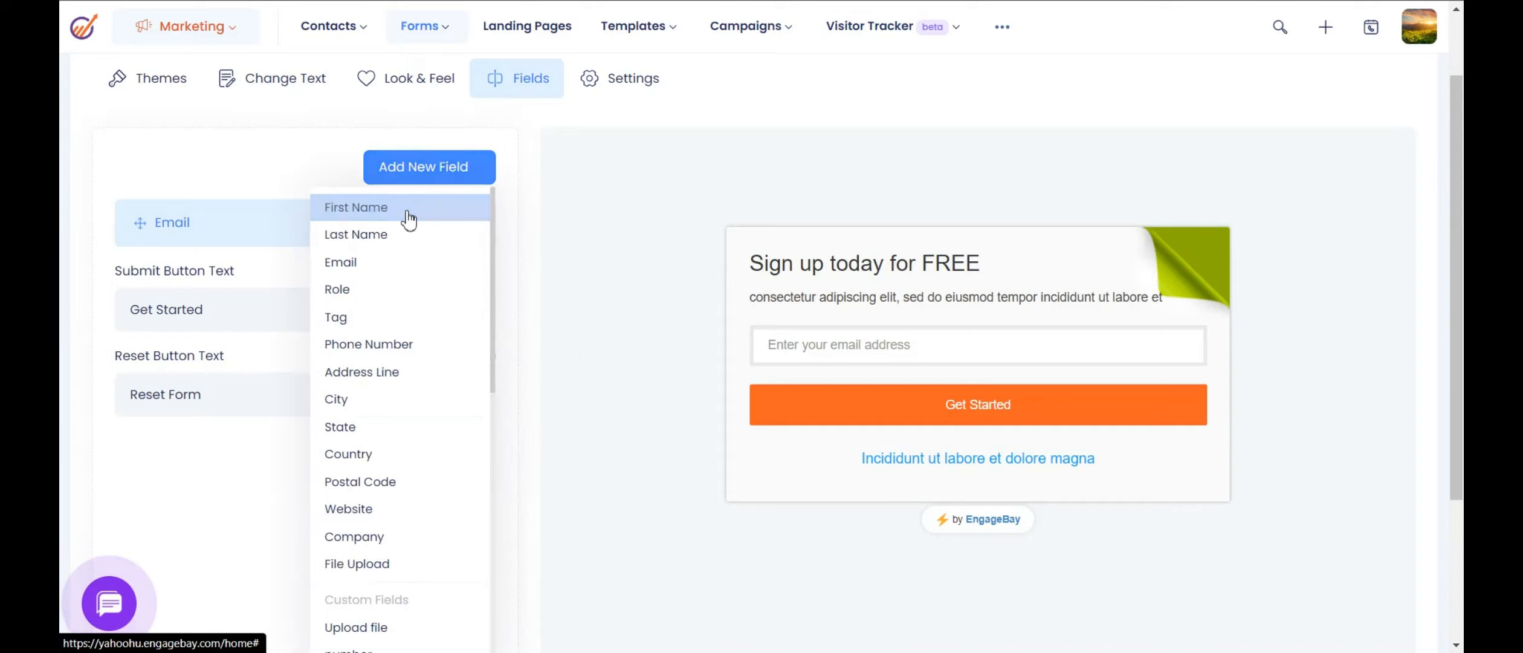
{"action": "left_click", "coordinate": [408, 208]}
{"action": "left_click", "coordinate": [483, 180]}
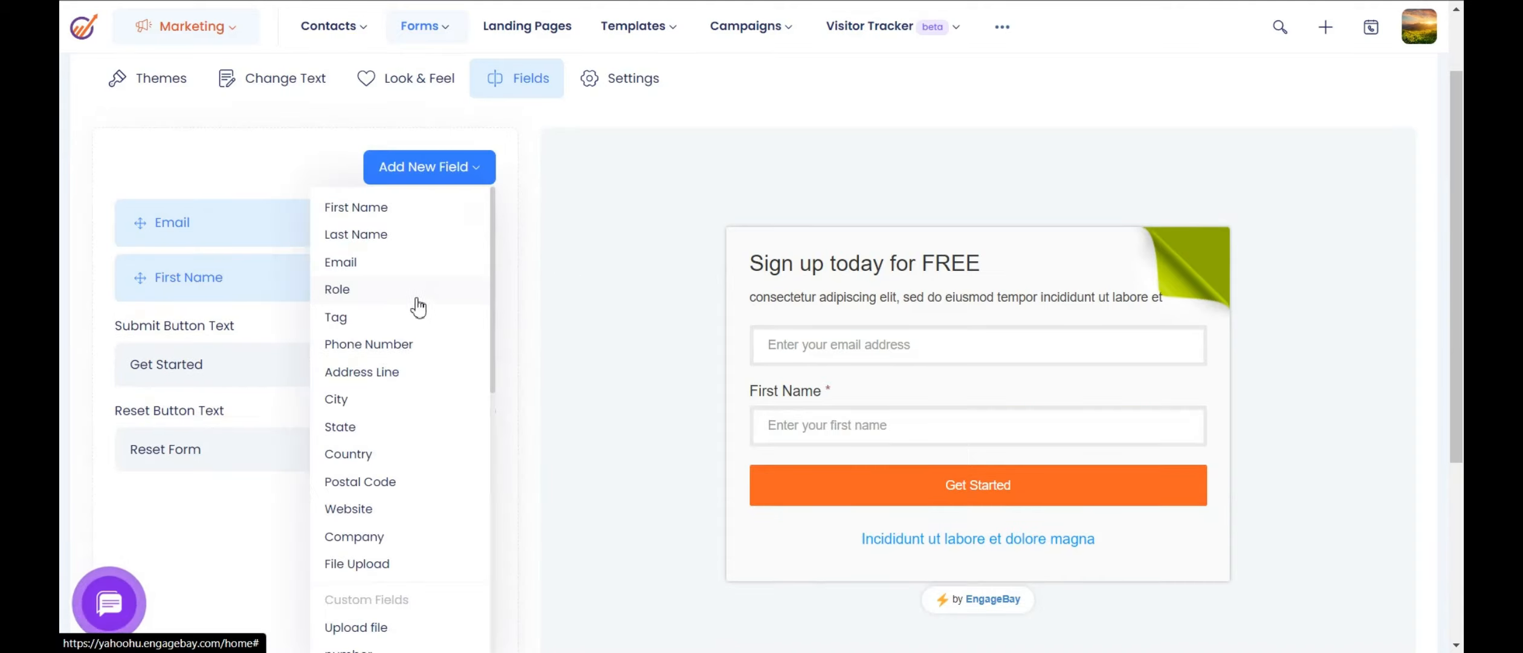
{"action": "left_click", "coordinate": [384, 342]}
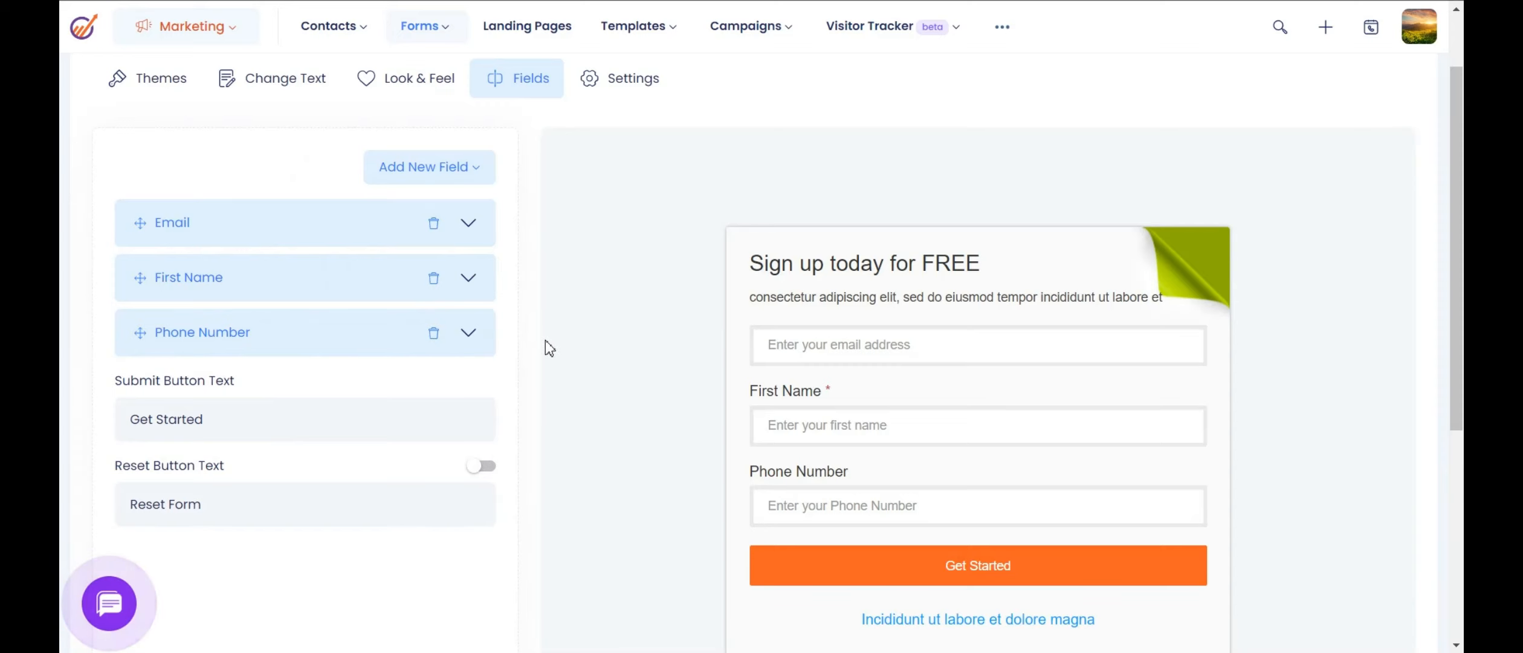
{"action": "left_click", "coordinate": [176, 332]}
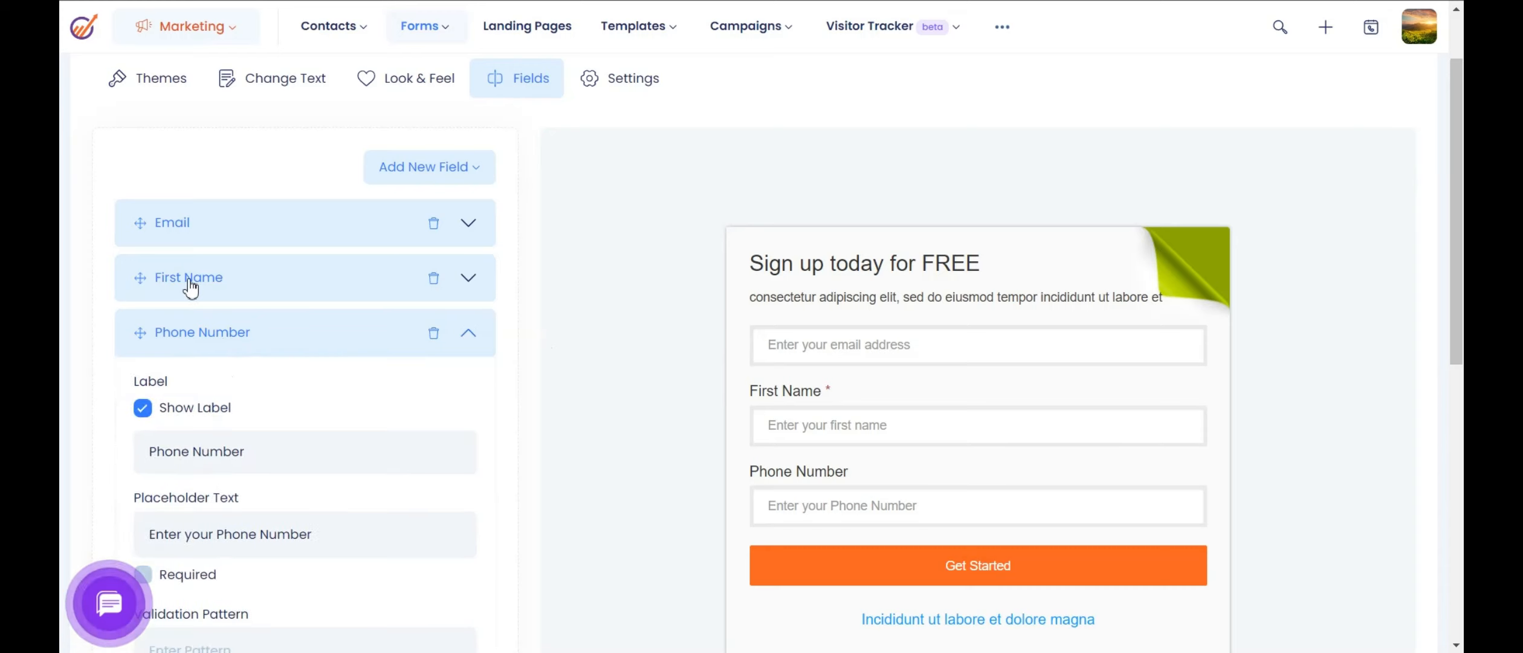
{"action": "left_click_drag", "start_coordinate": [190, 289], "coordinate": [177, 245]}
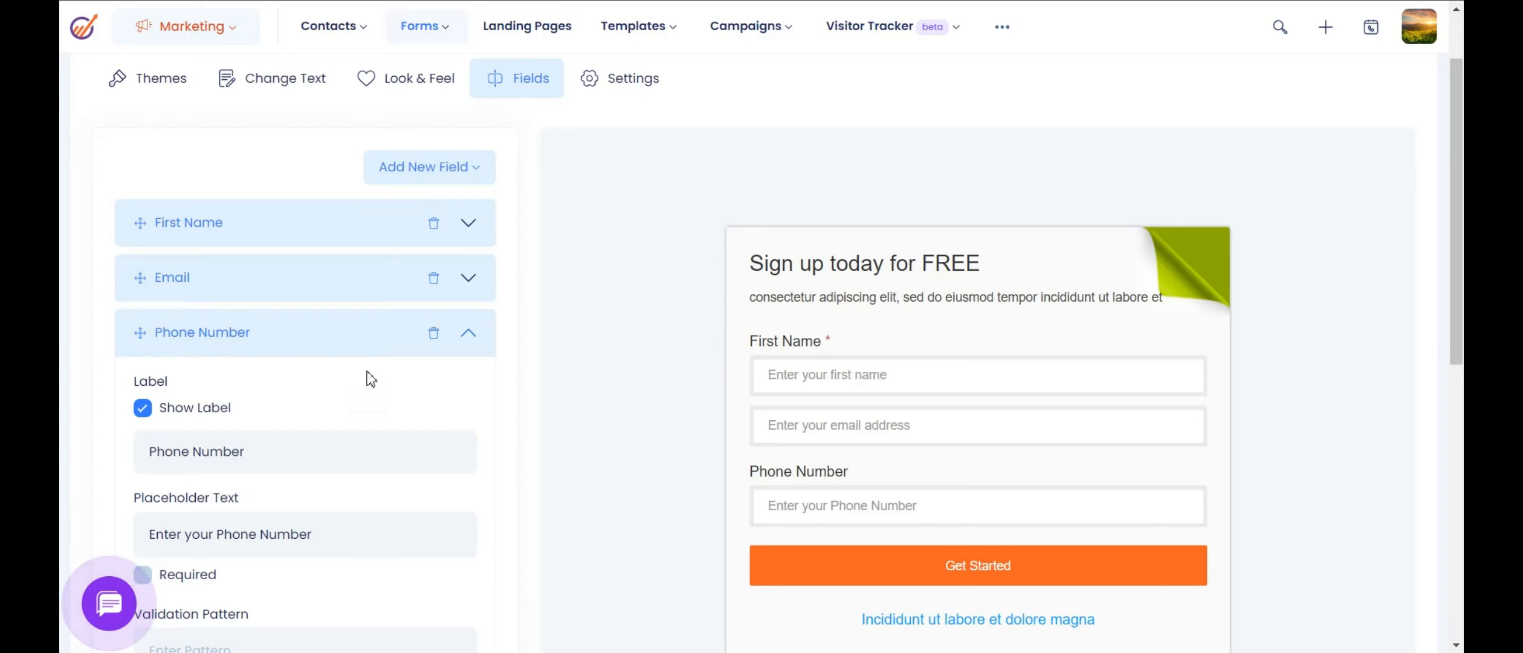
Step: In the form's main settings, choose redirecting subscribers to another page instead of showing the success message
{"action": "left_click", "coordinate": [648, 93]}
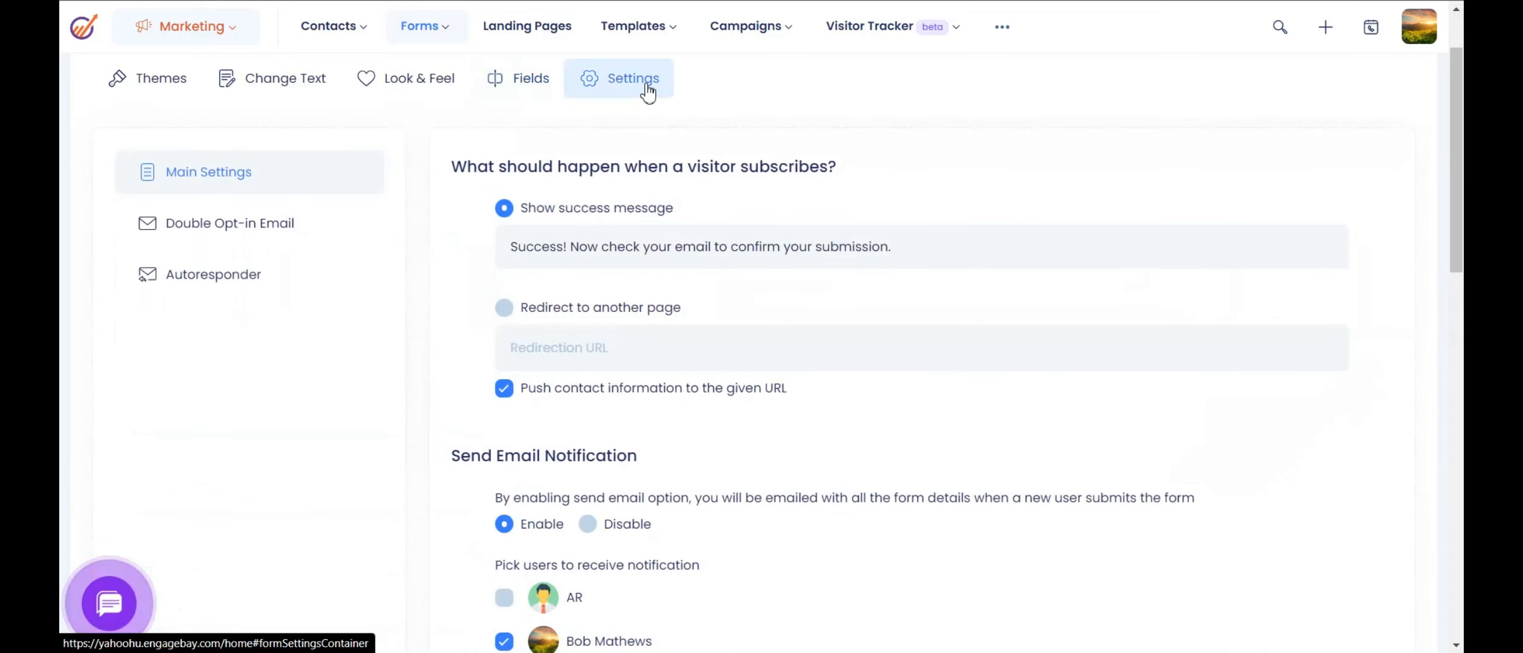
{"action": "left_click", "coordinate": [923, 243]}
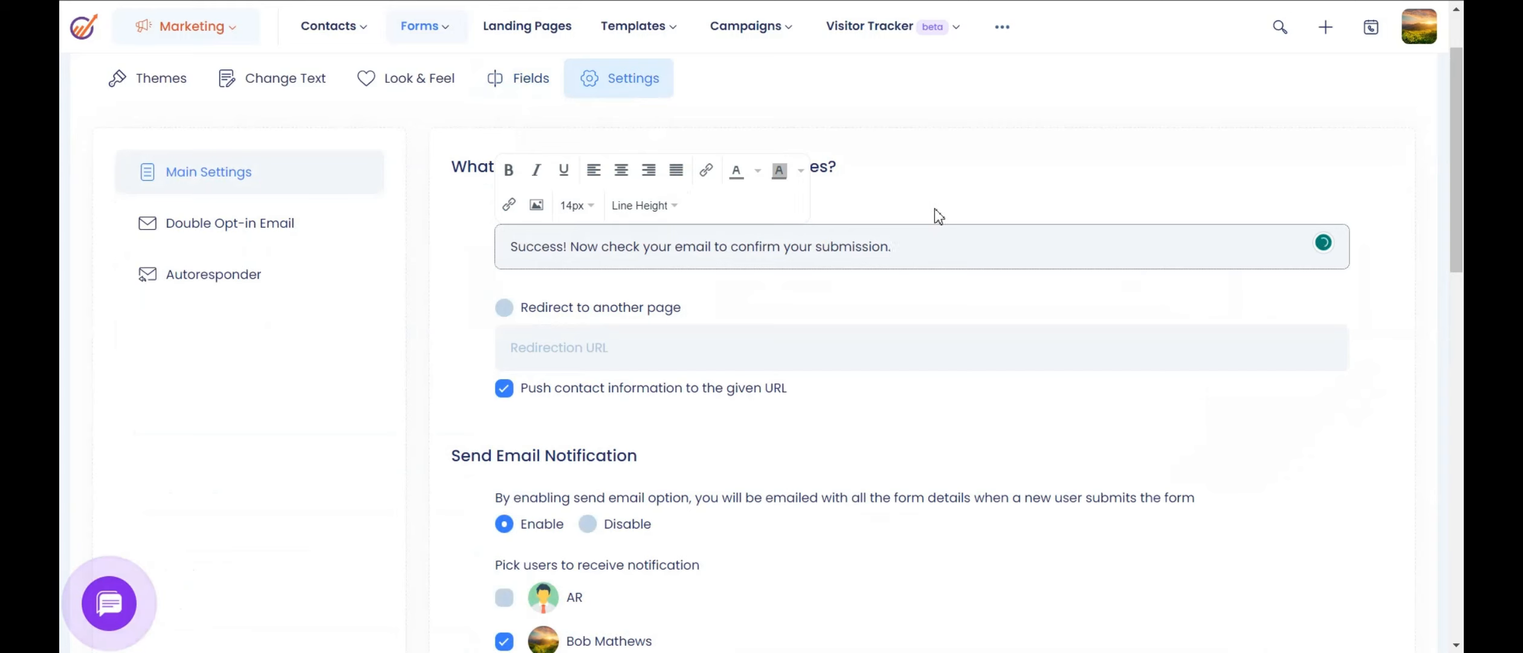
{"action": "left_click_drag", "start_coordinate": [895, 246], "coordinate": [480, 250]}
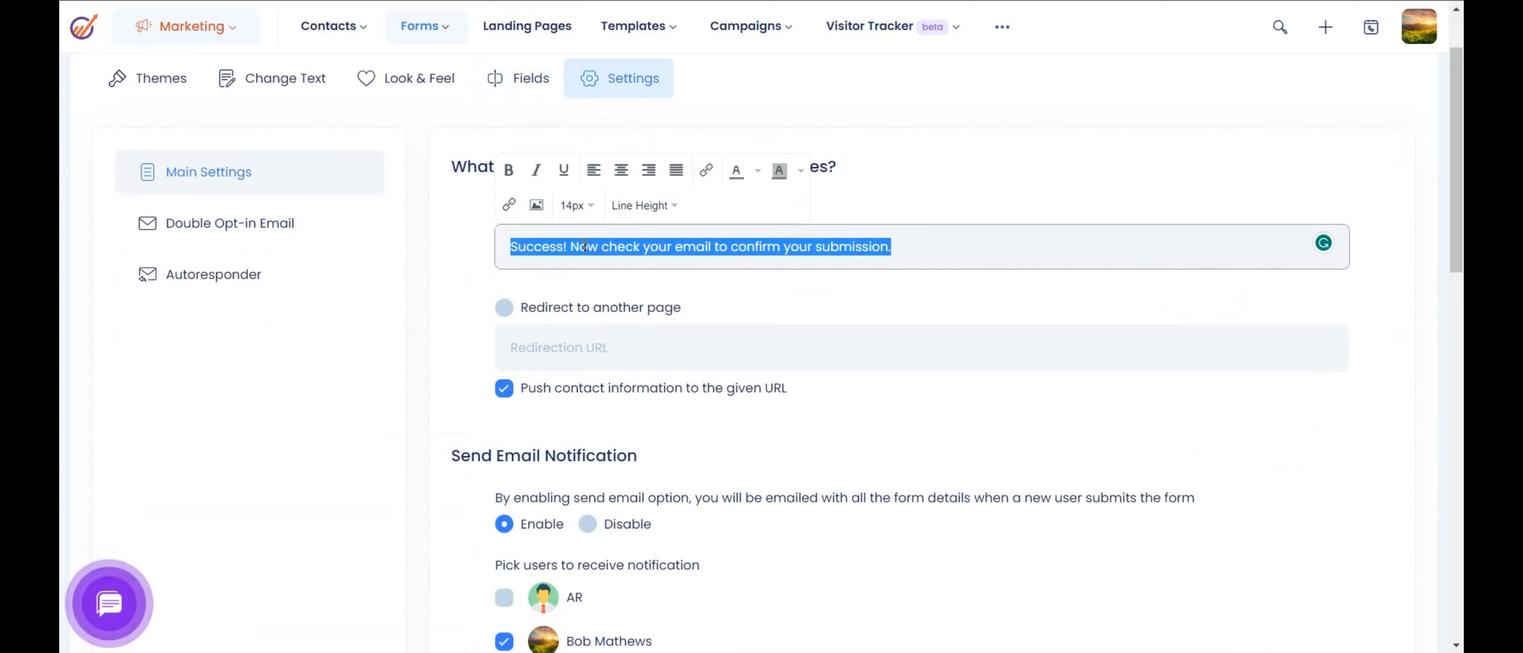
{"action": "left_click", "coordinate": [774, 297]}
{"action": "left_click", "coordinate": [505, 308]}
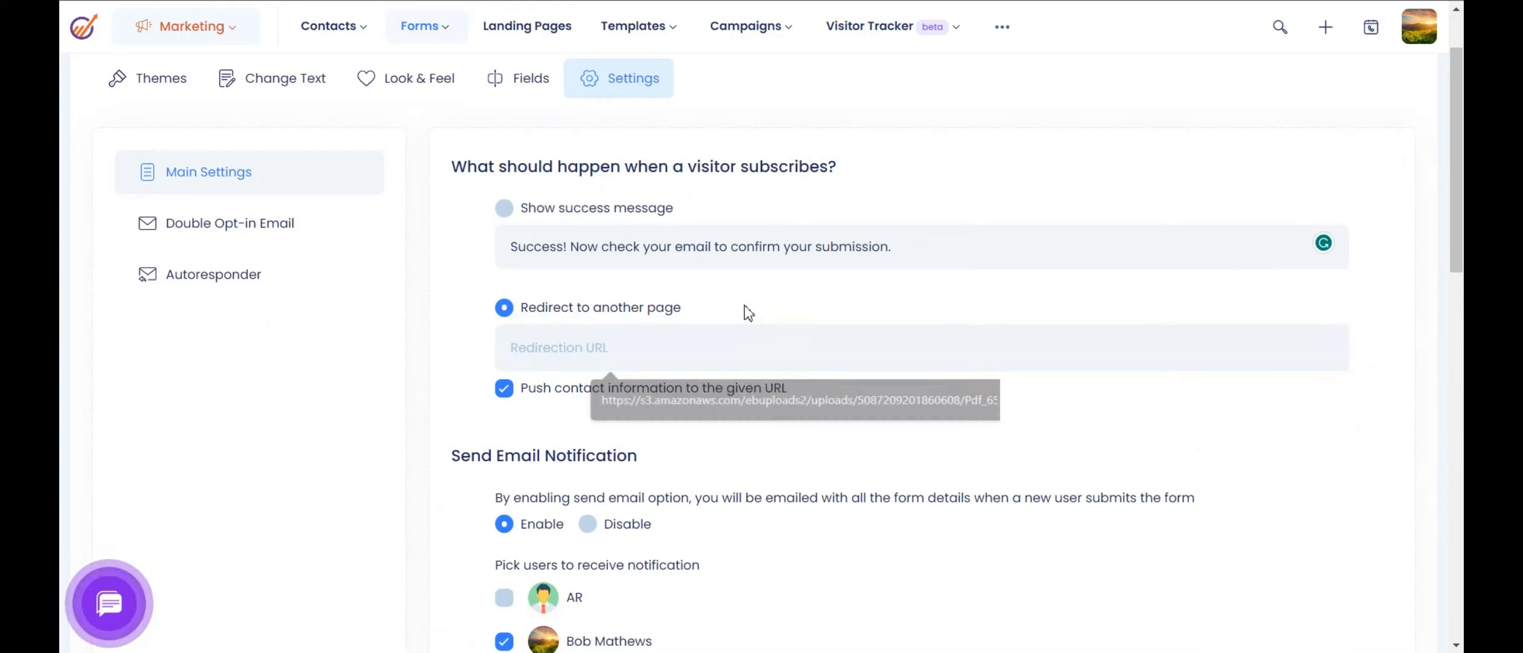
Step: Add the EngageBay user and the two users listed directly below it as recipients of the form's email notifications
{"action": "scroll", "coordinate": [822, 391], "scroll_direction": "down", "scroll_amount": 3}
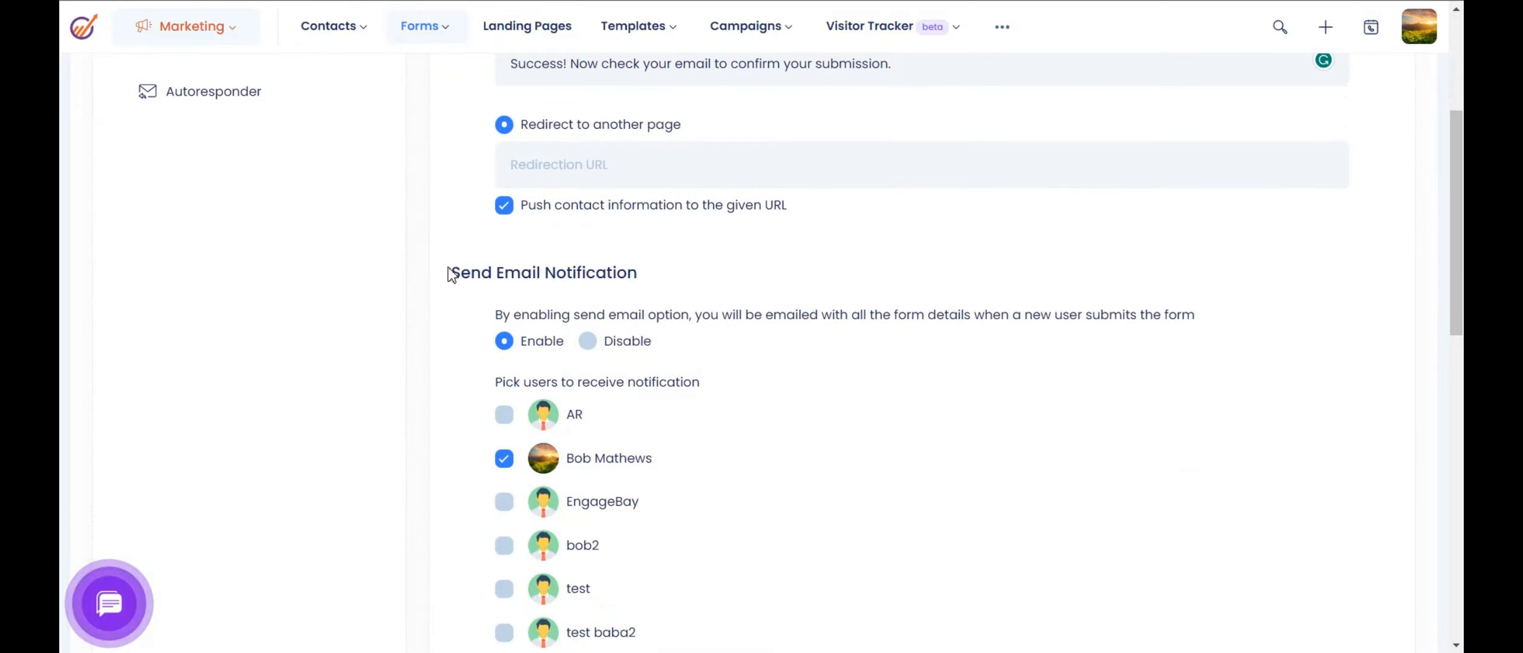
{"action": "left_click_drag", "start_coordinate": [448, 271], "coordinate": [623, 267]}
{"action": "left_click", "coordinate": [756, 390]}
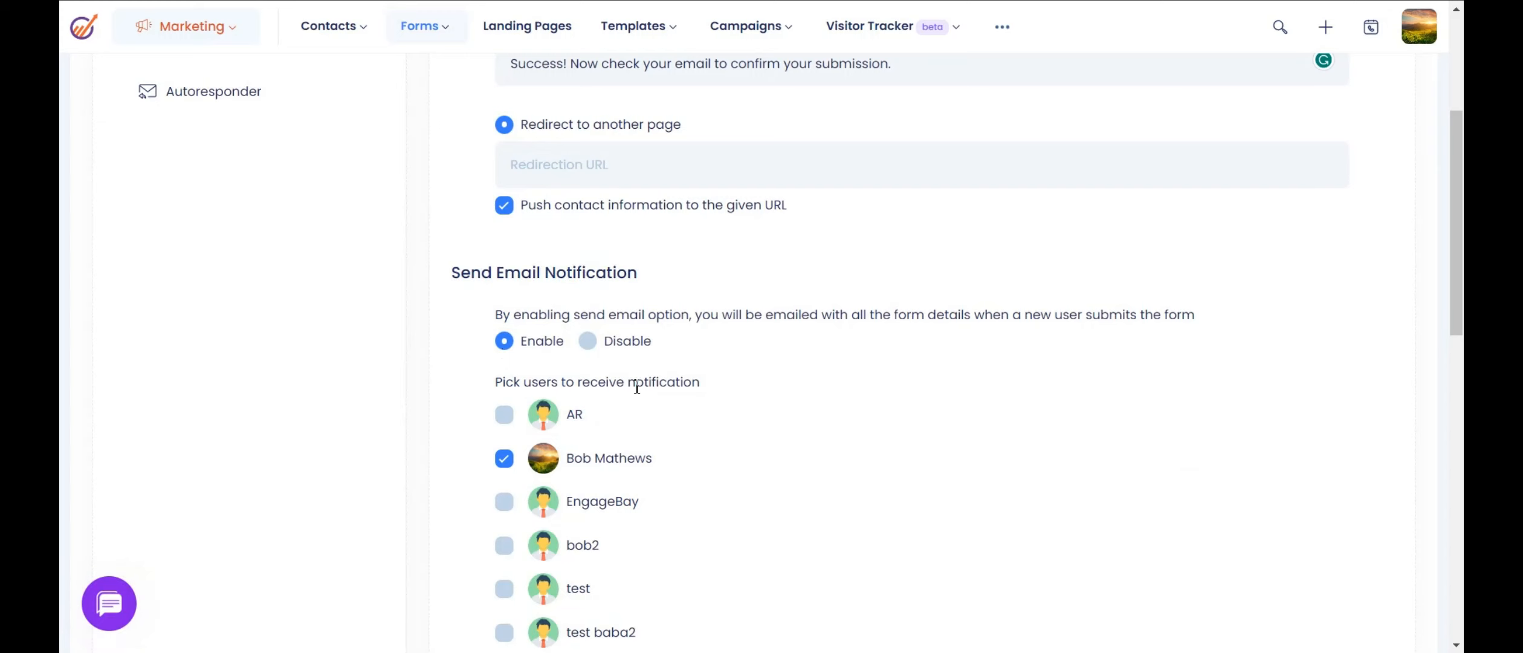
{"action": "scroll", "coordinate": [738, 445], "scroll_direction": "down", "scroll_amount": 2}
{"action": "left_click", "coordinate": [504, 453]}
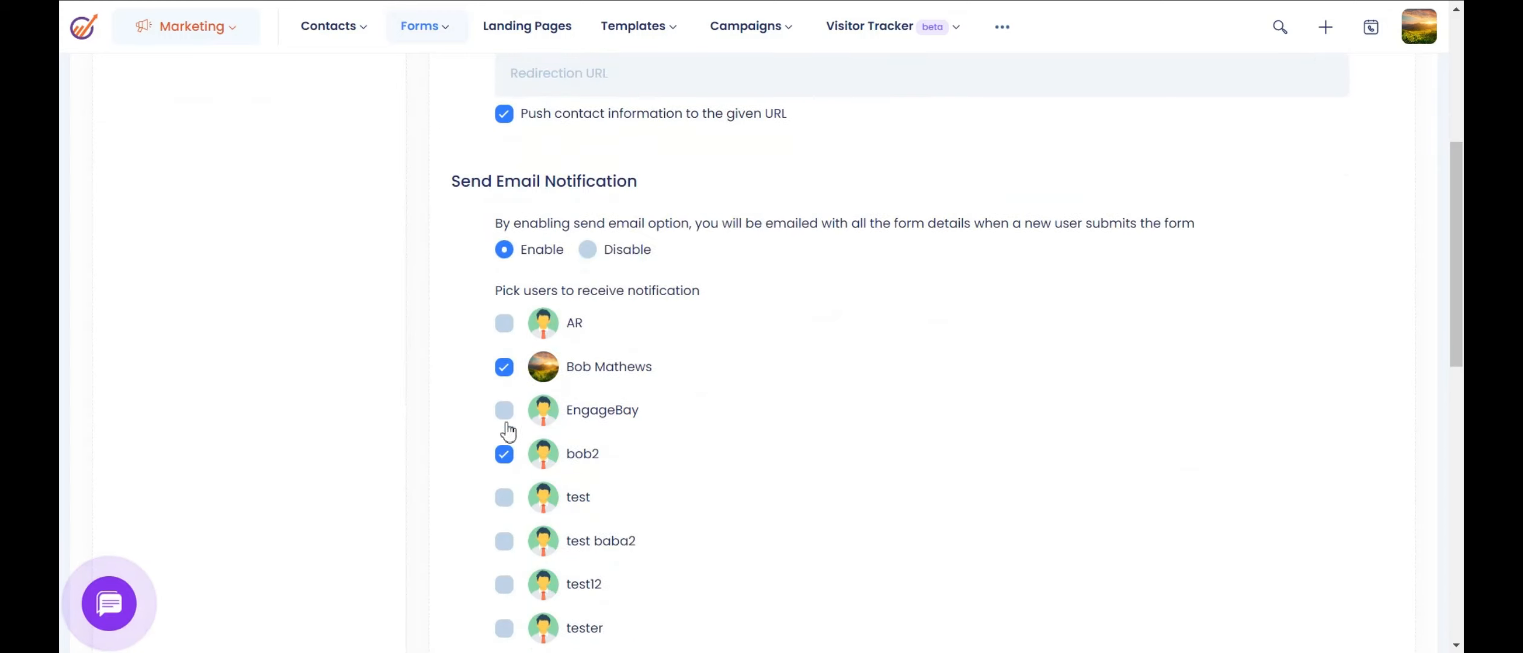
{"action": "left_click", "coordinate": [504, 411]}
{"action": "left_click", "coordinate": [504, 498]}
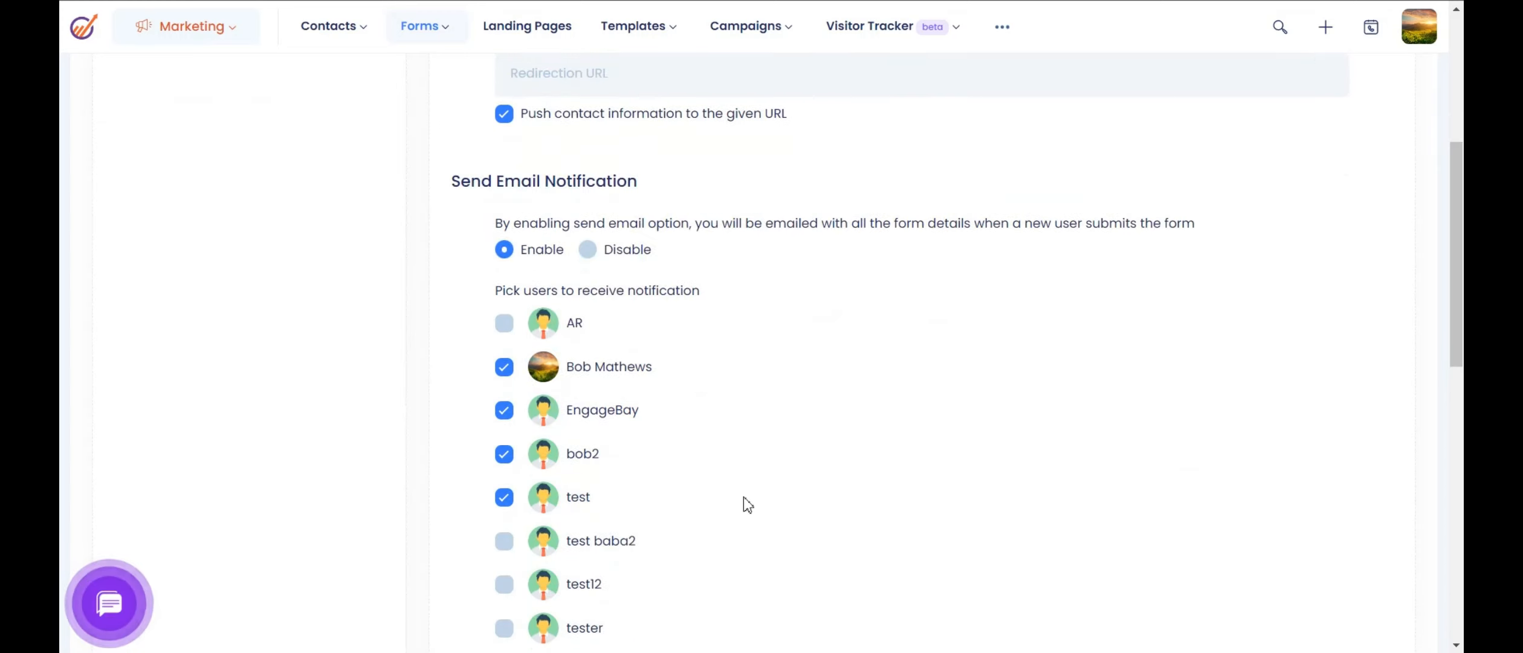
{"action": "scroll", "coordinate": [770, 499], "scroll_direction": "down", "scroll_amount": 4}
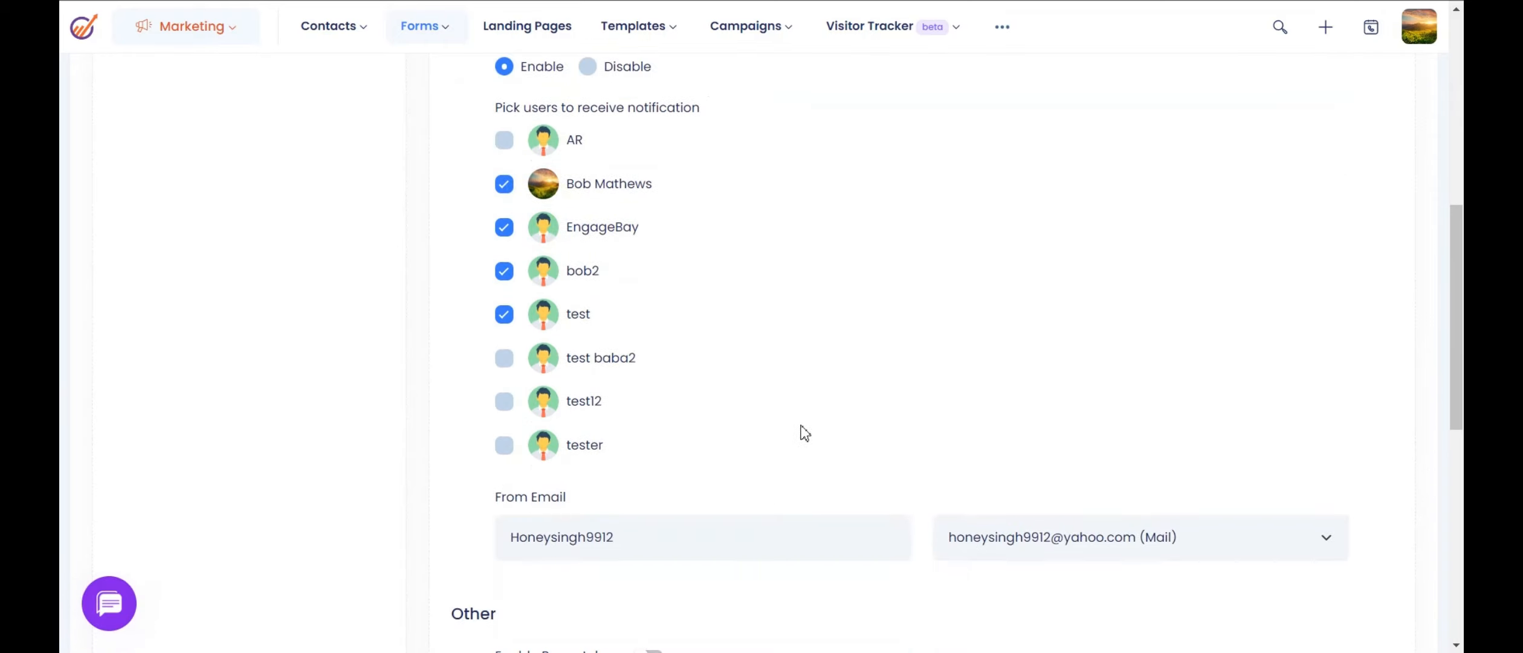
{"action": "scroll", "coordinate": [804, 423], "scroll_direction": "up", "scroll_amount": 2}
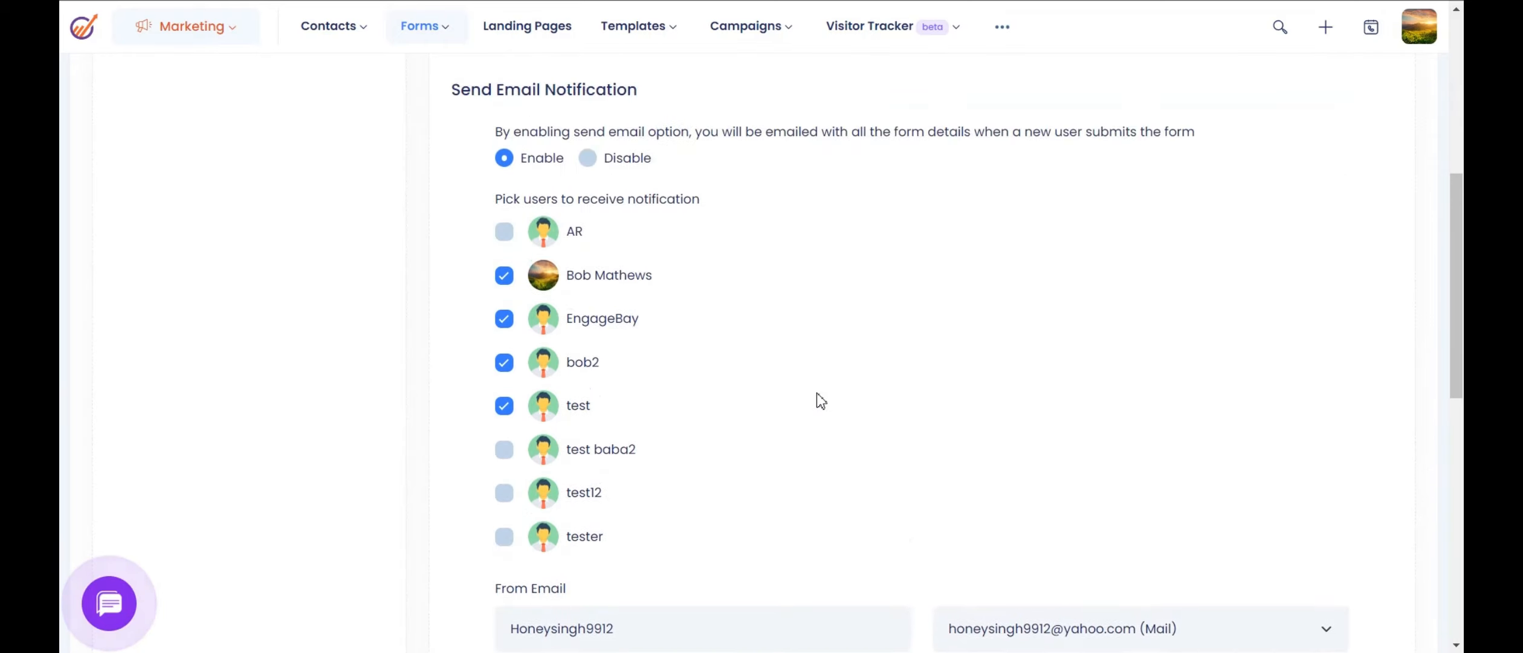
{"action": "scroll", "coordinate": [820, 400], "scroll_direction": "down", "scroll_amount": 2}
{"action": "scroll", "coordinate": [821, 400], "scroll_direction": "up", "scroll_amount": 10}
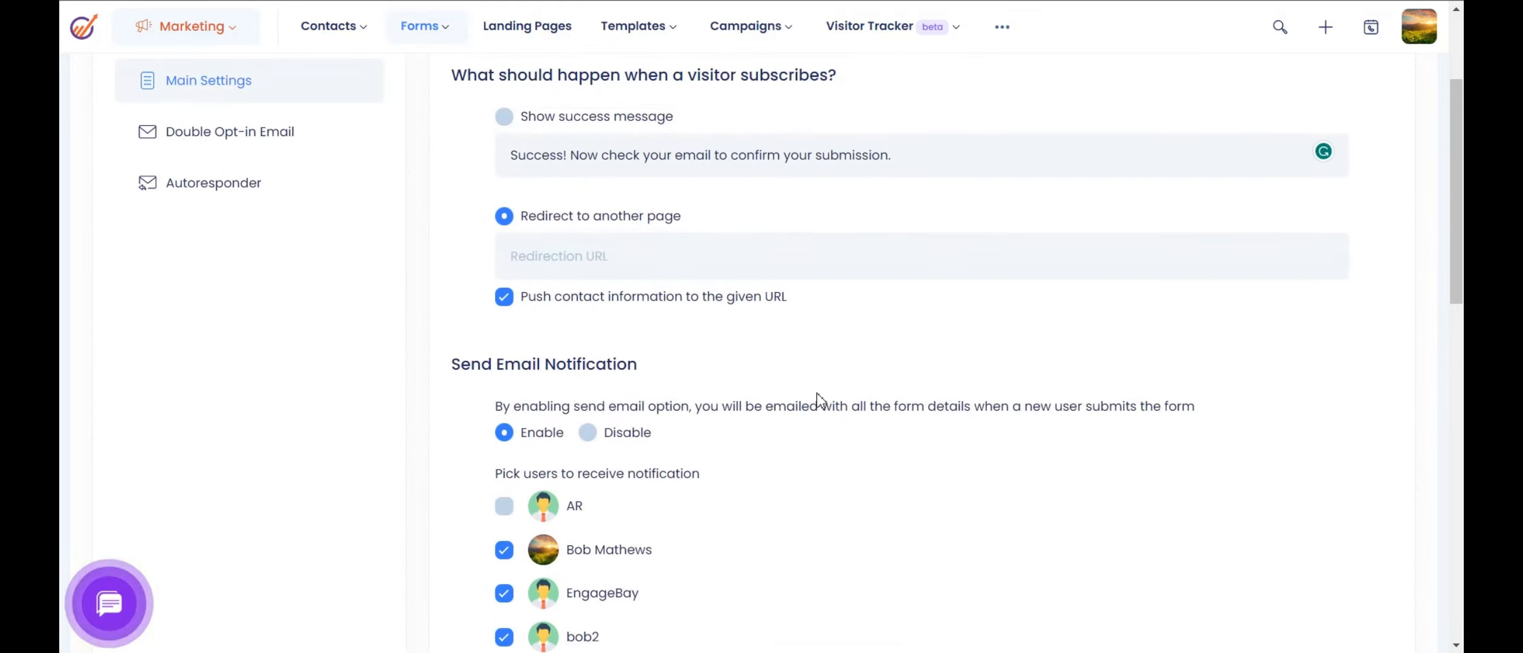
{"action": "scroll", "coordinate": [828, 417], "scroll_direction": "down", "scroll_amount": 2}
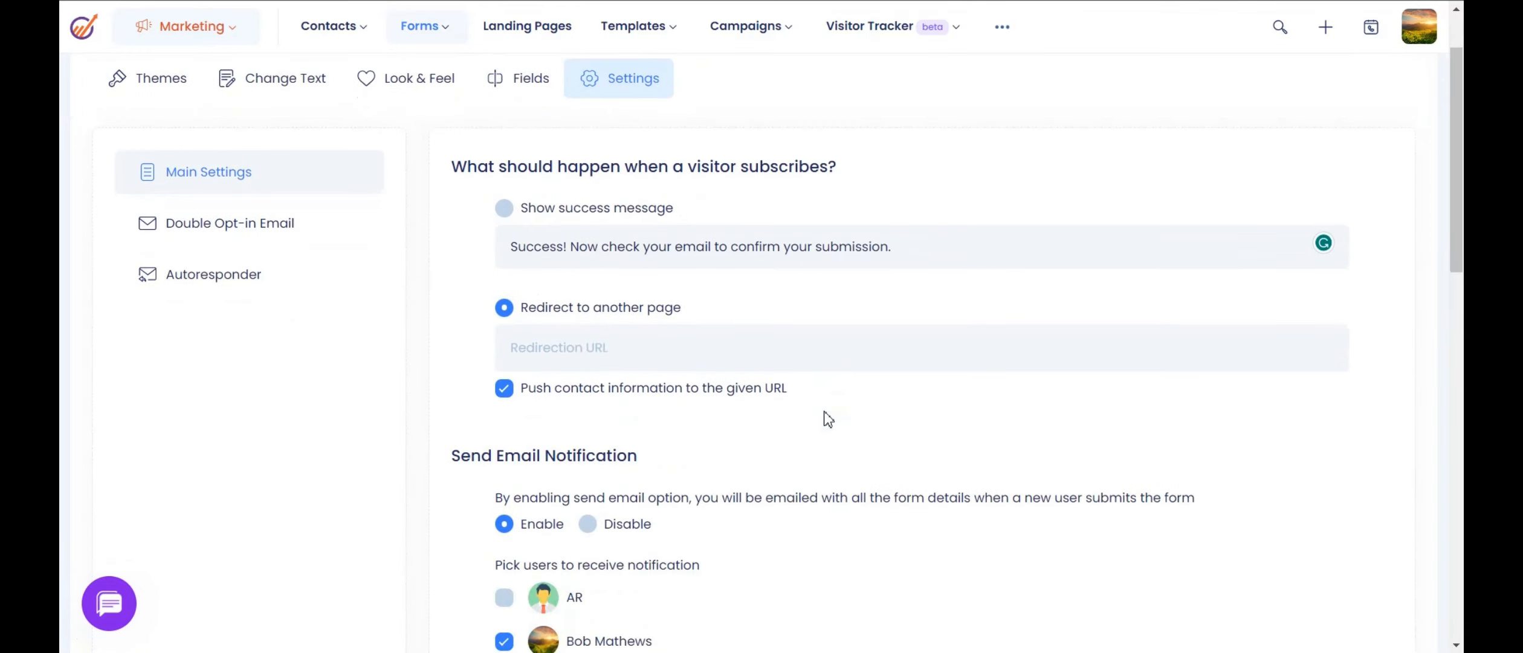
Step: Try the option to send a double opt-in email confirming new contacts, and open the form's autoresponder settings
{"action": "left_click", "coordinate": [257, 215]}
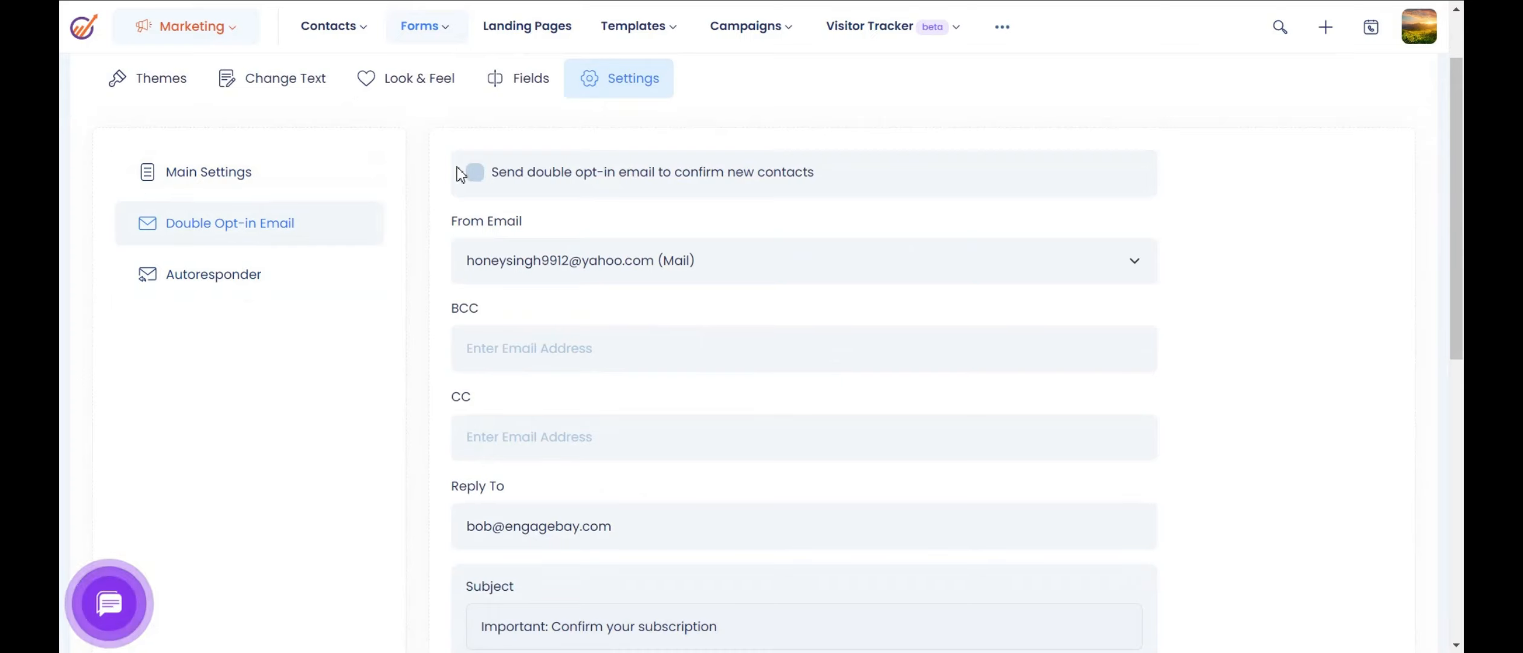
{"action": "left_click", "coordinate": [477, 173]}
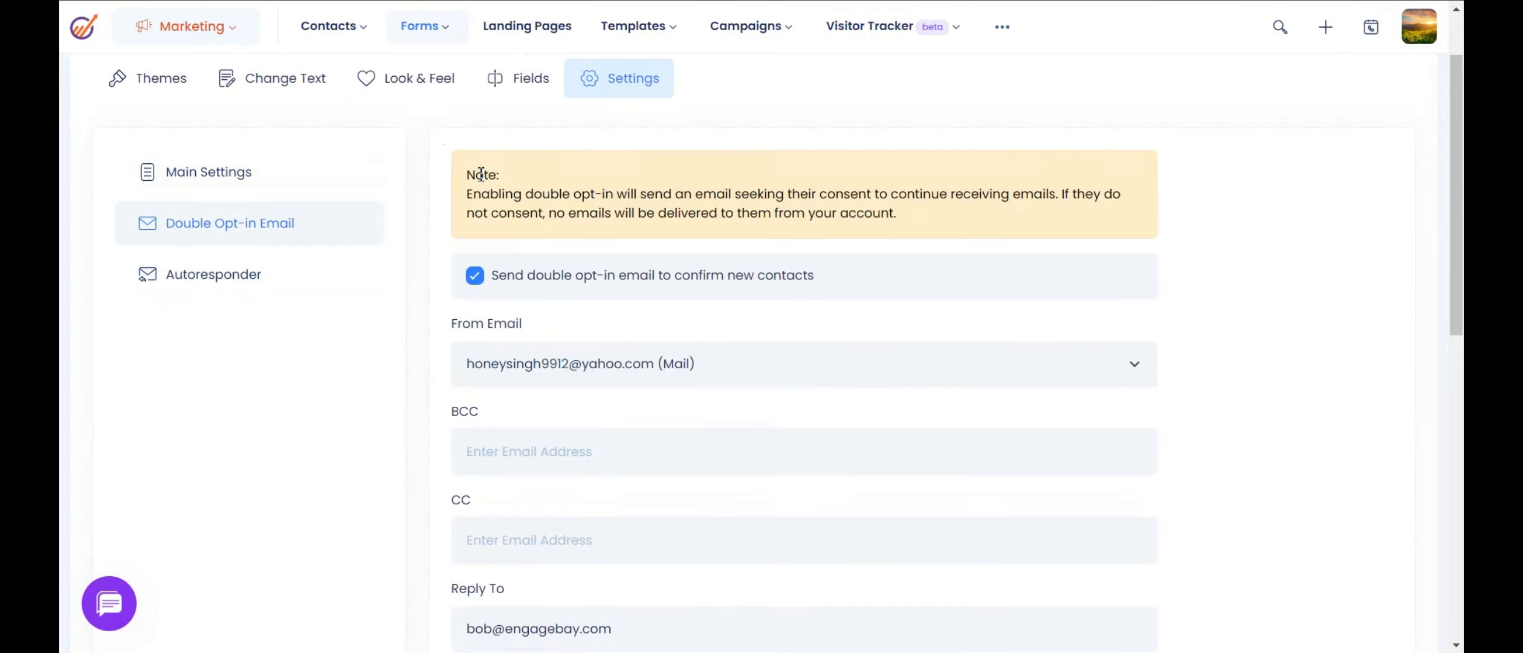
{"action": "left_click", "coordinate": [475, 276]}
{"action": "left_click", "coordinate": [211, 273]}
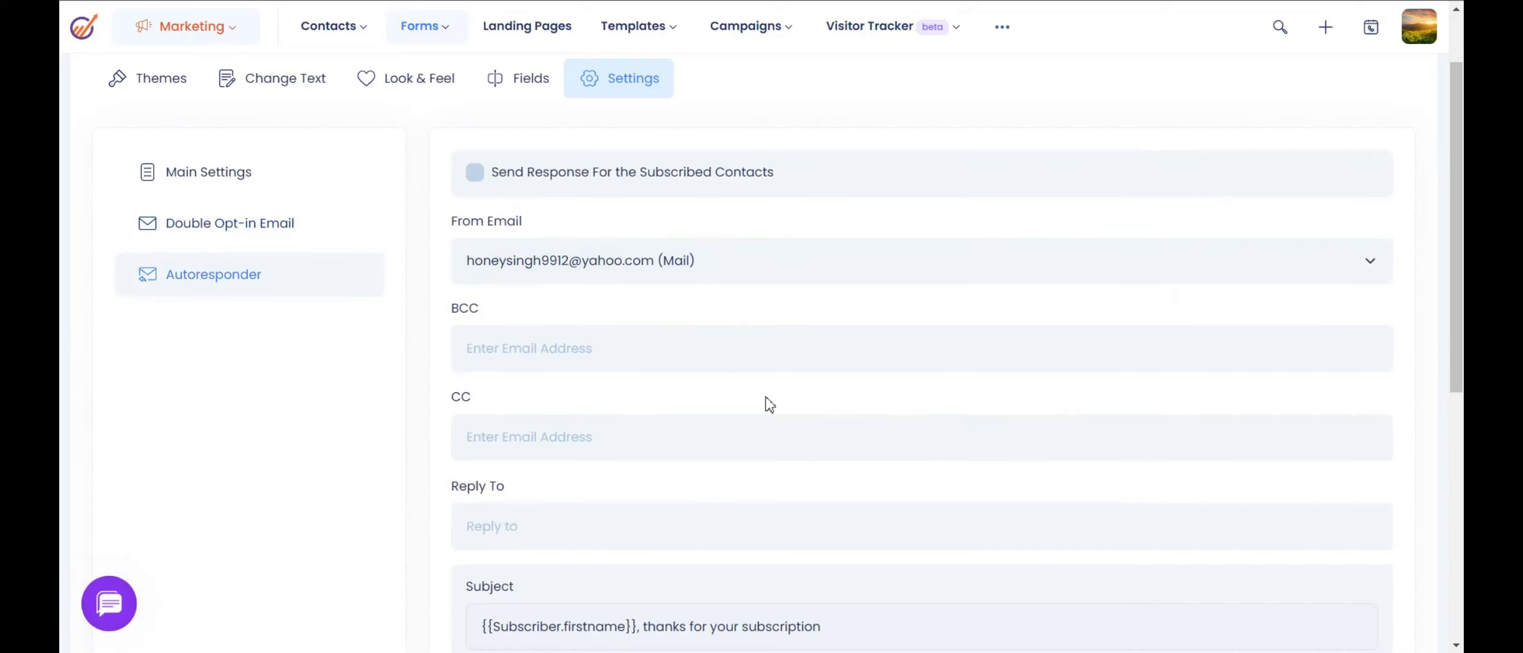
Step: Enable sending an autoresponder to subscribed contacts and review its subject and message
{"action": "left_click", "coordinate": [478, 176]}
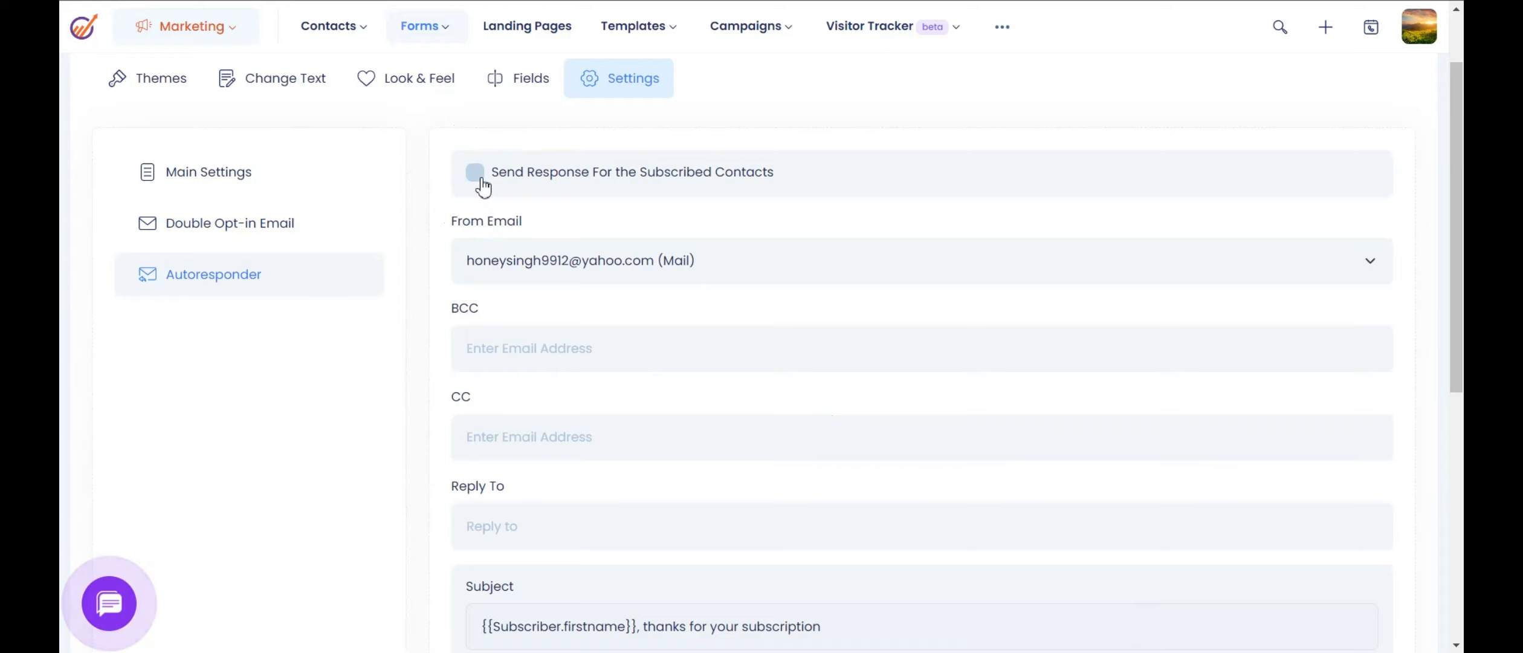
{"action": "left_click", "coordinate": [482, 180]}
{"action": "scroll", "coordinate": [748, 419], "scroll_direction": "down", "scroll_amount": 5}
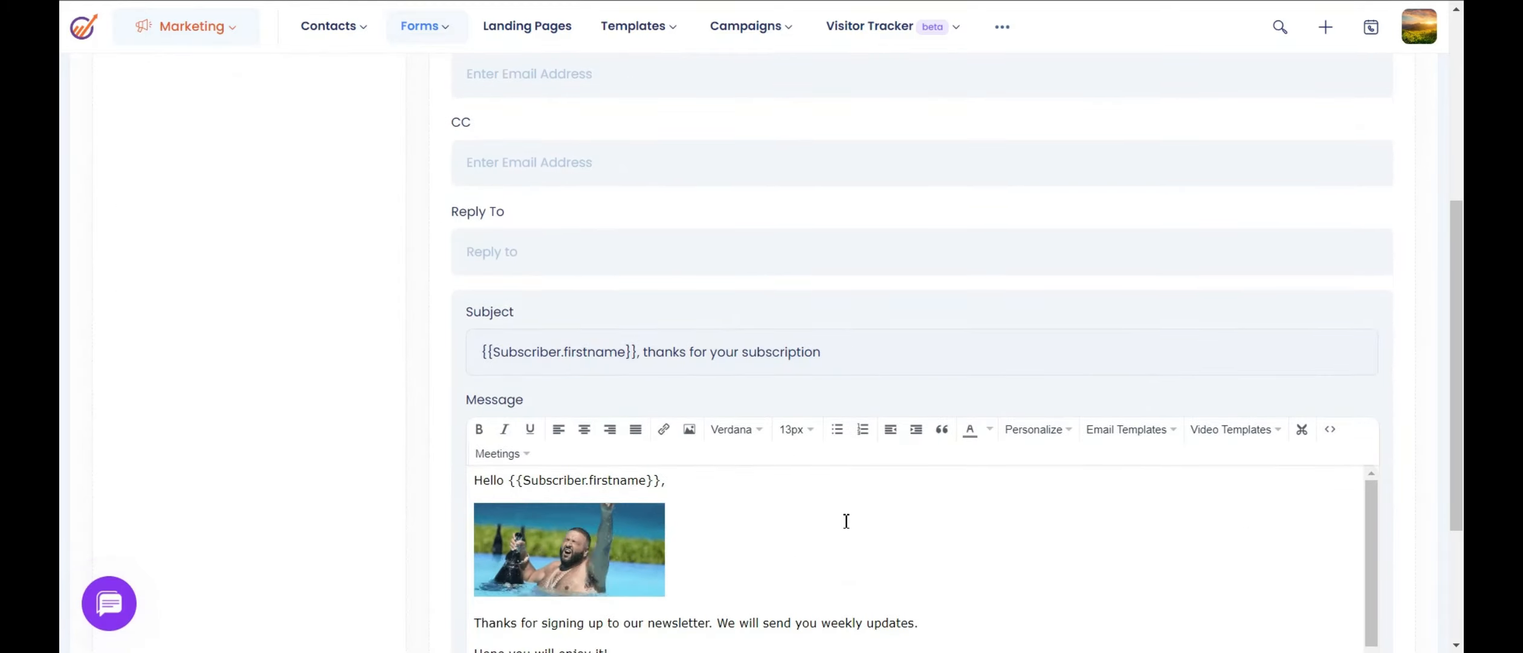
{"action": "scroll", "coordinate": [846, 521], "scroll_direction": "down", "scroll_amount": 2}
{"action": "scroll", "coordinate": [846, 521], "scroll_direction": "up", "scroll_amount": 2}
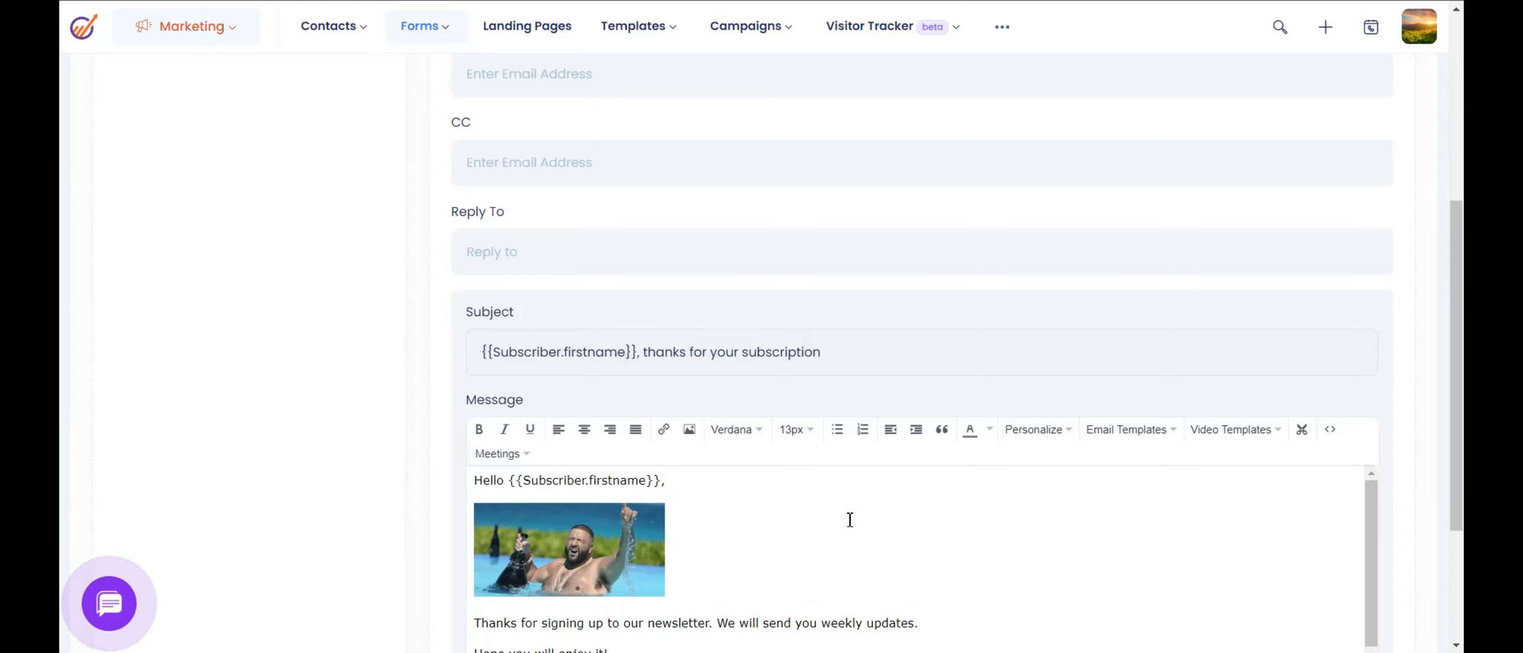
{"action": "scroll", "coordinate": [852, 514], "scroll_direction": "down", "scroll_amount": 2}
{"action": "scroll", "coordinate": [834, 481], "scroll_direction": "up", "scroll_amount": 5}
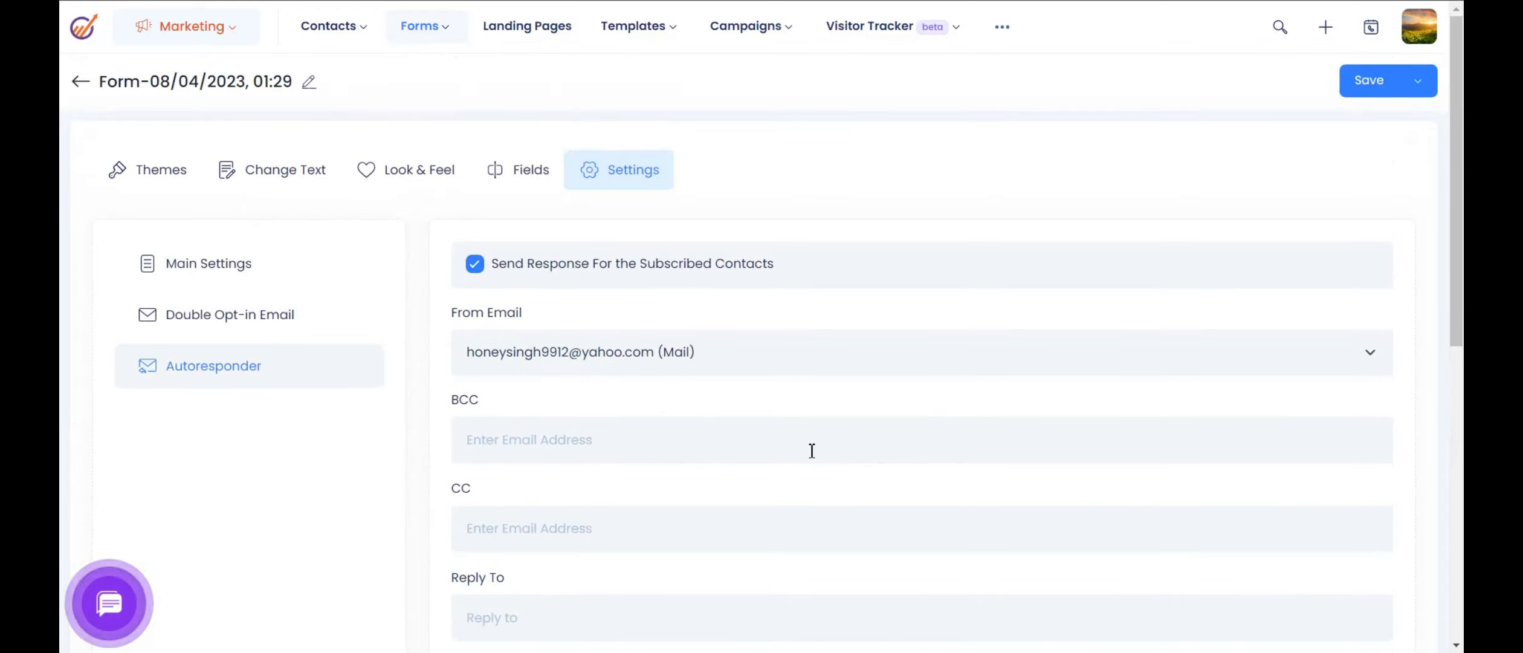
Step: Check the success message and redirection options in the form's main settings, and save the form
{"action": "left_click", "coordinate": [224, 282]}
{"action": "left_click", "coordinate": [922, 343]}
{"action": "left_click_drag", "start_coordinate": [922, 343], "coordinate": [509, 334]}
{"action": "left_click", "coordinate": [813, 396]}
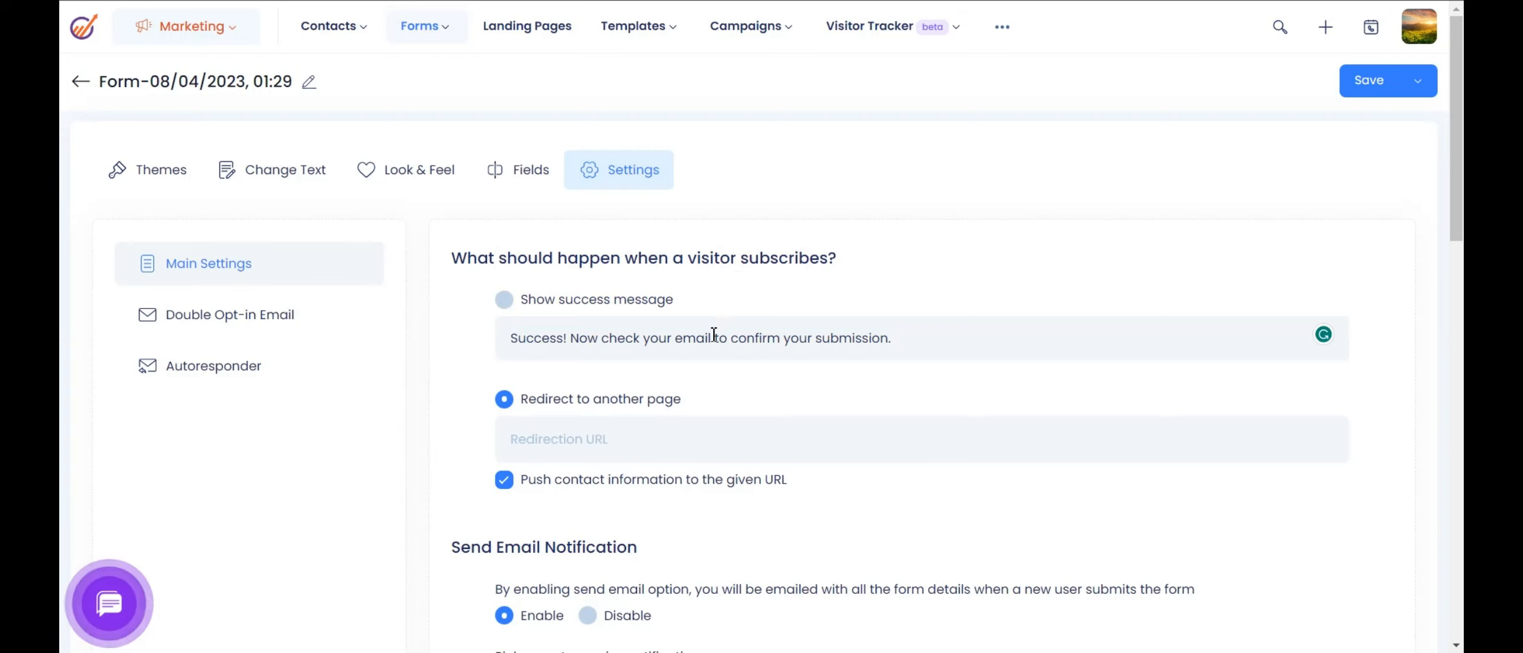
{"action": "scroll", "coordinate": [368, 379], "scroll_direction": "down", "scroll_amount": 2}
{"action": "scroll", "coordinate": [368, 380], "scroll_direction": "up", "scroll_amount": 2}
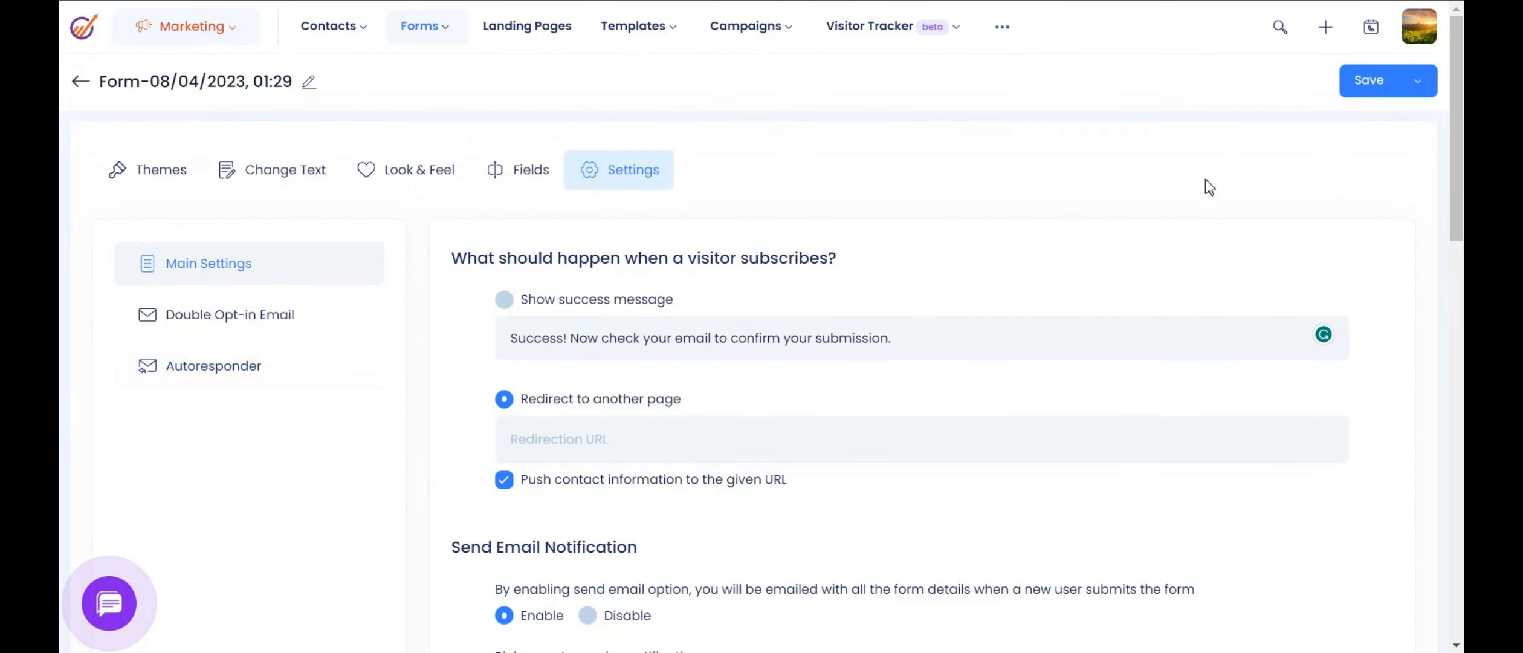
{"action": "left_click", "coordinate": [1346, 91]}
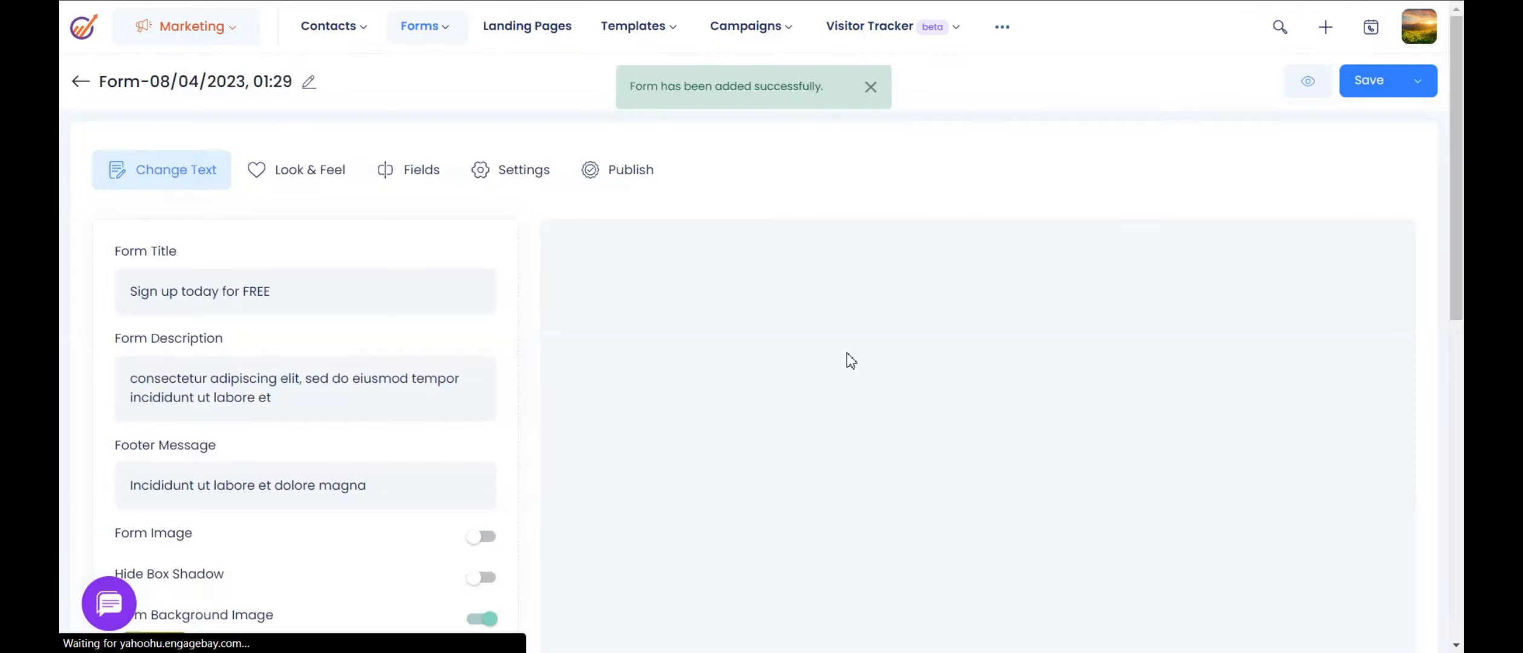
Step: Open the form's publishing code and copy the standard embed code for a webpage
{"action": "left_click", "coordinate": [642, 176]}
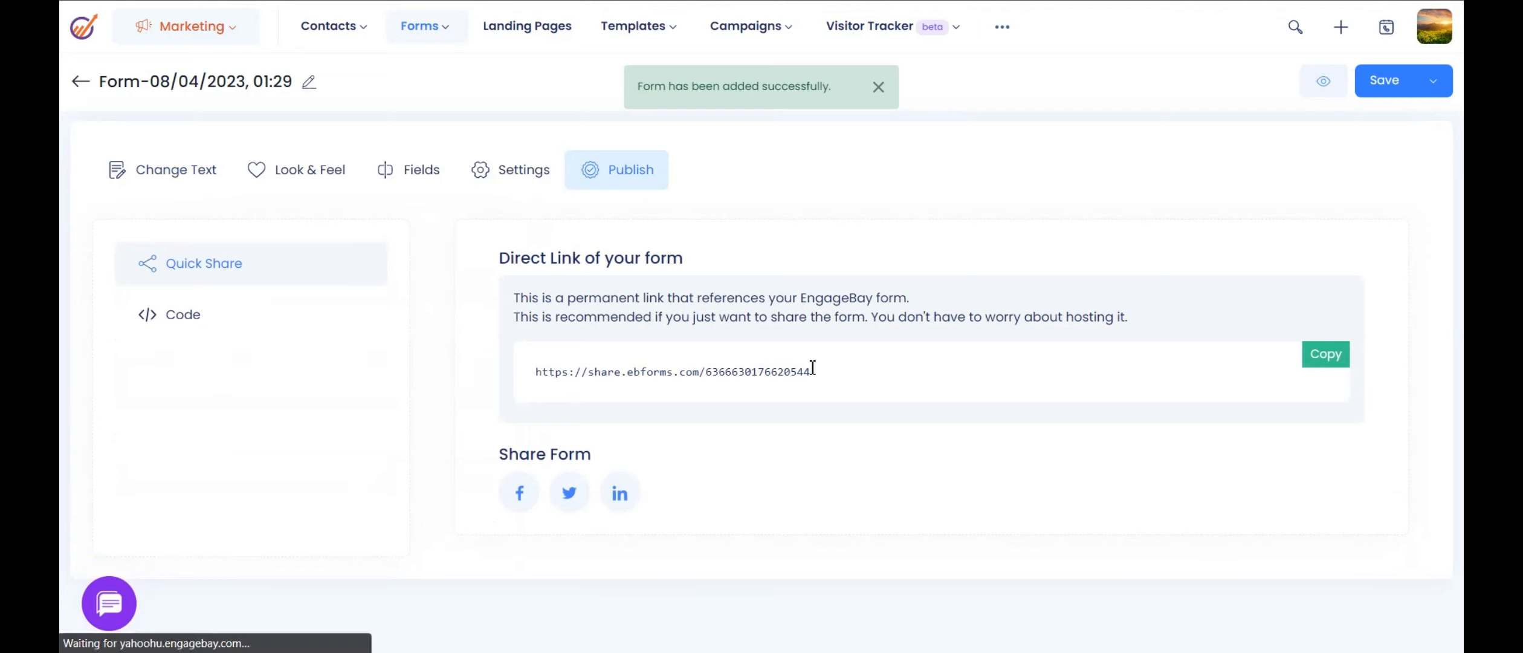
{"action": "left_click", "coordinate": [230, 327]}
{"action": "scroll", "coordinate": [604, 387], "scroll_direction": "down", "scroll_amount": 3}
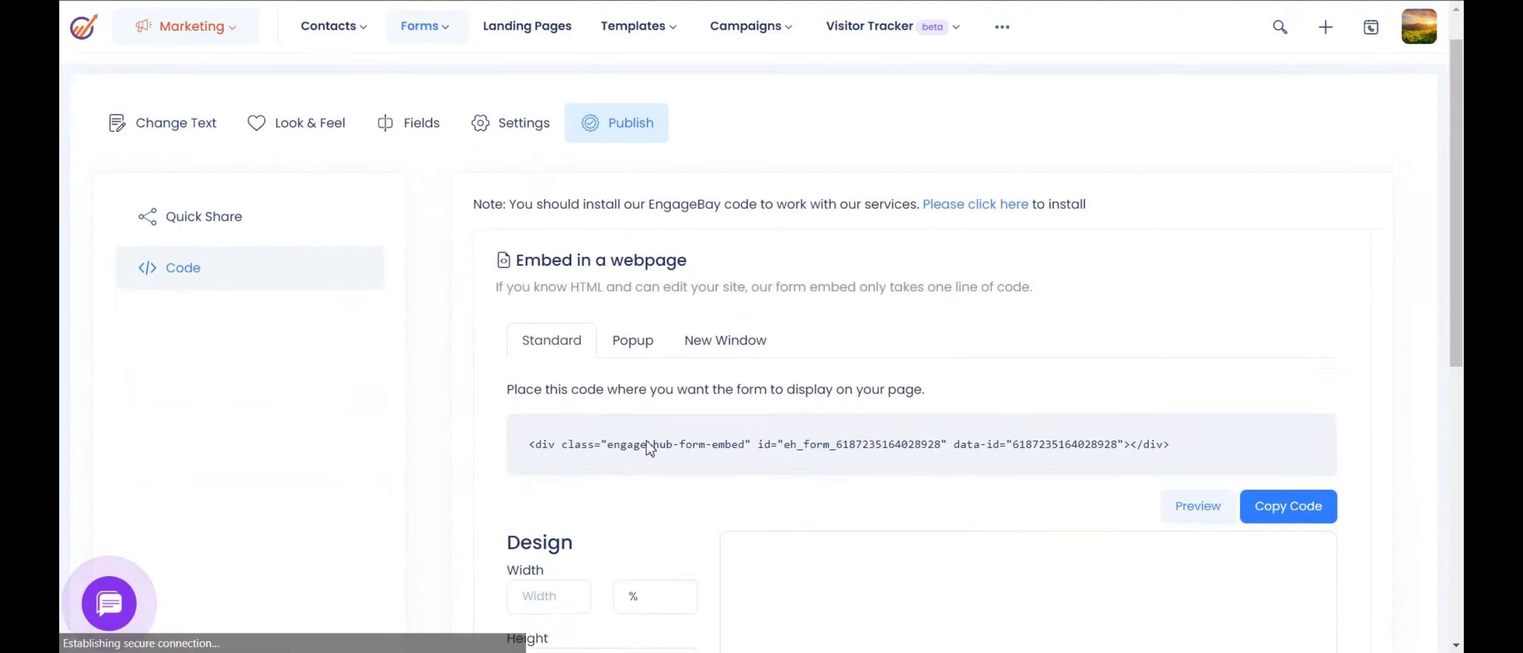
{"action": "left_click_drag", "start_coordinate": [521, 309], "coordinate": [1239, 315]}
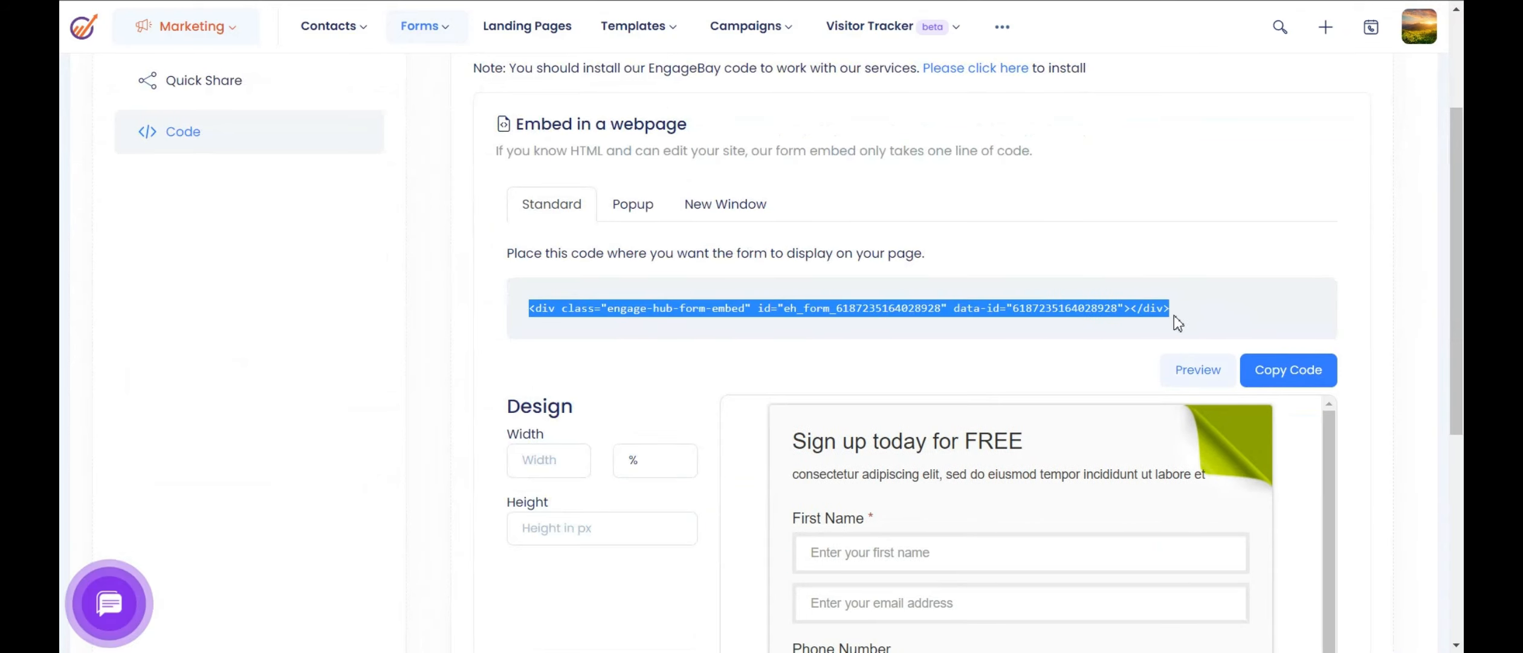
{"action": "key", "text": "ctrl+c"}
{"action": "scroll", "coordinate": [836, 366], "scroll_direction": "down", "scroll_amount": 4}
{"action": "scroll", "coordinate": [830, 364], "scroll_direction": "up", "scroll_amount": 5}
Step: Go to the API and tracking code page in the account settings and select the full tracking script
{"action": "left_click", "coordinate": [1420, 30]}
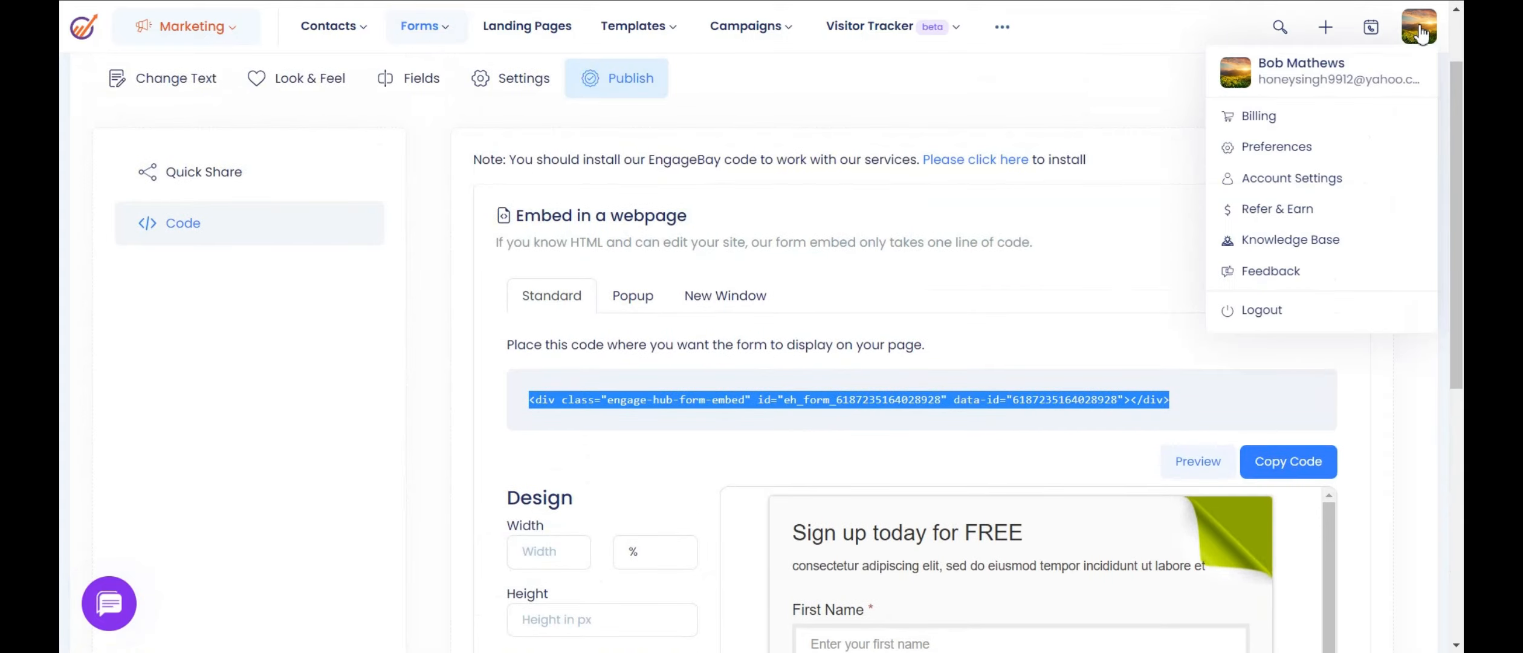
{"action": "left_click", "coordinate": [1284, 147]}
{"action": "left_click", "coordinate": [1309, 178]}
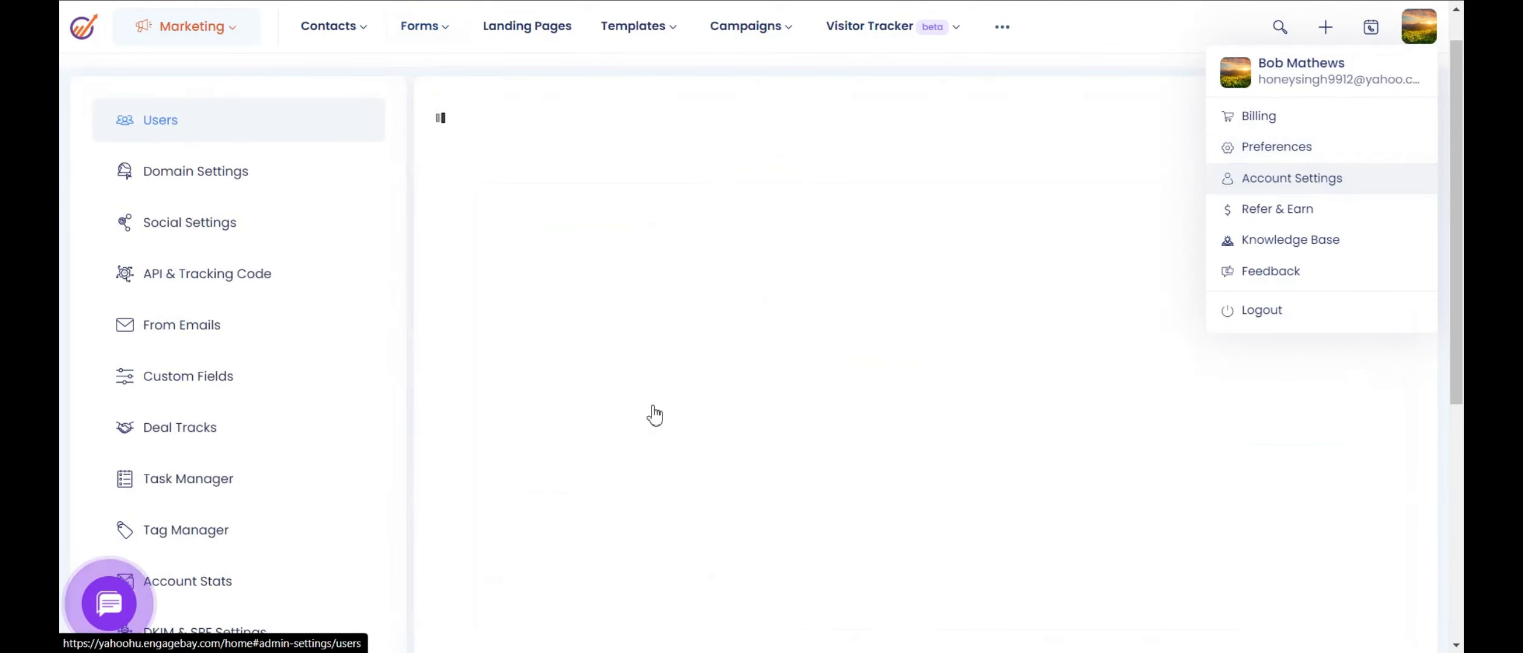
{"action": "left_click", "coordinate": [248, 285]}
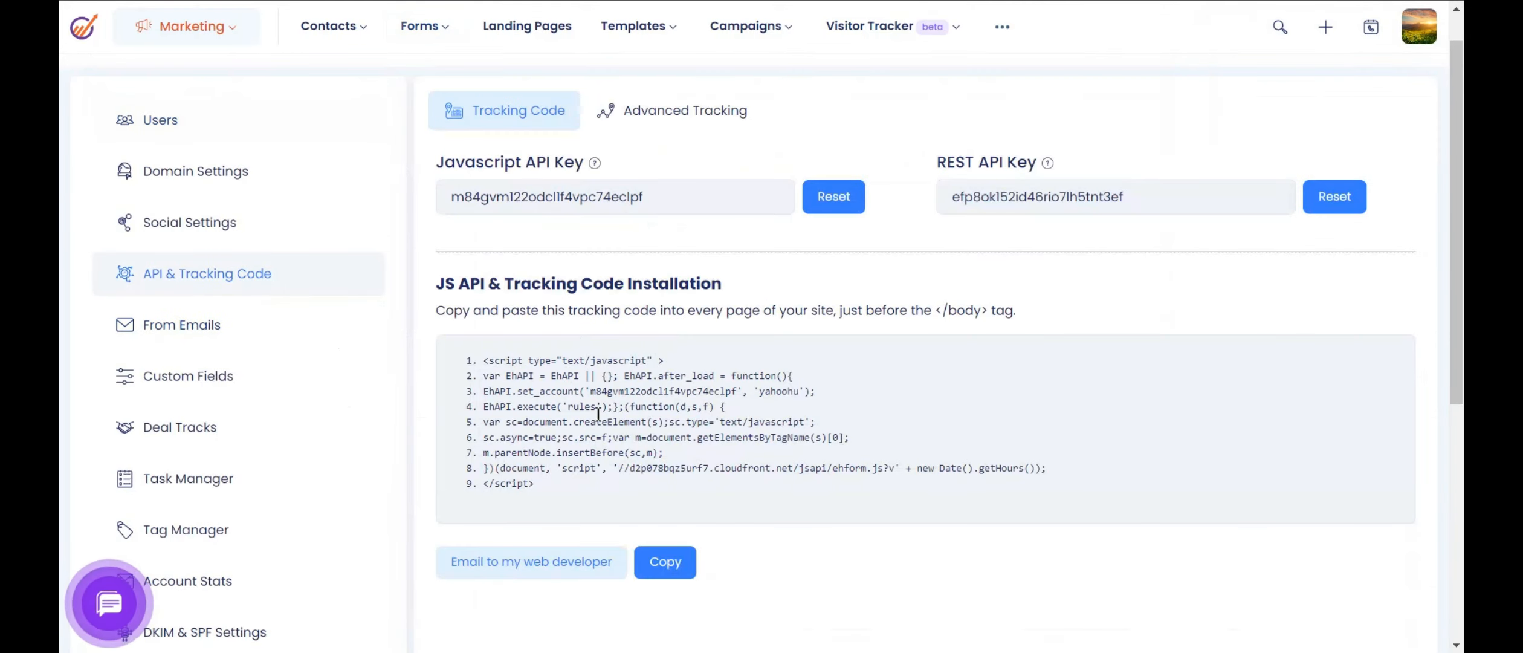
{"action": "left_click_drag", "start_coordinate": [483, 360], "coordinate": [749, 494]}
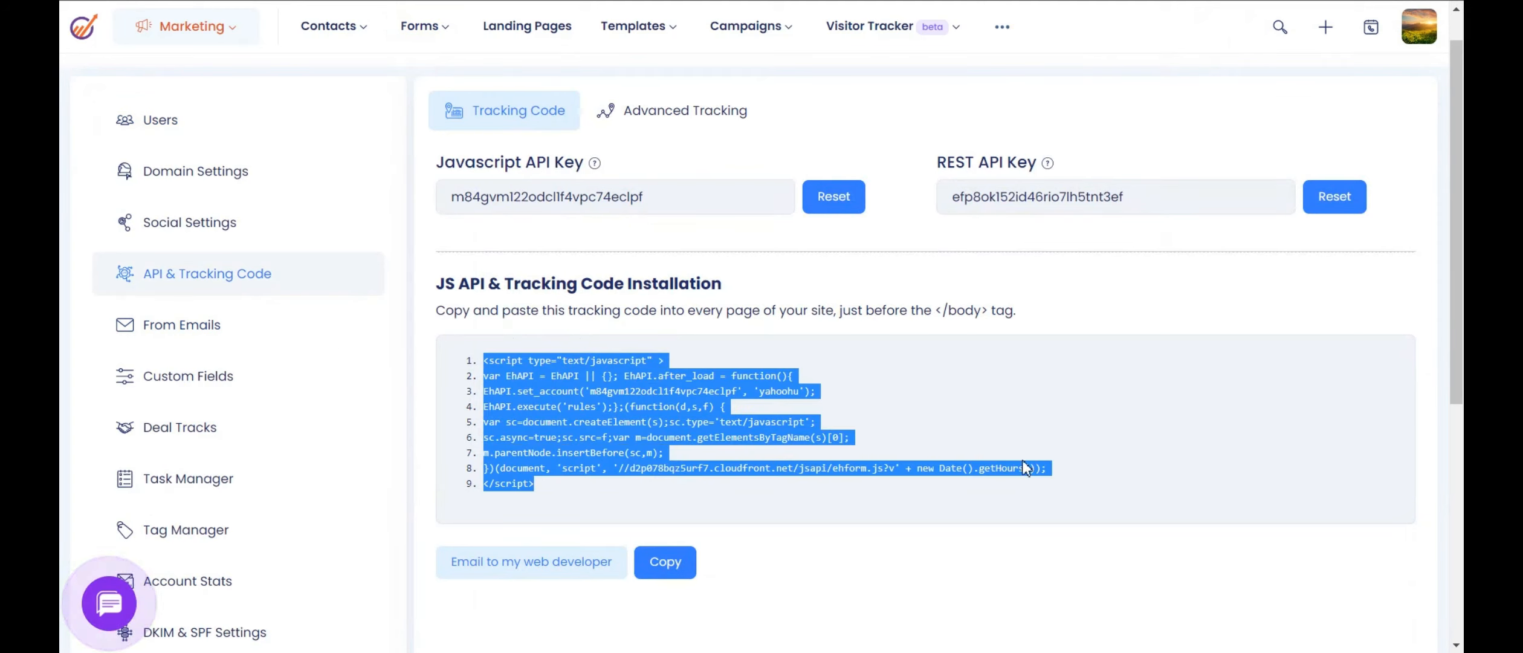
Step: Reopen the newly saved form from the inline forms list and highlight its standard embed code in the publishing options
{"action": "mouse_move", "coordinate": [438, 30]}
{"action": "left_click", "coordinate": [442, 61]}
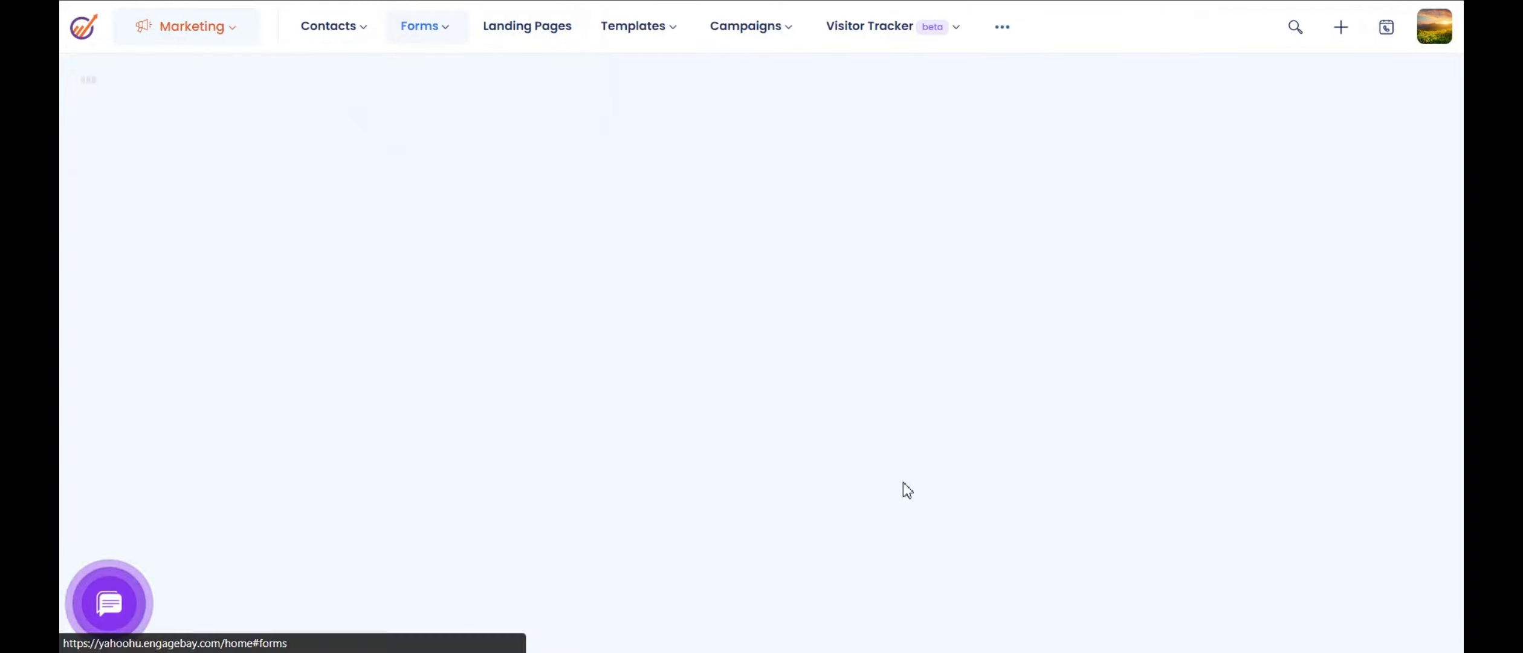
{"action": "left_click", "coordinate": [391, 224]}
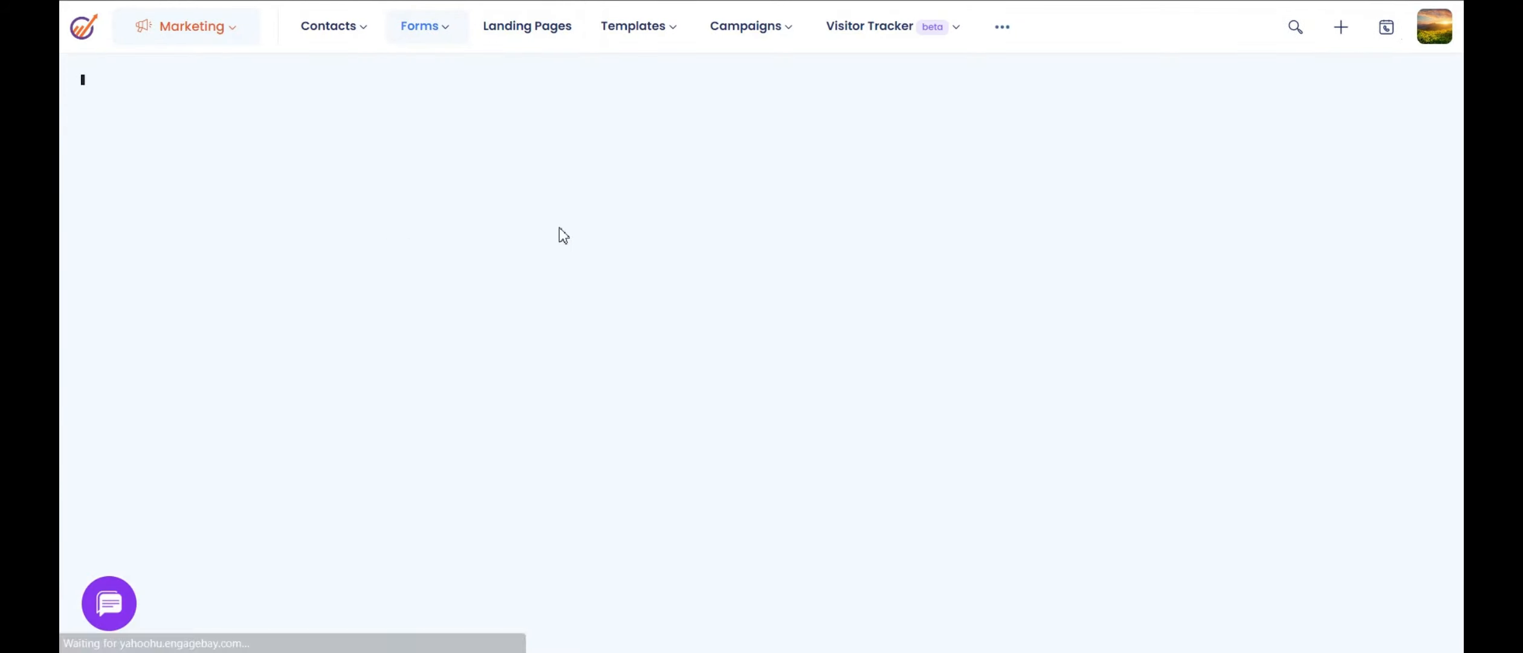
{"action": "left_click", "coordinate": [610, 179]}
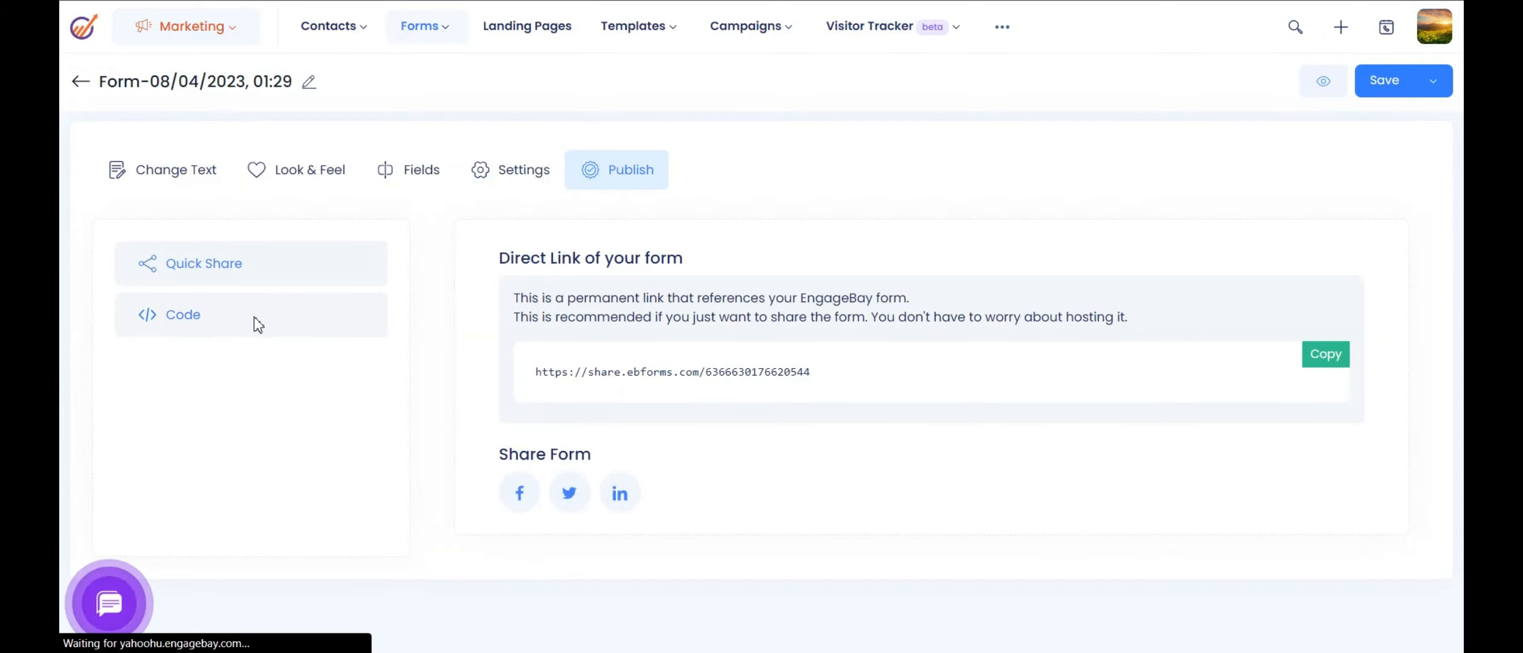
{"action": "left_click", "coordinate": [259, 324]}
{"action": "left_click_drag", "start_coordinate": [527, 502], "coordinate": [1221, 515]}
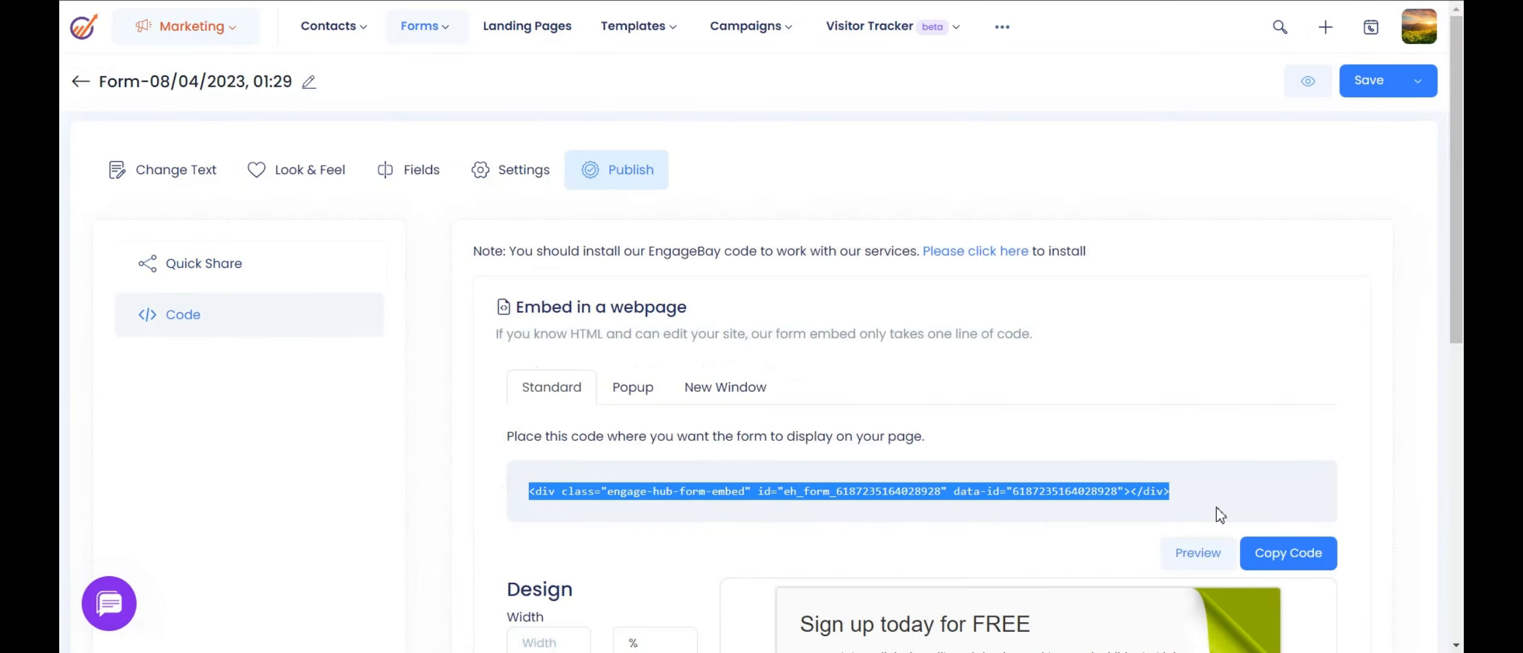
{"action": "scroll", "coordinate": [1203, 459], "scroll_direction": "down", "scroll_amount": 2}
{"action": "left_click", "coordinate": [1173, 344]}
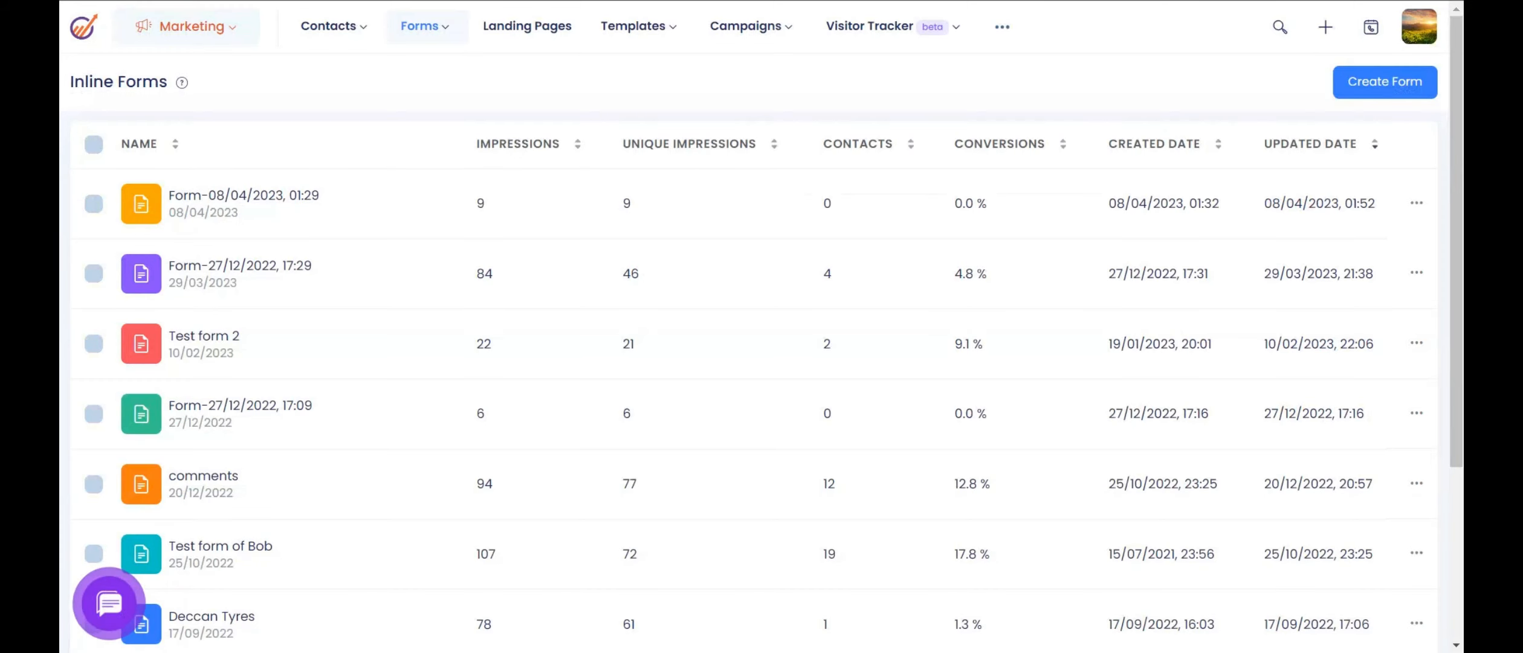
Step: Open the contacts list and add a must-match filter condition based on Inline Form
{"action": "mouse_move", "coordinate": [425, 38]}
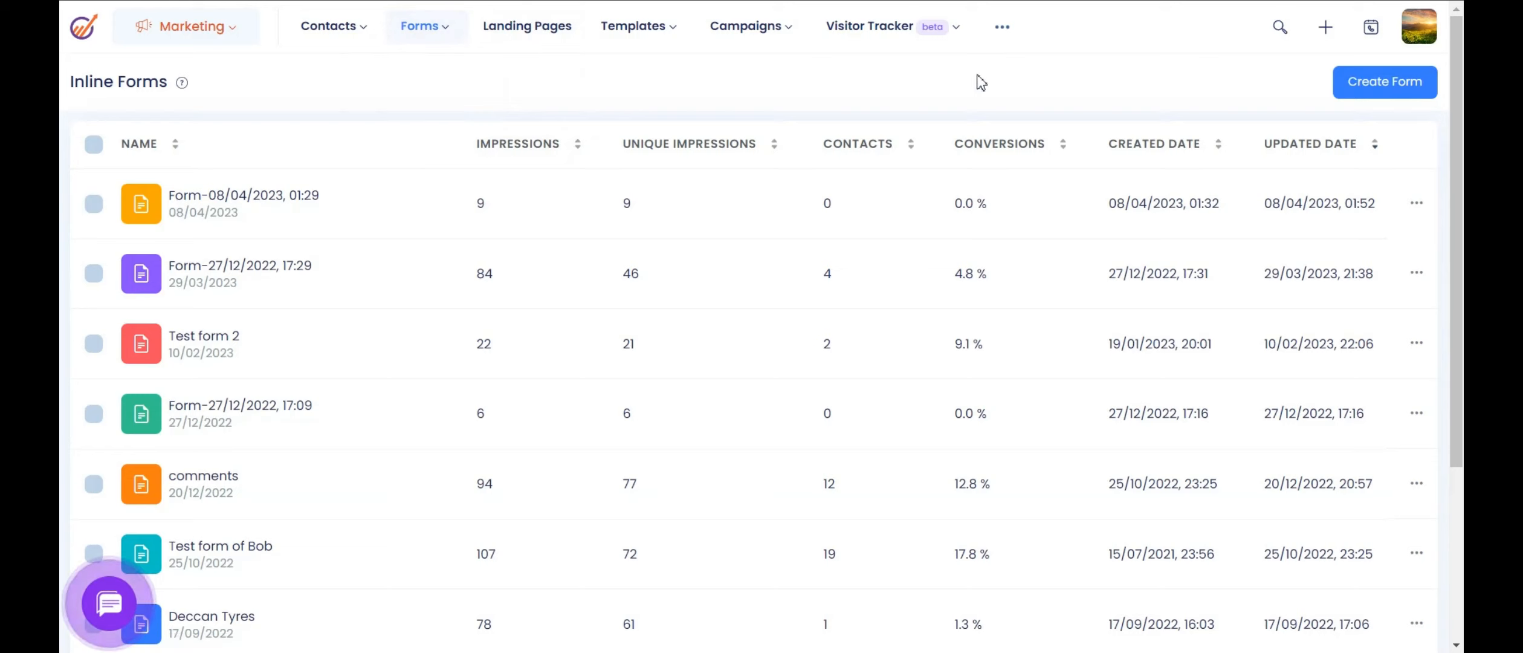
{"action": "mouse_move", "coordinate": [329, 27]}
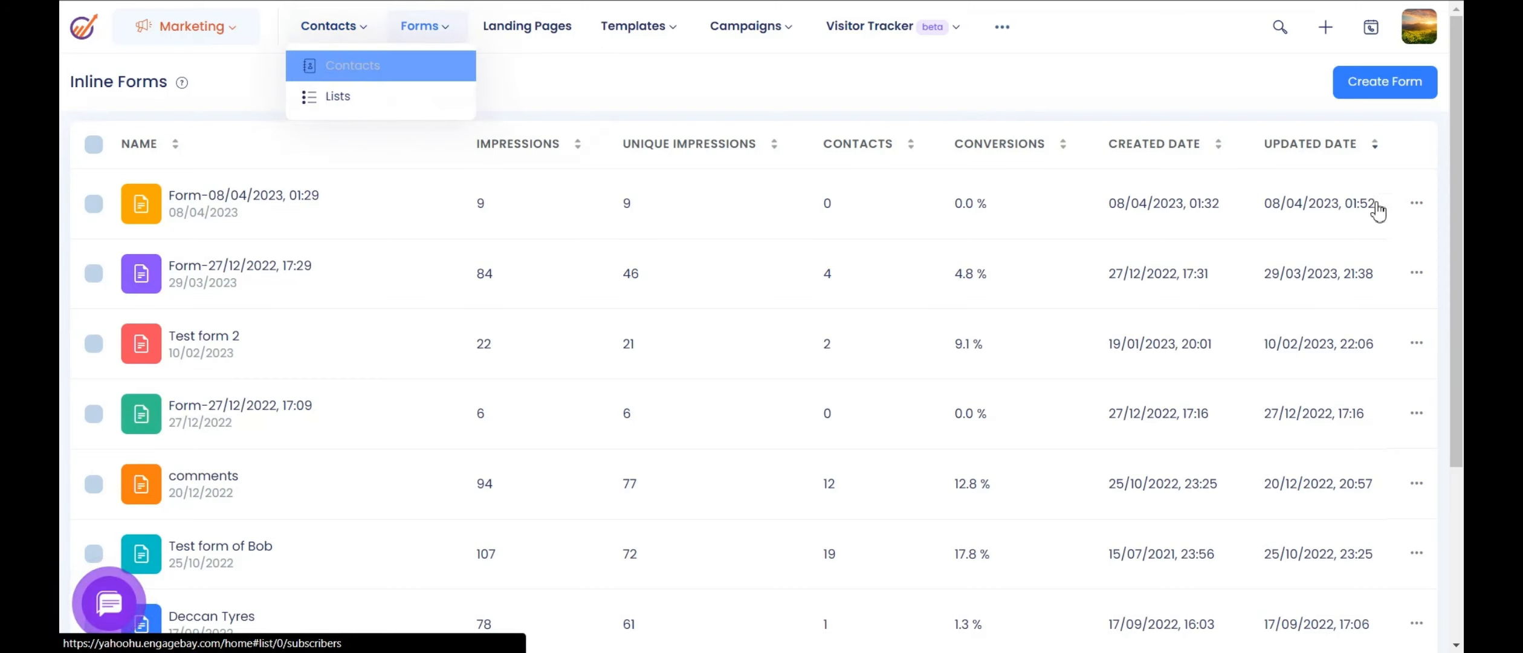
{"action": "left_click", "coordinate": [363, 65]}
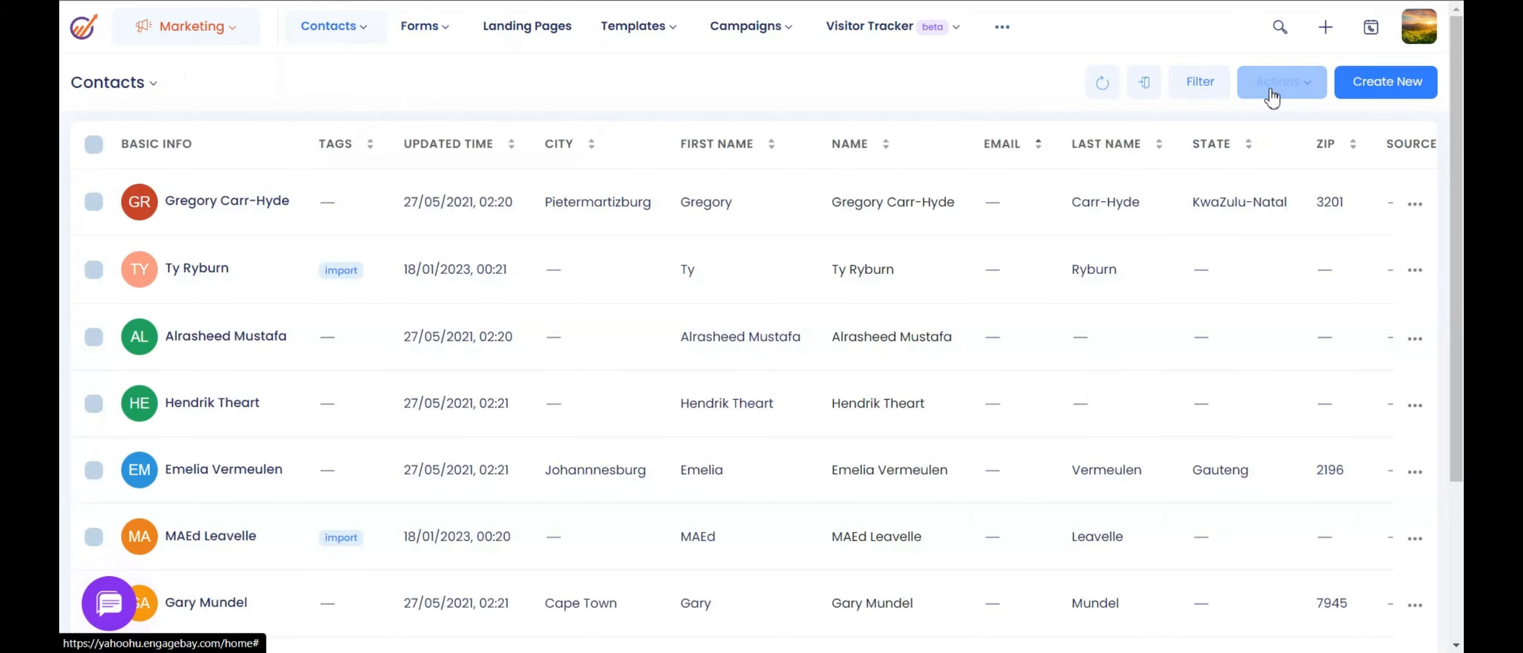
{"action": "left_click", "coordinate": [1199, 85]}
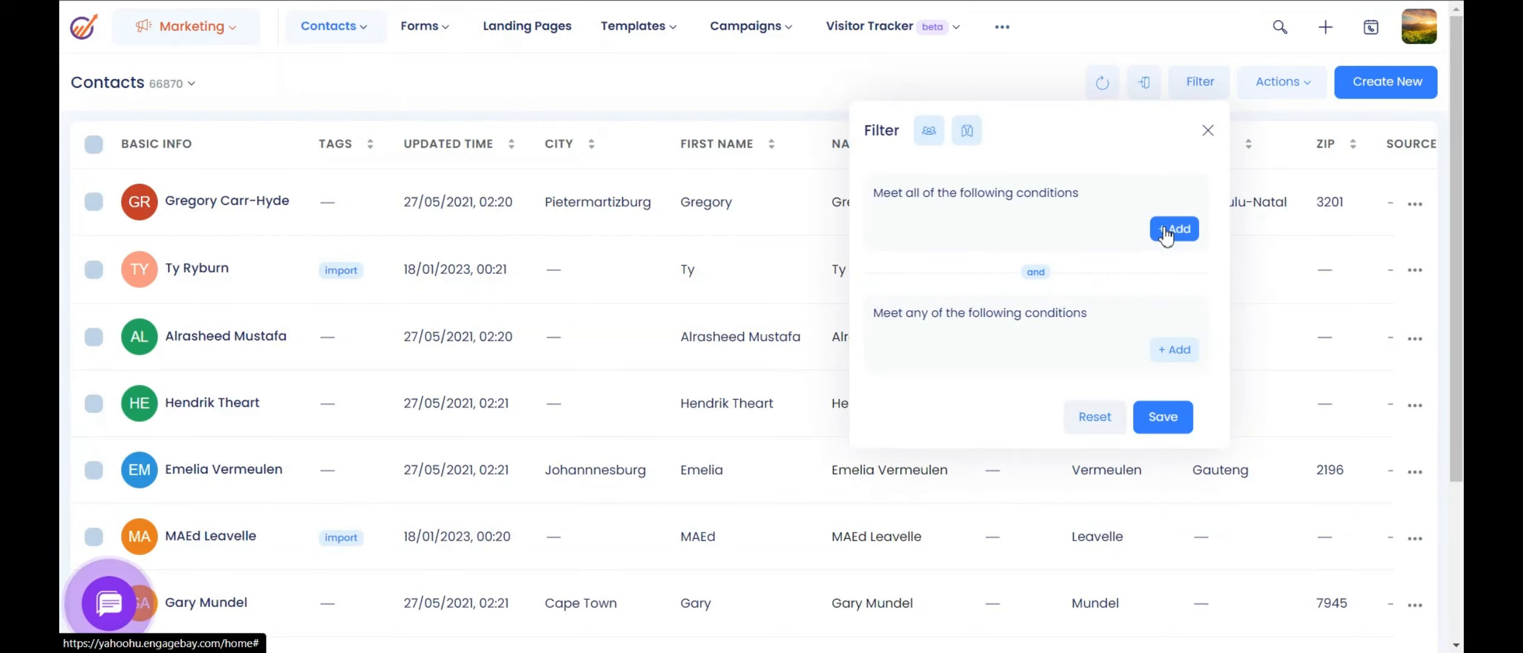
{"action": "left_click", "coordinate": [1167, 233]}
{"action": "left_click", "coordinate": [1060, 245]}
{"action": "scroll", "coordinate": [1033, 394], "scroll_direction": "down", "scroll_amount": 5}
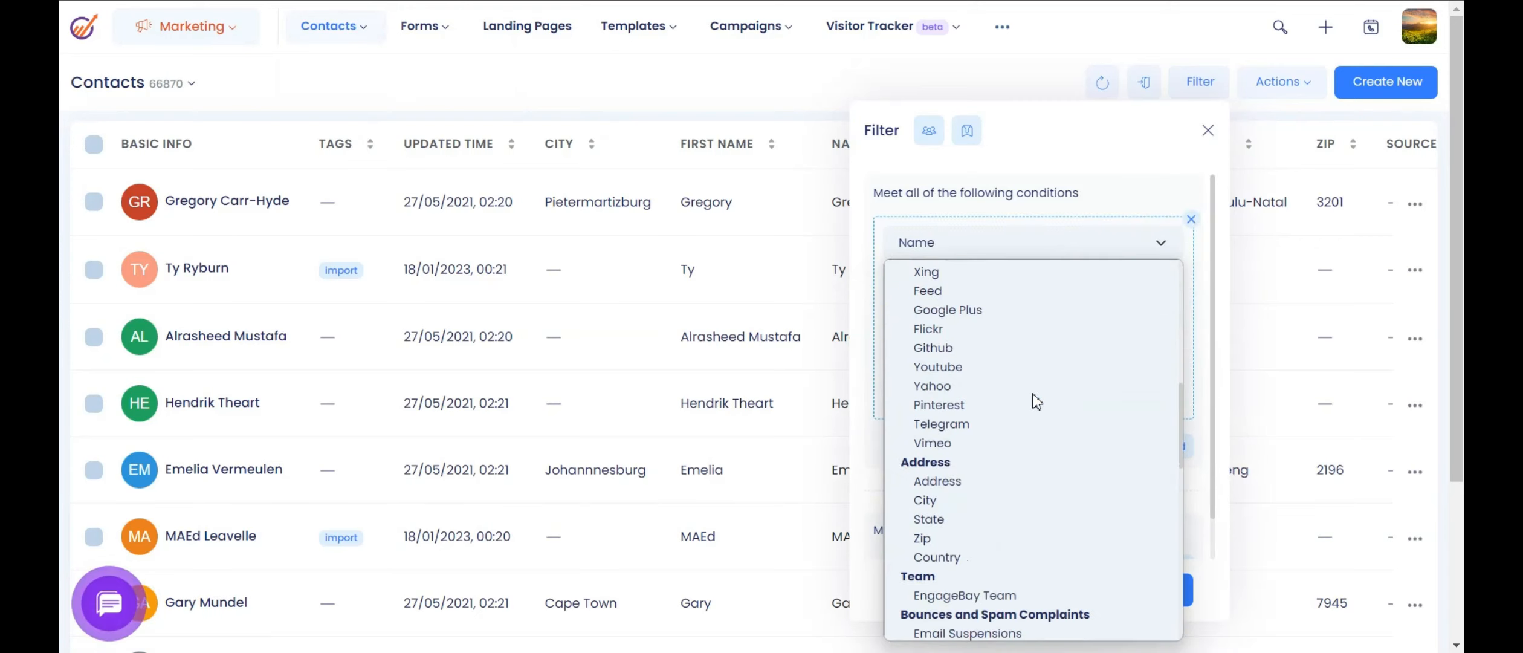
{"action": "scroll", "coordinate": [1037, 401], "scroll_direction": "down", "scroll_amount": 5}
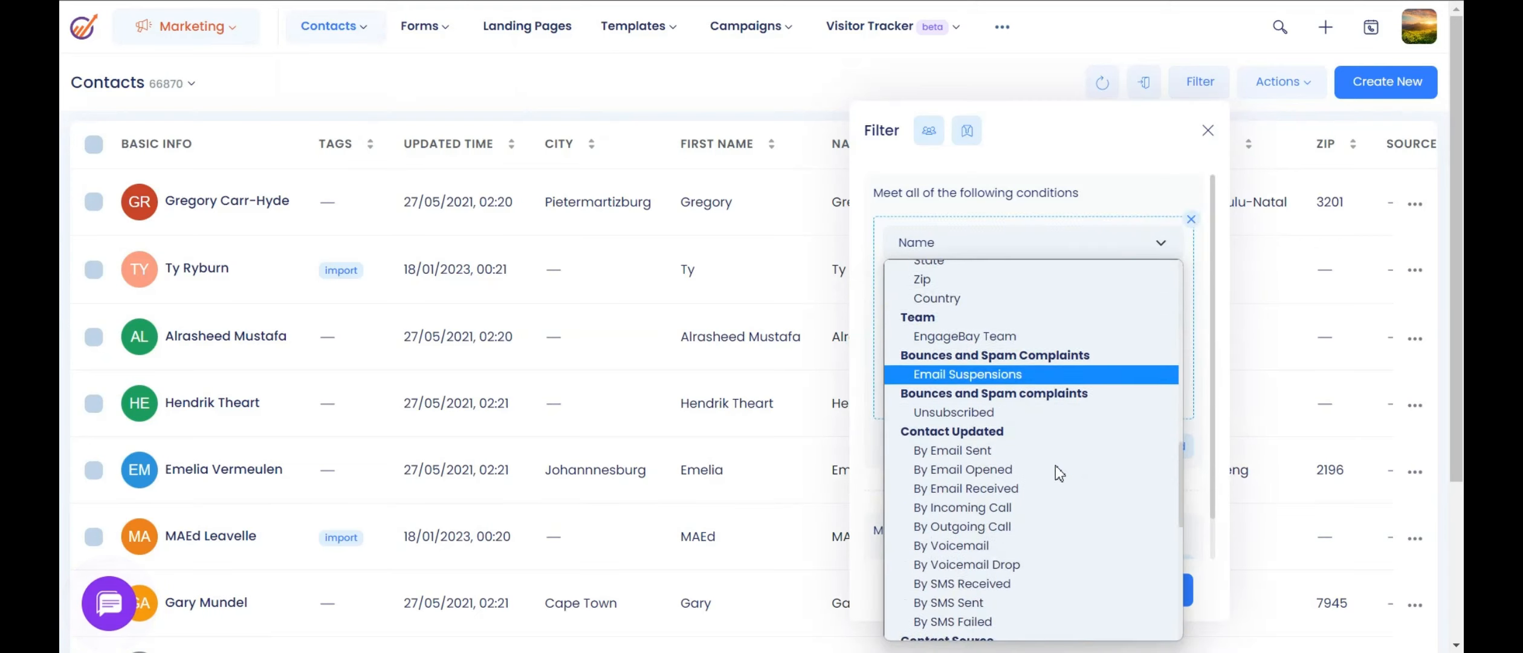
{"action": "left_click", "coordinate": [979, 572]}
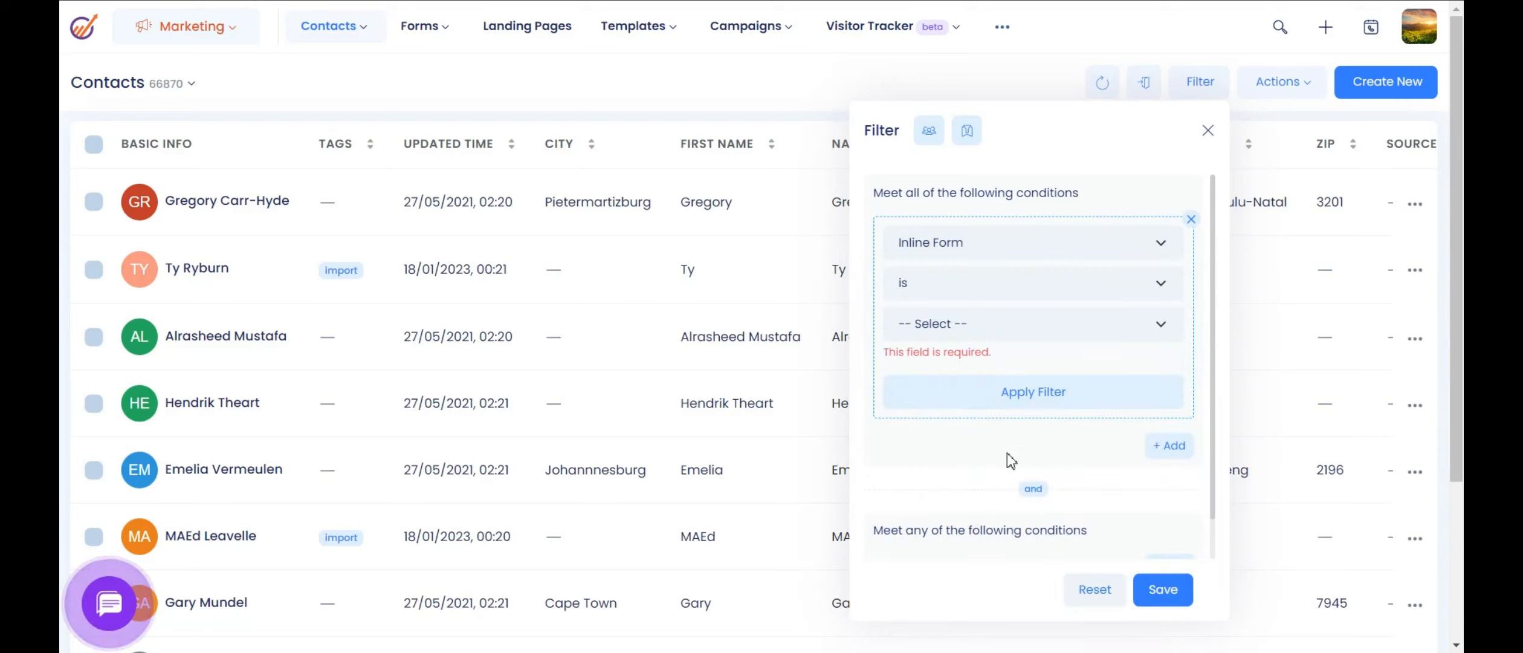
Step: Set the inline form condition to Test form 2, apply the filter and close the filter settings
{"action": "left_click", "coordinate": [980, 329]}
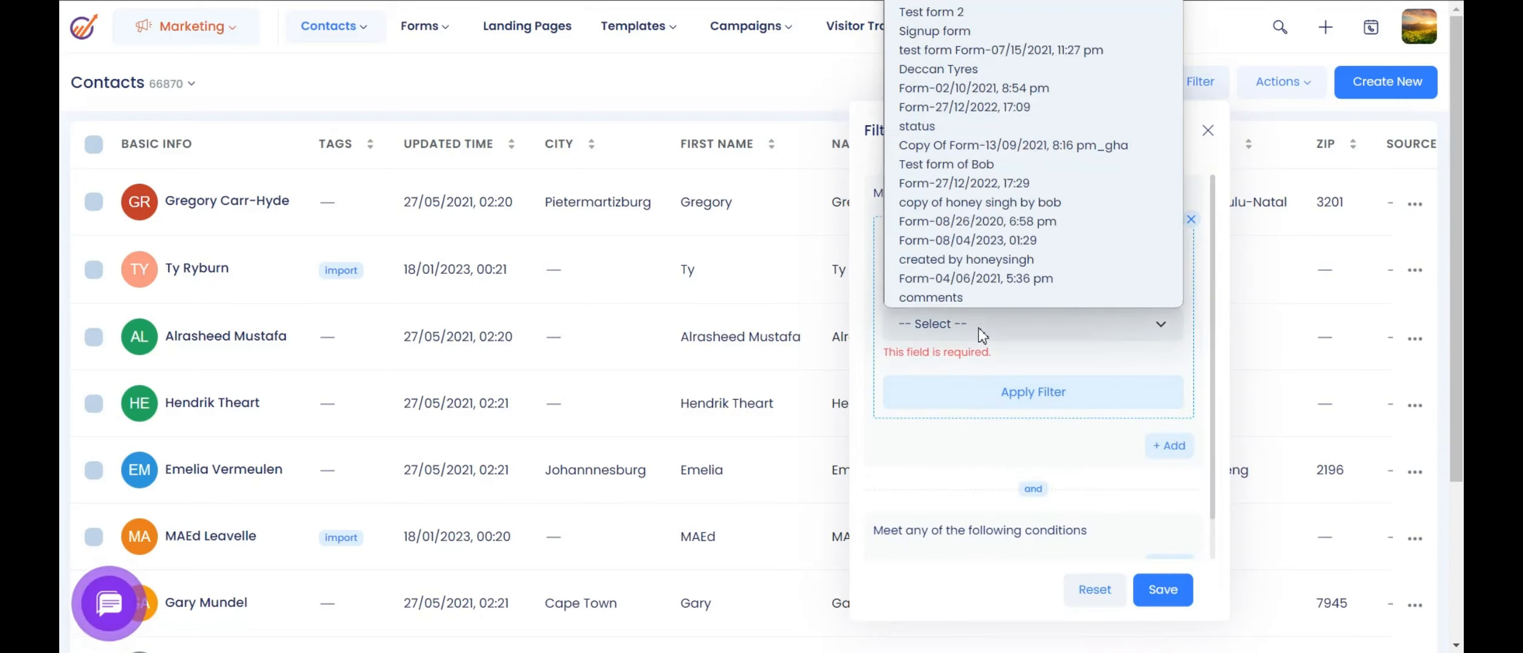
{"action": "left_click", "coordinate": [978, 327]}
{"action": "left_click", "coordinate": [978, 327]}
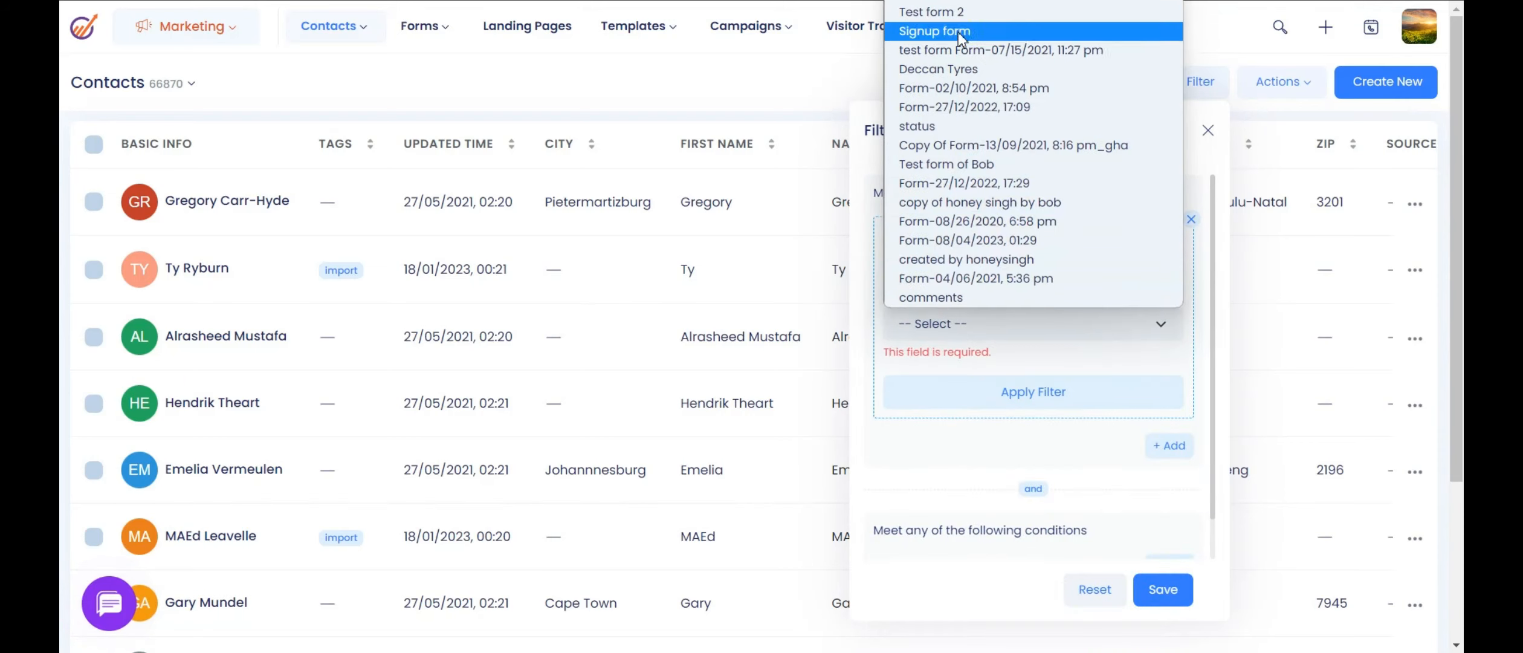
{"action": "left_click", "coordinate": [961, 12]}
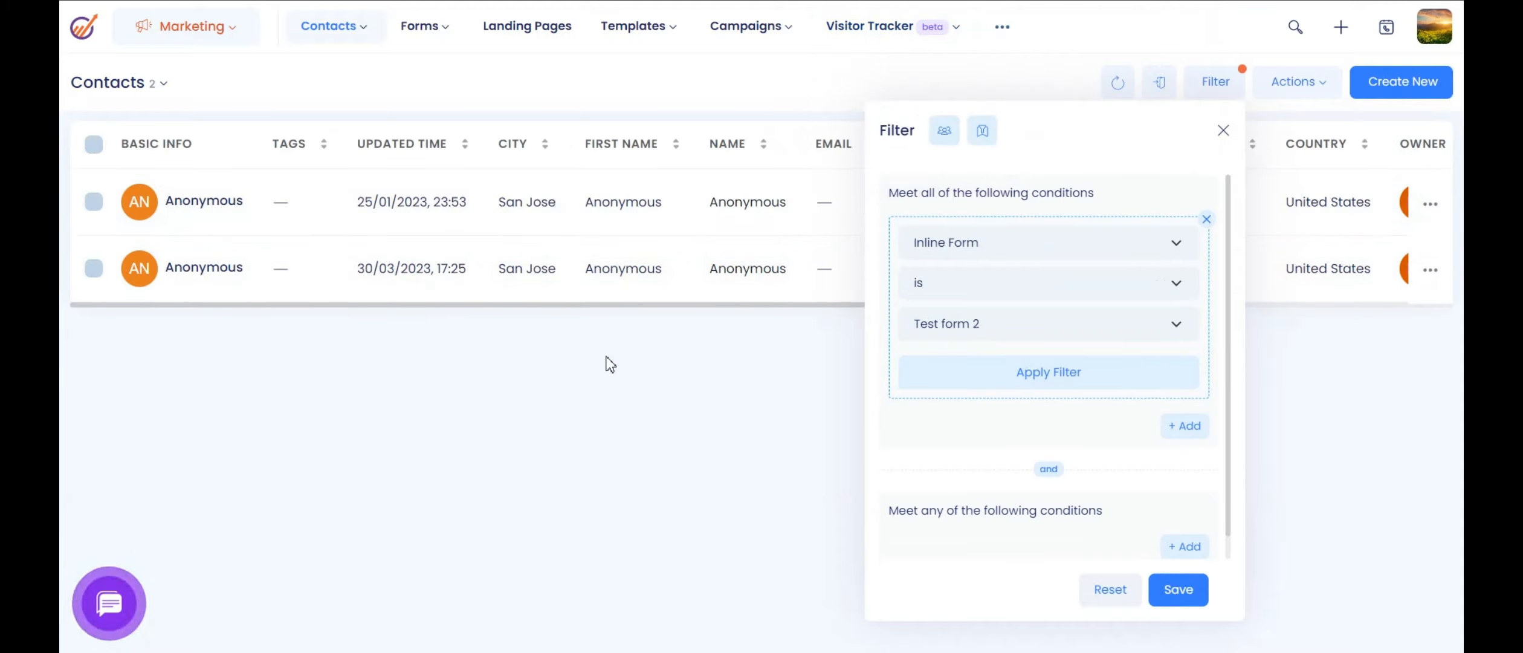
{"action": "left_click", "coordinate": [1037, 376]}
{"action": "left_click", "coordinate": [622, 440]}
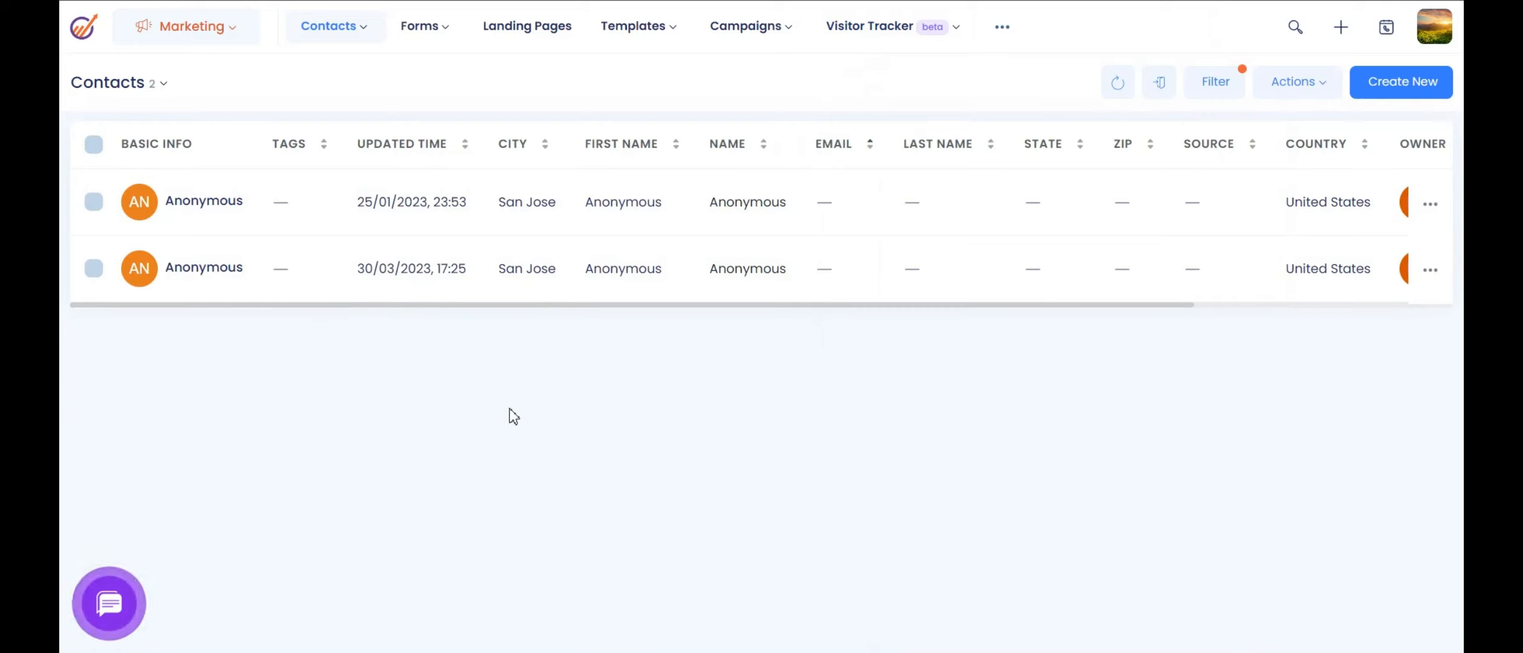
Step: Select all filtered contacts and look through the available bulk actions, such as Add to Static List
{"action": "left_click", "coordinate": [100, 148]}
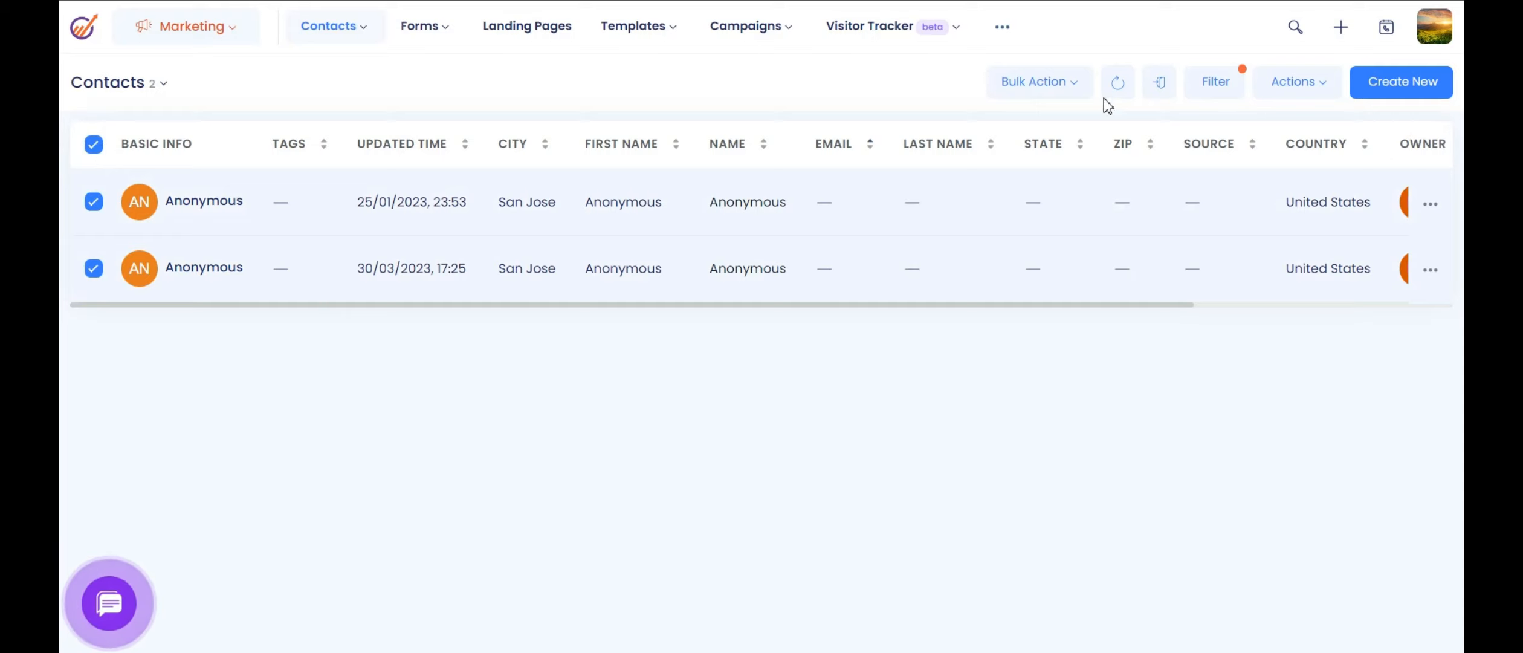
{"action": "left_click", "coordinate": [1079, 84]}
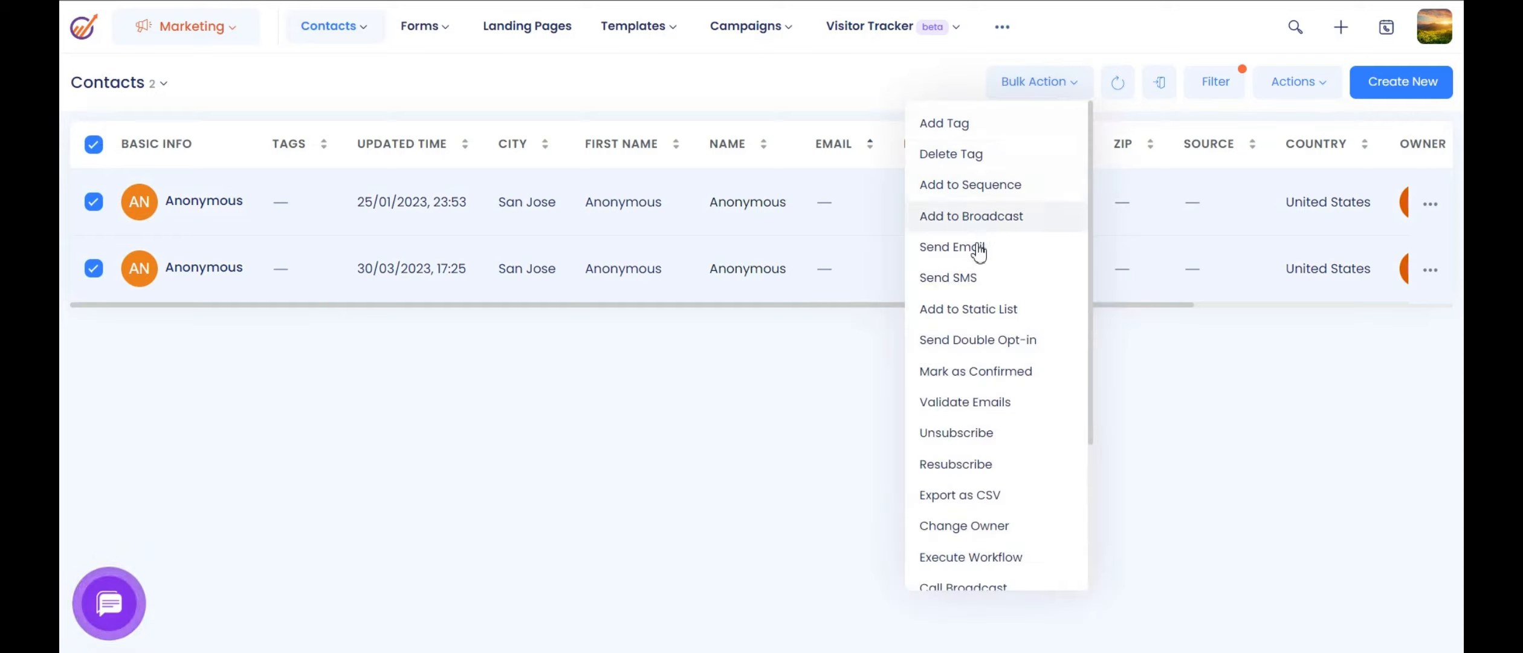
{"action": "left_click", "coordinate": [975, 311]}
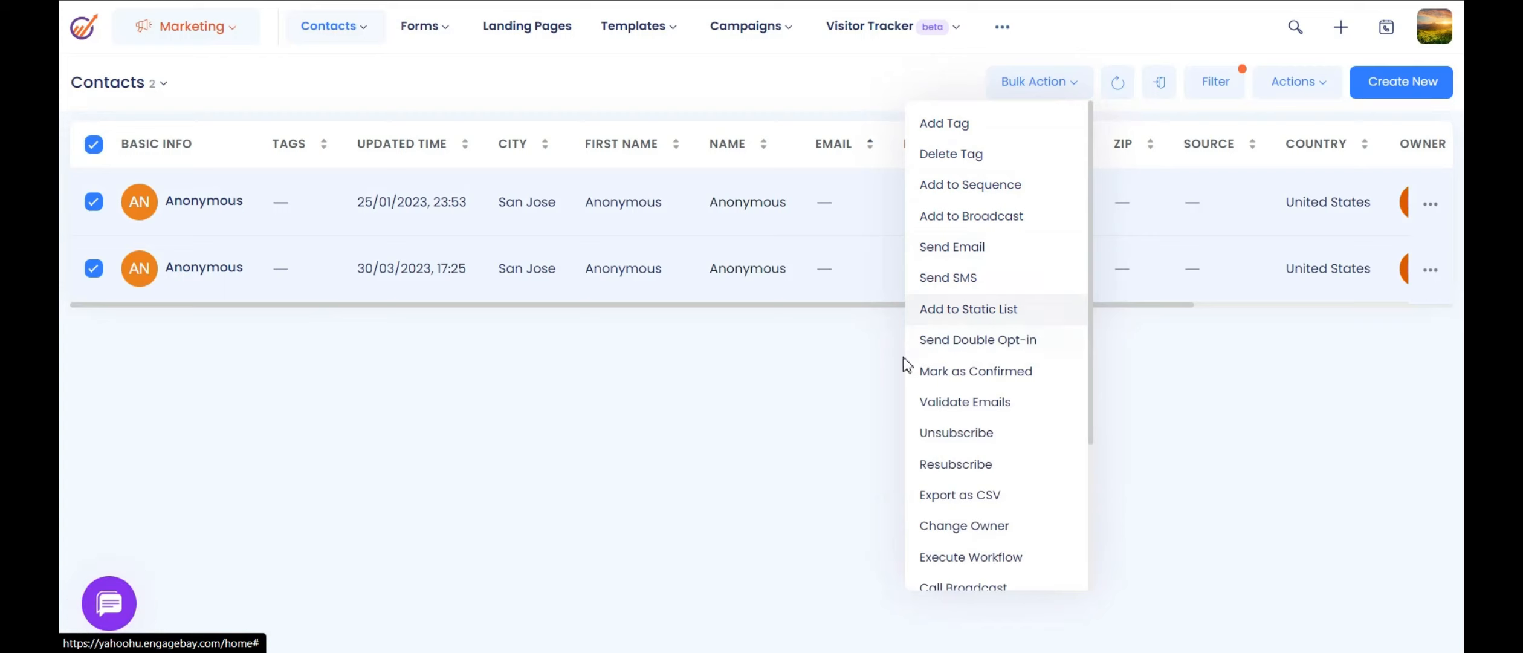
{"action": "left_click", "coordinate": [817, 376]}
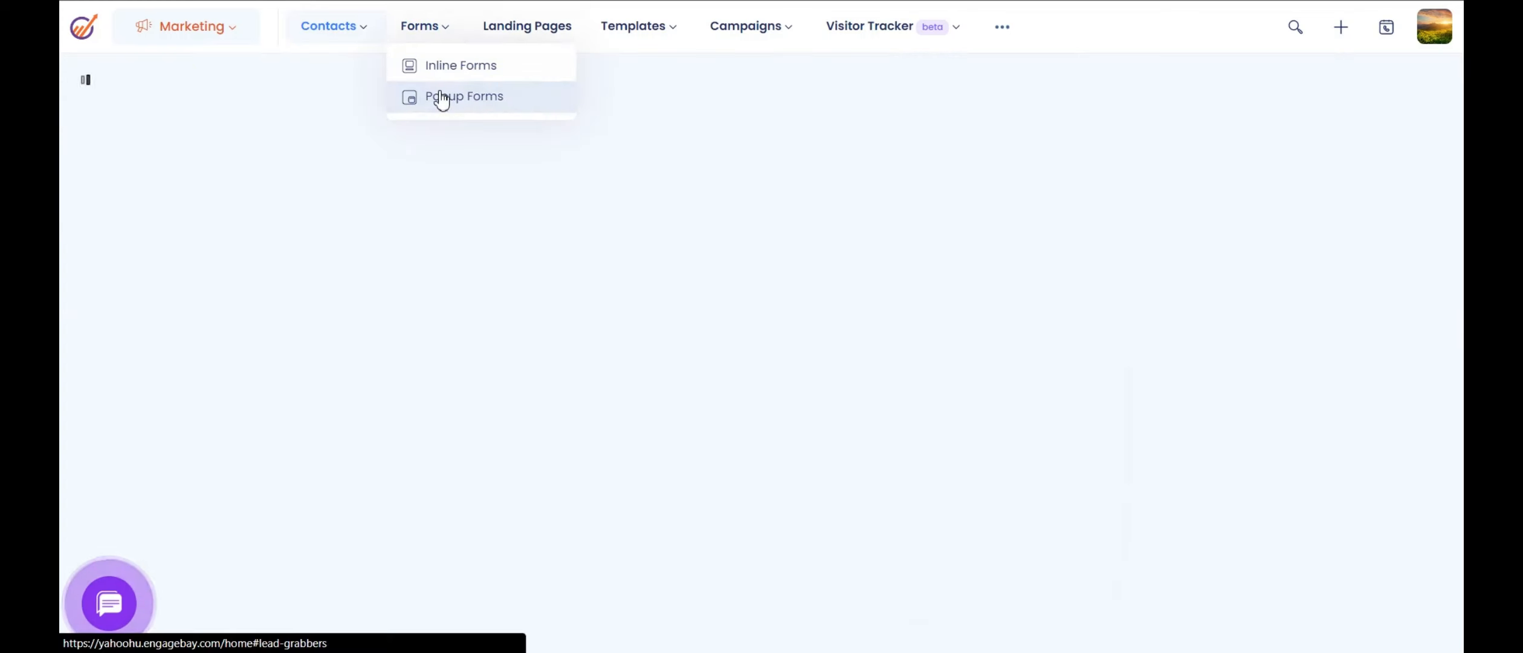
Step: Open the list of popup forms
{"action": "left_click", "coordinate": [442, 95]}
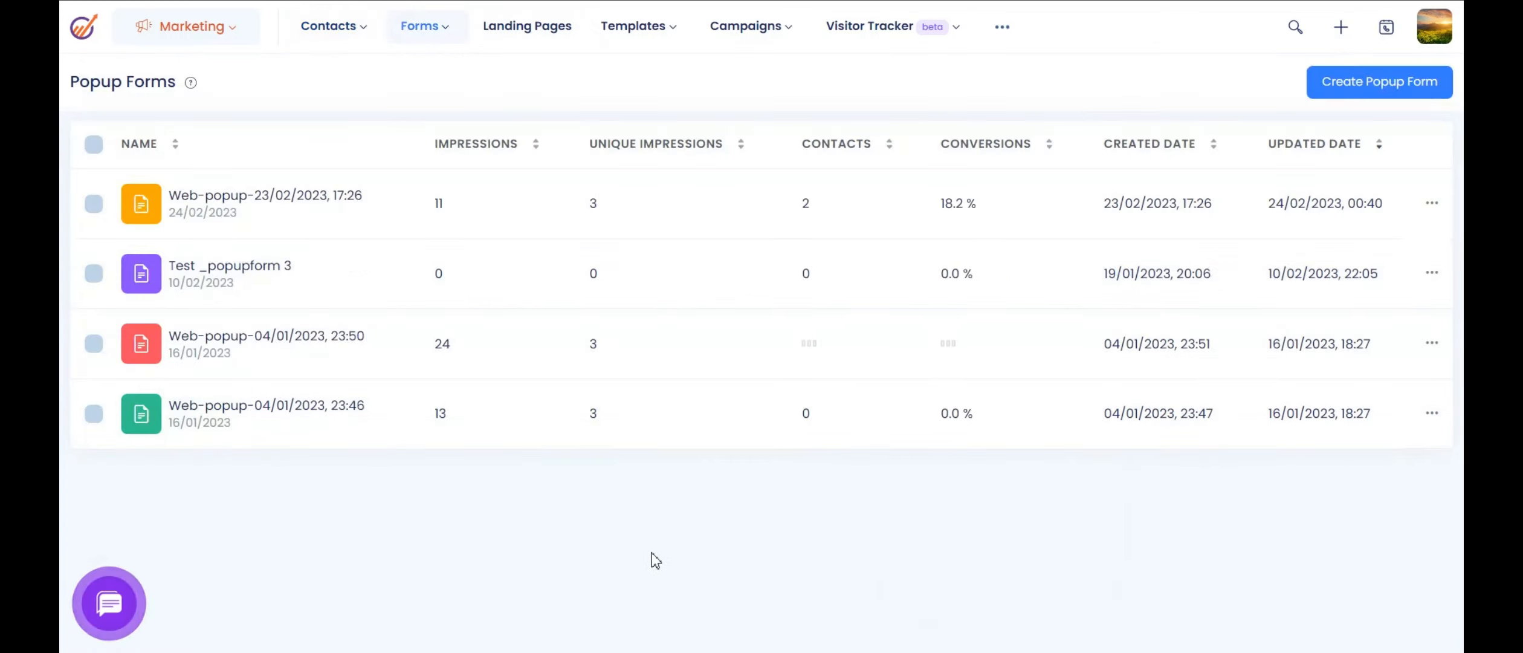
Step: Create a new popup form, look over the popup styles and enable its call to action
{"action": "left_click", "coordinate": [1357, 88]}
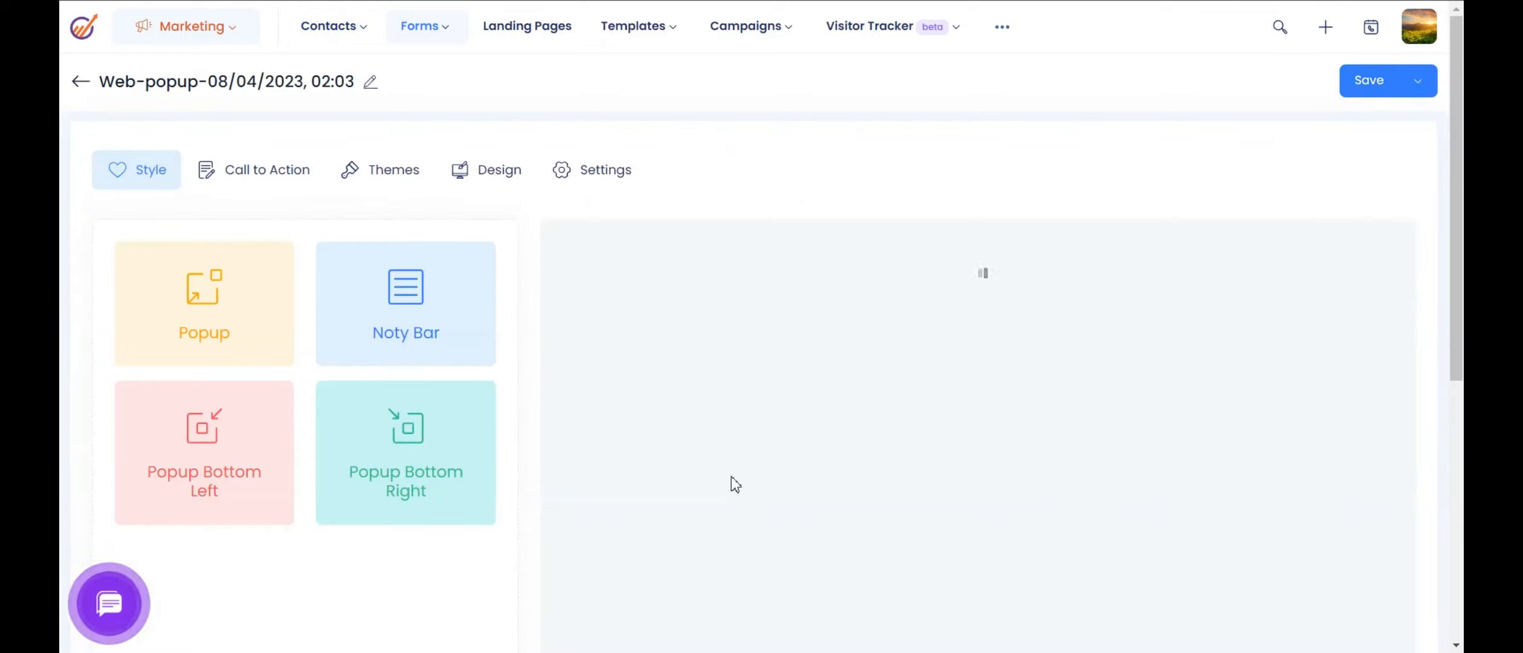
{"action": "left_click", "coordinate": [242, 338]}
{"action": "left_click", "coordinate": [392, 336]}
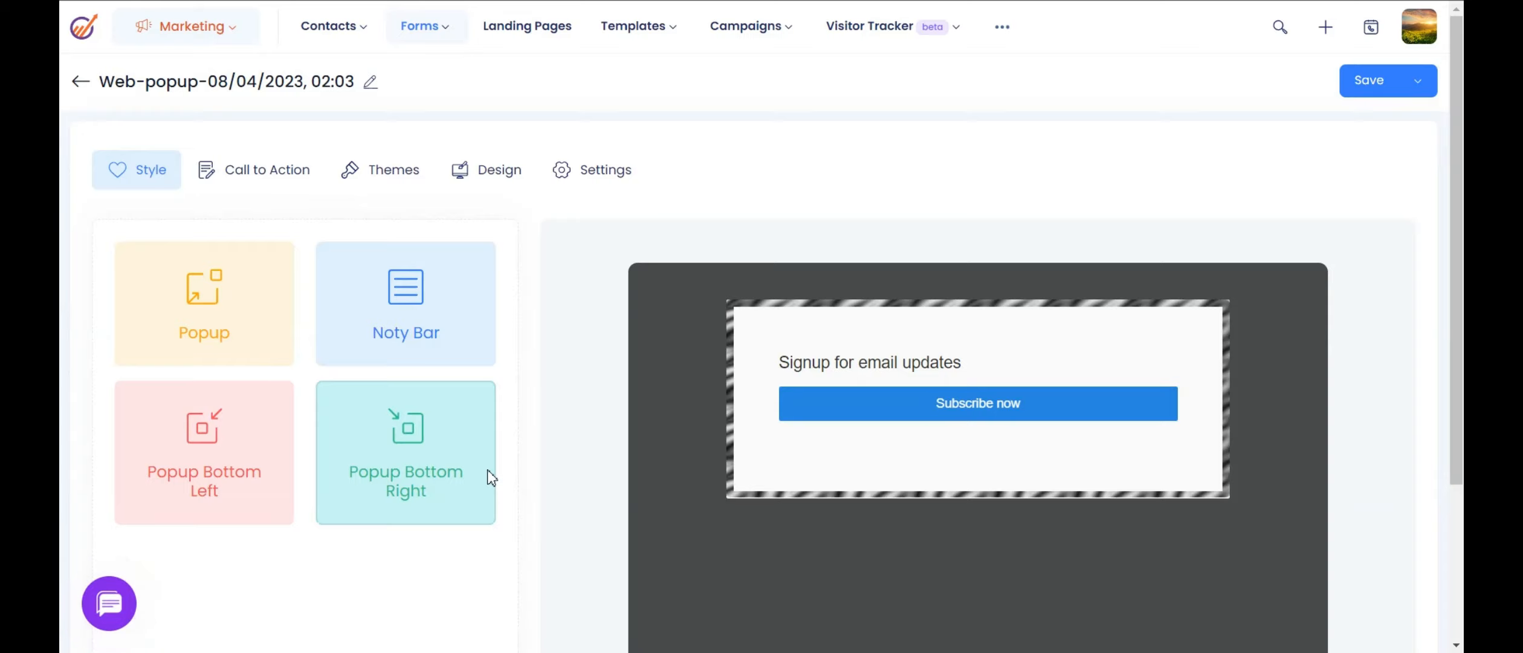
{"action": "left_click", "coordinate": [258, 174]}
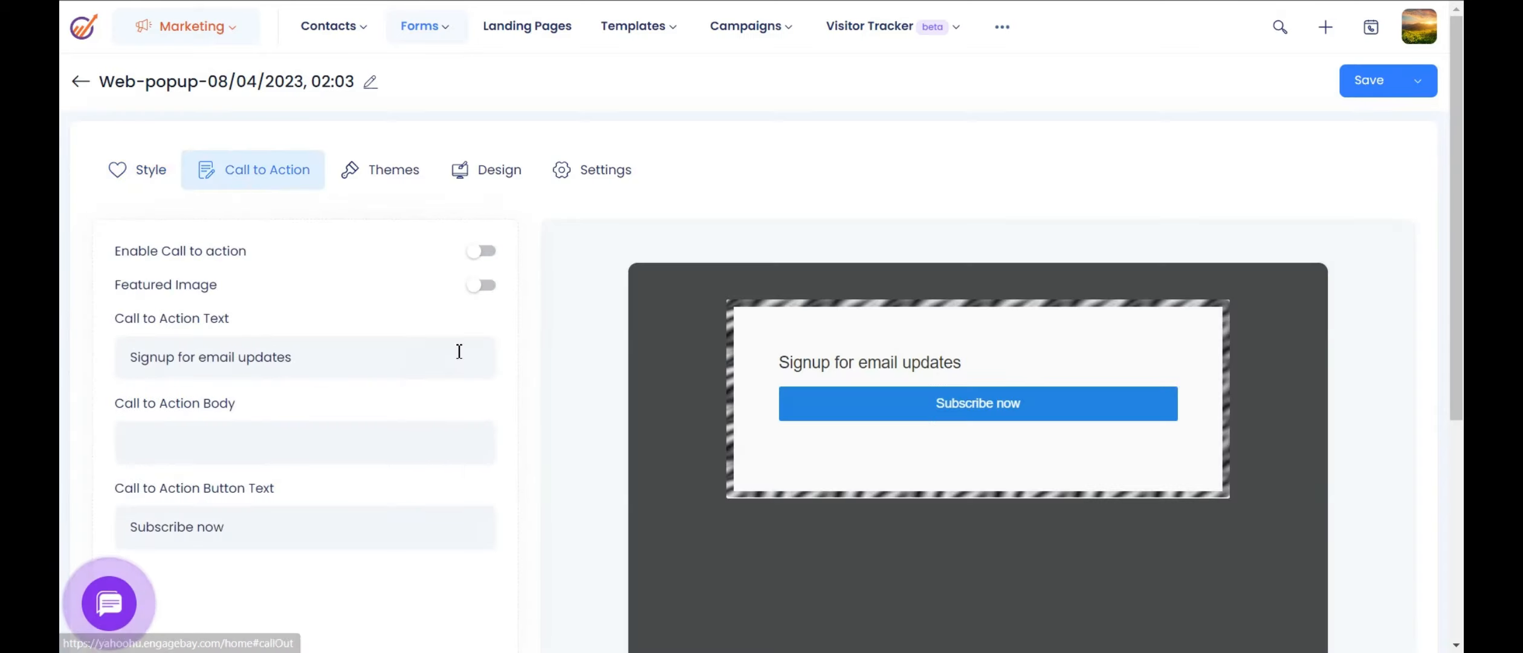
{"action": "left_click", "coordinate": [484, 252]}
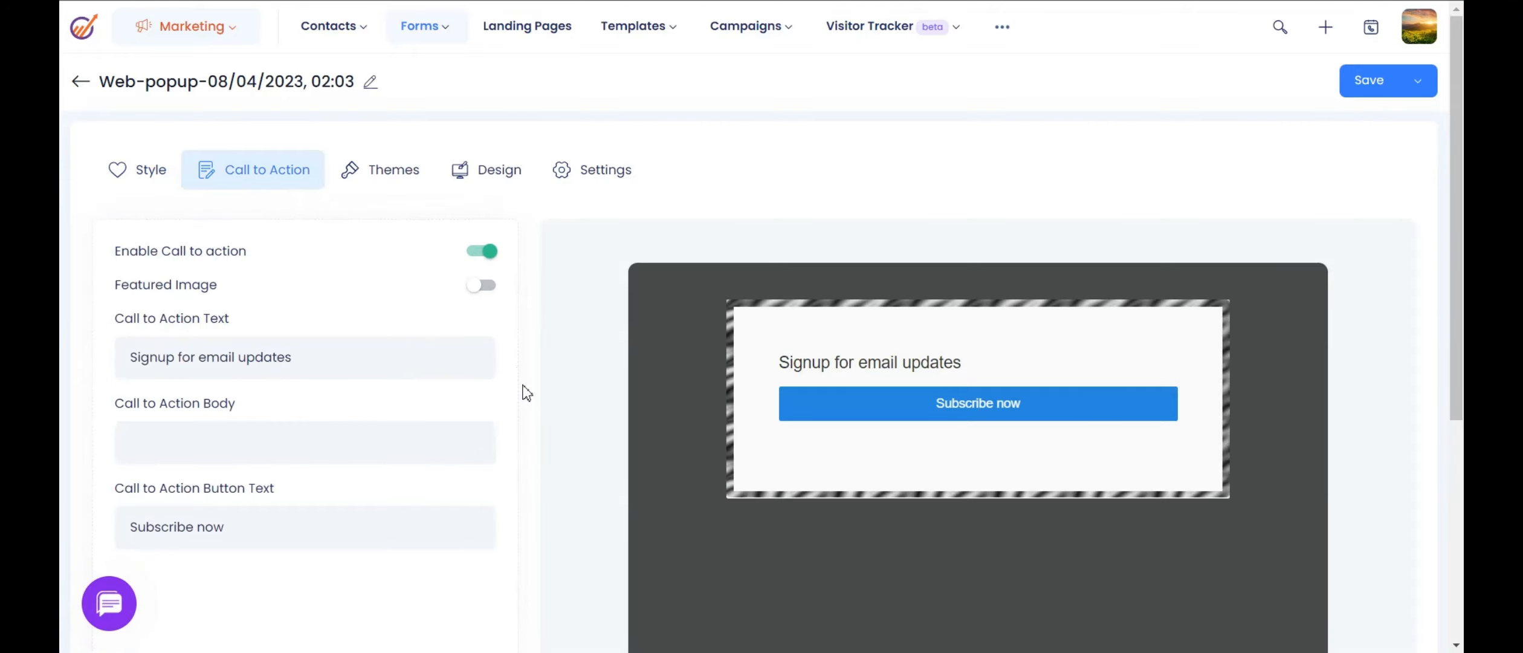
Step: Browse the popup themes and choose the white "Sign up today for FREE" theme with the green curl and full-width orange button
{"action": "left_click", "coordinate": [393, 177]}
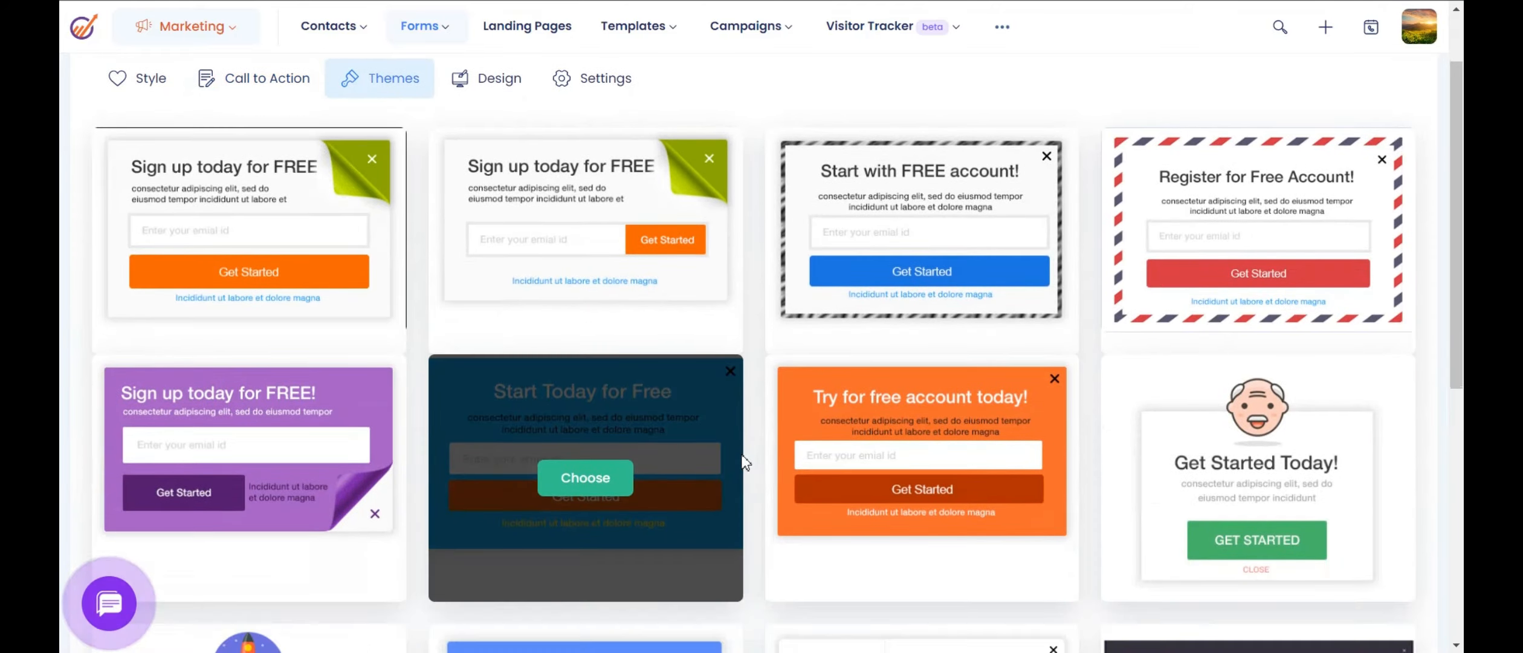
{"action": "scroll", "coordinate": [1013, 531], "scroll_direction": "down", "scroll_amount": 3}
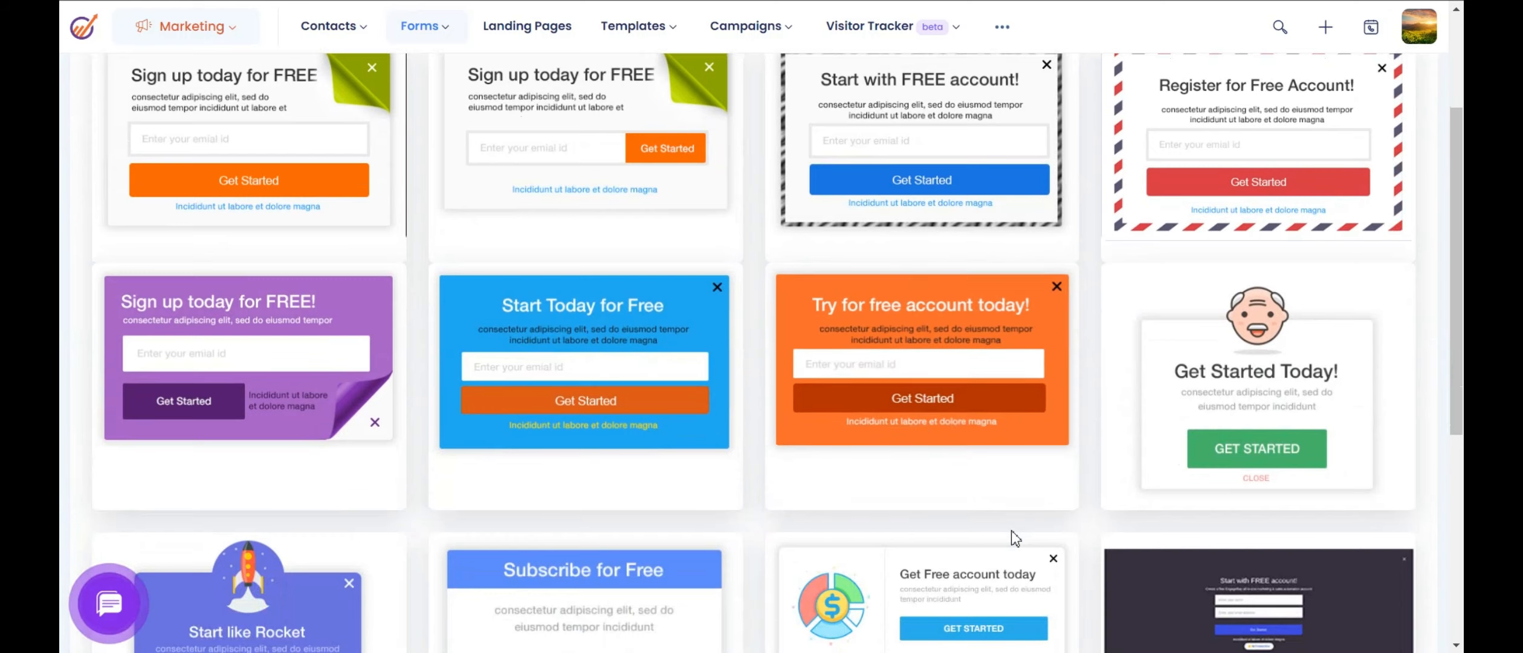
{"action": "scroll", "coordinate": [976, 510], "scroll_direction": "up", "scroll_amount": 2}
{"action": "scroll", "coordinate": [976, 510], "scroll_direction": "down", "scroll_amount": 6}
{"action": "scroll", "coordinate": [979, 516], "scroll_direction": "up", "scroll_amount": 8}
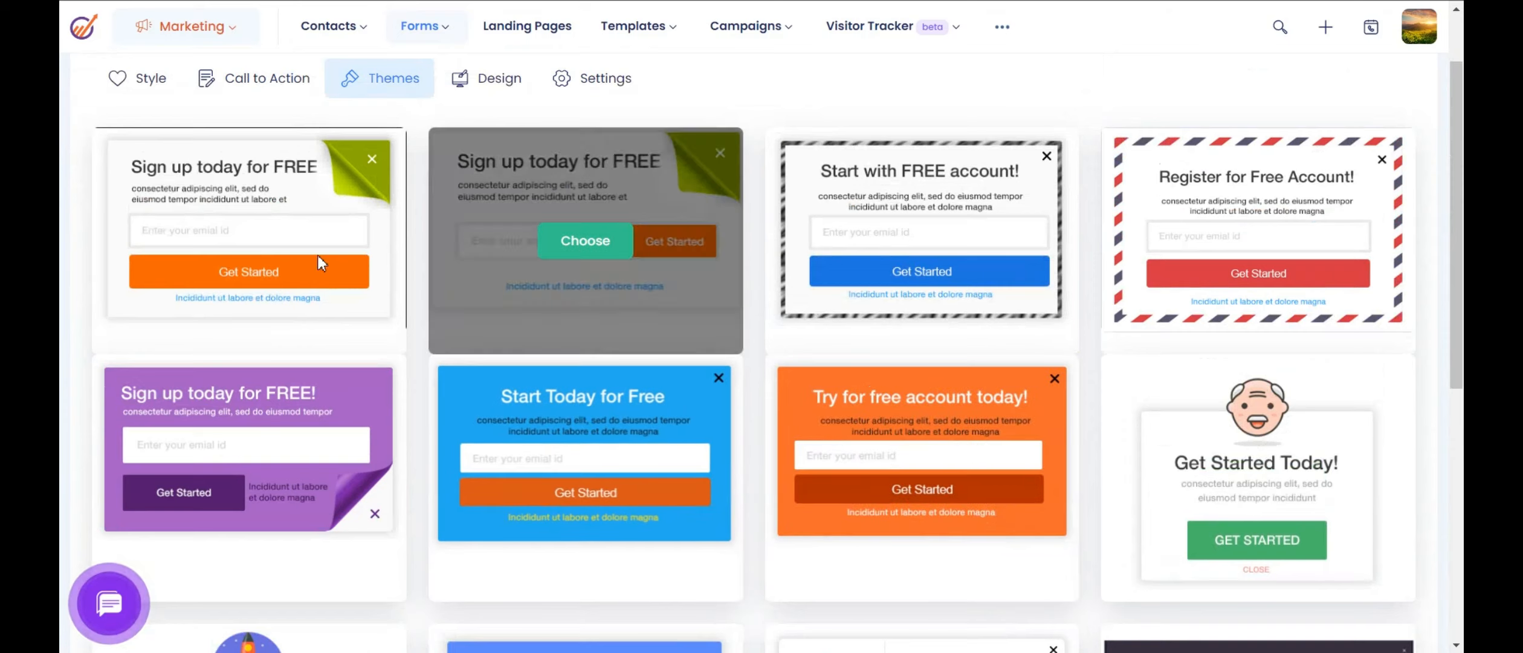
{"action": "left_click", "coordinate": [266, 242]}
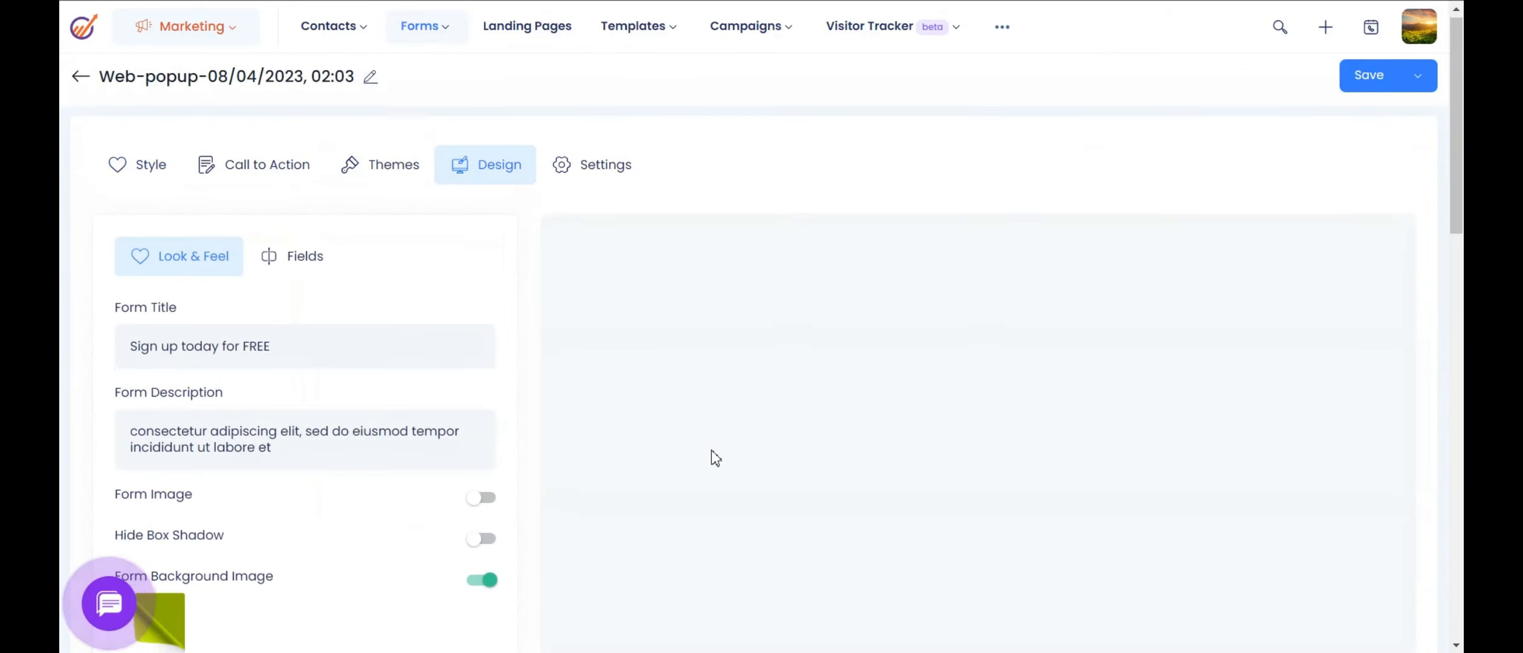
Step: Check the popup's form title and turn on the form image in its look and feel design
{"action": "scroll", "coordinate": [707, 450], "scroll_direction": "down", "scroll_amount": 1}
{"action": "left_click_drag", "start_coordinate": [1019, 242], "coordinate": [688, 238]}
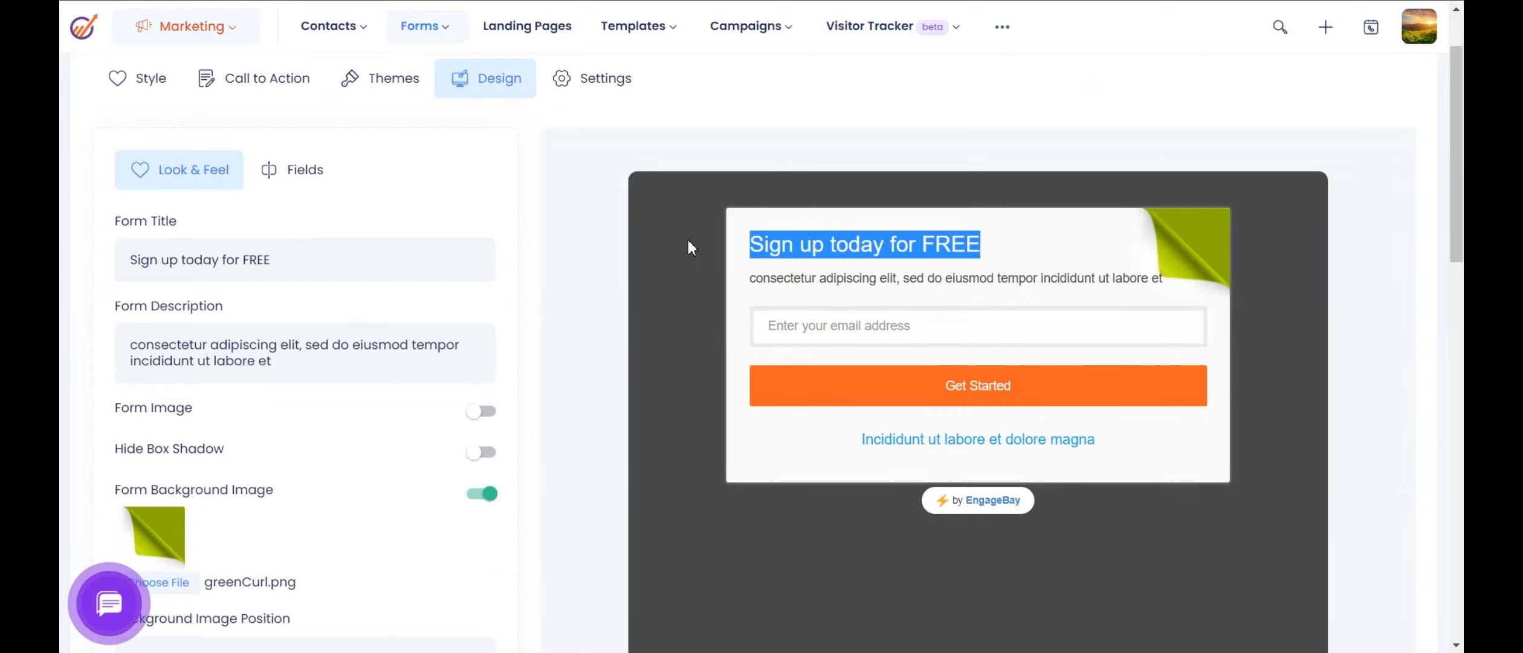
{"action": "left_click_drag", "start_coordinate": [314, 261], "coordinate": [124, 260]}
{"action": "left_click", "coordinate": [381, 428]}
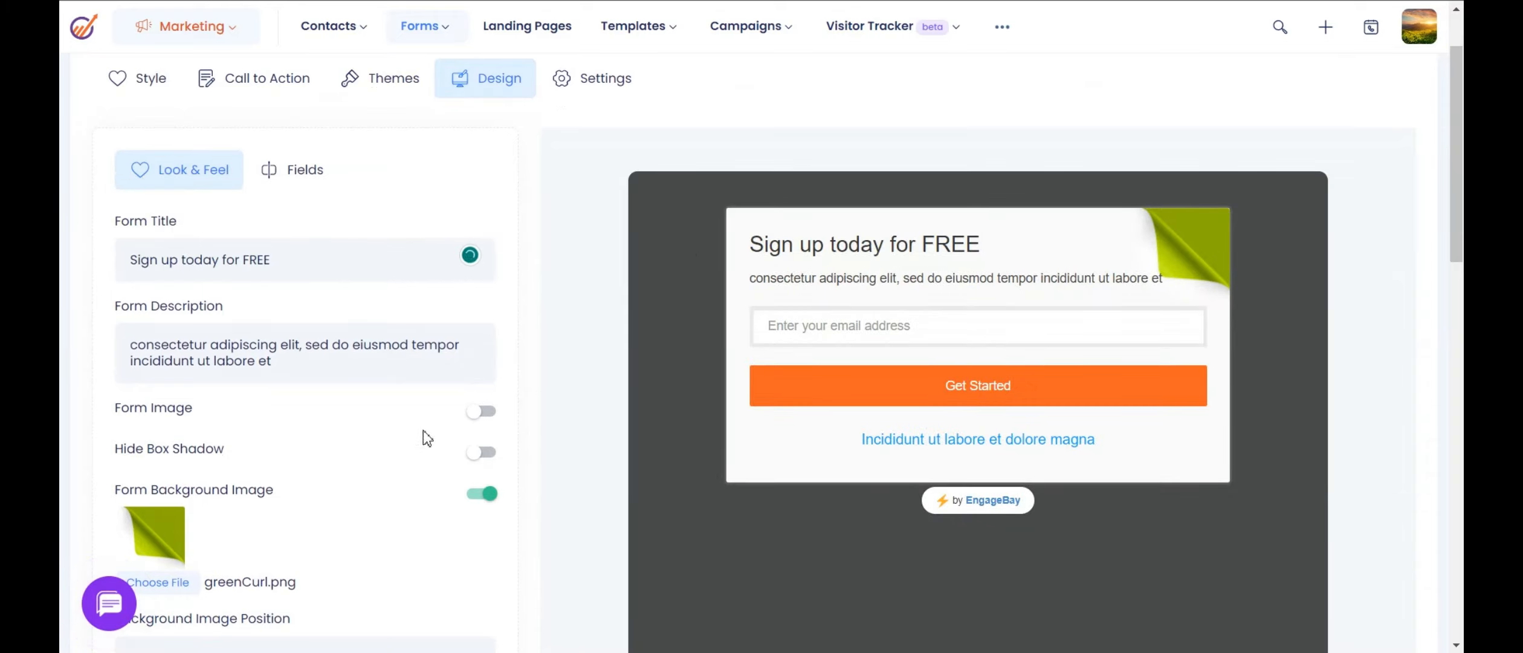
{"action": "left_click", "coordinate": [488, 413]}
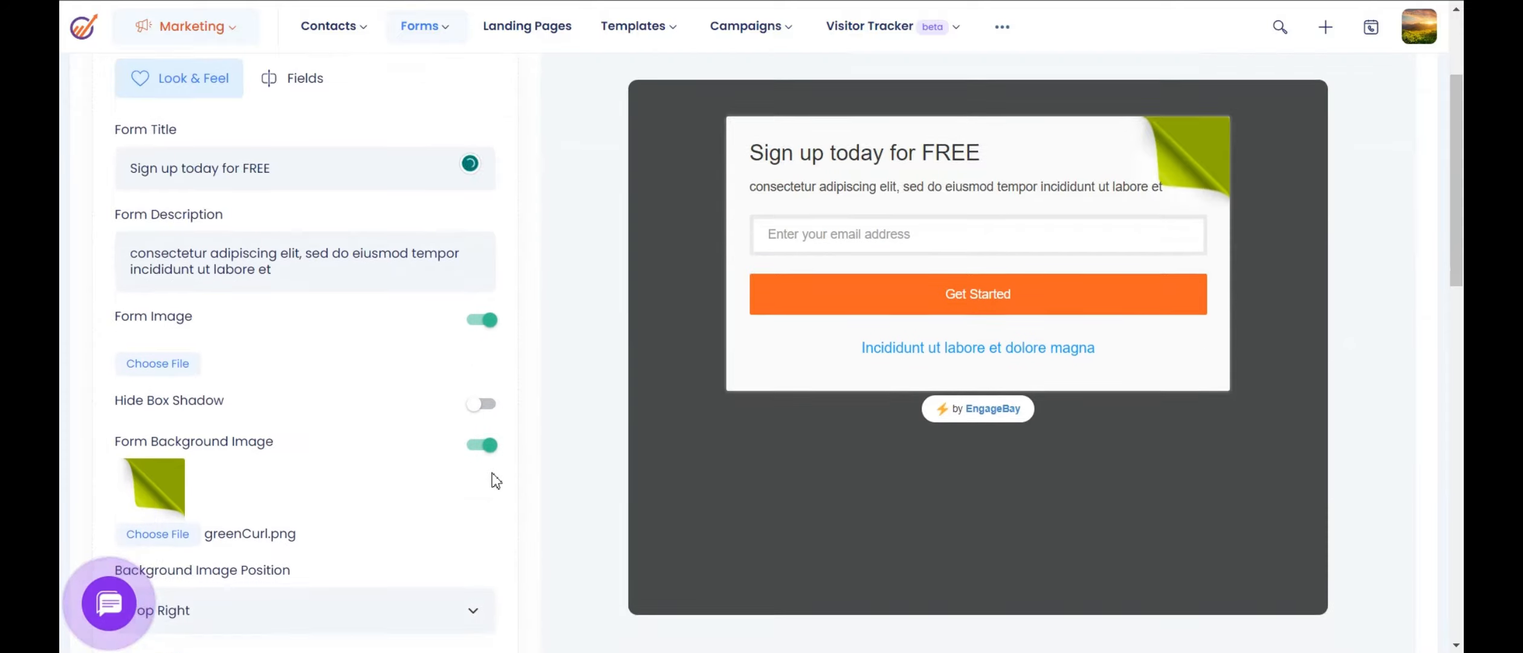
Step: Look through the popup's background image, font and color options and view its form fields
{"action": "scroll", "coordinate": [484, 469], "scroll_direction": "down", "scroll_amount": 3}
{"action": "scroll", "coordinate": [518, 445], "scroll_direction": "down", "scroll_amount": 2}
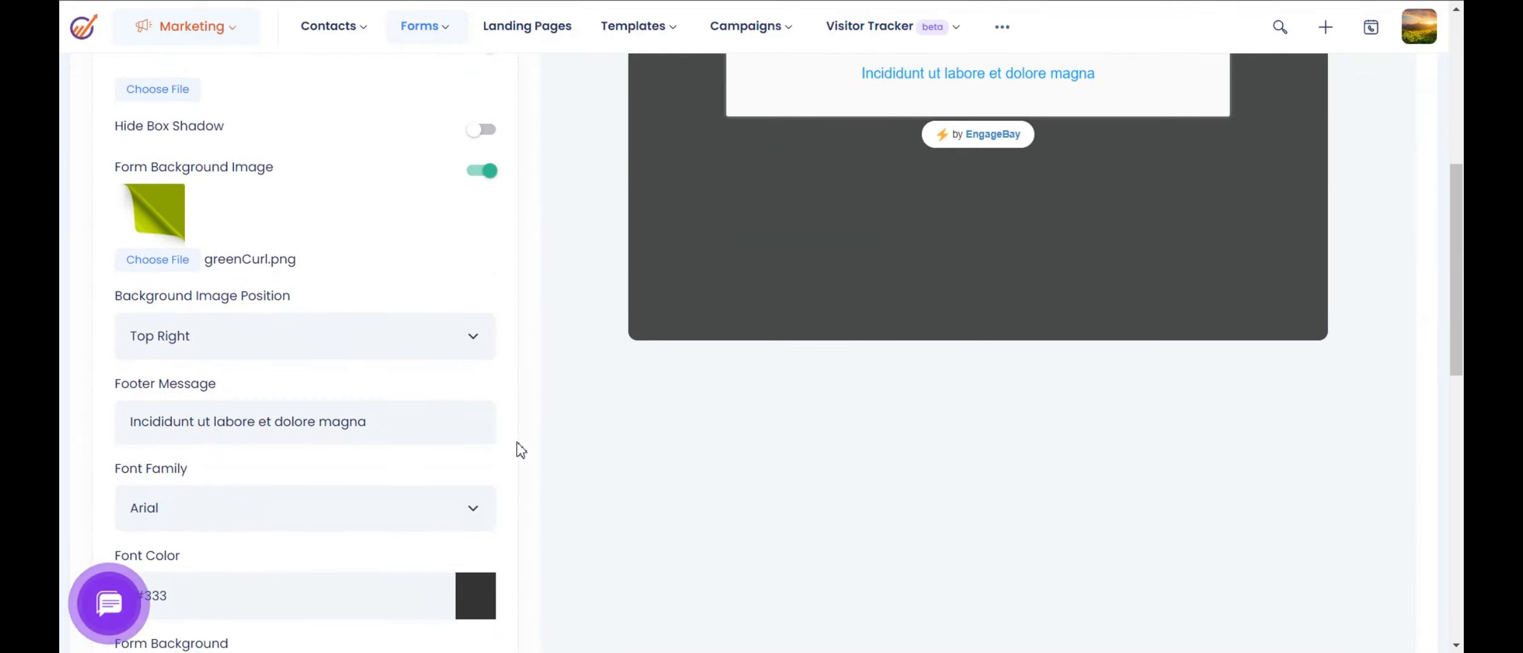
{"action": "scroll", "coordinate": [573, 447], "scroll_direction": "down", "scroll_amount": 1}
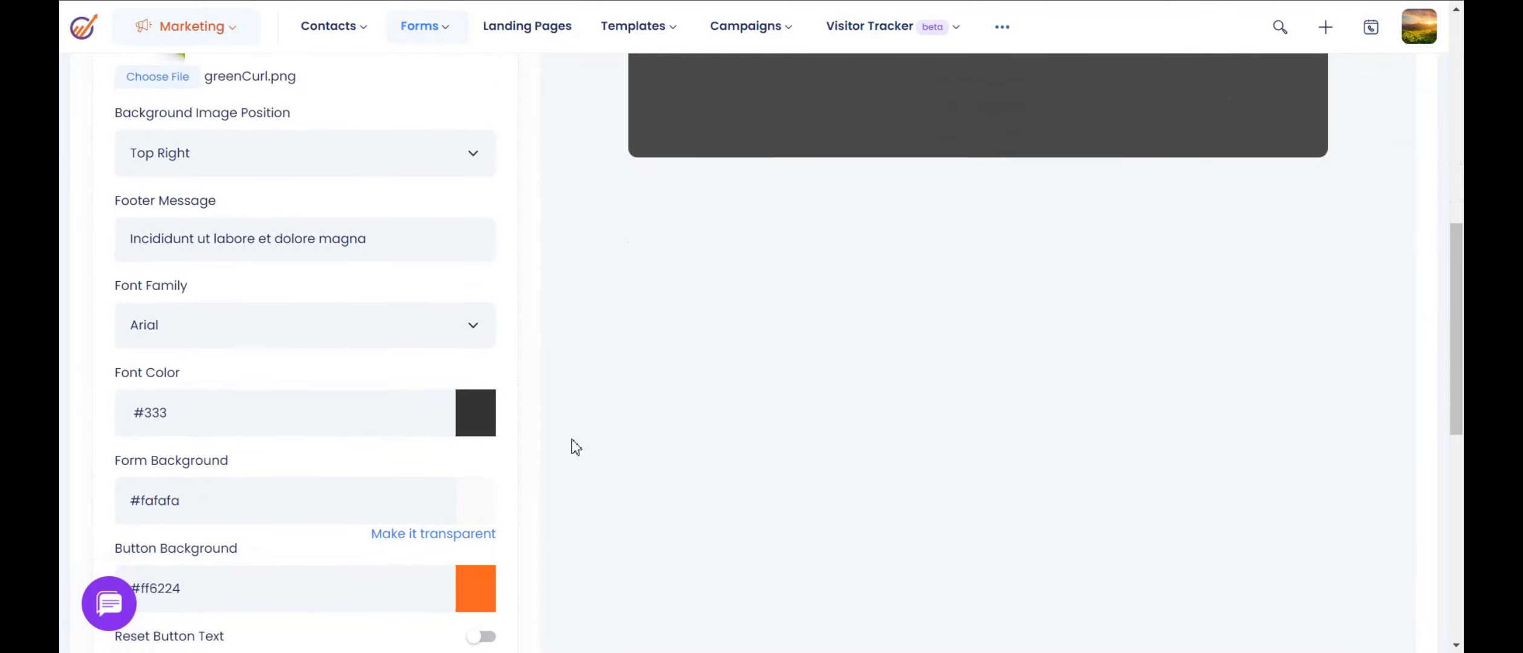
{"action": "scroll", "coordinate": [573, 445], "scroll_direction": "down", "scroll_amount": 1}
{"action": "scroll", "coordinate": [571, 442], "scroll_direction": "up", "scroll_amount": 7}
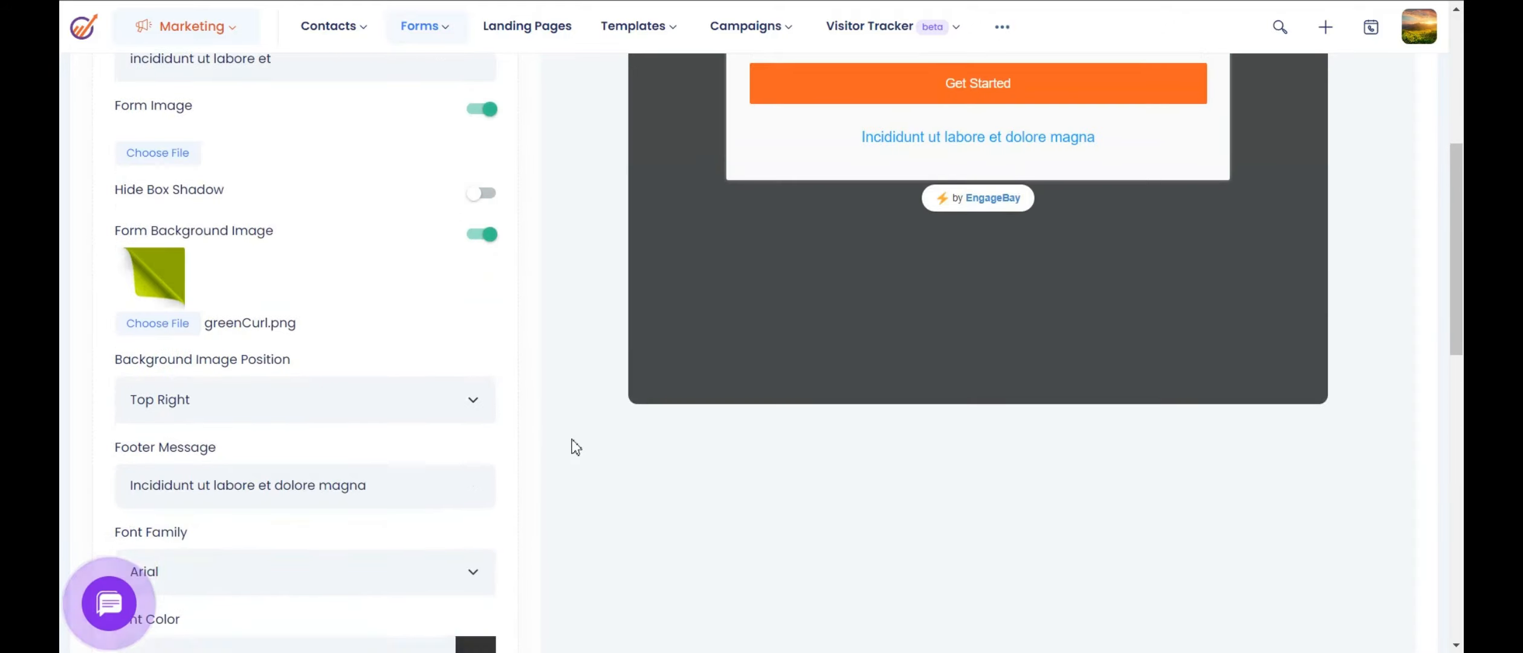
{"action": "left_click", "coordinate": [315, 179]}
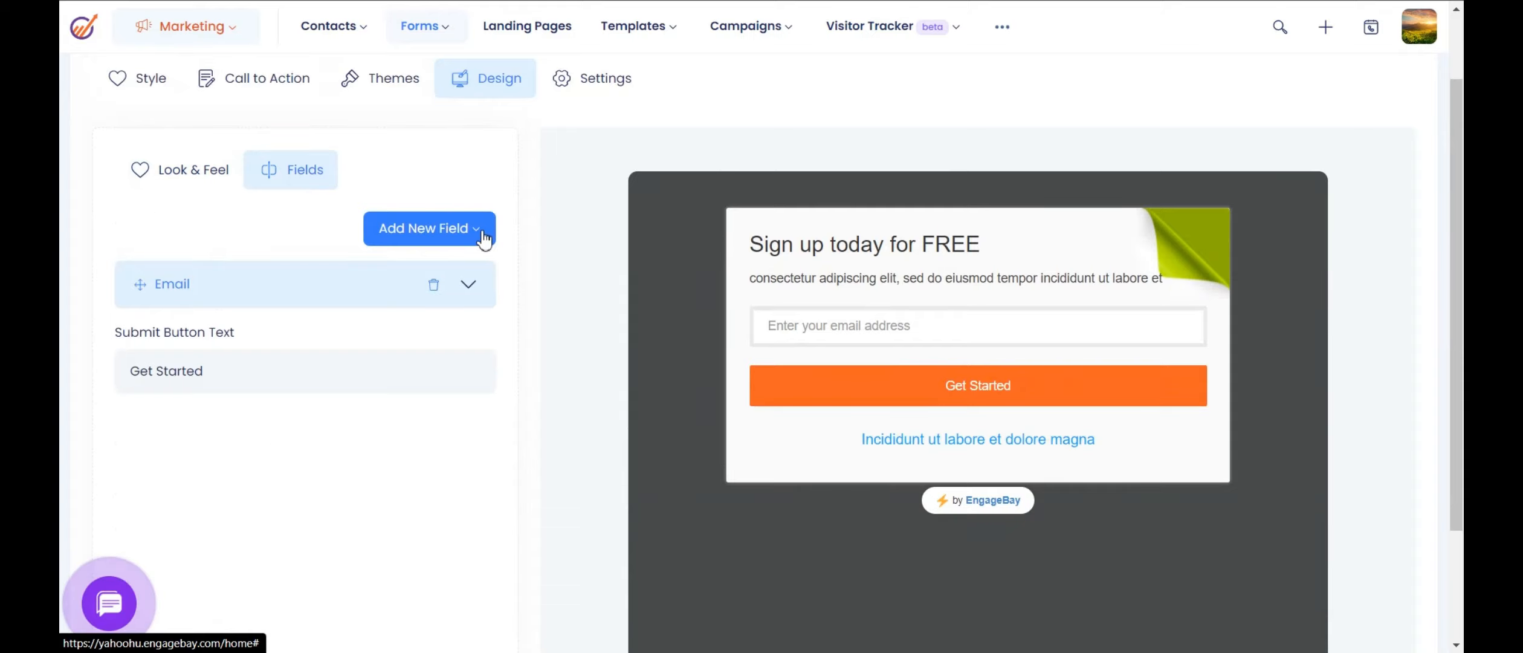
{"action": "left_click", "coordinate": [598, 90]}
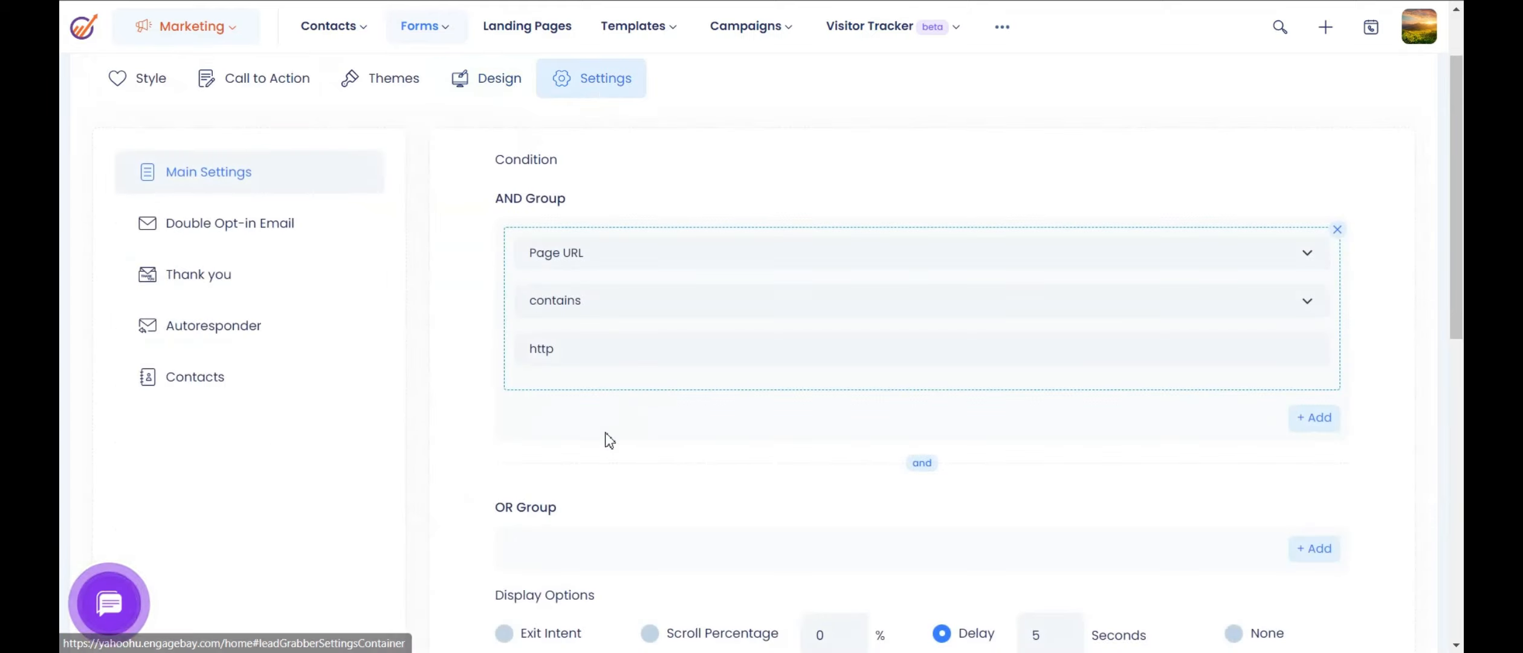
{"action": "double_click", "coordinate": [605, 356]}
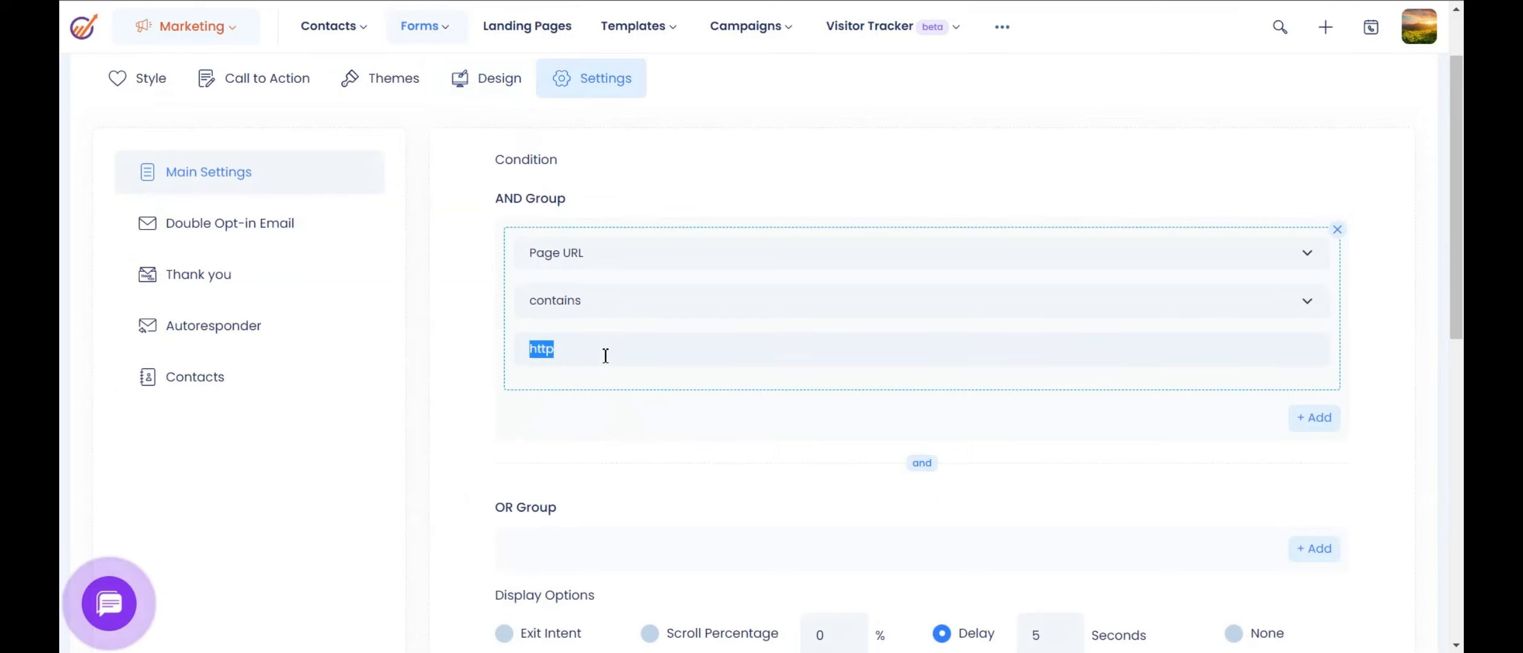
{"action": "left_click", "coordinate": [606, 355]}
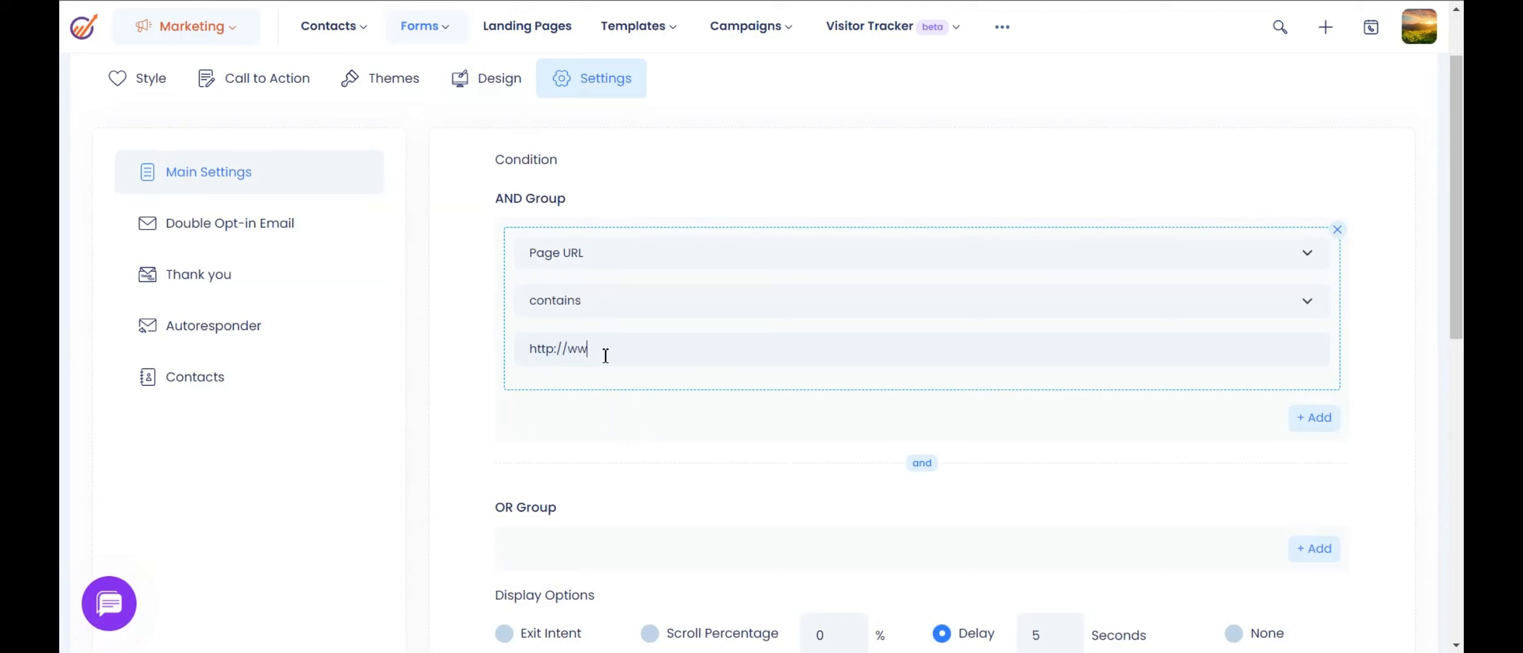
{"action": "type", "text": "://www.engaebay.com"}
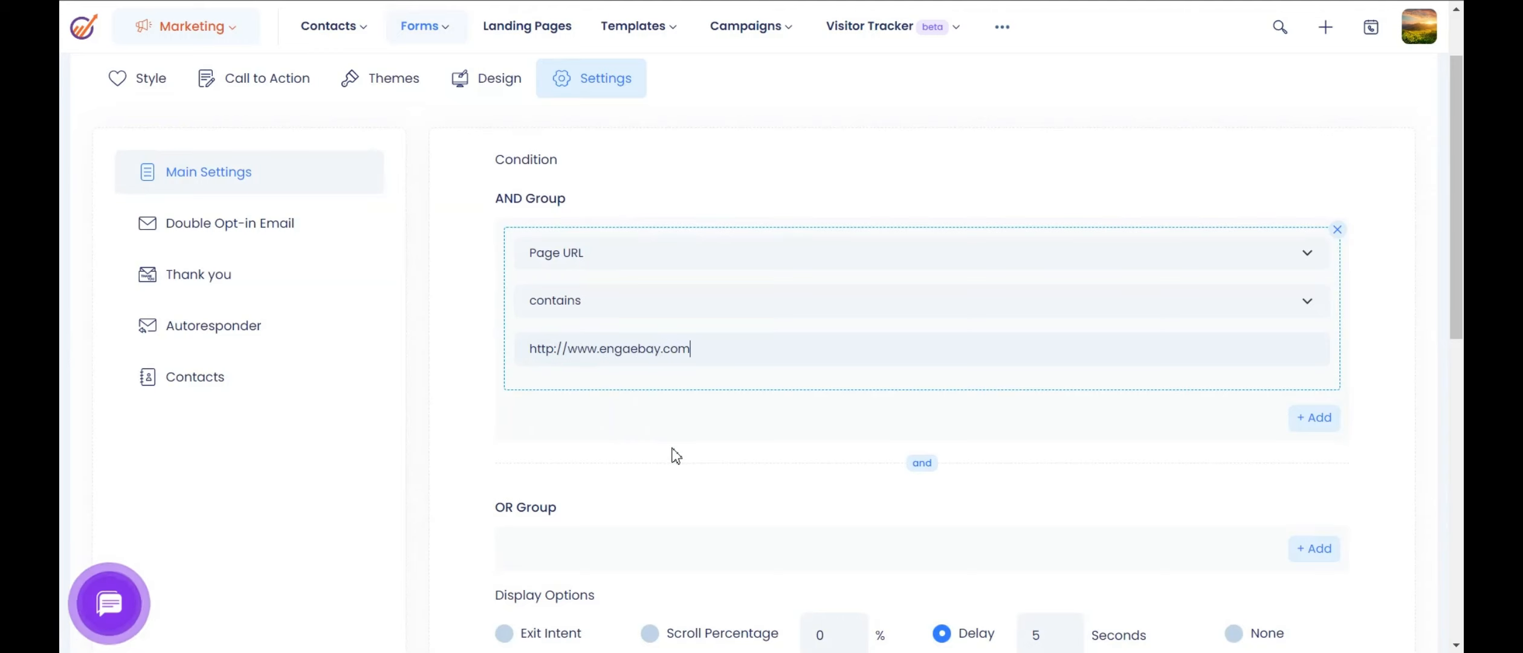
{"action": "left_click", "coordinate": [626, 311]}
{"action": "left_click", "coordinate": [626, 310]}
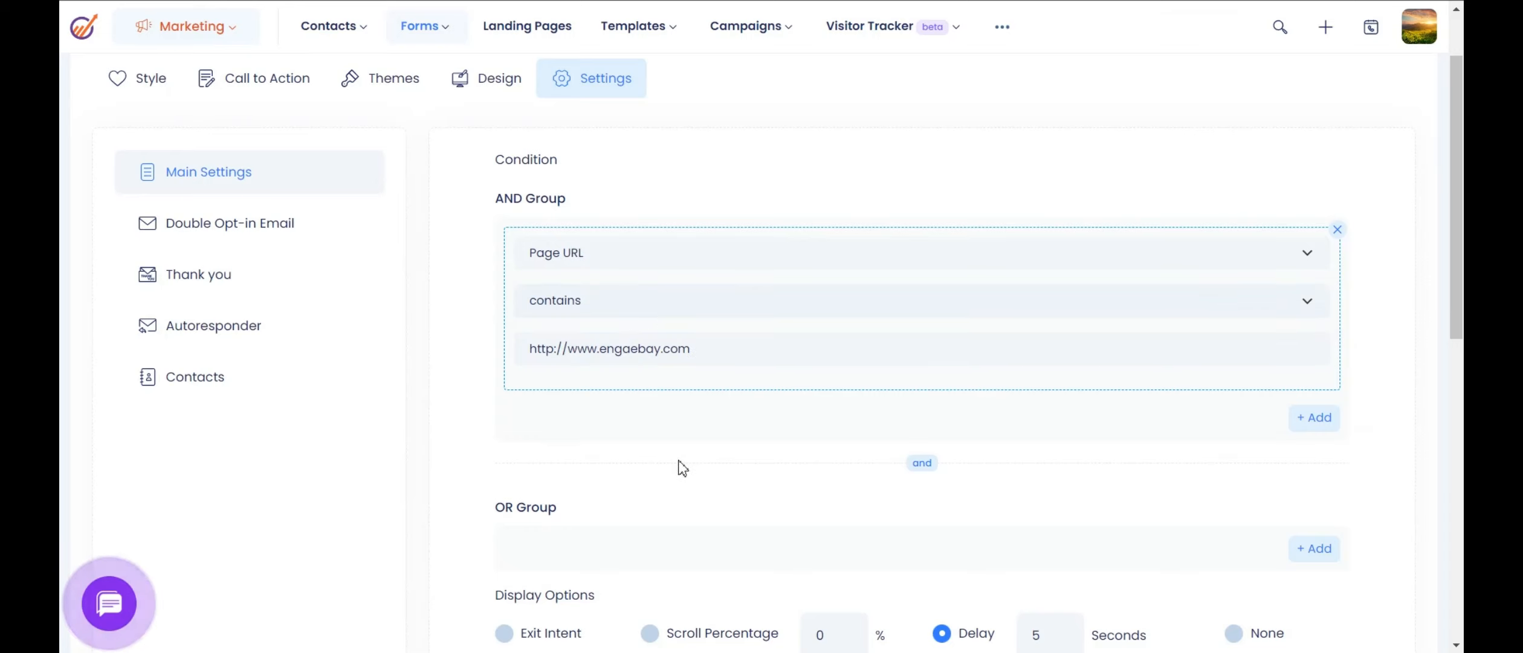
Step: Examine the popup's main settings, including the display options, delay, visibility and Recaptcha
{"action": "scroll", "coordinate": [679, 467], "scroll_direction": "down", "scroll_amount": 2}
{"action": "scroll", "coordinate": [705, 423], "scroll_direction": "up", "scroll_amount": 2}
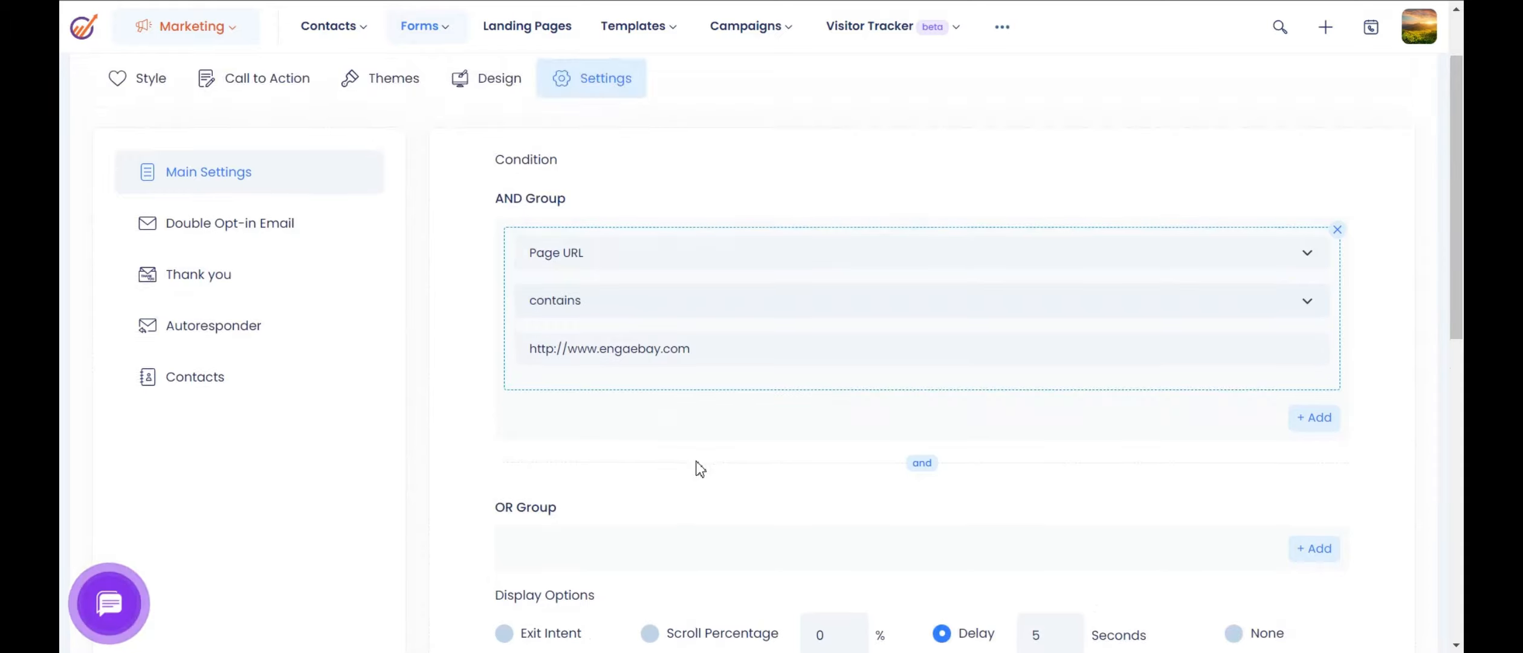
{"action": "scroll", "coordinate": [699, 469], "scroll_direction": "down", "scroll_amount": 5}
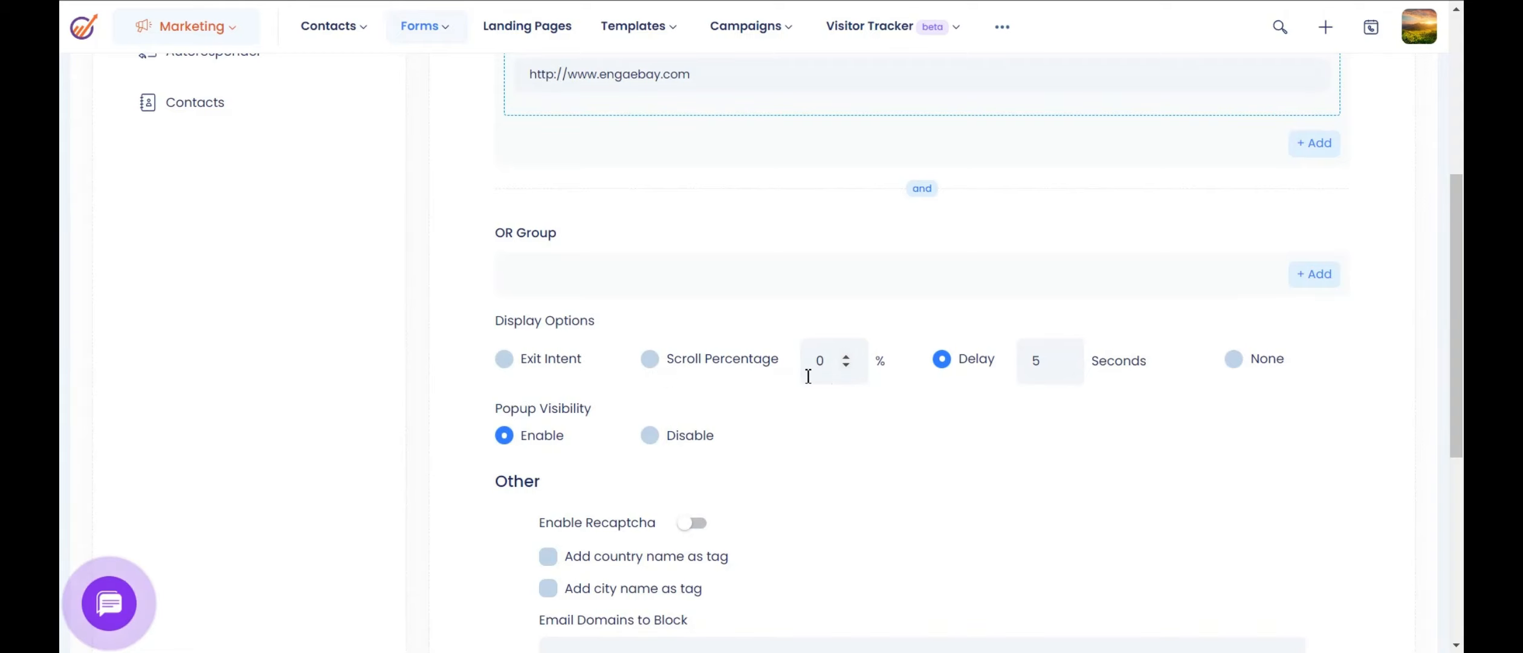
{"action": "left_click", "coordinate": [1044, 371]}
{"action": "scroll", "coordinate": [890, 446], "scroll_direction": "up", "scroll_amount": 6}
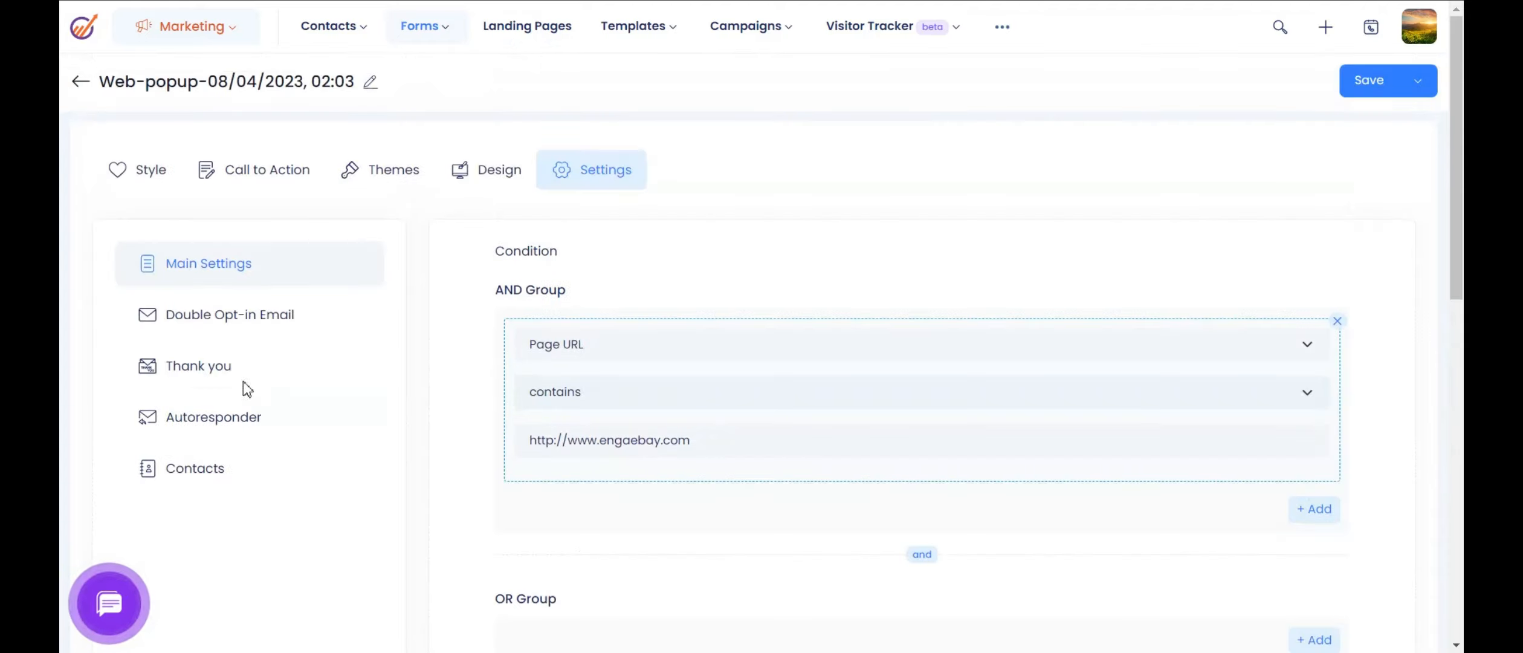
Step: Review the popup's Double Opt-in Email, Thank you and Autoresponder settings
{"action": "left_click", "coordinate": [235, 330]}
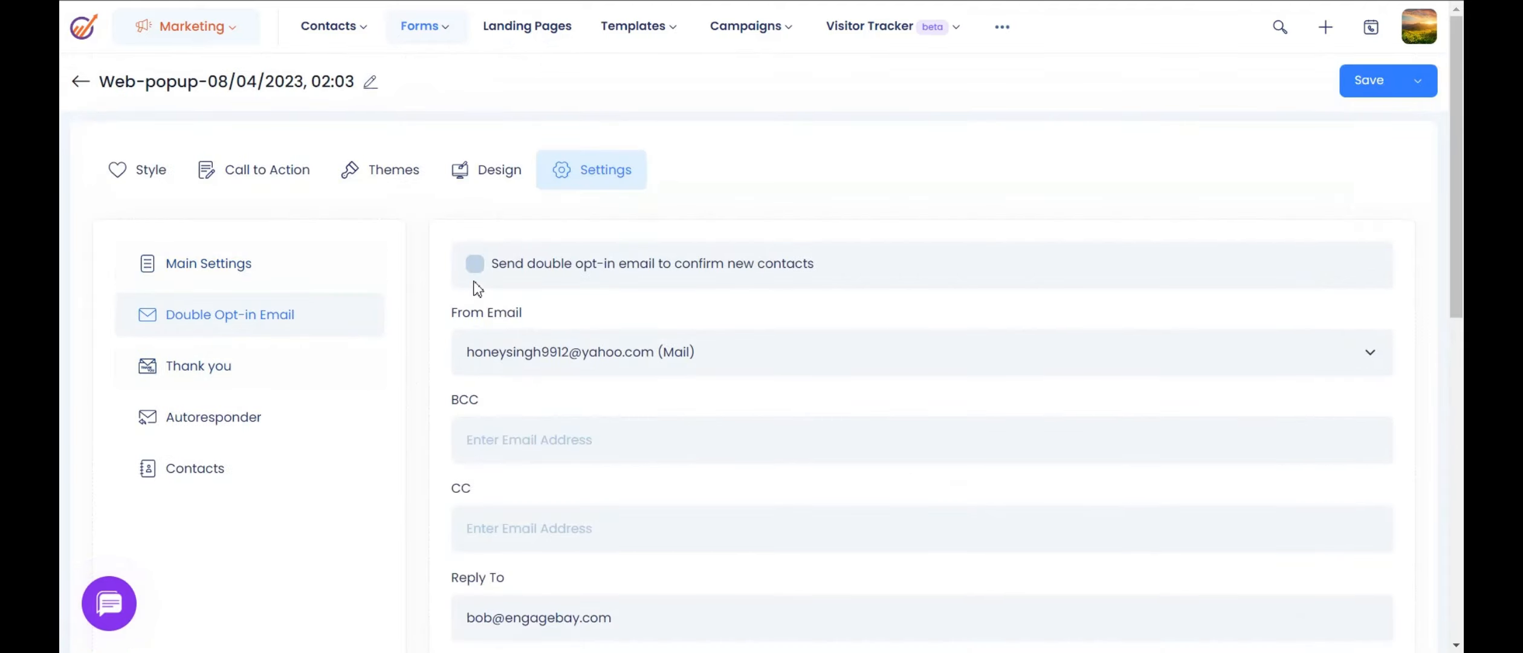
{"action": "left_click", "coordinate": [253, 357]}
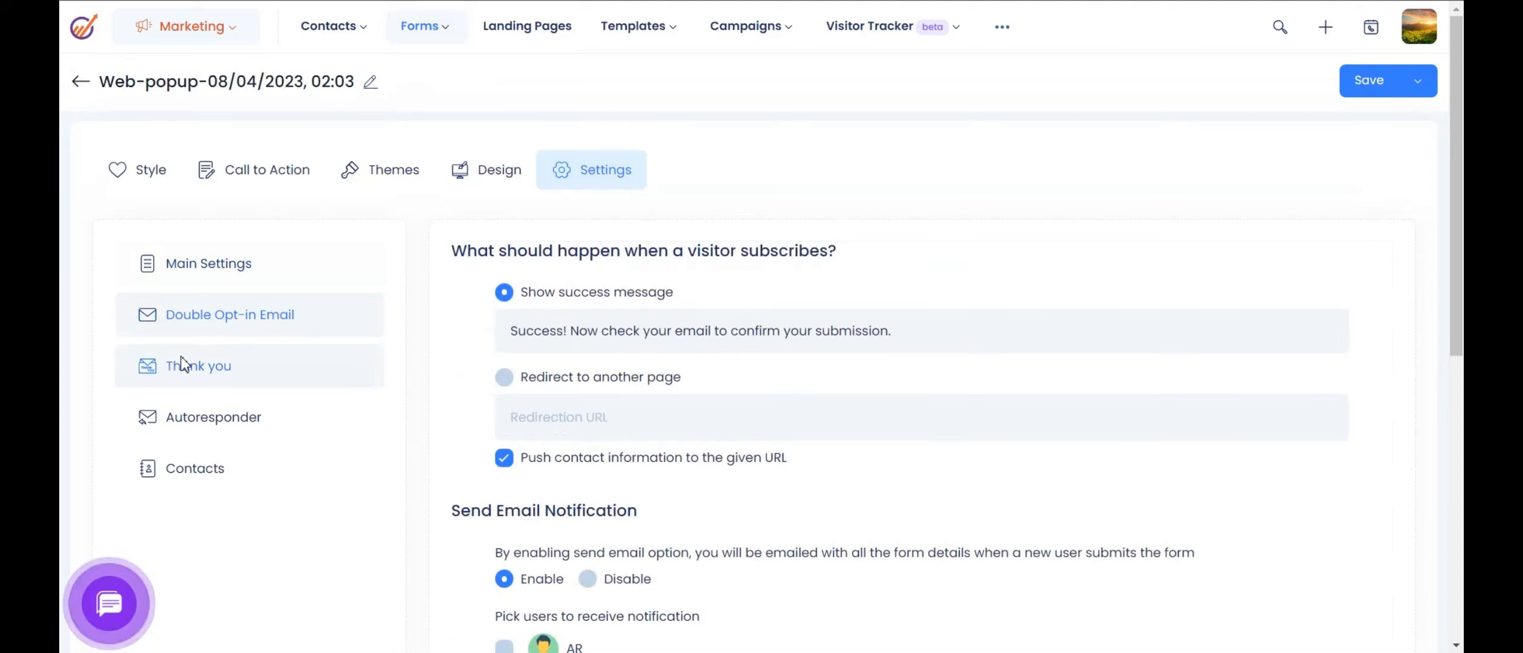
{"action": "left_click", "coordinate": [200, 418]}
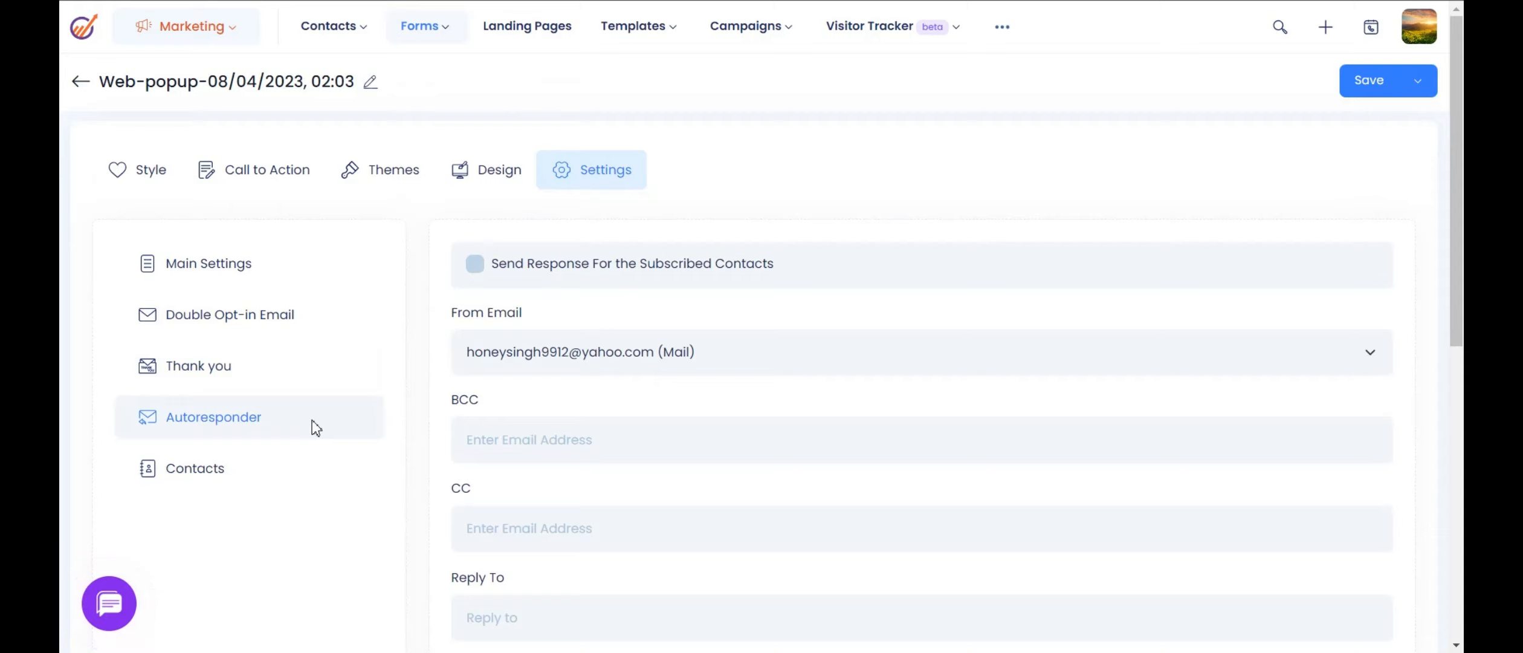
Step: Open the settings of the existing form Web-popup-23/02/2023, 17:26 and view its subscribed contacts
{"action": "mouse_move", "coordinate": [331, 26]}
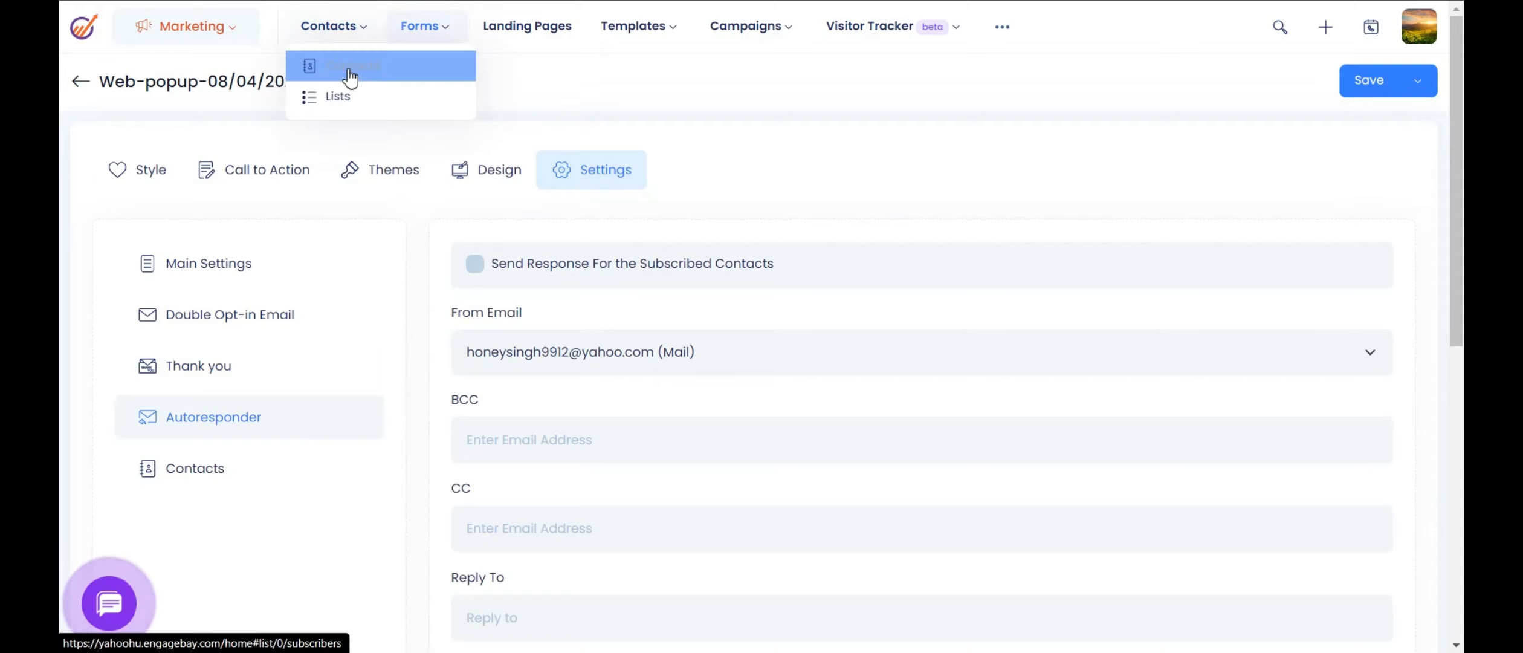
{"action": "left_click", "coordinate": [350, 73]}
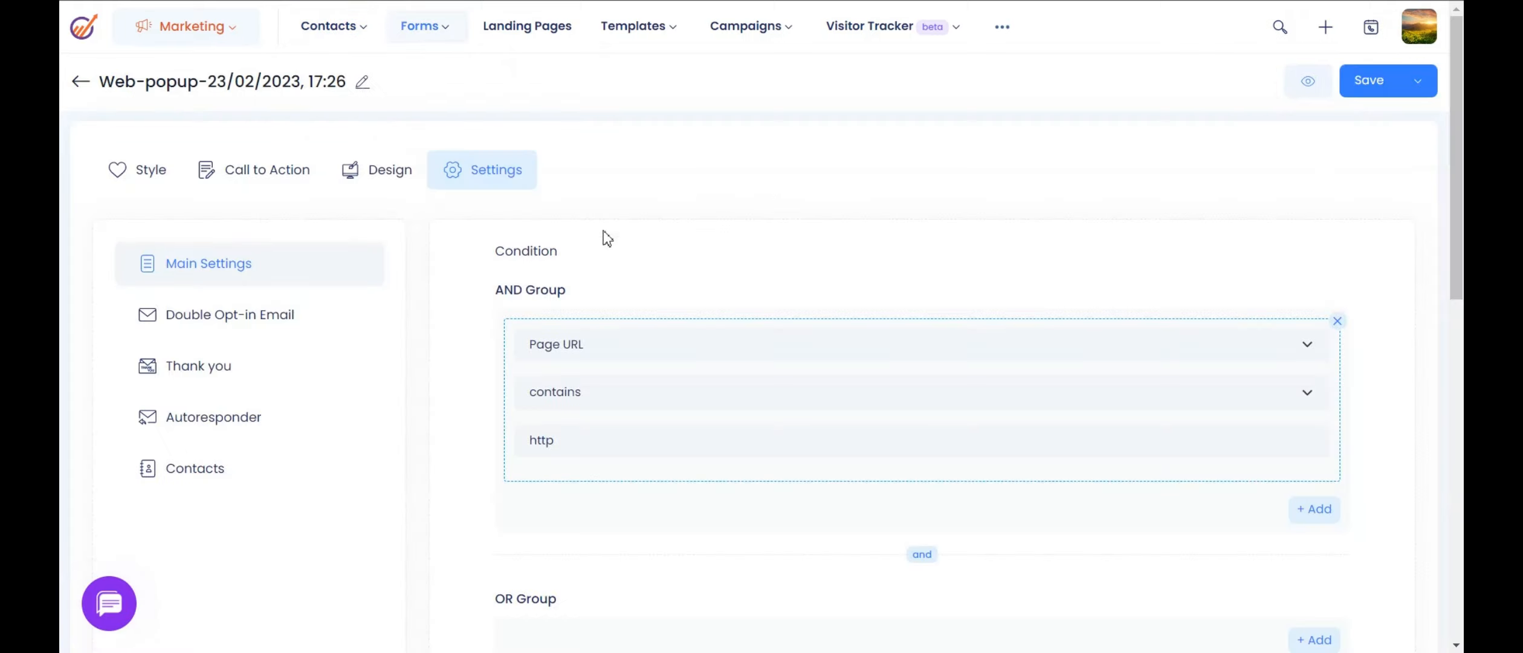
{"action": "left_click", "coordinate": [260, 475]}
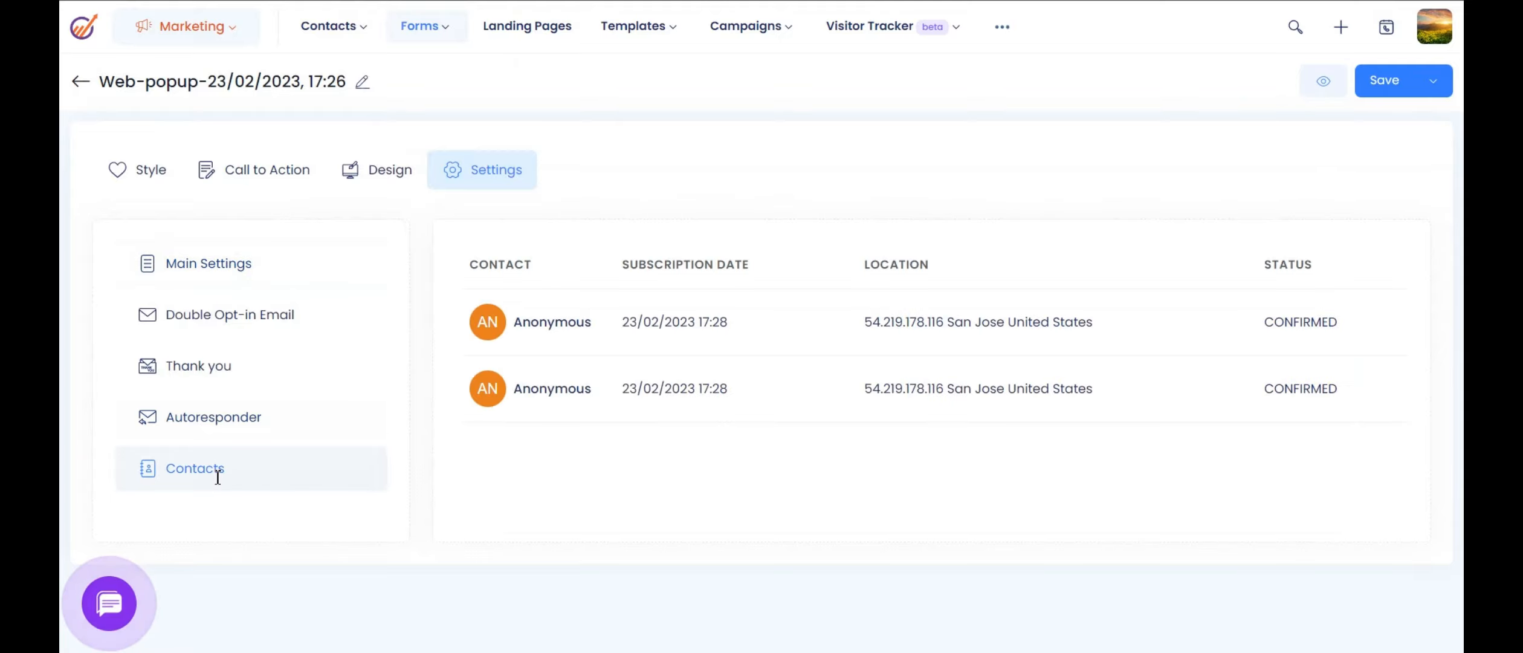
Step: Open the contacts list and review its filter condition, Popup Form is Web-popup-23/02/2023, 17:26
{"action": "mouse_move", "coordinate": [343, 34]}
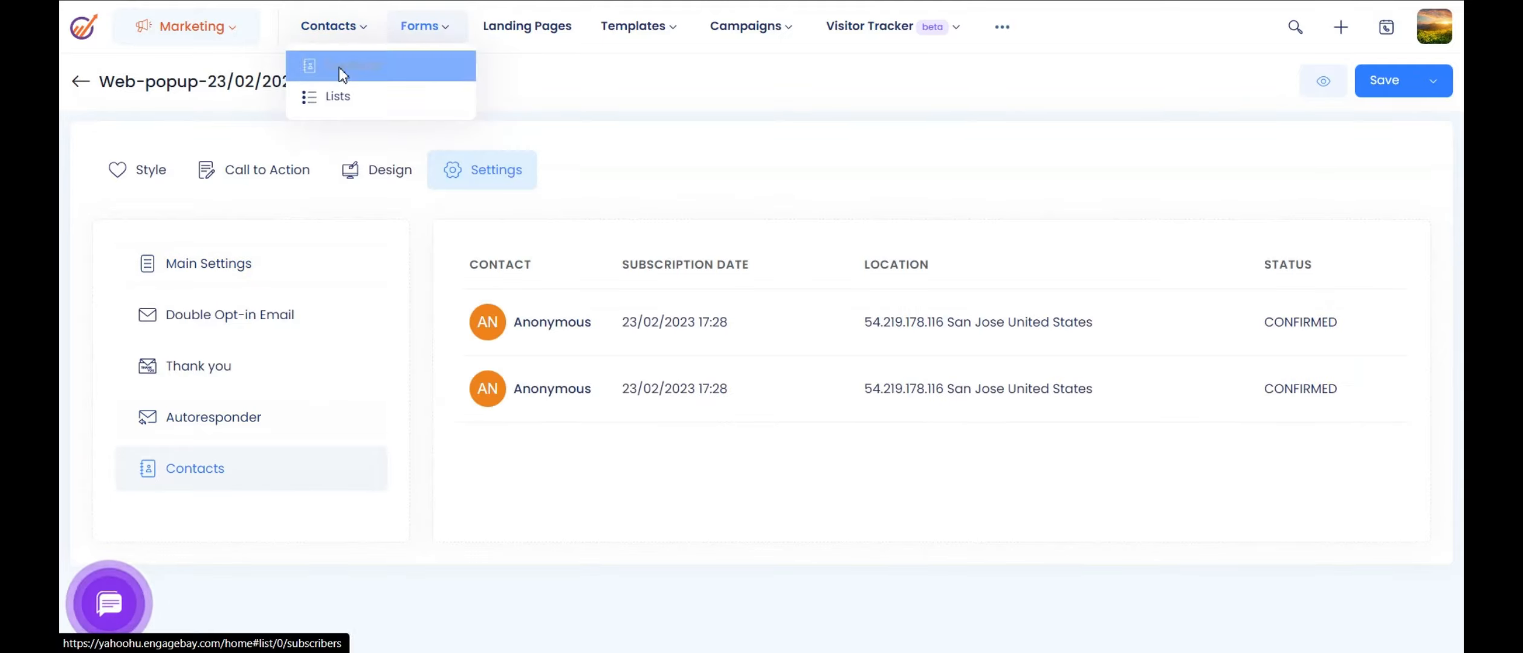
{"action": "left_click", "coordinate": [340, 70]}
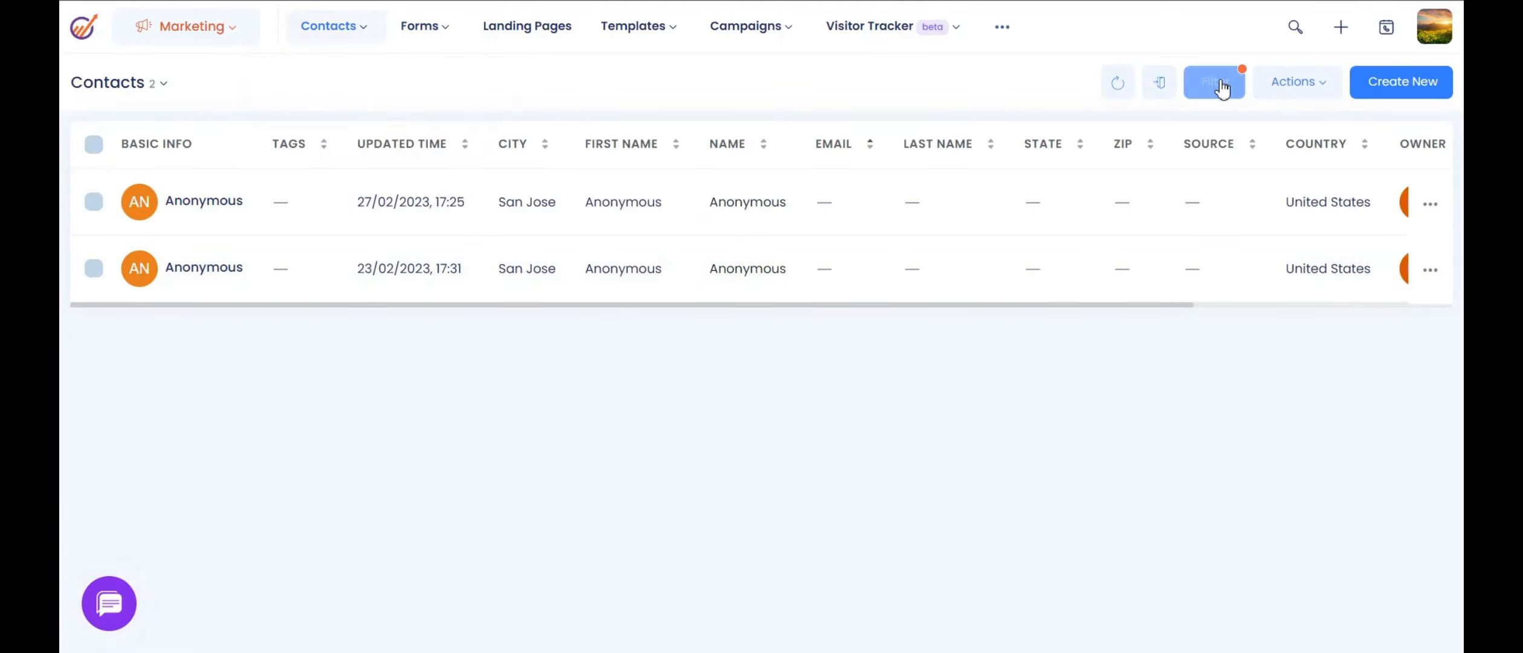
{"action": "left_click", "coordinate": [1215, 83]}
{"action": "left_click", "coordinate": [1146, 245]}
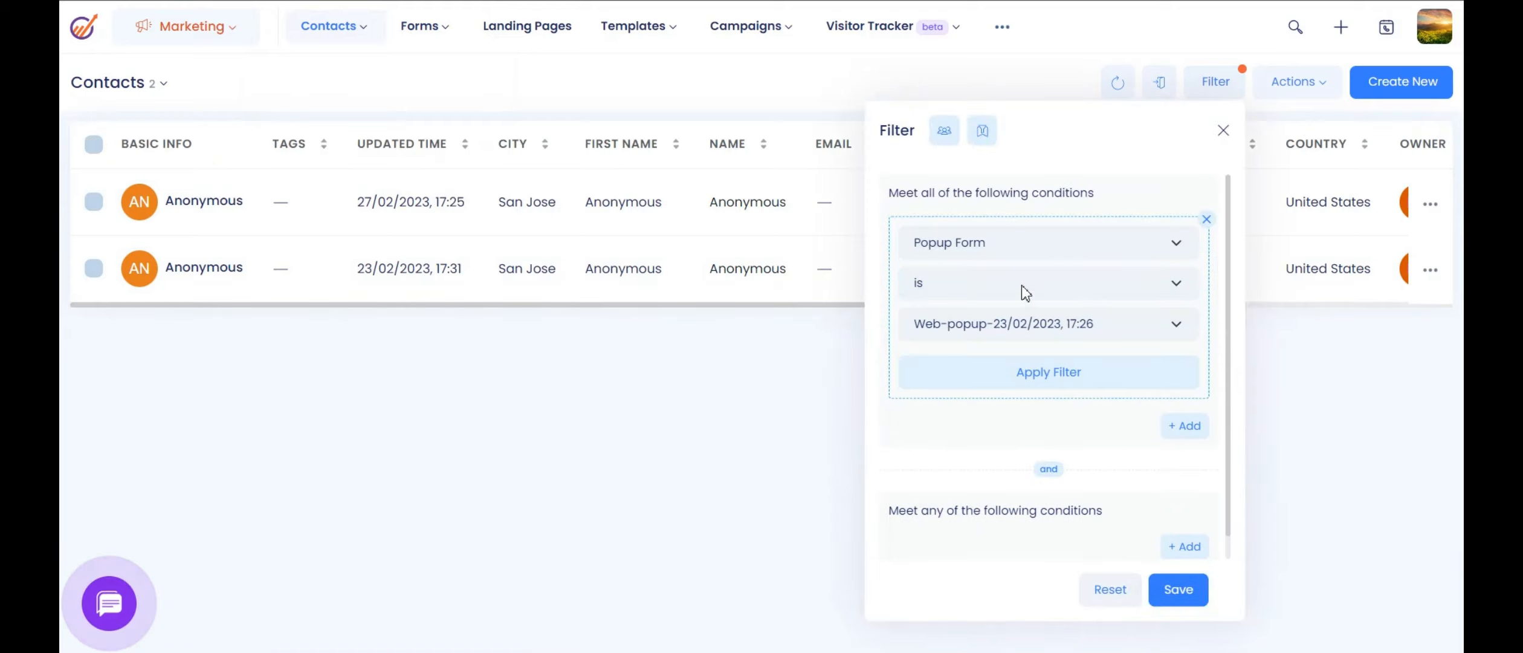
{"action": "left_click", "coordinate": [1021, 244]}
{"action": "left_click", "coordinate": [964, 627]}
{"action": "left_click", "coordinate": [684, 502]}
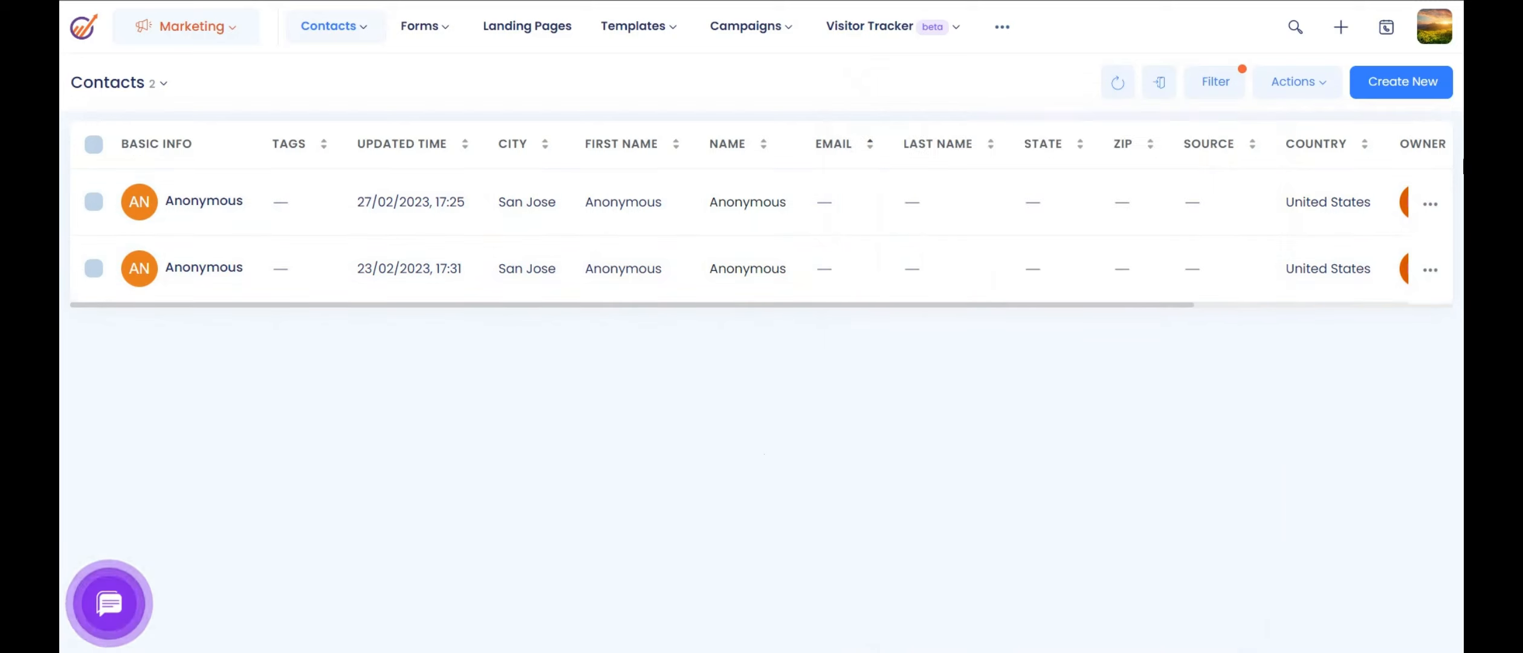
Step: Open the API & Tracking Code page in the account settings
{"action": "left_click", "coordinate": [1436, 42]}
{"action": "left_click", "coordinate": [1323, 182]}
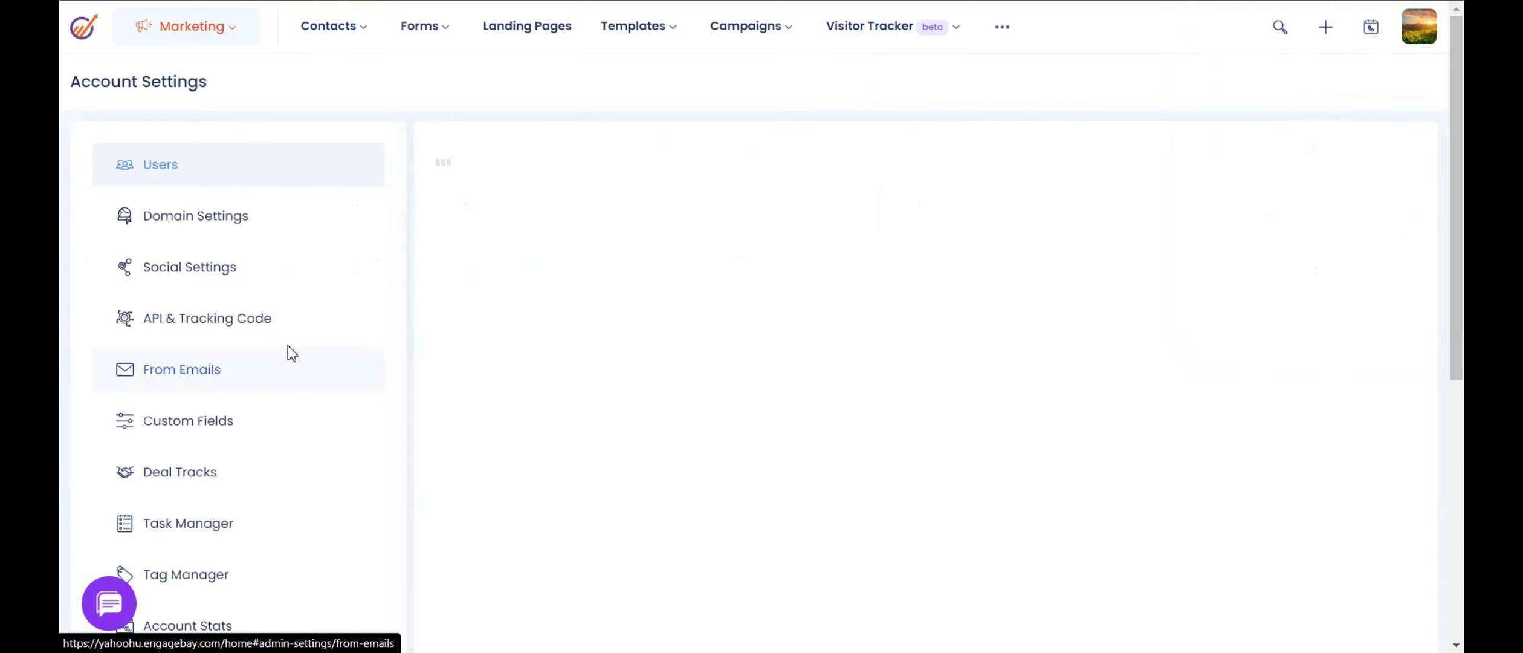
{"action": "left_click", "coordinate": [266, 328]}
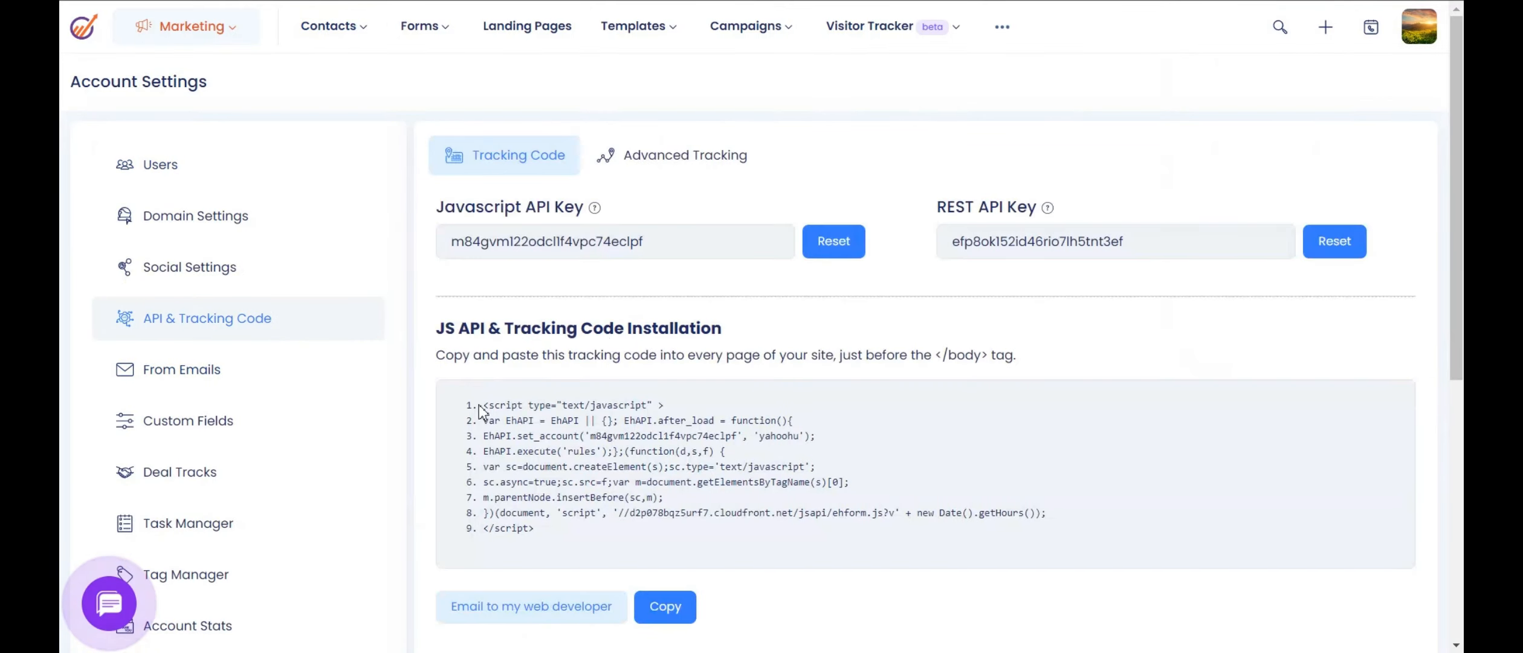
Step: Highlight the whole JS API tracking code script on the API & Tracking Code page
{"action": "left_click_drag", "start_coordinate": [480, 403], "coordinate": [682, 543]}
{"action": "left_click", "coordinate": [683, 542]}
Step: Start creating a new landing page and browse the available theme templates
{"action": "left_click", "coordinate": [528, 27]}
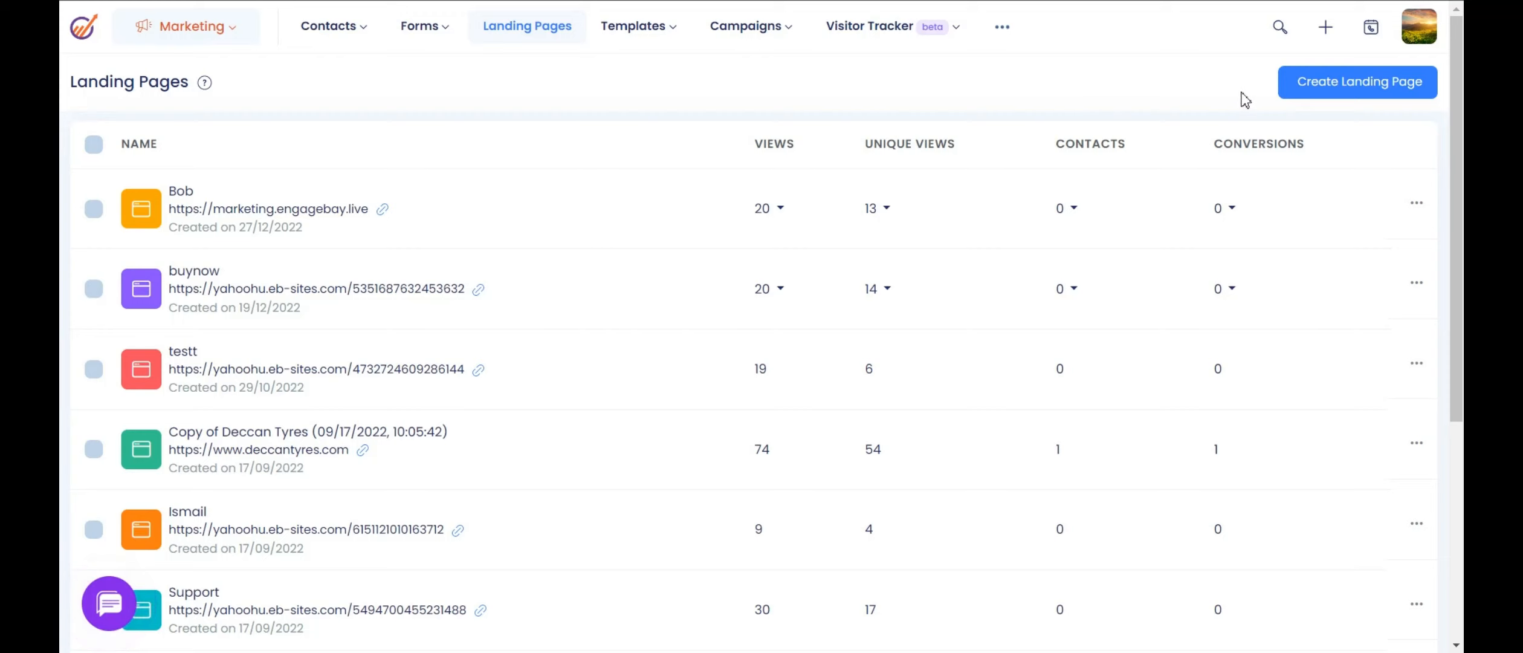
{"action": "left_click", "coordinate": [1369, 83]}
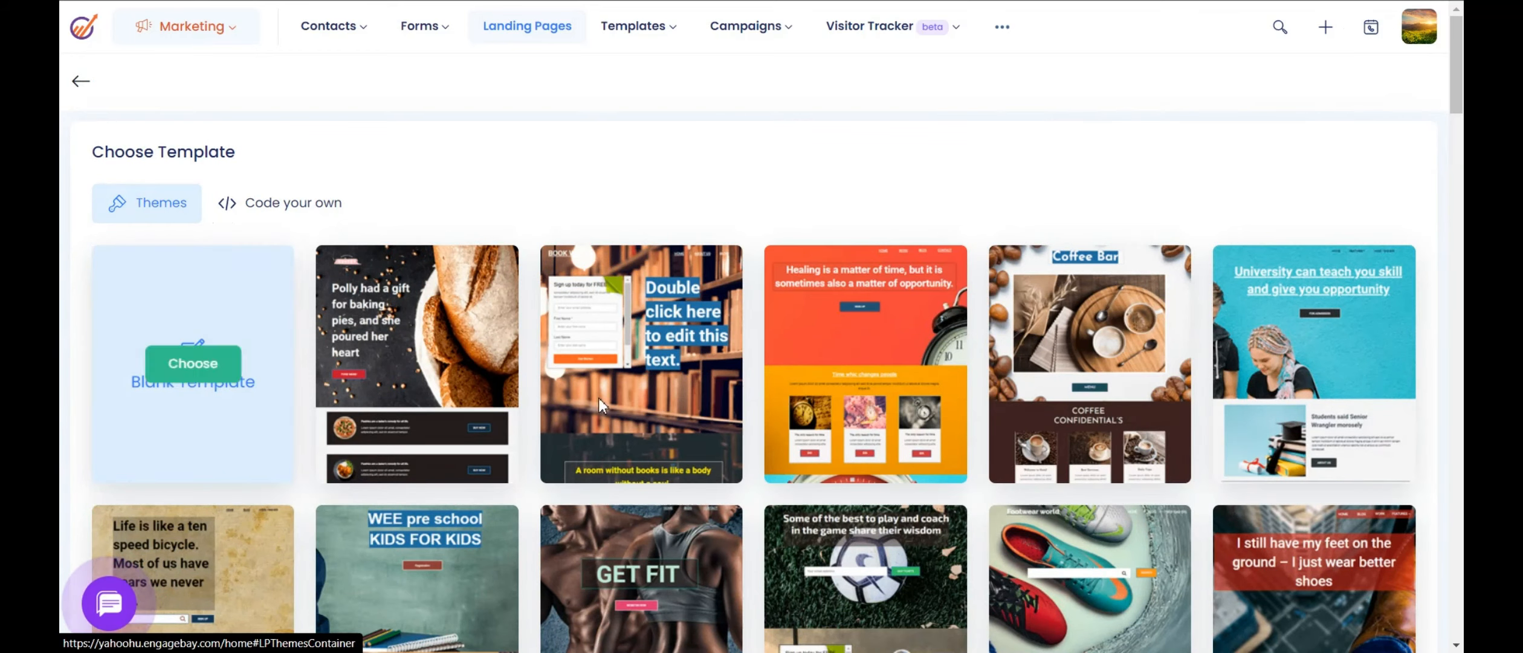
{"action": "scroll", "coordinate": [840, 401], "scroll_direction": "down", "scroll_amount": 5}
{"action": "scroll", "coordinate": [841, 400], "scroll_direction": "down", "scroll_amount": 3}
{"action": "scroll", "coordinate": [839, 399], "scroll_direction": "up", "scroll_amount": 8}
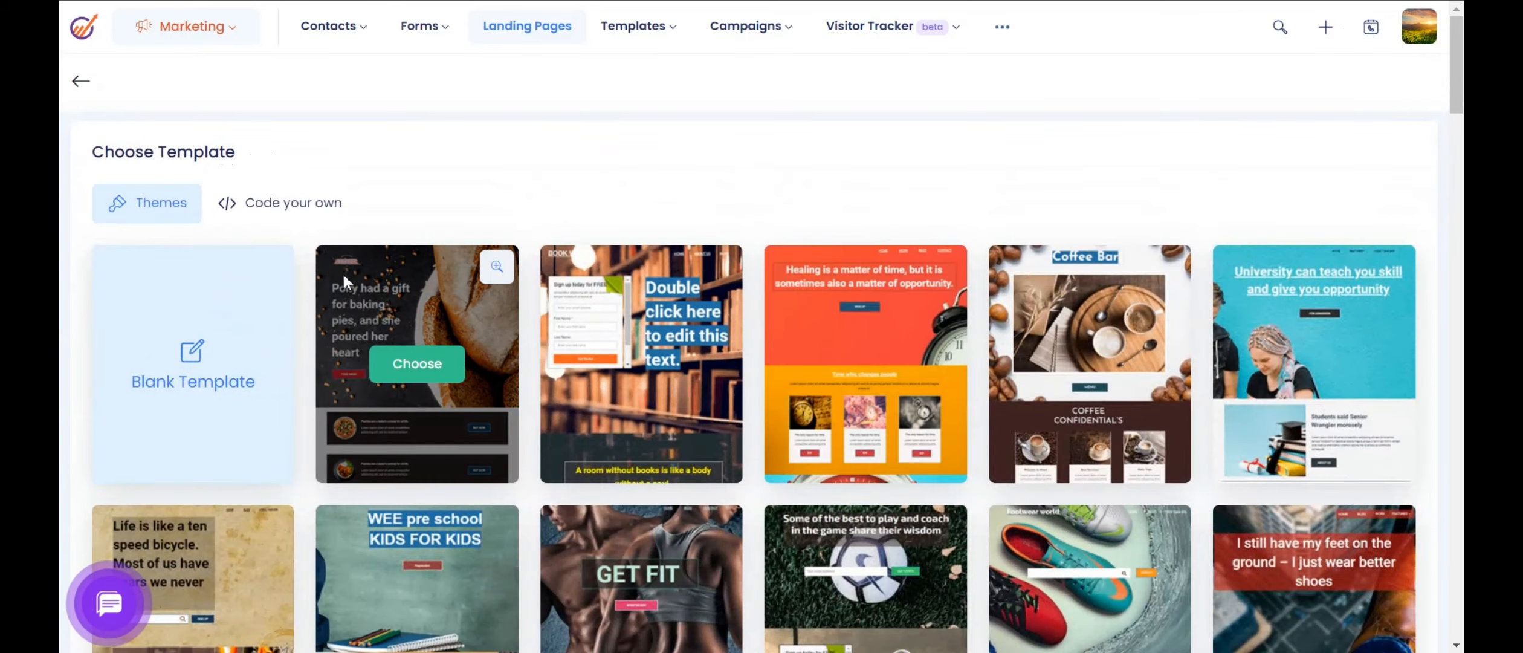
Step: Review the Code your own options for landing pages: Import HTML, Paste in code and Import from URL
{"action": "left_click", "coordinate": [274, 204]}
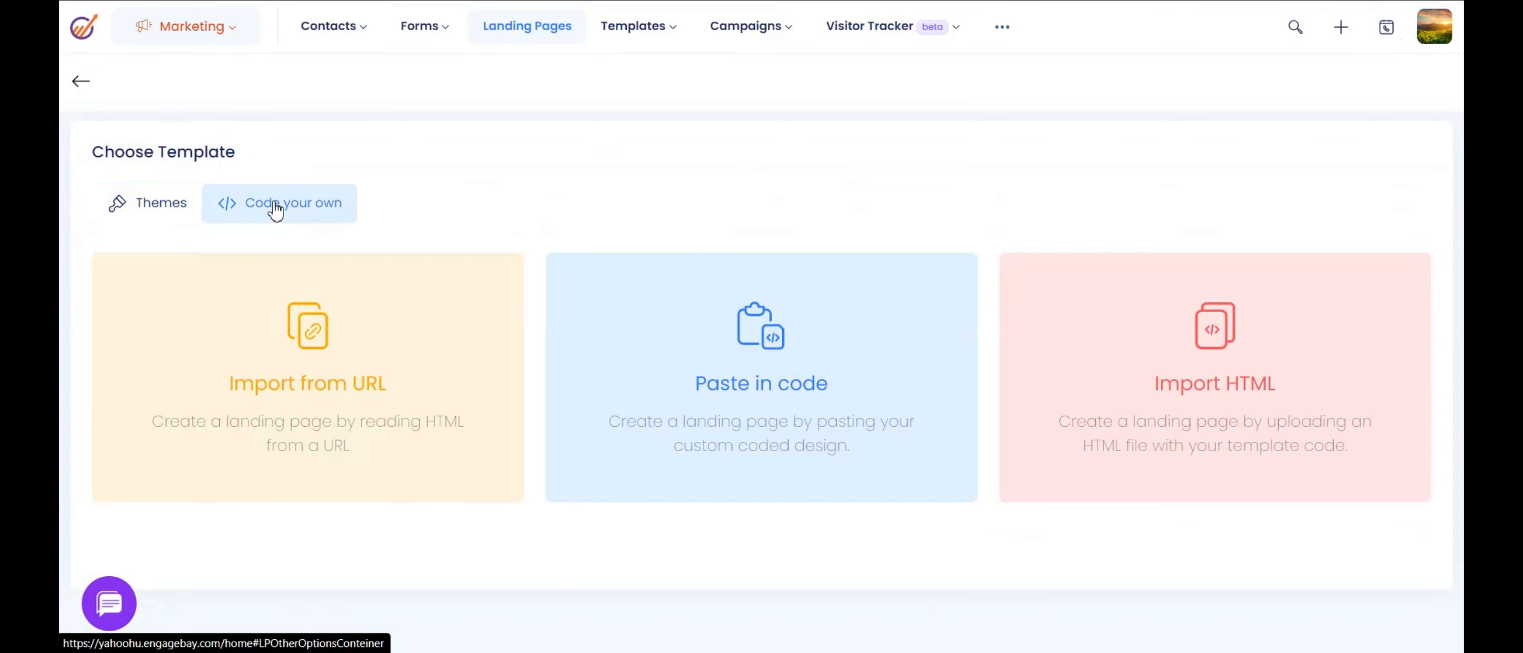
{"action": "left_click", "coordinate": [1232, 370]}
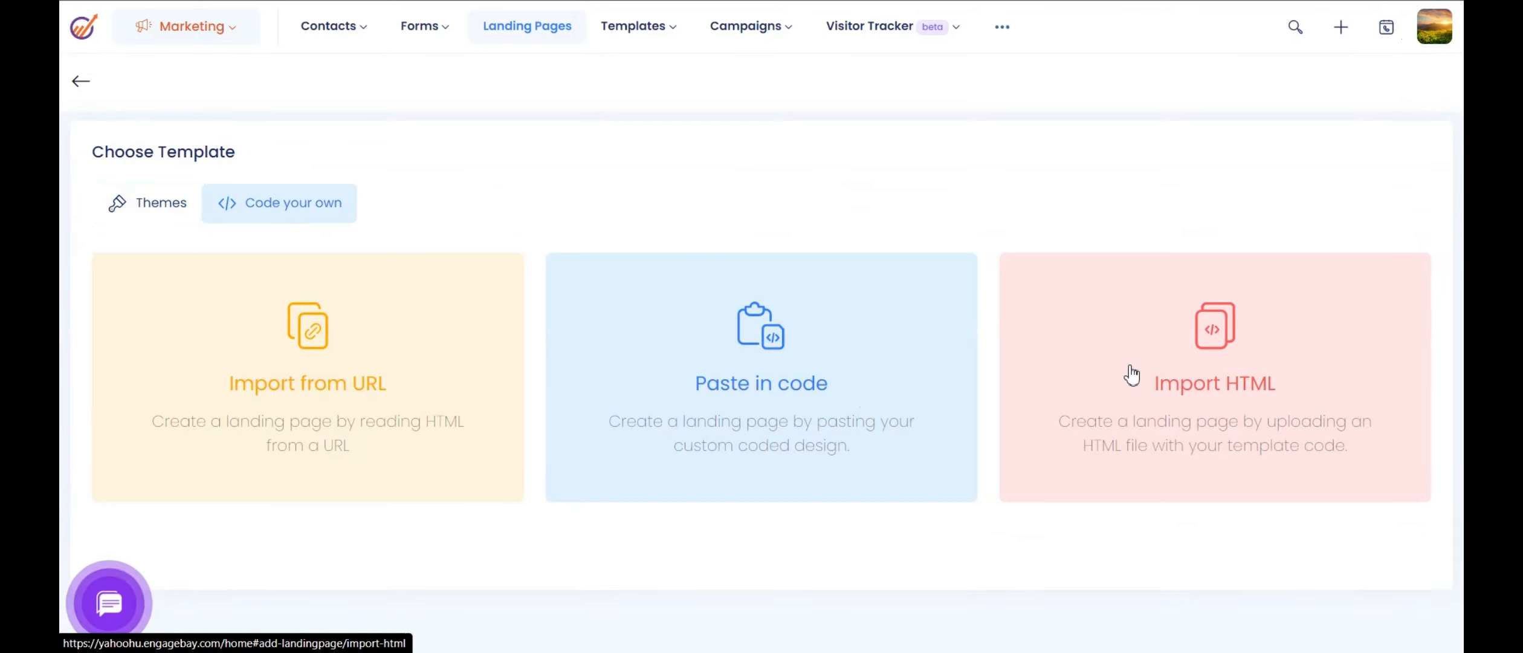
{"action": "left_click", "coordinate": [817, 434]}
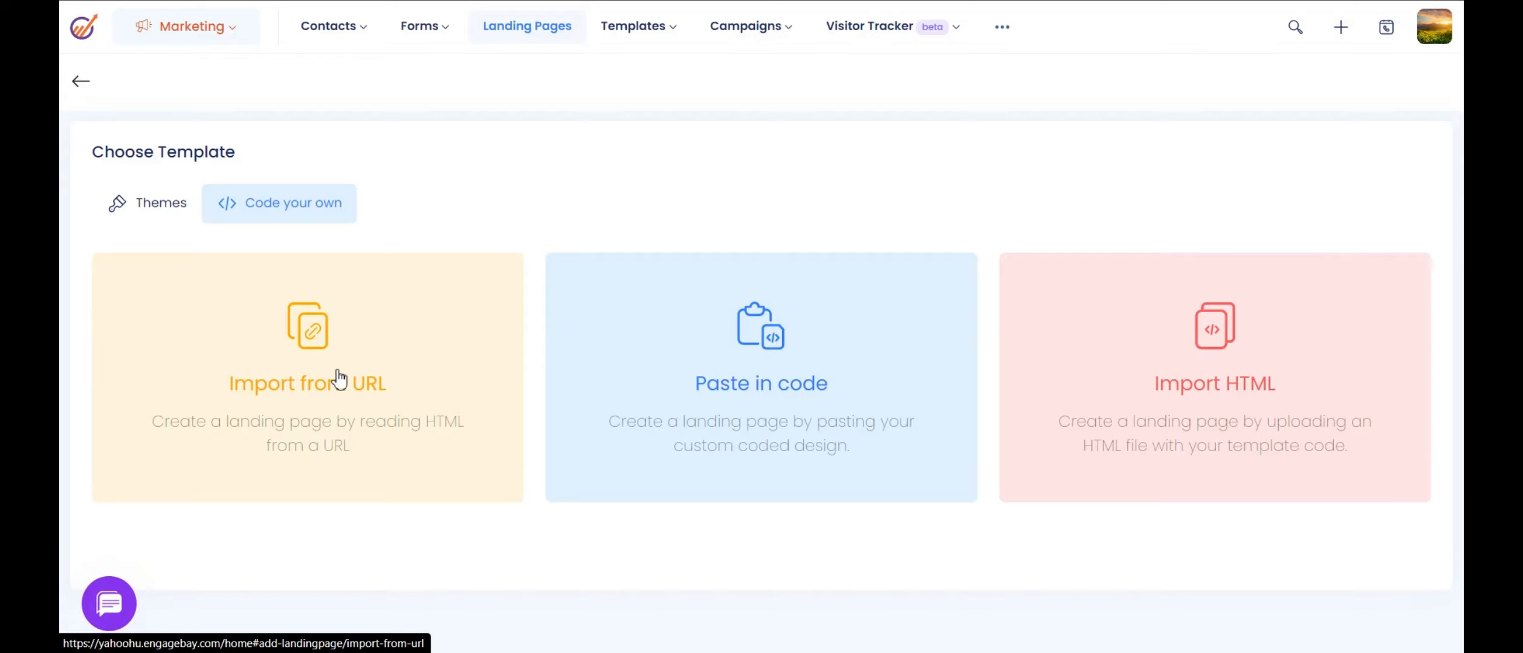
Step: Return to the themes and choose the books template with the bookshelf background for the landing page
{"action": "left_click", "coordinate": [154, 203]}
{"action": "scroll", "coordinate": [994, 431], "scroll_direction": "down", "scroll_amount": 2}
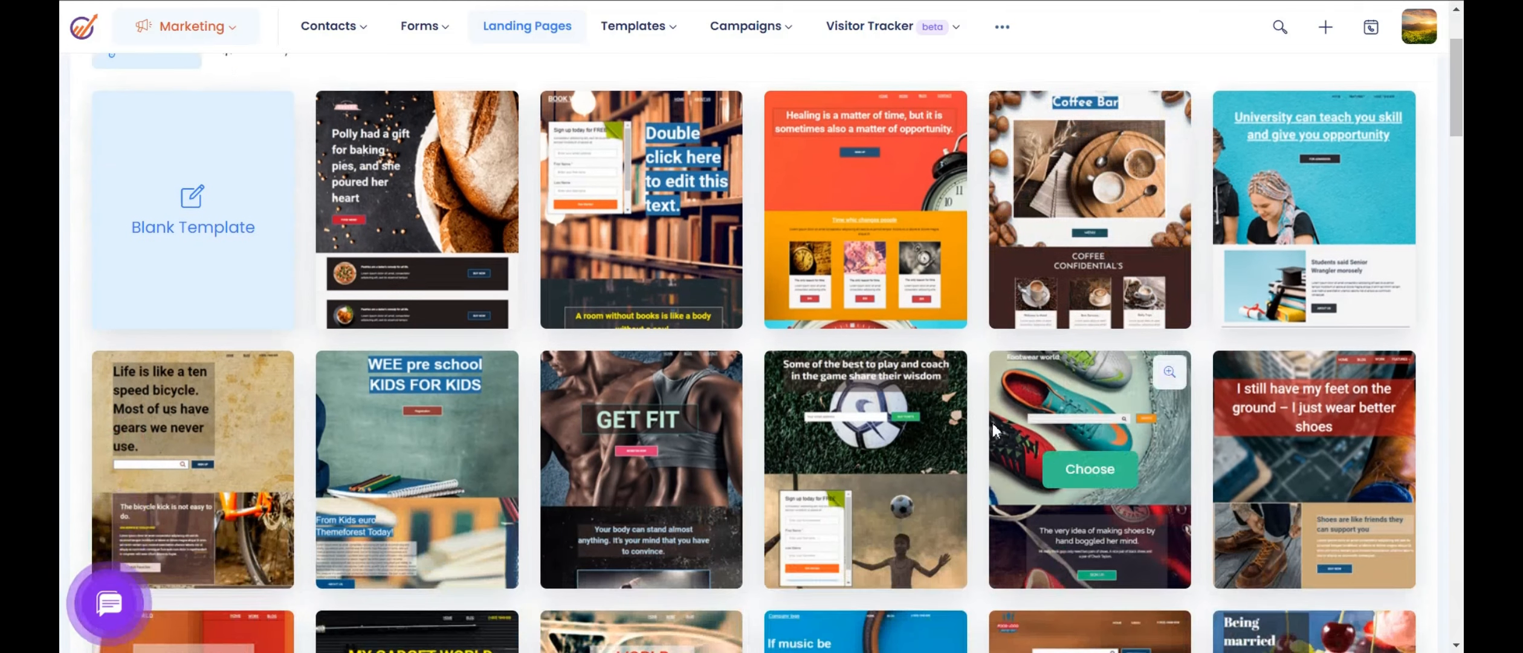
{"action": "scroll", "coordinate": [910, 375], "scroll_direction": "up", "scroll_amount": 3}
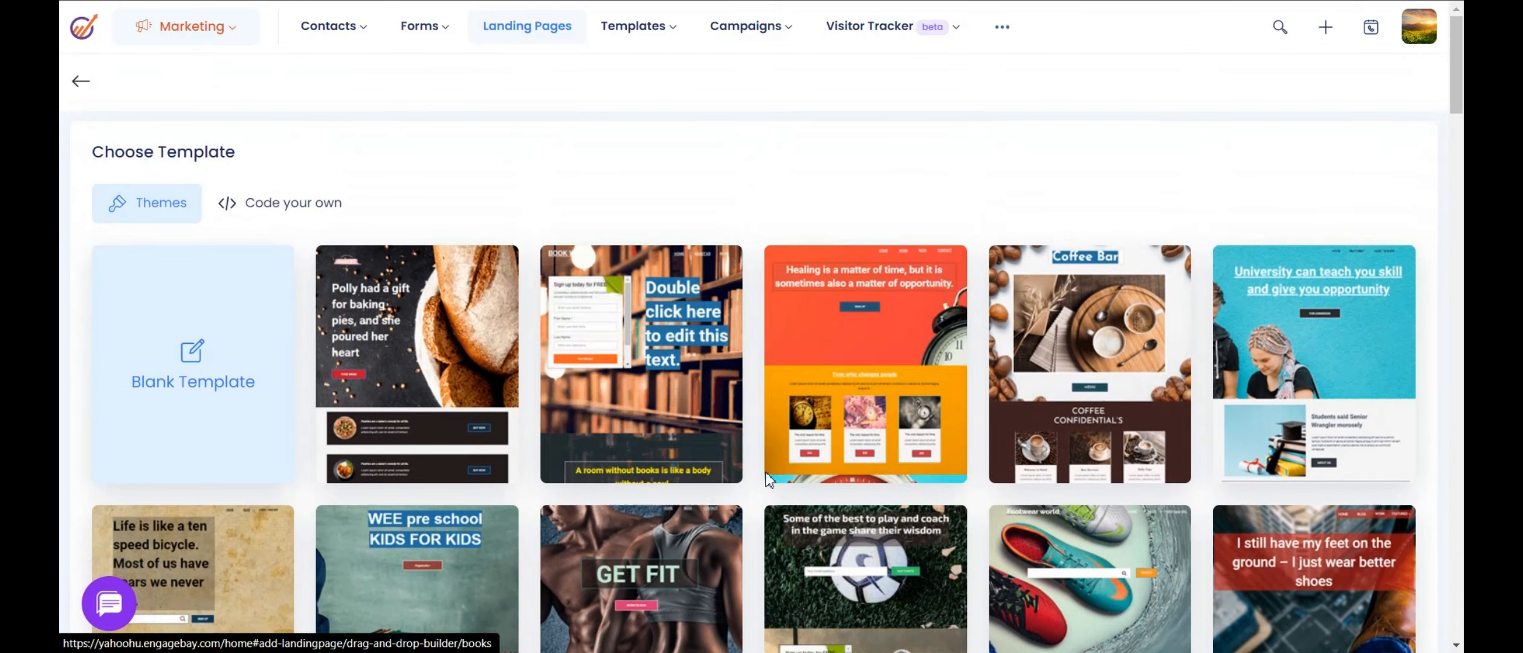
{"action": "mouse_move", "coordinate": [693, 507]}
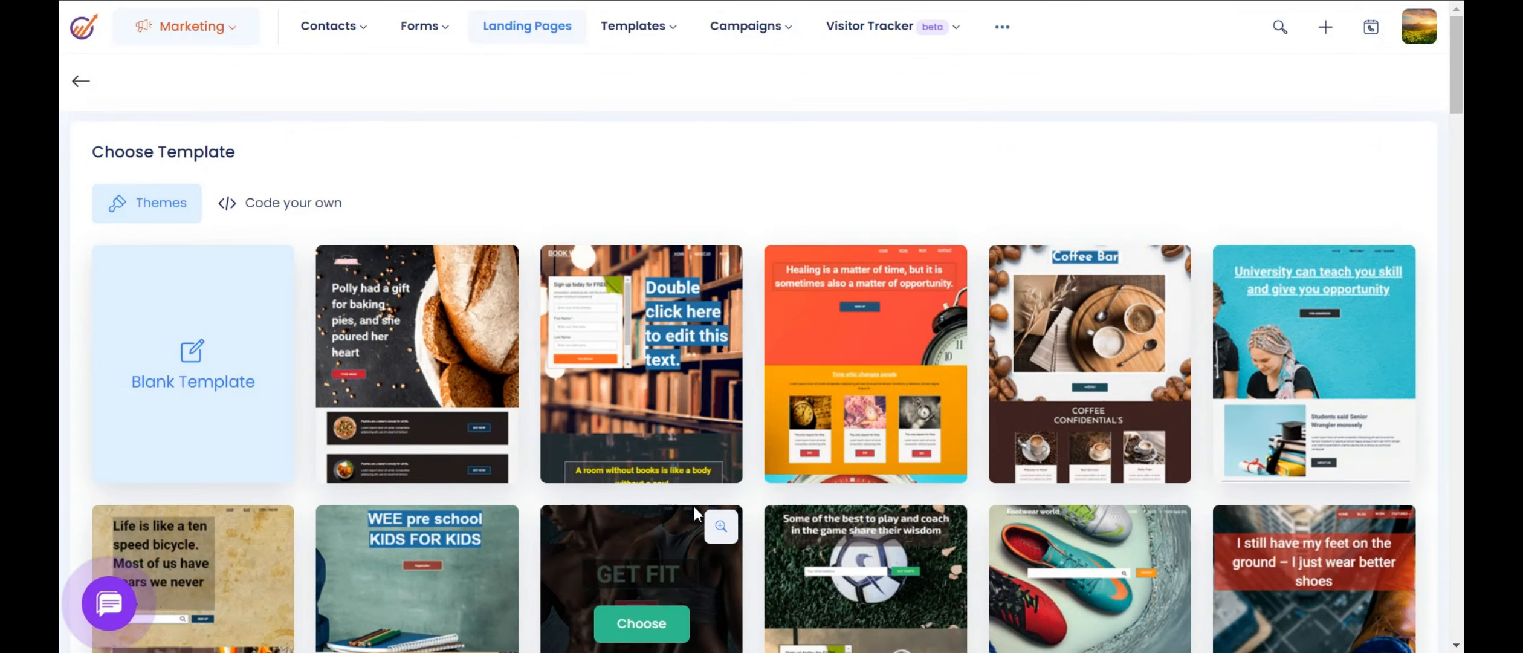
{"action": "mouse_move", "coordinate": [646, 365]}
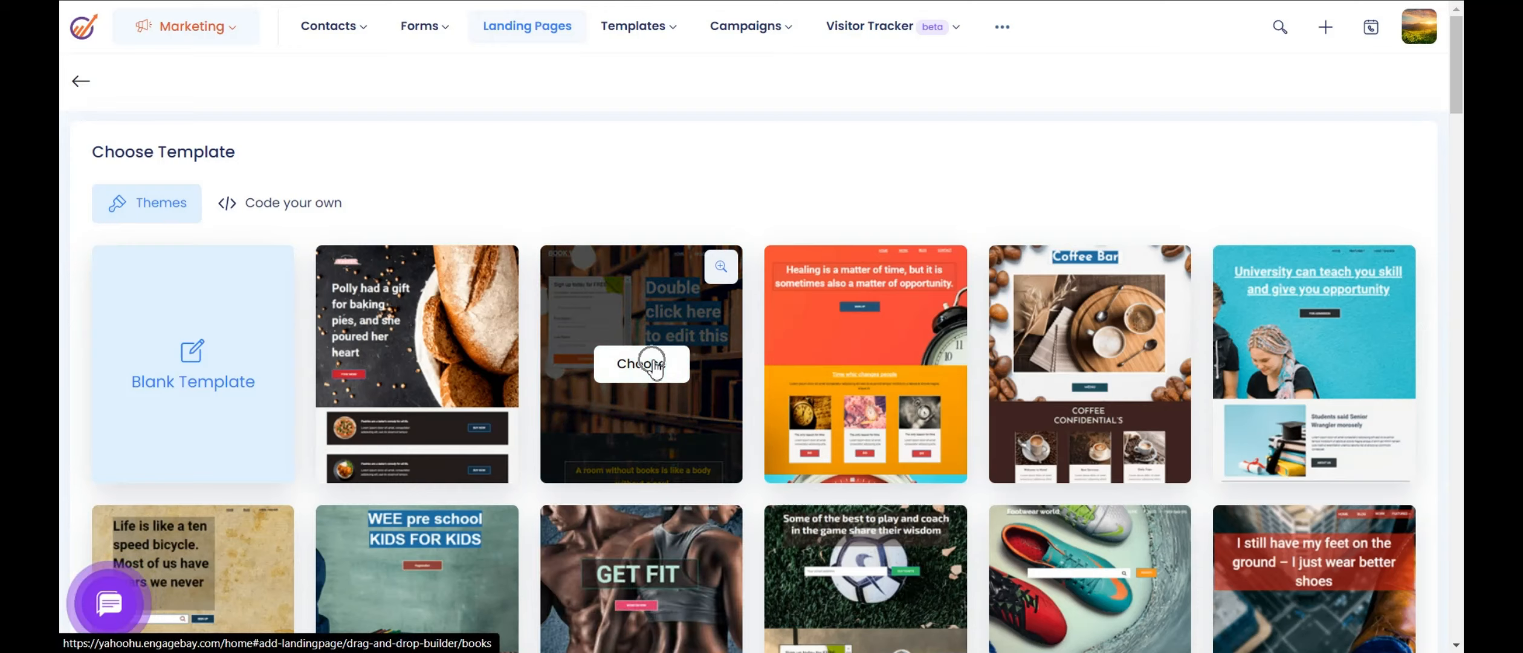
{"action": "left_click", "coordinate": [653, 362]}
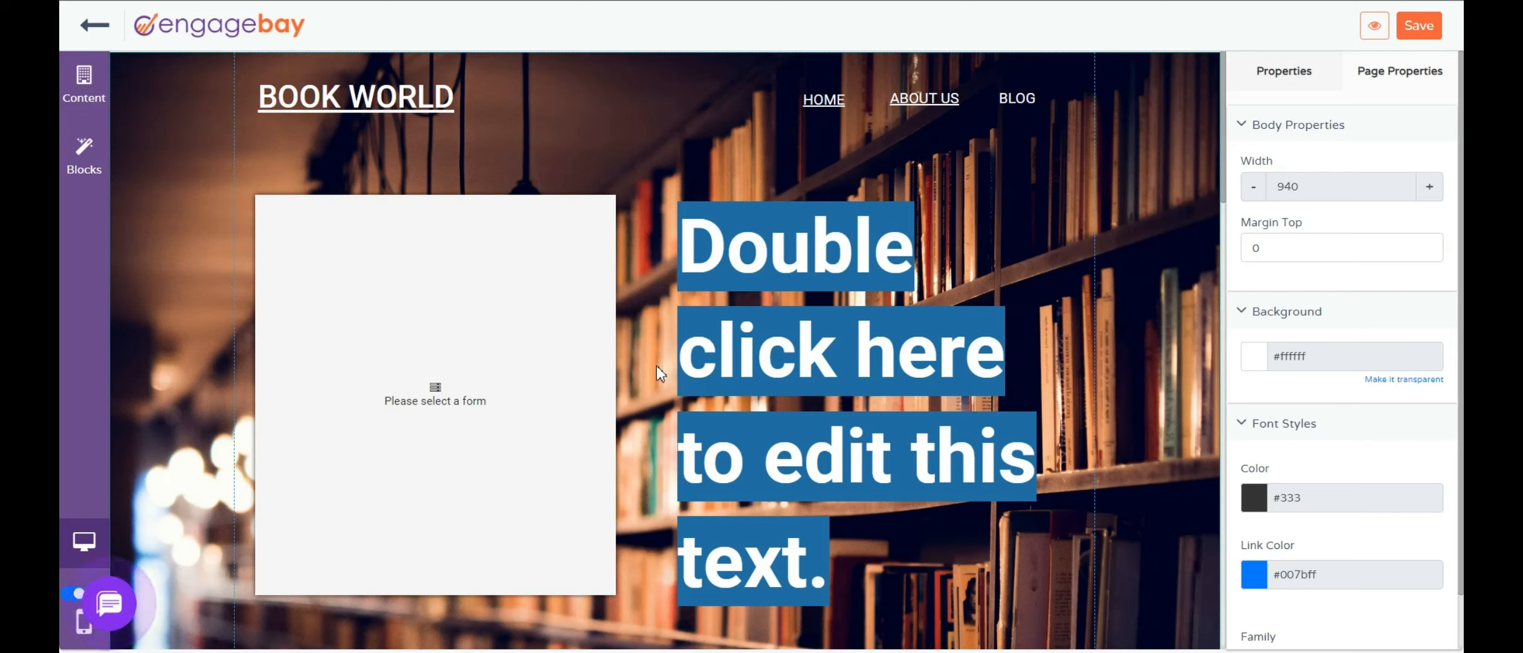
Step: Select the bookshelf section and inspect its background settings, including the option to change the image
{"action": "left_click", "coordinate": [1151, 141]}
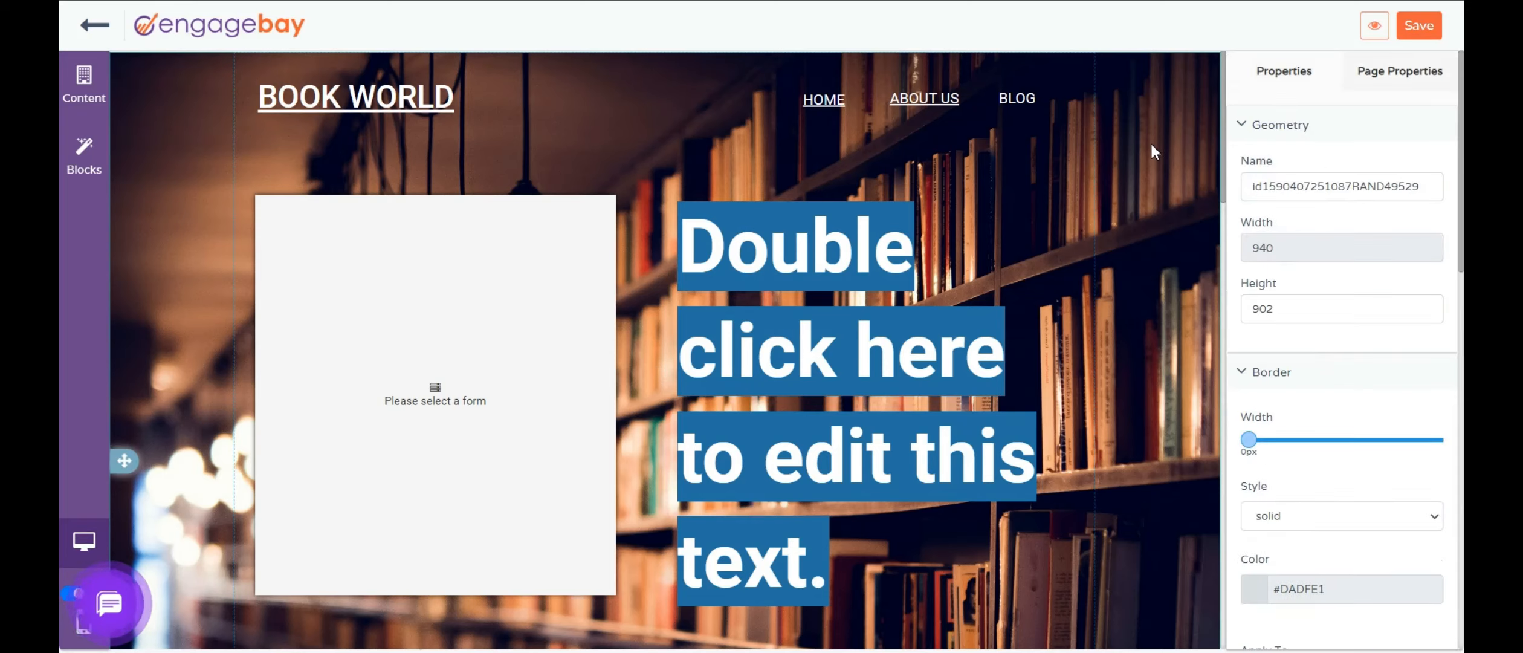
{"action": "scroll", "coordinate": [1316, 447], "scroll_direction": "down", "scroll_amount": 10}
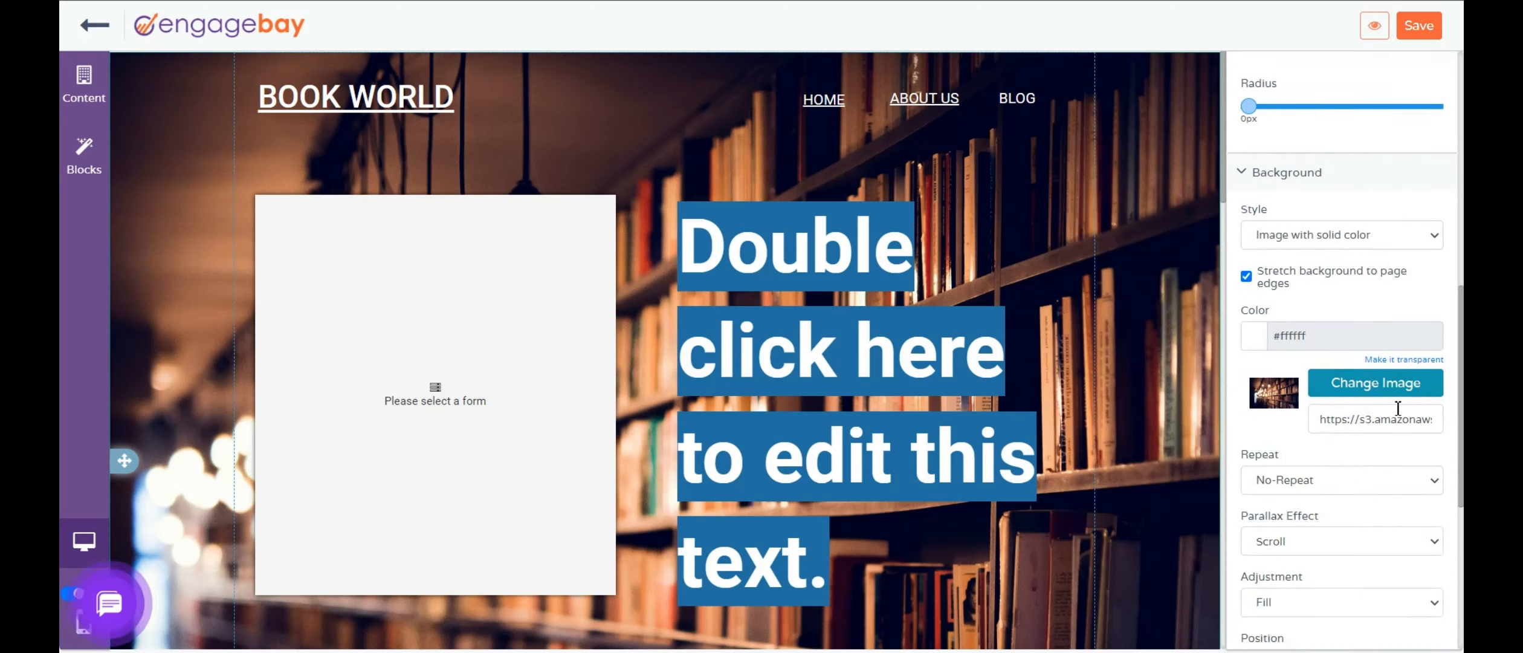
{"action": "left_click", "coordinate": [1391, 387]}
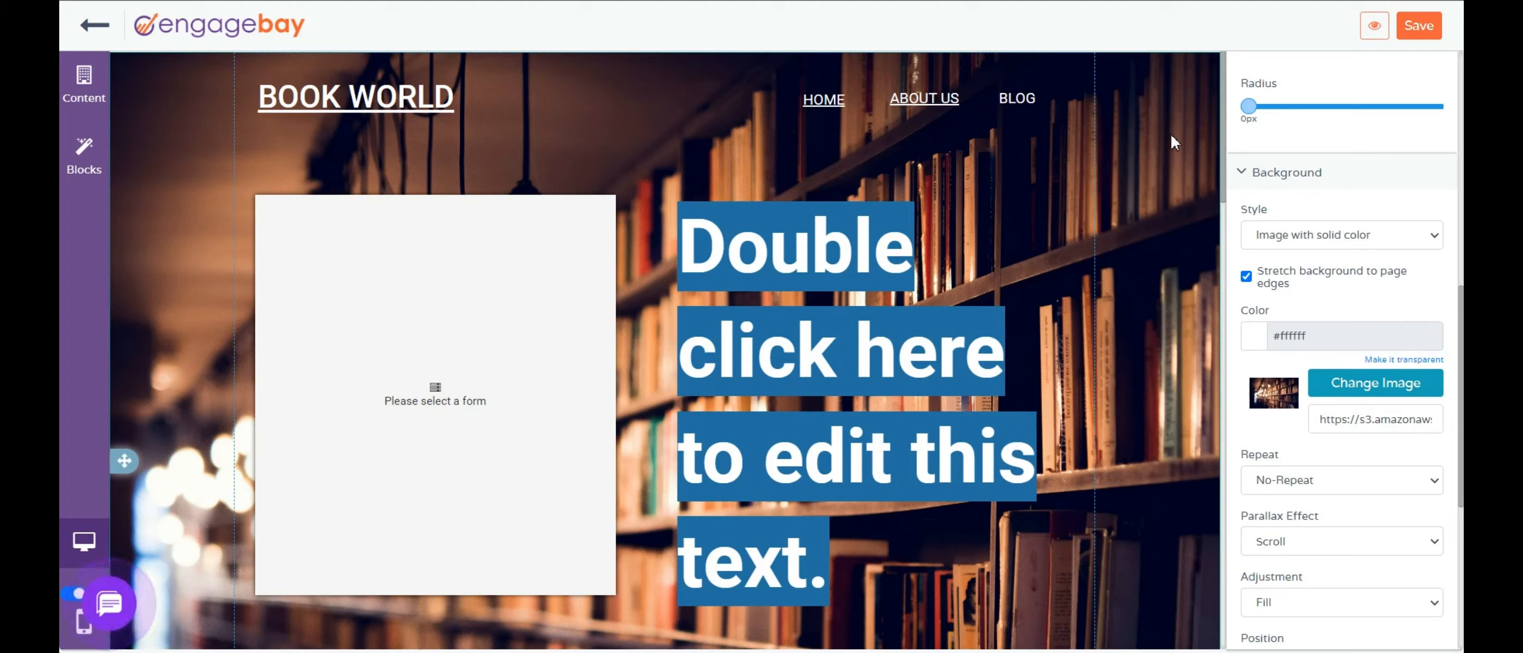
Step: Move the BOOK WORLD heading to just below the HOME, ABOUT US and BLOG links
{"action": "left_click", "coordinate": [476, 96]}
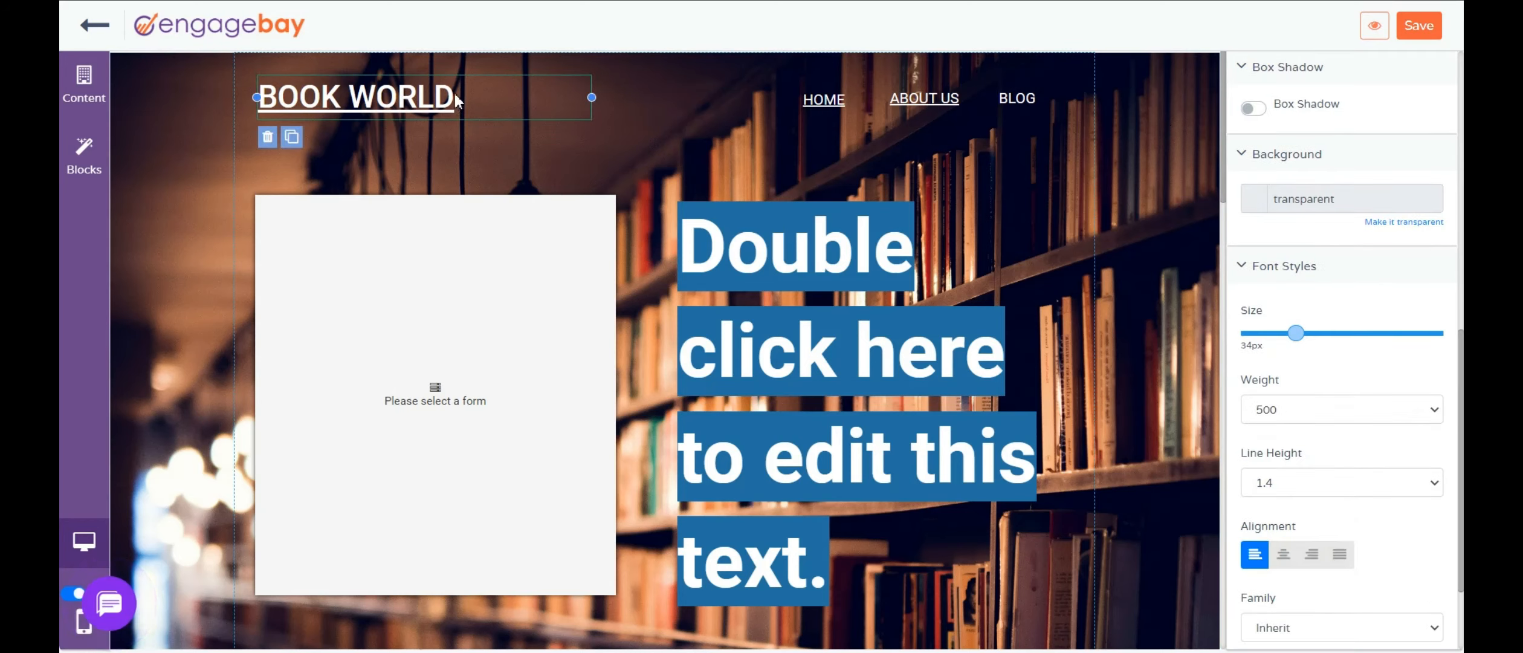
{"action": "double_click", "coordinate": [463, 96]}
{"action": "left_click", "coordinate": [388, 168]}
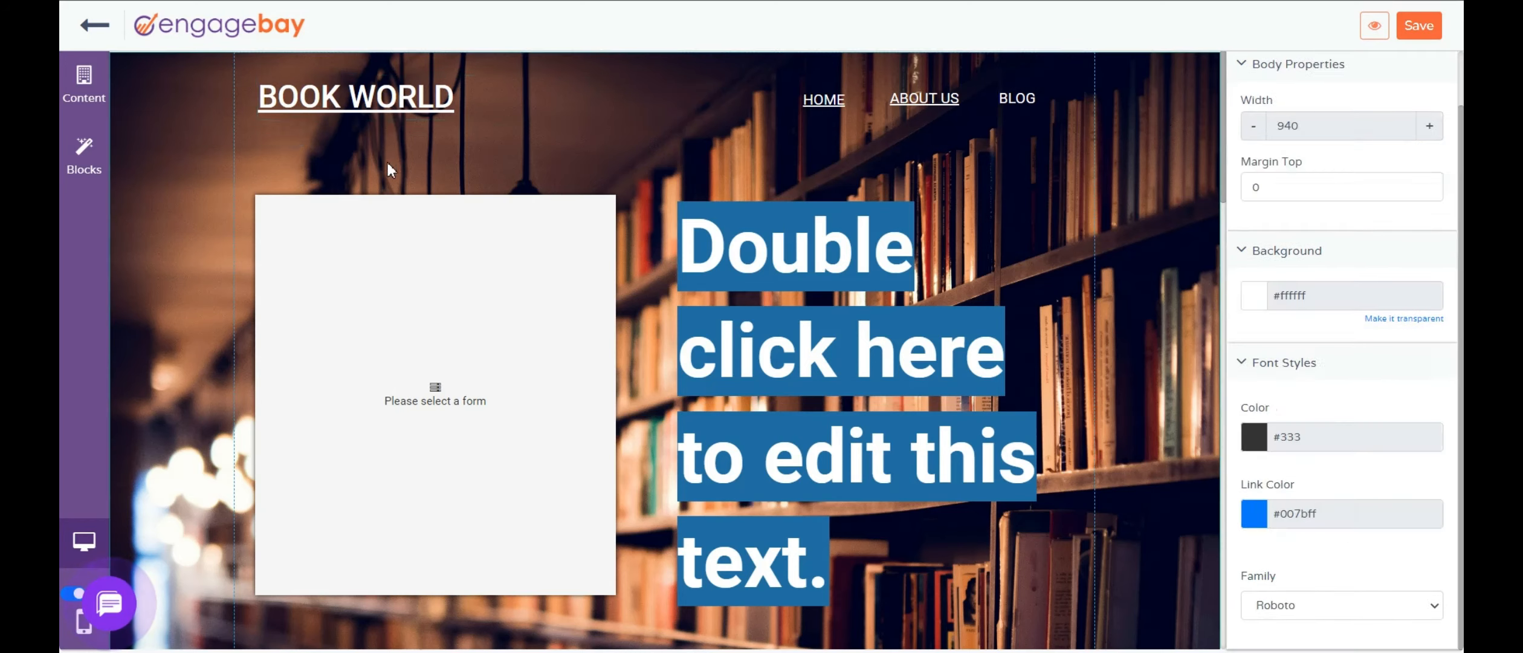
{"action": "left_click_drag", "start_coordinate": [361, 94], "coordinate": [889, 156]}
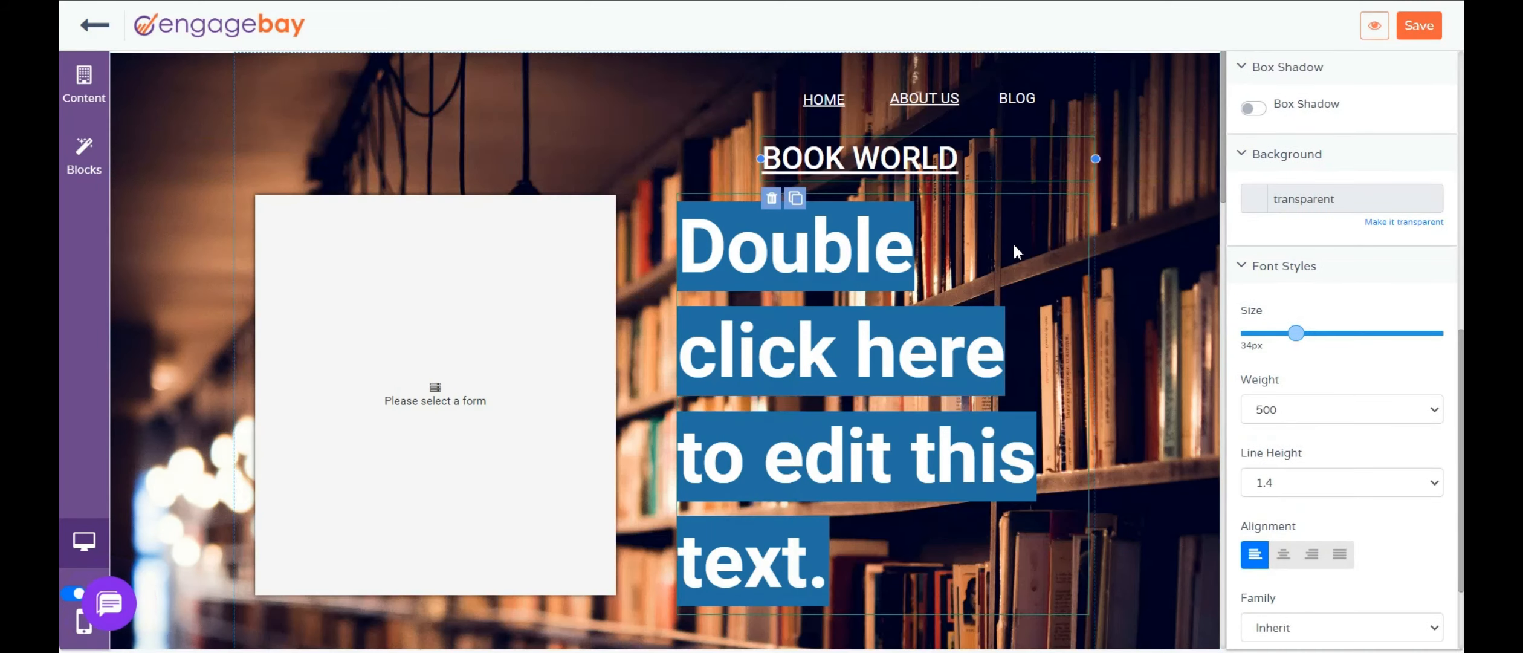
Step: Delete the large "Double click here to edit this text." block from the bookshelf section
{"action": "left_click", "coordinate": [868, 279]}
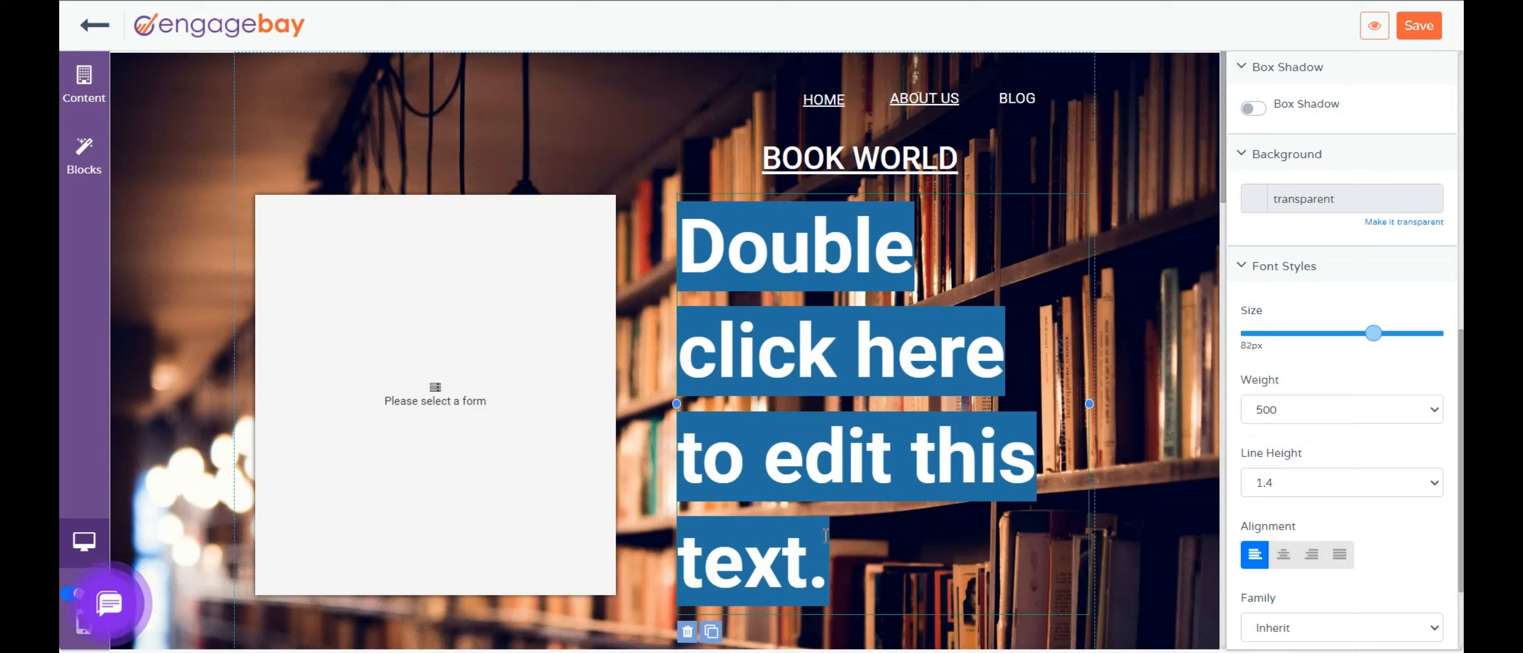
{"action": "double_click", "coordinate": [755, 463]}
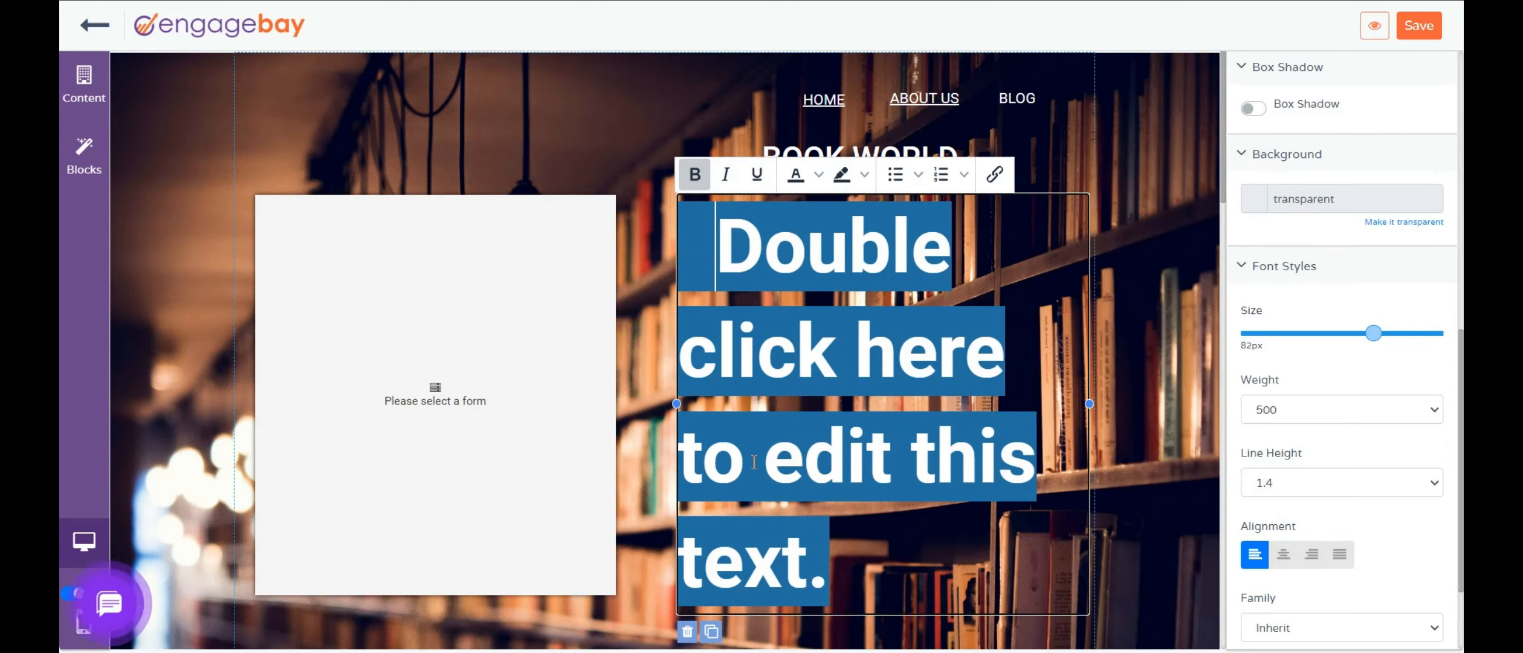
{"action": "scroll", "coordinate": [755, 463], "scroll_direction": "down", "scroll_amount": 2}
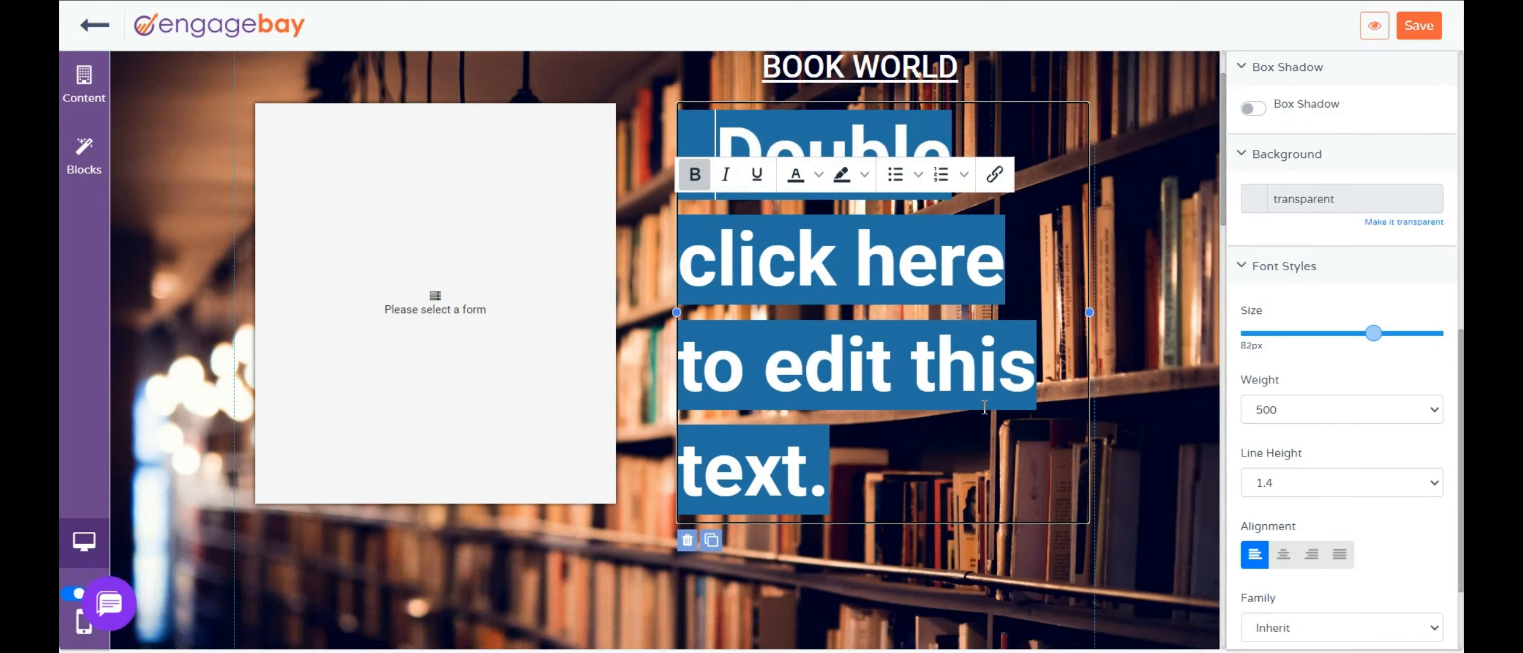
{"action": "left_click", "coordinate": [689, 546]}
{"action": "left_click", "coordinate": [899, 358]}
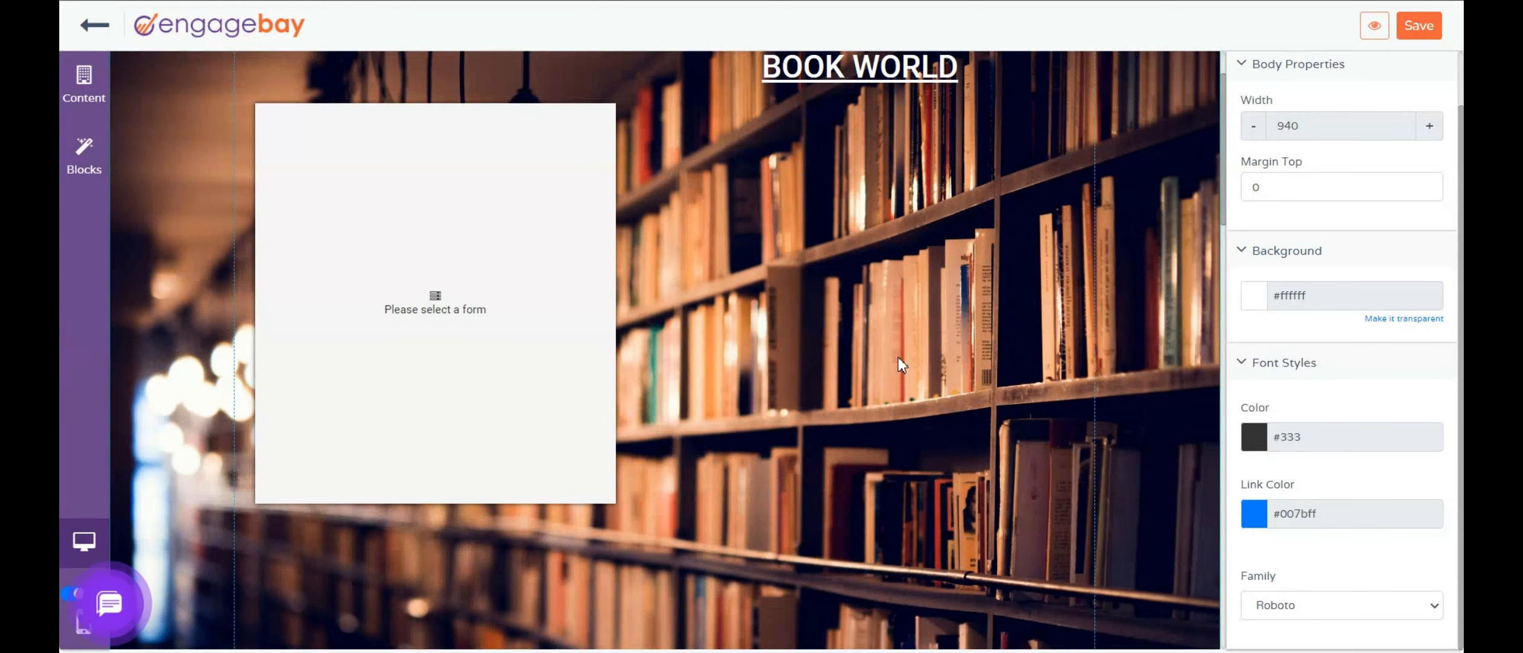
Step: Delete the empty form placeholder from the bookshelf section and confirm the deletion
{"action": "scroll", "coordinate": [782, 393], "scroll_direction": "up", "scroll_amount": 2}
{"action": "left_click", "coordinate": [538, 361]}
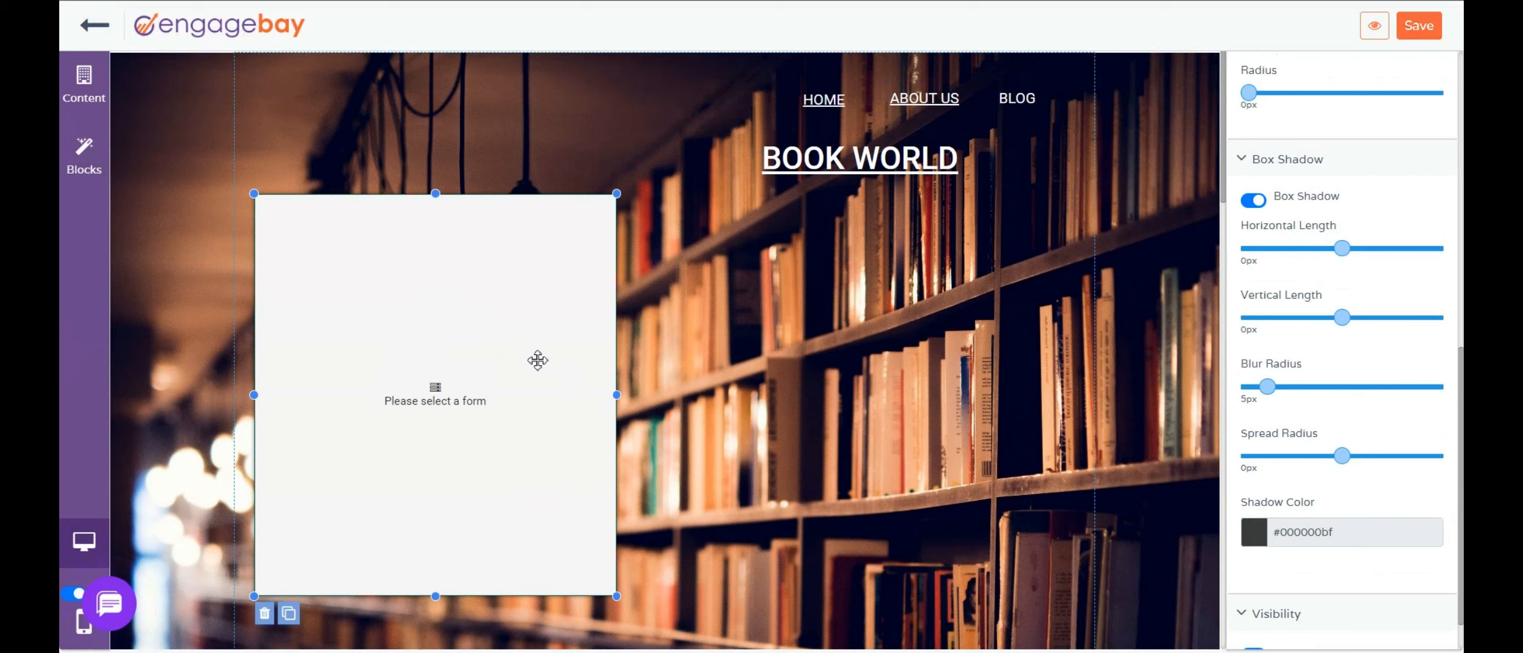
{"action": "left_click", "coordinate": [537, 360]}
{"action": "scroll", "coordinate": [537, 360], "scroll_direction": "down", "scroll_amount": 2}
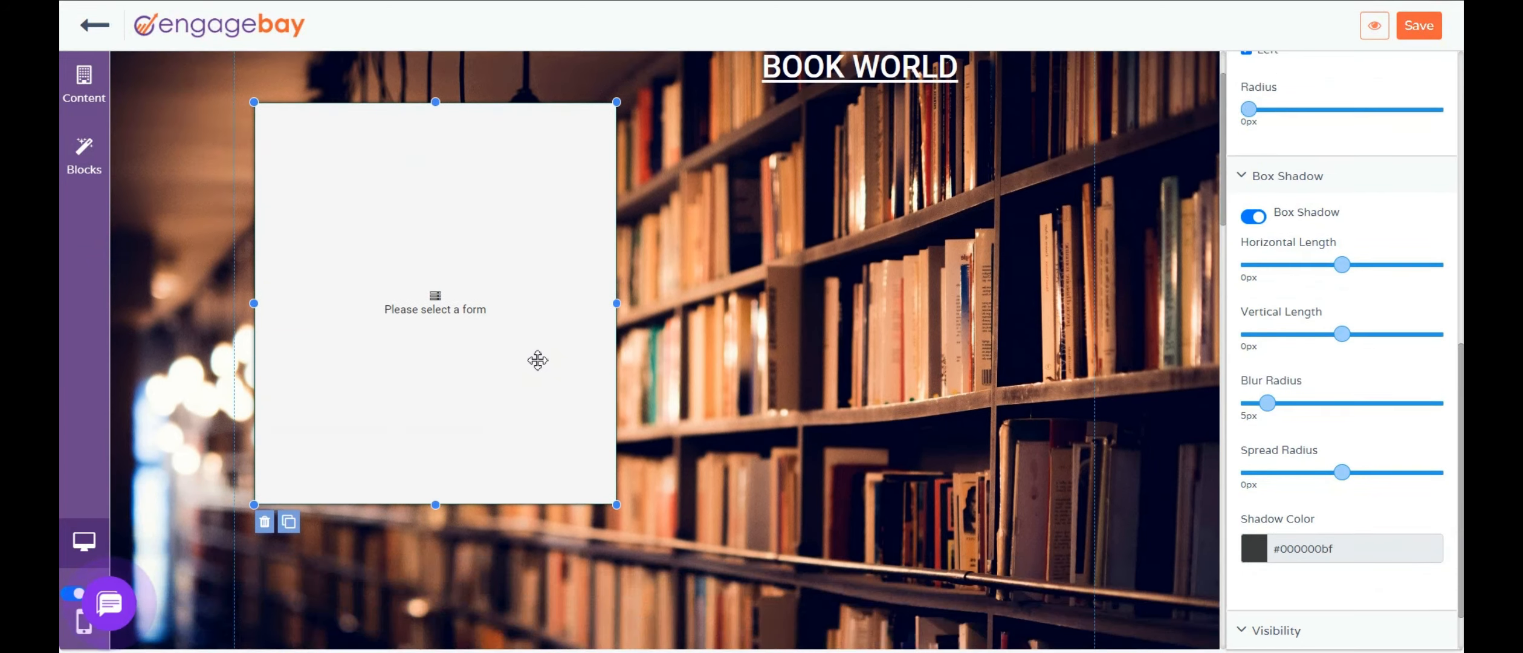
{"action": "left_click", "coordinate": [264, 523]}
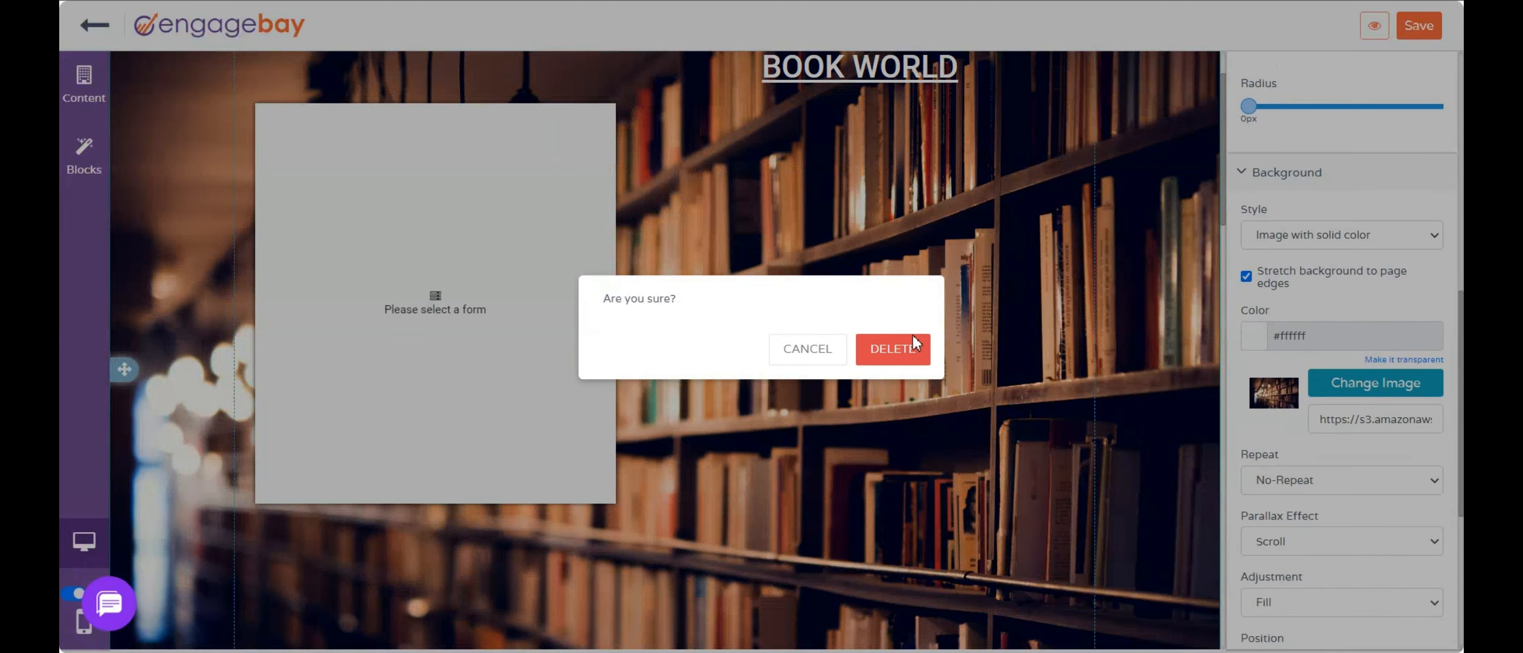
{"action": "left_click", "coordinate": [896, 347]}
{"action": "scroll", "coordinate": [697, 442], "scroll_direction": "up", "scroll_amount": 2}
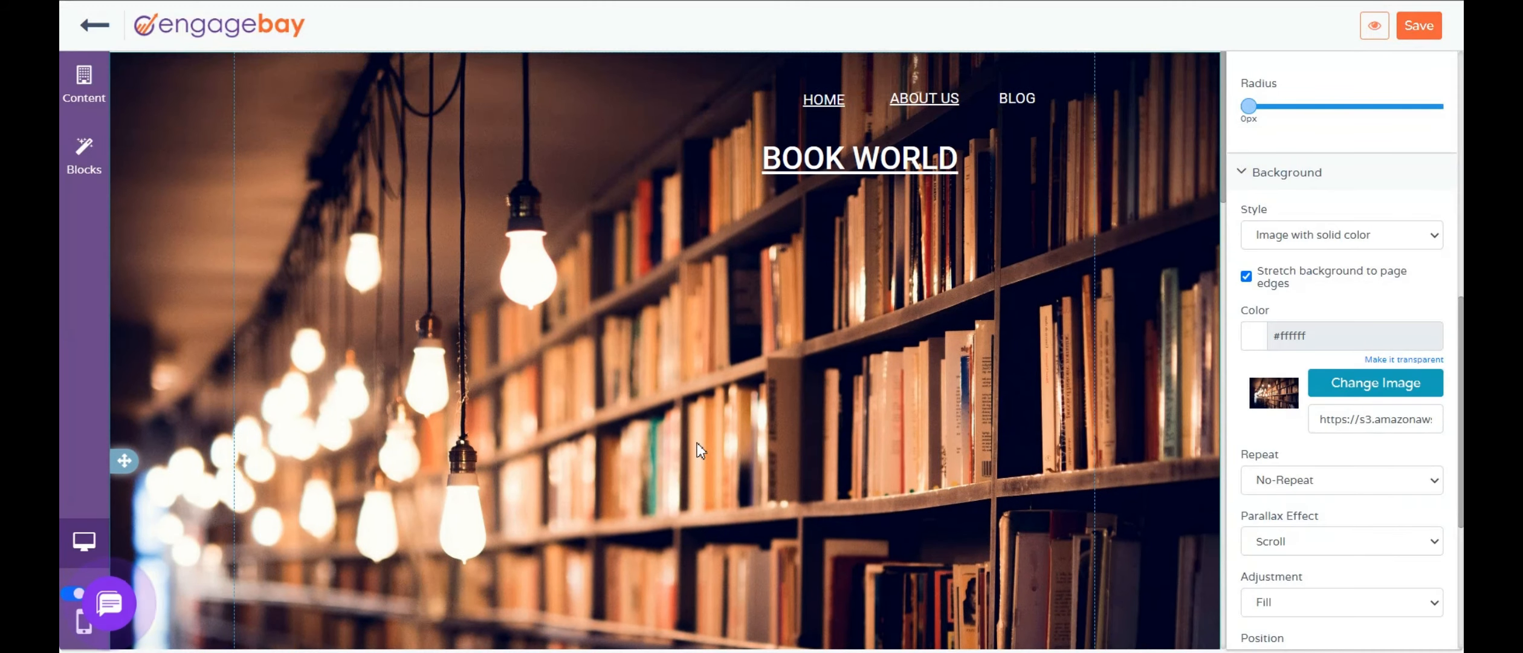
Step: Add a text element to the middle of the bookshelf section, below the BOOK WORLD heading
{"action": "left_click", "coordinate": [84, 84]}
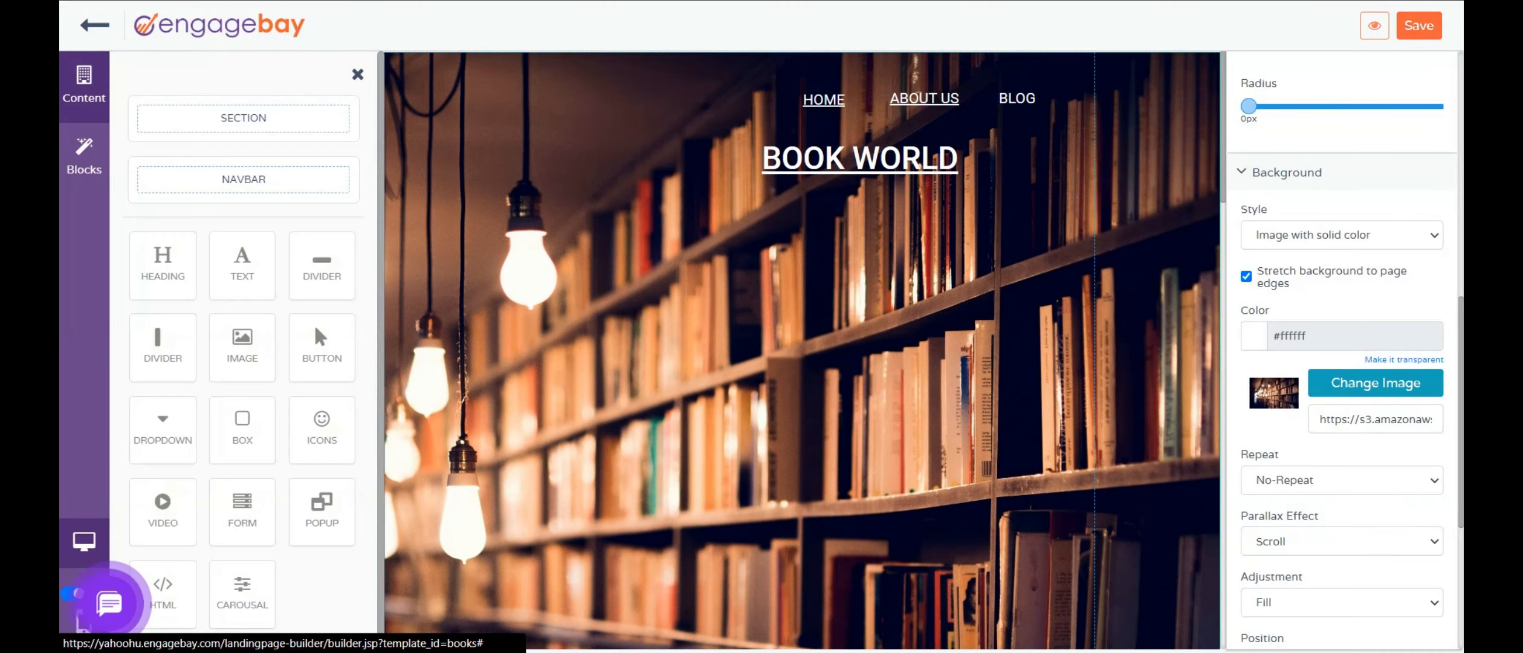
{"action": "left_click_drag", "start_coordinate": [244, 272], "coordinate": [545, 279]}
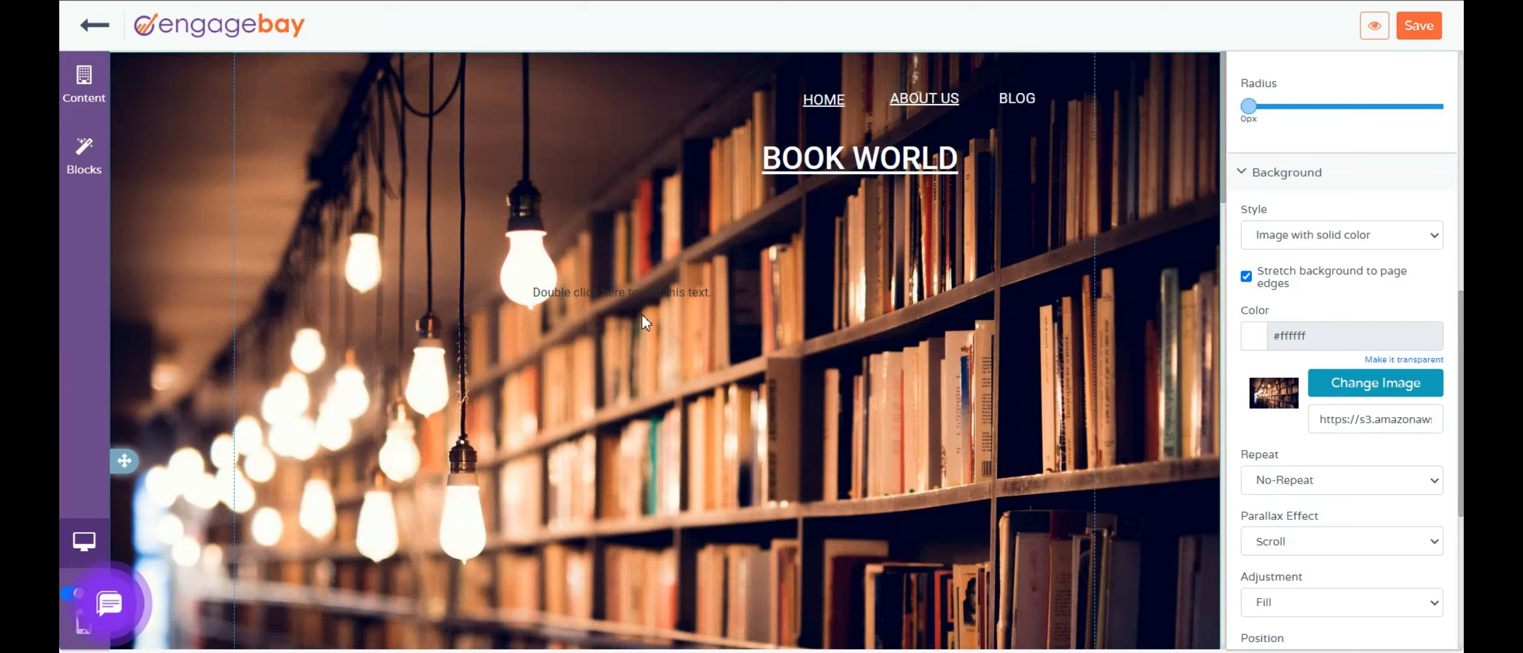
{"action": "left_click", "coordinate": [638, 295]}
Step: Add an image element to the bookshelf section, move it to the section's right side and show its image properties
{"action": "left_click", "coordinate": [106, 98]}
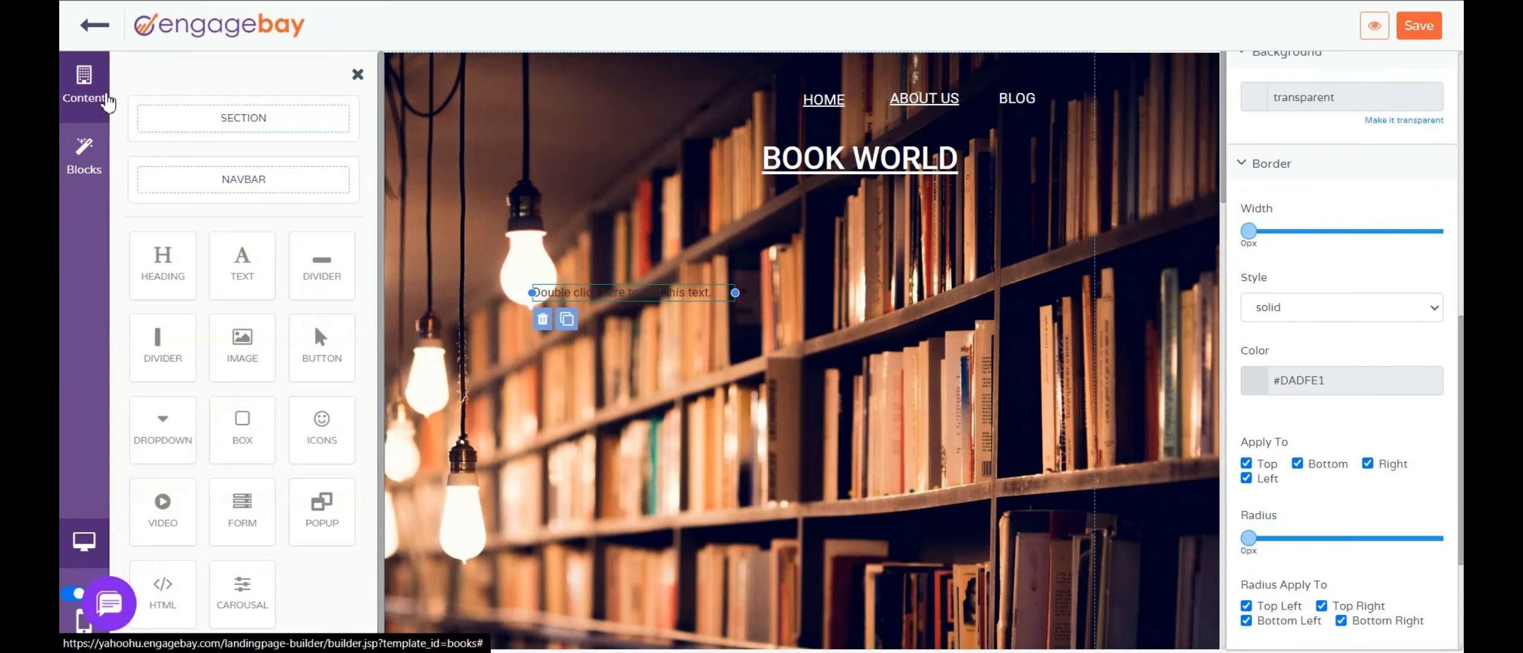
{"action": "left_click_drag", "start_coordinate": [246, 342], "coordinate": [575, 478]}
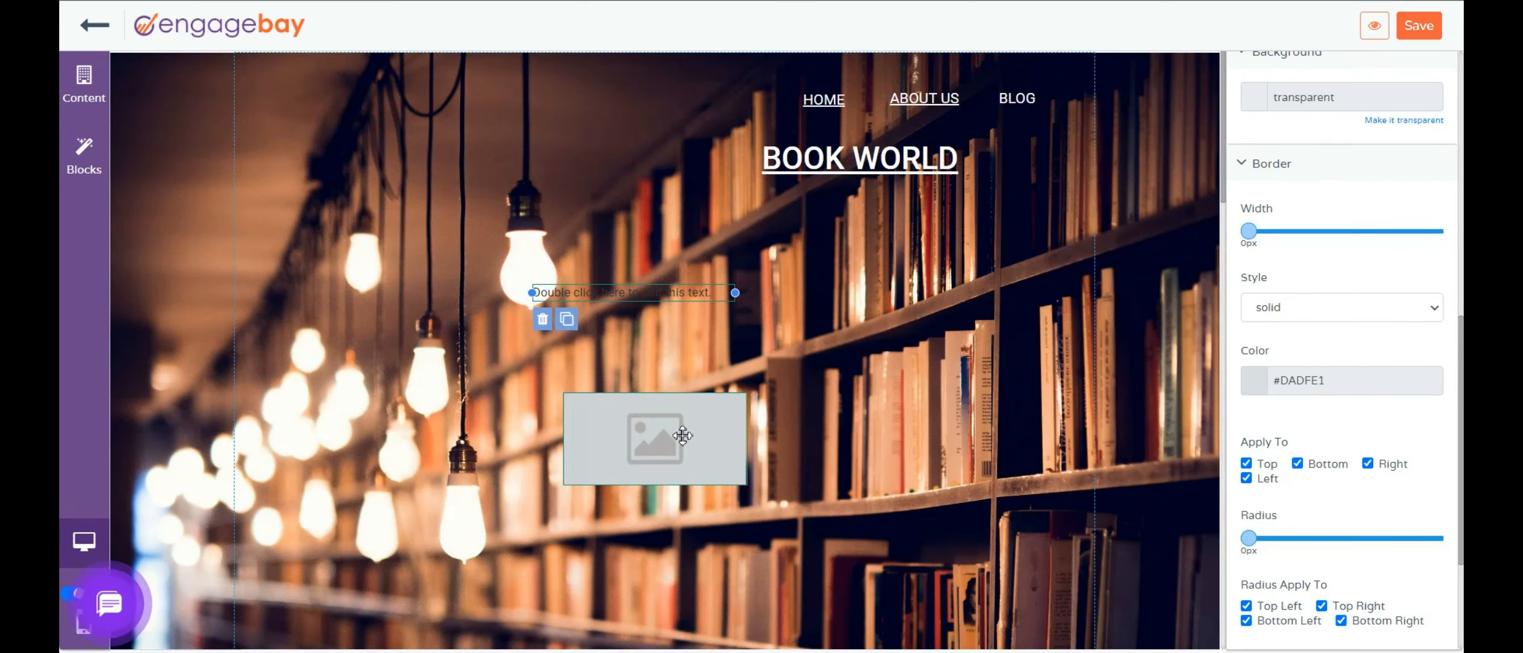
{"action": "left_click_drag", "start_coordinate": [683, 435], "coordinate": [897, 410]}
{"action": "left_click_drag", "start_coordinate": [599, 408], "coordinate": [957, 403]}
{"action": "scroll", "coordinate": [957, 403], "scroll_direction": "down", "scroll_amount": 2}
{"action": "scroll", "coordinate": [934, 305], "scroll_direction": "down", "scroll_amount": 1}
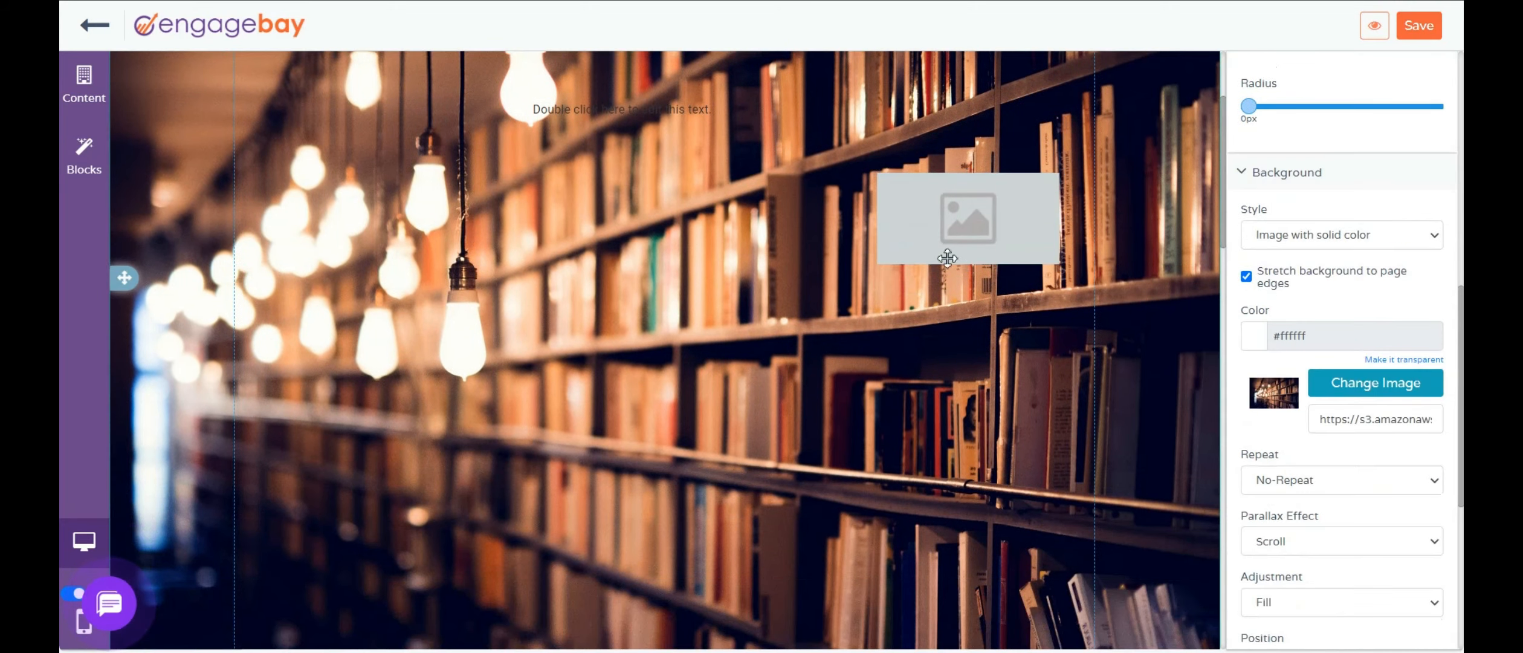
{"action": "scroll", "coordinate": [1417, 442], "scroll_direction": "down", "scroll_amount": 3}
{"action": "scroll", "coordinate": [1420, 441], "scroll_direction": "up", "scroll_amount": 10}
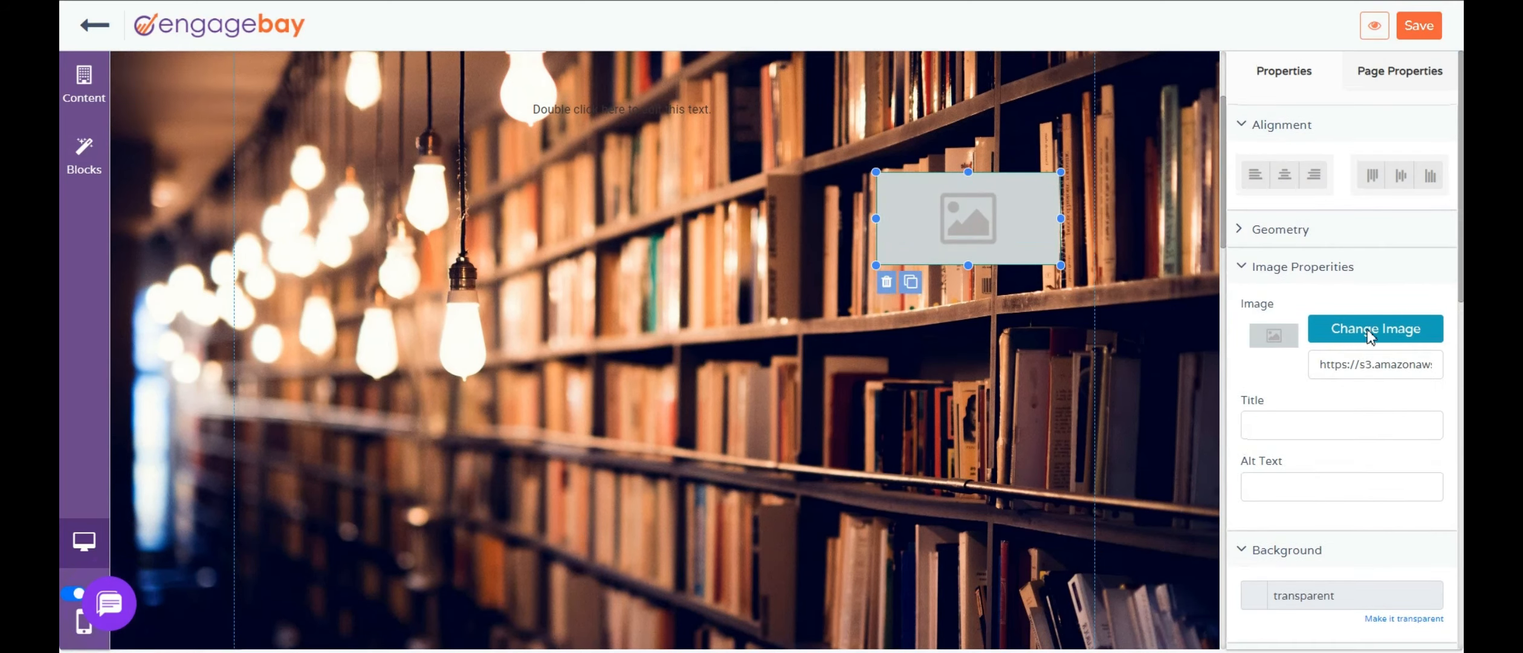
Step: Add a button below the text and image elements and open its label for editing
{"action": "left_click", "coordinate": [91, 106]}
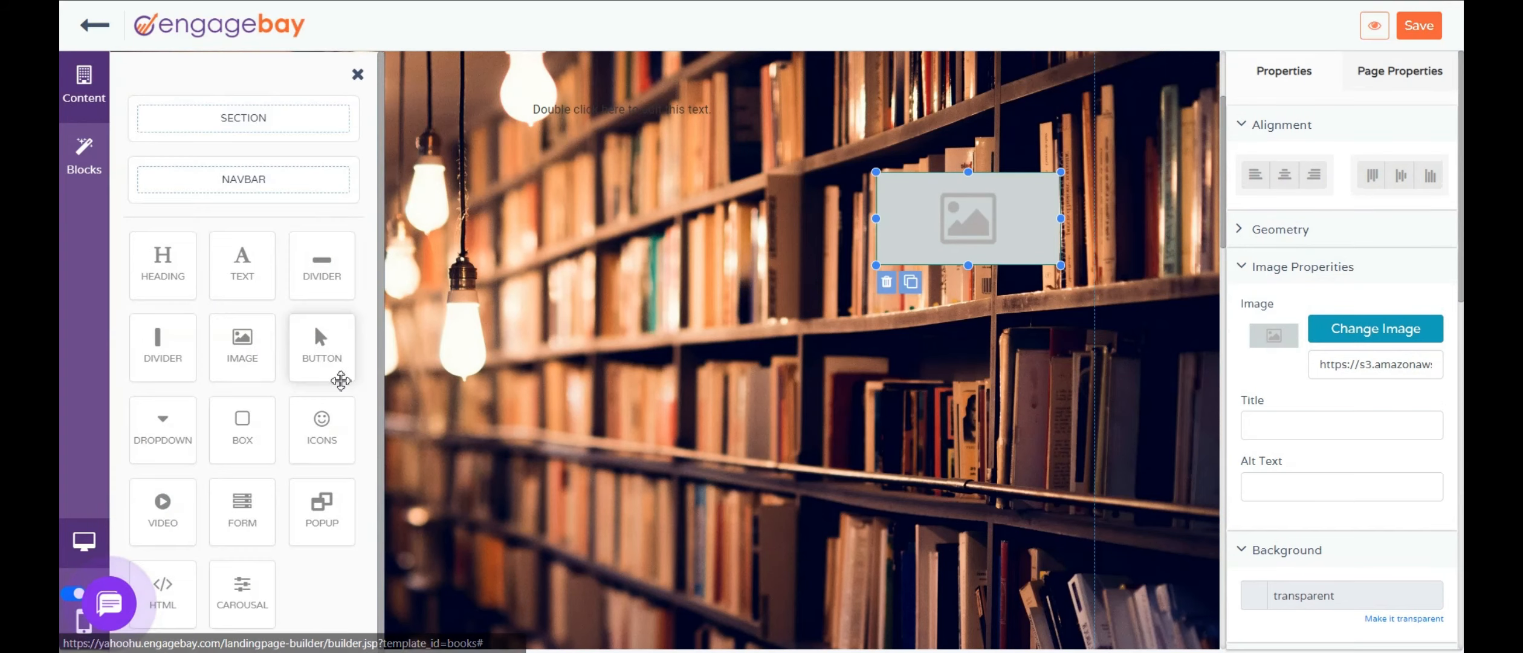
{"action": "left_click_drag", "start_coordinate": [314, 324], "coordinate": [699, 408]}
{"action": "left_click", "coordinate": [701, 411]}
{"action": "left_click", "coordinate": [1338, 339]}
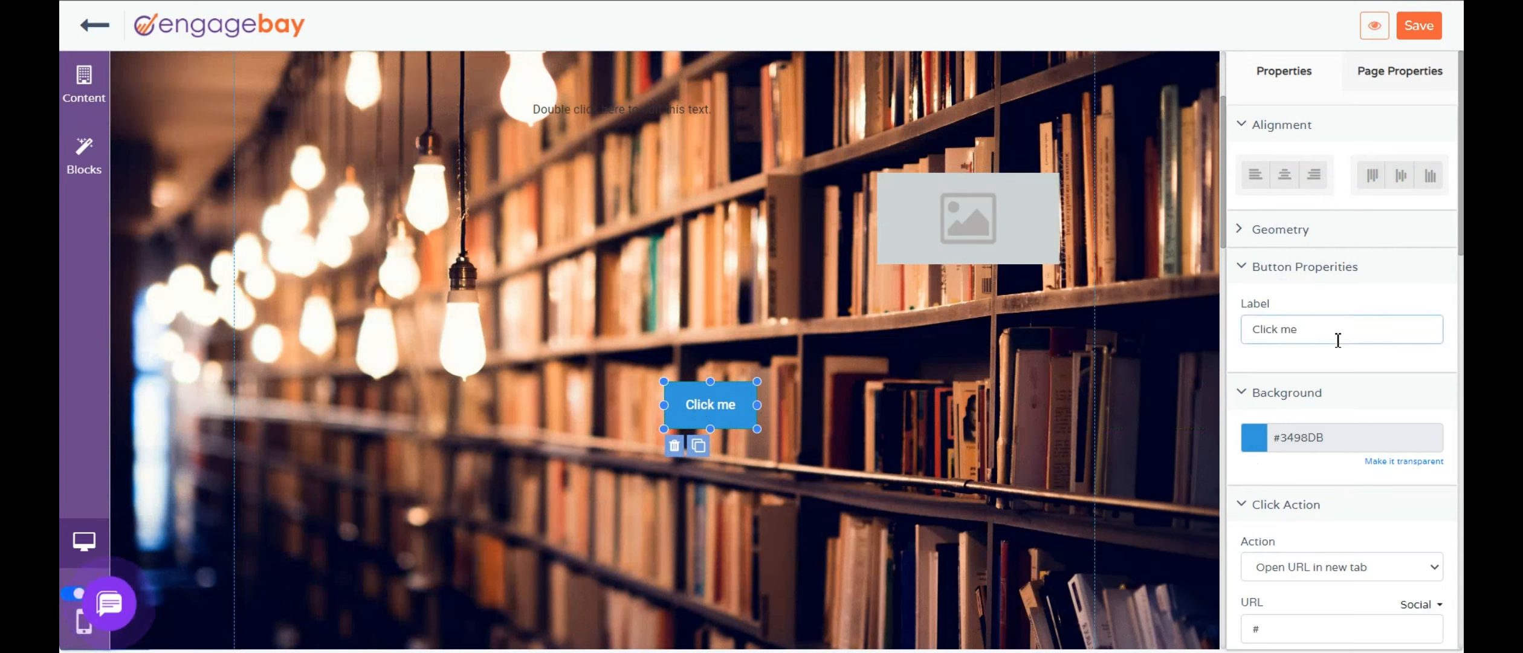
{"action": "key", "text": "ctrl"}
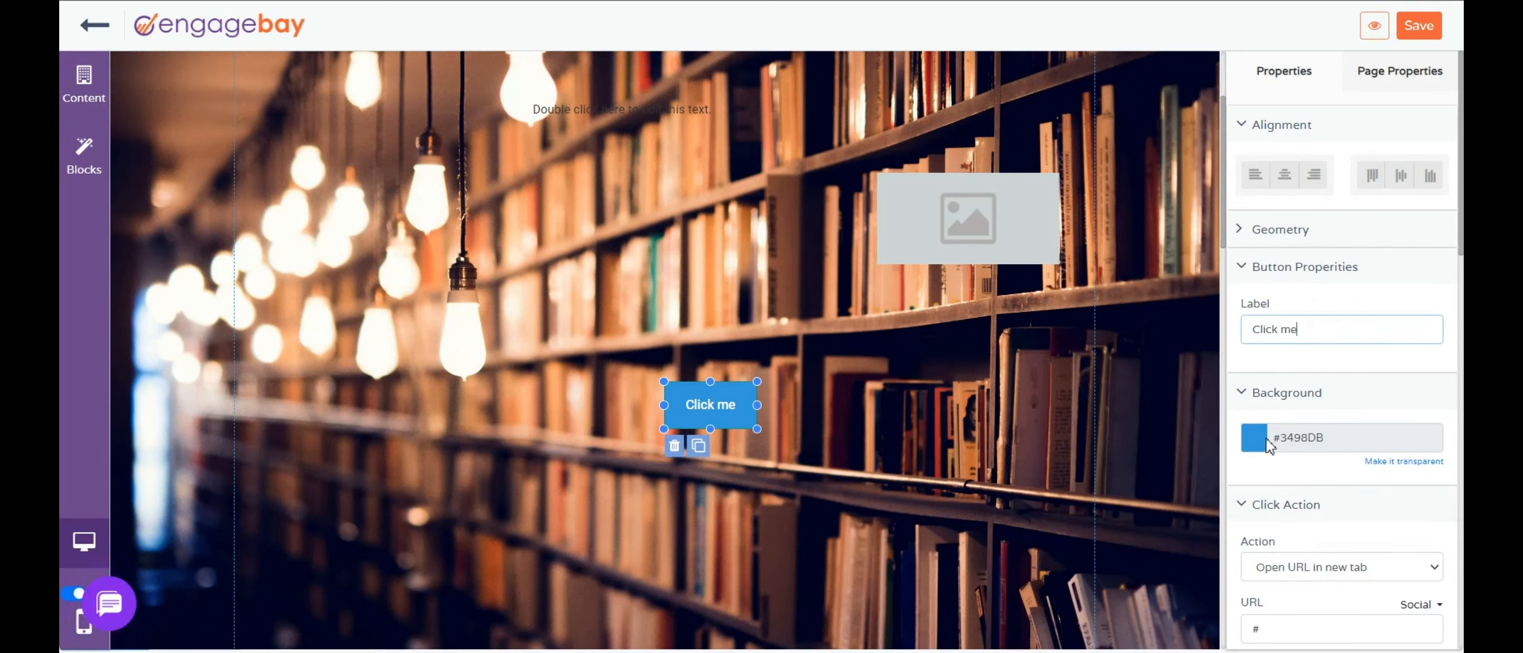
{"action": "key", "text": "ctrl"}
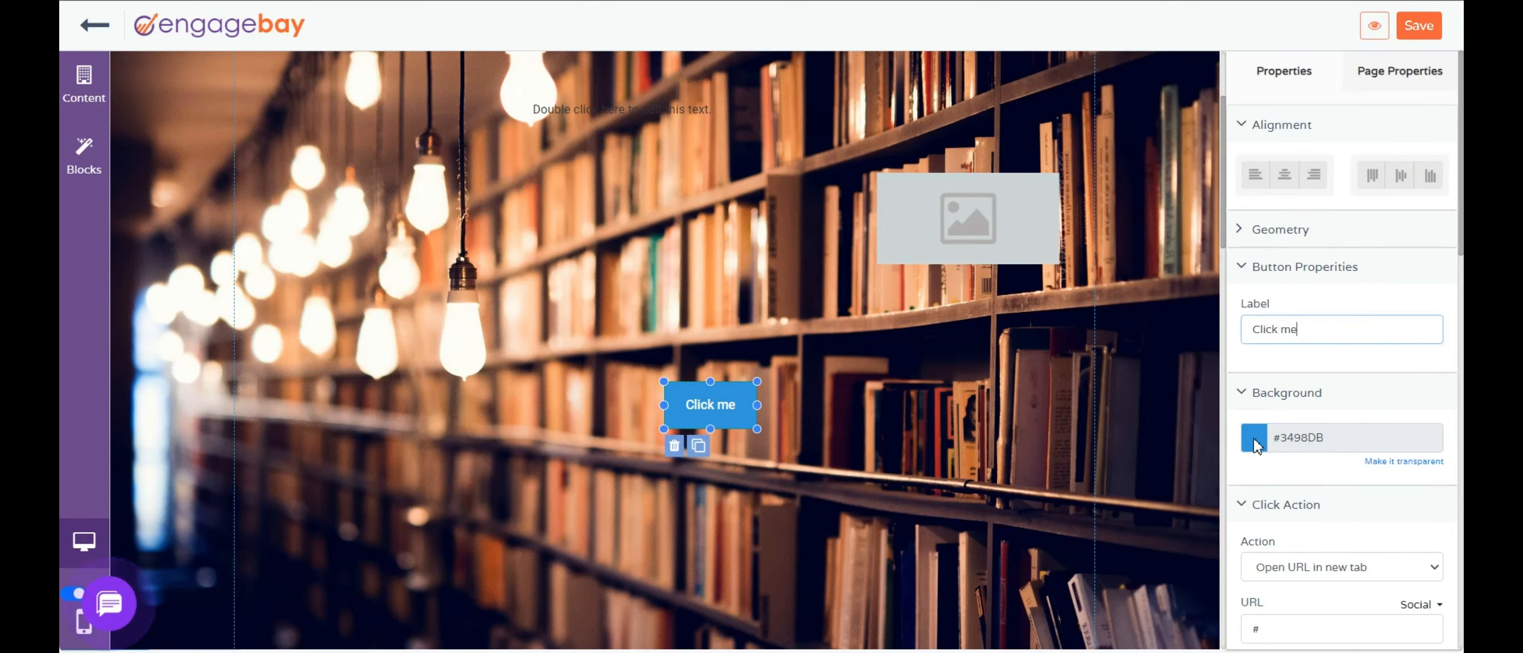
Step: Add a form element below the Click me button in the bookshelf section and set it to the city form
{"action": "scroll", "coordinate": [1254, 445], "scroll_direction": "down", "scroll_amount": 3}
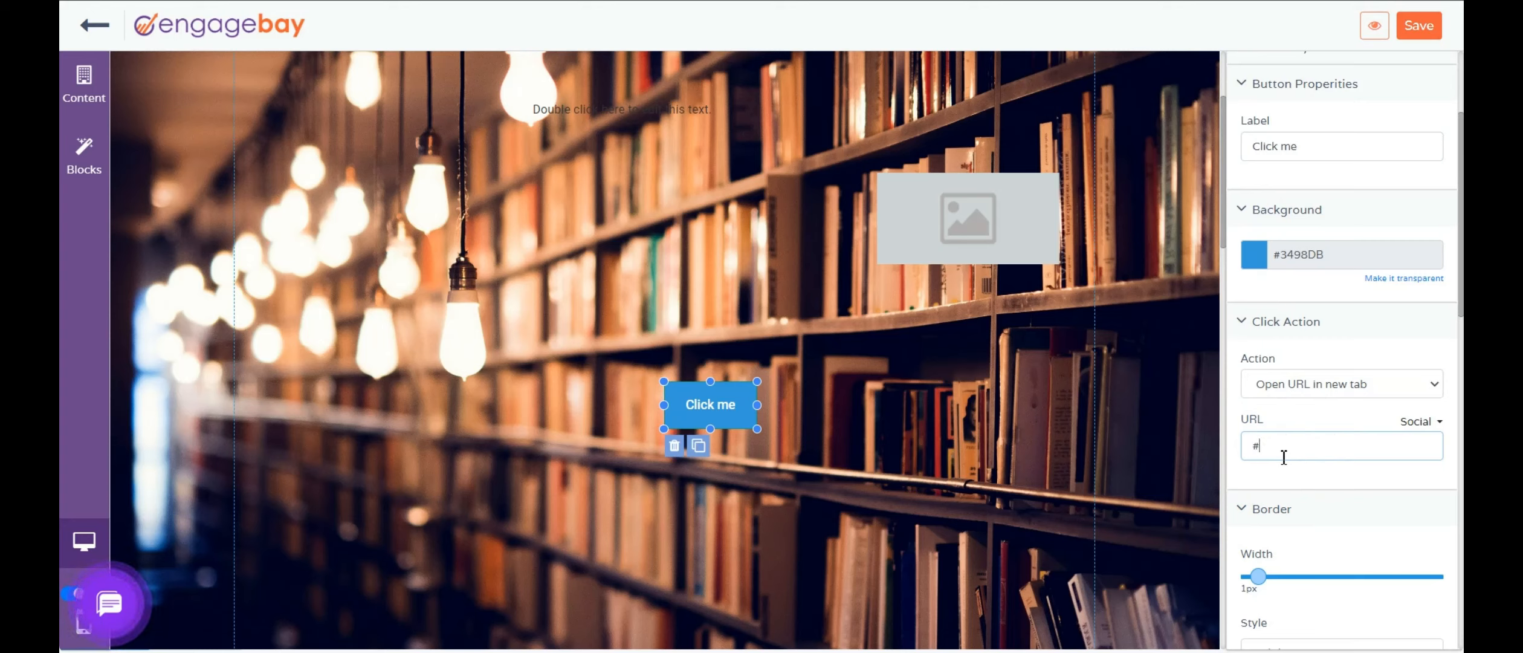
{"action": "left_click", "coordinate": [82, 91]}
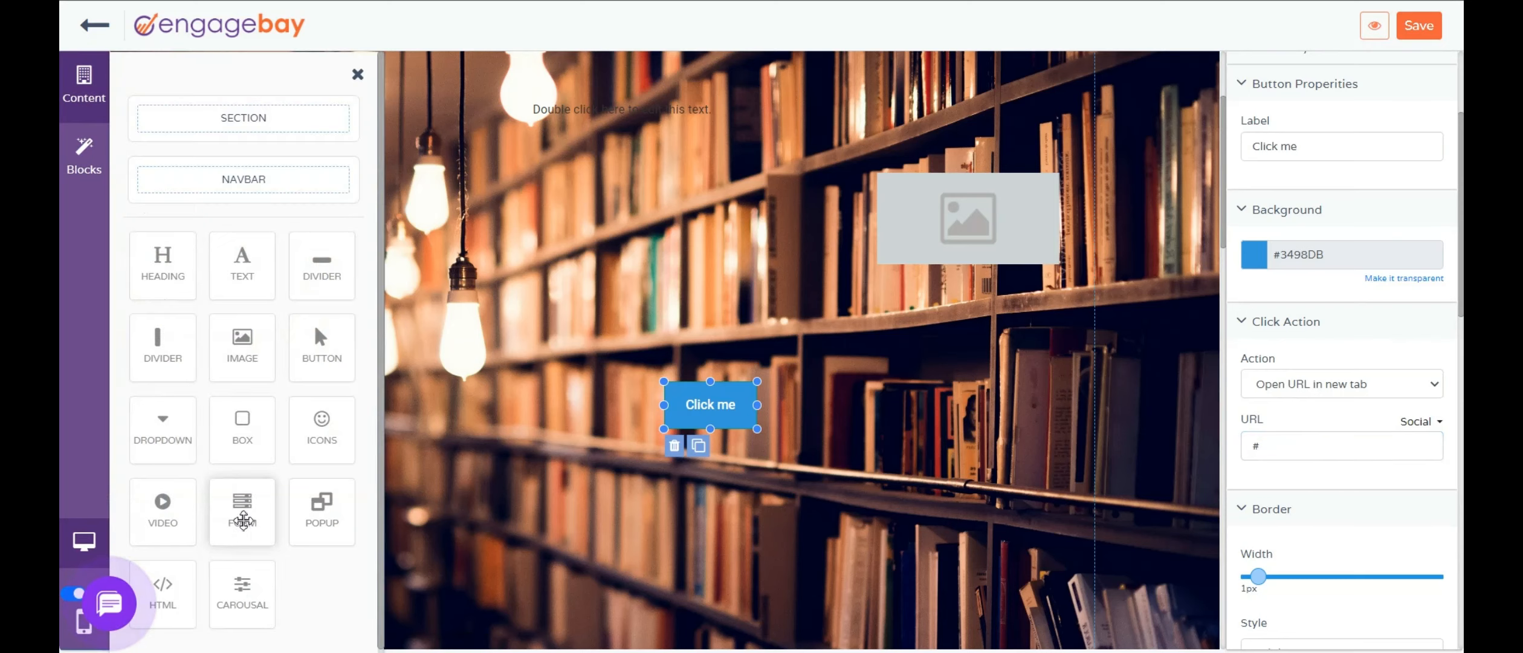
{"action": "left_click_drag", "start_coordinate": [243, 518], "coordinate": [618, 524]}
{"action": "scroll", "coordinate": [619, 524], "scroll_direction": "down", "scroll_amount": 3}
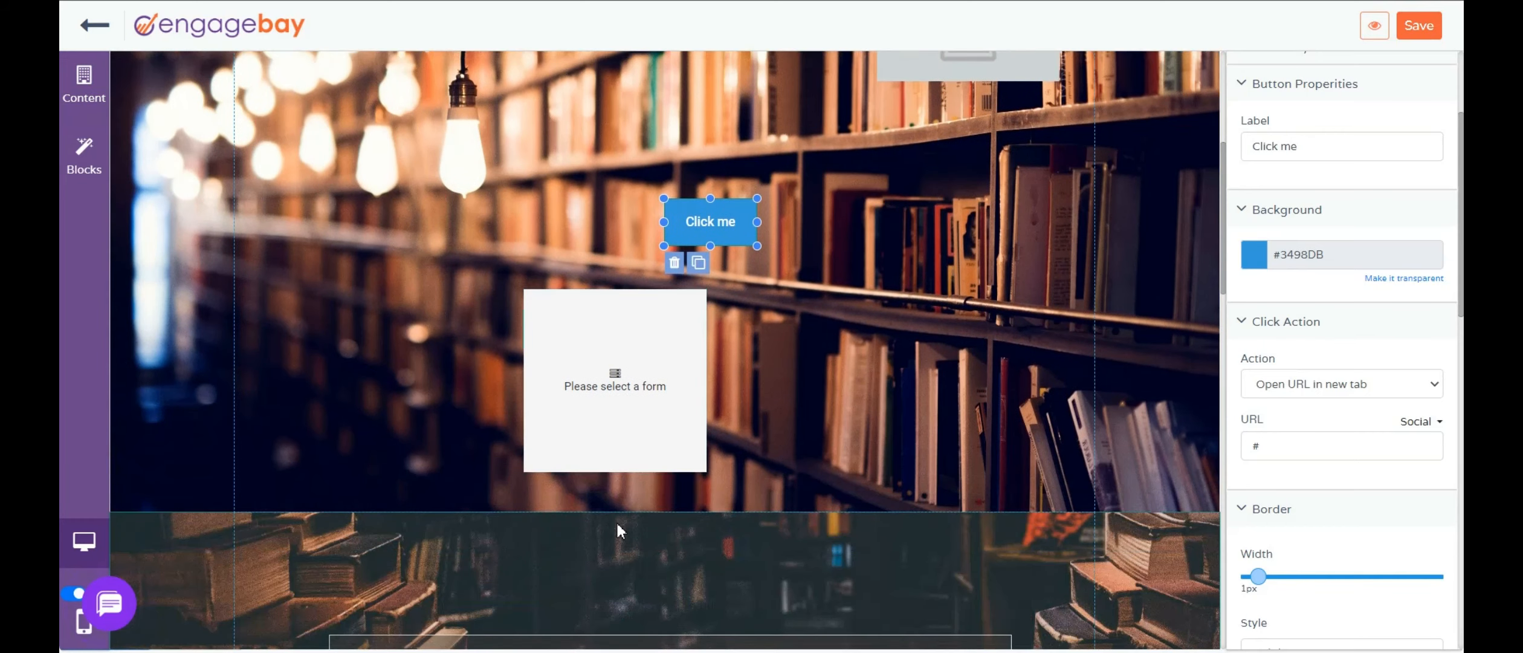
{"action": "left_click", "coordinate": [639, 401]}
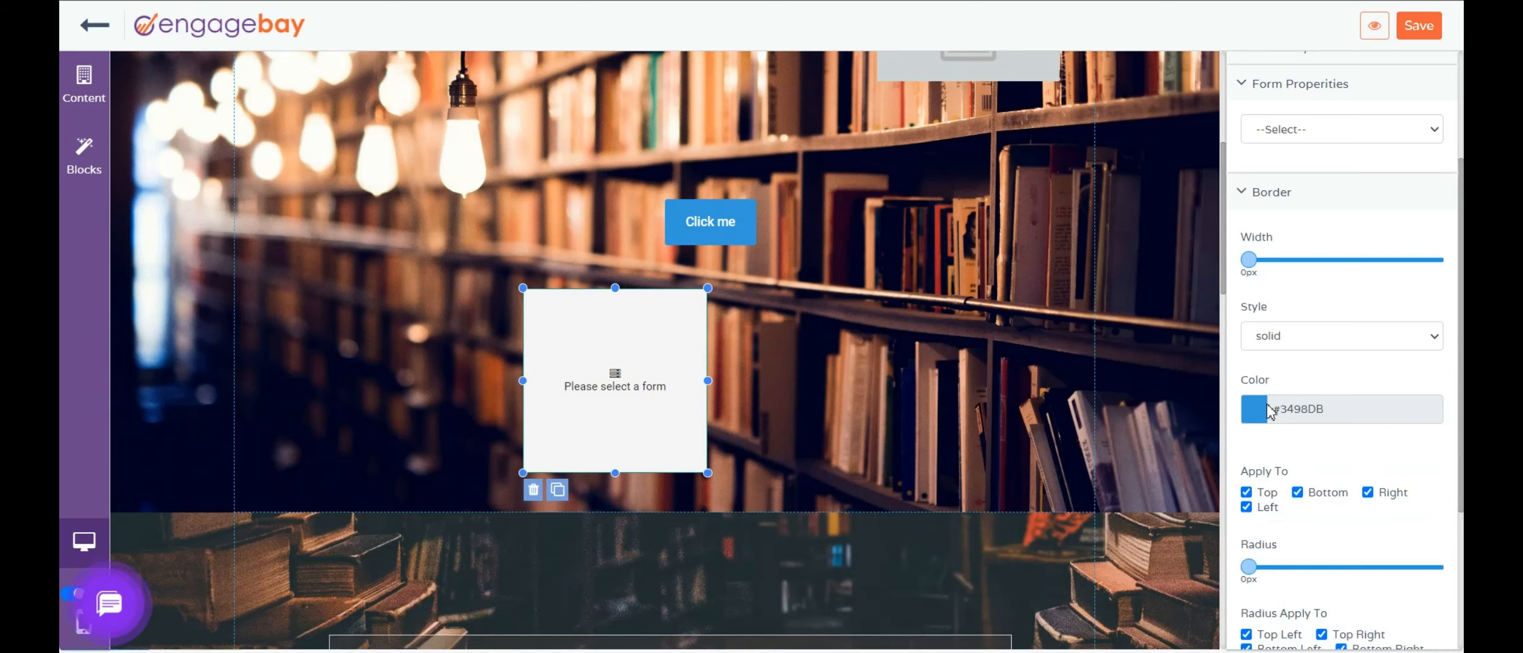
{"action": "scroll", "coordinate": [1203, 405], "scroll_direction": "down", "scroll_amount": 3}
{"action": "scroll", "coordinate": [1360, 411], "scroll_direction": "up", "scroll_amount": 3}
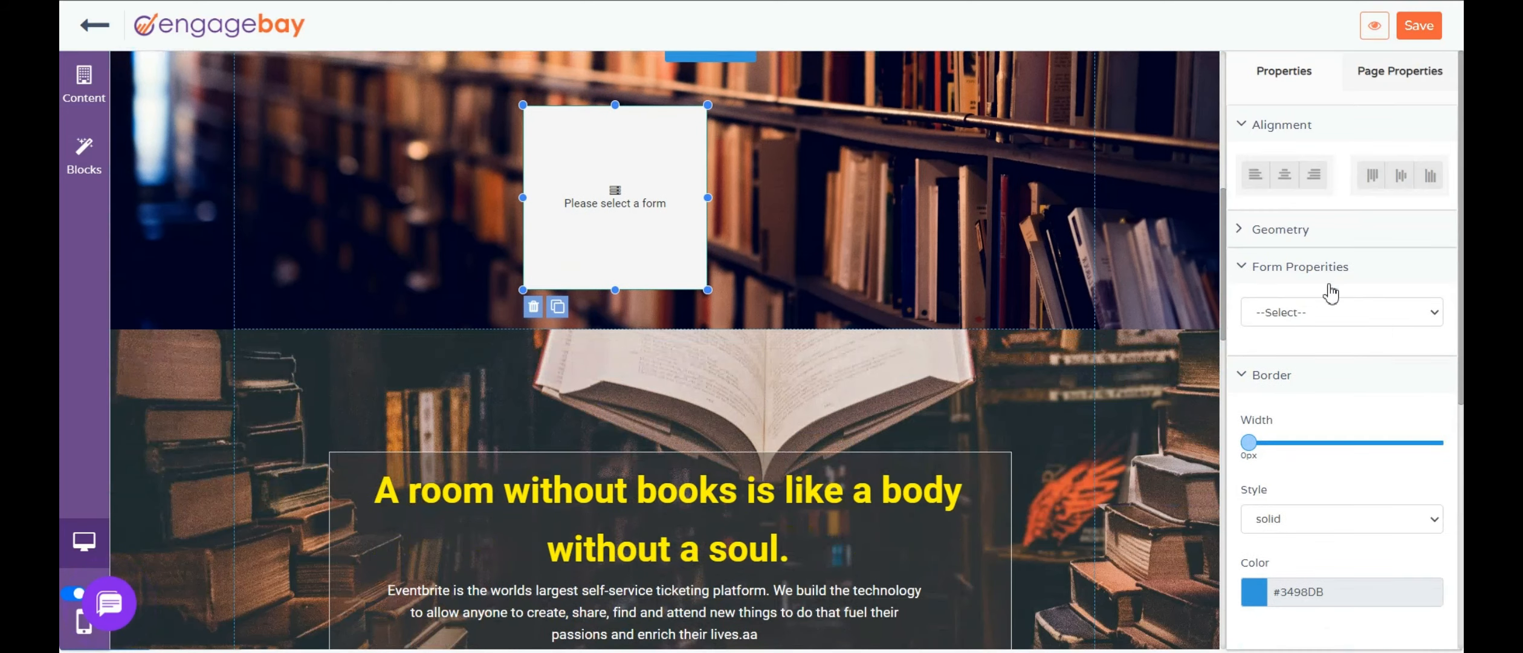
{"action": "left_click", "coordinate": [1317, 314]}
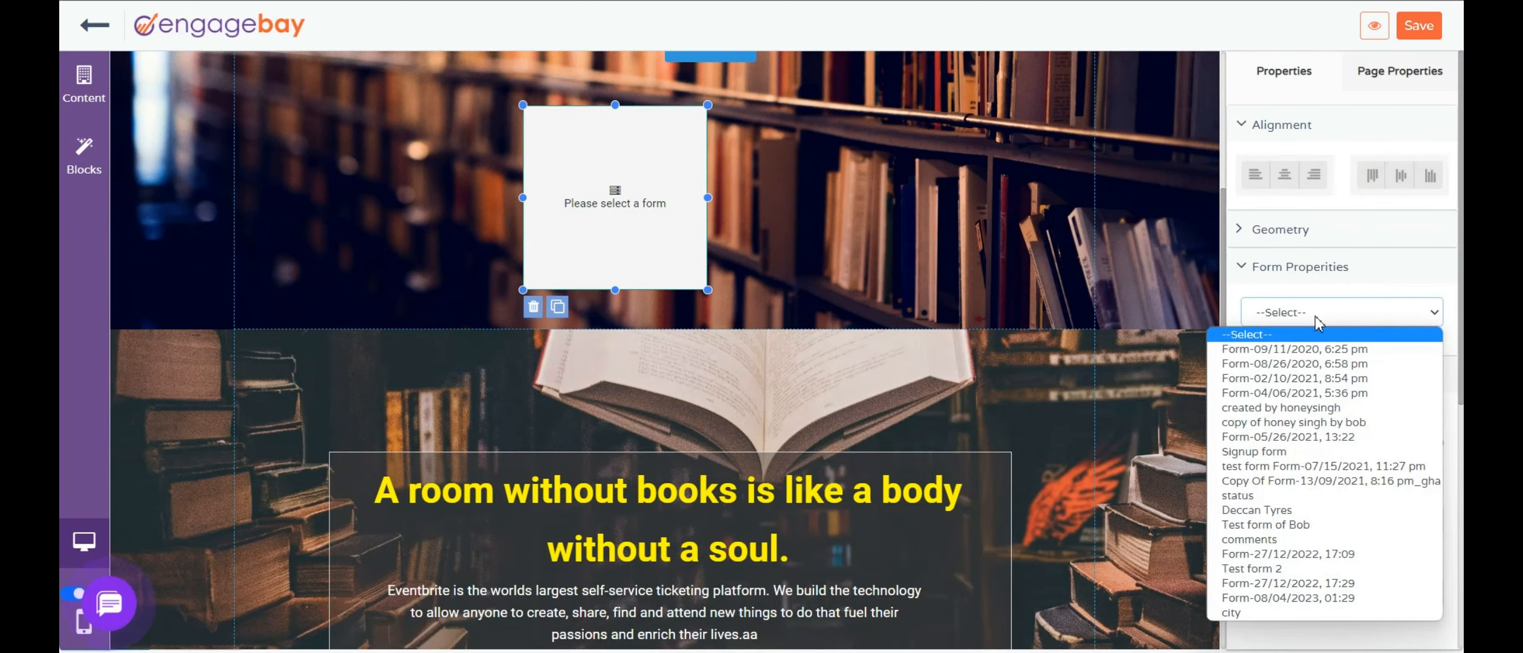
{"action": "left_click", "coordinate": [1271, 613]}
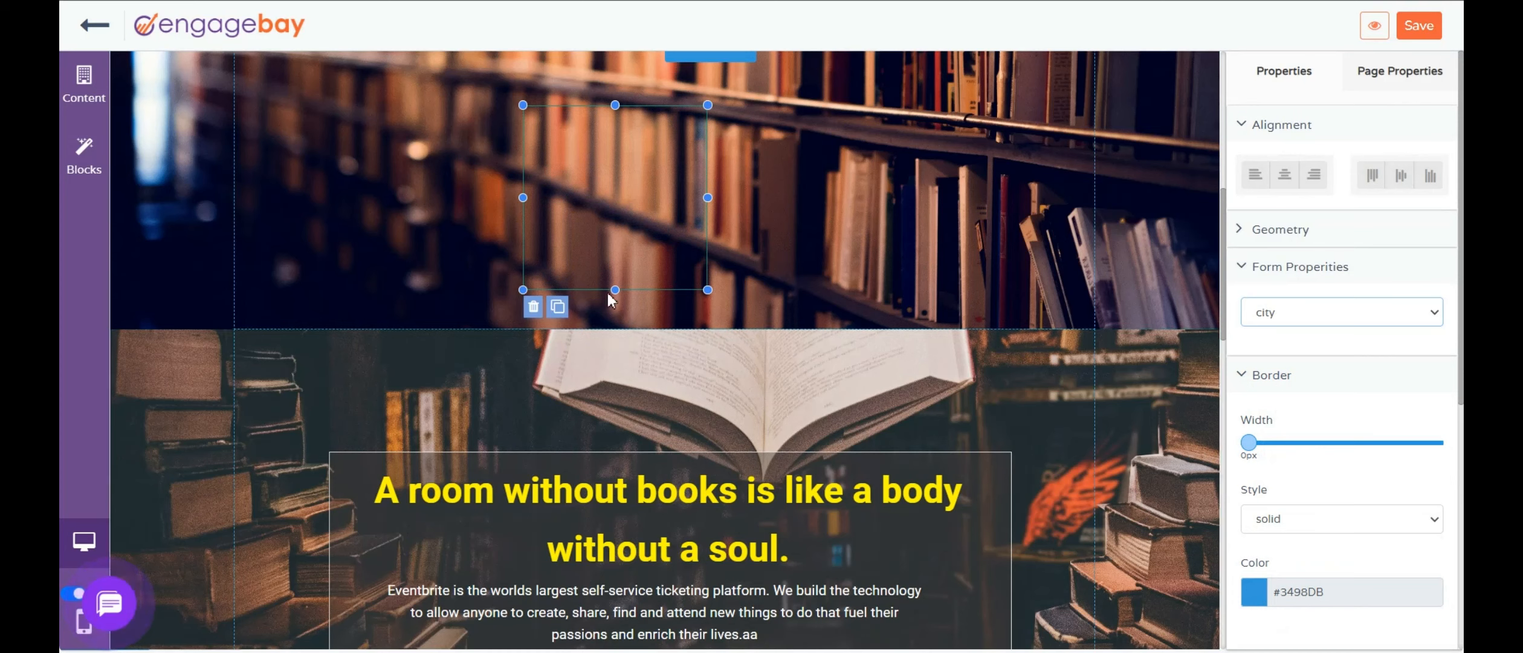
Step: Enlarge and reposition the sign-up form so it shows its fields down to Get Started within the bookshelf section
{"action": "left_click_drag", "start_coordinate": [609, 291], "coordinate": [613, 331]}
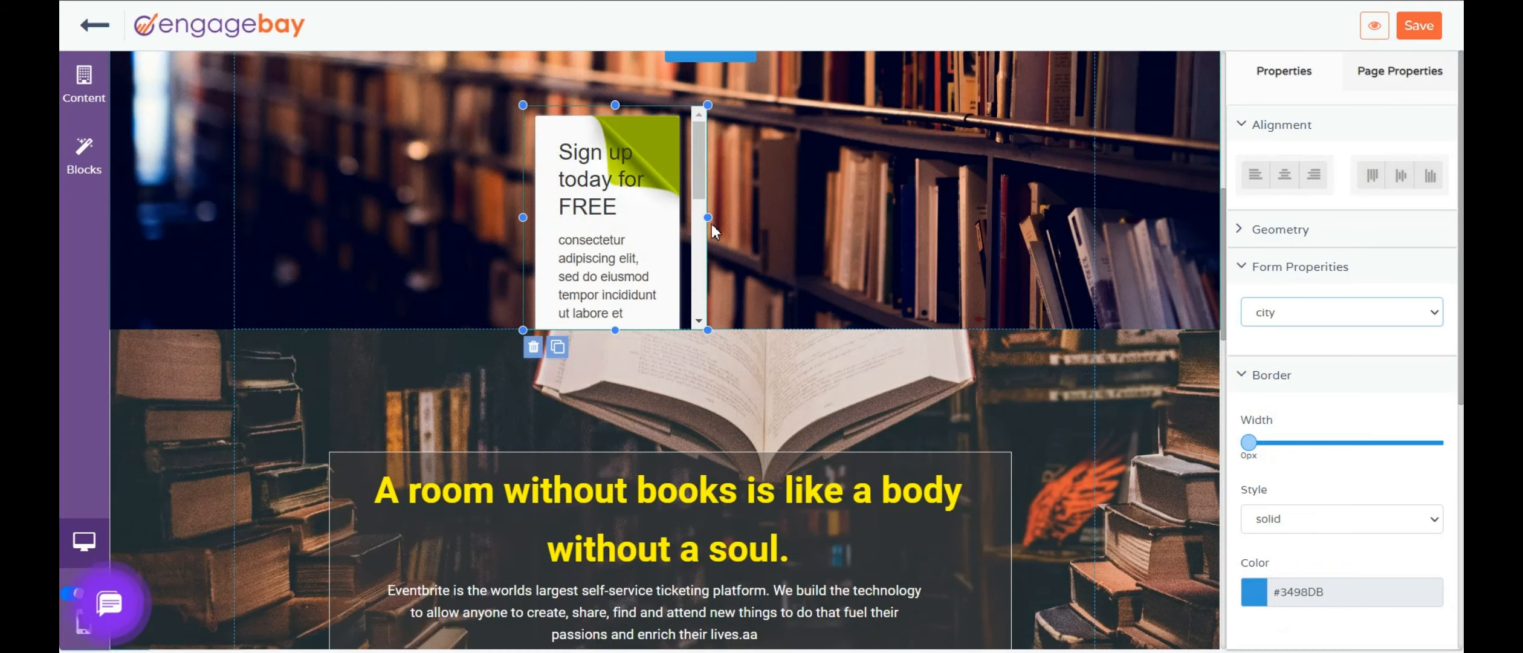
{"action": "left_click_drag", "start_coordinate": [617, 200], "coordinate": [590, 182]}
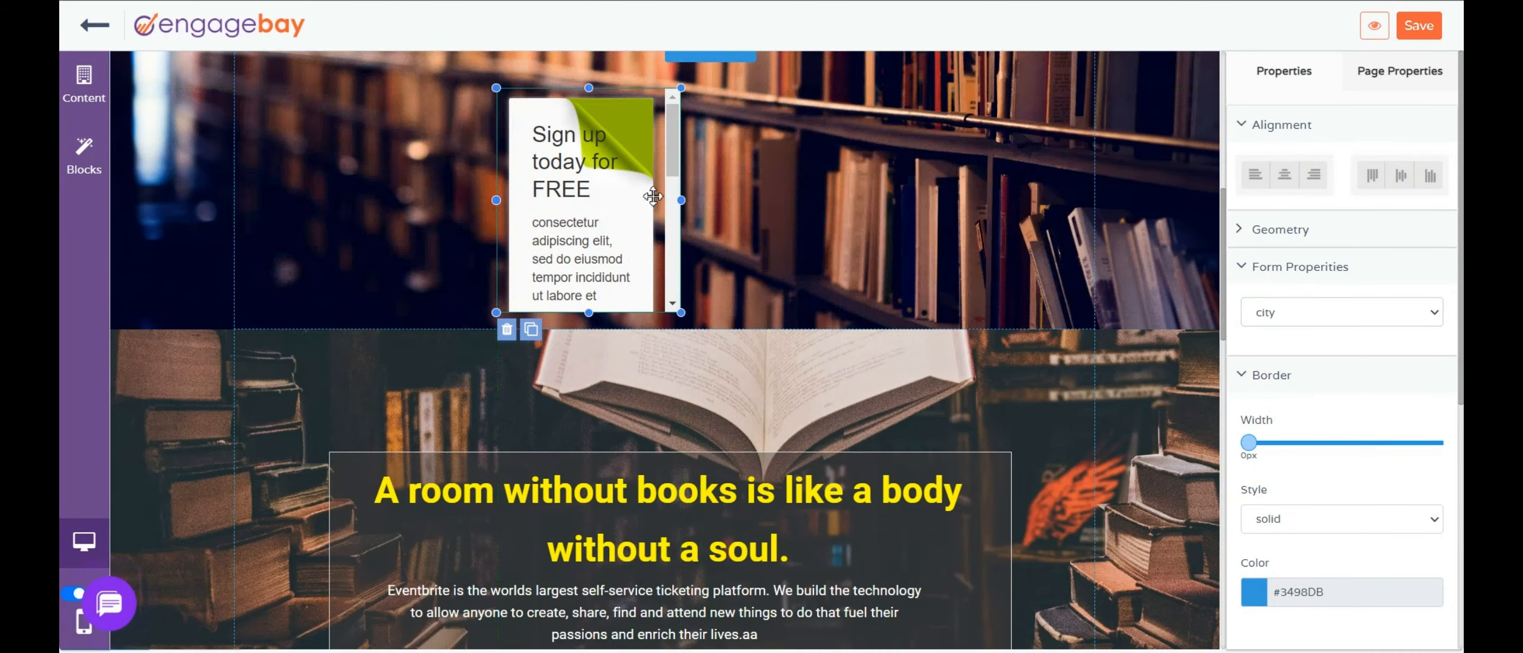
{"action": "left_click_drag", "start_coordinate": [777, 210], "coordinate": [818, 200]}
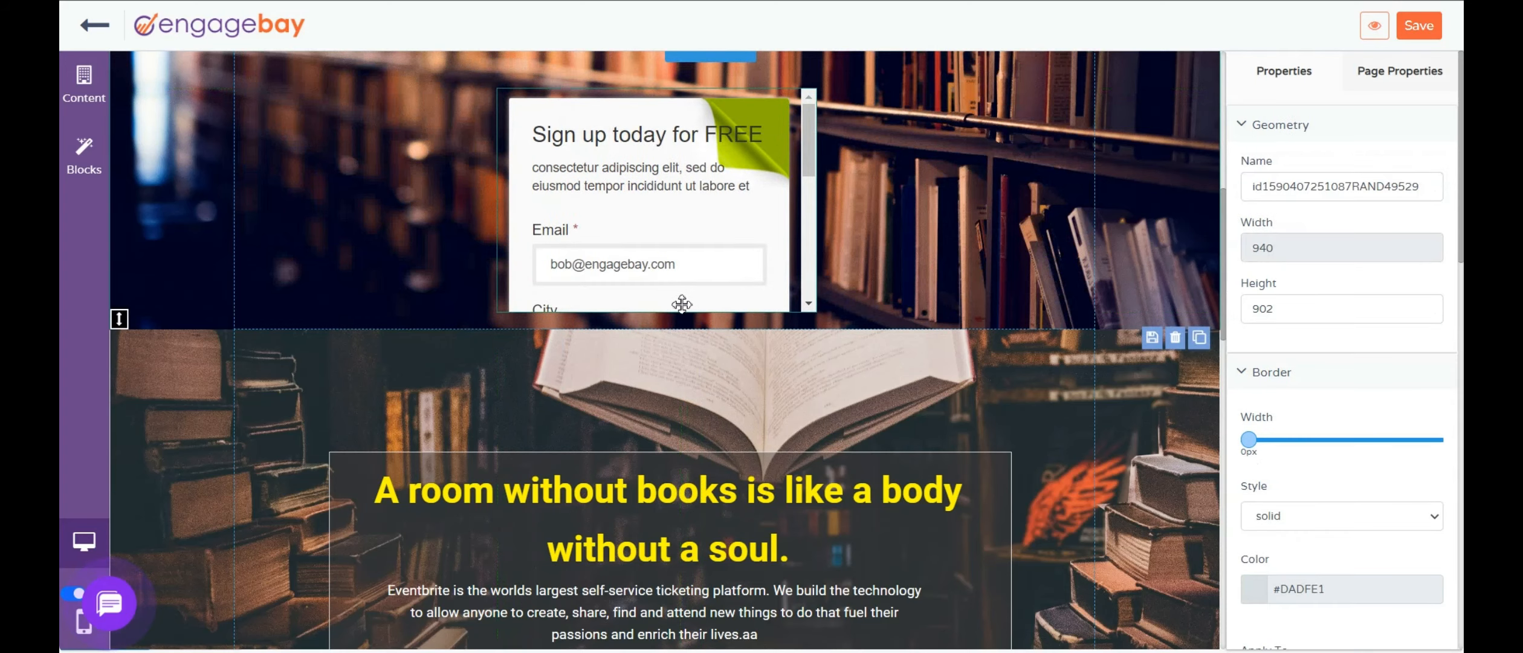
{"action": "left_click_drag", "start_coordinate": [660, 311], "coordinate": [647, 436]}
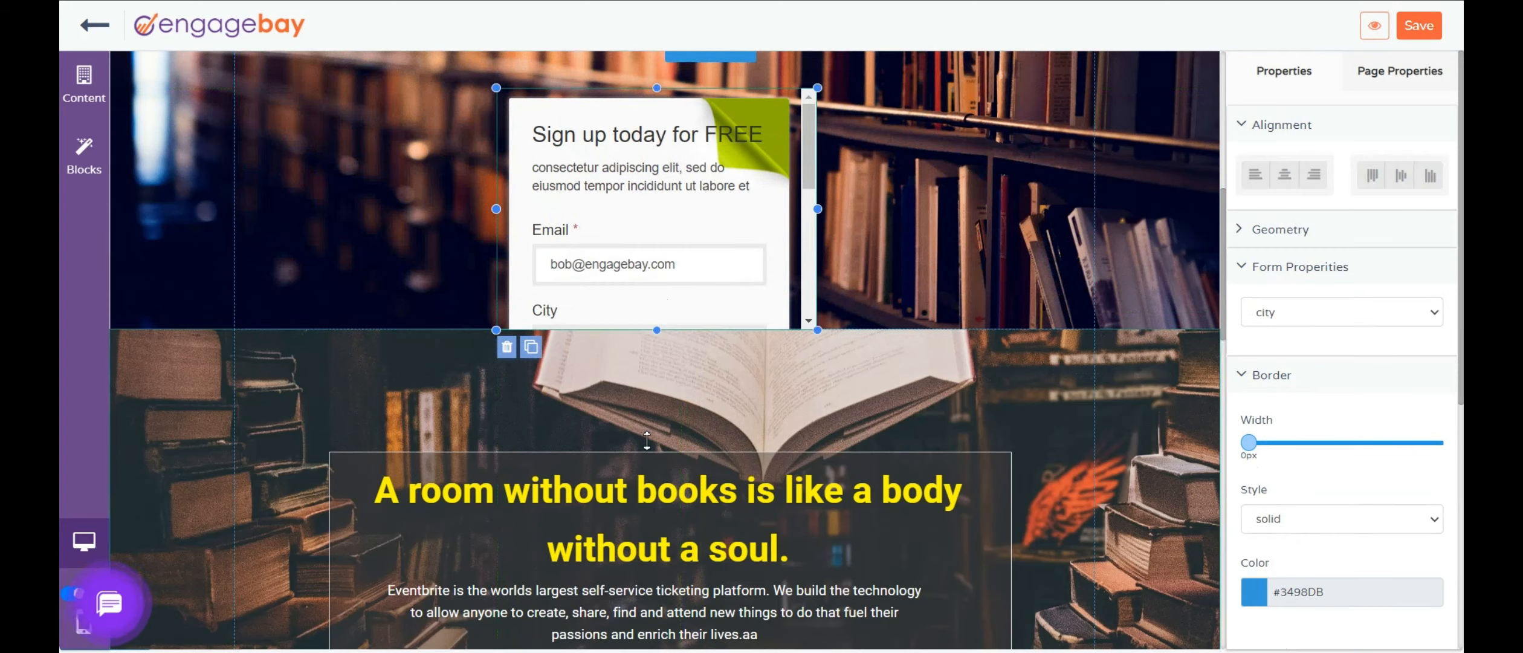
{"action": "scroll", "coordinate": [696, 290], "scroll_direction": "down", "scroll_amount": 3}
{"action": "scroll", "coordinate": [687, 247], "scroll_direction": "up", "scroll_amount": 3}
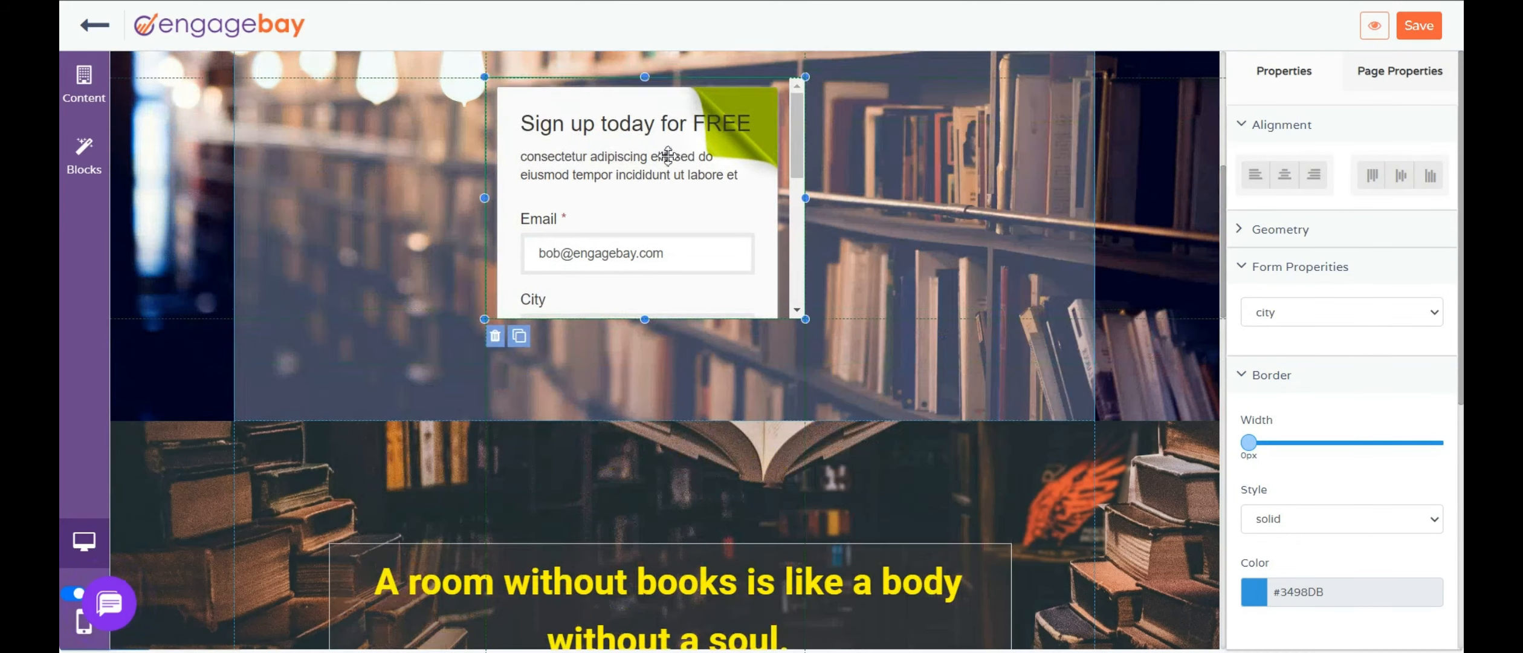
{"action": "left_click_drag", "start_coordinate": [645, 310], "coordinate": [649, 416]}
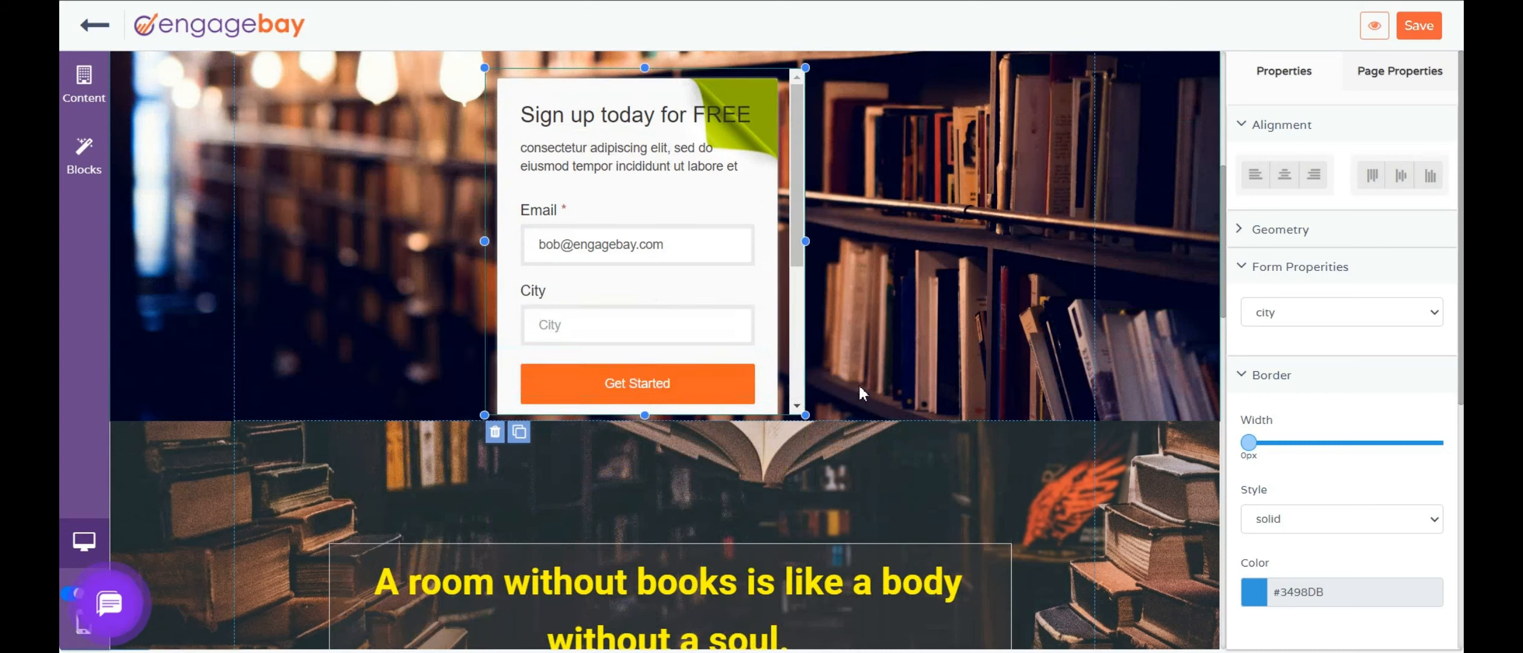
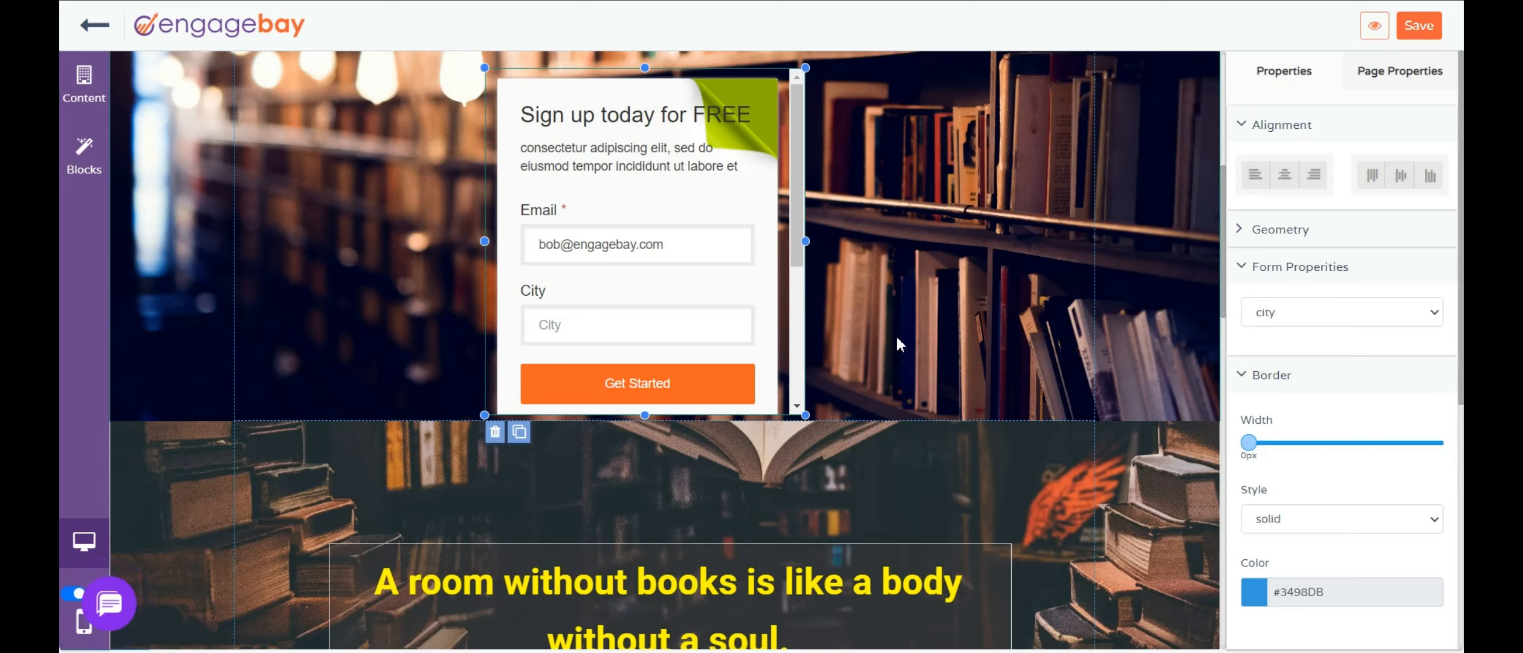
Step: Filter the prebuilt blocks to Headers and add the first header block at the very top of the page
{"action": "scroll", "coordinate": [892, 345], "scroll_direction": "up", "scroll_amount": 2}
{"action": "scroll", "coordinate": [892, 345], "scroll_direction": "up", "scroll_amount": 3}
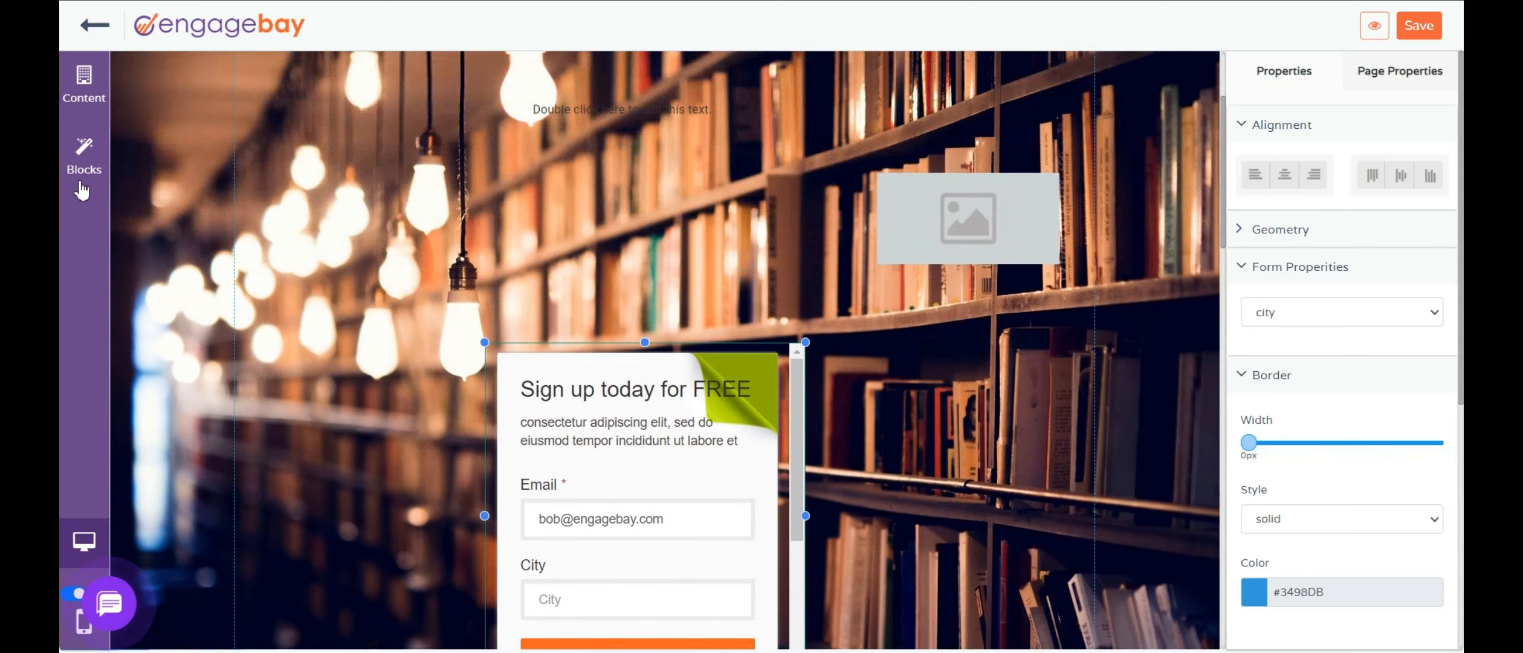
{"action": "left_click", "coordinate": [83, 175]}
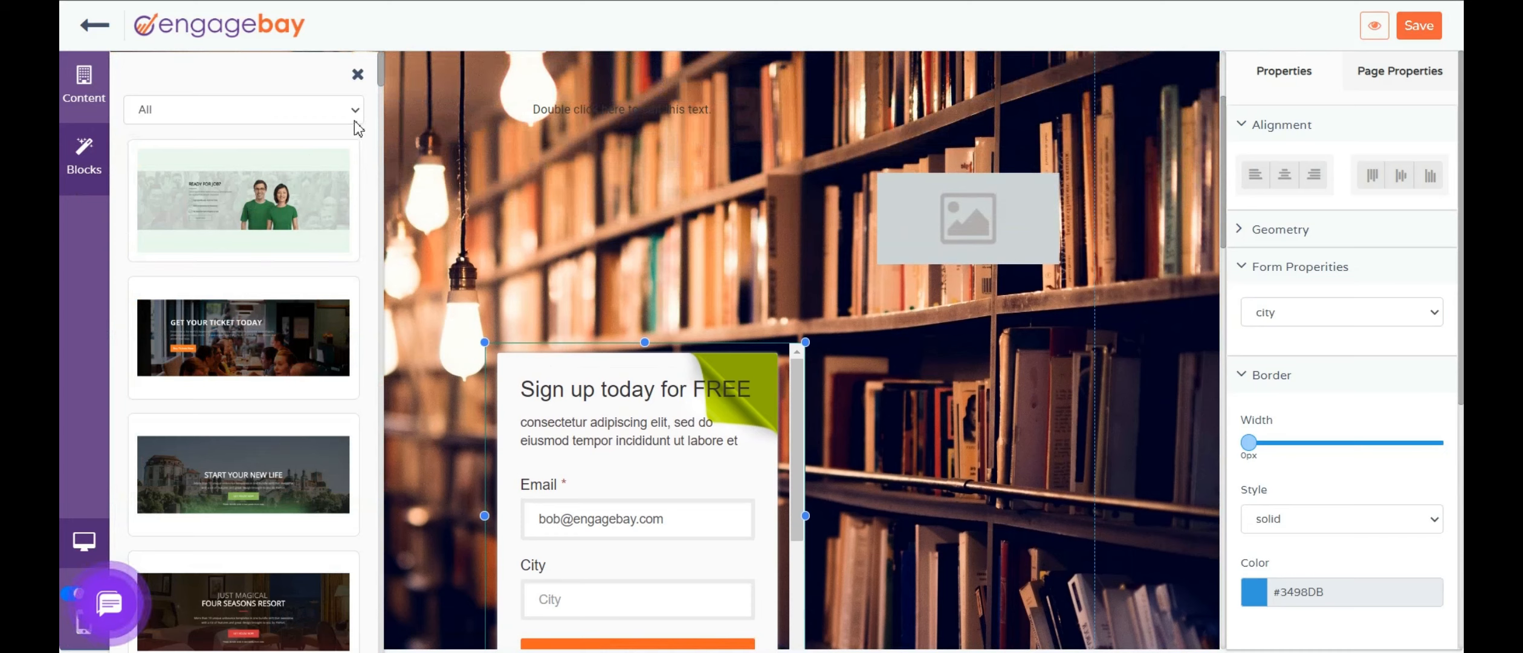
{"action": "left_click", "coordinate": [290, 109]}
{"action": "left_click", "coordinate": [247, 158]}
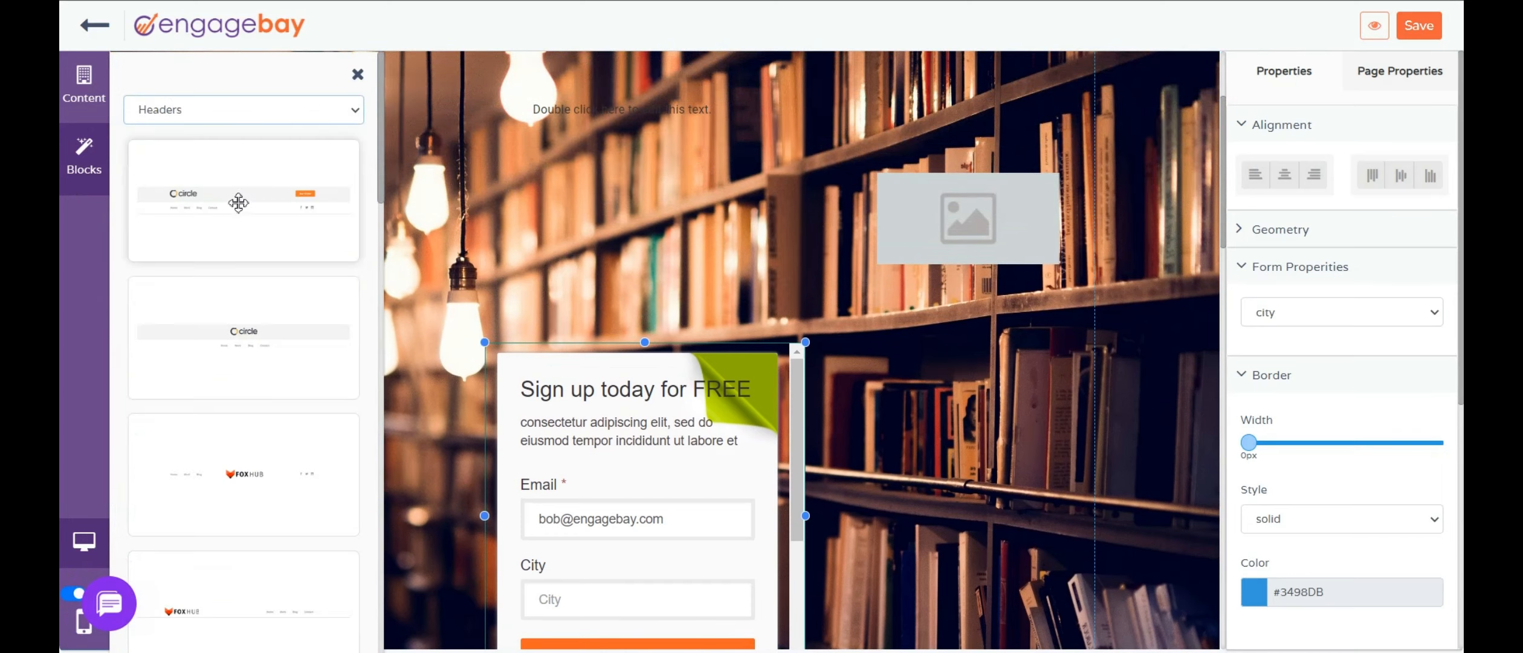
{"action": "left_click_drag", "start_coordinate": [274, 248], "coordinate": [400, 72]}
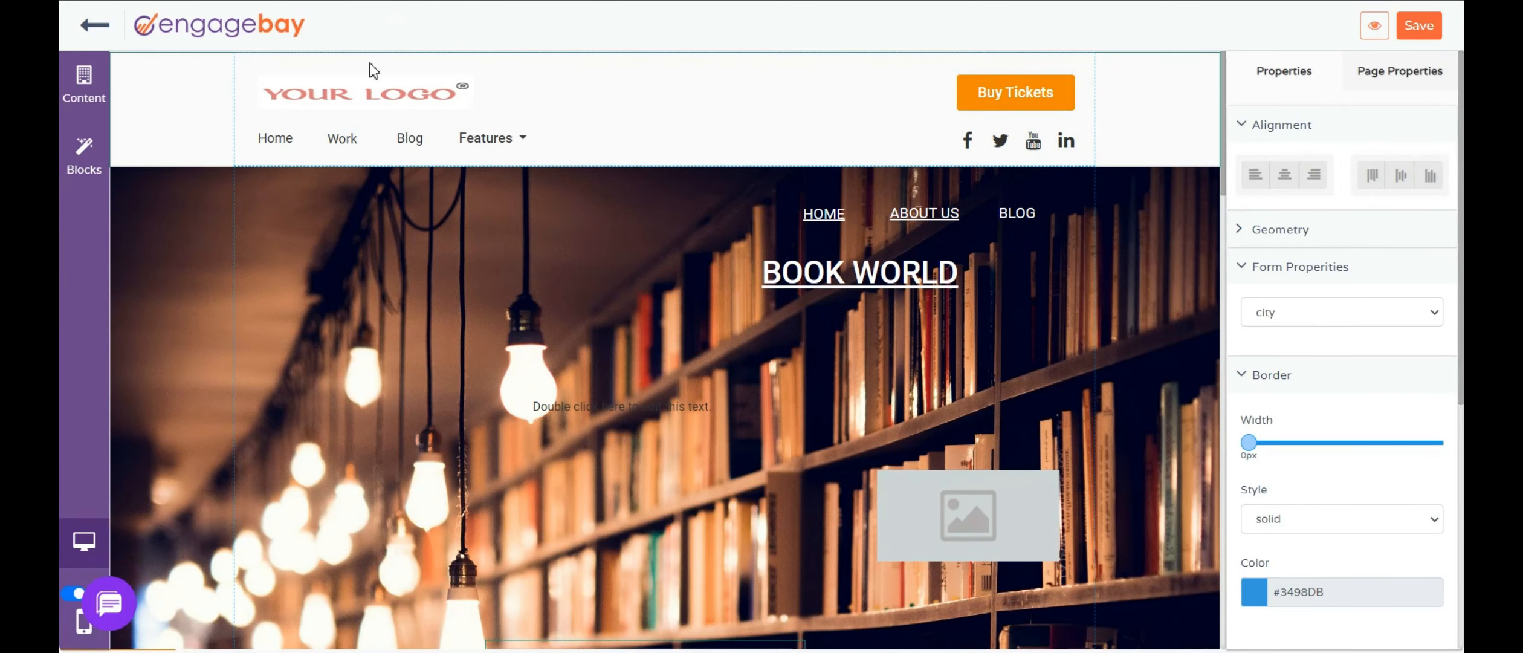
Step: Select the YOUR LOGO image in the new header and open the option for changing its image
{"action": "left_click", "coordinate": [365, 93]}
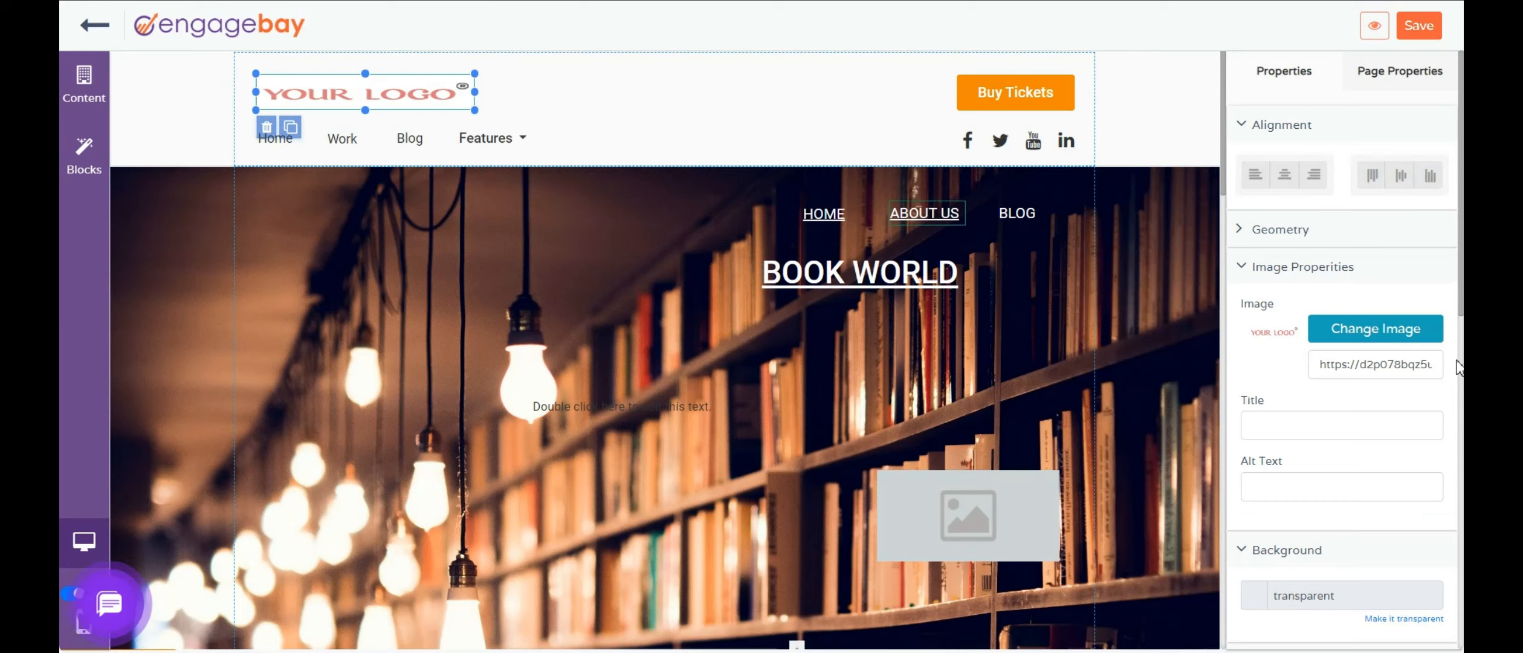
{"action": "left_click", "coordinate": [1386, 332]}
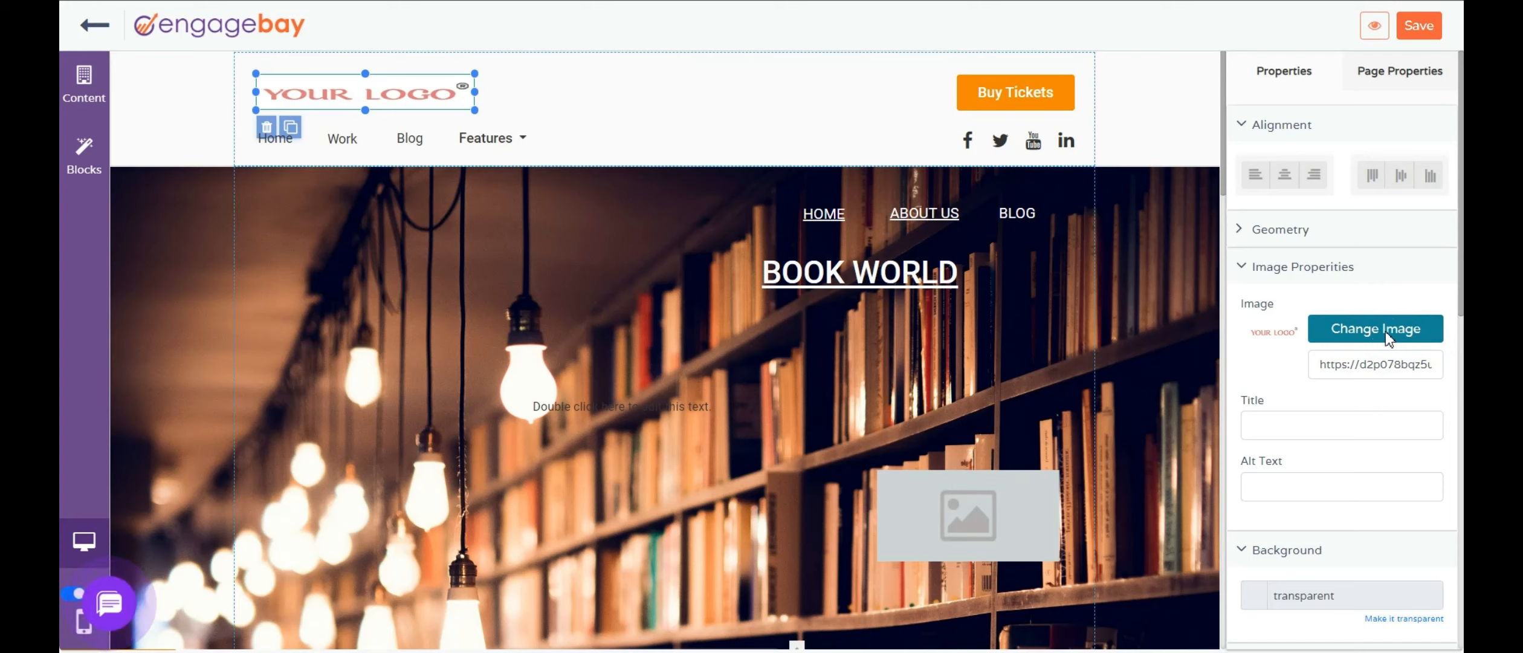
{"action": "left_click", "coordinate": [1385, 330]}
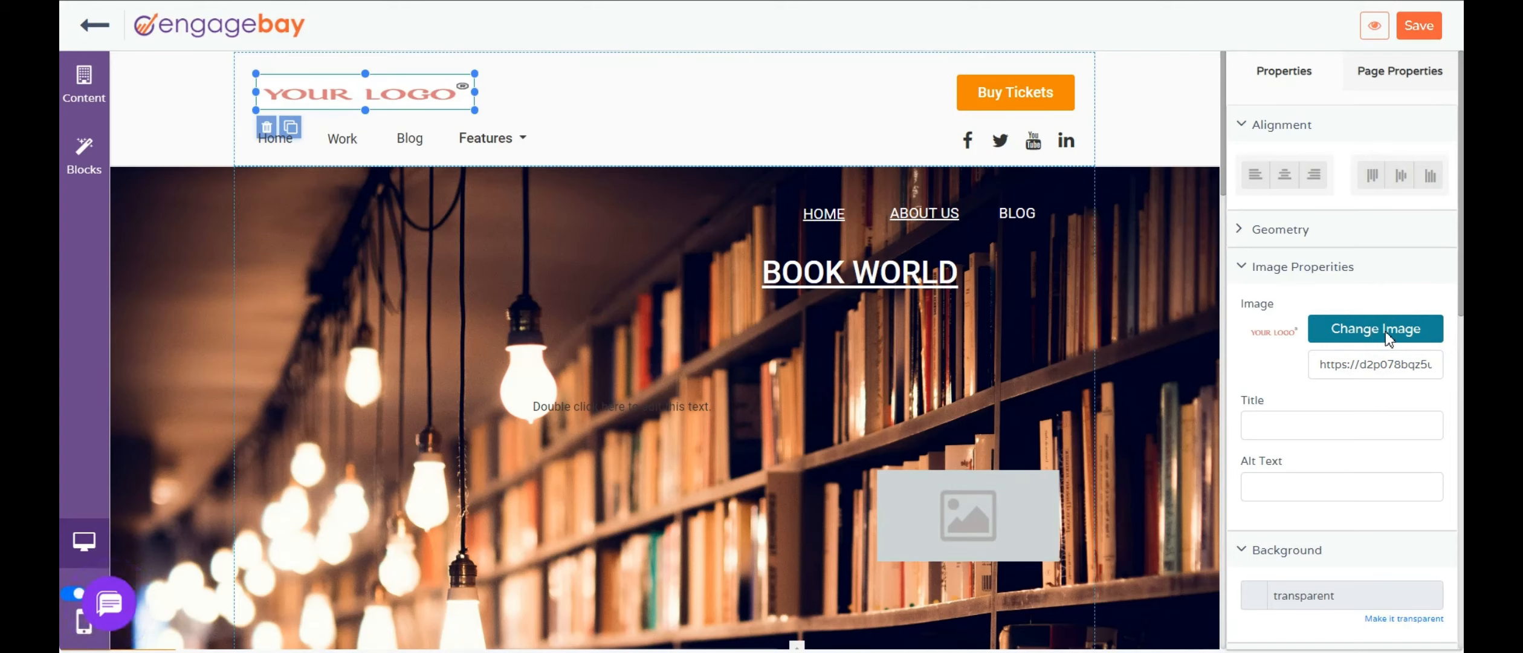
Step: Select the header's Home, Work and Blog links in turn to view their font styles
{"action": "left_click", "coordinate": [275, 145]}
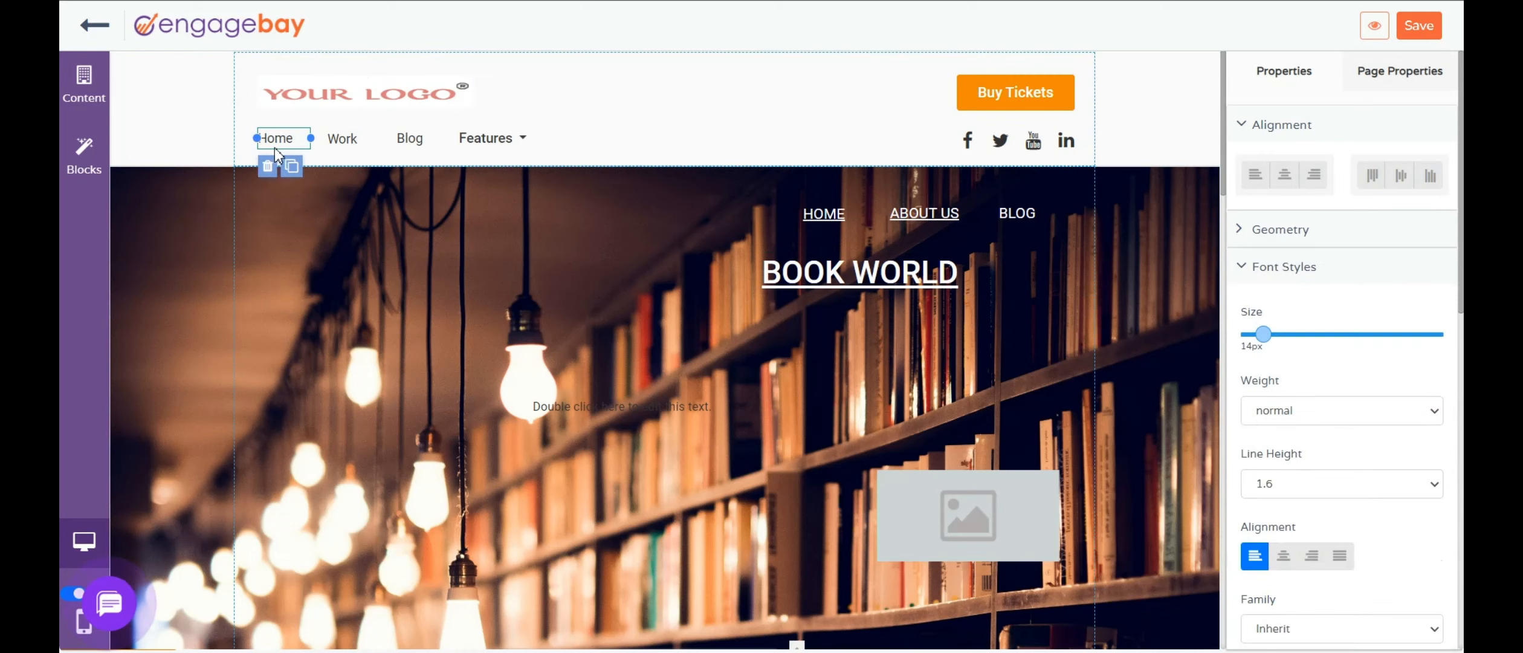
{"action": "left_click", "coordinate": [342, 140]}
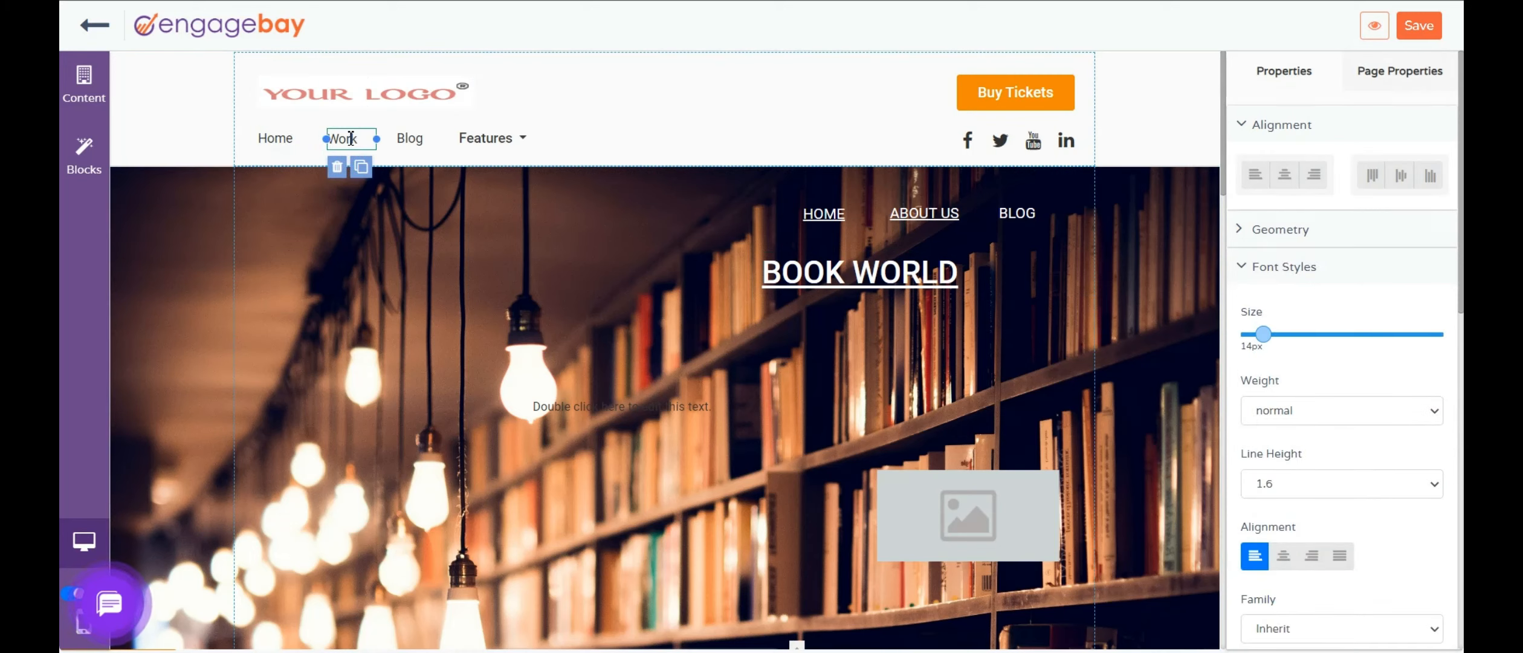
{"action": "left_click", "coordinate": [423, 141]}
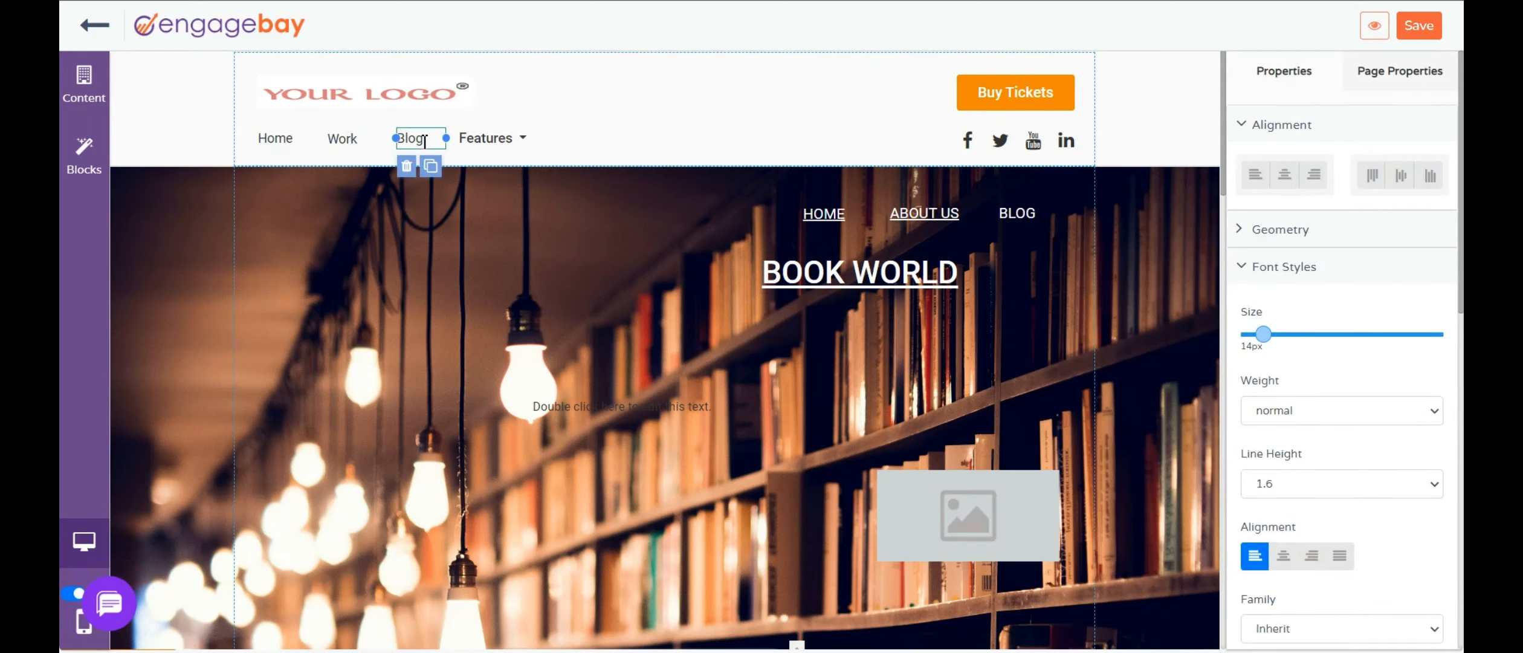
Step: Examine the label, background color and click action URL of the header's Buy Tickets button
{"action": "left_click", "coordinate": [1021, 95]}
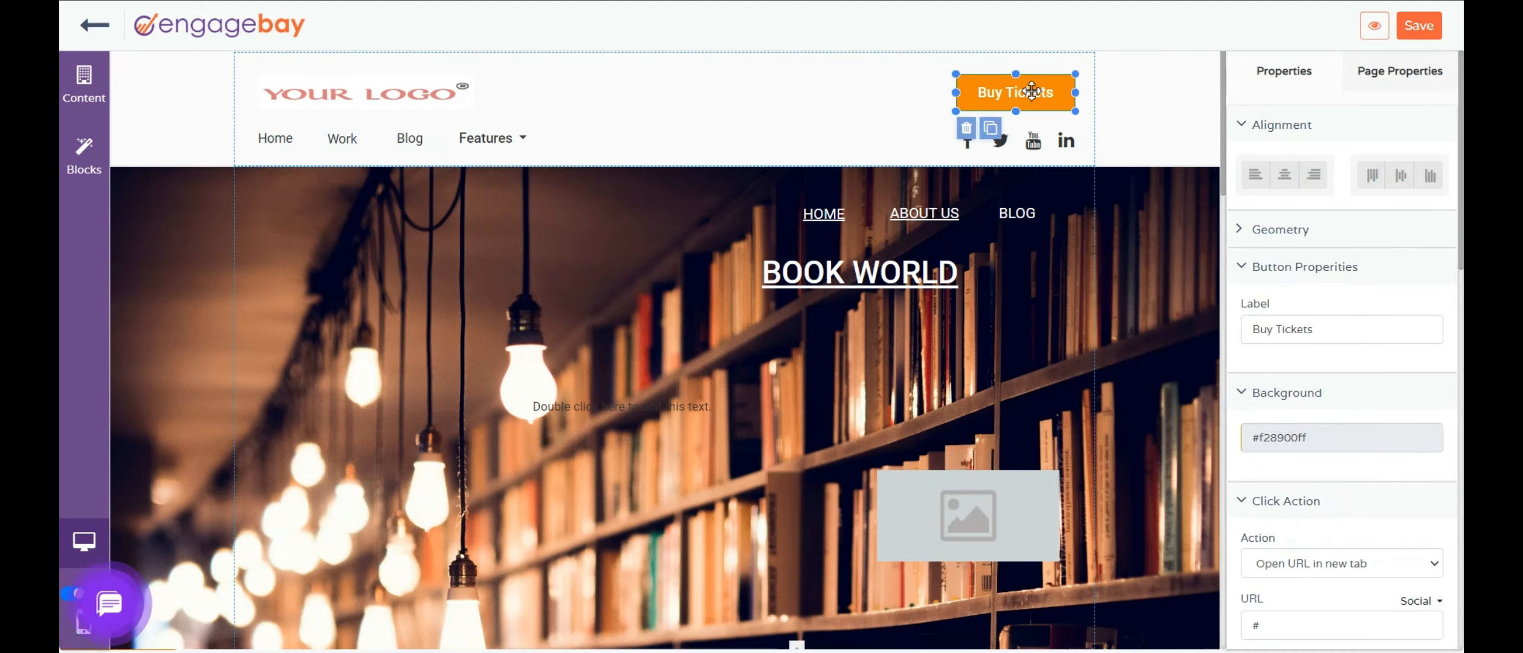
{"action": "left_click", "coordinate": [1364, 332]}
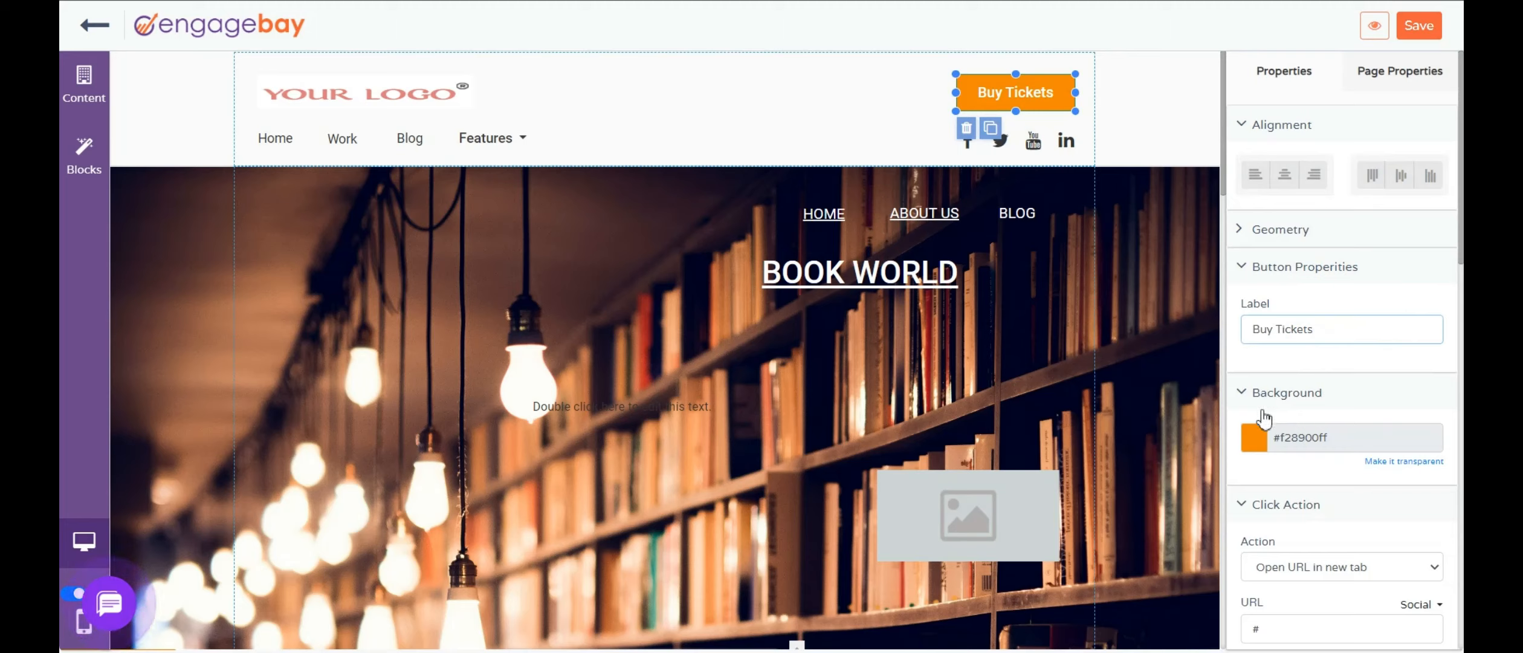
{"action": "left_click", "coordinate": [1255, 445]}
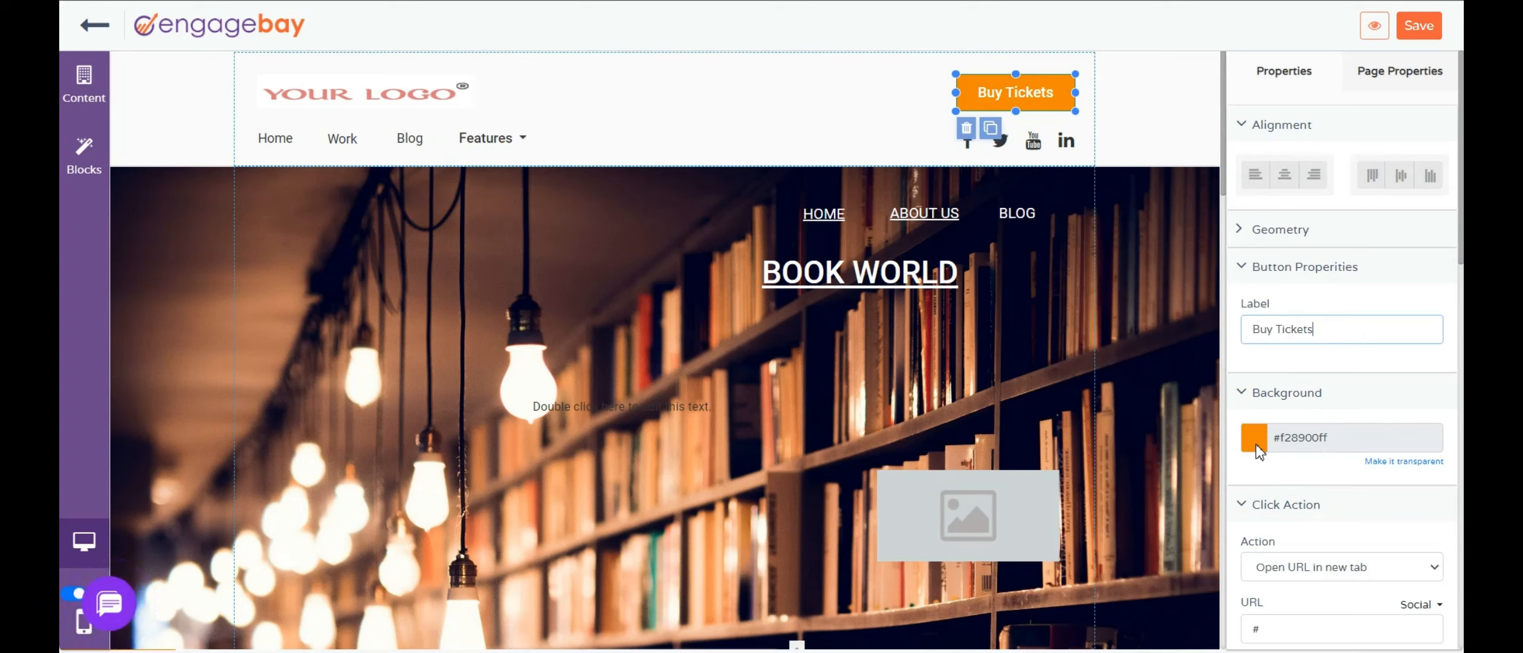
{"action": "left_click", "coordinate": [1256, 448]}
{"action": "scroll", "coordinate": [1263, 478], "scroll_direction": "down", "scroll_amount": 2}
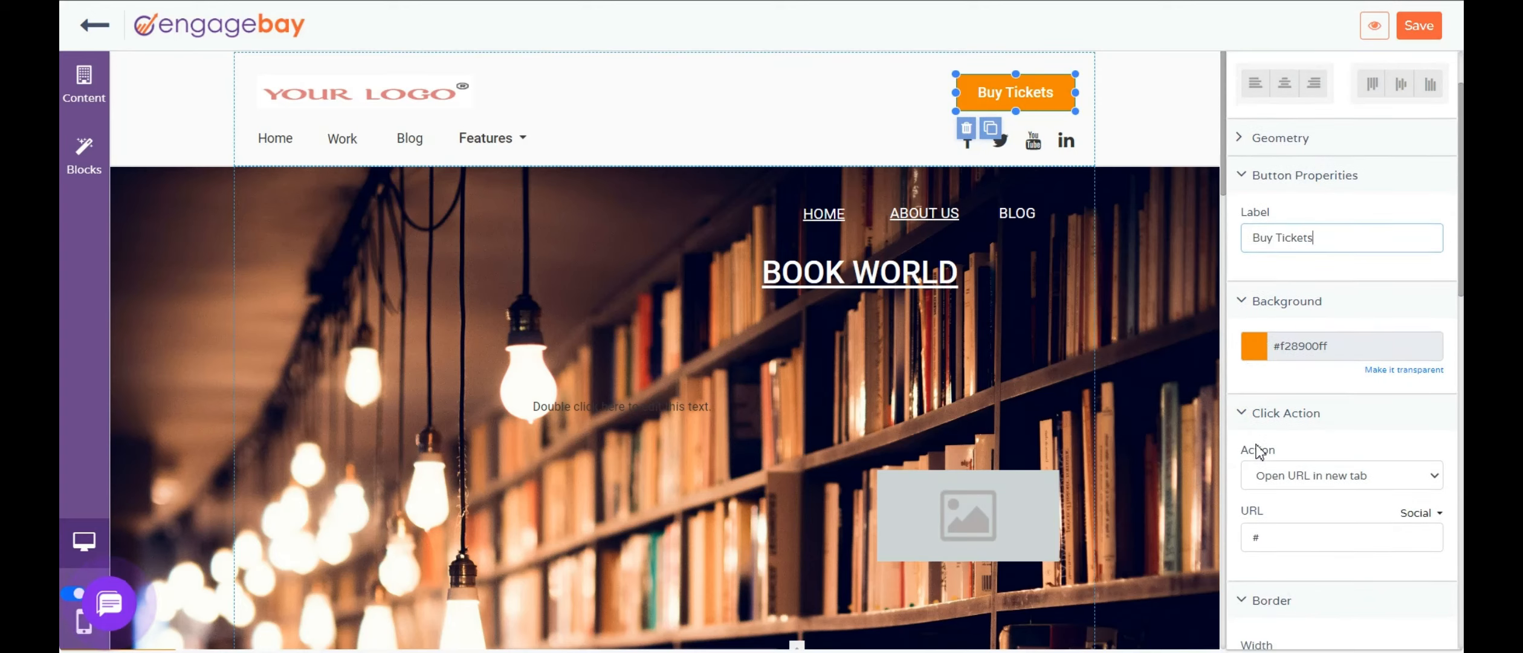
{"action": "scroll", "coordinate": [1273, 499], "scroll_direction": "down", "scroll_amount": 2}
{"action": "left_click", "coordinate": [1277, 448]}
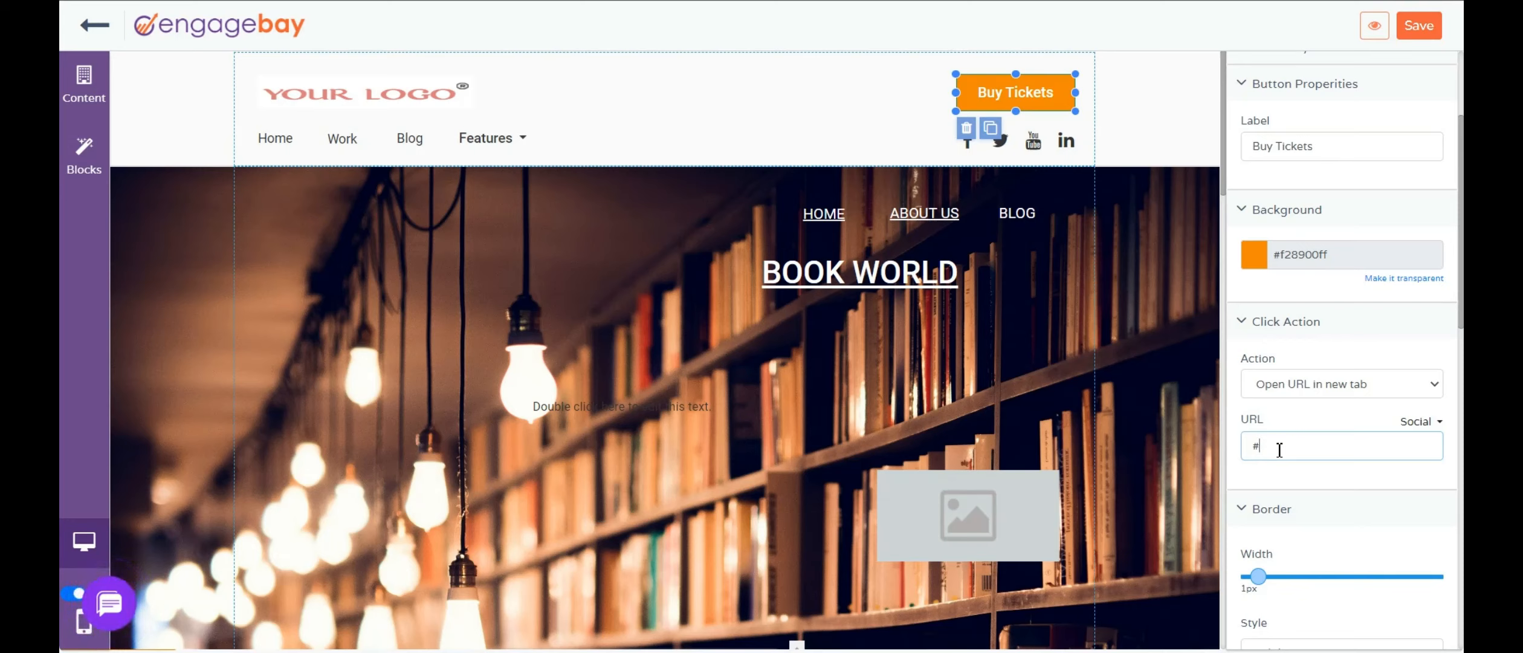
Step: Select the header's Facebook, Twitter, YouTube and LinkedIn icons in turn to view their icon properties
{"action": "left_click", "coordinate": [967, 141]}
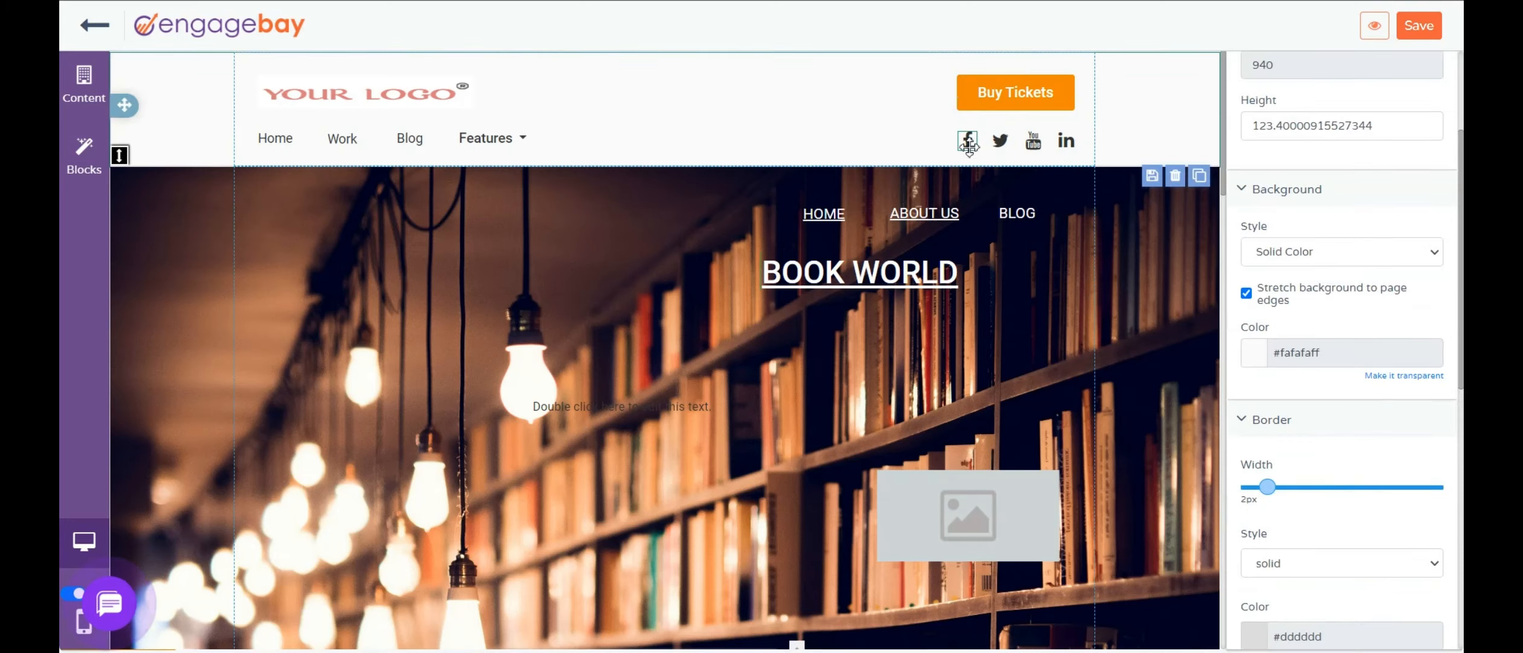
{"action": "left_click", "coordinate": [968, 144]}
{"action": "left_click", "coordinate": [1001, 142]}
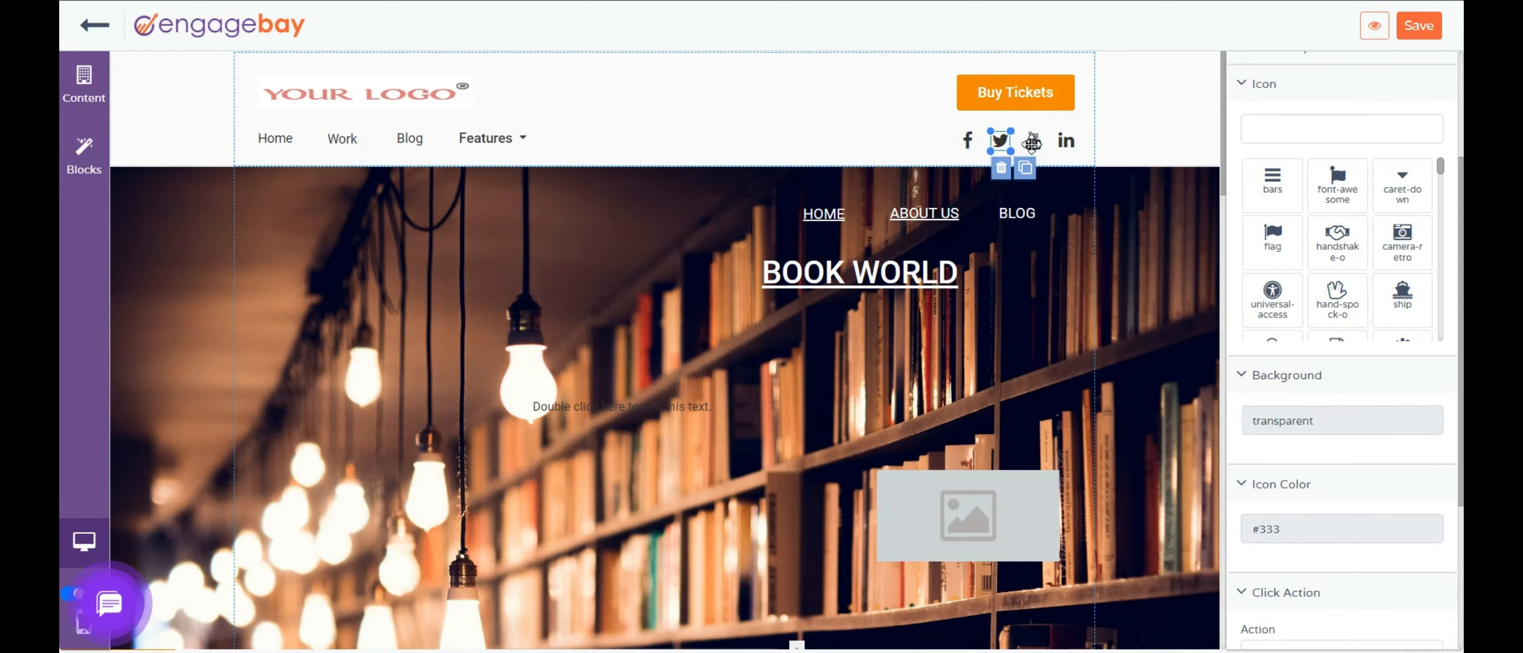
{"action": "left_click", "coordinate": [1034, 142]}
{"action": "left_click", "coordinate": [1065, 141]}
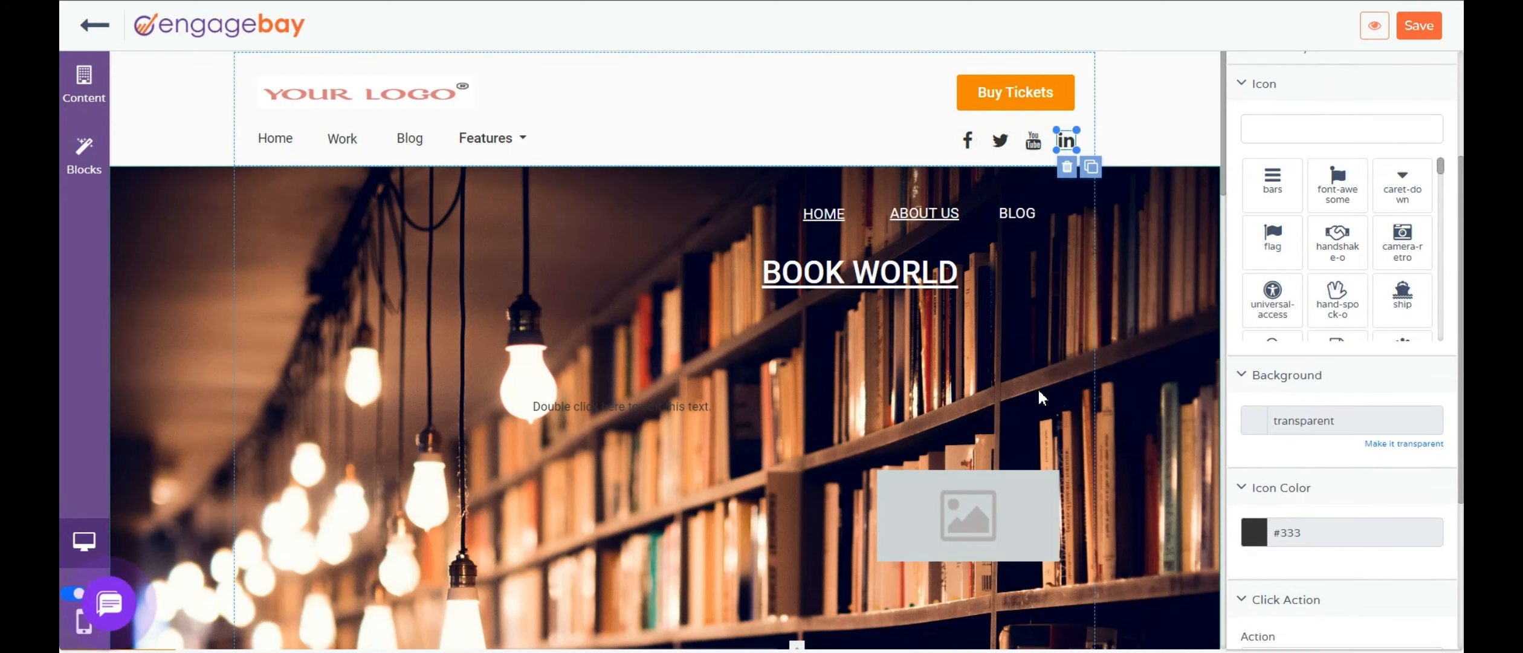
Step: Set the click action of the header's Facebook icon to Open URL in new tab
{"action": "left_click", "coordinate": [968, 140]}
{"action": "scroll", "coordinate": [1316, 501], "scroll_direction": "down", "scroll_amount": 3}
{"action": "scroll", "coordinate": [1316, 501], "scroll_direction": "down", "scroll_amount": 1}
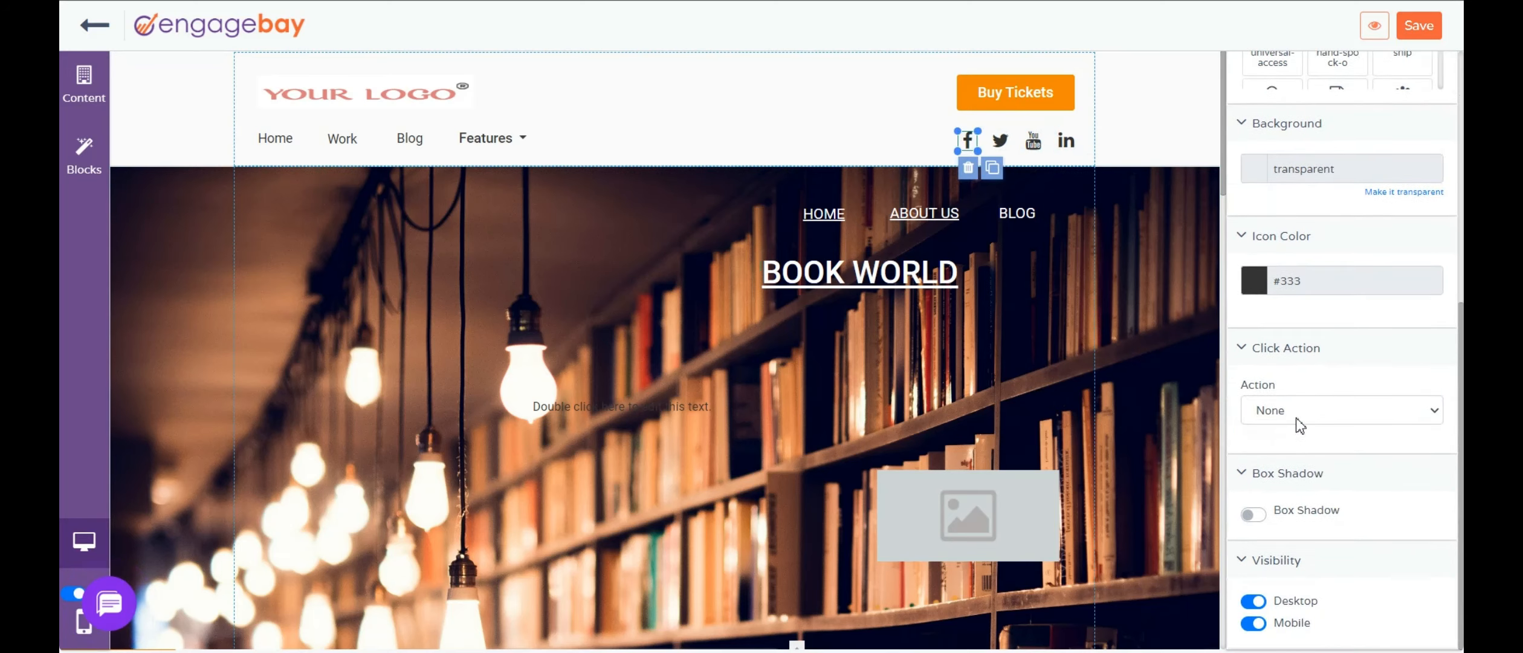
{"action": "left_click", "coordinate": [1296, 417]}
{"action": "left_click", "coordinate": [1294, 432]}
{"action": "left_click", "coordinate": [1292, 406]}
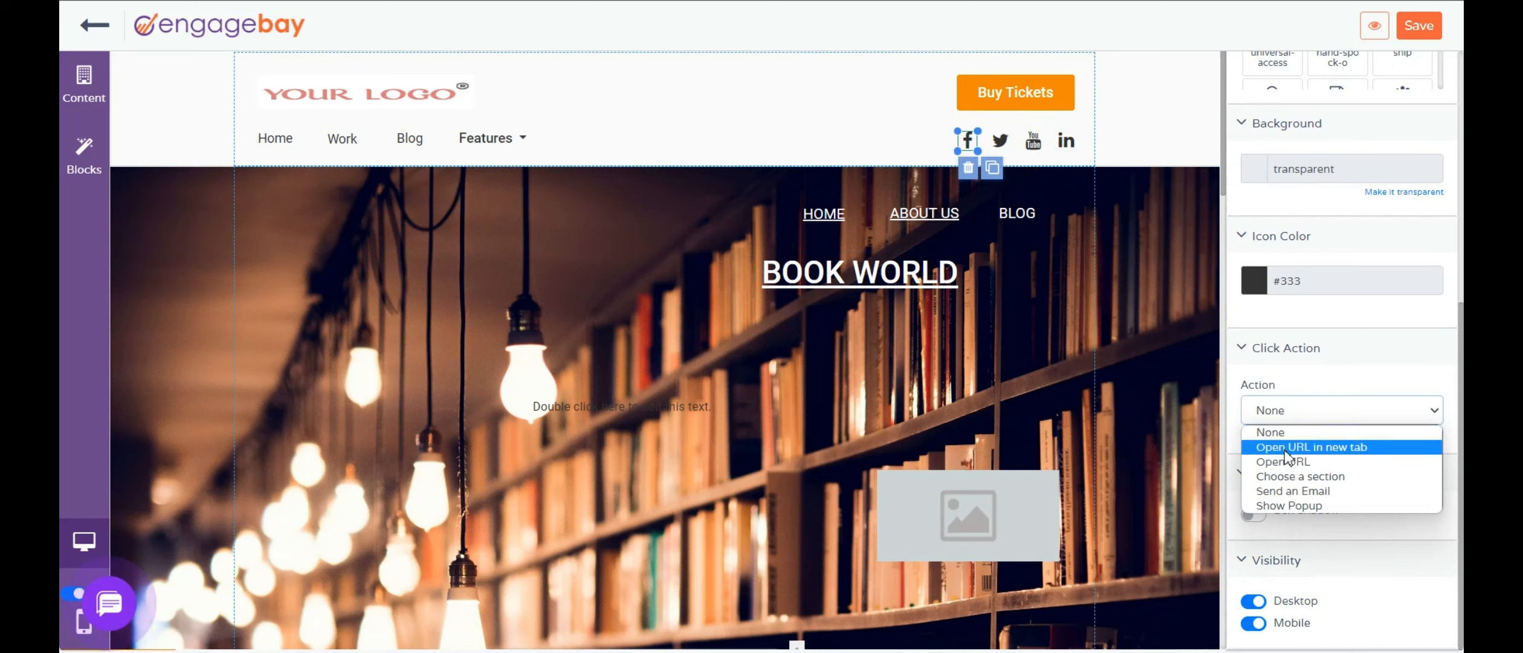
{"action": "left_click", "coordinate": [1299, 447]}
Step: Insert the first block from the All category, showing the couple in green shirts, directly below the page header
{"action": "left_click", "coordinate": [89, 174]}
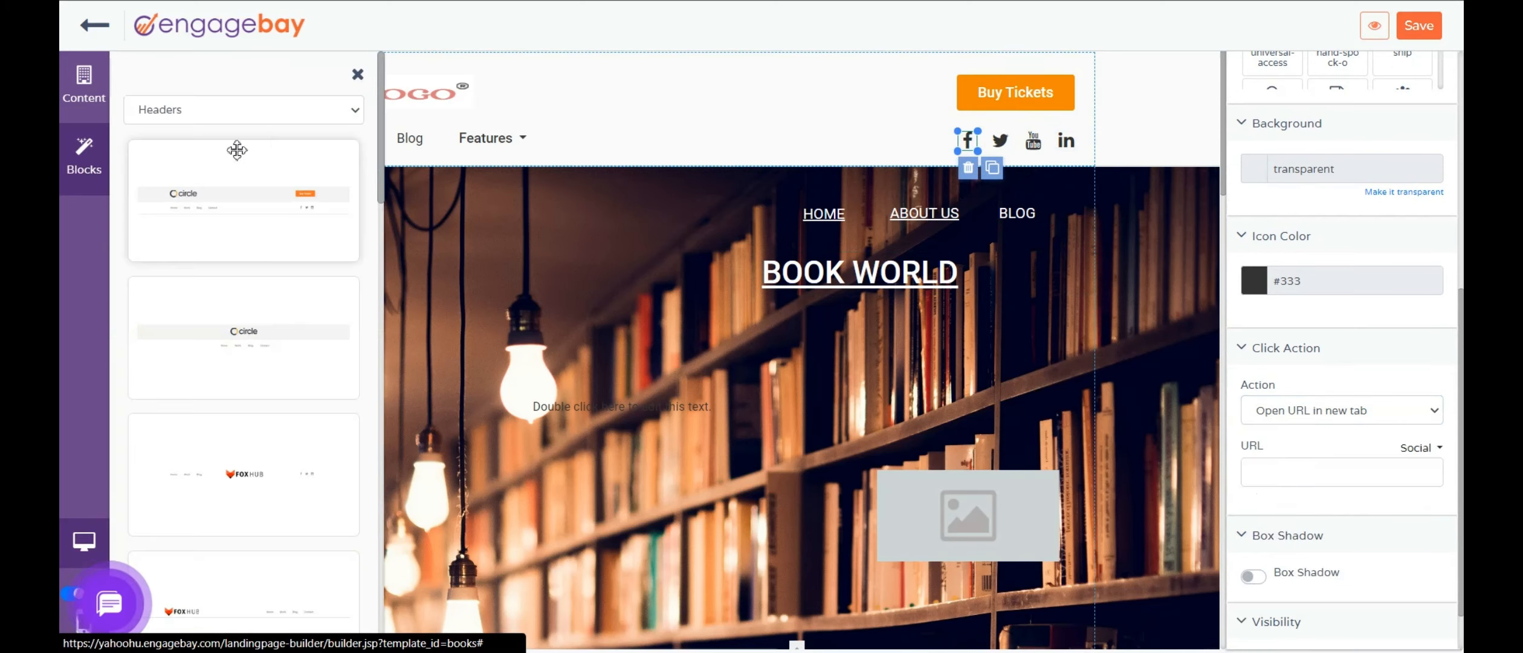
{"action": "left_click", "coordinate": [348, 110]}
{"action": "left_click", "coordinate": [285, 131]}
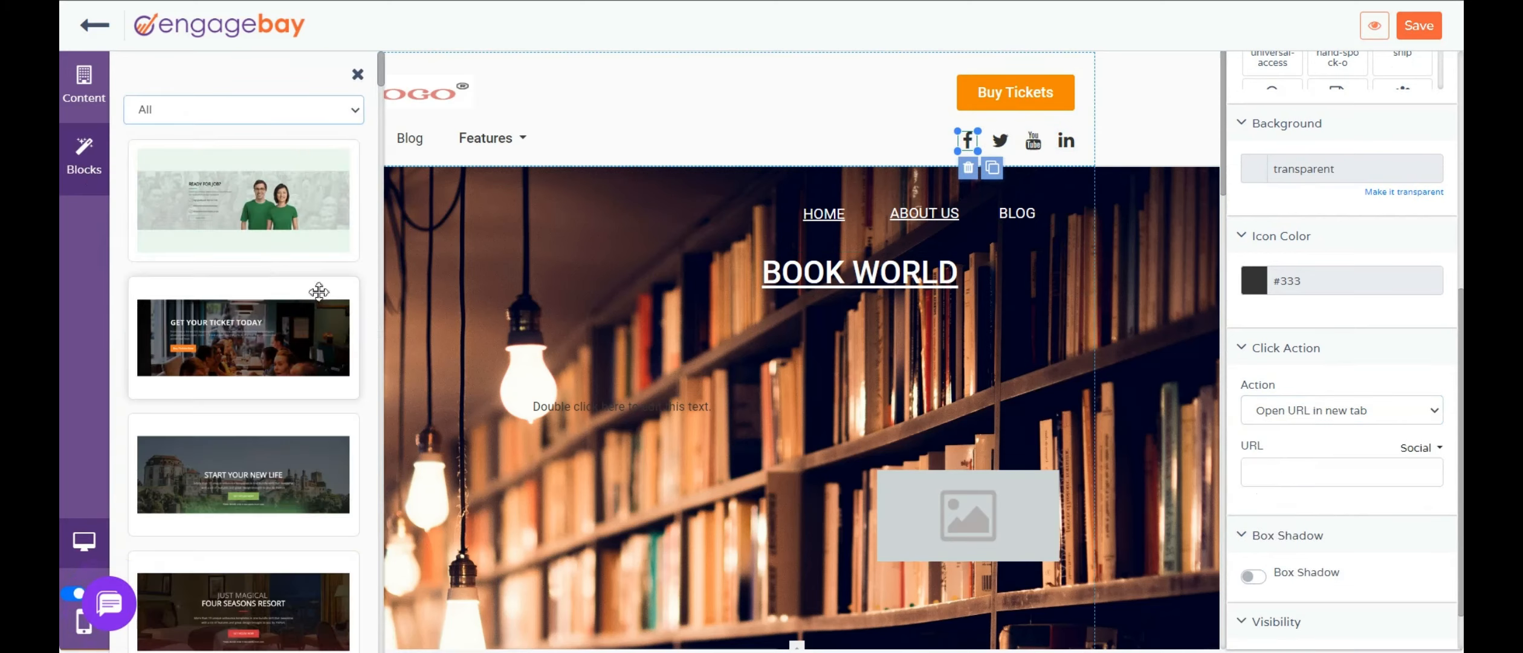
{"action": "left_click_drag", "start_coordinate": [251, 215], "coordinate": [500, 282]}
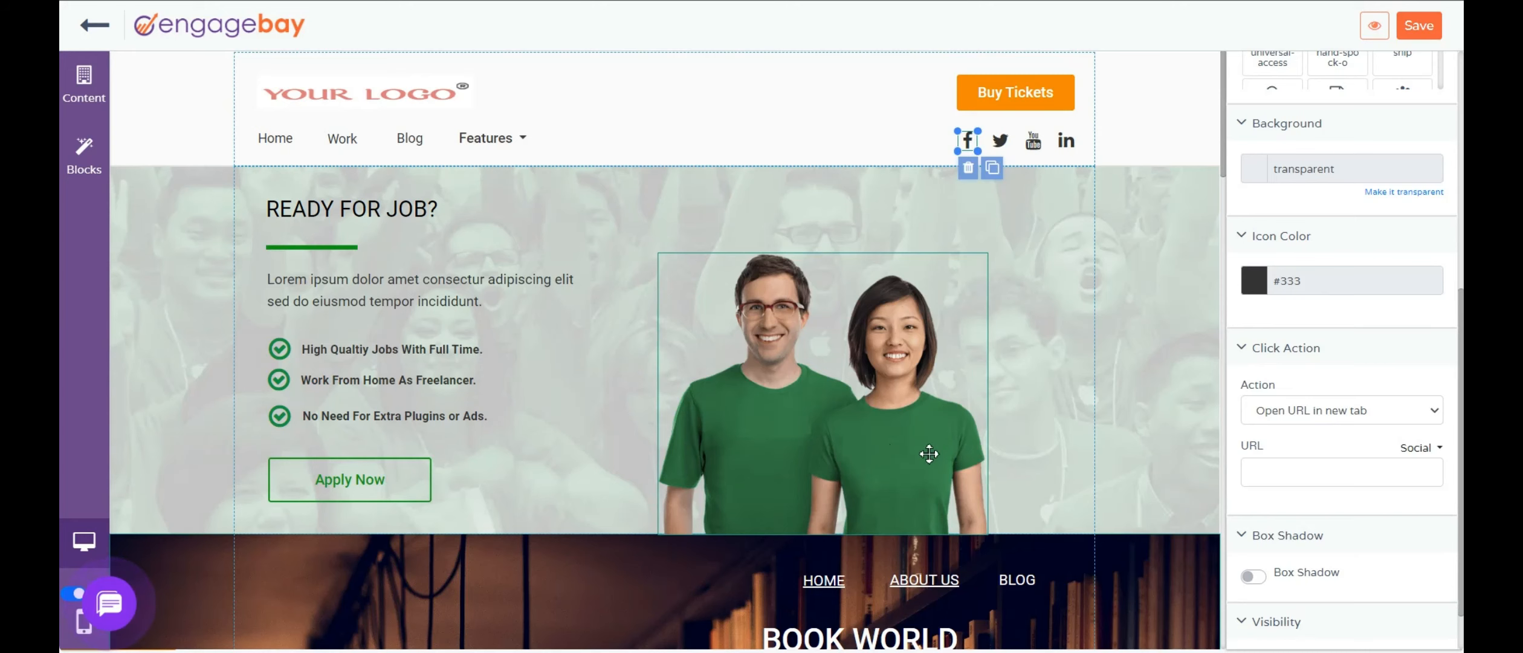
Step: Select the image of the couple in green shirts and examine its image, background and border properties
{"action": "scroll", "coordinate": [929, 453], "scroll_direction": "down", "scroll_amount": 2}
{"action": "left_click", "coordinate": [772, 374]}
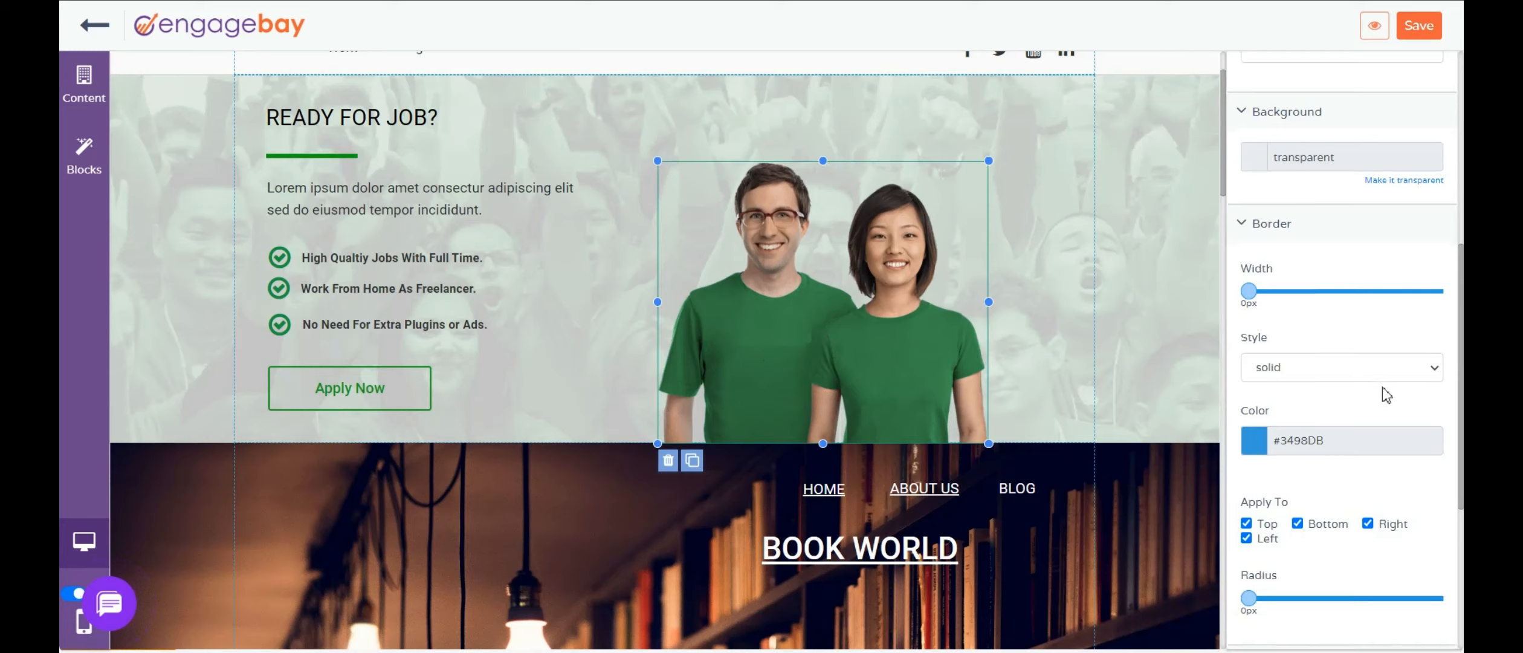
{"action": "scroll", "coordinate": [1384, 394], "scroll_direction": "down", "scroll_amount": 5}
{"action": "scroll", "coordinate": [1384, 394], "scroll_direction": "up", "scroll_amount": 7}
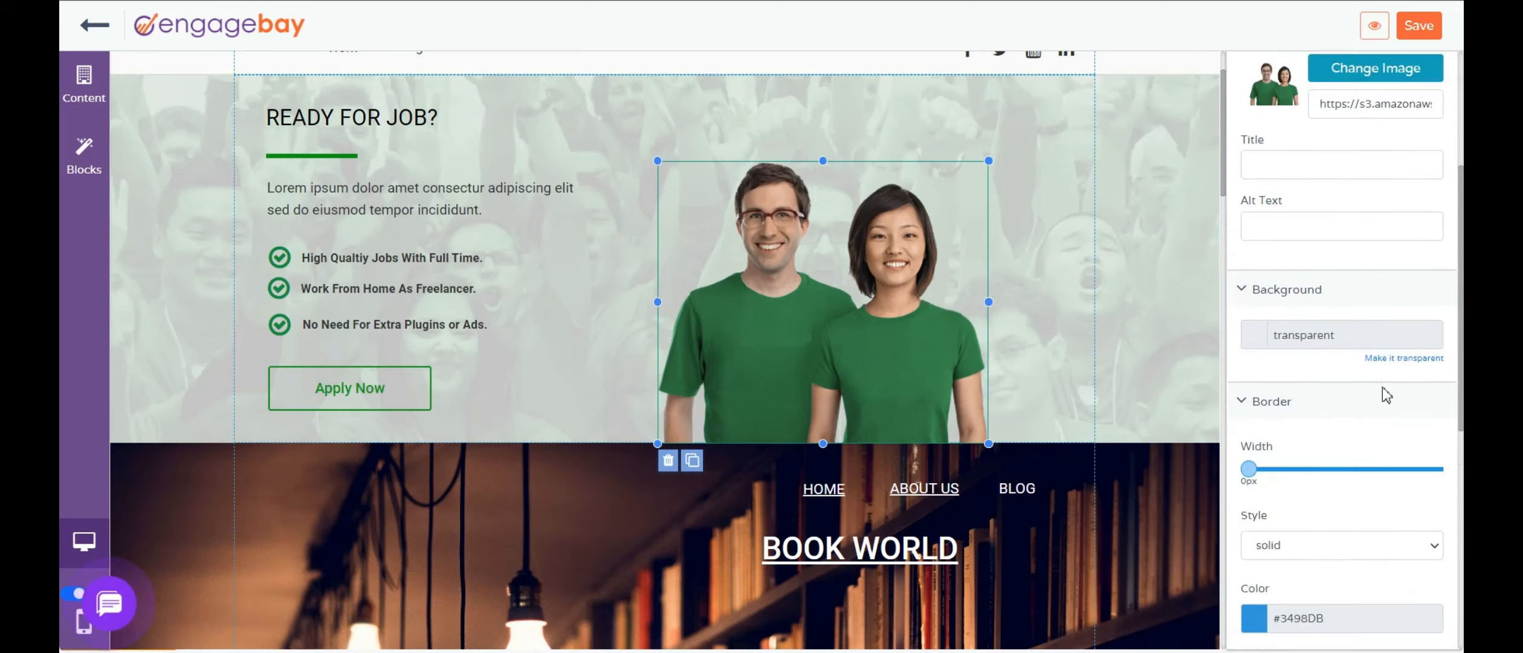
{"action": "left_click", "coordinate": [1371, 331]}
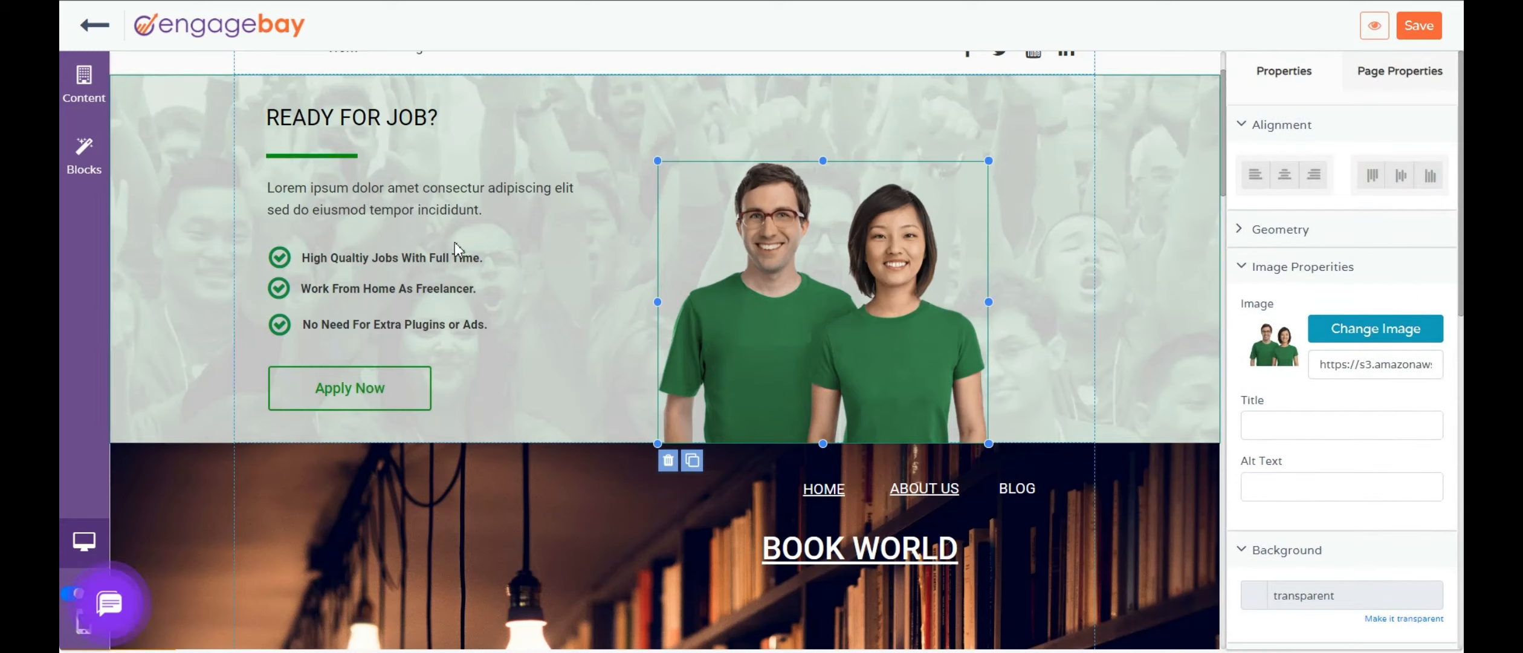
Step: Move the Apply Now button horizontally to the right edge of the READY FOR JOB? block's content area and open its label for editing
{"action": "left_click_drag", "start_coordinate": [354, 400], "coordinate": [1035, 399]}
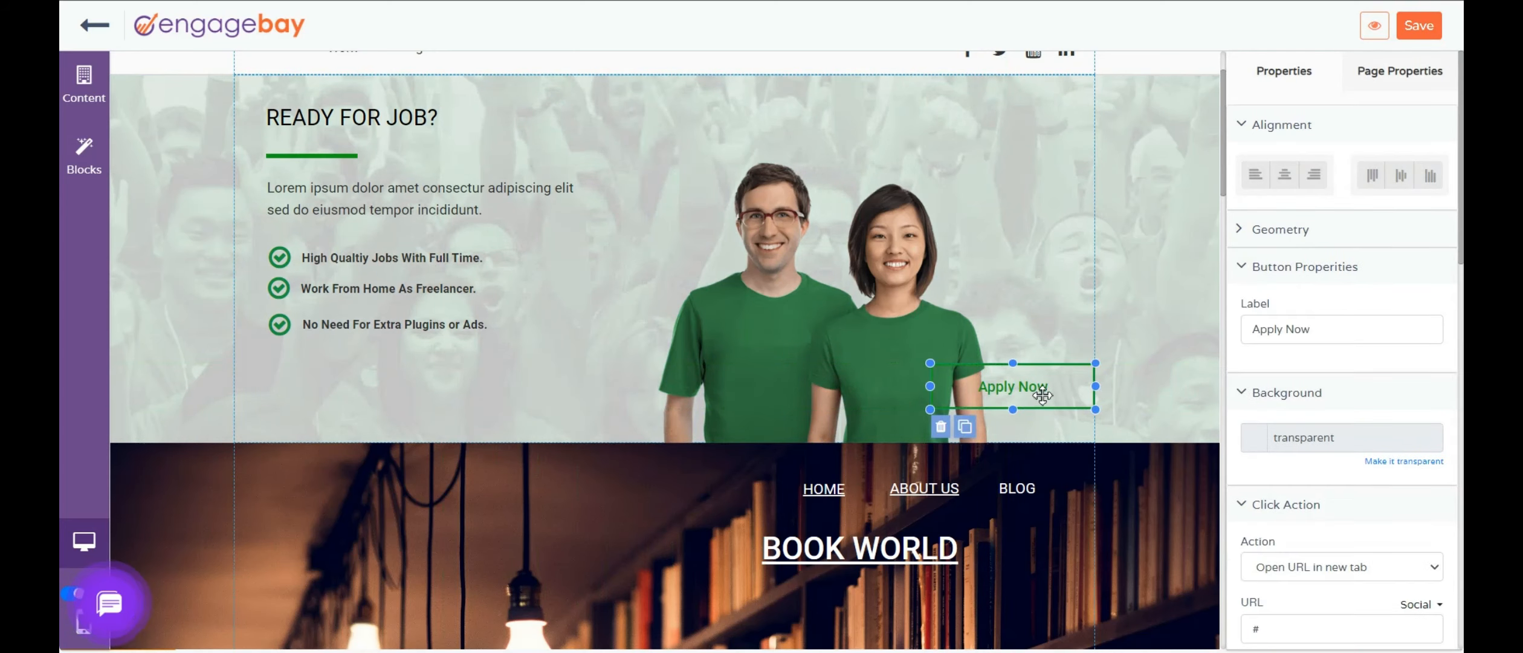
{"action": "left_click", "coordinate": [1349, 336]}
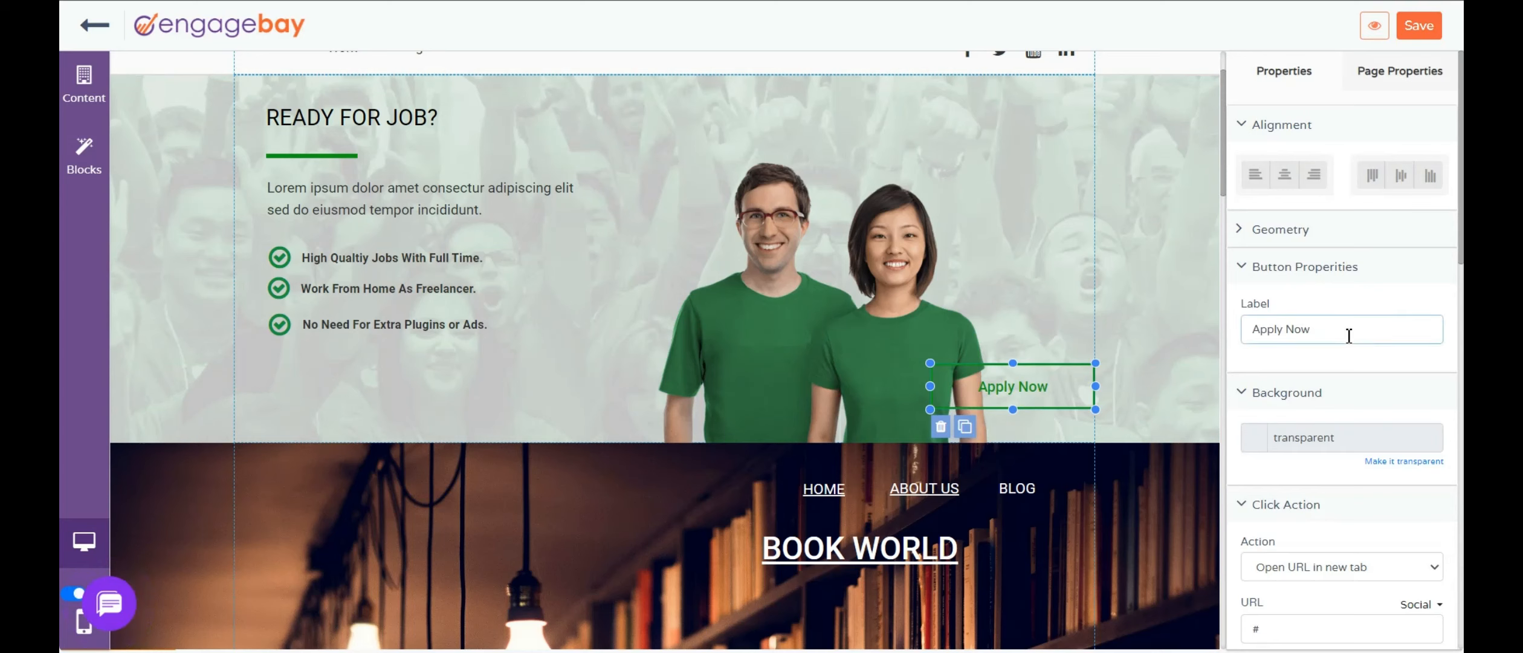
Step: Select the READY FOR JOB? section and examine its geometry, background style and background image options
{"action": "left_click", "coordinate": [1188, 266]}
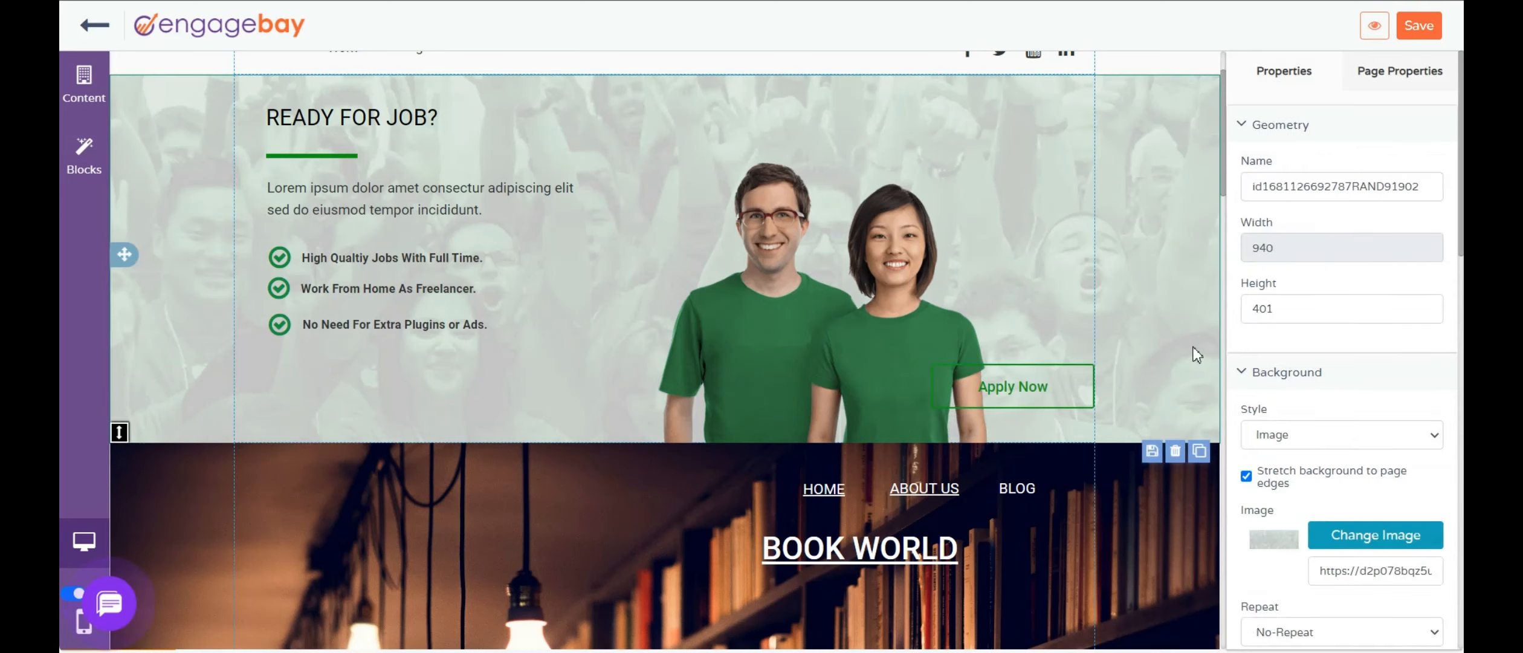
{"action": "scroll", "coordinate": [1191, 350], "scroll_direction": "up", "scroll_amount": 2}
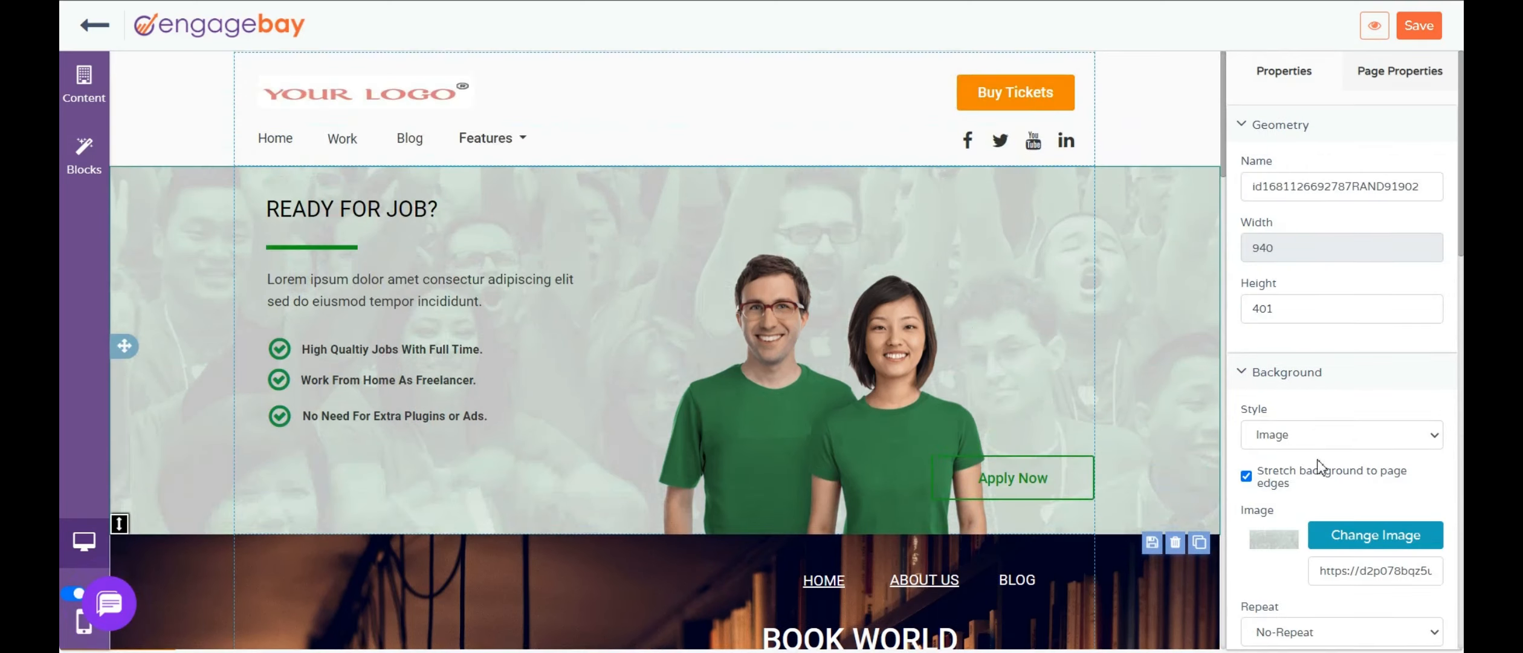
{"action": "left_click", "coordinate": [1365, 536]}
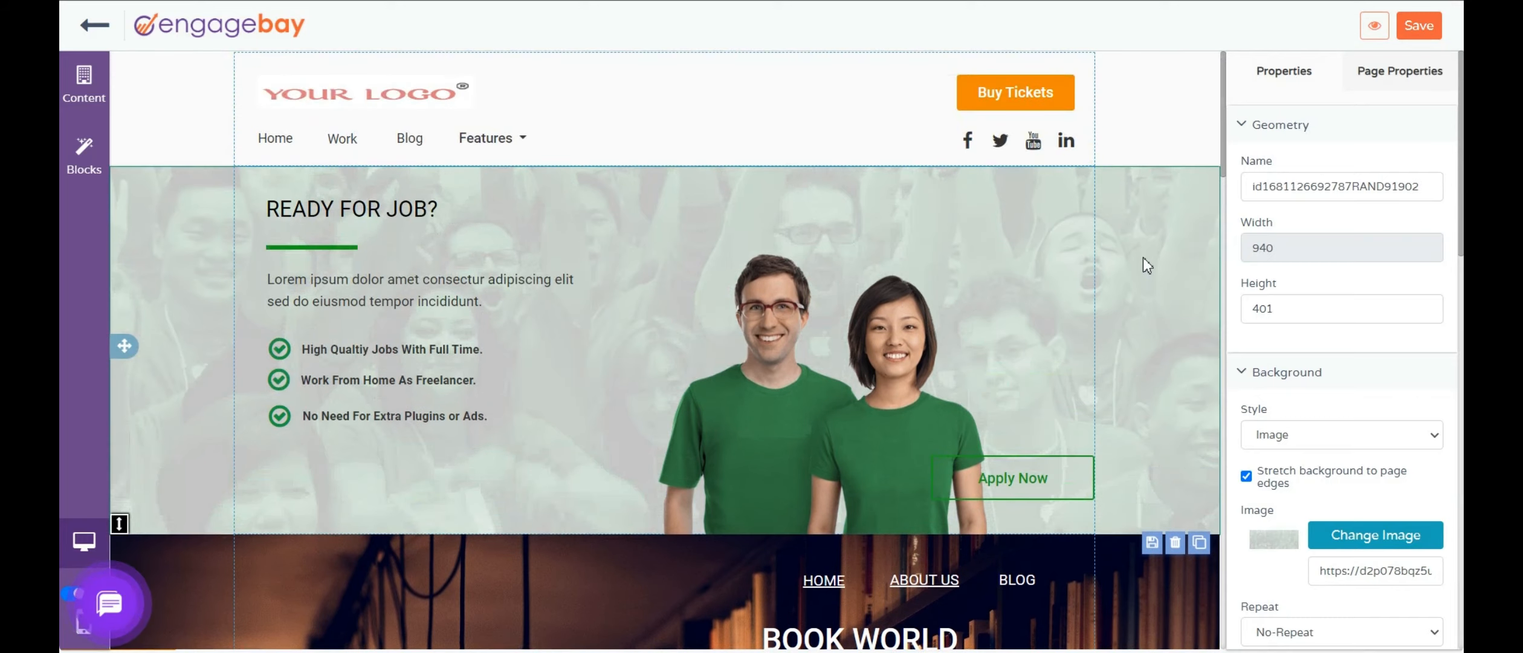
{"action": "left_click", "coordinate": [1362, 533]}
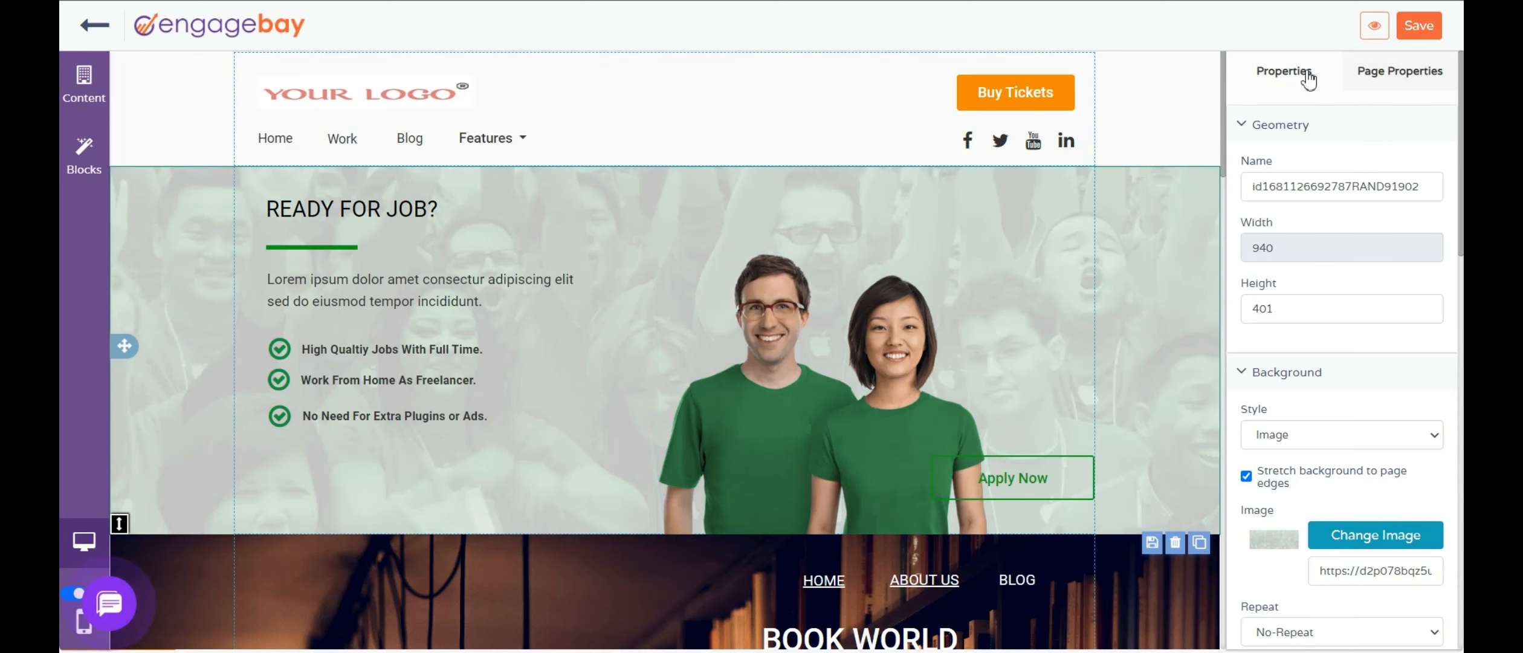
Step: Set the page body width to 990 and review the page-wide background and font styles
{"action": "left_click", "coordinate": [1378, 73]}
{"action": "left_click", "coordinate": [1433, 190]}
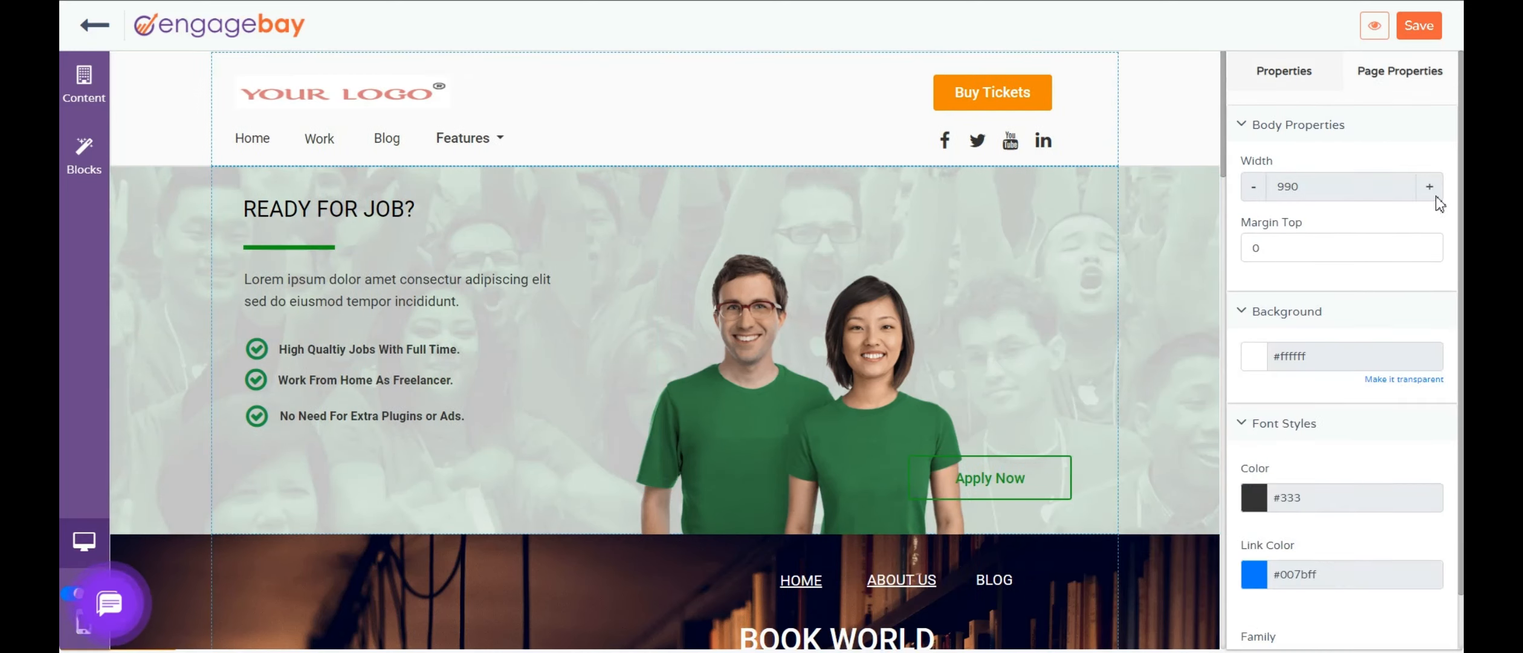
{"action": "scroll", "coordinate": [1337, 442], "scroll_direction": "down", "scroll_amount": 1}
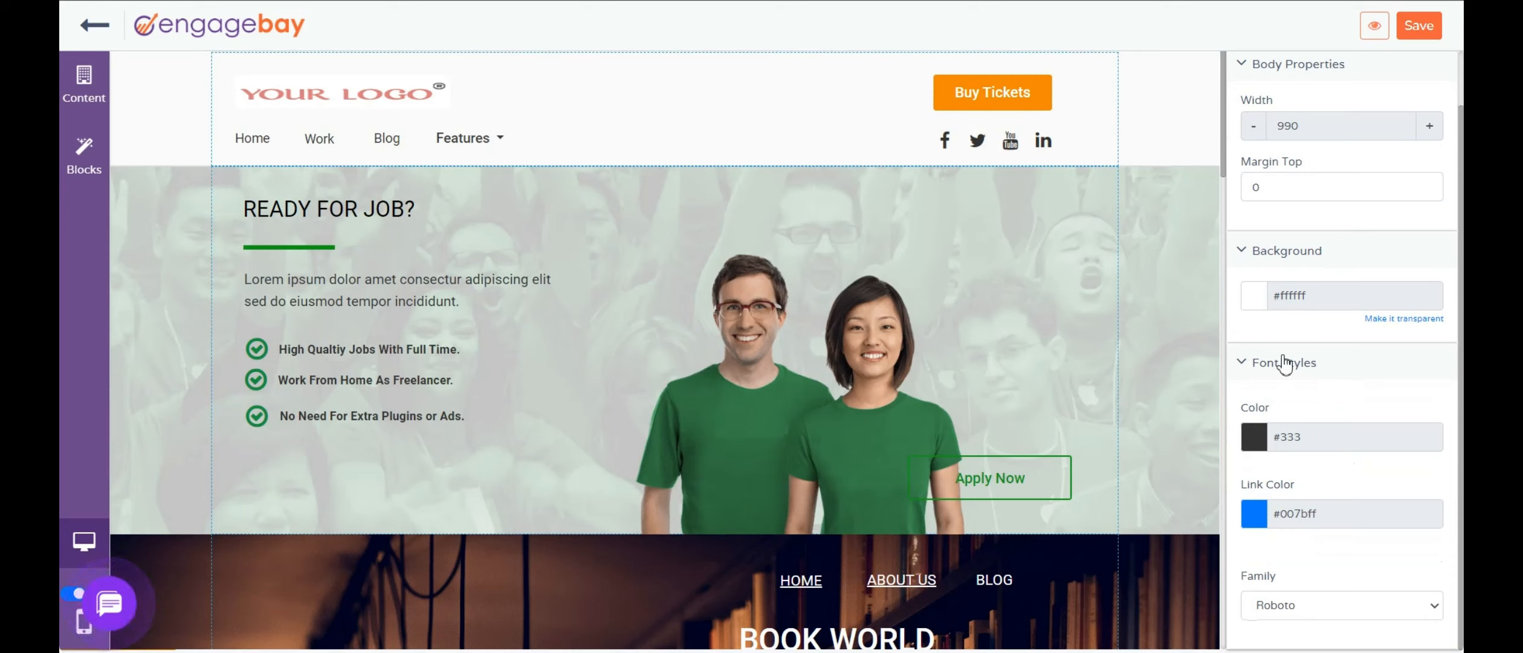
{"action": "scroll", "coordinate": [1284, 365], "scroll_direction": "up", "scroll_amount": 1}
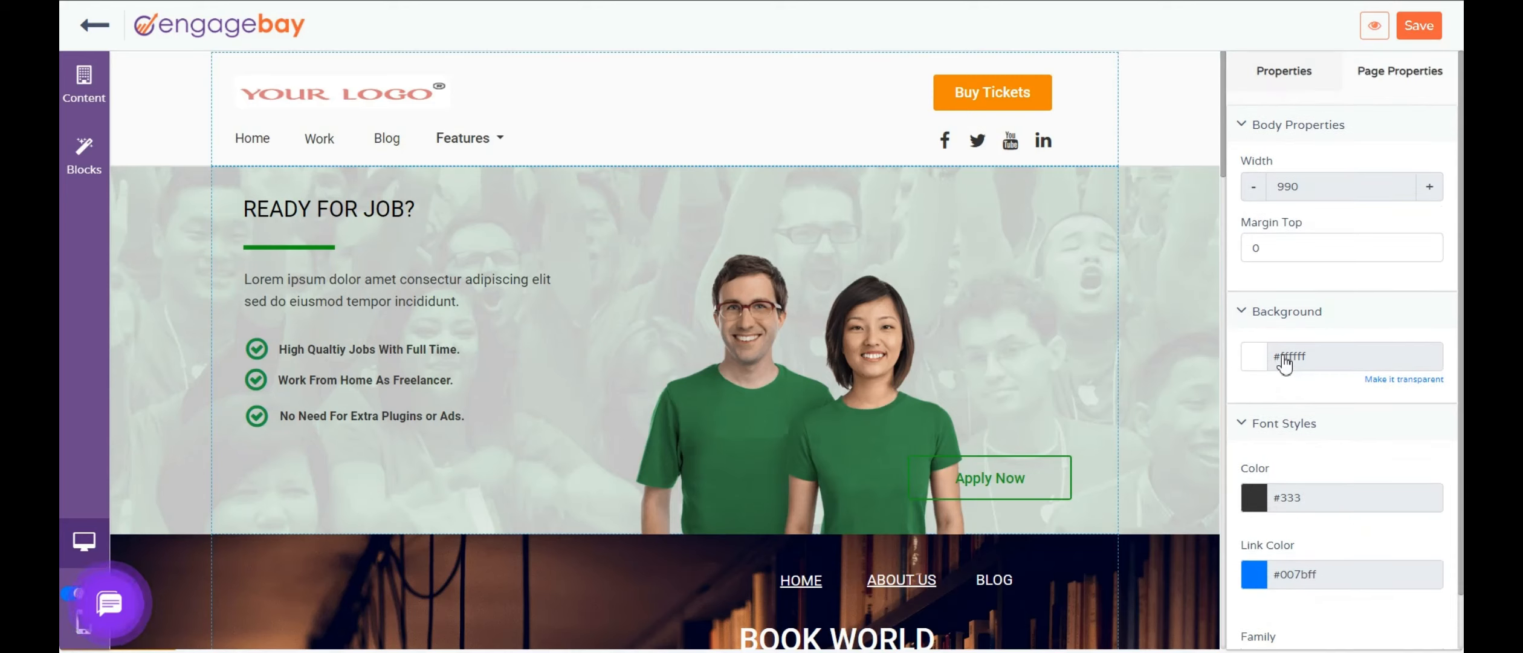
{"action": "scroll", "coordinate": [1284, 364], "scroll_direction": "down", "scroll_amount": 1}
{"action": "scroll", "coordinate": [1284, 364], "scroll_direction": "up", "scroll_amount": 1}
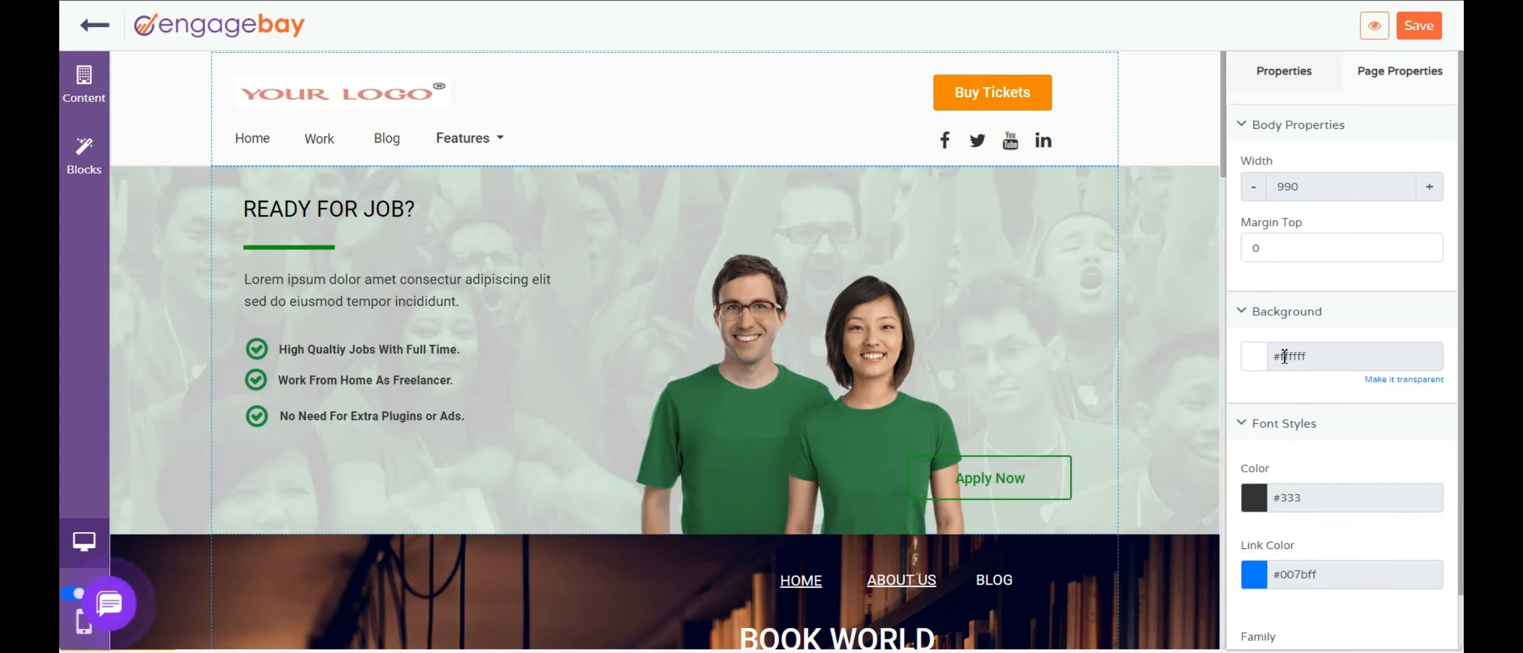
Step: Switch to the mobile layout and view the font styles of the paragraph below the couple's image
{"action": "left_click", "coordinate": [86, 623]}
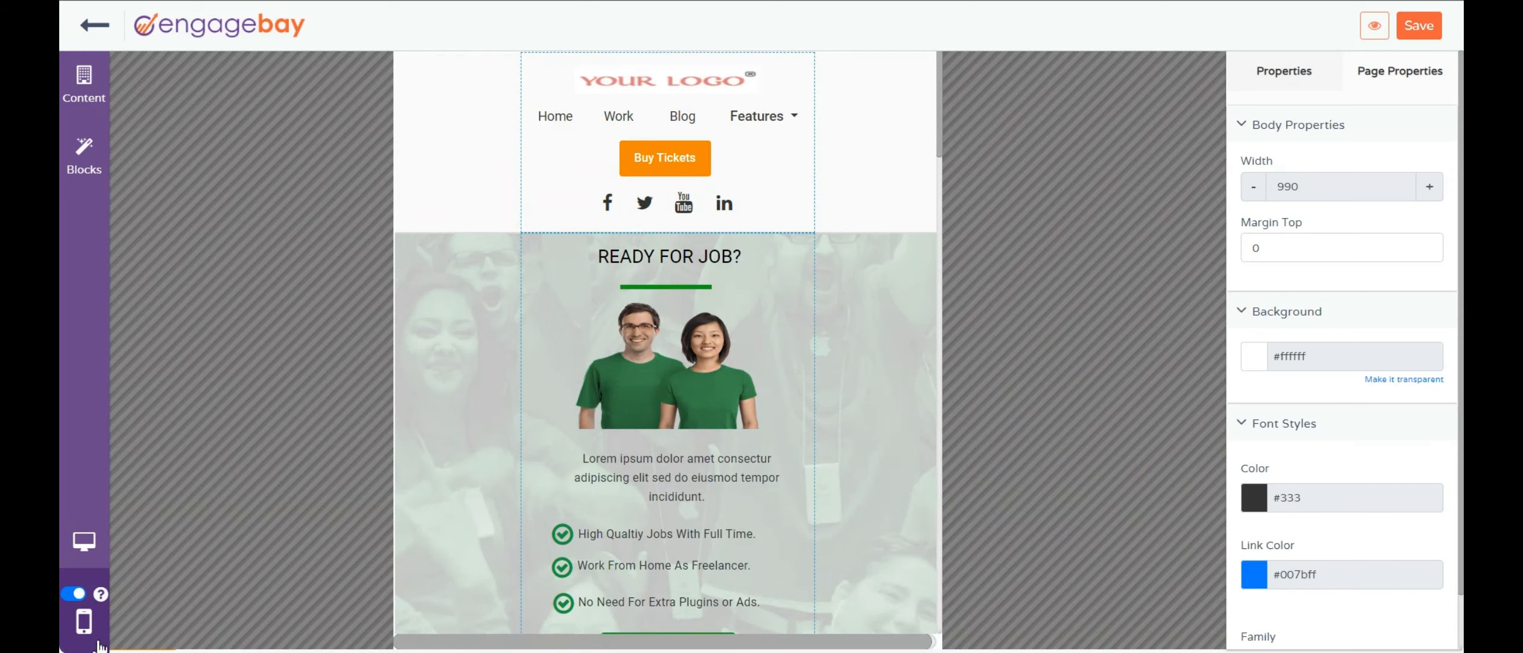
{"action": "left_click", "coordinate": [652, 473]}
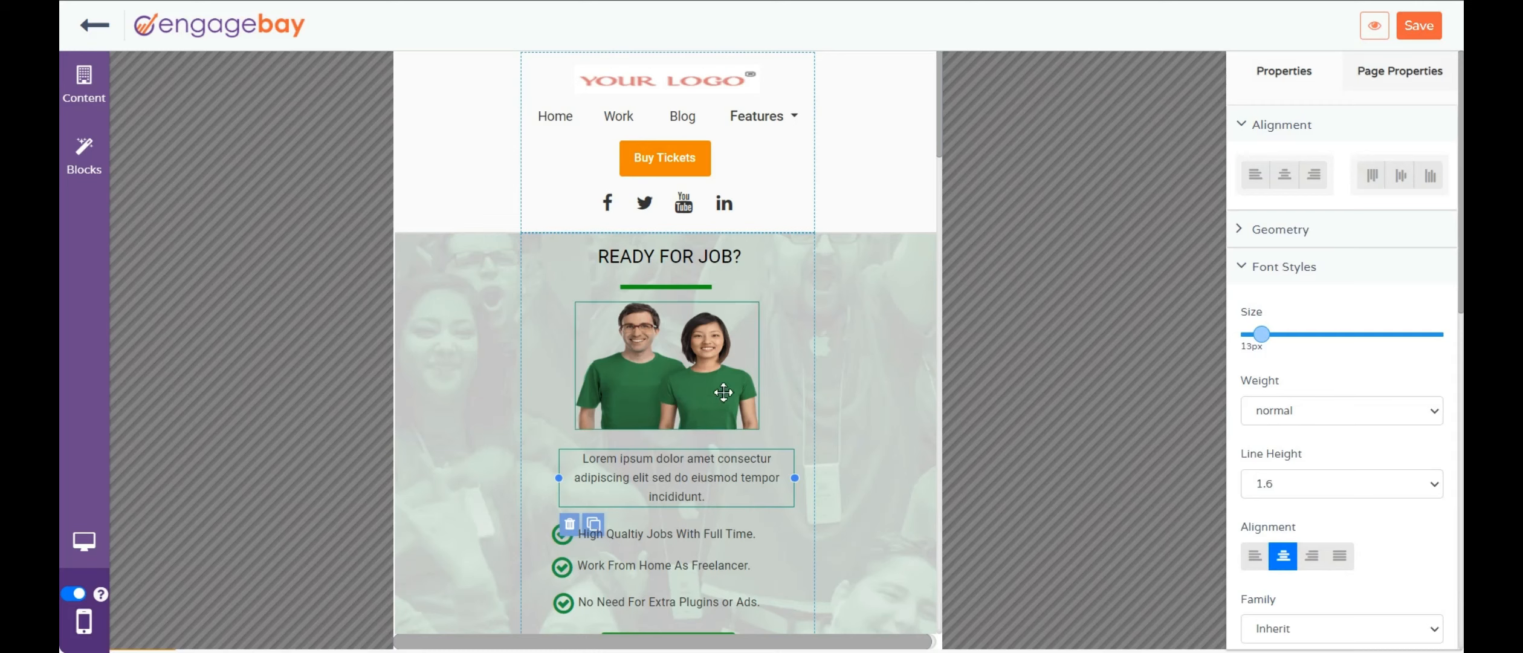
{"action": "scroll", "coordinate": [745, 464], "scroll_direction": "down", "scroll_amount": 1}
{"action": "scroll", "coordinate": [744, 464], "scroll_direction": "up", "scroll_amount": 1}
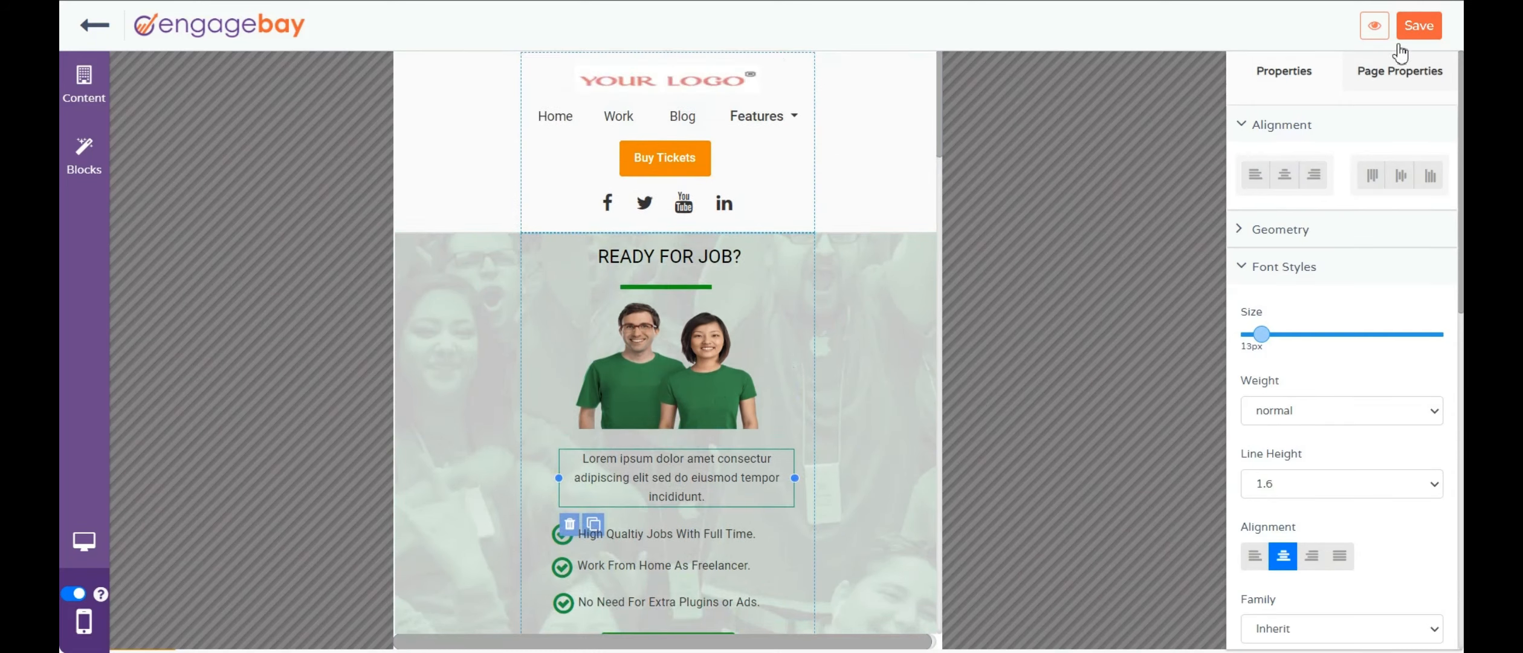
Step: Save the landing page with the name "rrtest"
{"action": "left_click", "coordinate": [1416, 27]}
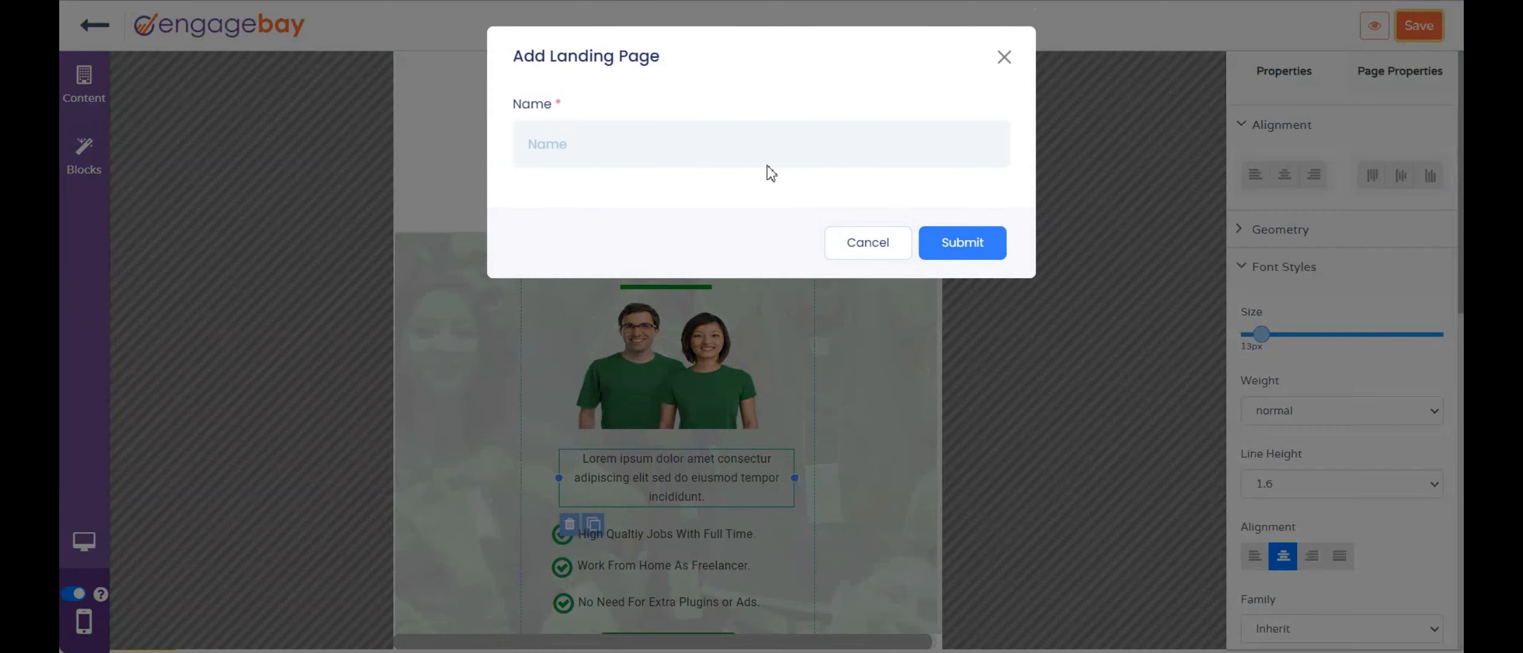
{"action": "left_click", "coordinate": [786, 151]}
{"action": "type", "text": "rrtest"}
{"action": "left_click", "coordinate": [962, 242]}
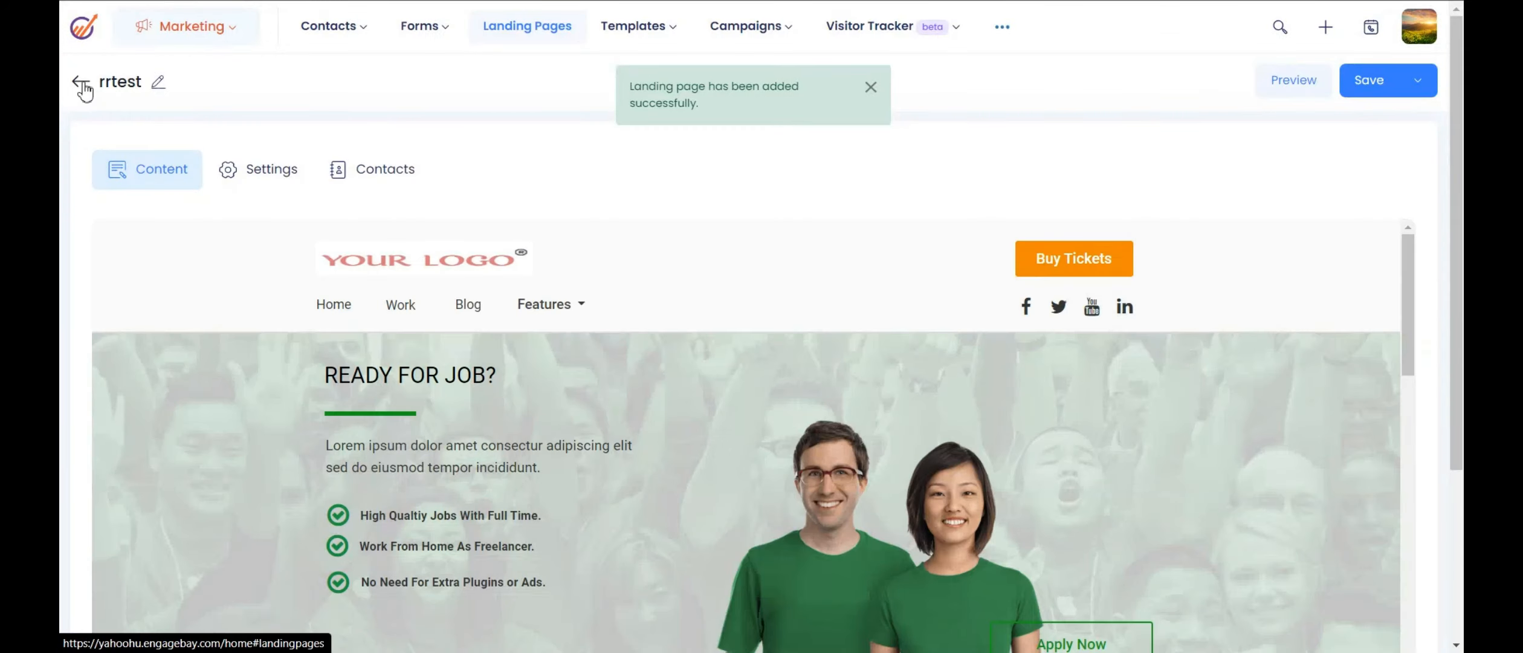
Step: Return to the landing pages list and copy the URL of the rrtest page
{"action": "left_click", "coordinate": [80, 81]}
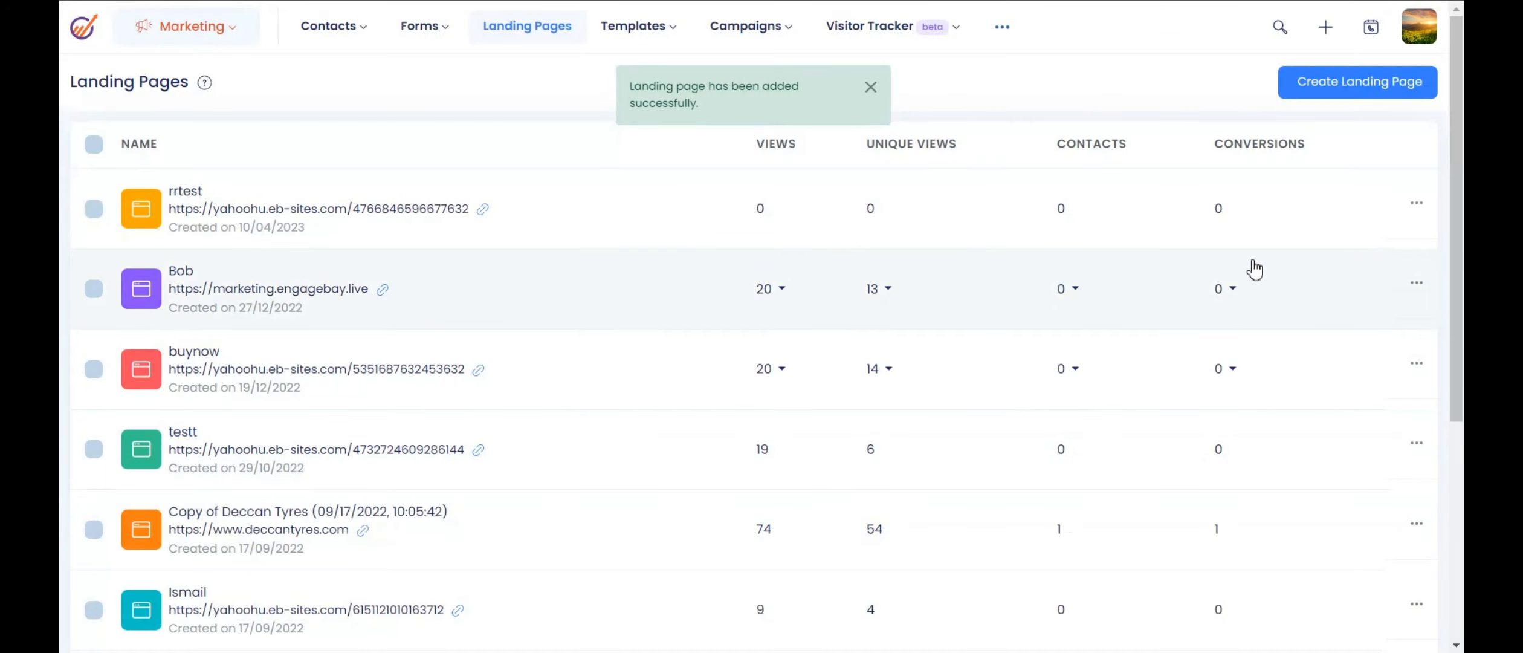
{"action": "left_click", "coordinate": [1417, 206]}
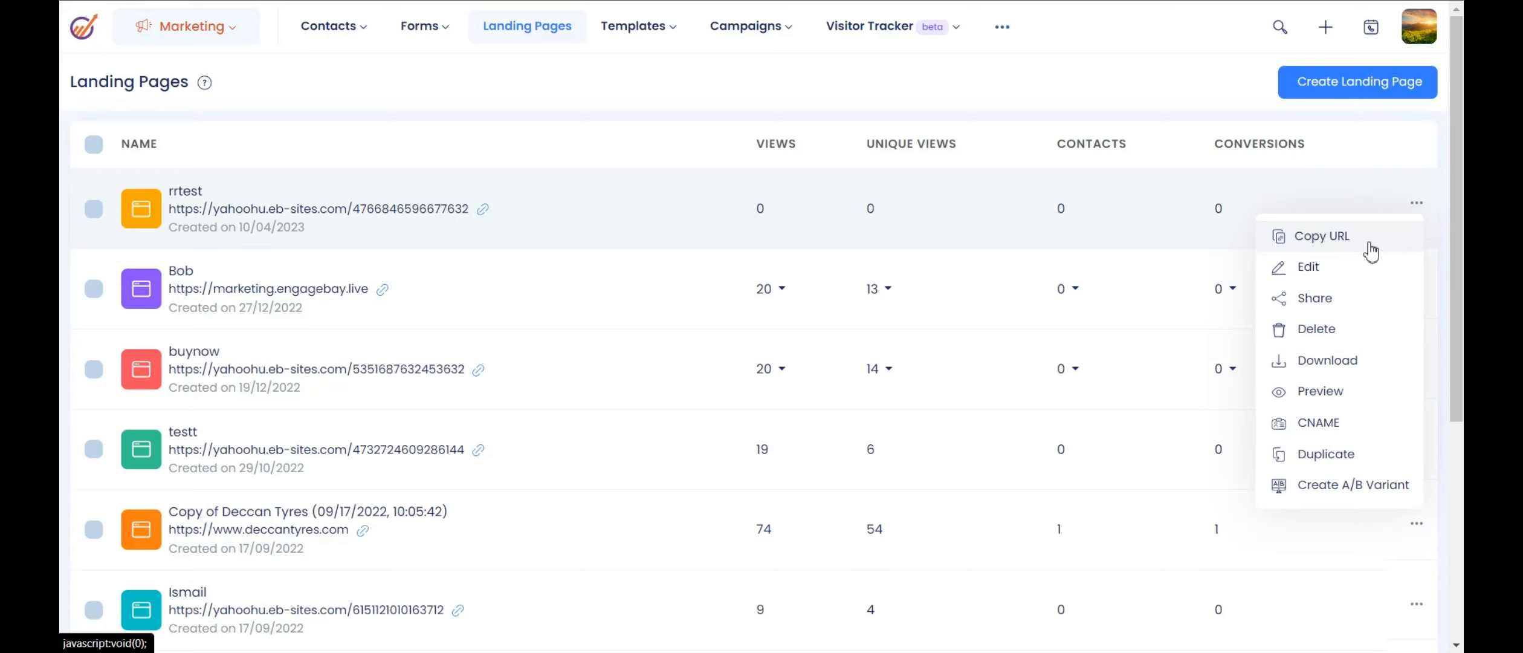
{"action": "left_click", "coordinate": [1371, 250]}
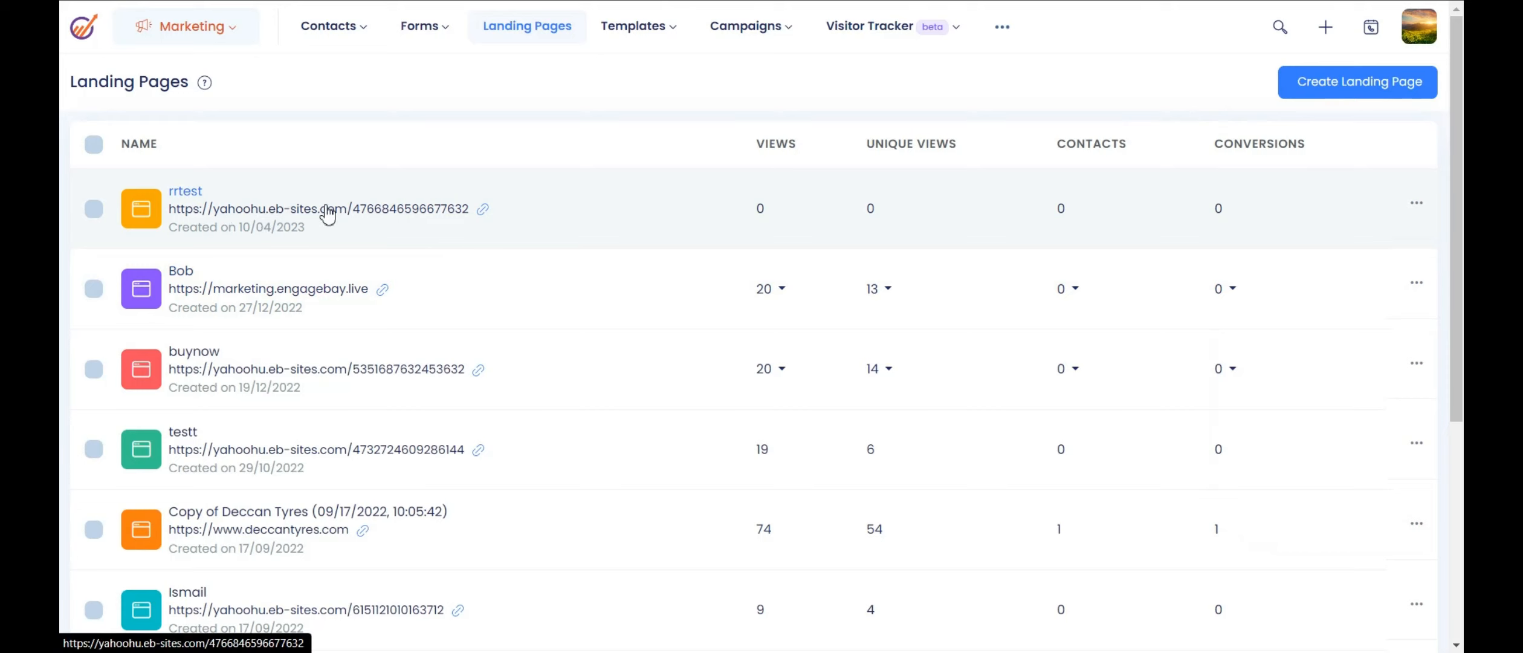
Step: Open the CNAME settings of the rrtest page and view the custom domain fields and setup instructions
{"action": "left_click", "coordinate": [1417, 204]}
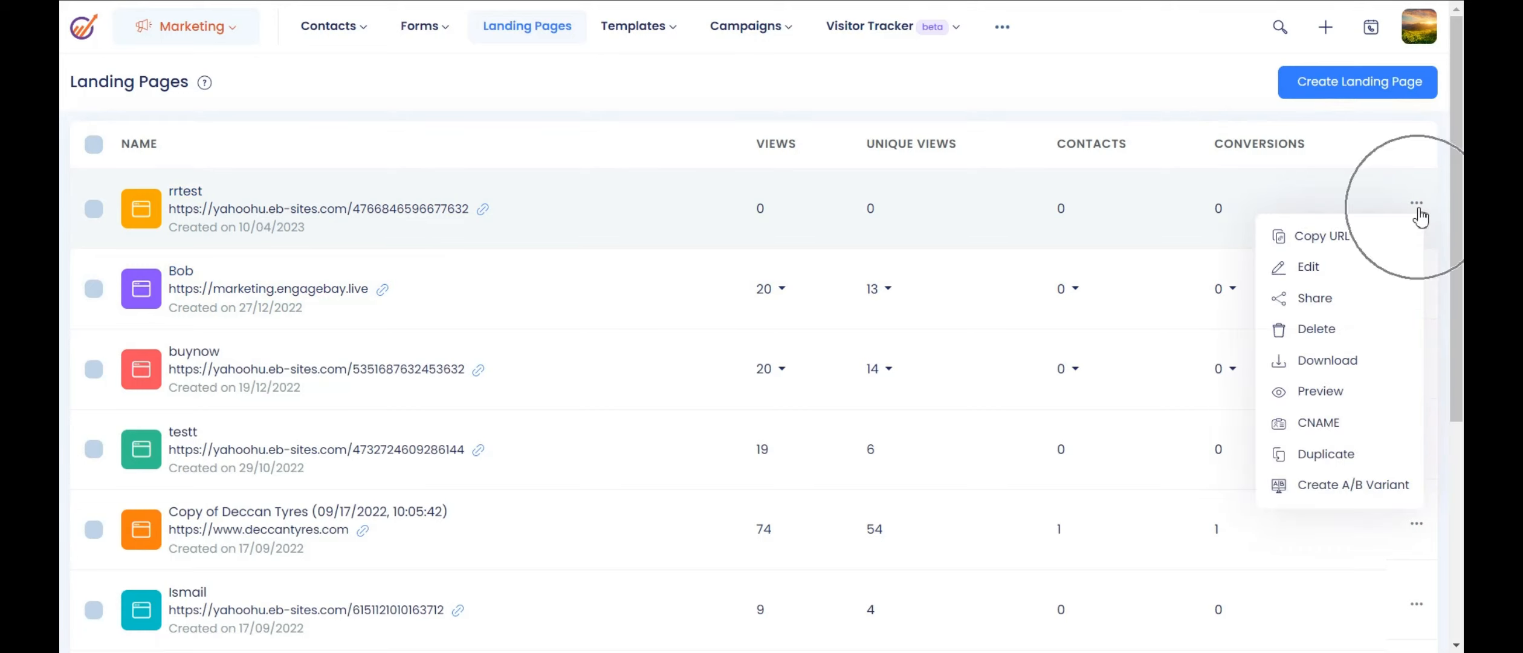
{"action": "left_click", "coordinate": [1311, 430]}
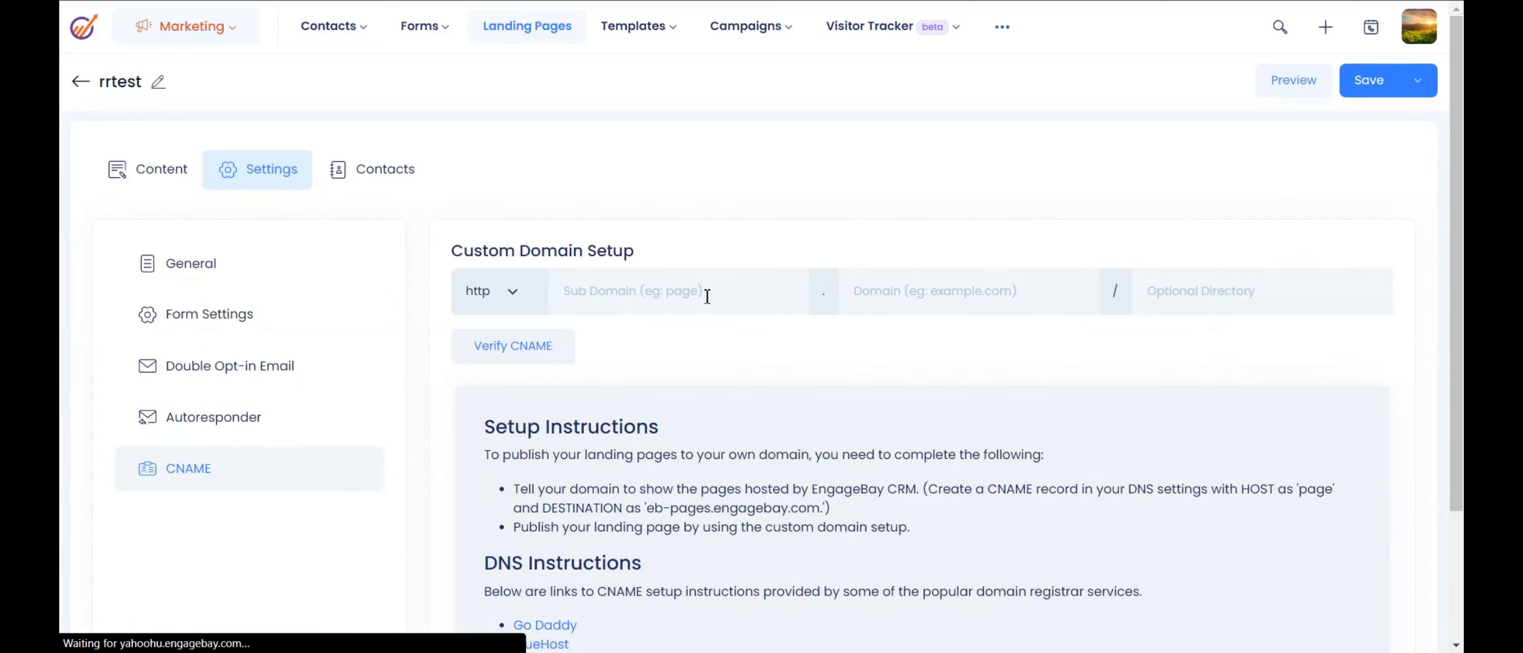
{"action": "left_click", "coordinate": [660, 294]}
{"action": "left_click", "coordinate": [660, 295]}
{"action": "scroll", "coordinate": [1295, 347], "scroll_direction": "down", "scroll_amount": 2}
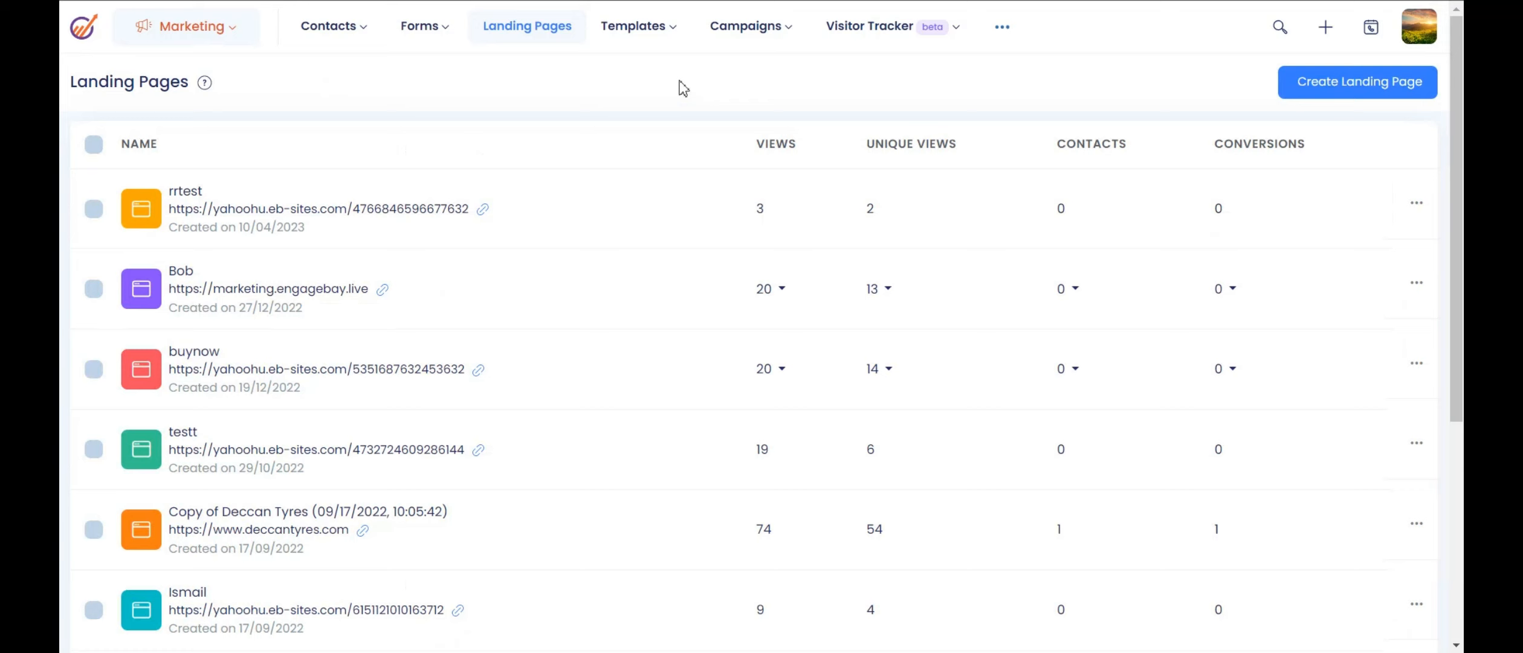
Step: Start a new email template from the Email Templates list and browse the General themes
{"action": "mouse_move", "coordinate": [659, 35]}
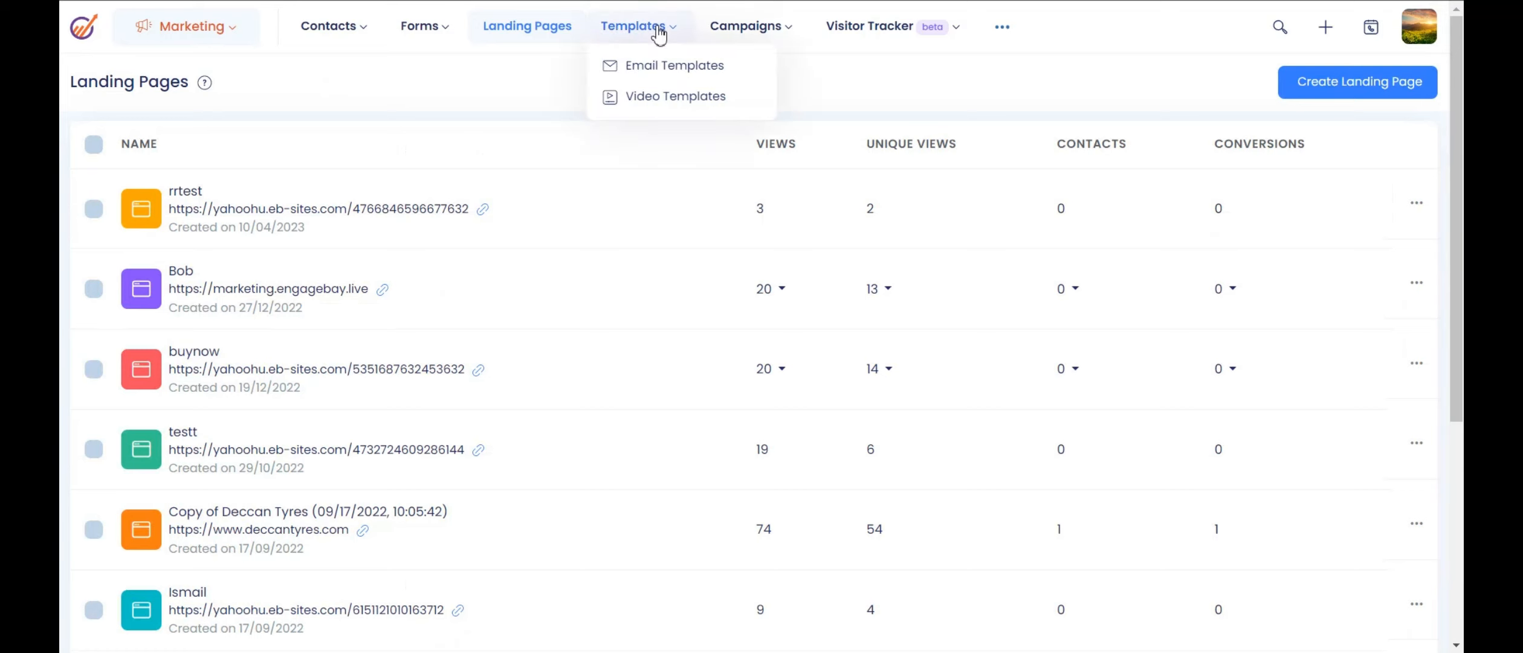
{"action": "left_click", "coordinate": [659, 67]}
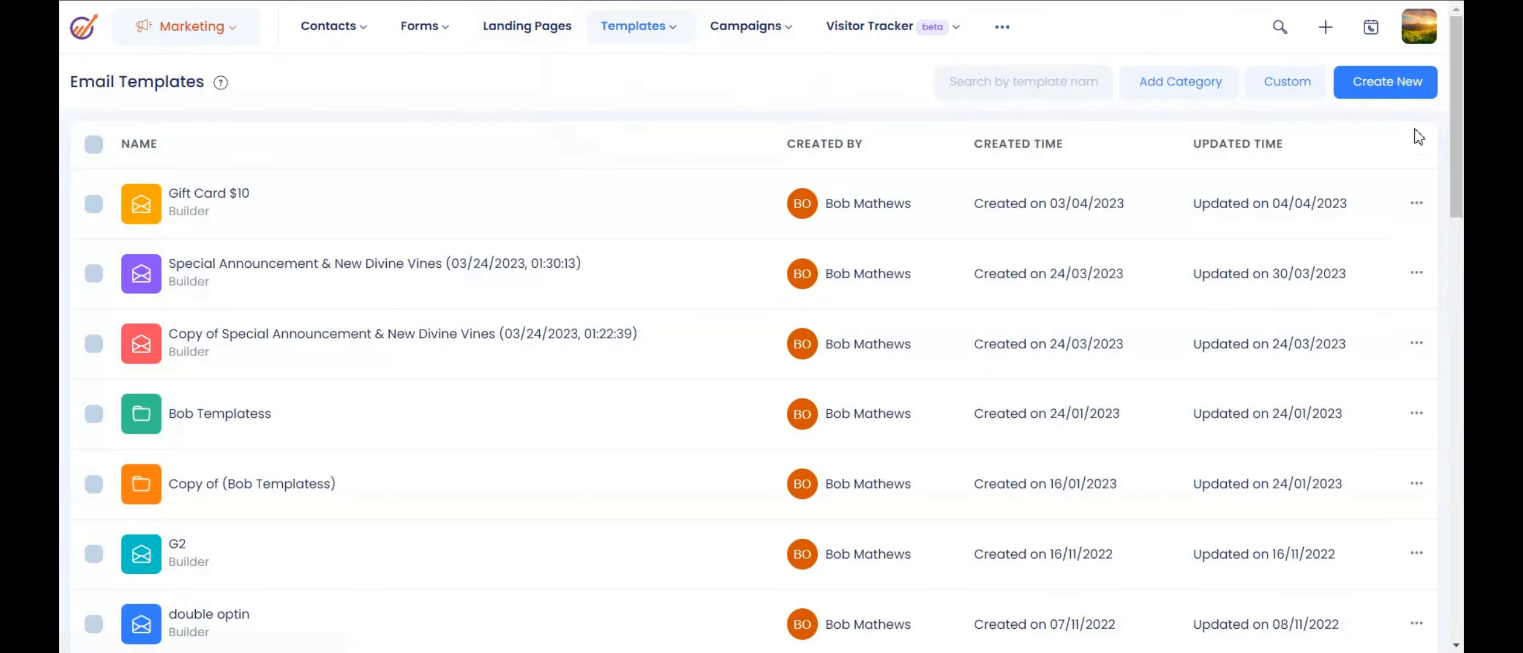
{"action": "left_click", "coordinate": [1389, 95]}
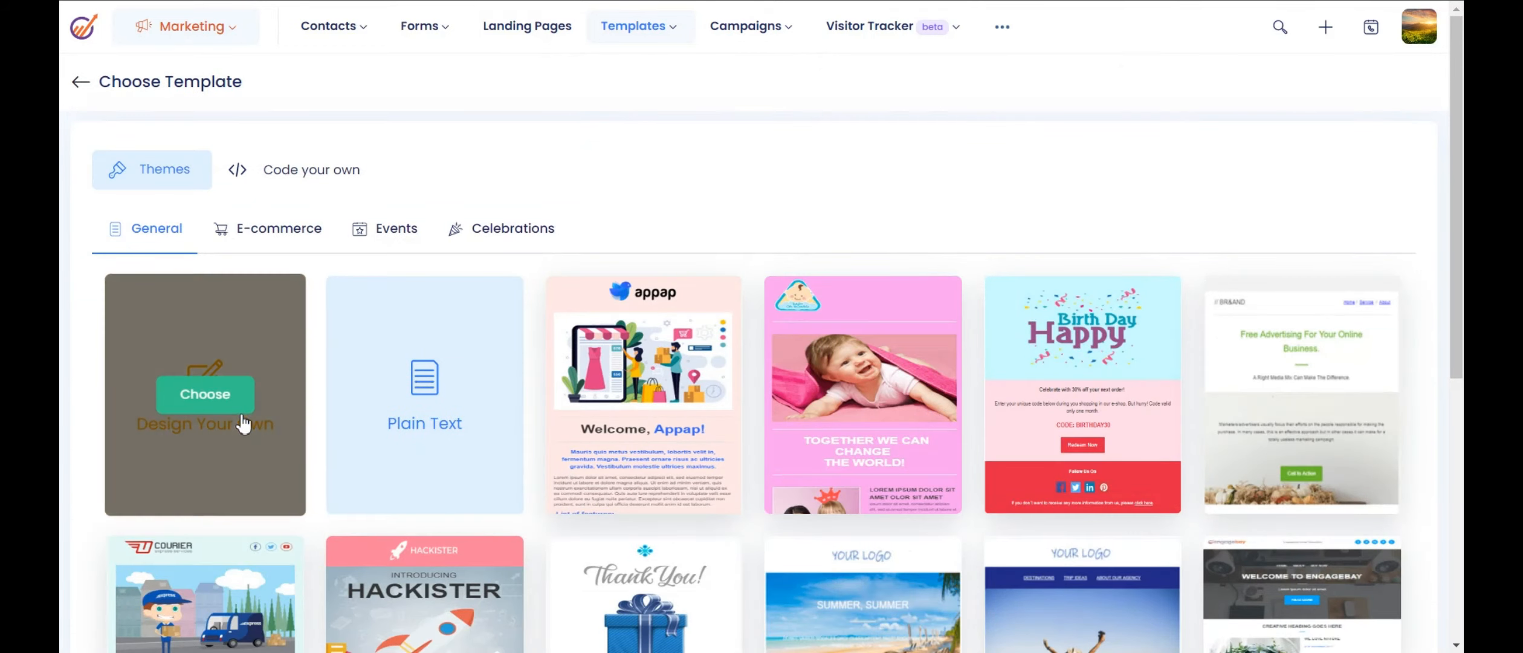
{"action": "scroll", "coordinate": [804, 445], "scroll_direction": "down", "scroll_amount": 3}
{"action": "scroll", "coordinate": [804, 445], "scroll_direction": "up", "scroll_amount": 3}
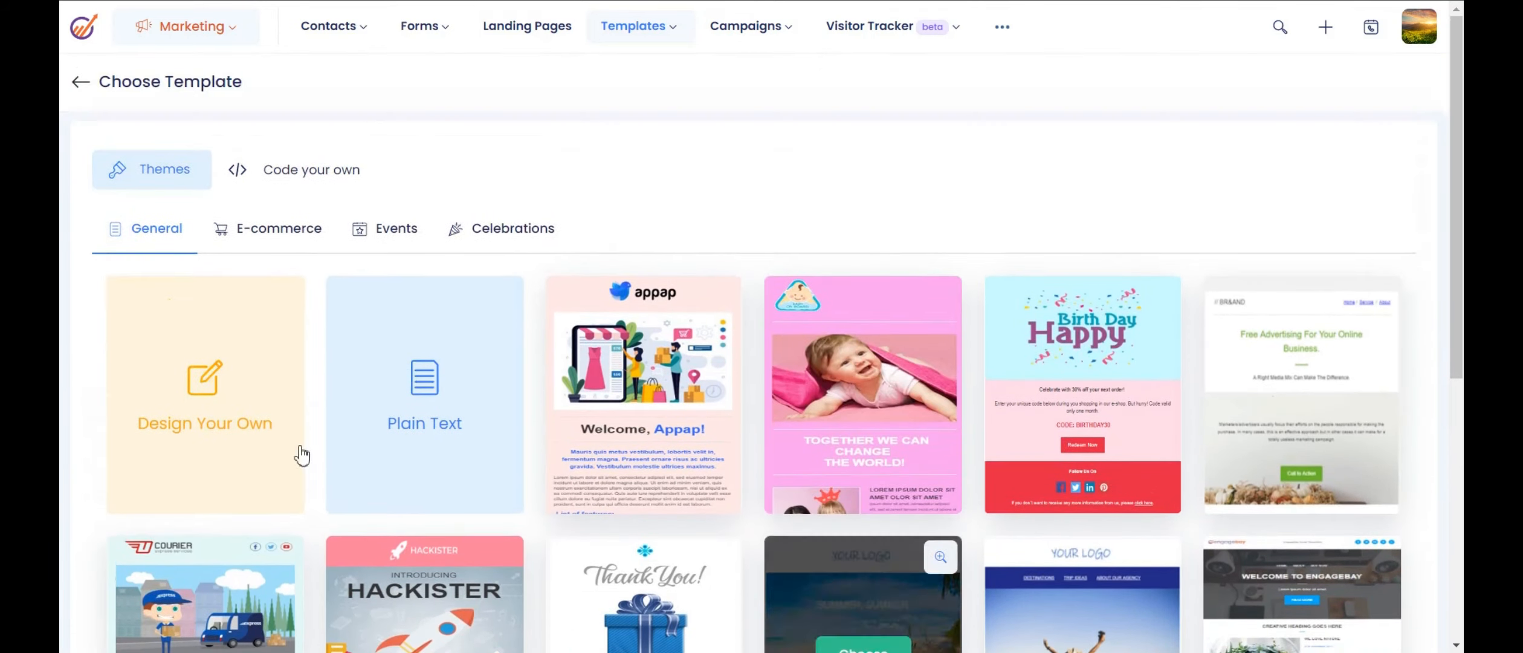
Step: View the Code your own options, including Import HTML, and return to the email template themes
{"action": "left_click", "coordinate": [317, 191]}
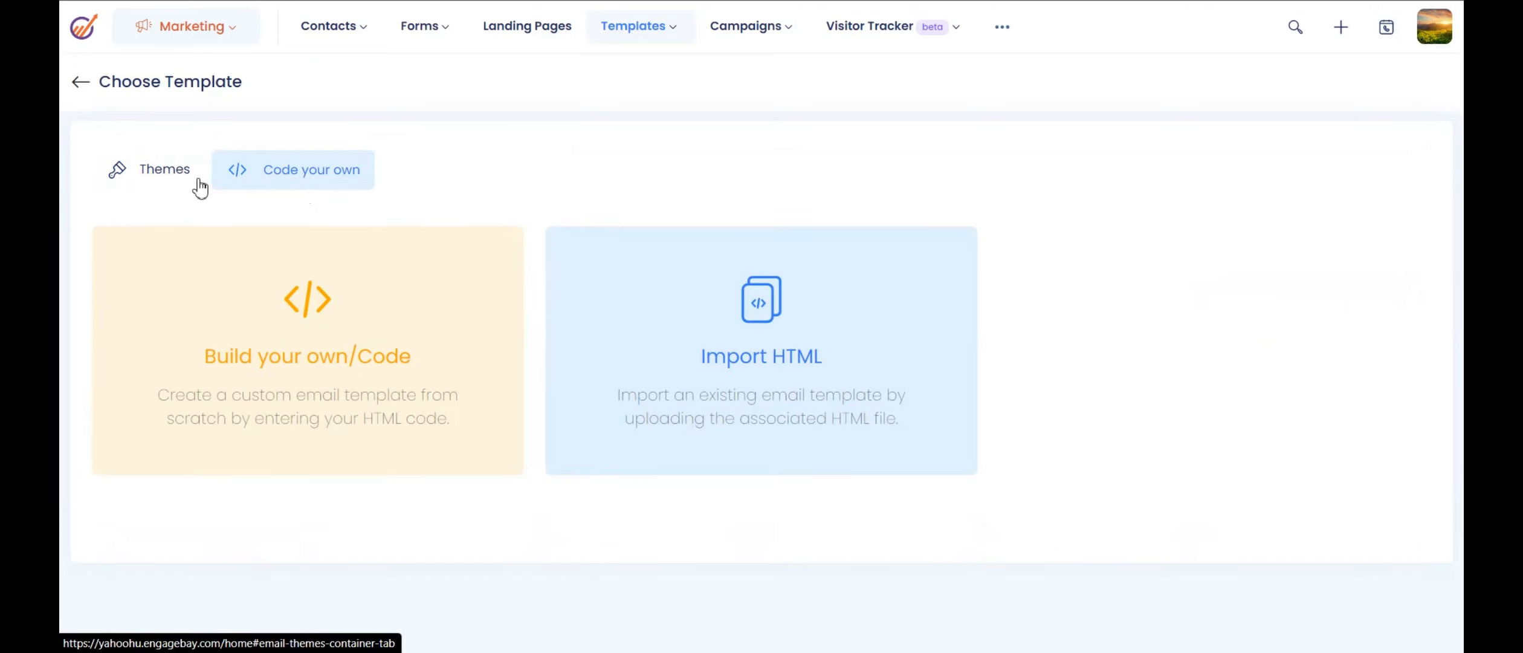
{"action": "left_click", "coordinate": [148, 182]}
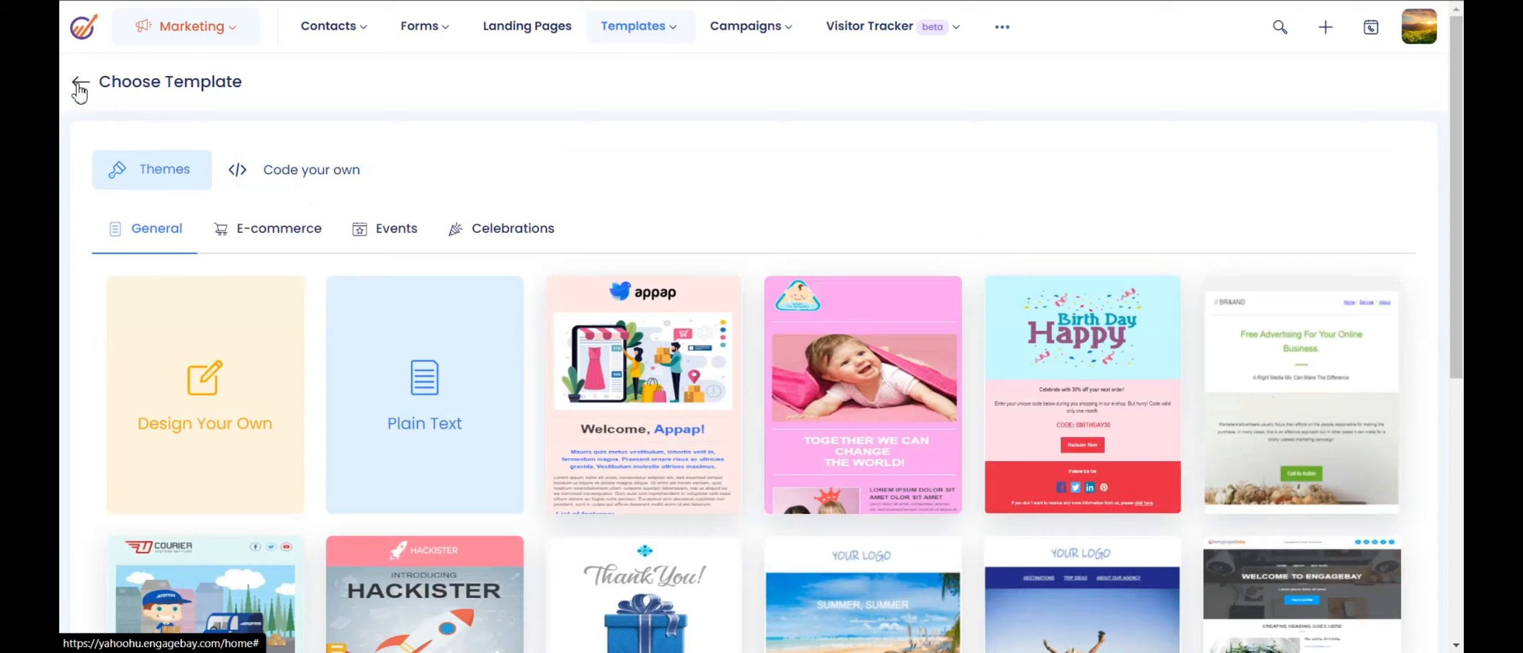
{"action": "left_click", "coordinate": [307, 183]}
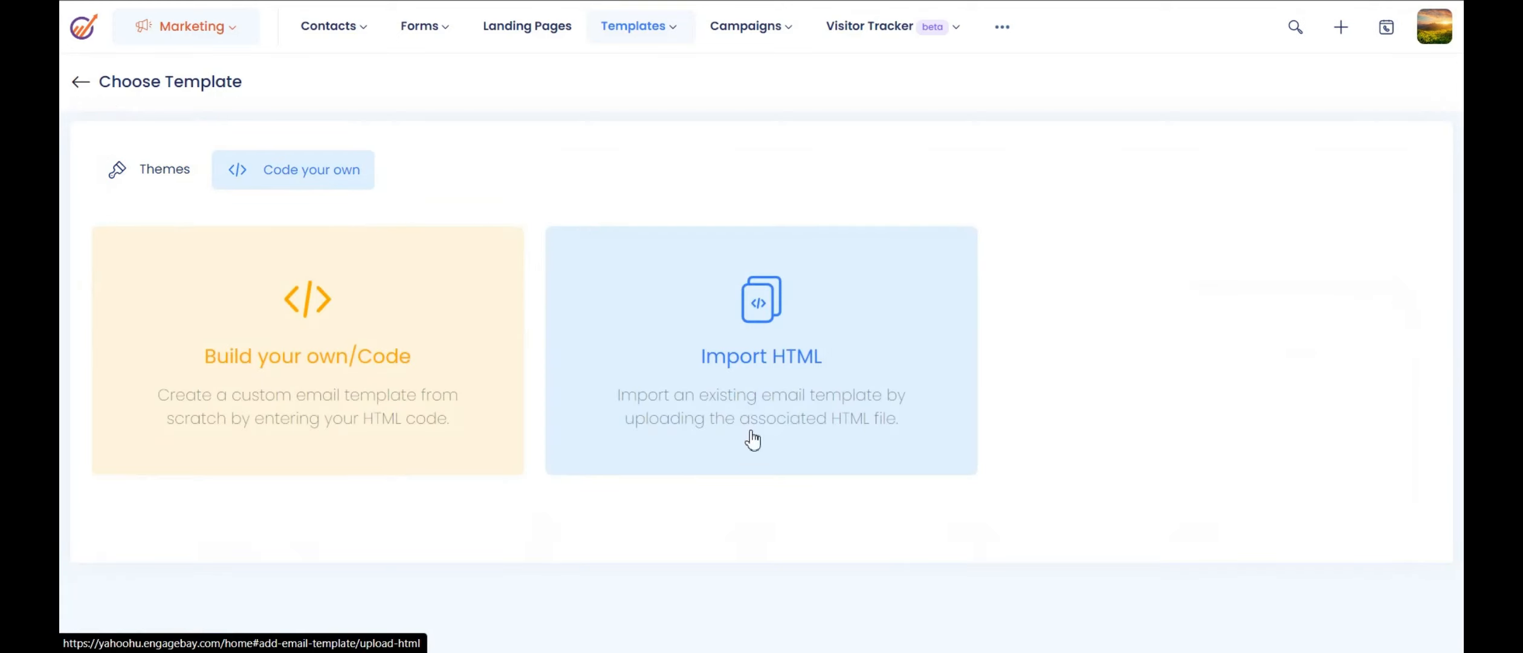
{"action": "left_click", "coordinate": [780, 392]}
{"action": "left_click", "coordinate": [160, 168]}
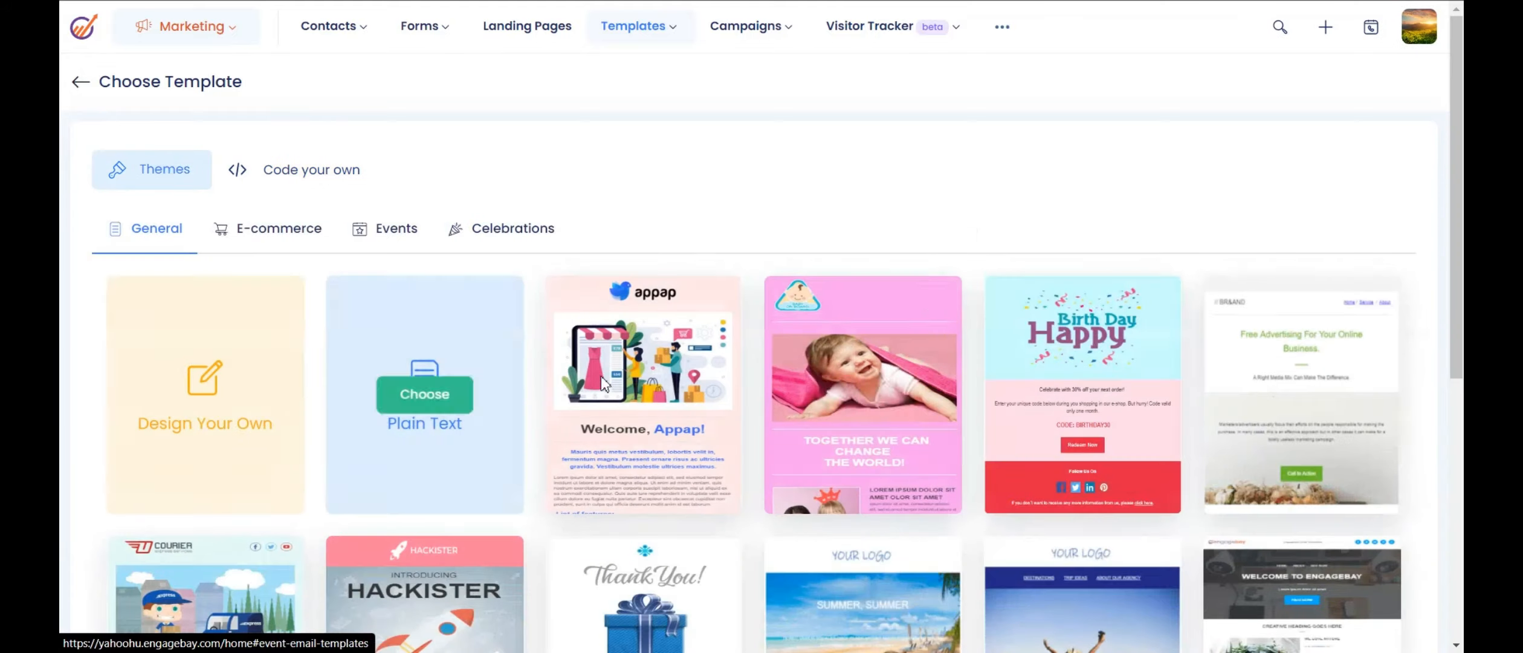
Step: Leave the General themes for the Email Templates list and start a new email template again
{"action": "scroll", "coordinate": [934, 489], "scroll_direction": "down", "scroll_amount": 7}
{"action": "scroll", "coordinate": [935, 496], "scroll_direction": "up", "scroll_amount": 10}
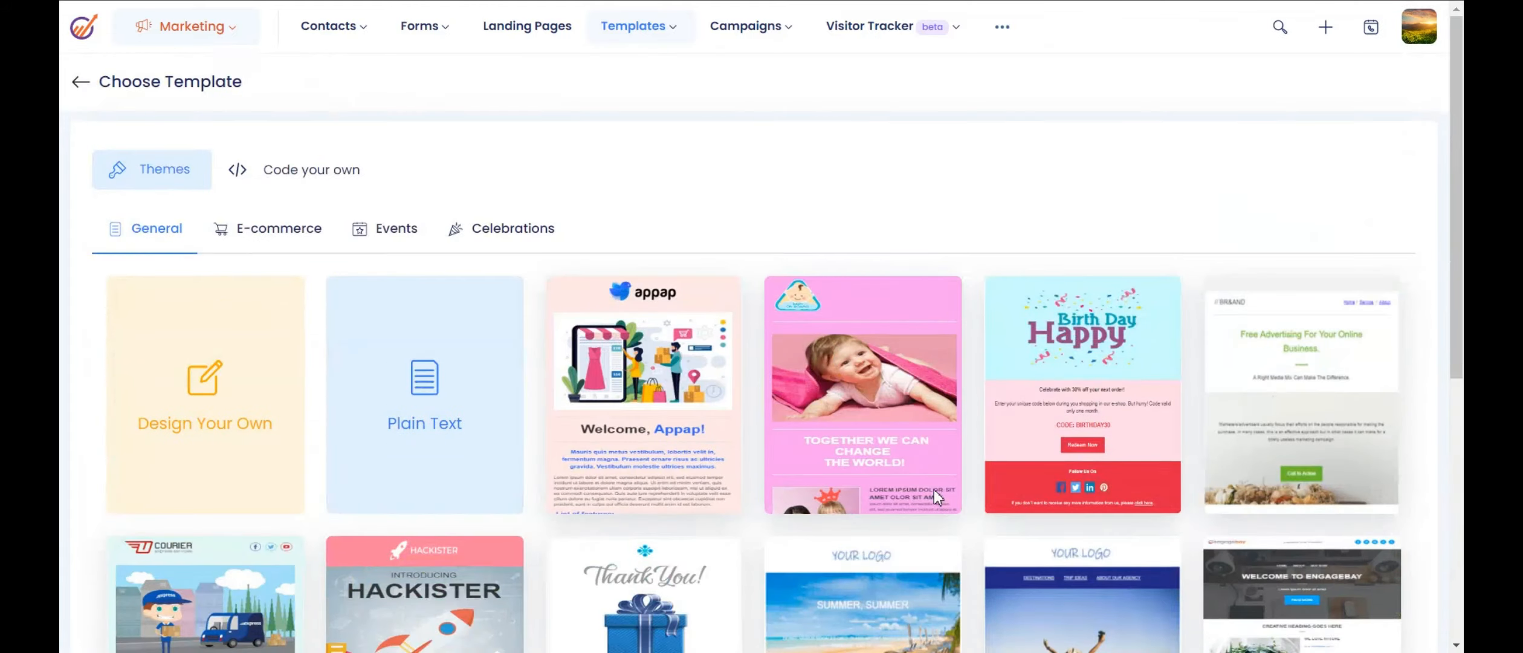
{"action": "left_click", "coordinate": [90, 84]}
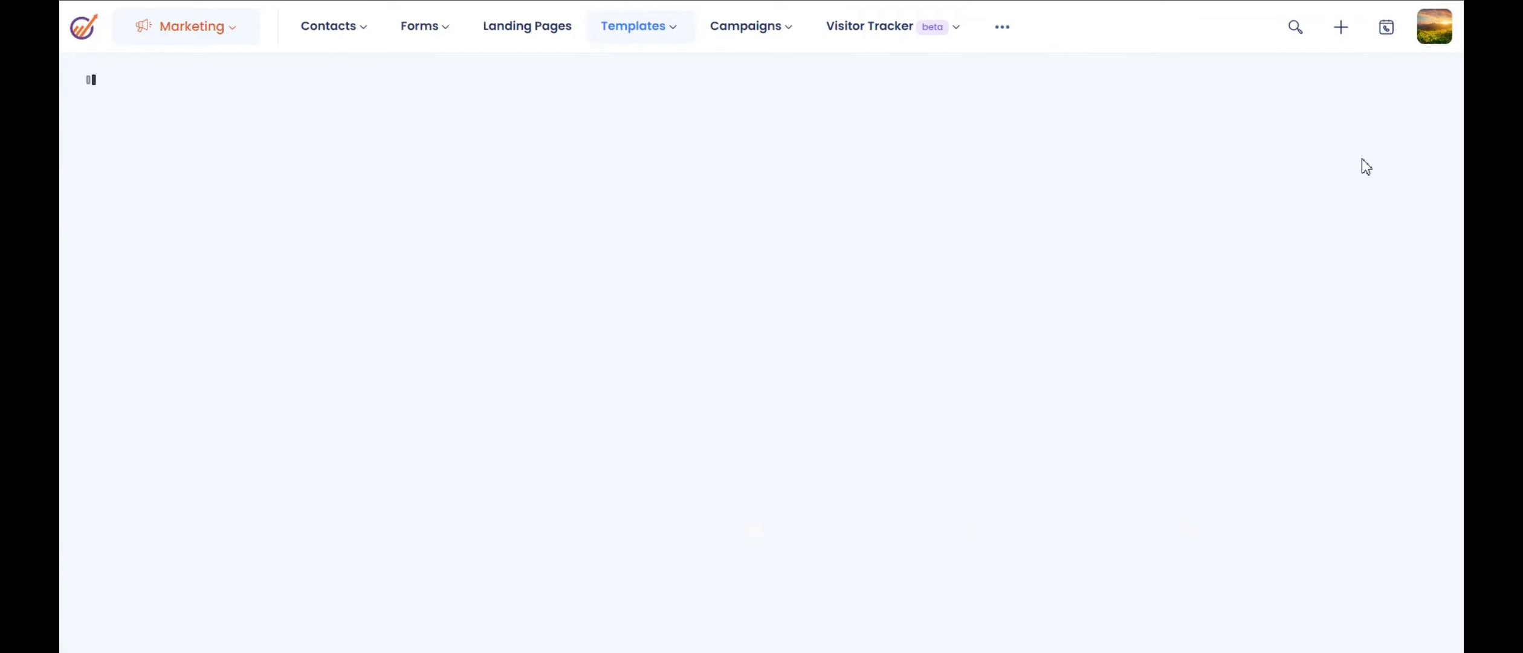
{"action": "left_click", "coordinate": [1389, 81]}
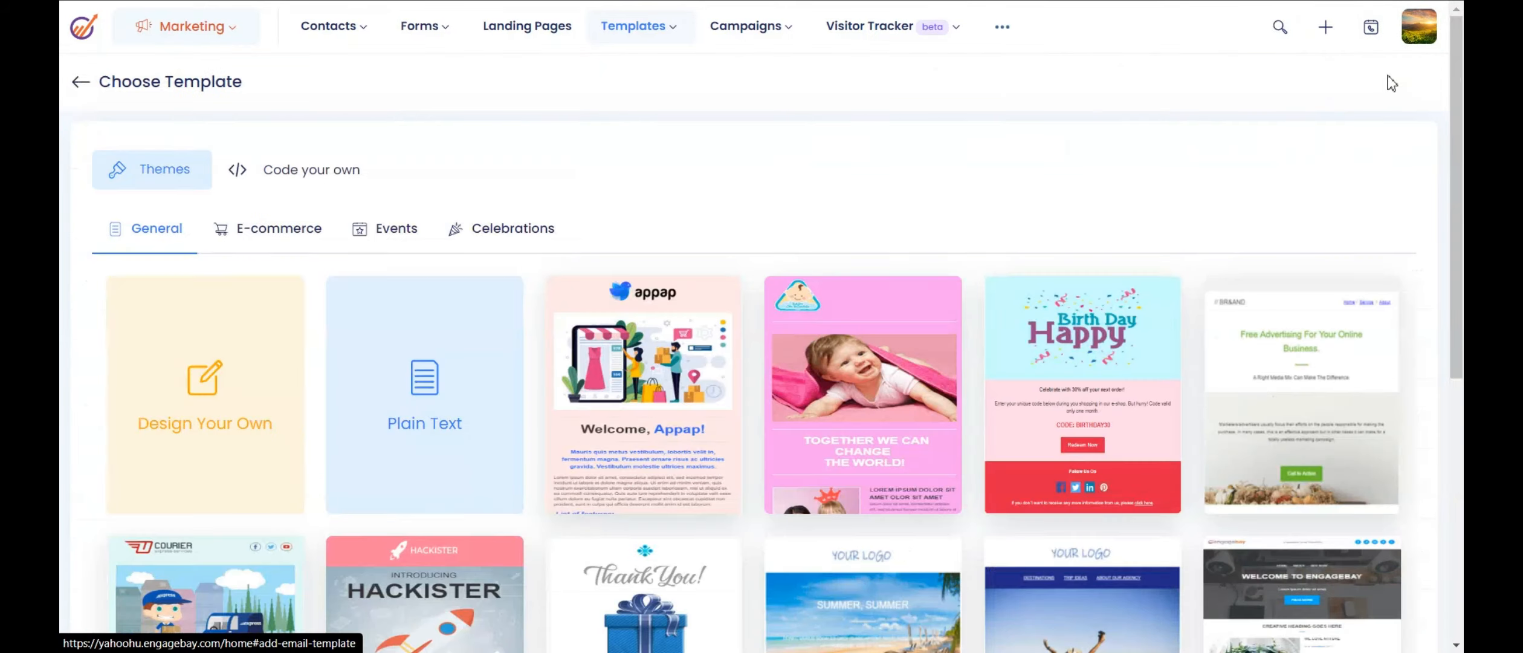
Step: Browse the E-commerce email themes, switching briefly to the Events category and back
{"action": "left_click", "coordinate": [293, 246]}
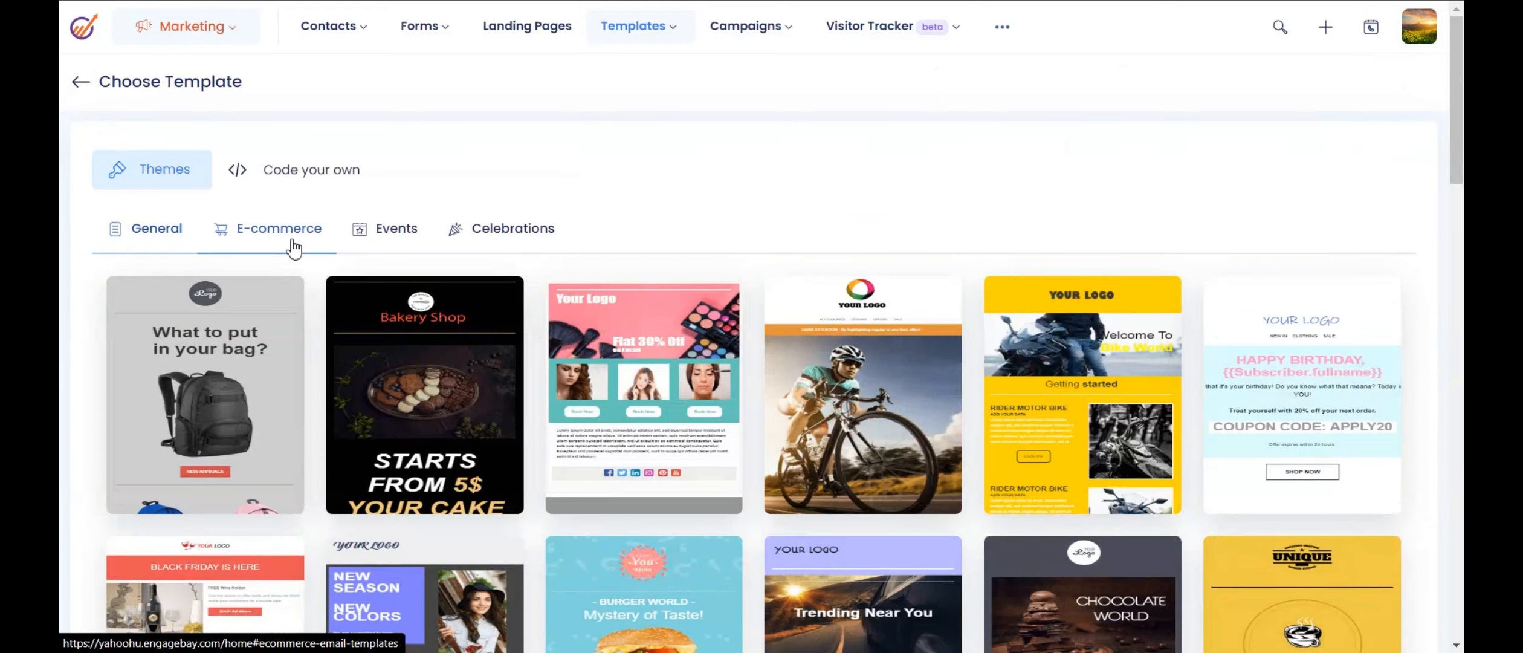
{"action": "scroll", "coordinate": [588, 454], "scroll_direction": "down", "scroll_amount": 10}
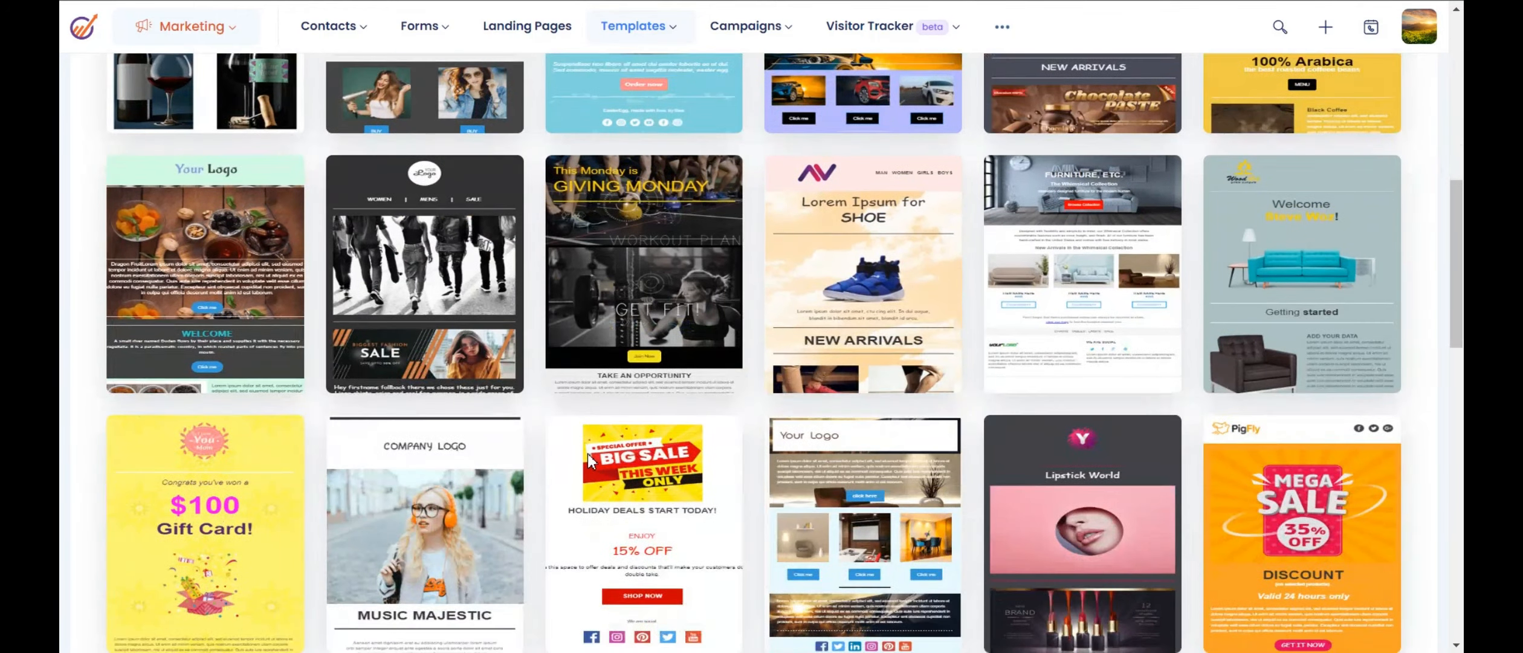
{"action": "scroll", "coordinate": [588, 453], "scroll_direction": "down", "scroll_amount": 3}
{"action": "scroll", "coordinate": [588, 453], "scroll_direction": "up", "scroll_amount": 12}
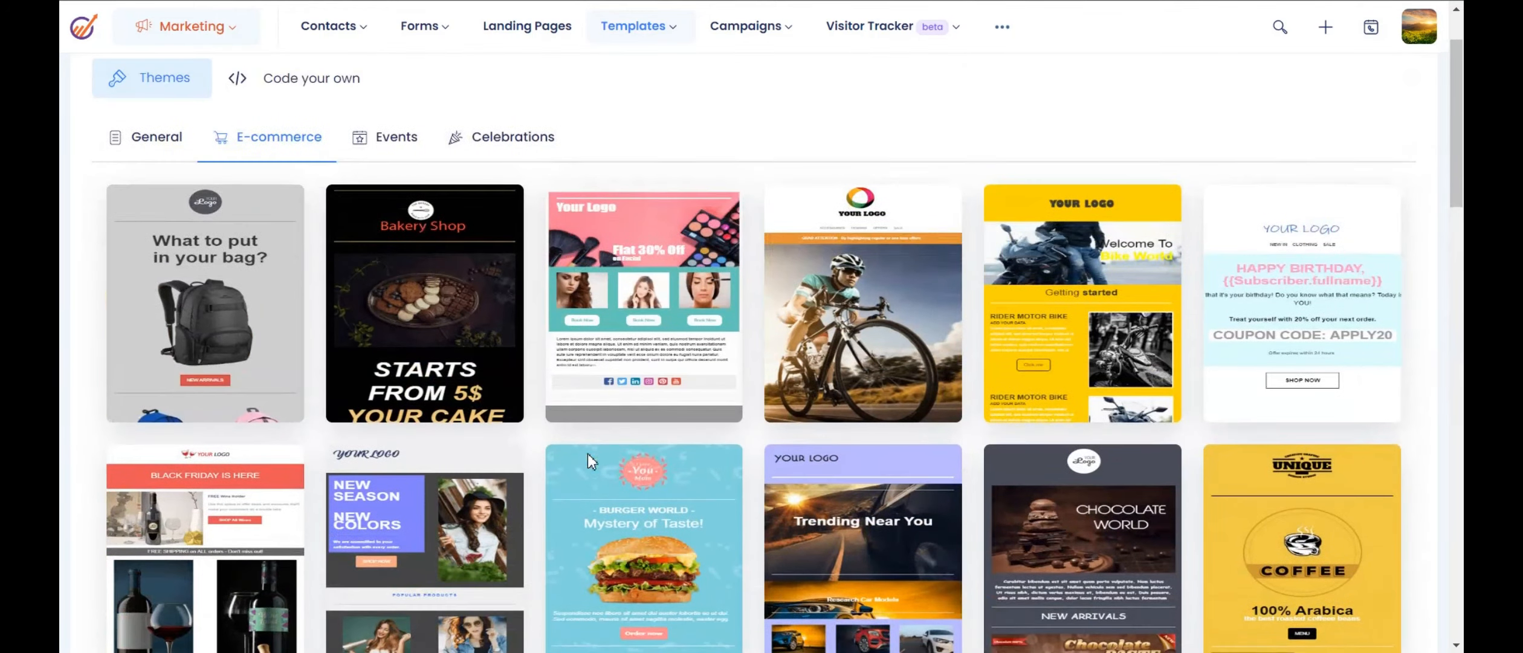
{"action": "scroll", "coordinate": [588, 453], "scroll_direction": "up", "scroll_amount": 2}
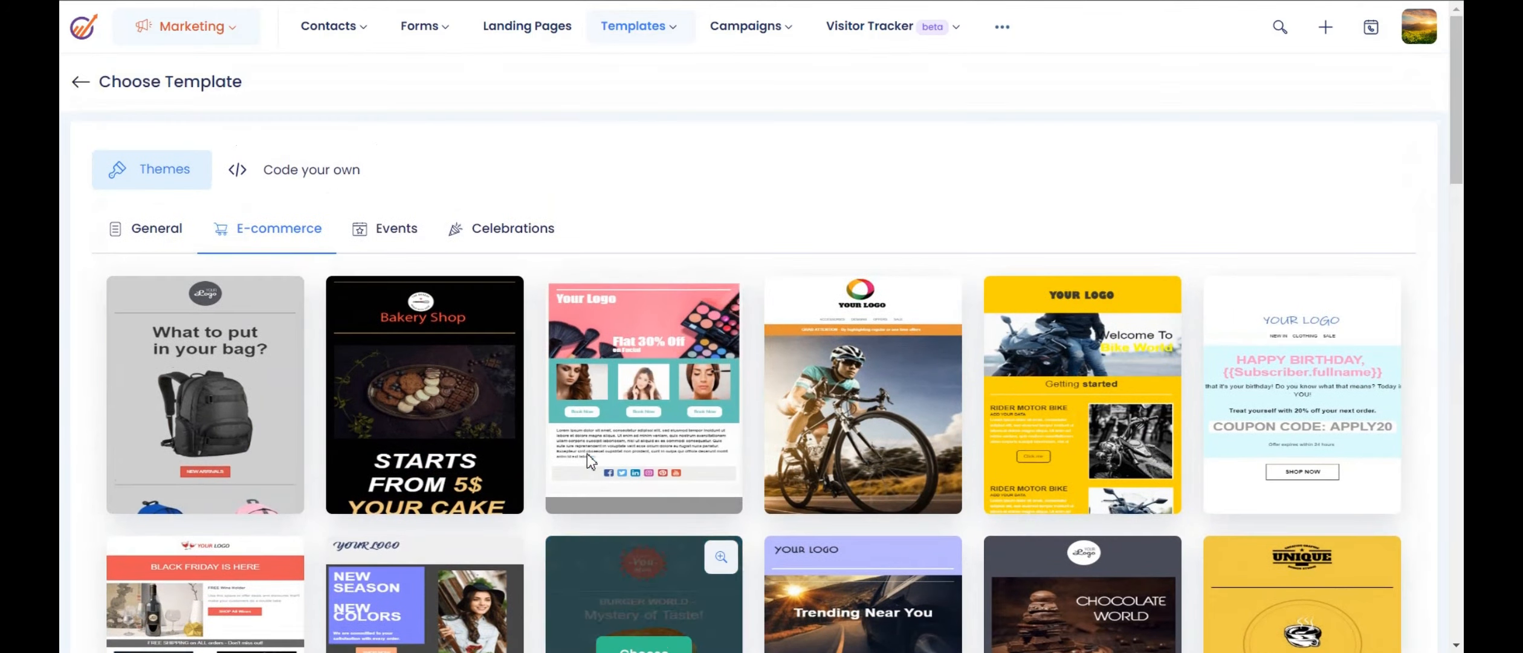
{"action": "left_click", "coordinate": [389, 236]}
{"action": "left_click", "coordinate": [302, 235]}
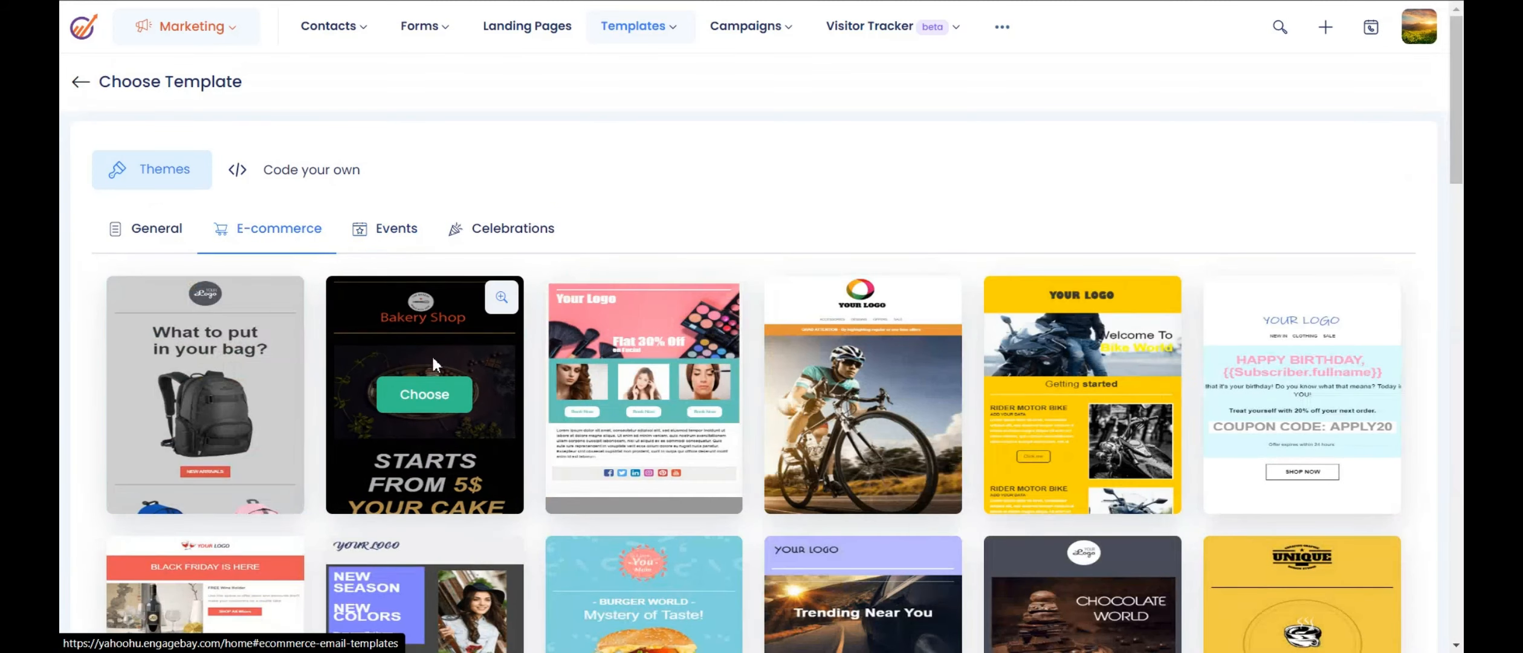
Step: Choose the Black Friday Is Here wine theme from the E-commerce themes for the new email
{"action": "scroll", "coordinate": [361, 459], "scroll_direction": "down", "scroll_amount": 5}
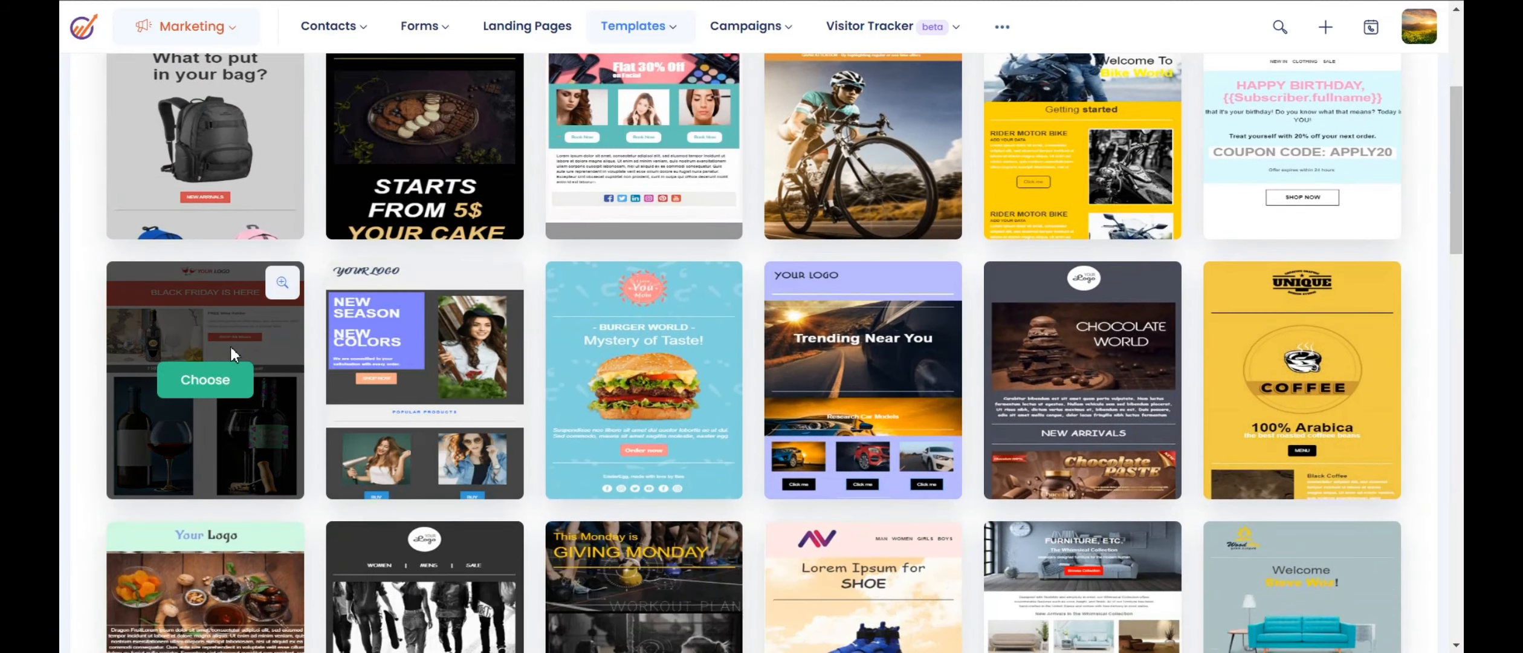
{"action": "scroll", "coordinate": [326, 329], "scroll_direction": "up", "scroll_amount": 5}
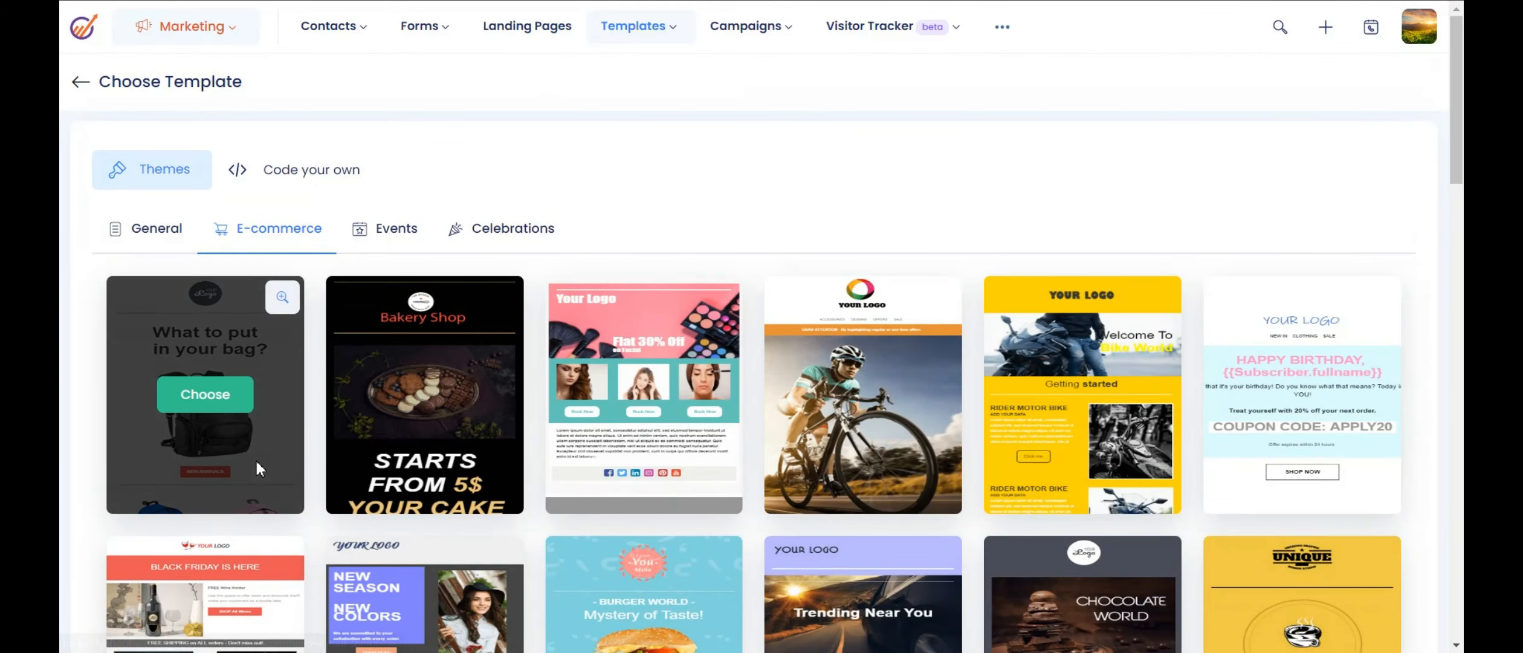
{"action": "scroll", "coordinate": [256, 462], "scroll_direction": "down", "scroll_amount": 5}
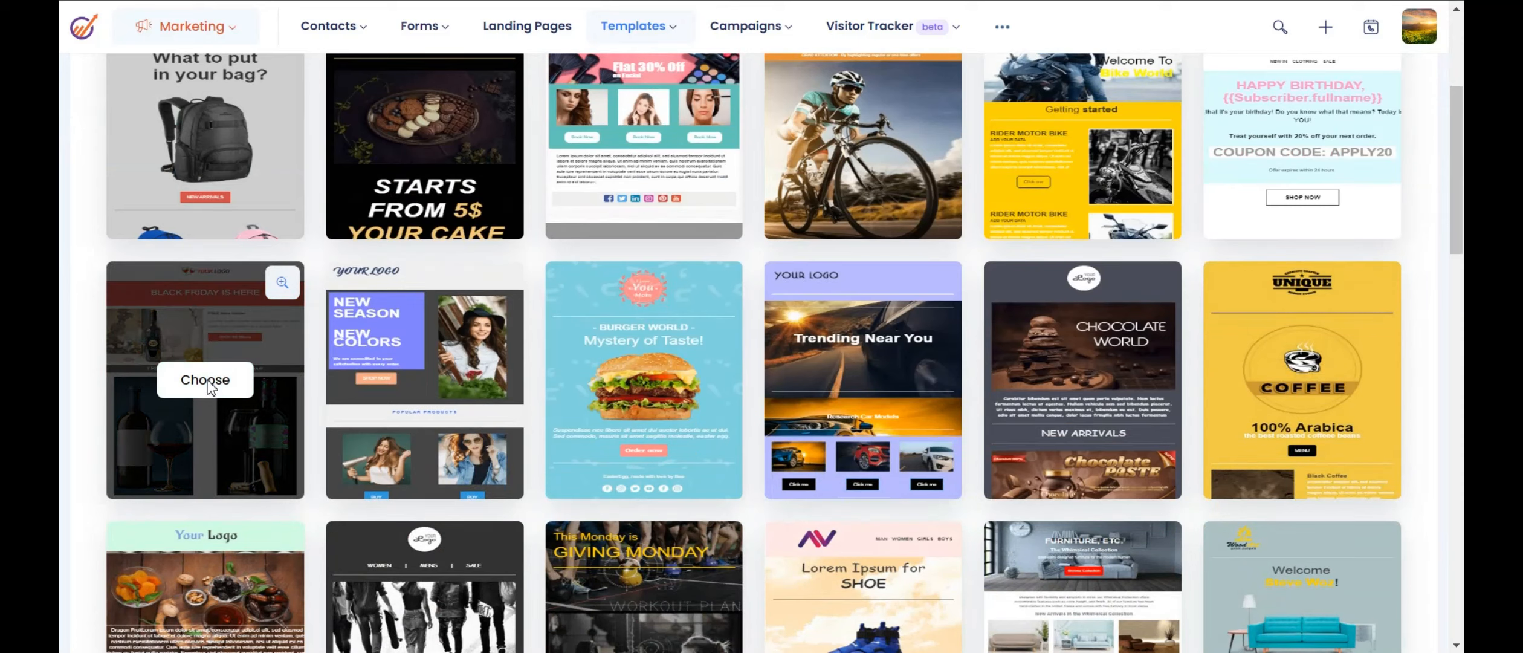
{"action": "left_click", "coordinate": [205, 381]}
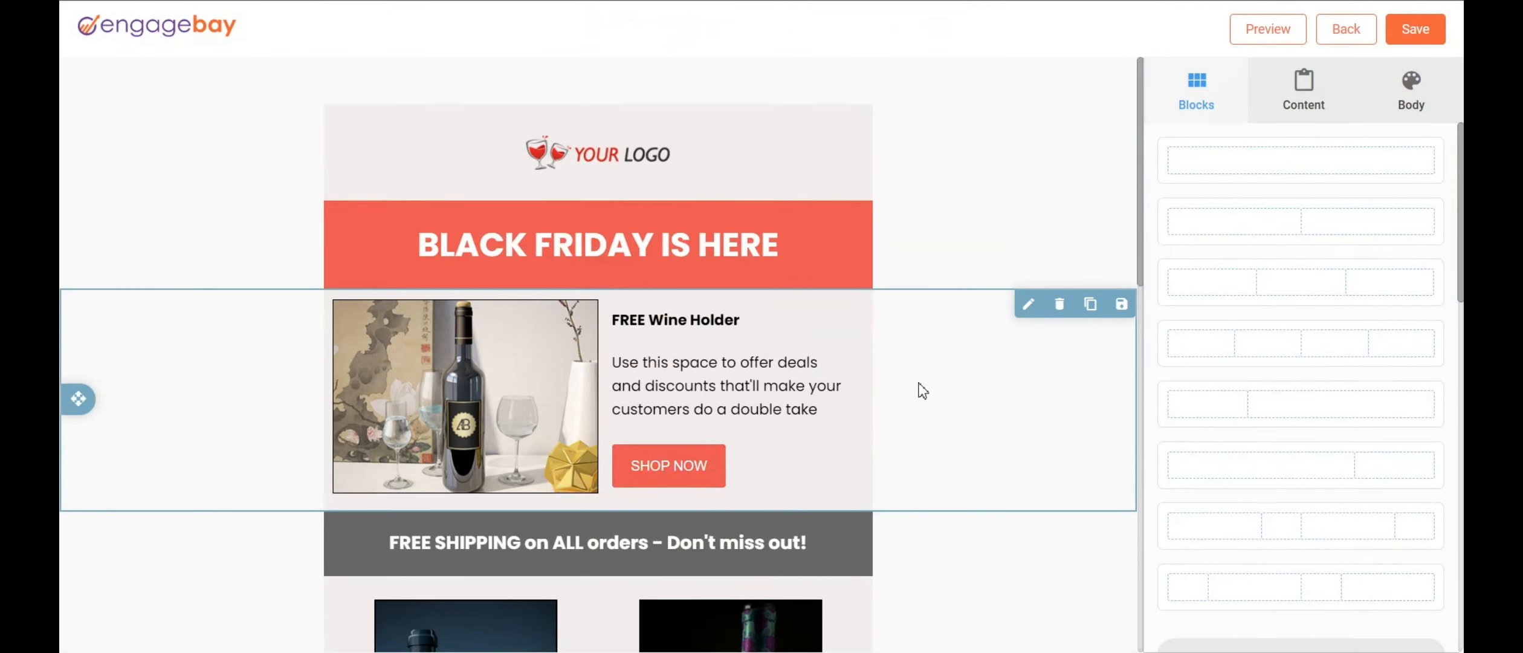
Step: Select the header logo and open the image selection for replacing it
{"action": "left_click", "coordinate": [626, 162]}
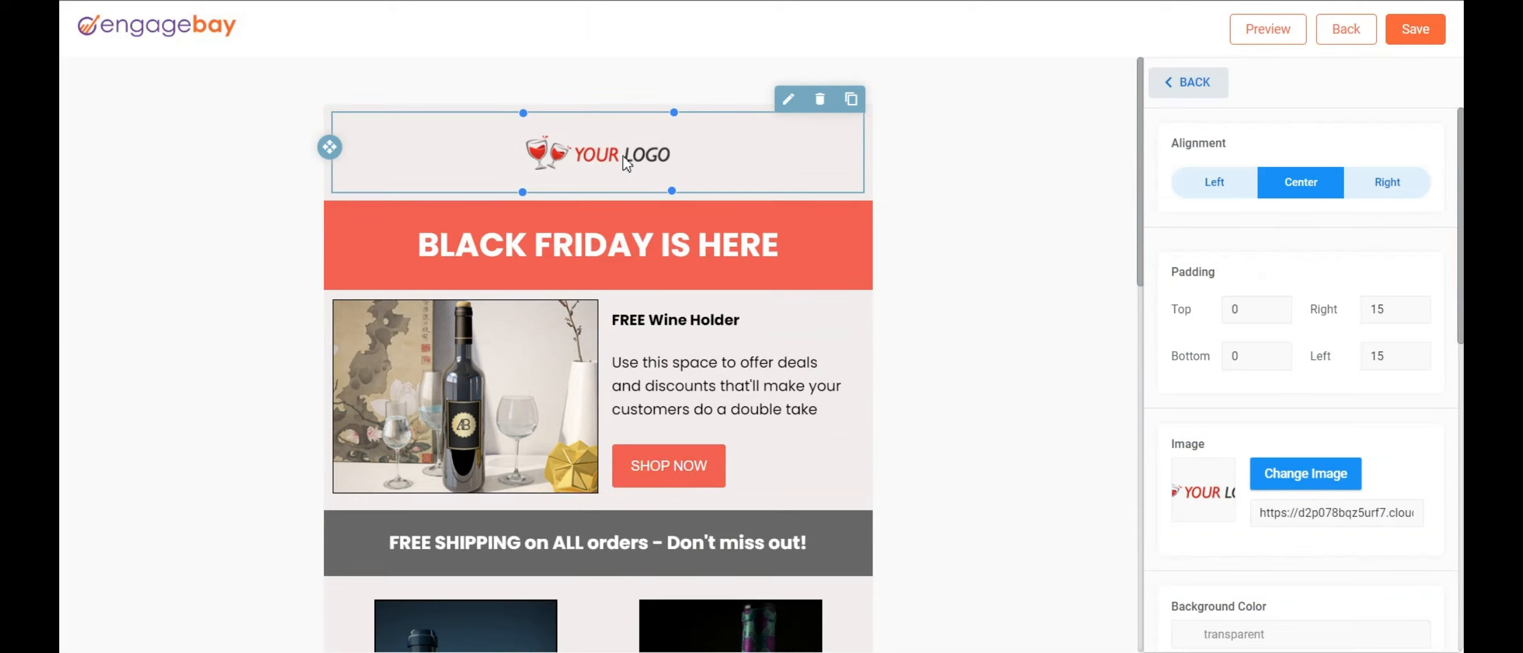
{"action": "left_click", "coordinate": [1328, 479]}
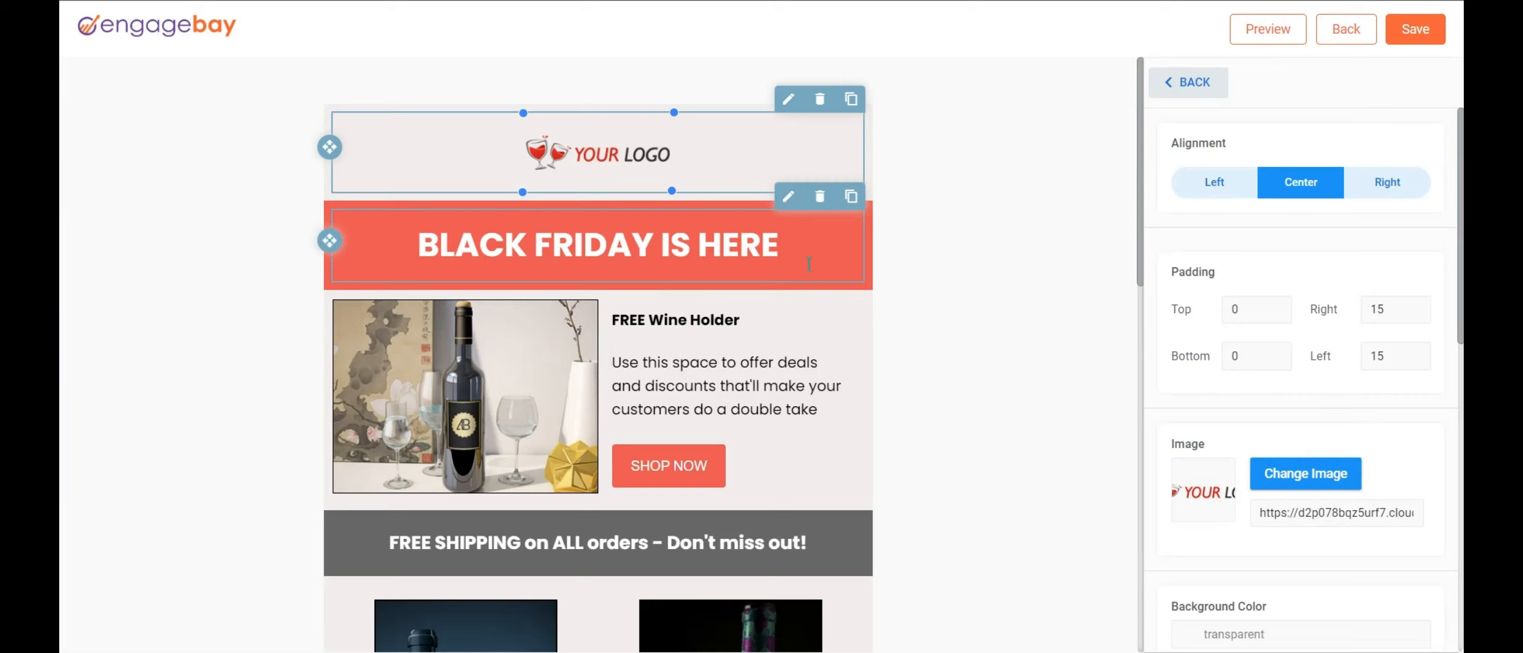
Step: Try adding the word "test" to the end of the BLACK FRIDAY IS HERE heading and erase it
{"action": "left_click", "coordinate": [785, 249]}
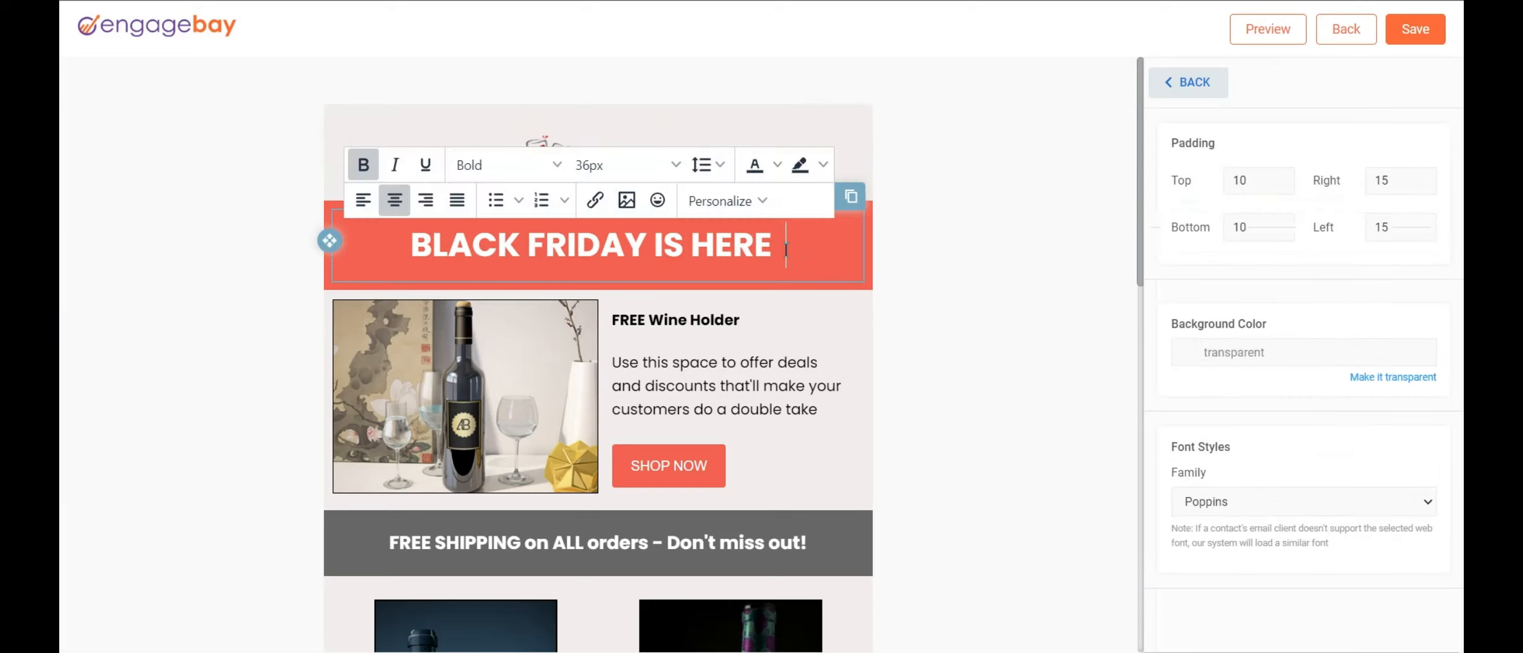
{"action": "type", "text": "test"}
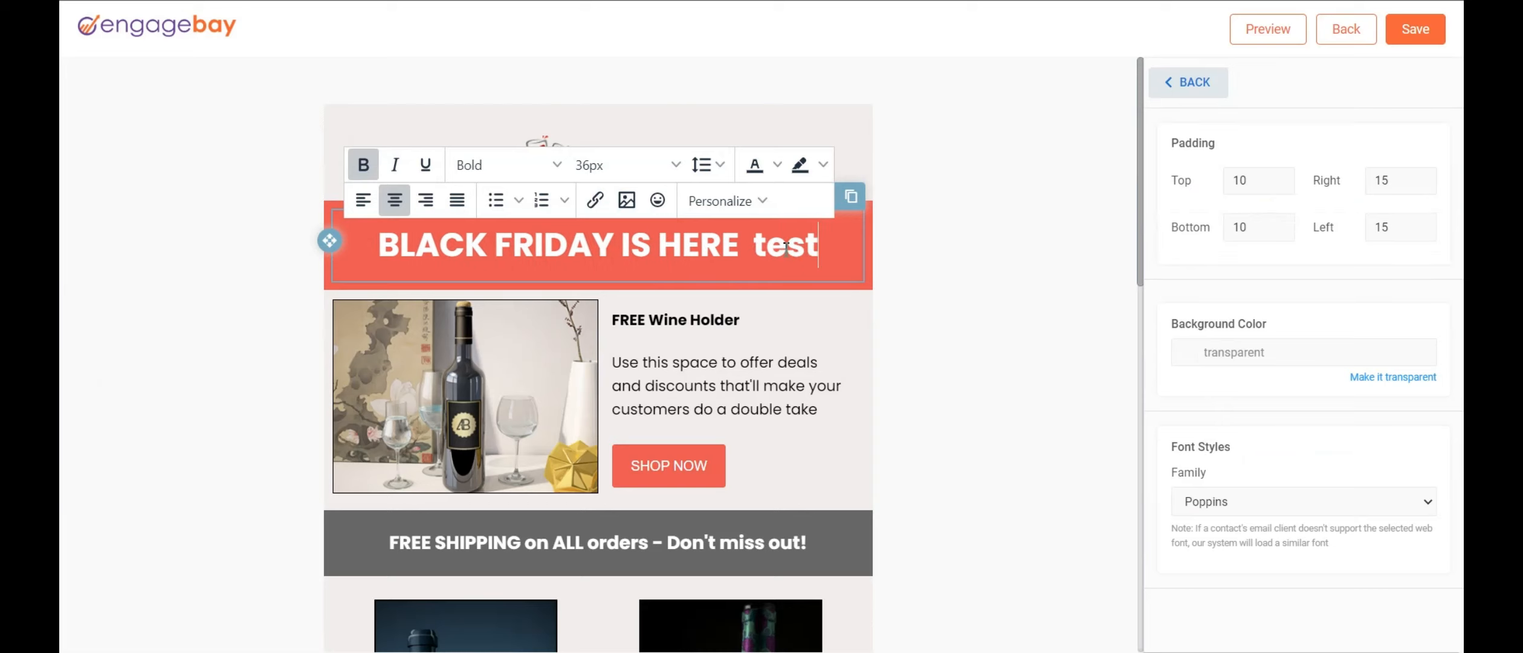
{"action": "key", "text": "BackSpace"}
{"action": "key", "text": "BackSpace"}
{"action": "key", "text": "BackSpace"}
{"action": "key", "text": "BackSpace"}
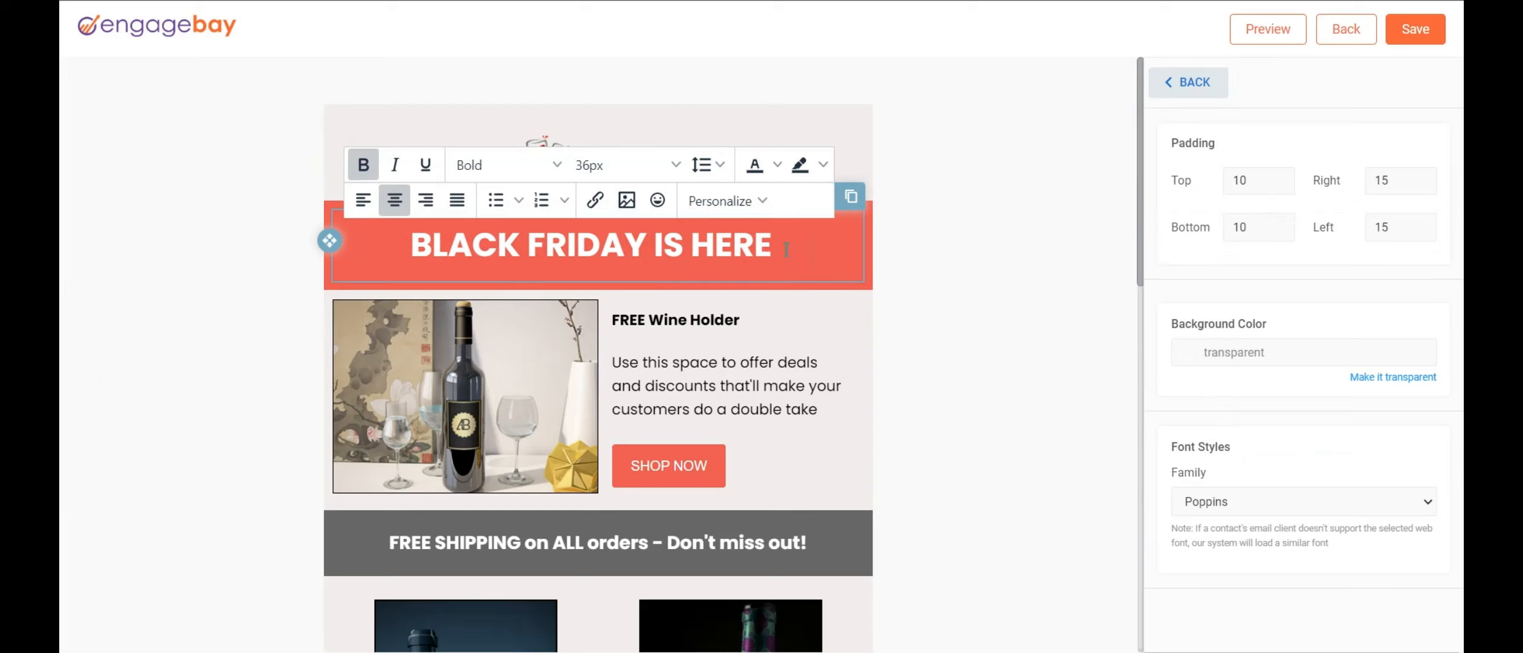
{"action": "left_click", "coordinate": [833, 330]}
{"action": "left_click", "coordinate": [827, 225]}
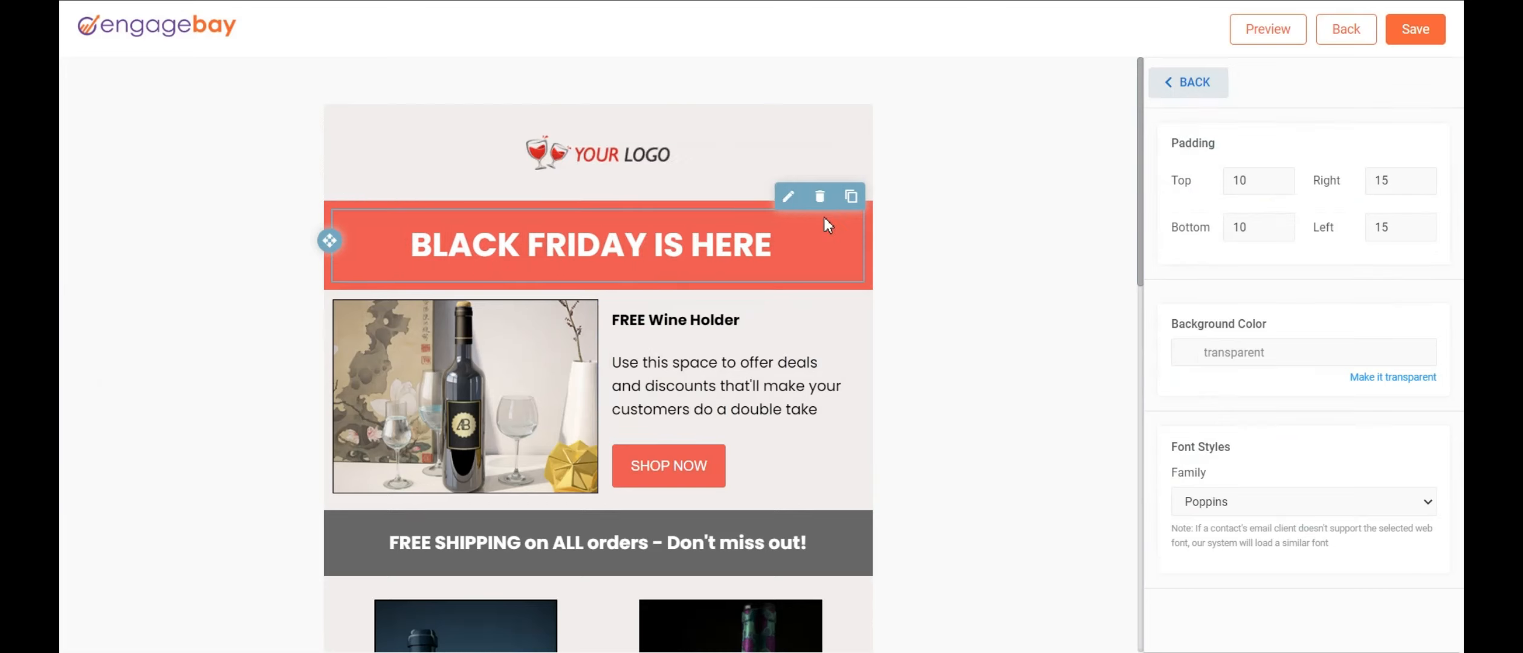
Step: View the properties of the heading row, the wine bottle image and the heading text
{"action": "left_click", "coordinate": [875, 266]}
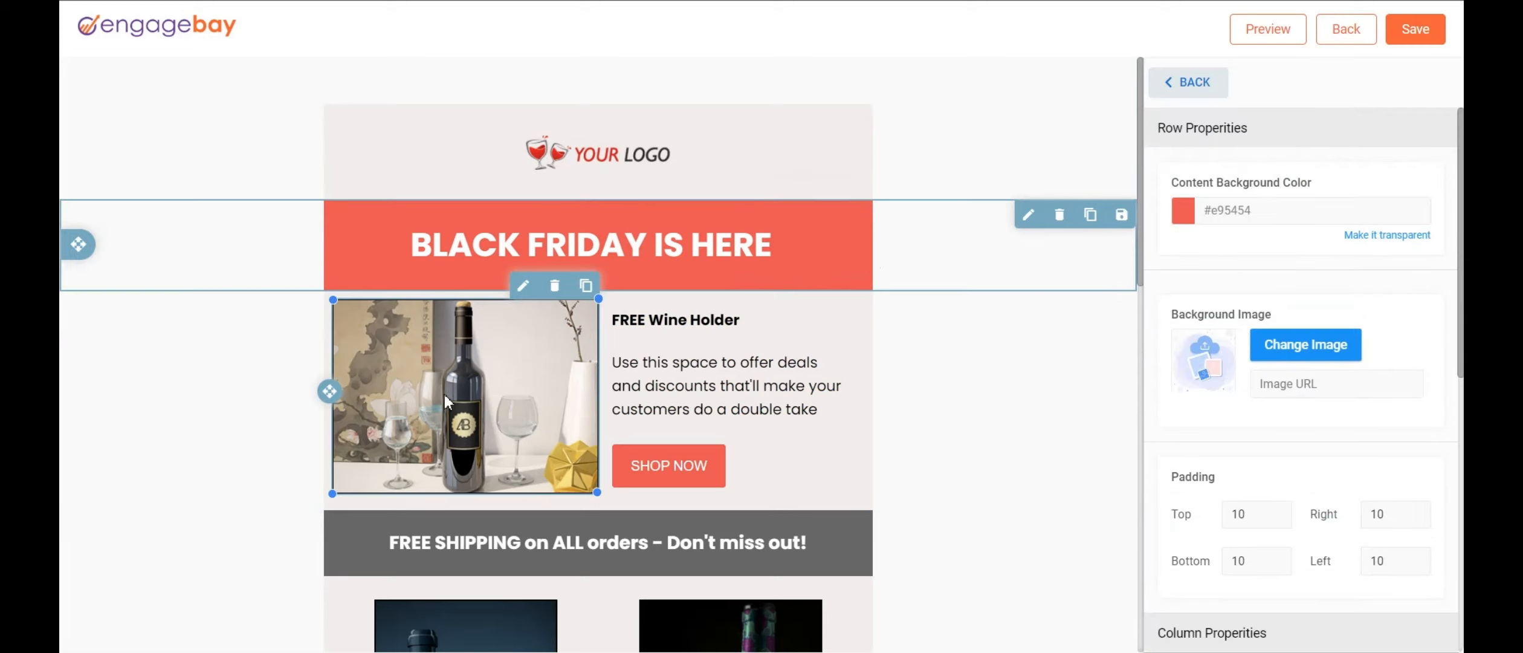
{"action": "left_click", "coordinate": [483, 397]}
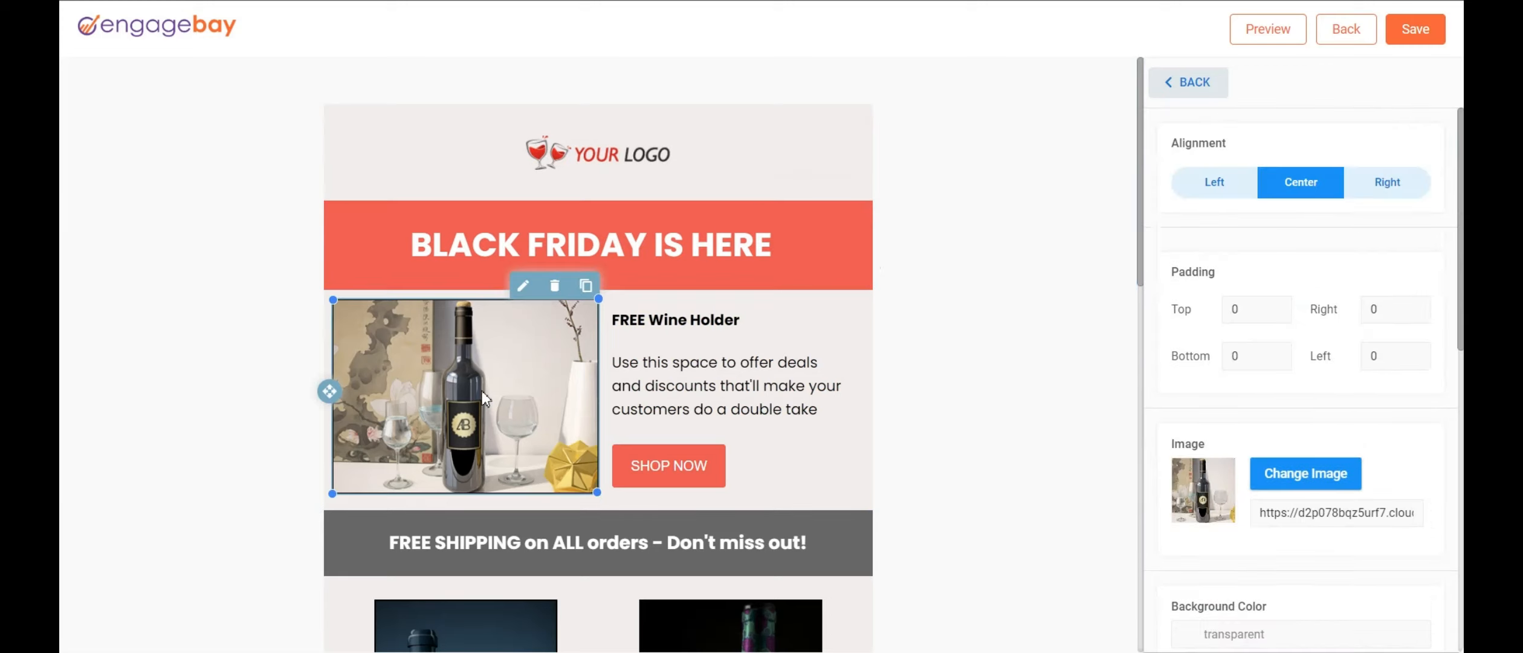
{"action": "left_click", "coordinate": [828, 264]}
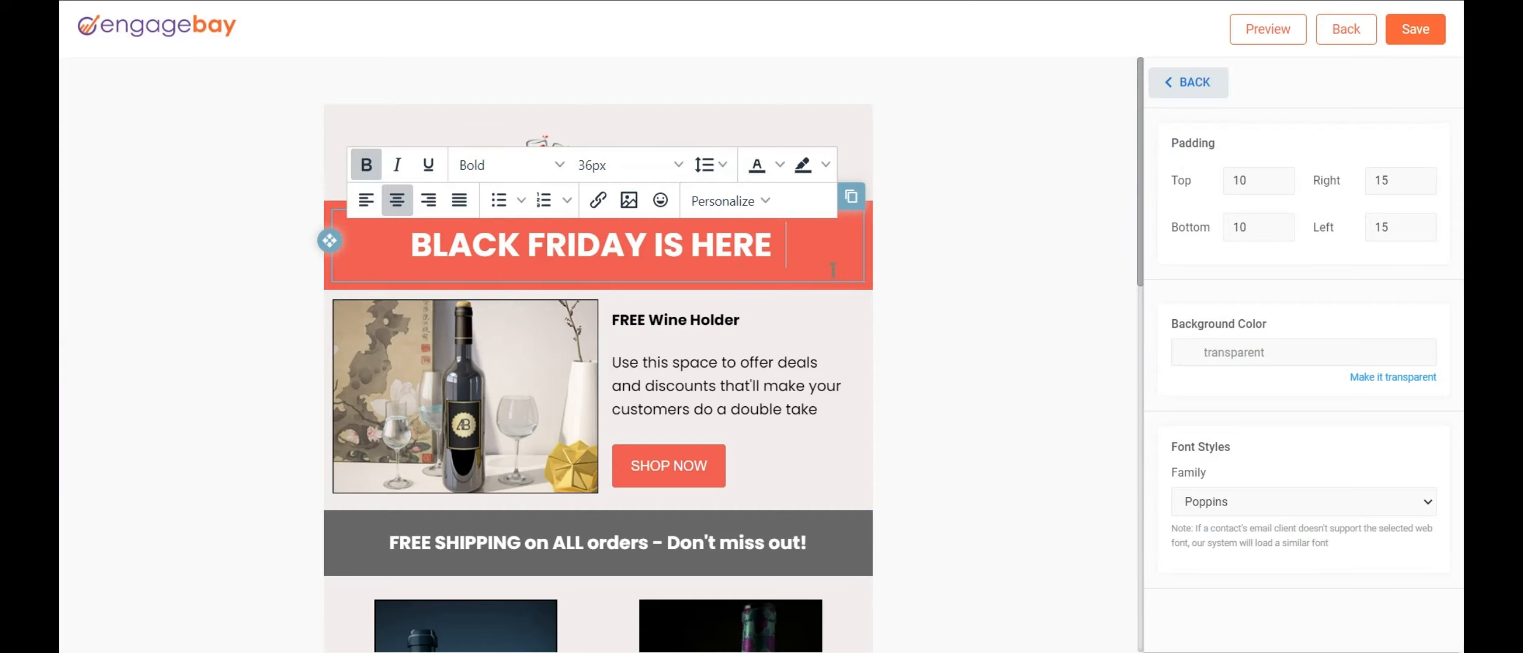
Step: Delete the entire BLACK FRIDAY IS HERE heading row from the email
{"action": "left_click", "coordinate": [912, 268]}
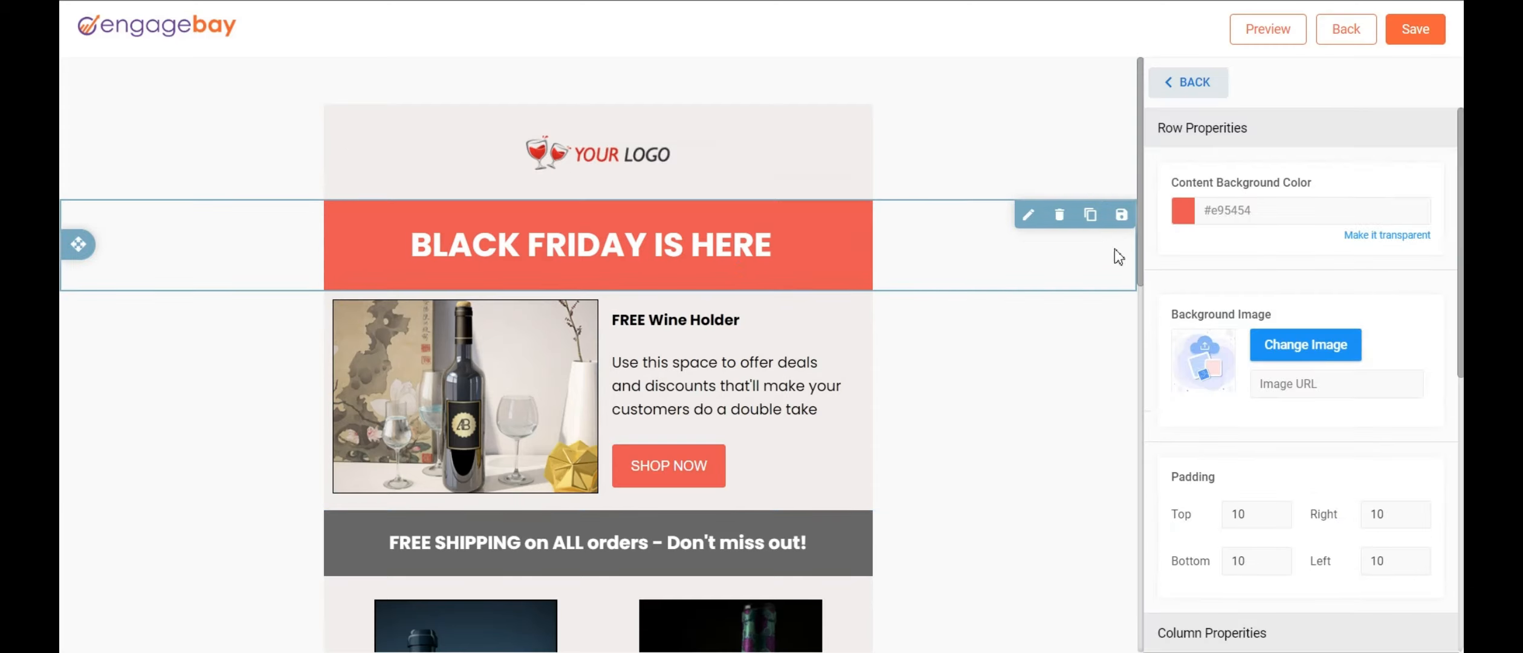
{"action": "left_click", "coordinate": [1058, 214]}
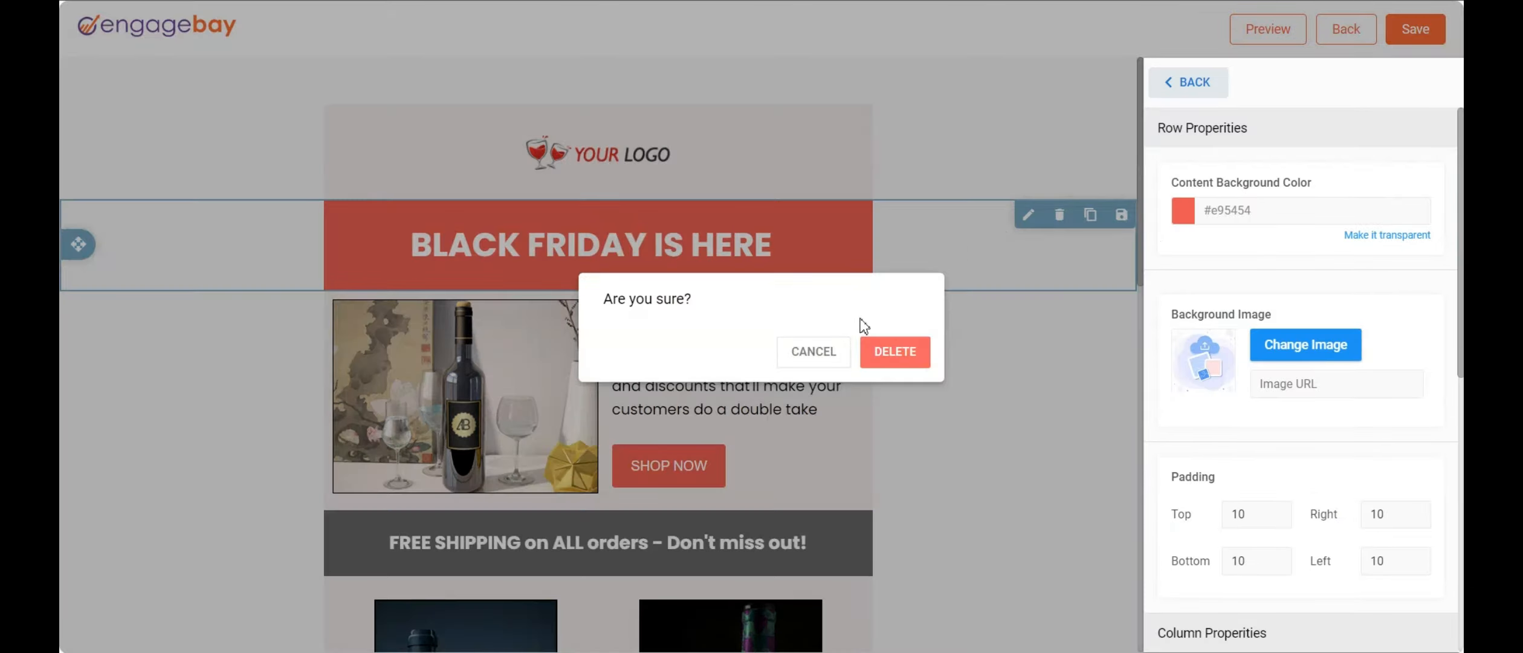
{"action": "left_click", "coordinate": [897, 351]}
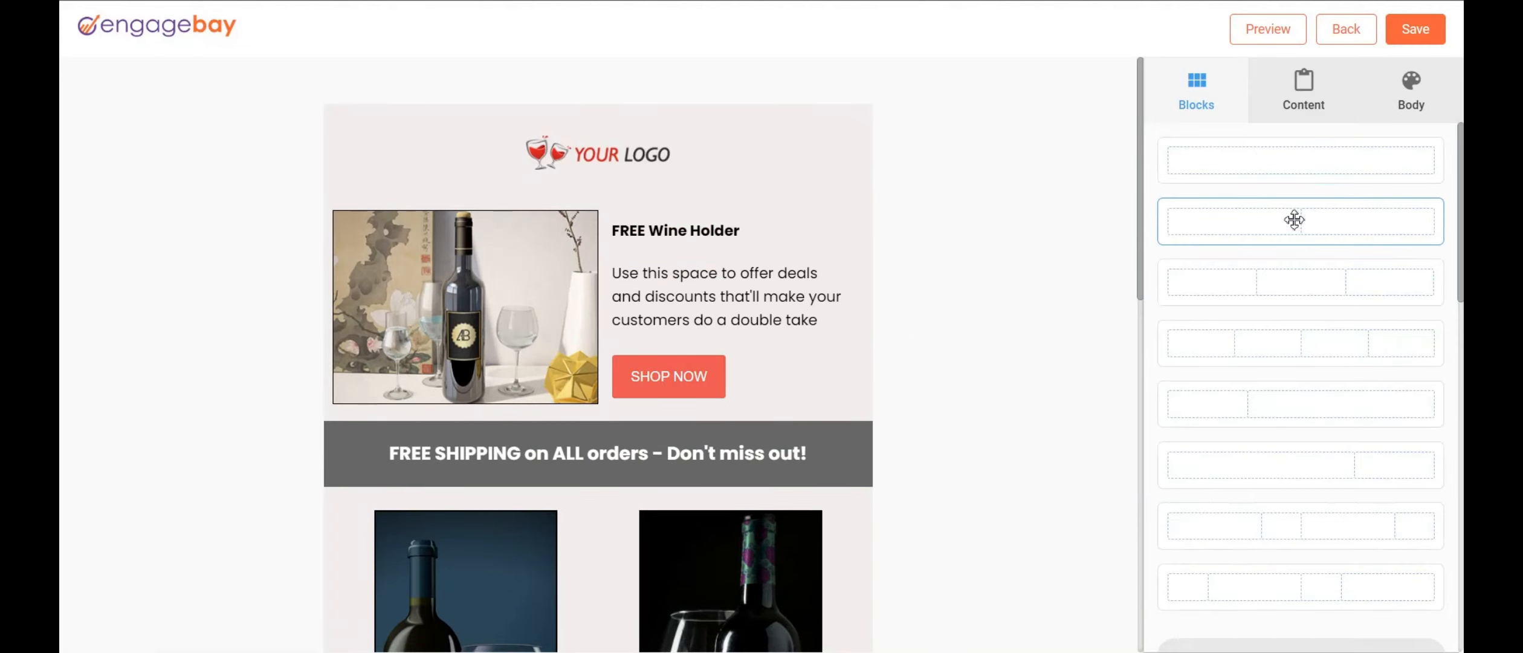
Step: Insert a two-column block between the FREE Wine Holder section and the free shipping banner
{"action": "left_click_drag", "start_coordinate": [1294, 220], "coordinate": [710, 417]}
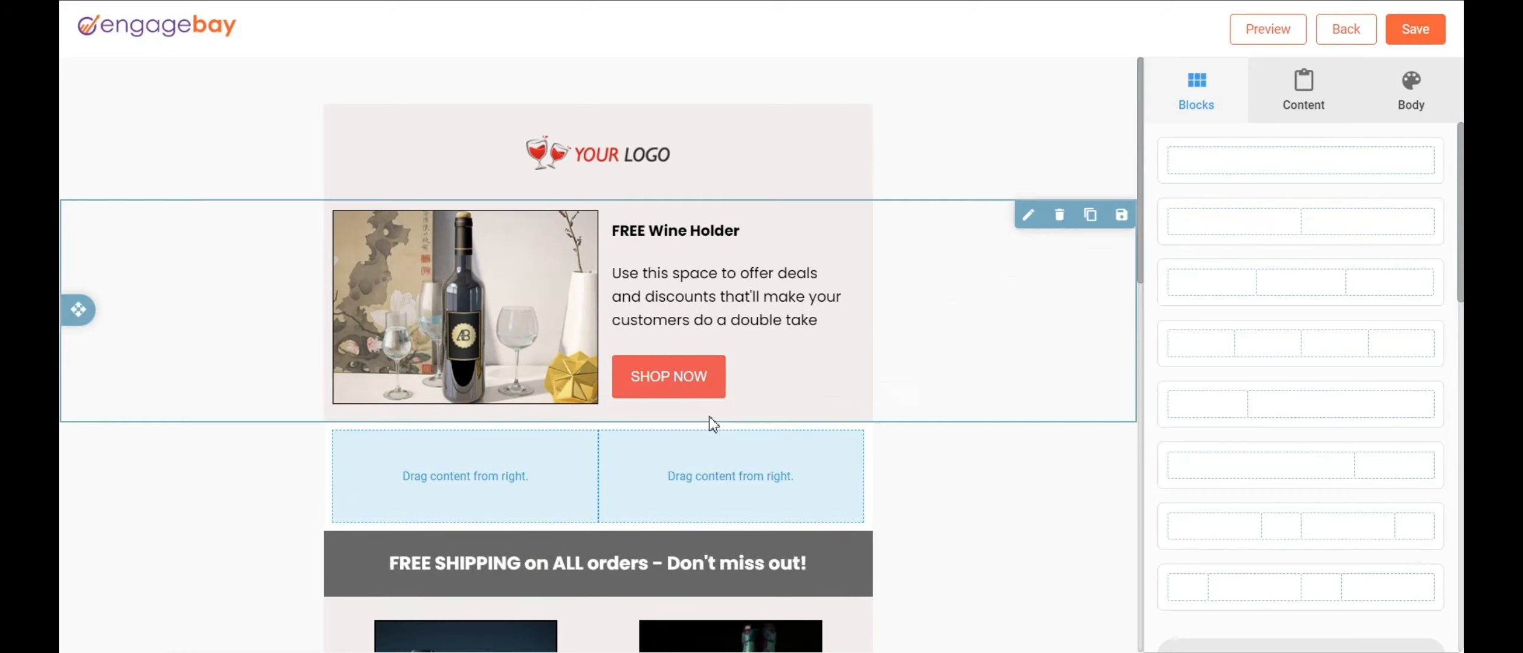
{"action": "scroll", "coordinate": [768, 446], "scroll_direction": "down", "scroll_amount": 1}
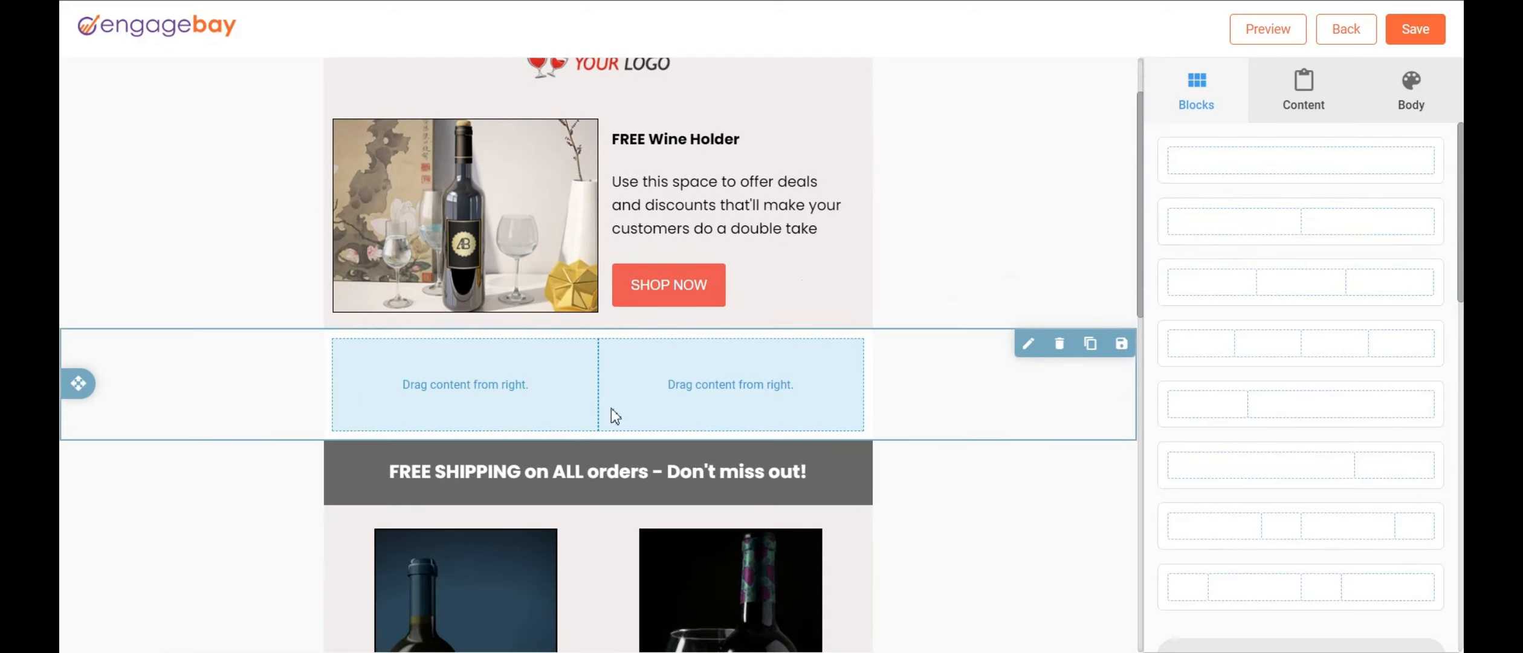
{"action": "left_click", "coordinate": [426, 370]}
{"action": "left_click", "coordinate": [1186, 79]}
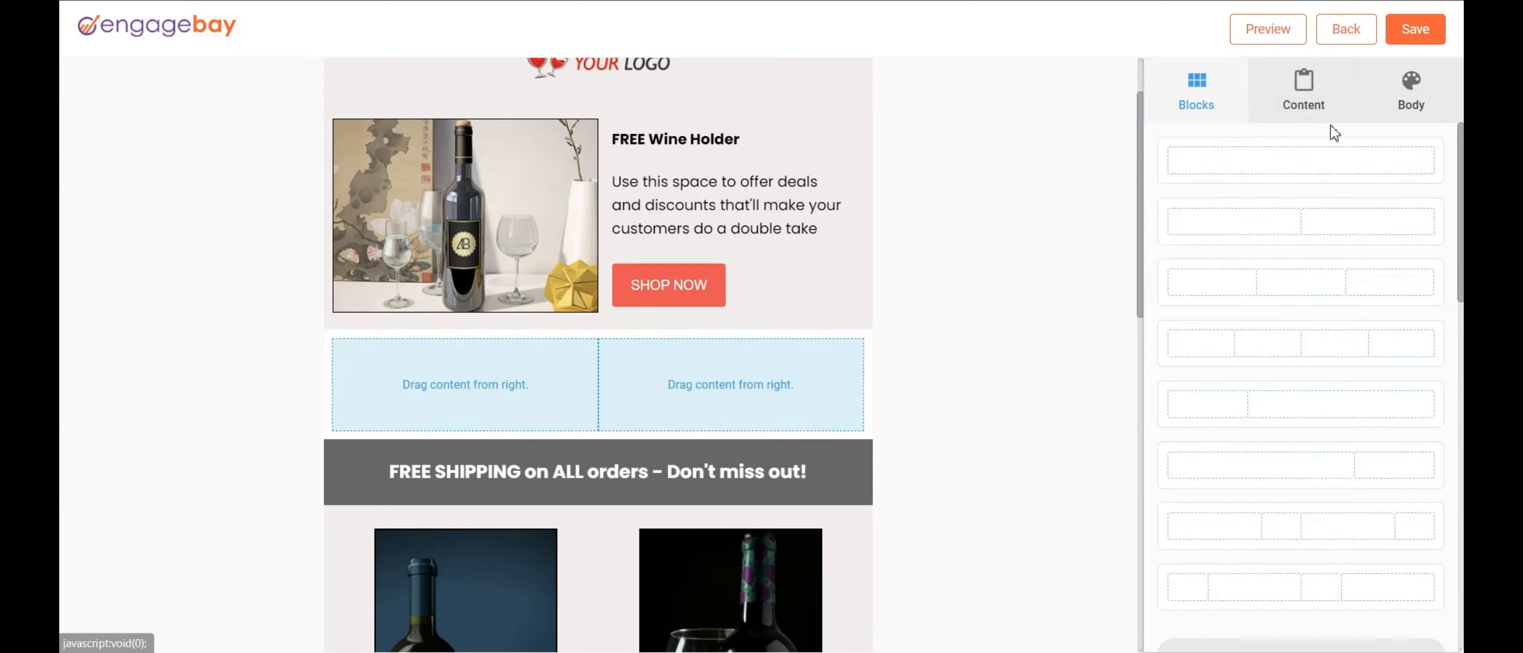
Step: Add a Text element to the first column of the new block and an Image element to the second
{"action": "left_click", "coordinate": [1306, 112]}
{"action": "mouse_move", "coordinate": [1284, 188]}
{"action": "left_mouse_down"}
{"action": "mouse_move", "coordinate": [871, 381]}
{"action": "mouse_move", "coordinate": [513, 413]}
{"action": "left_mouse_up"}
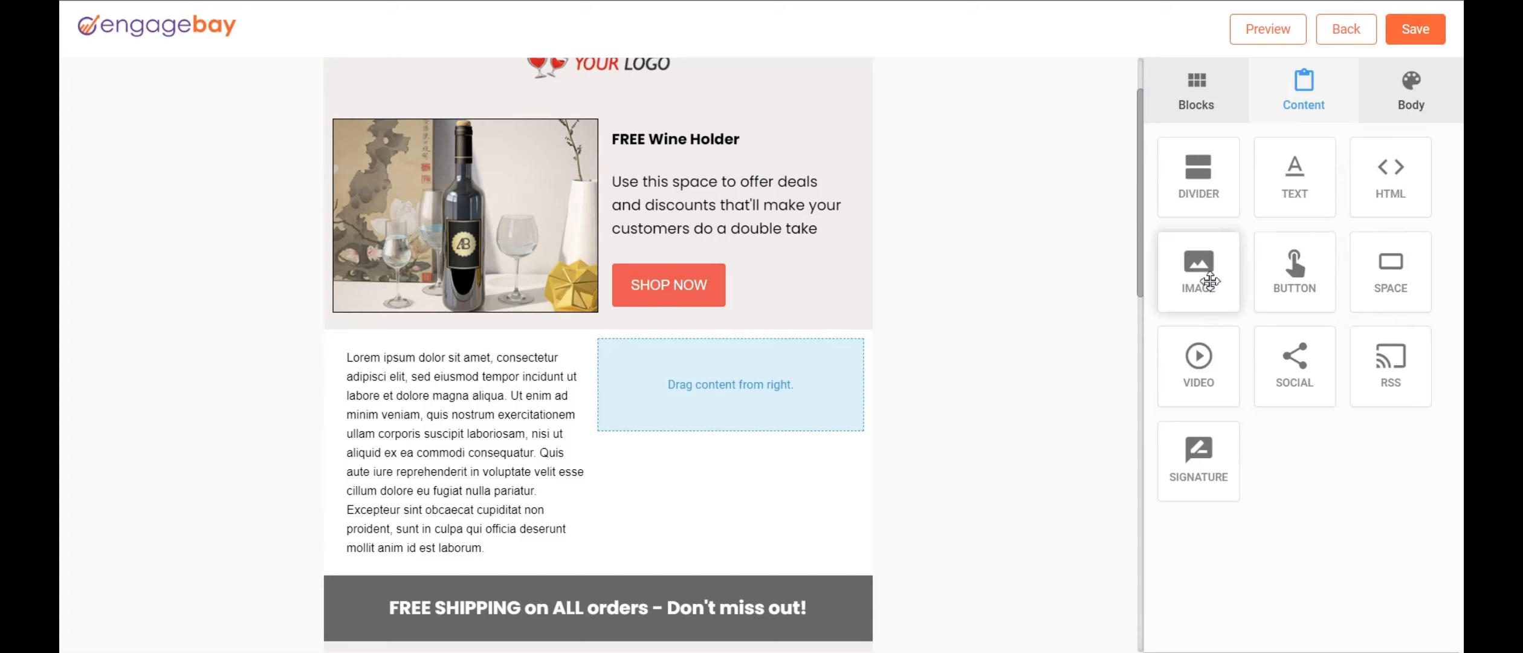
{"action": "left_click_drag", "start_coordinate": [1211, 281], "coordinate": [731, 435]}
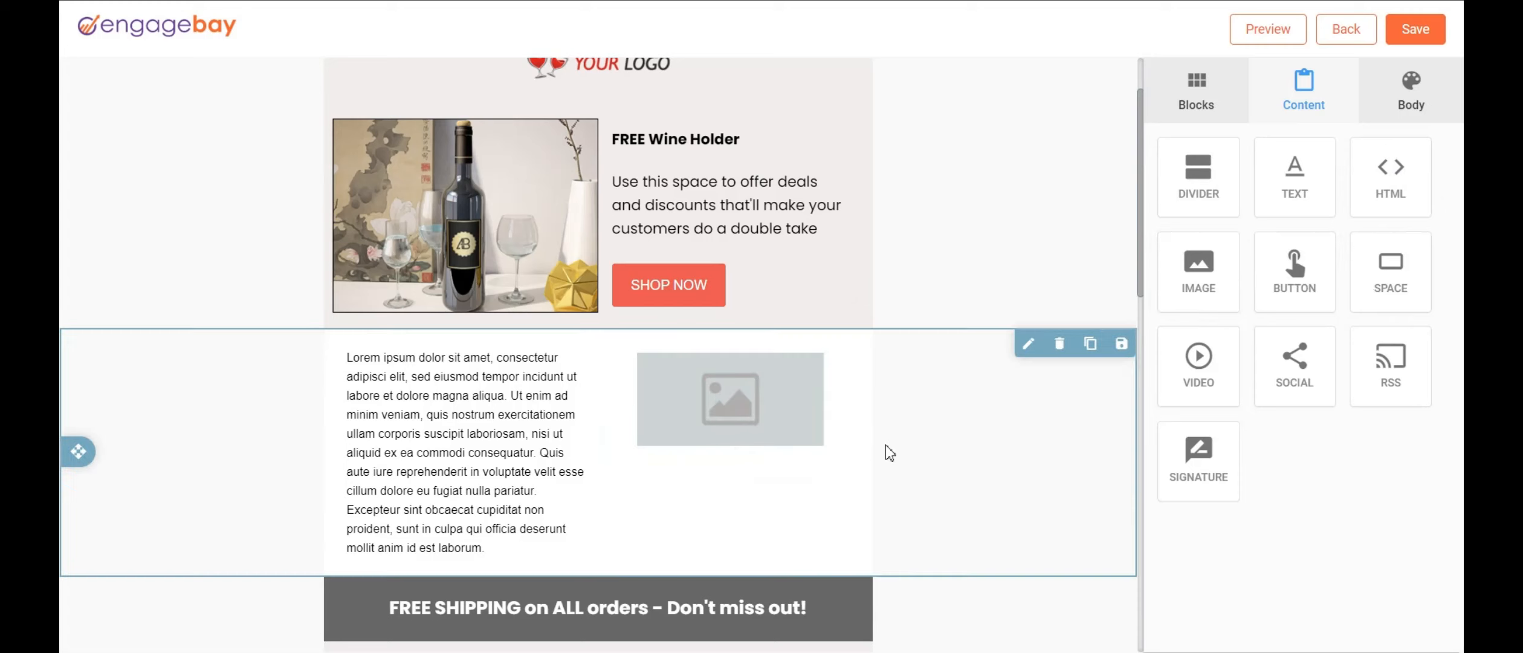
Step: Open the image selection for the new image placeholder and cancel it without choosing an image
{"action": "scroll", "coordinate": [885, 446], "scroll_direction": "down", "scroll_amount": 2}
{"action": "left_click", "coordinate": [693, 325]}
{"action": "left_click", "coordinate": [554, 363]}
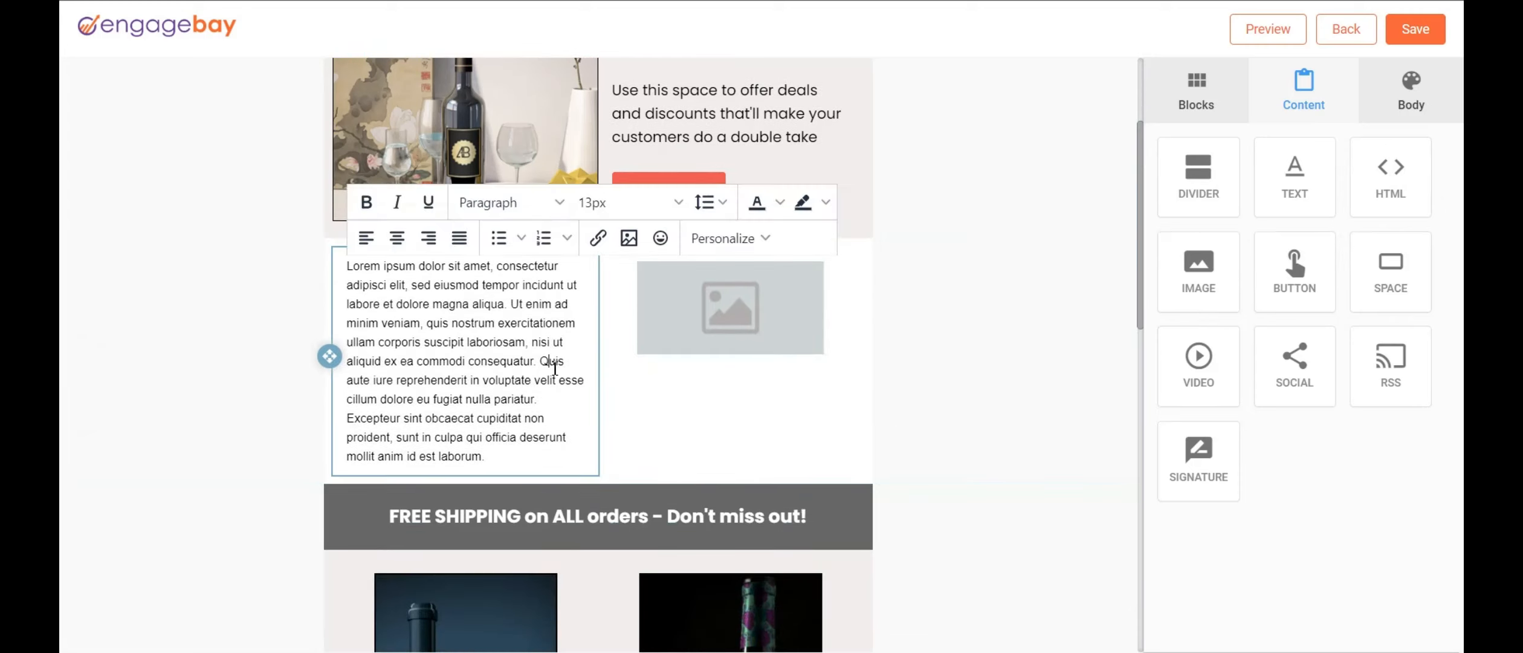
{"action": "left_click", "coordinate": [695, 332]}
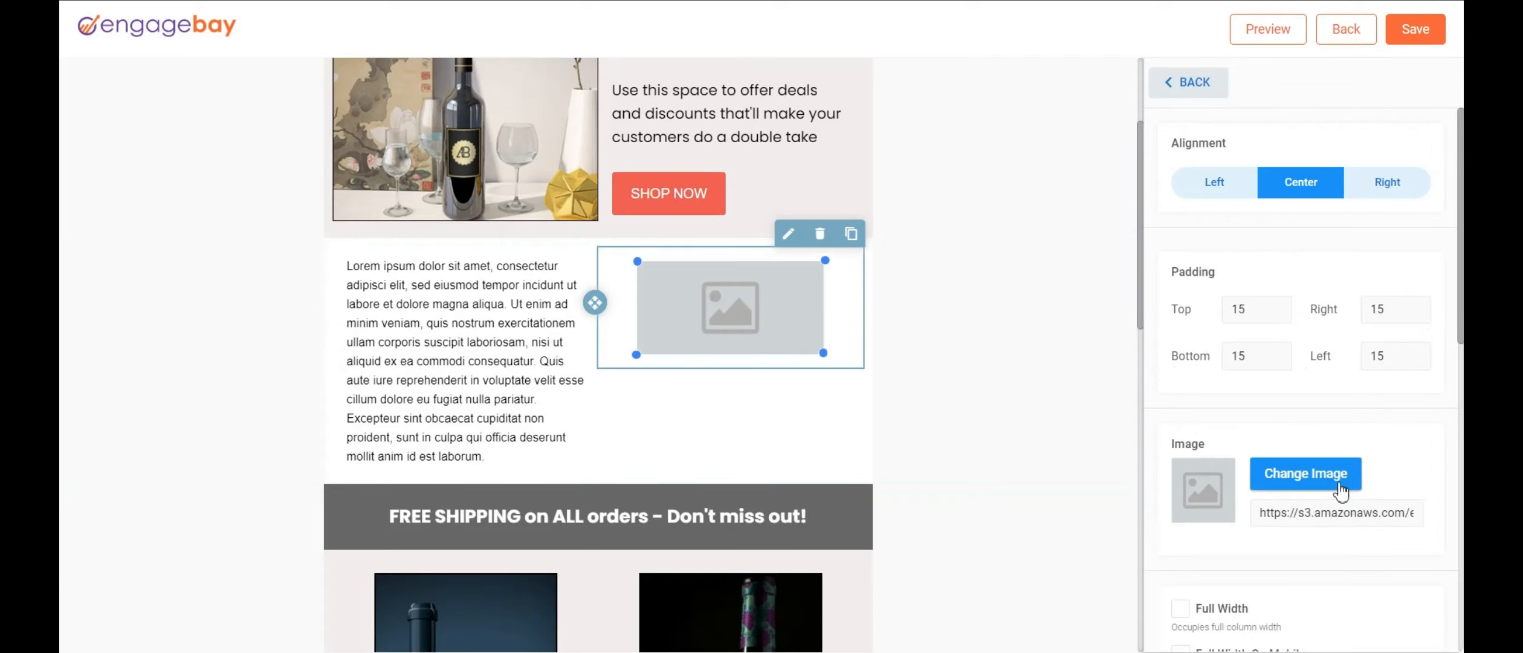
{"action": "left_click", "coordinate": [1338, 487]}
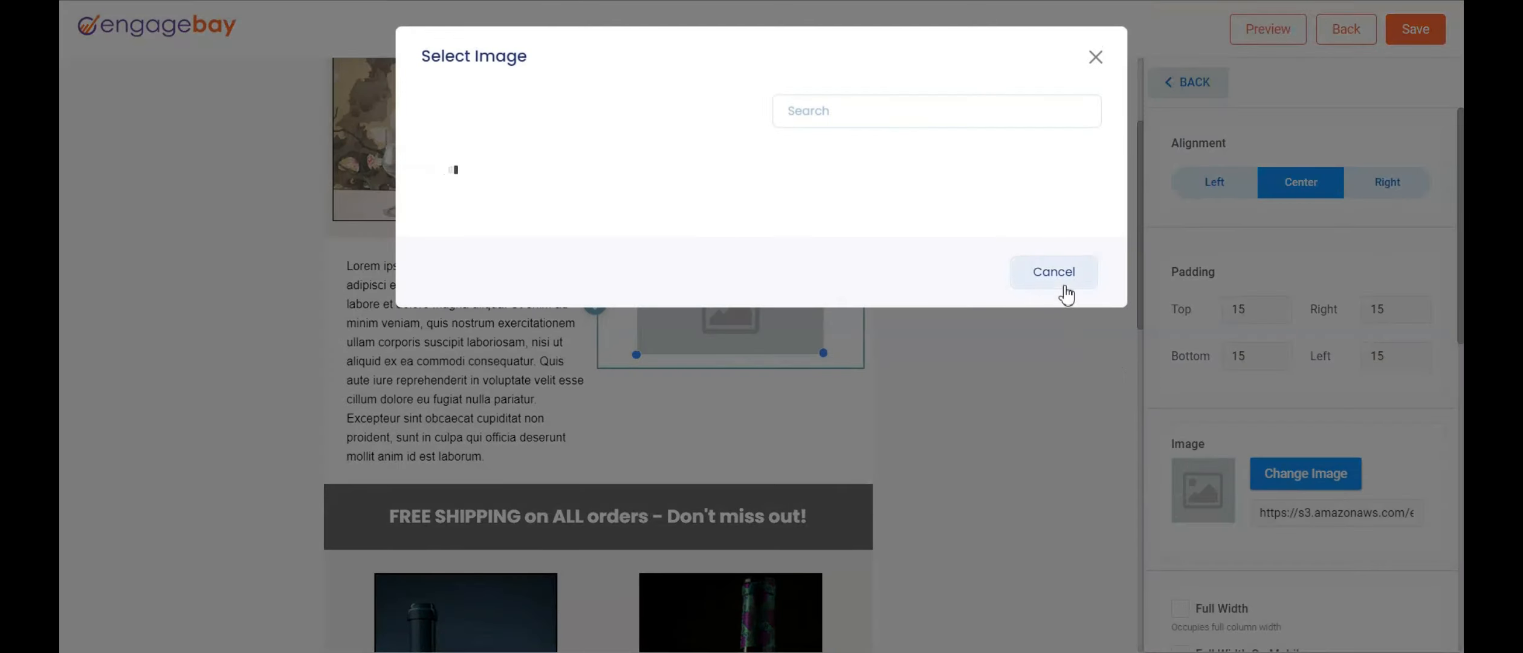
{"action": "left_click", "coordinate": [1067, 294]}
Step: View the settings of the new text element and of the image placeholder beside it
{"action": "scroll", "coordinate": [1003, 476], "scroll_direction": "down", "scroll_amount": 2}
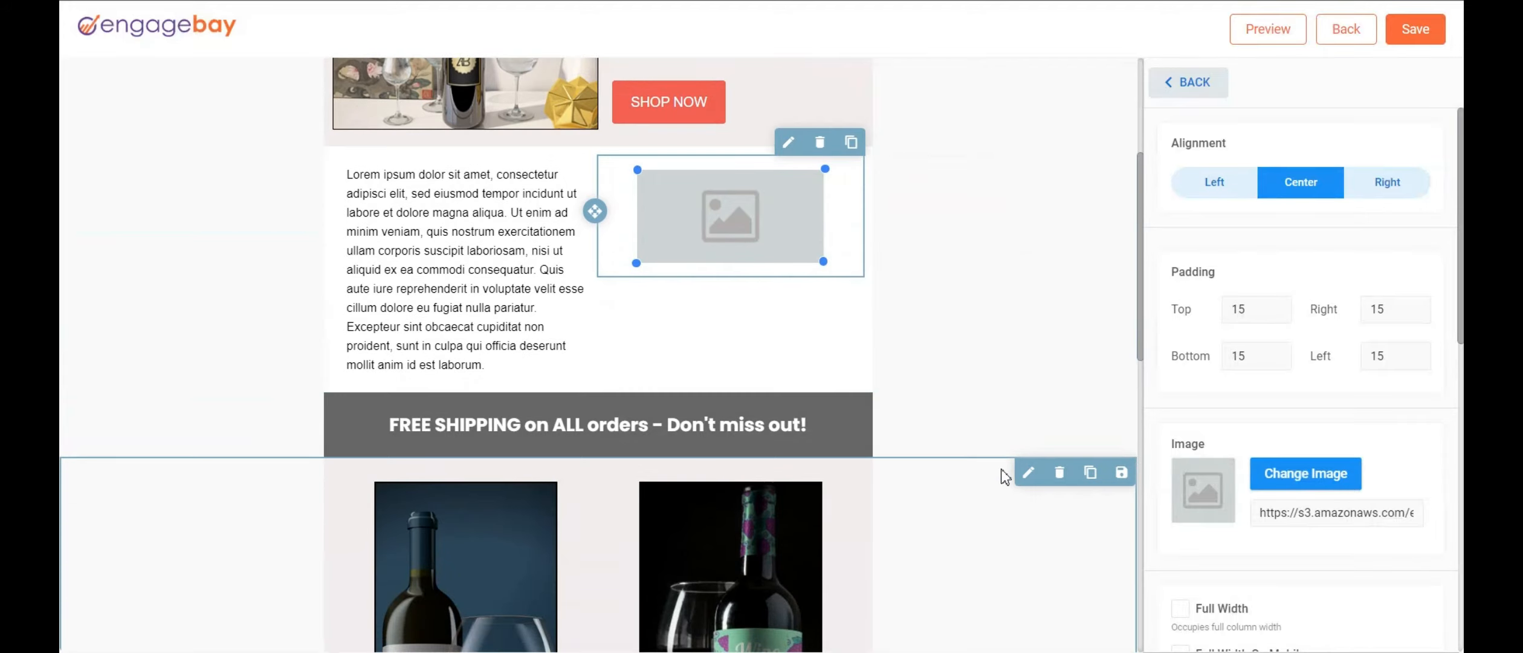
{"action": "left_click", "coordinate": [514, 274]}
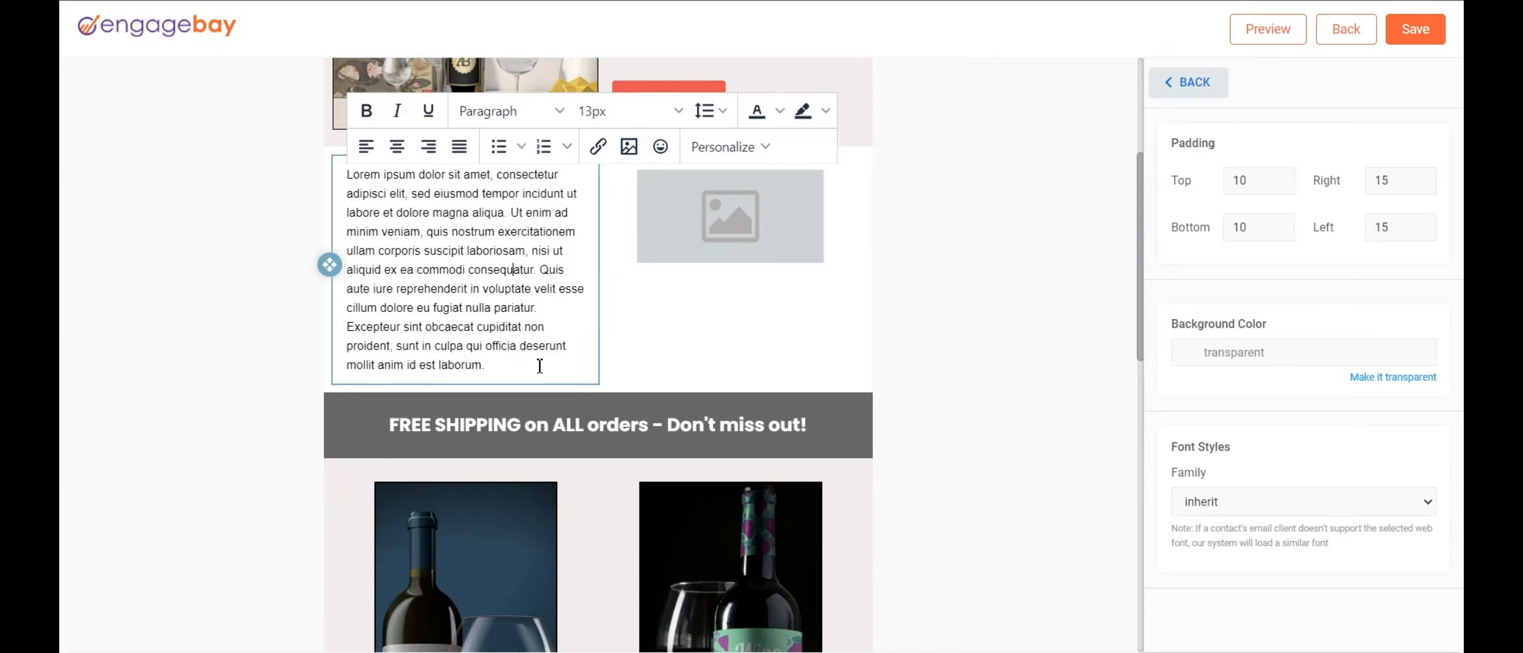
{"action": "left_click", "coordinate": [752, 257]}
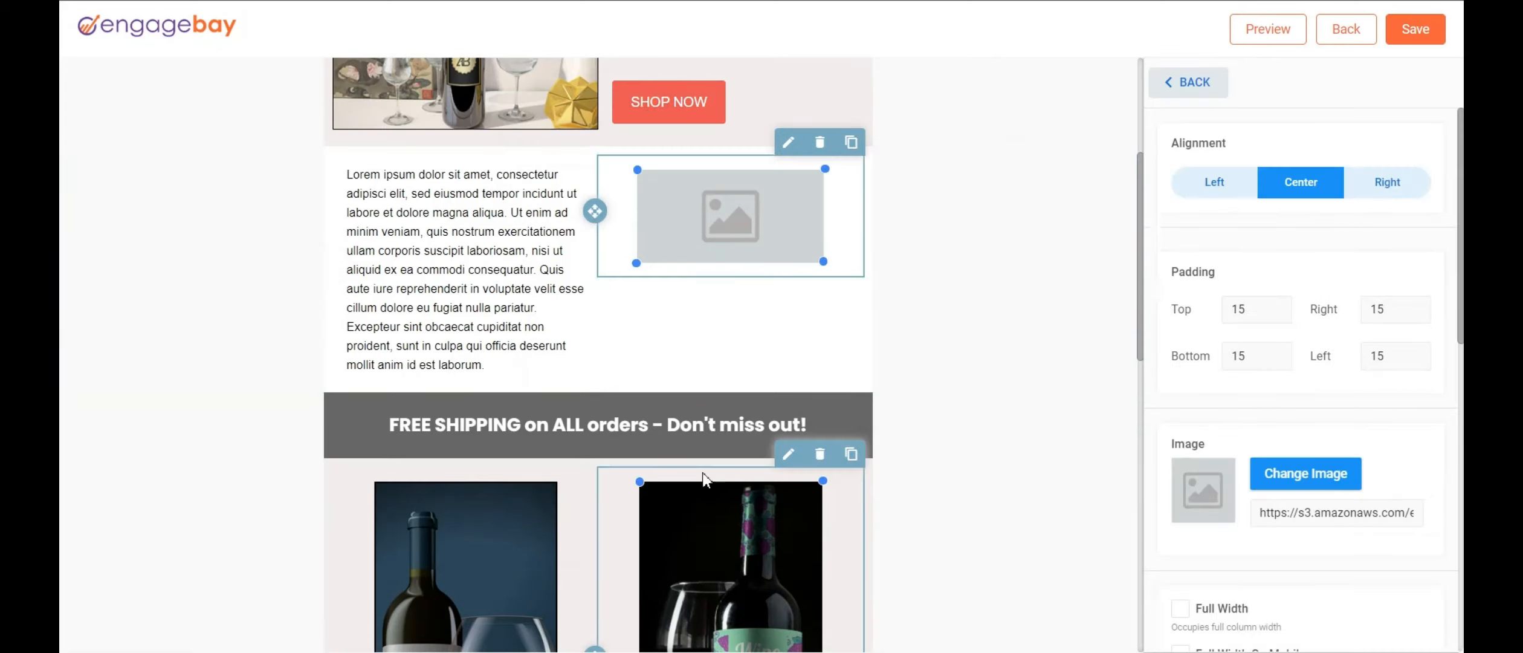
Step: Open the image selection for the first wine product image below the free shipping banner and close it without choosing an image
{"action": "scroll", "coordinate": [695, 514], "scroll_direction": "down", "scroll_amount": 2}
{"action": "left_click", "coordinate": [452, 524]}
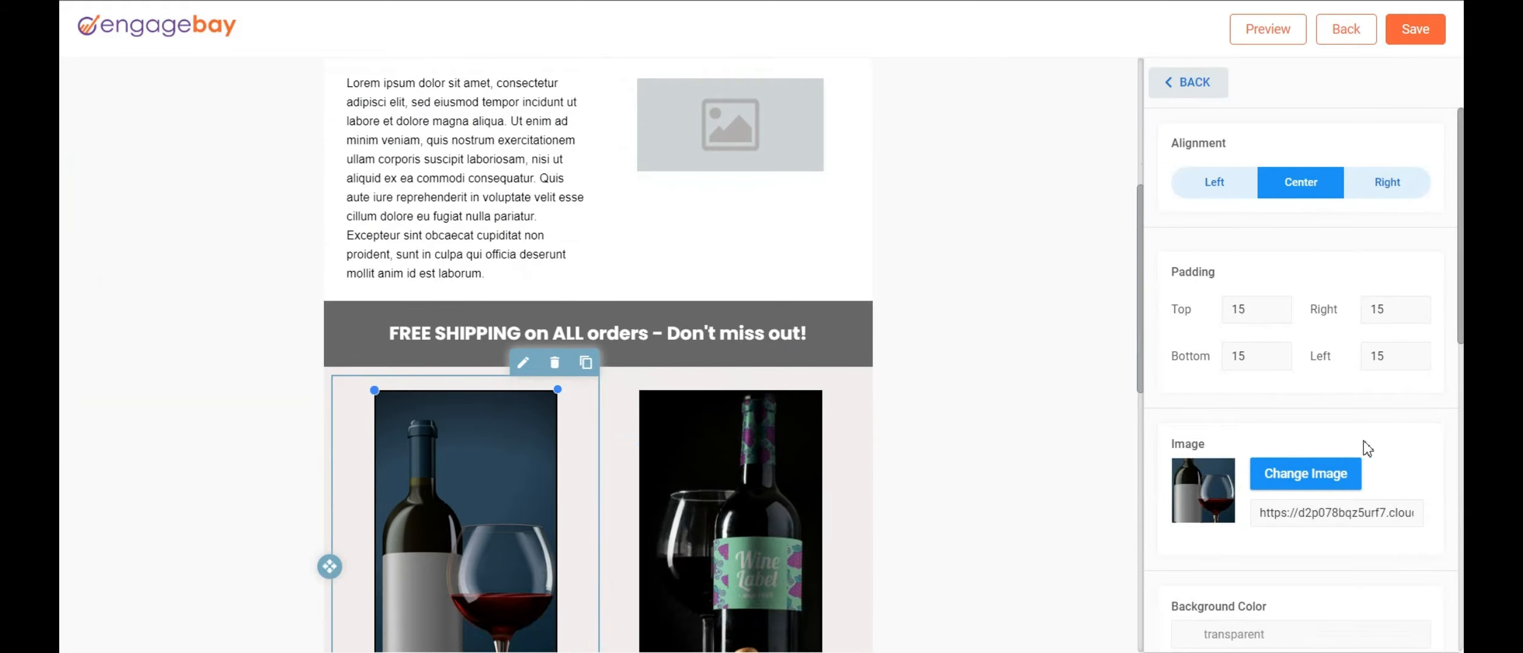
{"action": "left_click", "coordinate": [1337, 472]}
{"action": "left_click", "coordinate": [1073, 272]}
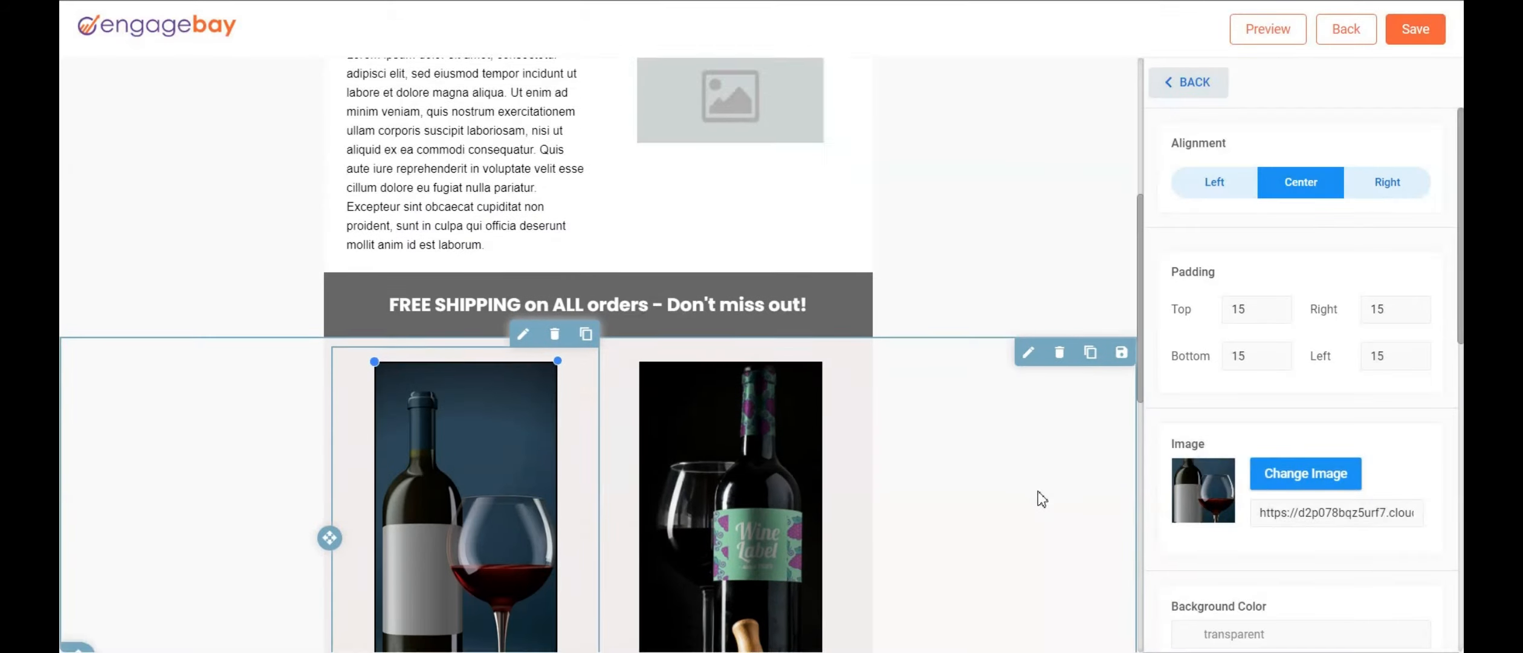
{"action": "scroll", "coordinate": [1038, 499], "scroll_direction": "down", "scroll_amount": 5}
{"action": "scroll", "coordinate": [1042, 500], "scroll_direction": "down", "scroll_amount": 2}
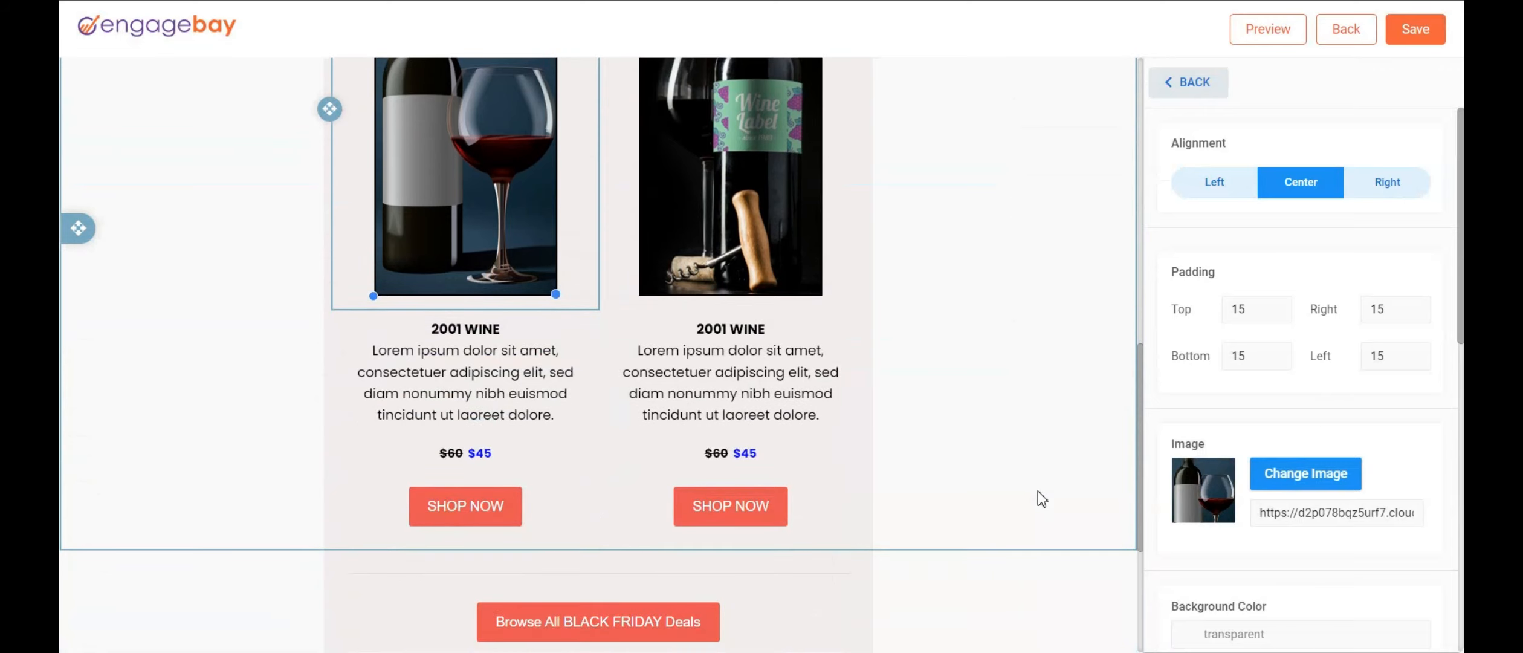
Step: Delete the two-column block with the placeholder text and image above the free shipping banner
{"action": "scroll", "coordinate": [1042, 499], "scroll_direction": "up", "scroll_amount": 8}
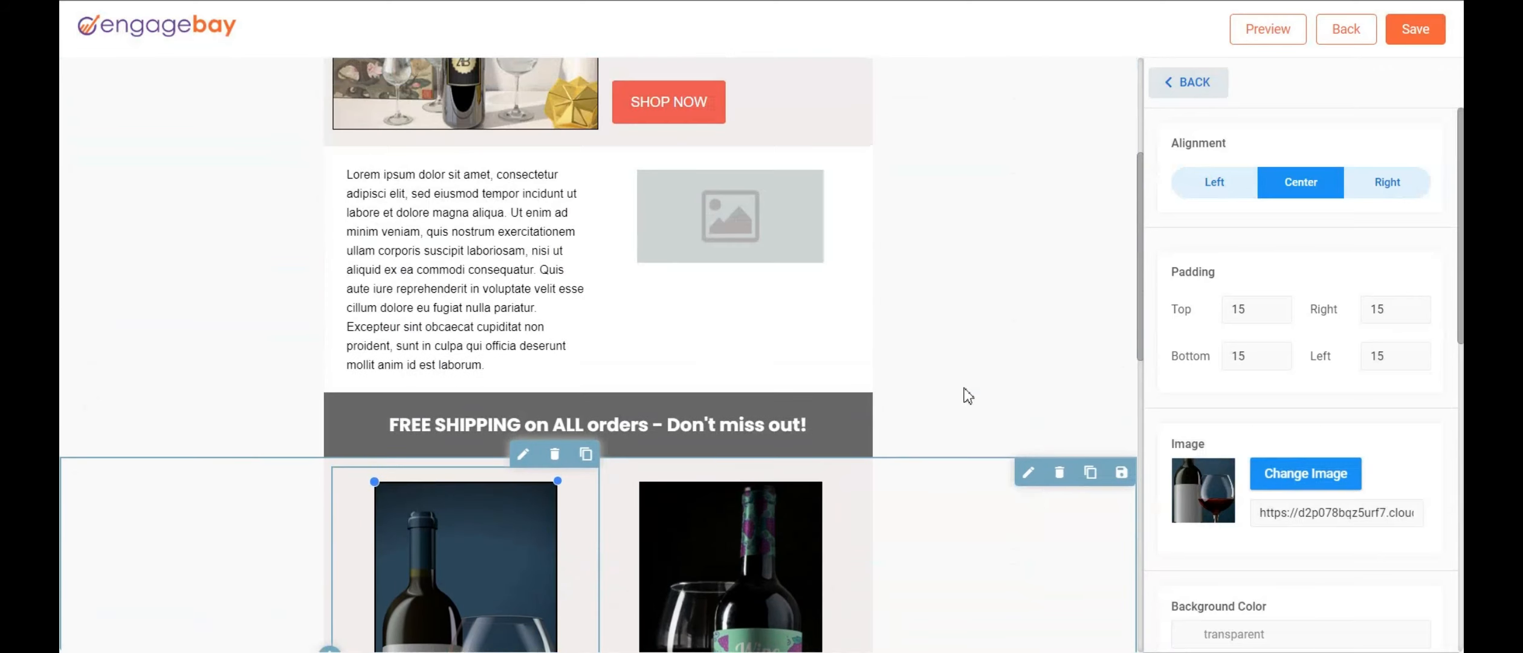
{"action": "left_click", "coordinate": [945, 363]}
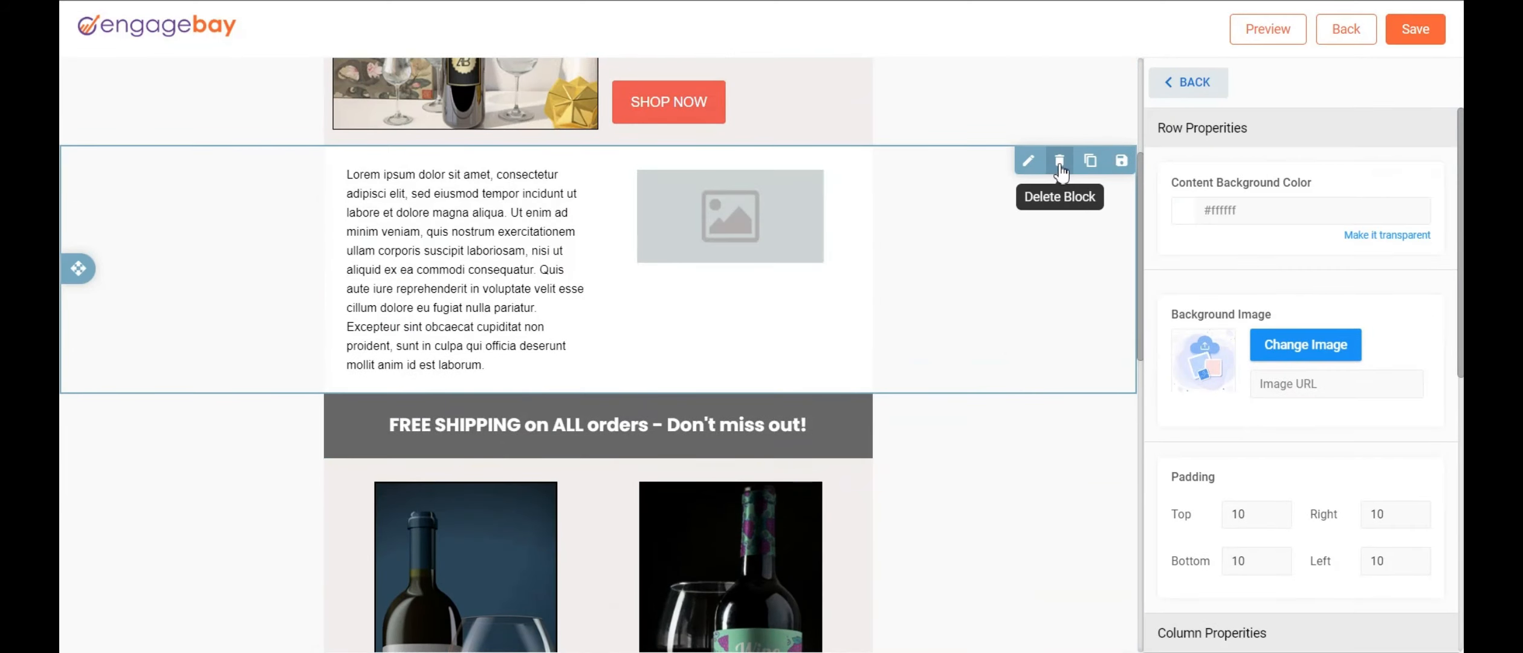
{"action": "left_click", "coordinate": [1060, 161]}
{"action": "left_click", "coordinate": [913, 357]}
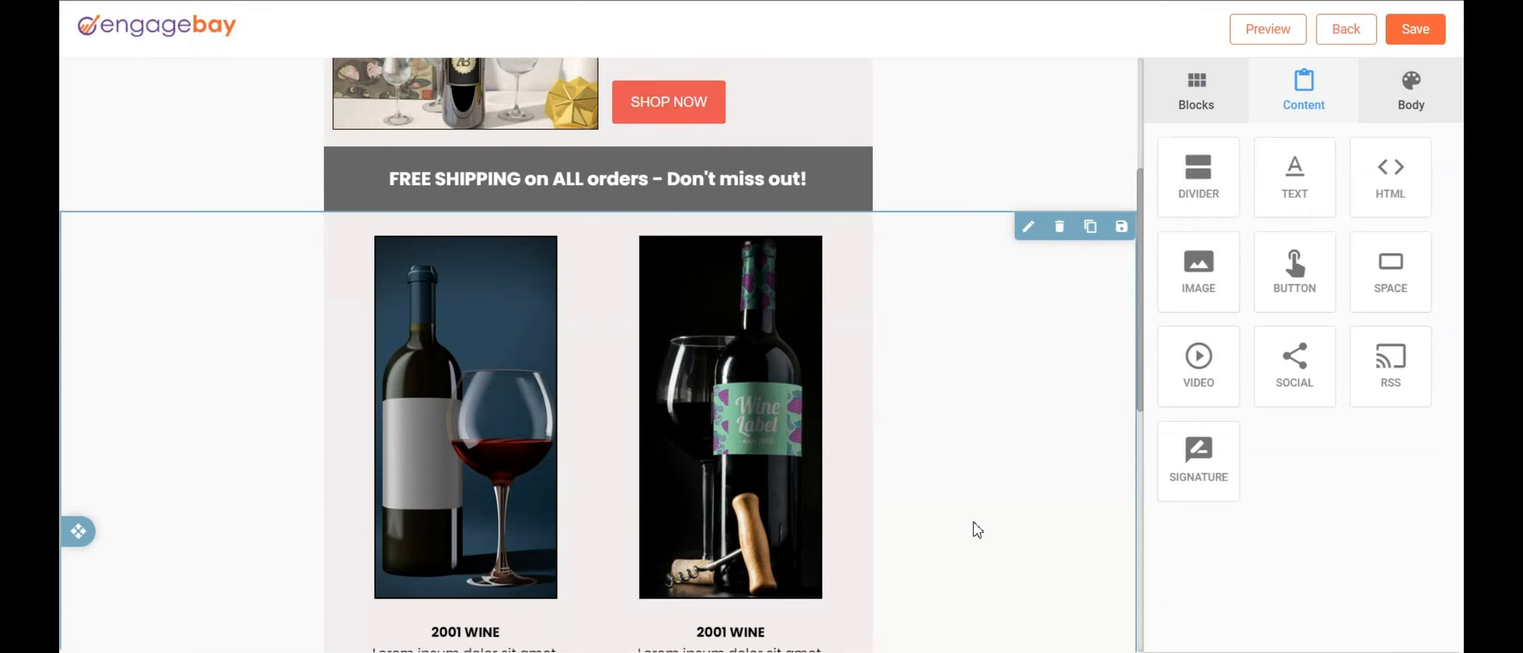
Step: Insert a block with three equal columns between the free shipping banner and the two wine product images
{"action": "scroll", "coordinate": [976, 527], "scroll_direction": "up", "scroll_amount": 2}
{"action": "scroll", "coordinate": [977, 529], "scroll_direction": "down", "scroll_amount": 5}
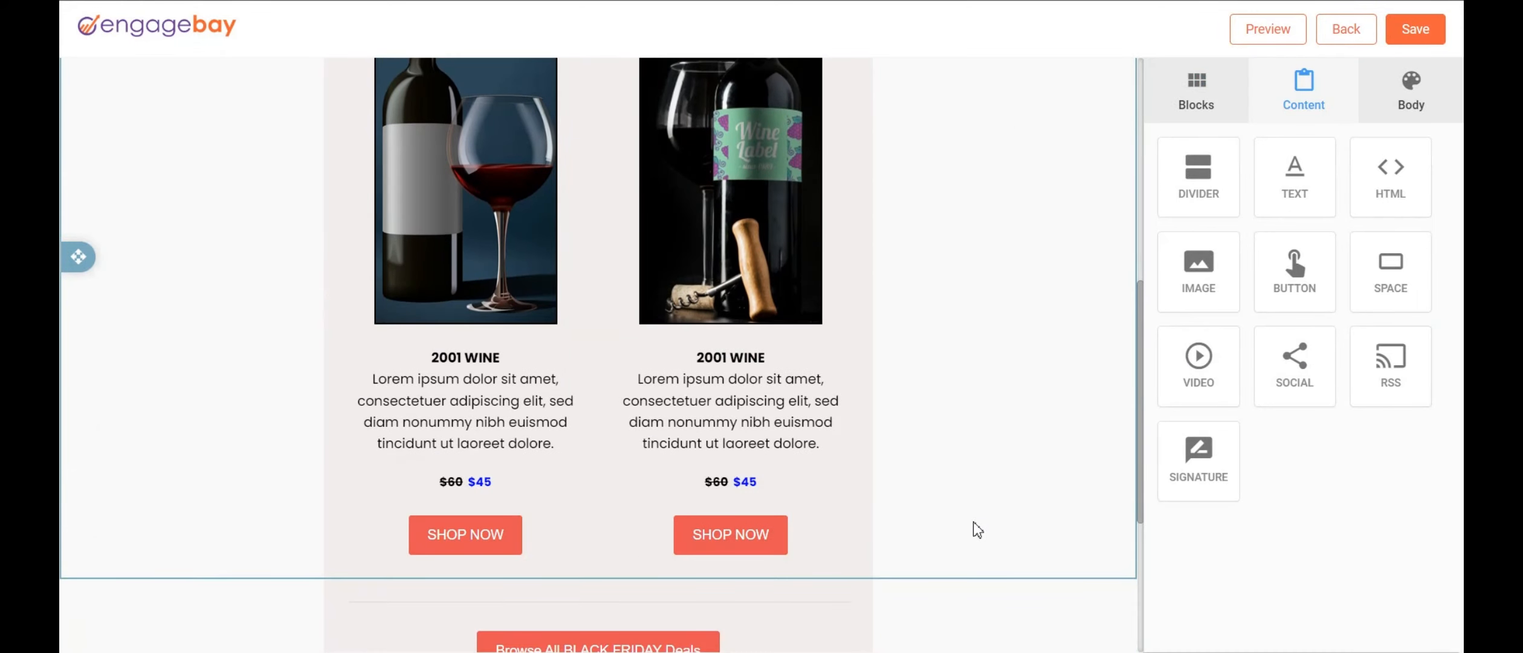
{"action": "scroll", "coordinate": [972, 514], "scroll_direction": "down", "scroll_amount": 1}
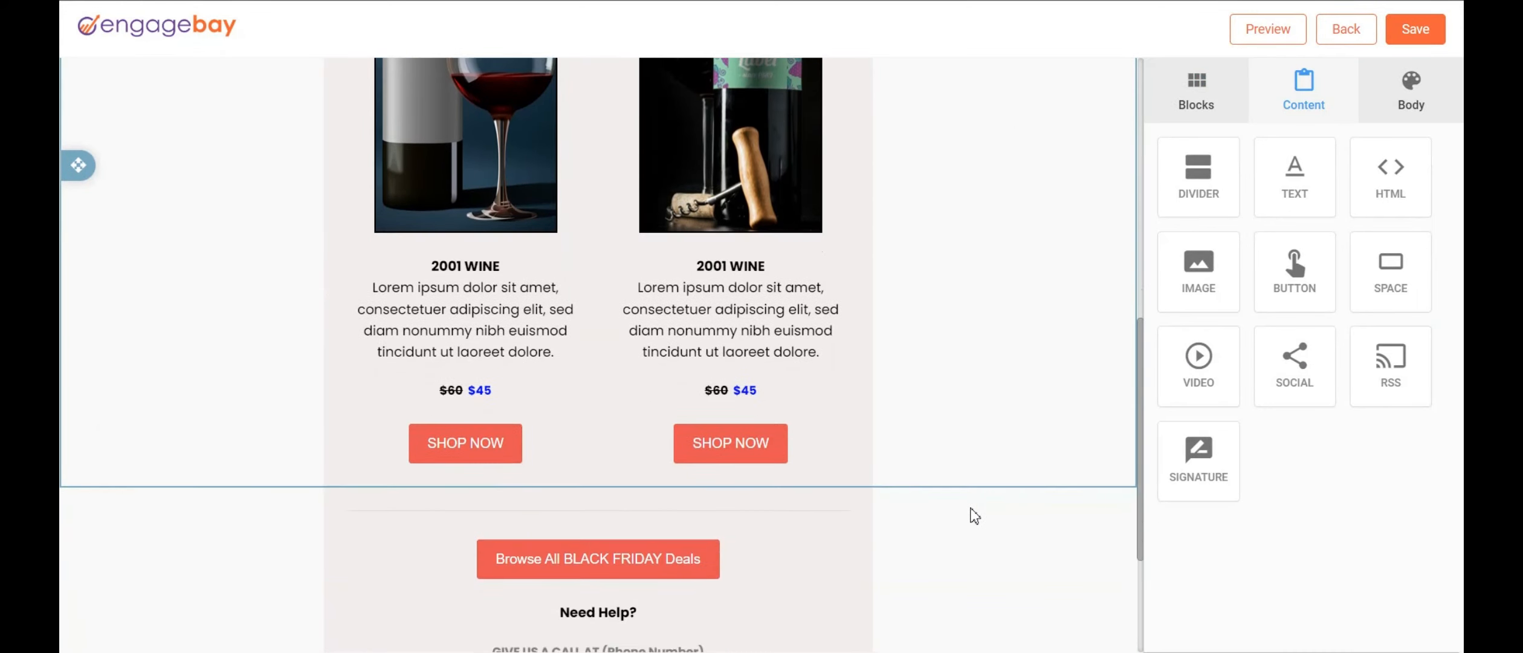
{"action": "scroll", "coordinate": [973, 513], "scroll_direction": "up", "scroll_amount": 4}
{"action": "left_click", "coordinate": [1237, 108]}
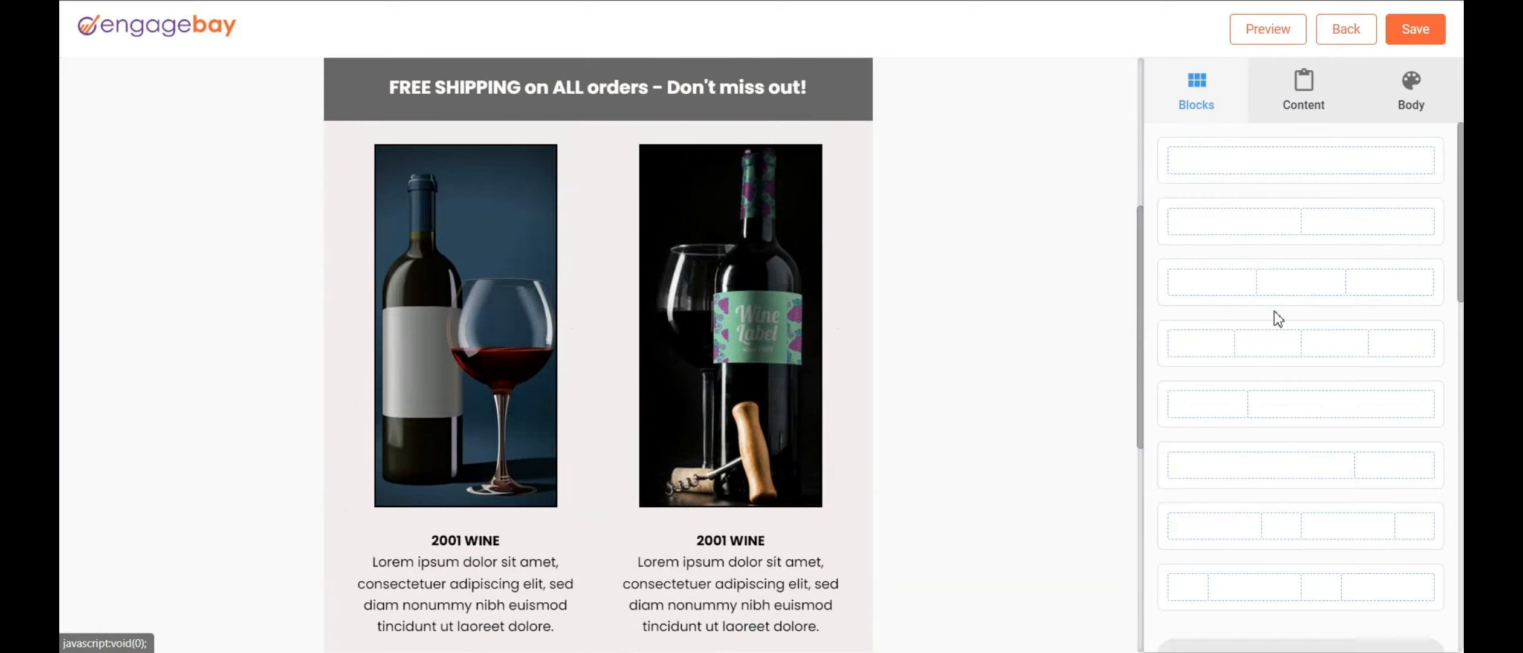
{"action": "key", "text": "ctrl"}
{"action": "left_click_drag", "start_coordinate": [1306, 293], "coordinate": [701, 175]}
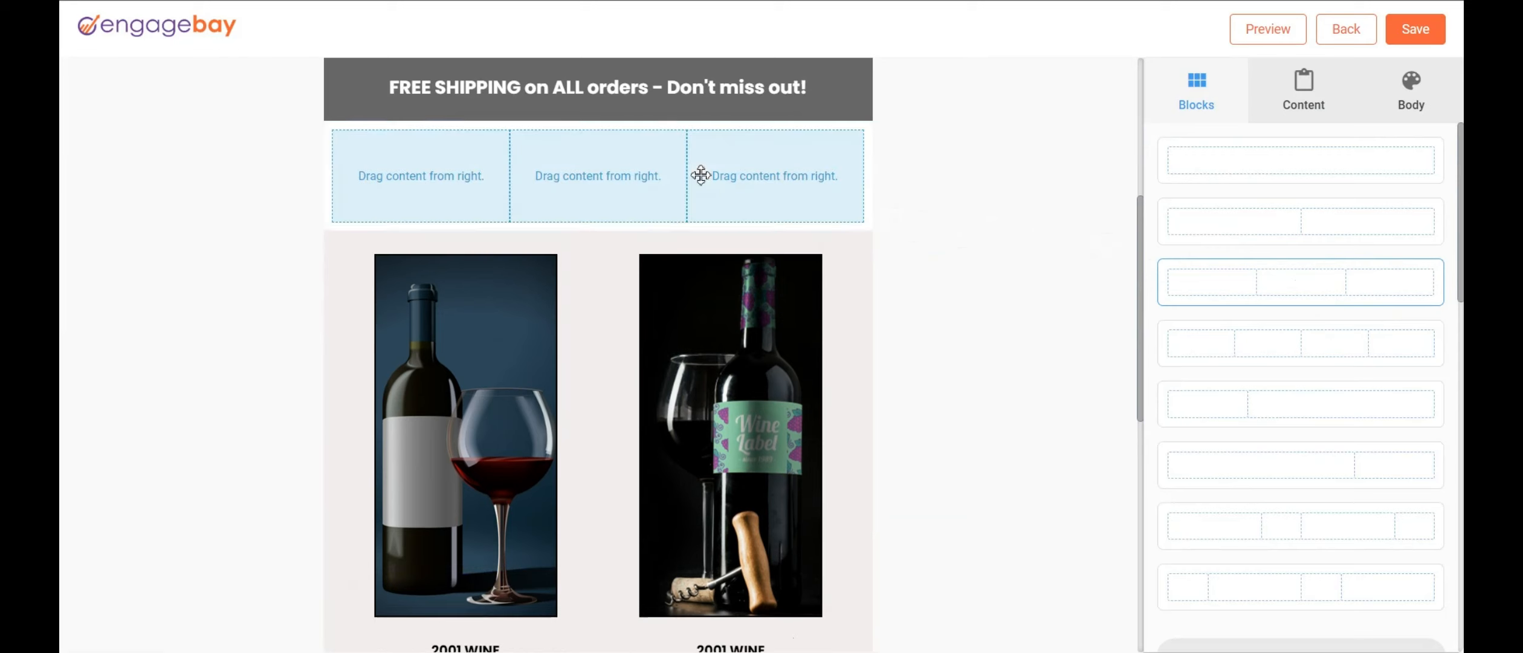
{"action": "scroll", "coordinate": [1057, 432], "scroll_direction": "up", "scroll_amount": 2}
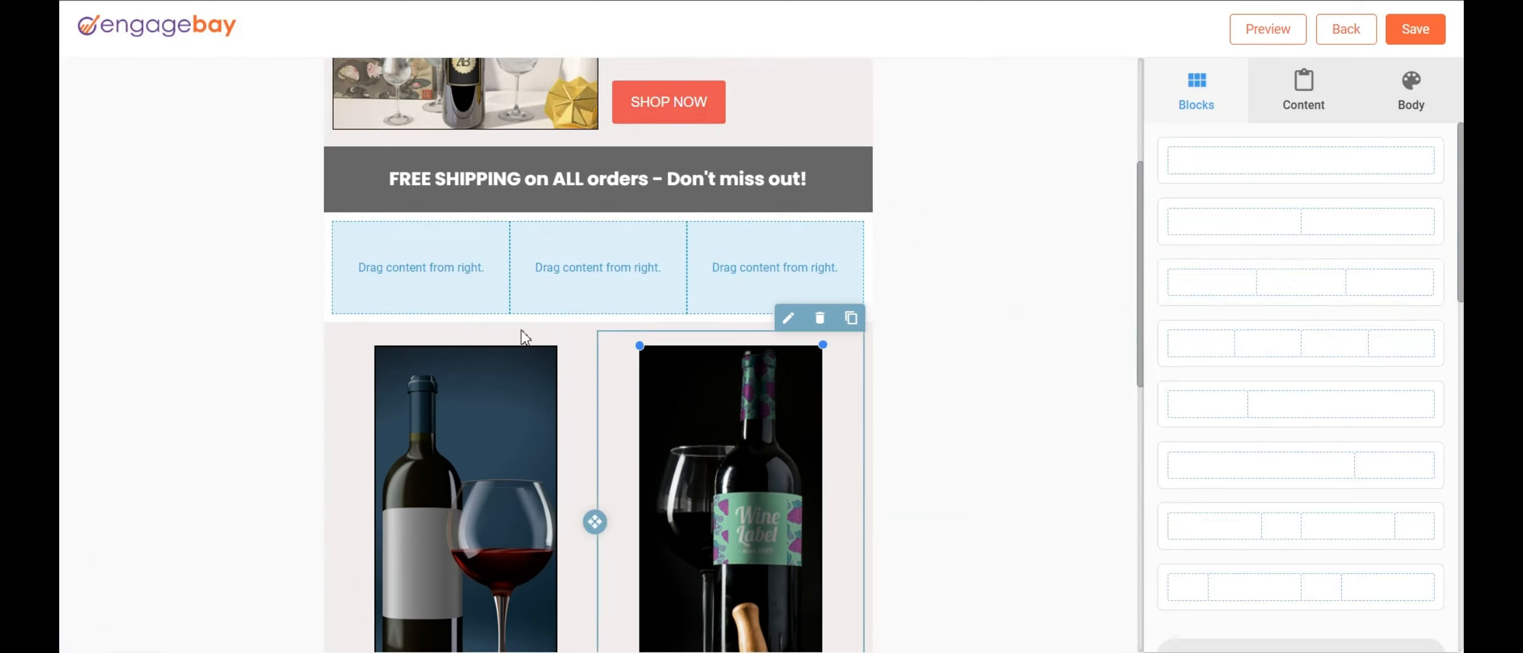
Step: Fill the empty three-column row below the free shipping banner with an image block, a text block and another image block
{"action": "left_click", "coordinate": [438, 269]}
{"action": "left_click", "coordinate": [1183, 103]}
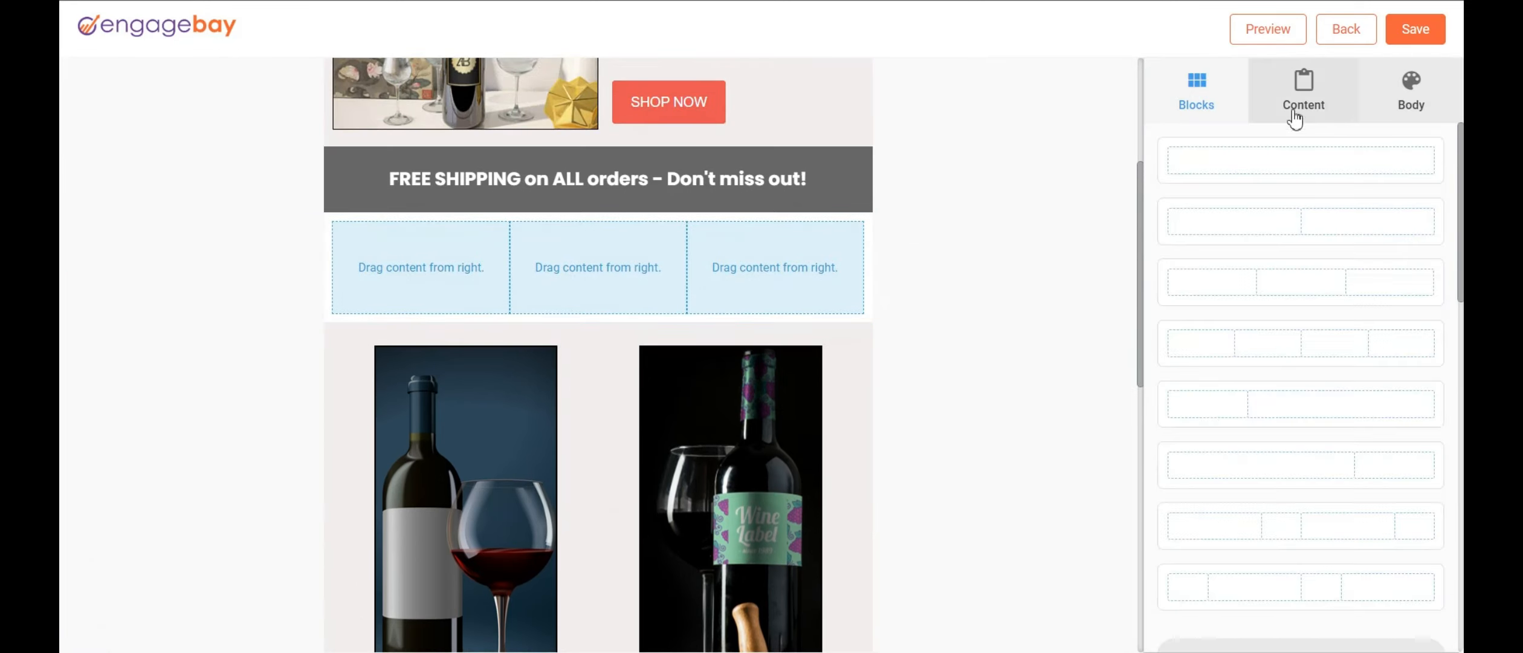
{"action": "left_click", "coordinate": [1300, 105]}
{"action": "left_click_drag", "start_coordinate": [1203, 265], "coordinate": [436, 312]}
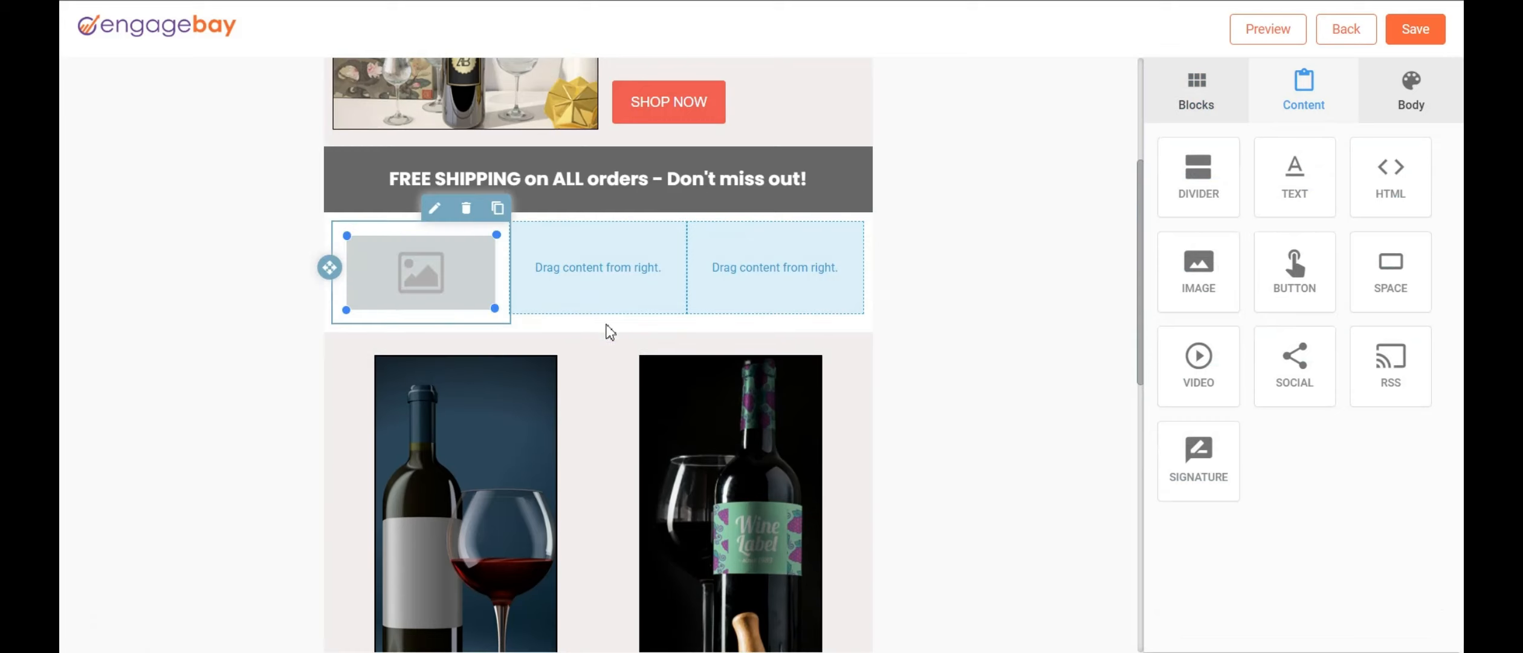
{"action": "left_click_drag", "start_coordinate": [1300, 199], "coordinate": [614, 289]}
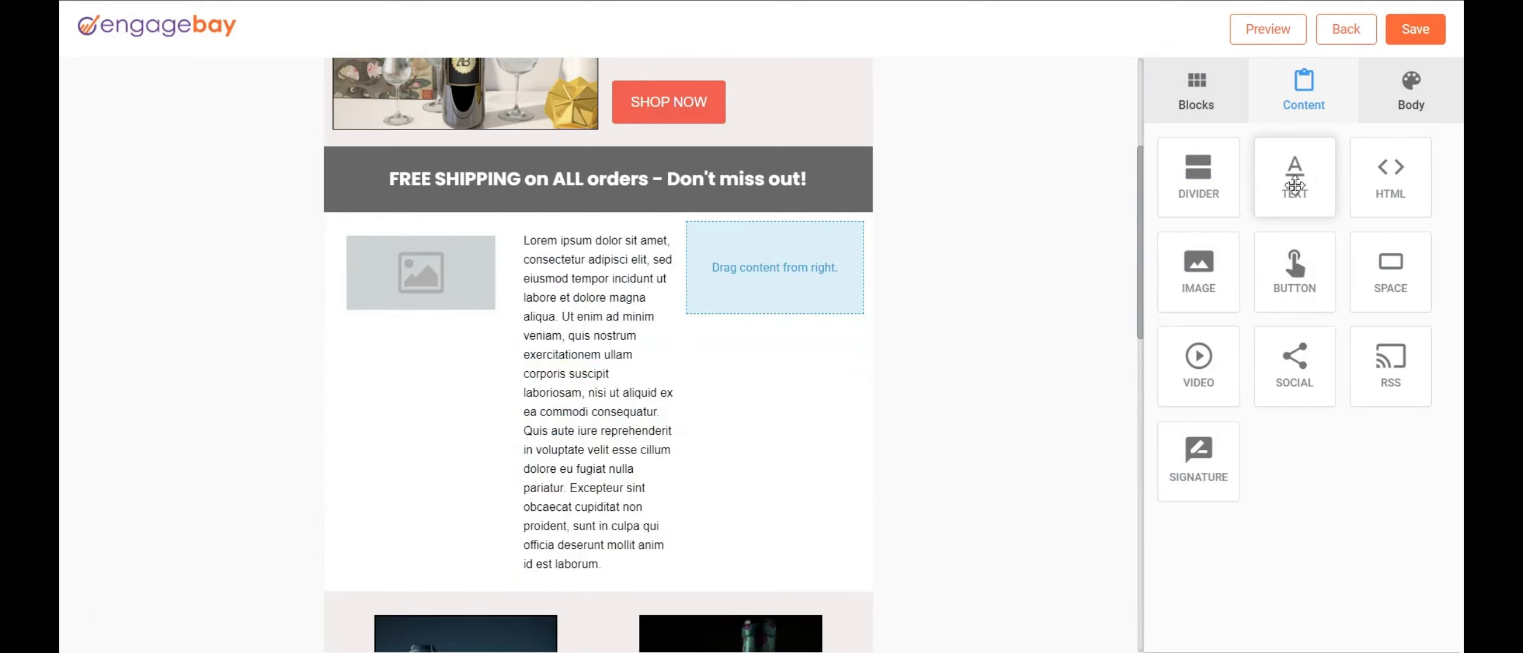
{"action": "left_click_drag", "start_coordinate": [1218, 294], "coordinate": [792, 306]}
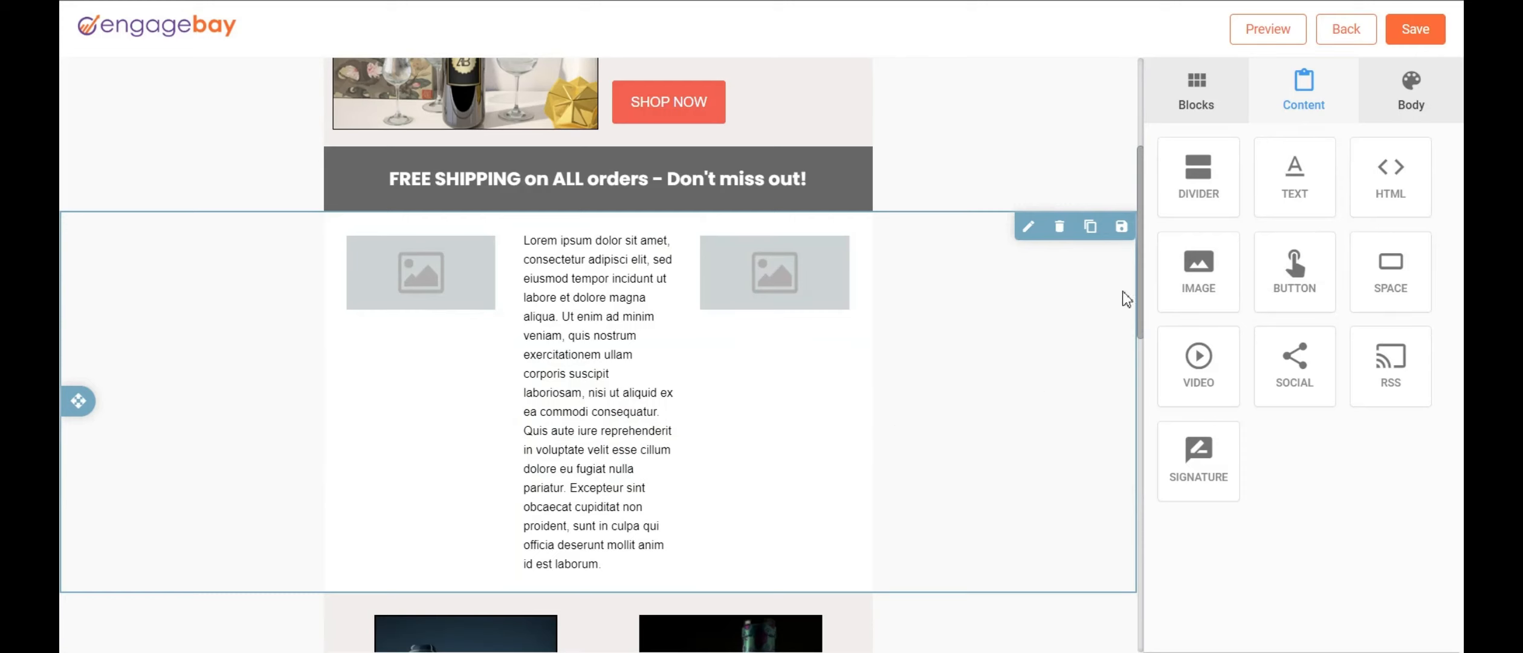
Step: Review the template's body settings for background color, content width, font, padding and links
{"action": "left_click", "coordinate": [1400, 108]}
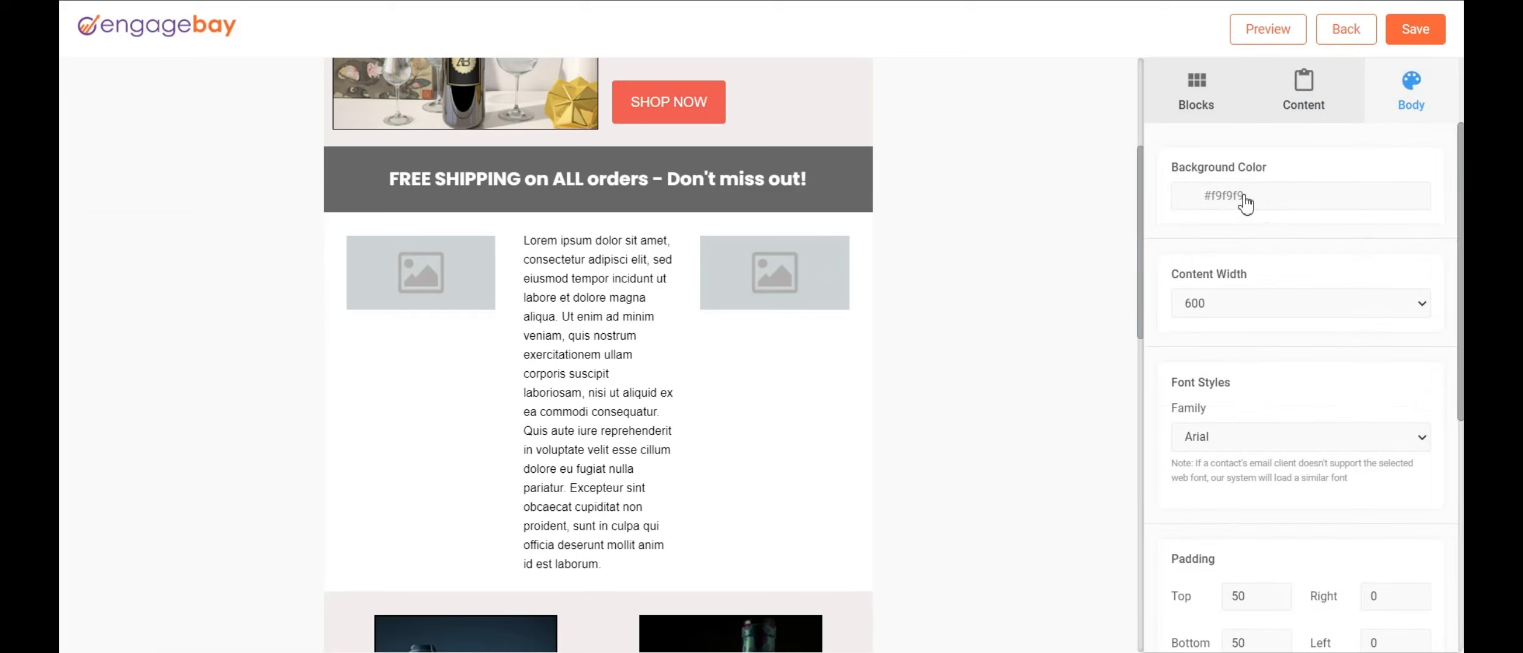
{"action": "scroll", "coordinate": [1247, 339], "scroll_direction": "down", "scroll_amount": 2}
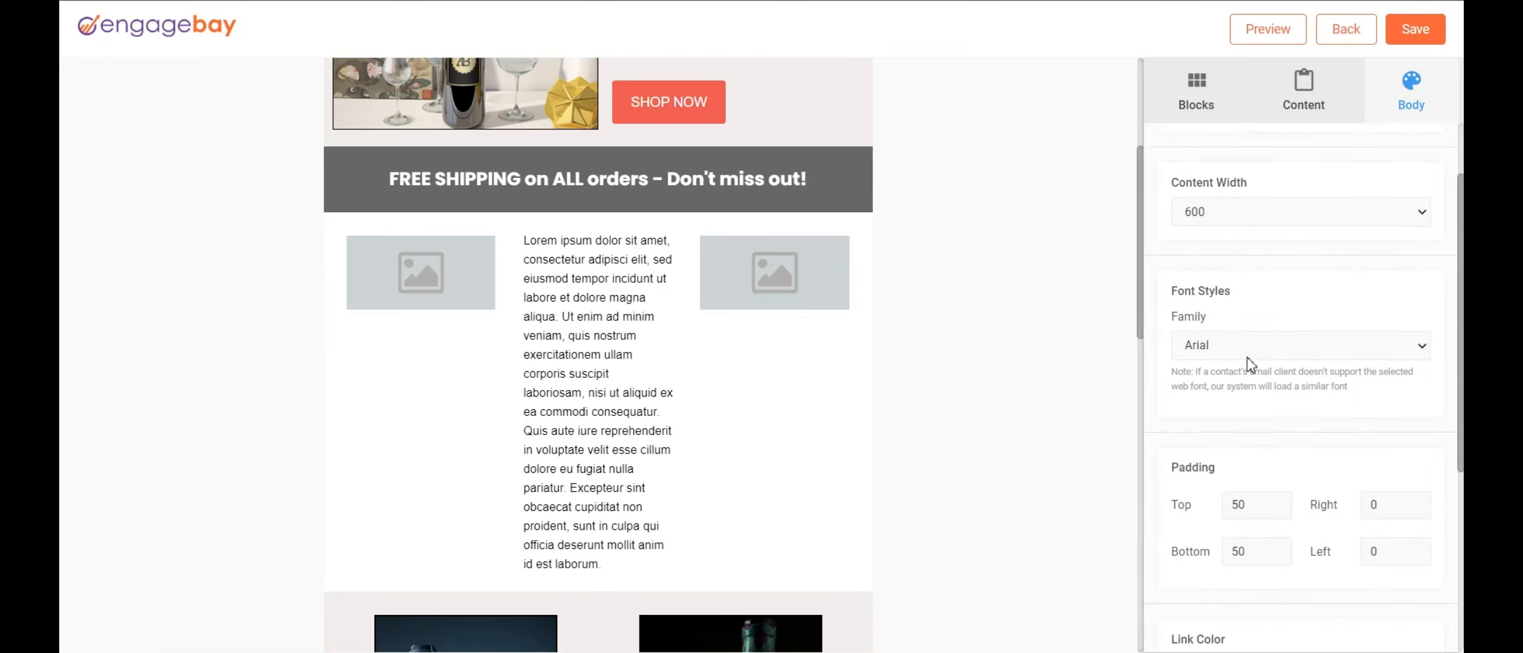
{"action": "scroll", "coordinate": [1247, 357], "scroll_direction": "down", "scroll_amount": 4}
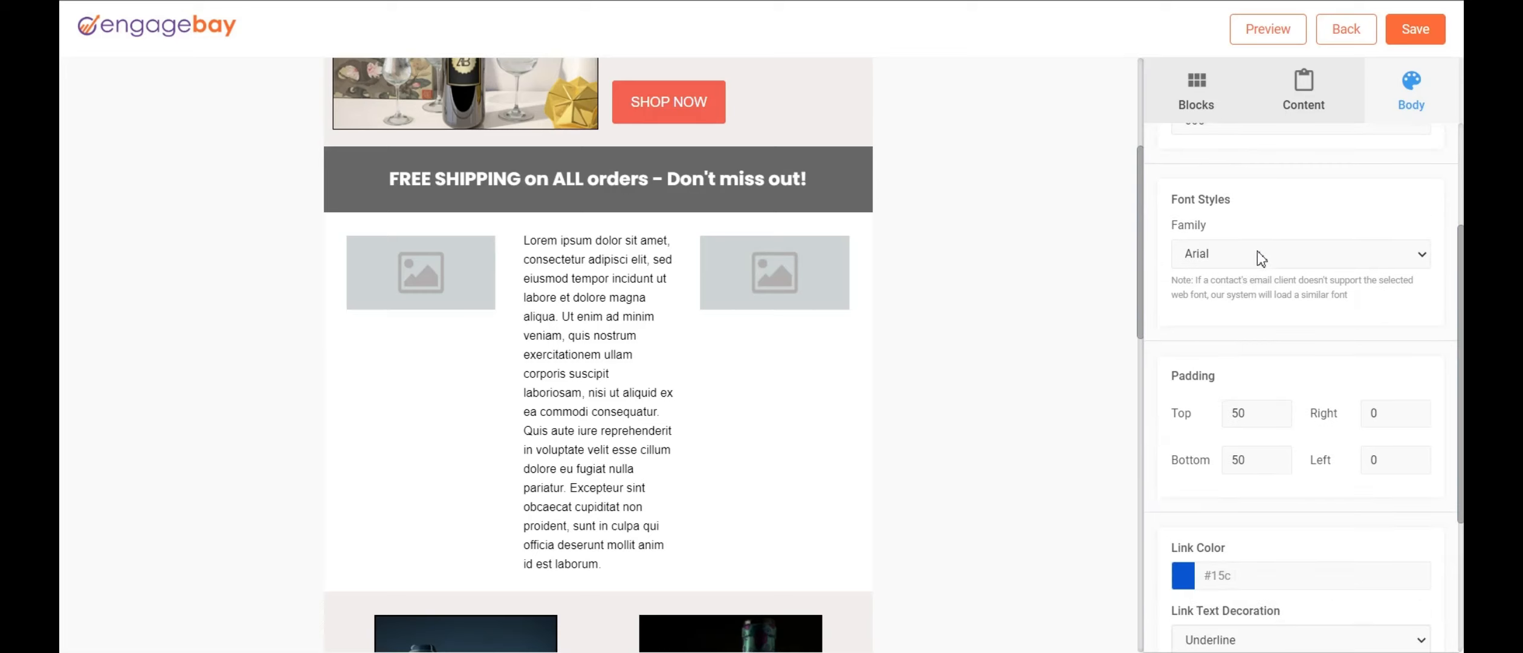
{"action": "scroll", "coordinate": [1265, 316], "scroll_direction": "down", "scroll_amount": 2}
{"action": "scroll", "coordinate": [1264, 316], "scroll_direction": "up", "scroll_amount": 8}
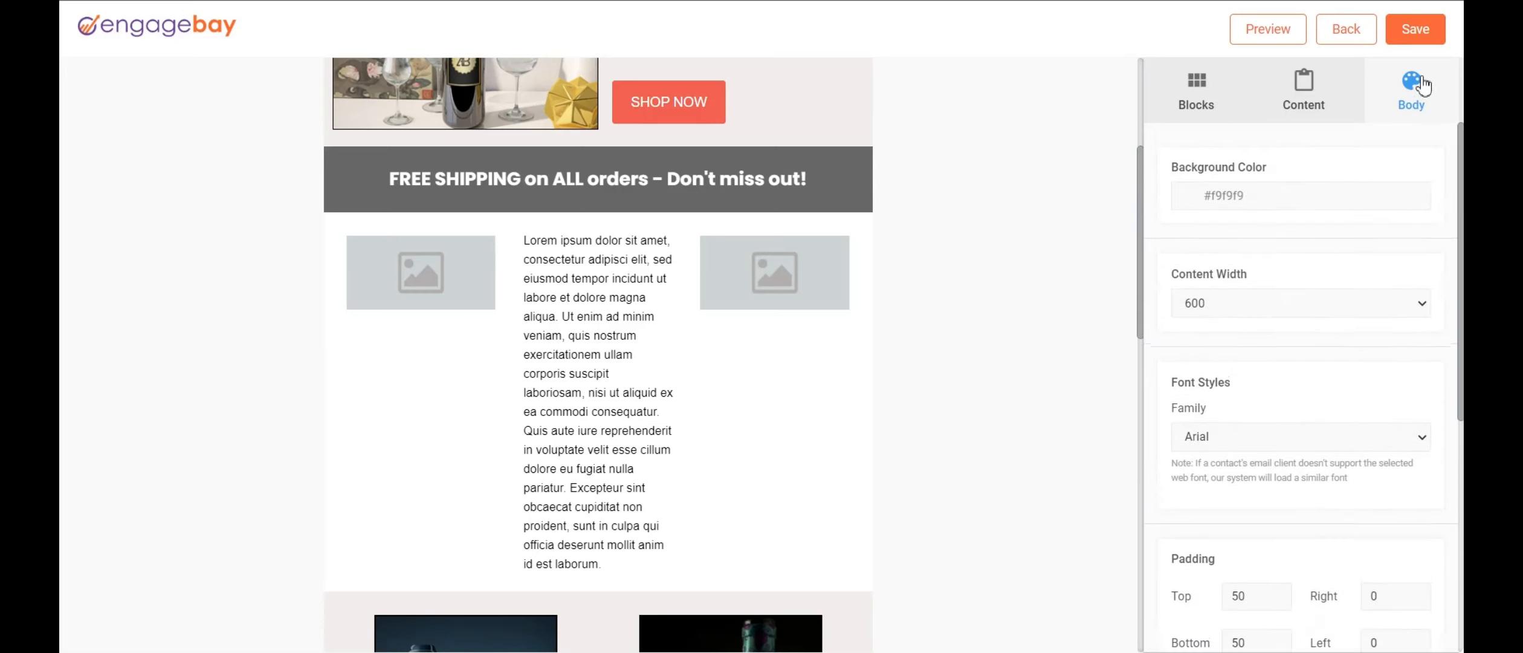
Step: Preview the email template in the phone, tablet, laptop and desktop layouts, and close the preview
{"action": "left_click", "coordinate": [1279, 42]}
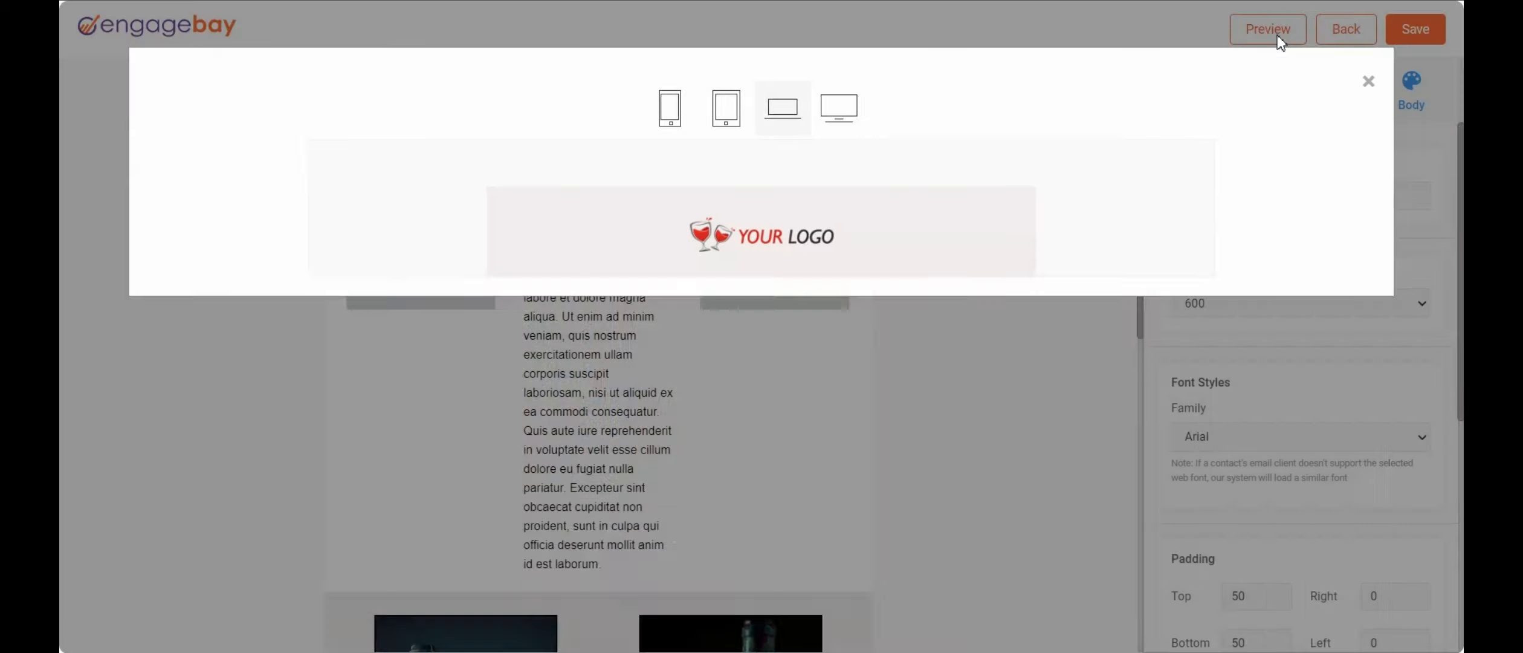
{"action": "left_click", "coordinate": [671, 124]}
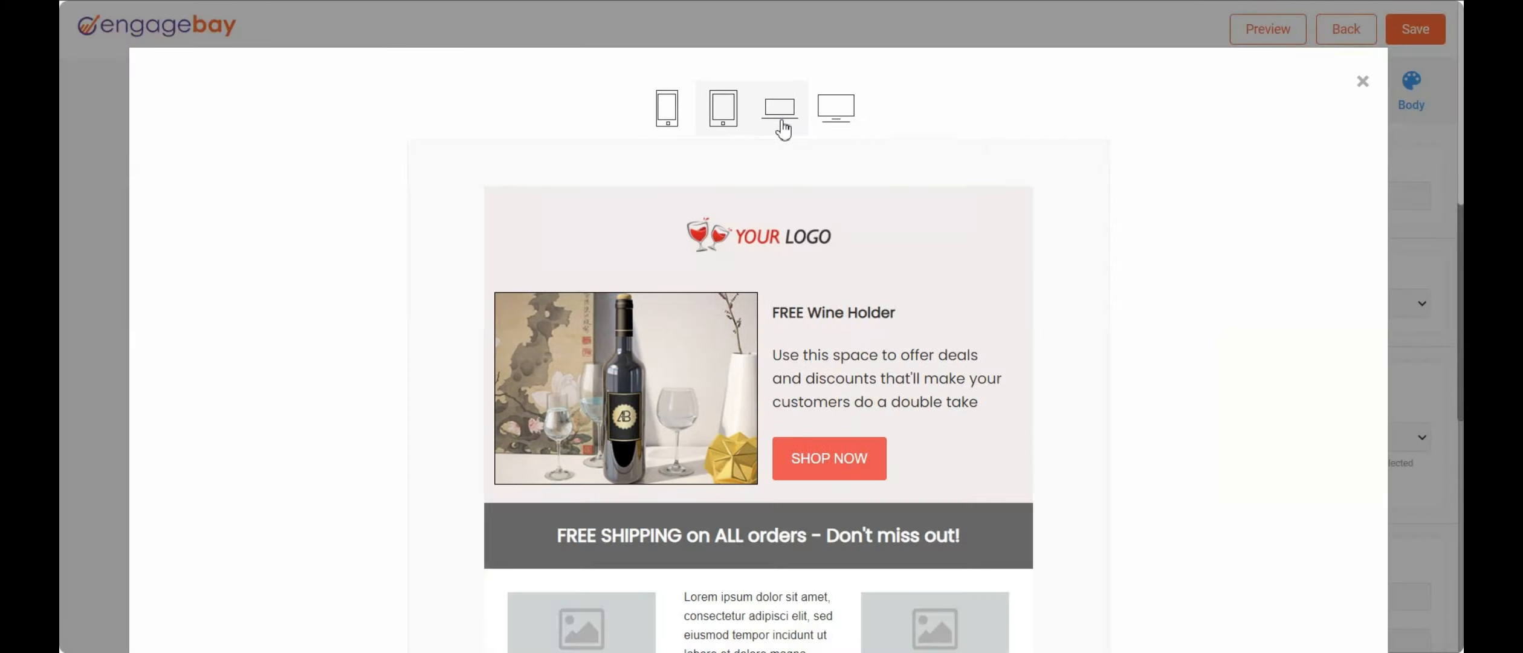
{"action": "left_click", "coordinate": [779, 121]}
{"action": "left_click", "coordinate": [846, 126]}
{"action": "left_click", "coordinate": [1361, 83]}
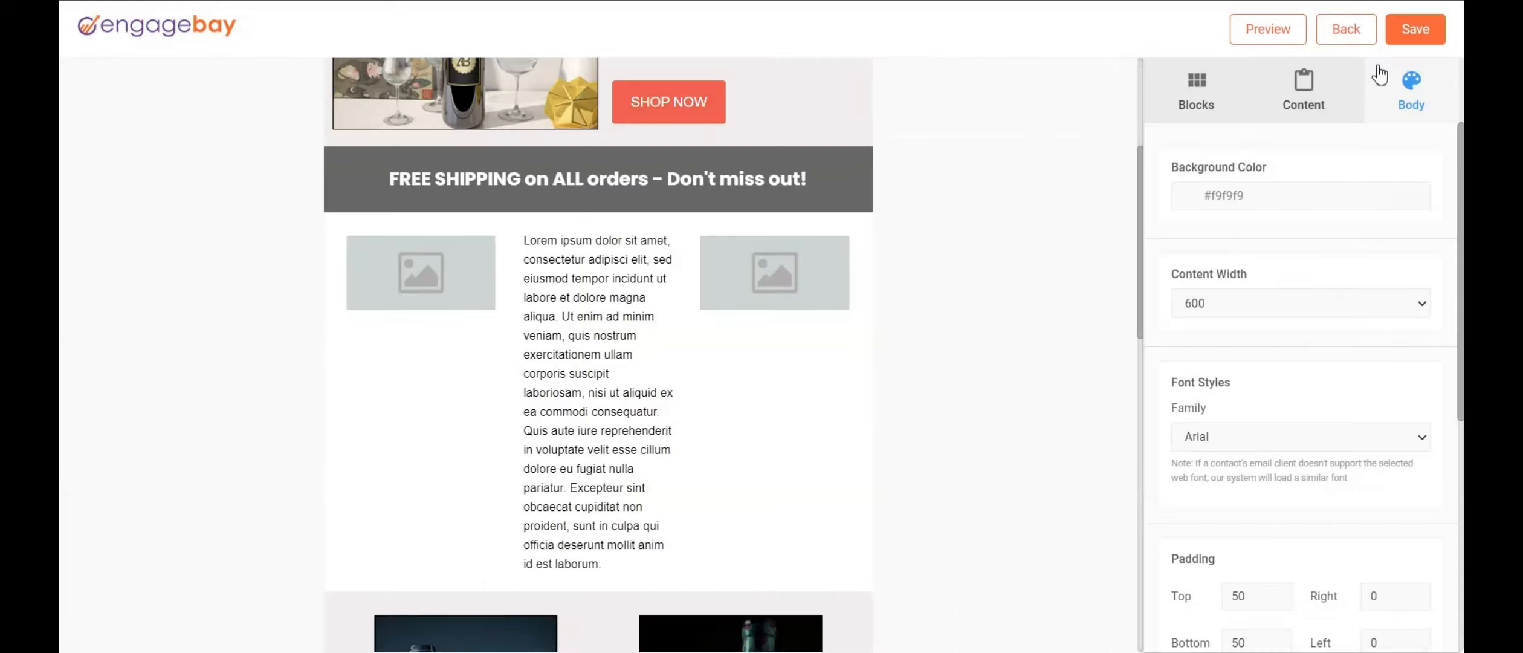
Step: Save the email template under the name "testtt"
{"action": "left_click", "coordinate": [1403, 42]}
{"action": "left_click", "coordinate": [658, 157]}
{"action": "type", "text": "test"}
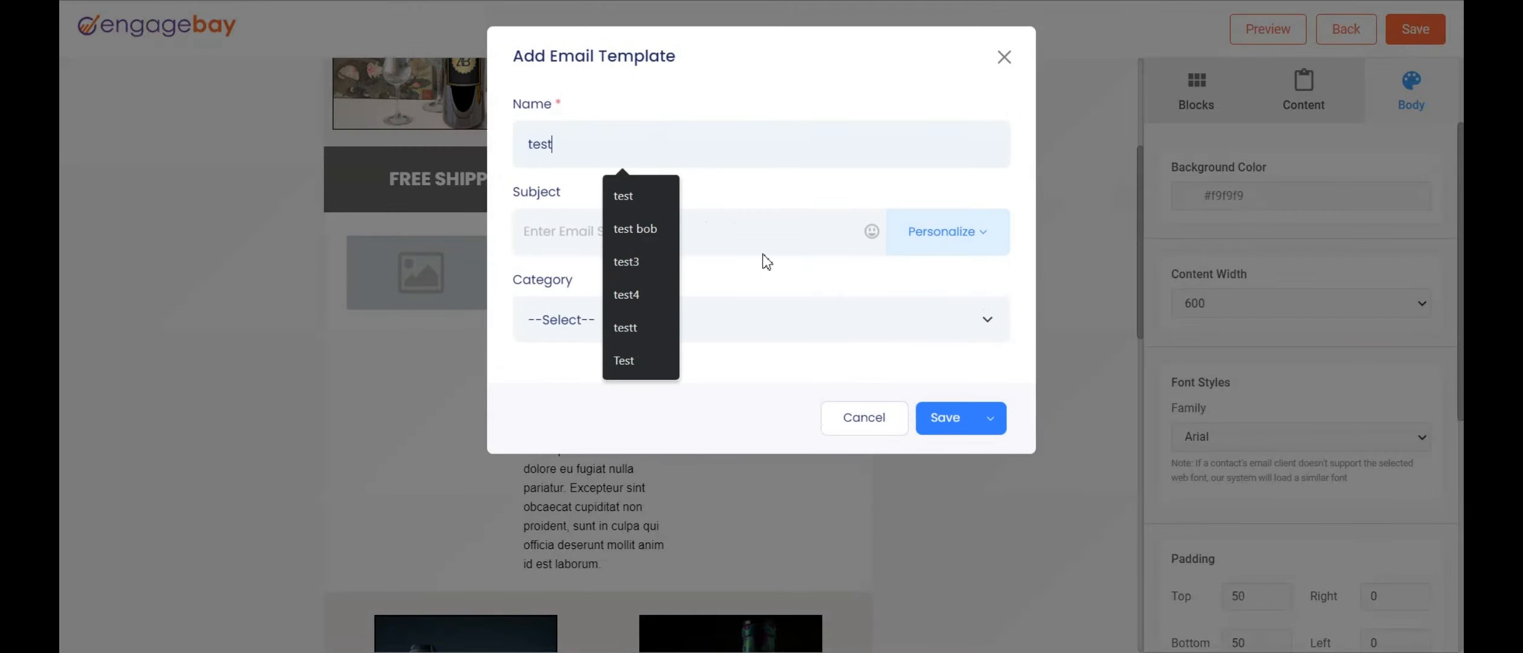
{"action": "type", "text": "tt"}
{"action": "left_click", "coordinate": [943, 420]}
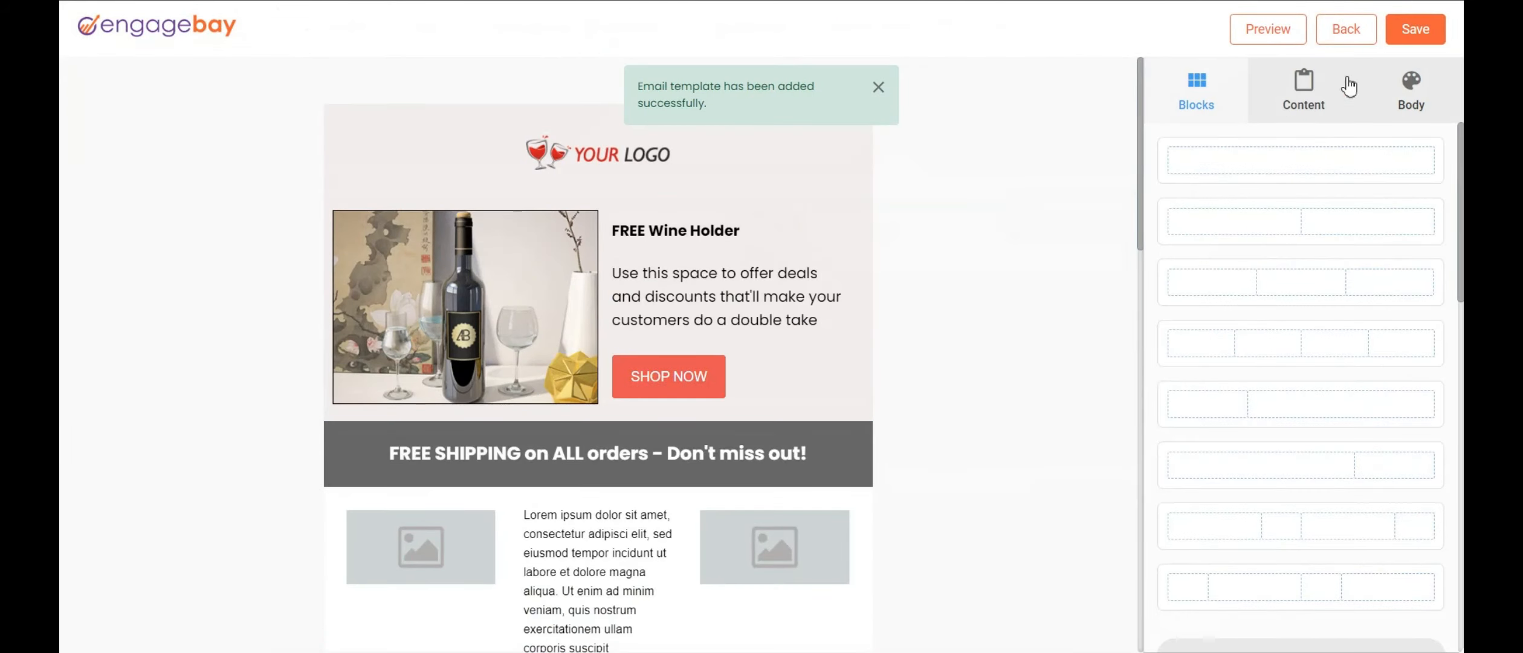
Step: Leave the template editor and open the Videos page to look at the options for recording and uploading a video
{"action": "left_click", "coordinate": [1346, 29]}
{"action": "left_click", "coordinate": [882, 88]}
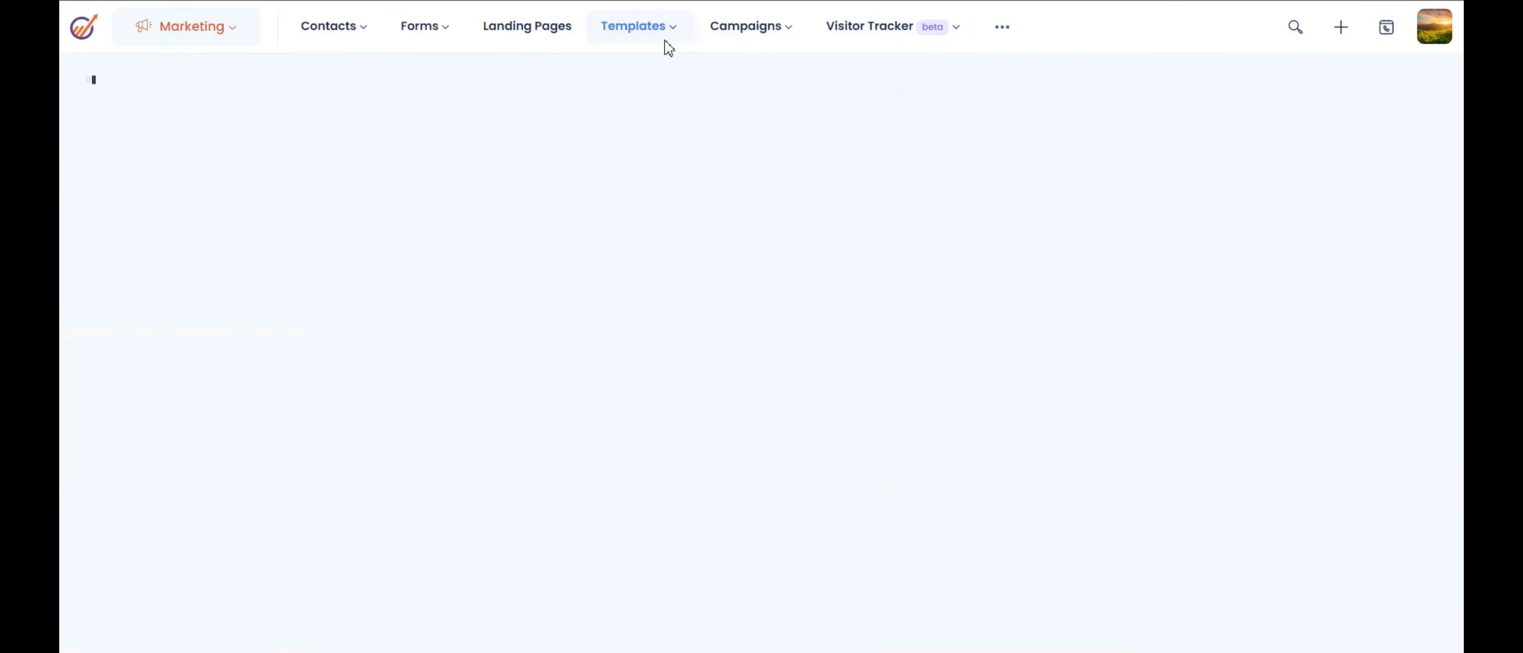
{"action": "mouse_move", "coordinate": [663, 42]}
{"action": "left_click", "coordinate": [646, 102]}
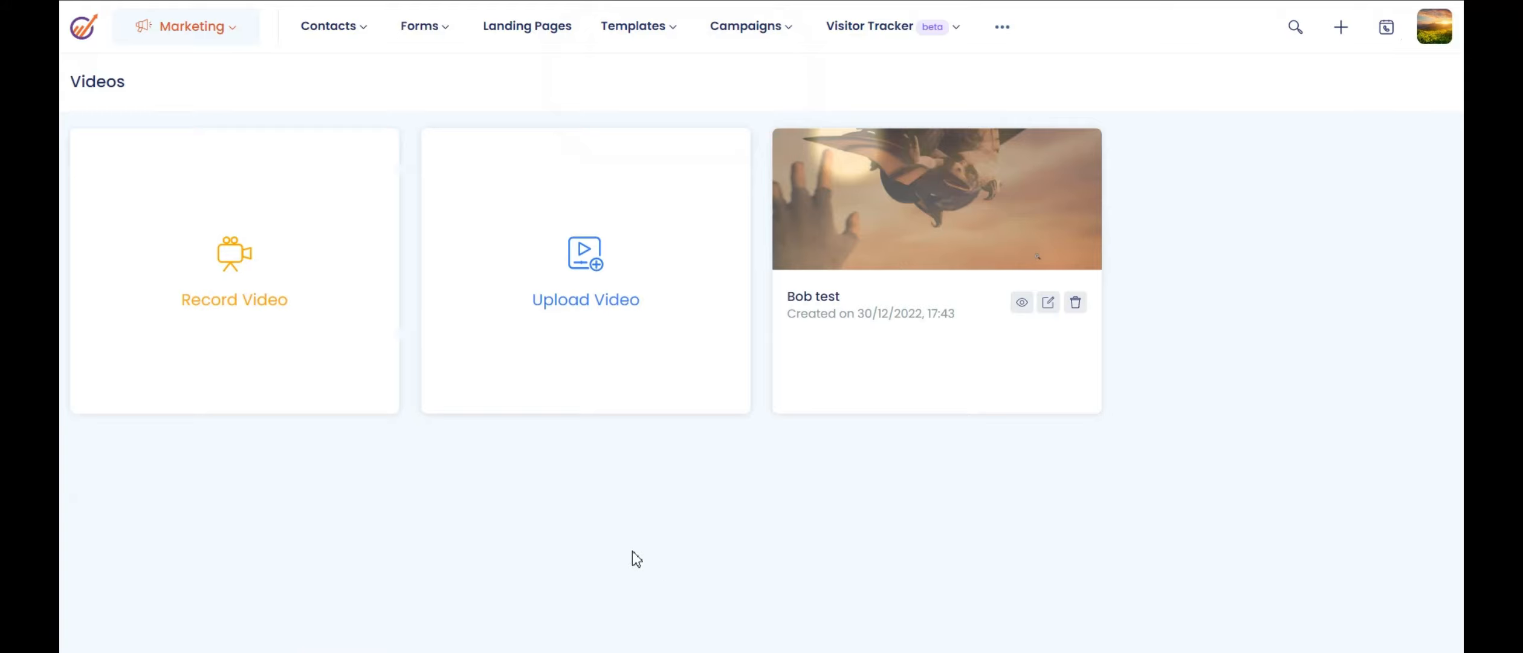
{"action": "left_click", "coordinate": [241, 279]}
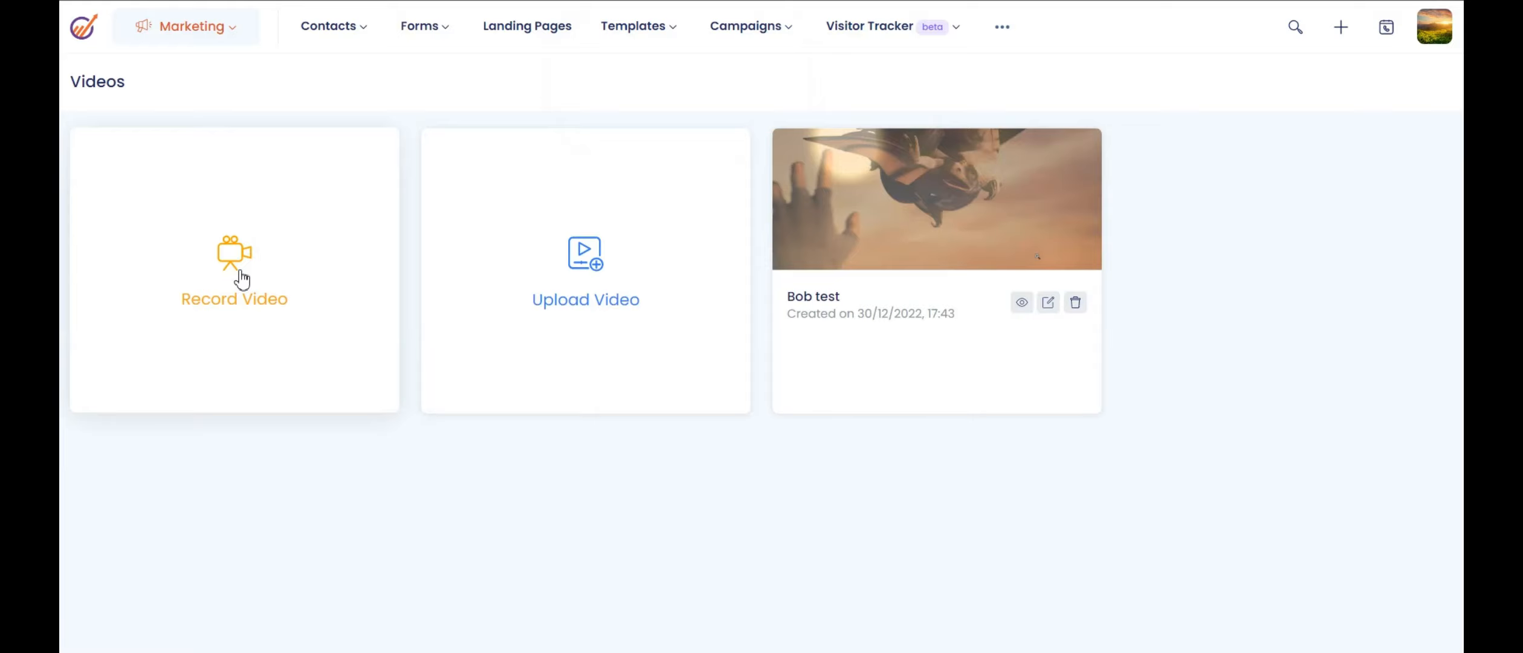
{"action": "left_click", "coordinate": [569, 280]}
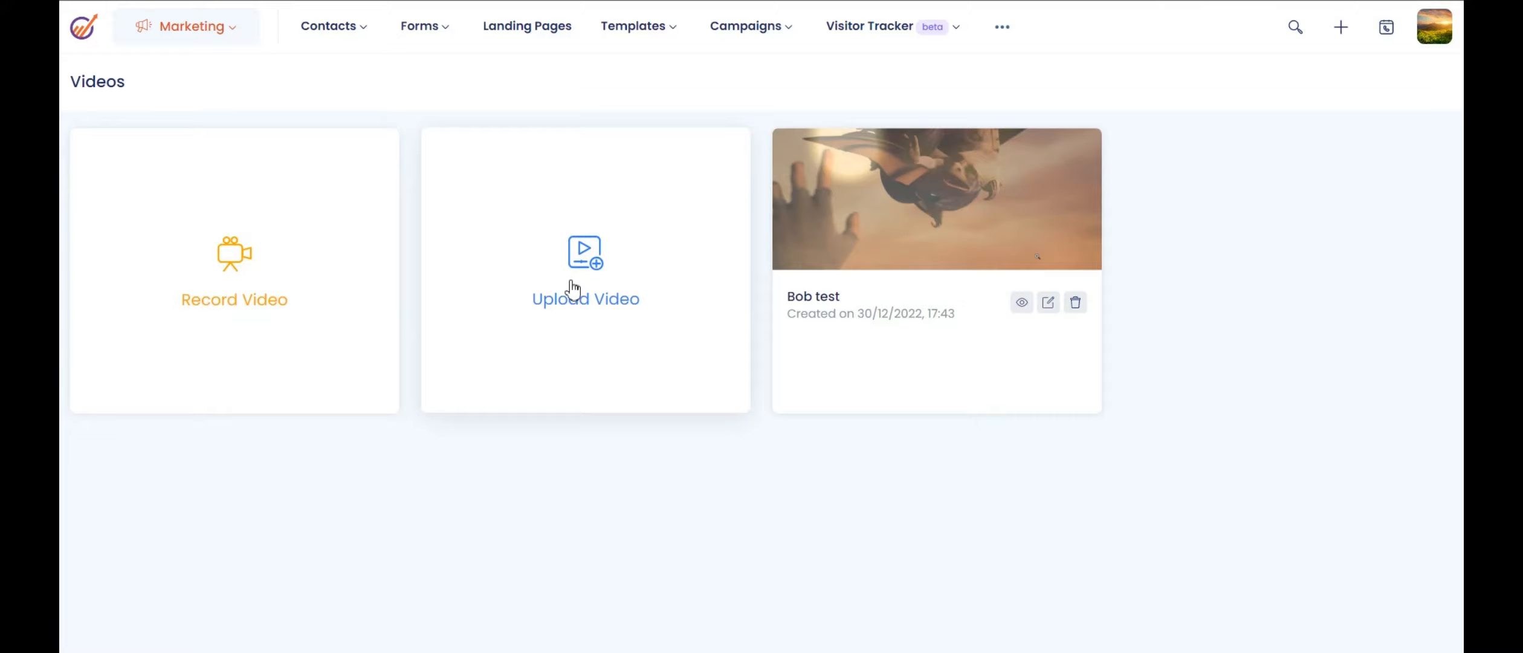
Step: From the email broadcasts list, create a regular broadcast named "test broadcast" followed by the sender's first name
{"action": "left_click", "coordinate": [757, 28]}
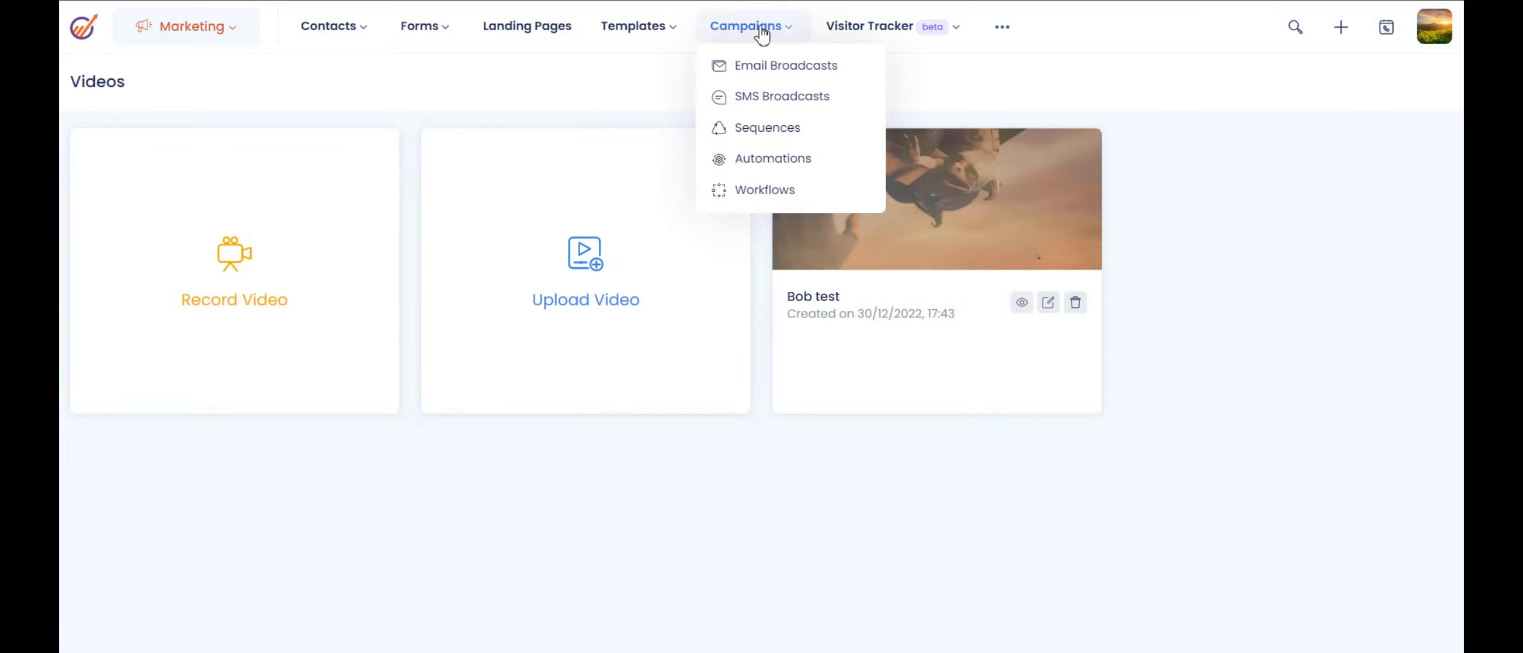
{"action": "left_click", "coordinate": [754, 68]}
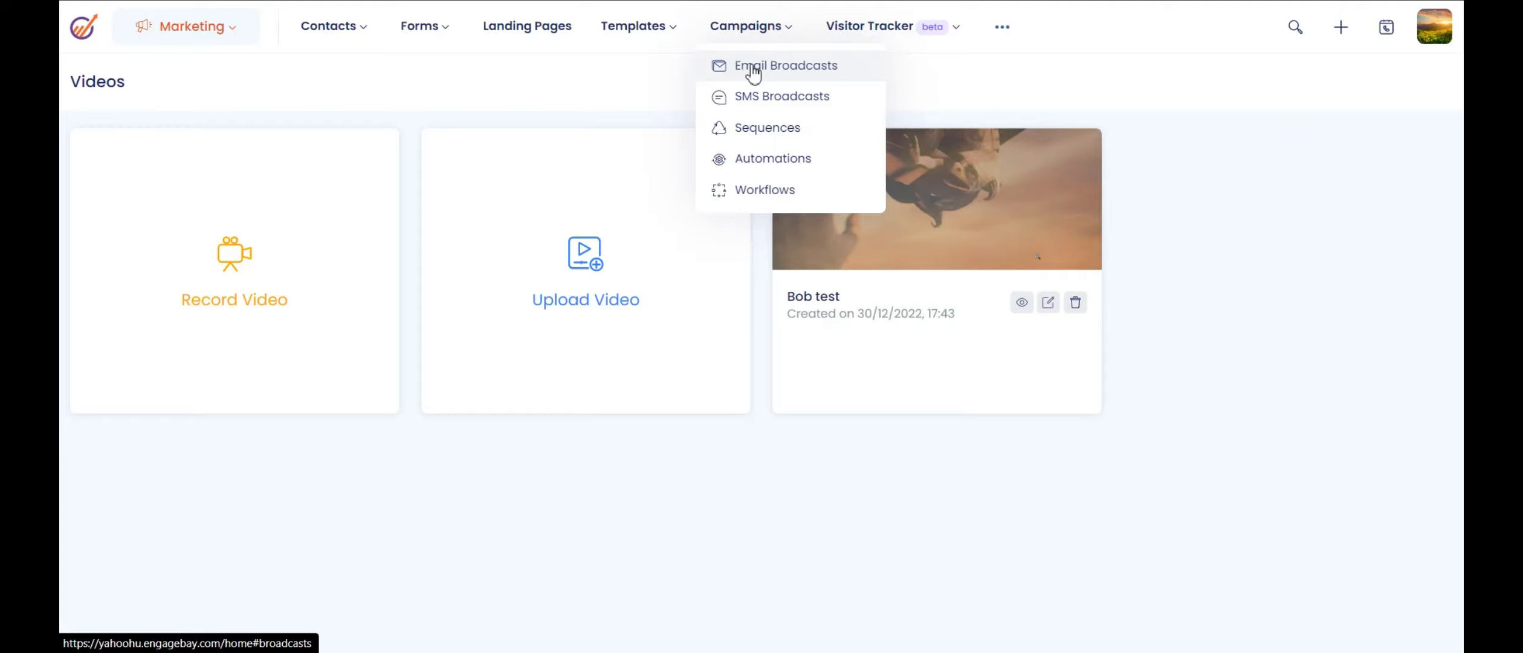
{"action": "left_click", "coordinate": [754, 69]}
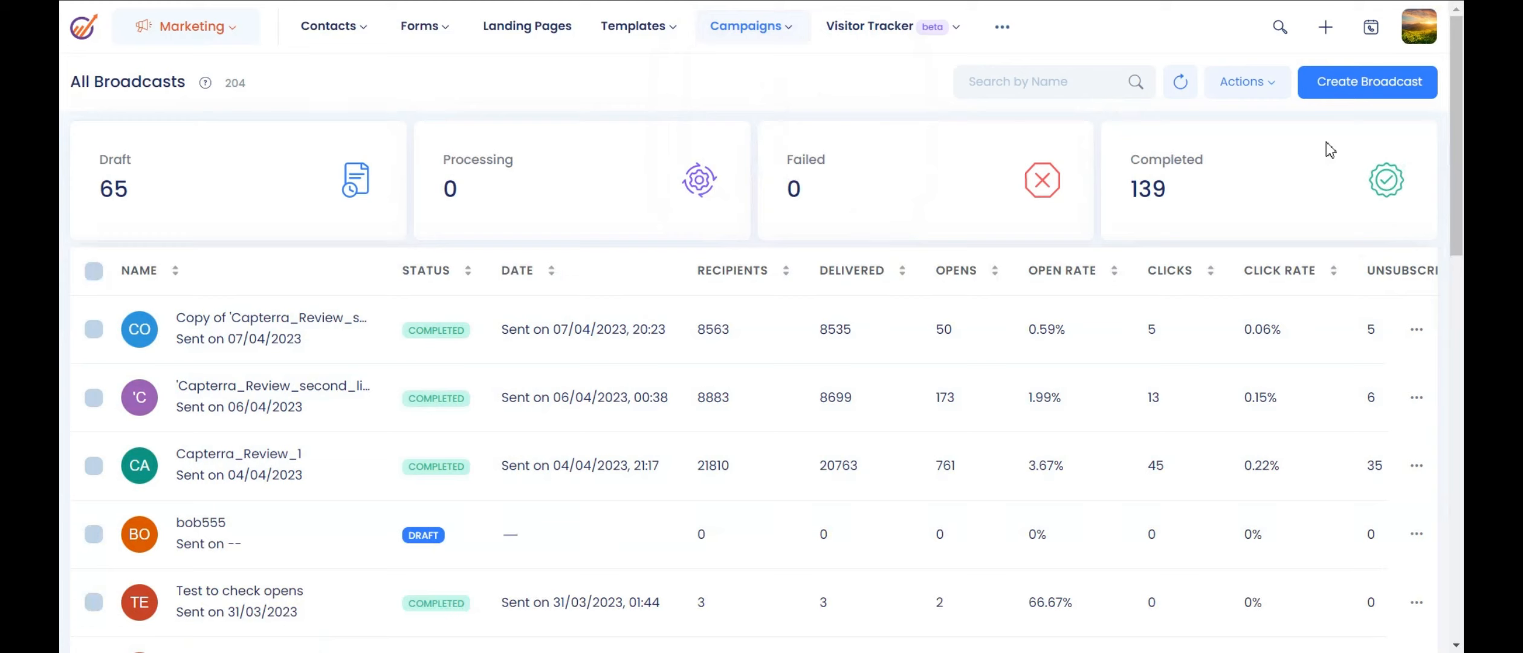
{"action": "left_click", "coordinate": [1349, 91]}
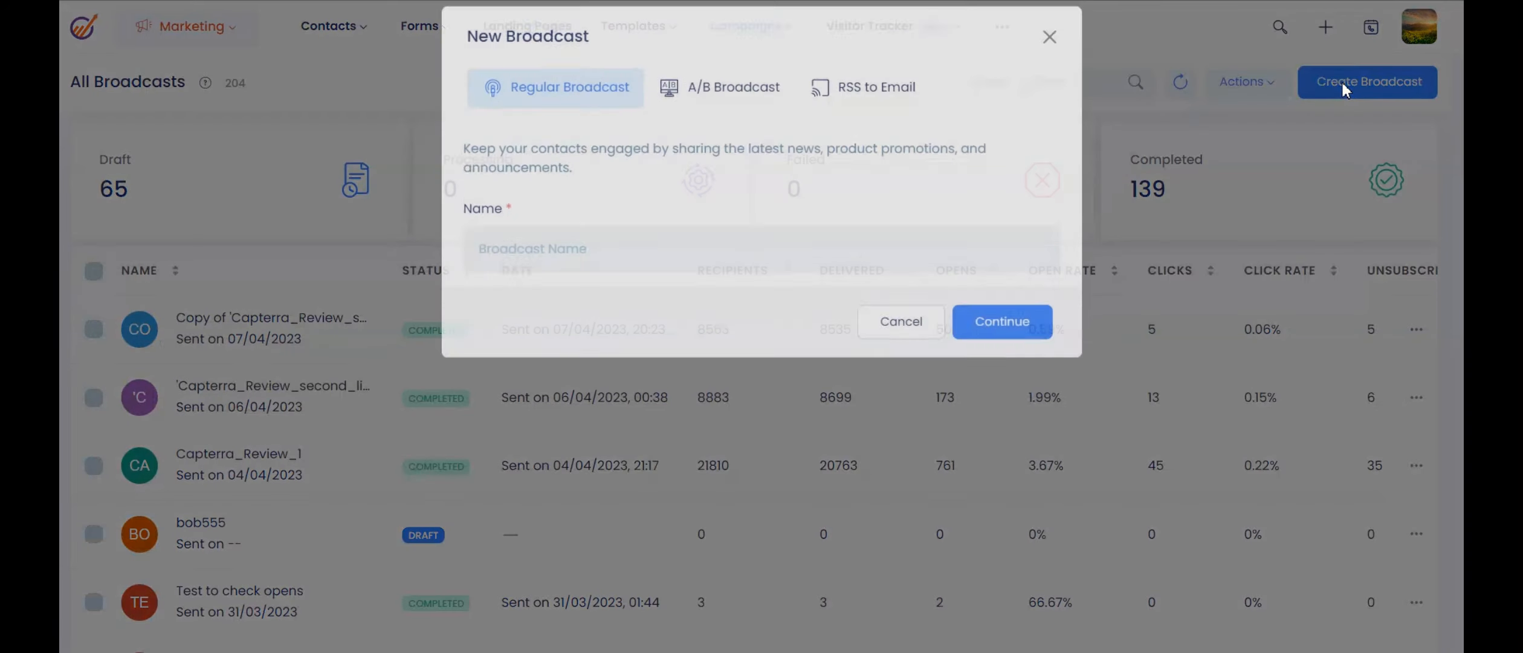
{"action": "left_click", "coordinate": [506, 270]}
{"action": "type", "text": "test br"}
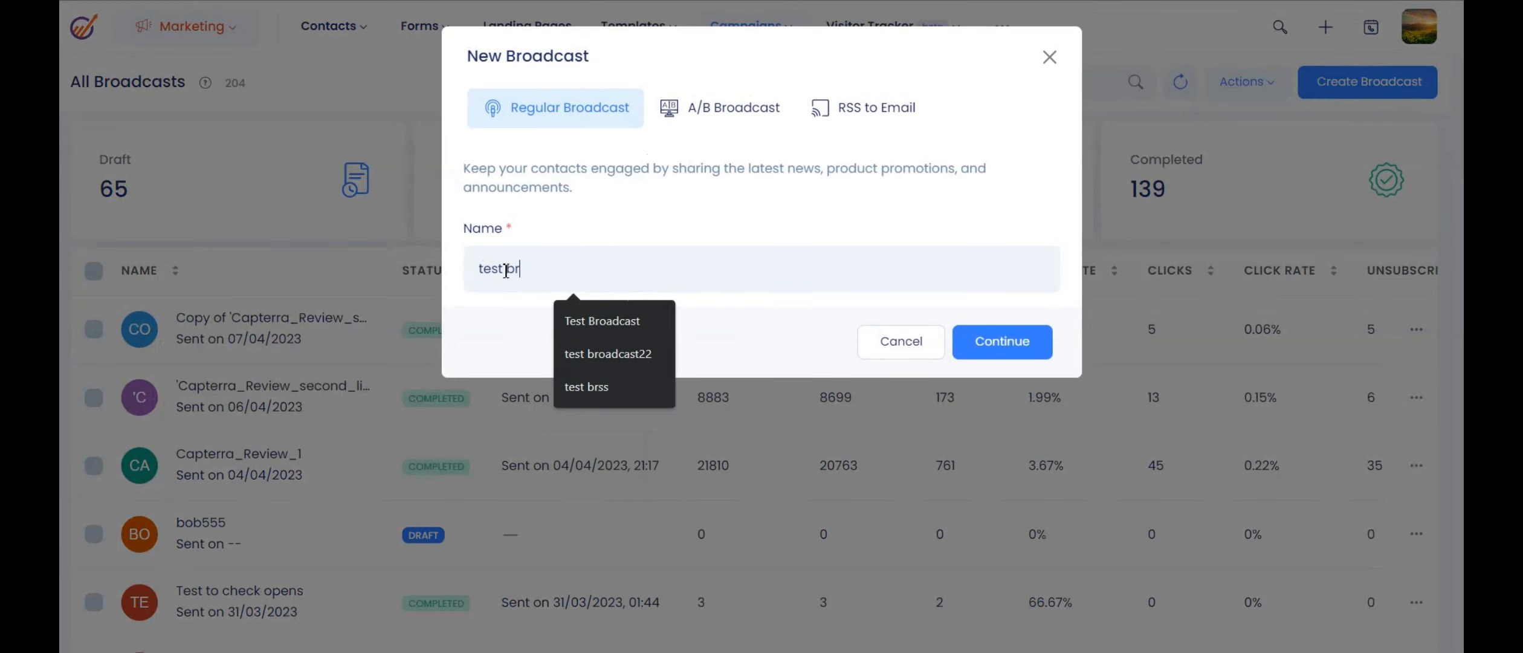
{"action": "type", "text": "oadcast bob"}
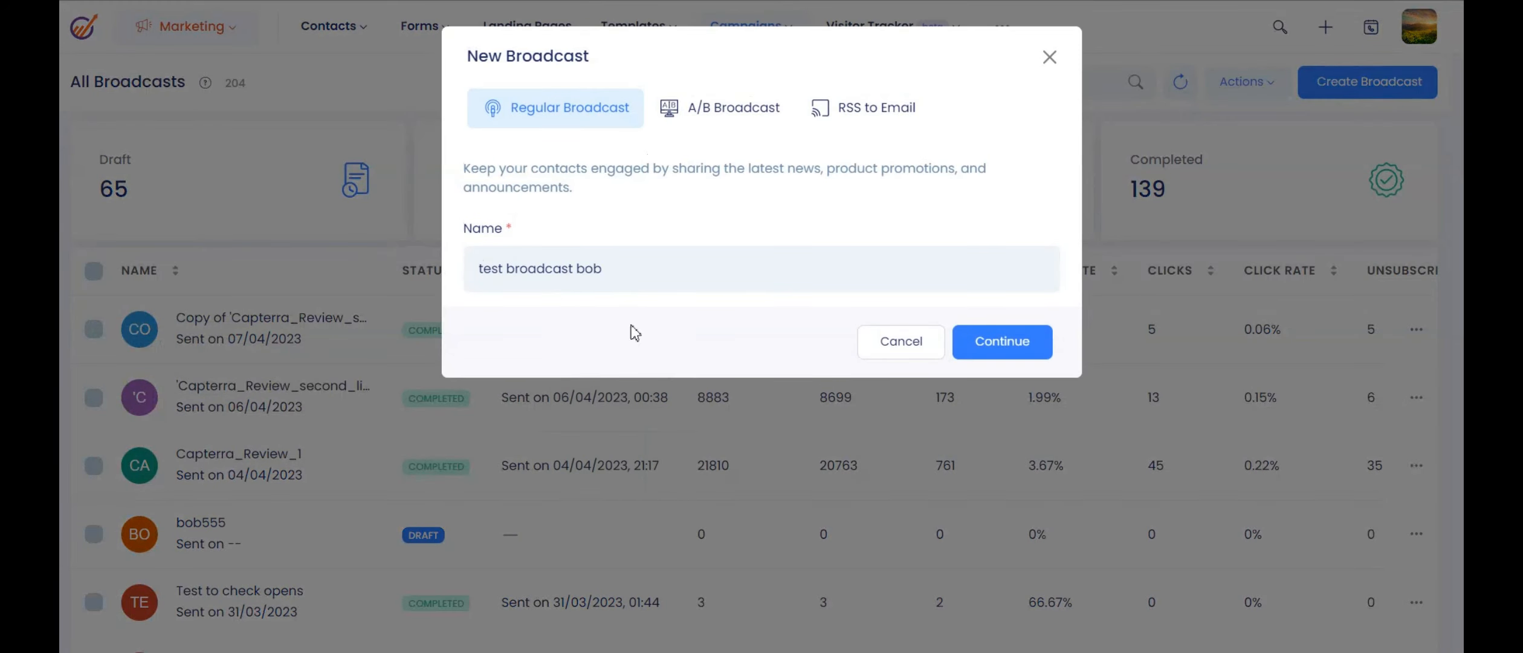
{"action": "left_click", "coordinate": [1028, 351]}
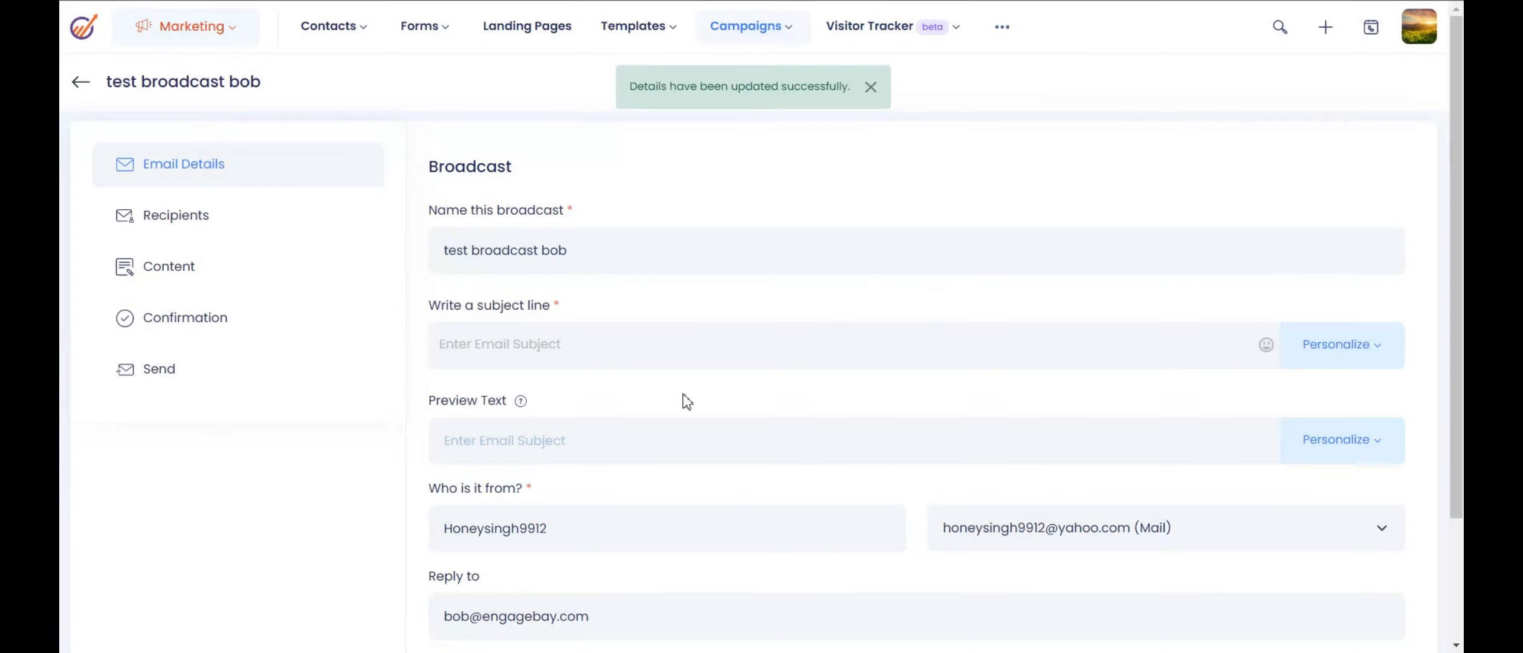
Step: Set the broadcast's subject line to "Welcome to EngageBay"
{"action": "left_click", "coordinate": [644, 359]}
{"action": "type", "text": "Welcome to Engage"}
{"action": "key", "text": "BackSpace"}
{"action": "key", "text": "BackSpace"}
{"action": "key", "text": "BackSpace"}
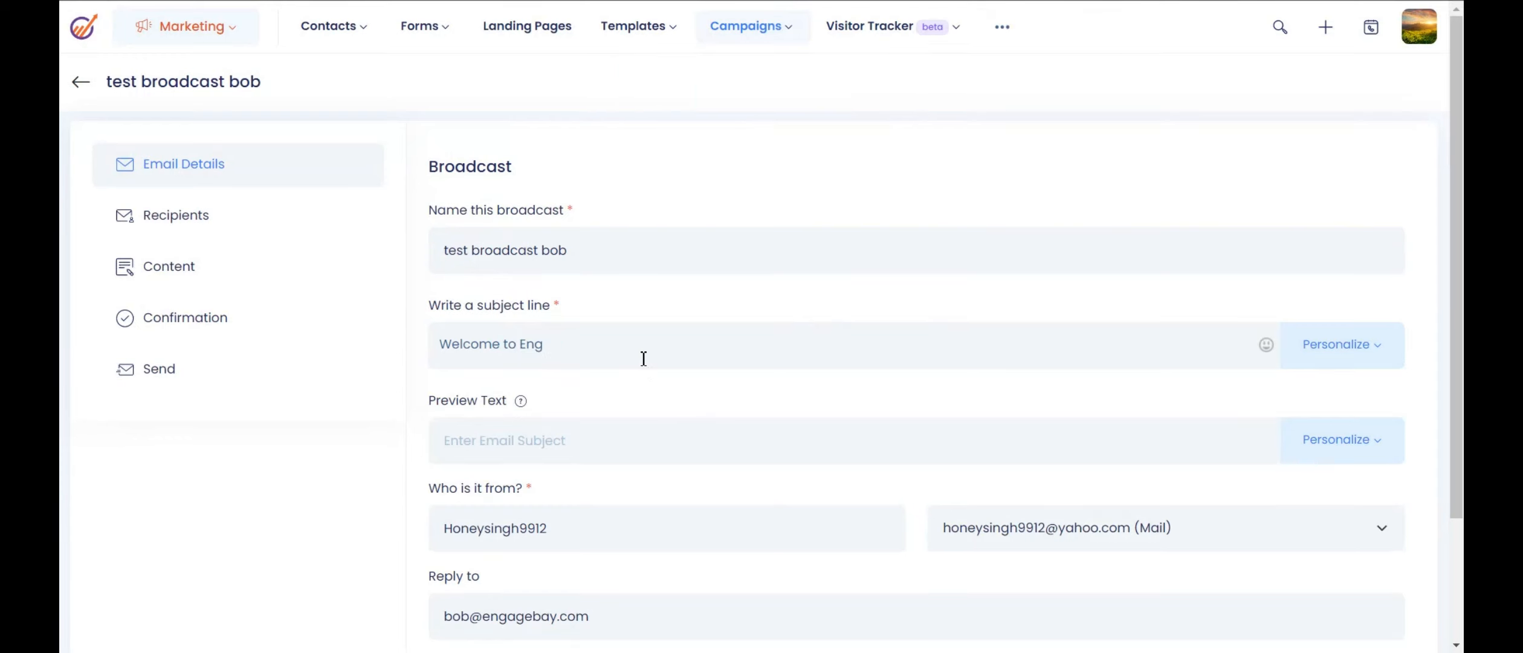
{"action": "type", "text": "ae"}
{"action": "type", "text": "geBay"}
{"action": "scroll", "coordinate": [643, 356], "scroll_direction": "down", "scroll_amount": 2}
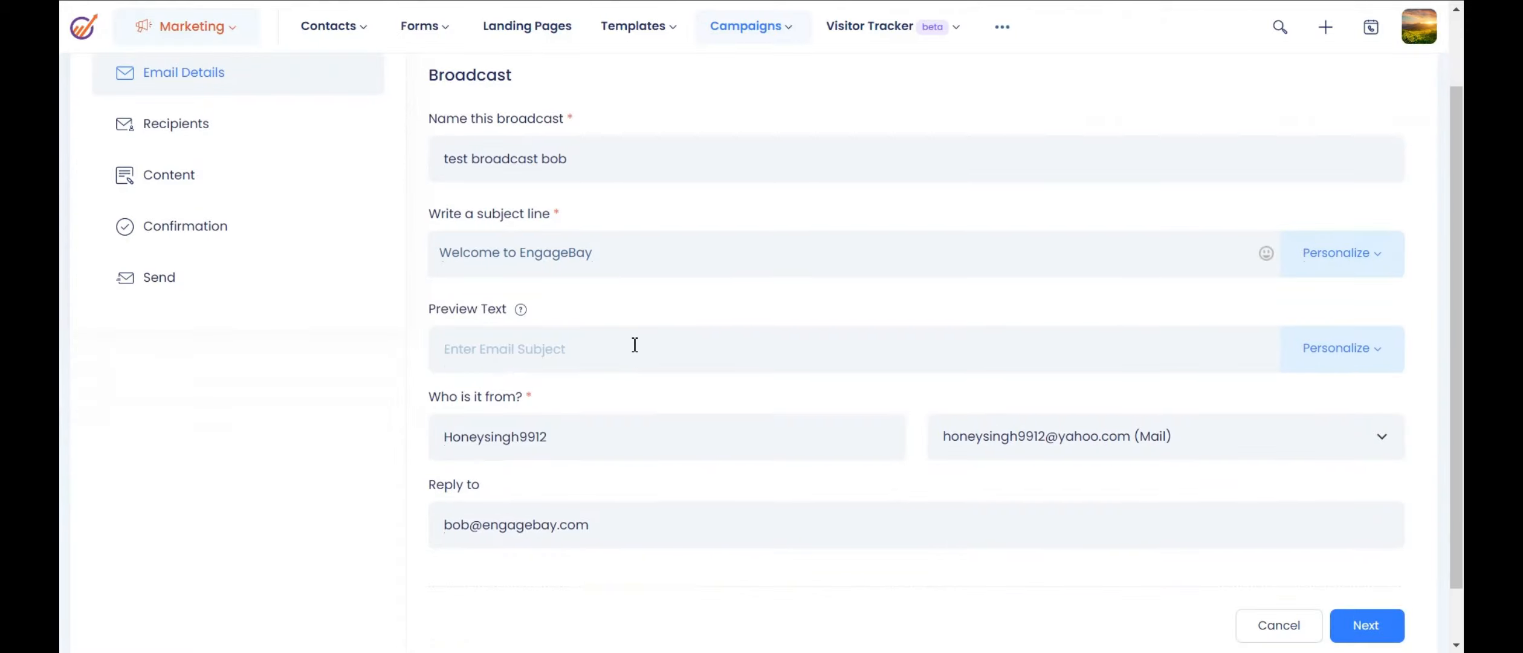
{"action": "left_click", "coordinate": [633, 349]}
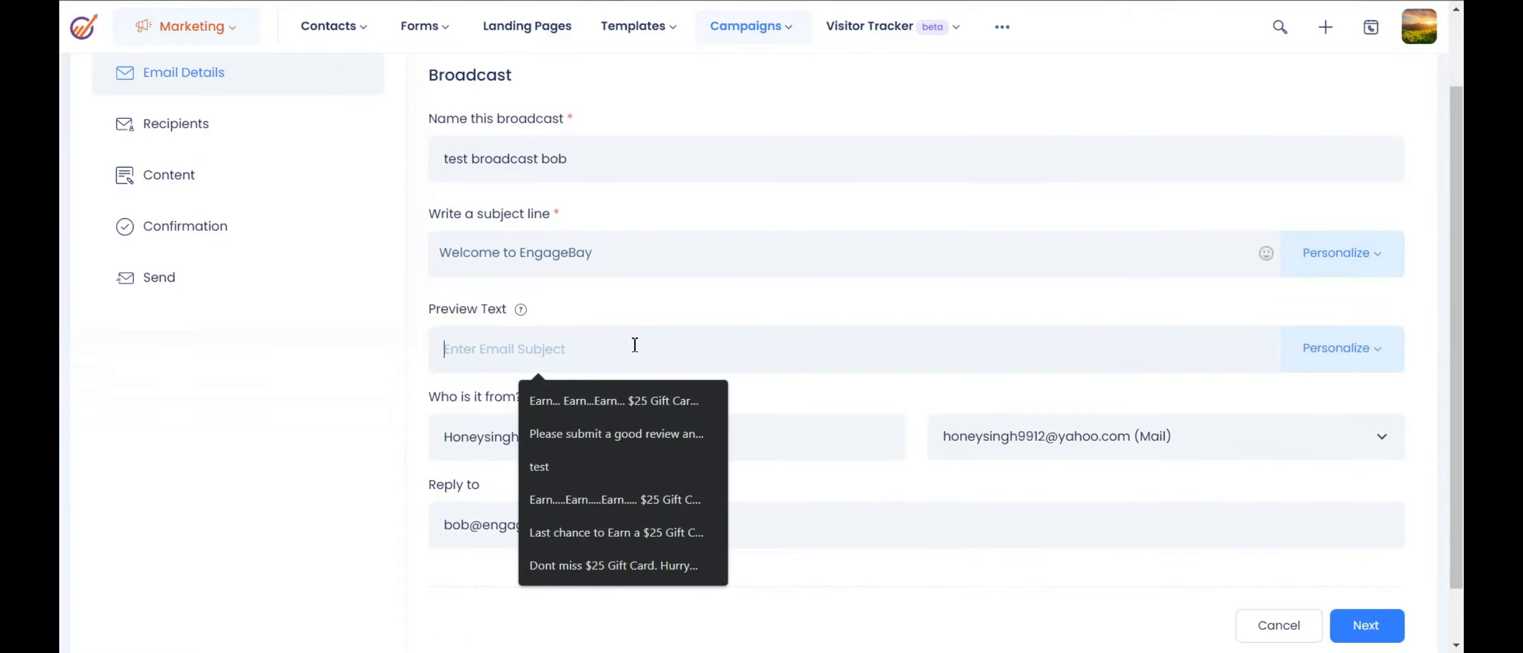
{"action": "left_click", "coordinate": [823, 399]}
{"action": "scroll", "coordinate": [823, 392], "scroll_direction": "down", "scroll_amount": 1}
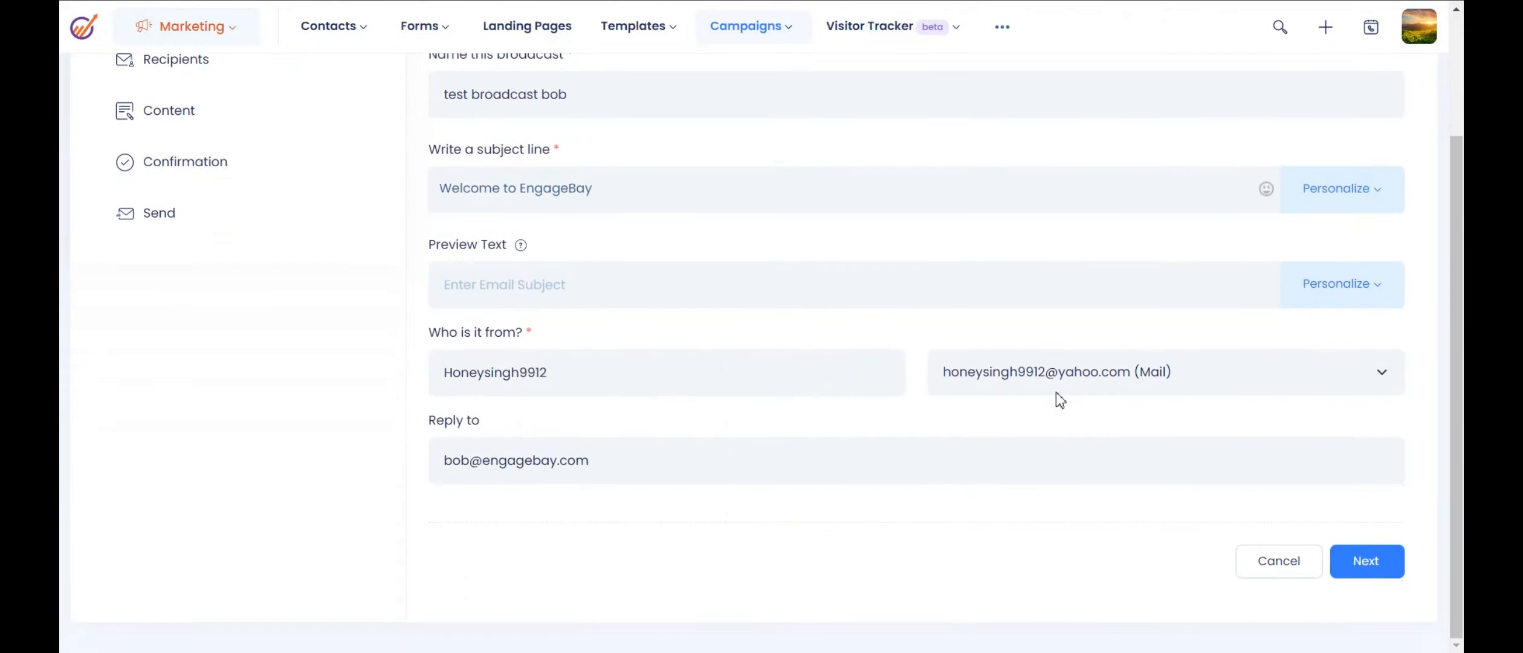
{"action": "left_click", "coordinate": [790, 279]}
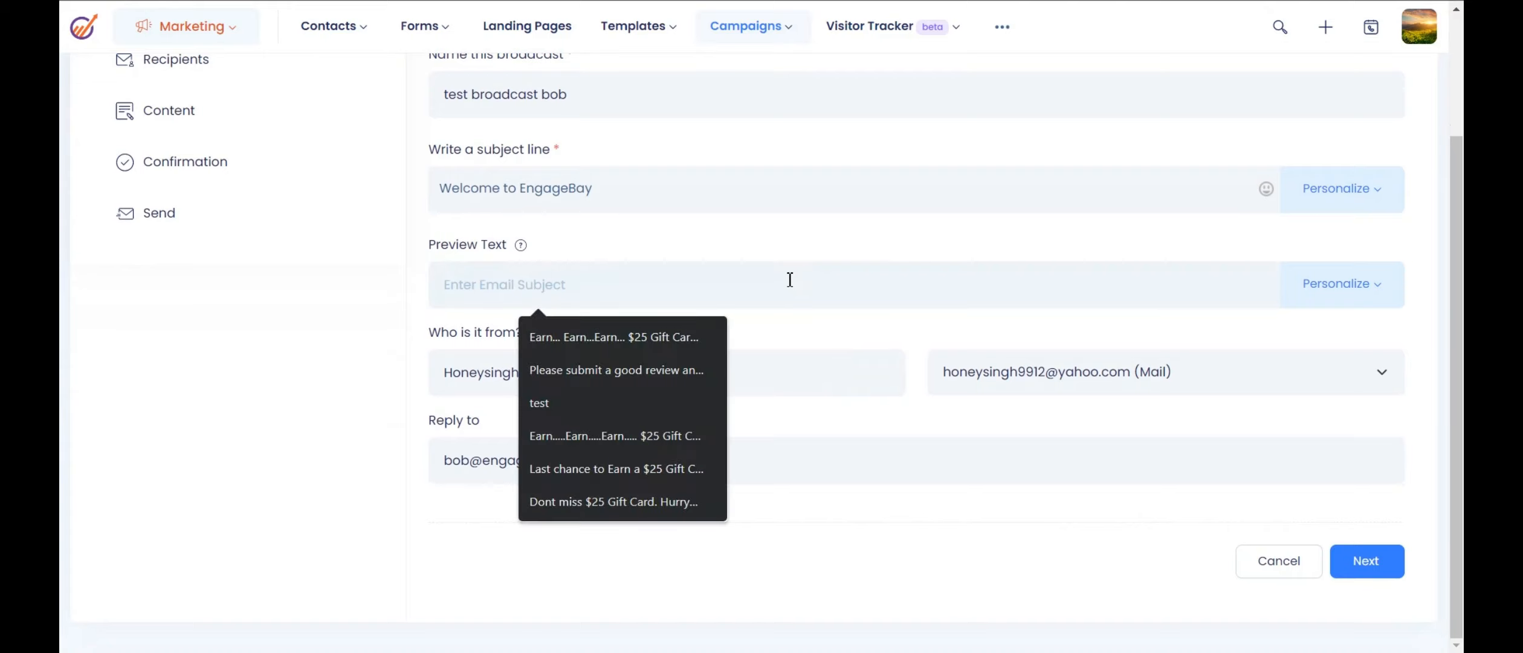
{"action": "left_click", "coordinate": [842, 342]}
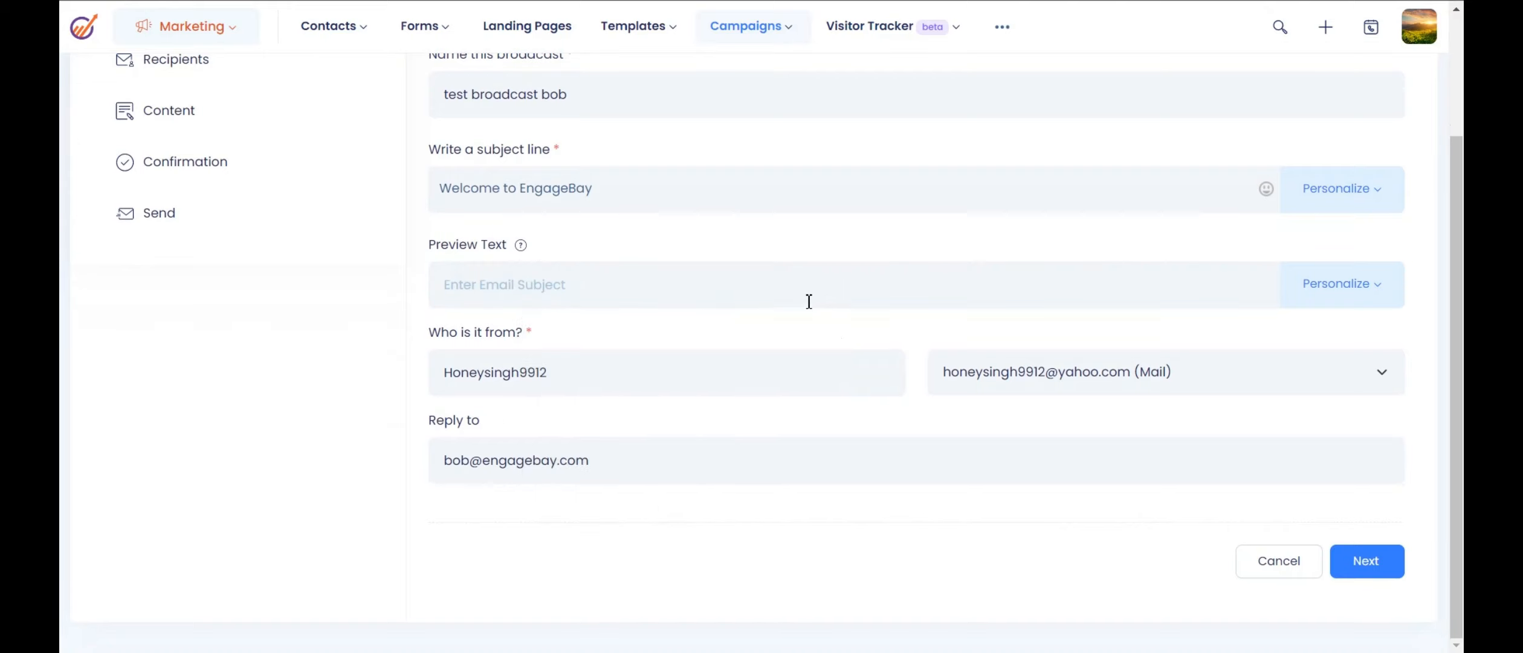
Step: Choose the sender's engagebay.co address as the one the broadcast is sent from
{"action": "left_click", "coordinate": [990, 387]}
{"action": "left_click", "coordinate": [989, 427]}
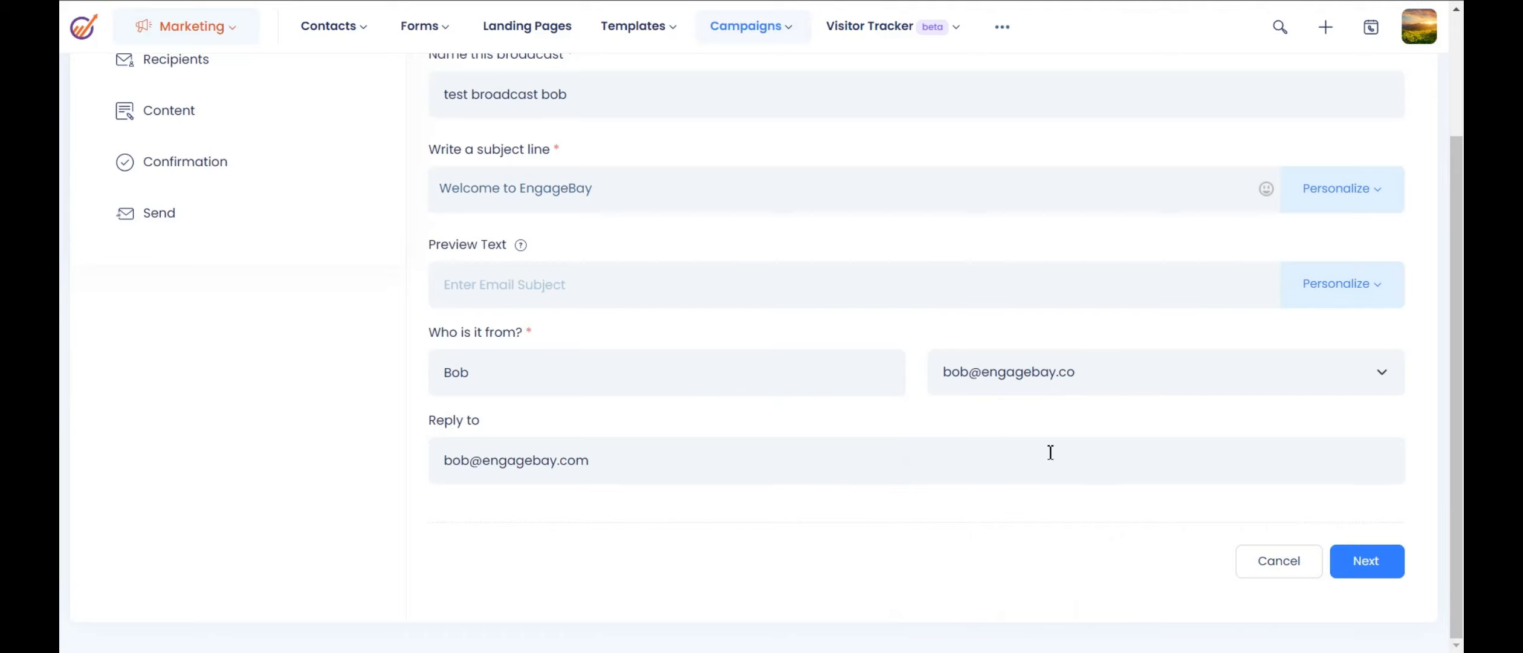
{"action": "left_click", "coordinate": [649, 477]}
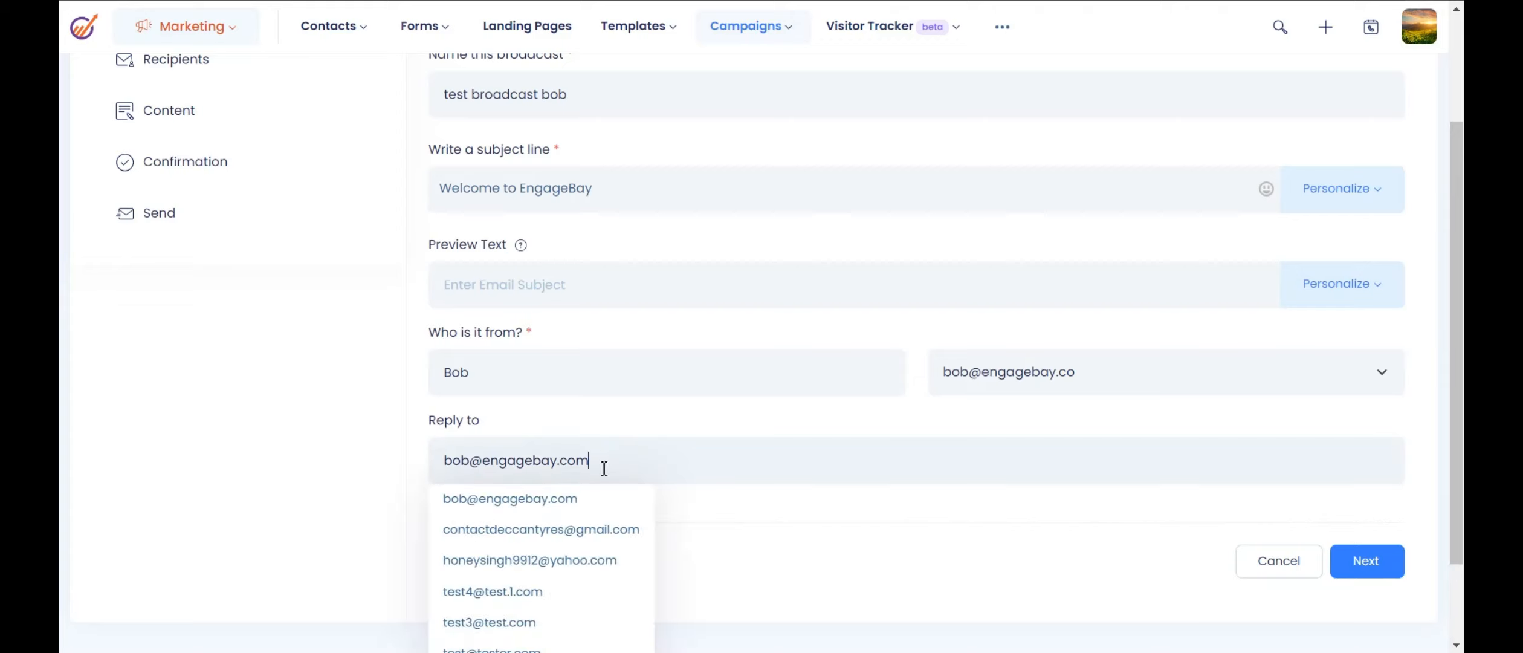
{"action": "left_click", "coordinate": [743, 510]}
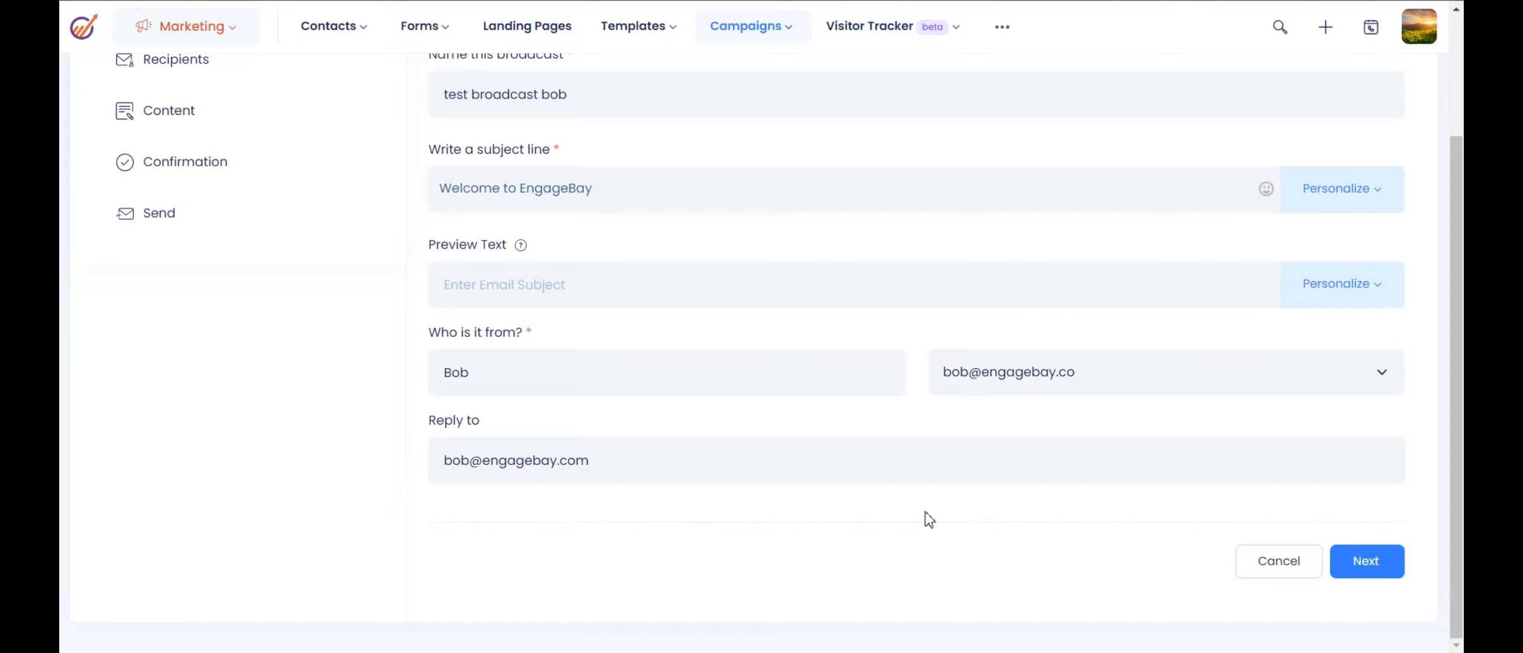
Step: Save the email details and open the choice of contacts the broadcast runs on
{"action": "left_click", "coordinate": [1367, 562]}
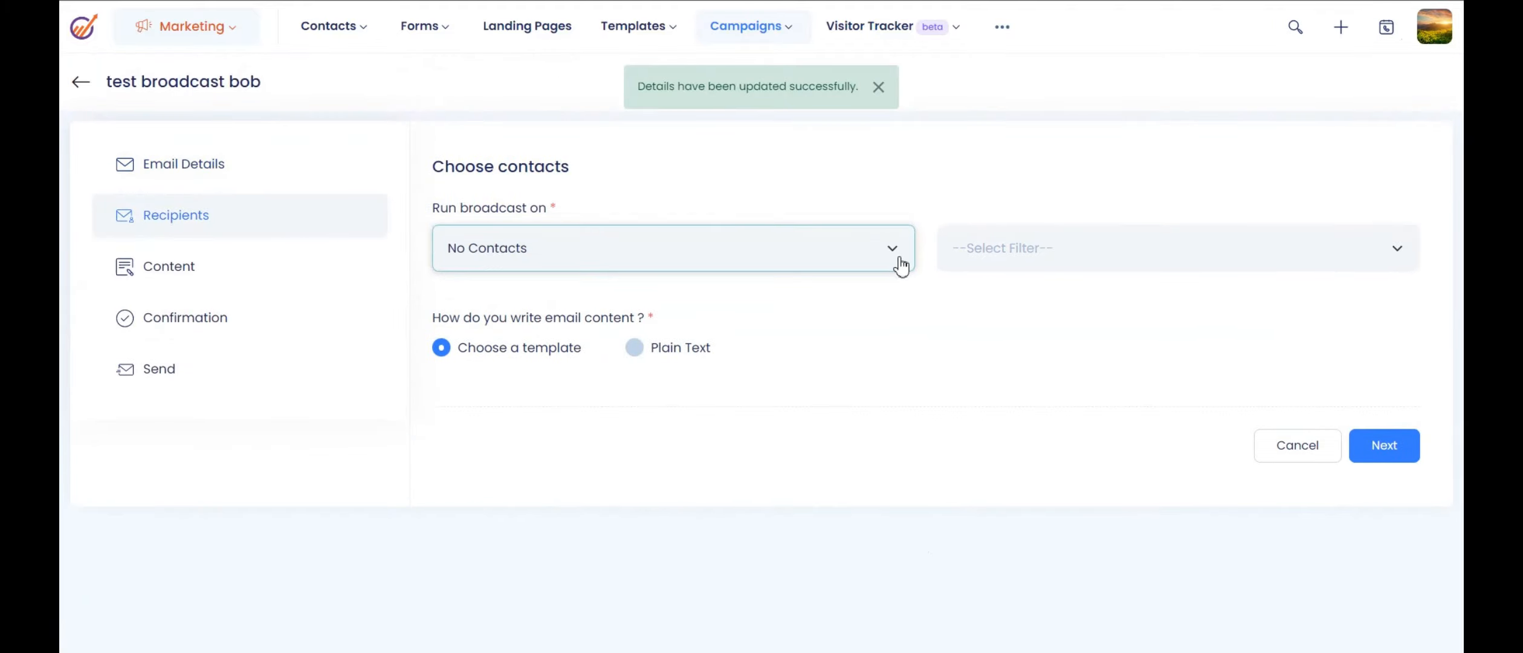
{"action": "left_click", "coordinate": [901, 264]}
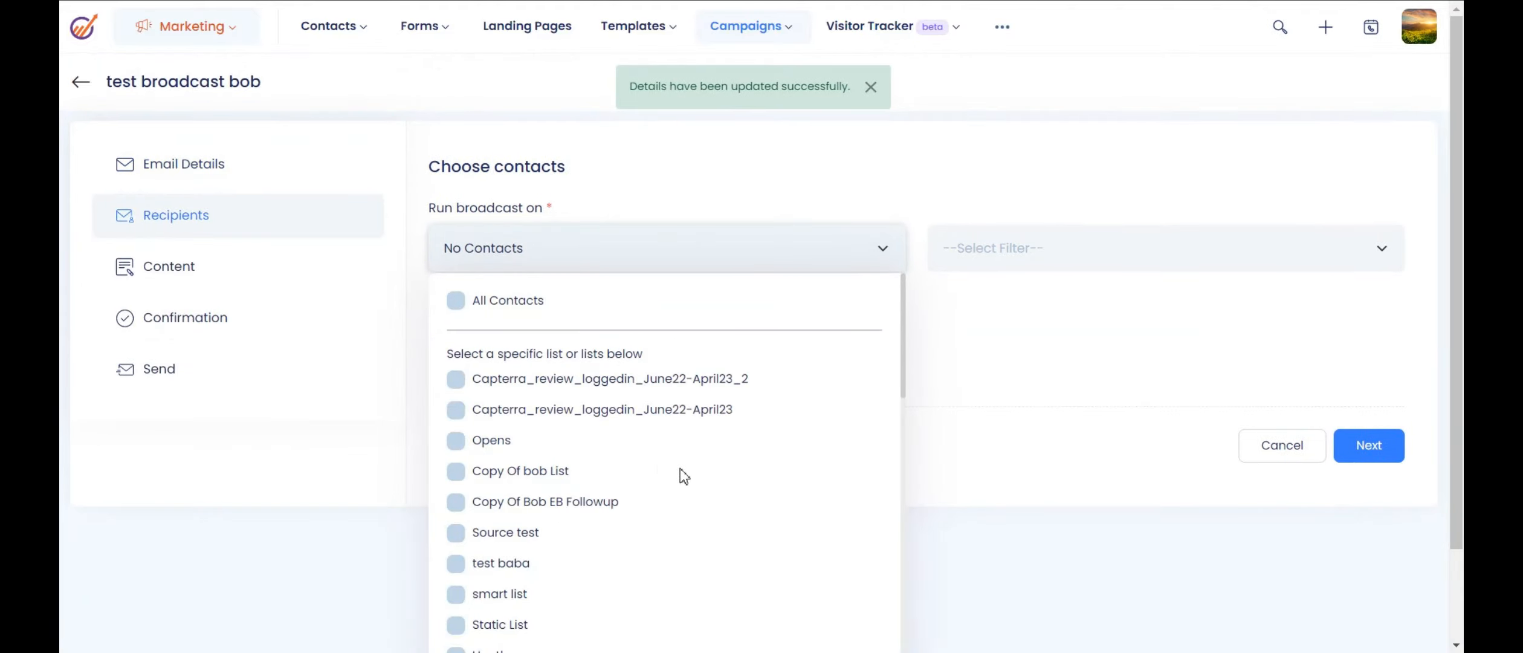
{"action": "left_click", "coordinate": [460, 308]}
{"action": "left_click", "coordinate": [464, 313]}
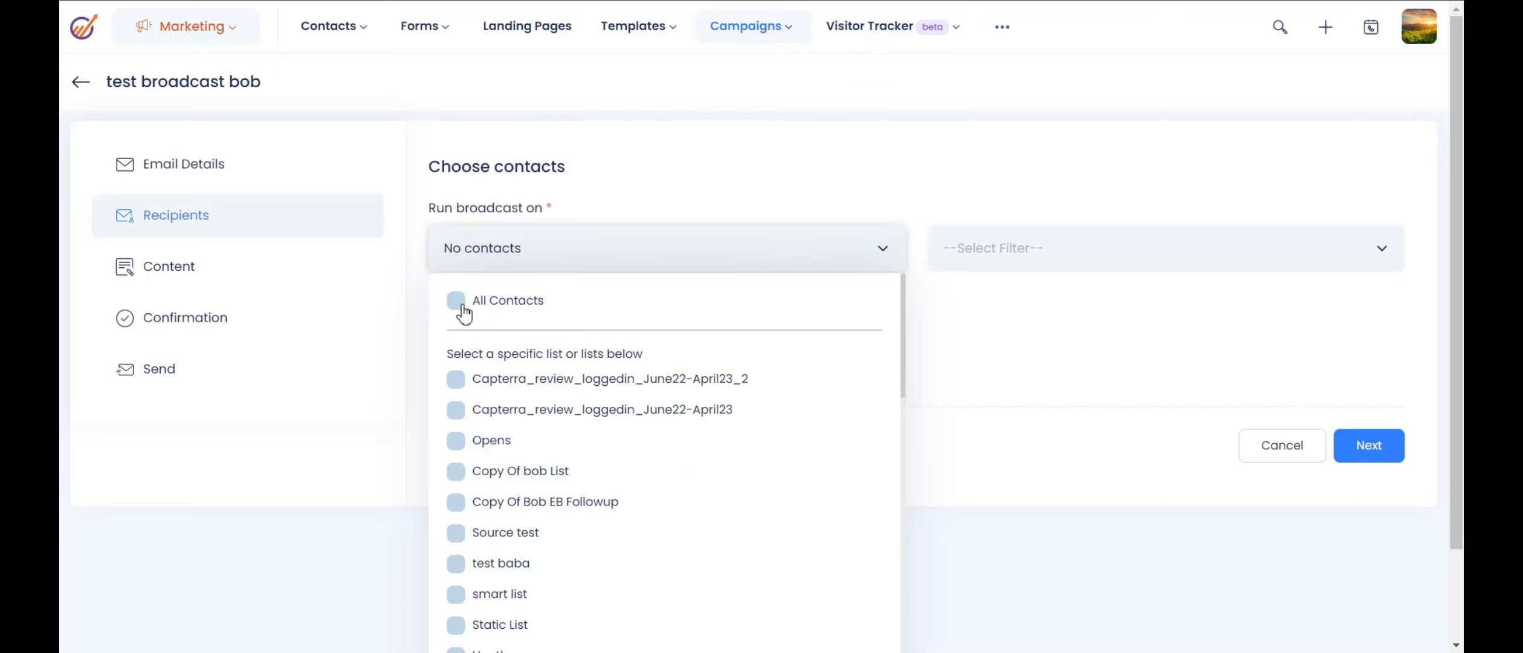
{"action": "left_click", "coordinate": [464, 313]}
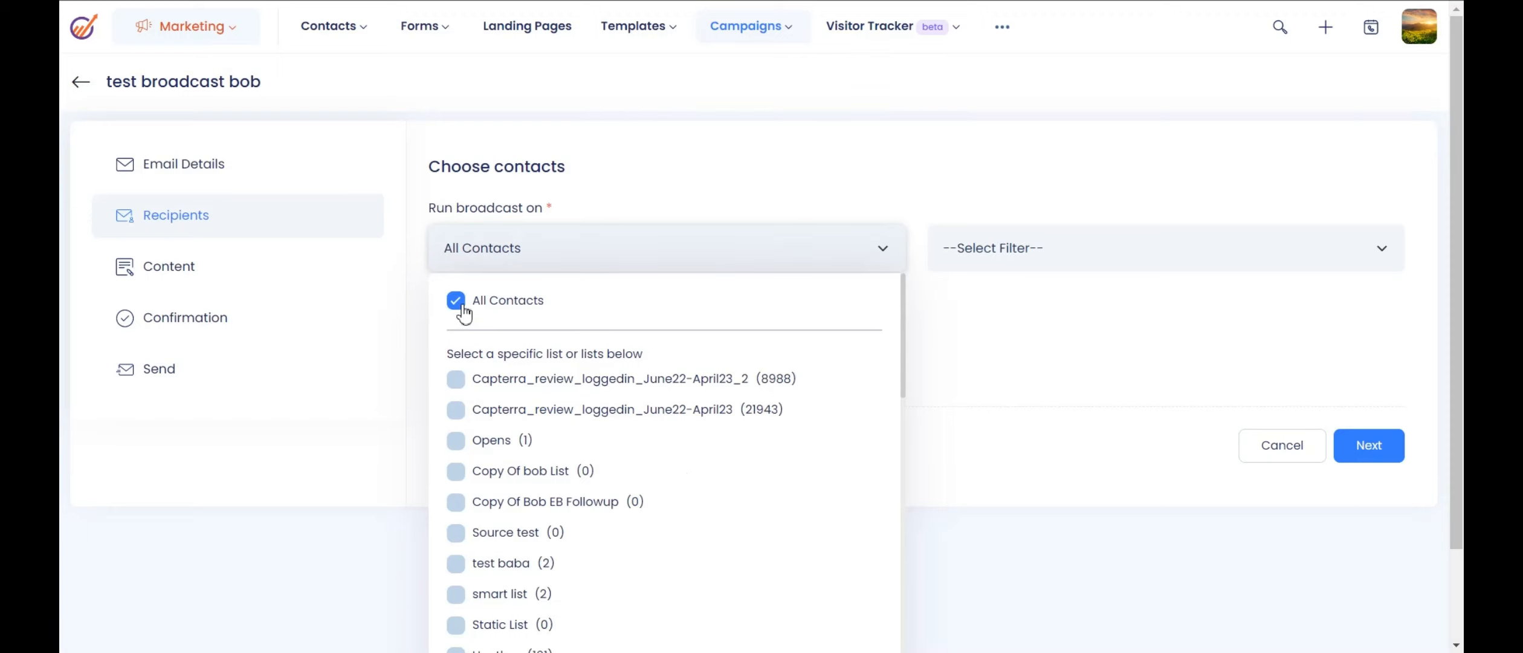
{"action": "left_click", "coordinate": [462, 312]}
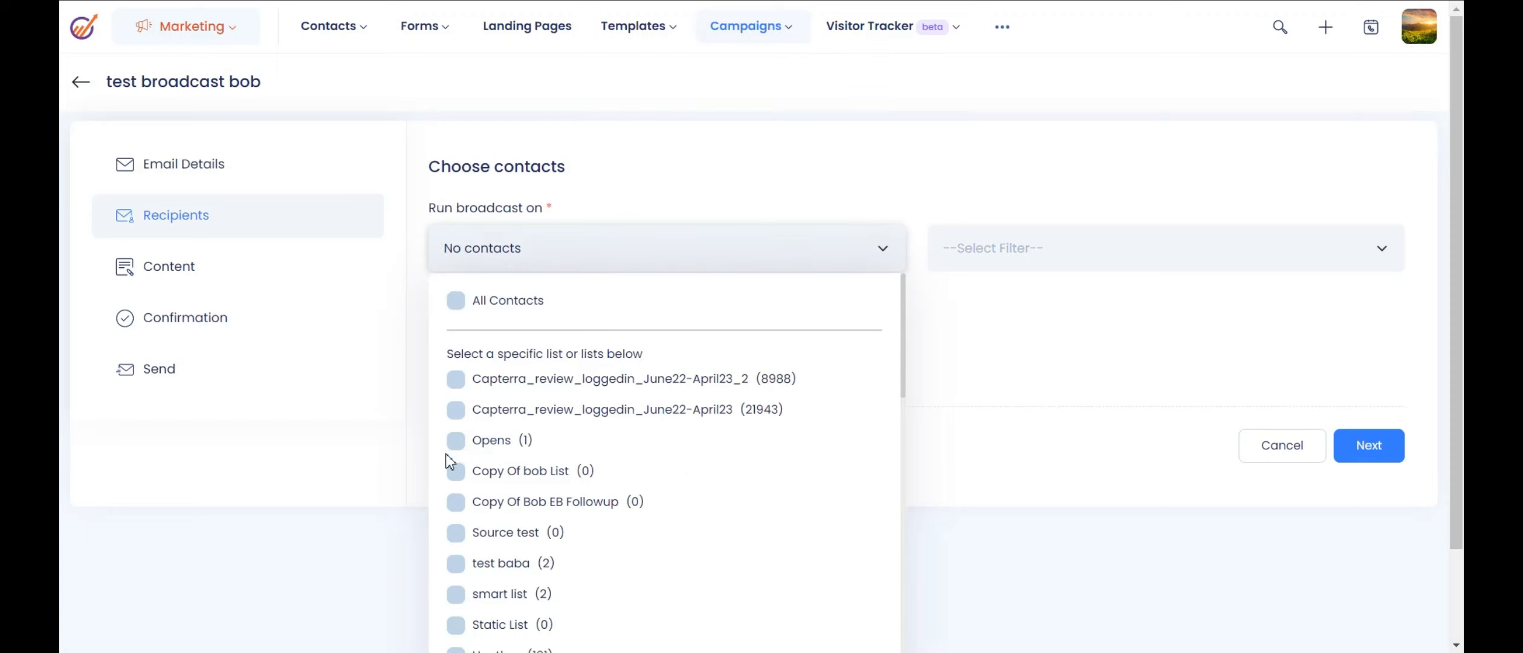
{"action": "left_click", "coordinate": [455, 504]}
{"action": "left_click", "coordinate": [457, 533]}
{"action": "left_click", "coordinate": [457, 533]}
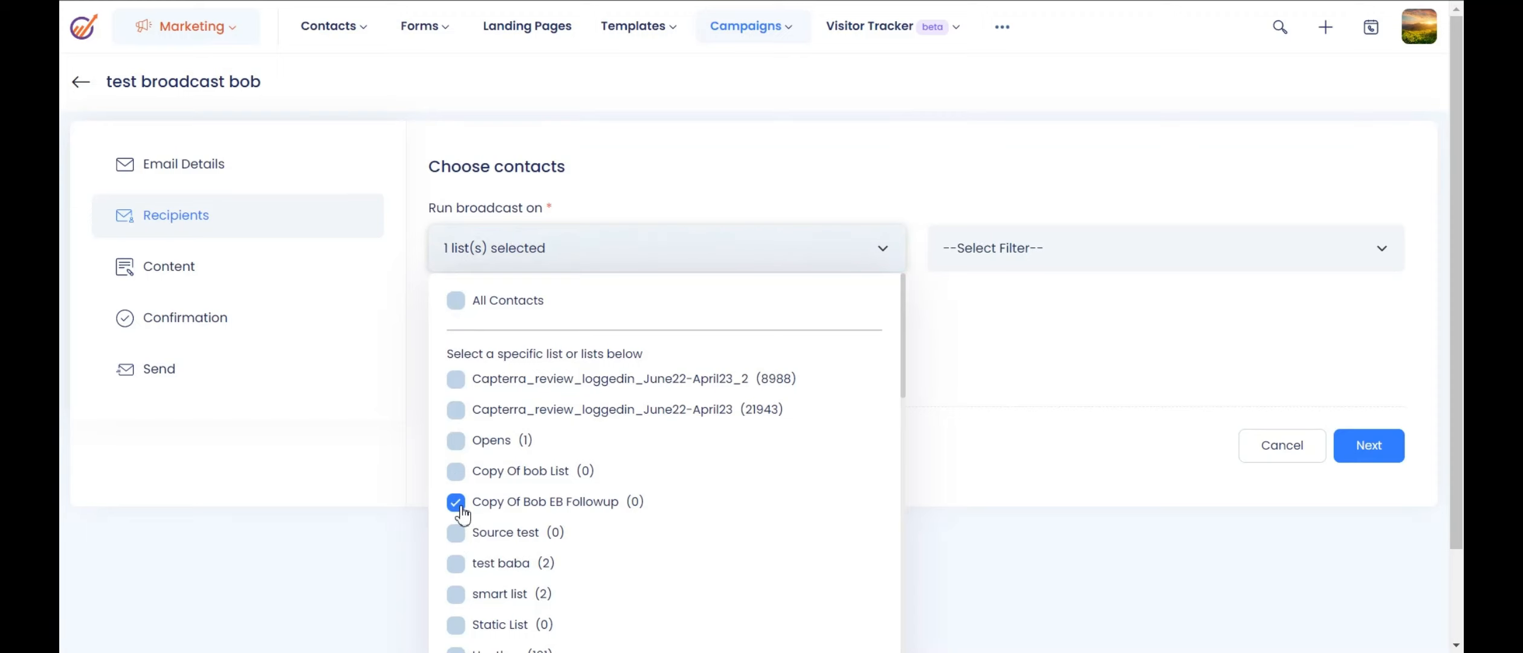
{"action": "left_click", "coordinate": [456, 503]}
Step: Run the broadcast on the Opens, test baba, smart list and Static List lists, and choose Plain Text for writing the email content
{"action": "left_click", "coordinate": [456, 440]}
{"action": "scroll", "coordinate": [477, 478], "scroll_direction": "down", "scroll_amount": 3}
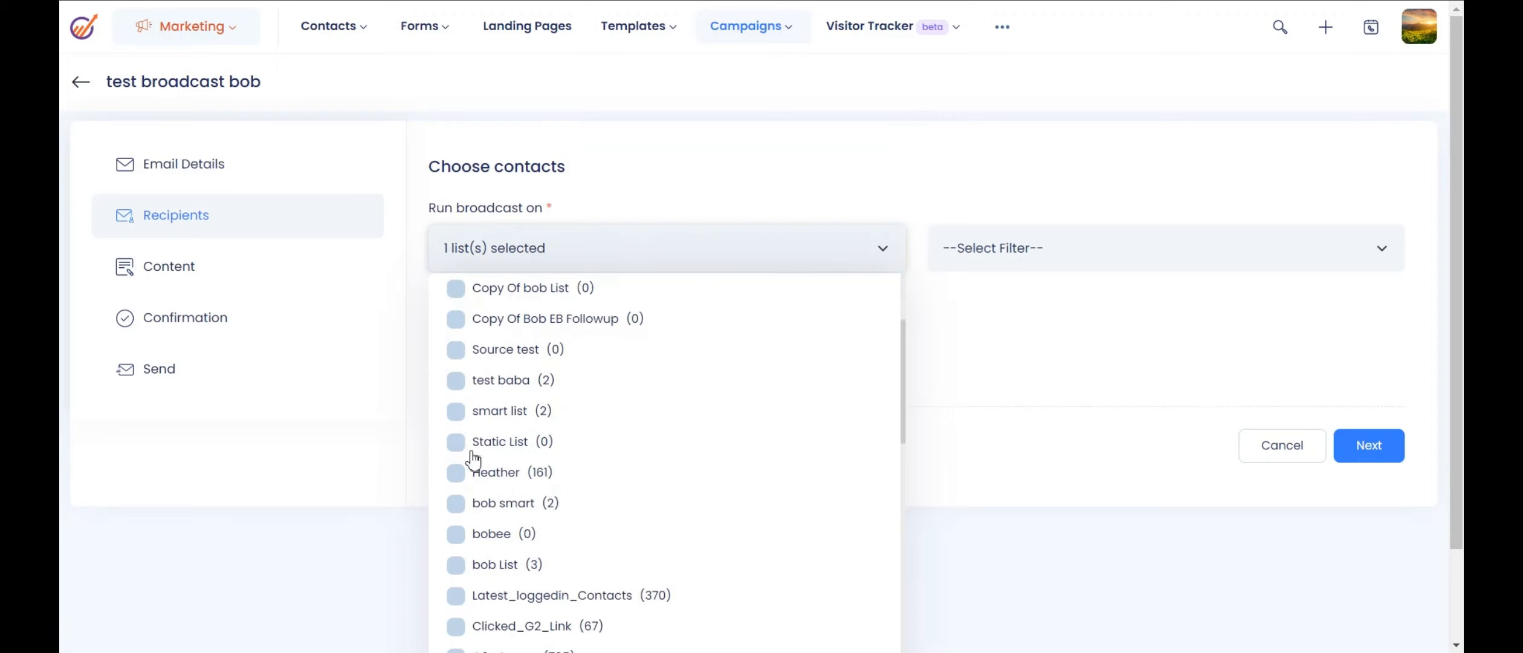
{"action": "left_click", "coordinate": [456, 411]}
{"action": "left_click", "coordinate": [456, 380]}
{"action": "left_click", "coordinate": [456, 442]}
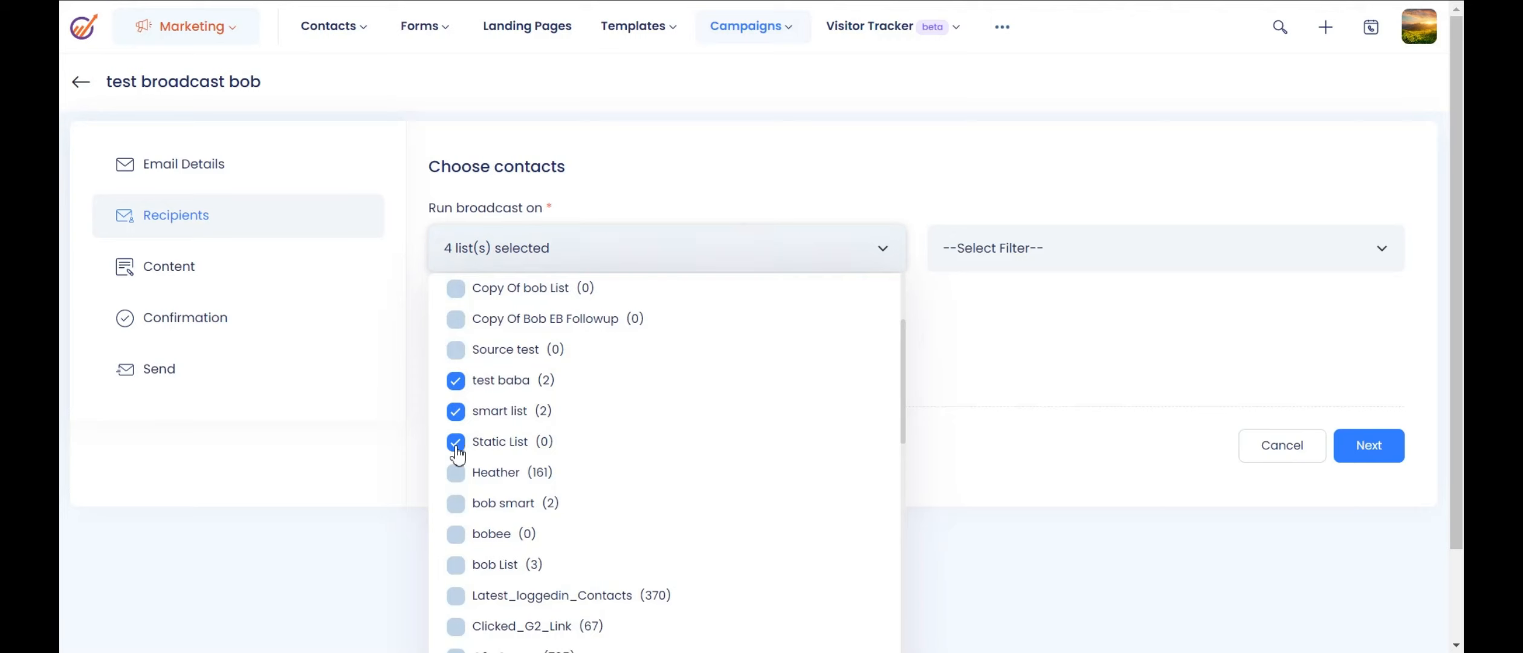
{"action": "left_click", "coordinate": [969, 448]}
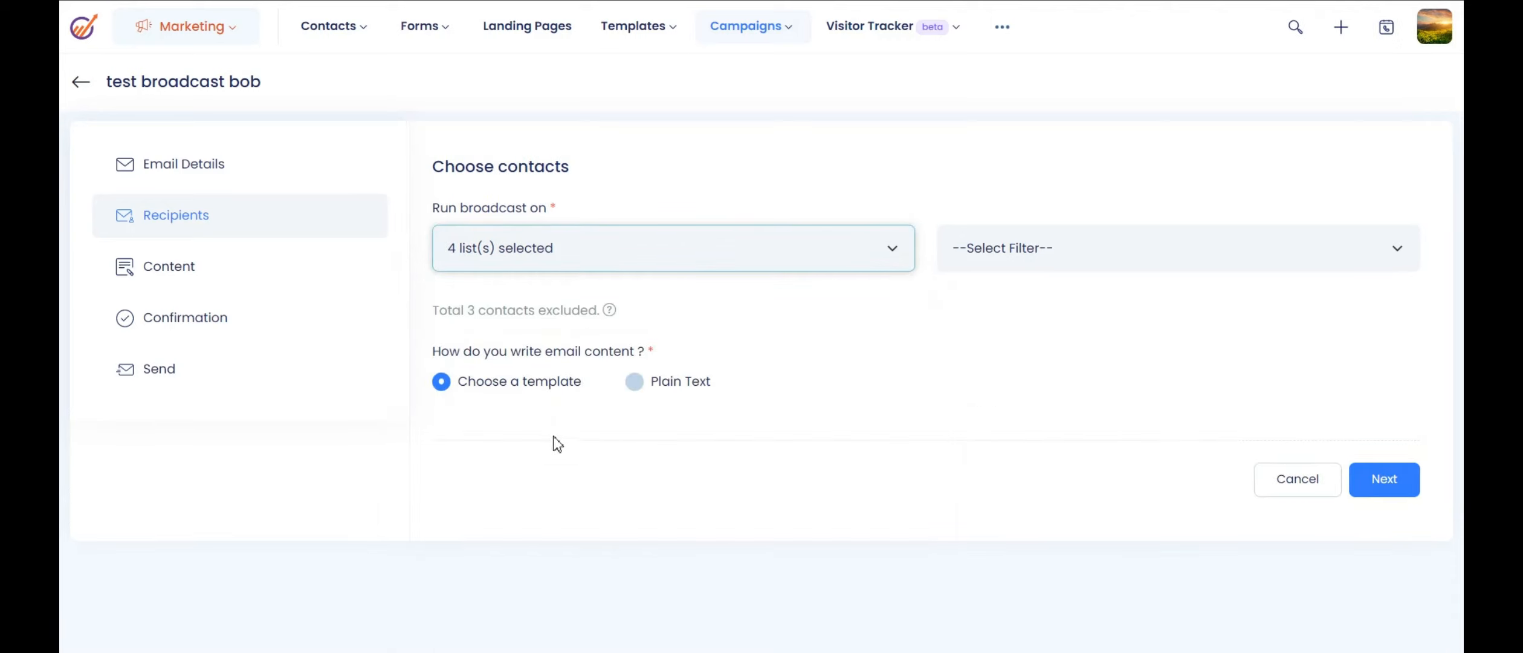
{"action": "left_click", "coordinate": [633, 399]}
{"action": "left_click", "coordinate": [1405, 488]}
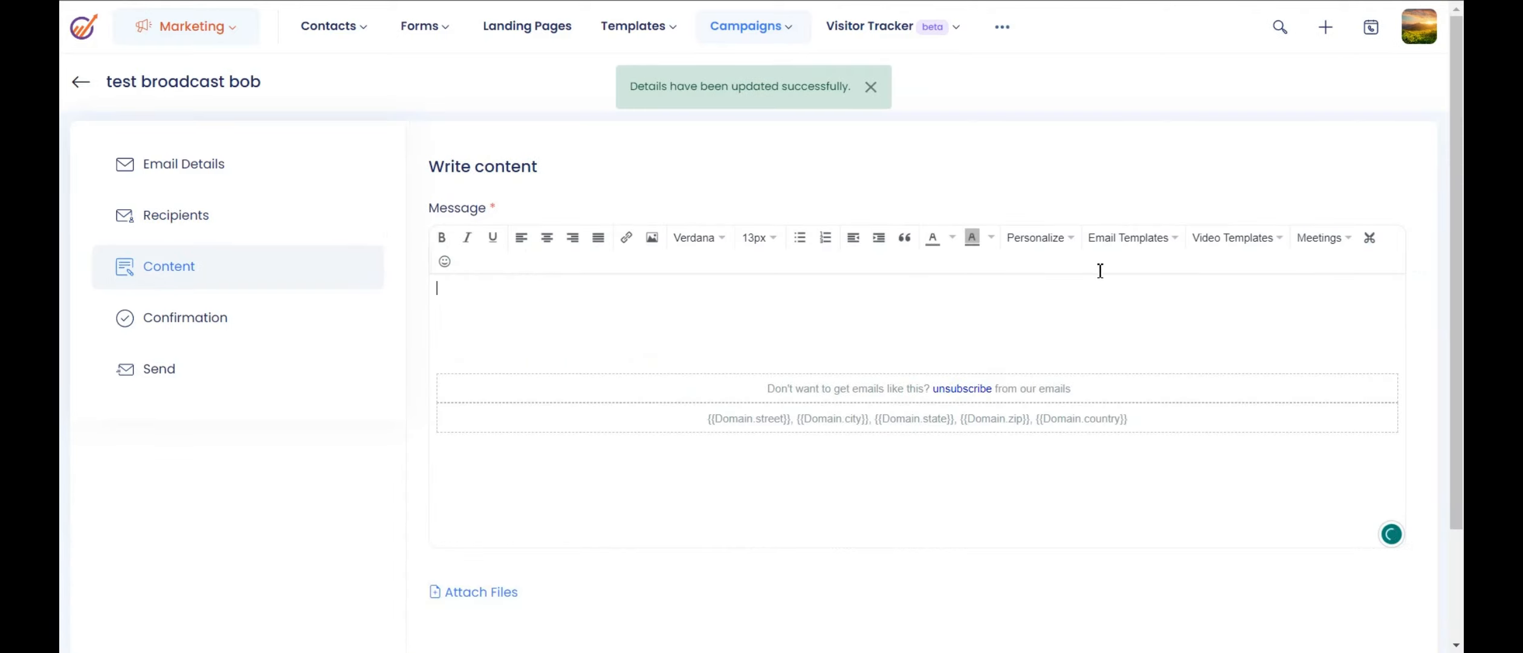
Step: Write "Hi" followed by the subscriber's first name merge field in the broadcast message
{"action": "left_click", "coordinate": [1159, 244]}
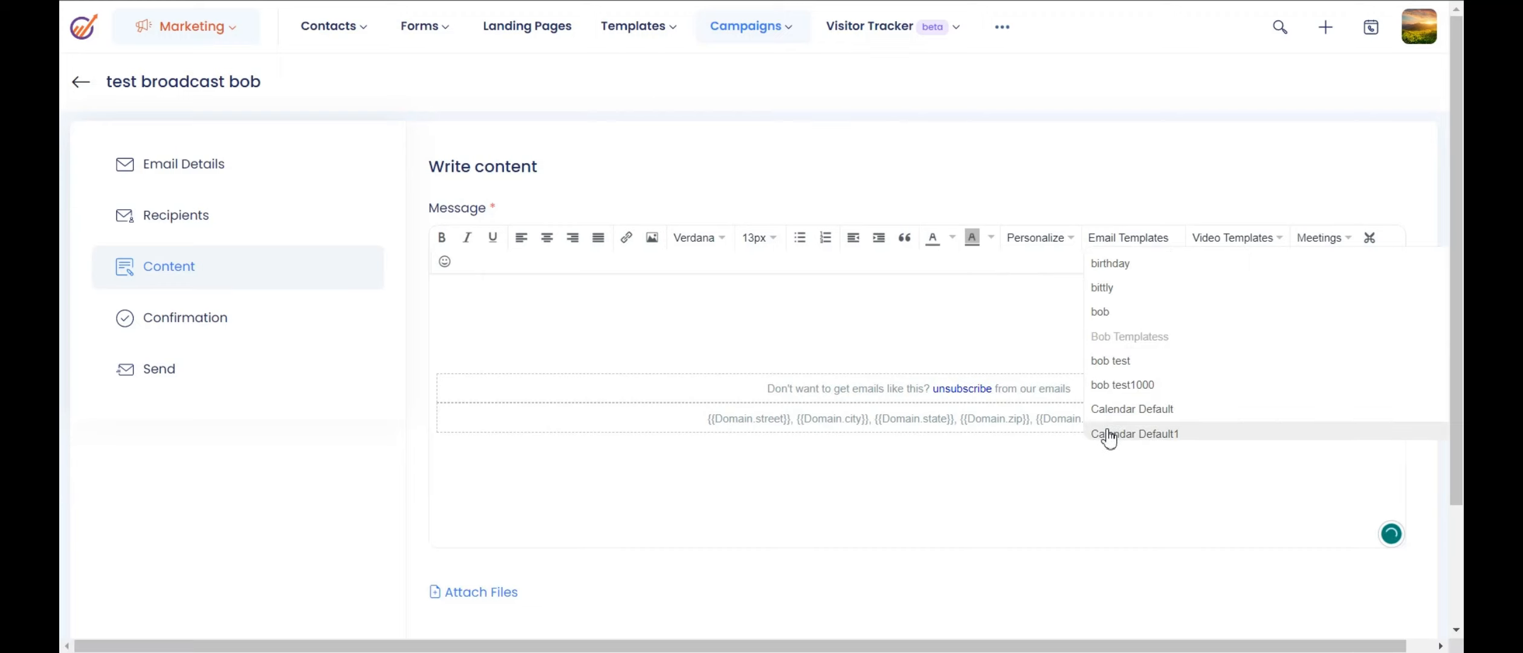
{"action": "left_click", "coordinate": [916, 297]}
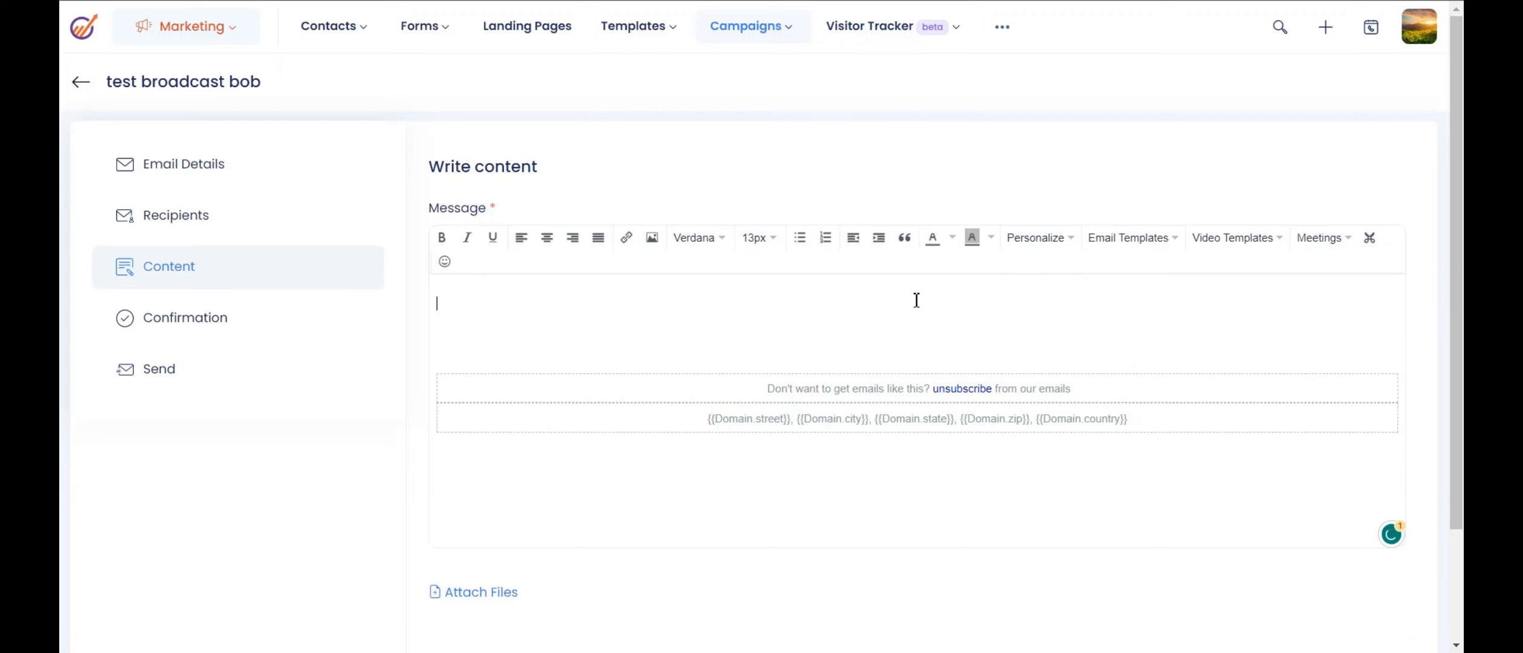
{"action": "left_click", "coordinate": [1047, 243]}
{"action": "mouse_move", "coordinate": [1044, 268]}
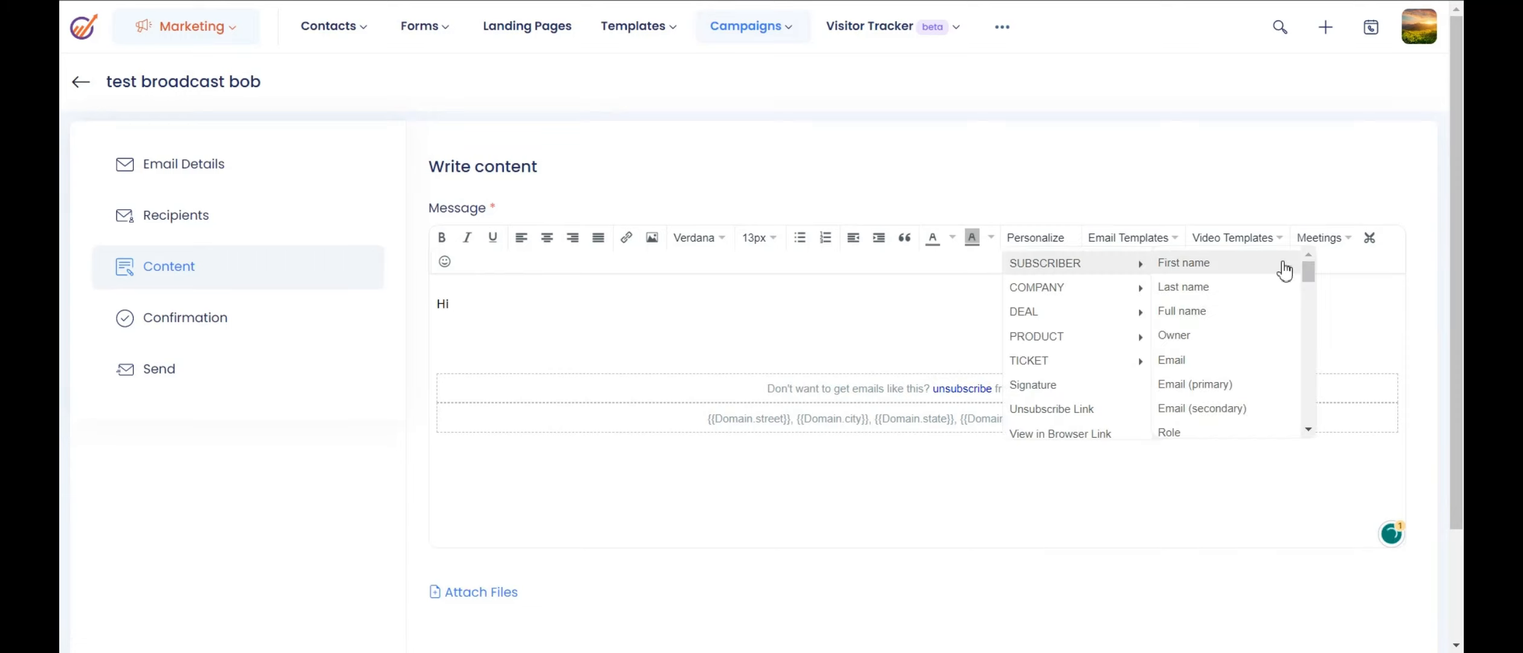
{"action": "left_click", "coordinate": [1220, 265]}
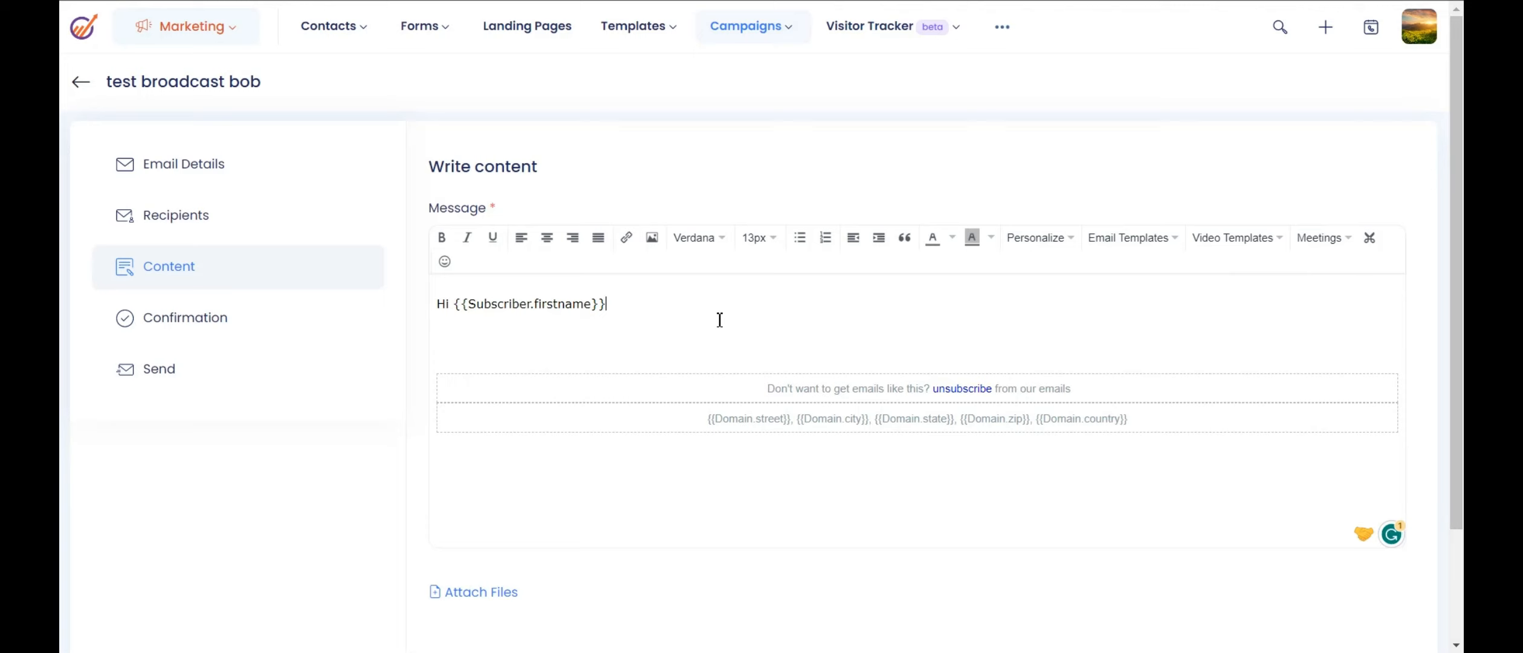
Step: Load the email template whose name ends in "test1000" into the message, check its content and continue to the confirmation
{"action": "left_click", "coordinate": [1129, 242]}
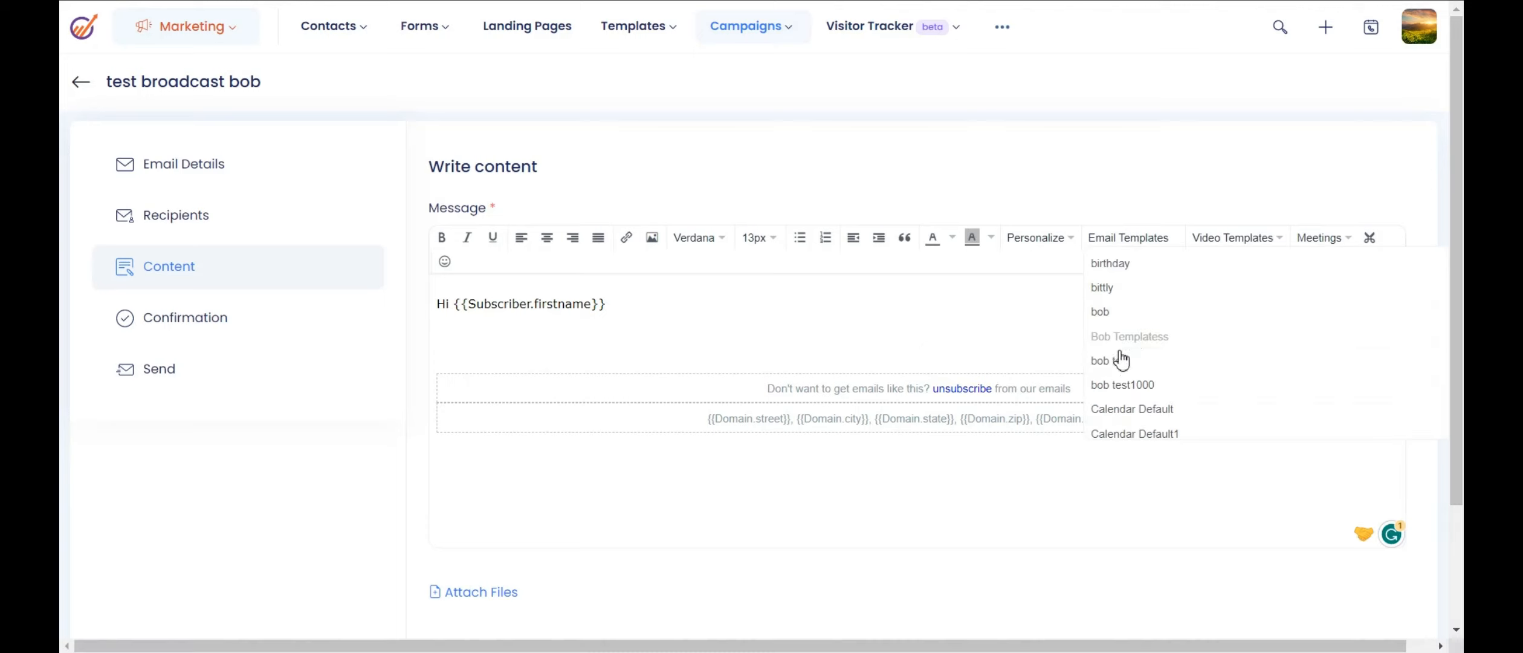
{"action": "left_click", "coordinate": [1114, 379]}
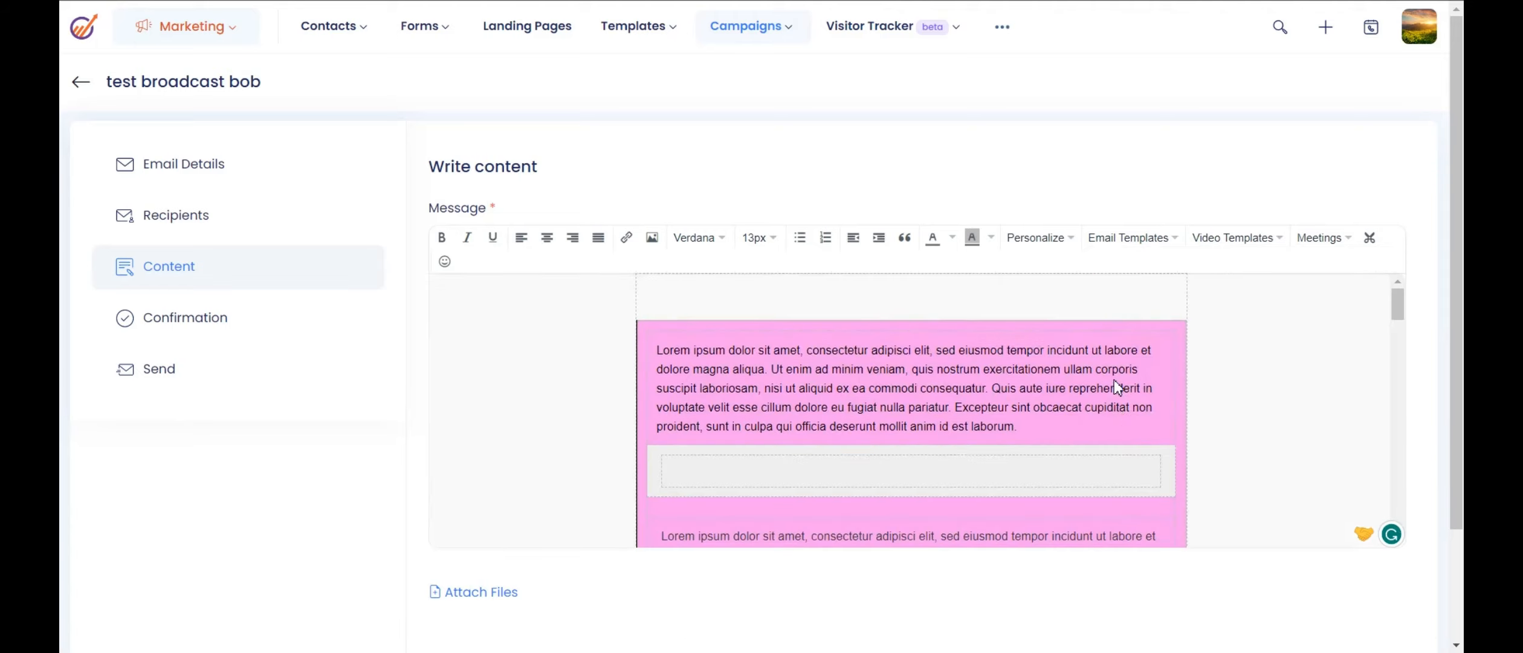
{"action": "scroll", "coordinate": [1305, 412], "scroll_direction": "down", "scroll_amount": 6}
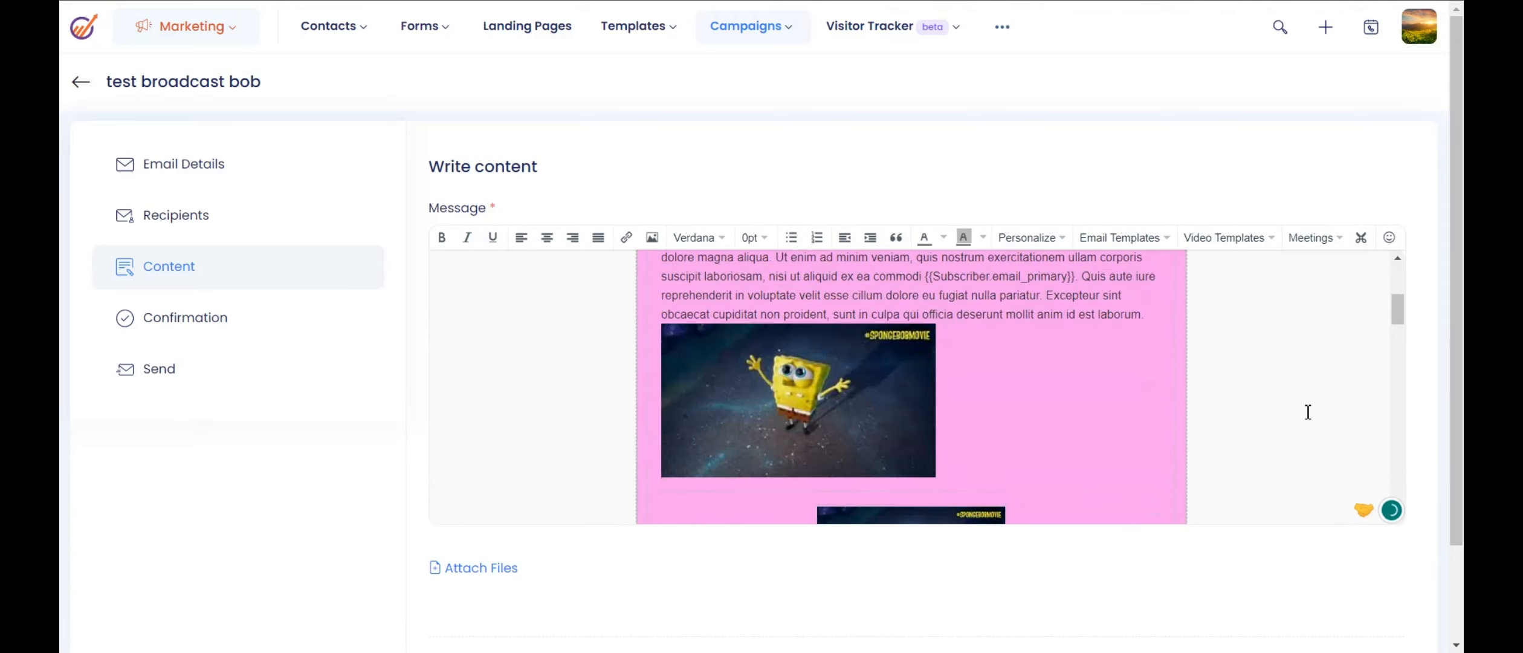
{"action": "scroll", "coordinate": [1306, 411], "scroll_direction": "up", "scroll_amount": 3}
{"action": "scroll", "coordinate": [1308, 412], "scroll_direction": "up", "scroll_amount": 3}
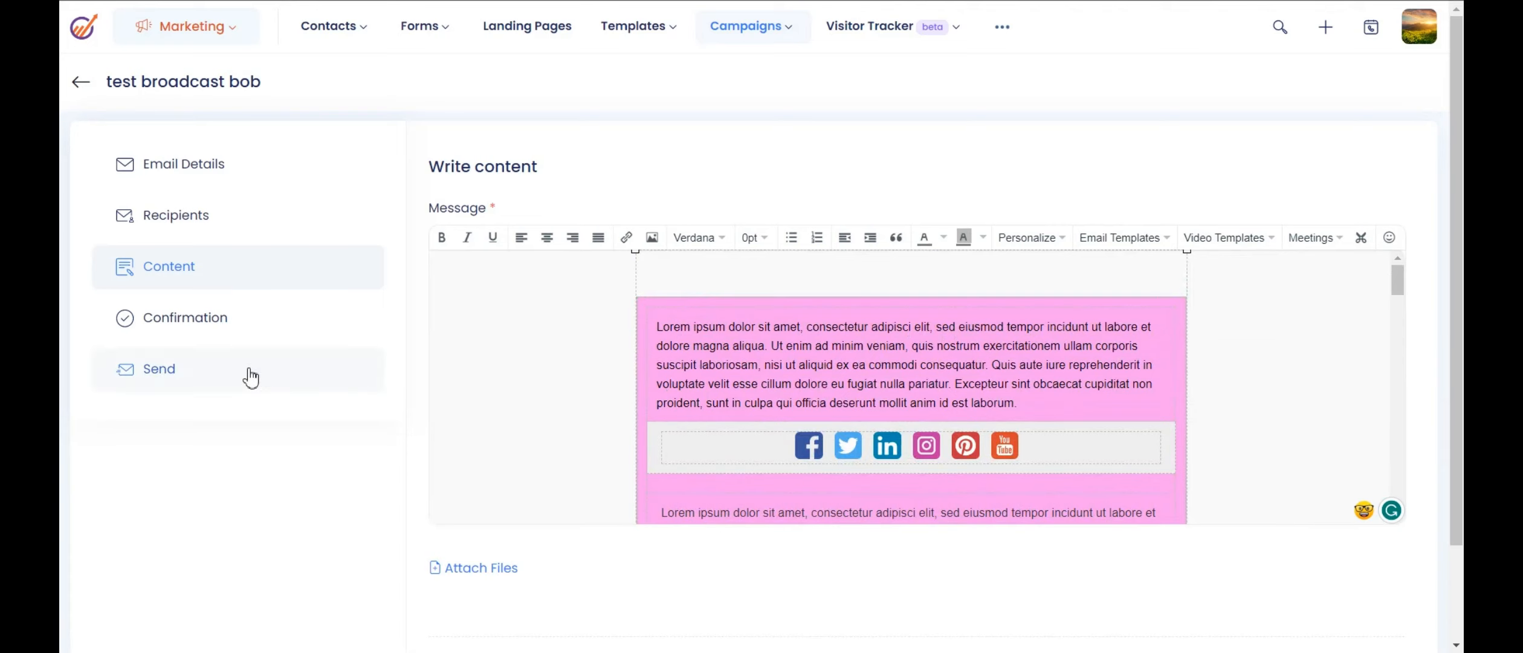
{"action": "scroll", "coordinate": [1354, 556], "scroll_direction": "down", "scroll_amount": 2}
{"action": "left_click", "coordinate": [1363, 571]}
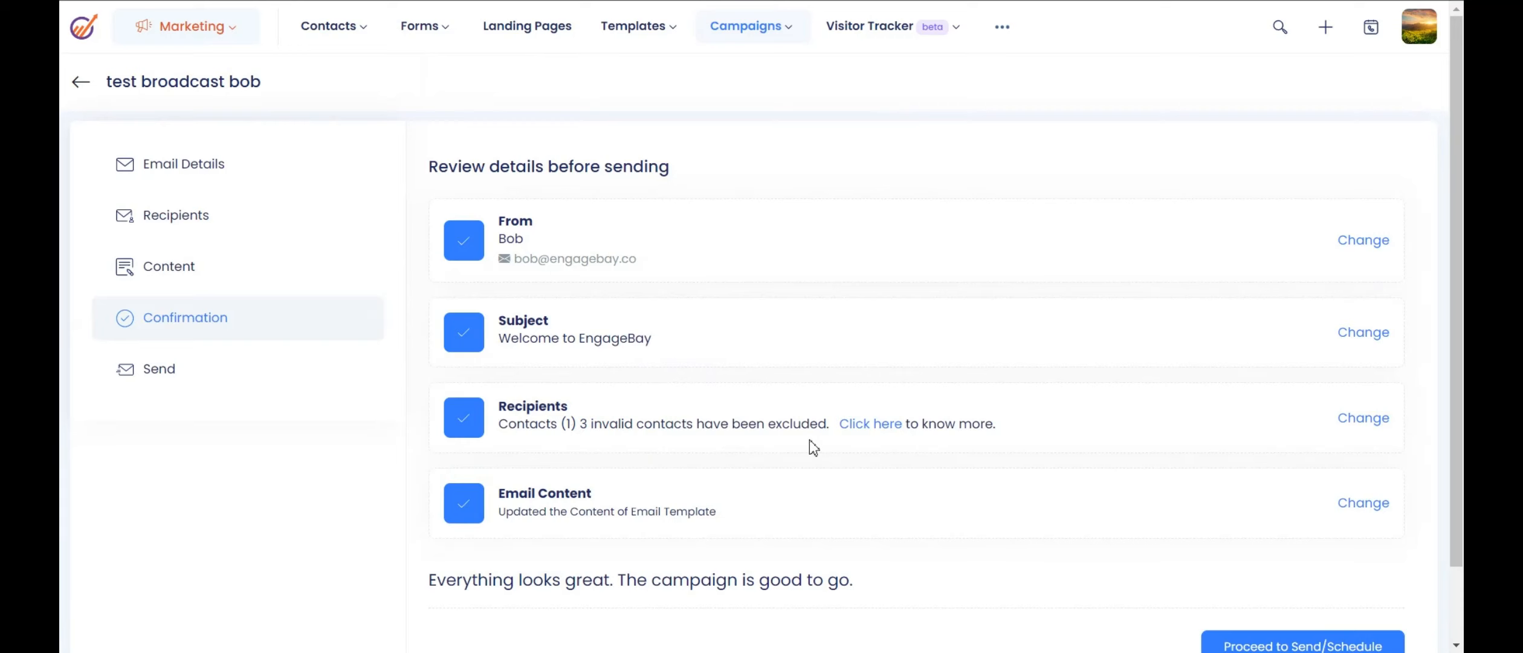
Step: Review the broadcast's details and proceed to the sending options, choosing Schedule Later
{"action": "scroll", "coordinate": [810, 440], "scroll_direction": "down", "scroll_amount": 2}
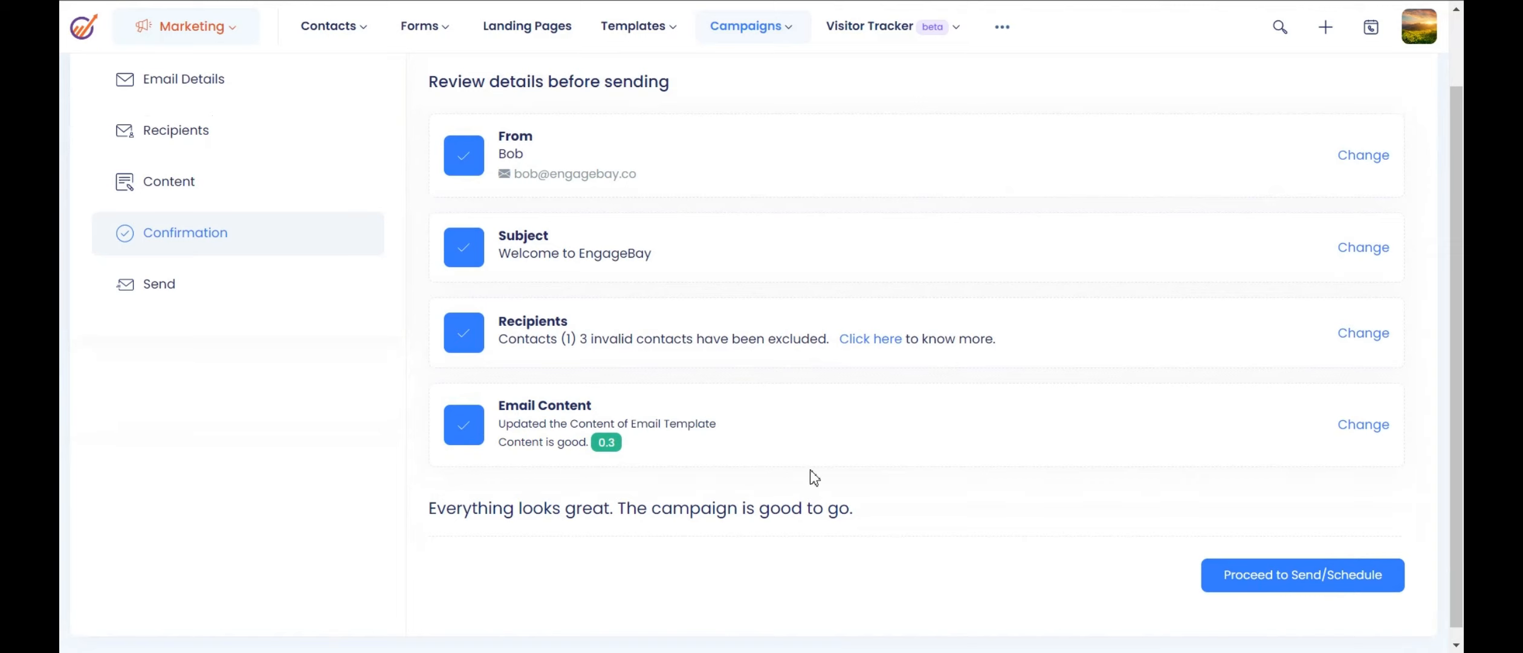
{"action": "left_click", "coordinate": [1242, 581]}
{"action": "scroll", "coordinate": [1076, 503], "scroll_direction": "down", "scroll_amount": 2}
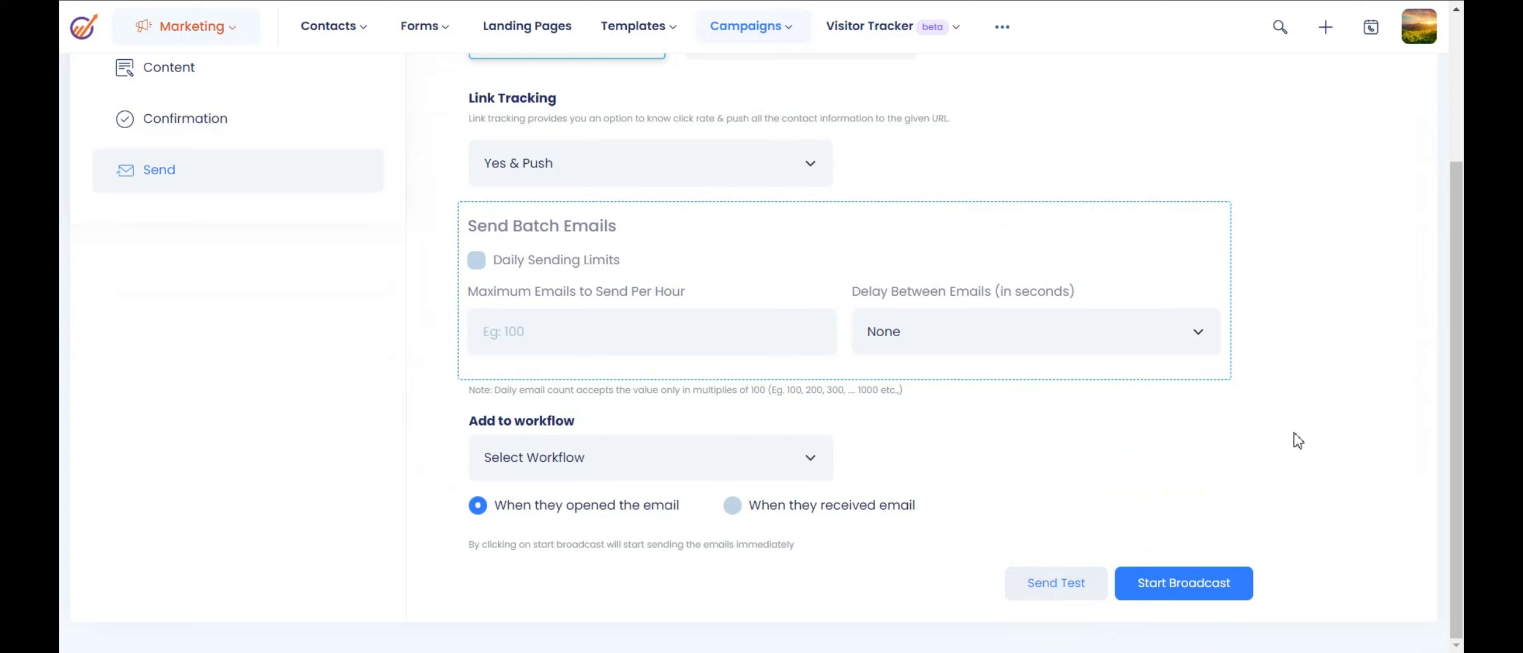
{"action": "scroll", "coordinate": [1297, 438], "scroll_direction": "up", "scroll_amount": 3}
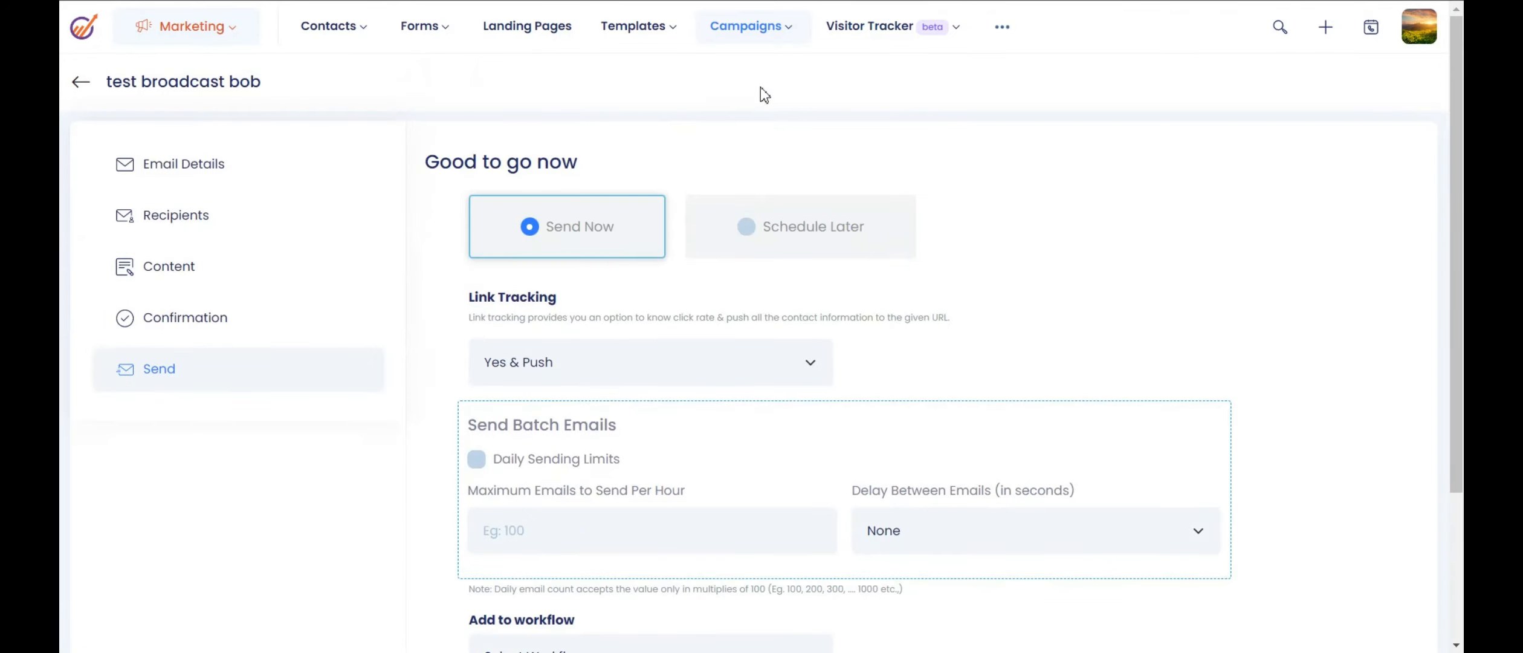
{"action": "scroll", "coordinate": [1068, 411], "scroll_direction": "down", "scroll_amount": 3}
{"action": "scroll", "coordinate": [881, 284], "scroll_direction": "up", "scroll_amount": 3}
{"action": "left_click", "coordinate": [819, 248]}
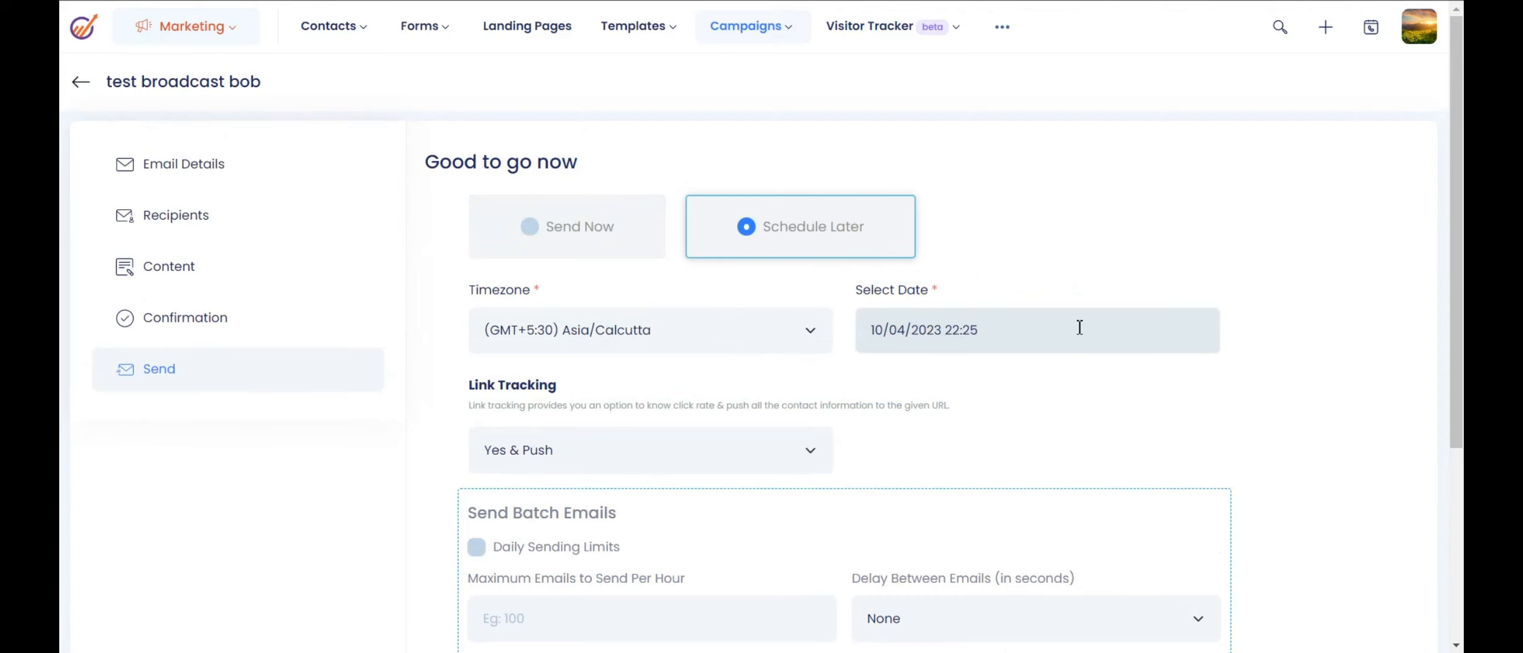
Step: From the email broadcasts list, open the completed Last_Minute_Offer broadcast and examine its overview statistics
{"action": "mouse_move", "coordinate": [749, 27]}
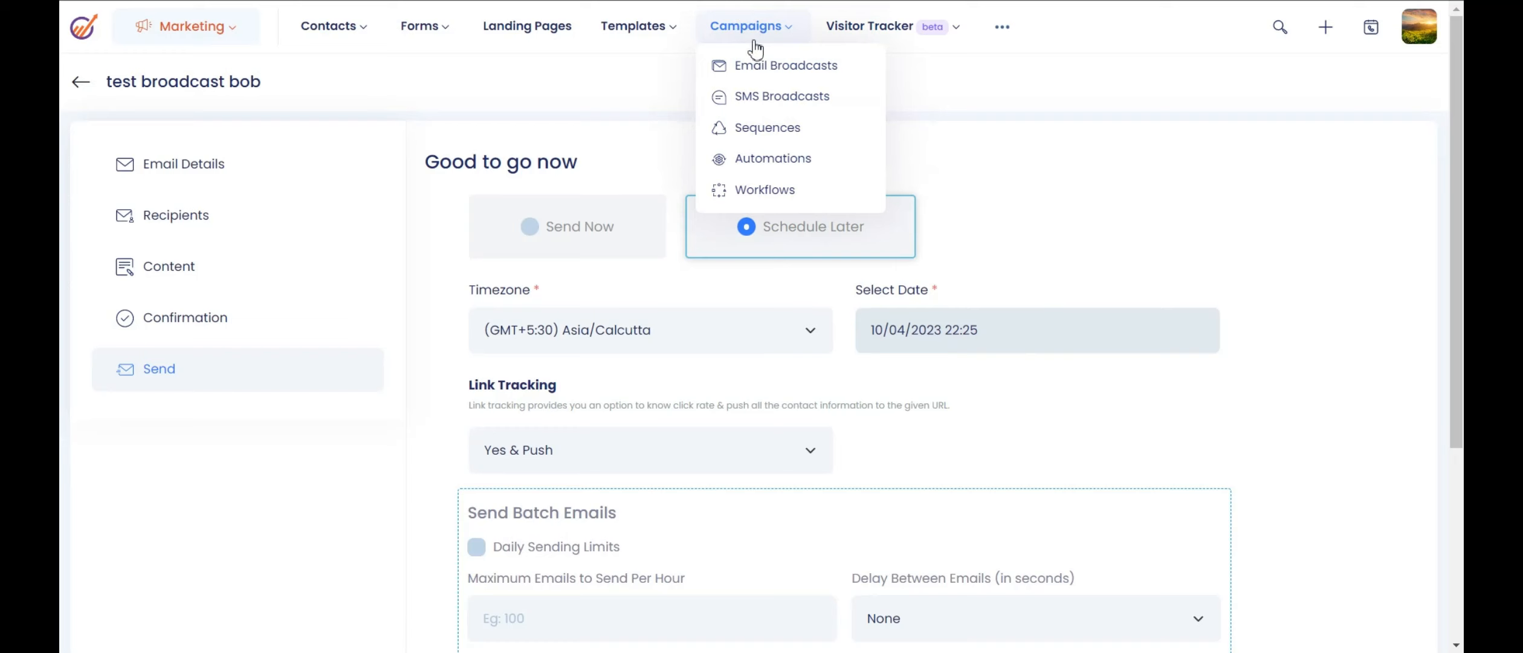
{"action": "left_click", "coordinate": [773, 65]}
{"action": "scroll", "coordinate": [755, 460], "scroll_direction": "down", "scroll_amount": 10}
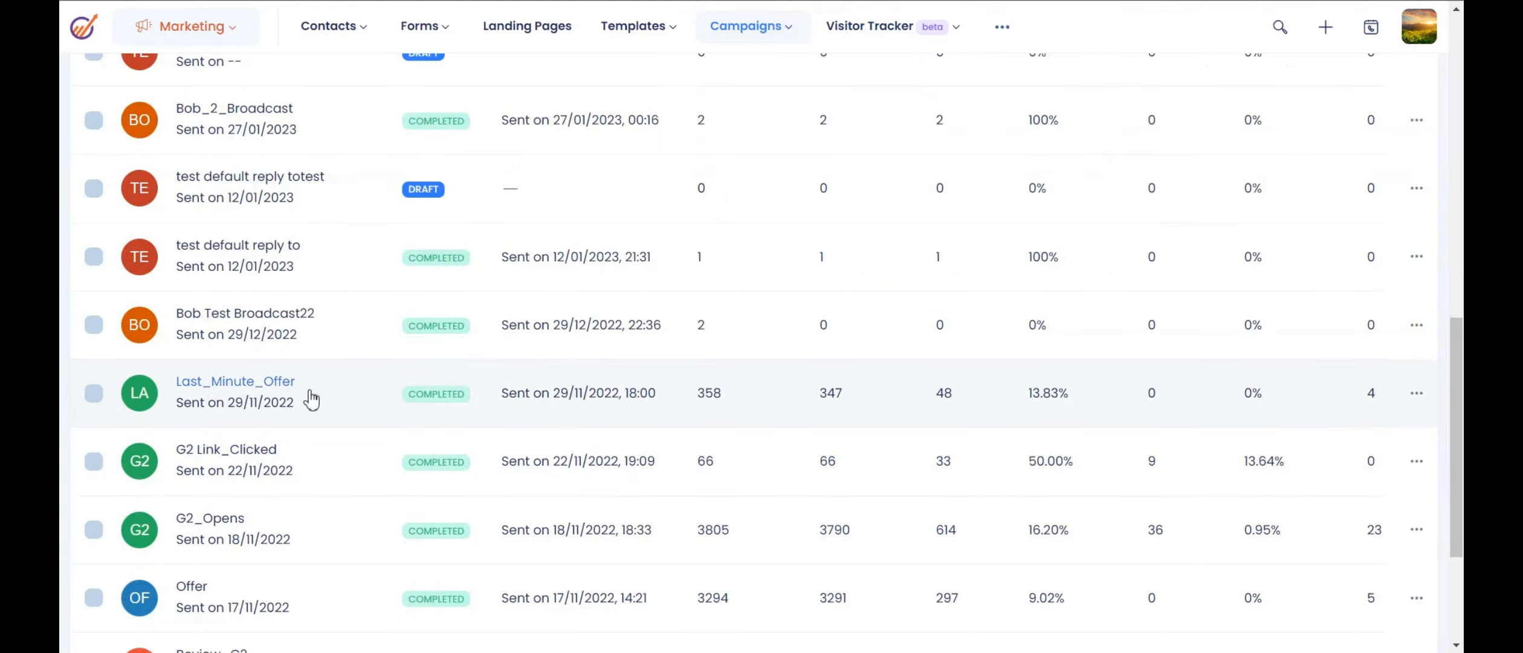
{"action": "left_click", "coordinate": [597, 400]}
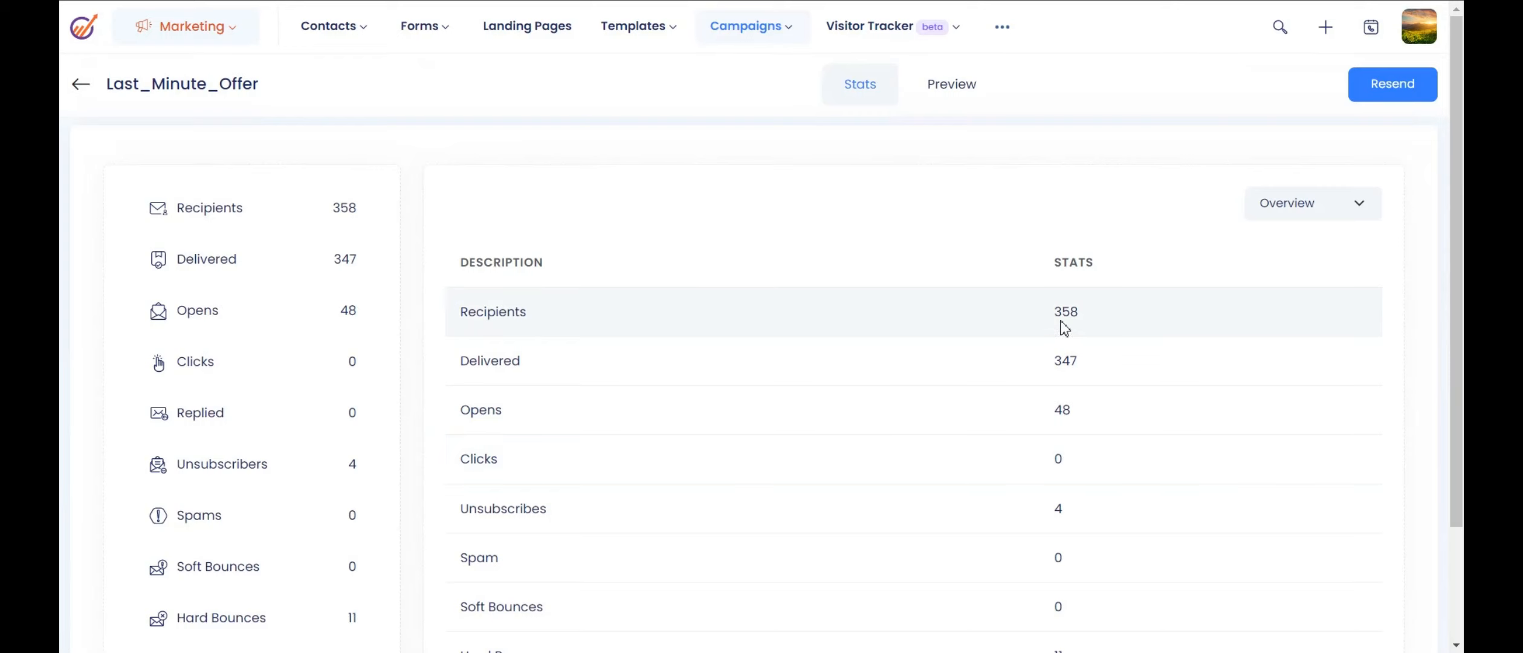
{"action": "key", "text": "ctrl"}
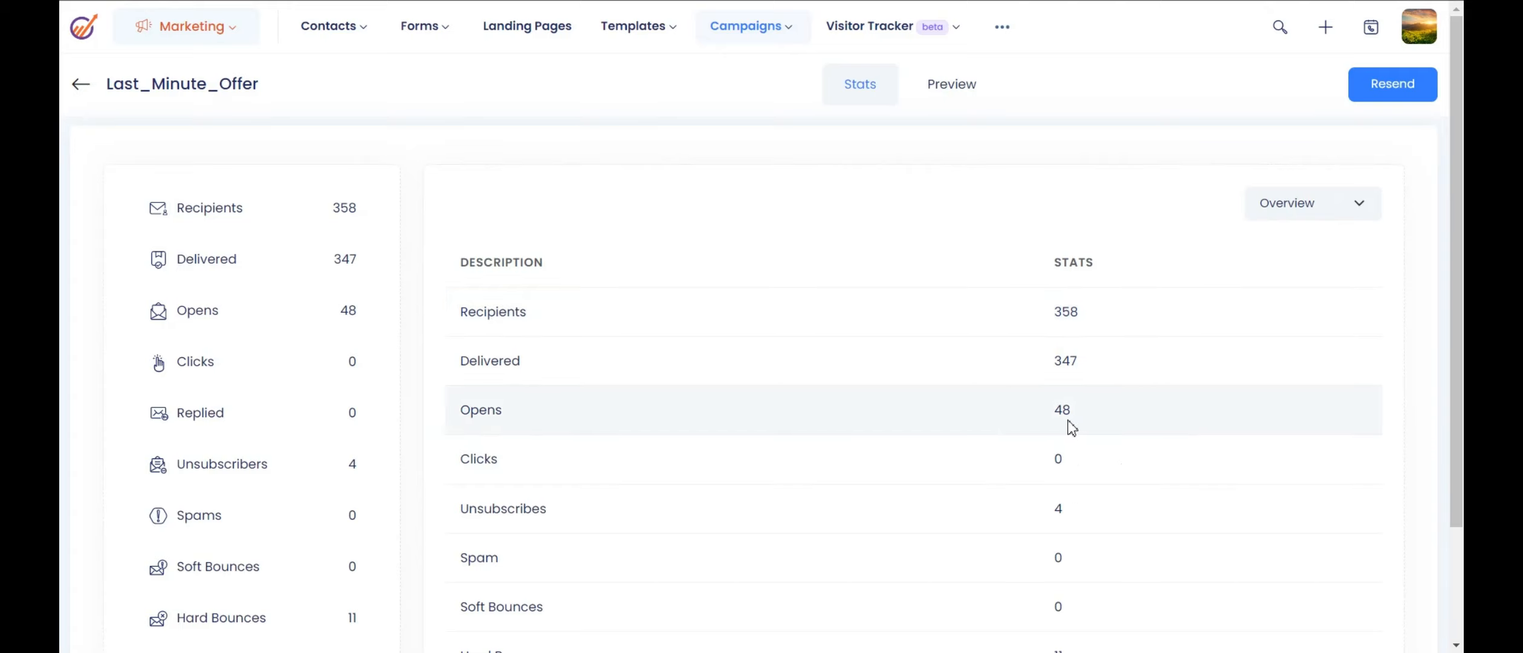
{"action": "key", "text": "ctrl"}
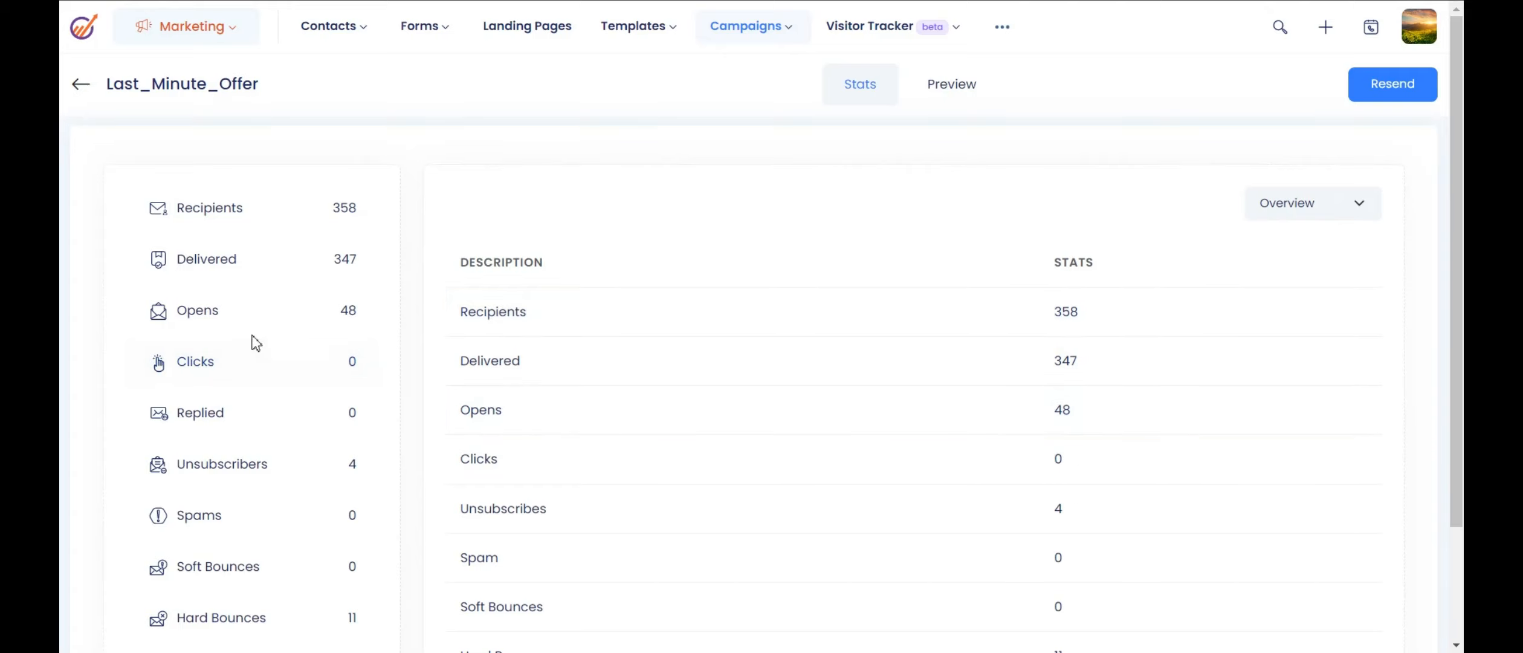
{"action": "key", "text": "ctrl"}
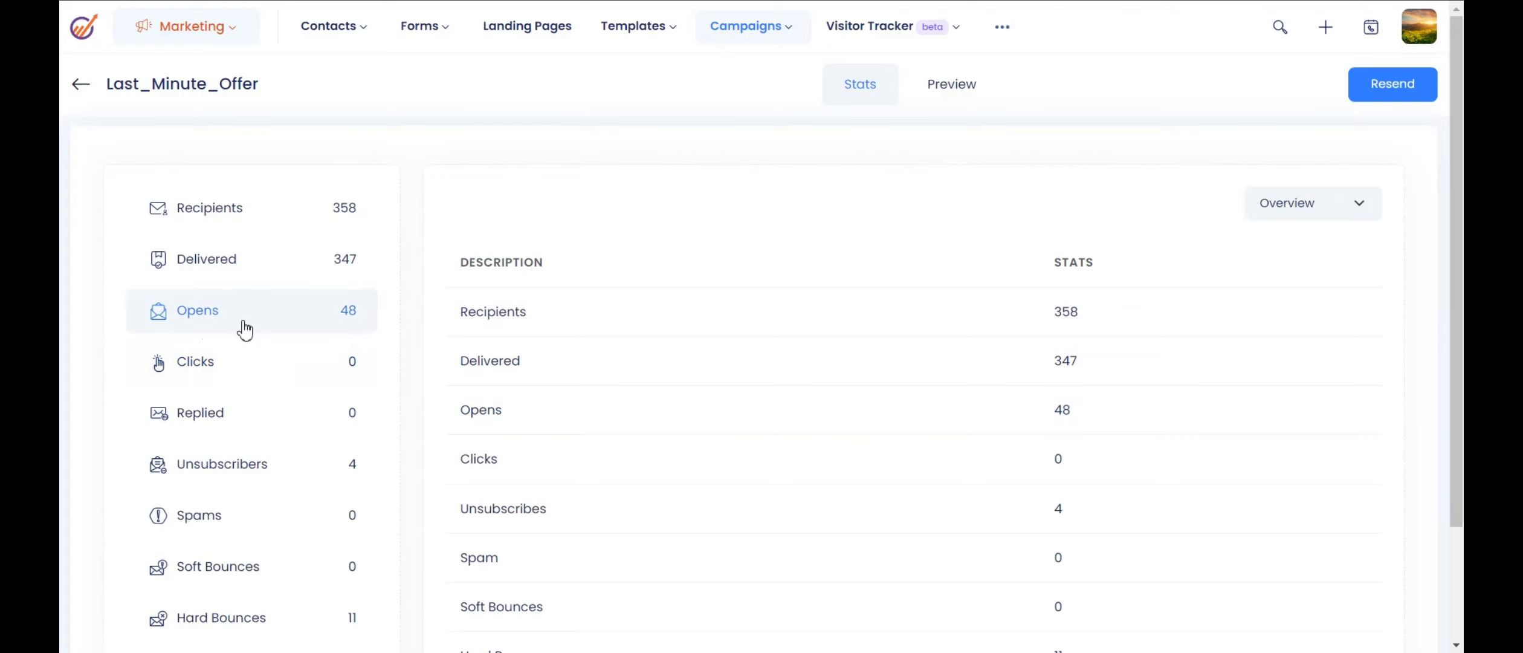
Step: Select all contacts who opened the Last_Minute_Offer broadcast and look at the bulk actions available for them
{"action": "left_click", "coordinate": [245, 330]}
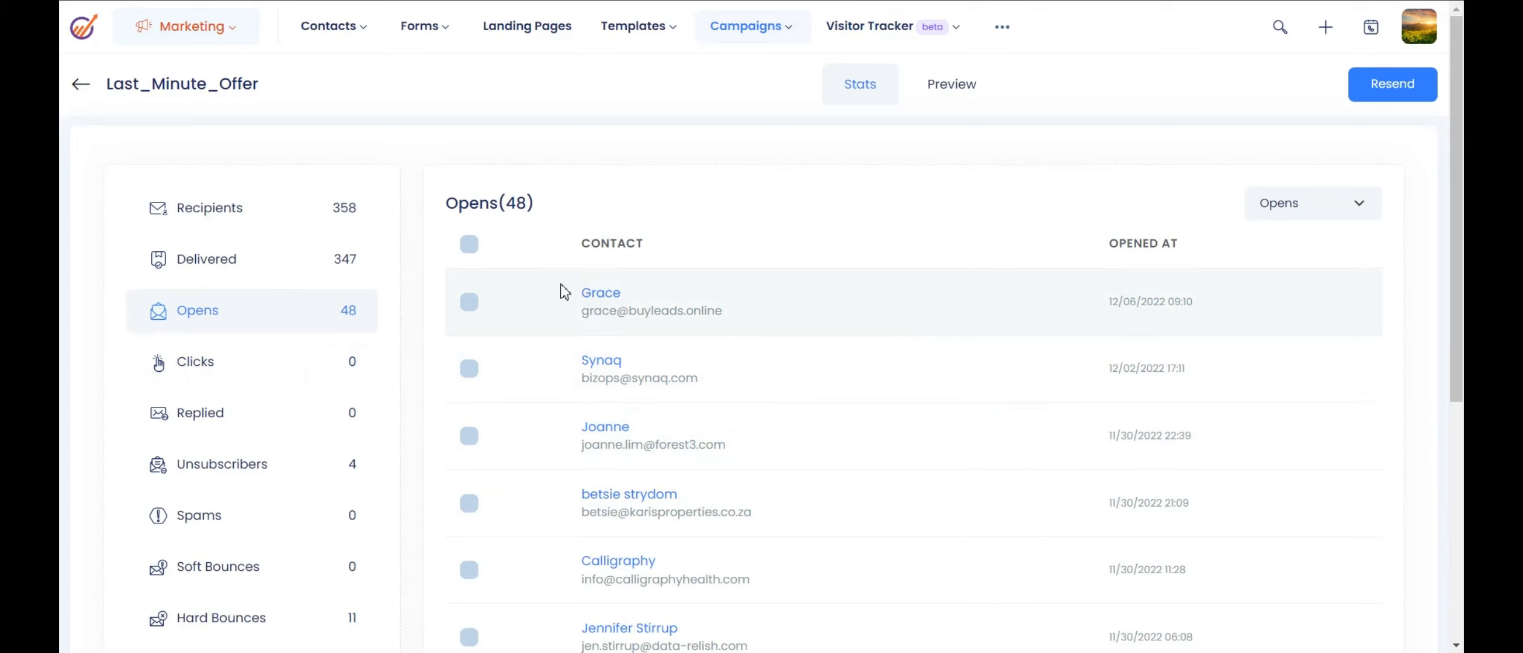
{"action": "left_click", "coordinate": [469, 244]}
{"action": "left_click", "coordinate": [747, 244]}
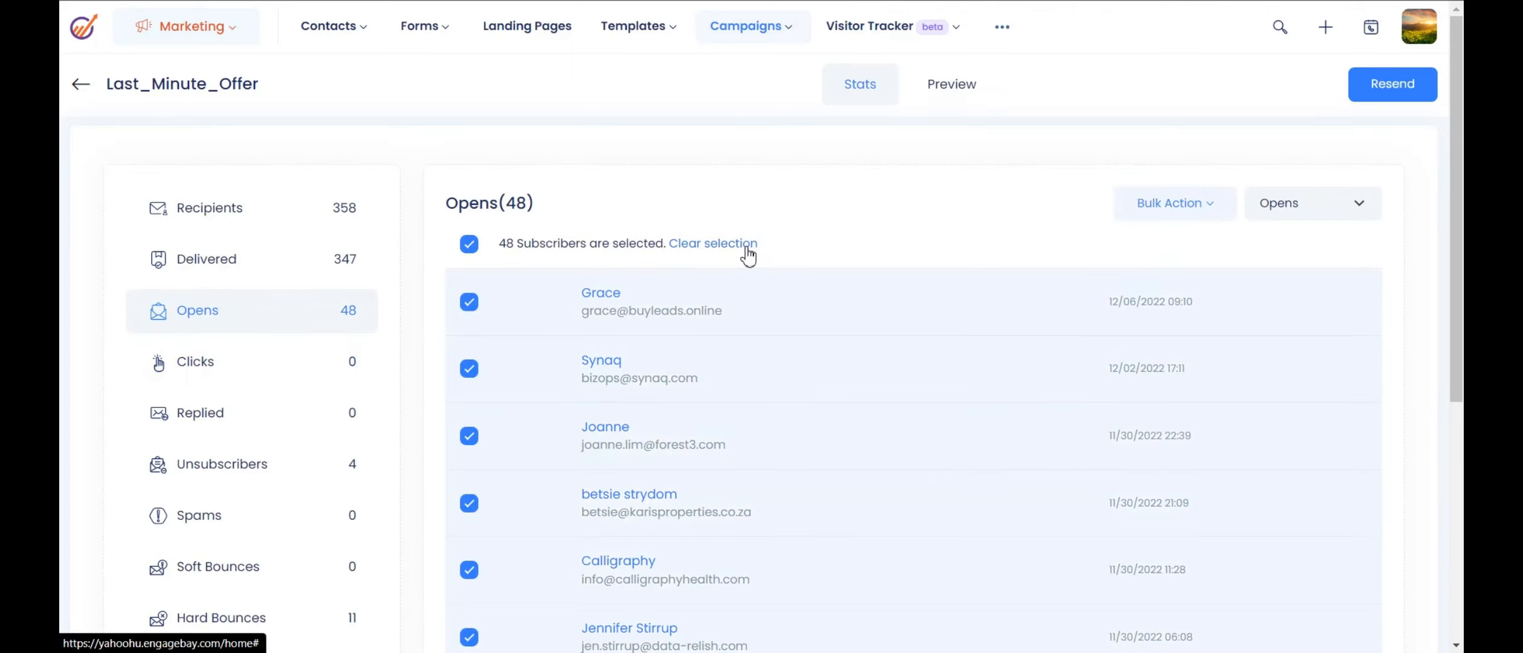
{"action": "left_click", "coordinate": [1207, 210]}
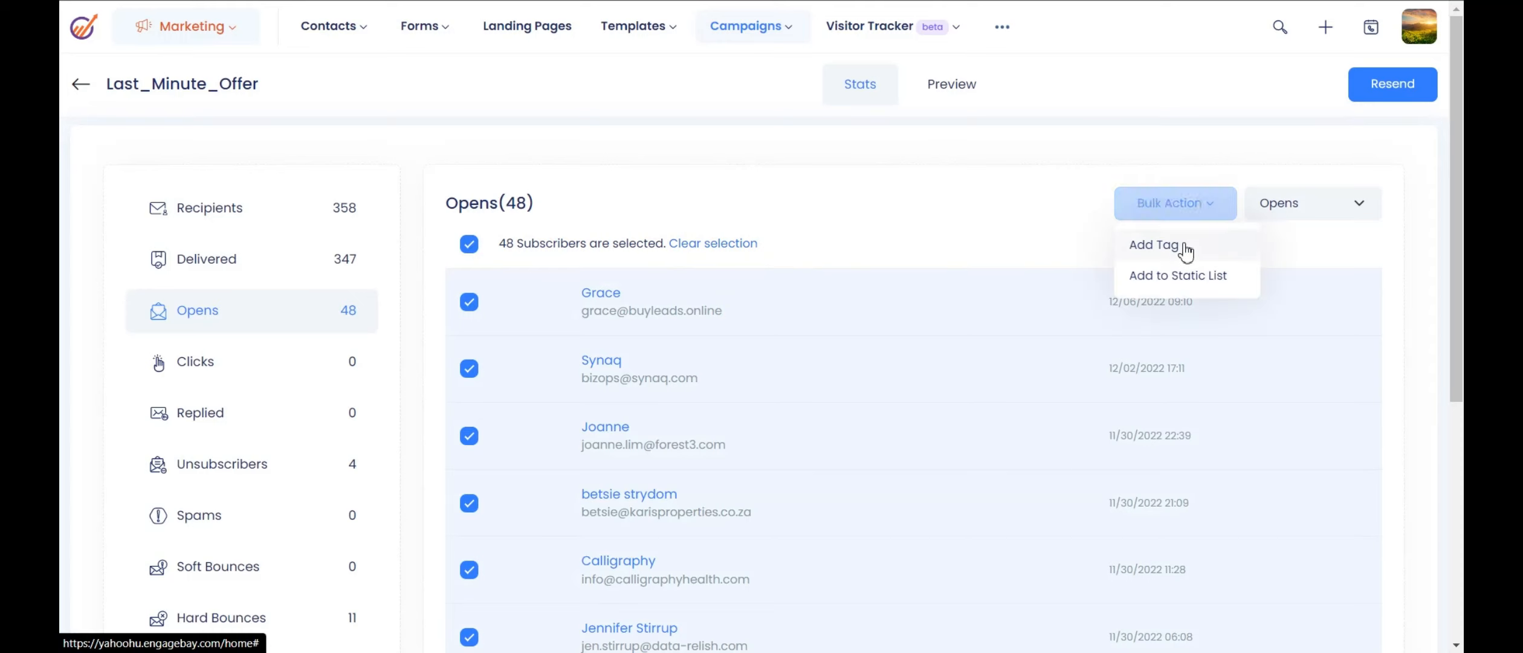
{"action": "left_click", "coordinate": [1171, 282]}
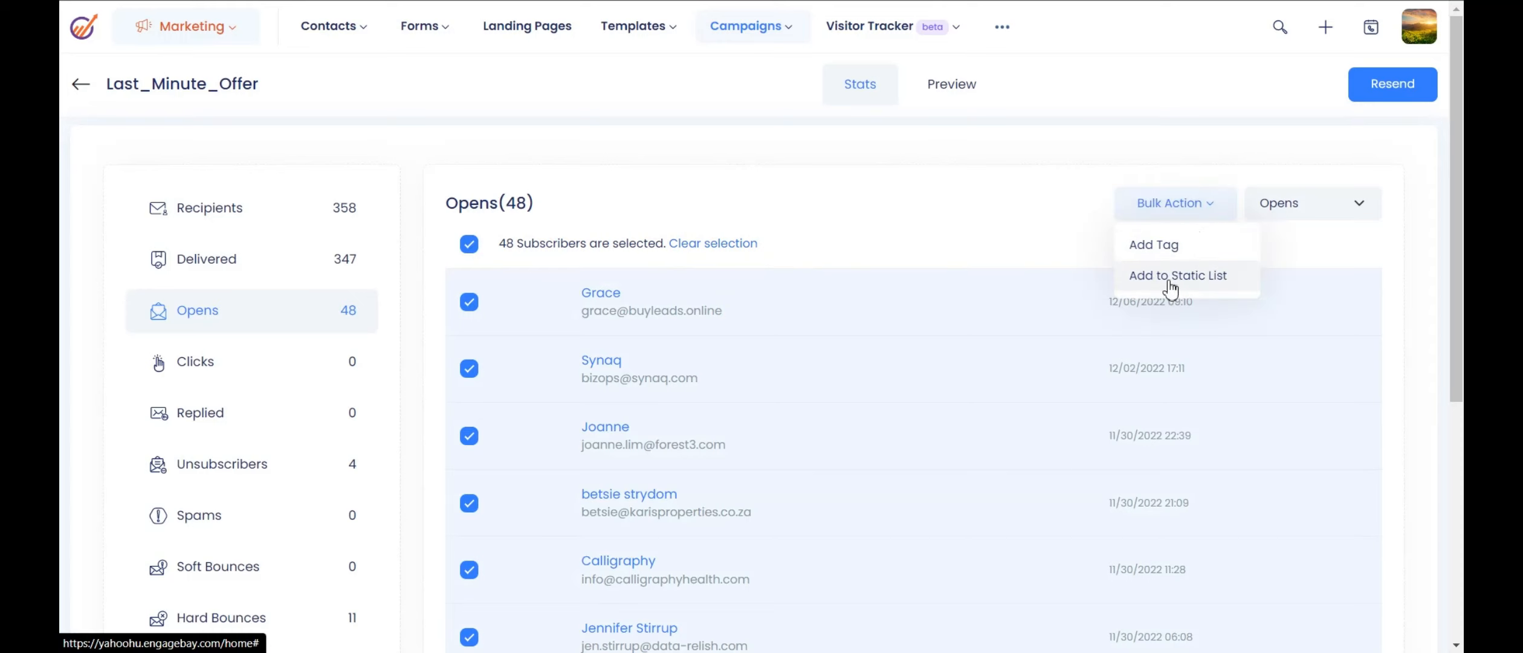
{"action": "left_click", "coordinate": [1003, 232]}
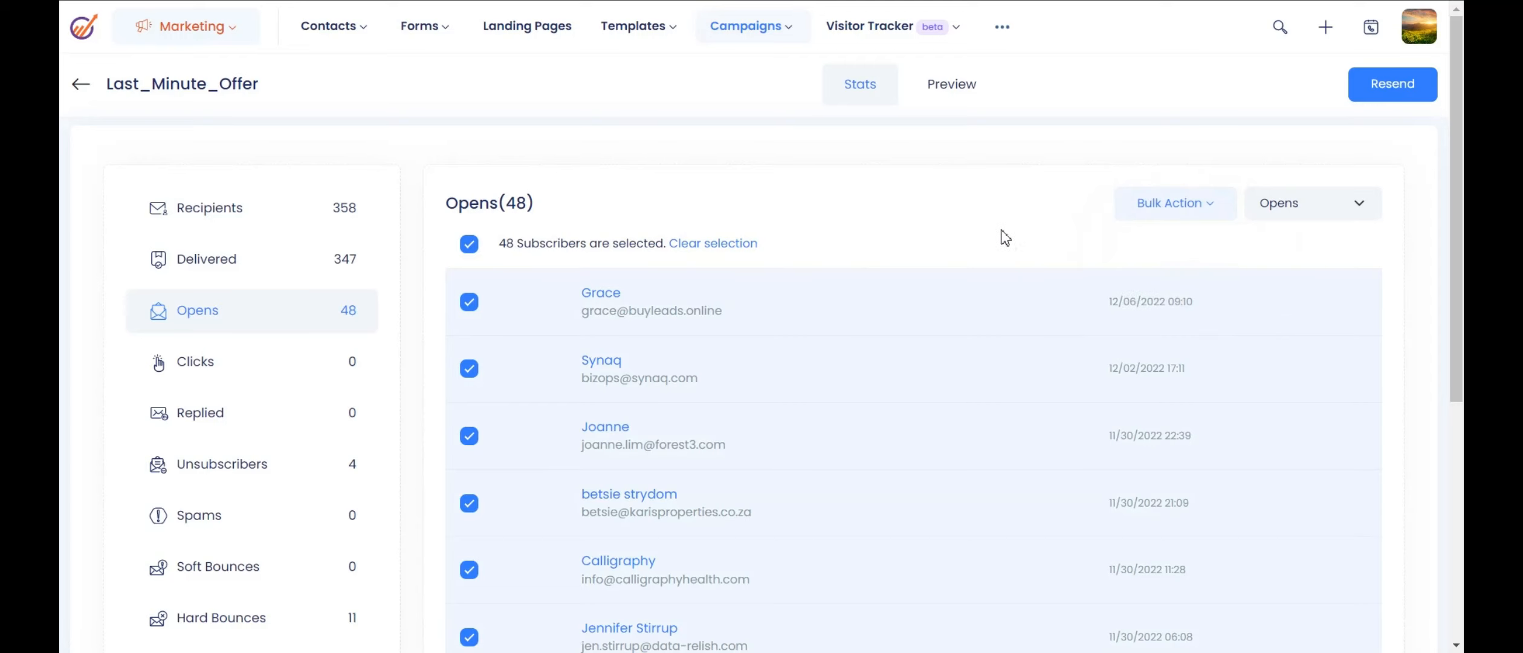
Step: Show the contacts who were recipients of the Last_Minute_Offer broadcast
{"action": "left_click", "coordinate": [361, 221]}
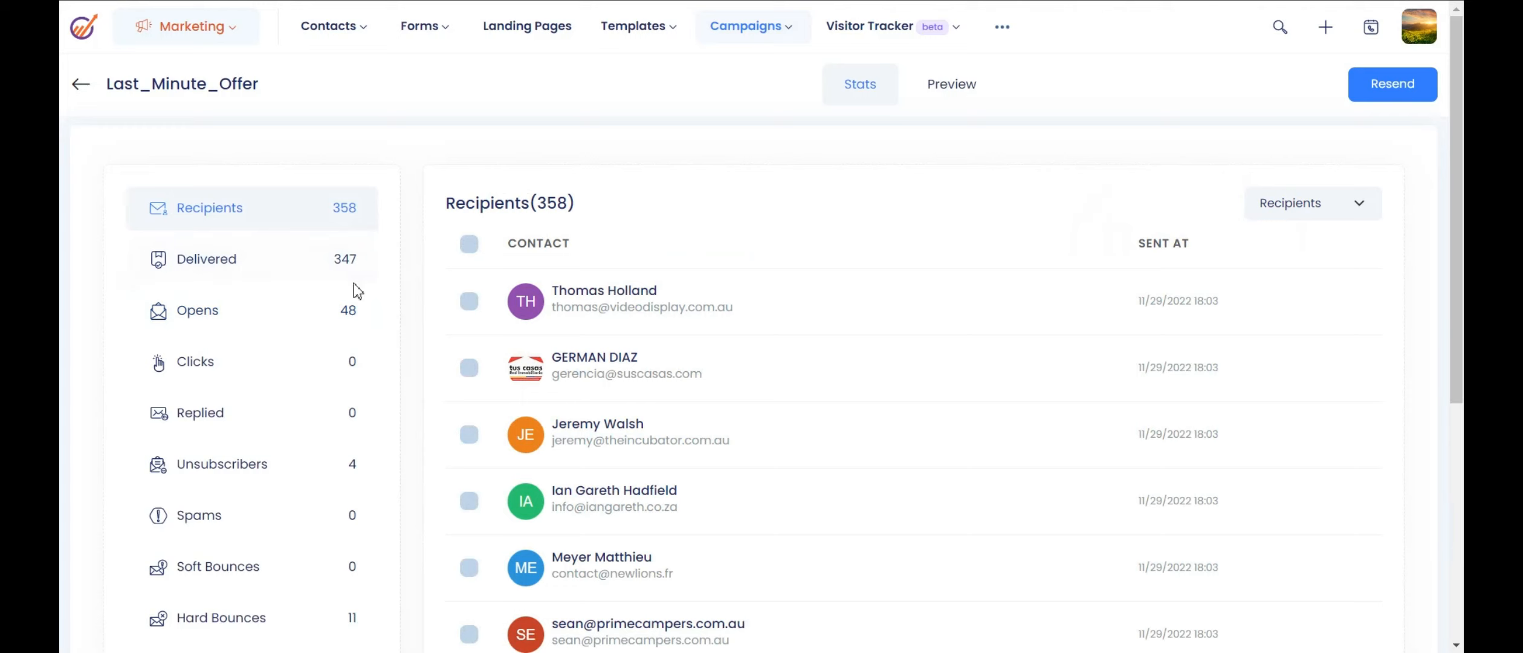
Step: Start a resend of the Last_Minute_Offer broadcast and proceed to the recipients, keeping the copied email details
{"action": "left_click", "coordinate": [349, 307]}
{"action": "left_click", "coordinate": [1390, 88]}
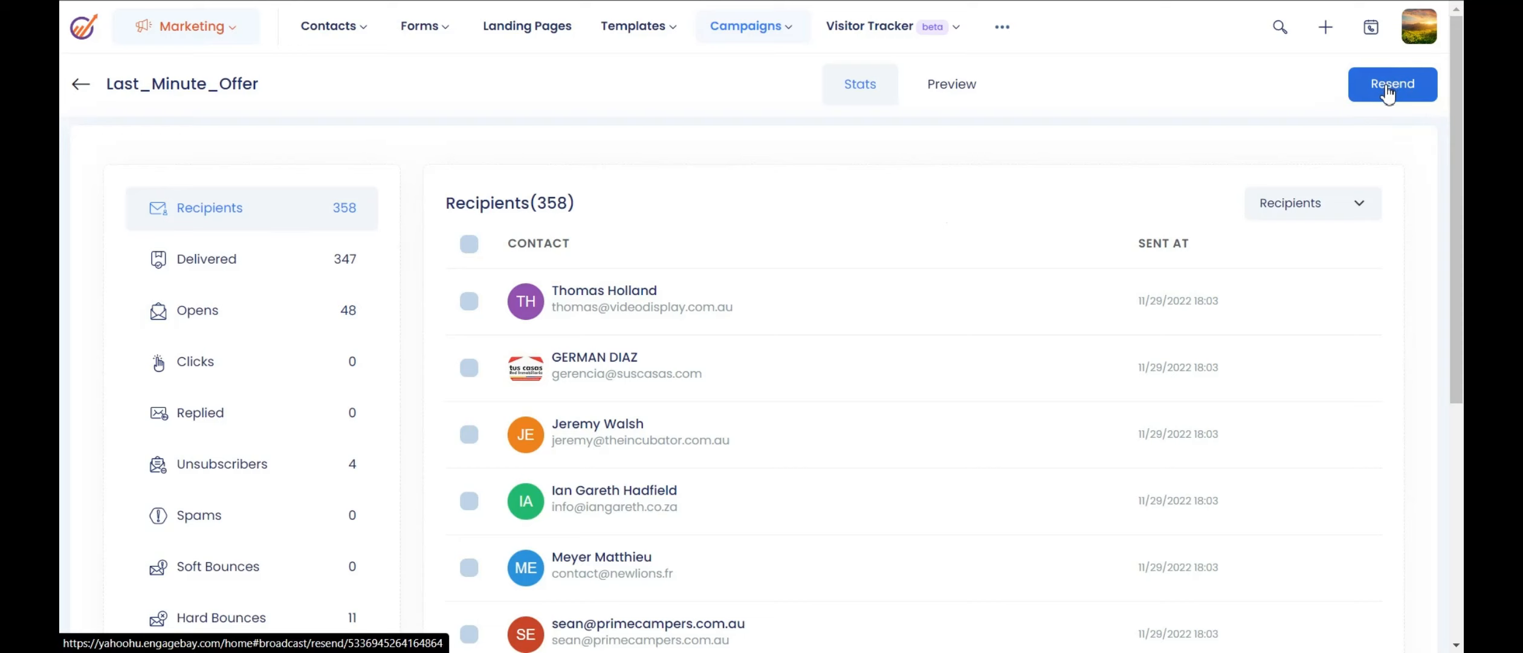
{"action": "left_click", "coordinate": [1389, 93]}
{"action": "left_click", "coordinate": [1388, 93]}
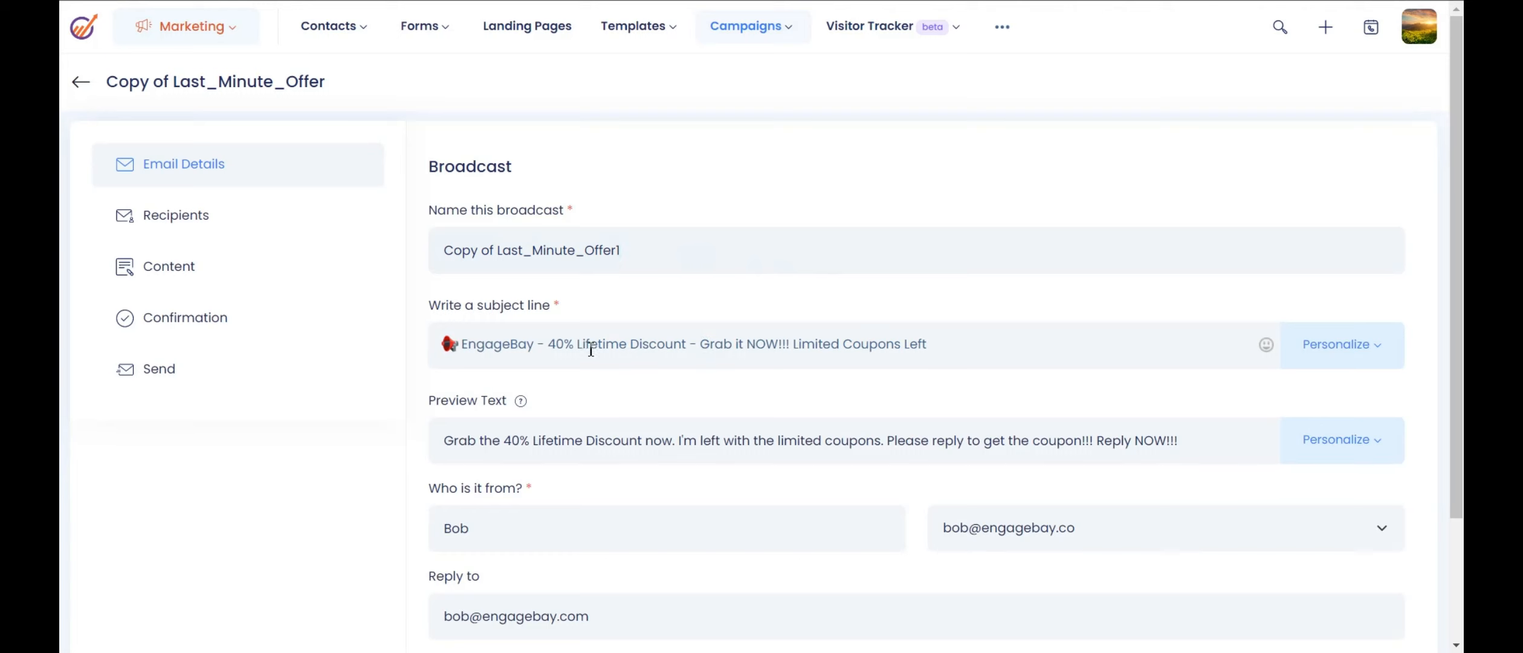
{"action": "scroll", "coordinate": [969, 349], "scroll_direction": "down", "scroll_amount": 2}
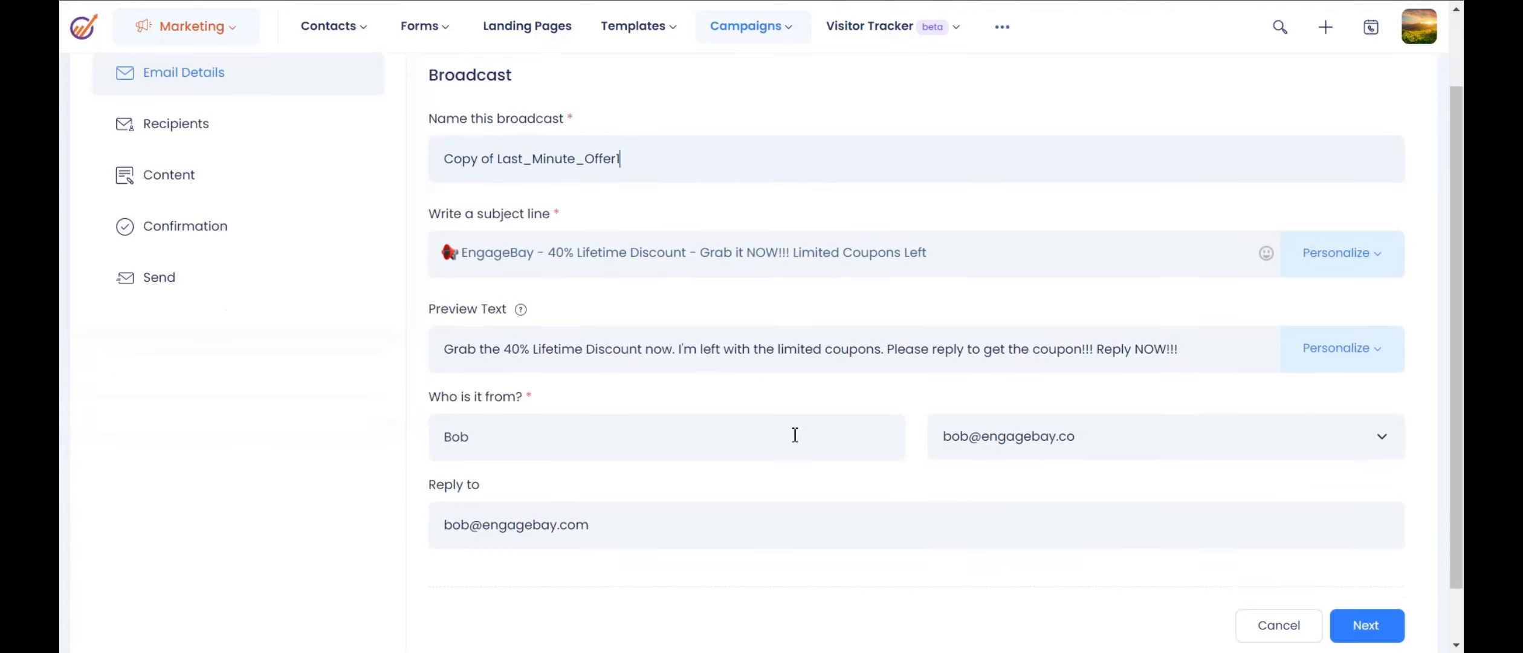
{"action": "scroll", "coordinate": [1293, 595], "scroll_direction": "down", "scroll_amount": 1}
{"action": "left_click", "coordinate": [1365, 561]}
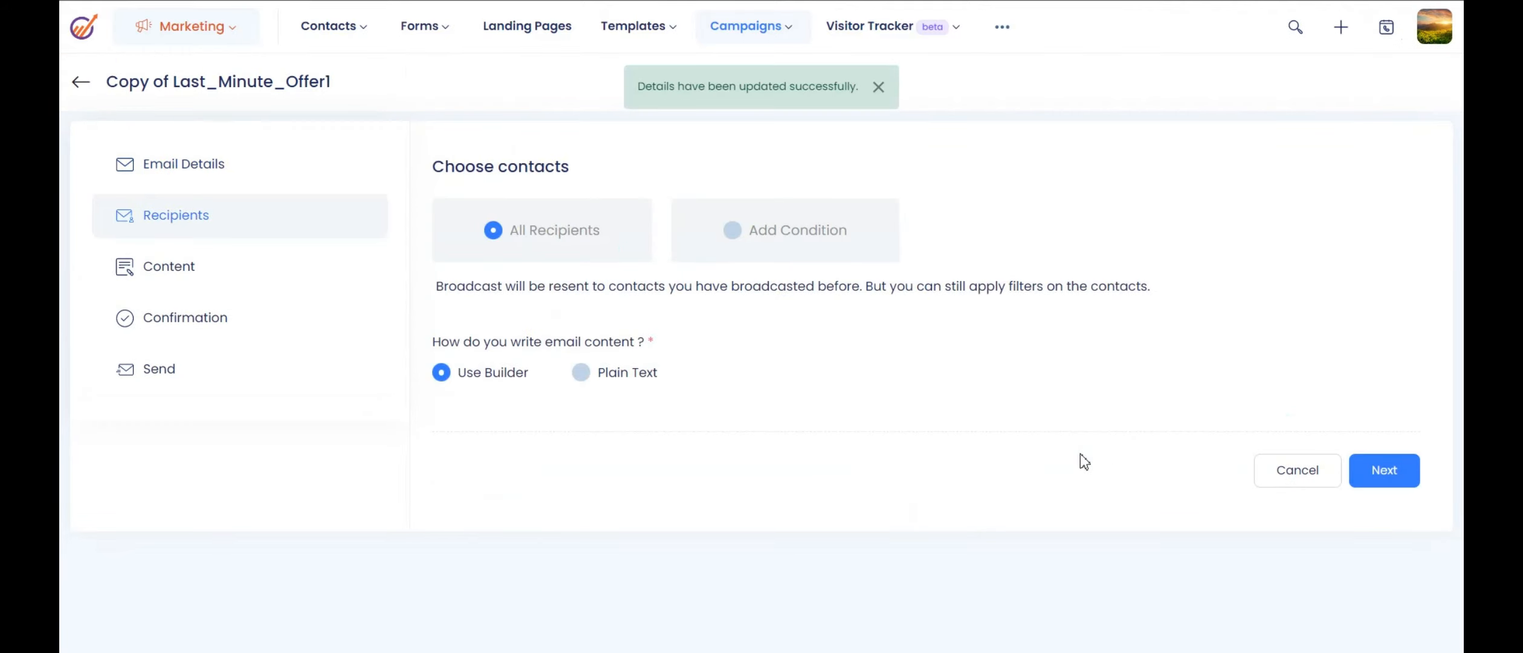
Step: Limit the resend to recipients matching the condition Email is not Opened, and proceed to the content with Use Builder selected
{"action": "left_click", "coordinate": [743, 245]}
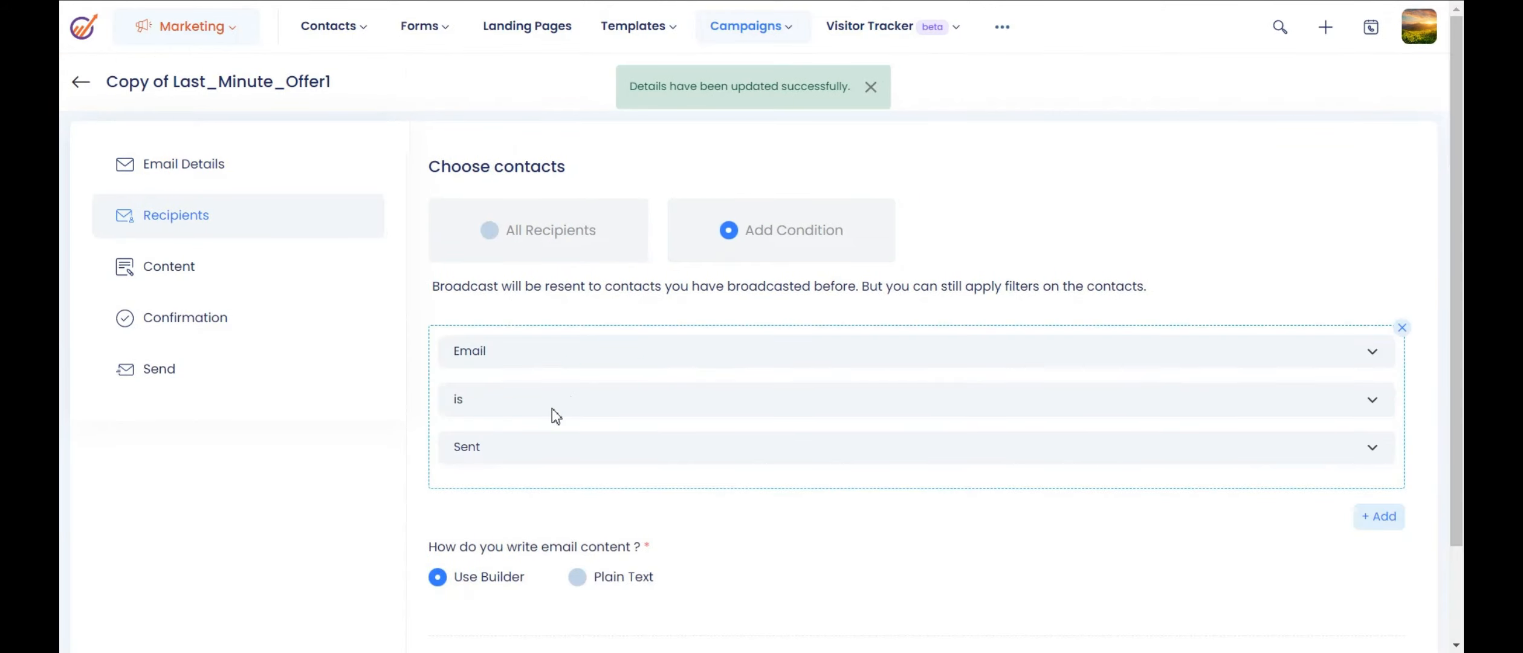
{"action": "left_click", "coordinate": [531, 459]}
{"action": "left_click", "coordinate": [477, 493]}
{"action": "left_click", "coordinate": [493, 408]}
{"action": "left_click", "coordinate": [491, 423]}
{"action": "left_click", "coordinate": [474, 458]}
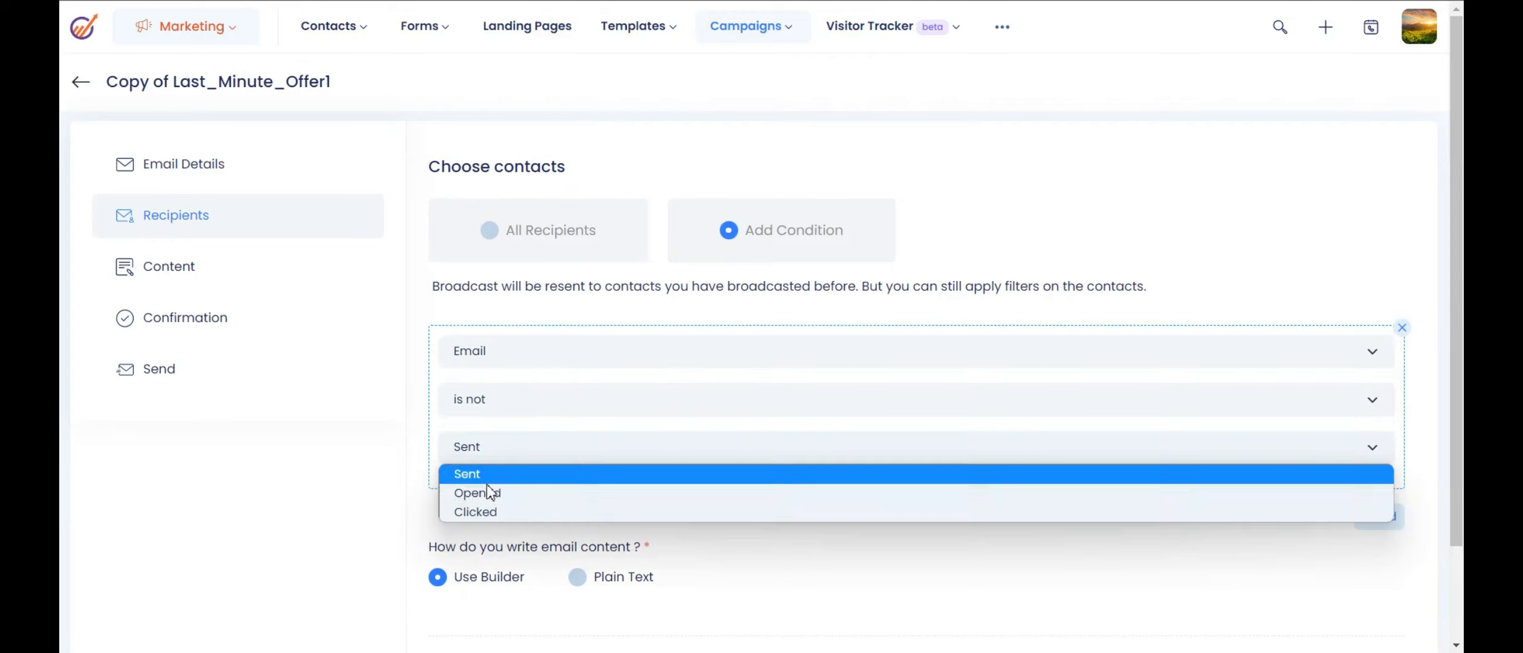
{"action": "left_click", "coordinate": [486, 493]}
{"action": "scroll", "coordinate": [786, 514], "scroll_direction": "down", "scroll_amount": 2}
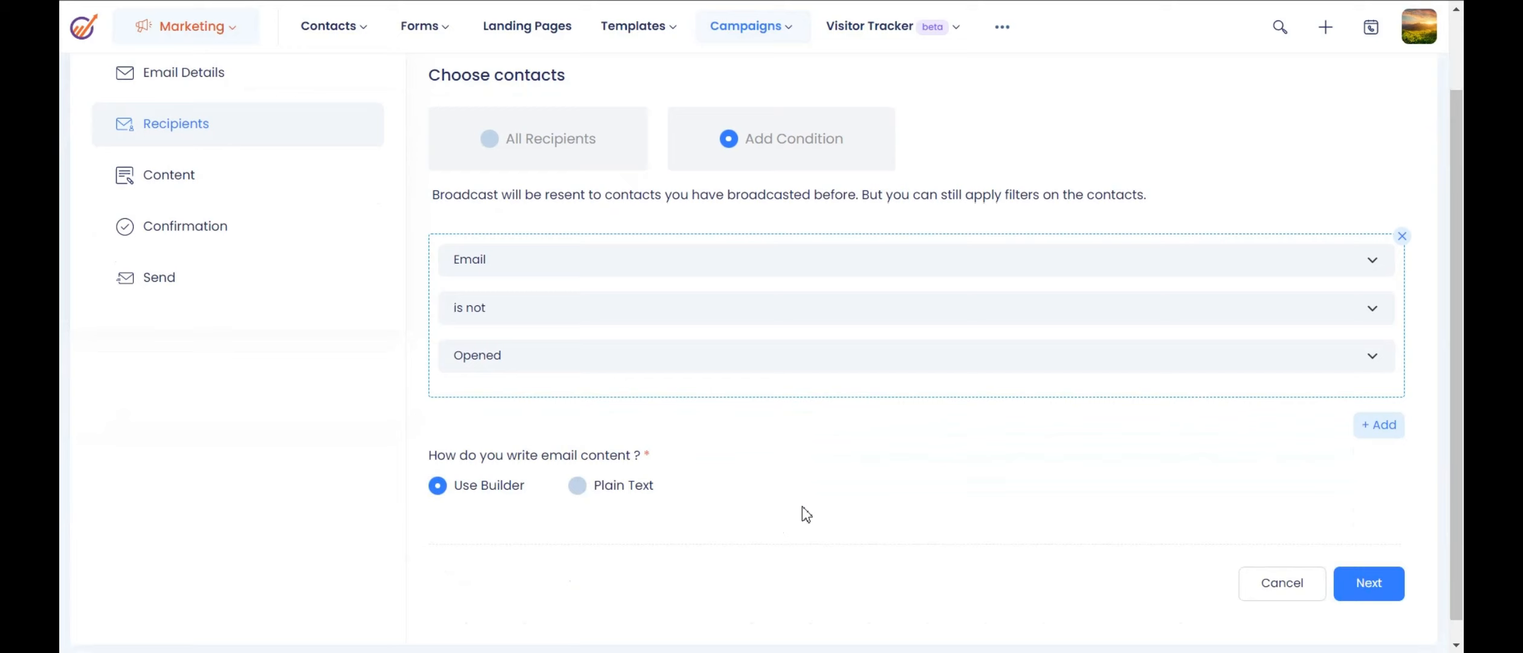
{"action": "left_click", "coordinate": [1373, 591]}
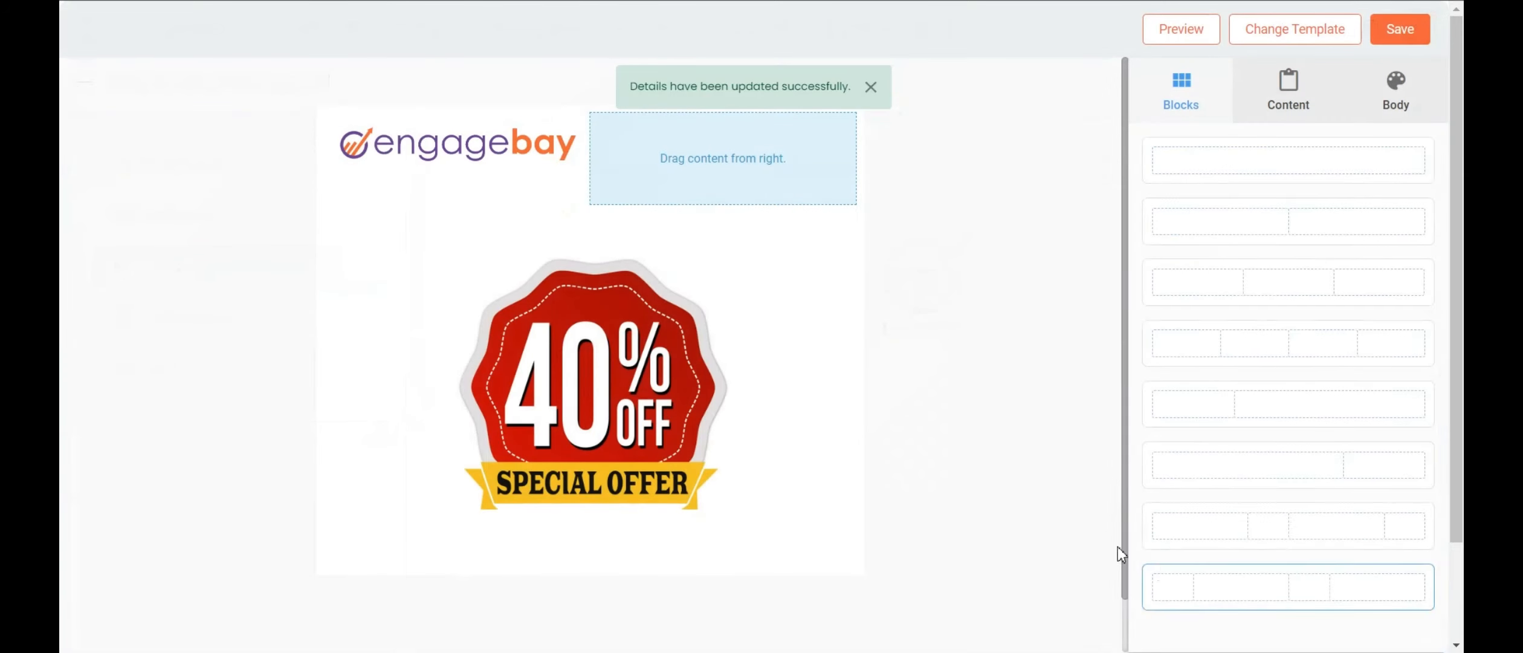
Step: Keep the existing email content, review the resend's details and proceed to the send or schedule options
{"action": "left_click", "coordinate": [1291, 35]}
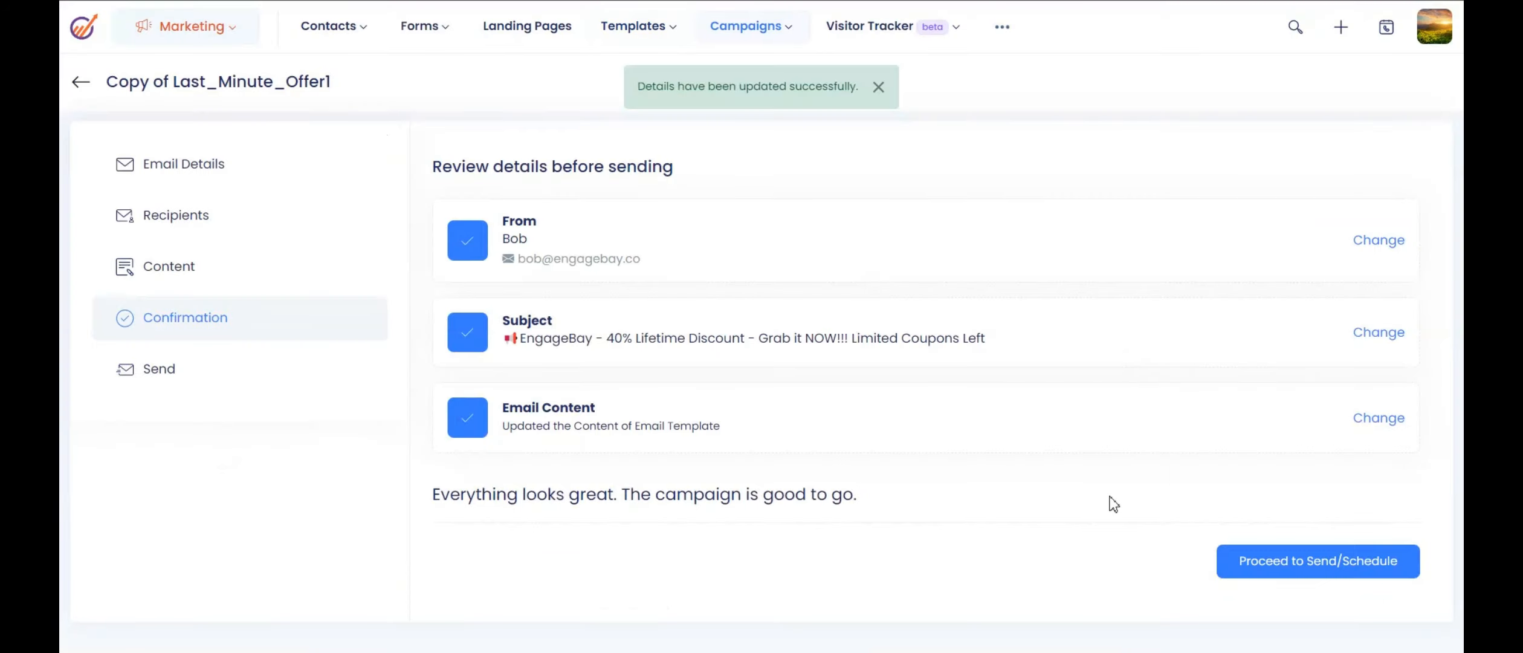
{"action": "left_click", "coordinate": [1267, 566]}
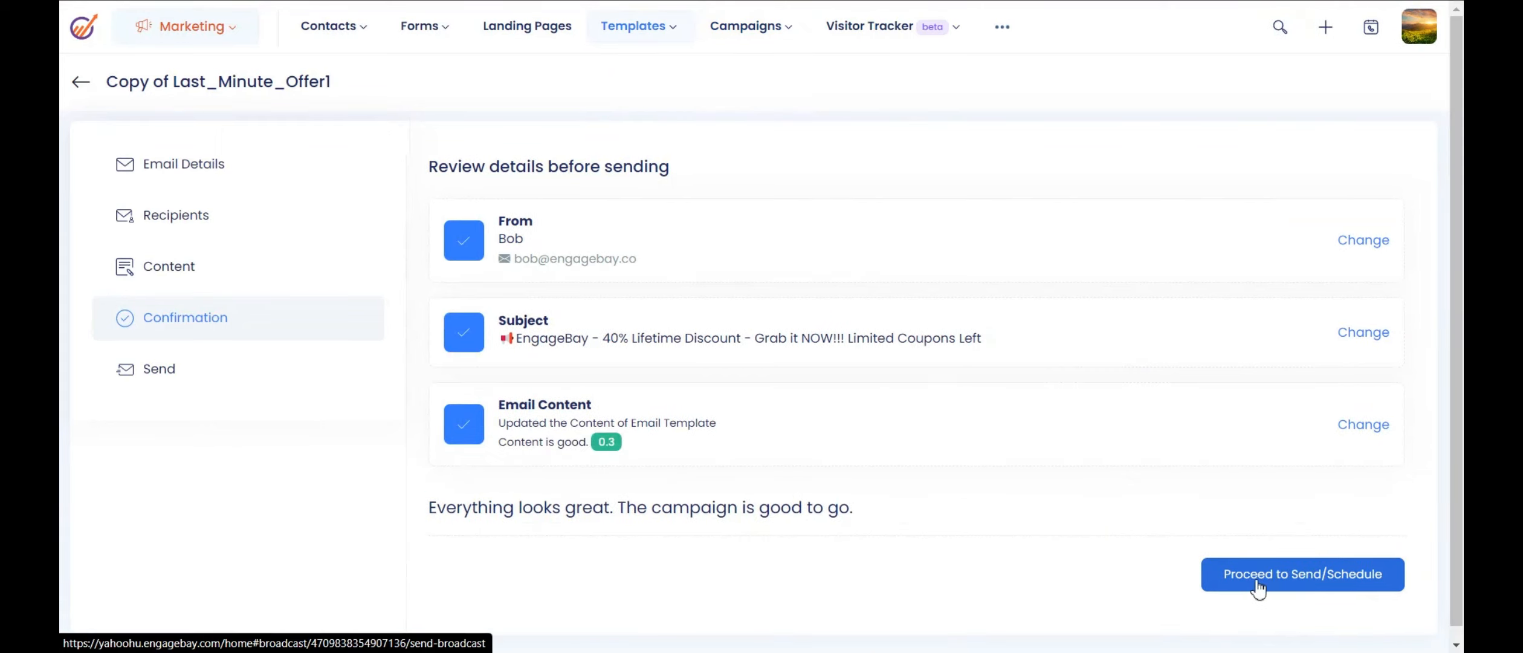
{"action": "left_click", "coordinate": [1257, 581]}
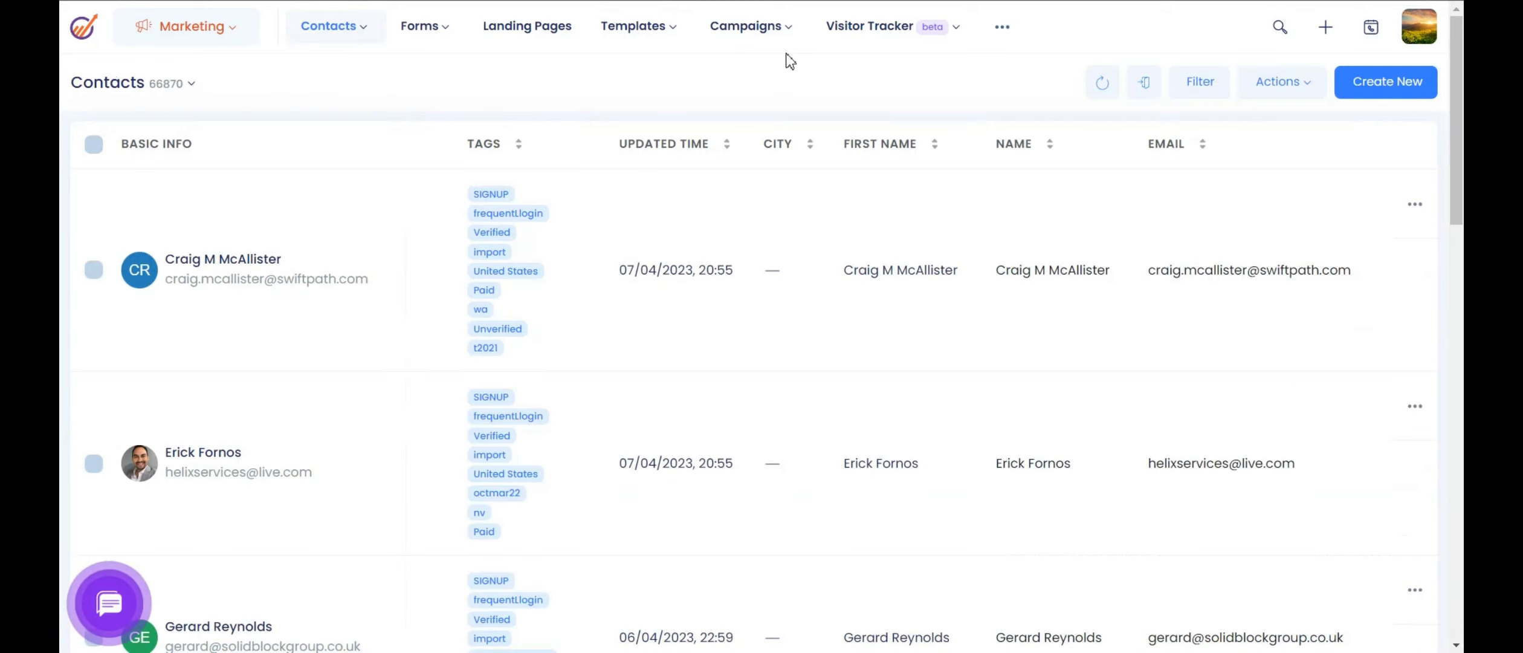
Step: Open the email sequences and create a new sequence
{"action": "mouse_move", "coordinate": [786, 39]}
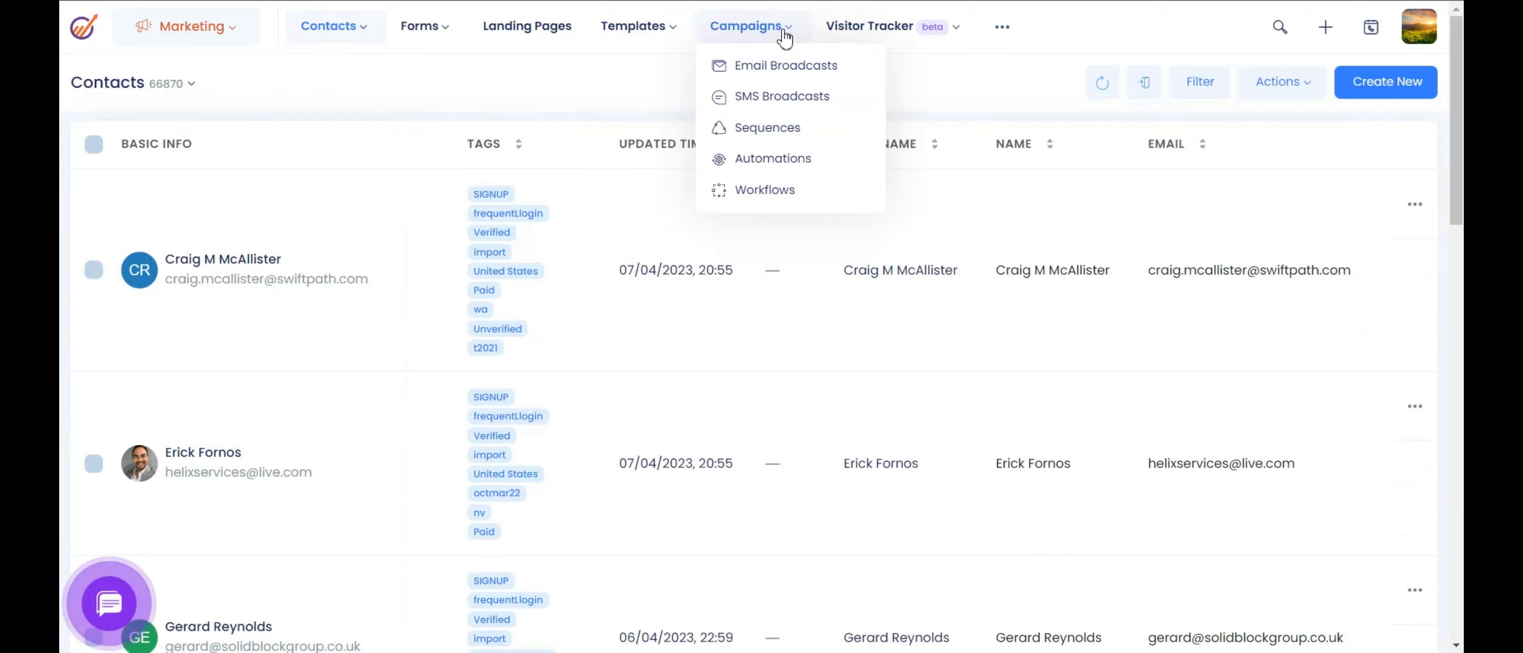
{"action": "left_click", "coordinate": [771, 132]}
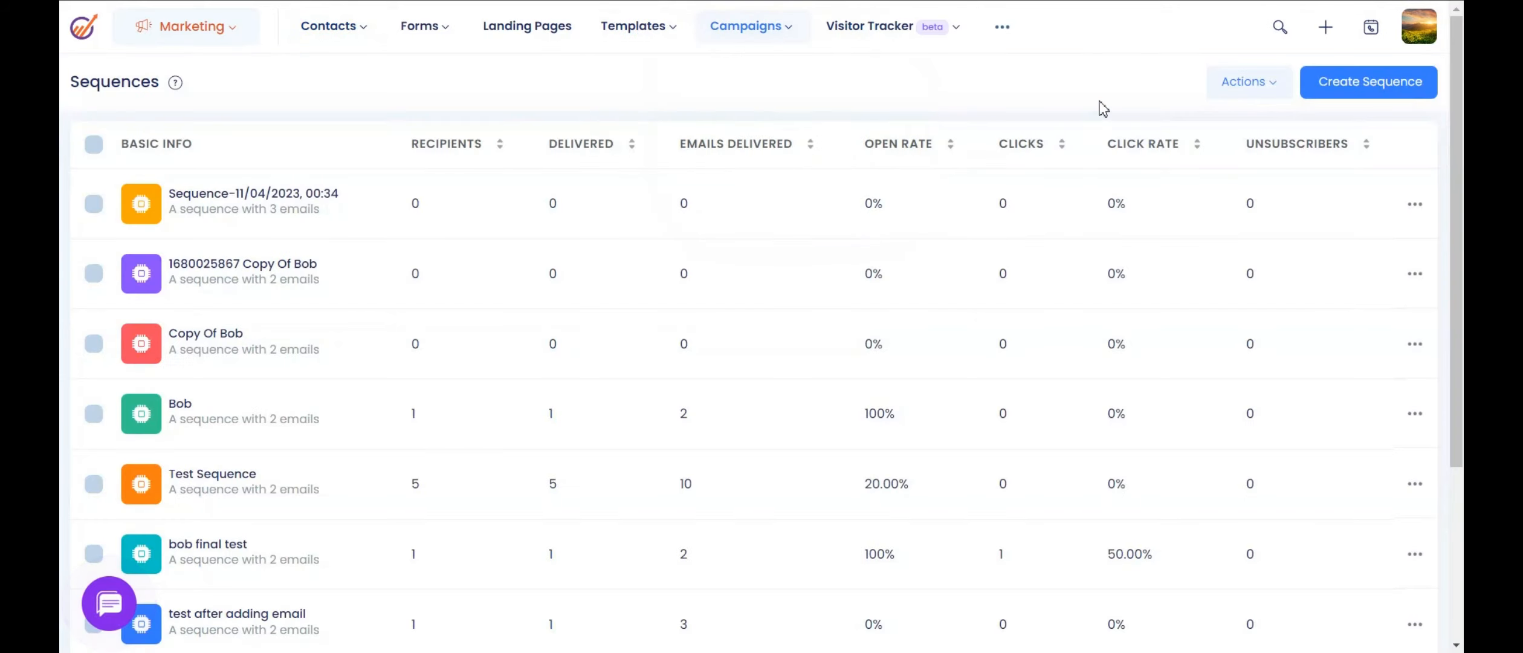
{"action": "left_click", "coordinate": [1362, 97]}
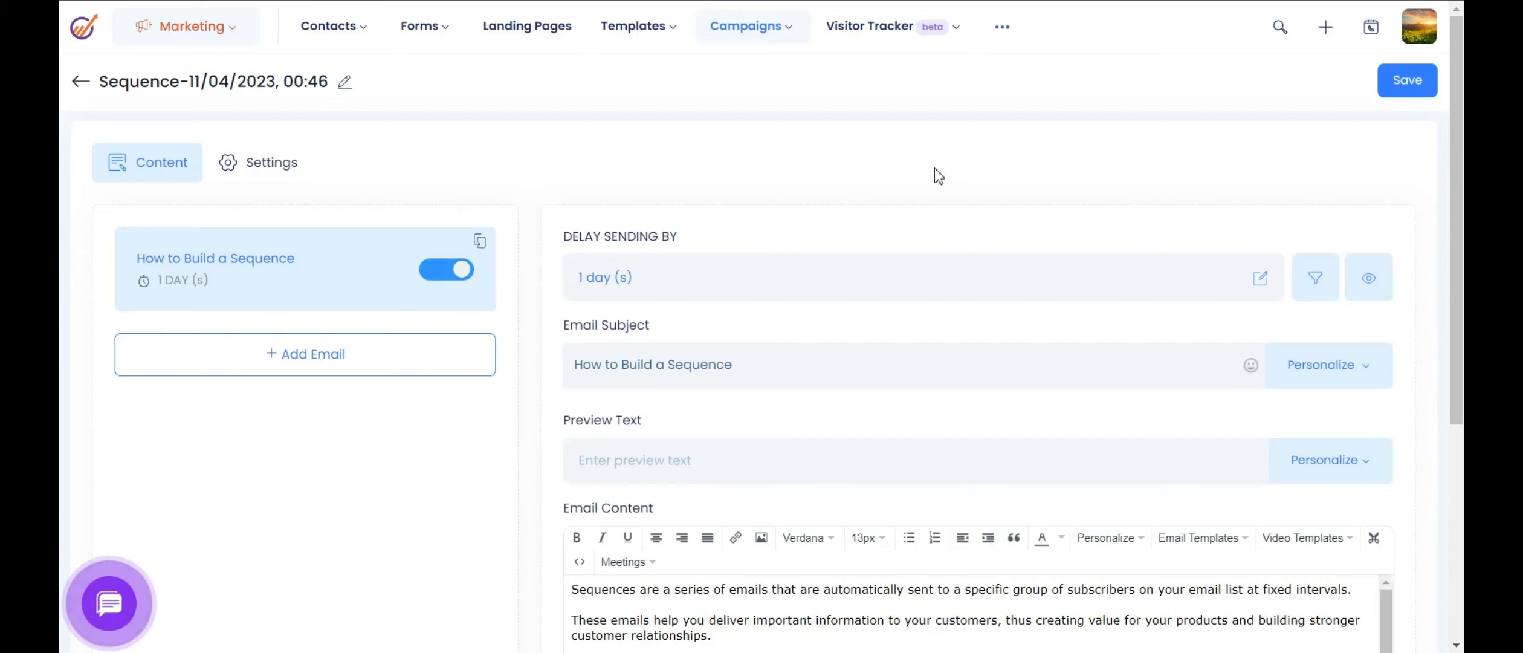
Step: Review the first email's subject and content, and replace its body with the bob test1000 email template
{"action": "scroll", "coordinate": [935, 169], "scroll_direction": "down", "scroll_amount": 2}
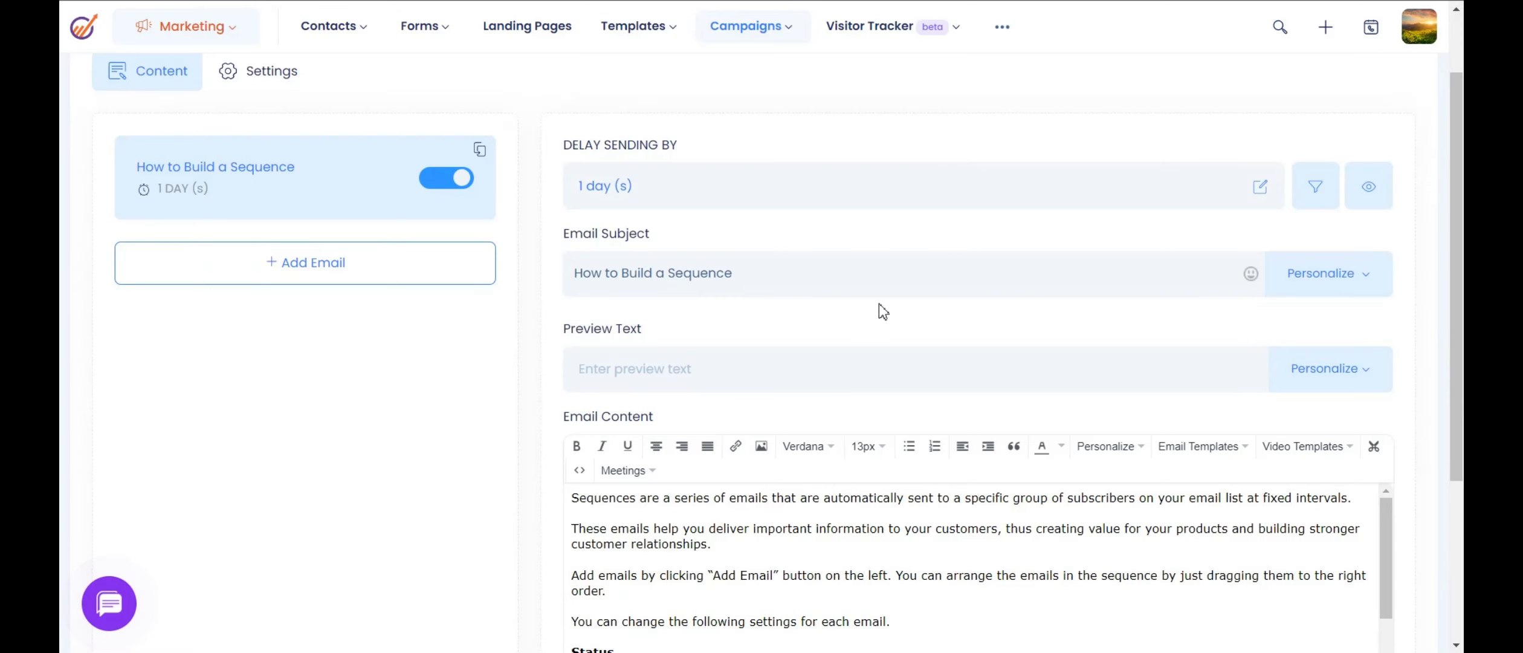
{"action": "scroll", "coordinate": [877, 320], "scroll_direction": "up", "scroll_amount": 1}
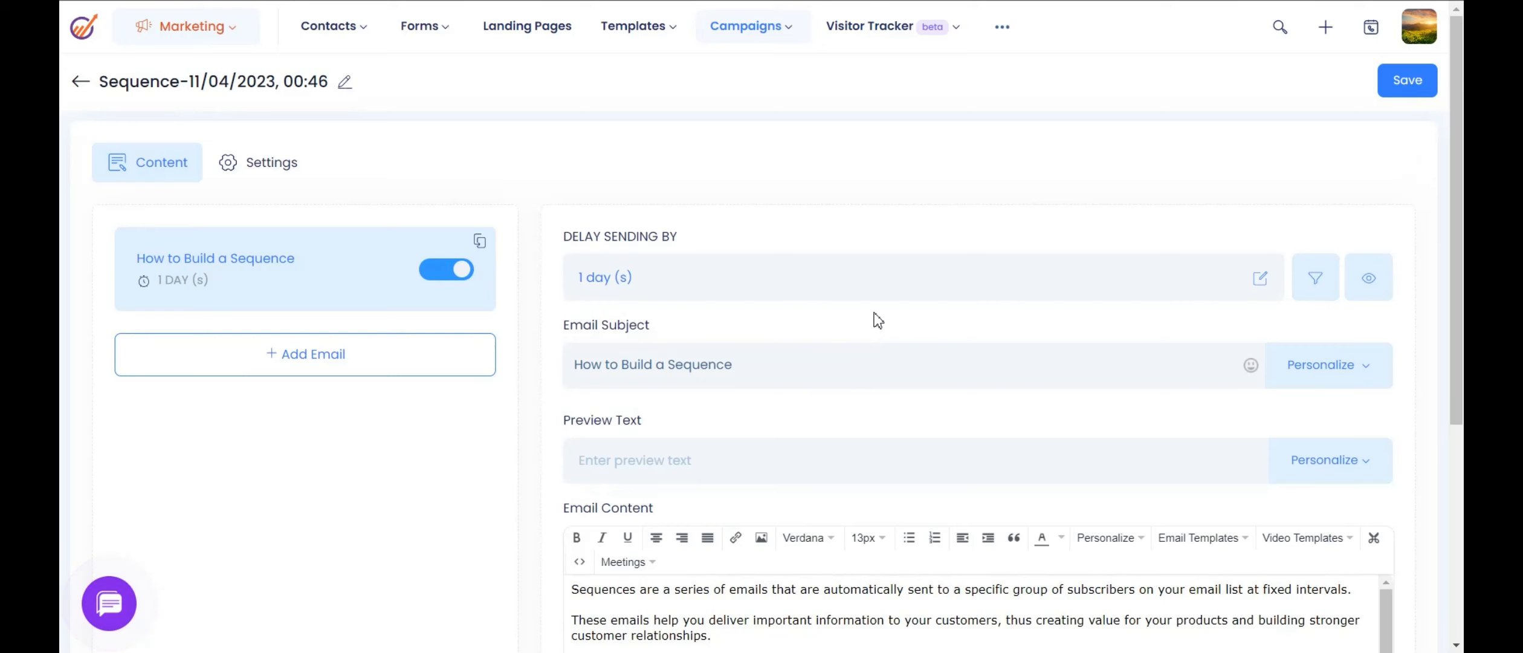
{"action": "scroll", "coordinate": [878, 320], "scroll_direction": "down", "scroll_amount": 2}
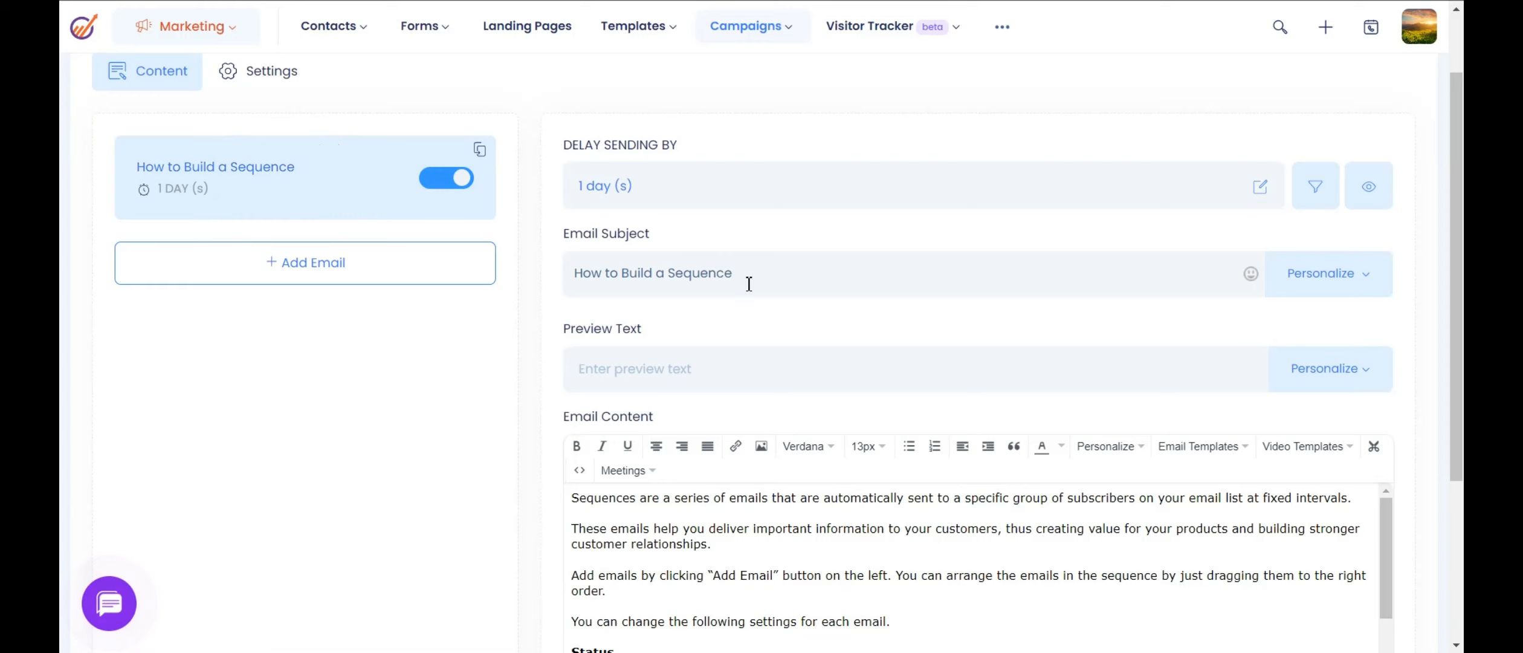
{"action": "left_click_drag", "start_coordinate": [774, 275], "coordinate": [580, 266]}
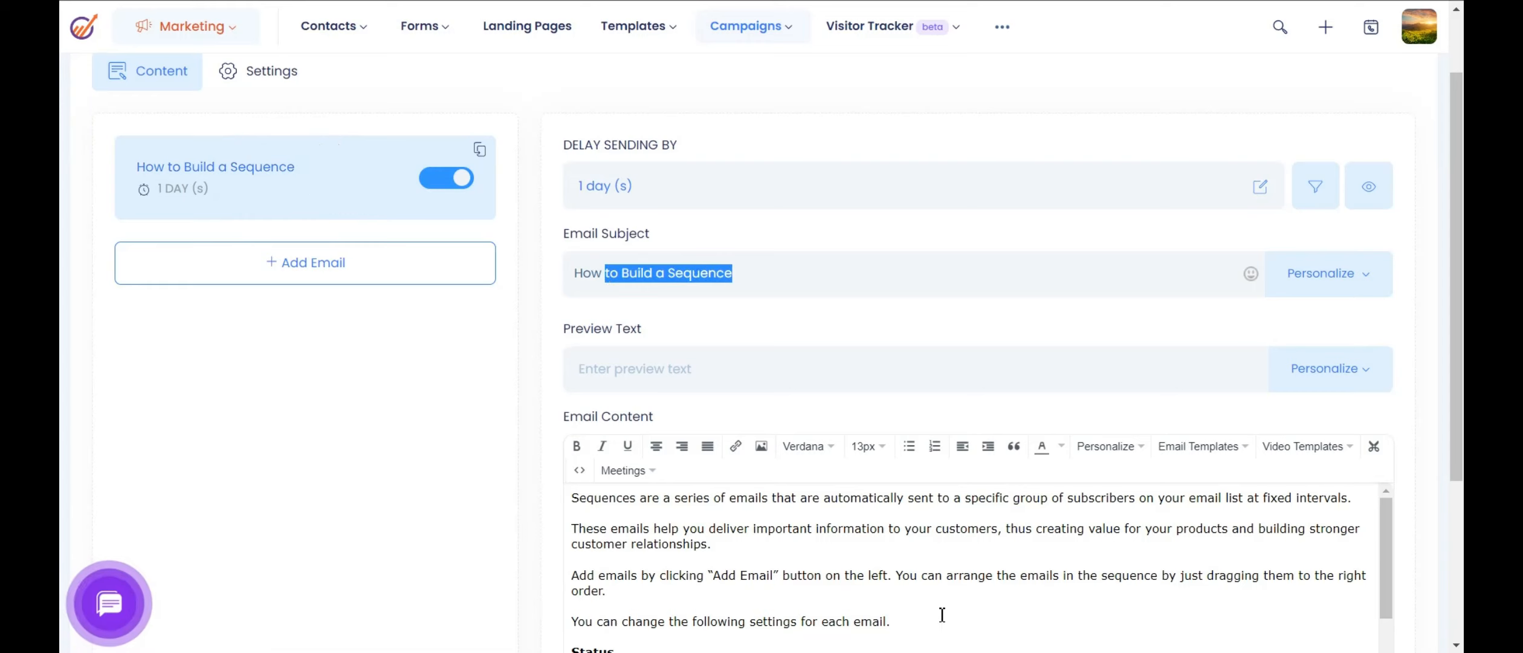
{"action": "left_click", "coordinate": [968, 573]}
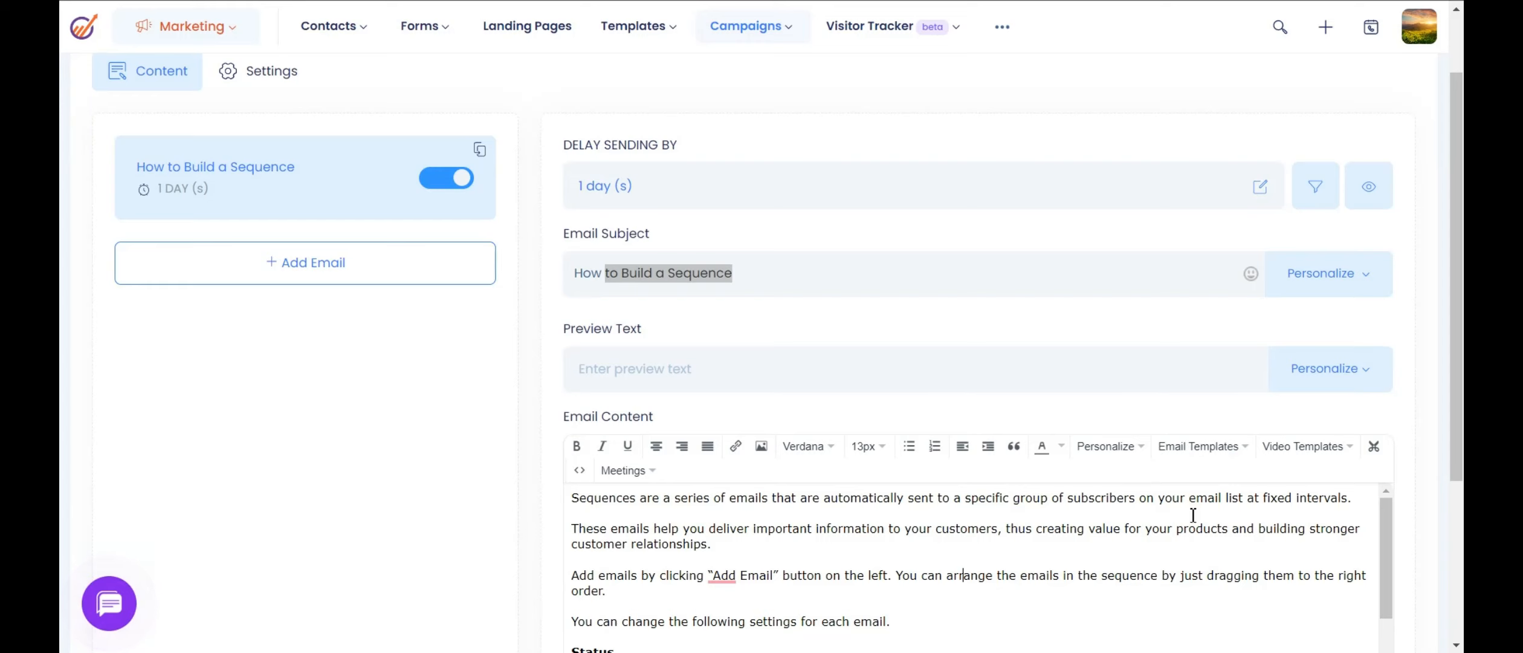
{"action": "left_click", "coordinate": [1211, 450]}
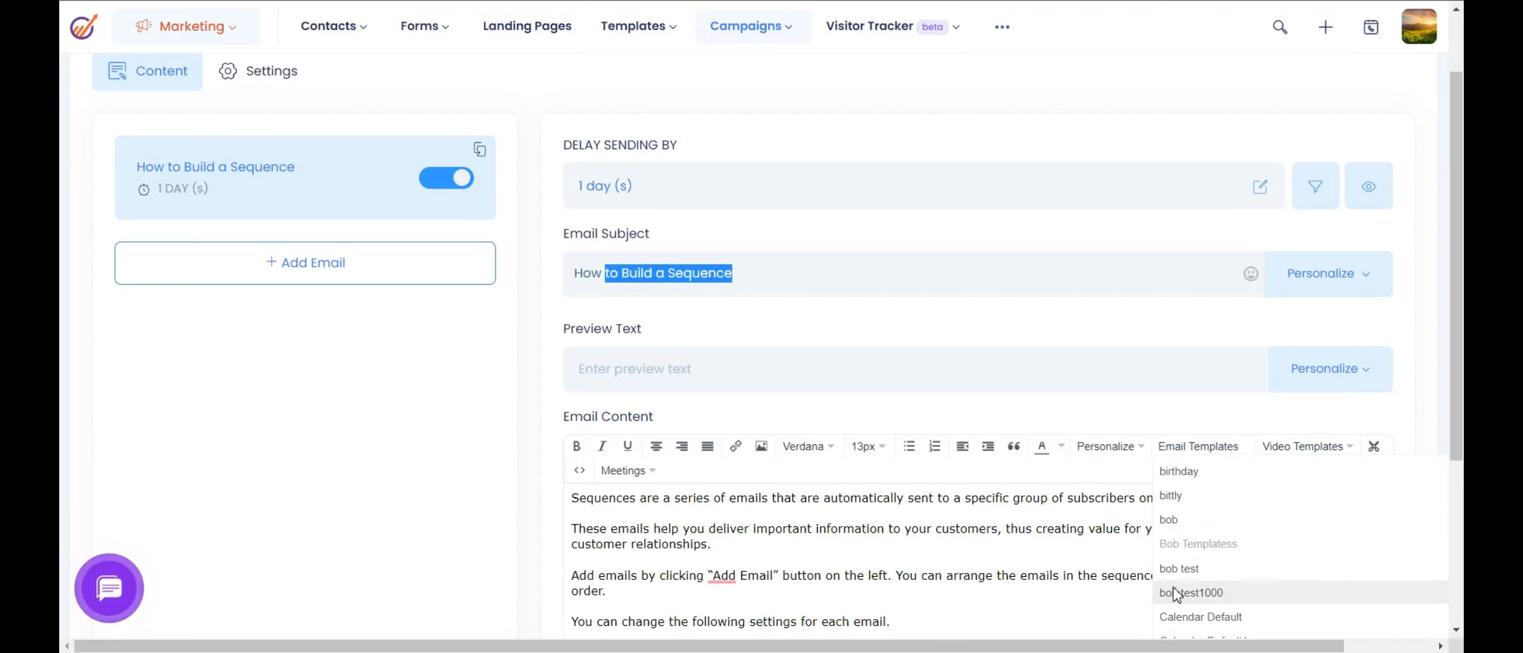
{"action": "left_click", "coordinate": [1175, 593]}
Step: Set the first email to send 0 days after the contact is added, excluding Saturday and Sunday
{"action": "left_click", "coordinate": [632, 189]}
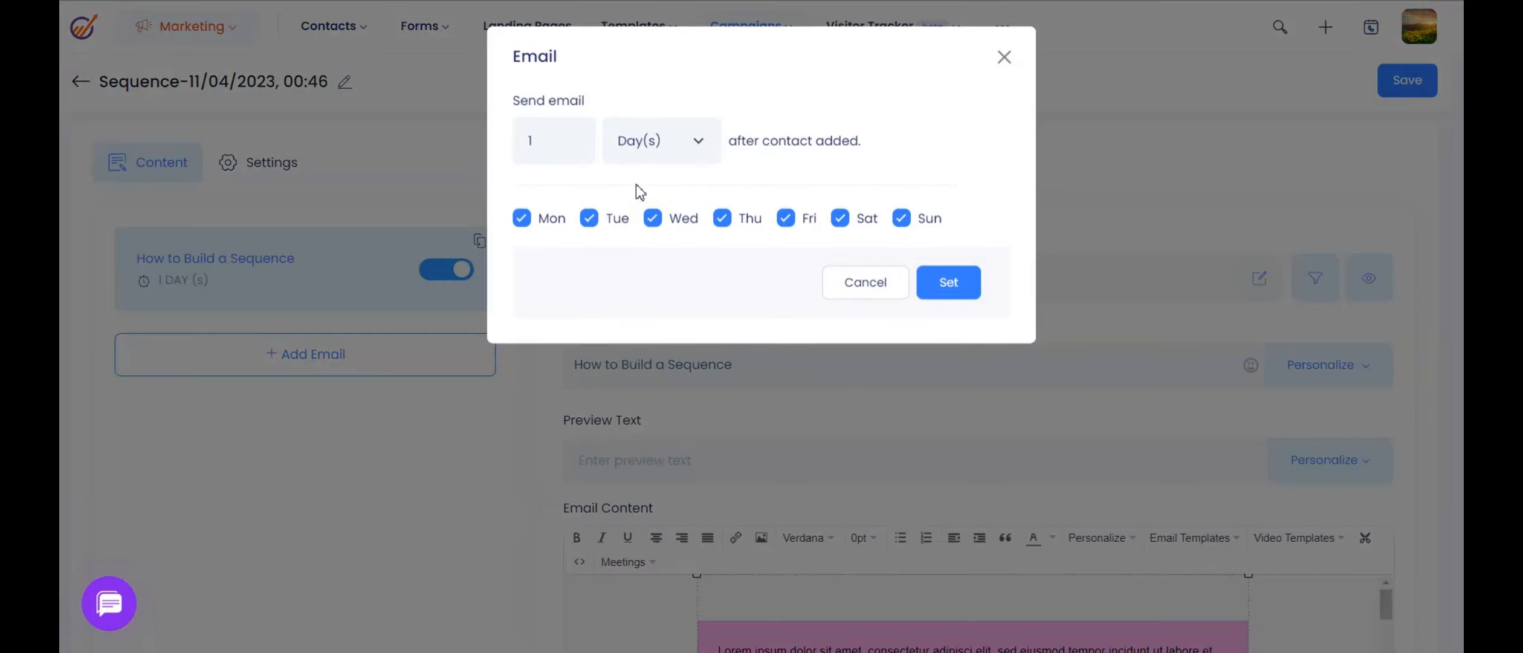
{"action": "left_click", "coordinate": [532, 147]}
{"action": "left_click", "coordinate": [538, 145]}
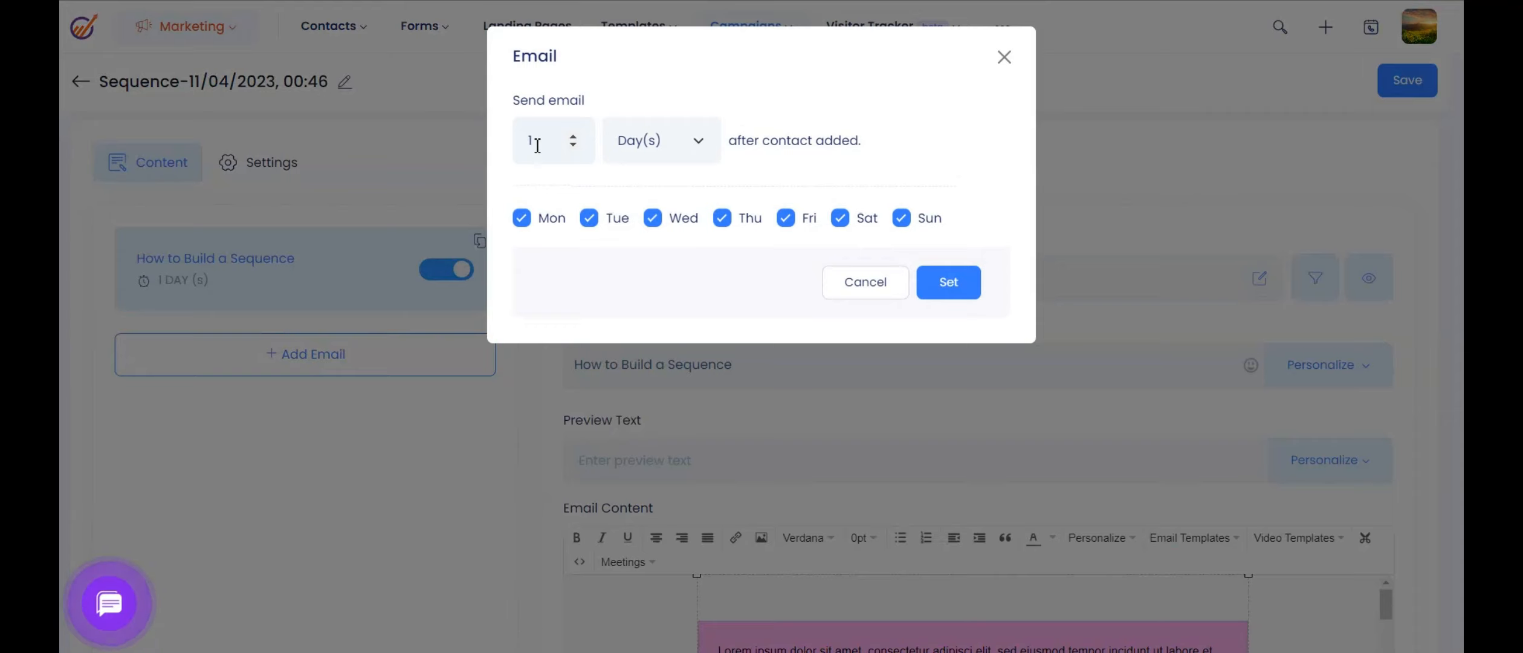
{"action": "key", "text": "BackSpace"}
{"action": "type", "text": "0"}
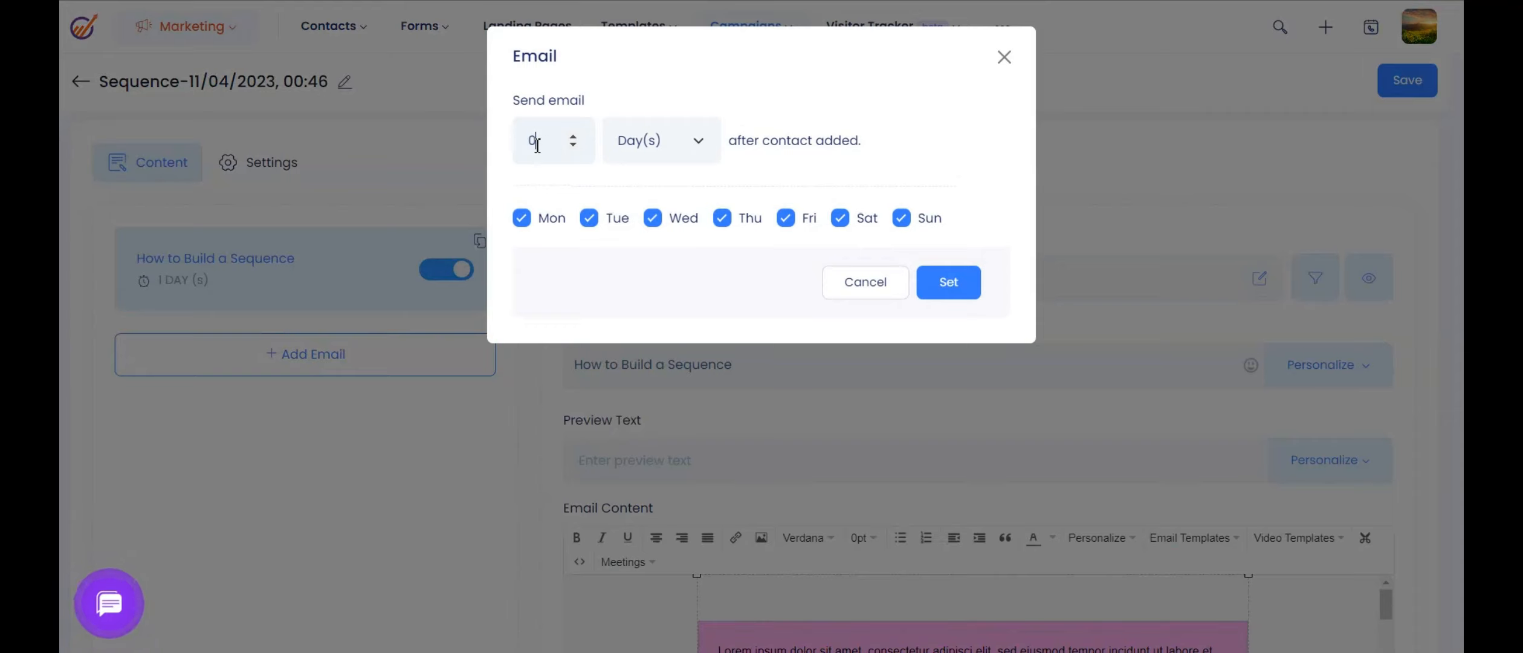
{"action": "left_click", "coordinate": [842, 222]}
{"action": "left_click", "coordinate": [902, 220]}
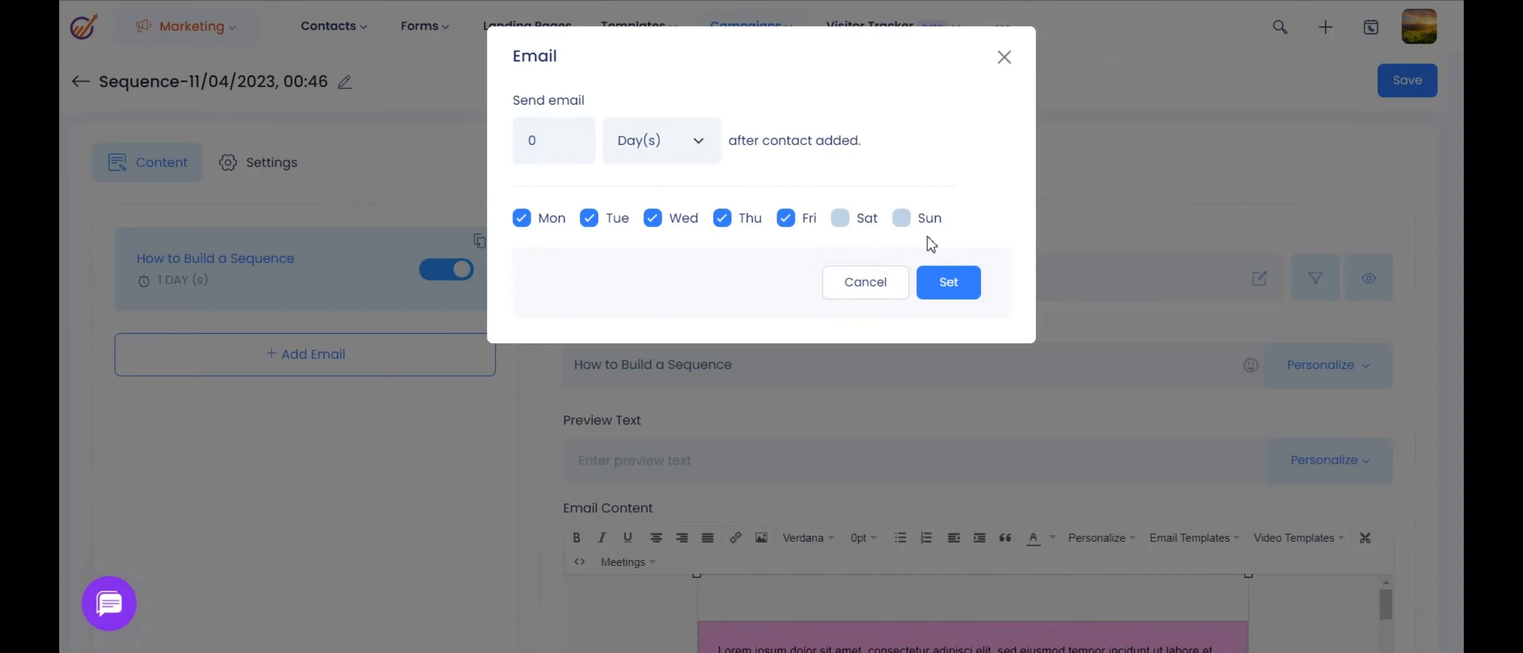
{"action": "left_click", "coordinate": [948, 283]}
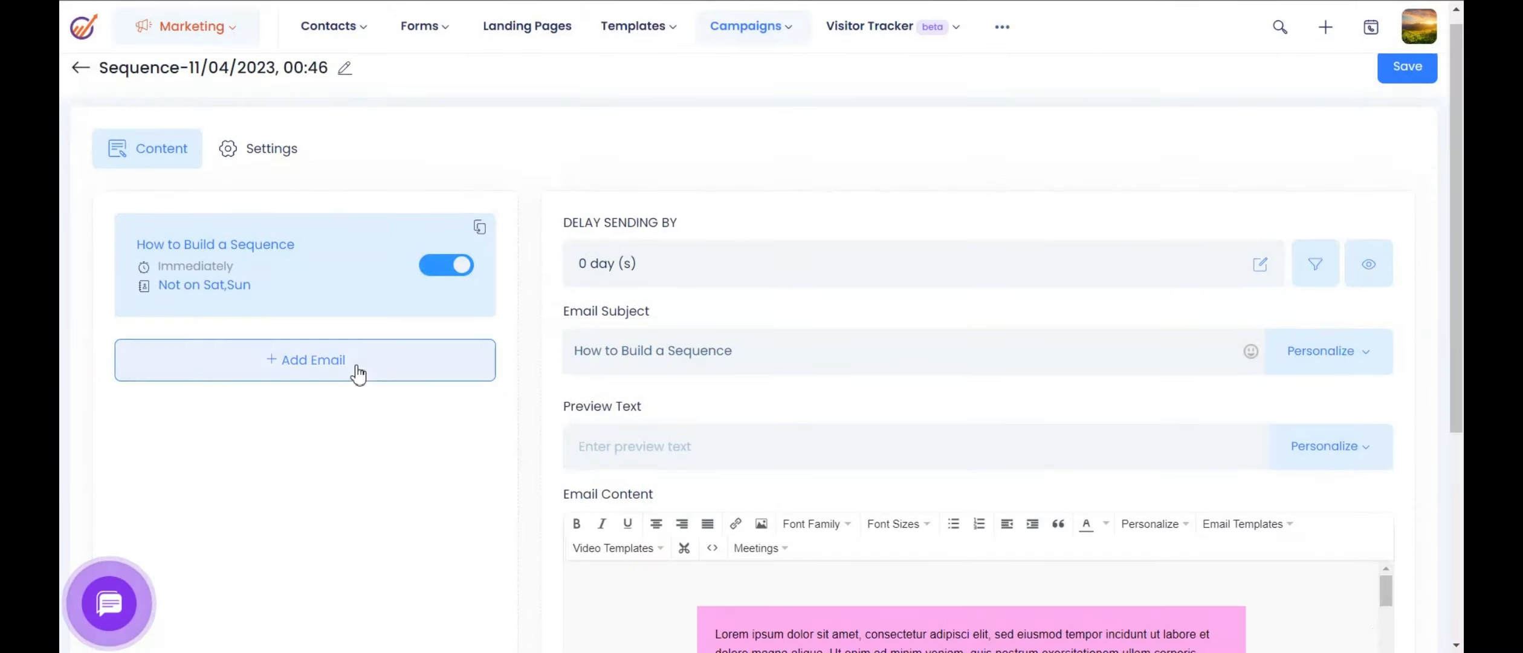
Step: Add a second email to the sequence and look over its subject and content fields
{"action": "scroll", "coordinate": [354, 350], "scroll_direction": "down", "scroll_amount": 2}
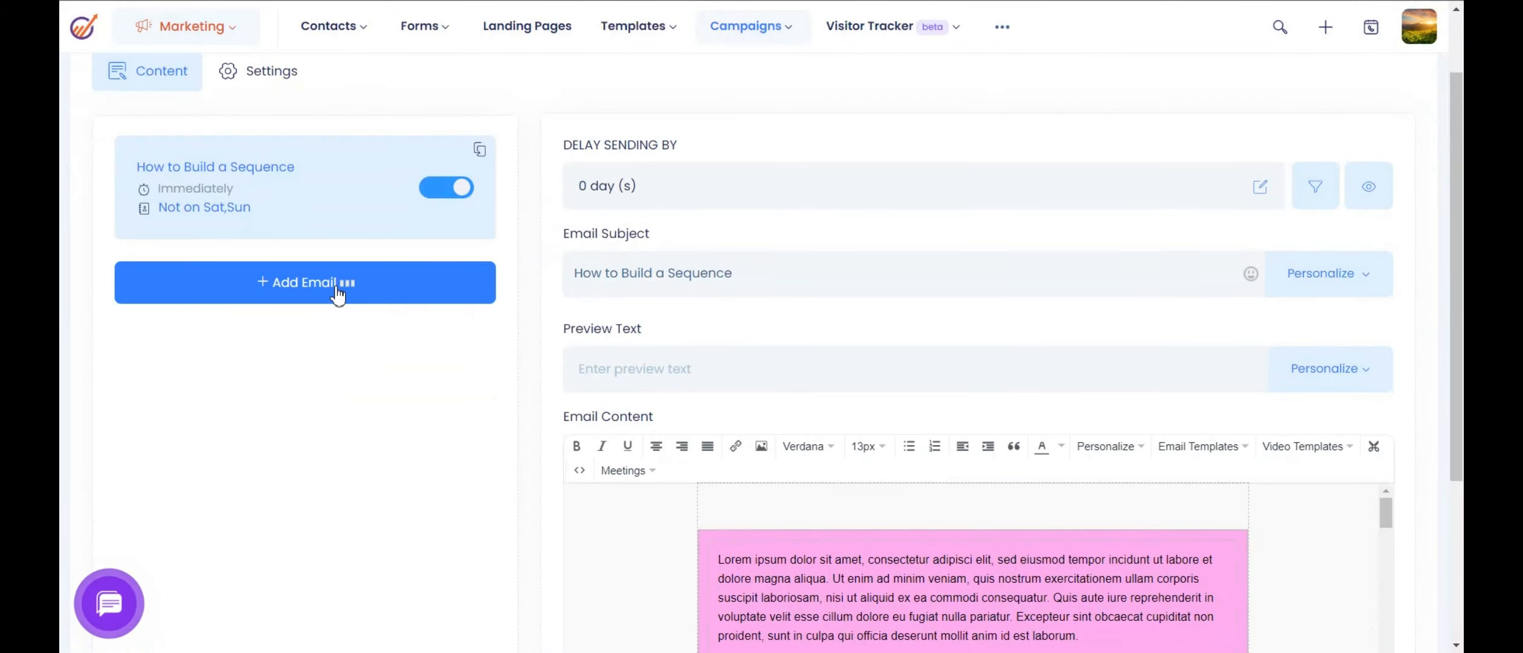
{"action": "left_click", "coordinate": [338, 289]}
{"action": "left_click", "coordinate": [339, 374]}
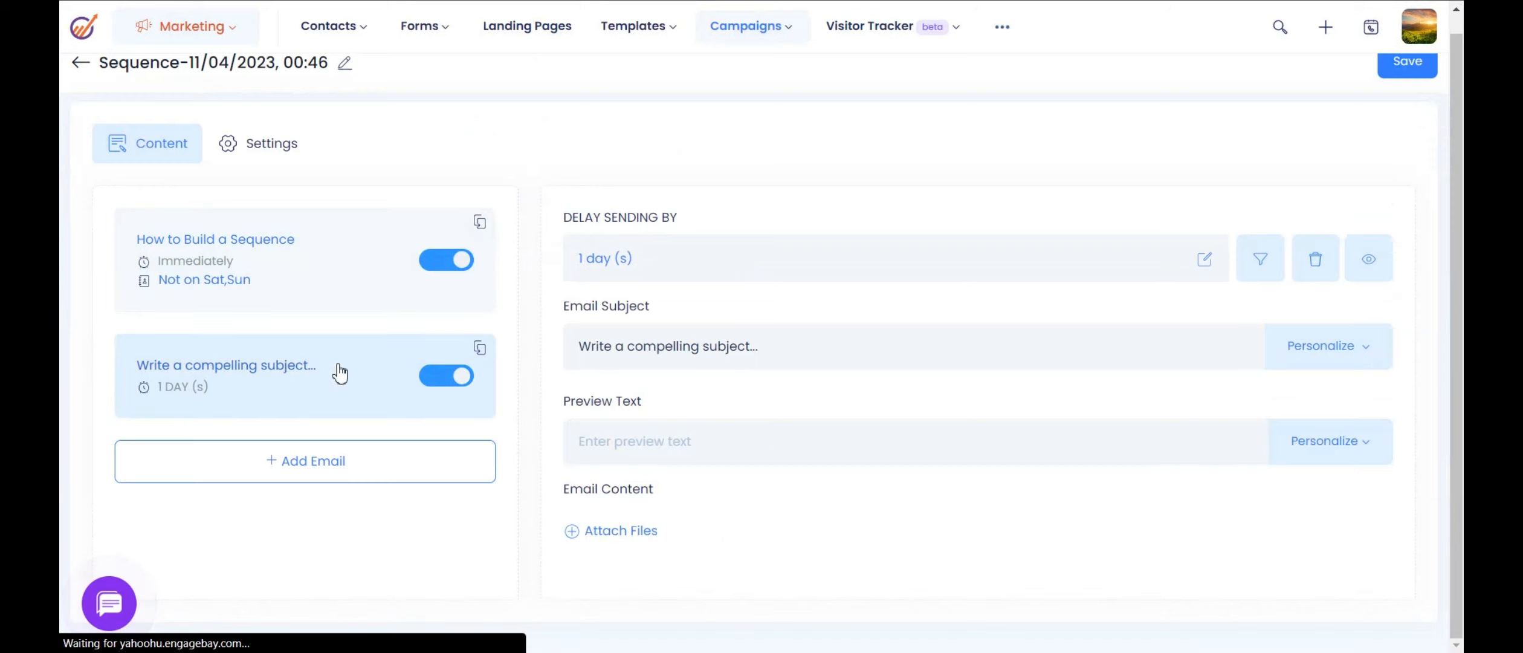
{"action": "left_click", "coordinate": [755, 345]}
{"action": "triple_click", "coordinate": [779, 352]}
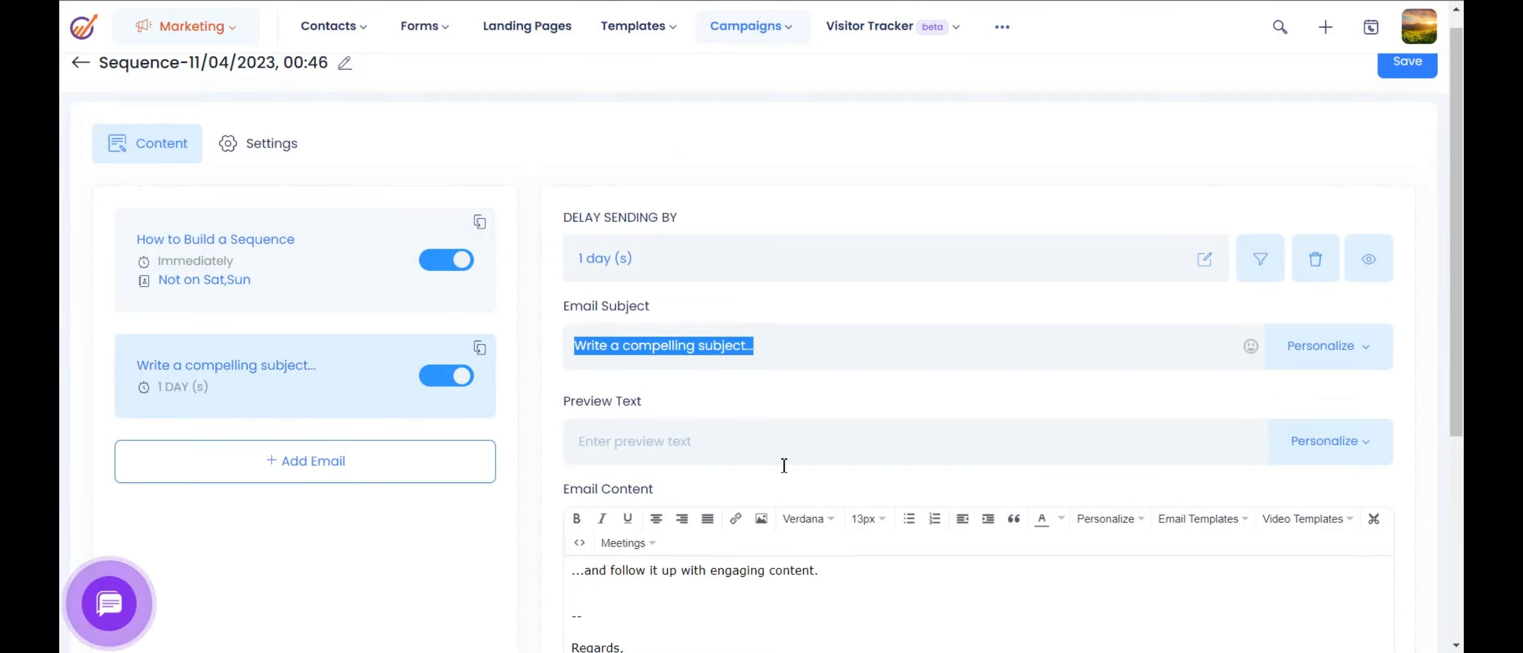
{"action": "scroll", "coordinate": [875, 499], "scroll_direction": "down", "scroll_amount": 2}
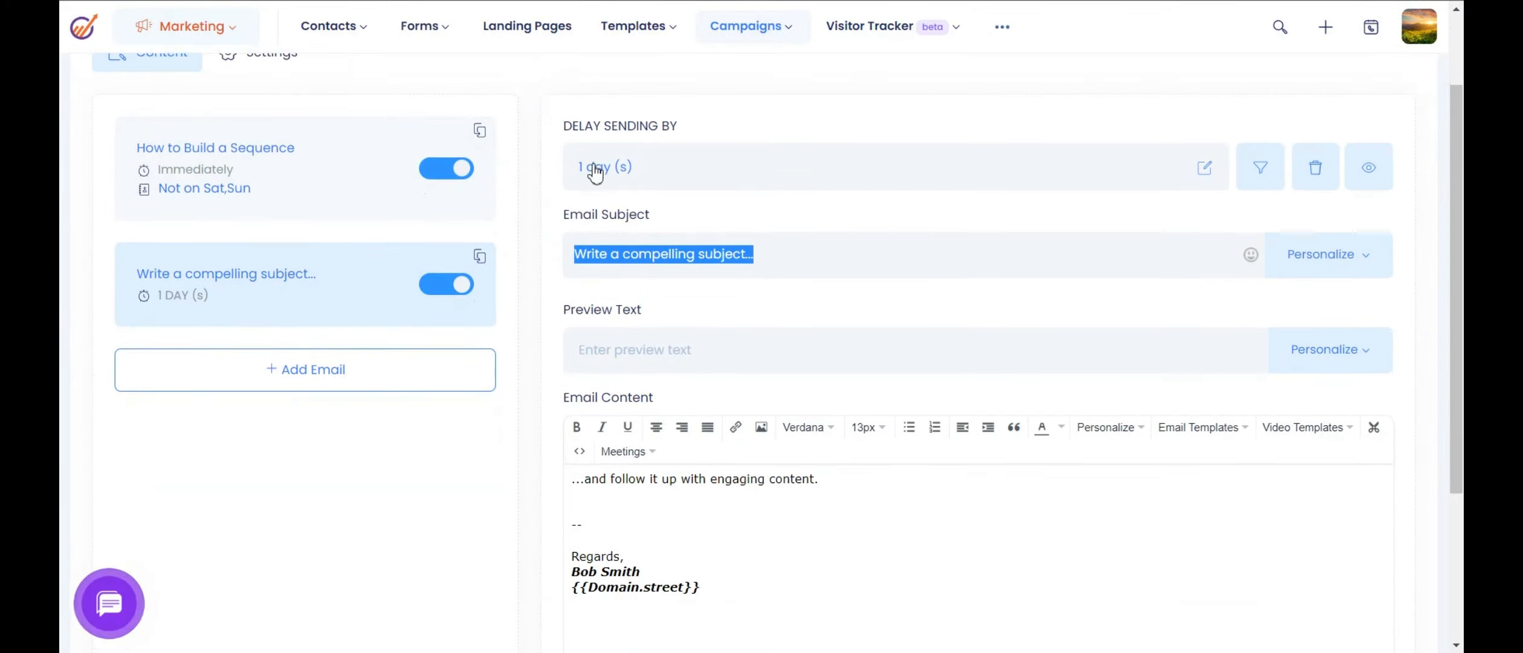
Step: Set the second email's sending delay to 3 days after the last email
{"action": "left_click", "coordinate": [617, 172]}
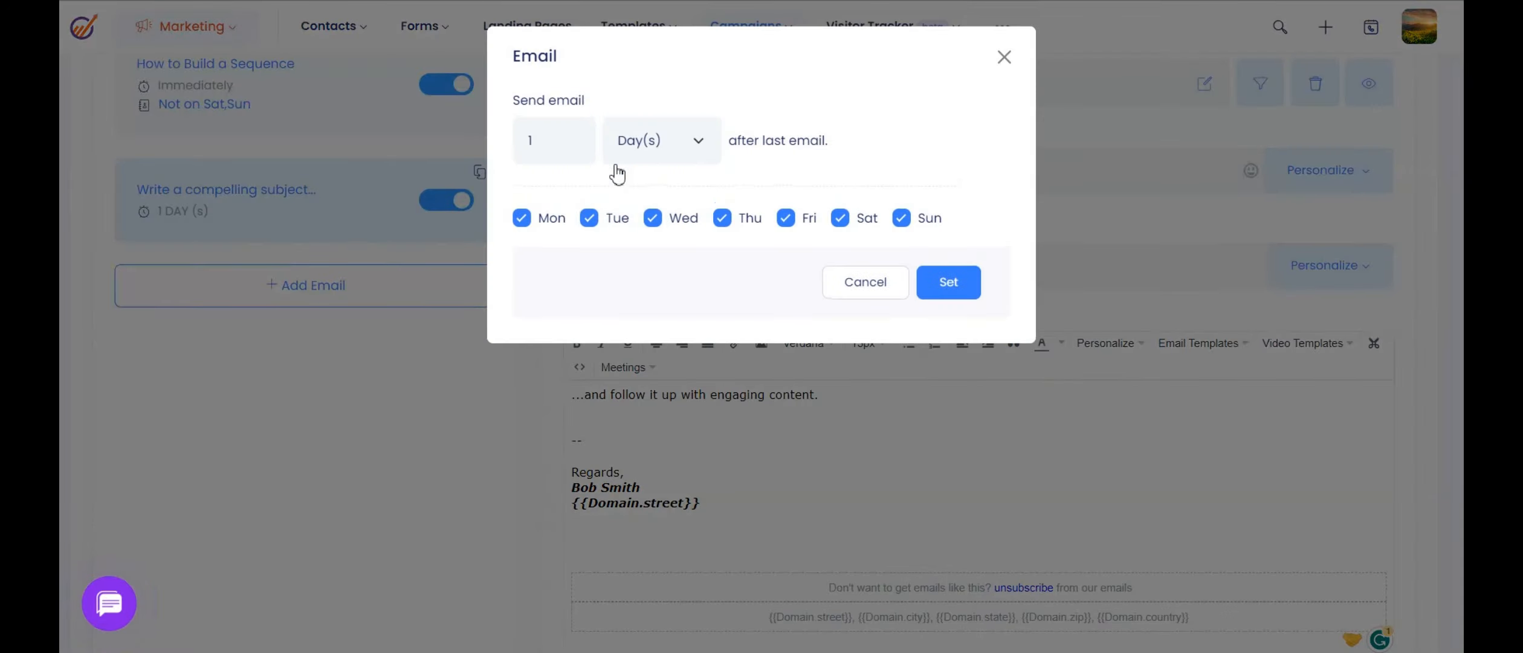
{"action": "left_click", "coordinate": [575, 145]}
{"action": "left_click", "coordinate": [573, 137]}
{"action": "left_click", "coordinate": [574, 137]}
{"action": "left_click", "coordinate": [573, 137]}
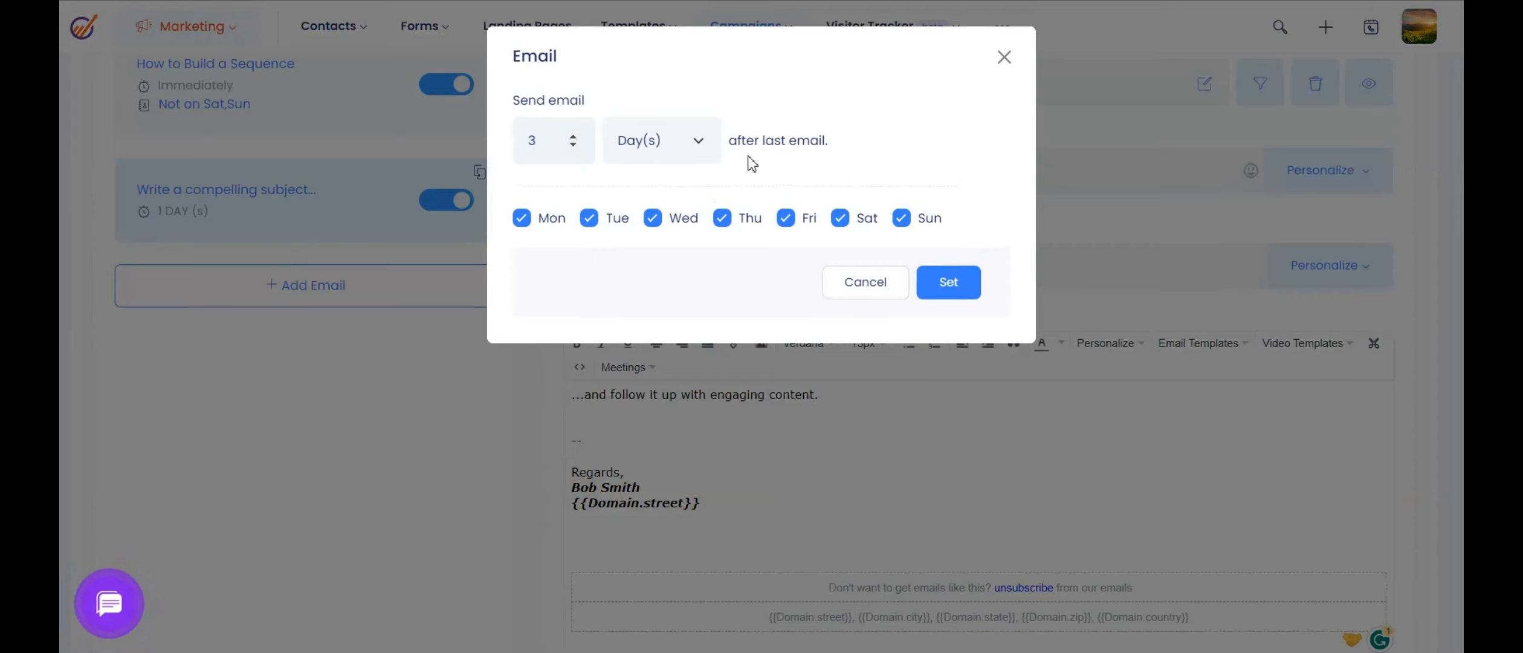
{"action": "left_click_drag", "start_coordinate": [728, 142], "coordinate": [864, 146]}
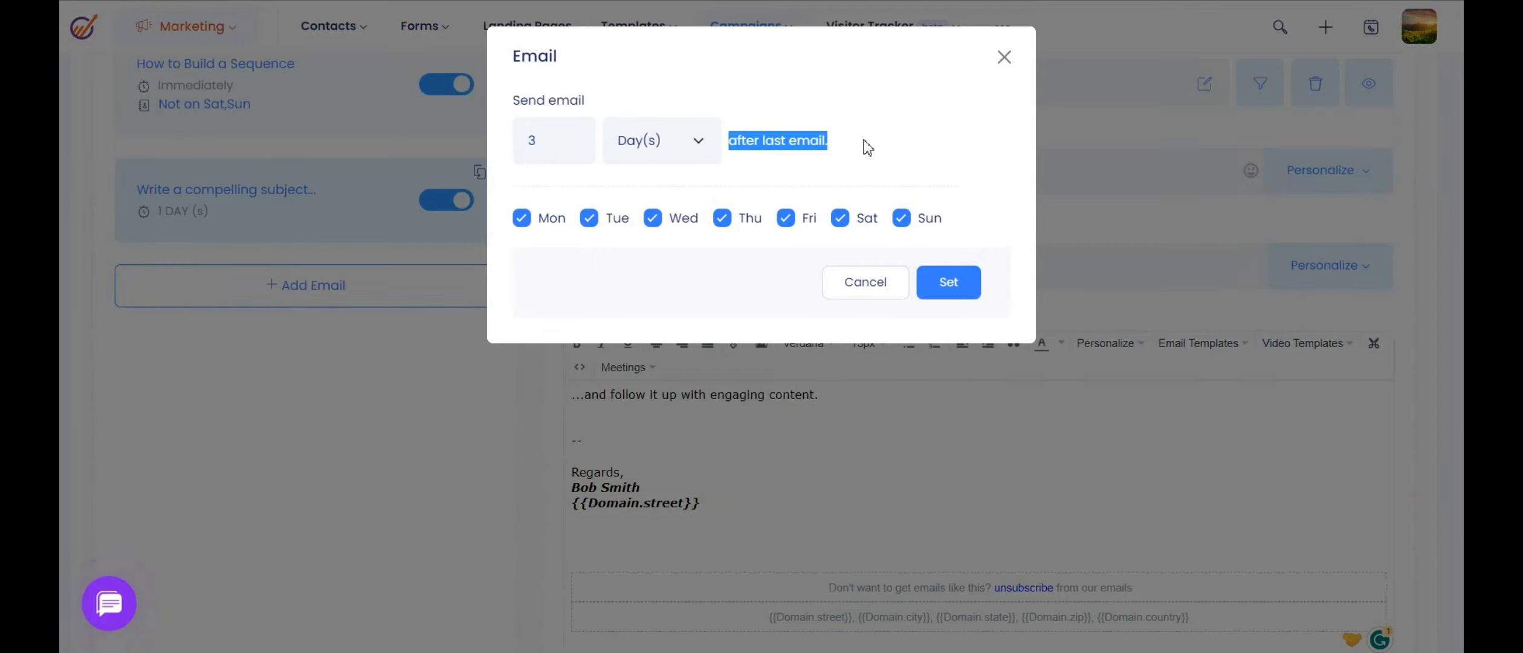
{"action": "left_click", "coordinate": [949, 283]}
{"action": "scroll", "coordinate": [236, 551], "scroll_direction": "down", "scroll_amount": 2}
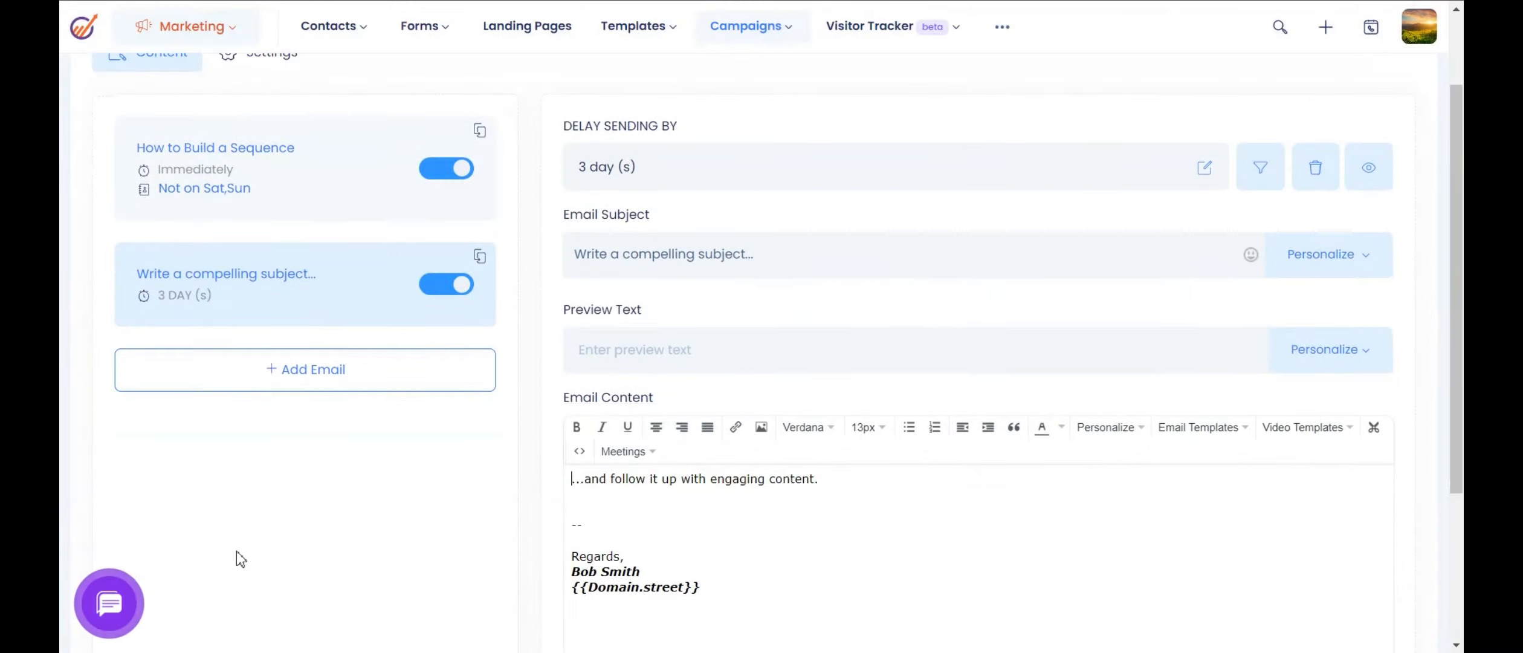
Step: Add a third email to the sequence and open it for editing
{"action": "left_click", "coordinate": [304, 393]}
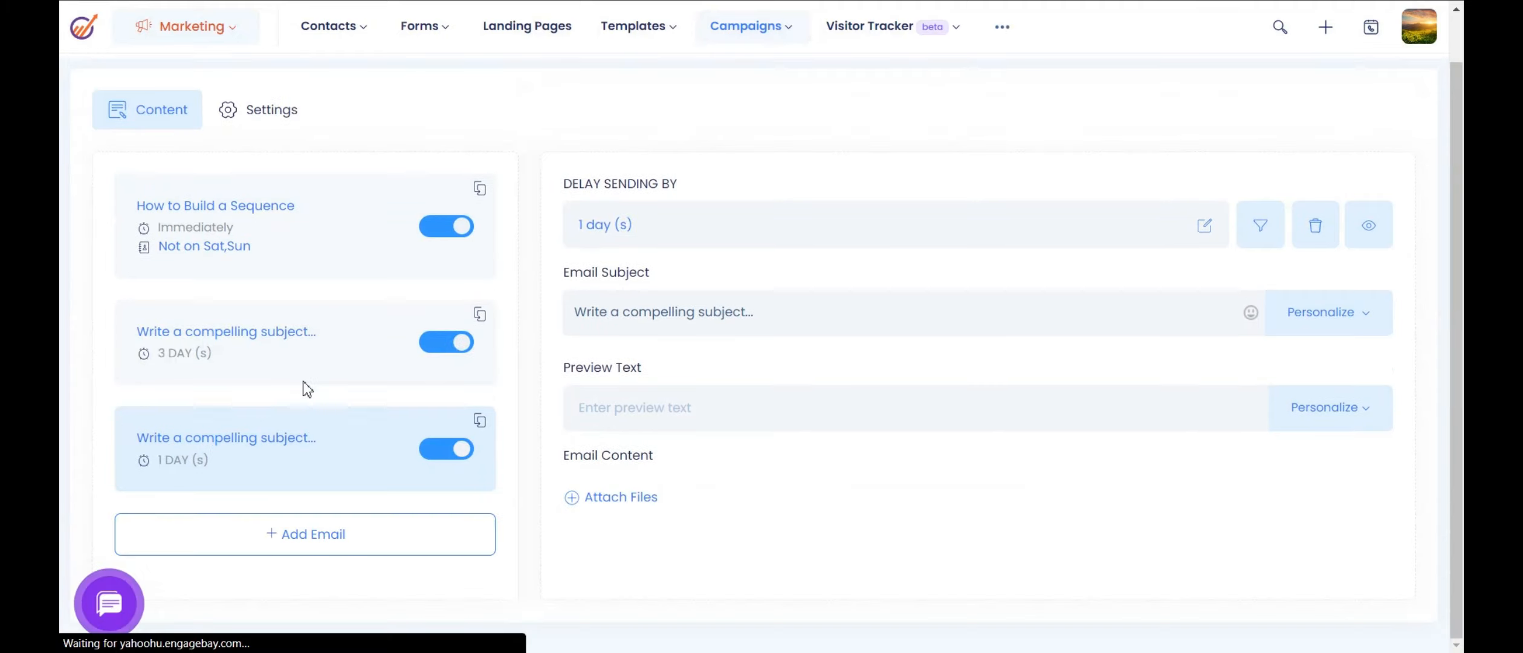
{"action": "left_click", "coordinate": [365, 466]}
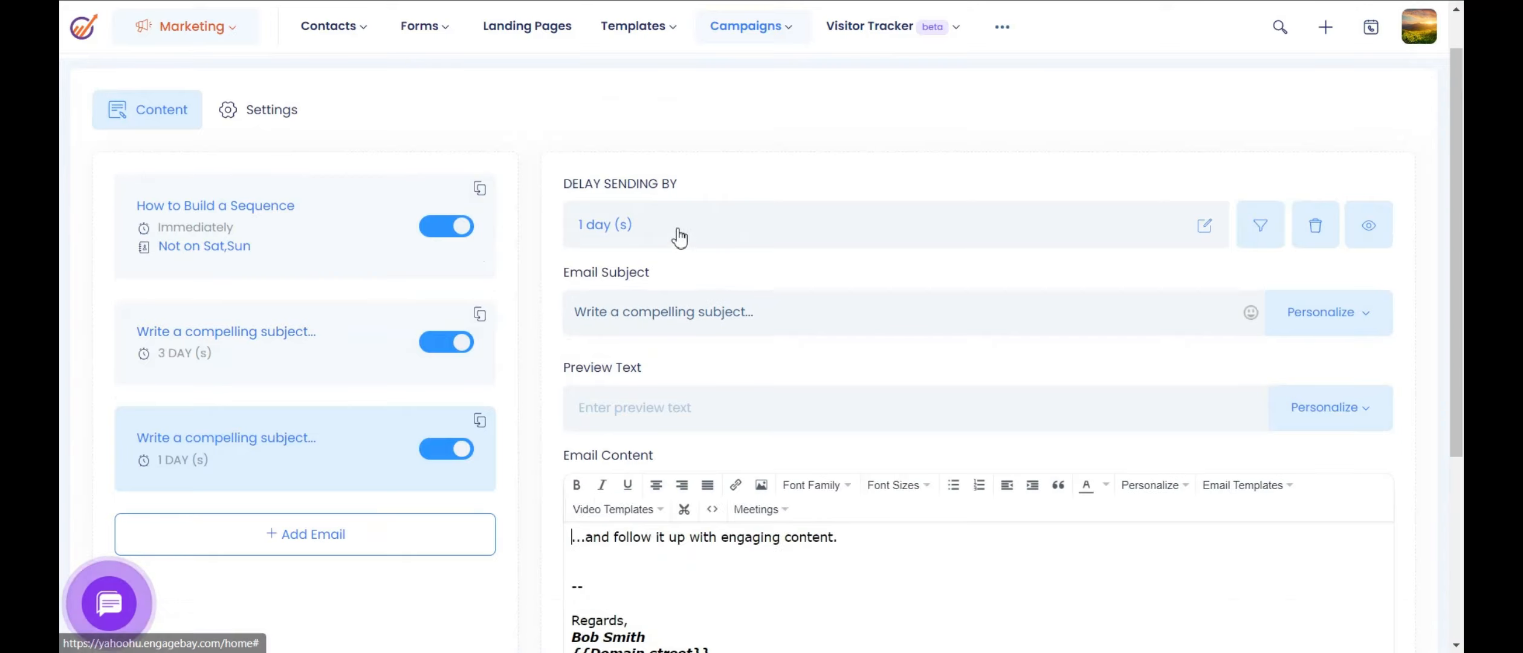
Step: Set the third email's sending delay to 3 days after the last email and save the sequence
{"action": "left_click", "coordinate": [636, 229]}
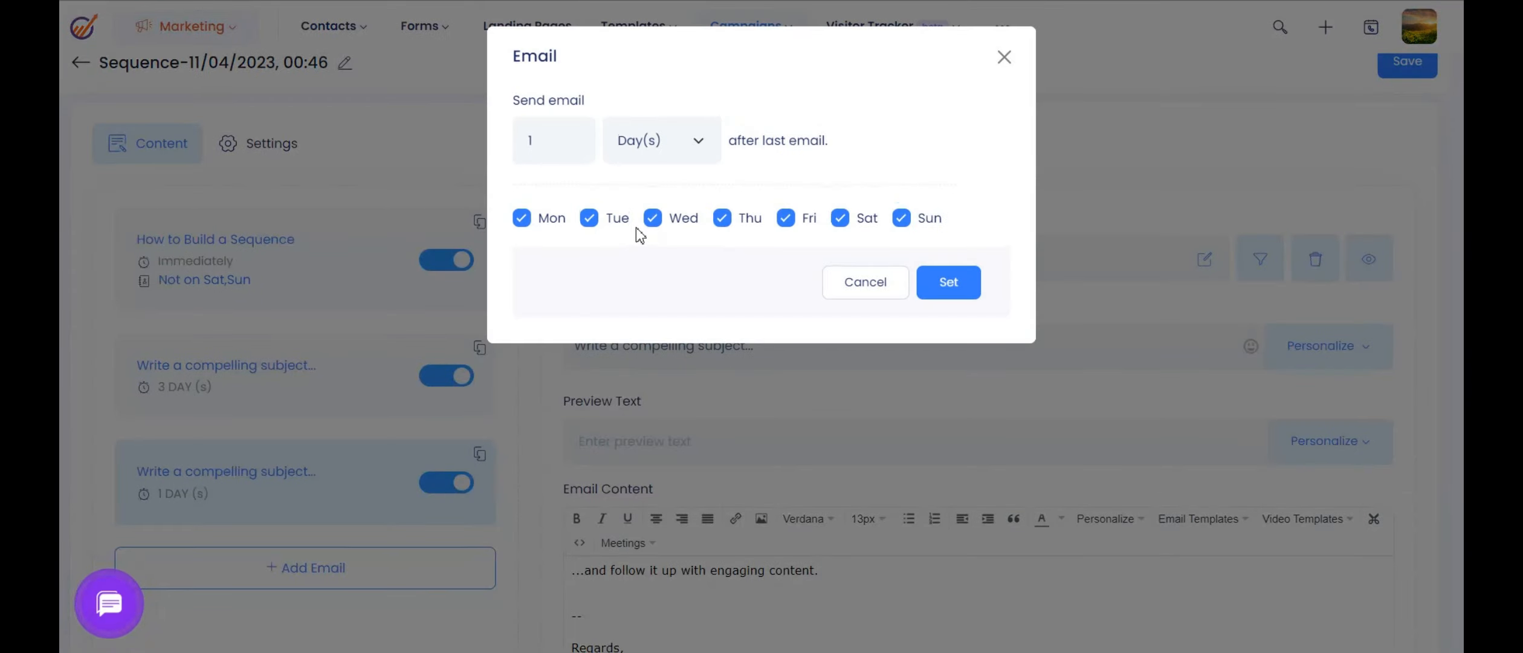
{"action": "left_click", "coordinate": [573, 136]}
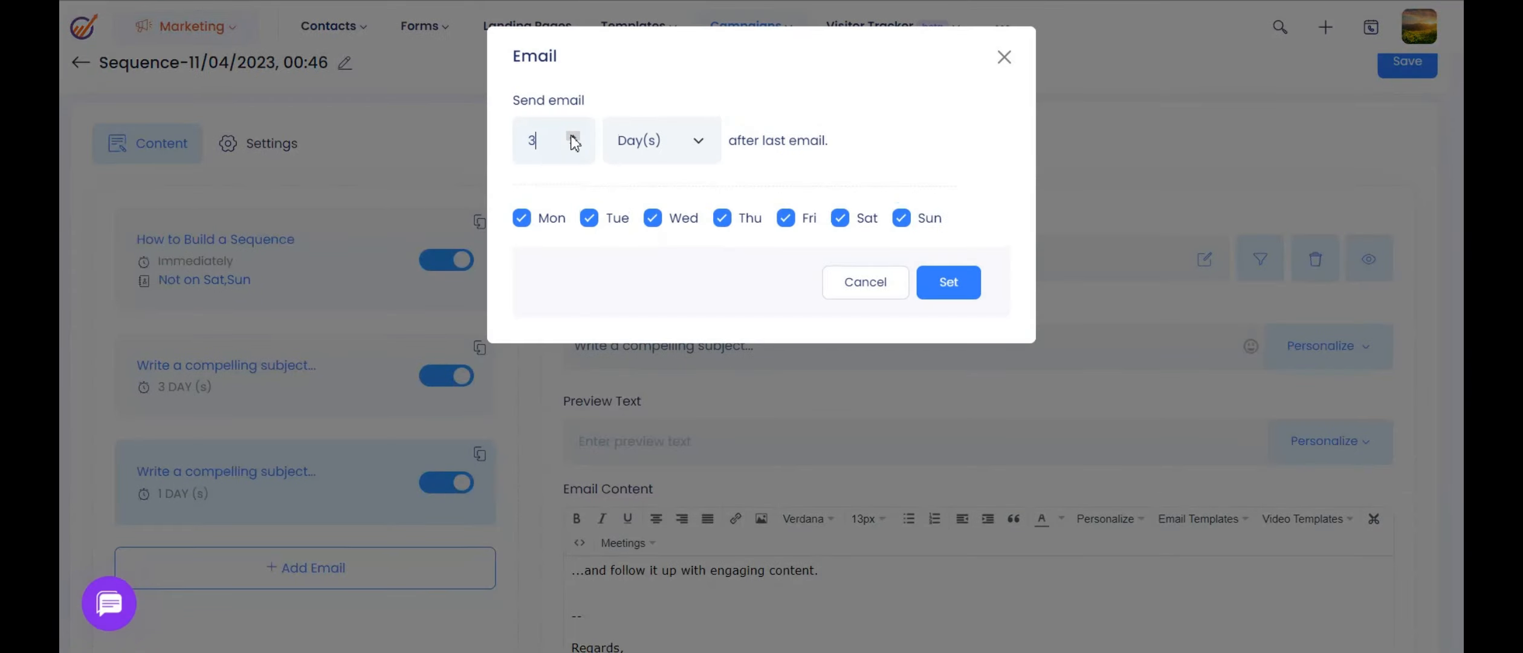
{"action": "left_click", "coordinate": [573, 137]}
{"action": "left_click", "coordinate": [573, 145]}
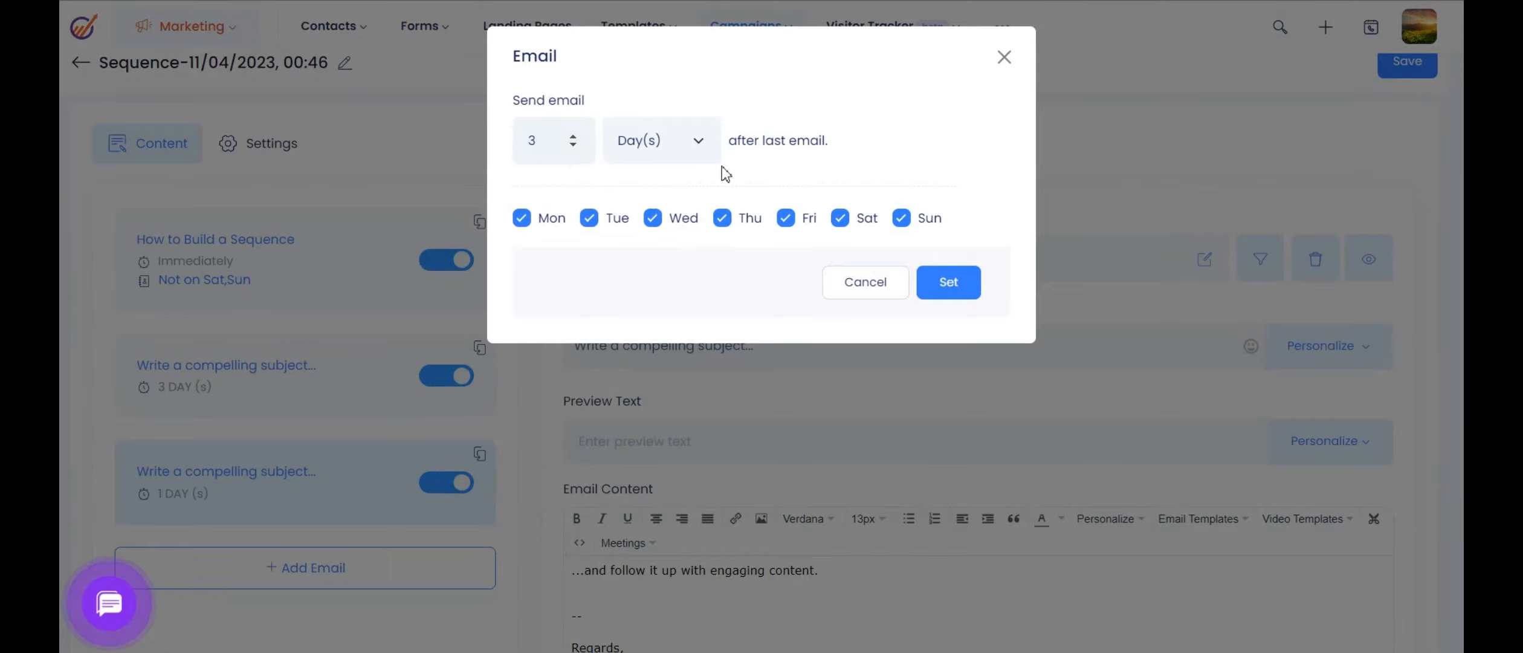
{"action": "left_click_drag", "start_coordinate": [727, 145], "coordinate": [826, 141]}
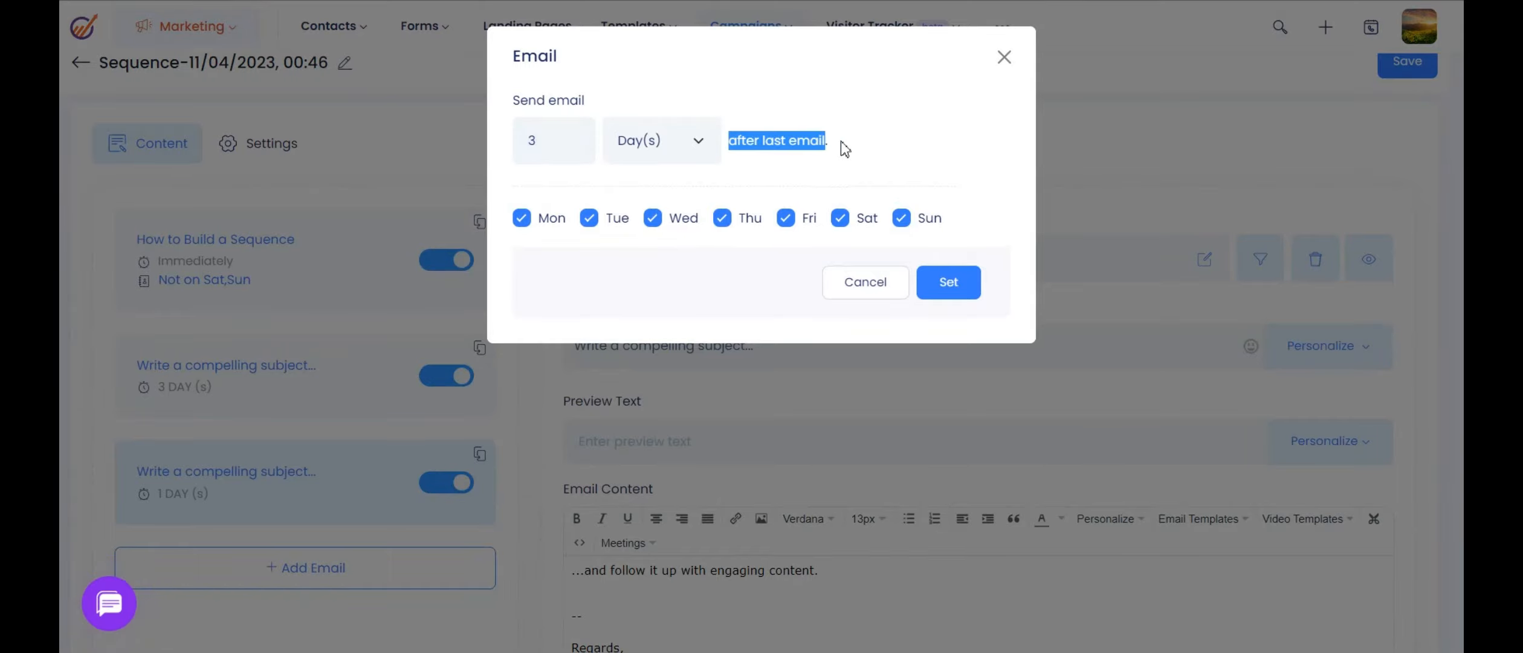
{"action": "left_click", "coordinate": [947, 283]}
{"action": "scroll", "coordinate": [947, 289], "scroll_direction": "down", "scroll_amount": 1}
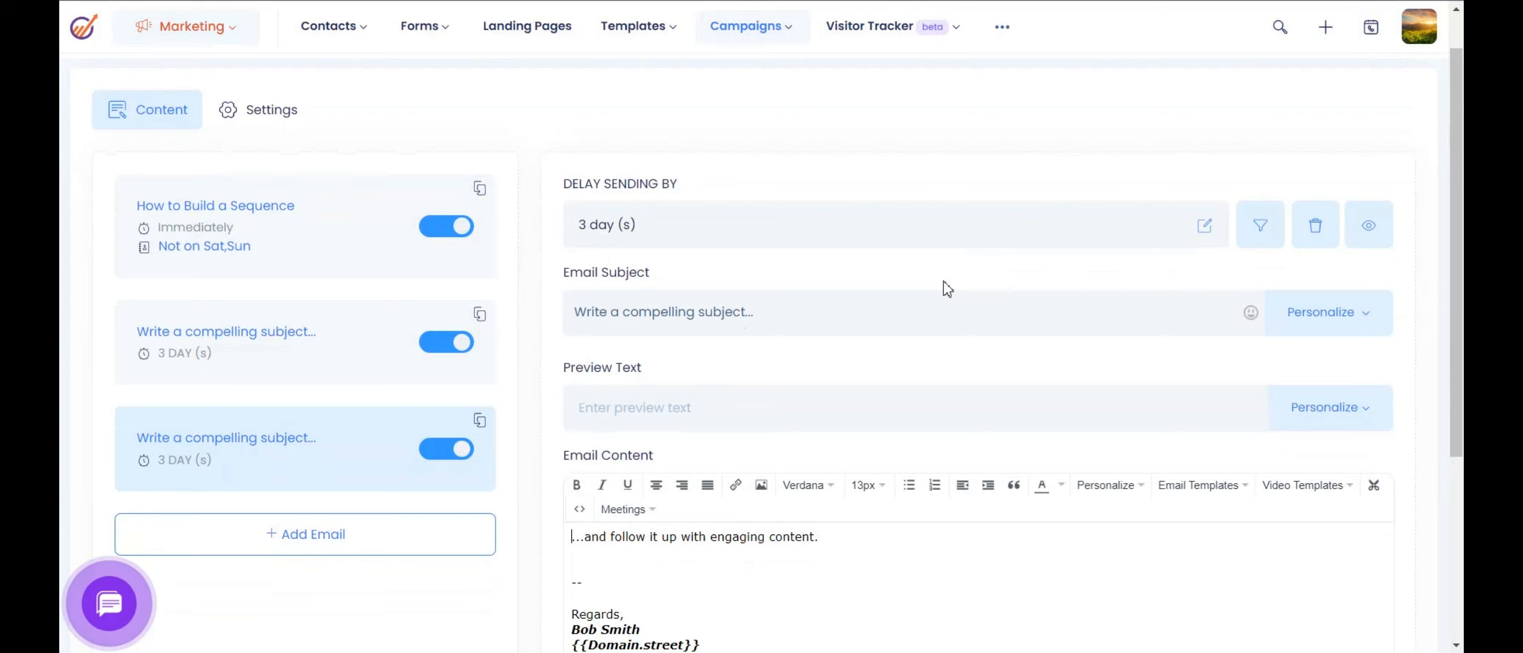
{"action": "scroll", "coordinate": [947, 289], "scroll_direction": "up", "scroll_amount": 1}
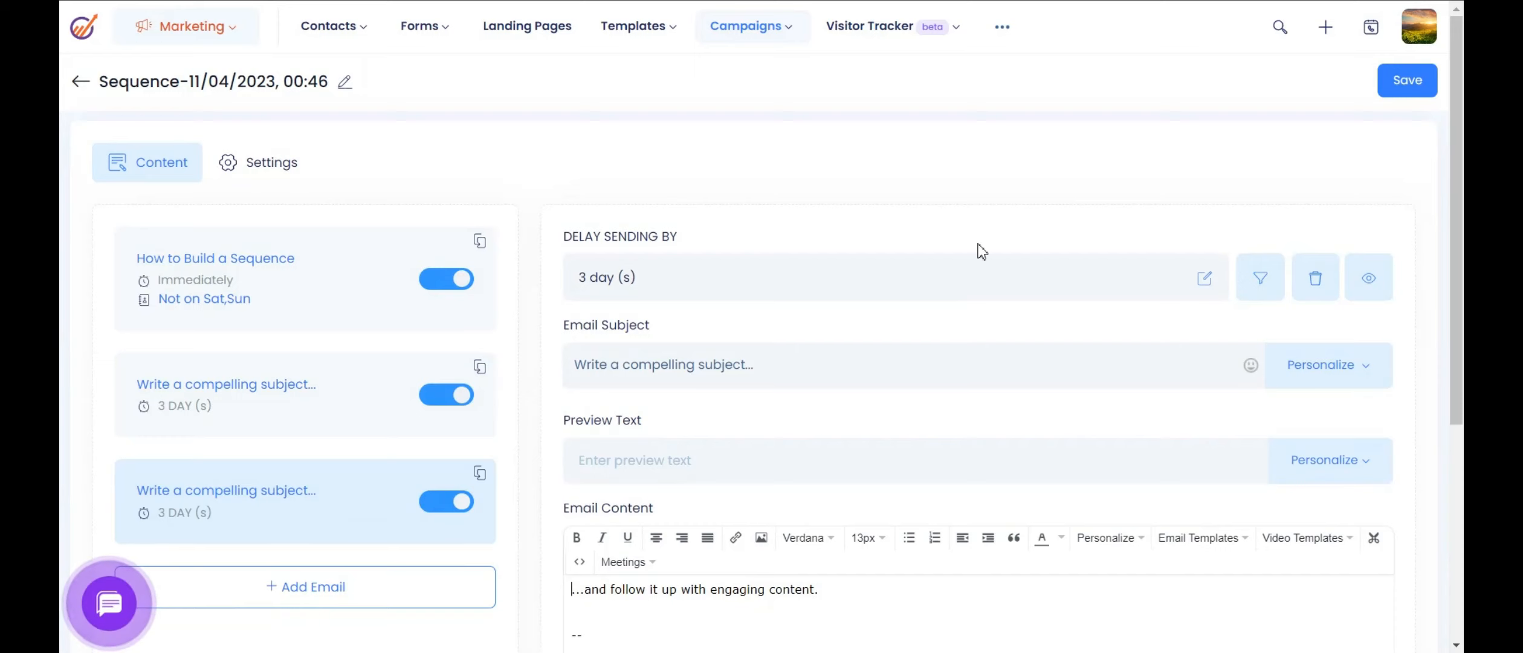
{"action": "left_click", "coordinate": [1403, 85]}
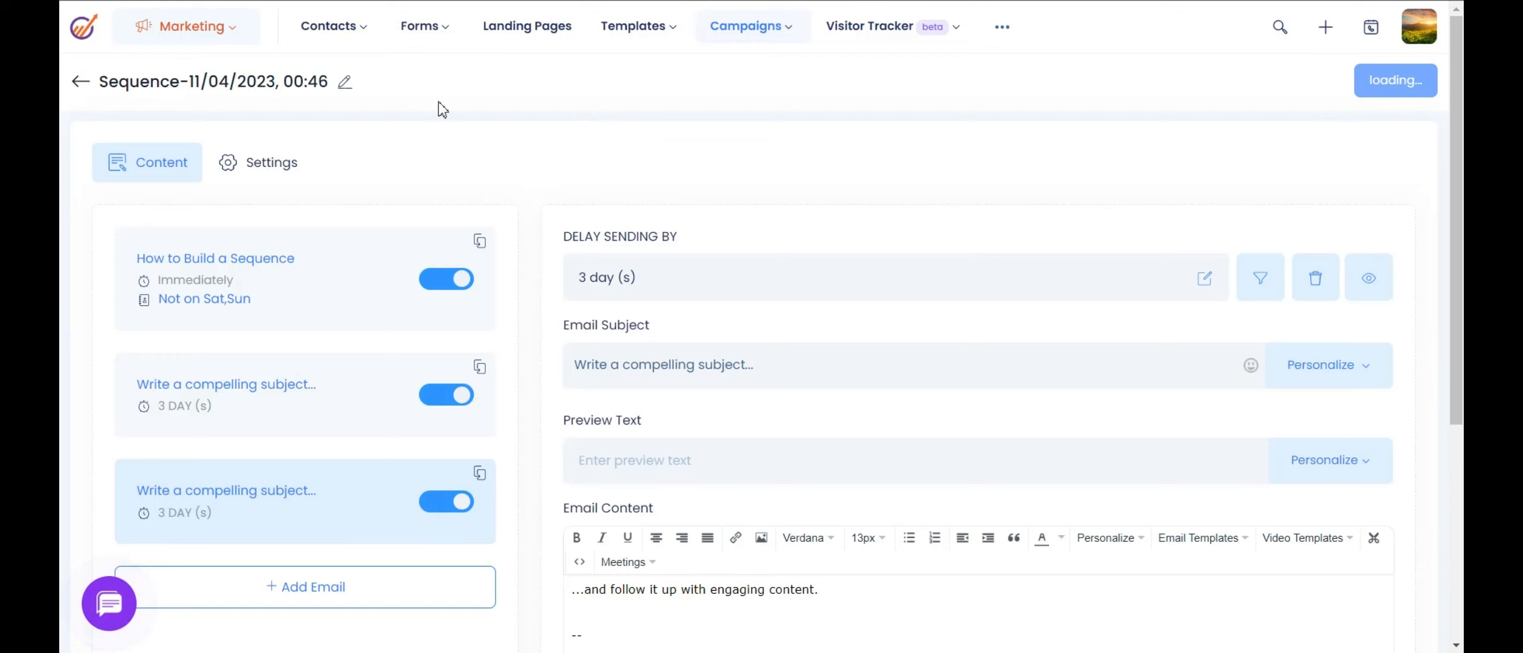
Step: Go to the contact lists and open the static list named bob List
{"action": "mouse_move", "coordinate": [353, 36]}
{"action": "left_click", "coordinate": [357, 68]}
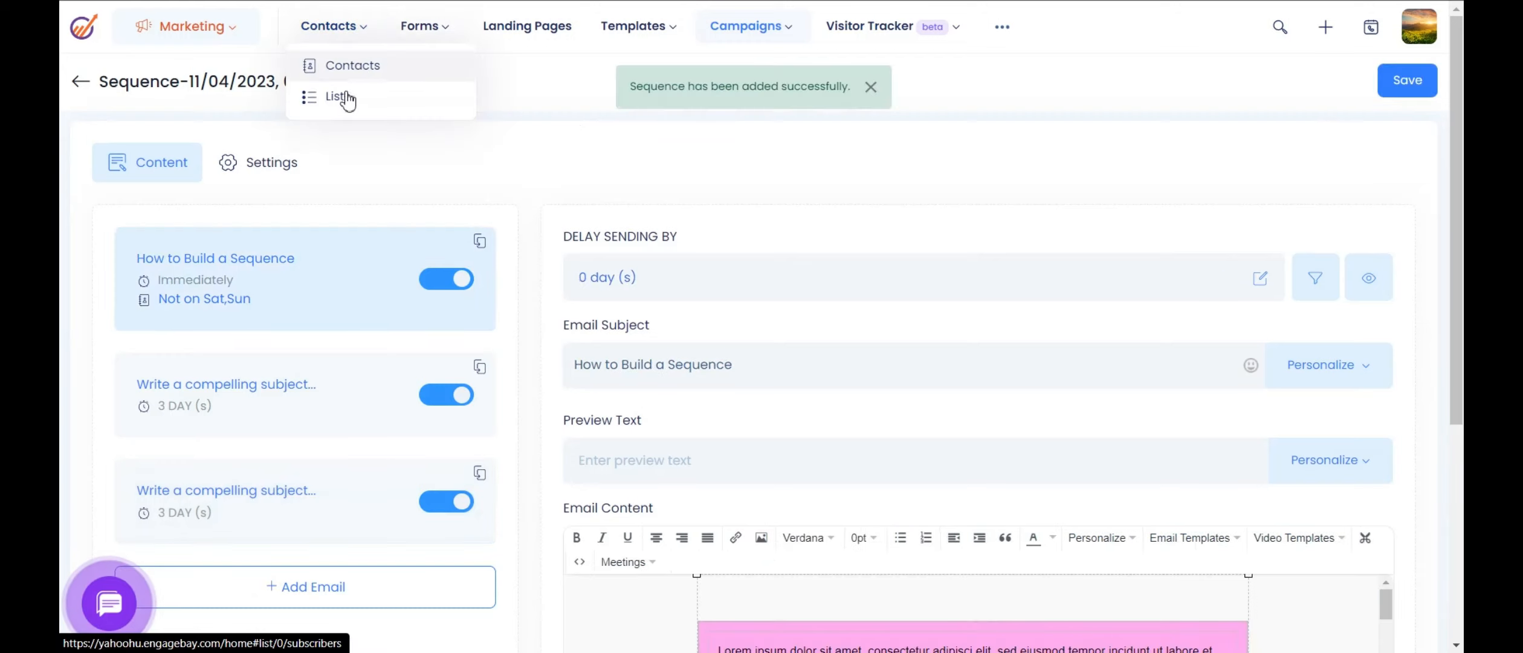
{"action": "left_click", "coordinate": [352, 98]}
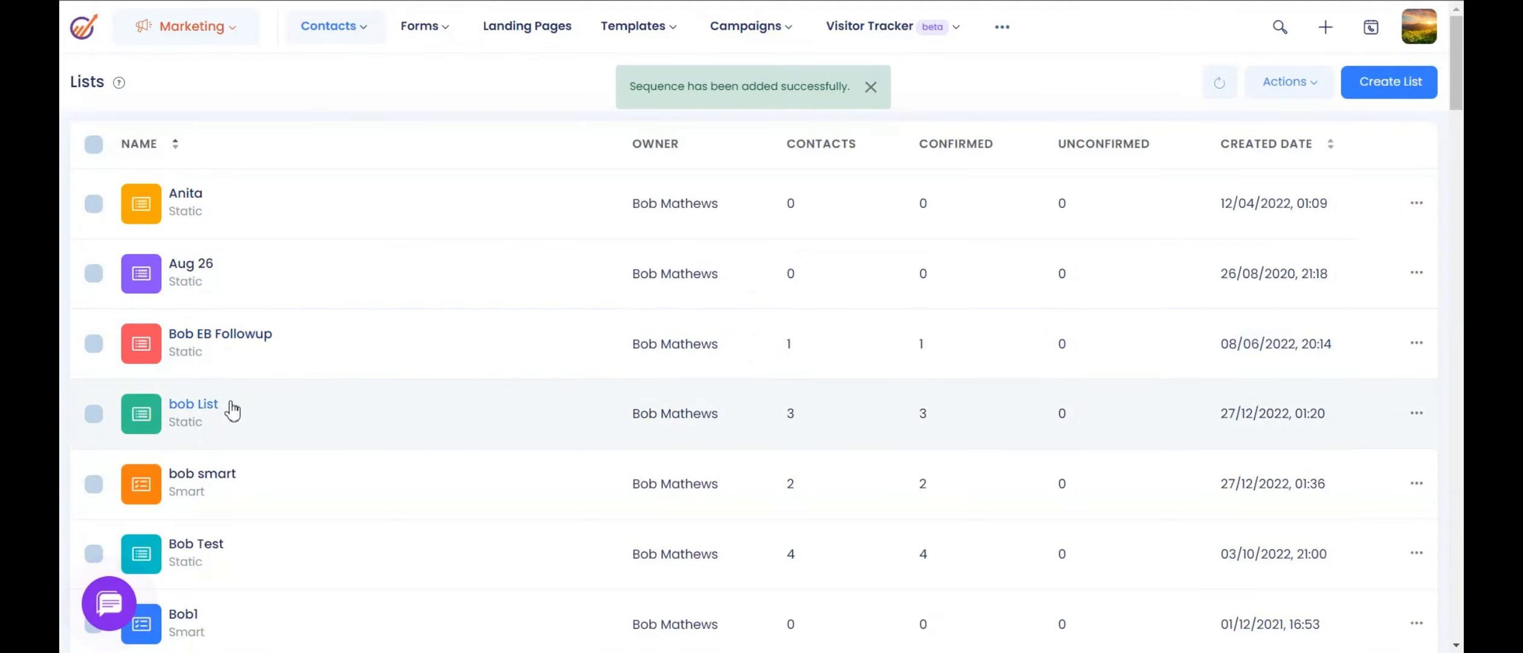
{"action": "left_click", "coordinate": [208, 403]}
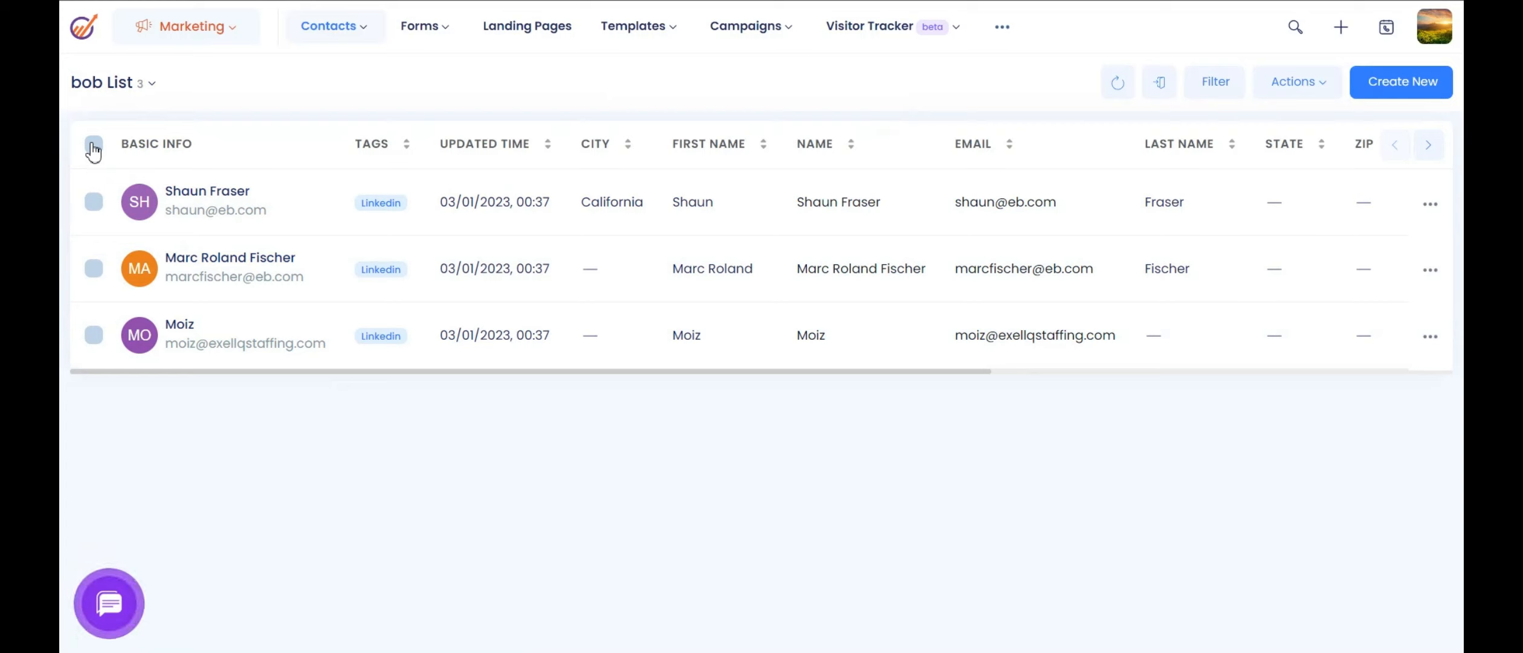
Step: Choose the Bob sequence for all contacts in the list and cancel adding them
{"action": "left_click", "coordinate": [94, 145]}
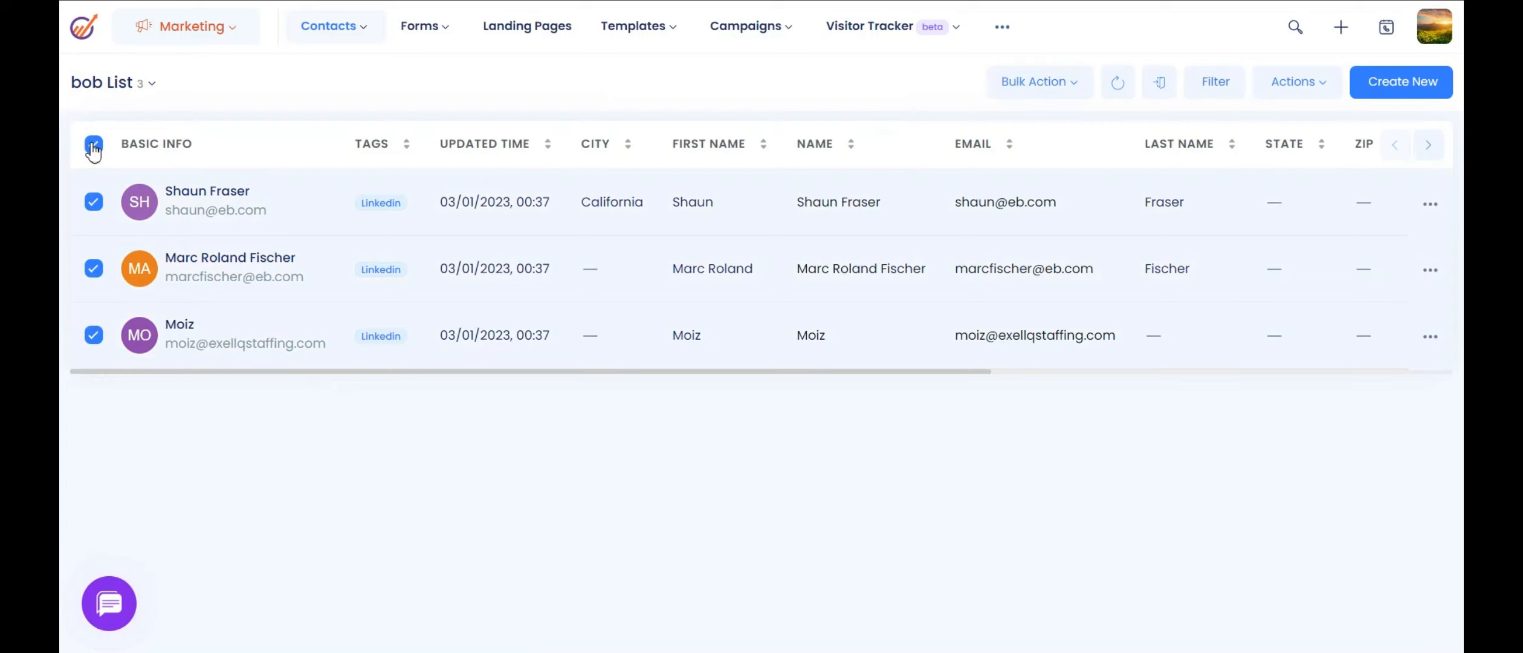
{"action": "left_click", "coordinate": [1059, 91]}
{"action": "left_click", "coordinate": [978, 187]}
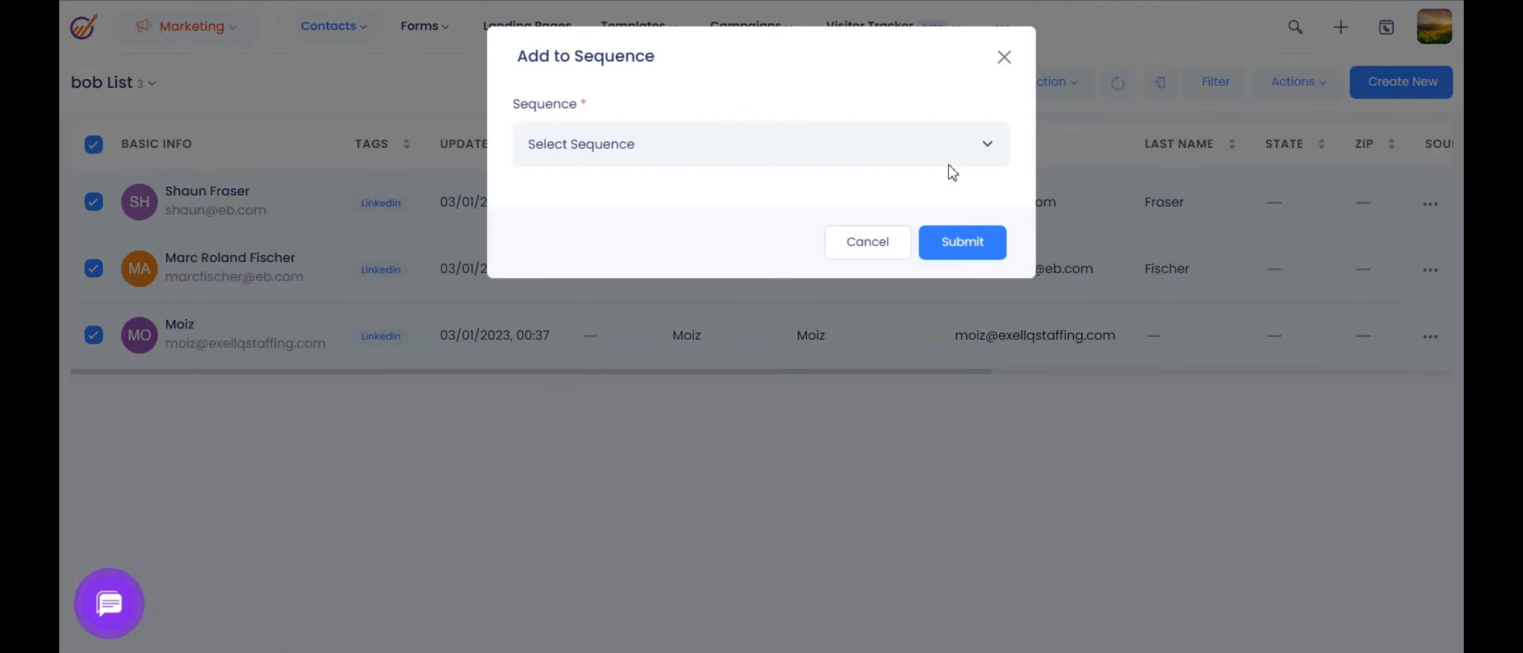
{"action": "left_click", "coordinate": [961, 148]}
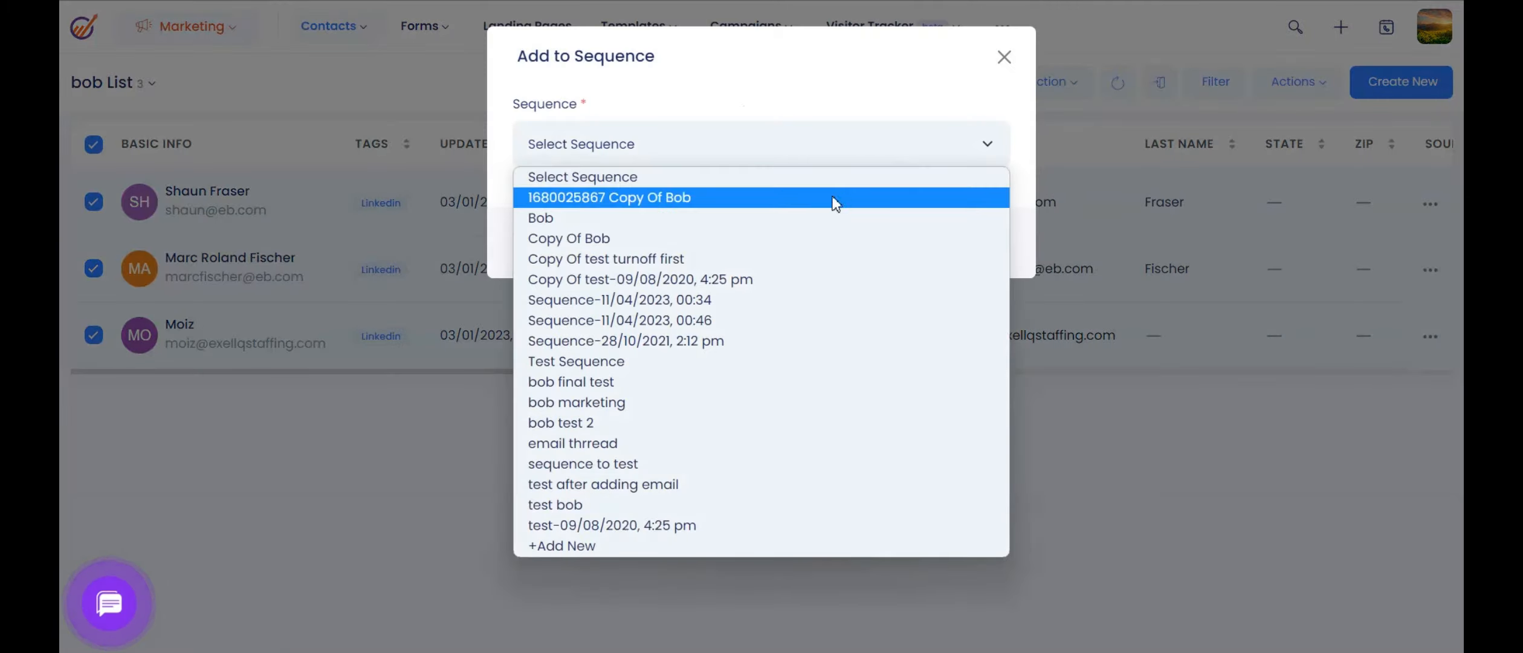
{"action": "left_click", "coordinate": [811, 214]}
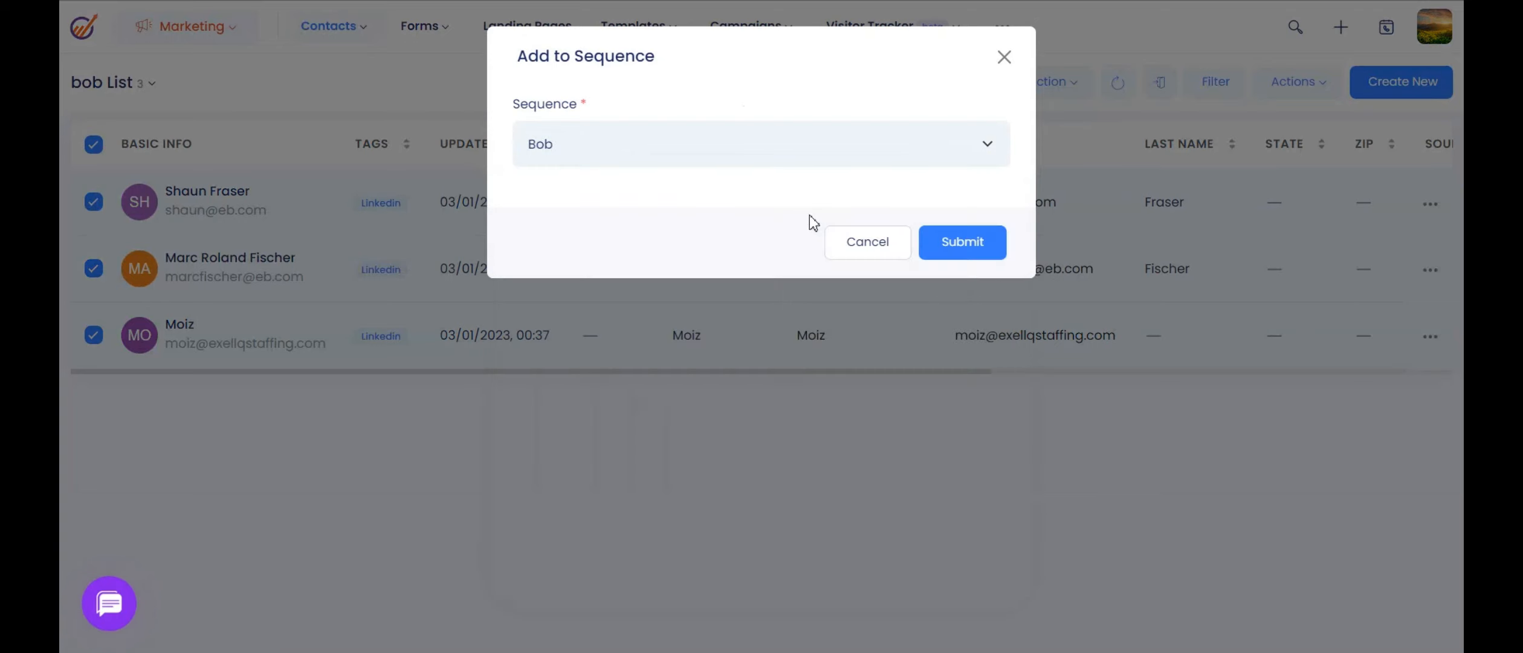
{"action": "left_click", "coordinate": [958, 247]}
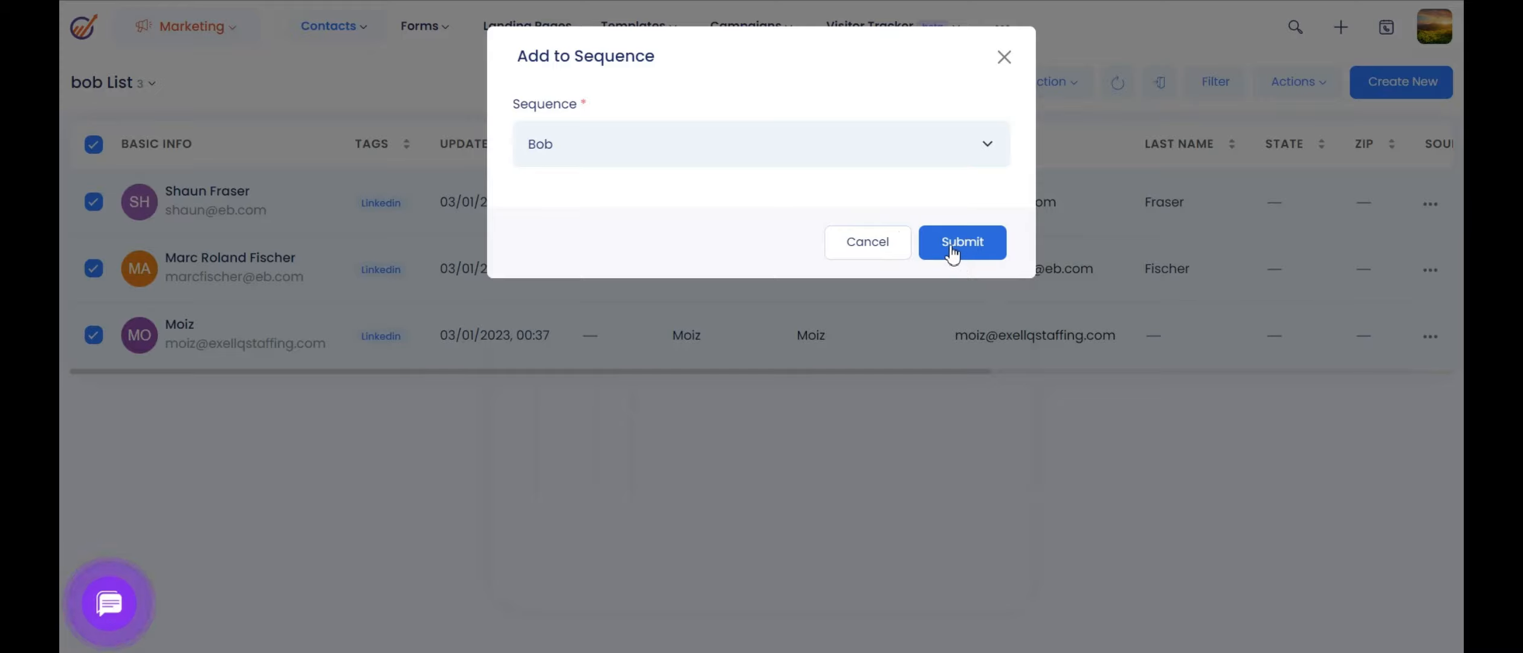
{"action": "left_click", "coordinate": [865, 249]}
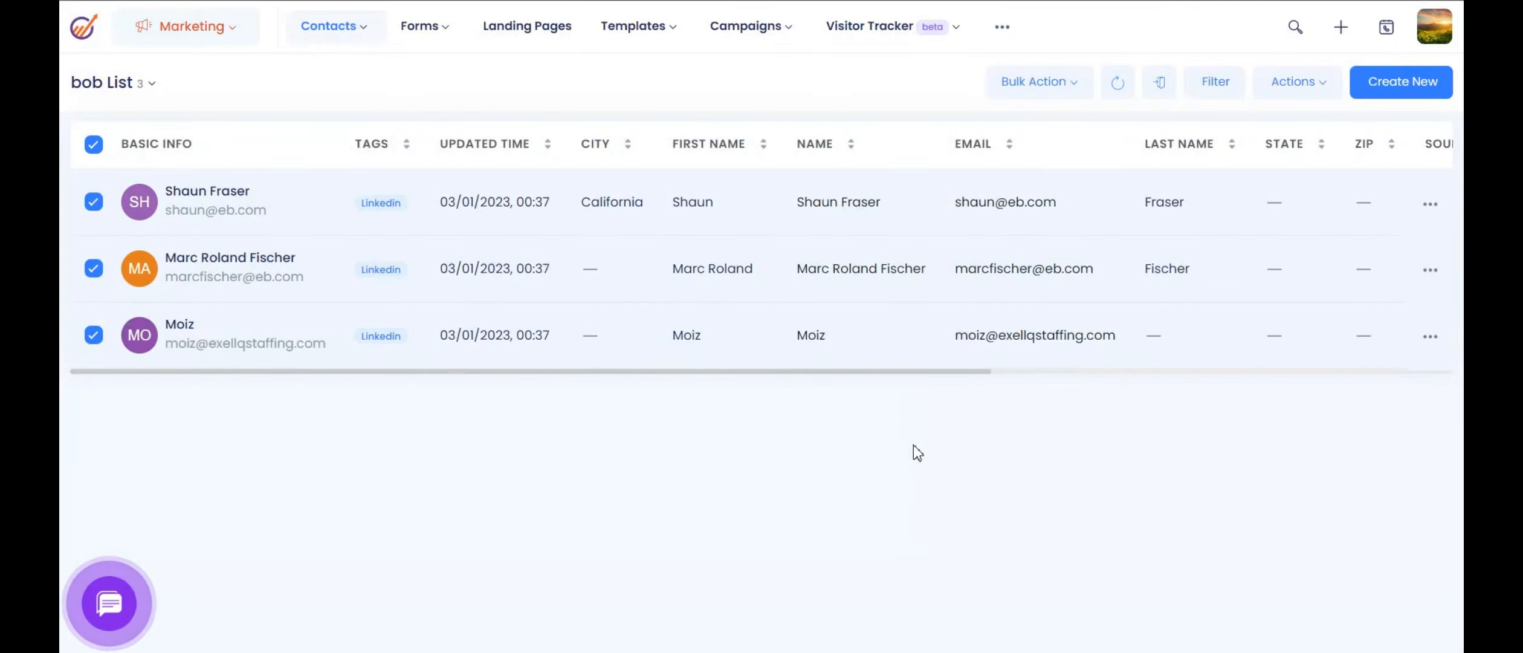
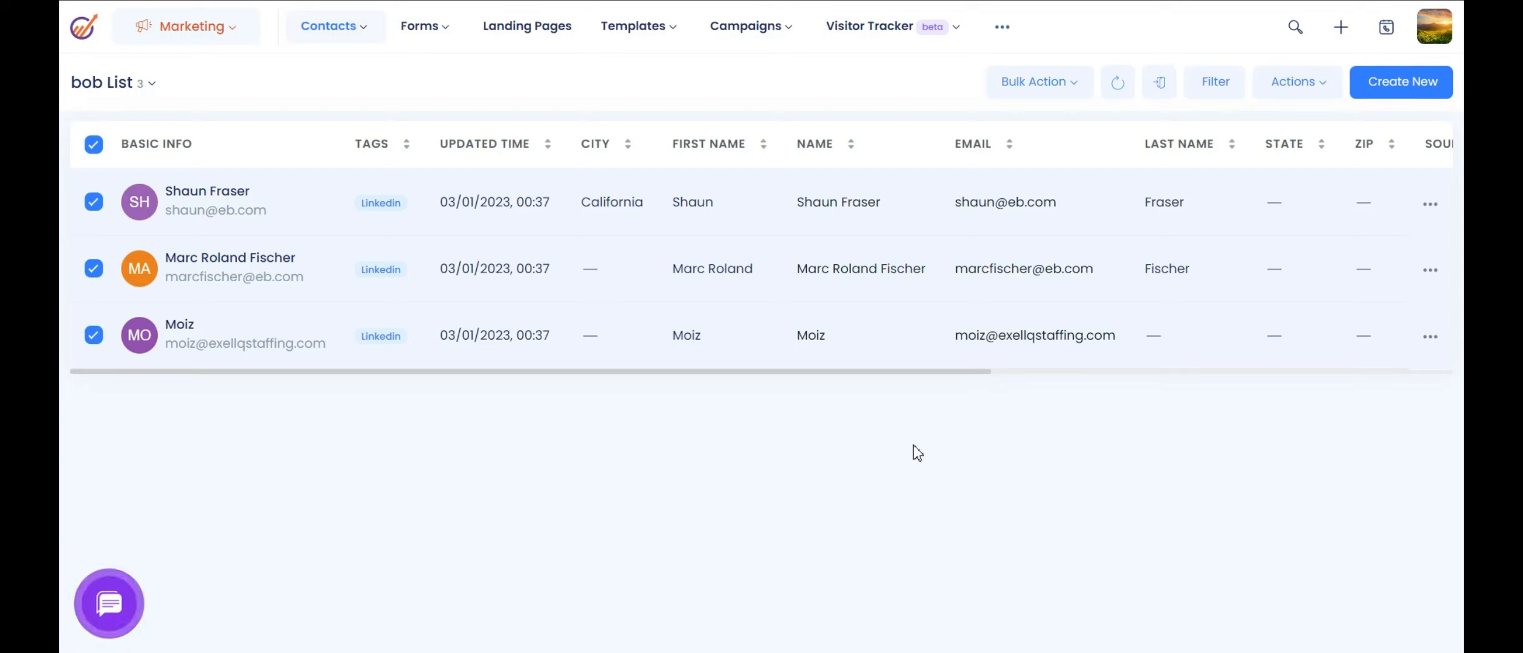
Step: View the SMS Broadcasts page and look over the SMS provider integrations in the account settings
{"action": "left_click", "coordinate": [775, 28]}
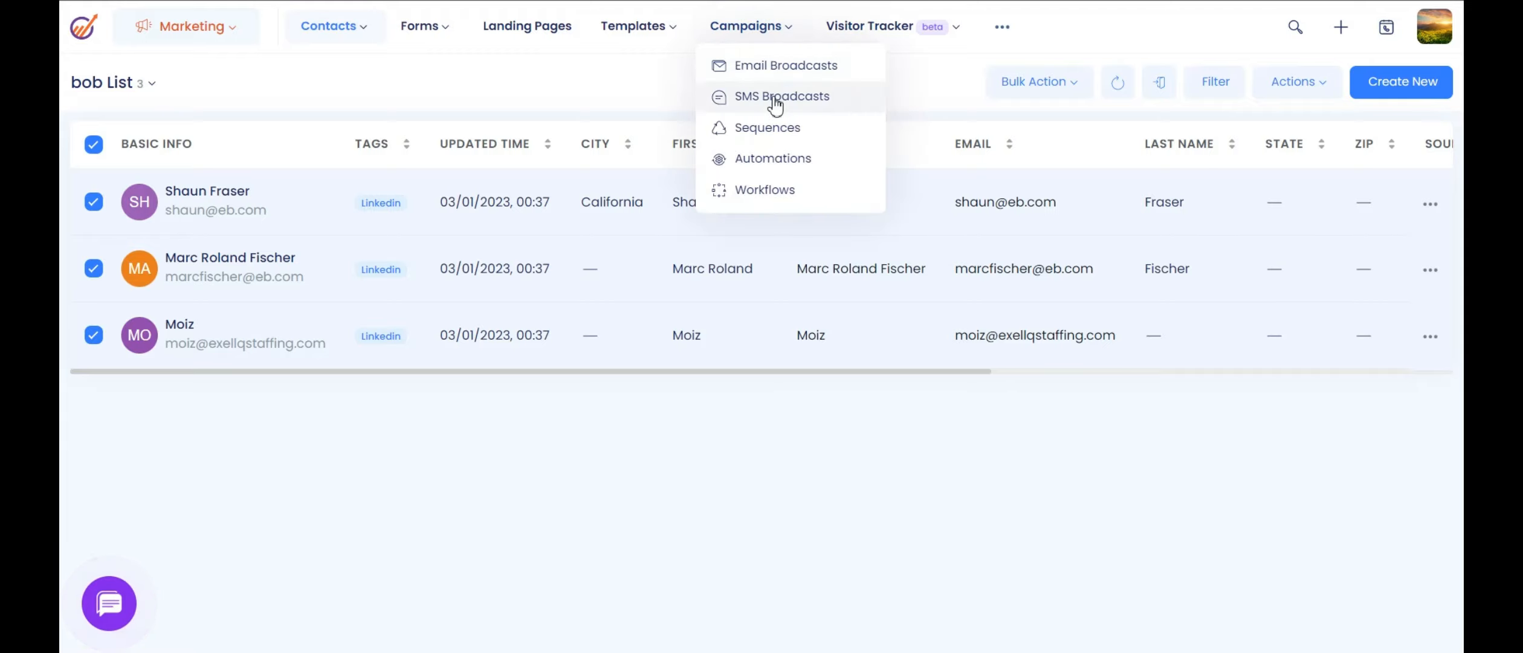
{"action": "left_click", "coordinate": [775, 99]}
{"action": "left_click", "coordinate": [1439, 37]}
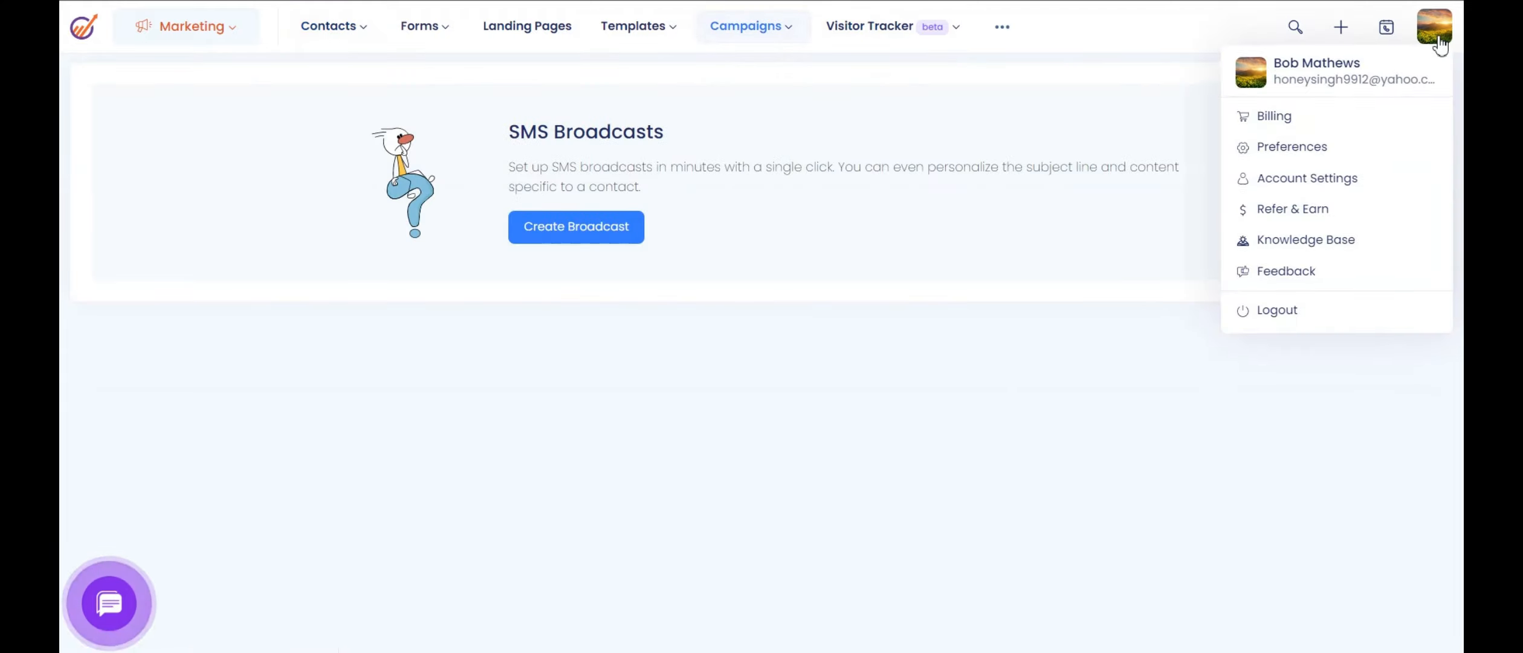
{"action": "left_click", "coordinate": [1308, 178]}
{"action": "scroll", "coordinate": [500, 469], "scroll_direction": "down", "scroll_amount": 10}
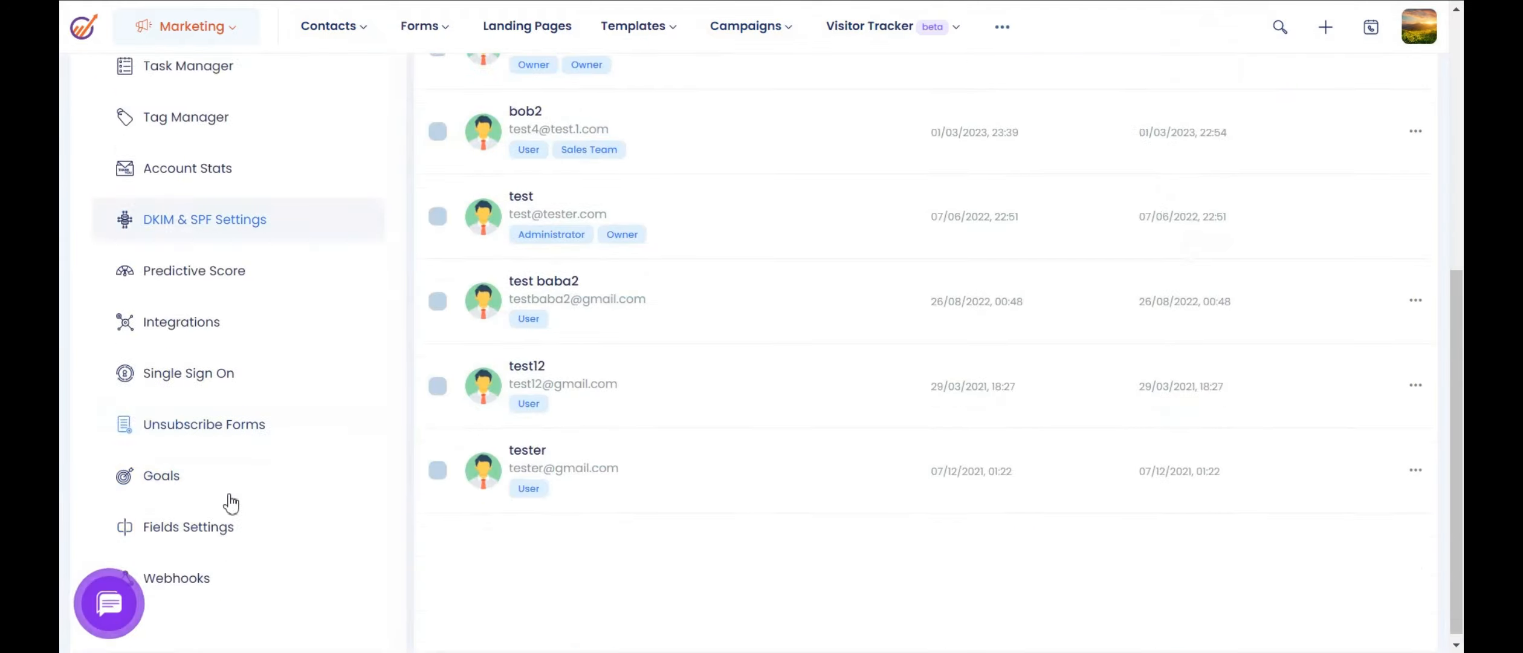
{"action": "left_click", "coordinate": [221, 322]}
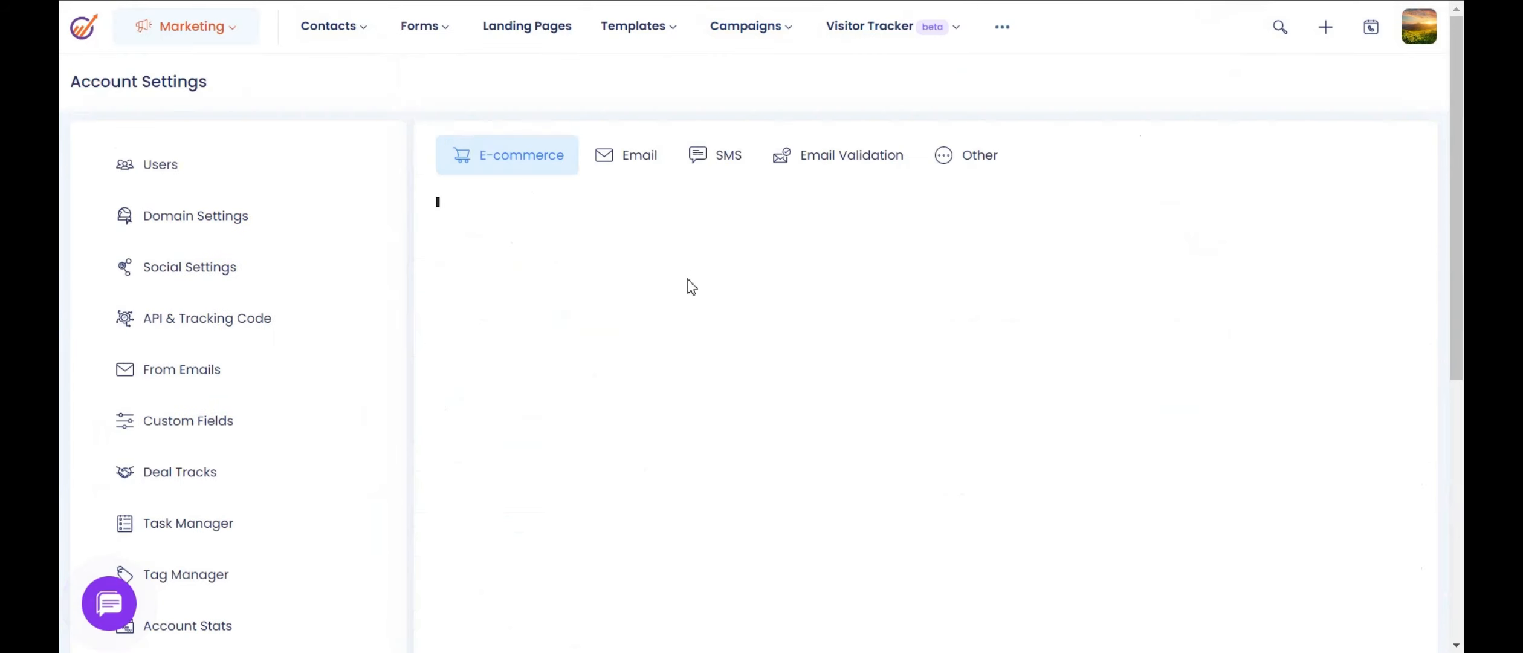
{"action": "left_click", "coordinate": [725, 156]}
{"action": "scroll", "coordinate": [874, 490], "scroll_direction": "down", "scroll_amount": 2}
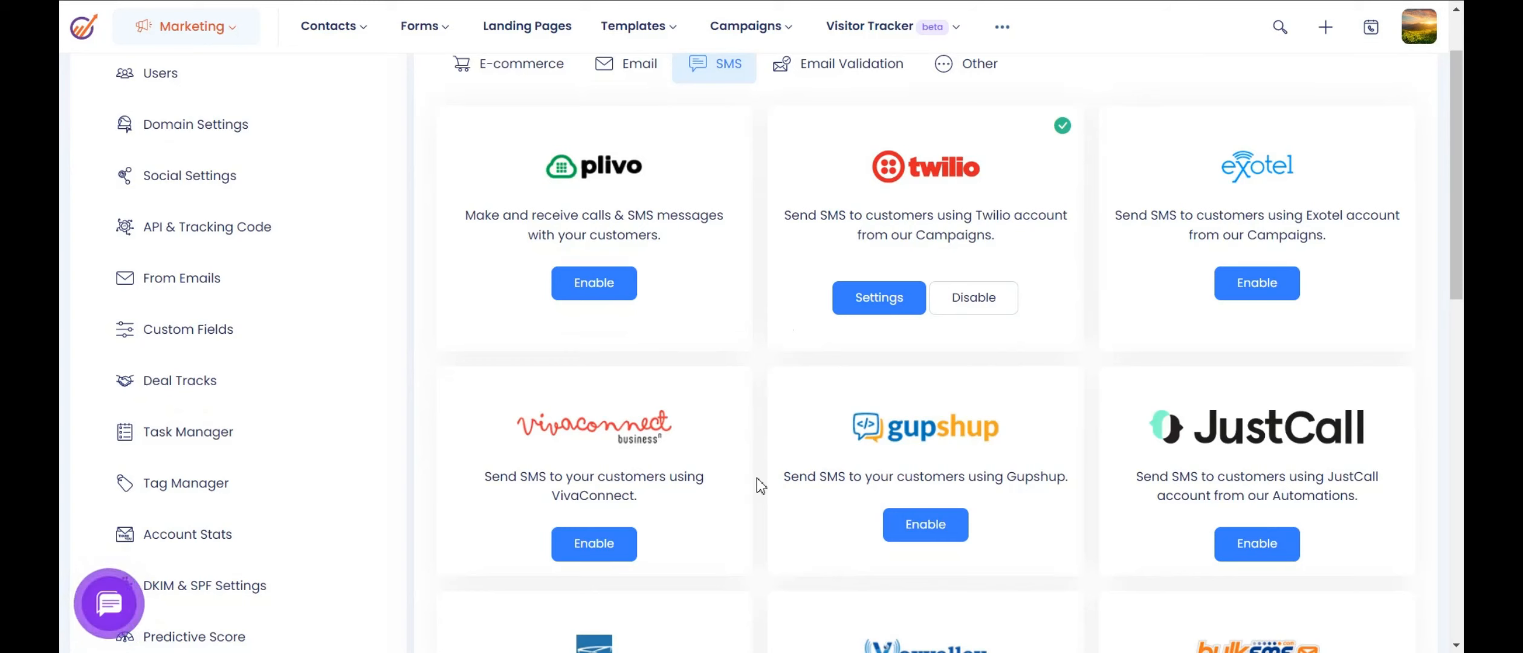
{"action": "scroll", "coordinate": [756, 477], "scroll_direction": "down", "scroll_amount": 3}
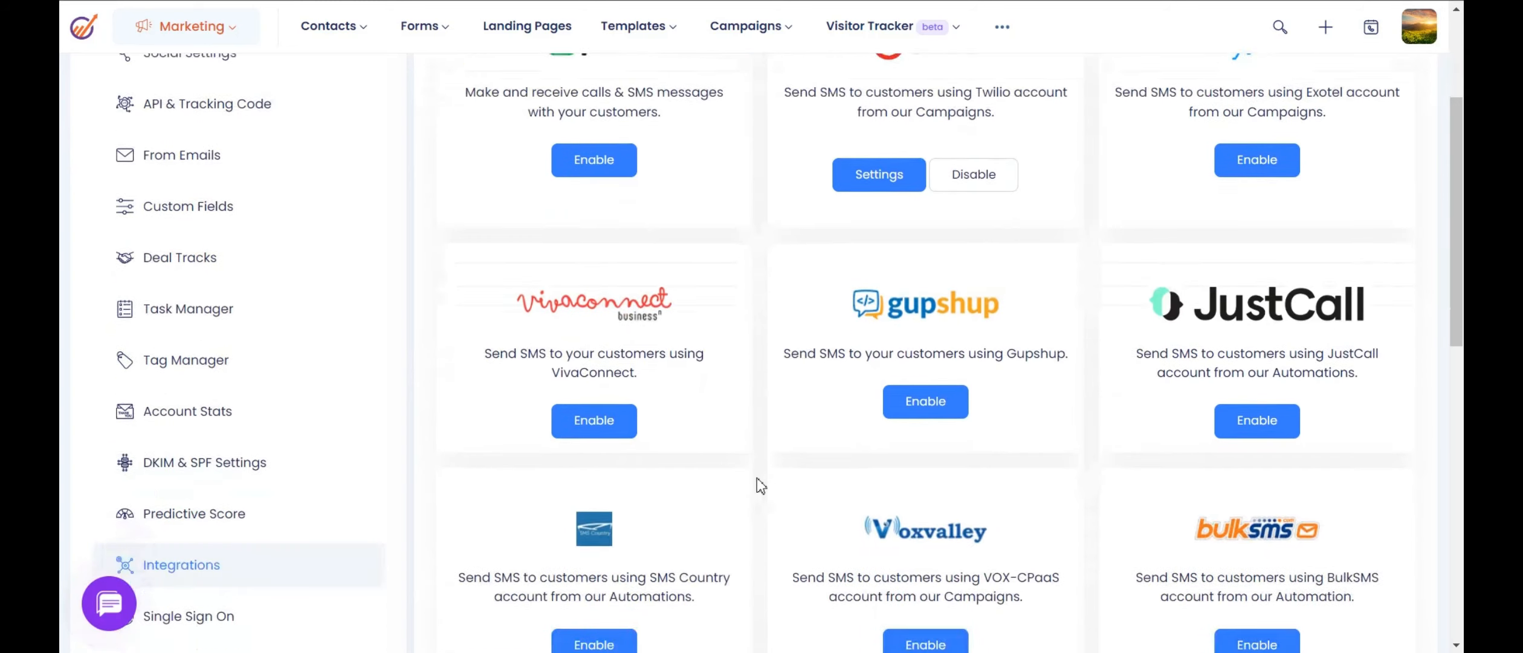
{"action": "scroll", "coordinate": [757, 477], "scroll_direction": "up", "scroll_amount": 3}
{"action": "scroll", "coordinate": [757, 477], "scroll_direction": "up", "scroll_amount": 2}
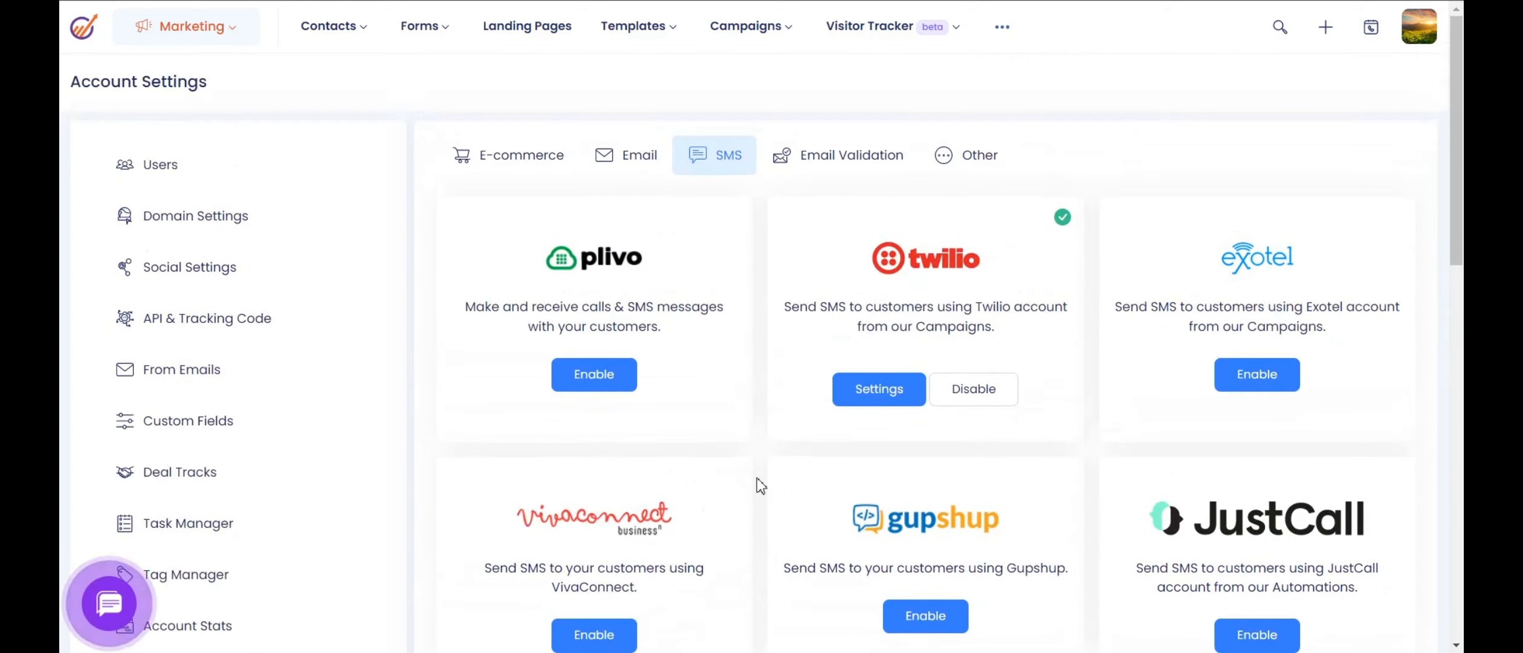
{"action": "scroll", "coordinate": [757, 477], "scroll_direction": "down", "scroll_amount": 3}
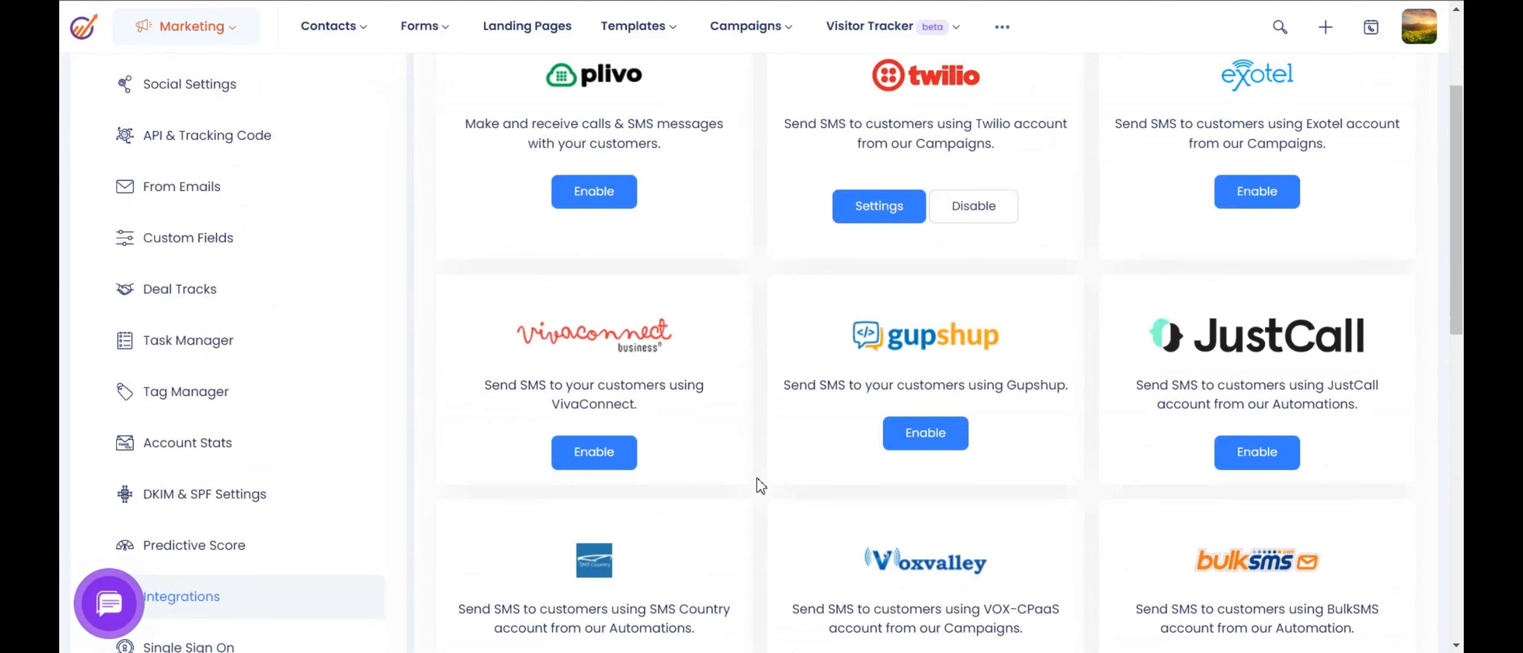
{"action": "scroll", "coordinate": [757, 477], "scroll_direction": "up", "scroll_amount": 3}
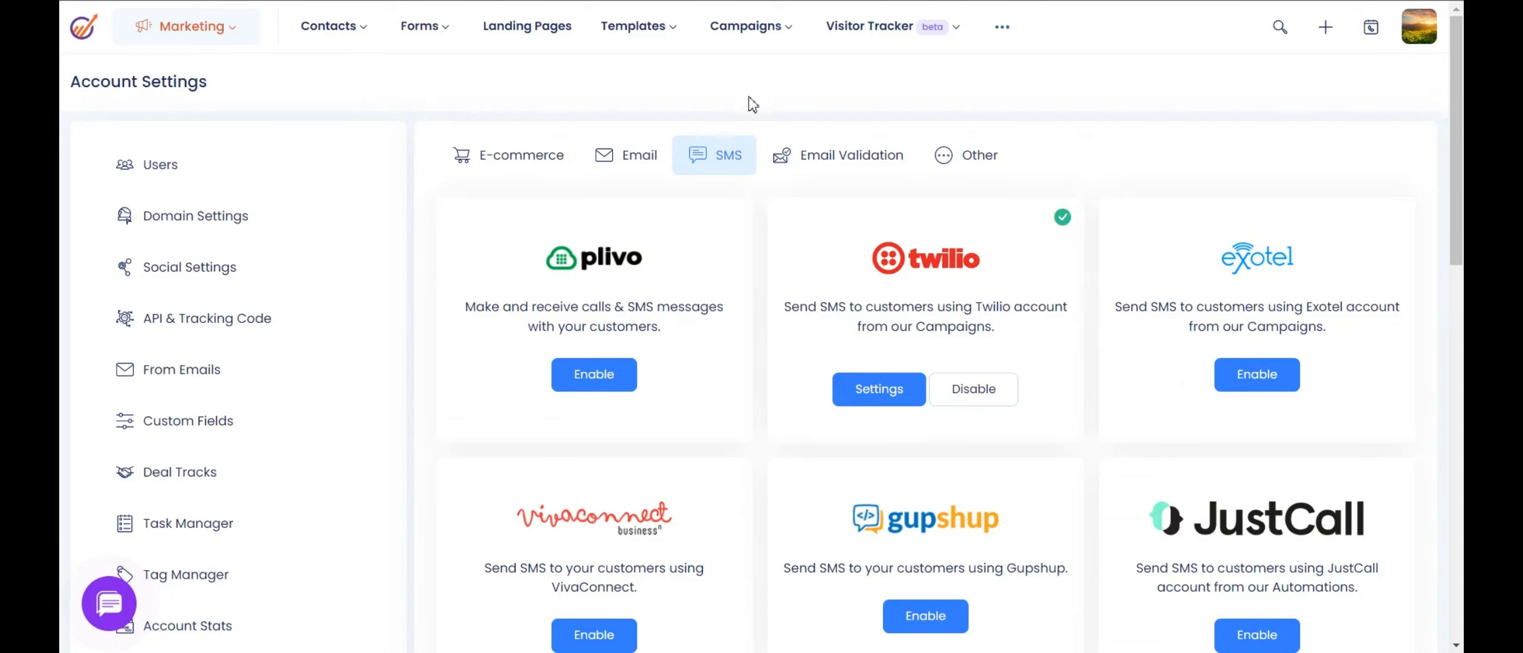
Step: Create an SMS broadcast with Twilio as the provider and choose the sender phone number
{"action": "mouse_move", "coordinate": [767, 42]}
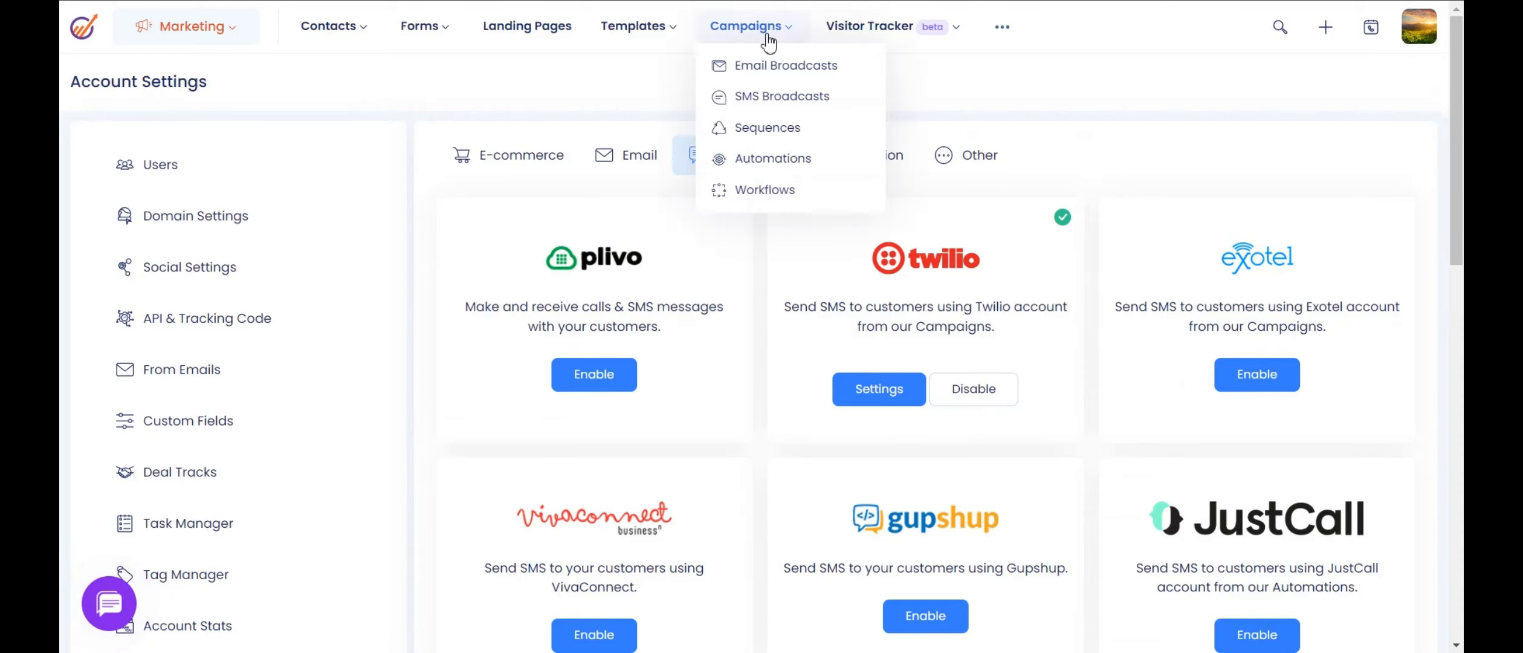
{"action": "left_click", "coordinate": [761, 103]}
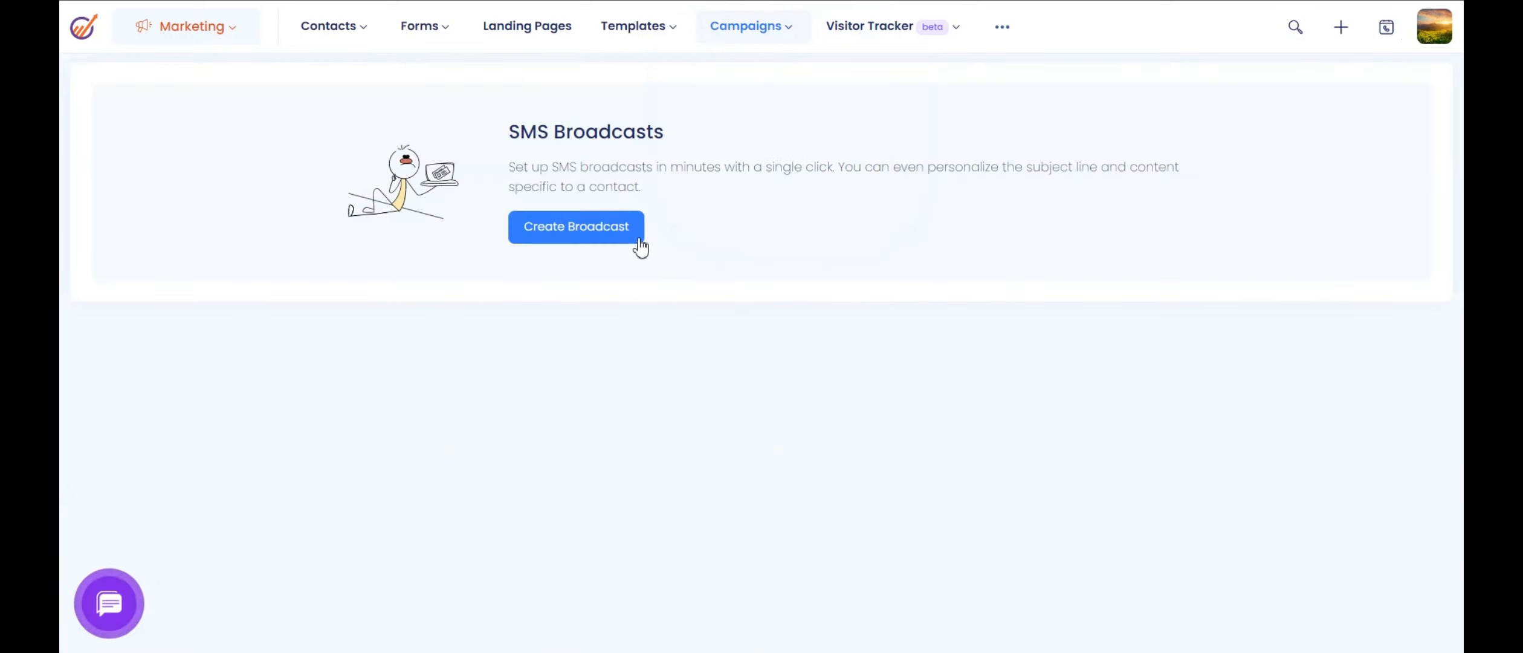
{"action": "left_click", "coordinate": [635, 239]}
{"action": "left_click", "coordinate": [547, 315]}
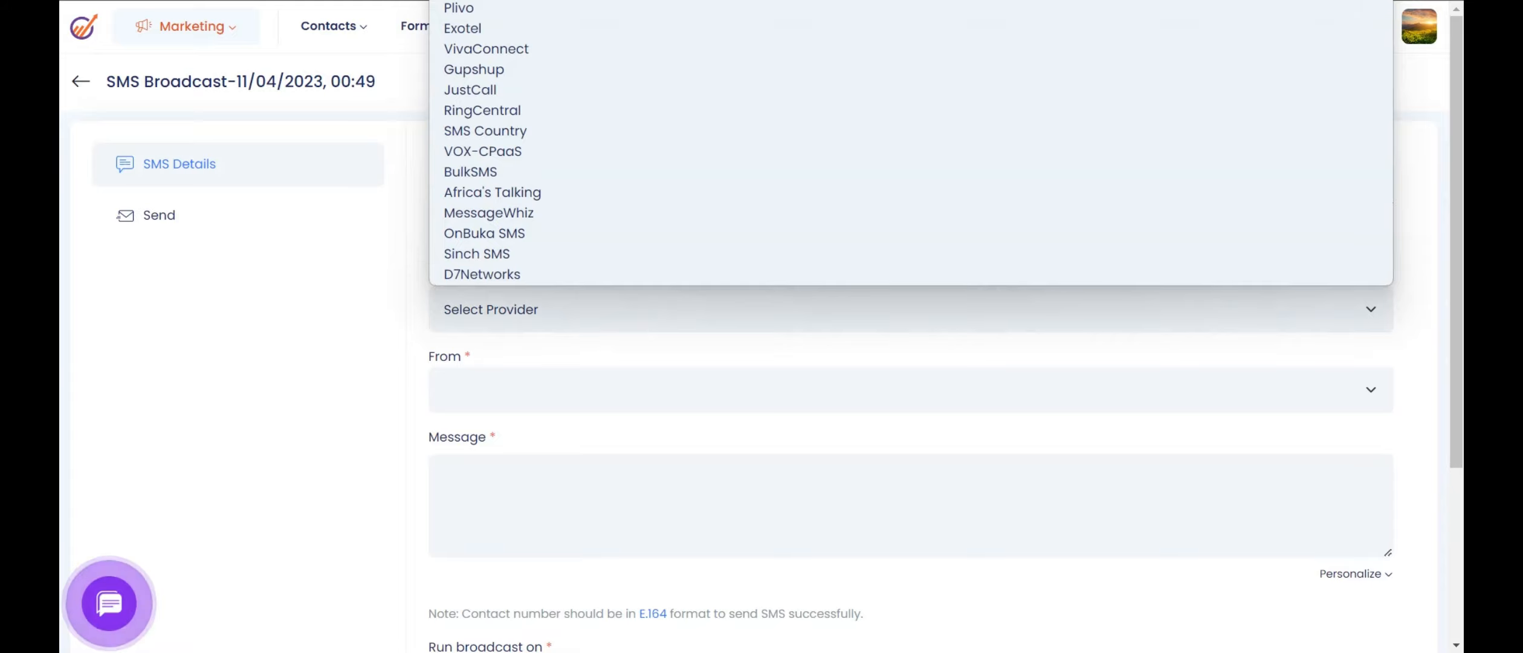
{"action": "left_click", "coordinate": [462, 2]}
{"action": "scroll", "coordinate": [614, 360], "scroll_direction": "down", "scroll_amount": 1}
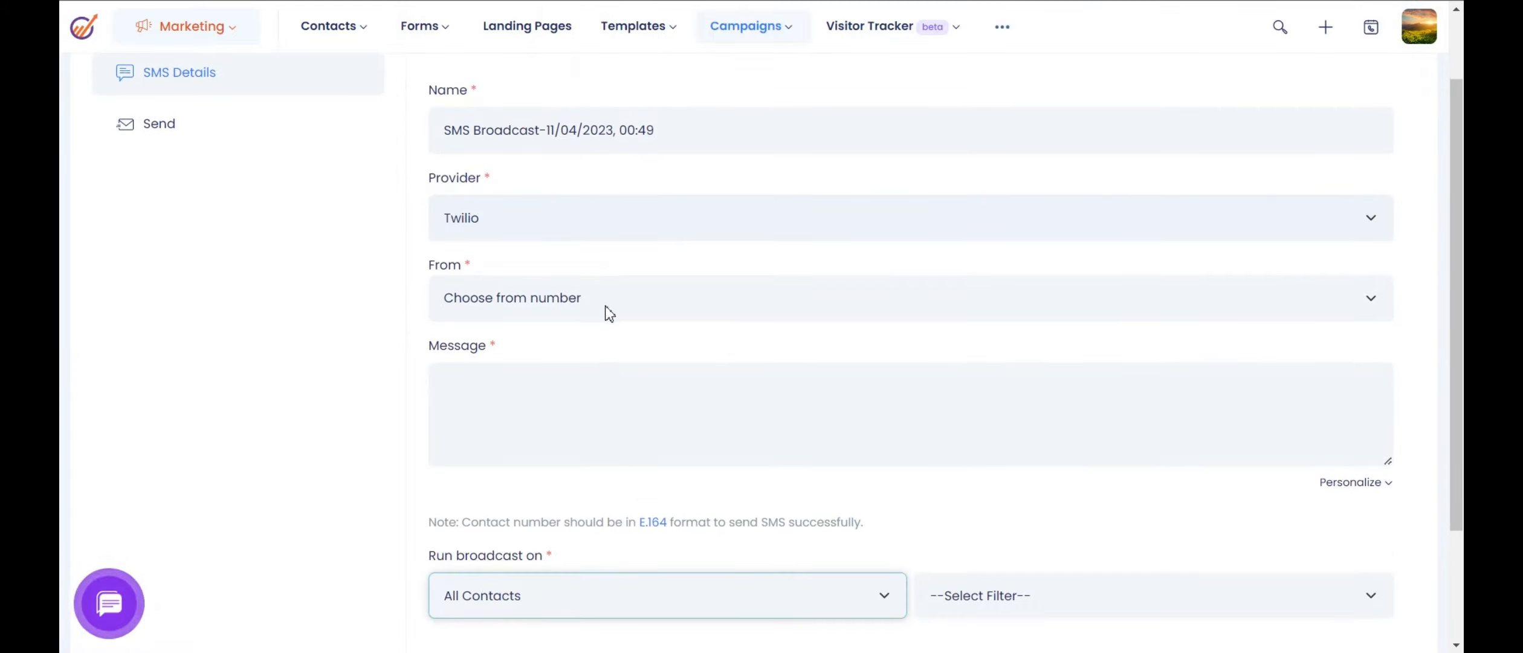
{"action": "left_click", "coordinate": [605, 310]}
{"action": "left_click", "coordinate": [527, 350]}
{"action": "scroll", "coordinate": [623, 436], "scroll_direction": "down", "scroll_amount": 1}
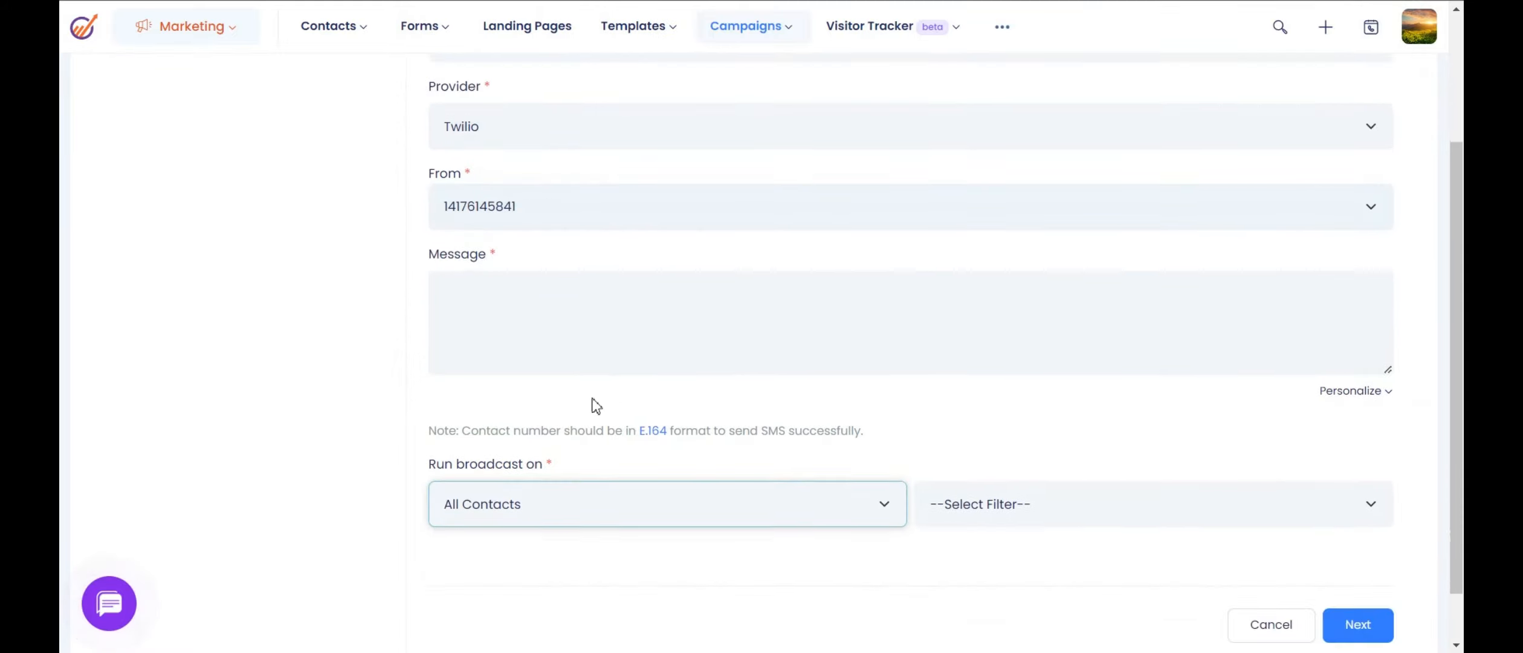
Step: Insert the First Name personalization field into the SMS broadcast's message
{"action": "left_click", "coordinate": [574, 298]}
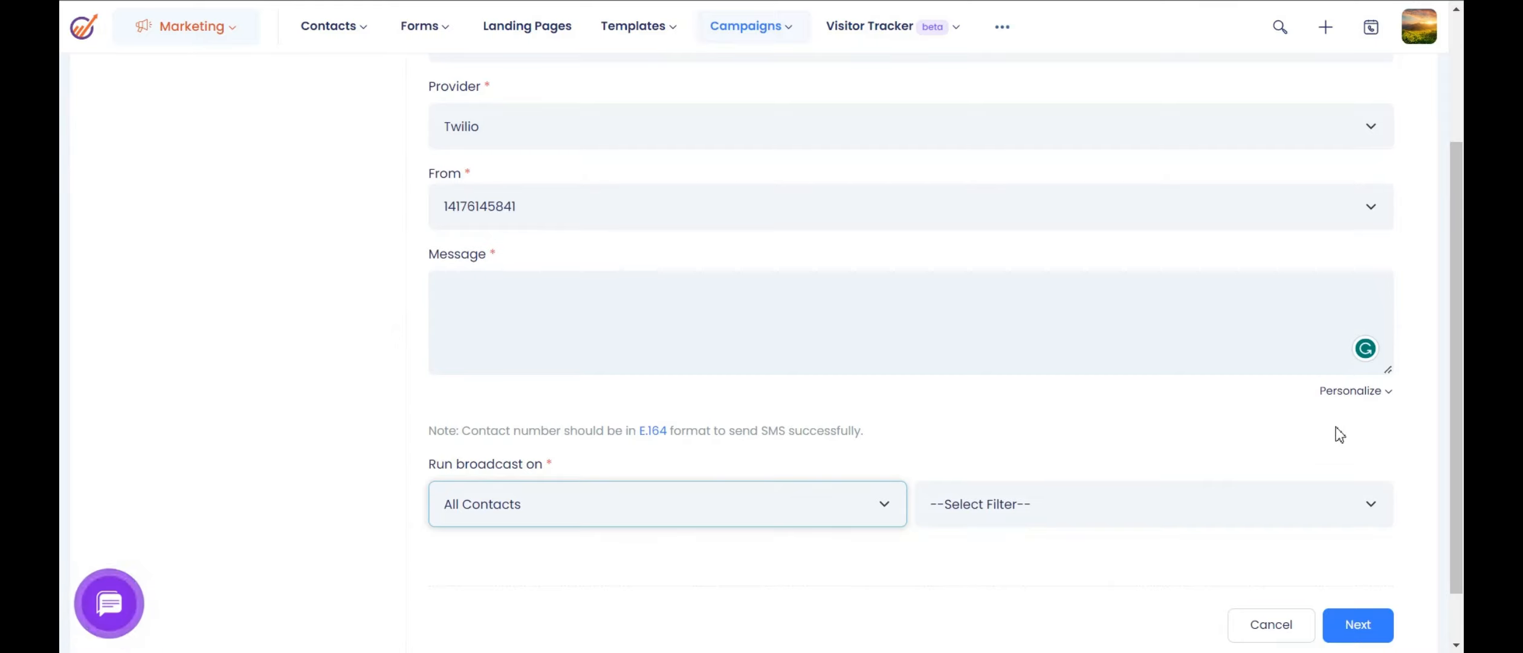
{"action": "left_click", "coordinate": [1352, 393]}
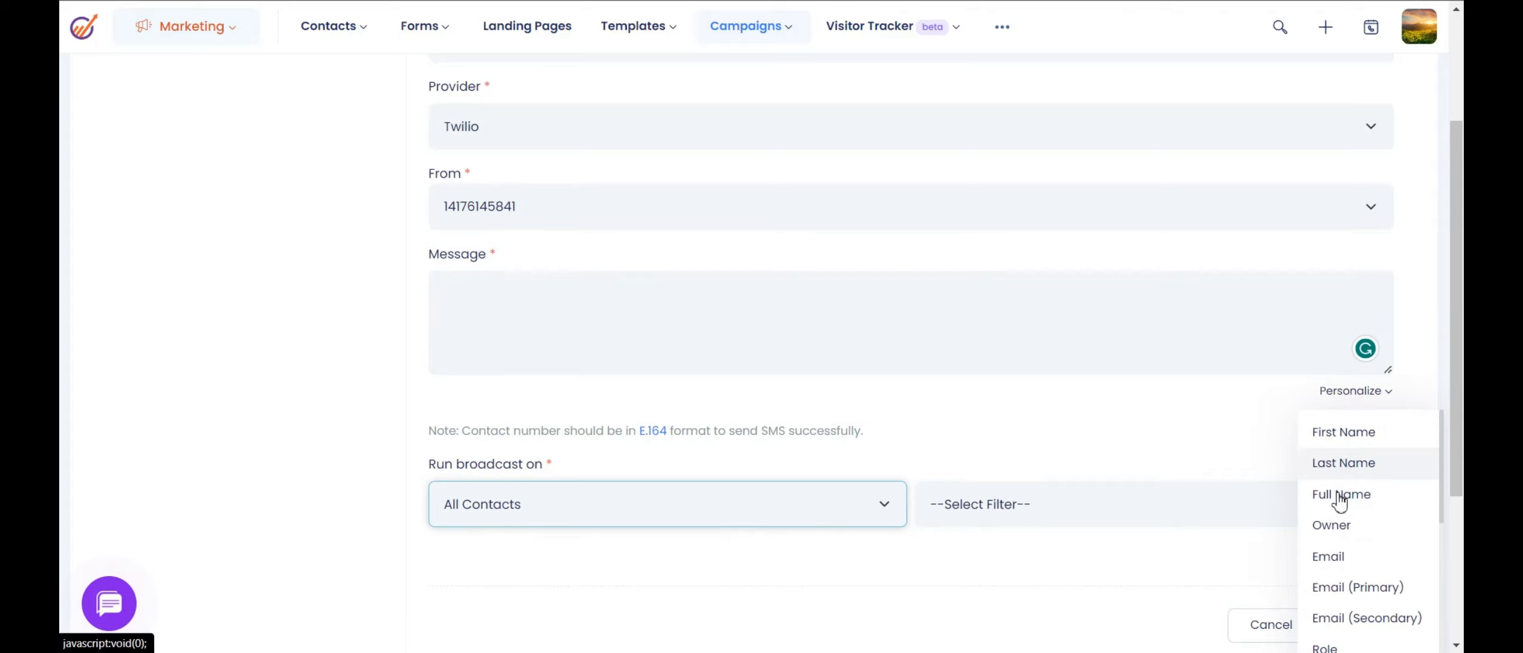
{"action": "left_click", "coordinate": [1343, 432]}
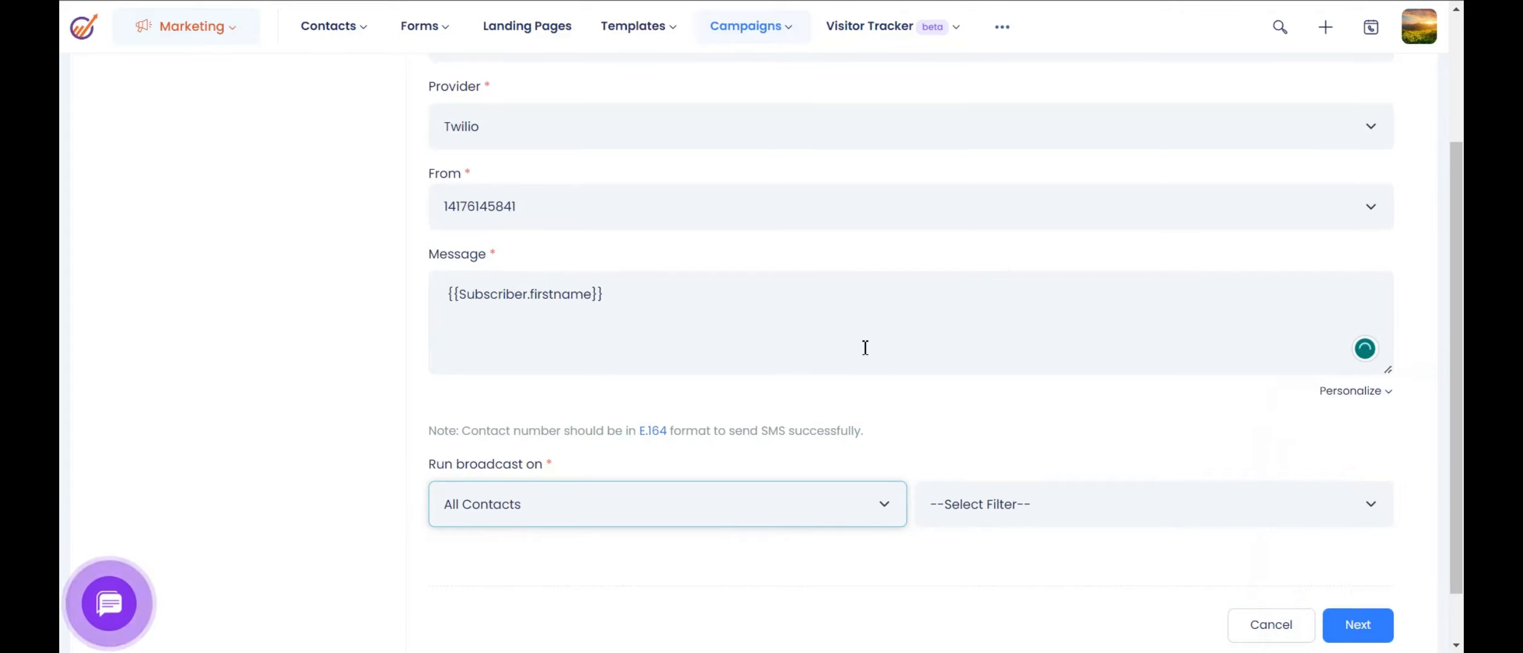
{"action": "scroll", "coordinate": [864, 346], "scroll_direction": "down", "scroll_amount": 1}
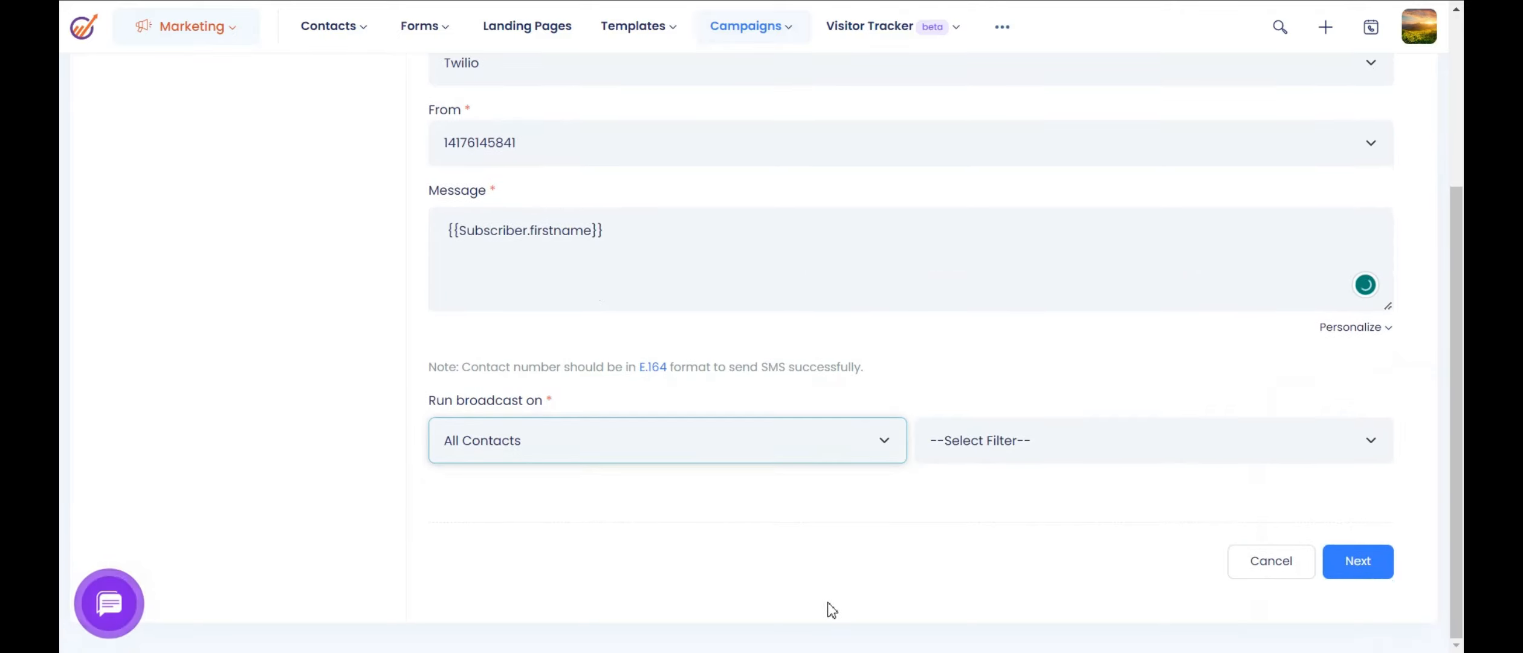
Step: Restrict the SMS broadcast's audience to the contact lists smart list and Static List
{"action": "left_click", "coordinate": [884, 457]}
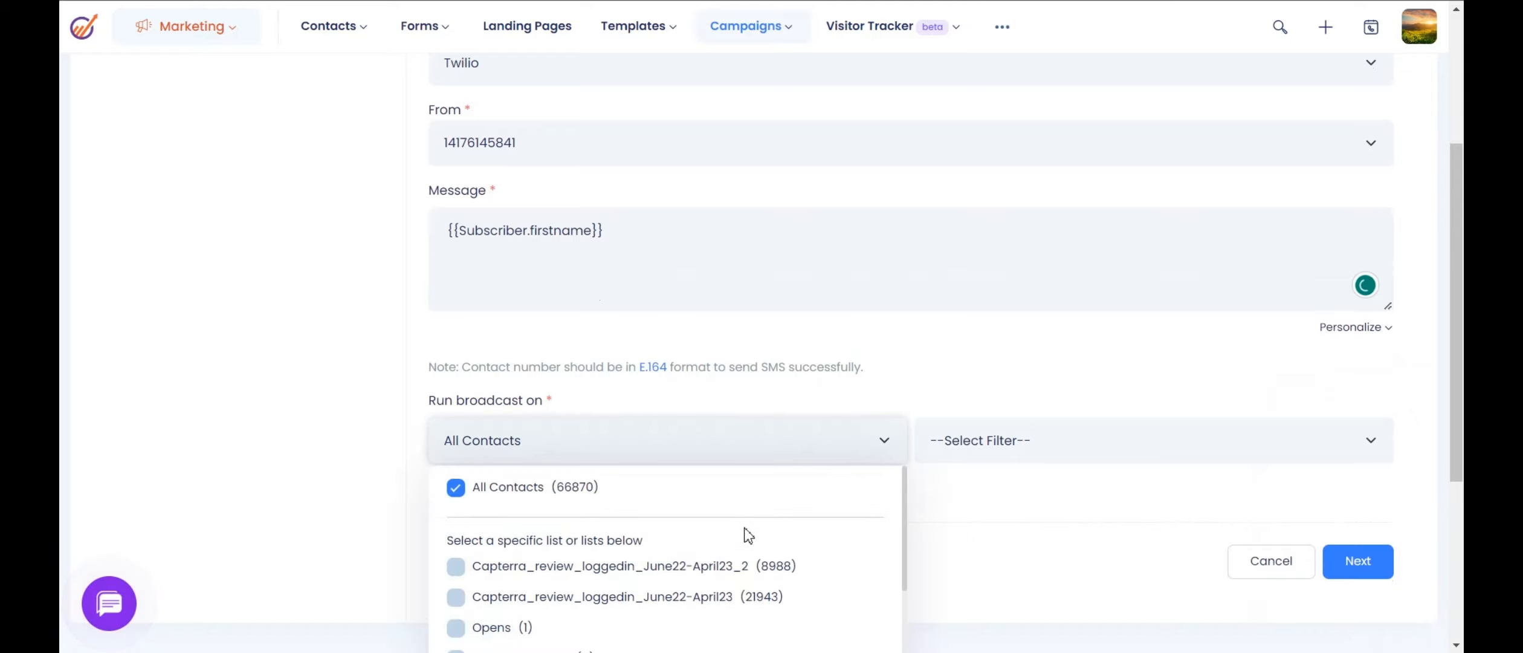
{"action": "scroll", "coordinate": [724, 534], "scroll_direction": "down", "scroll_amount": 2}
{"action": "scroll", "coordinate": [665, 525], "scroll_direction": "up", "scroll_amount": 2}
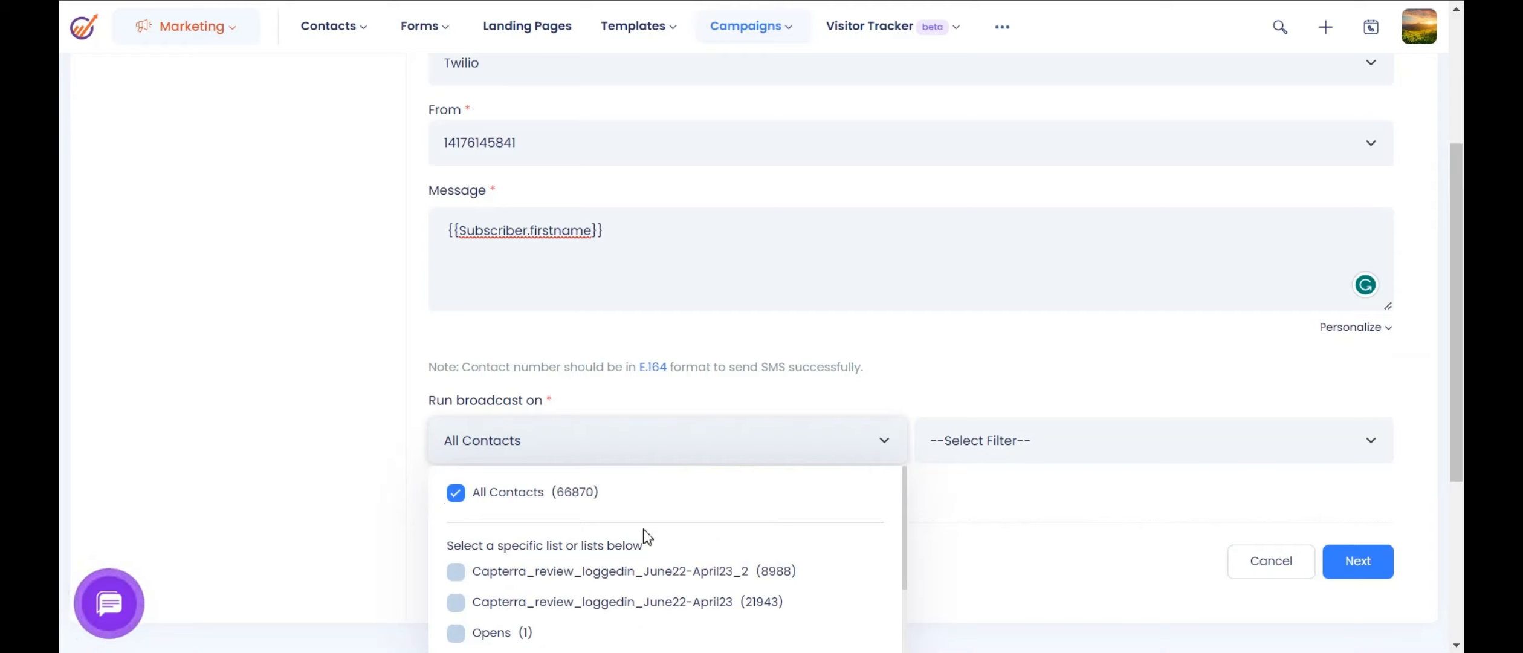
{"action": "scroll", "coordinate": [642, 533], "scroll_direction": "down", "scroll_amount": 5}
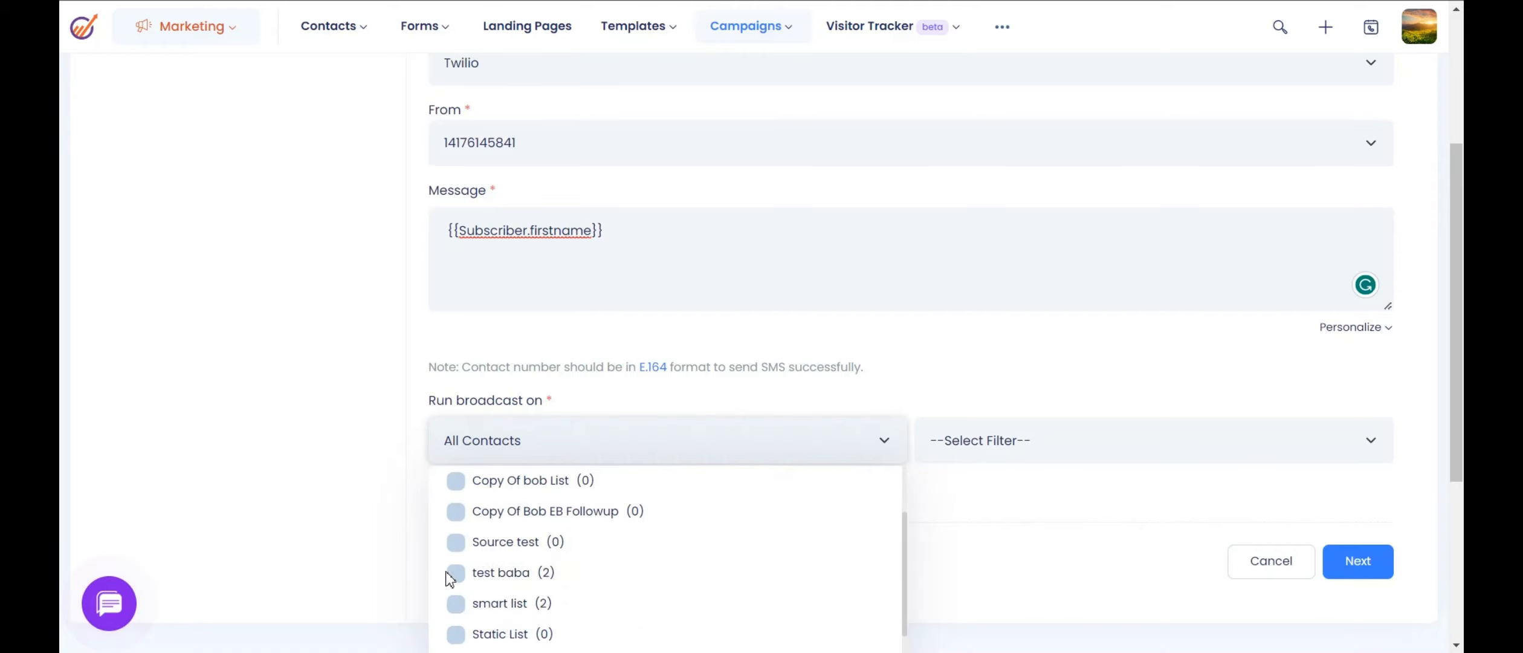
{"action": "left_click", "coordinate": [455, 604]}
{"action": "scroll", "coordinate": [478, 598], "scroll_direction": "down", "scroll_amount": 2}
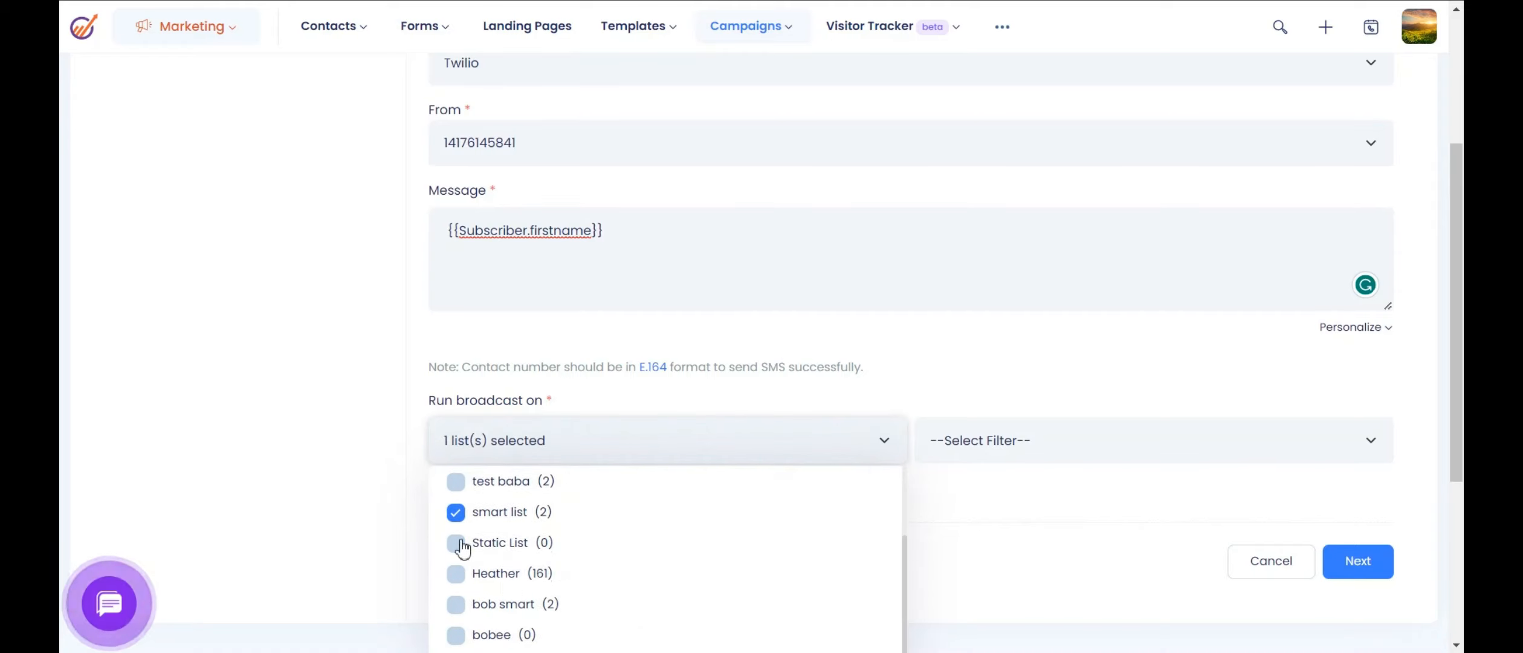
{"action": "left_click", "coordinate": [460, 542]}
{"action": "left_click", "coordinate": [1000, 521]}
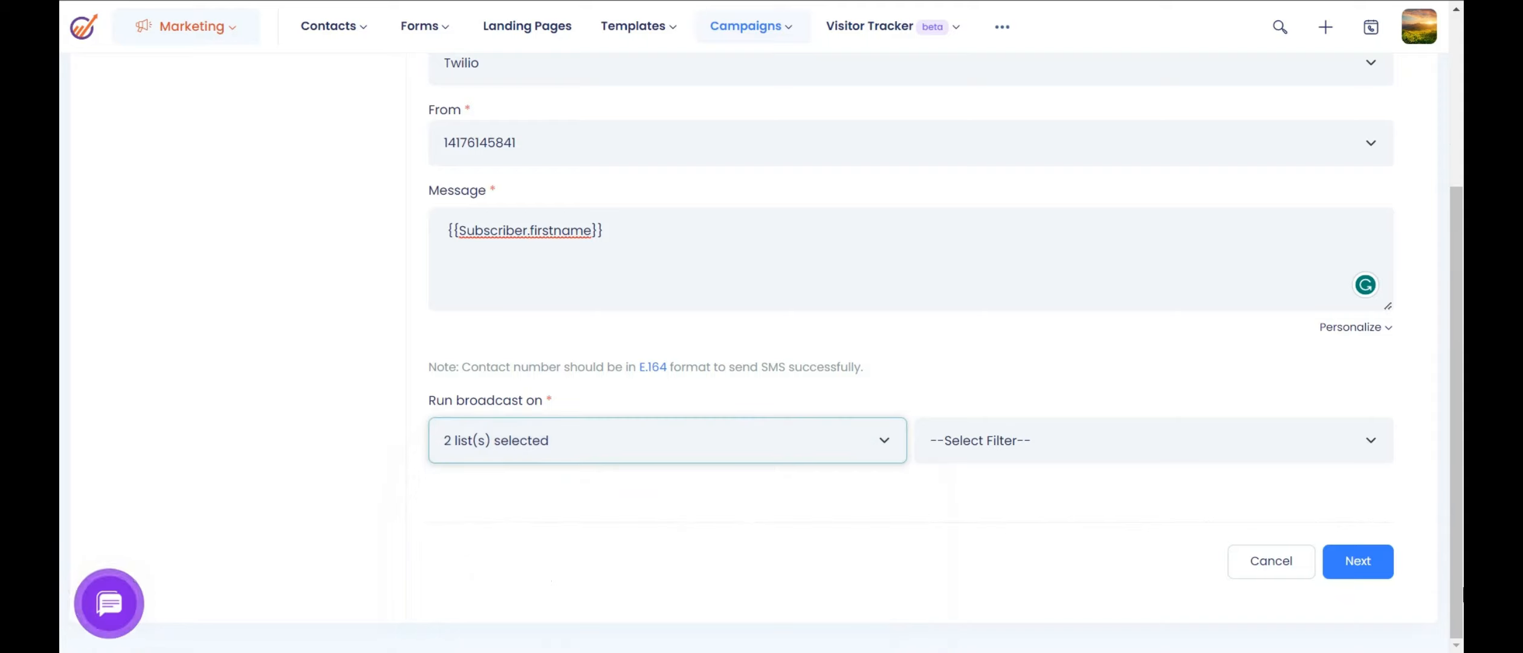
Step: Try to continue to the SMS broadcast's Send stage and check the form's details
{"action": "left_click", "coordinate": [1372, 565]}
{"action": "left_click", "coordinate": [1376, 565]}
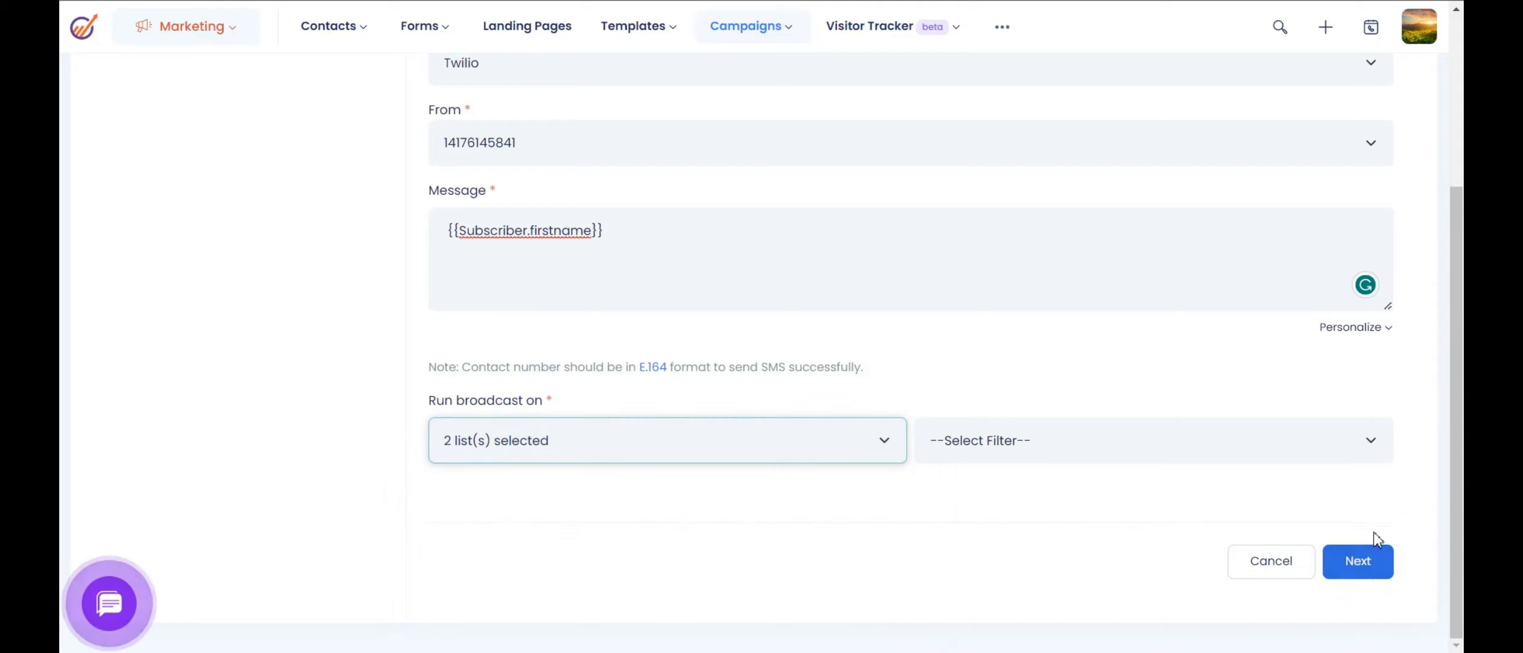
{"action": "scroll", "coordinate": [1374, 527], "scroll_direction": "up", "scroll_amount": 2}
{"action": "scroll", "coordinate": [1255, 516], "scroll_direction": "up", "scroll_amount": 2}
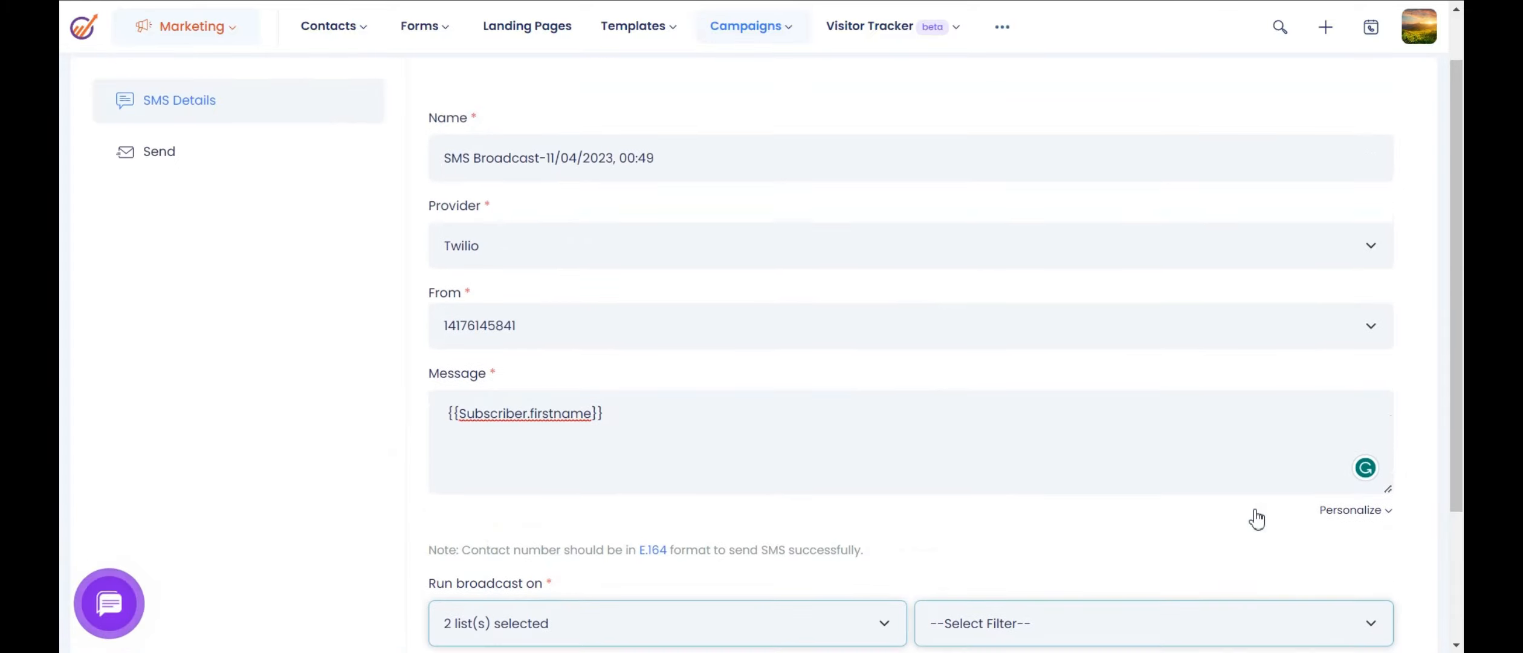
{"action": "scroll", "coordinate": [1255, 517], "scroll_direction": "down", "scroll_amount": 3}
{"action": "scroll", "coordinate": [1108, 521], "scroll_direction": "down", "scroll_amount": 1}
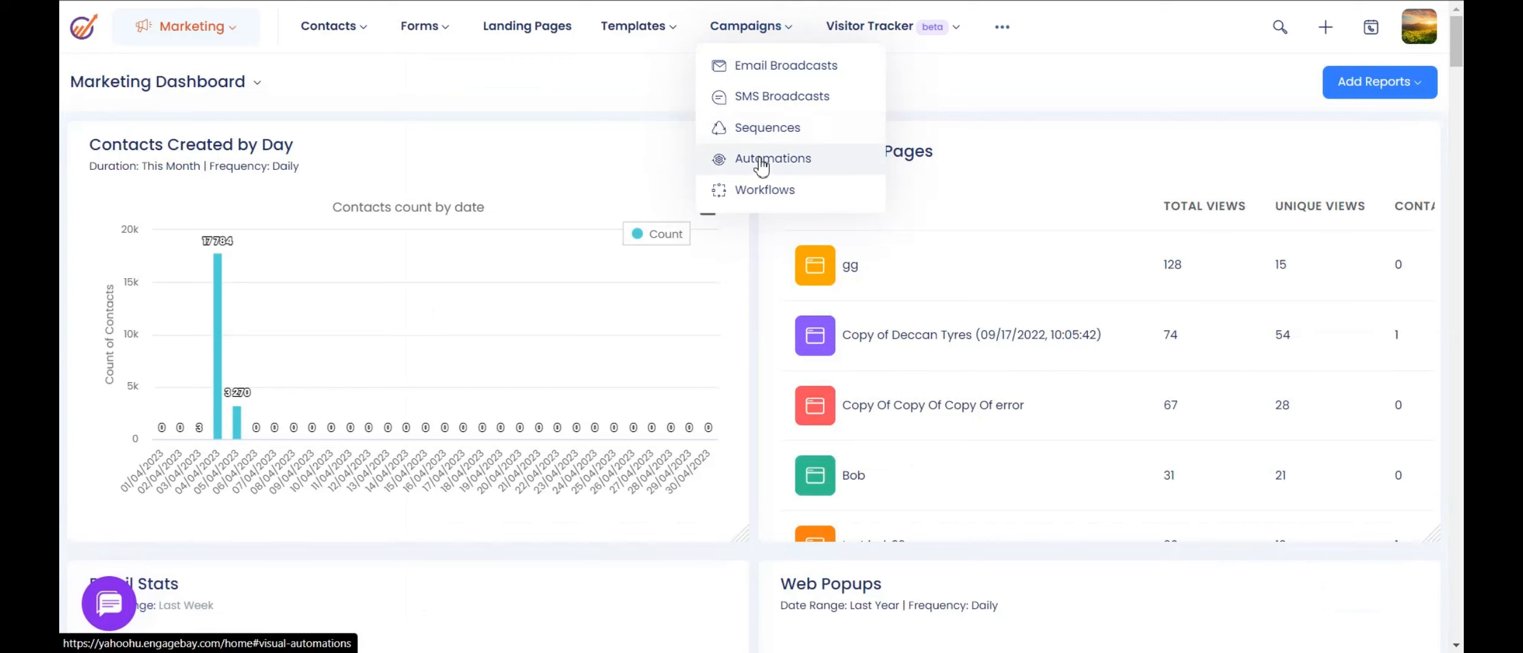
Step: Create a new automation from scratch and open its choice of trigger events
{"action": "left_click", "coordinate": [760, 162]}
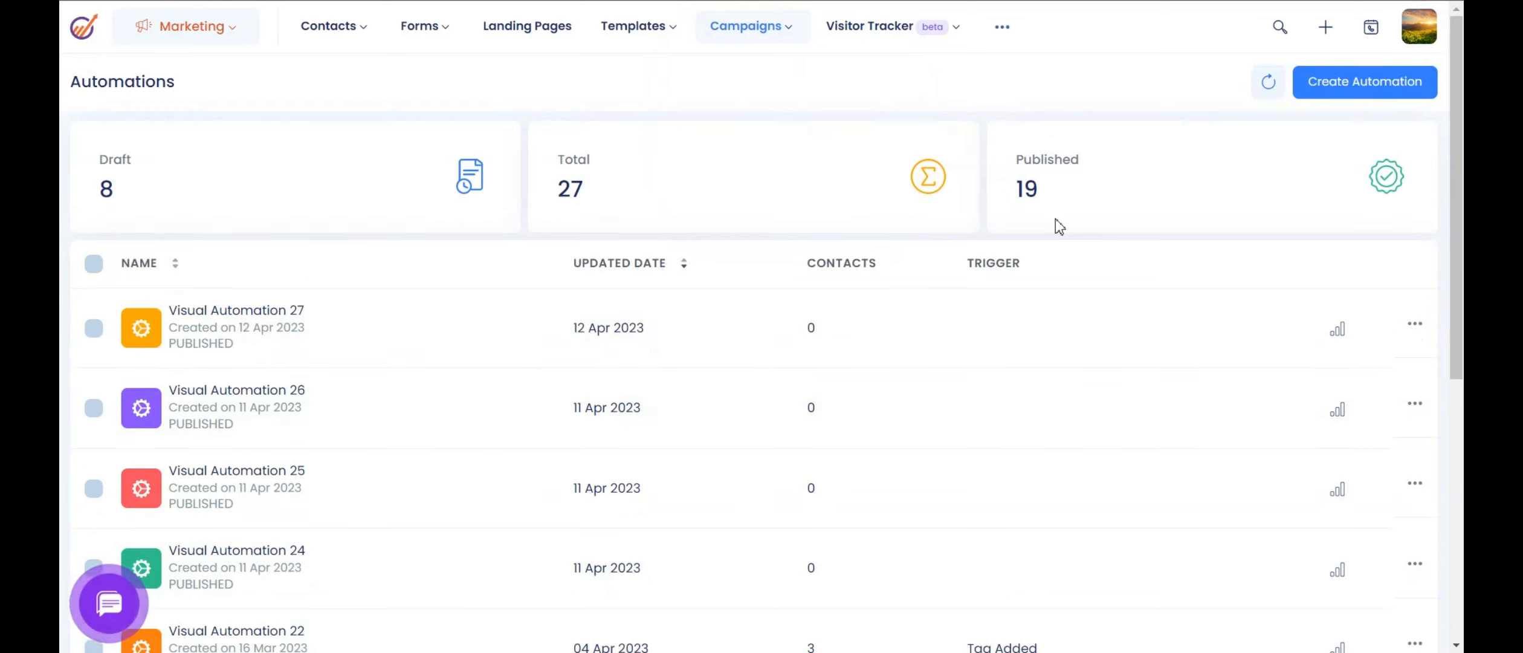
{"action": "left_click", "coordinate": [1338, 81]}
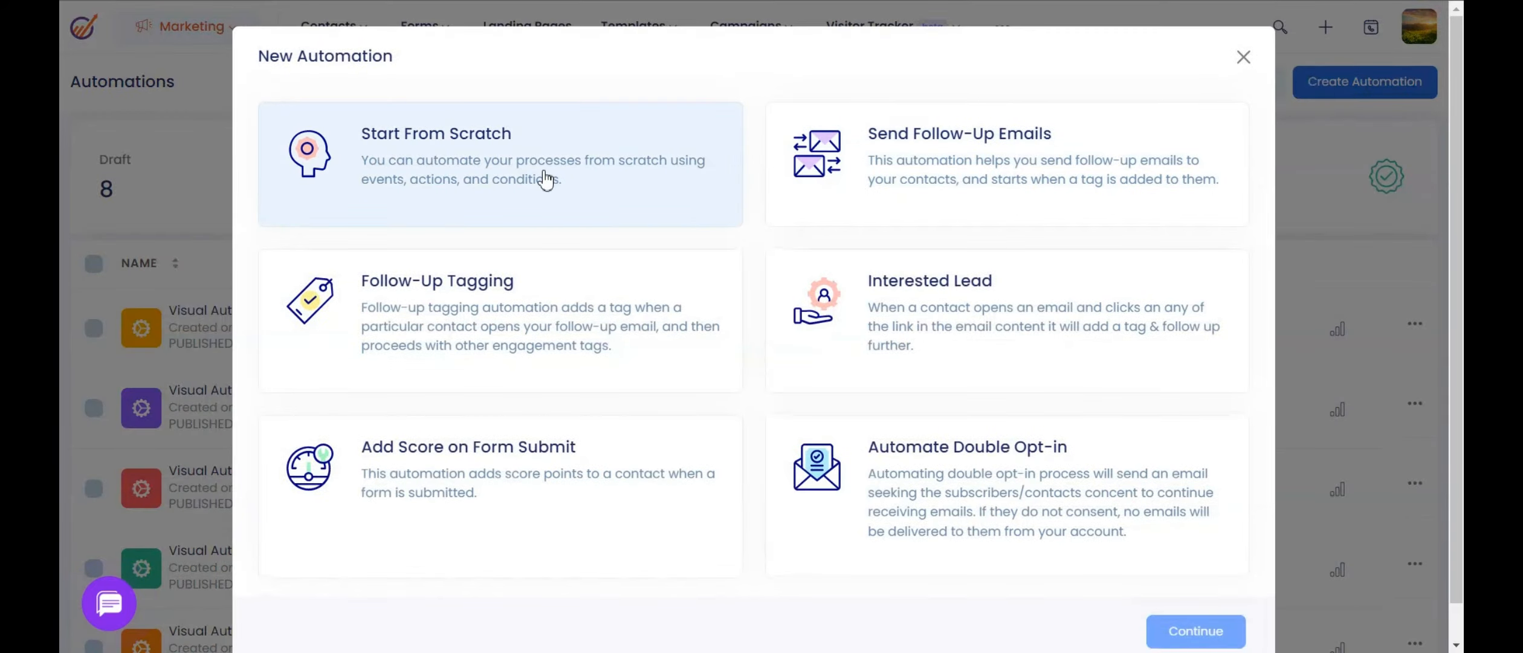
{"action": "left_click", "coordinate": [1179, 630]}
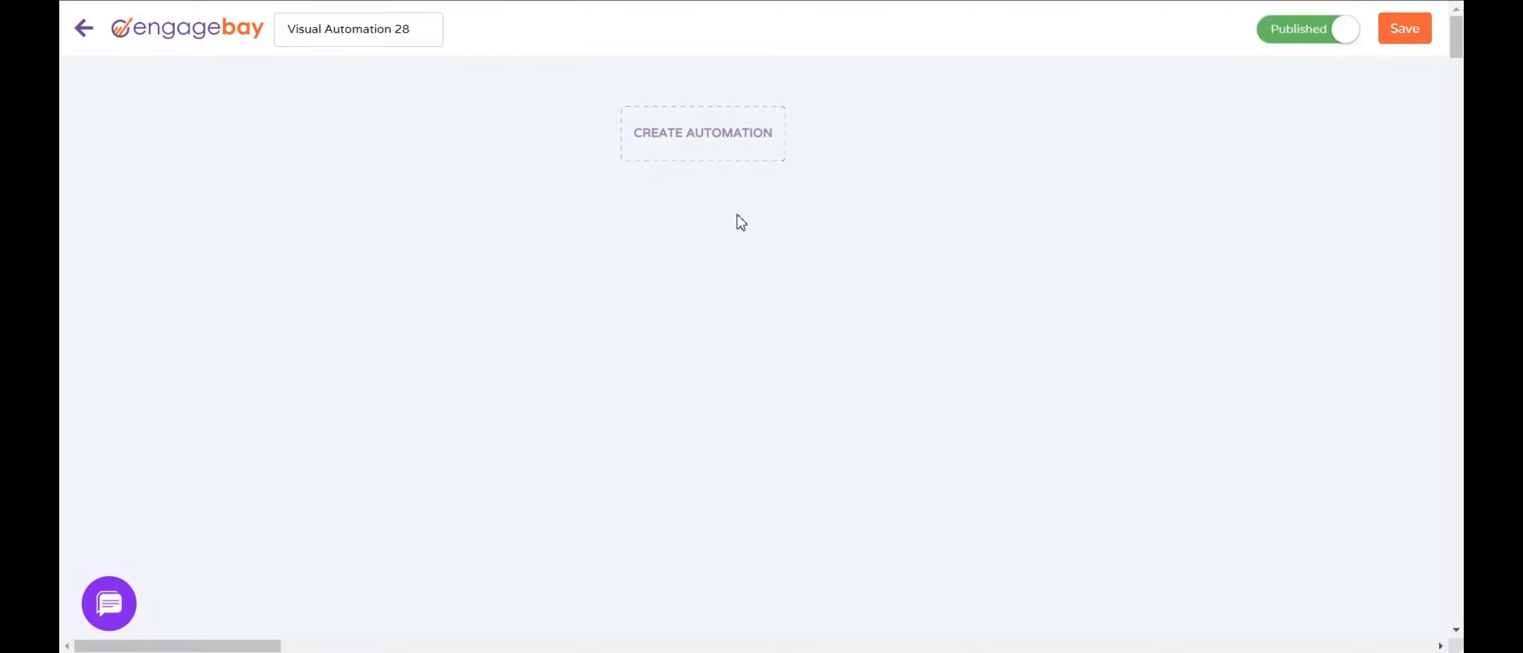
{"action": "left_click", "coordinate": [714, 152]}
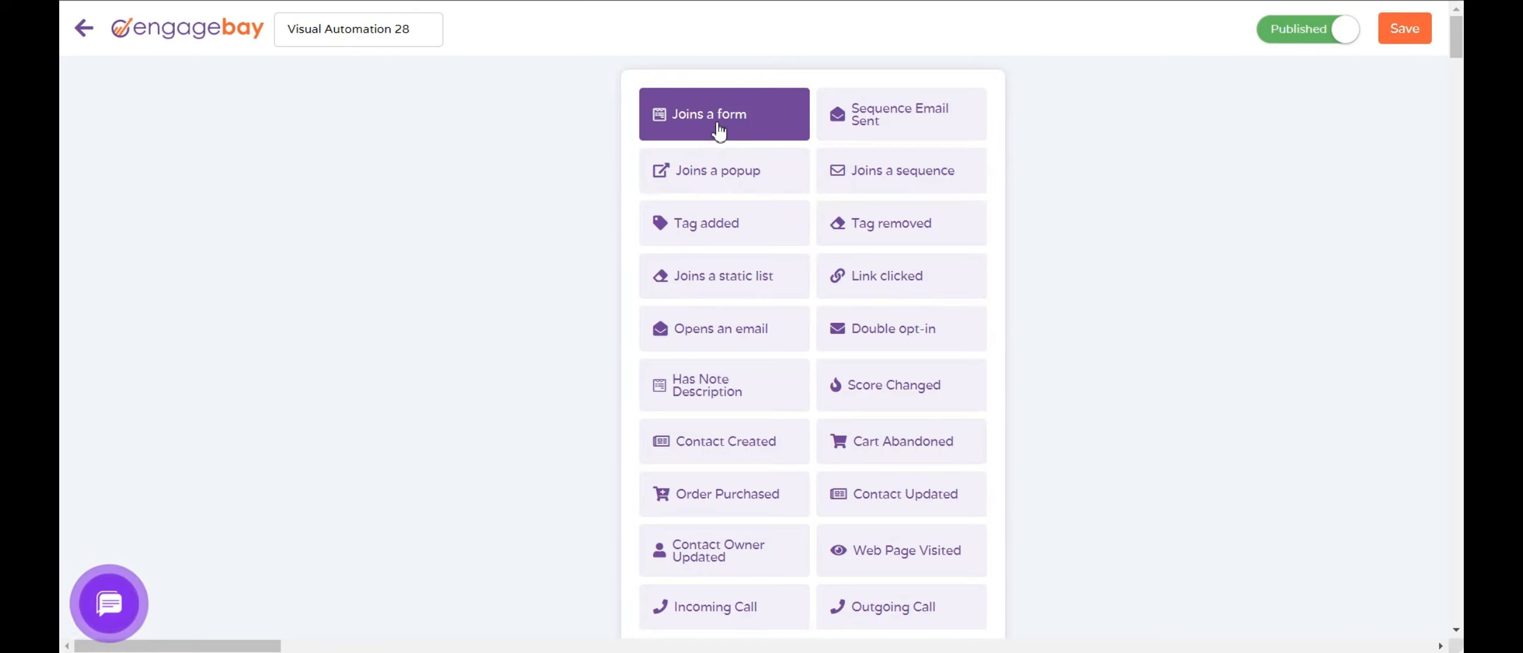
Step: Examine the automation's trigger events, including popup, sequence, tag and link triggers, and the settings of Opens an email
{"action": "left_click", "coordinate": [717, 180]}
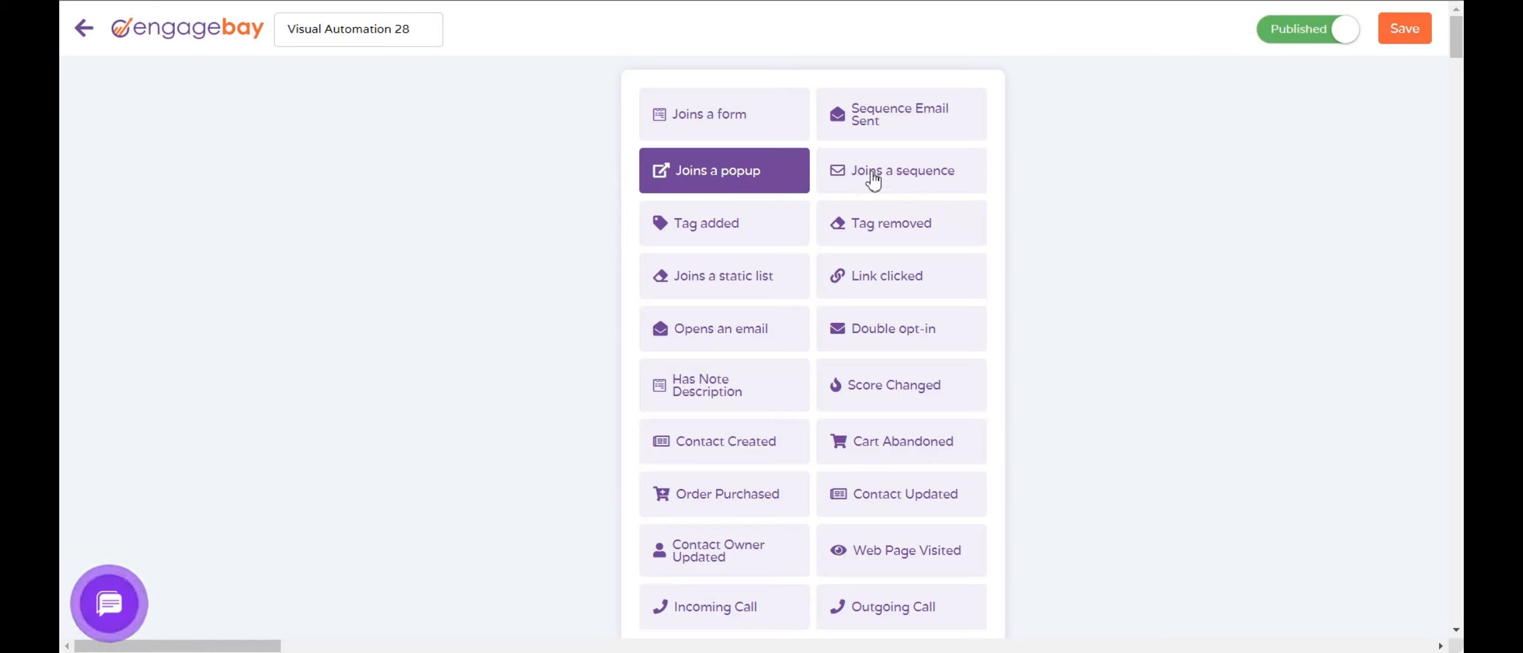
{"action": "left_click", "coordinate": [900, 178]}
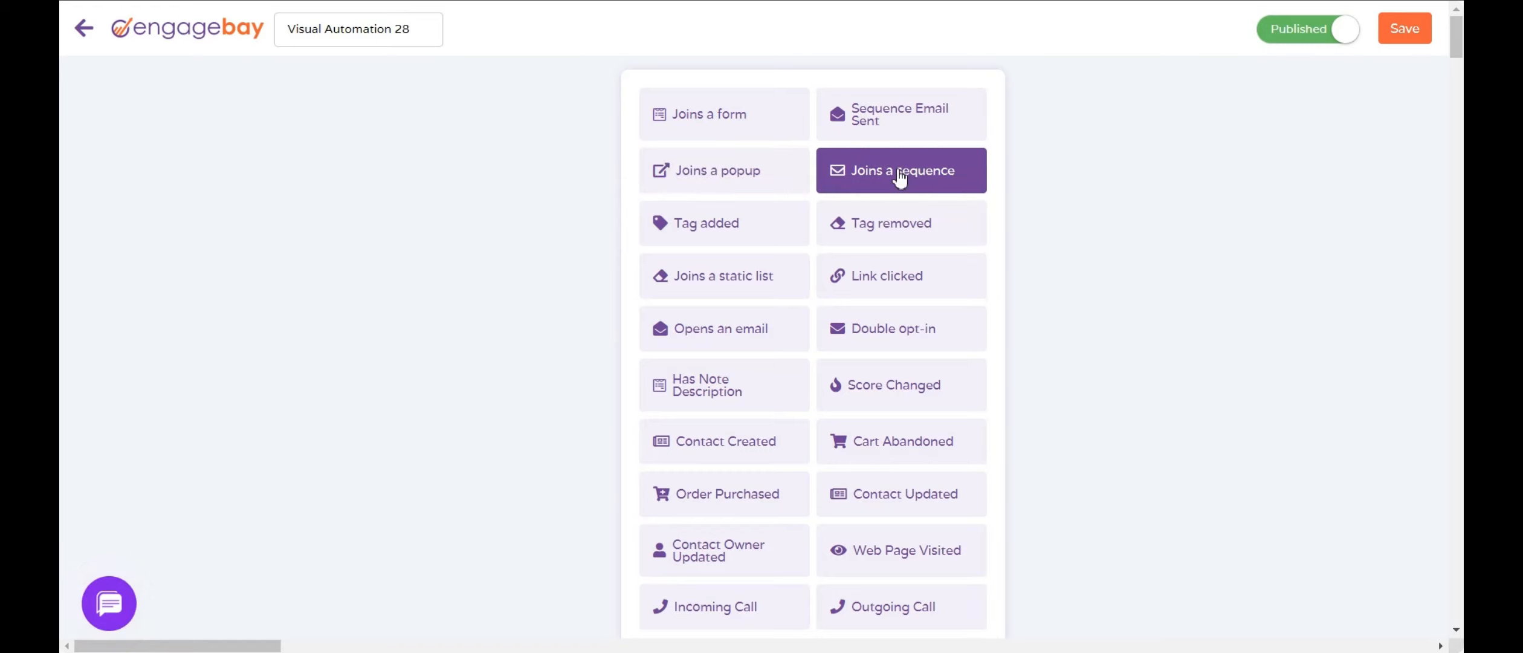
{"action": "left_click", "coordinate": [892, 238]}
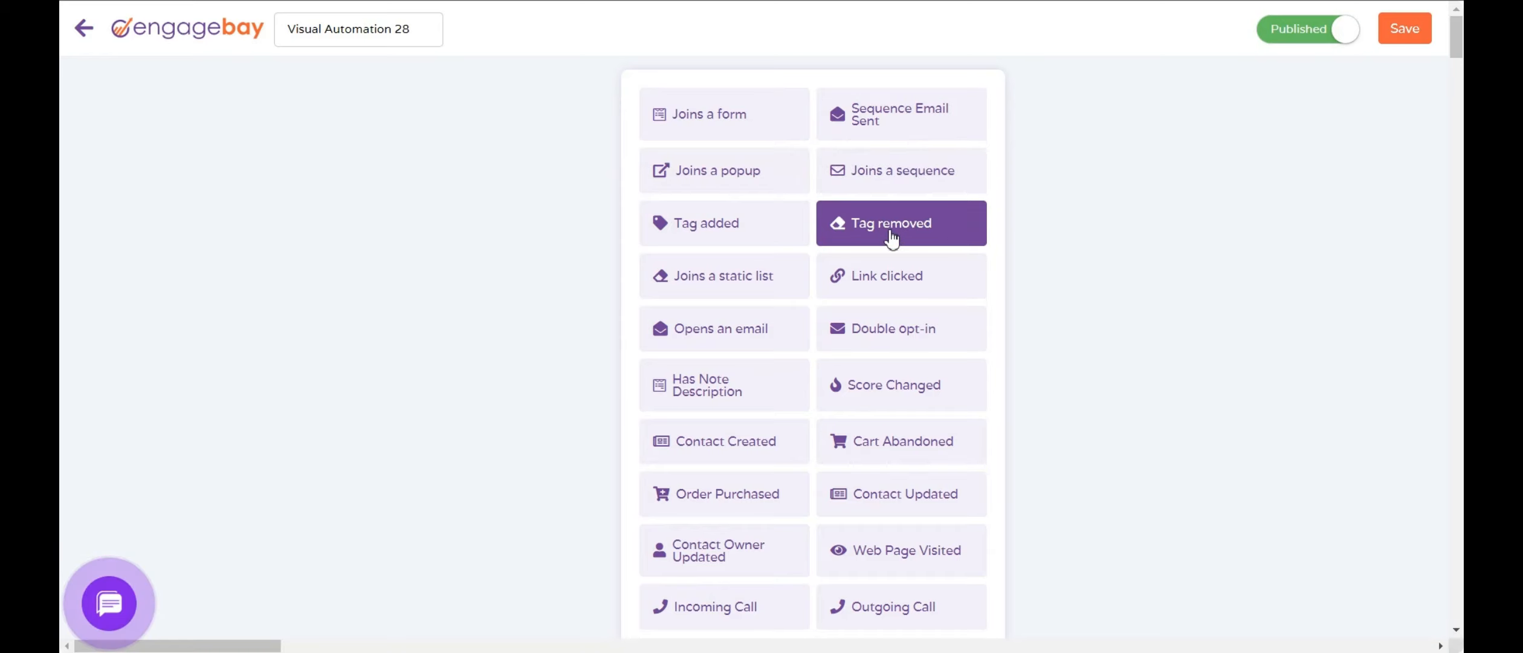
{"action": "left_click", "coordinate": [744, 225]}
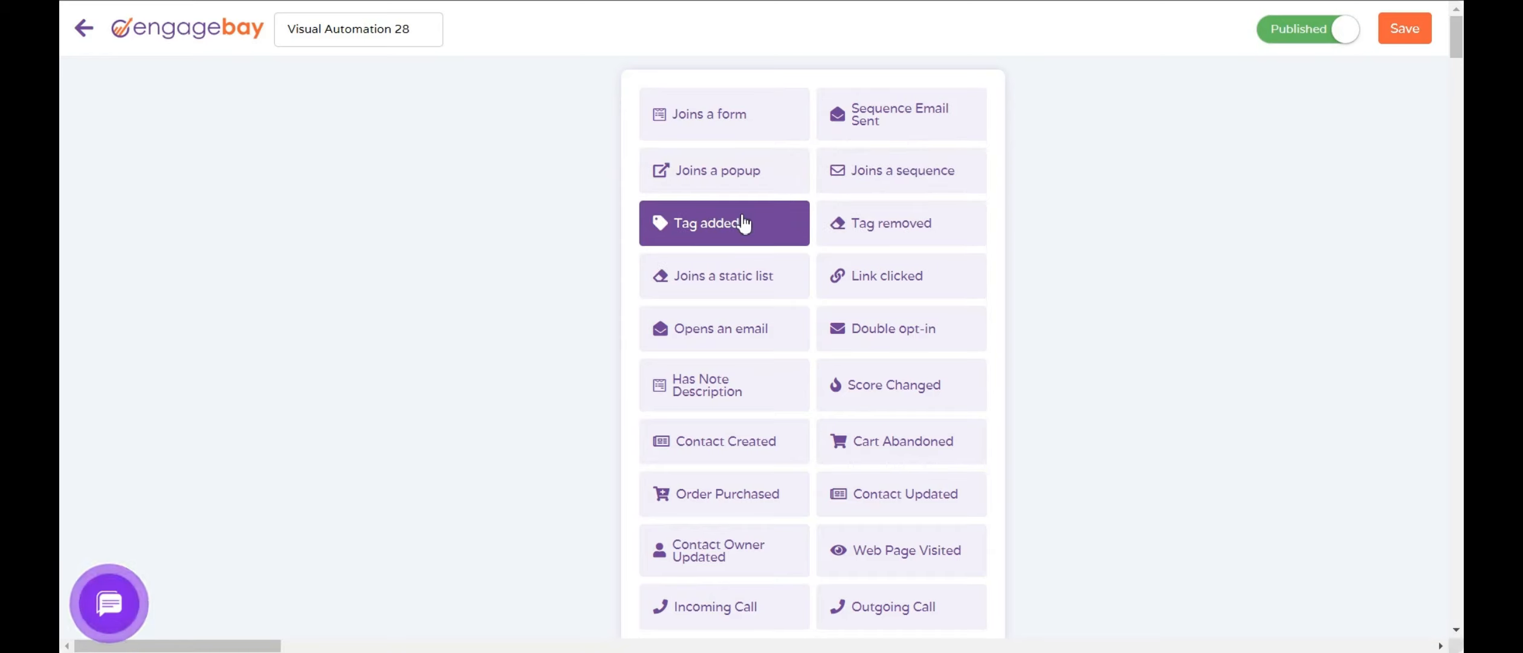
{"action": "left_click", "coordinate": [872, 284]}
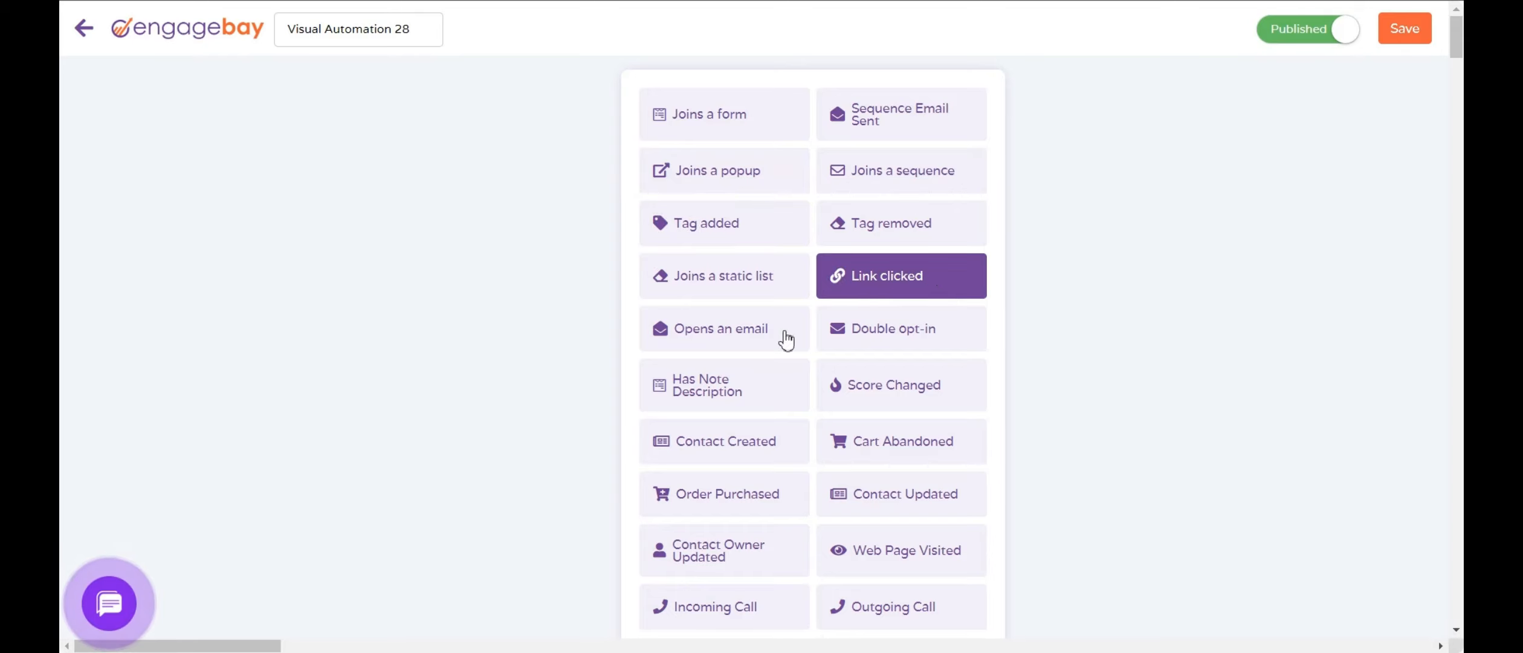
{"action": "left_click", "coordinate": [693, 346]}
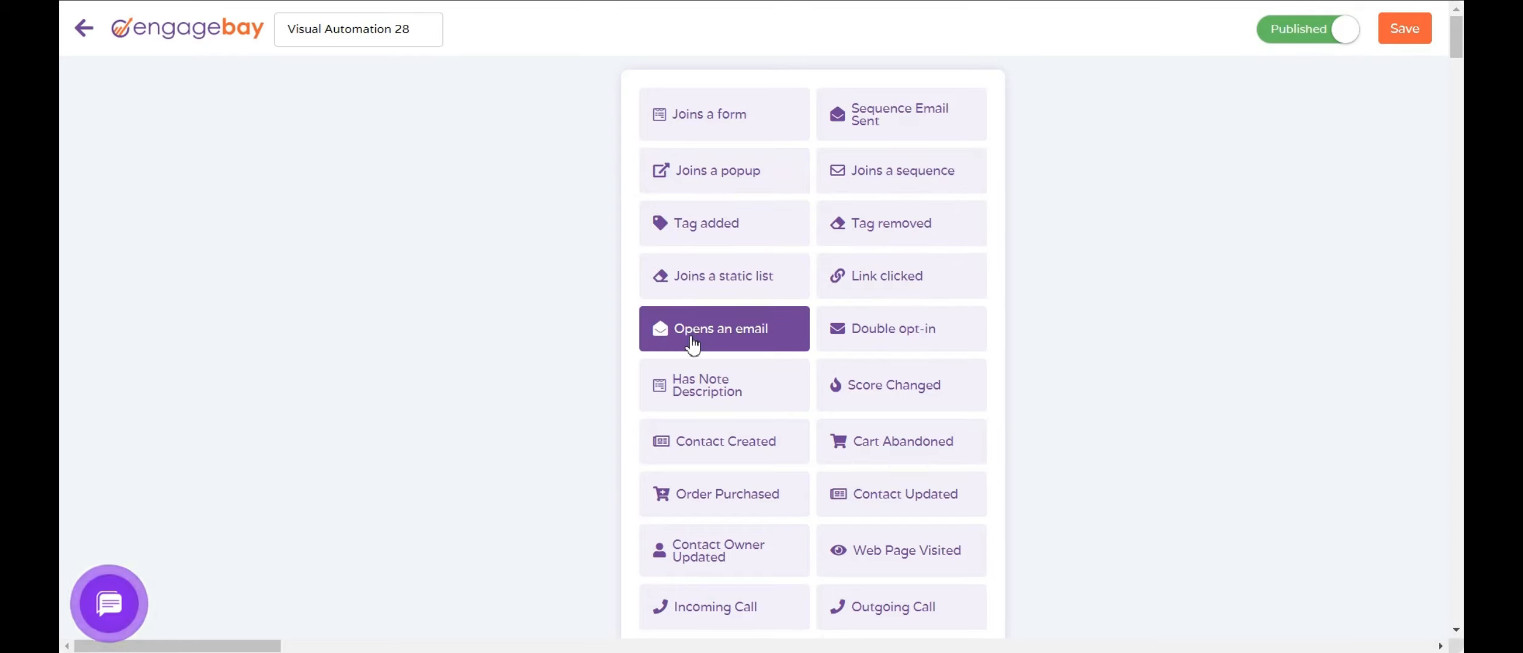
{"action": "scroll", "coordinate": [854, 431], "scroll_direction": "down", "scroll_amount": 3}
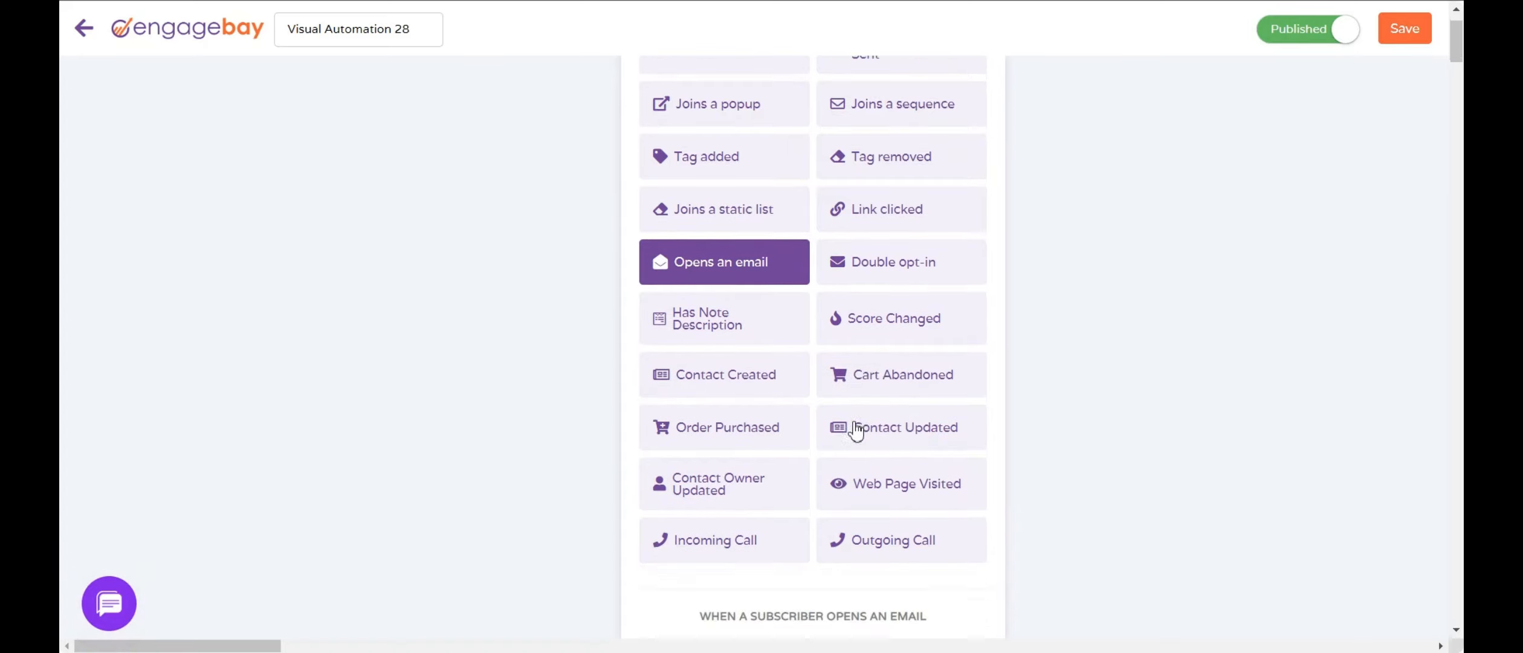
{"action": "scroll", "coordinate": [826, 486], "scroll_direction": "down", "scroll_amount": 6}
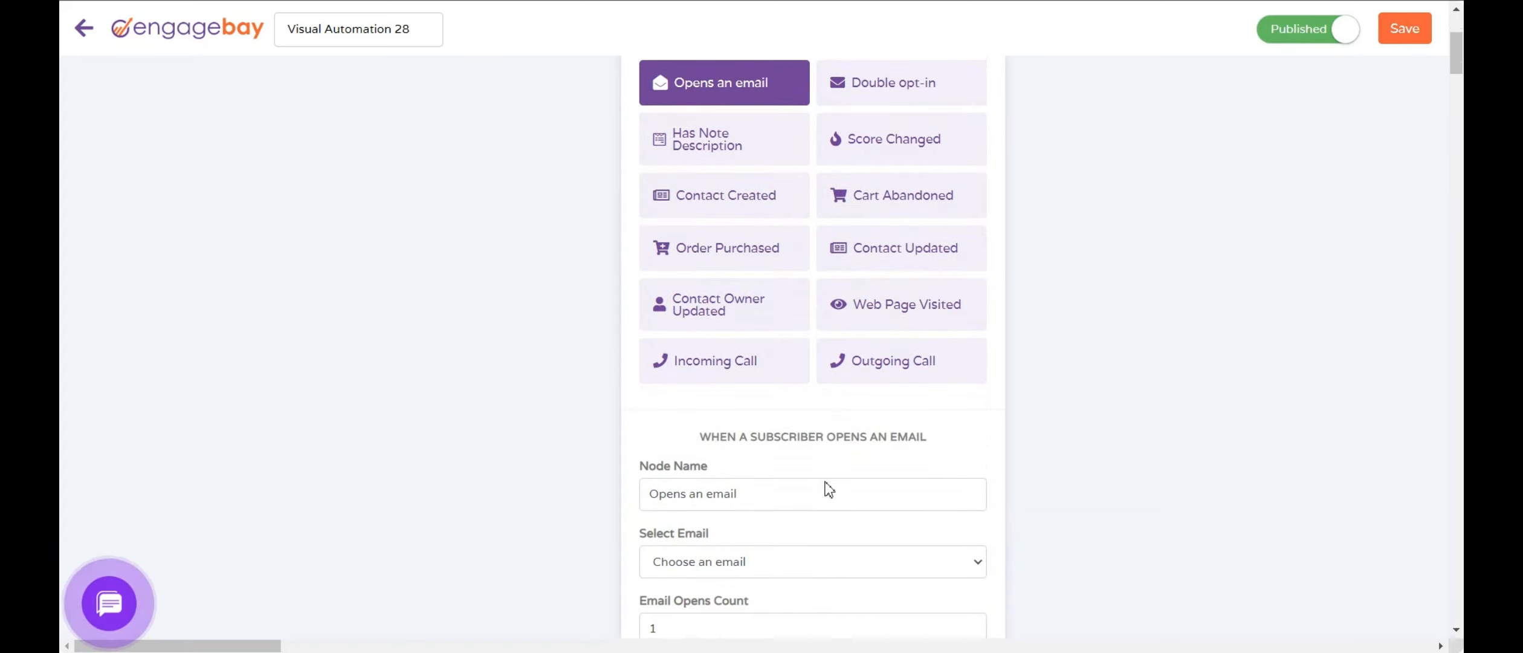
{"action": "scroll", "coordinate": [826, 486], "scroll_direction": "up", "scroll_amount": 3}
{"action": "scroll", "coordinate": [829, 488], "scroll_direction": "up", "scroll_amount": 6}
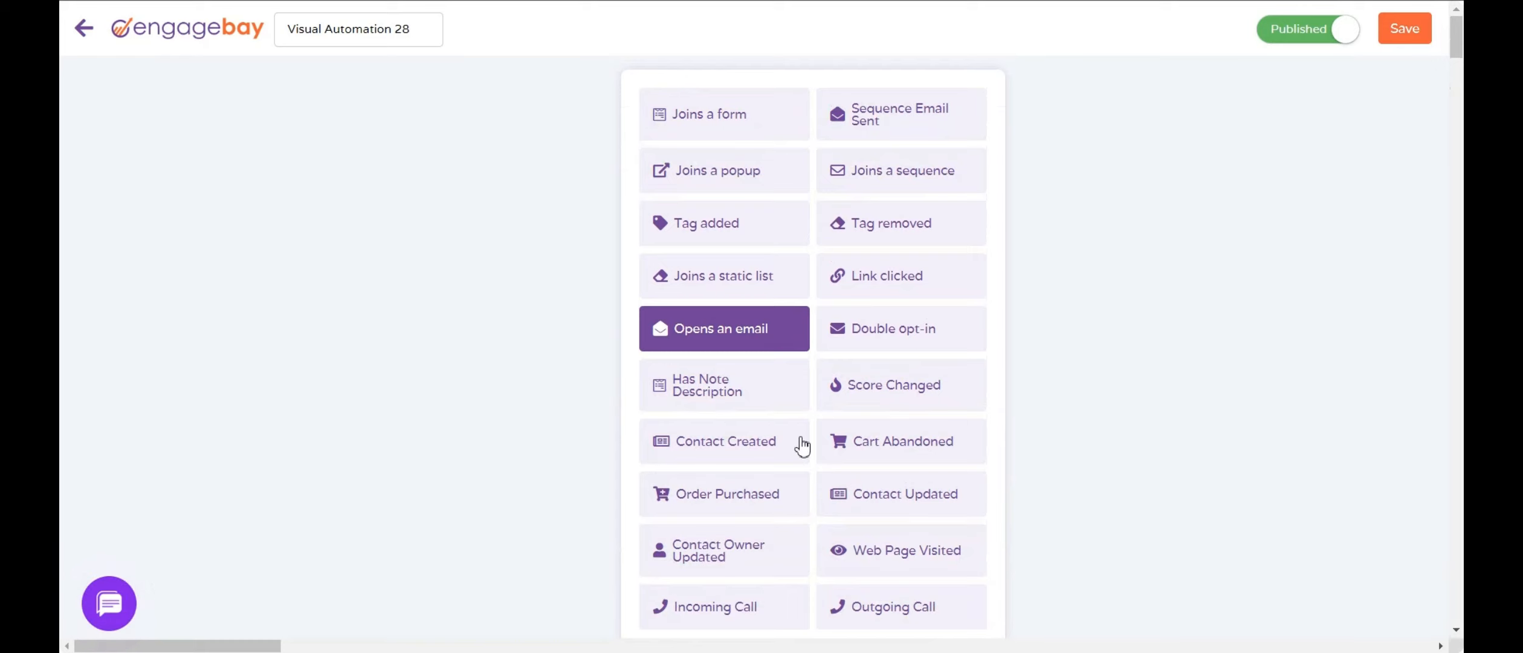
Step: Add a Joins a form trigger event to the automation for the comments form
{"action": "left_click", "coordinate": [744, 133]}
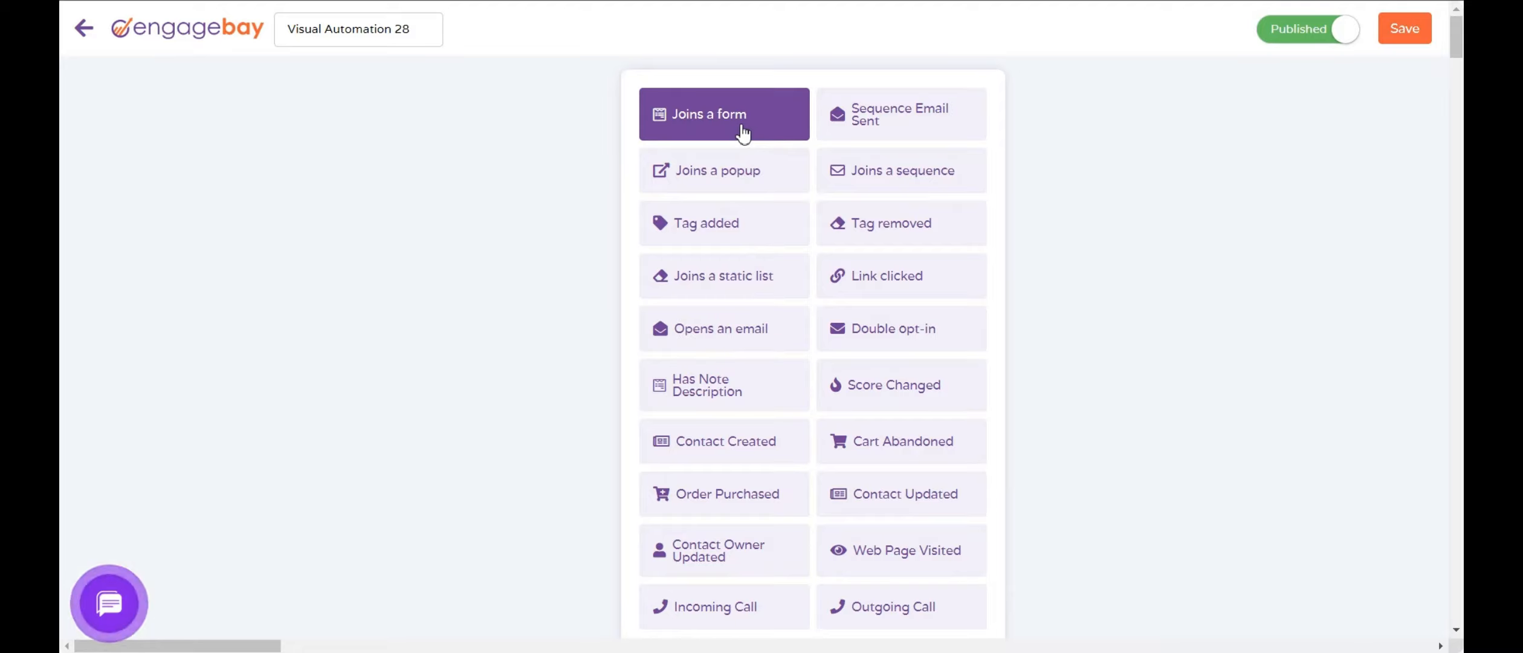
{"action": "scroll", "coordinate": [732, 147], "scroll_direction": "down", "scroll_amount": 10}
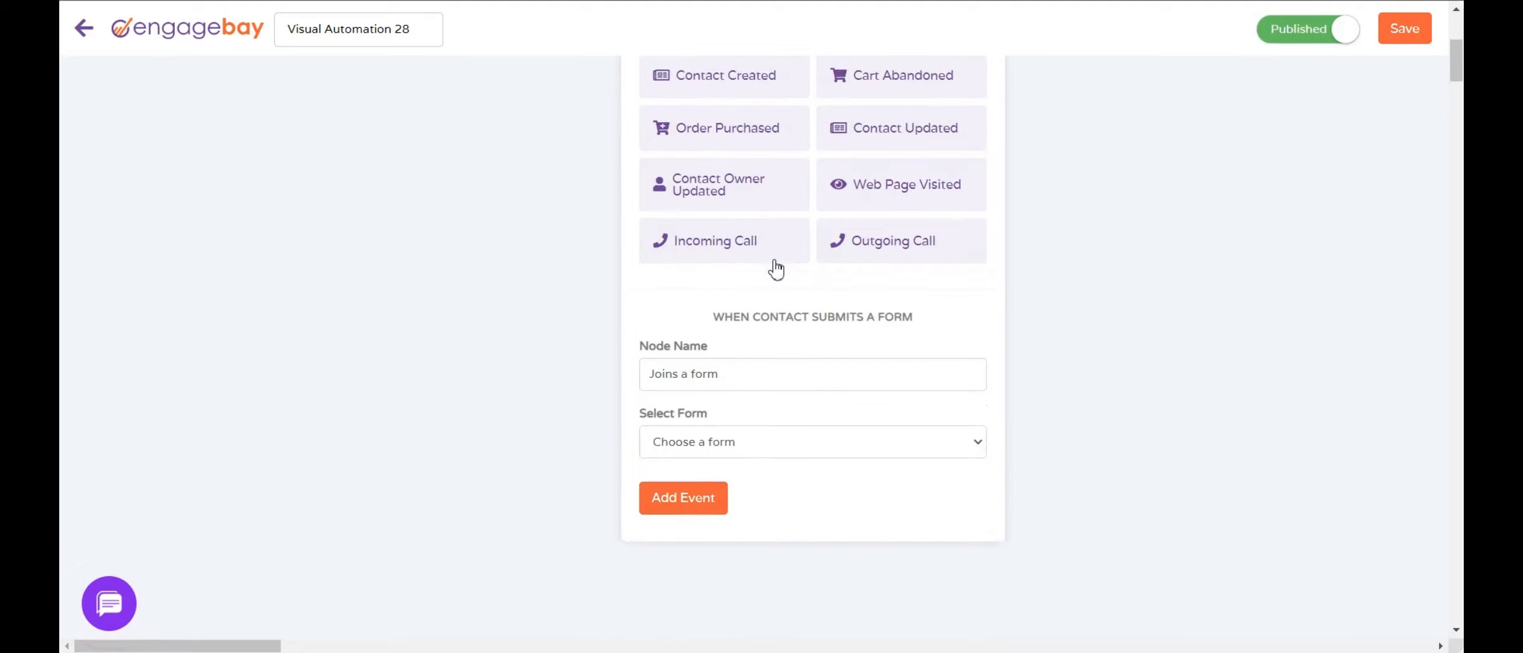
{"action": "scroll", "coordinate": [758, 254], "scroll_direction": "up", "scroll_amount": 3}
{"action": "left_click", "coordinate": [730, 351]}
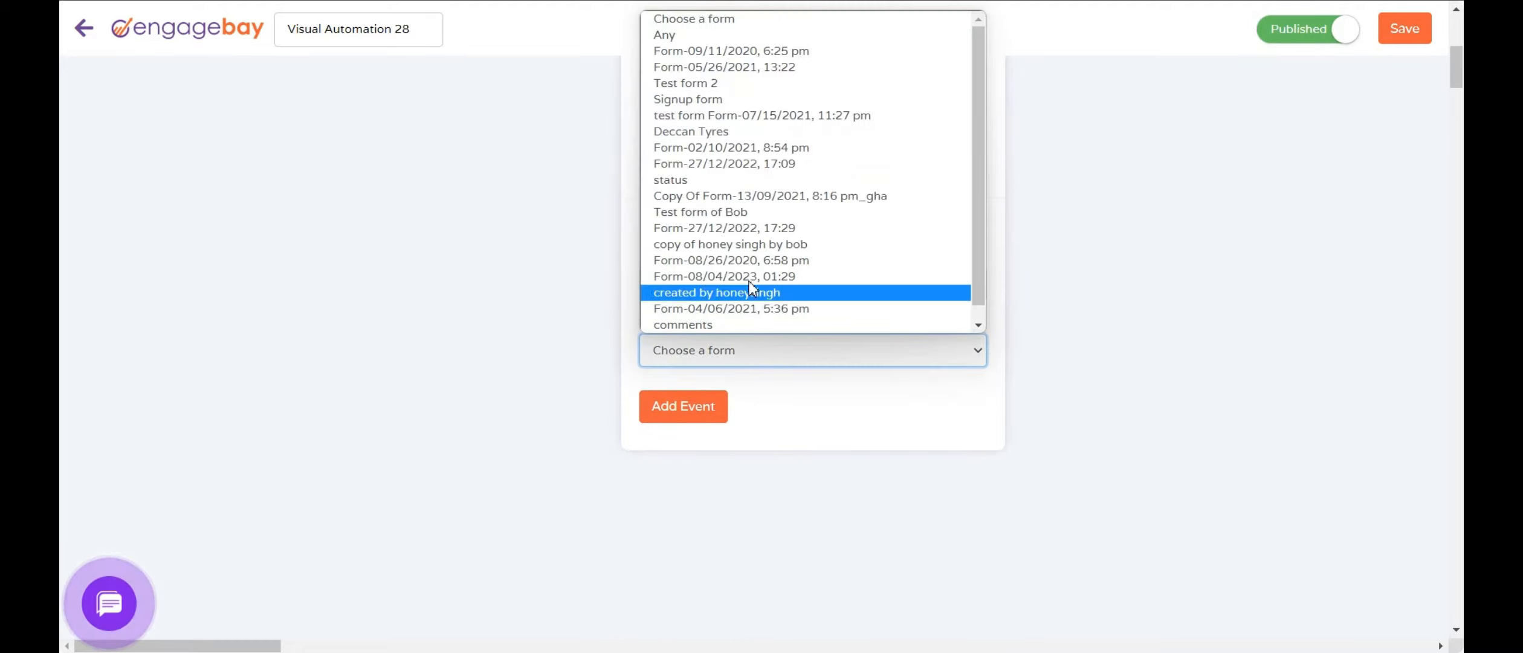
{"action": "scroll", "coordinate": [753, 262], "scroll_direction": "down", "scroll_amount": 1}
{"action": "scroll", "coordinate": [746, 235], "scroll_direction": "up", "scroll_amount": 1}
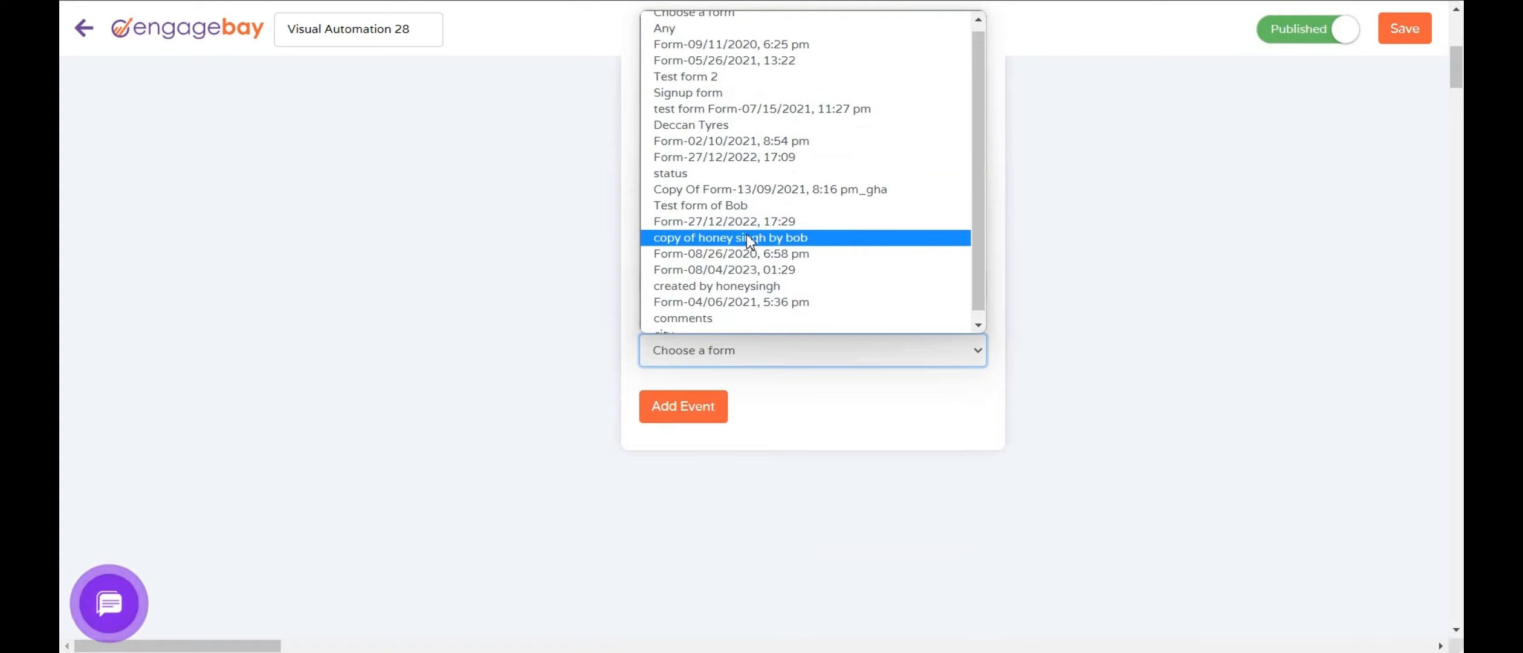
{"action": "scroll", "coordinate": [738, 272], "scroll_direction": "down", "scroll_amount": 1}
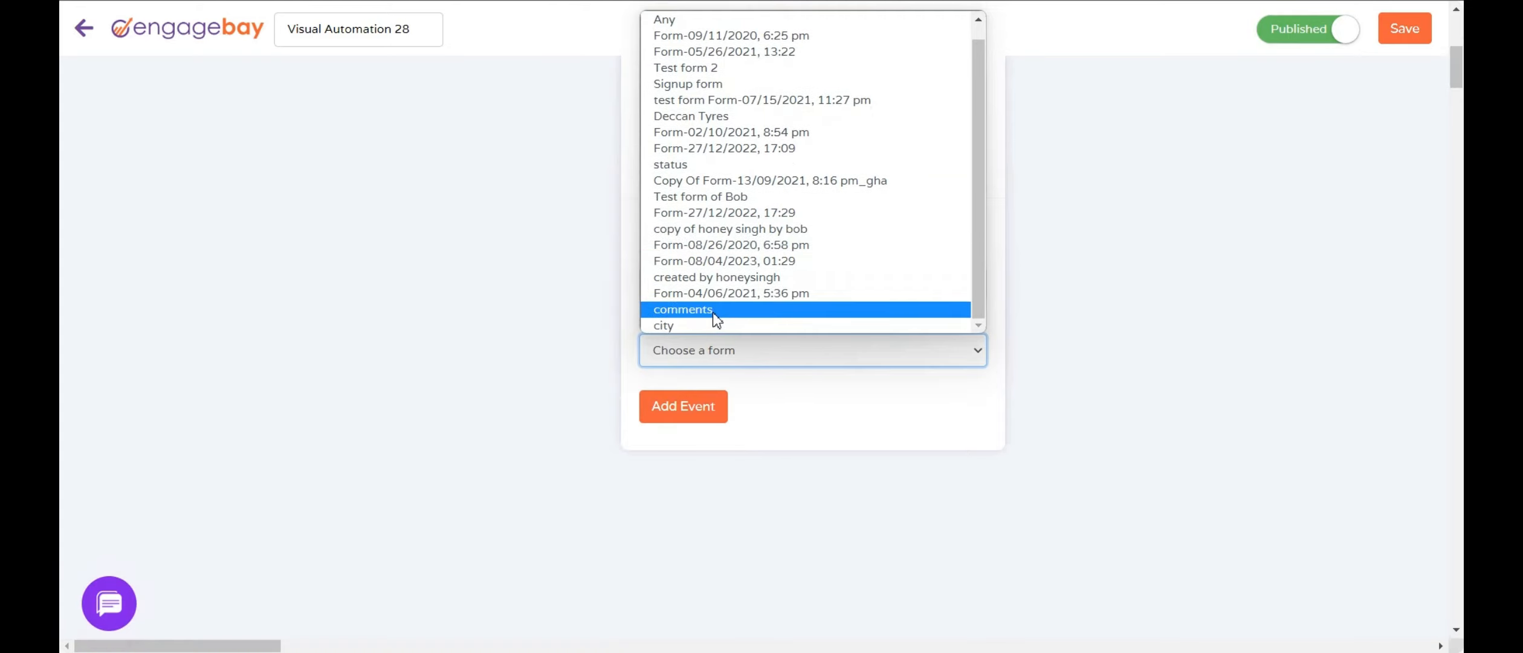
{"action": "left_click", "coordinate": [714, 312]}
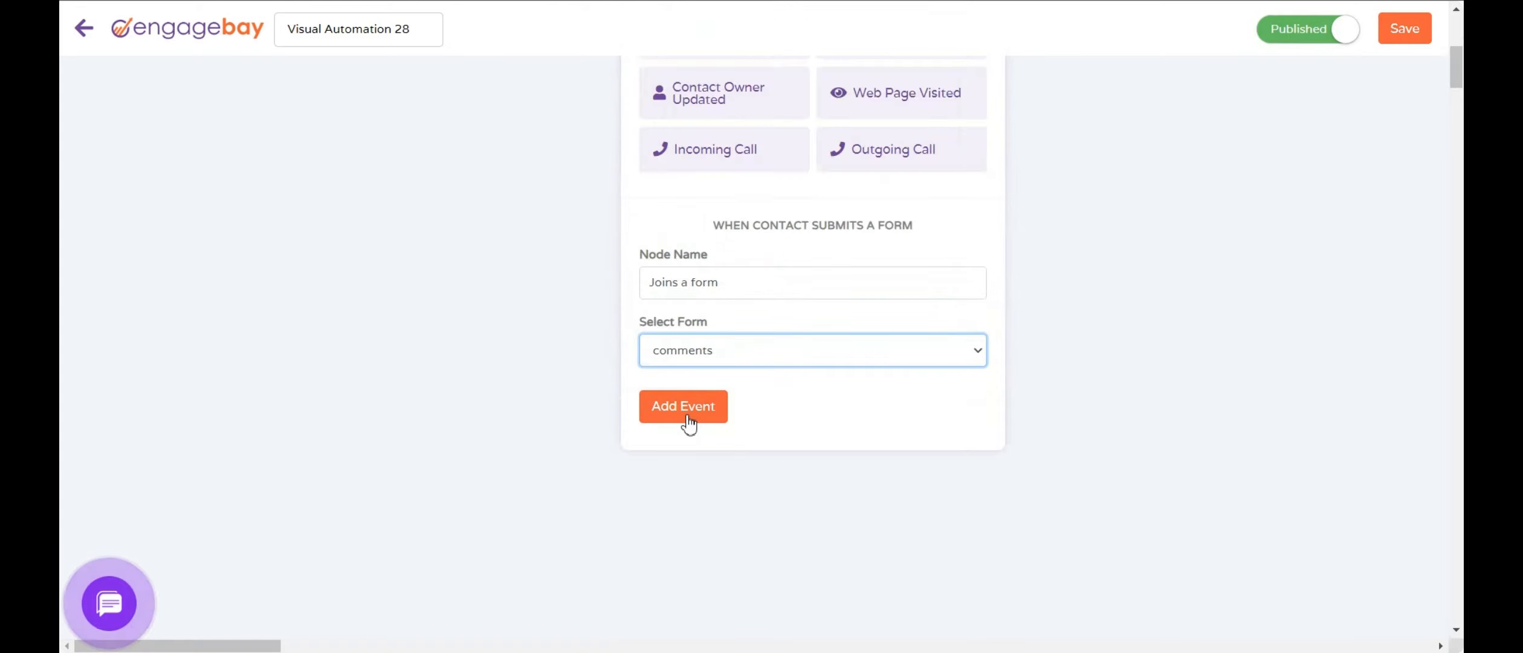
{"action": "left_click", "coordinate": [688, 418]}
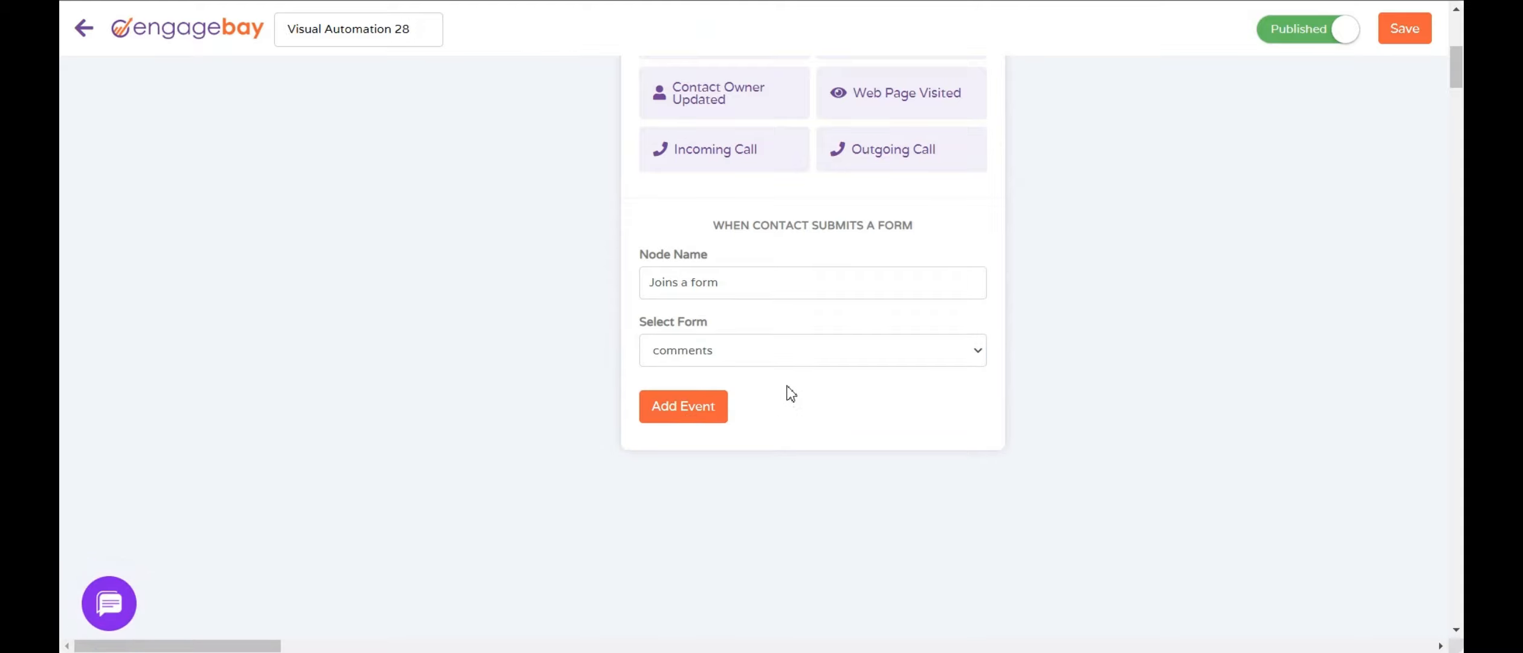
{"action": "left_click", "coordinate": [719, 406]}
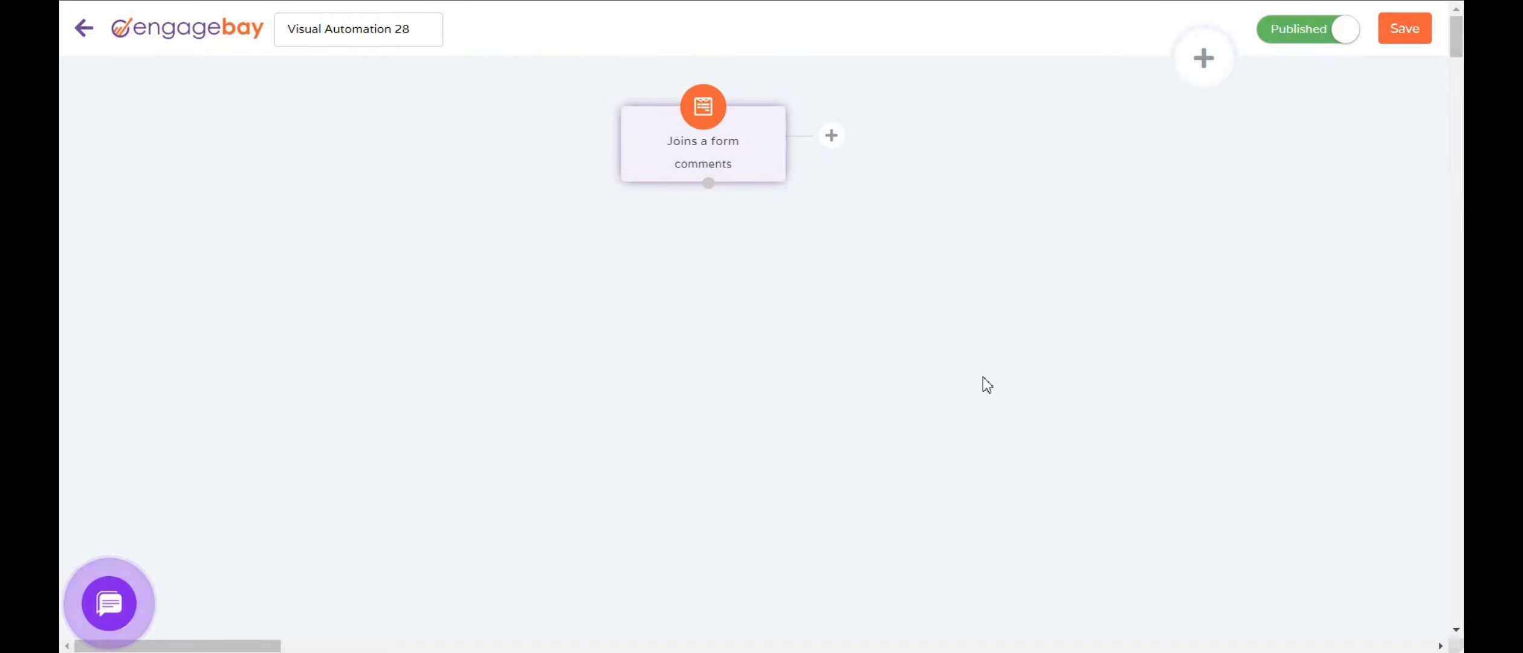
Step: Add an Add To Sequence action for the Bob_EB sequence, linked from the form trigger and placed below and to the left of it
{"action": "left_click", "coordinate": [1205, 91]}
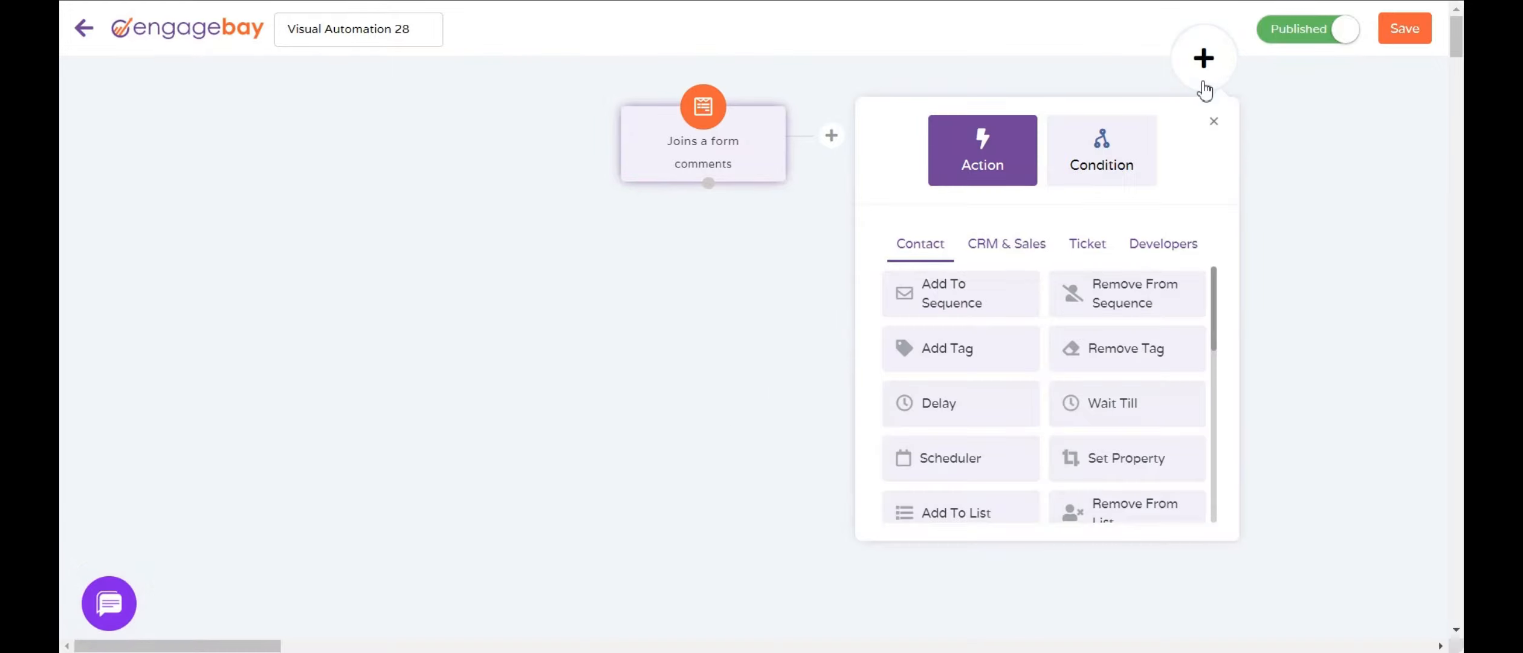
{"action": "left_click", "coordinate": [934, 302]}
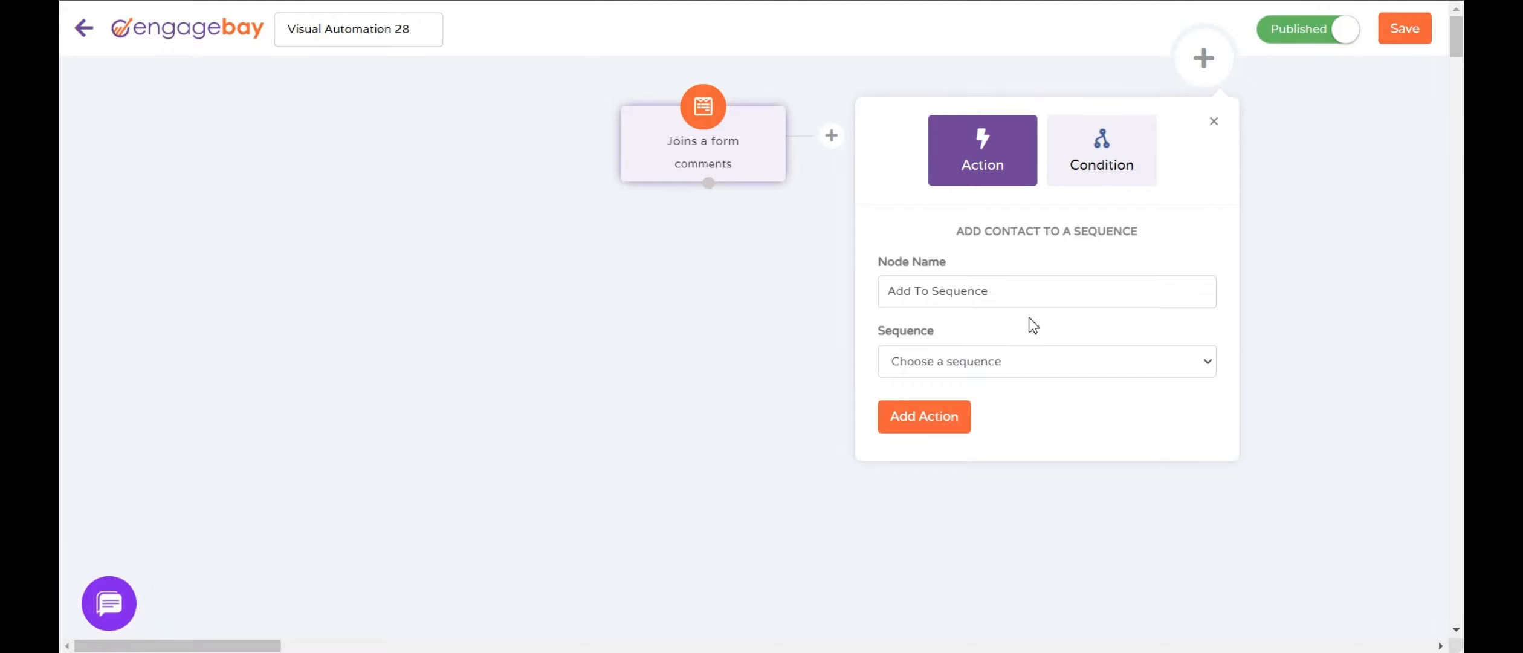
{"action": "left_click", "coordinate": [991, 368]}
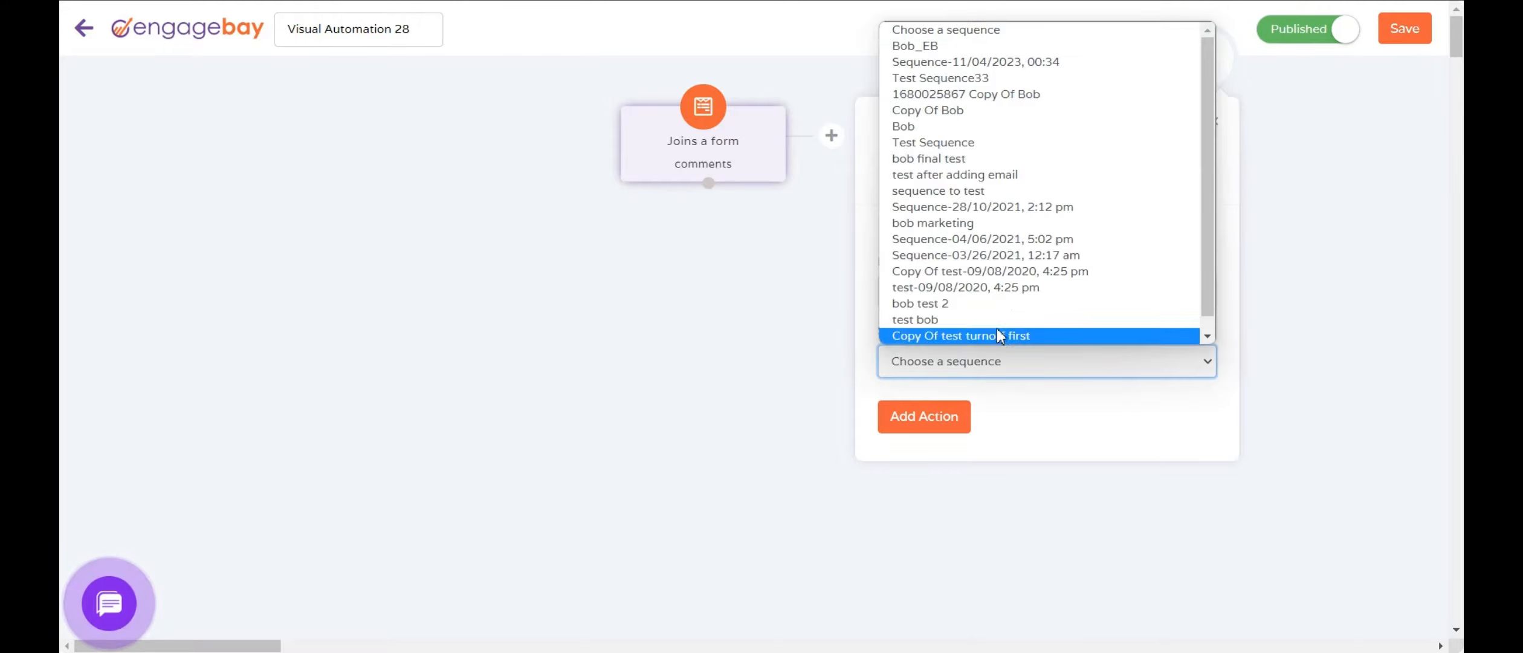
{"action": "left_click", "coordinate": [915, 46]}
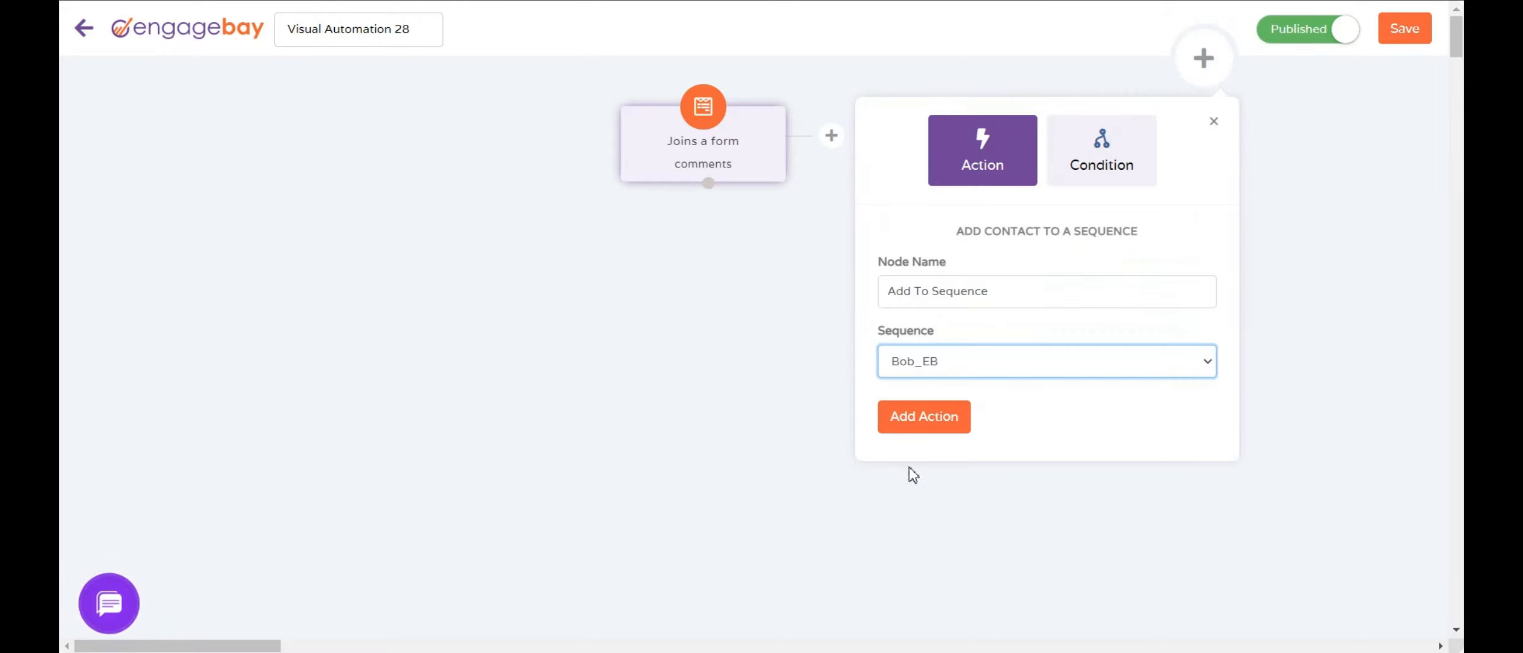
{"action": "left_click", "coordinate": [927, 432]}
{"action": "left_click_drag", "start_coordinate": [709, 184], "coordinate": [835, 266]}
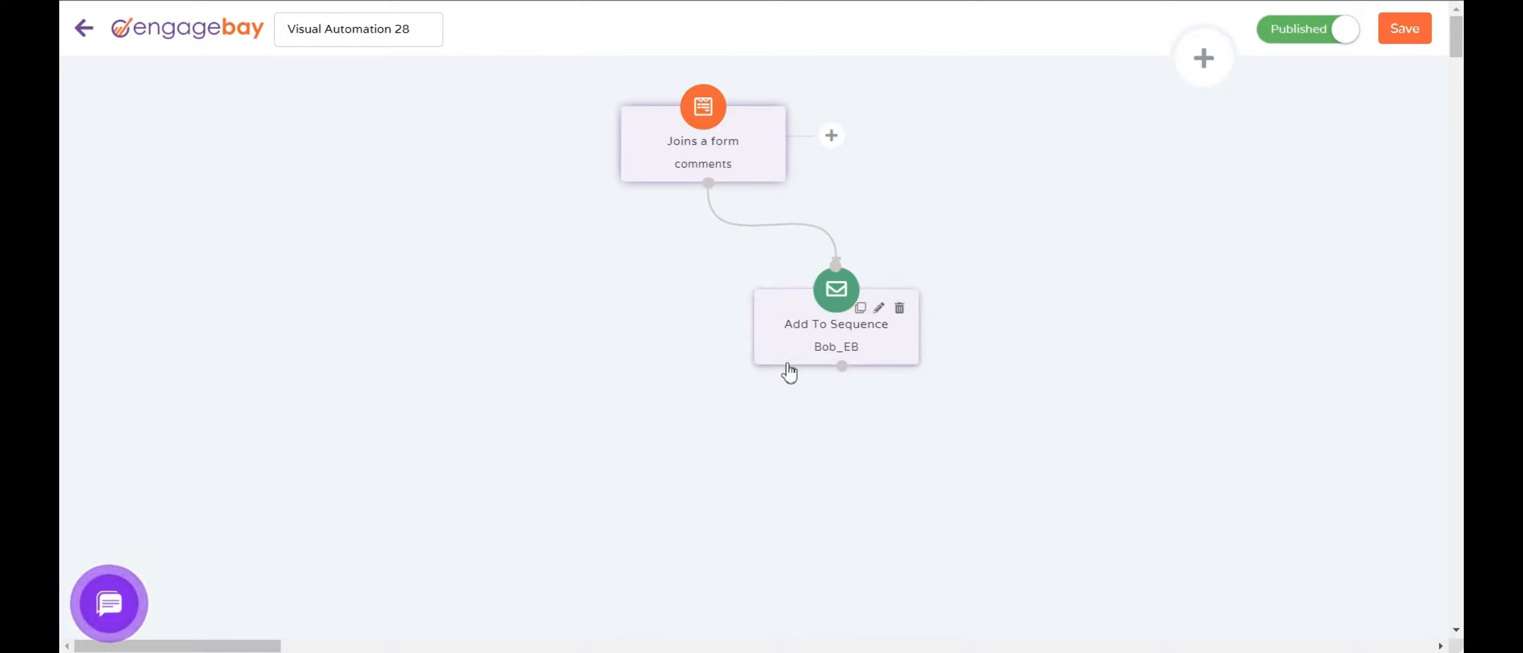
{"action": "left_click_drag", "start_coordinate": [779, 365], "coordinate": [533, 330]}
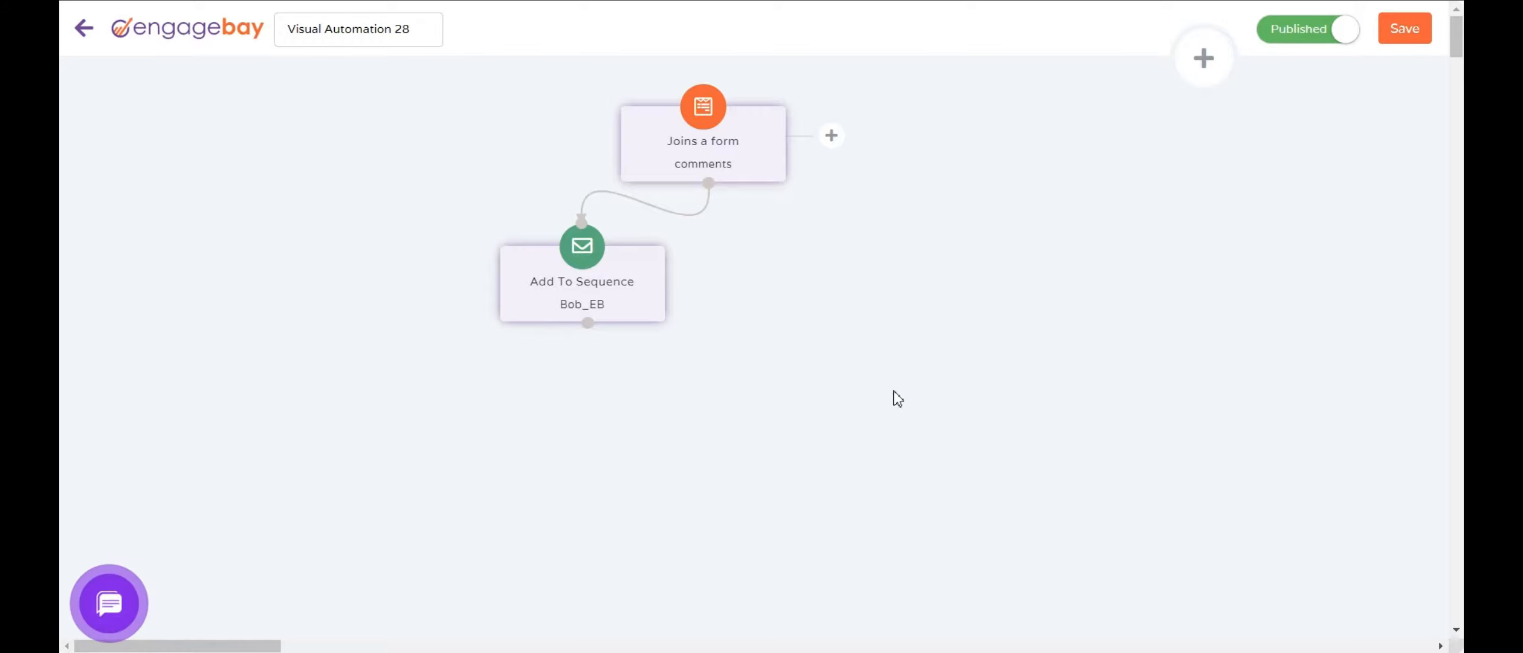
Step: Start a Has Opened Email condition and select Bob_EB(Email 1) as the email it checks
{"action": "left_click", "coordinate": [1225, 75]}
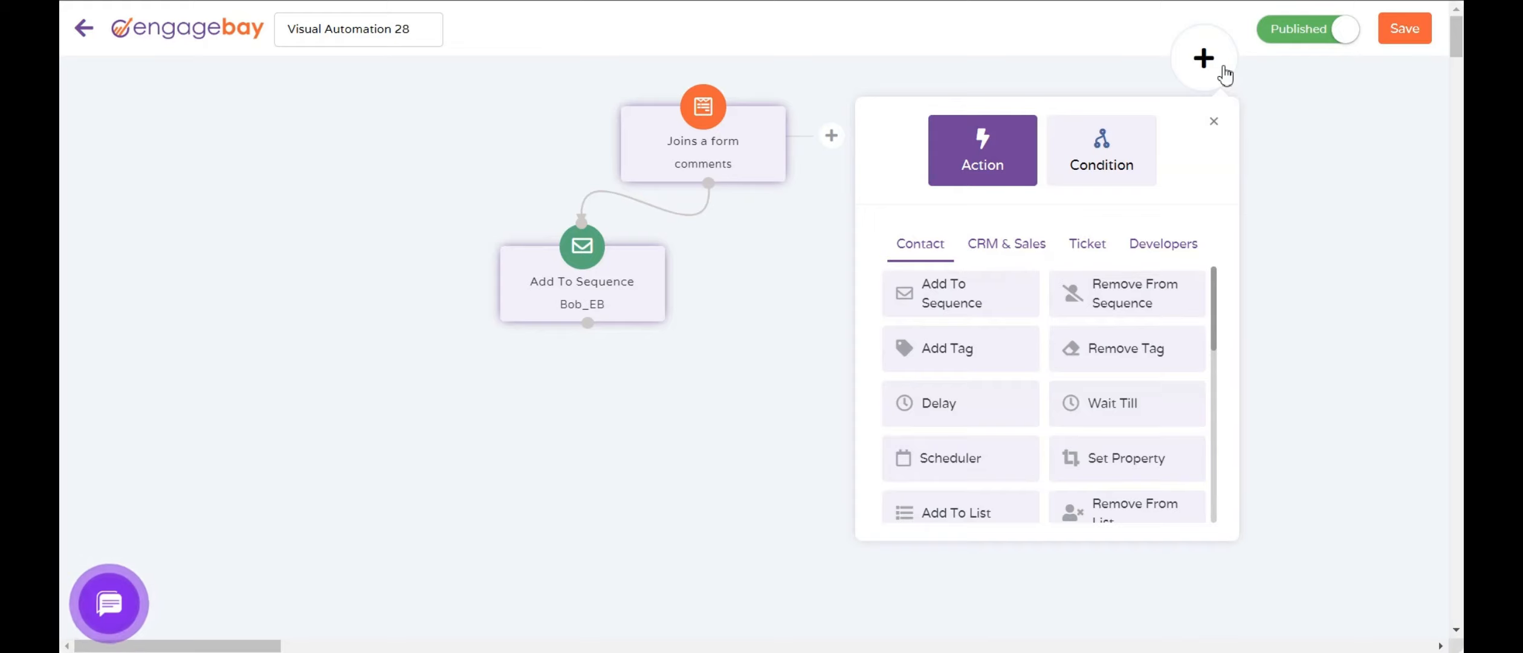
{"action": "left_click", "coordinate": [1101, 145]}
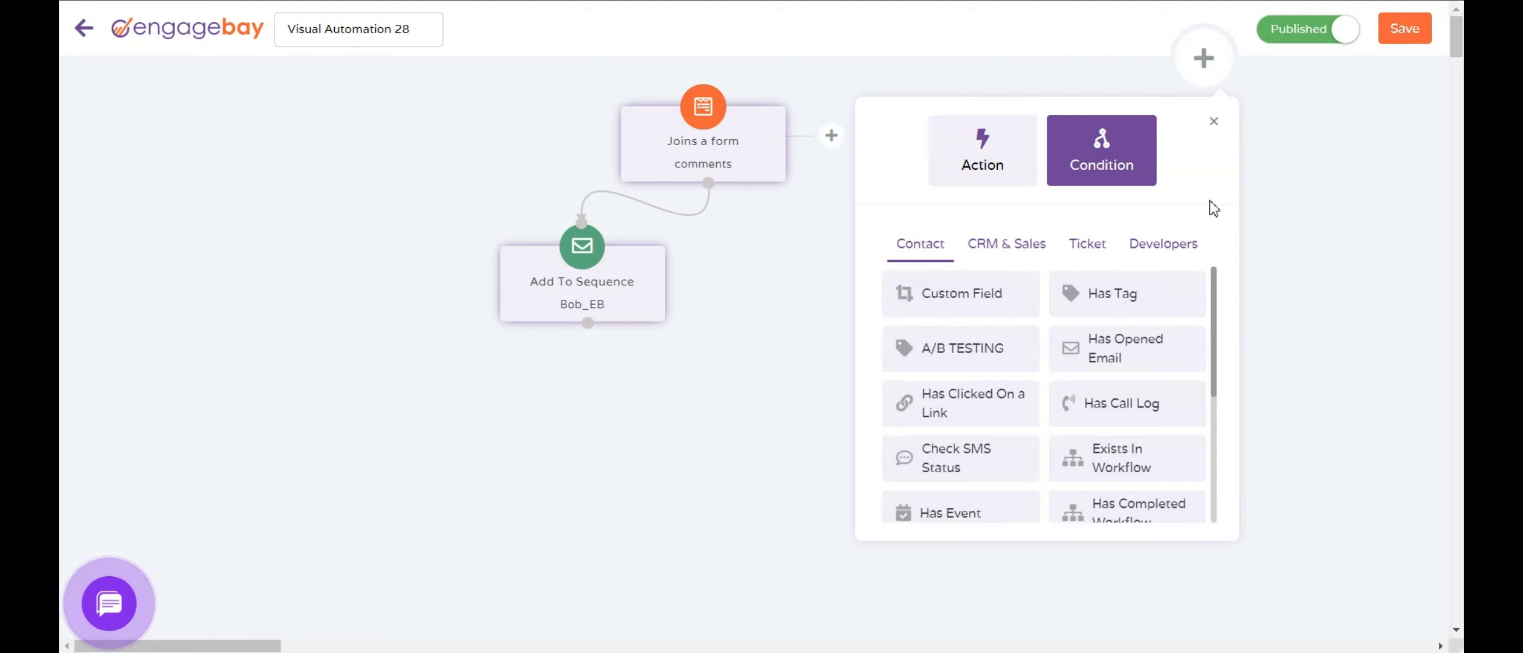
{"action": "left_click", "coordinate": [991, 166]}
{"action": "left_click", "coordinate": [1109, 156]}
{"action": "left_click", "coordinate": [1139, 350]}
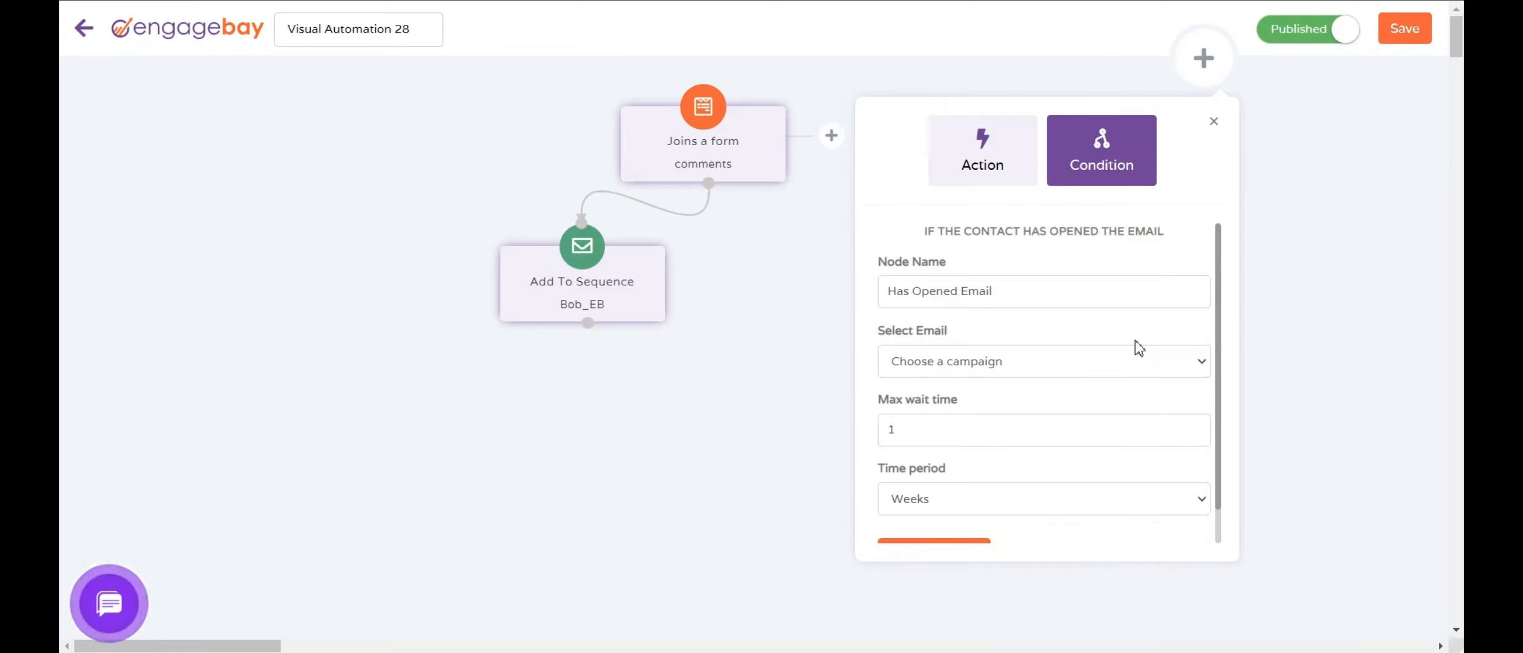
{"action": "left_click", "coordinate": [1065, 361]}
{"action": "scroll", "coordinate": [1065, 318], "scroll_direction": "down", "scroll_amount": 5}
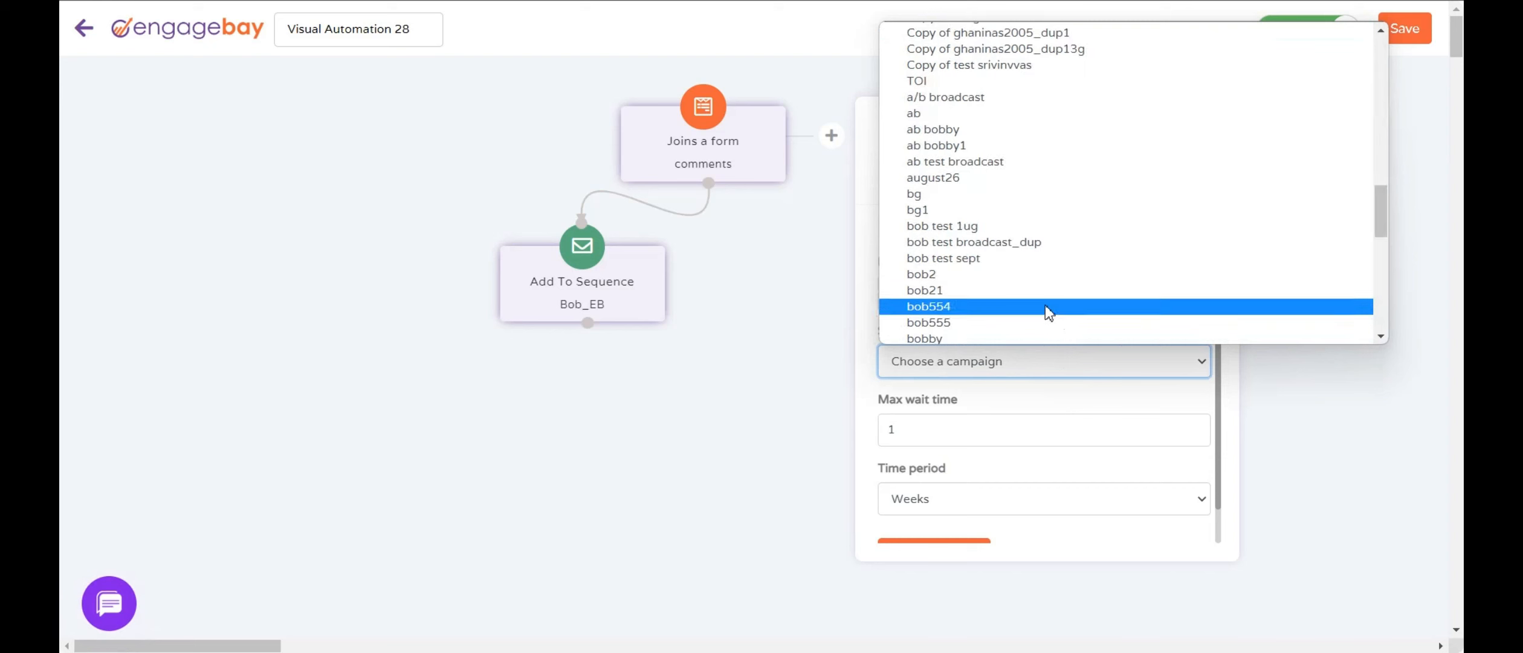
{"action": "scroll", "coordinate": [1048, 311], "scroll_direction": "down", "scroll_amount": 3}
{"action": "scroll", "coordinate": [1030, 296], "scroll_direction": "up", "scroll_amount": 8}
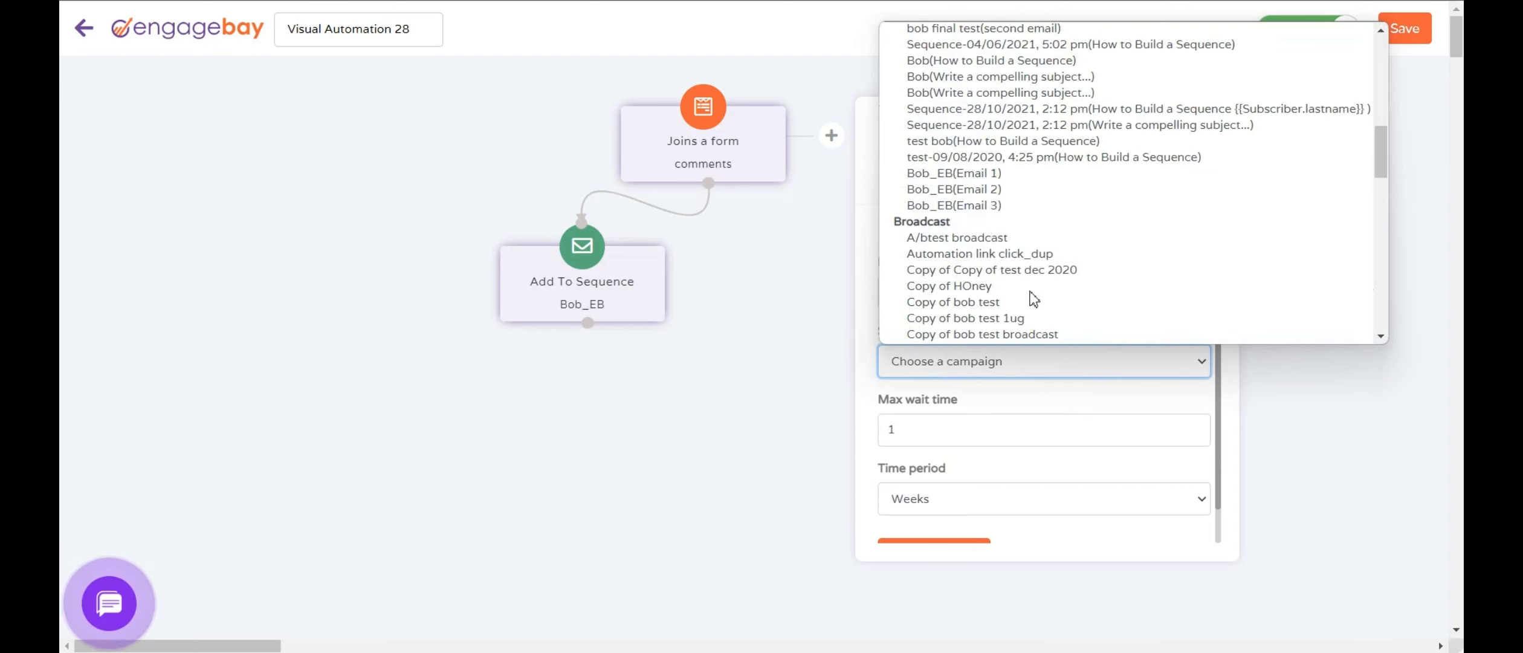
{"action": "left_click", "coordinate": [1000, 174]}
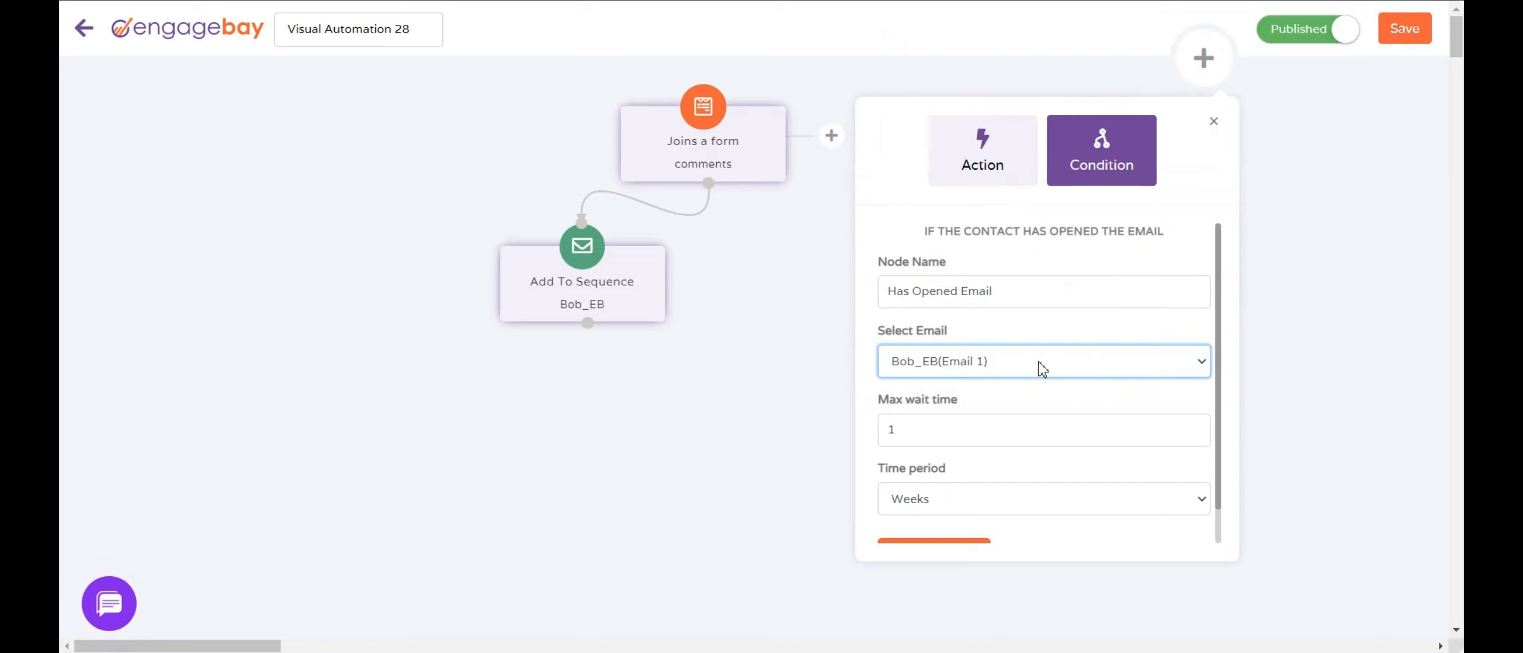
Step: Set the condition's time period to Days and add the condition to the automation
{"action": "scroll", "coordinate": [1052, 393], "scroll_direction": "down", "scroll_amount": 1}
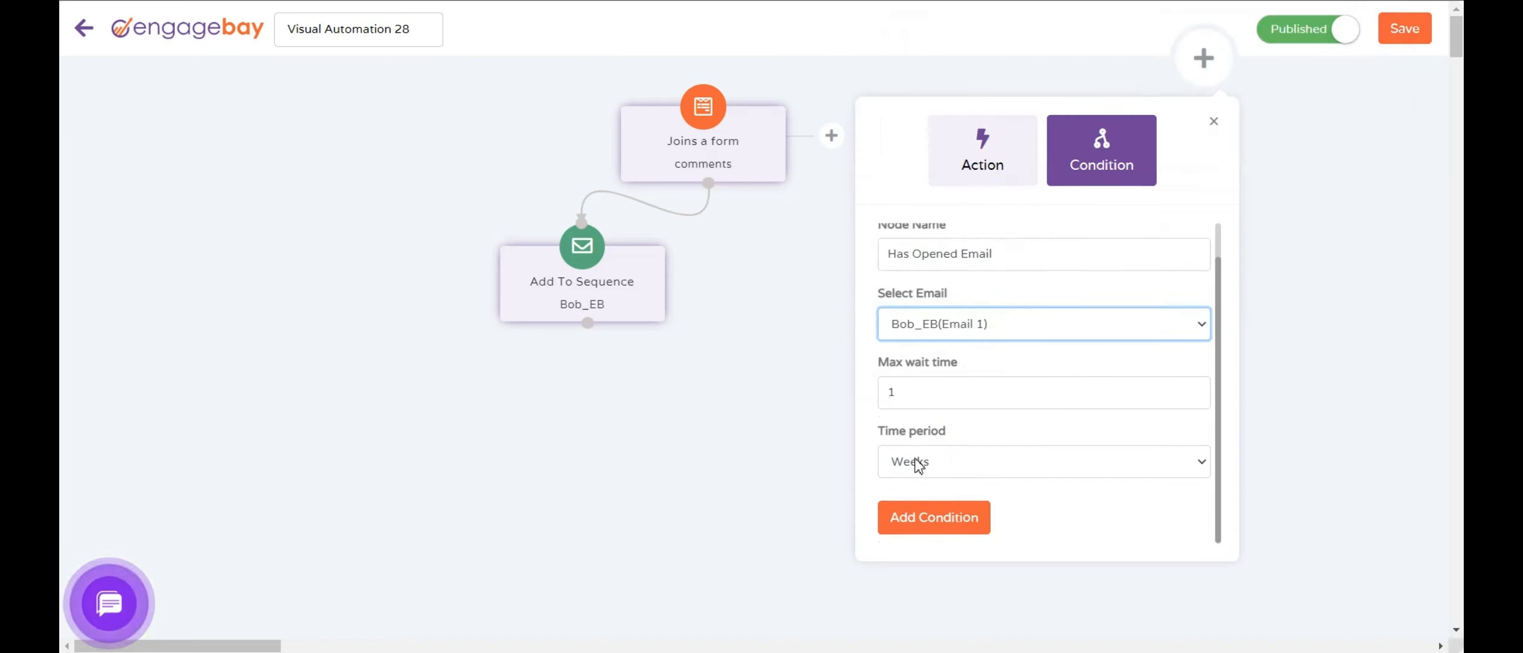
{"action": "left_click", "coordinate": [946, 417]}
{"action": "left_click", "coordinate": [953, 472]}
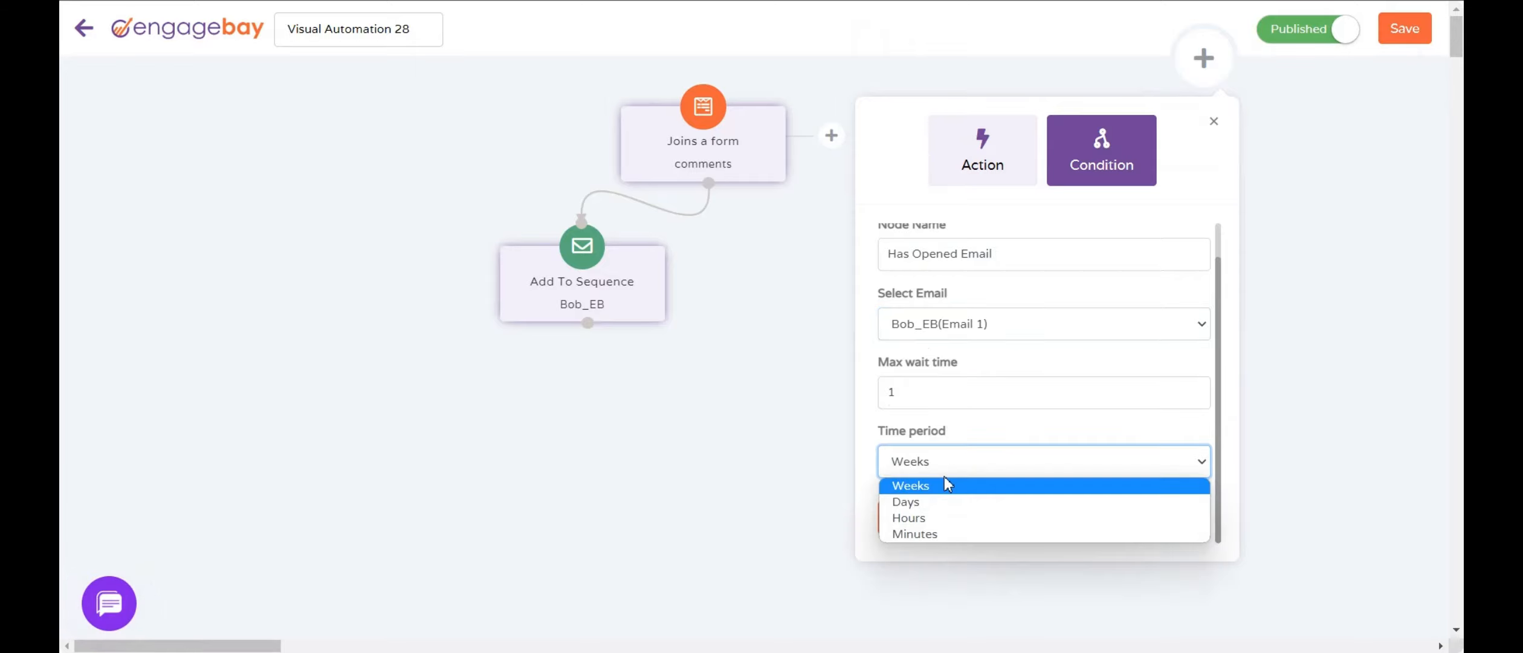
{"action": "left_click", "coordinate": [907, 502]}
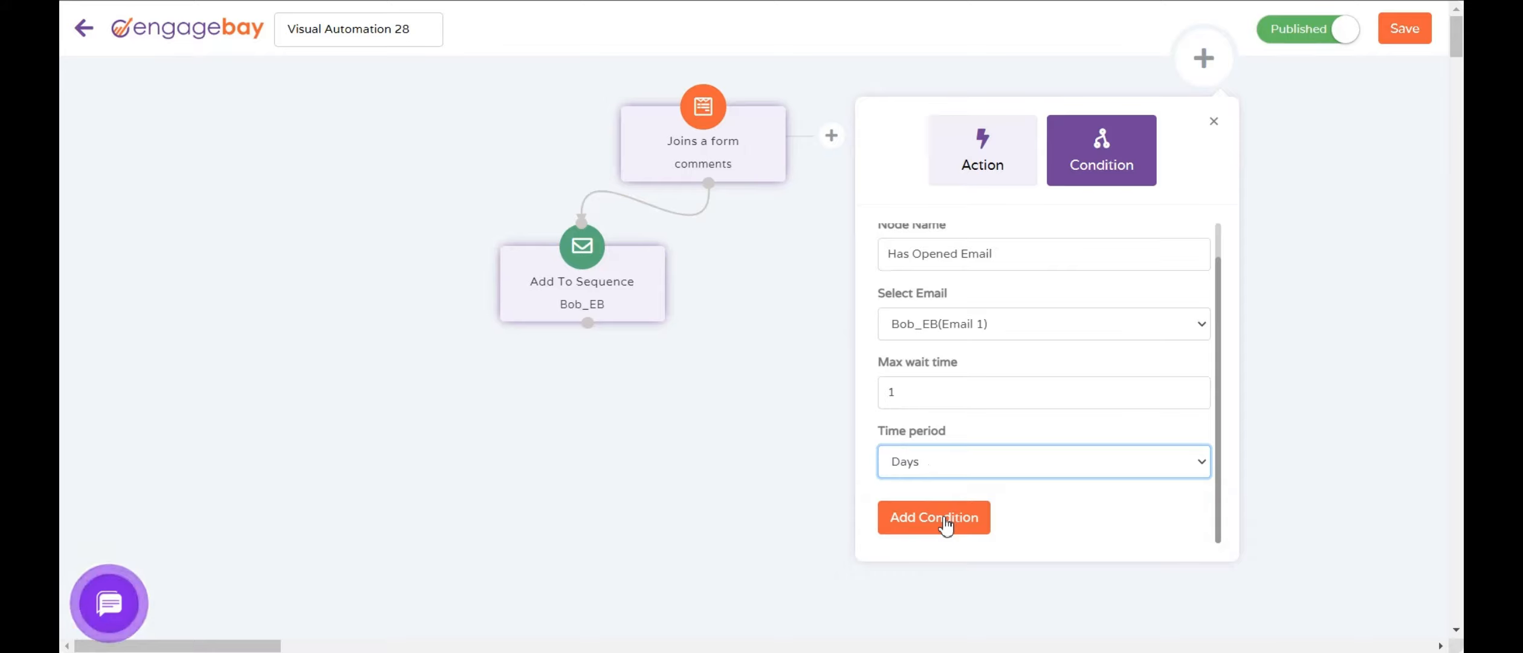
{"action": "left_click", "coordinate": [946, 524]}
Step: Place the Has Opened Email condition below the Add To Sequence node and link the sequence node to it
{"action": "left_click_drag", "start_coordinate": [839, 360], "coordinate": [543, 493]}
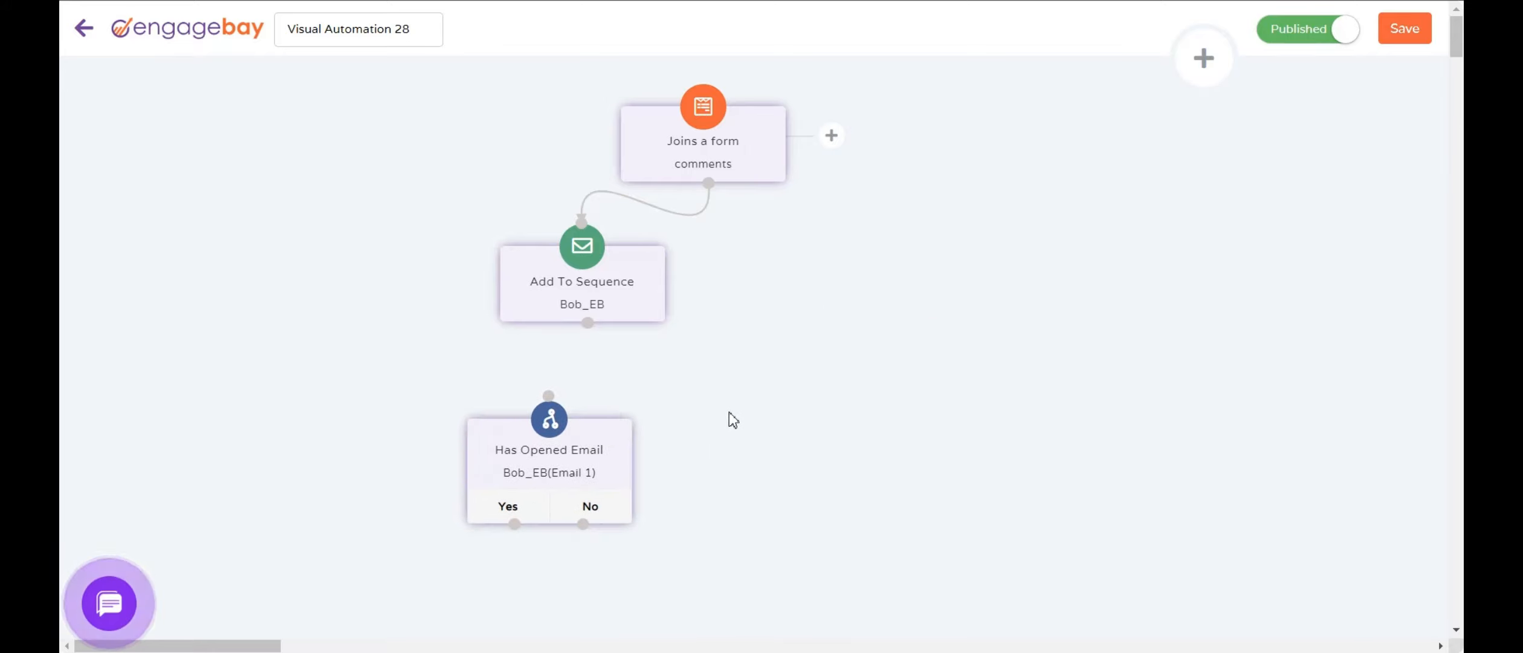
{"action": "scroll", "coordinate": [734, 413], "scroll_direction": "down", "scroll_amount": 2}
{"action": "left_click_drag", "start_coordinate": [590, 238], "coordinate": [548, 305]}
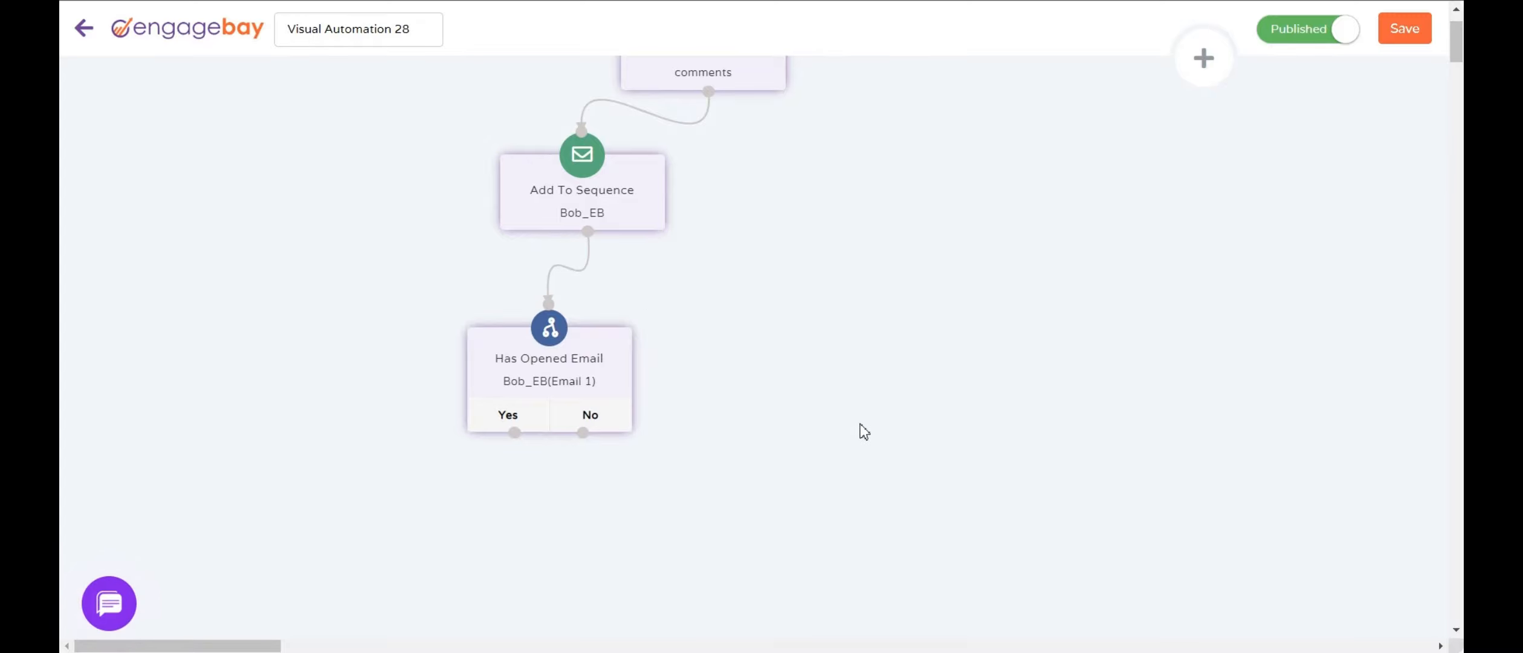
{"action": "left_click_drag", "start_coordinate": [515, 434], "coordinate": [437, 484]}
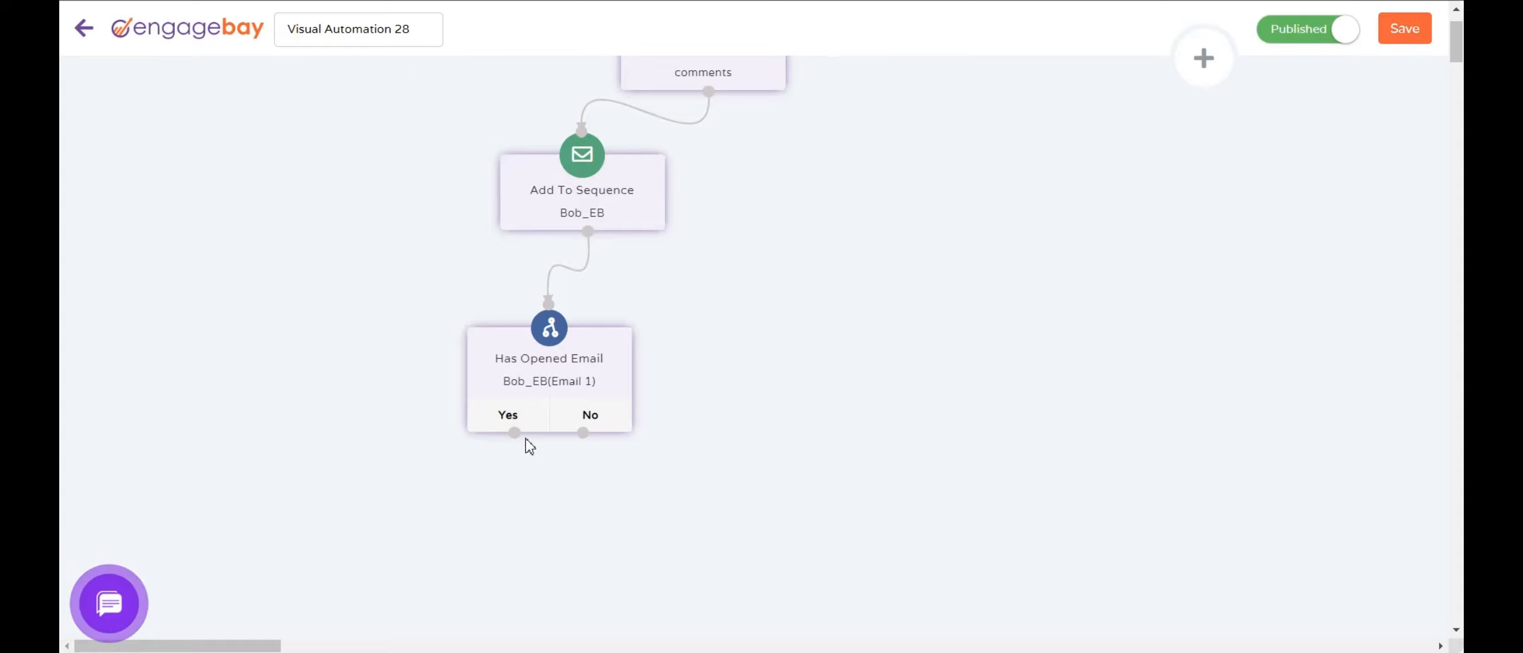
{"action": "left_click_drag", "start_coordinate": [589, 433], "coordinate": [666, 480]}
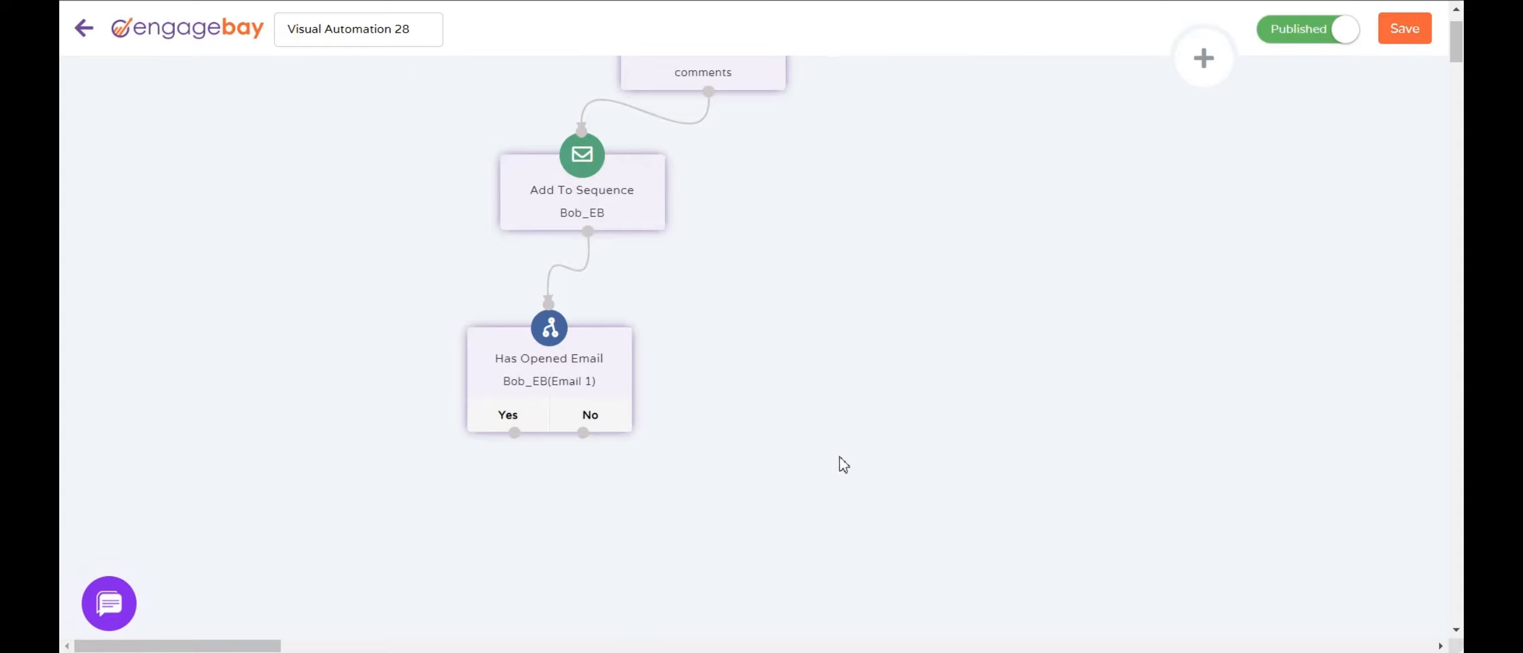
{"action": "scroll", "coordinate": [1227, 299], "scroll_direction": "up", "scroll_amount": 2}
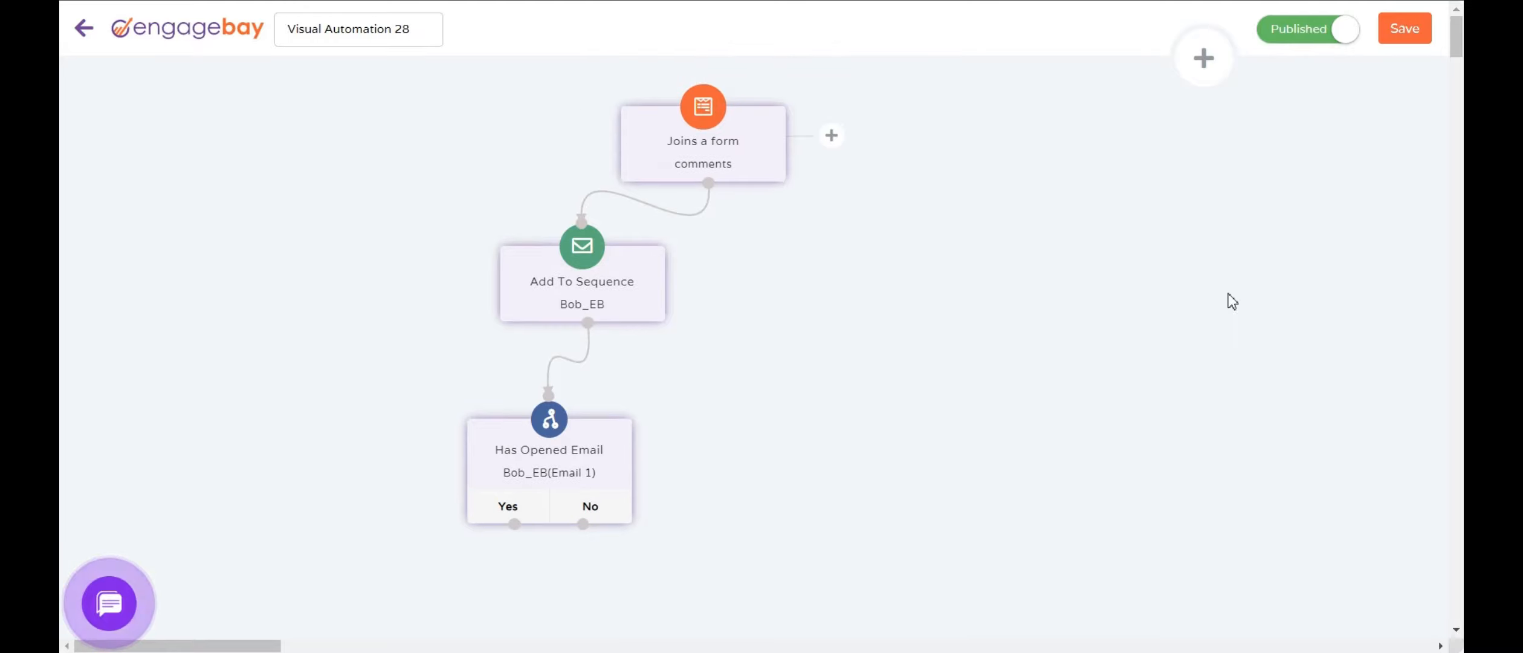
{"action": "scroll", "coordinate": [1153, 296], "scroll_direction": "down", "scroll_amount": 2}
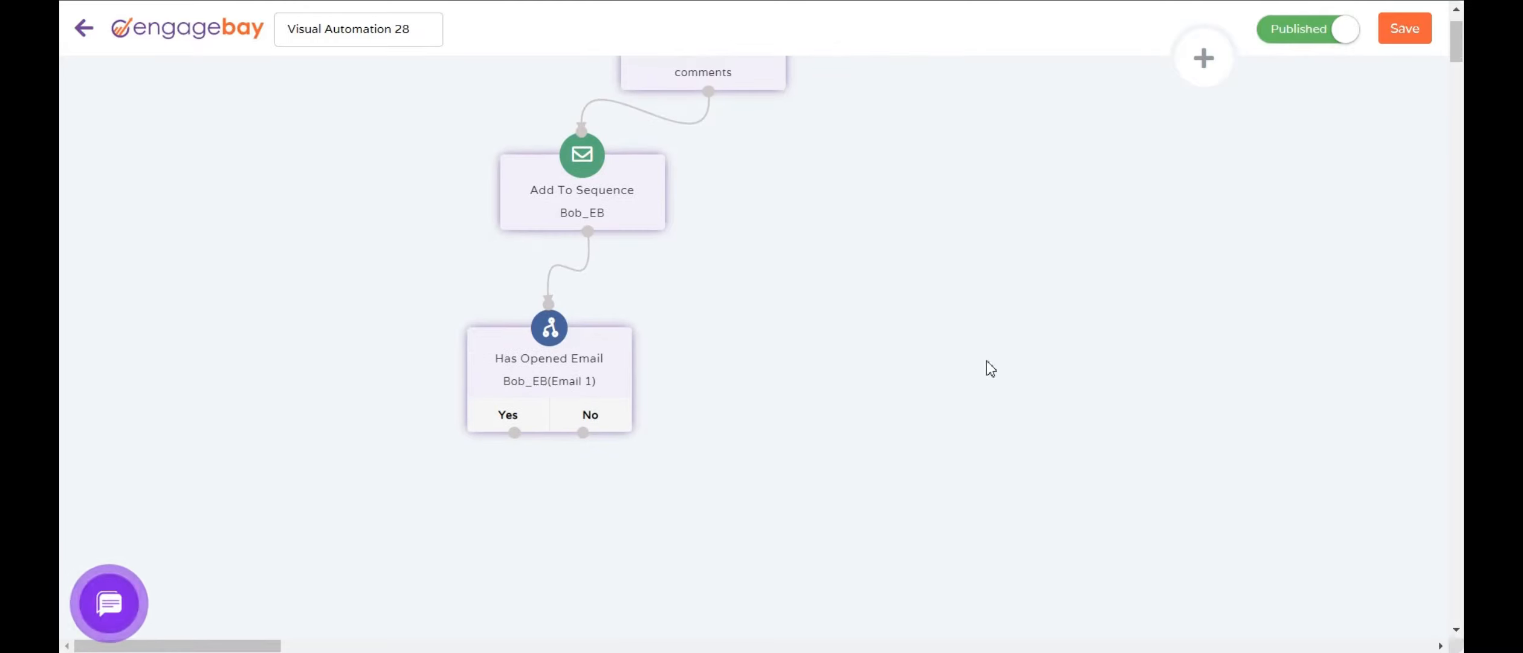
Step: Add an Add Score action of type Add with value 10 below the Bob_EB(Email 1) condition, linked from its Yes branch
{"action": "left_click", "coordinate": [1205, 60]}
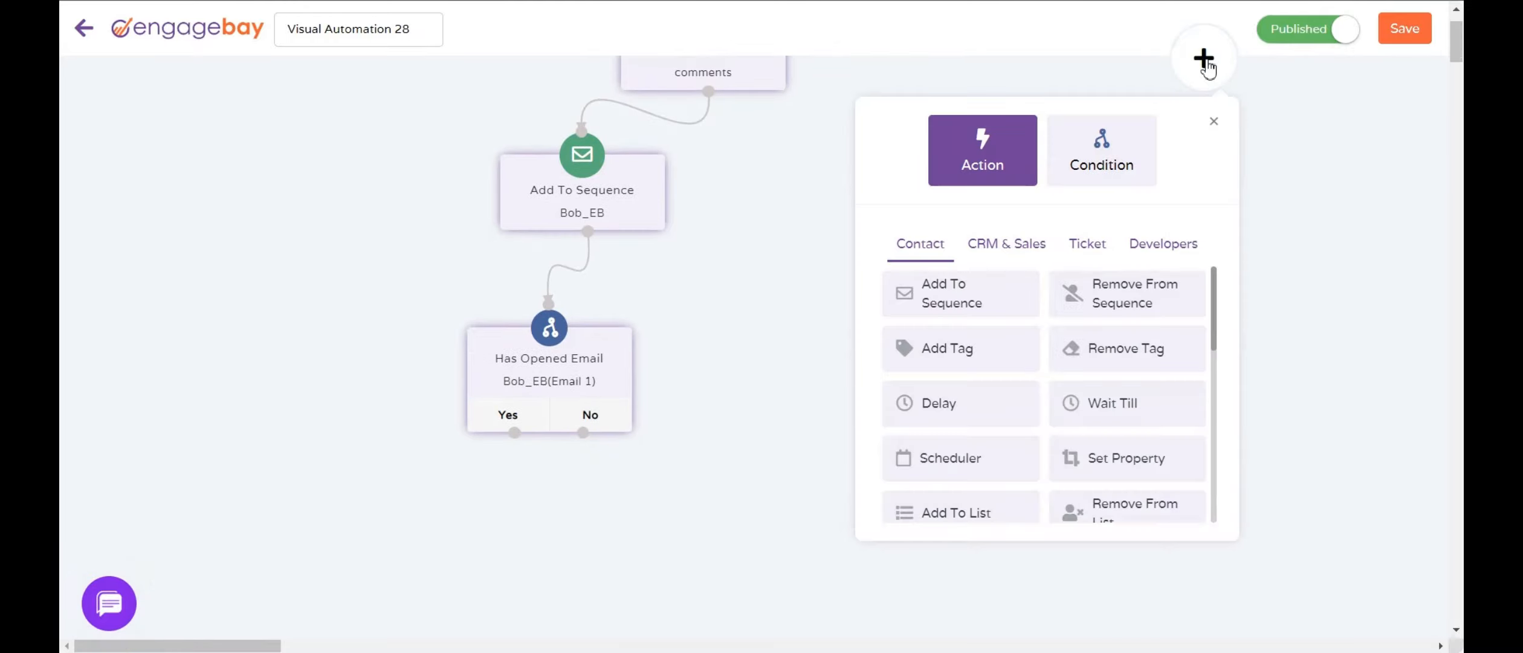
{"action": "scroll", "coordinate": [1145, 387], "scroll_direction": "down", "scroll_amount": 3}
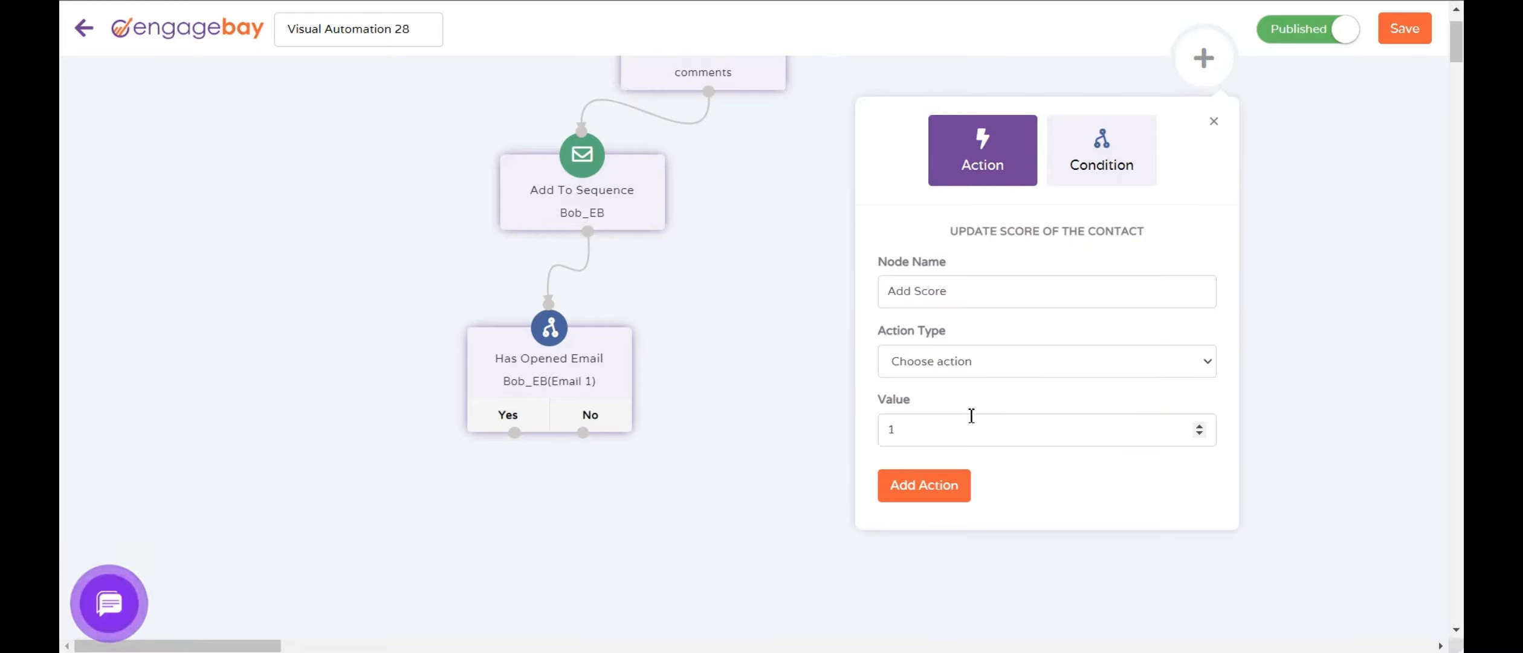
{"action": "left_click", "coordinate": [964, 370]}
{"action": "left_click", "coordinate": [943, 402]}
{"action": "left_click", "coordinate": [941, 427]}
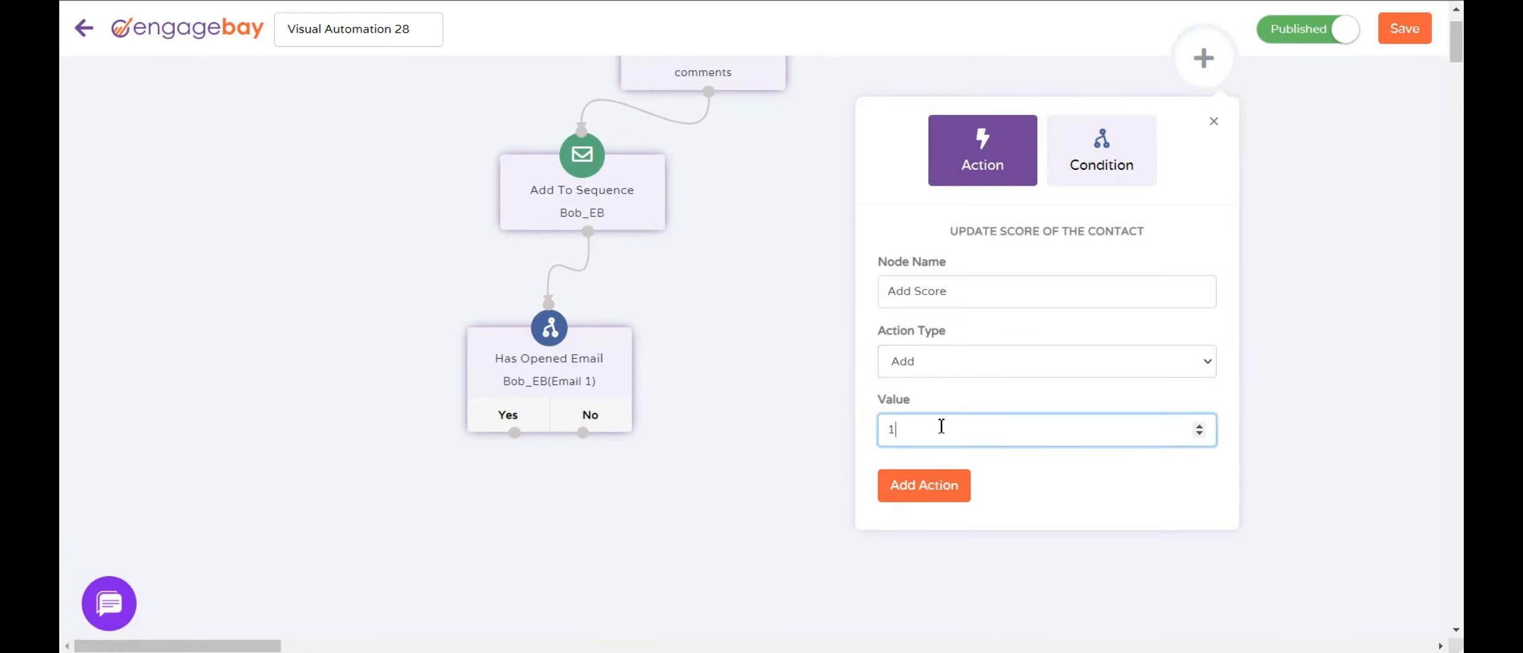
{"action": "left_click", "coordinate": [925, 485]}
{"action": "left_click_drag", "start_coordinate": [789, 339], "coordinate": [431, 560]}
{"action": "left_click_drag", "start_coordinate": [514, 433], "coordinate": [496, 471]}
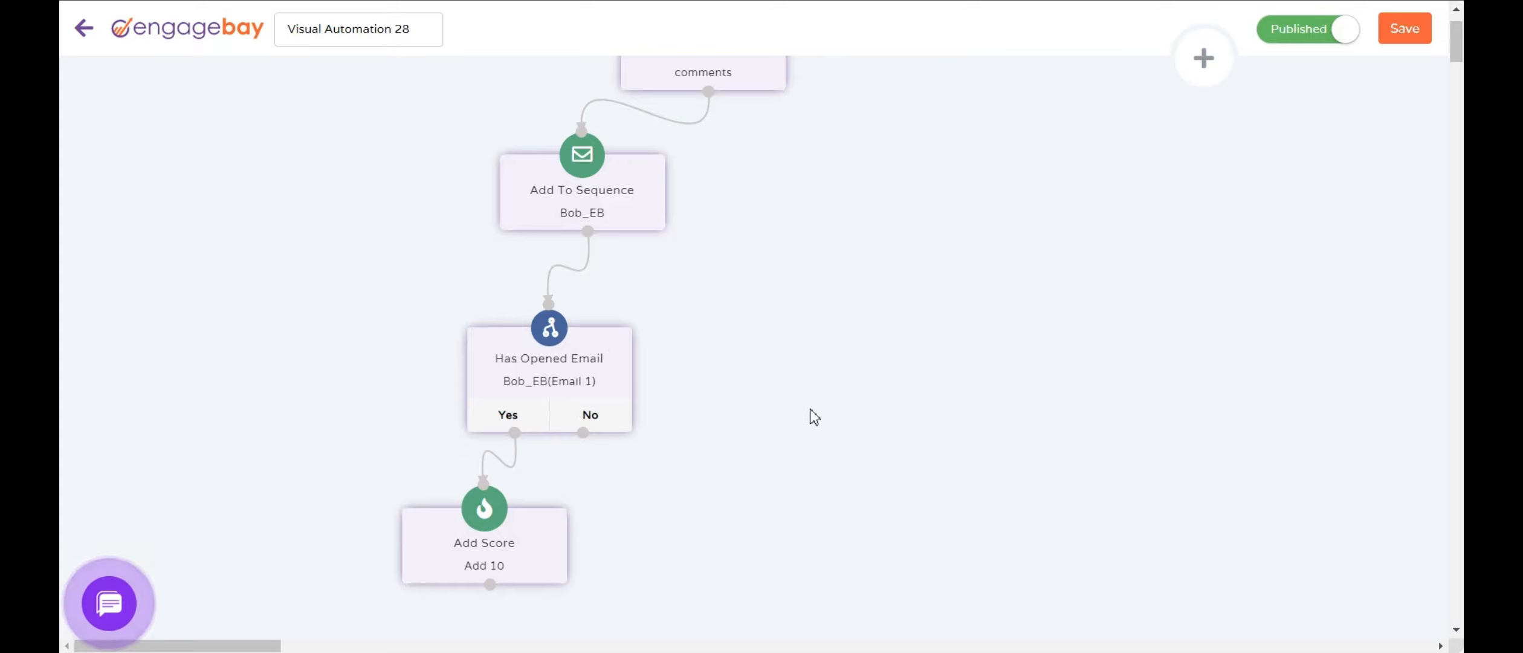
Step: Start another Has Opened Email condition and select Bob_EB(Email 2) as its email
{"action": "scroll", "coordinate": [1043, 235], "scroll_direction": "down", "scroll_amount": 3}
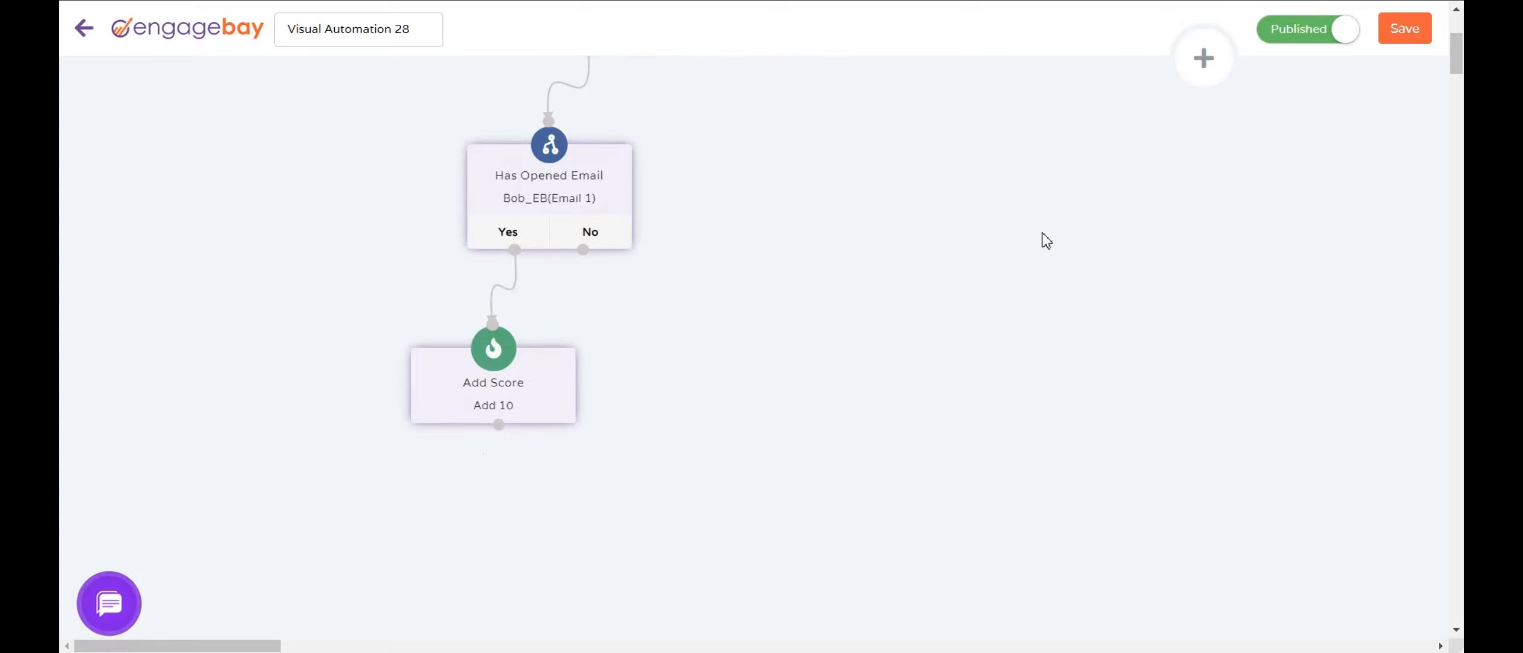
{"action": "left_click", "coordinate": [1201, 80]}
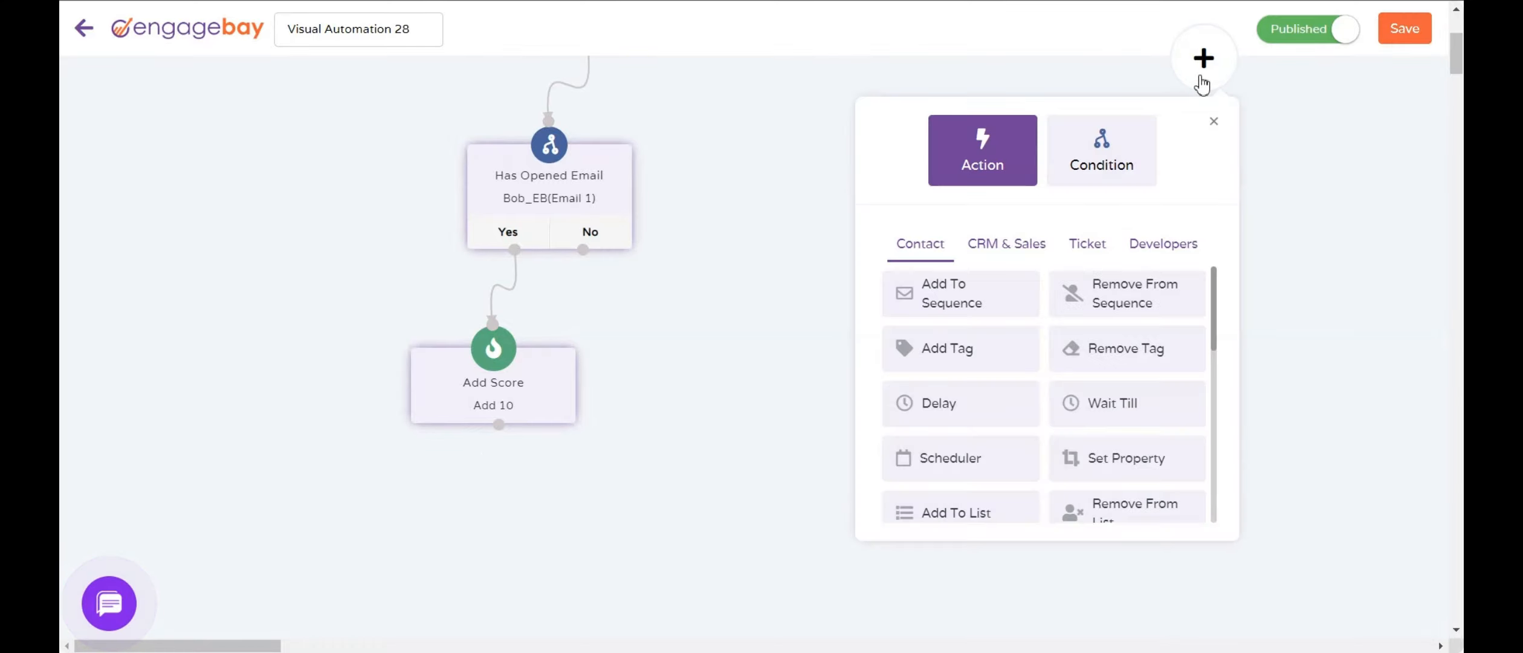
{"action": "left_click_drag", "start_coordinate": [1180, 187], "coordinate": [1123, 182]}
{"action": "left_click", "coordinate": [1123, 162]}
{"action": "left_click", "coordinate": [1146, 359]}
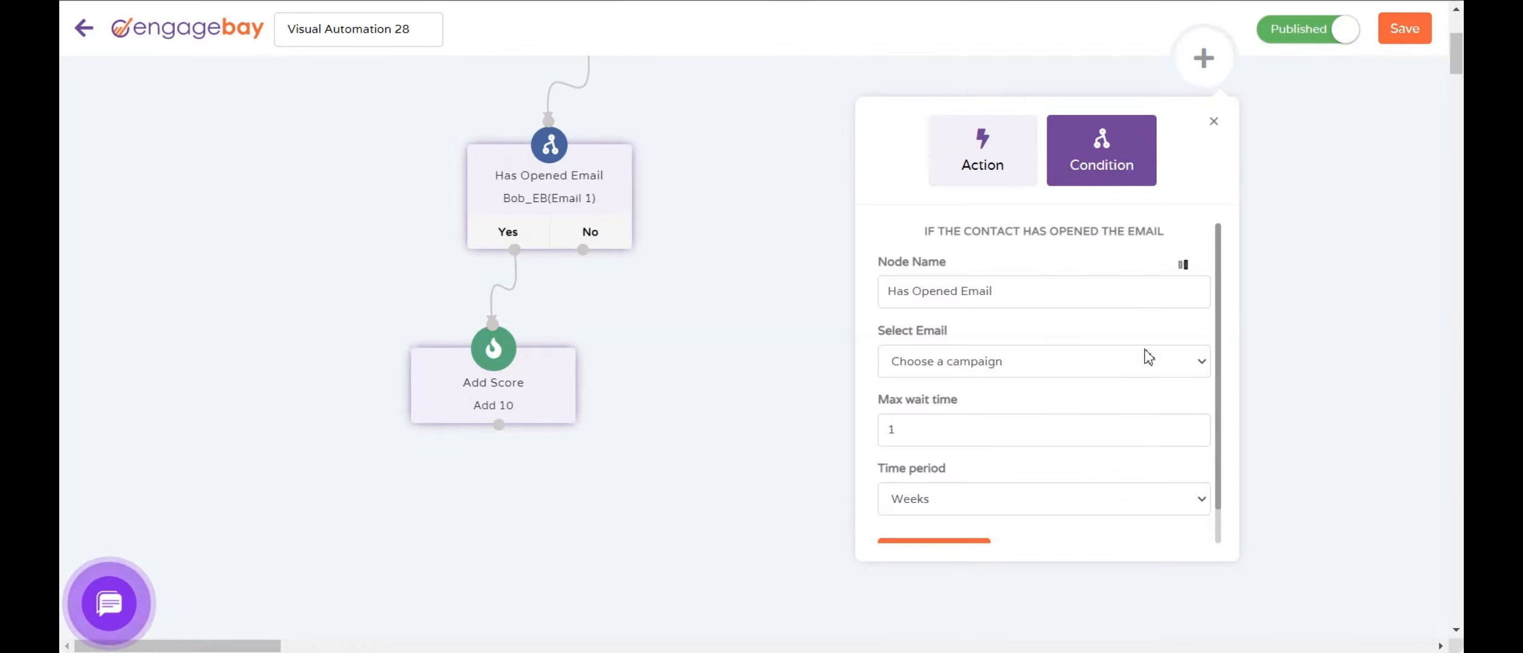
{"action": "left_click", "coordinate": [1067, 375]}
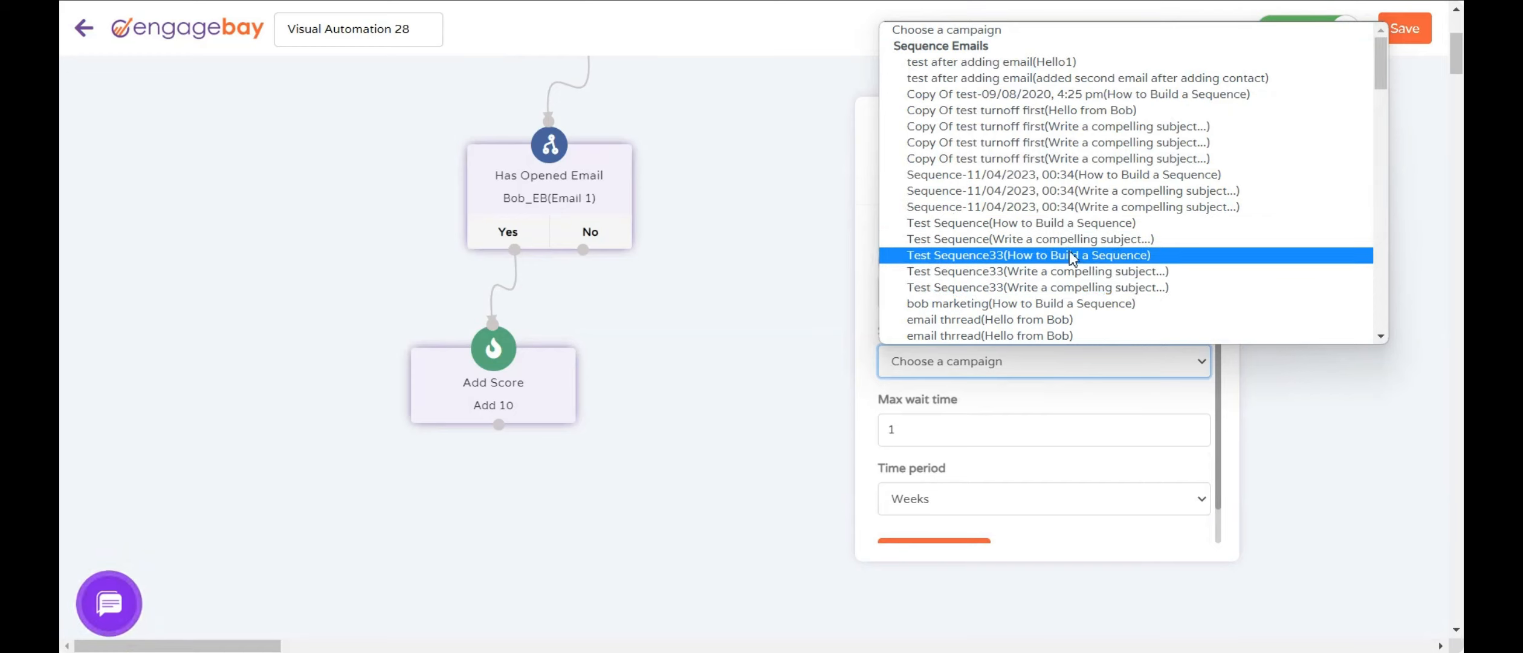
{"action": "scroll", "coordinate": [1065, 272], "scroll_direction": "down", "scroll_amount": 12}
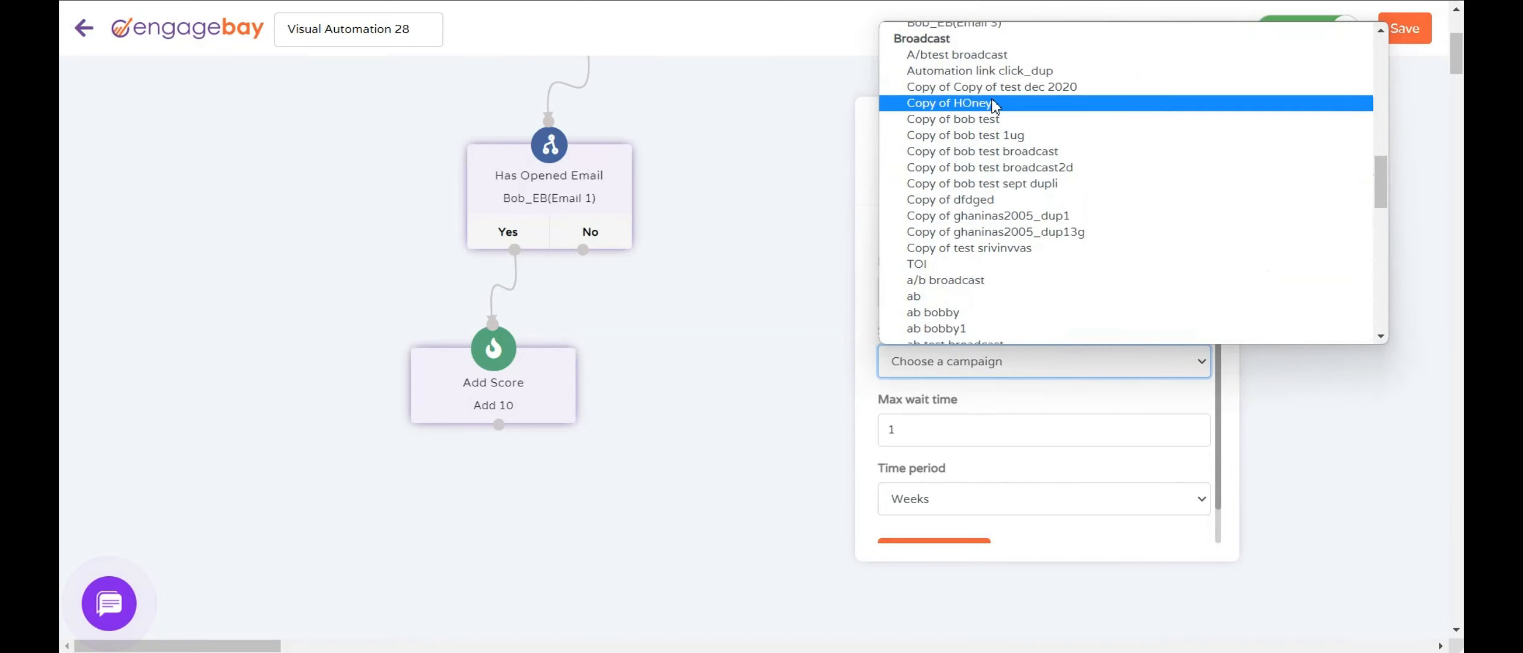
{"action": "scroll", "coordinate": [997, 106], "scroll_direction": "up", "scroll_amount": 3}
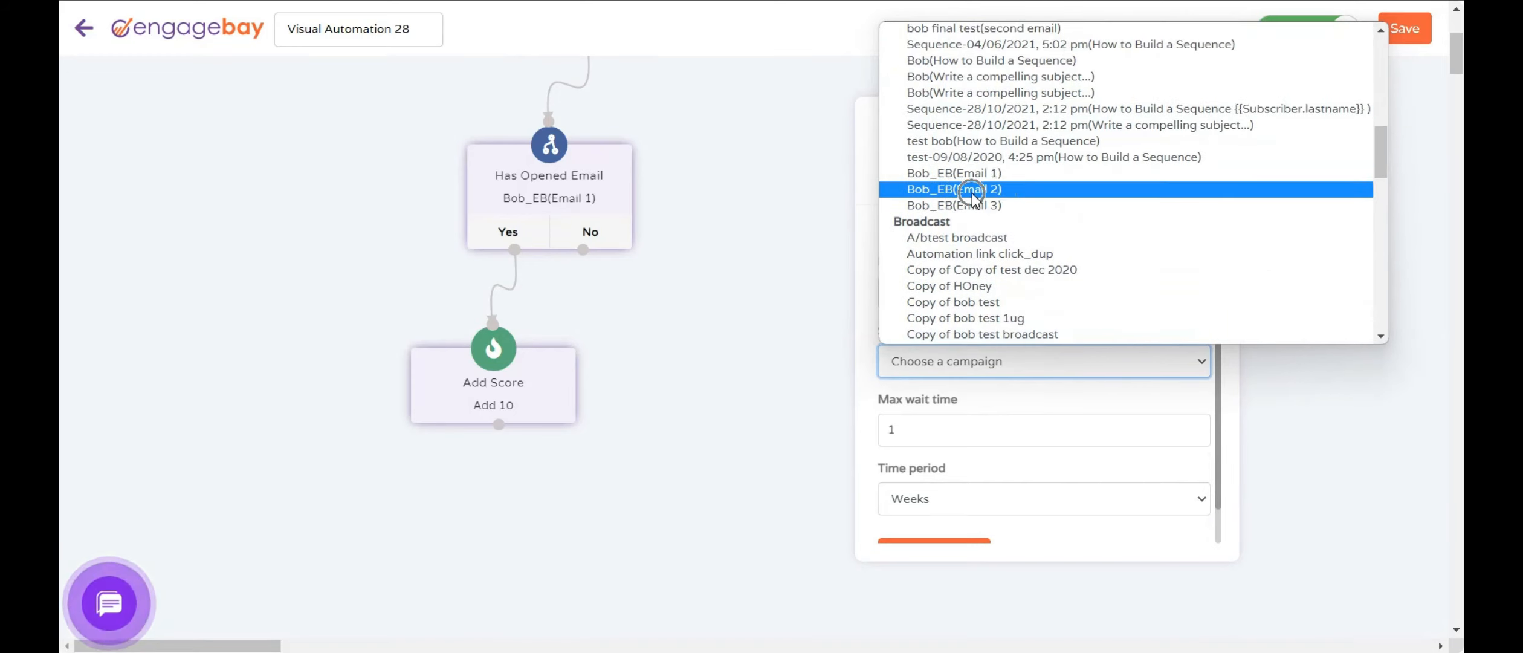
{"action": "left_click", "coordinate": [972, 192]}
Step: Set the Bob_EB(Email 2) condition's time period to Days and add it to the automation
{"action": "left_click", "coordinate": [943, 511]}
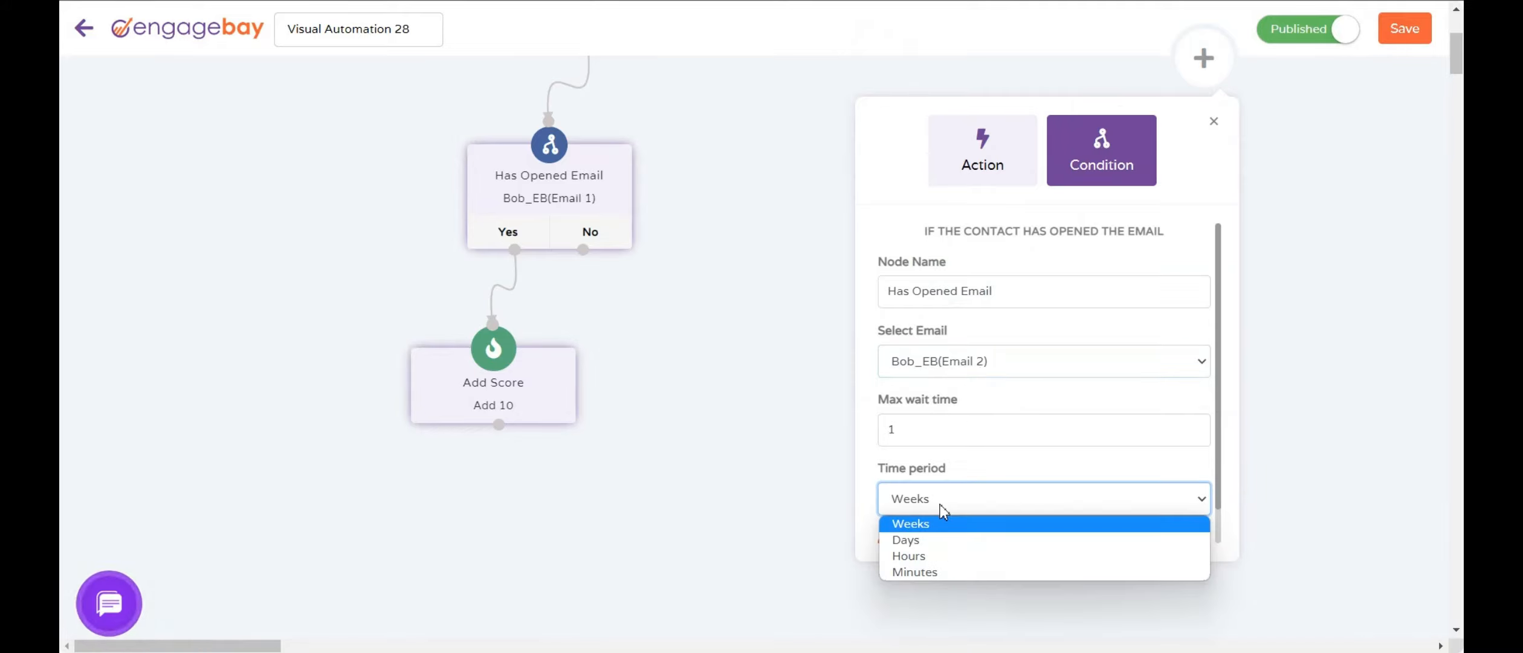
{"action": "left_click", "coordinate": [944, 535]}
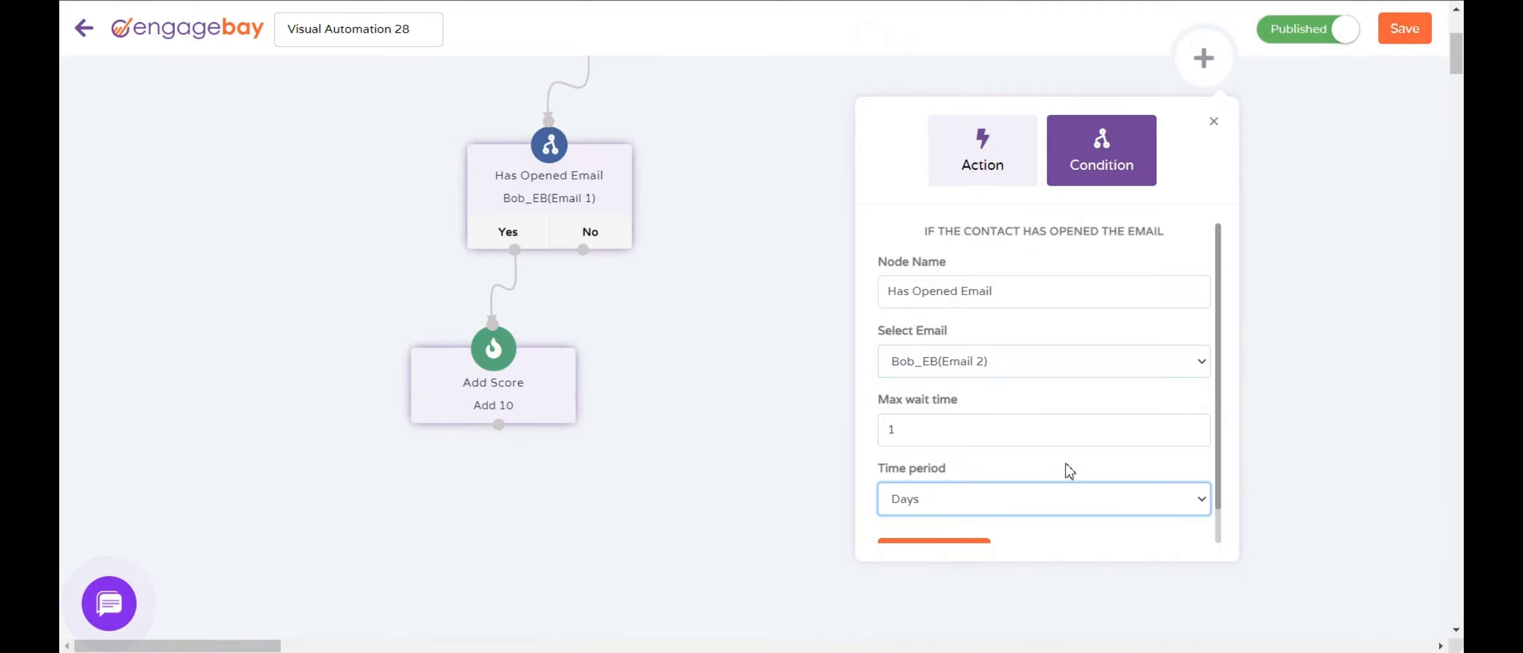
{"action": "scroll", "coordinate": [1069, 470], "scroll_direction": "down", "scroll_amount": 3}
{"action": "left_click", "coordinate": [952, 527]}
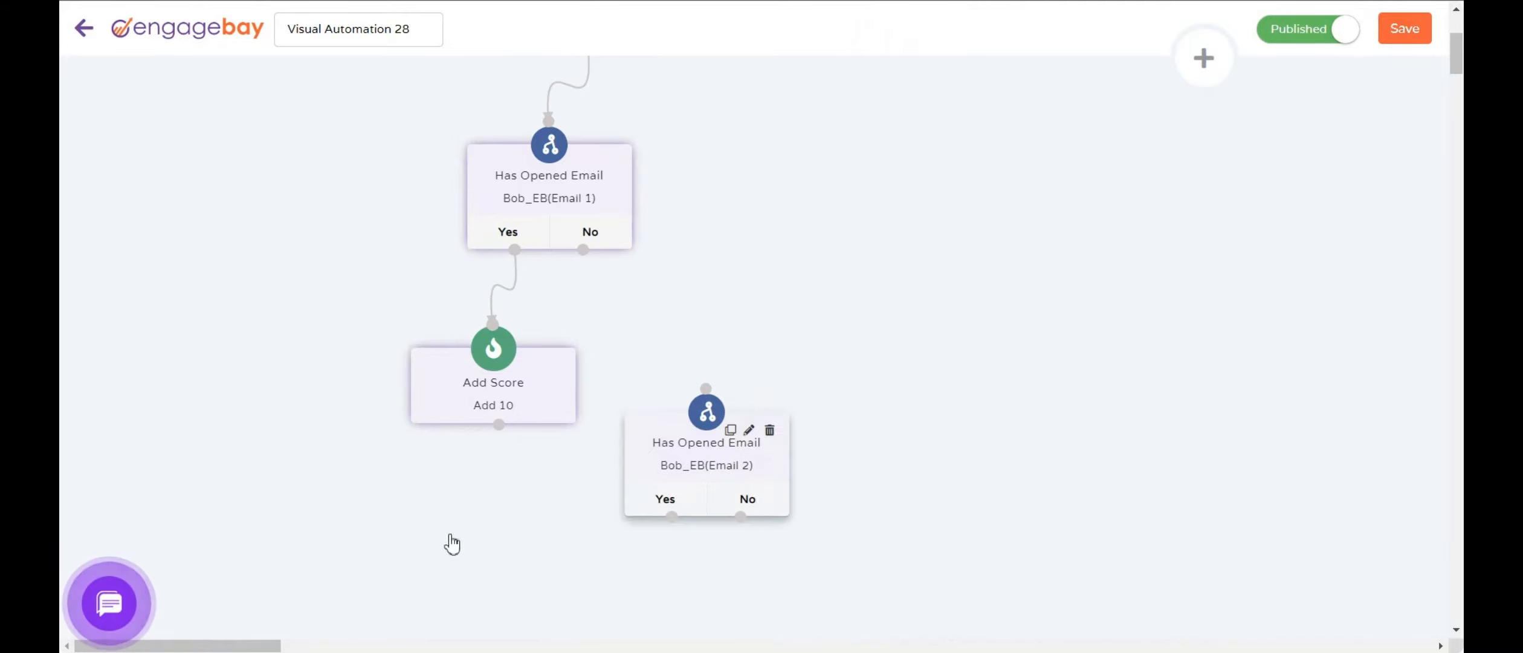
Step: Arrange the Email 1 condition, Add Score node and Email 2 condition one below another, and link Add Score to the Email 2 condition
{"action": "left_click_drag", "start_coordinate": [697, 463], "coordinate": [449, 536]}
{"action": "left_click_drag", "start_coordinate": [541, 237], "coordinate": [338, 144]}
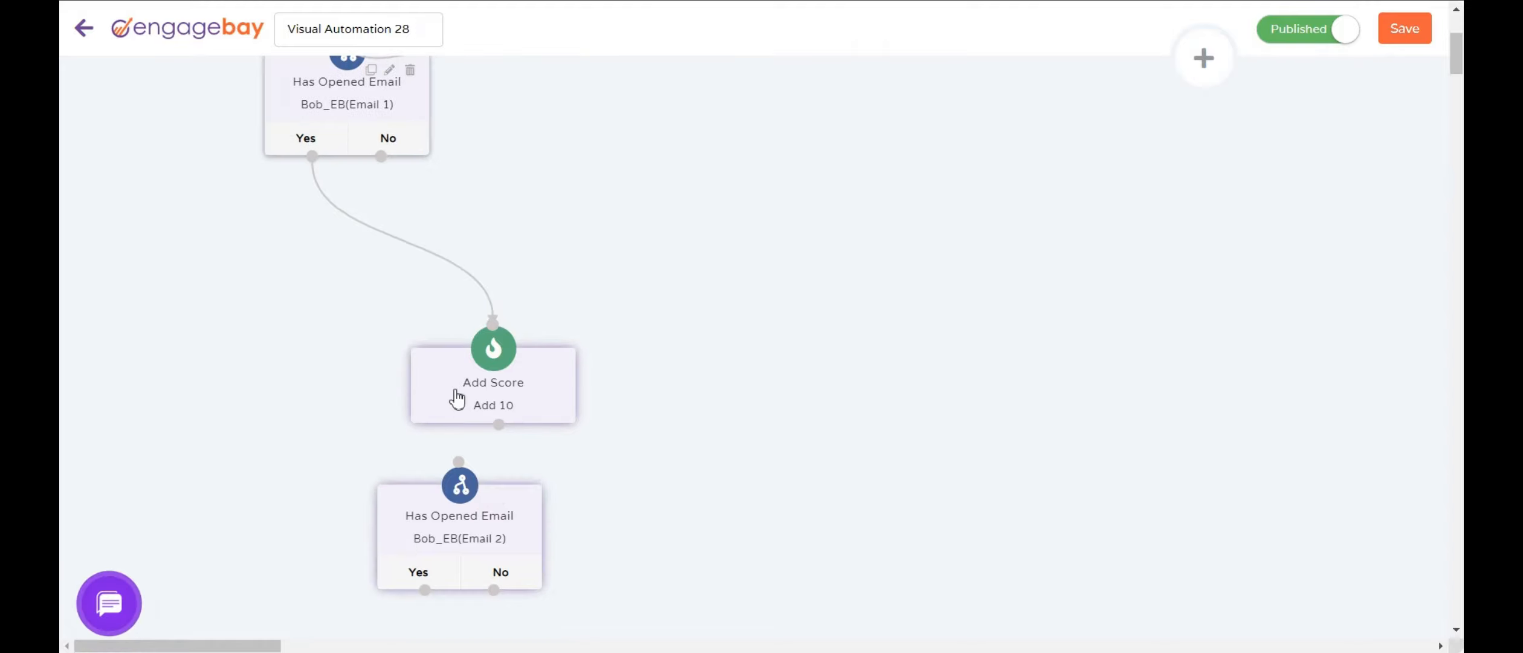
{"action": "left_click_drag", "start_coordinate": [457, 399], "coordinate": [458, 461]}
{"action": "left_click_drag", "start_coordinate": [397, 517], "coordinate": [329, 404]}
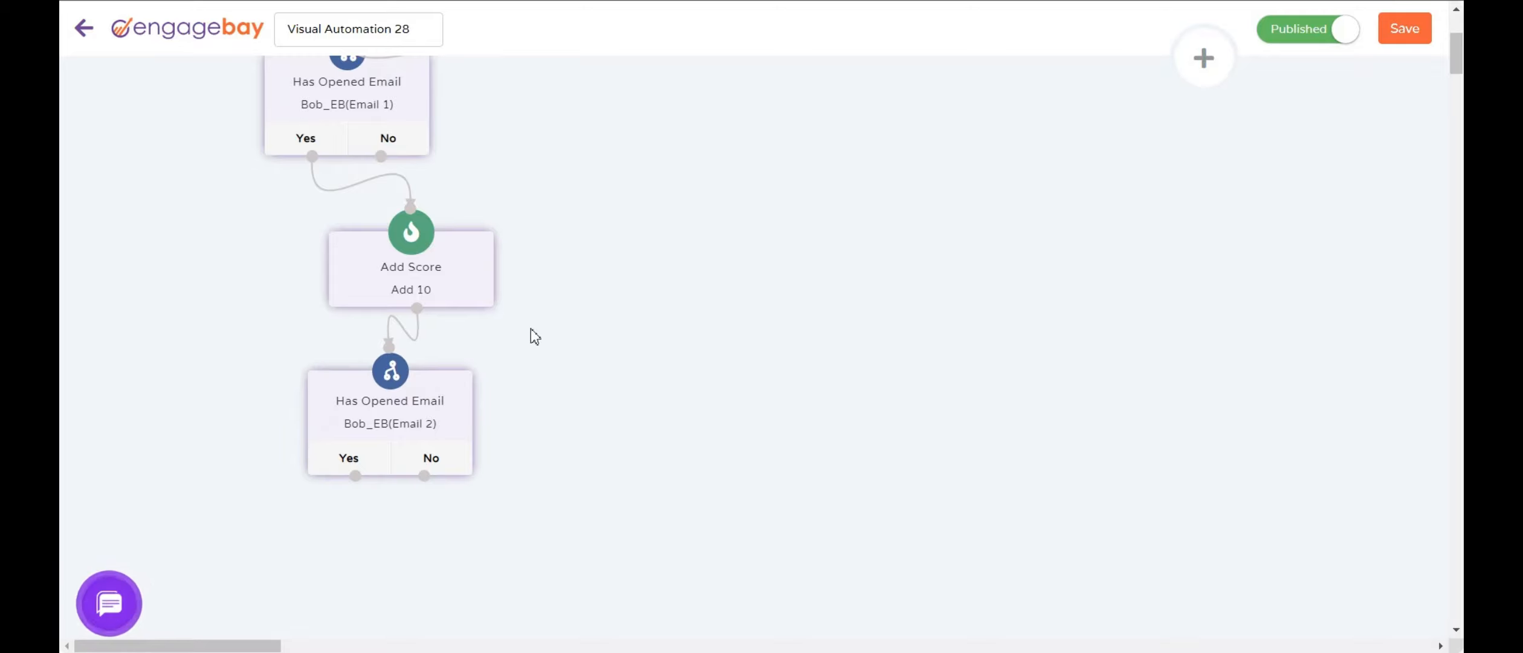
Step: Duplicate the Add Score node, place the copy below the Bob_EB(Email 2) condition and link it from the Yes branch
{"action": "mouse_move", "coordinate": [441, 252]}
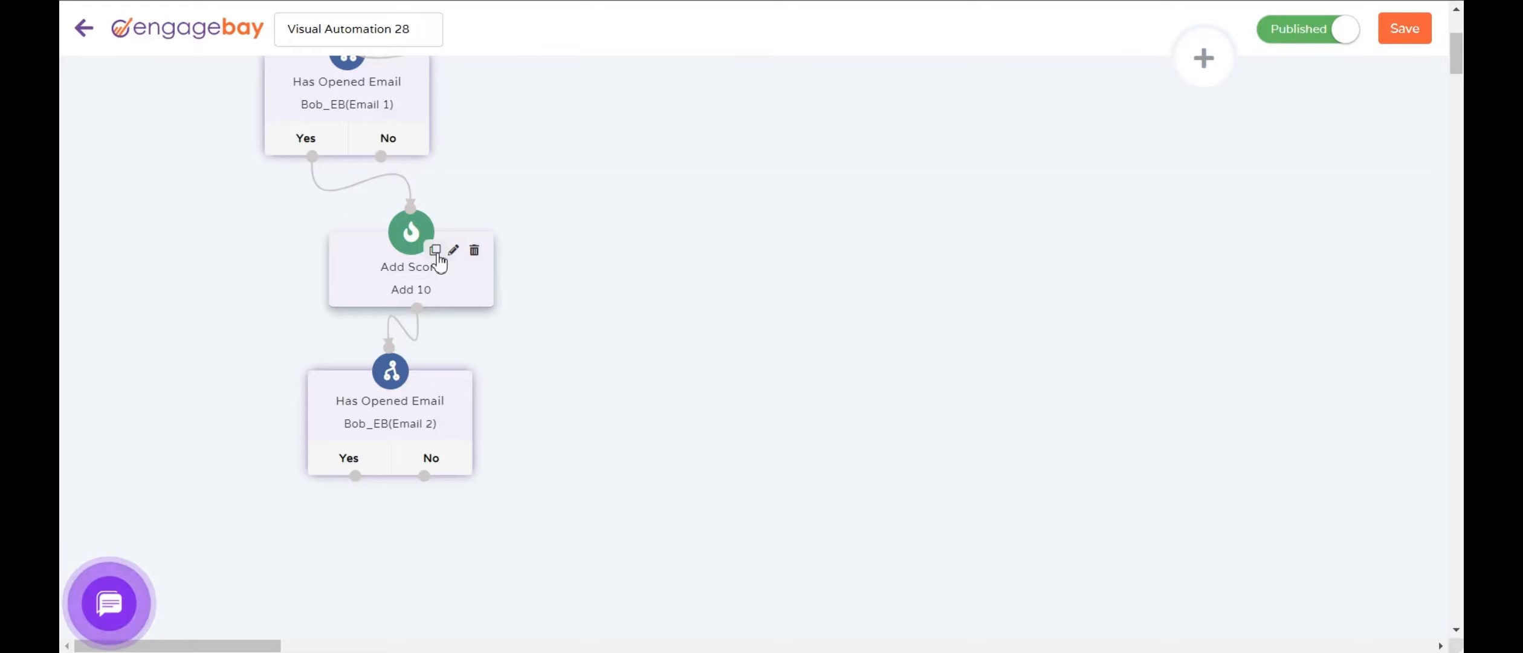
{"action": "left_click", "coordinate": [437, 252]}
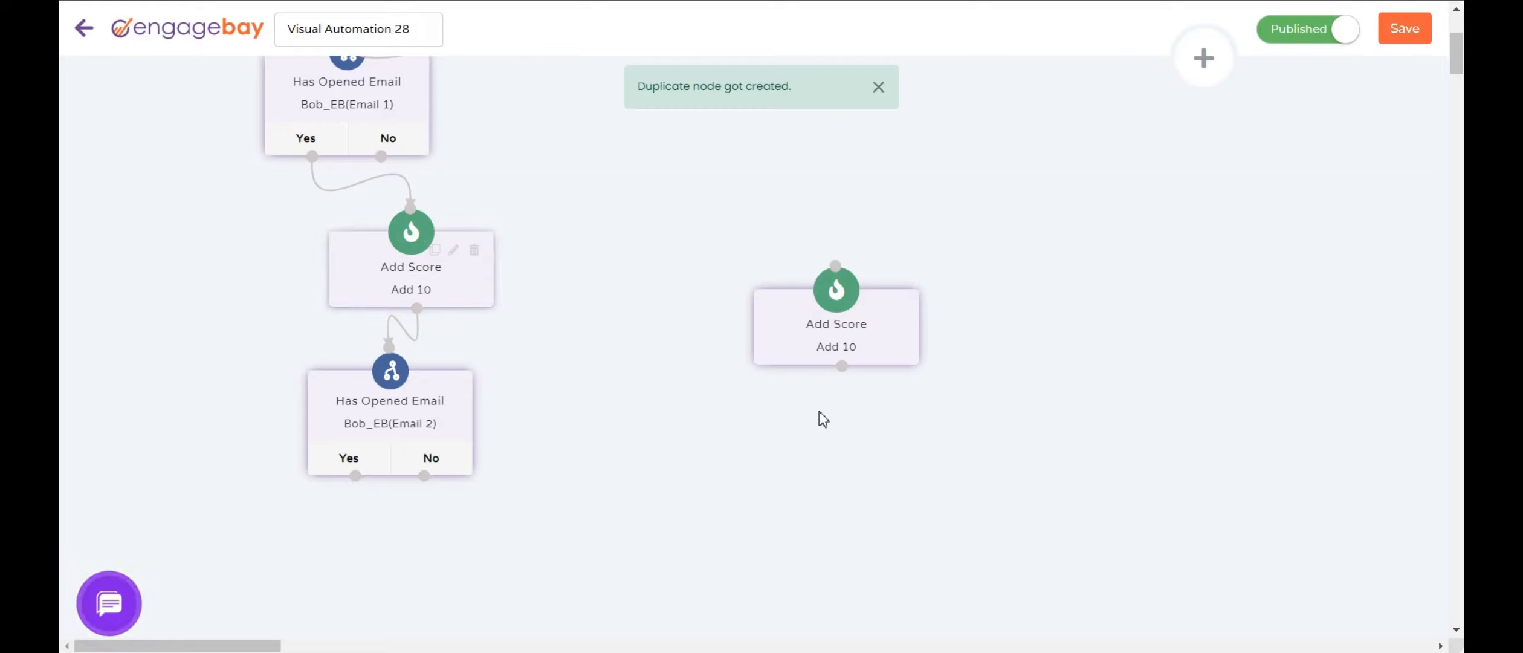
{"action": "left_click_drag", "start_coordinate": [806, 340], "coordinate": [353, 591]}
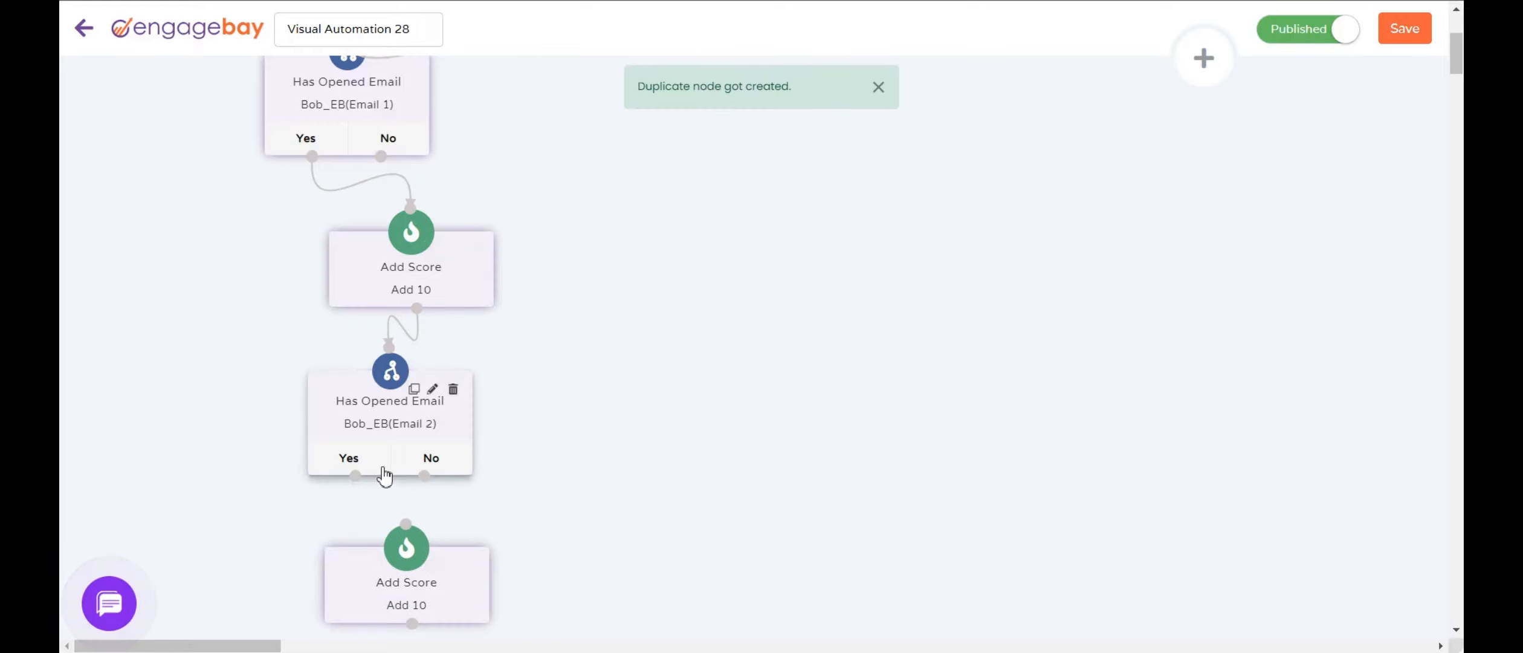
{"action": "left_click_drag", "start_coordinate": [411, 522], "coordinate": [406, 524]}
{"action": "scroll", "coordinate": [684, 484], "scroll_direction": "down", "scroll_amount": 6}
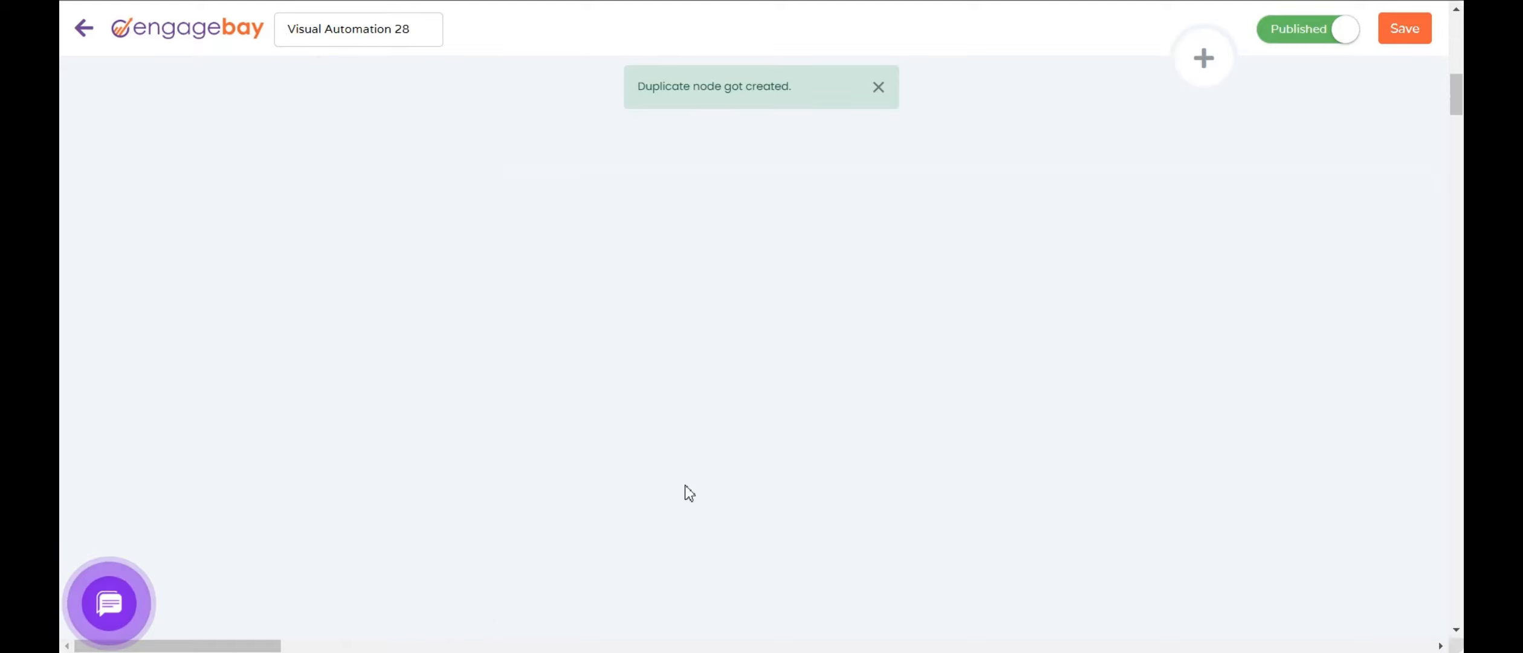
{"action": "scroll", "coordinate": [684, 485], "scroll_direction": "up", "scroll_amount": 1}
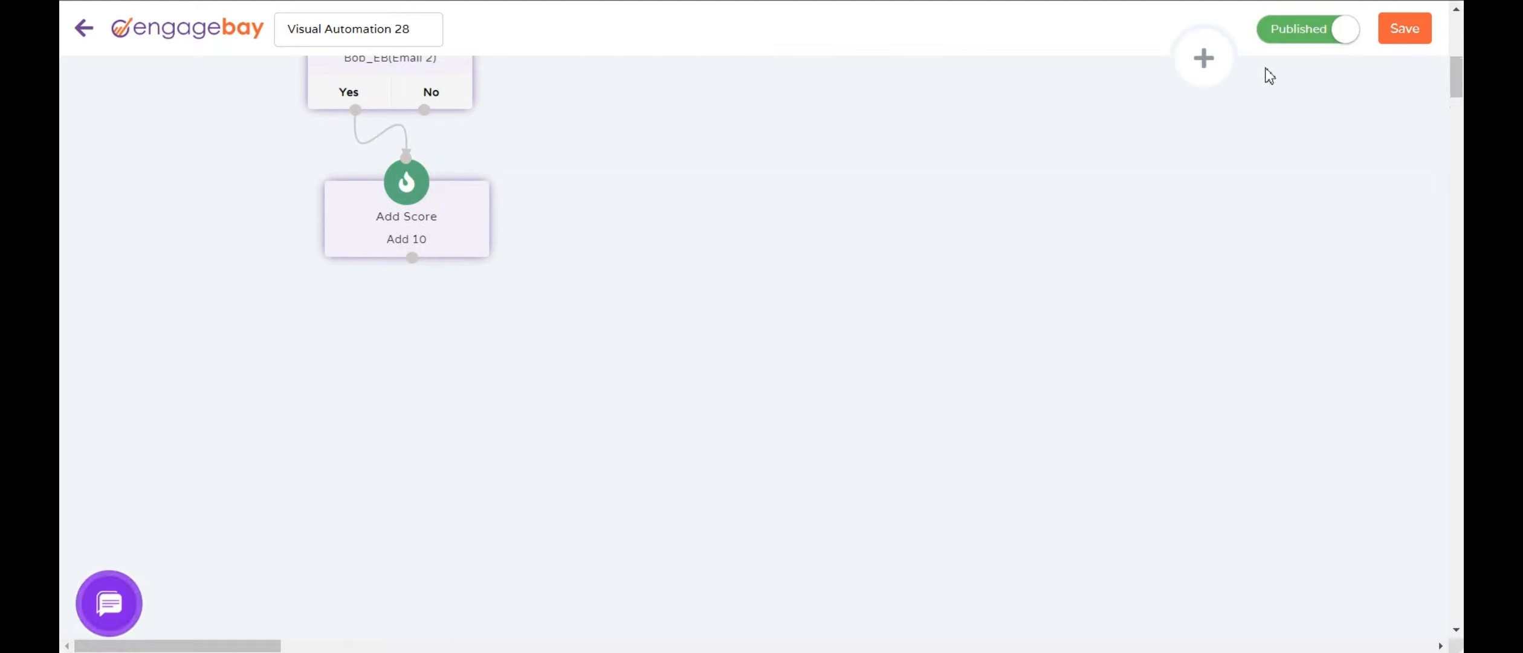
Step: Add a Contact Score Is condition for scores greater than 20 and link it from the second Add Score node
{"action": "left_click", "coordinate": [1201, 76]}
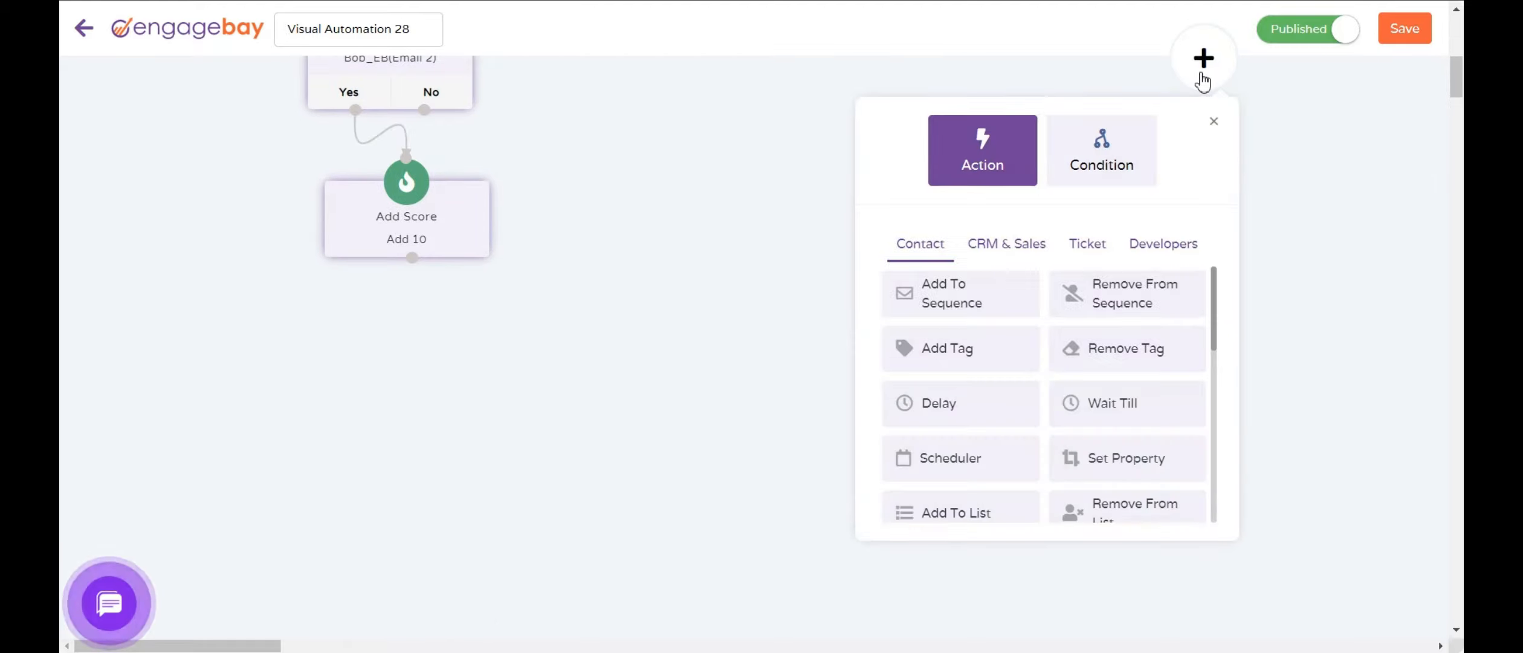
{"action": "left_click", "coordinate": [1102, 148]}
{"action": "scroll", "coordinate": [1008, 356], "scroll_direction": "down", "scroll_amount": 4}
{"action": "scroll", "coordinate": [1008, 356], "scroll_direction": "down", "scroll_amount": 3}
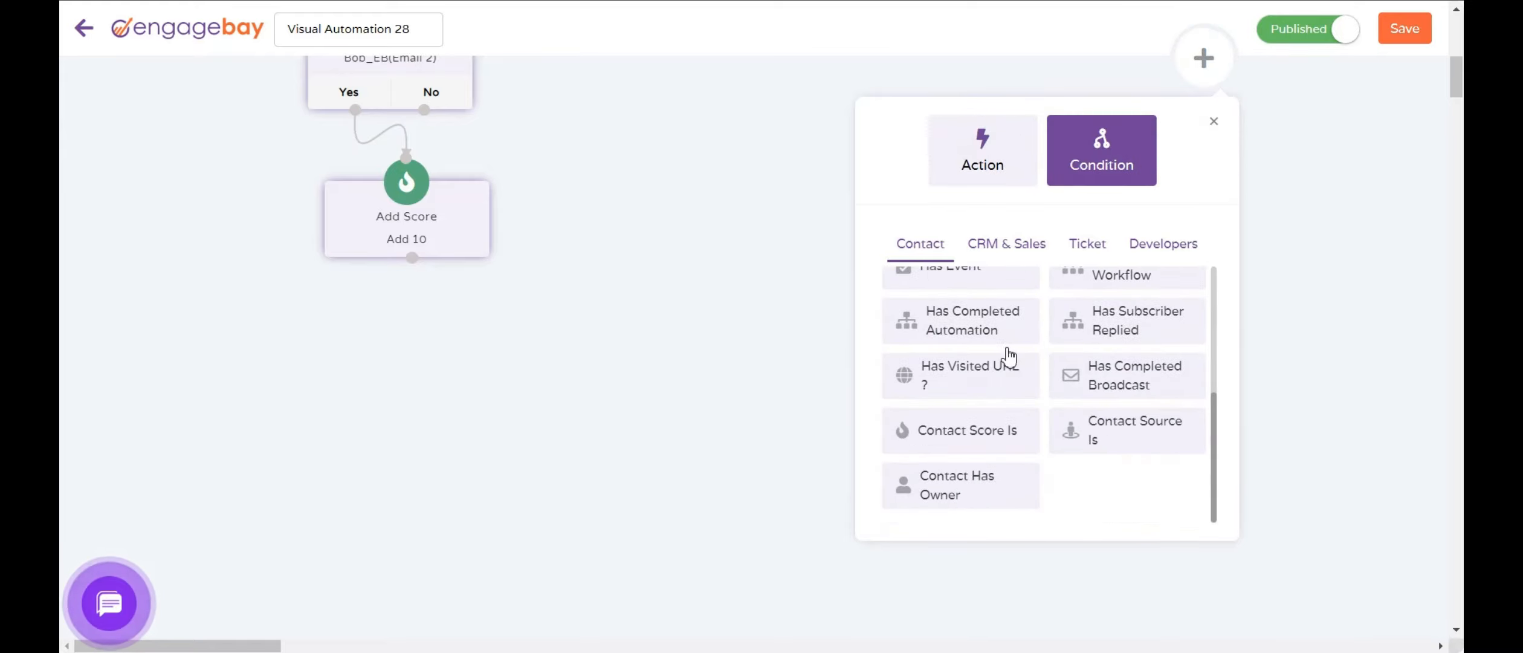
{"action": "left_click", "coordinate": [988, 438]}
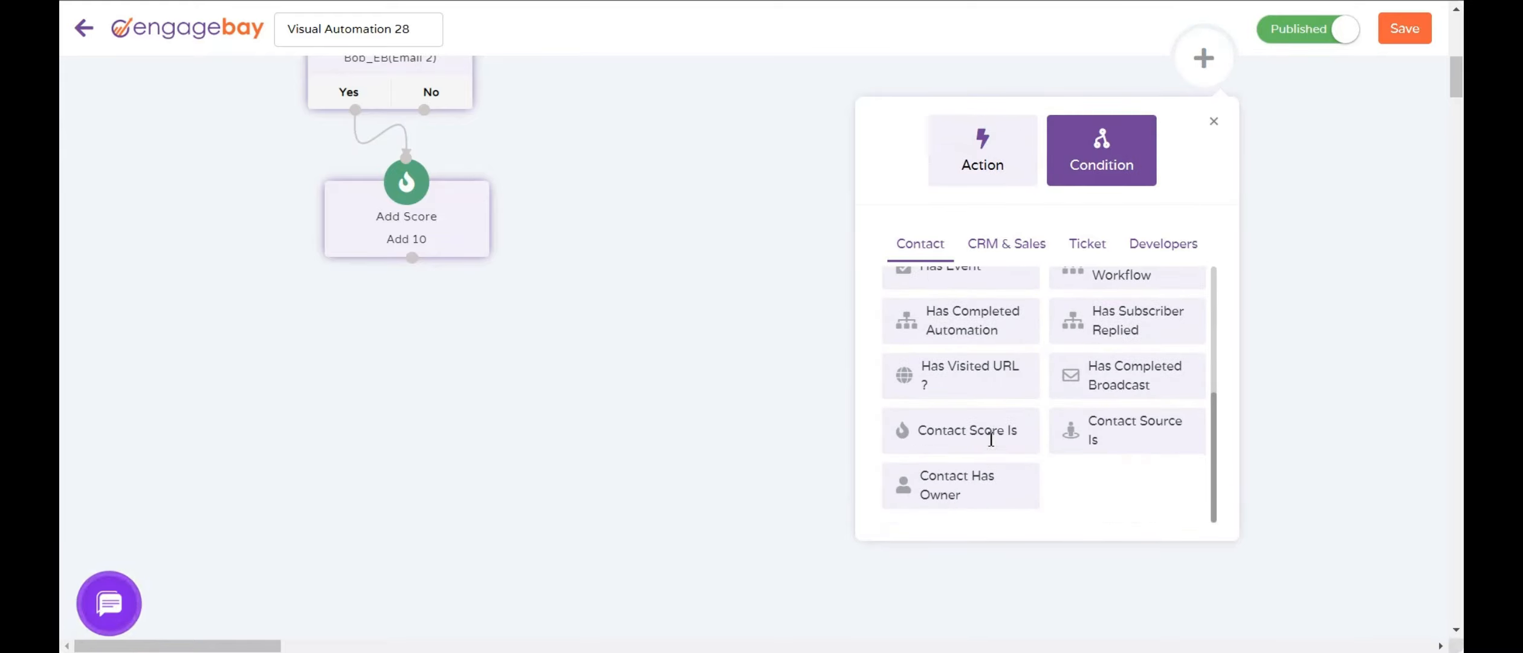
{"action": "left_click", "coordinate": [934, 366]}
{"action": "left_click", "coordinate": [937, 402]}
{"action": "left_click", "coordinate": [931, 425]}
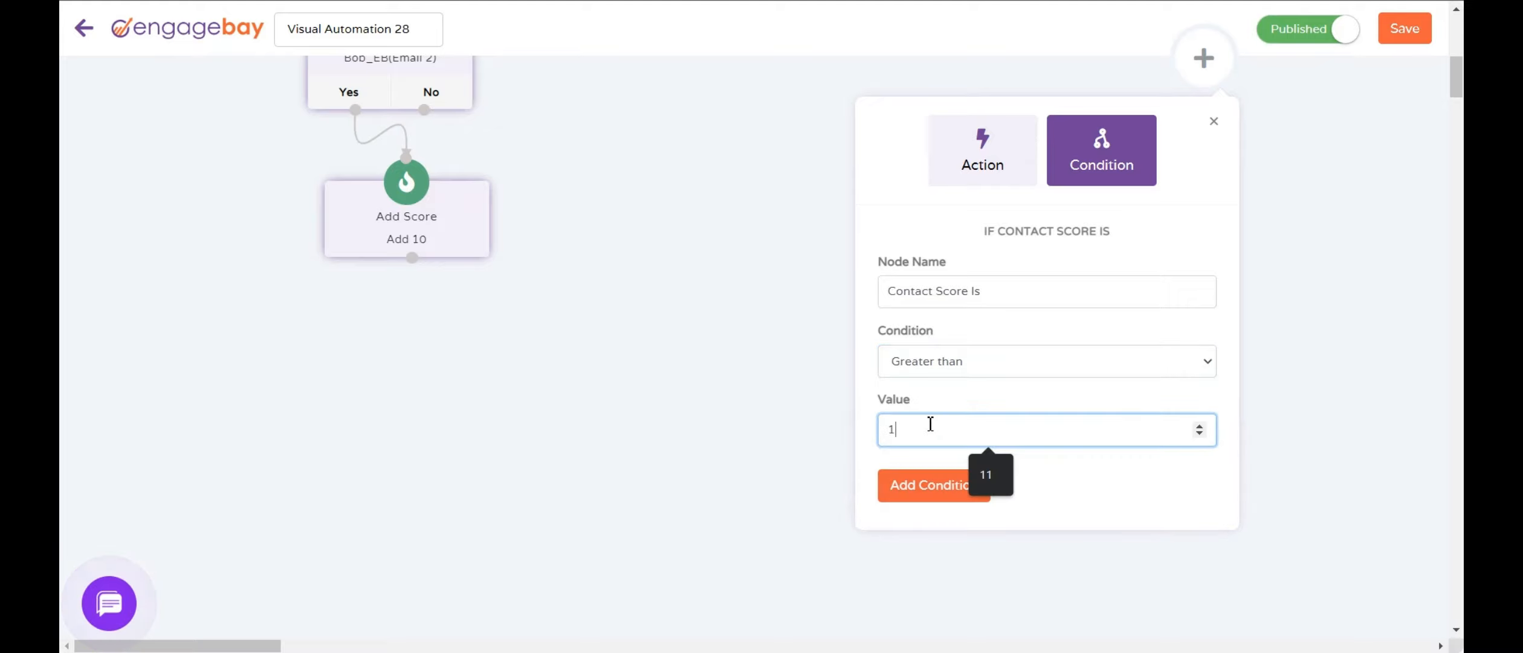
{"action": "type", "text": "20"}
{"action": "left_click", "coordinate": [911, 485]}
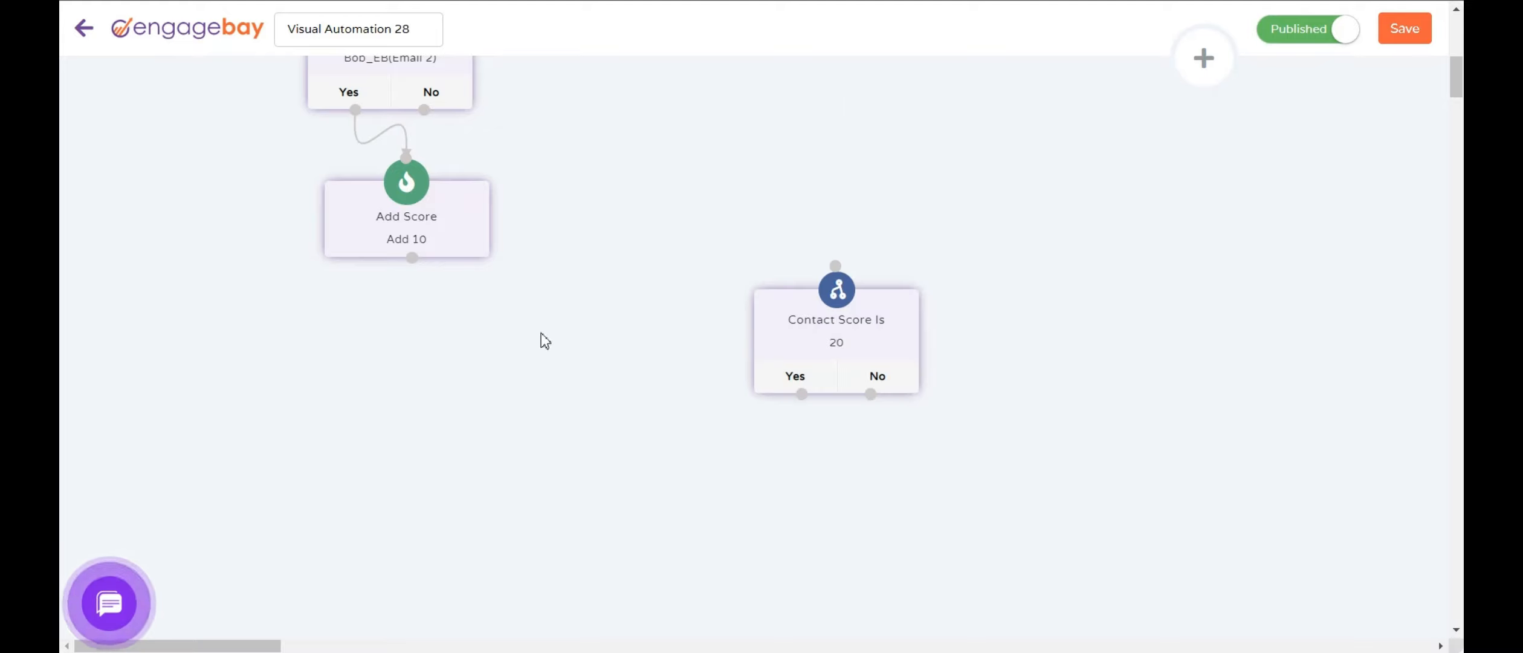
{"action": "left_click_drag", "start_coordinate": [412, 265], "coordinate": [835, 266]}
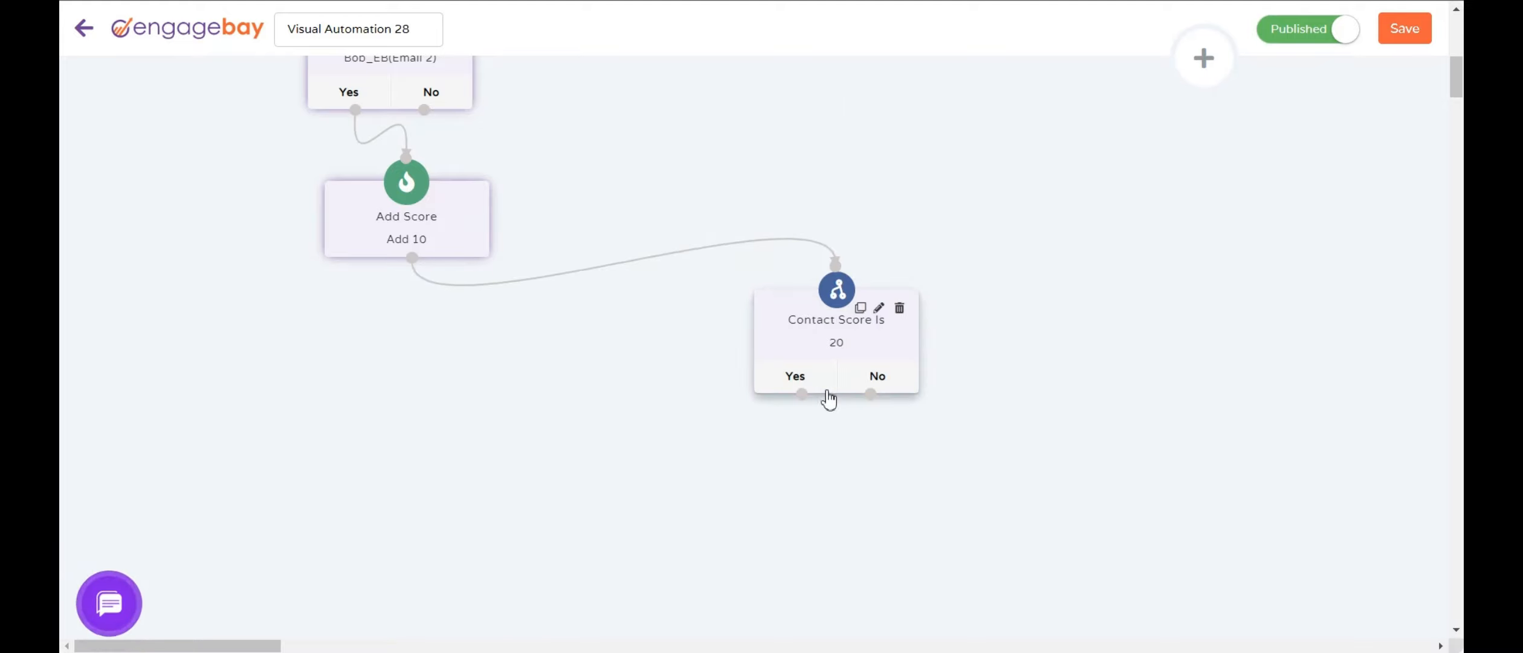
{"action": "left_click_drag", "start_coordinate": [756, 360], "coordinate": [722, 356]}
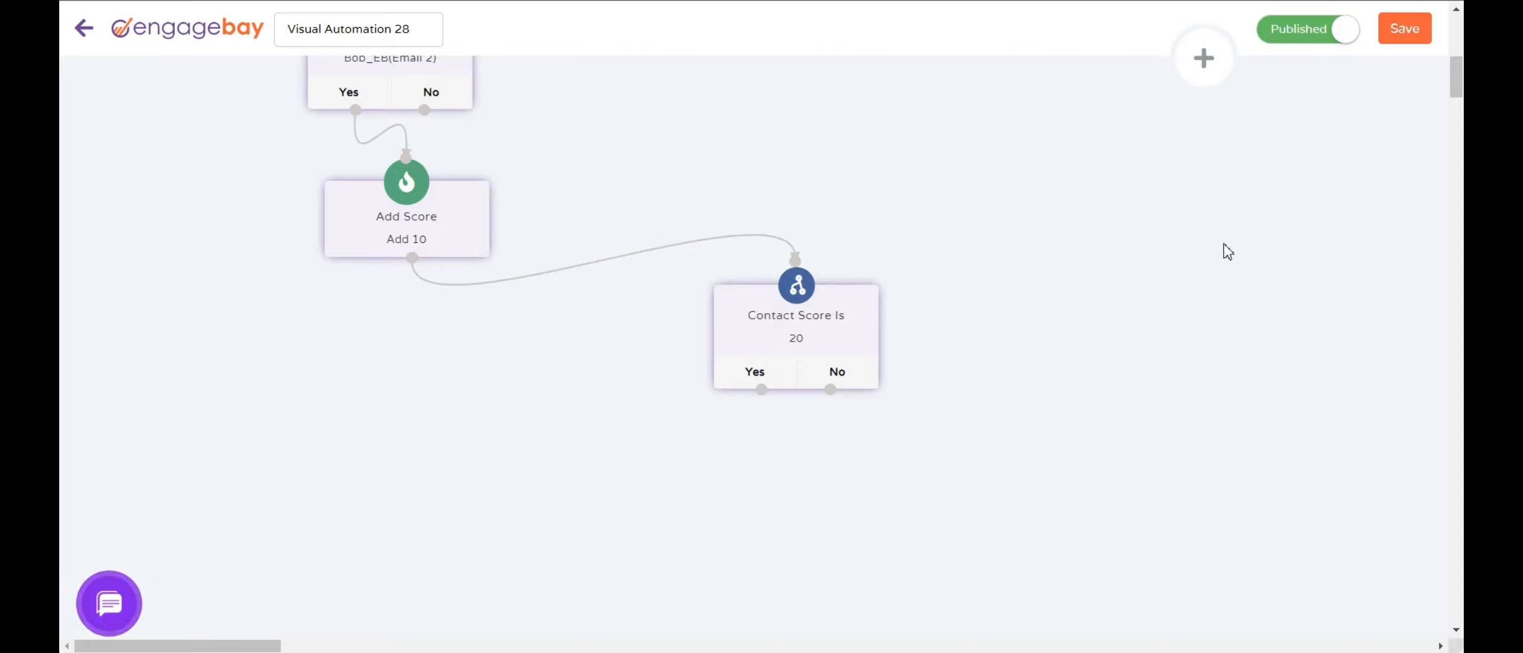
Step: Start an Assign Owner action and select the first two users as possible owners
{"action": "left_click", "coordinate": [1203, 58]}
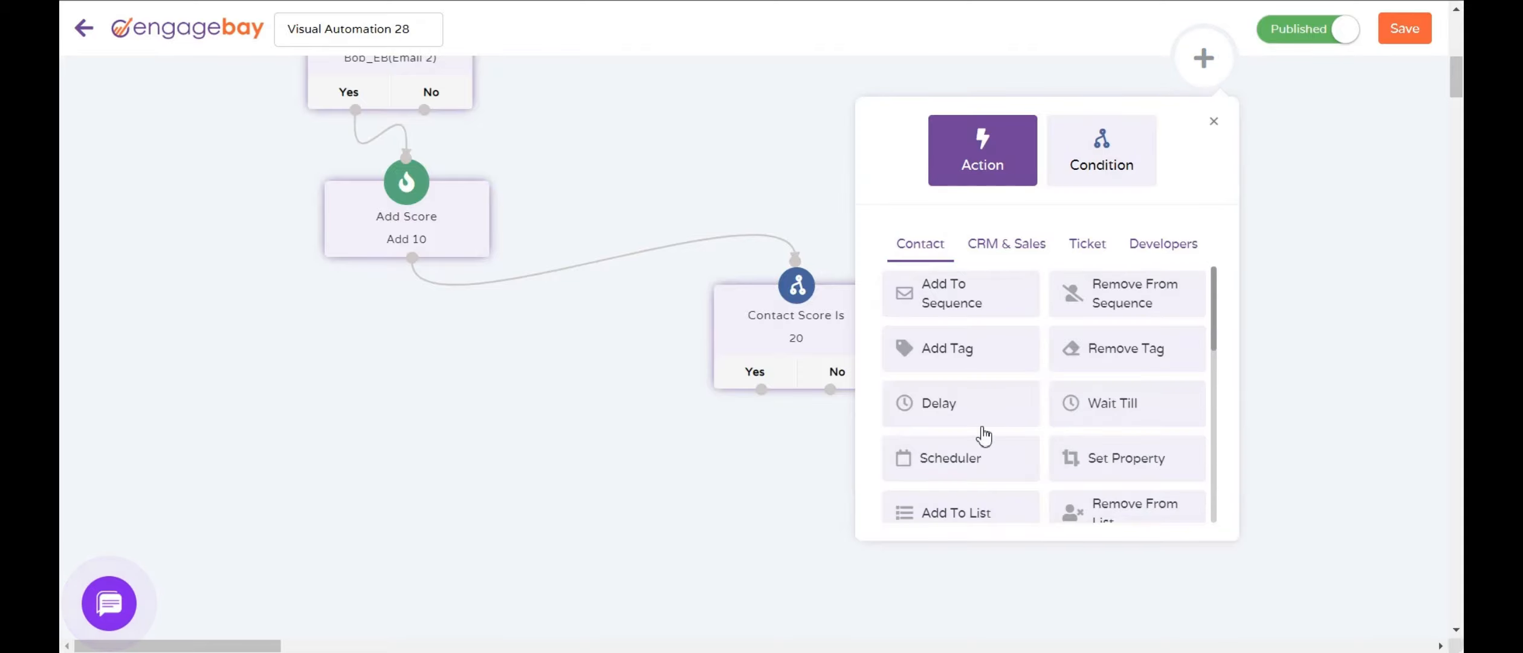
{"action": "scroll", "coordinate": [980, 435], "scroll_direction": "down", "scroll_amount": 6}
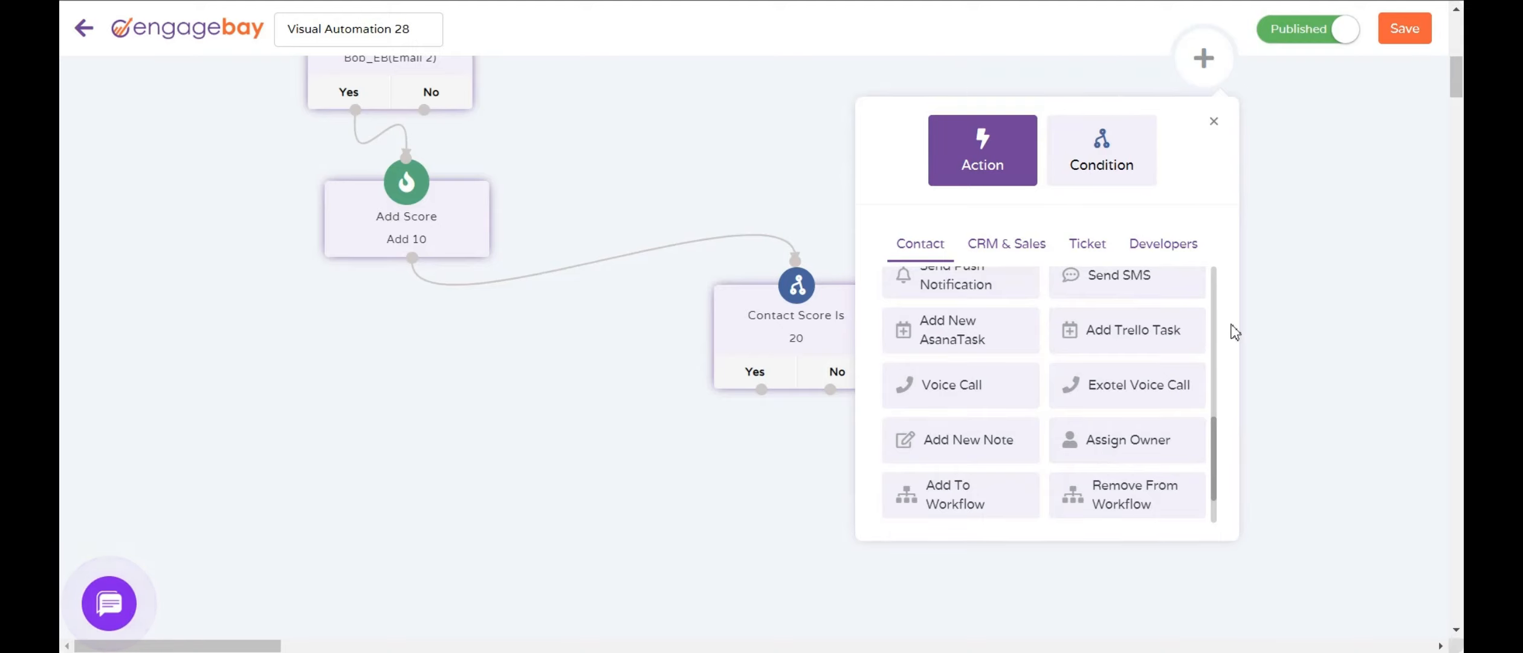
{"action": "left_click", "coordinate": [1134, 446]}
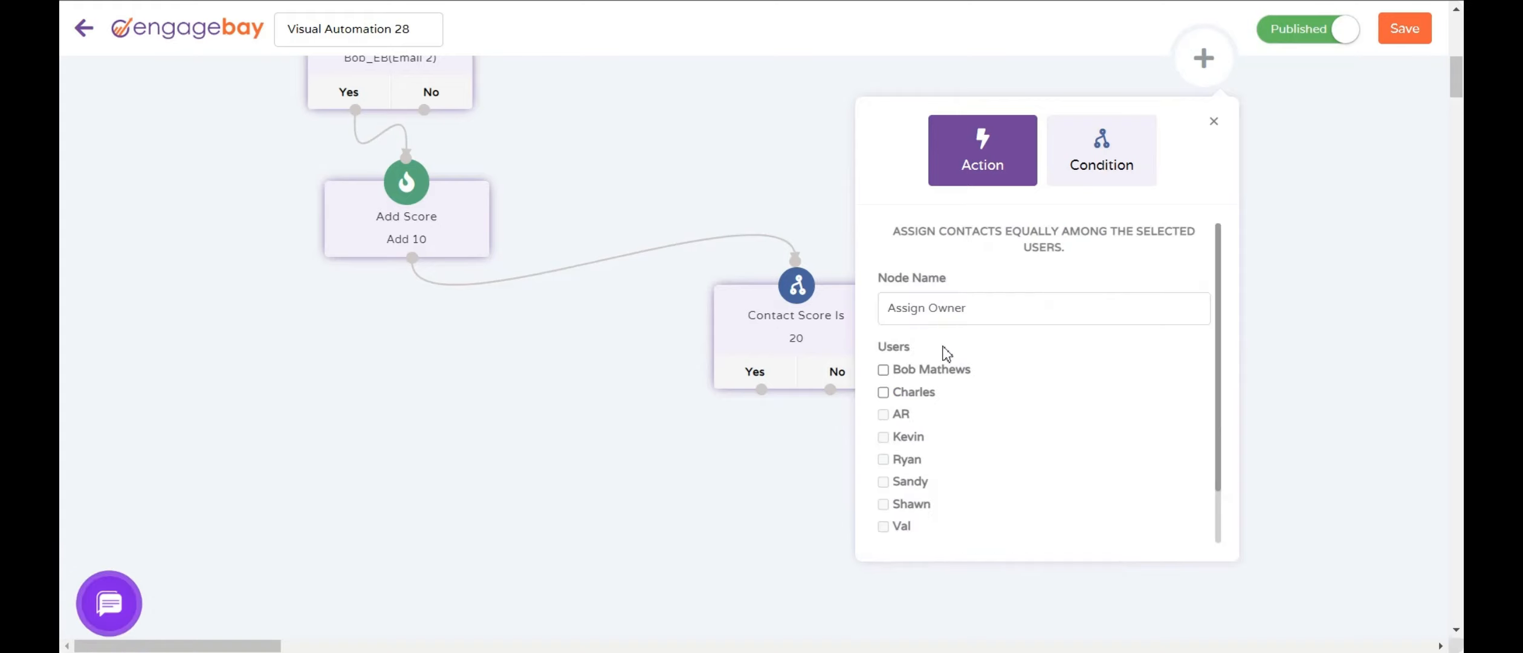
{"action": "left_click", "coordinate": [884, 393]}
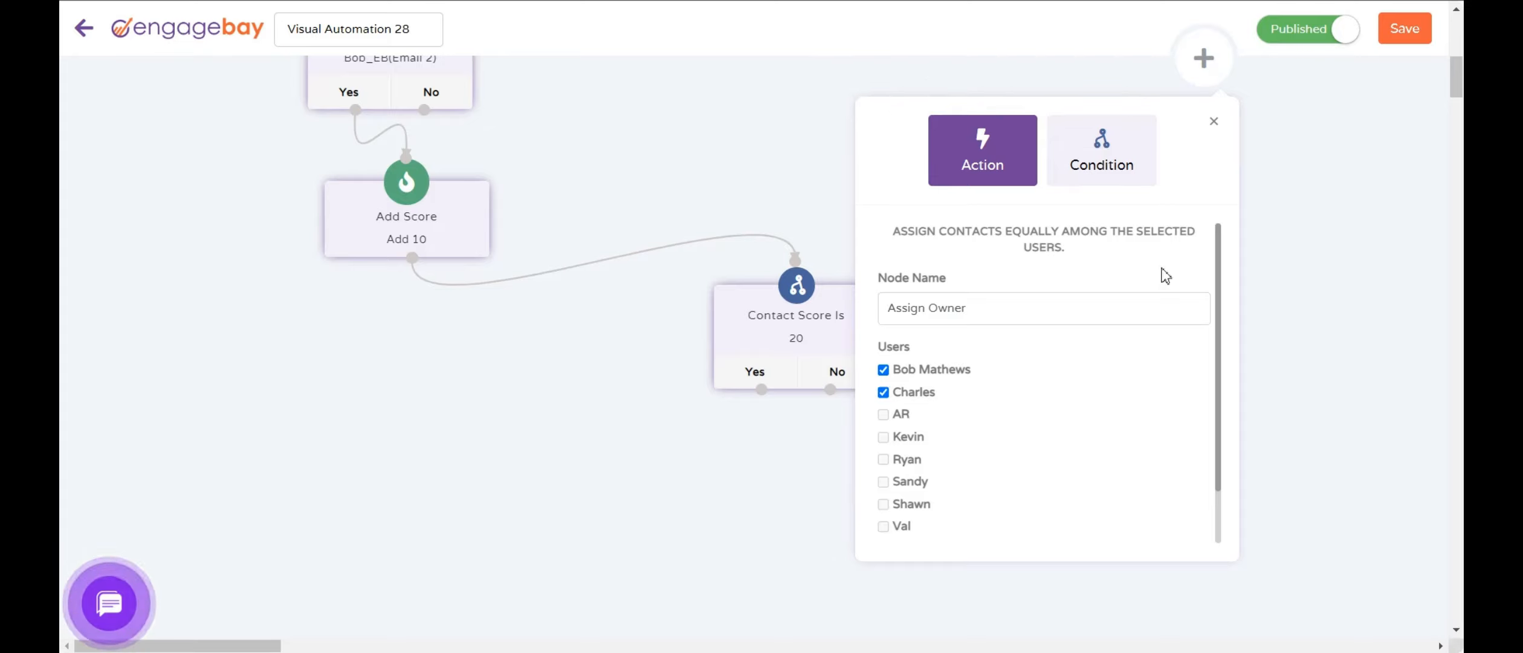
Step: Examine the Assign Owner description to see how contacts are distributed among the selected users
{"action": "scroll", "coordinate": [1010, 296], "scroll_direction": "down", "scroll_amount": 1}
{"action": "scroll", "coordinate": [1010, 297], "scroll_direction": "up", "scroll_amount": 1}
{"action": "left_click_drag", "start_coordinate": [890, 236], "coordinate": [1198, 252]}
{"action": "left_click", "coordinate": [1115, 266]}
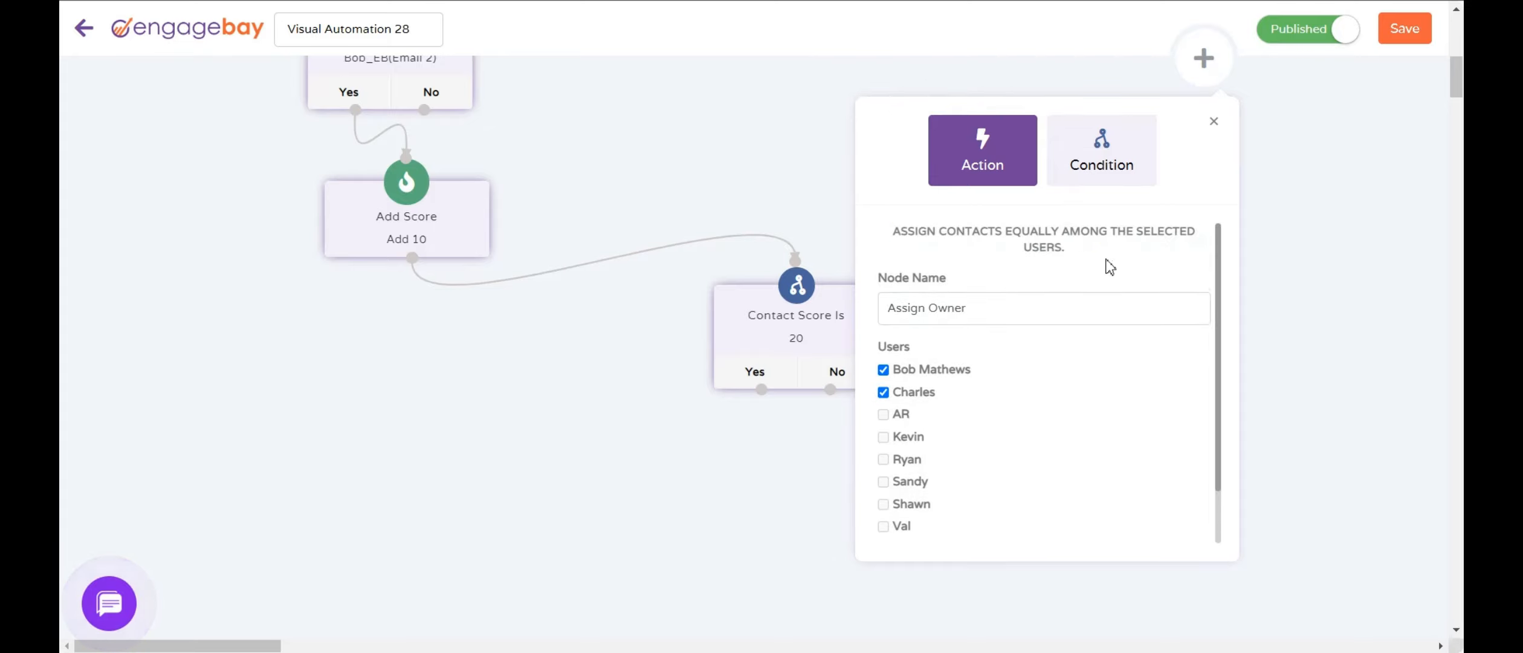
{"action": "left_click_drag", "start_coordinate": [1081, 261], "coordinate": [897, 234]}
{"action": "left_click", "coordinate": [1058, 257]}
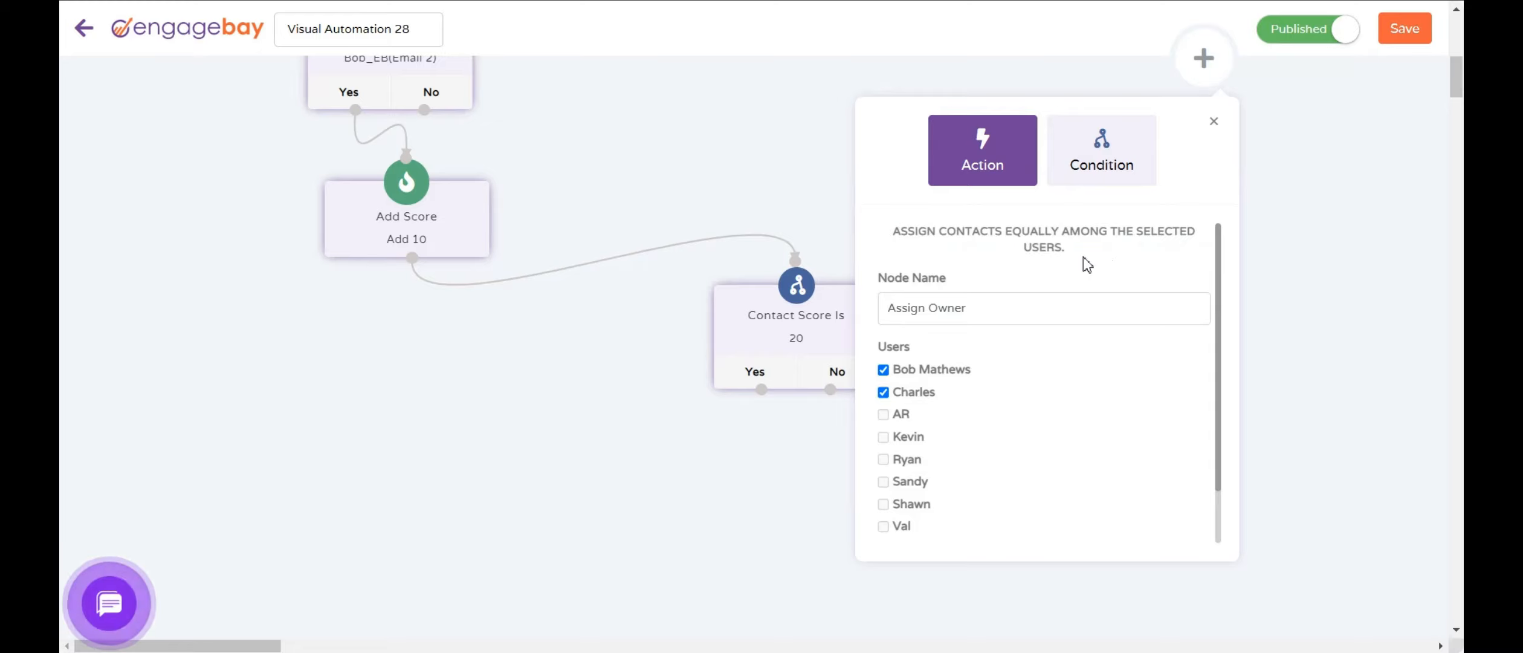
{"action": "left_click_drag", "start_coordinate": [1027, 257], "coordinate": [894, 233]}
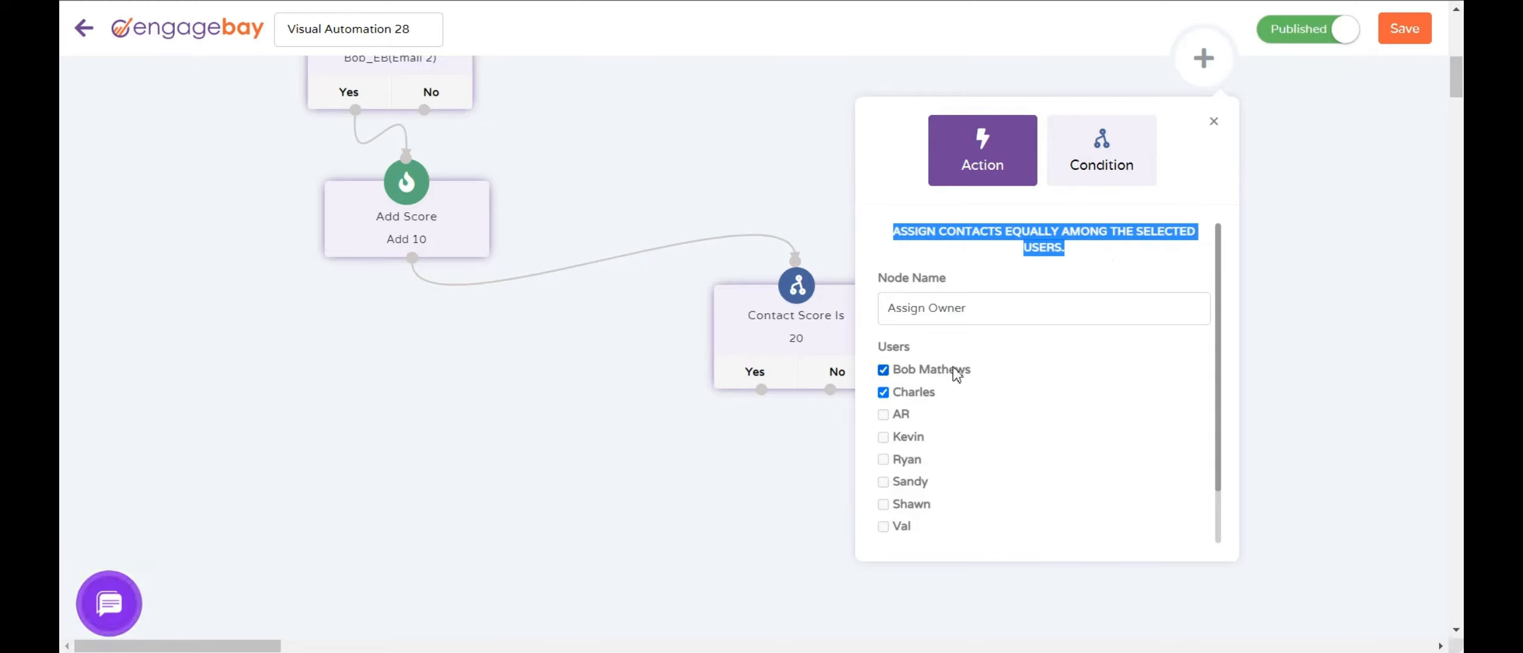
{"action": "left_click", "coordinate": [1035, 376]}
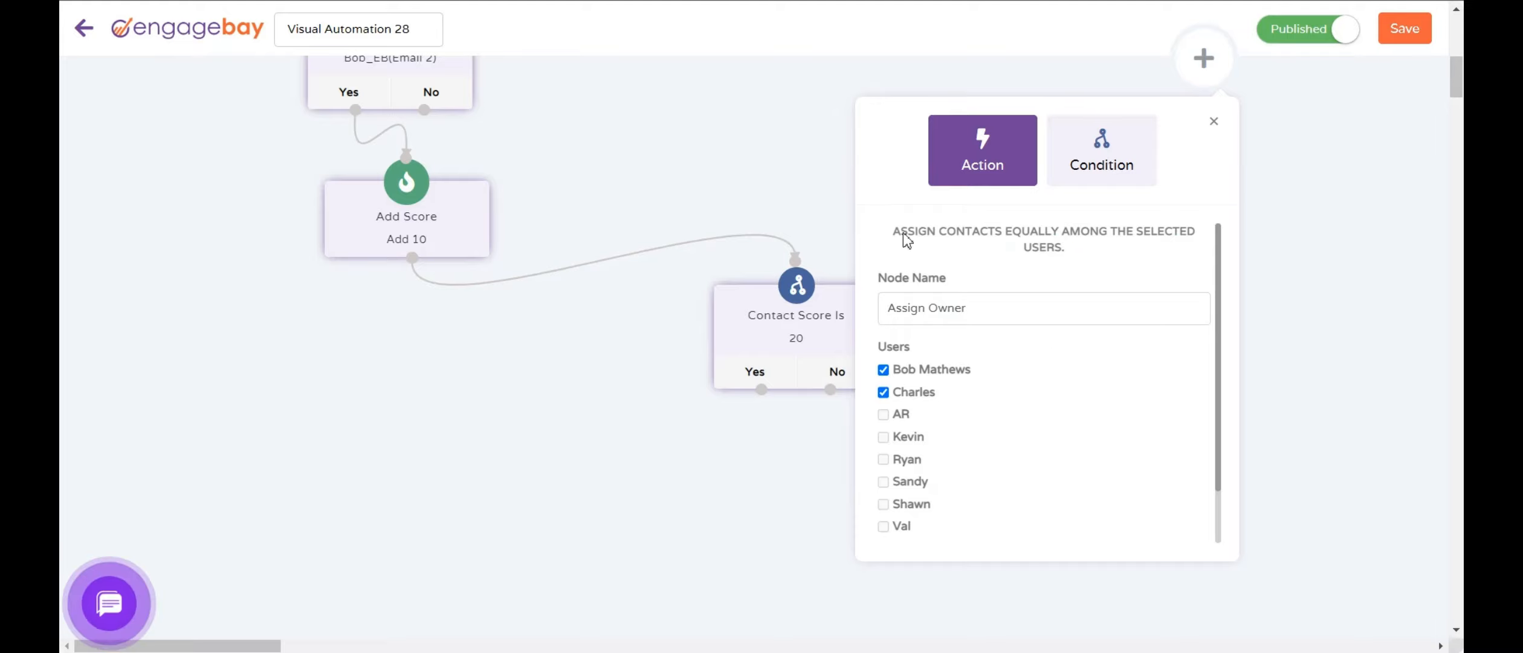
{"action": "left_click_drag", "start_coordinate": [905, 237], "coordinate": [1085, 258]}
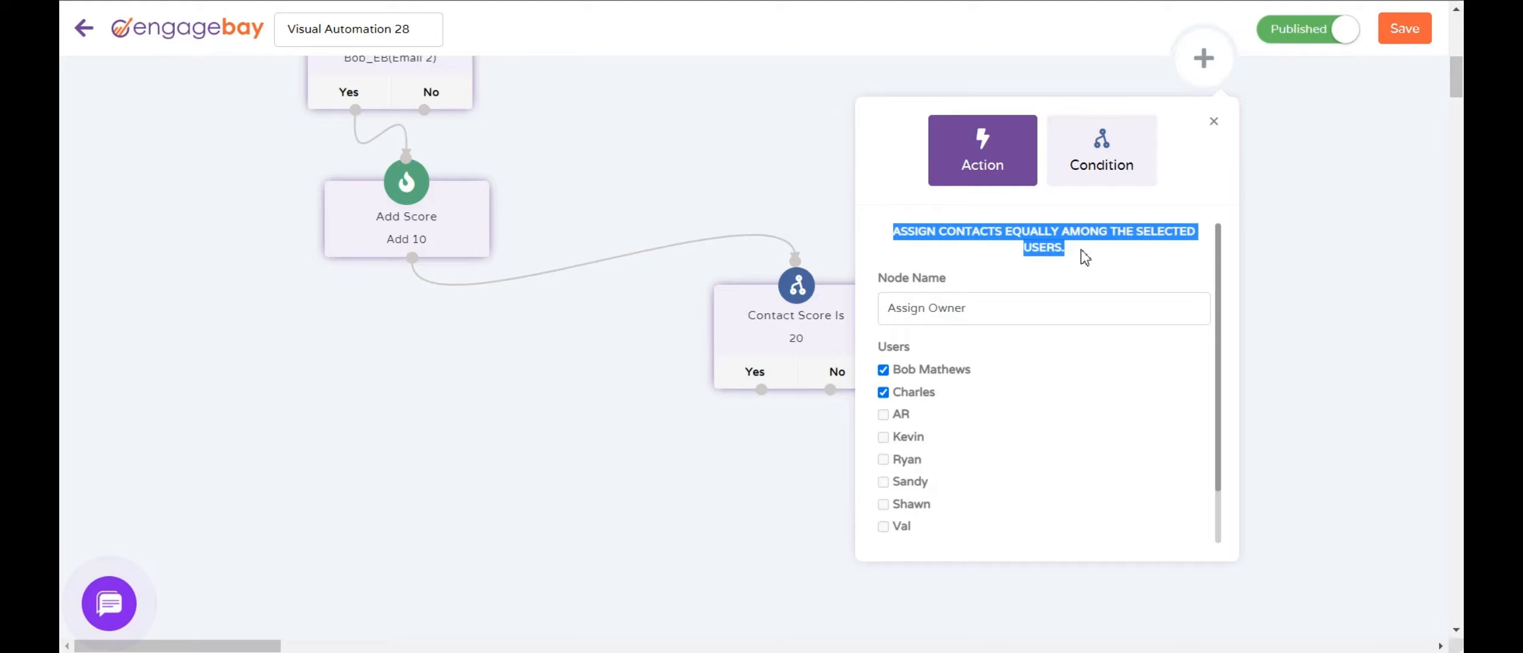
{"action": "left_click", "coordinate": [1077, 350]}
Step: Add the Assign Owner action to the automation and link it from the Yes branch of Contact Score Is
{"action": "scroll", "coordinate": [1082, 413], "scroll_direction": "down", "scroll_amount": 1}
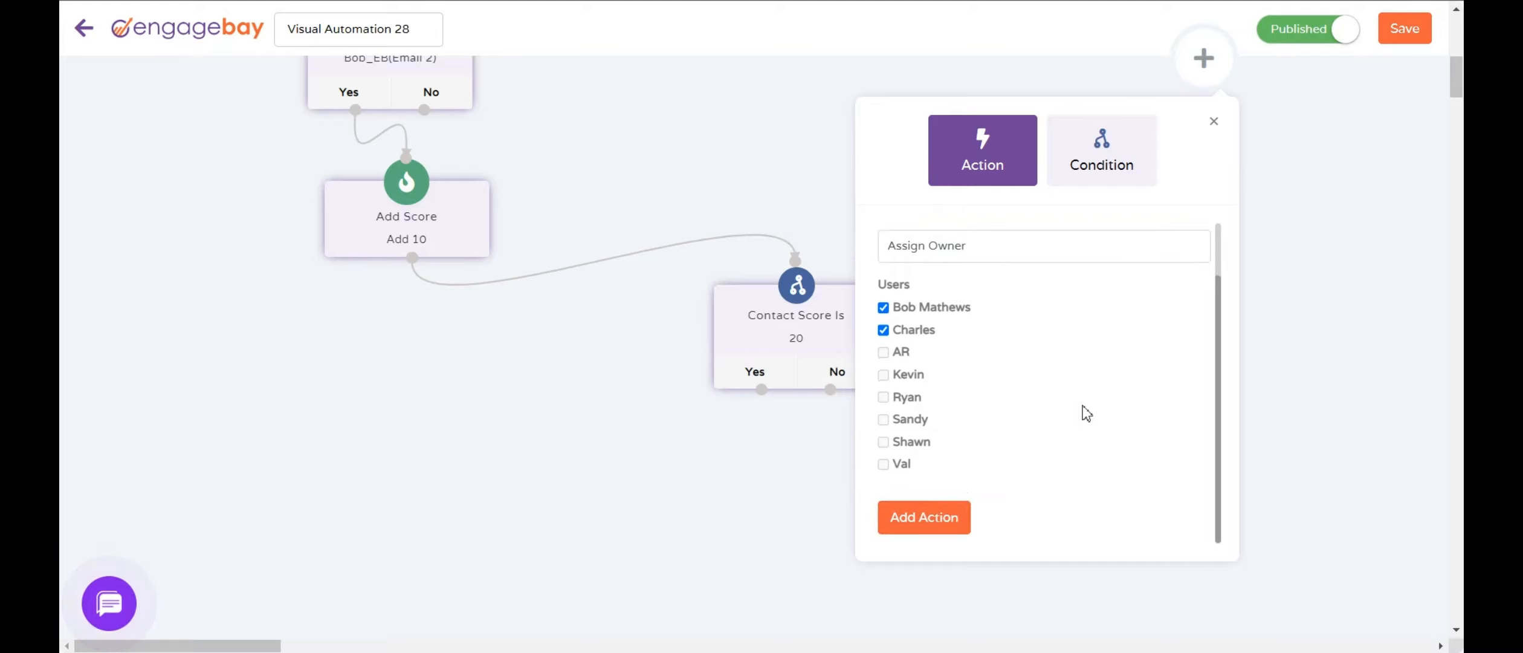
{"action": "left_click", "coordinate": [934, 531]}
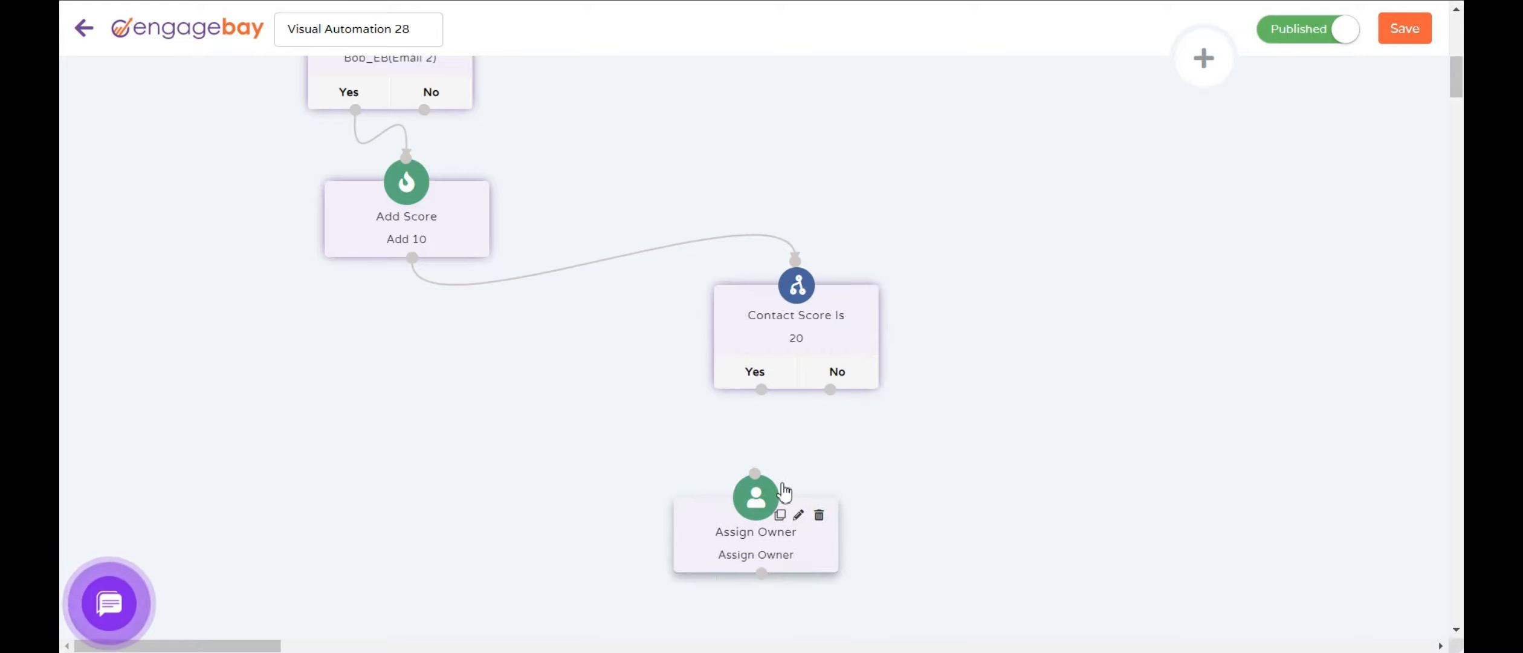
{"action": "left_click_drag", "start_coordinate": [761, 389], "coordinate": [763, 463]}
Step: Start a CRM & Sales Add New Task action and name the task EB Test
{"action": "scroll", "coordinate": [1056, 426], "scroll_direction": "down", "scroll_amount": 5}
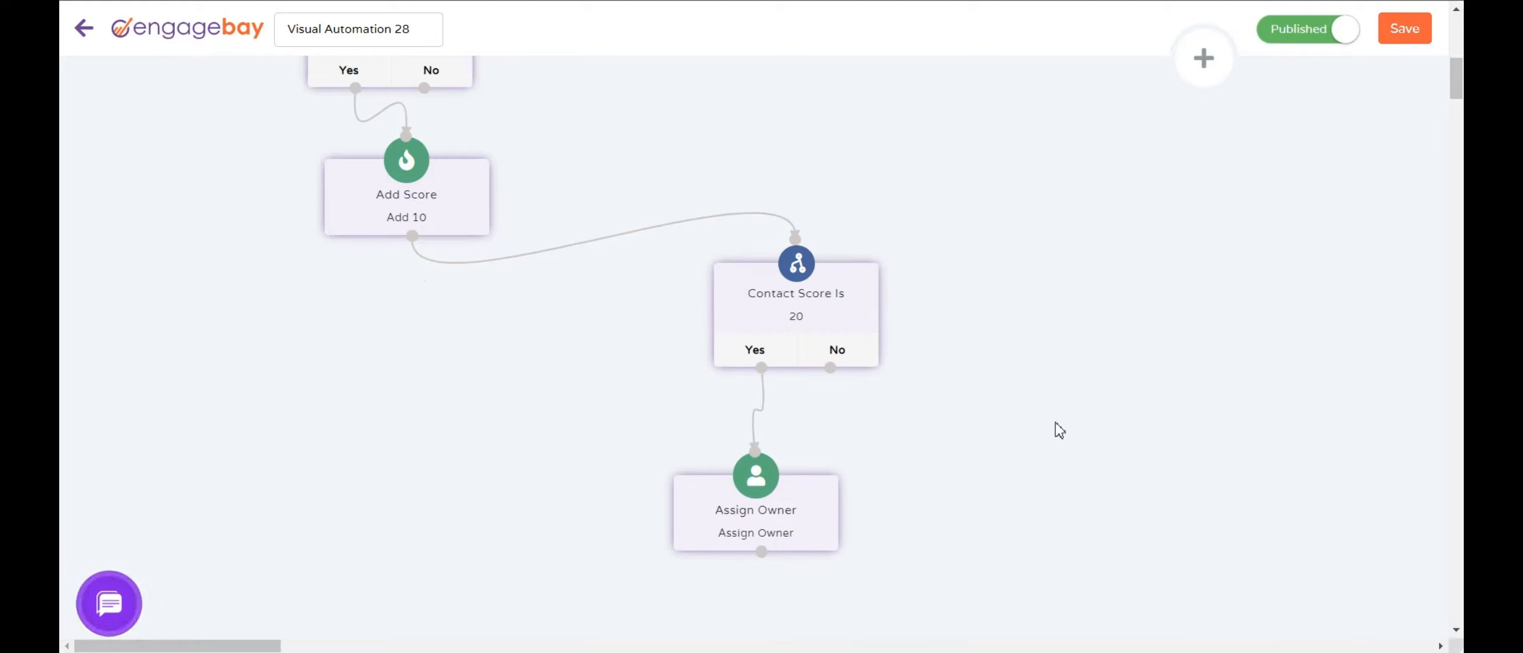
{"action": "scroll", "coordinate": [1214, 272], "scroll_direction": "up", "scroll_amount": 3}
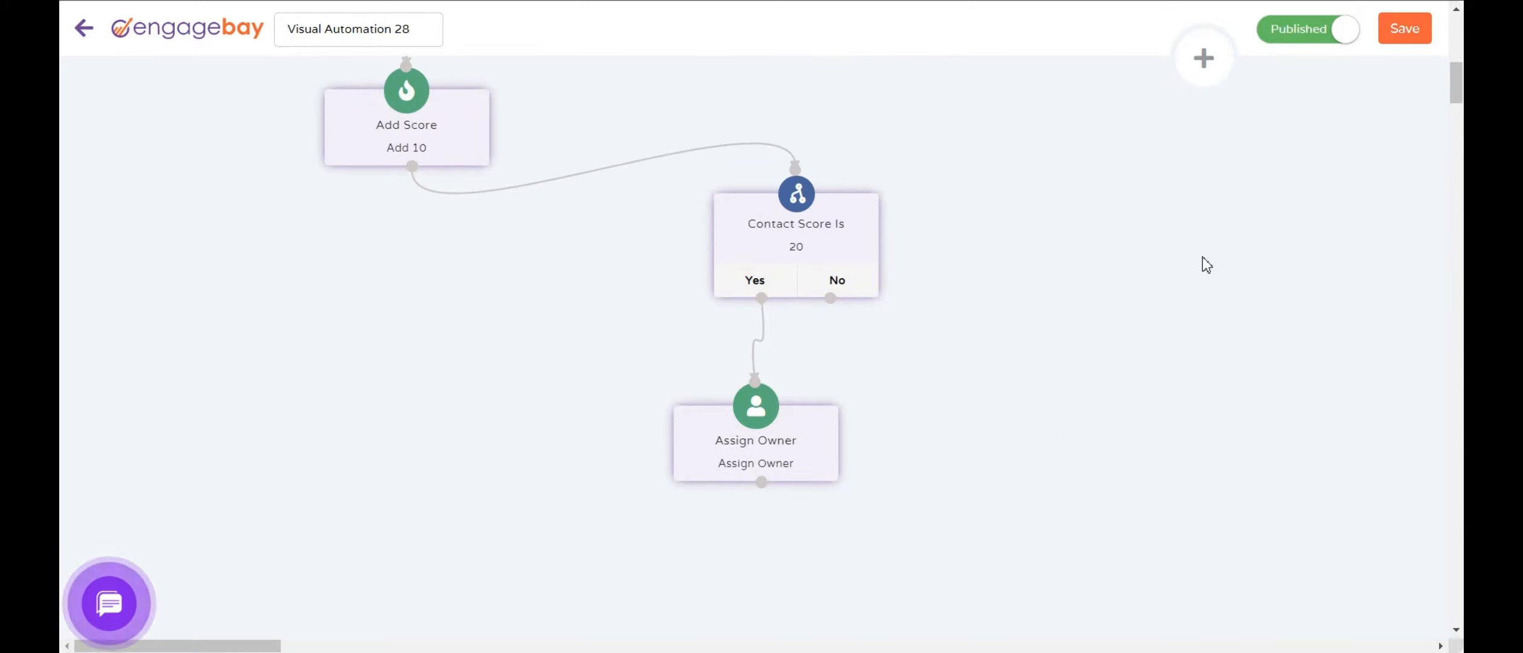
{"action": "left_click", "coordinate": [1206, 63]}
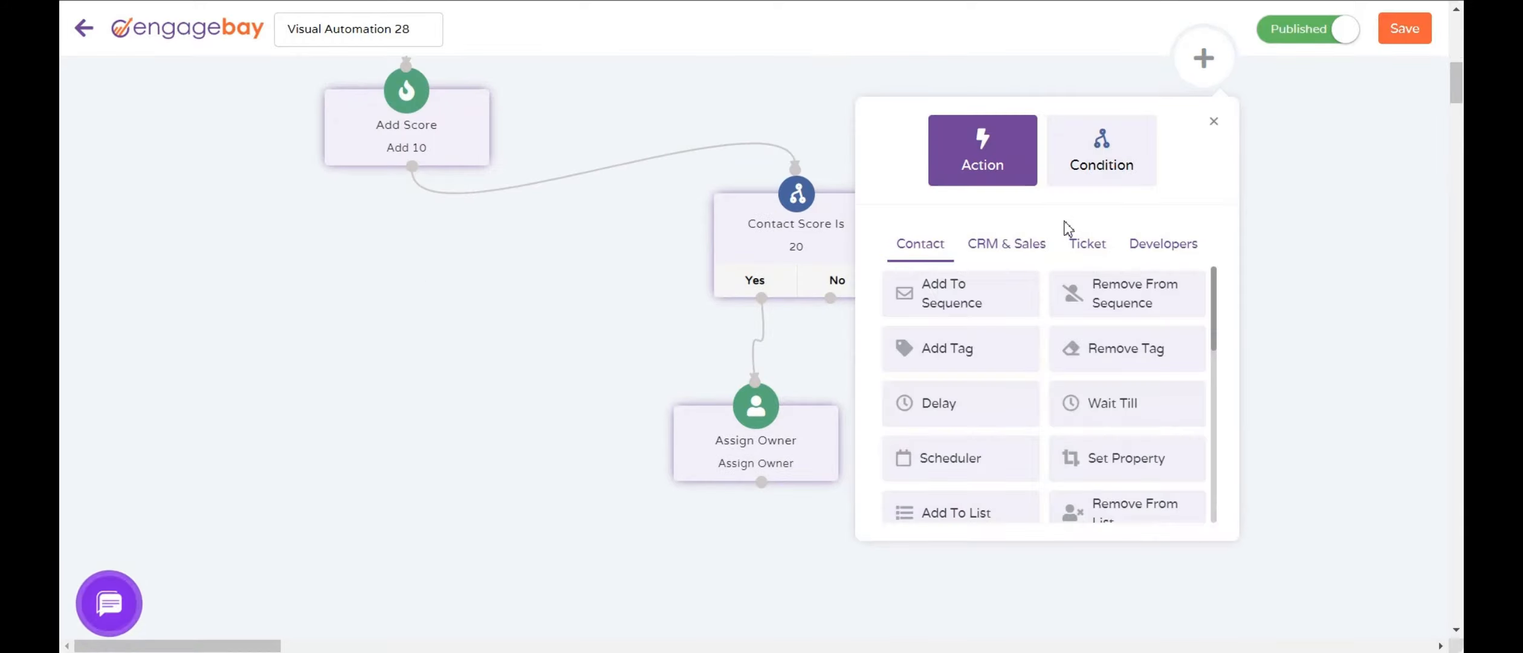
{"action": "left_click", "coordinate": [1008, 245]}
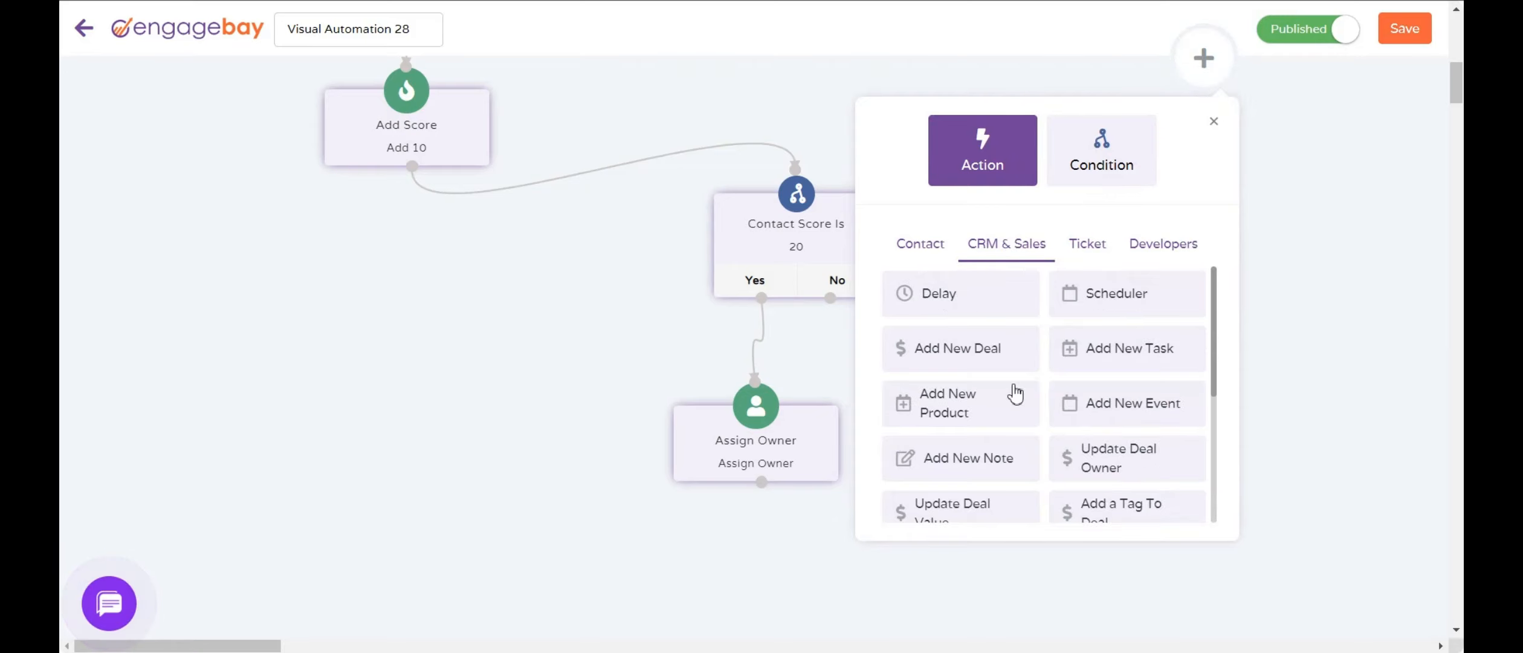
{"action": "left_click", "coordinate": [1132, 357]}
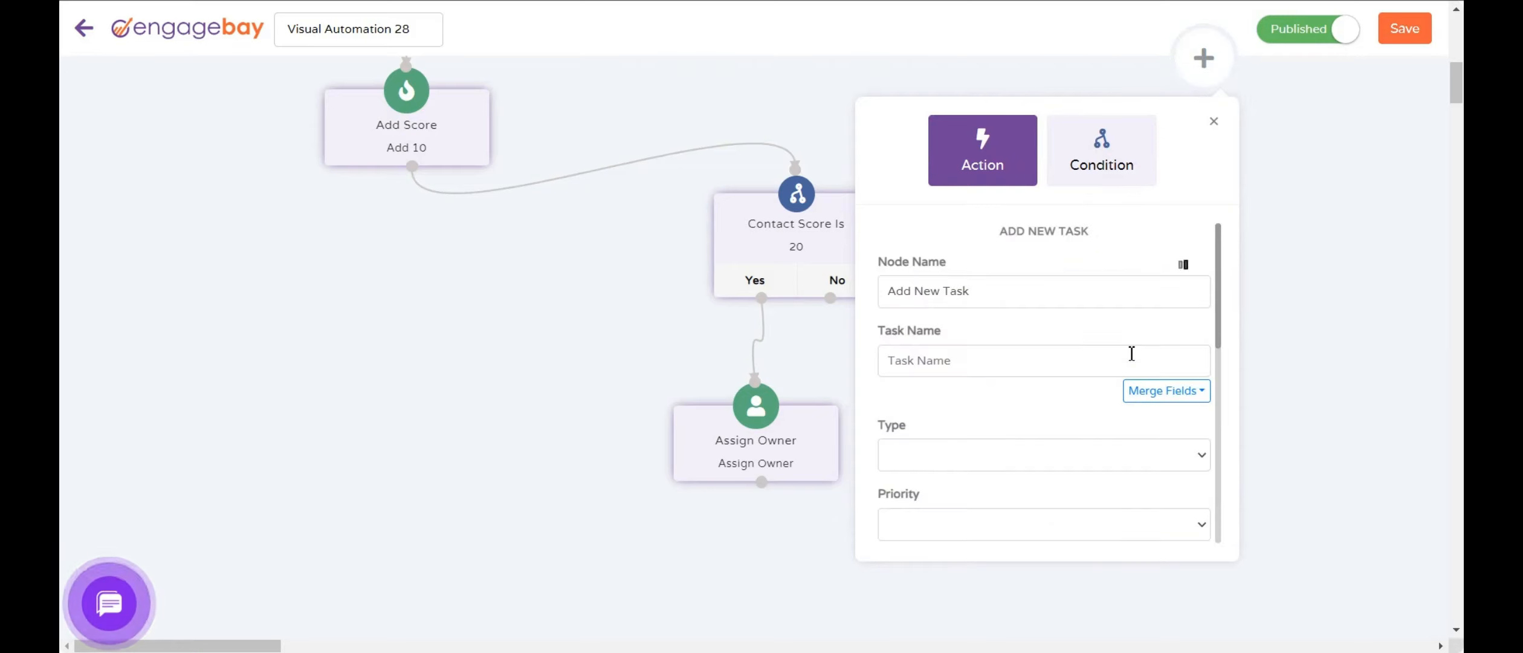
{"action": "left_click", "coordinate": [1022, 369]}
{"action": "type", "text": "EB Test"}
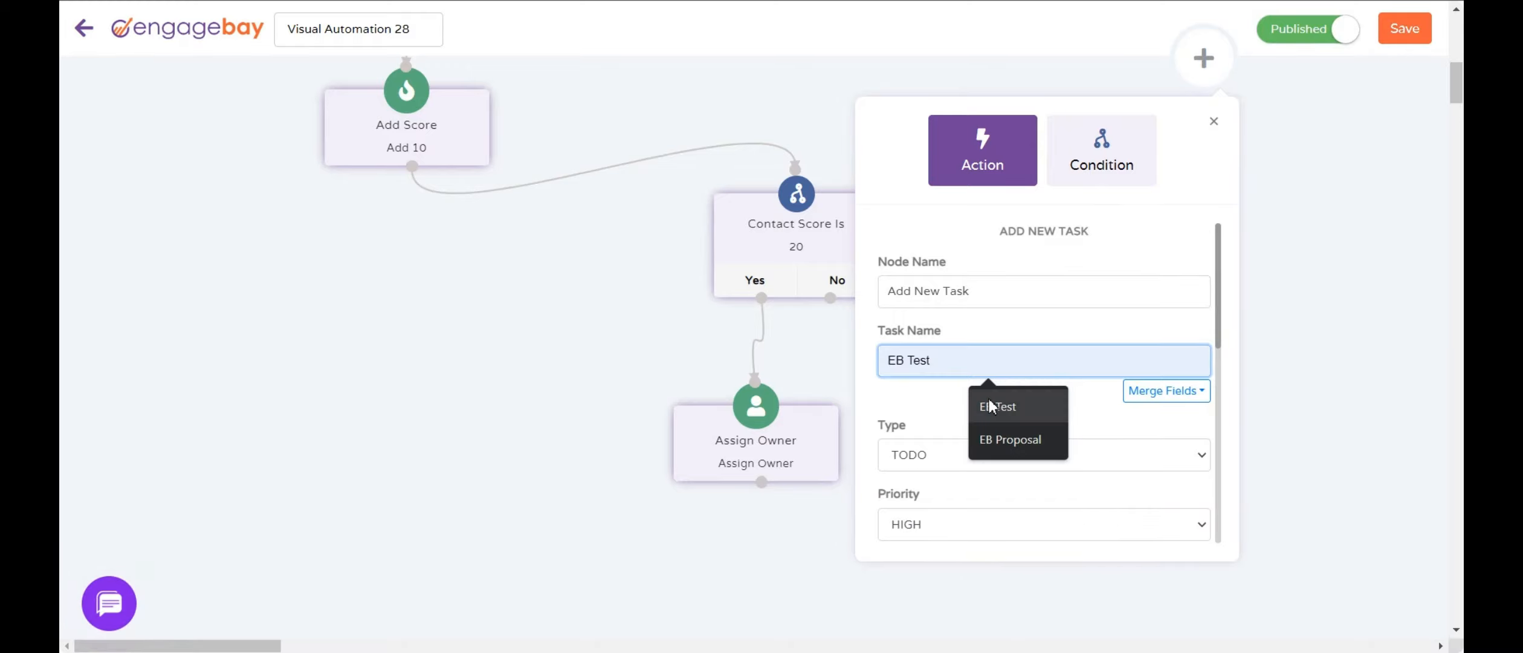
{"action": "left_click", "coordinate": [997, 406]}
Step: Set the task's type to CALL and enter the description "Follow up to close"
{"action": "scroll", "coordinate": [1003, 423], "scroll_direction": "down", "scroll_amount": 2}
{"action": "left_click", "coordinate": [1003, 370]}
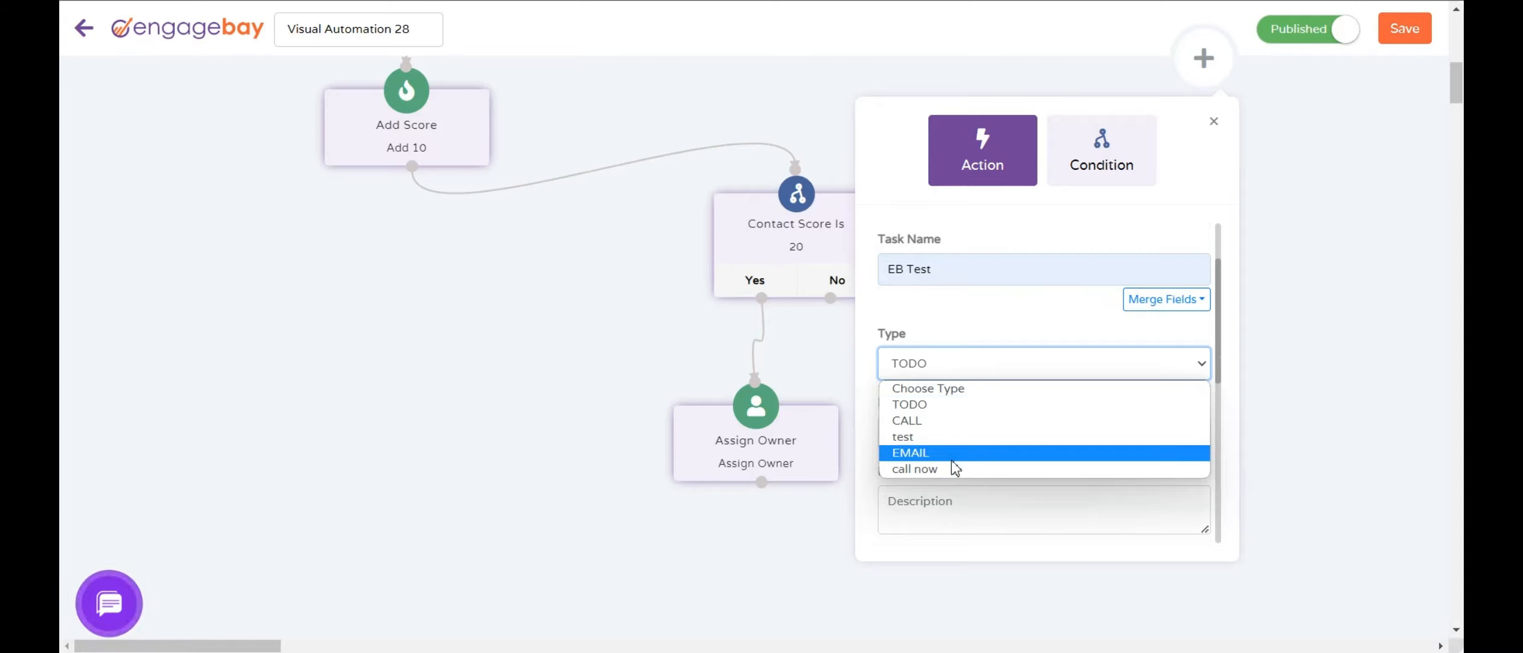
{"action": "left_click", "coordinate": [955, 424]}
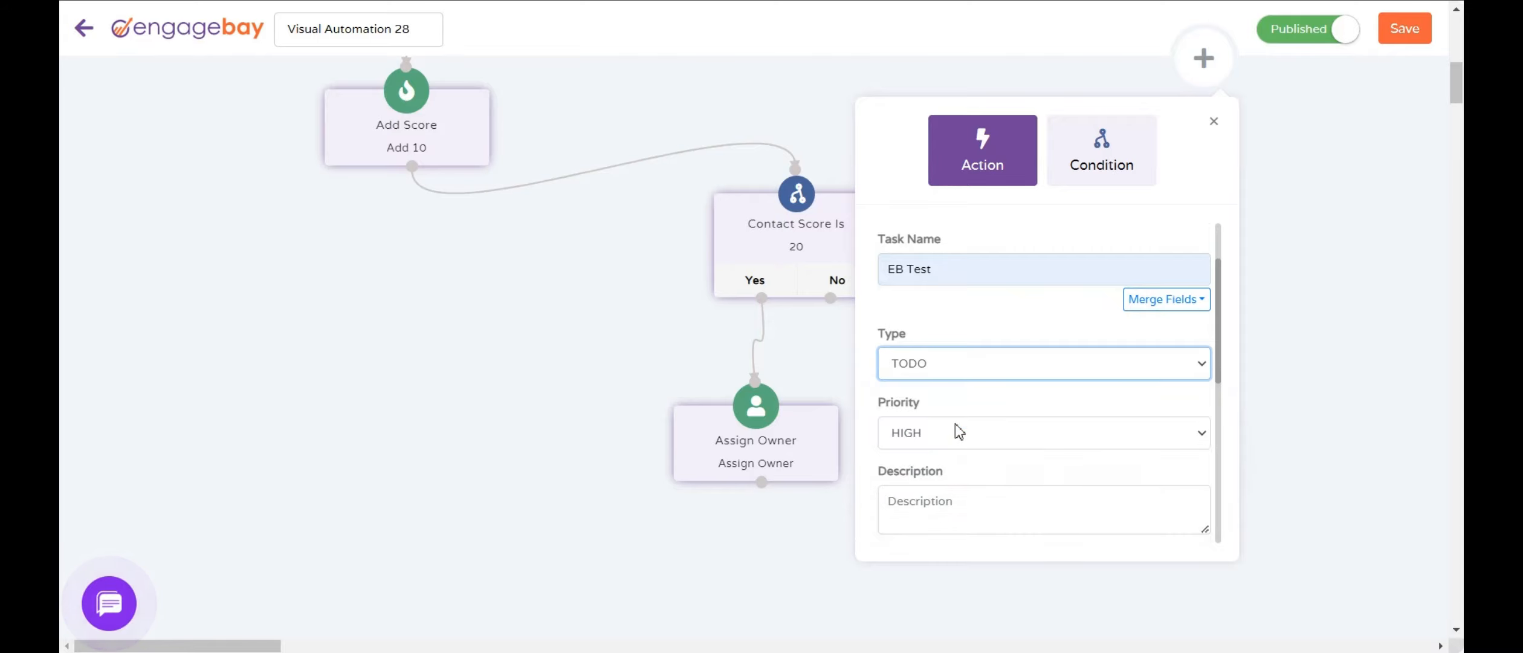
{"action": "scroll", "coordinate": [1047, 434], "scroll_direction": "down", "scroll_amount": 2}
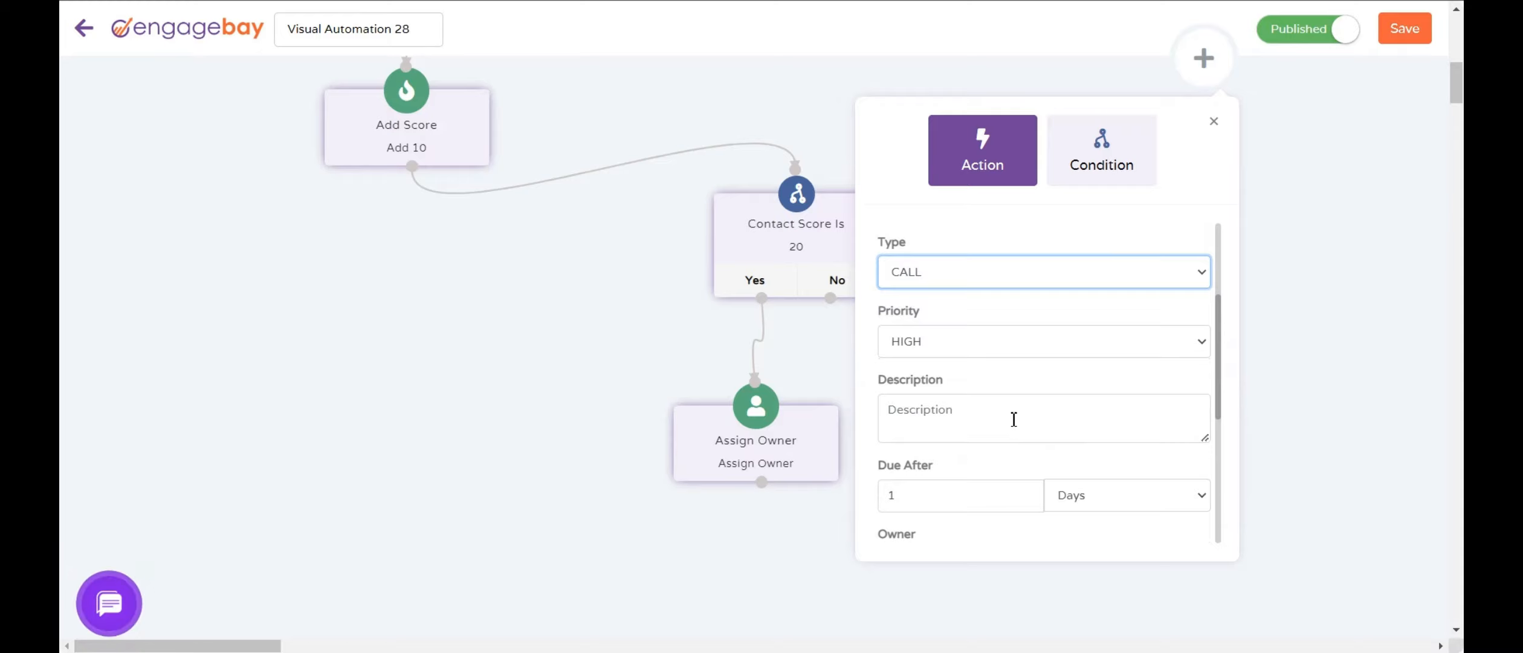
{"action": "left_click", "coordinate": [1014, 419]}
{"action": "type", "text": "Follow up to close"}
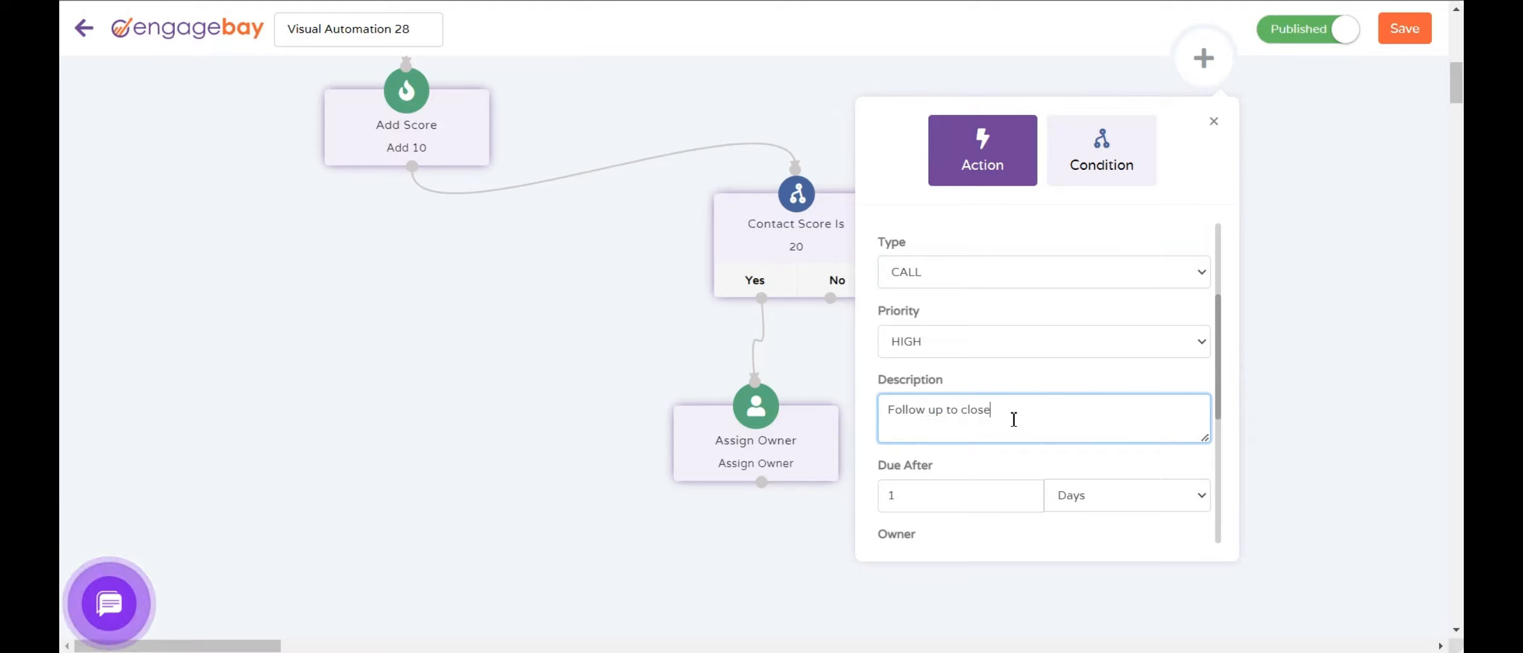
Step: Assign the task to the first listed user with status In Progress, and place it in the automation below the Assign Owner node
{"action": "scroll", "coordinate": [1013, 422], "scroll_direction": "down", "scroll_amount": 5}
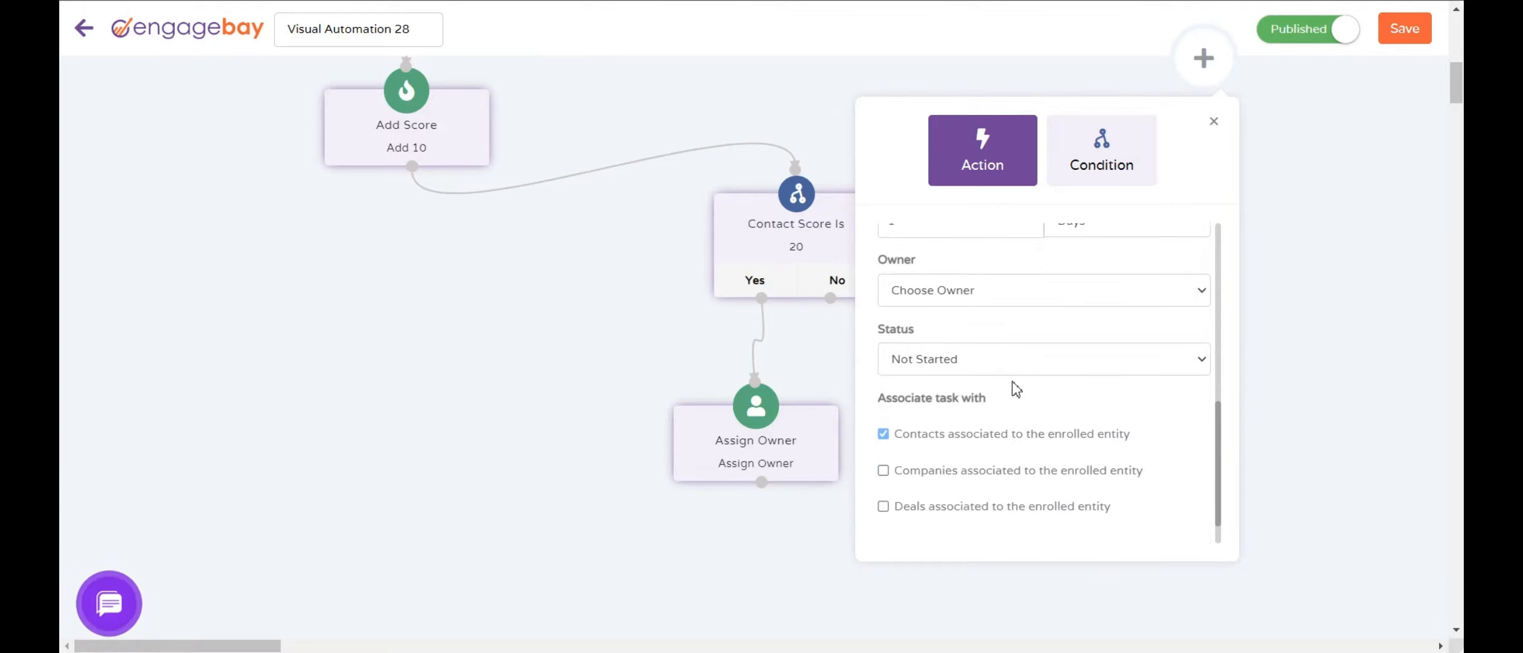
{"action": "left_click", "coordinate": [1010, 296]}
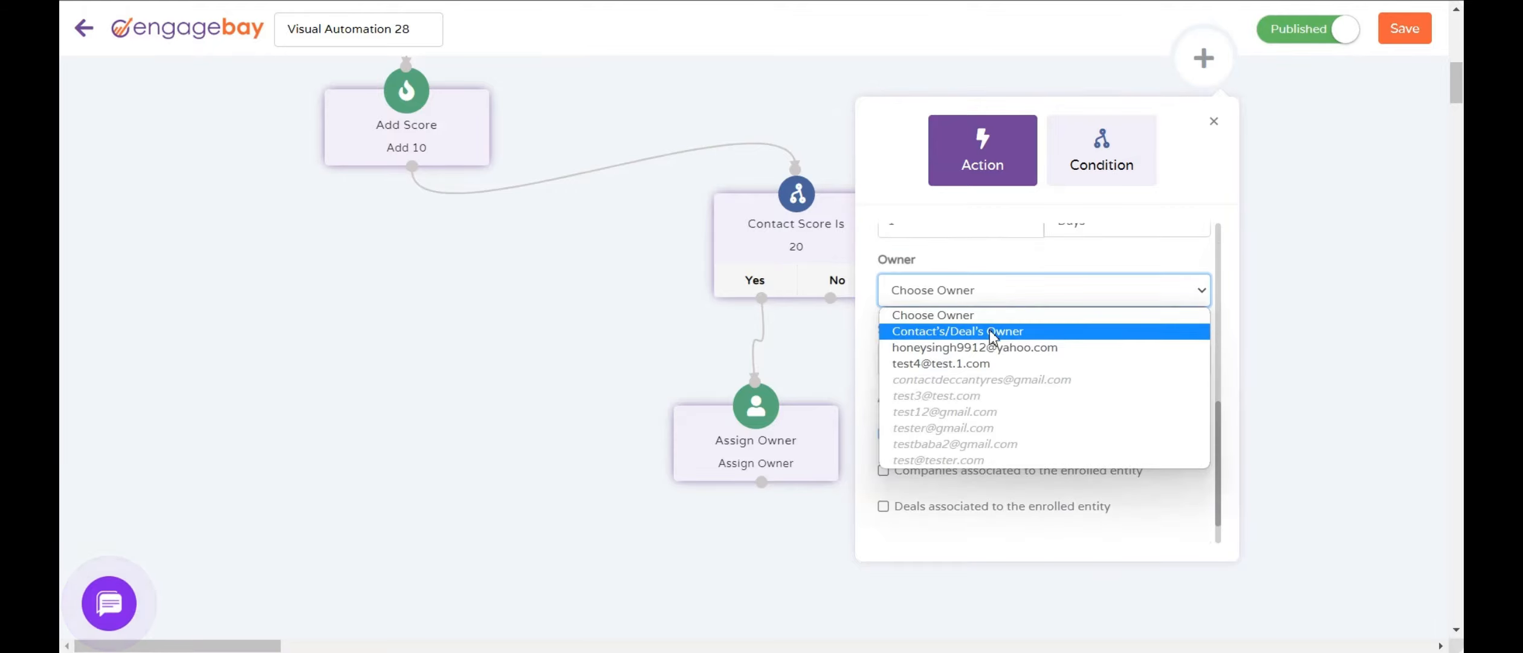
{"action": "left_click", "coordinate": [985, 346]}
{"action": "scroll", "coordinate": [1007, 398], "scroll_direction": "down", "scroll_amount": 1}
{"action": "left_click", "coordinate": [1038, 327]}
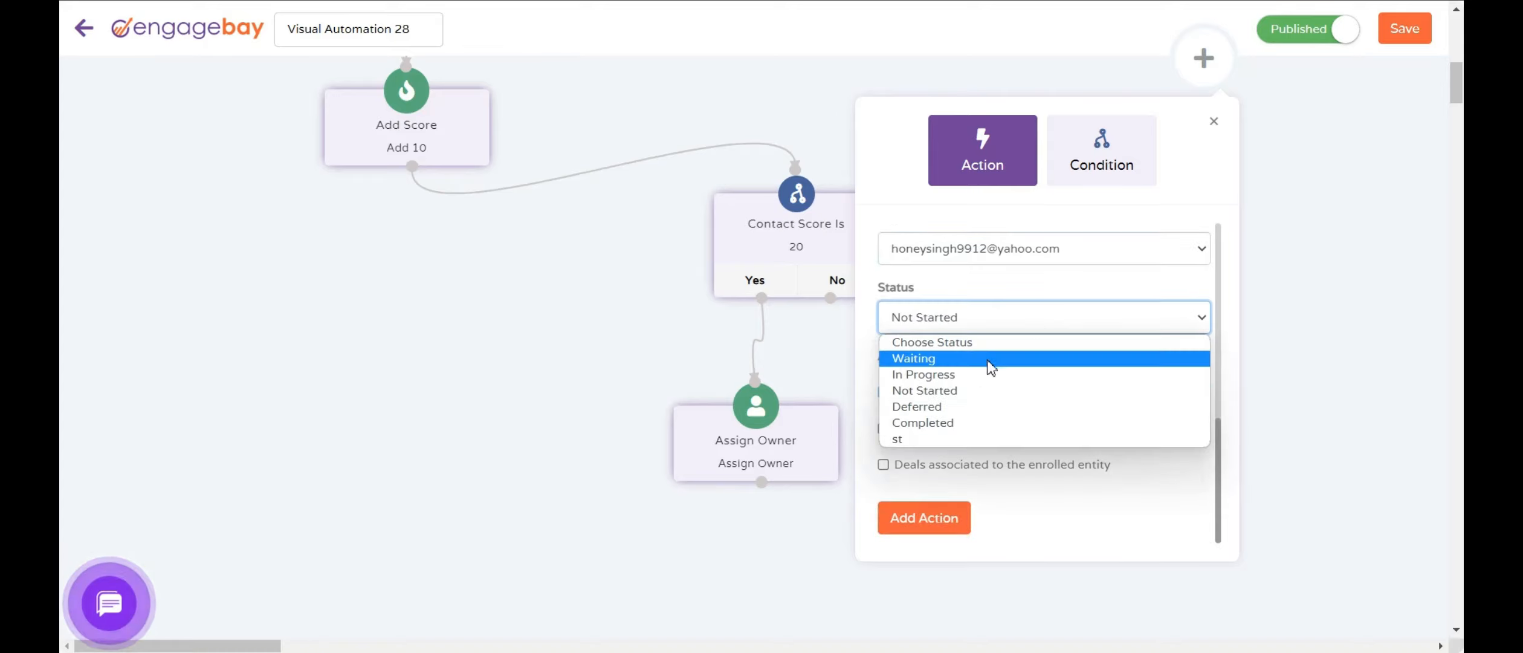
{"action": "left_click", "coordinate": [967, 374]}
{"action": "left_click", "coordinate": [927, 514]}
{"action": "left_click_drag", "start_coordinate": [877, 339], "coordinate": [724, 579]}
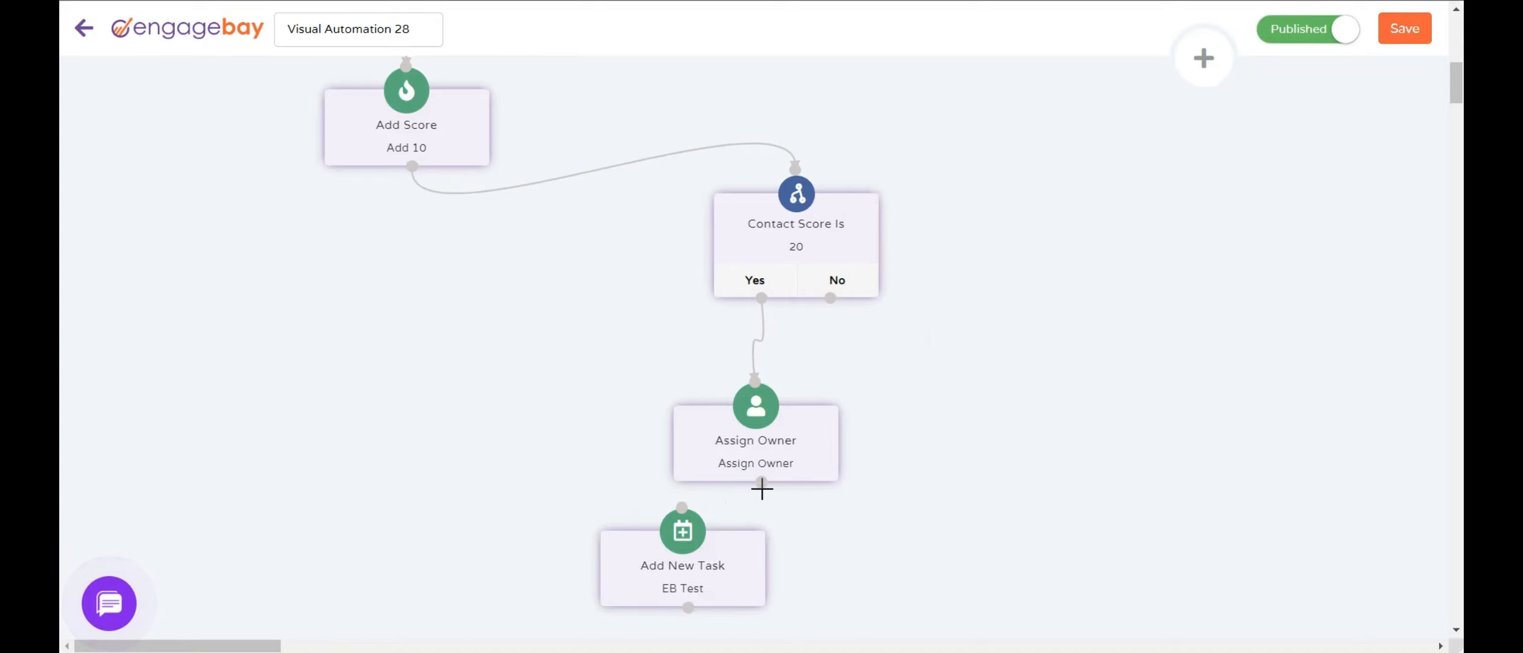
Step: Review the automation's path from the Joins a form trigger through the sequence, email-open conditions and score actions
{"action": "scroll", "coordinate": [1067, 429], "scroll_direction": "up", "scroll_amount": 8}
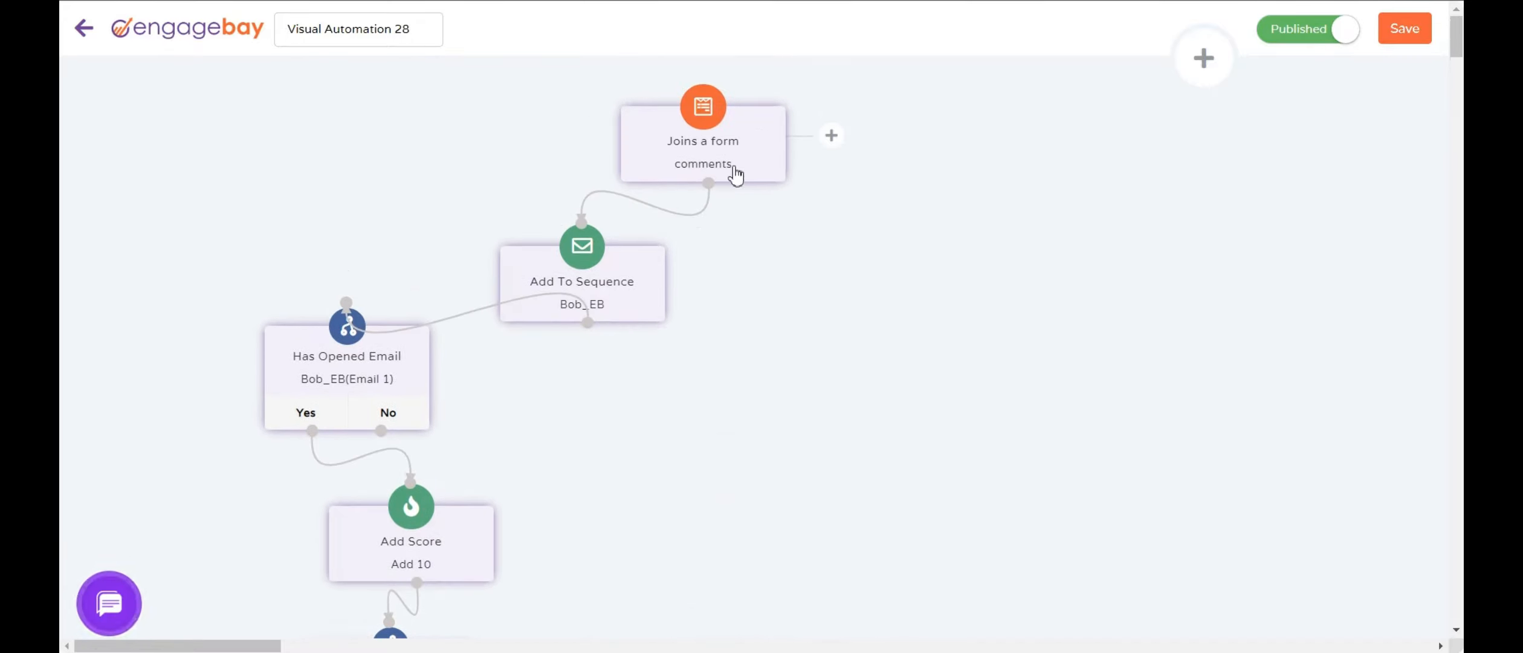
{"action": "mouse_move", "coordinate": [726, 144]}
{"action": "mouse_move", "coordinate": [596, 304]}
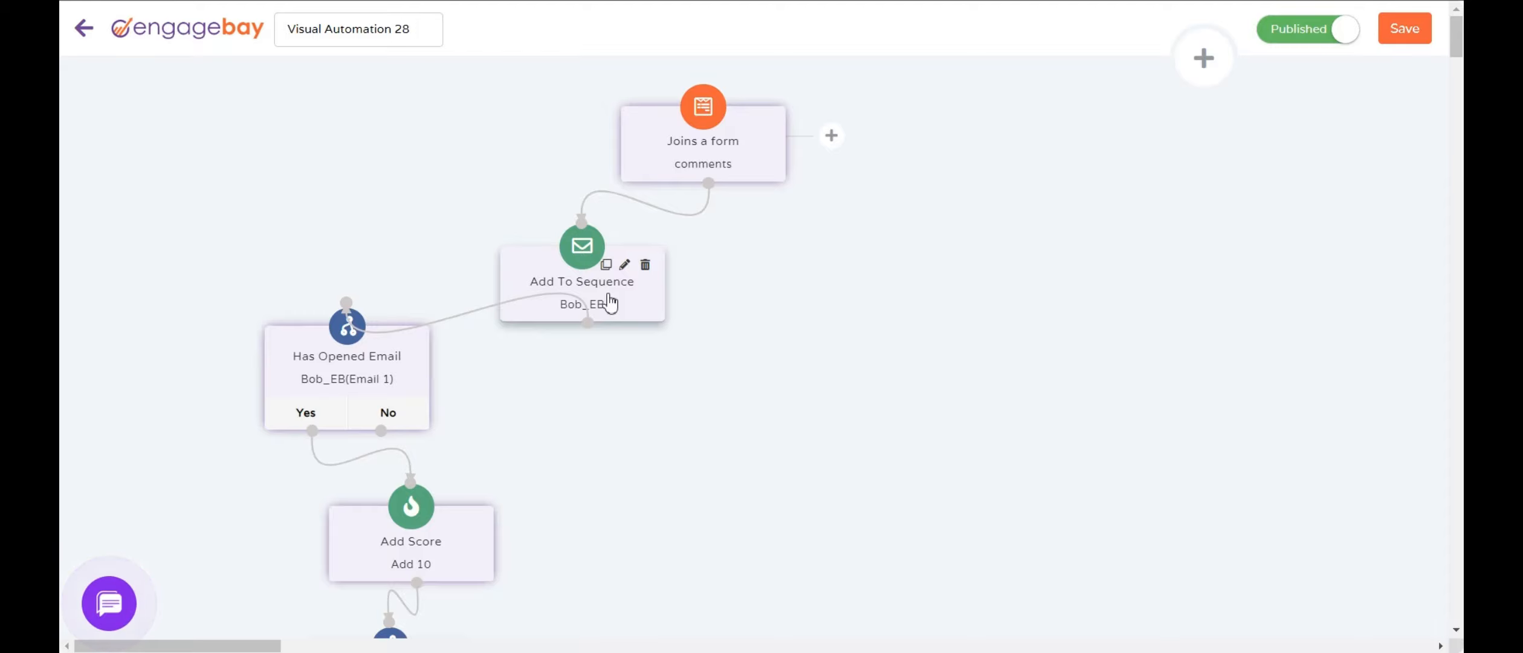
{"action": "key", "text": "ctrl+minus"}
{"action": "key", "text": "ctrl+minus"}
{"action": "mouse_move", "coordinate": [343, 316]}
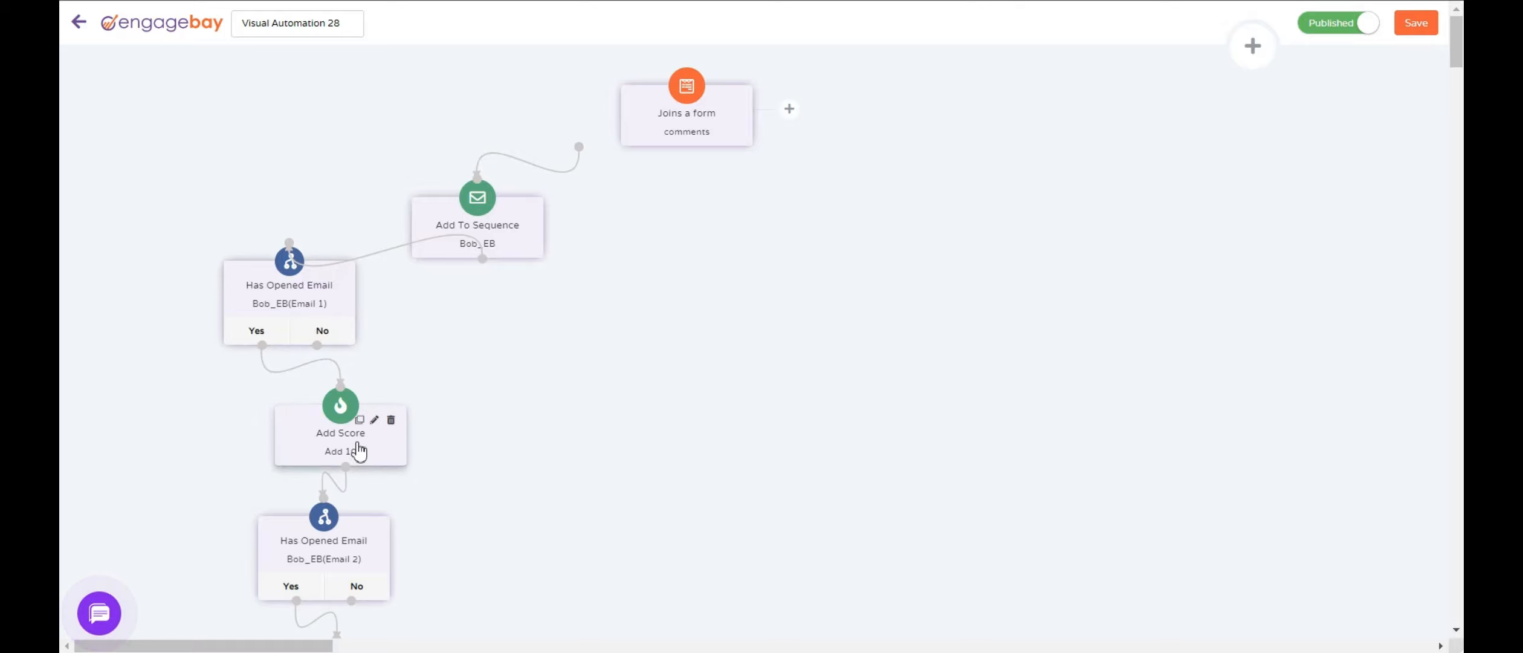
{"action": "scroll", "coordinate": [384, 470], "scroll_direction": "down", "scroll_amount": 2}
{"action": "scroll", "coordinate": [385, 471], "scroll_direction": "down", "scroll_amount": 4}
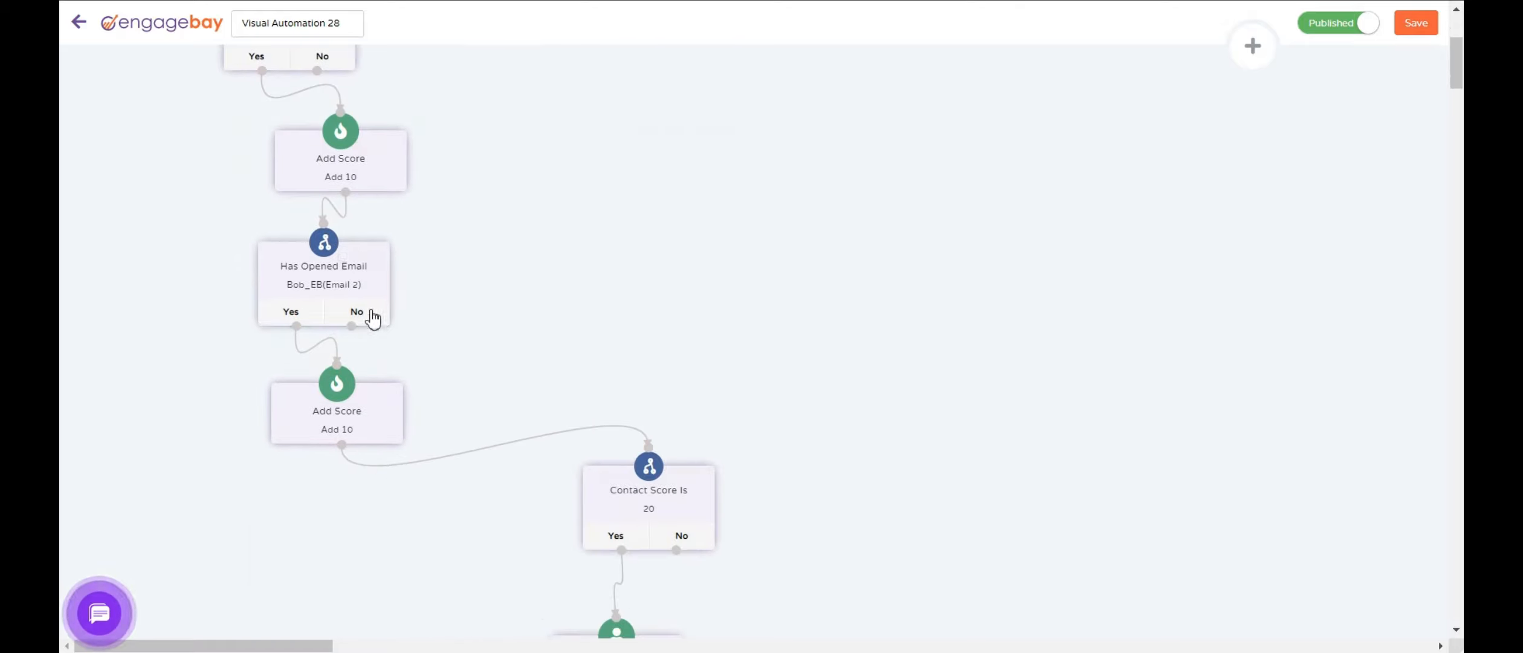
{"action": "mouse_move", "coordinate": [354, 296]}
{"action": "mouse_move", "coordinate": [353, 431]}
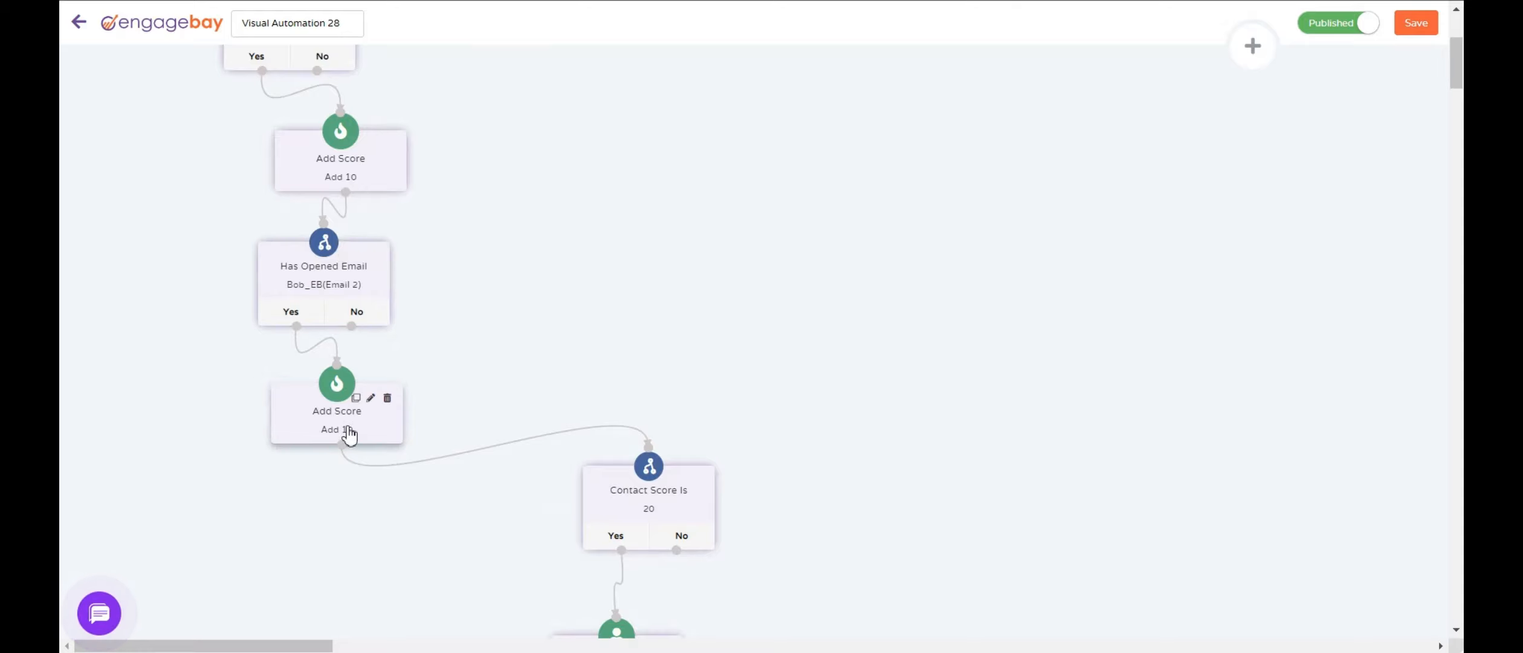
Step: Reposition the Contact Score Is and Assign Owner nodes to leave more room above the Add New Task node
{"action": "scroll", "coordinate": [578, 476], "scroll_direction": "down", "scroll_amount": 2}
{"action": "mouse_move", "coordinate": [605, 435]}
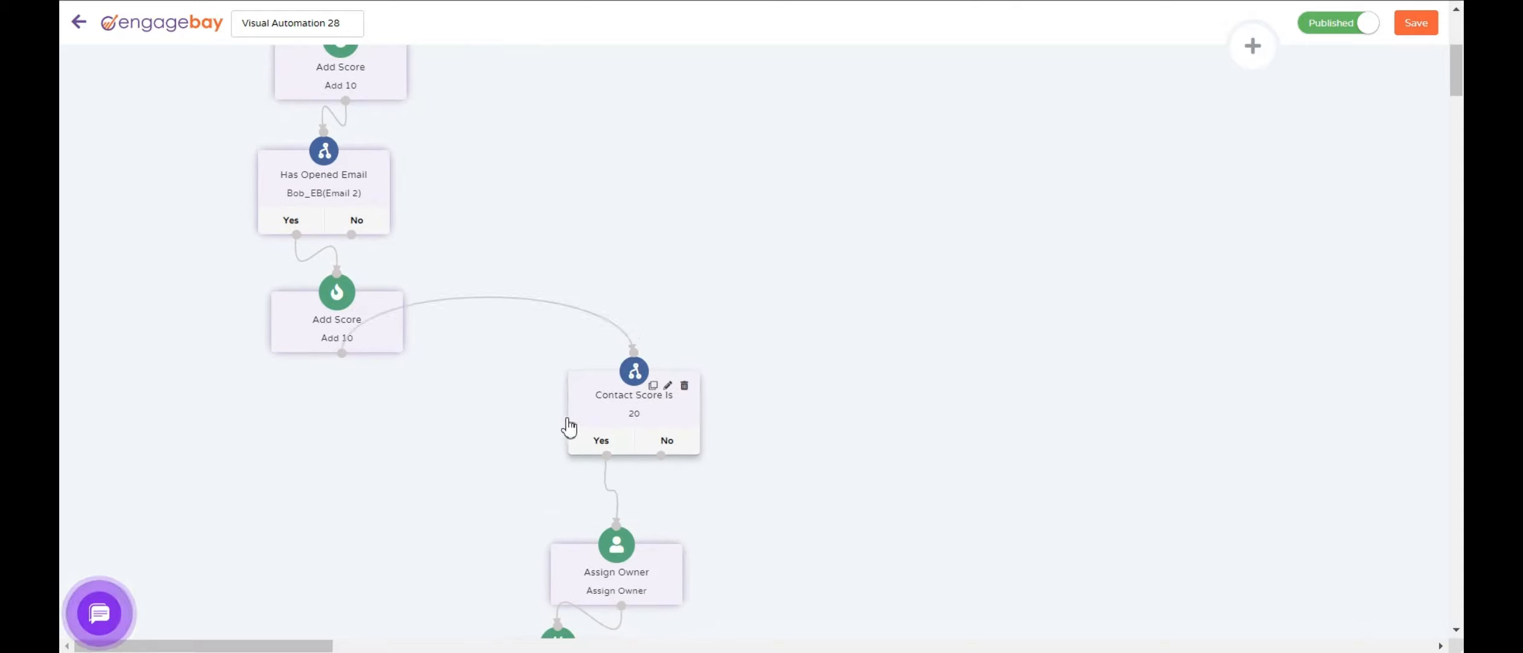
{"action": "scroll", "coordinate": [703, 425], "scroll_direction": "down", "scroll_amount": 4}
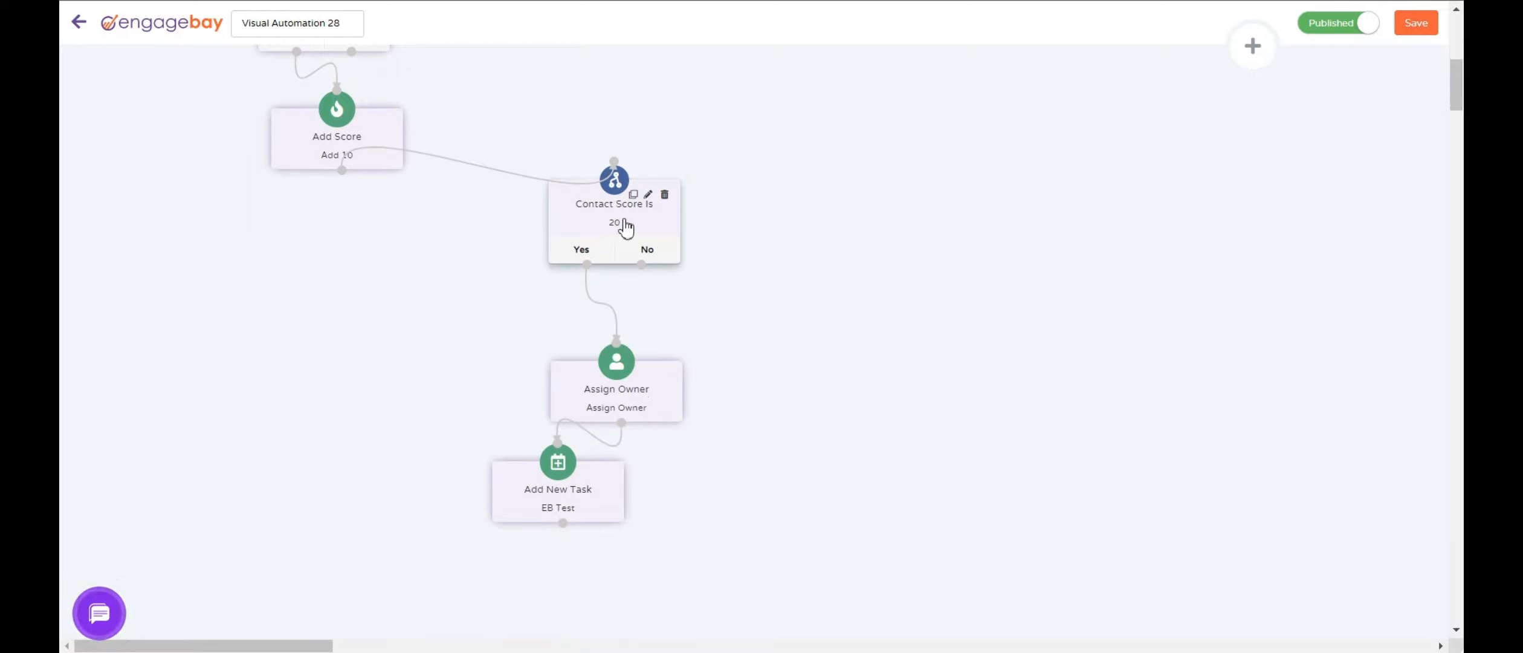
{"action": "left_click_drag", "start_coordinate": [673, 411], "coordinate": [652, 376]}
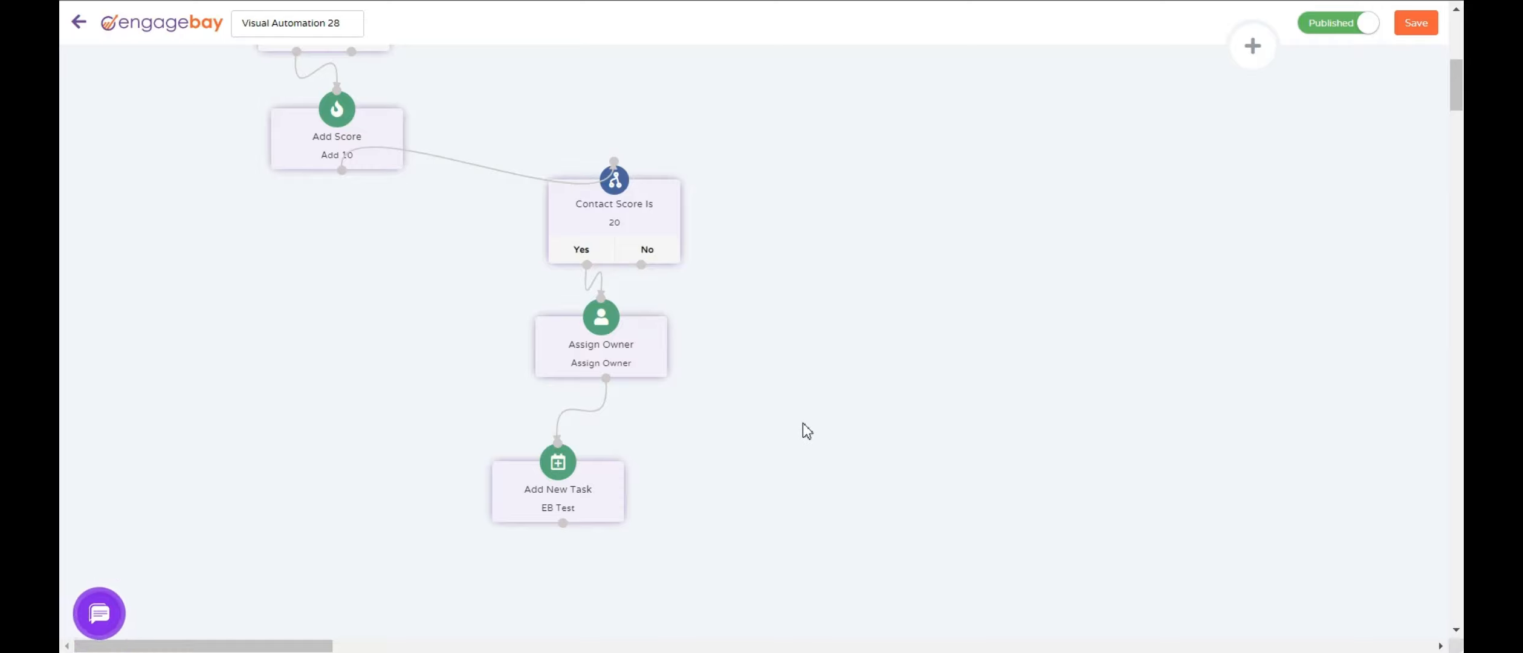
Step: Look over the completed automation flow again and browse the types of nodes that can be added
{"action": "scroll", "coordinate": [803, 422], "scroll_direction": "up", "scroll_amount": 3}
{"action": "scroll", "coordinate": [804, 423], "scroll_direction": "down", "scroll_amount": 1}
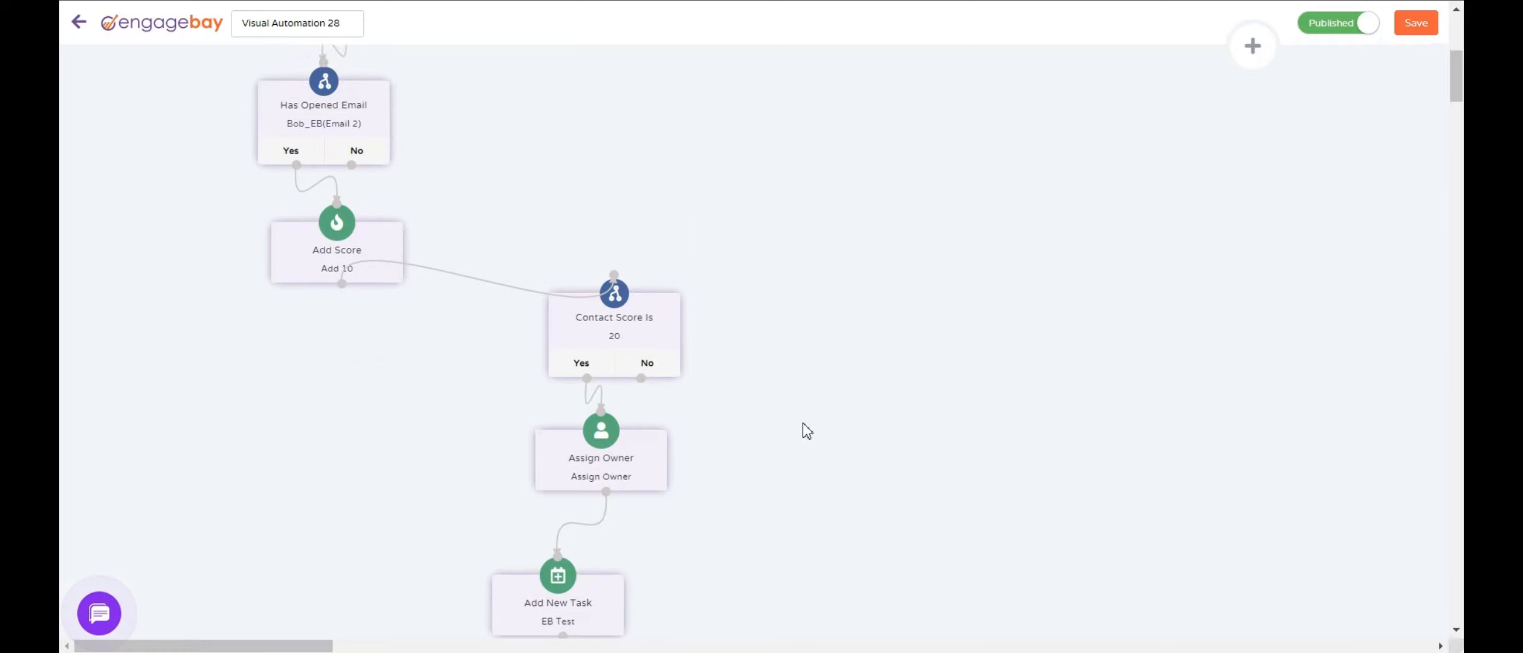
{"action": "scroll", "coordinate": [804, 422], "scroll_direction": "up", "scroll_amount": 5}
{"action": "scroll", "coordinate": [803, 423], "scroll_direction": "down", "scroll_amount": 4}
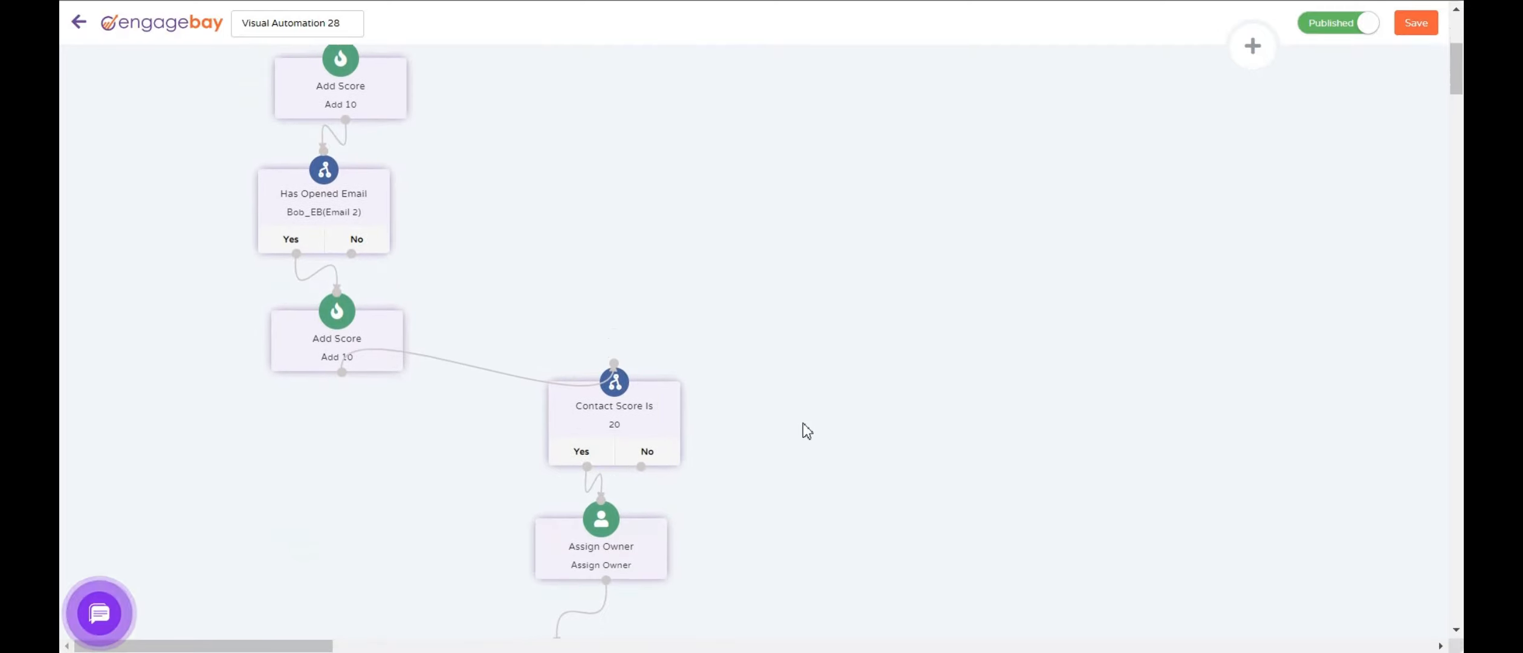
{"action": "scroll", "coordinate": [807, 430], "scroll_direction": "down", "scroll_amount": 1}
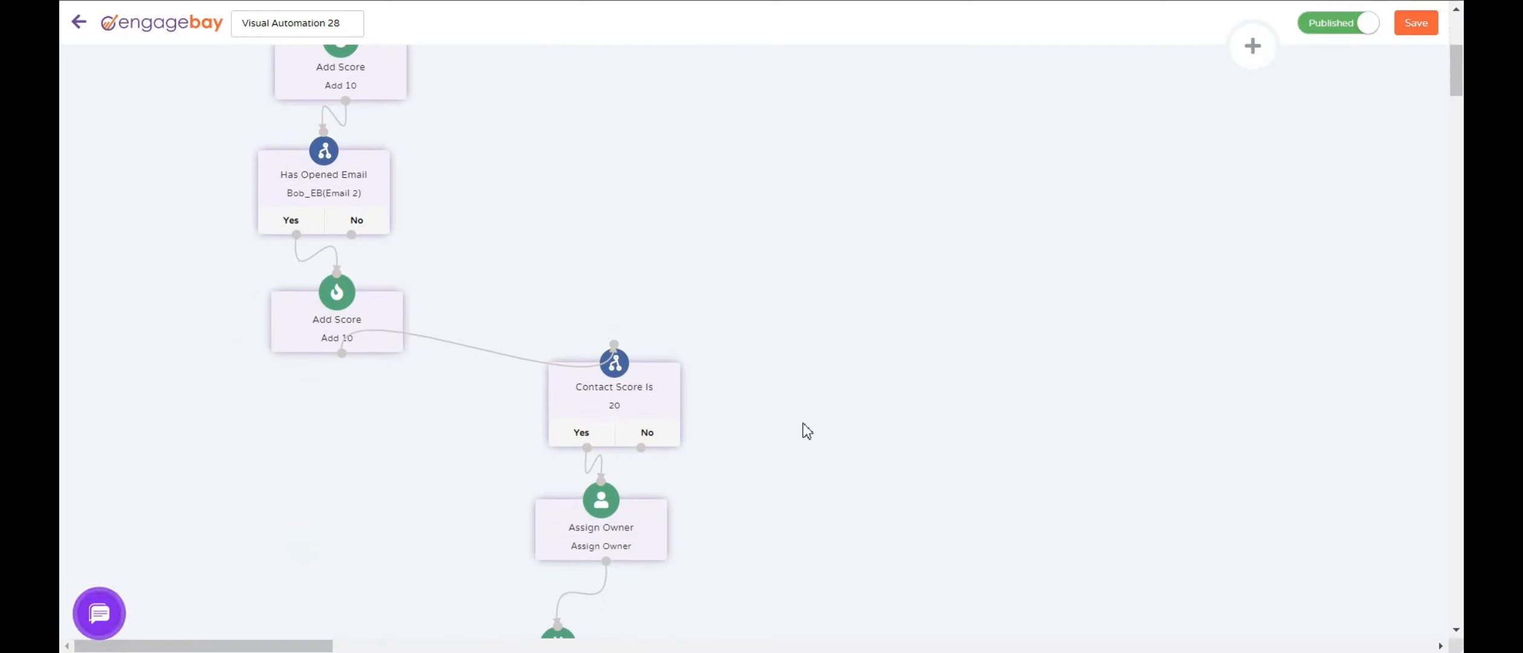
{"action": "scroll", "coordinate": [803, 423], "scroll_direction": "down", "scroll_amount": 3}
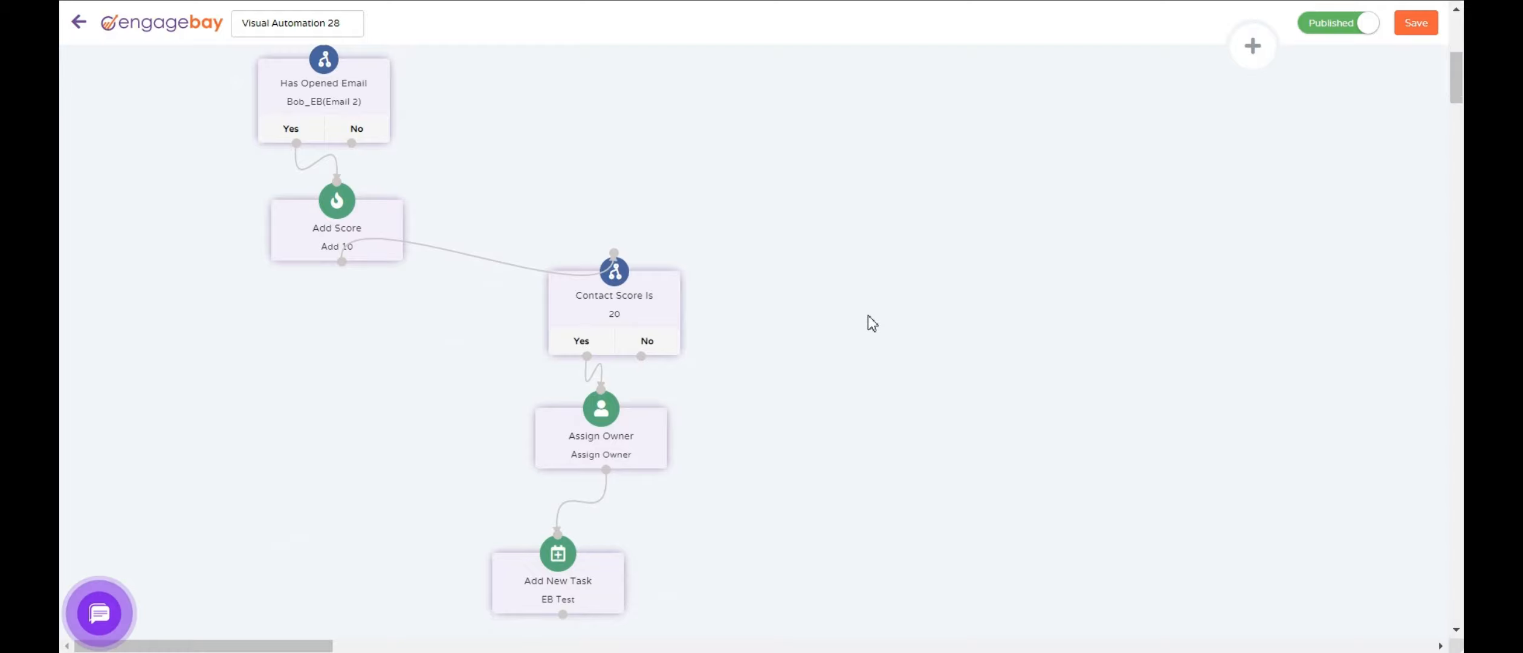
{"action": "scroll", "coordinate": [867, 315], "scroll_direction": "up", "scroll_amount": 15}
{"action": "left_click", "coordinate": [1260, 63]}
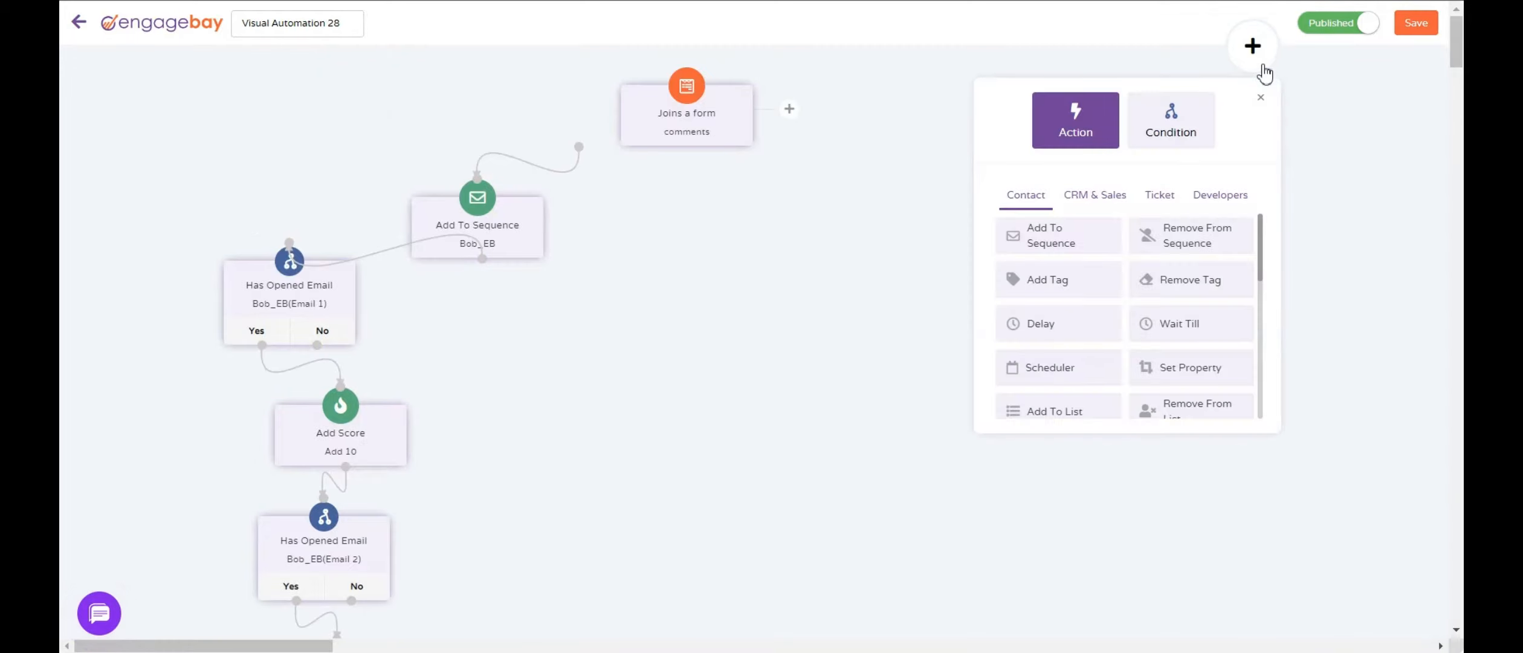
{"action": "left_click", "coordinate": [1172, 133]}
{"action": "scroll", "coordinate": [1136, 204], "scroll_direction": "down", "scroll_amount": 3}
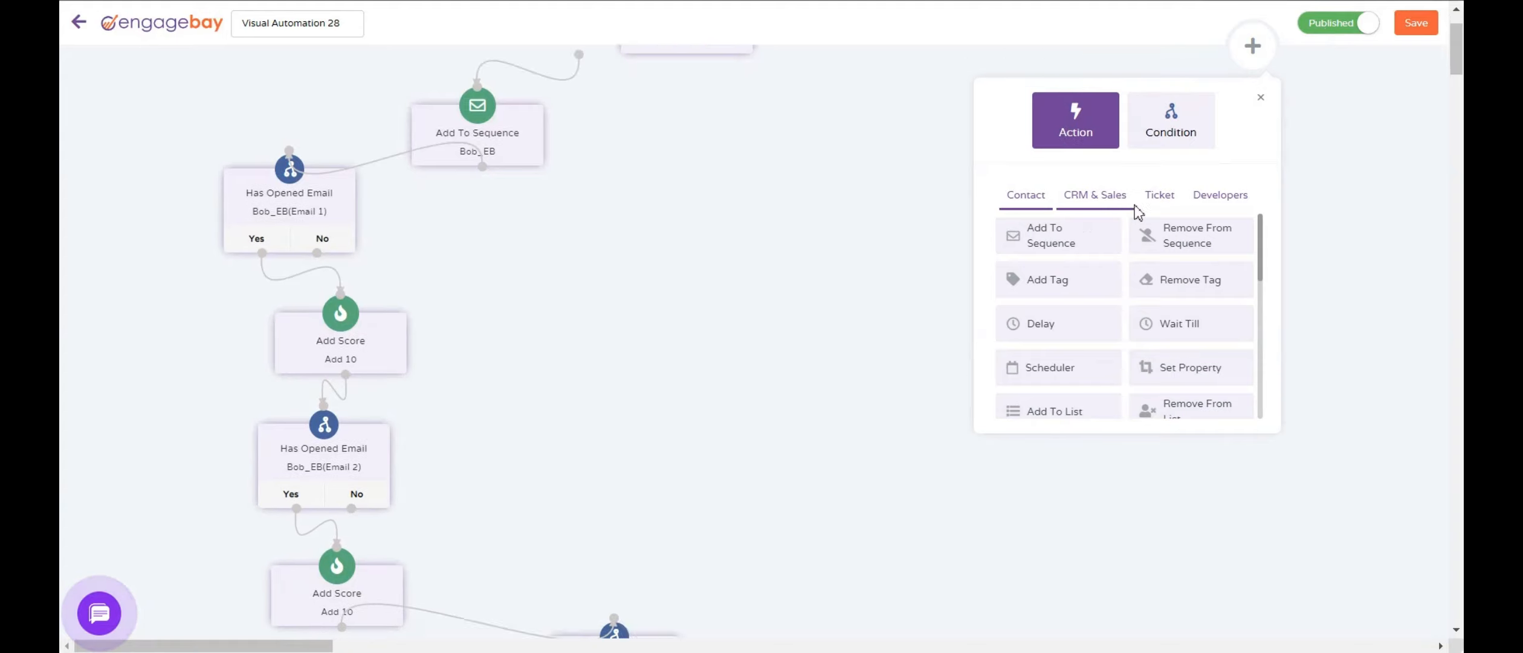
{"action": "scroll", "coordinate": [1159, 293], "scroll_direction": "down", "scroll_amount": 4}
{"action": "scroll", "coordinate": [1168, 312], "scroll_direction": "up", "scroll_amount": 4}
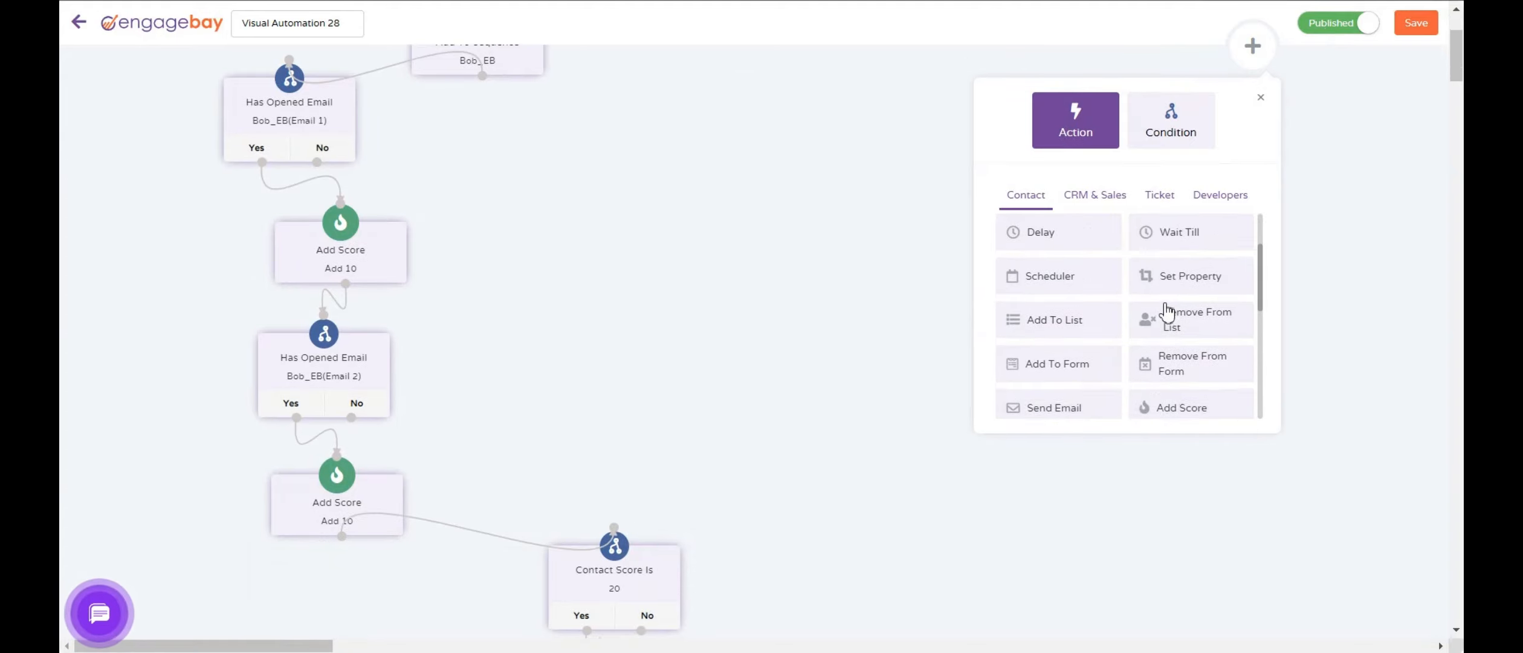
{"action": "scroll", "coordinate": [1148, 312], "scroll_direction": "up", "scroll_amount": 2}
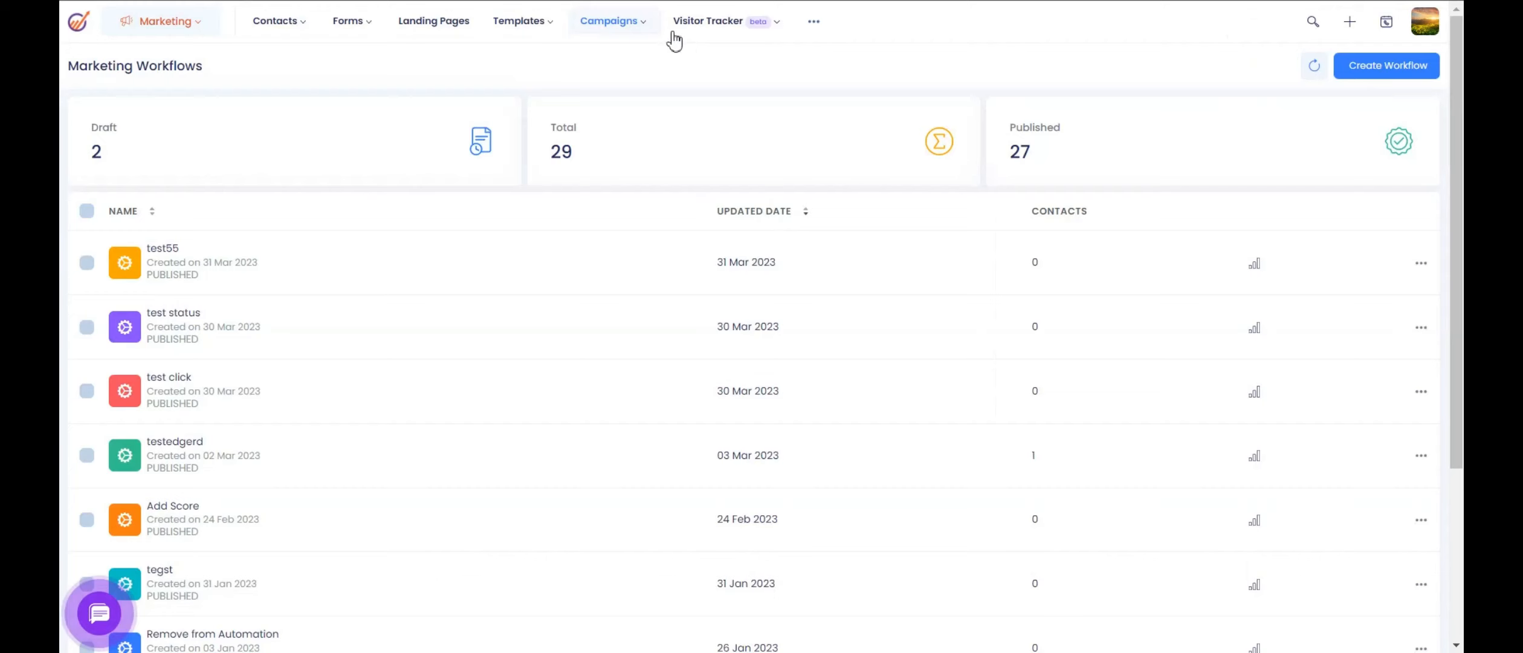
Step: Create a new marketing workflow named "test be" and dismiss the notification
{"action": "mouse_move", "coordinate": [641, 24]}
{"action": "left_click", "coordinate": [1376, 75]}
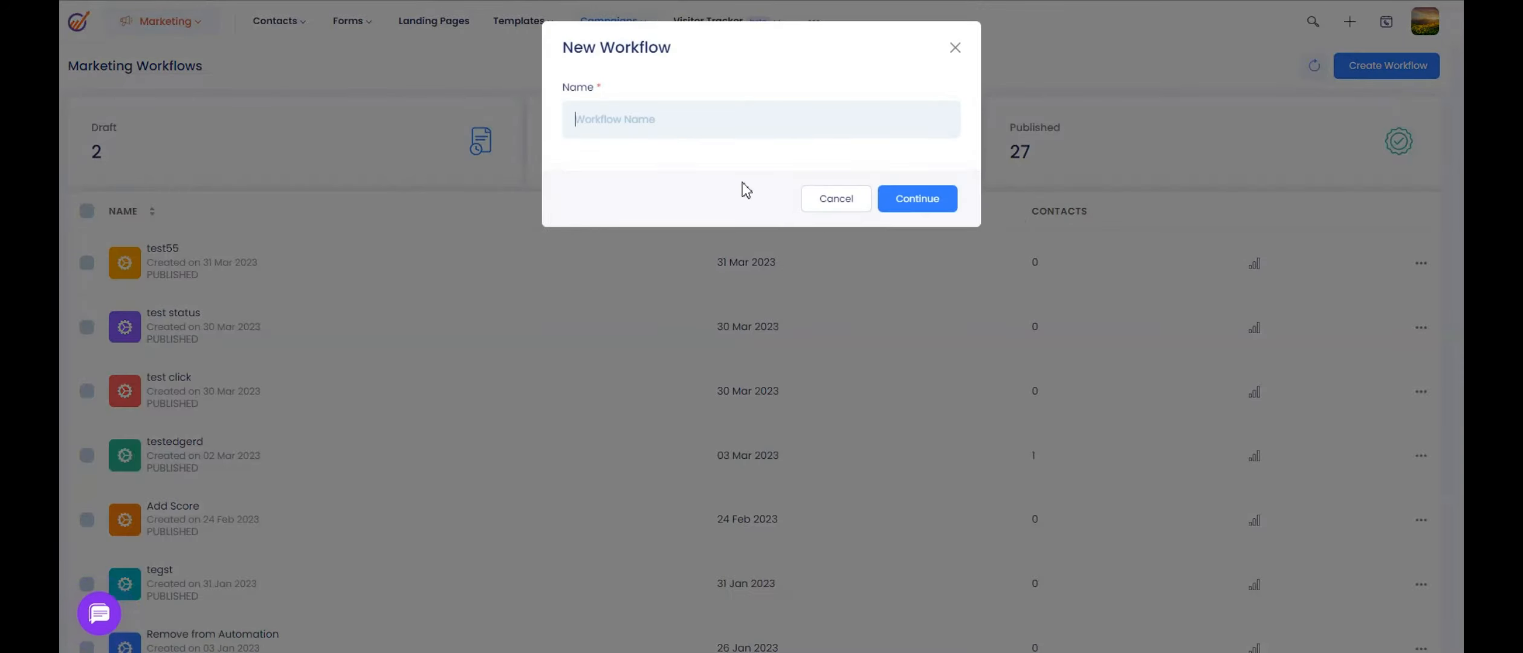
{"action": "type", "text": "test be"}
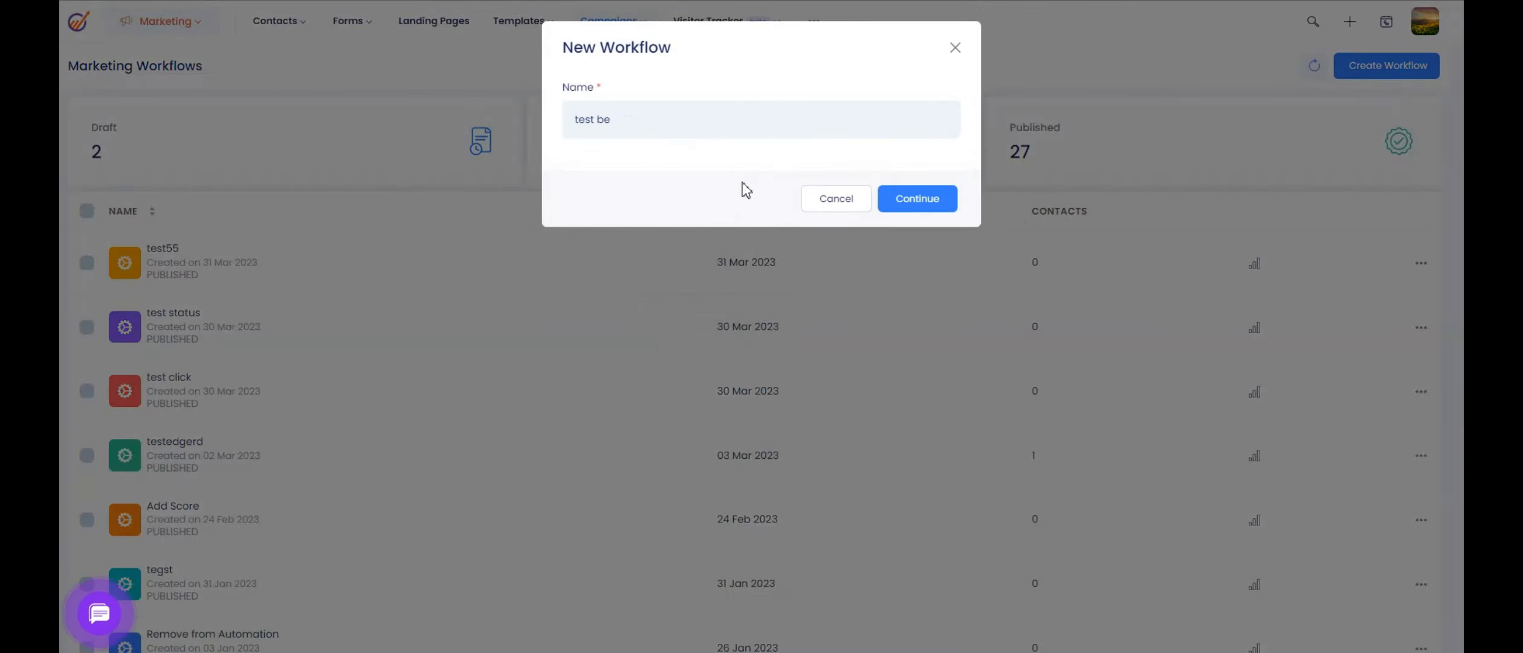
{"action": "left_click", "coordinate": [920, 200]}
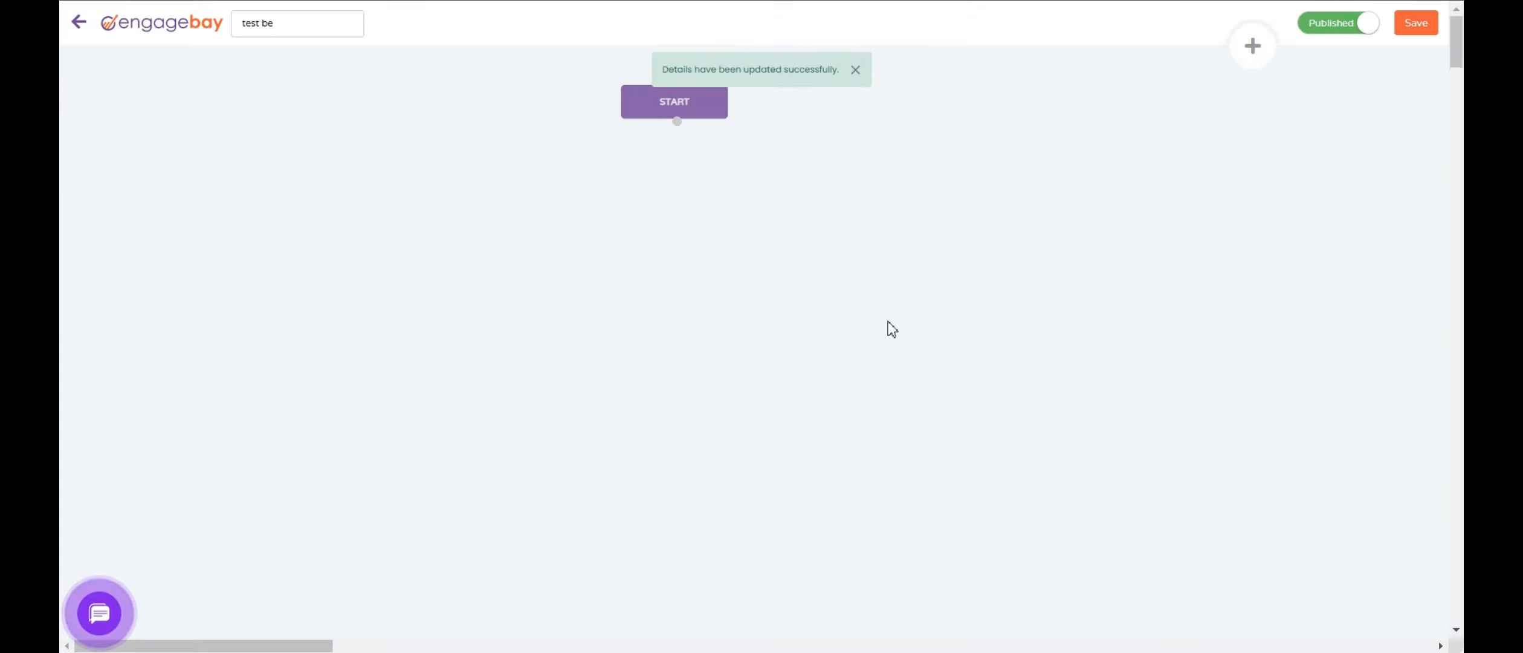
{"action": "left_click", "coordinate": [859, 71]}
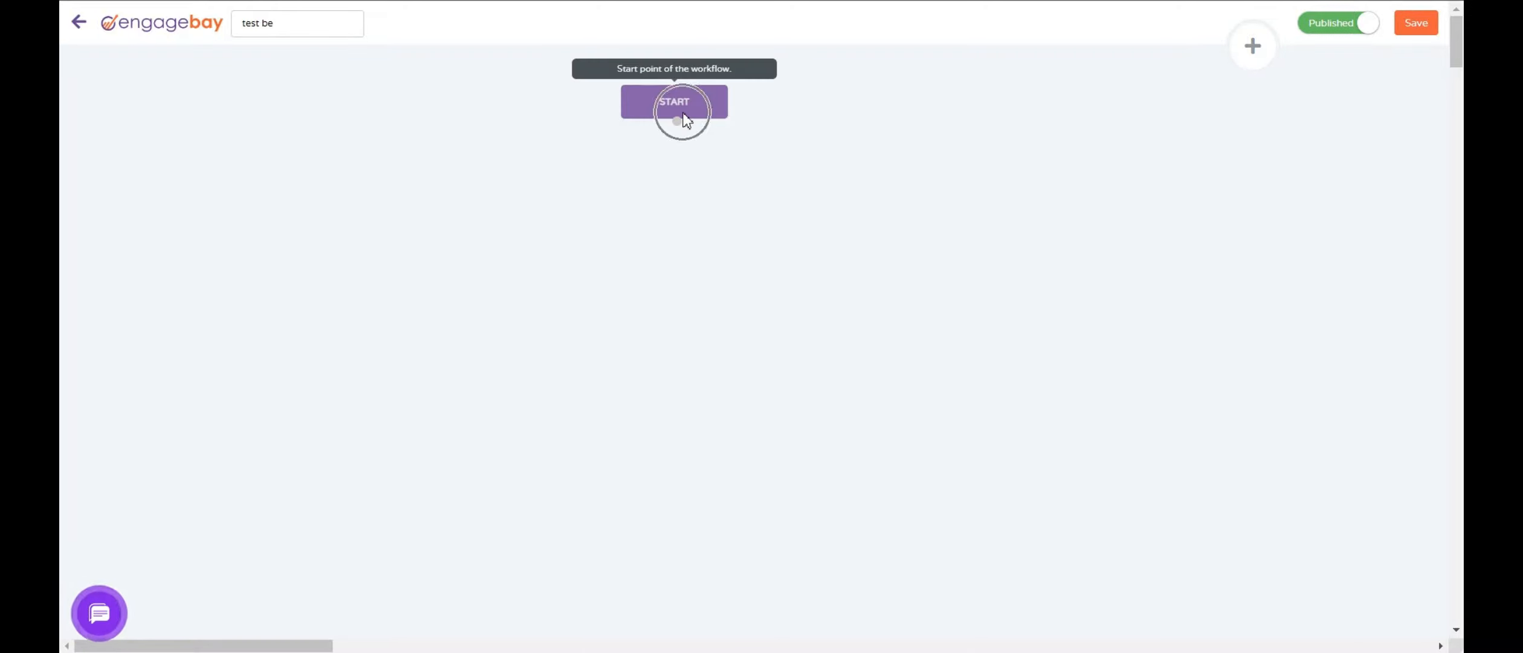
Step: Add an Add To Sequence action for the Bob_EB sequence below the workflow's START node
{"action": "left_click", "coordinate": [1253, 51]}
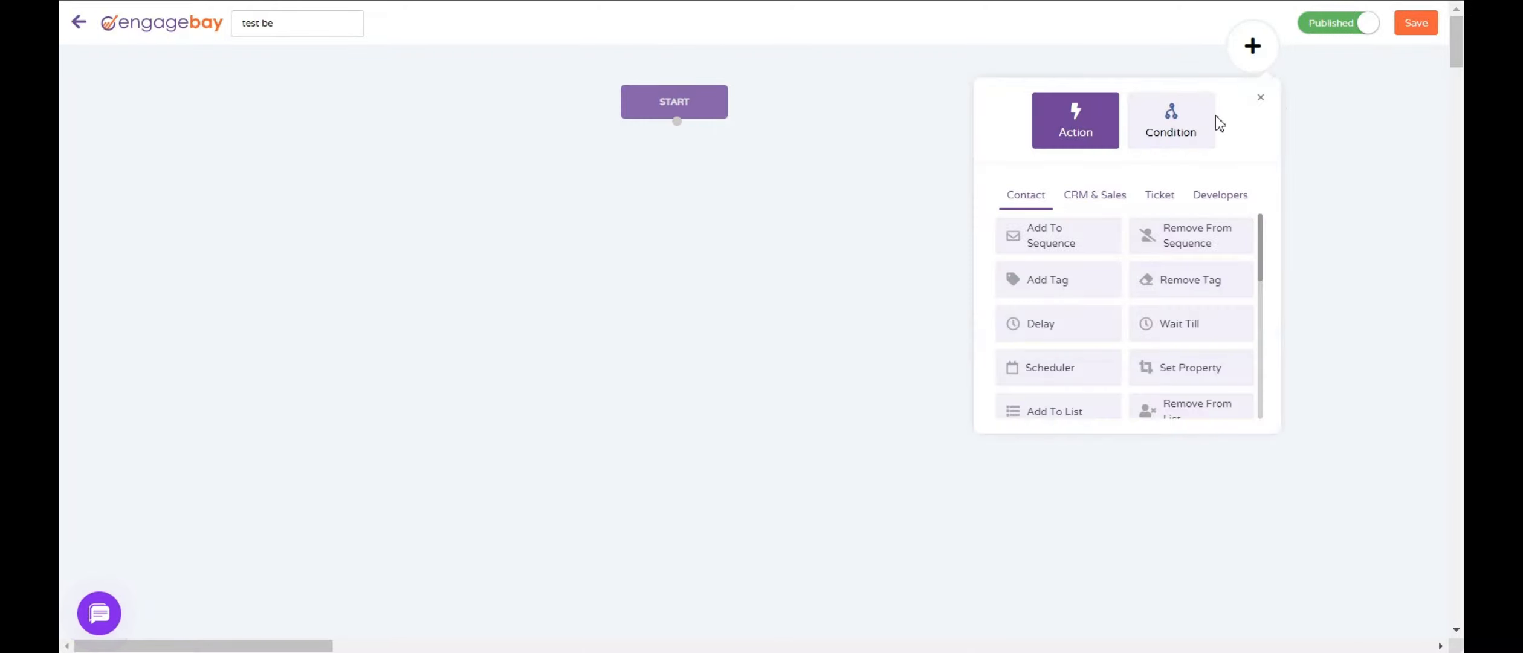
{"action": "left_click", "coordinate": [1070, 245]}
{"action": "left_click", "coordinate": [1059, 290]}
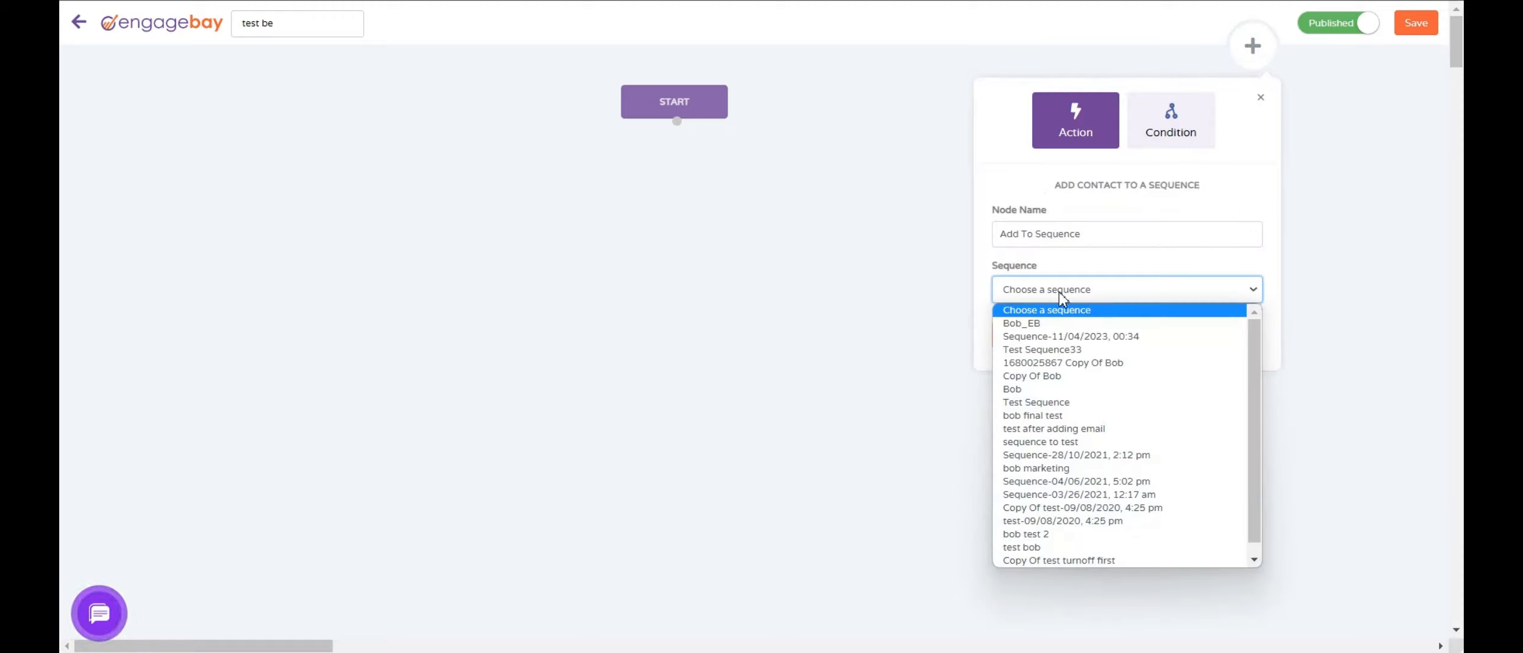
{"action": "left_click", "coordinate": [1041, 320]}
{"action": "left_click", "coordinate": [1034, 336]}
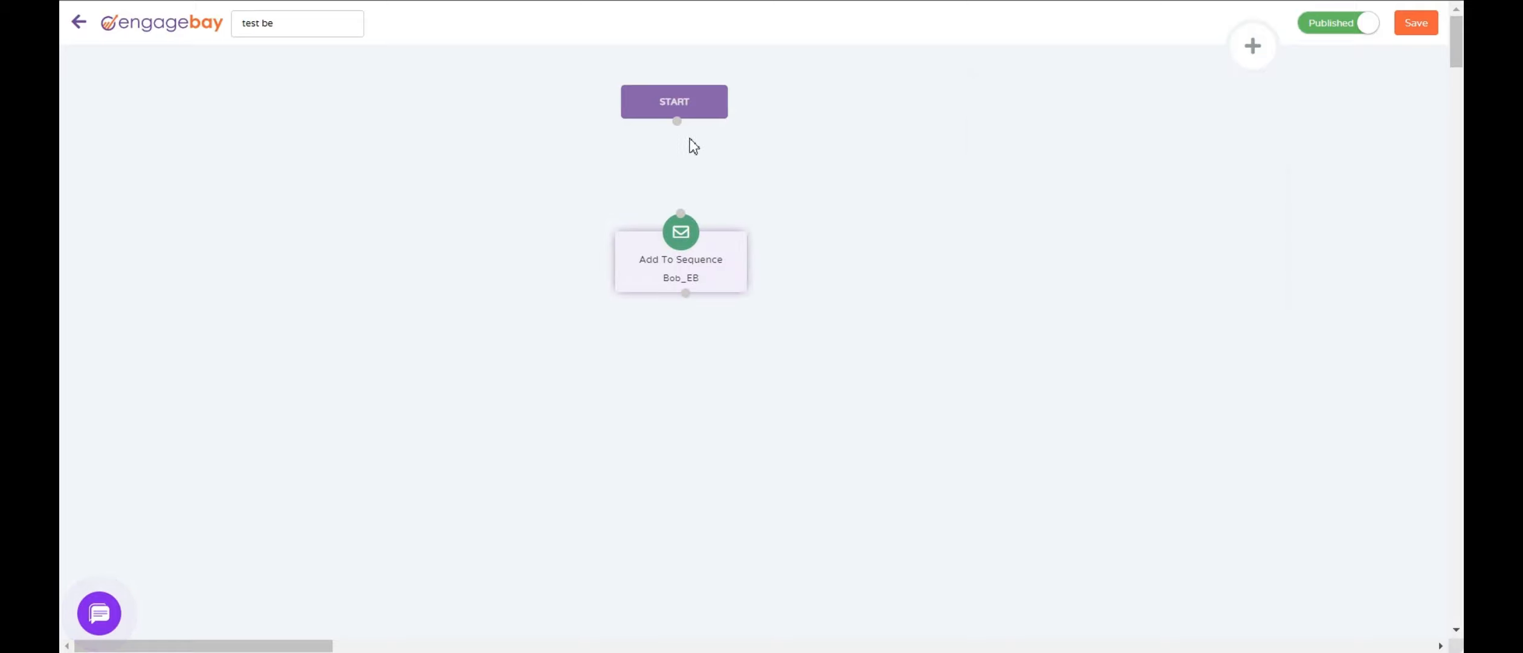
Step: Browse the workflow's available conditions, its contact actions and its CRM & Sales actions
{"action": "left_click", "coordinate": [1252, 65]}
{"action": "left_click", "coordinate": [1186, 132]}
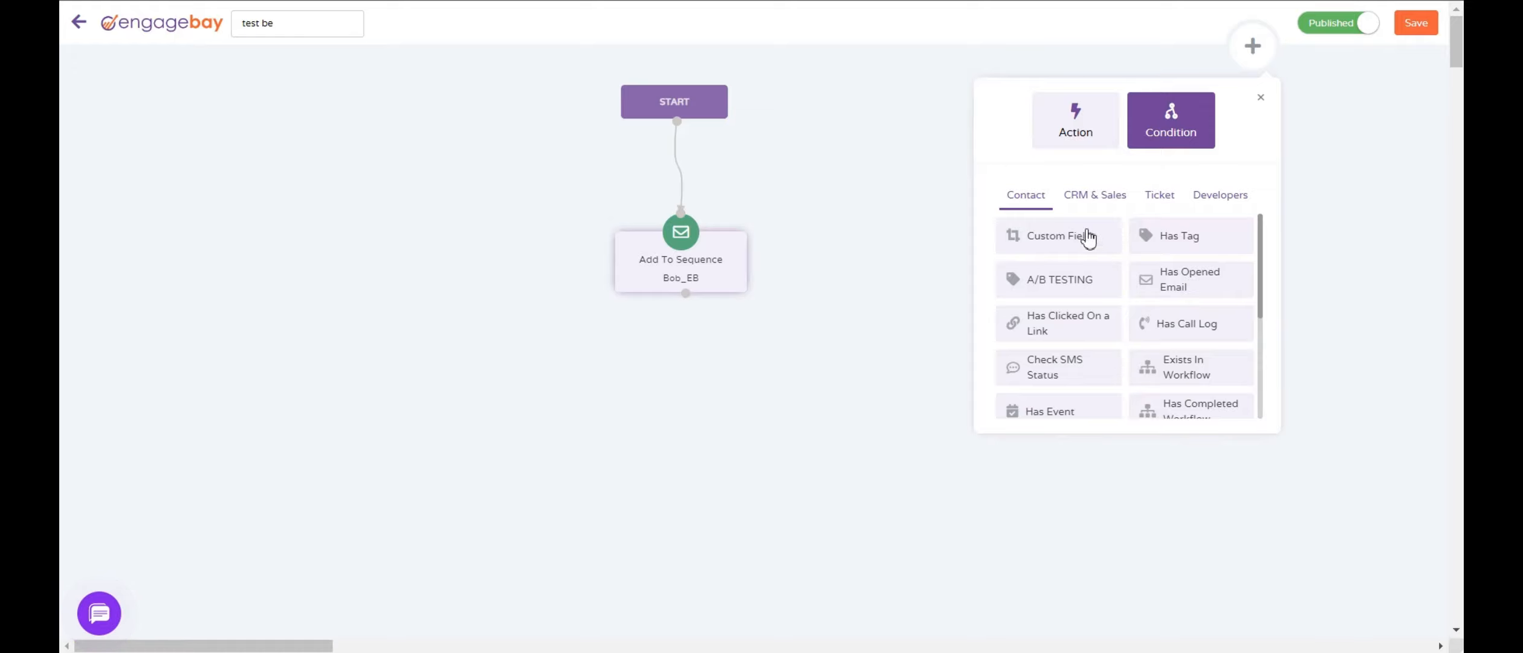
{"action": "left_click", "coordinate": [1067, 104]}
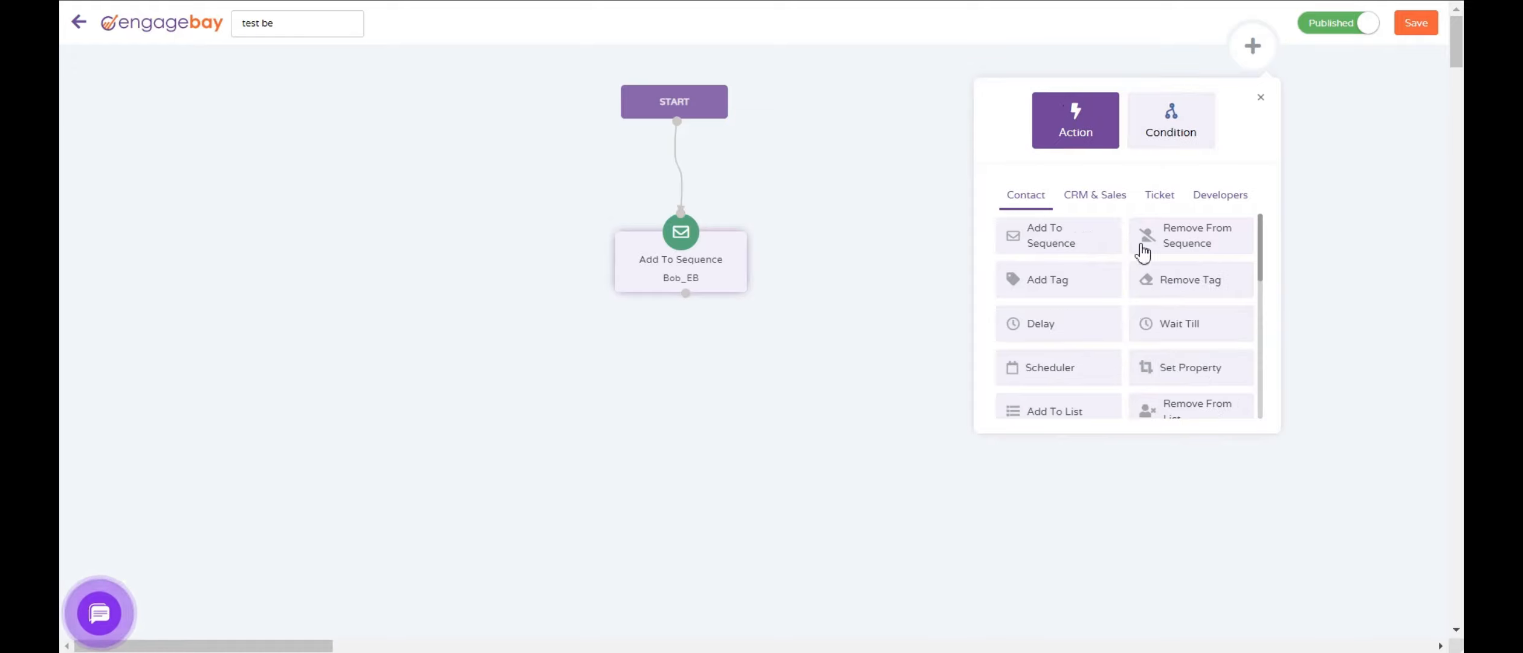
{"action": "scroll", "coordinate": [1190, 299], "scroll_direction": "down", "scroll_amount": 3}
{"action": "scroll", "coordinate": [1190, 299], "scroll_direction": "up", "scroll_amount": 3}
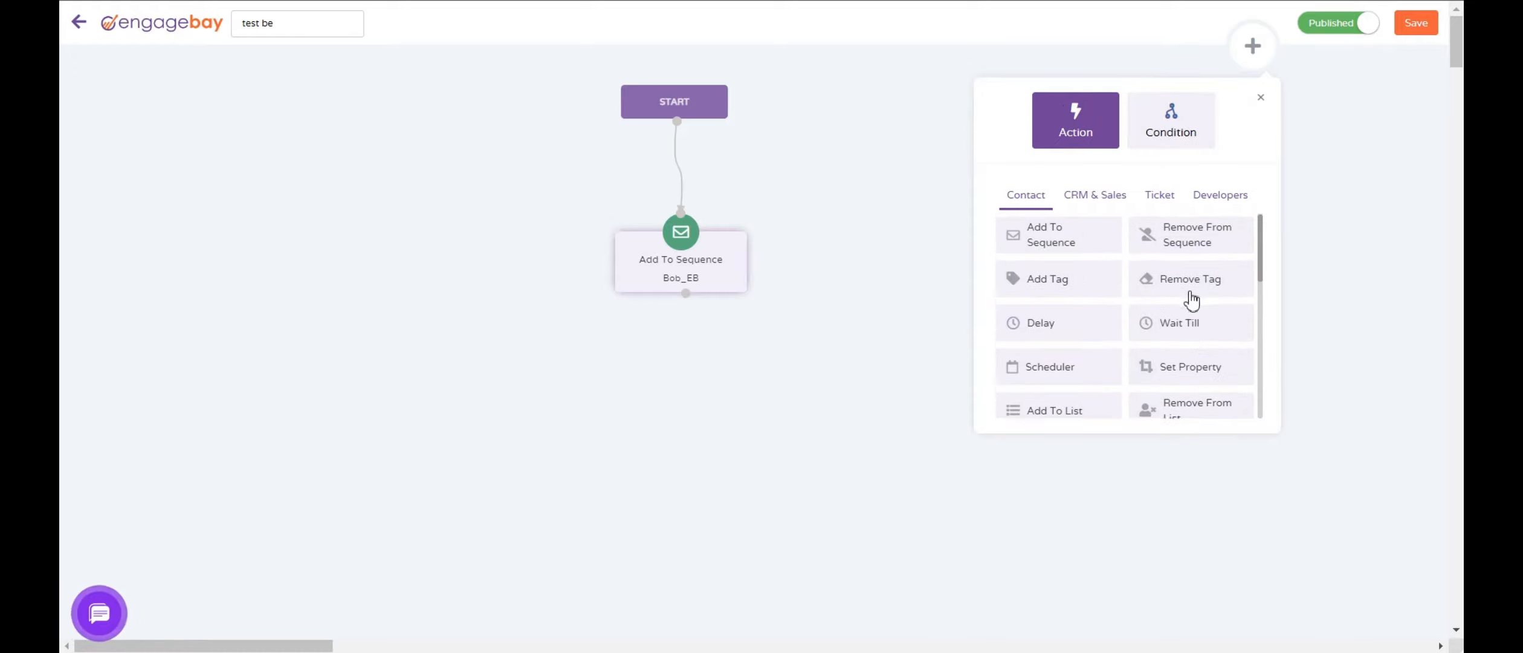
{"action": "left_click", "coordinate": [1115, 197]}
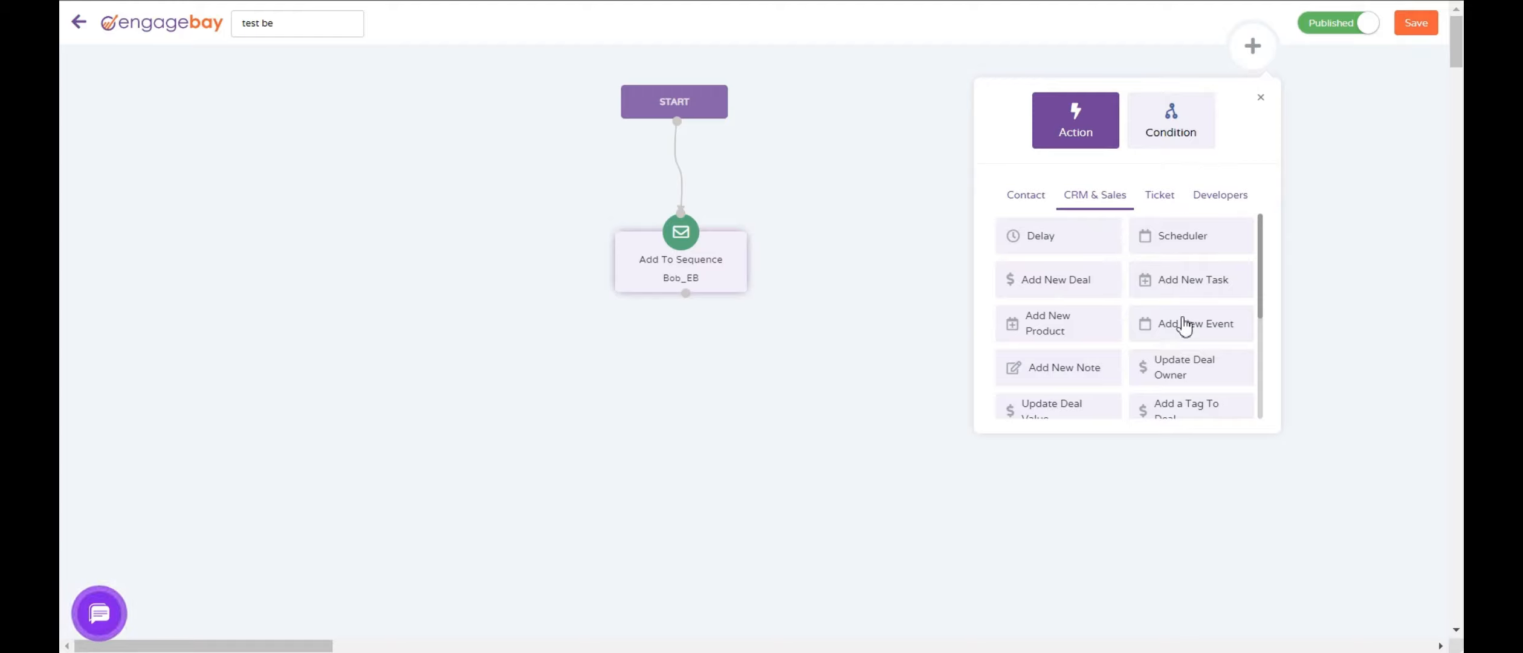
{"action": "left_click", "coordinate": [1261, 99]}
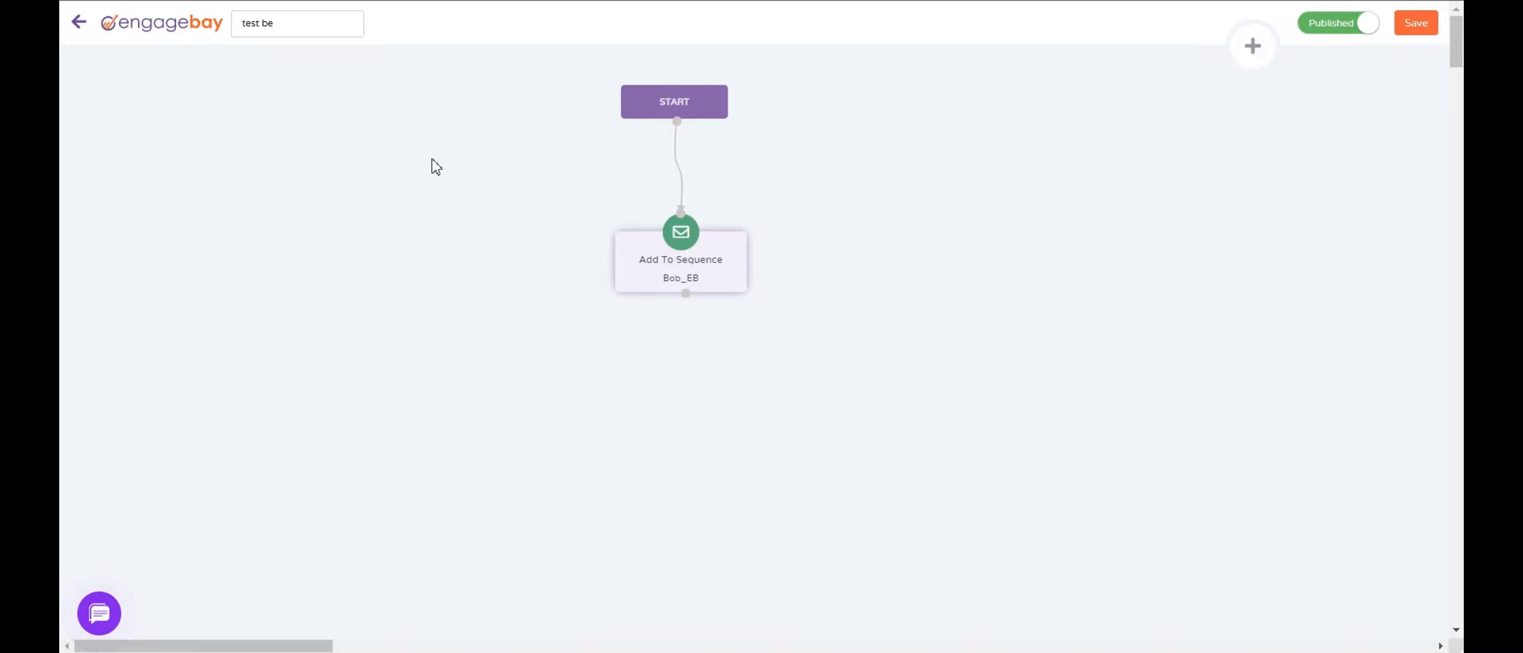
Step: Leave the workflow without saving its changes and open the Automations list
{"action": "left_click", "coordinate": [80, 24]}
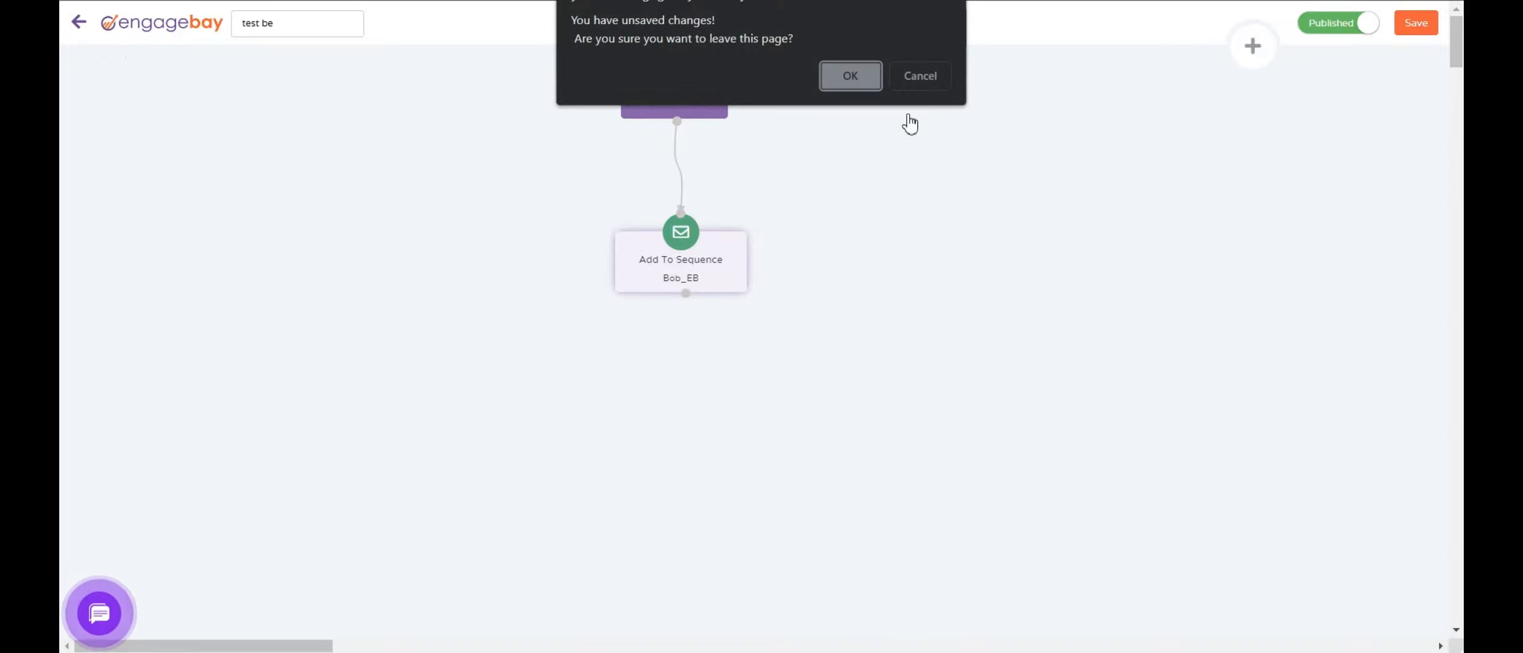
{"action": "left_click", "coordinate": [833, 72]}
{"action": "mouse_move", "coordinate": [603, 37]}
{"action": "left_click", "coordinate": [628, 129]}
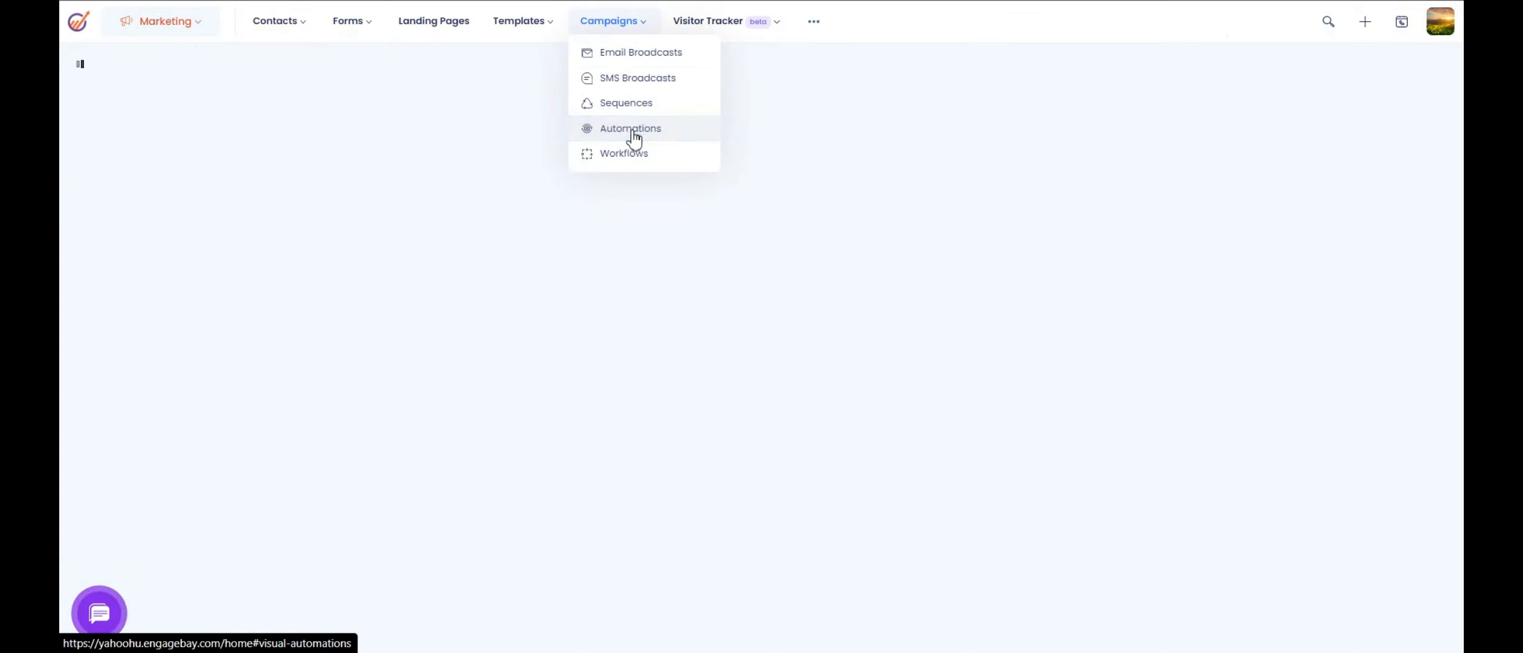
Step: Create a new automation from scratch and look through the trigger events it can start with
{"action": "left_click", "coordinate": [1368, 67]}
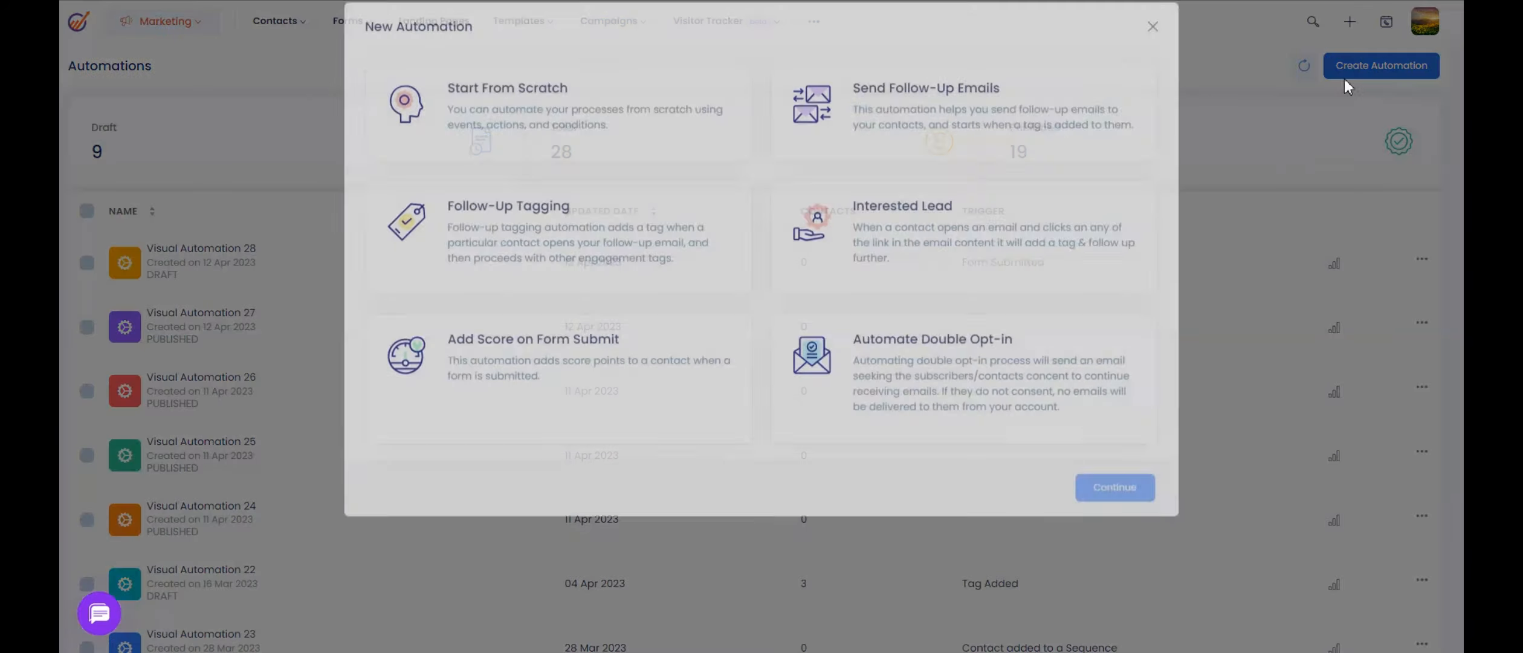
{"action": "left_click", "coordinate": [1115, 507]}
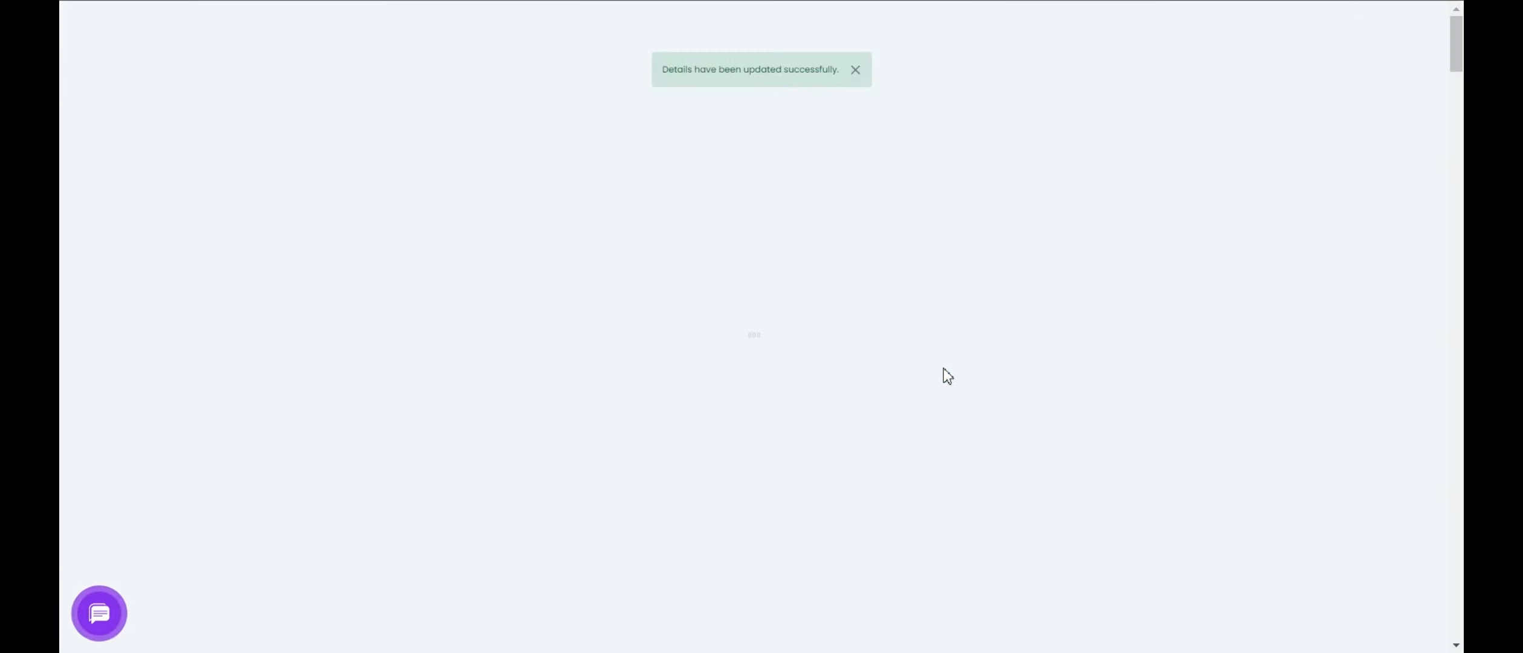
{"action": "left_click", "coordinate": [855, 71]}
{"action": "left_click", "coordinate": [726, 106]}
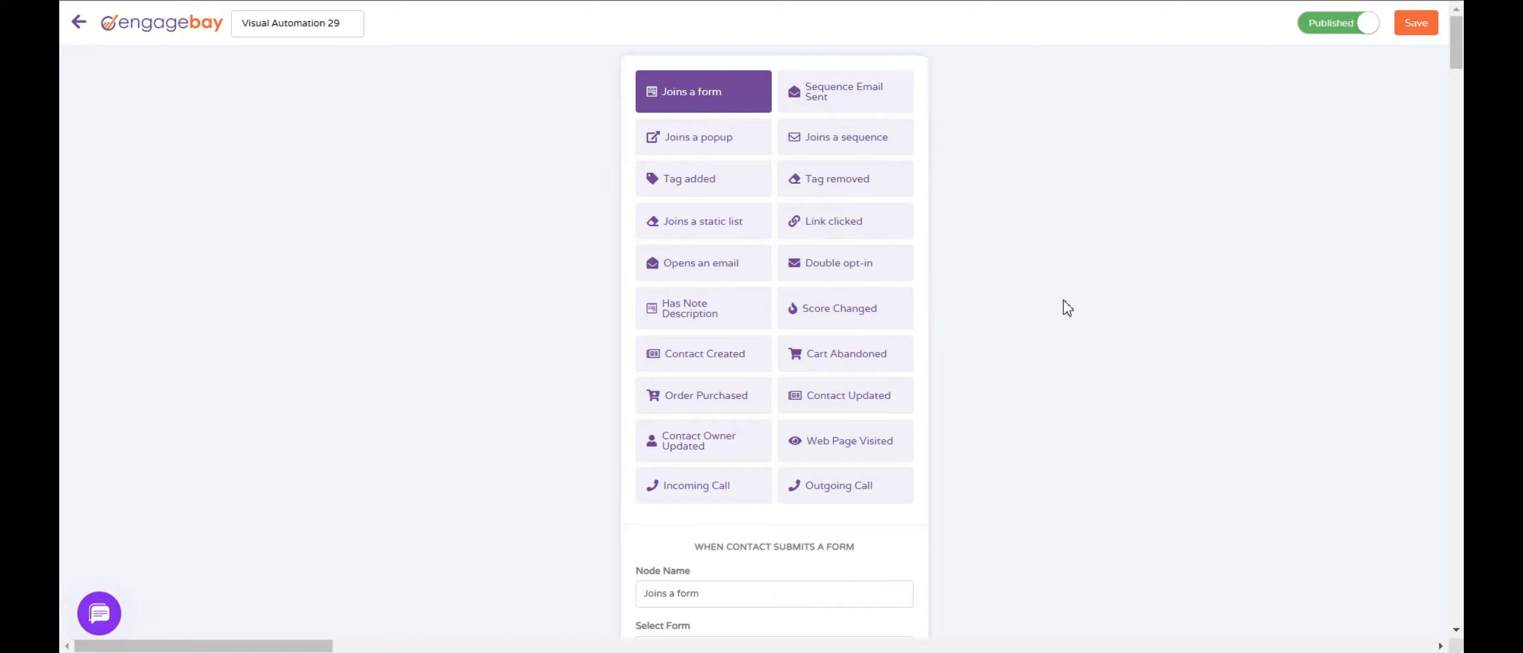
{"action": "scroll", "coordinate": [985, 376], "scroll_direction": "down", "scroll_amount": 2}
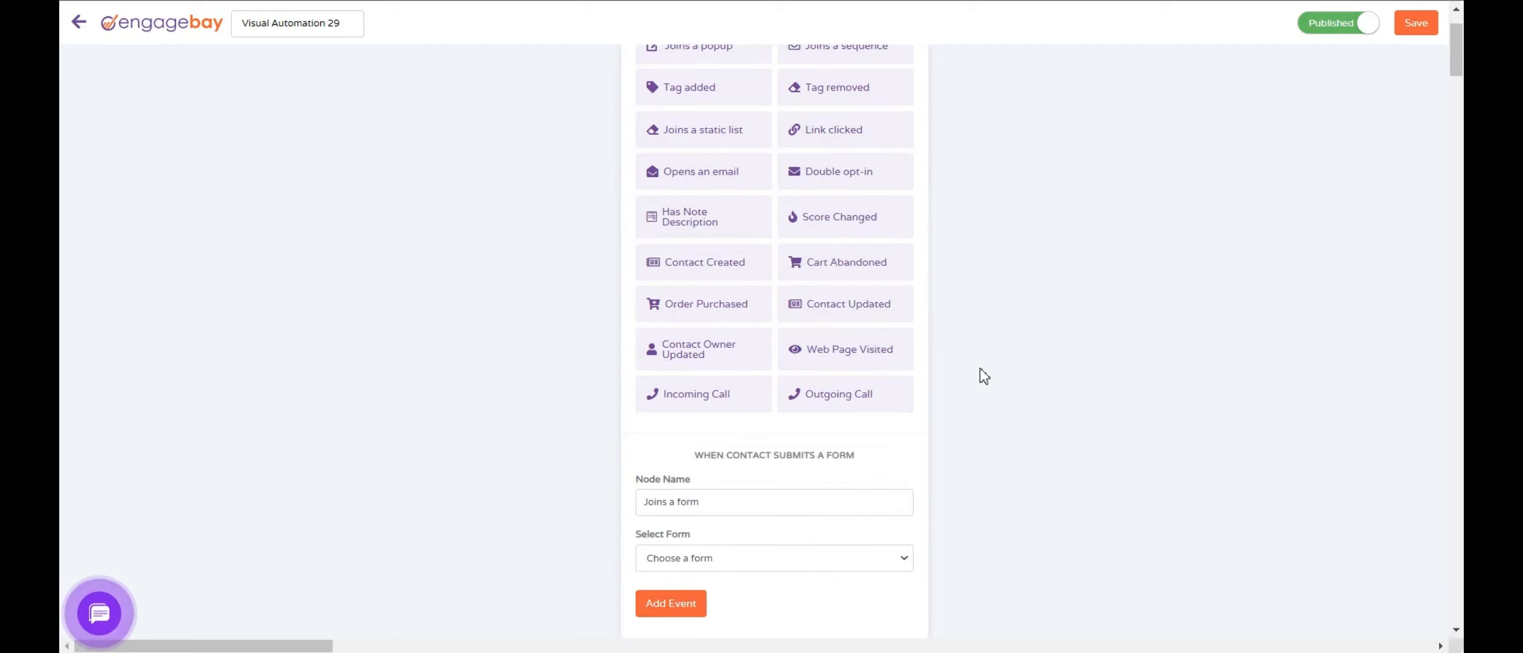
{"action": "scroll", "coordinate": [984, 376], "scroll_direction": "up", "scroll_amount": 2}
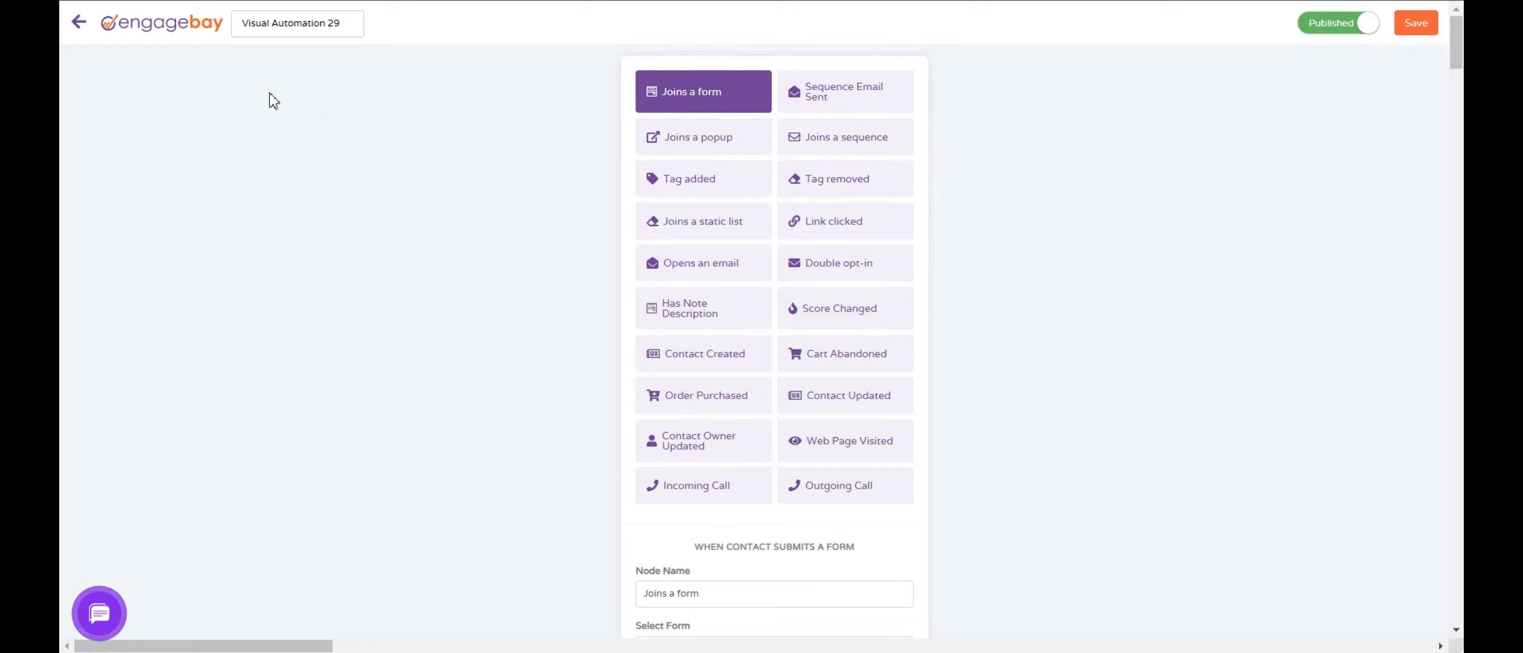
Step: Leave the automation editor and open the Marketing Contacts list
{"action": "left_click", "coordinate": [76, 27]}
{"action": "mouse_move", "coordinate": [281, 25]}
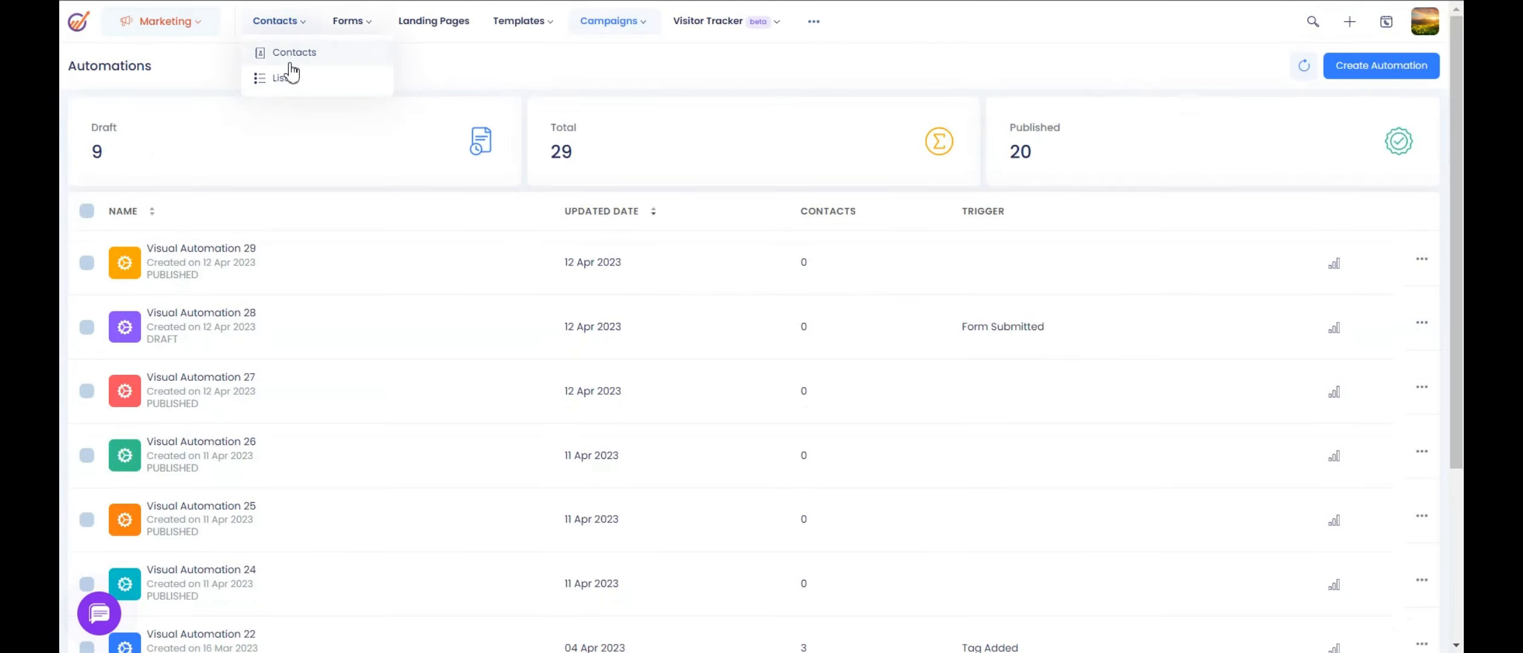
{"action": "left_click", "coordinate": [293, 54]}
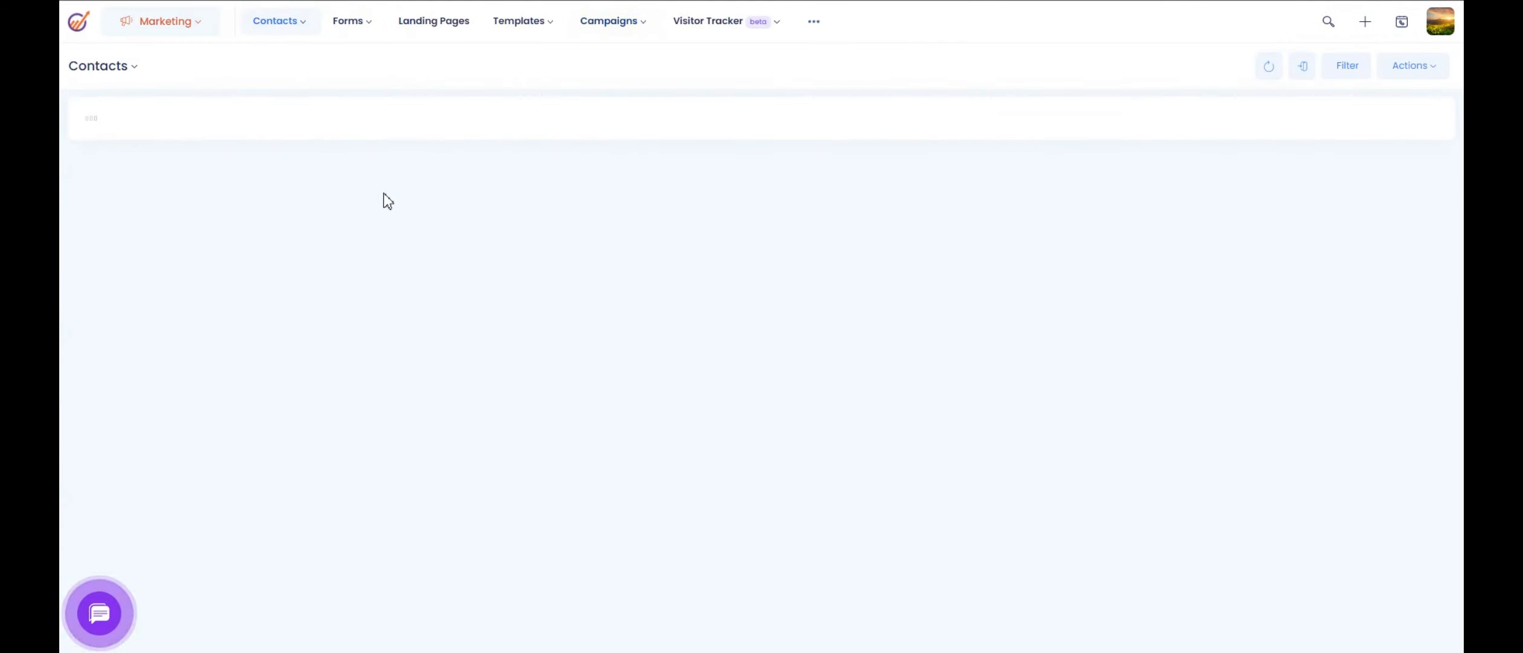
{"action": "mouse_move", "coordinate": [293, 27]}
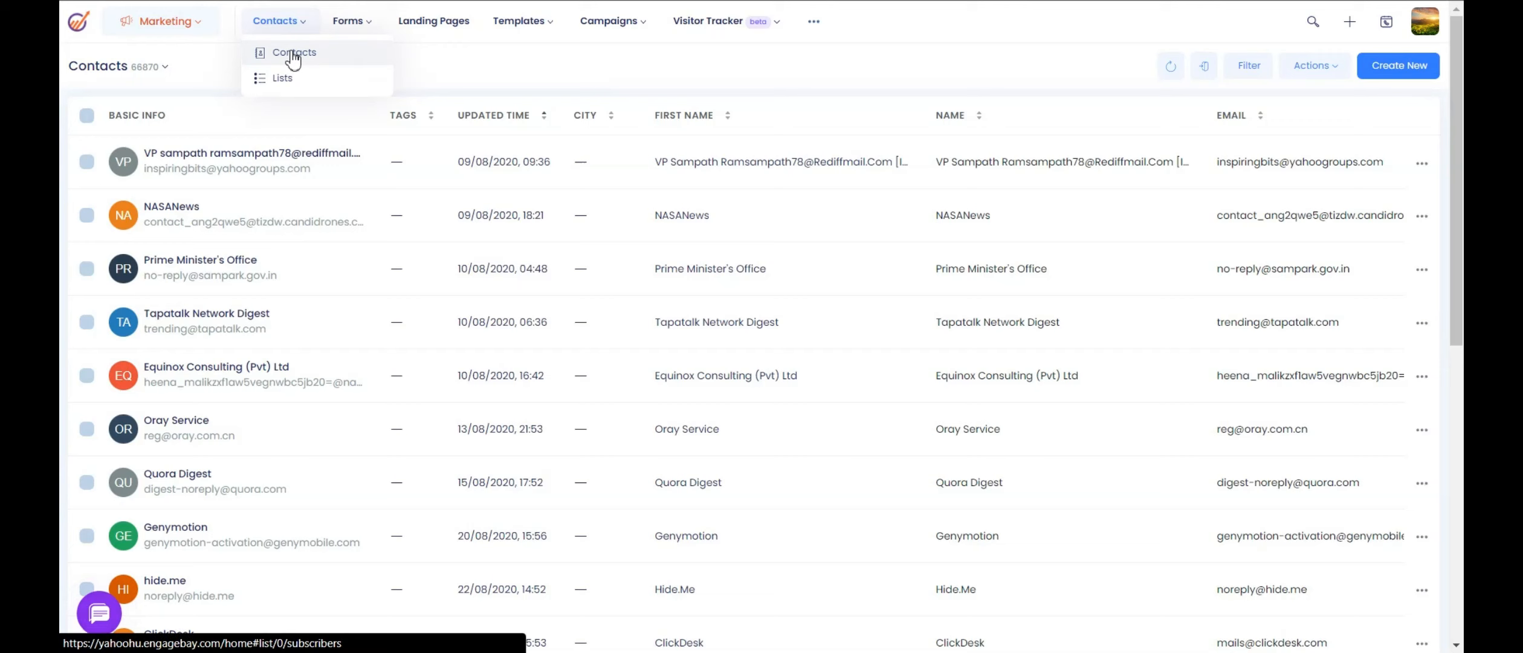
Step: Select all contacts on the current page and execute the test55 workflow on them in bulk
{"action": "left_click", "coordinate": [88, 115]}
{"action": "left_click", "coordinate": [1132, 68]}
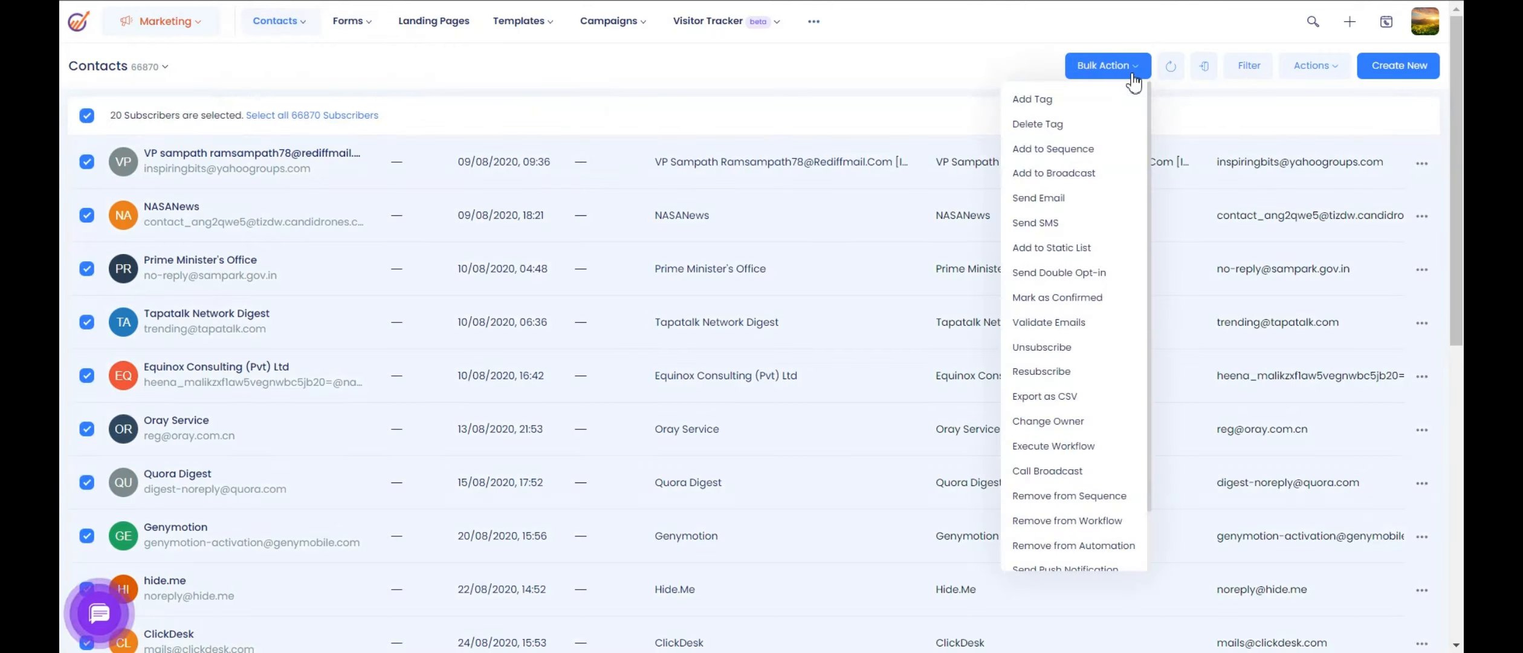
{"action": "left_click", "coordinate": [1058, 450]}
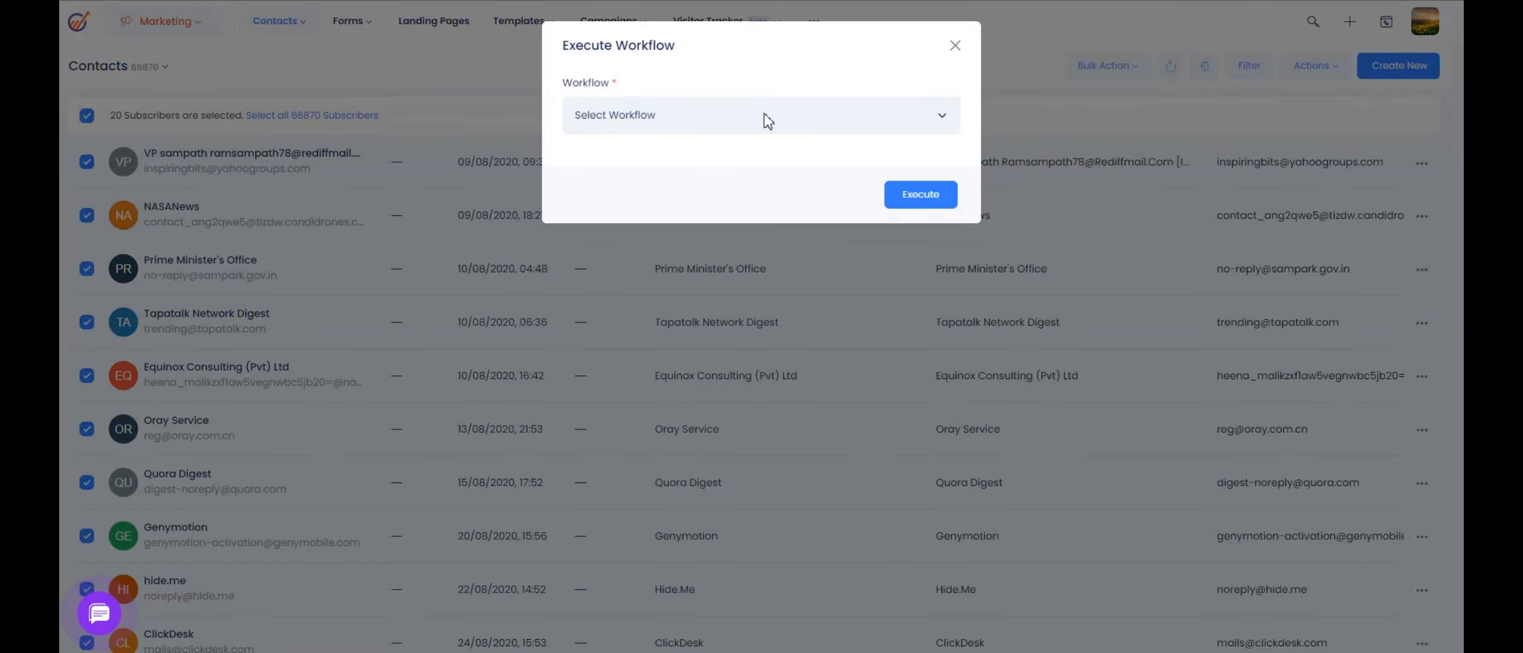
{"action": "left_click", "coordinate": [764, 114]}
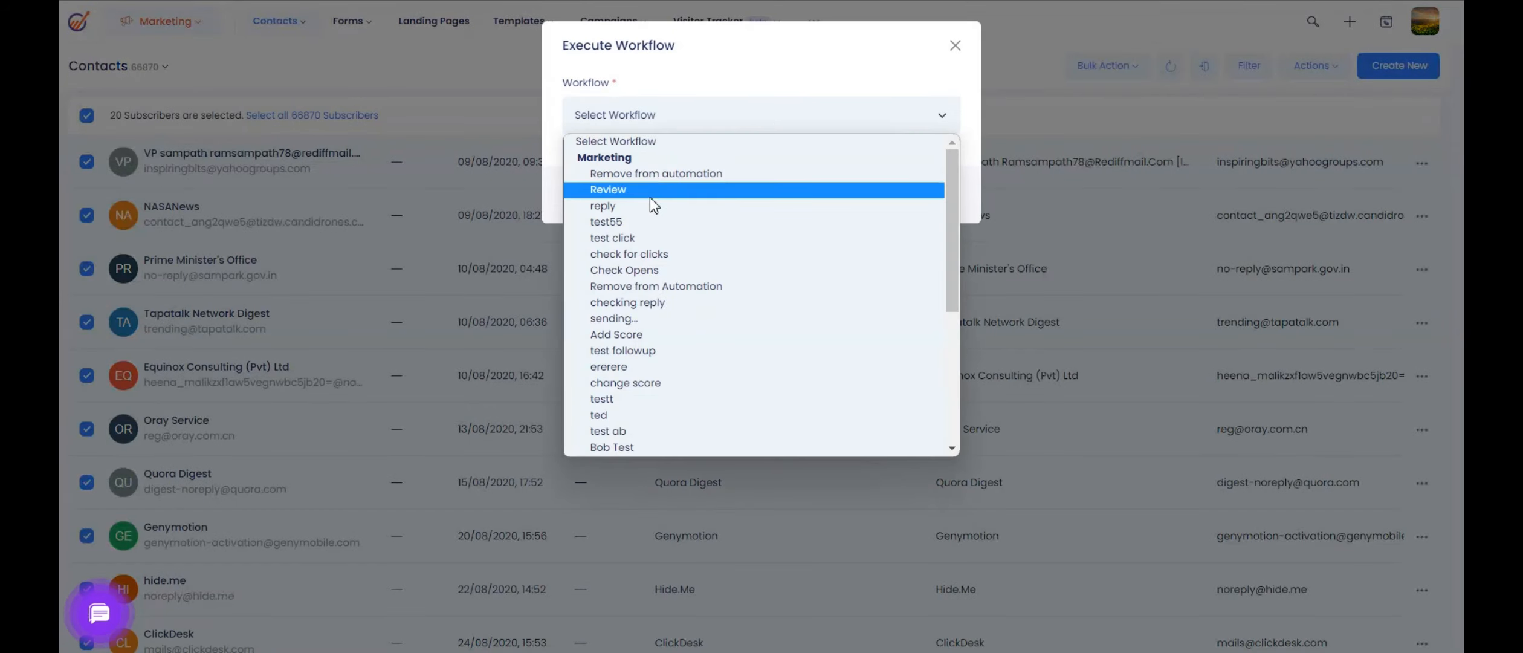
{"action": "left_click", "coordinate": [671, 221]}
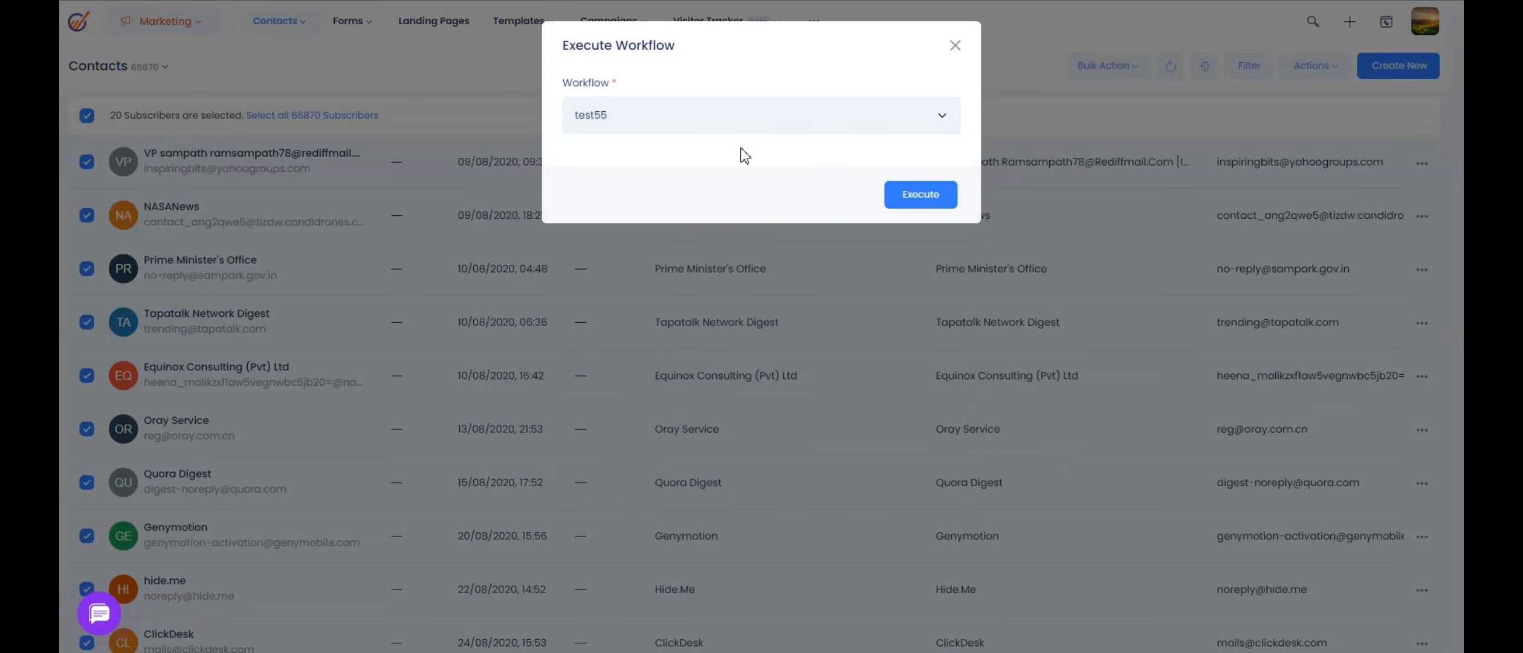
{"action": "left_click", "coordinate": [919, 194]}
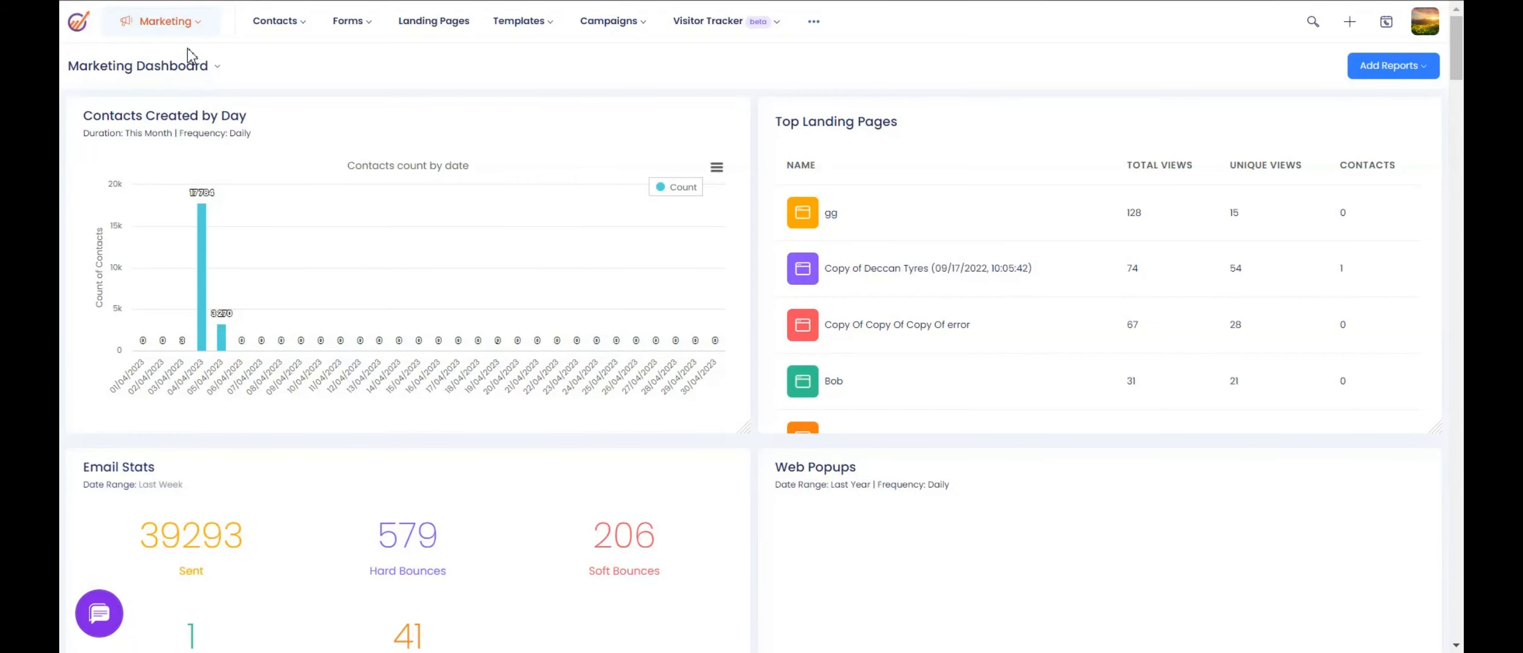
Step: Switch from the Marketing module to the Sales module and open its Contacts list
{"action": "left_click", "coordinate": [195, 28]}
{"action": "left_click", "coordinate": [167, 84]}
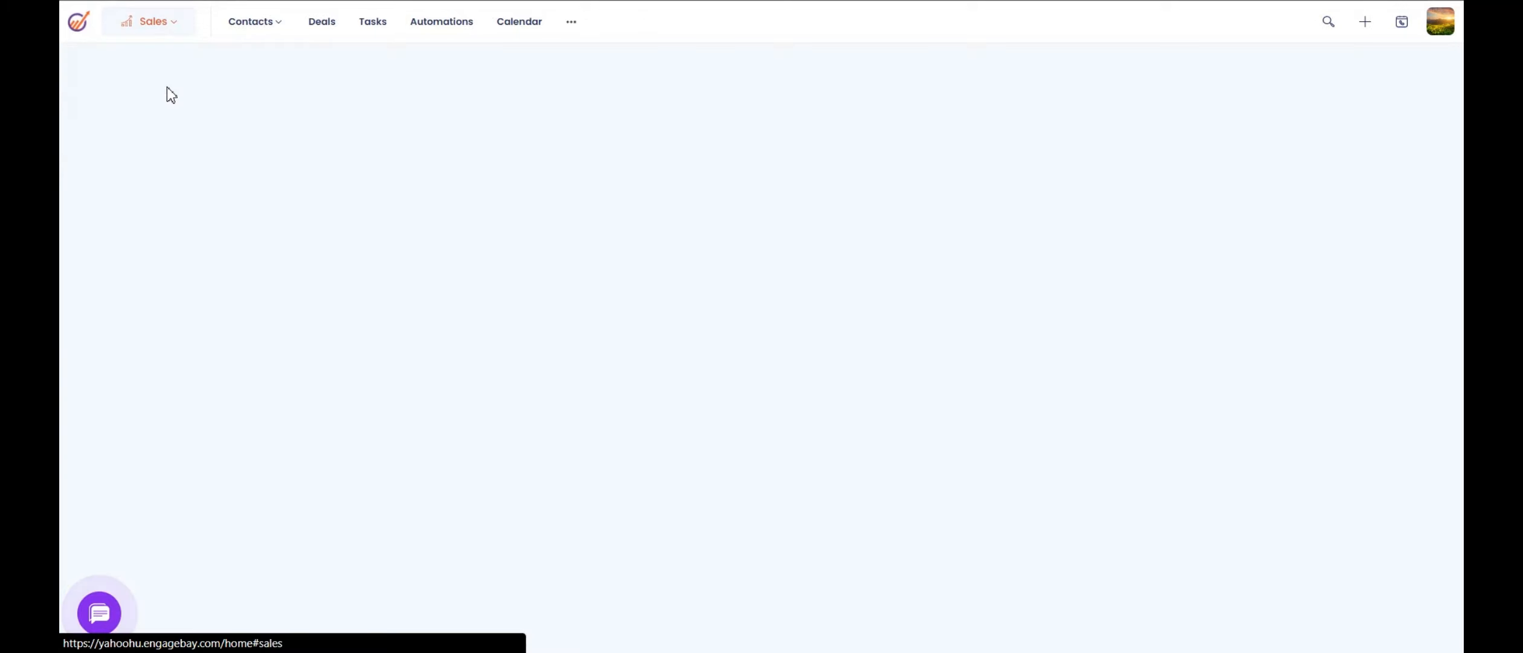
{"action": "mouse_move", "coordinate": [270, 30]}
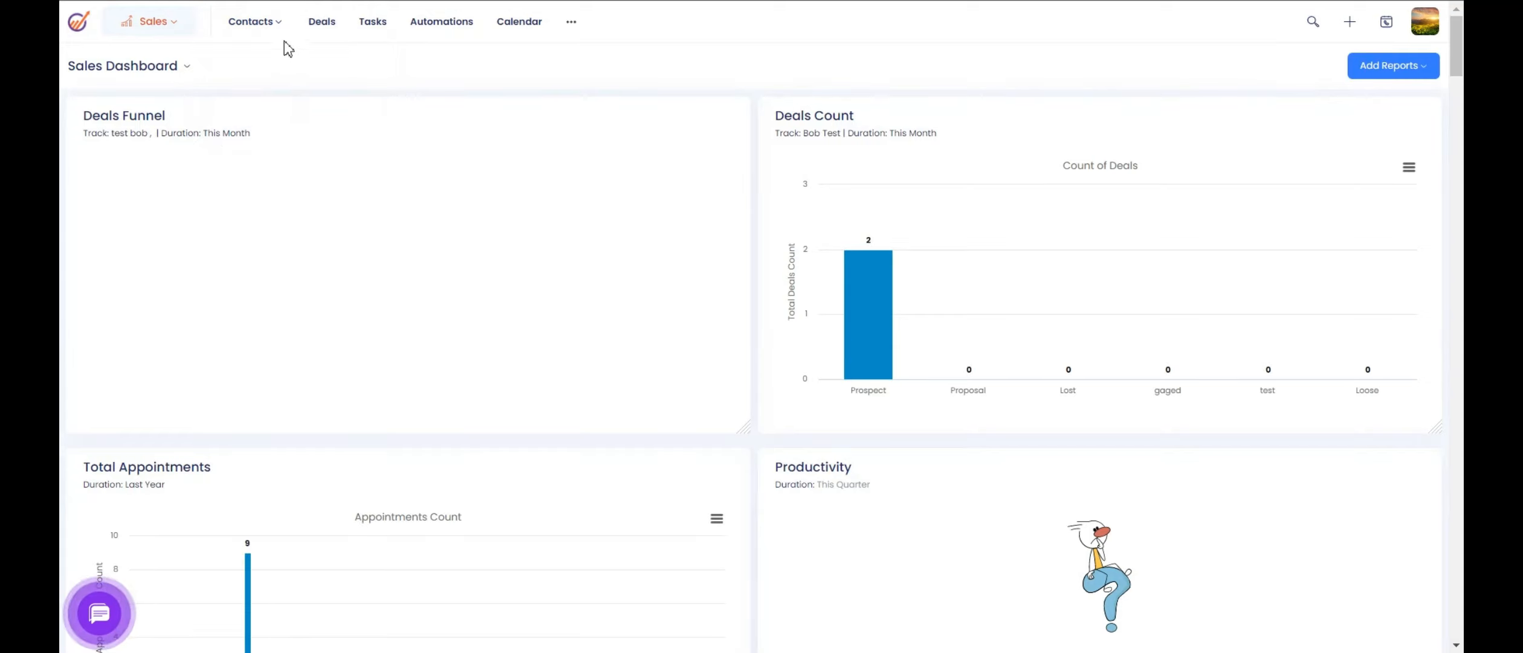
{"action": "left_click", "coordinate": [272, 53]}
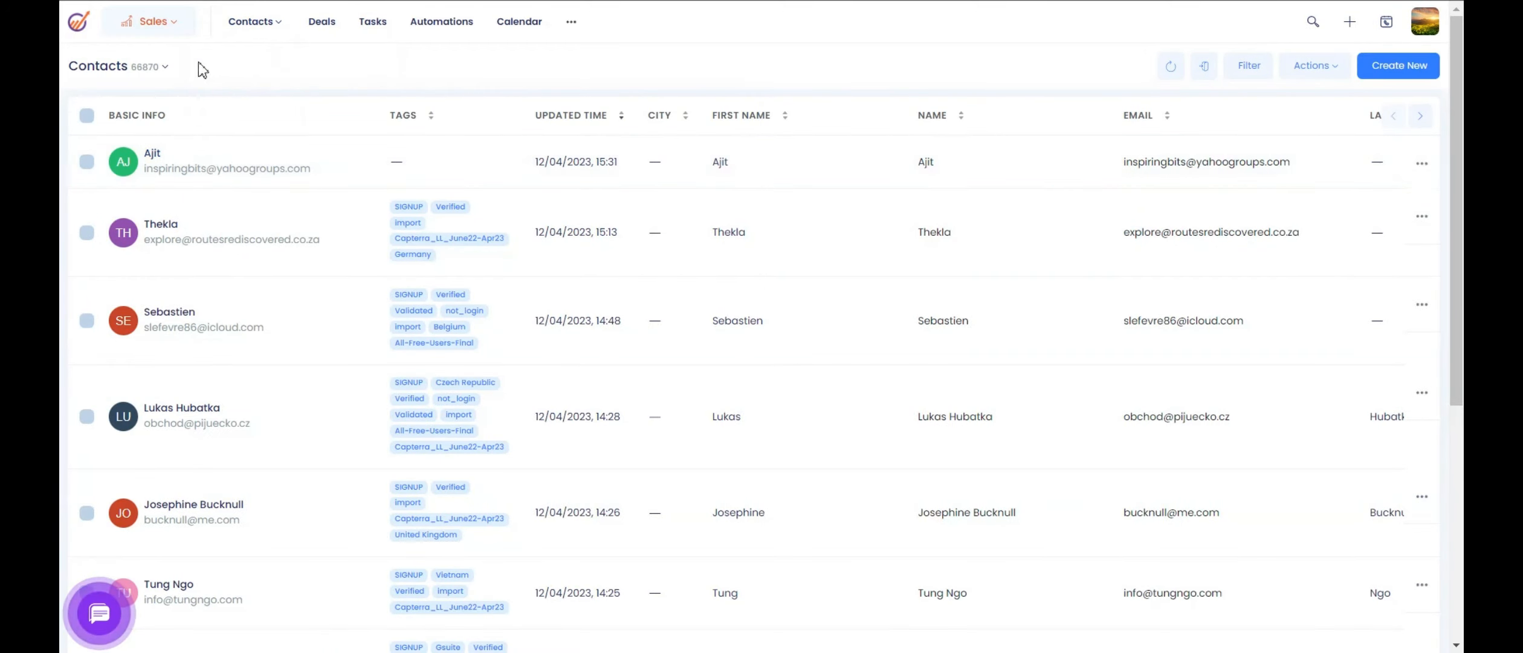
Step: Compare the contact lists by opening Contacts in the Marketing module and again in the Sales module
{"action": "left_click", "coordinate": [151, 23]}
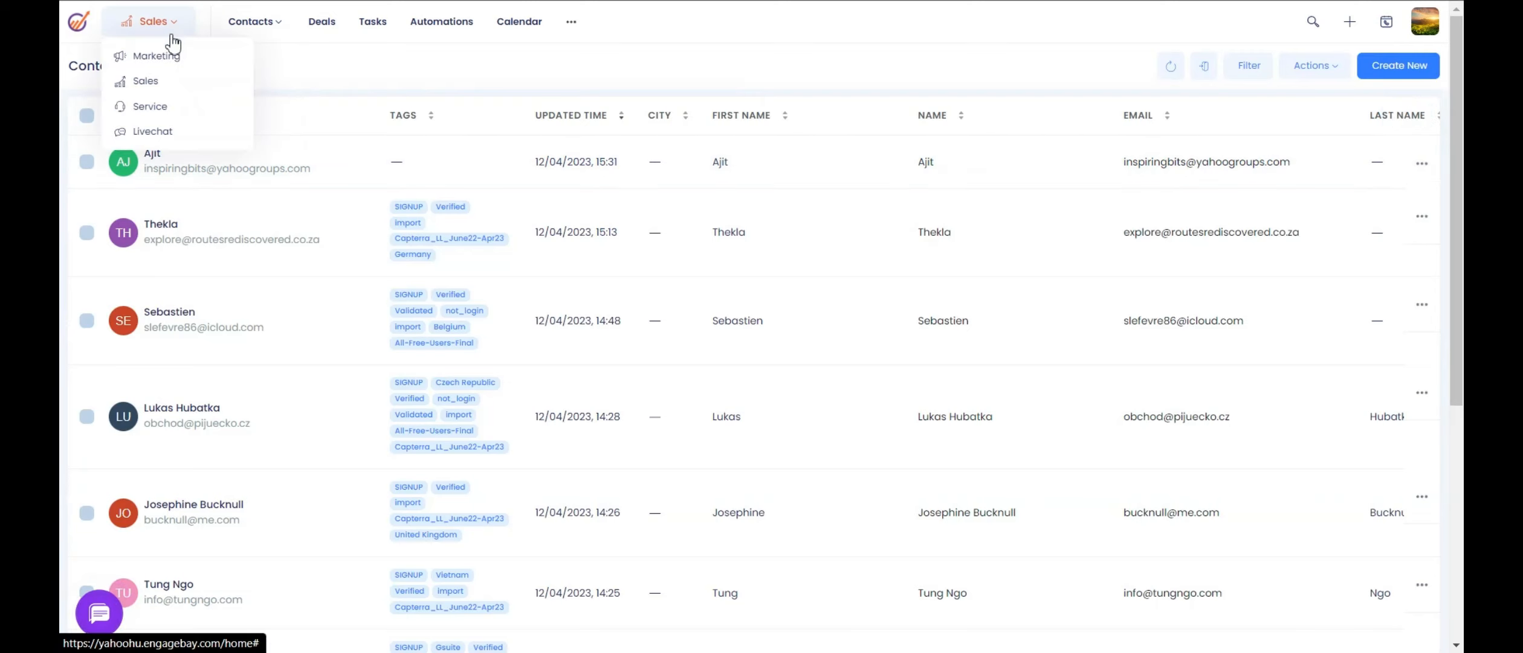
{"action": "left_click", "coordinate": [159, 55]}
{"action": "left_click", "coordinate": [283, 52]}
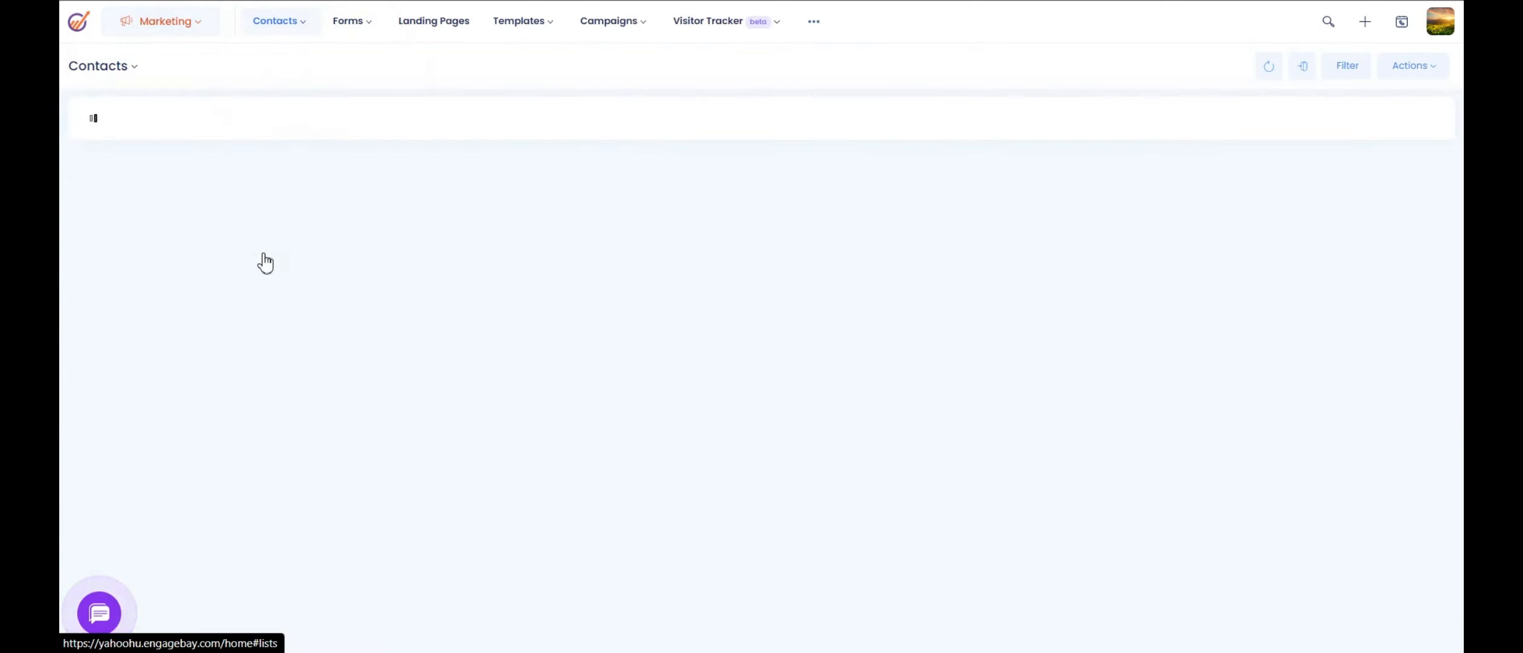
{"action": "left_click", "coordinate": [194, 25]}
{"action": "left_click", "coordinate": [170, 82]}
{"action": "left_click", "coordinate": [257, 54]}
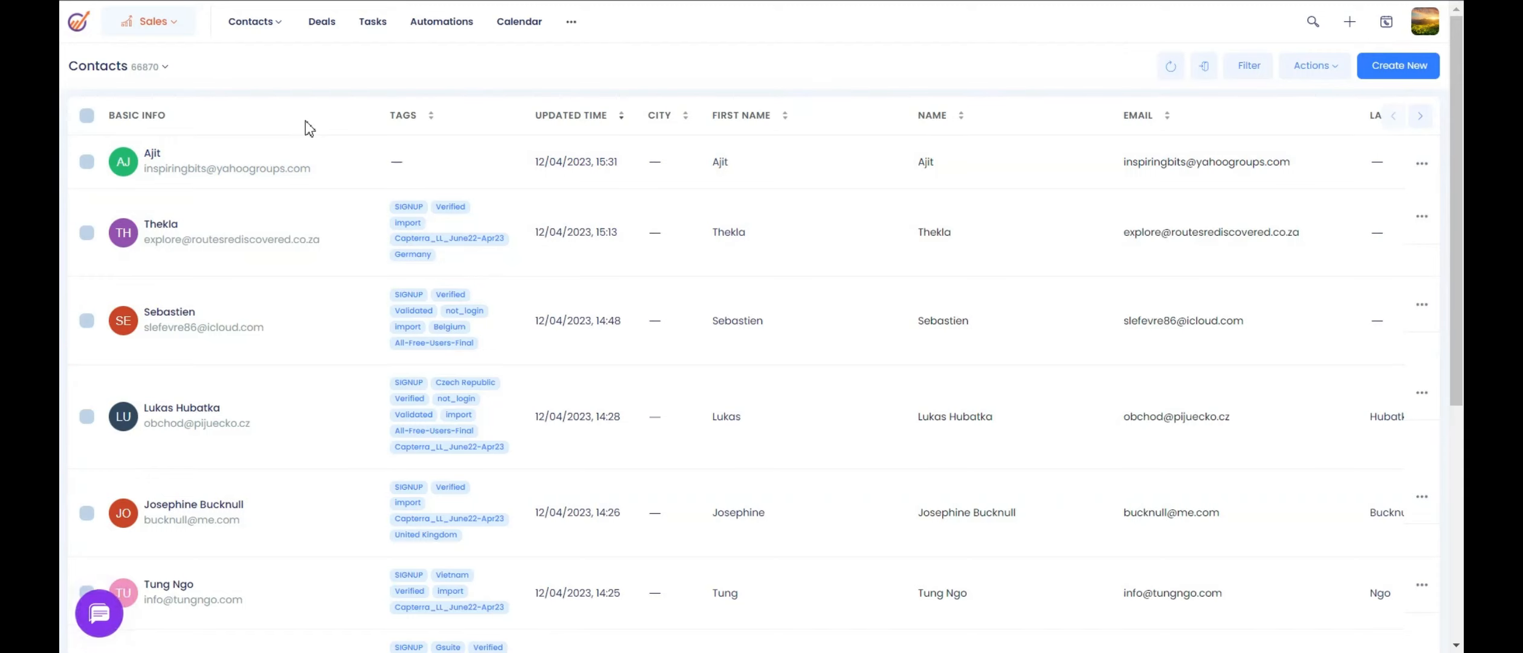
Step: Open the Deals list and show the deals as a milestone board
{"action": "left_click", "coordinate": [321, 27]}
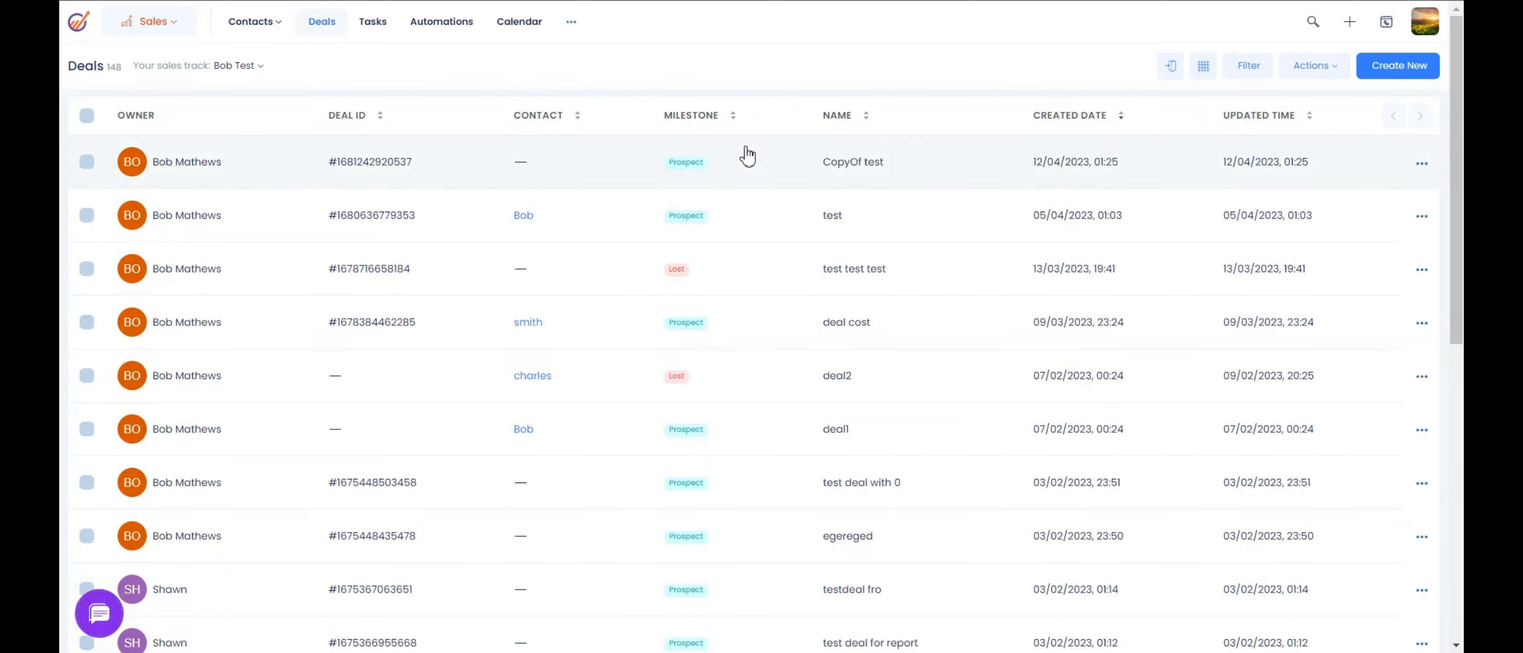
{"action": "left_click", "coordinate": [1203, 66]}
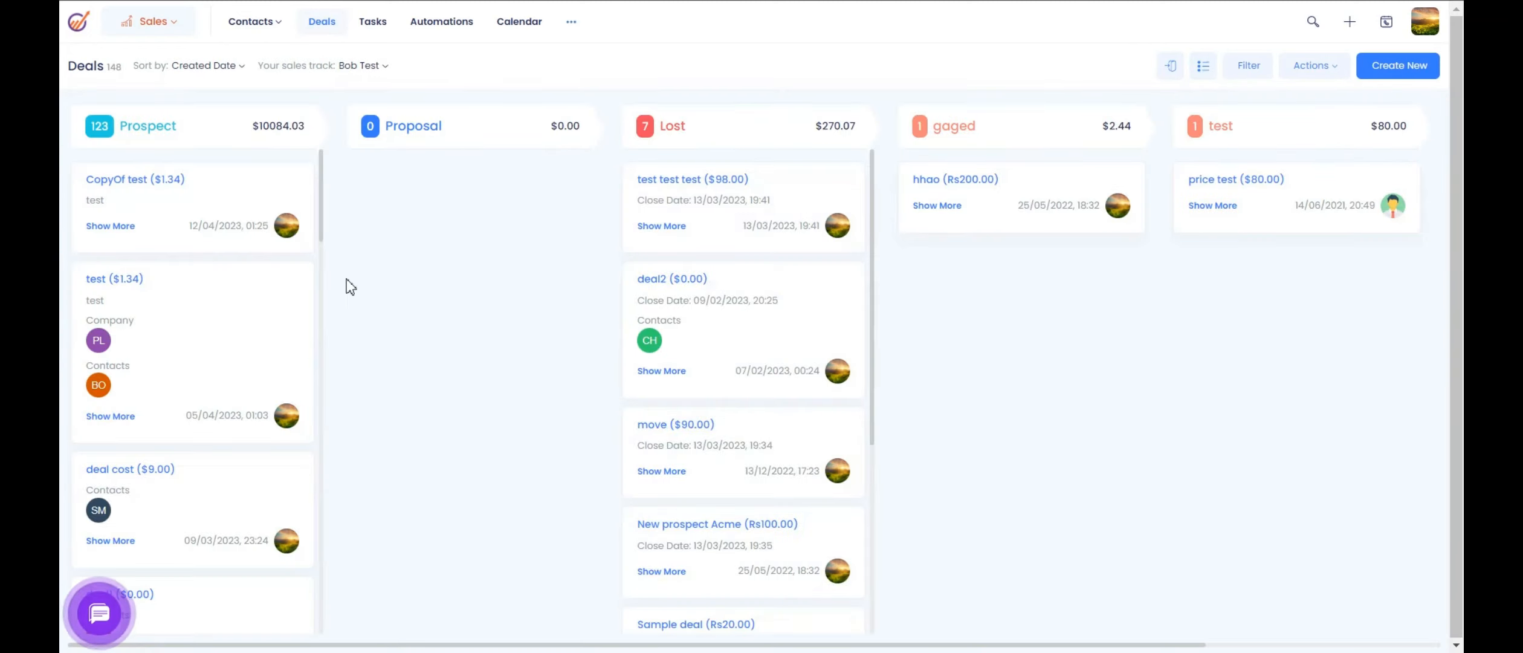
Step: Open Deal Tracks in the account settings and start a new track named EB Test
{"action": "left_click", "coordinate": [1425, 21]}
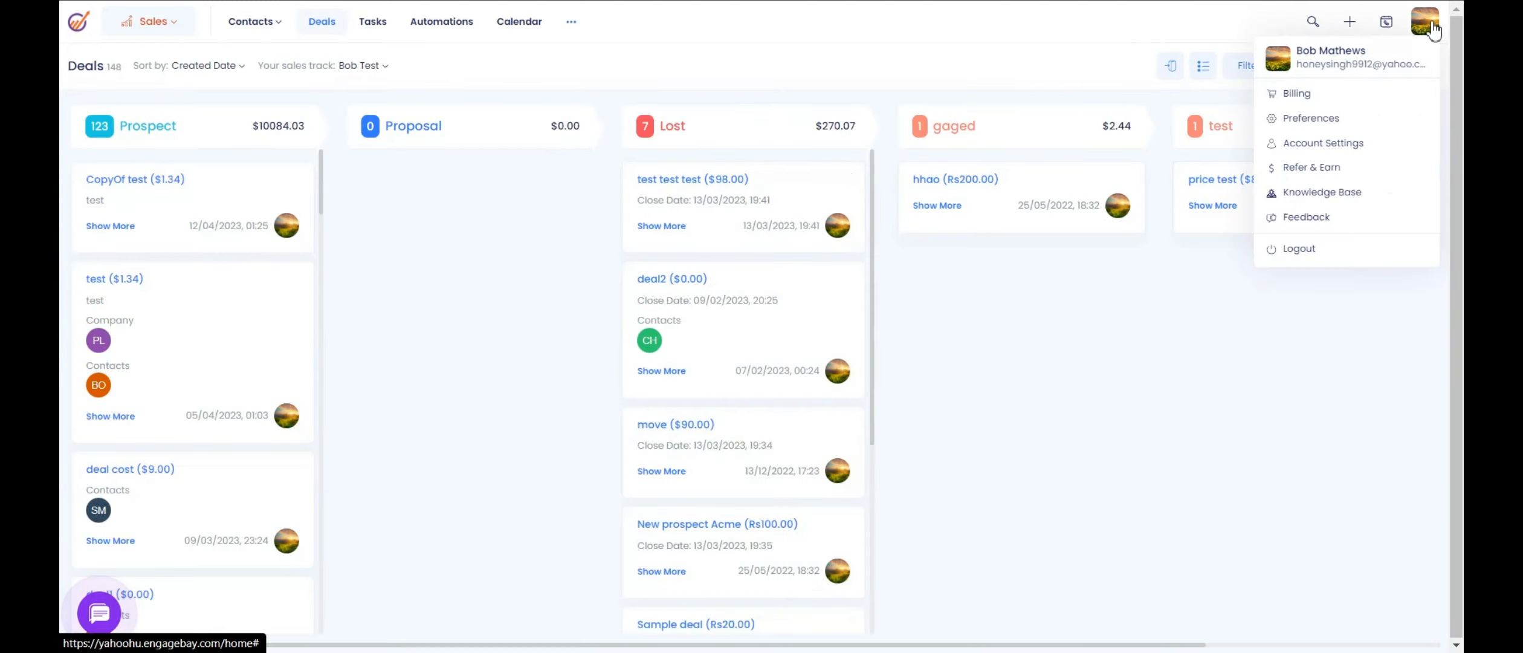
{"action": "left_click", "coordinate": [1342, 155]}
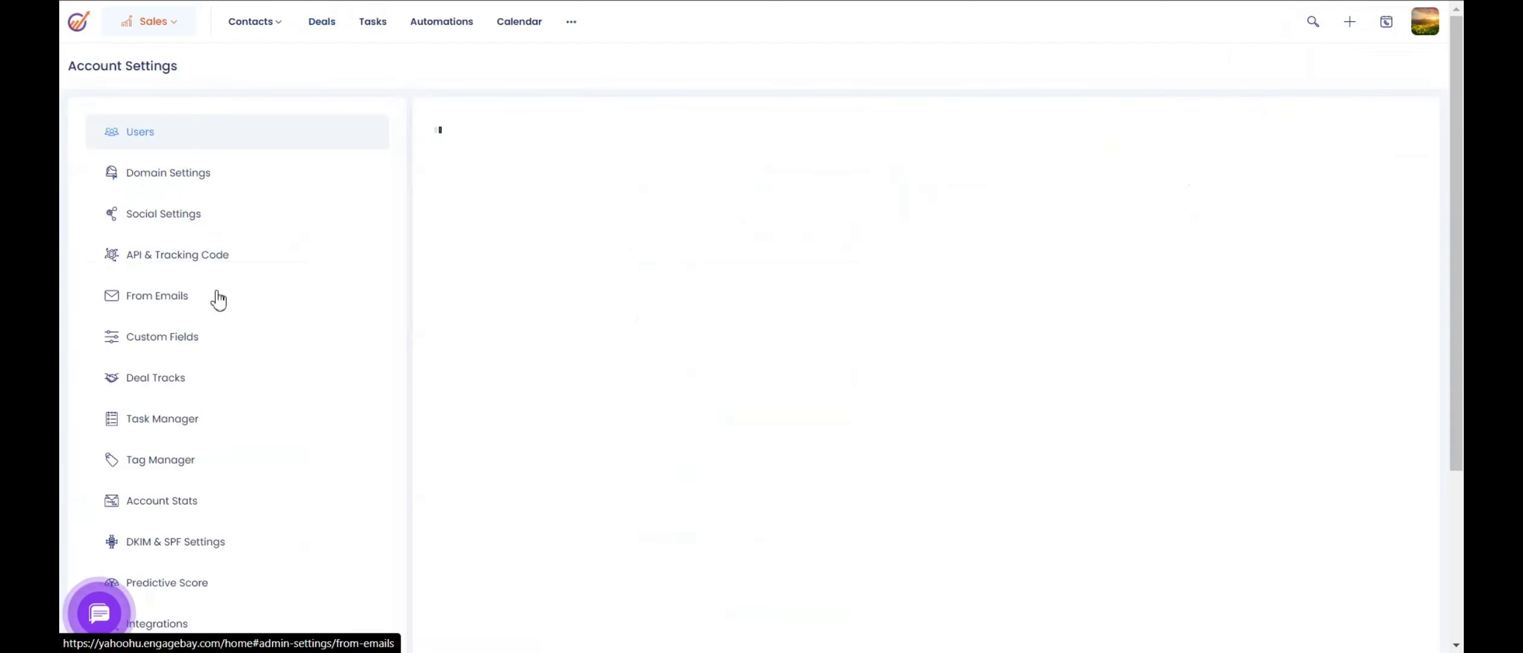
{"action": "left_click", "coordinate": [167, 377]}
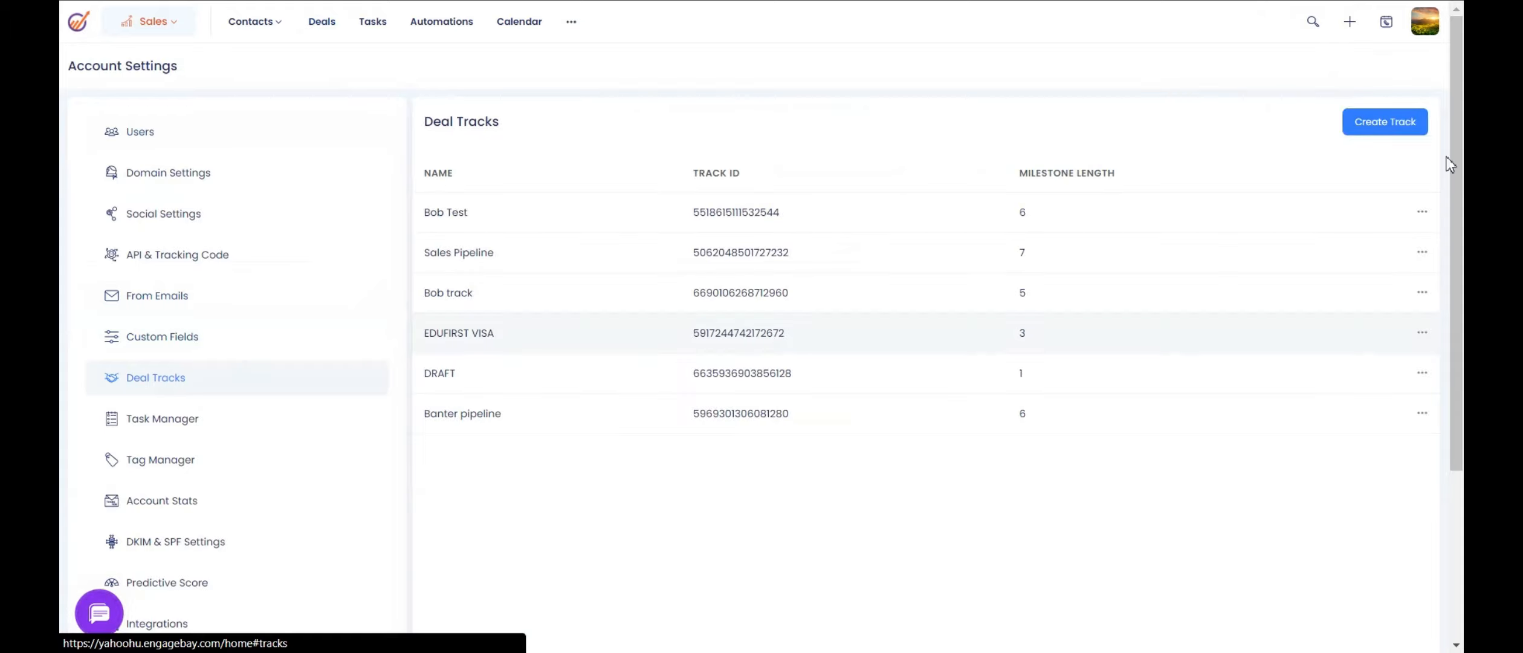
{"action": "left_click", "coordinate": [1407, 125]}
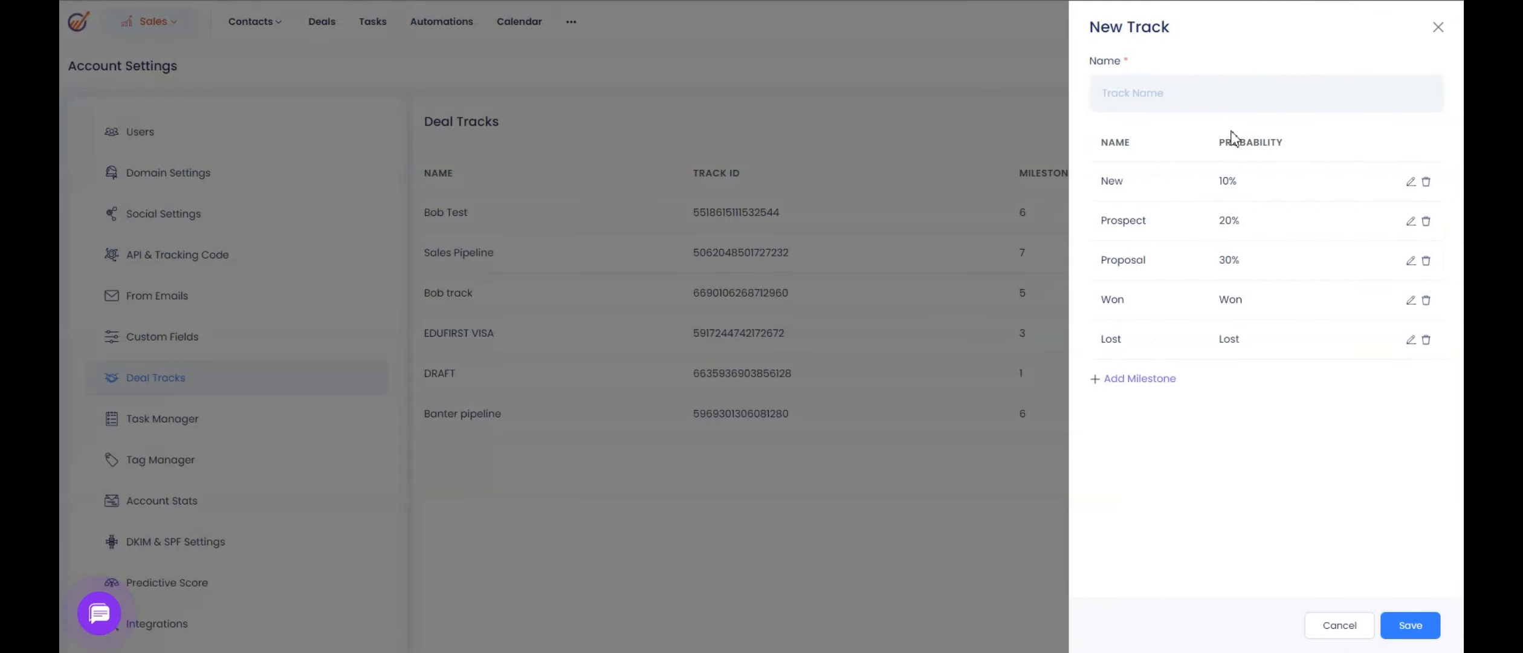
{"action": "left_click", "coordinate": [1226, 105]}
{"action": "type", "text": "EB Test"}
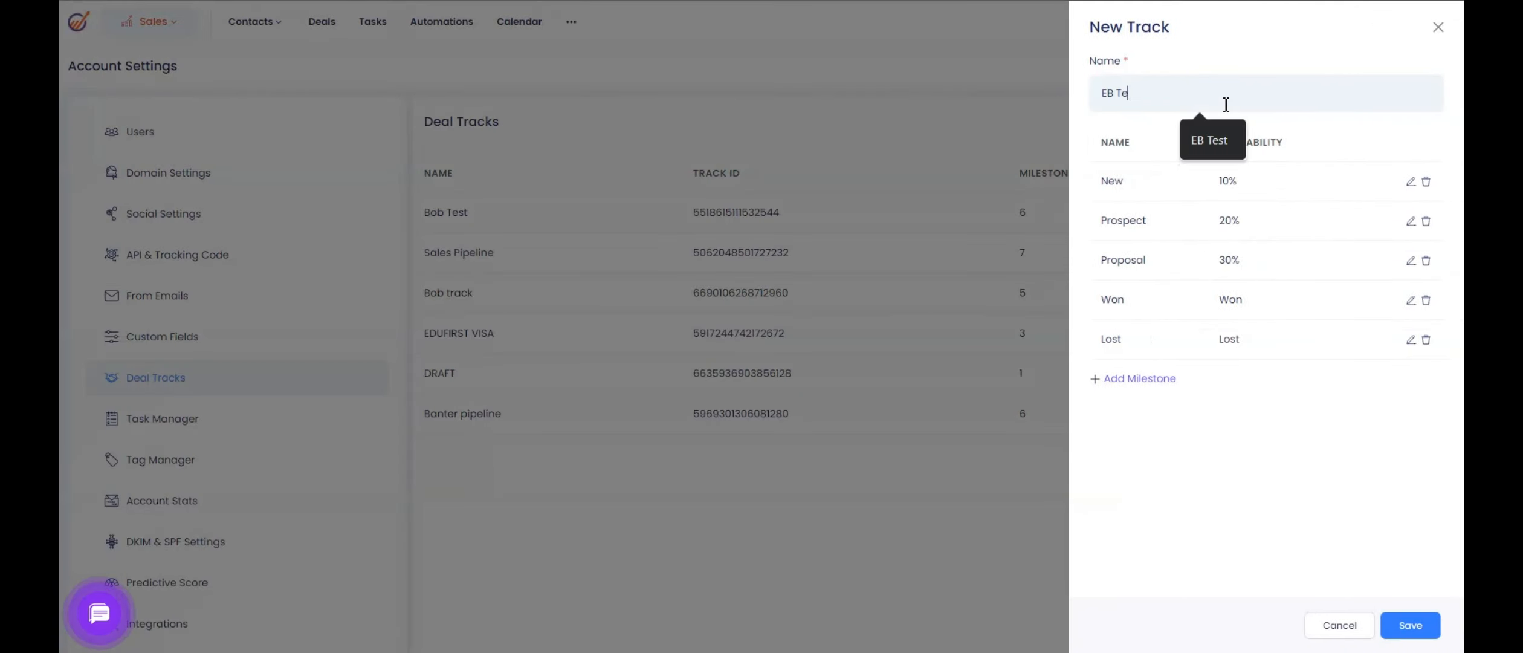
Step: Delete the default milestones New, Prospect, Proposal, Won and Lost from the new track
{"action": "left_click", "coordinate": [1427, 182]}
{"action": "left_click", "coordinate": [1427, 183]}
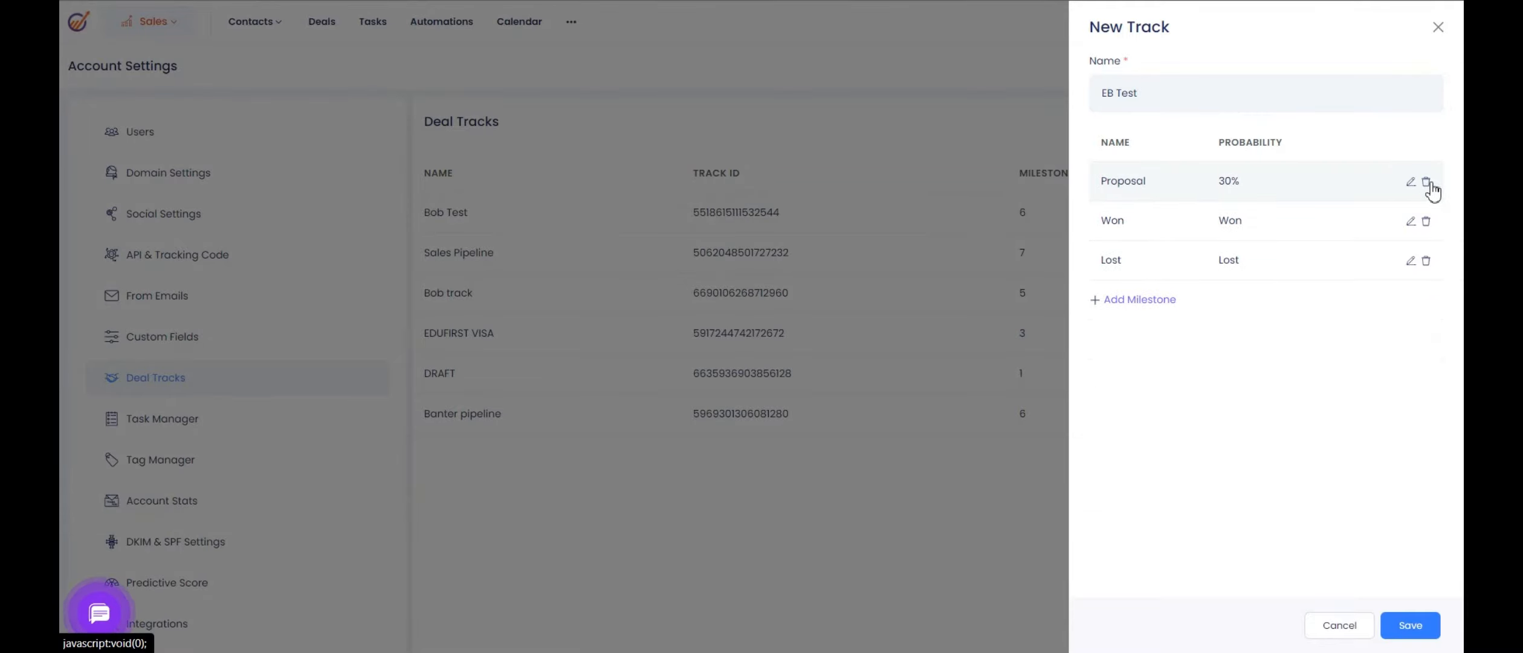
{"action": "left_click", "coordinate": [1428, 183]}
{"action": "left_click", "coordinate": [1428, 182]}
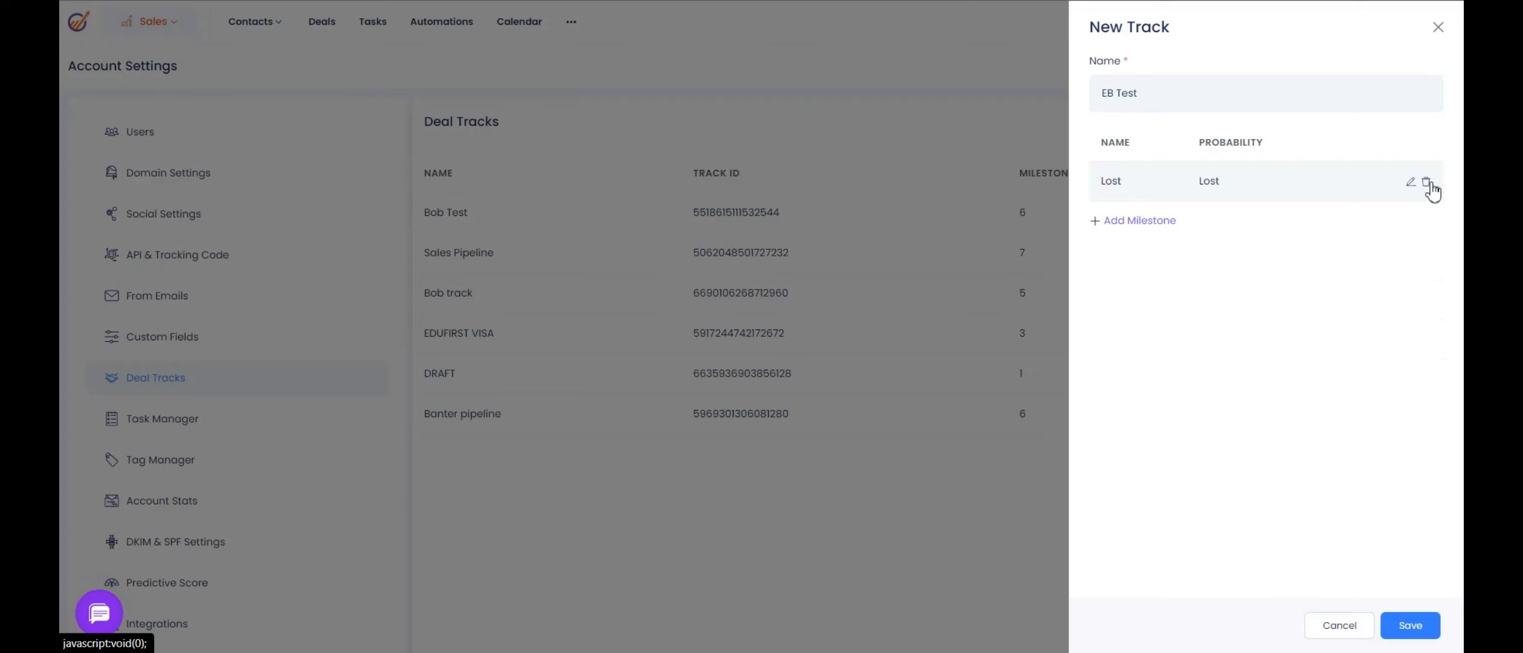
{"action": "left_click", "coordinate": [1427, 182]}
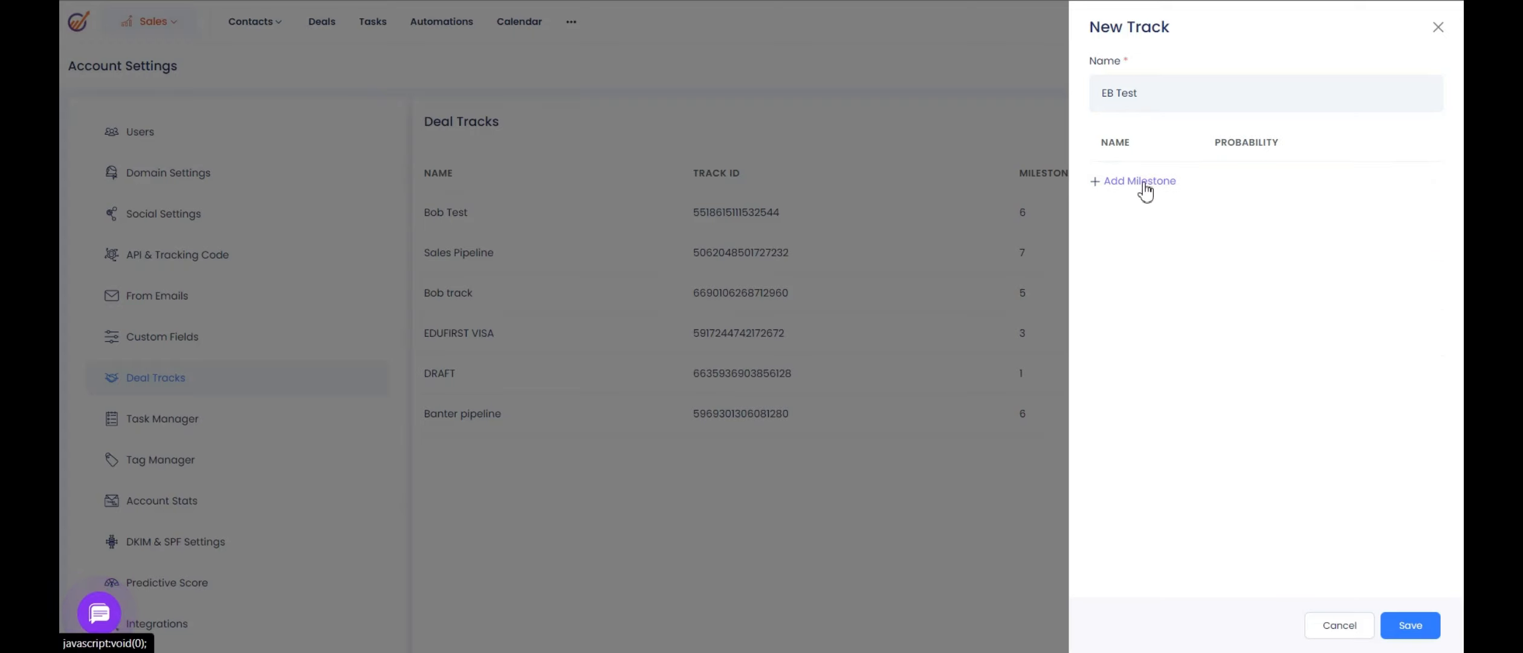
Step: Add a milestone named Proposal with a 10% probability to the EB Test track, keeping the default header color
{"action": "left_click", "coordinate": [1144, 183]}
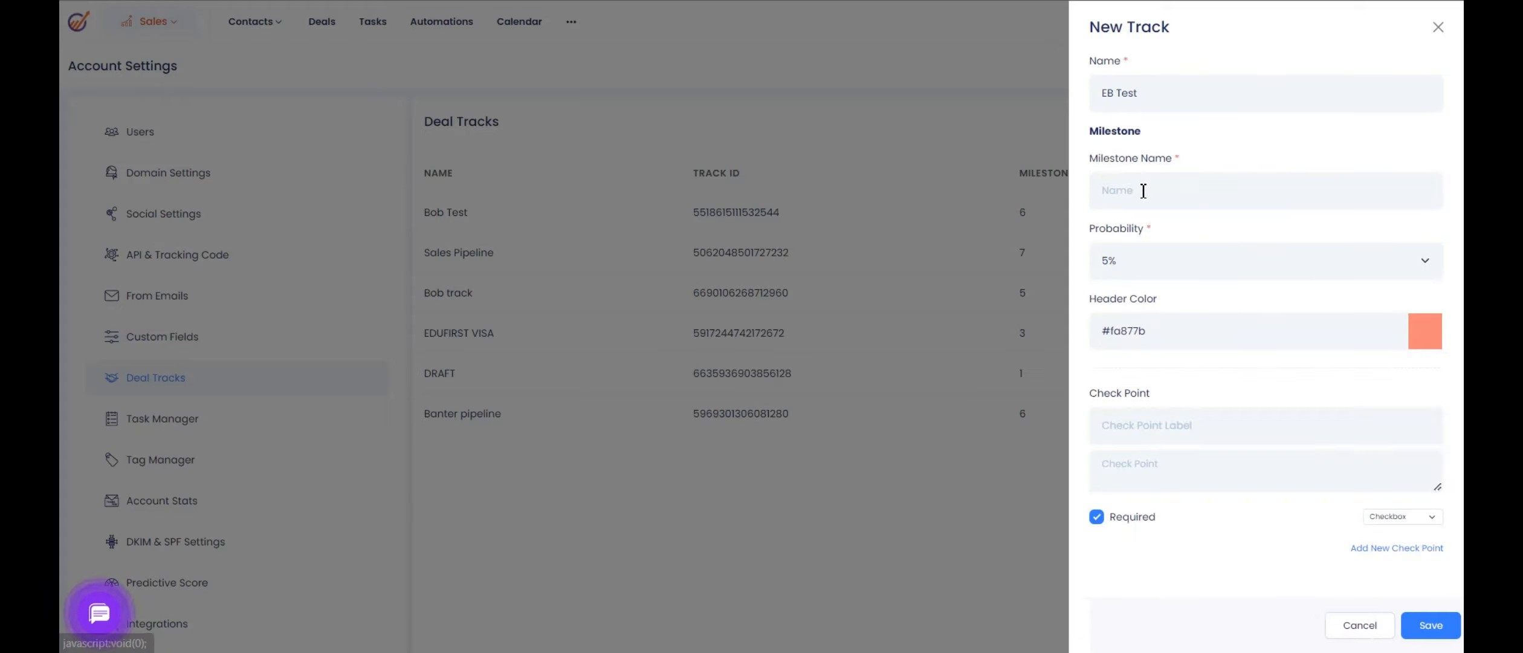
{"action": "left_click", "coordinate": [1143, 190]}
{"action": "type", "text": "Propo"}
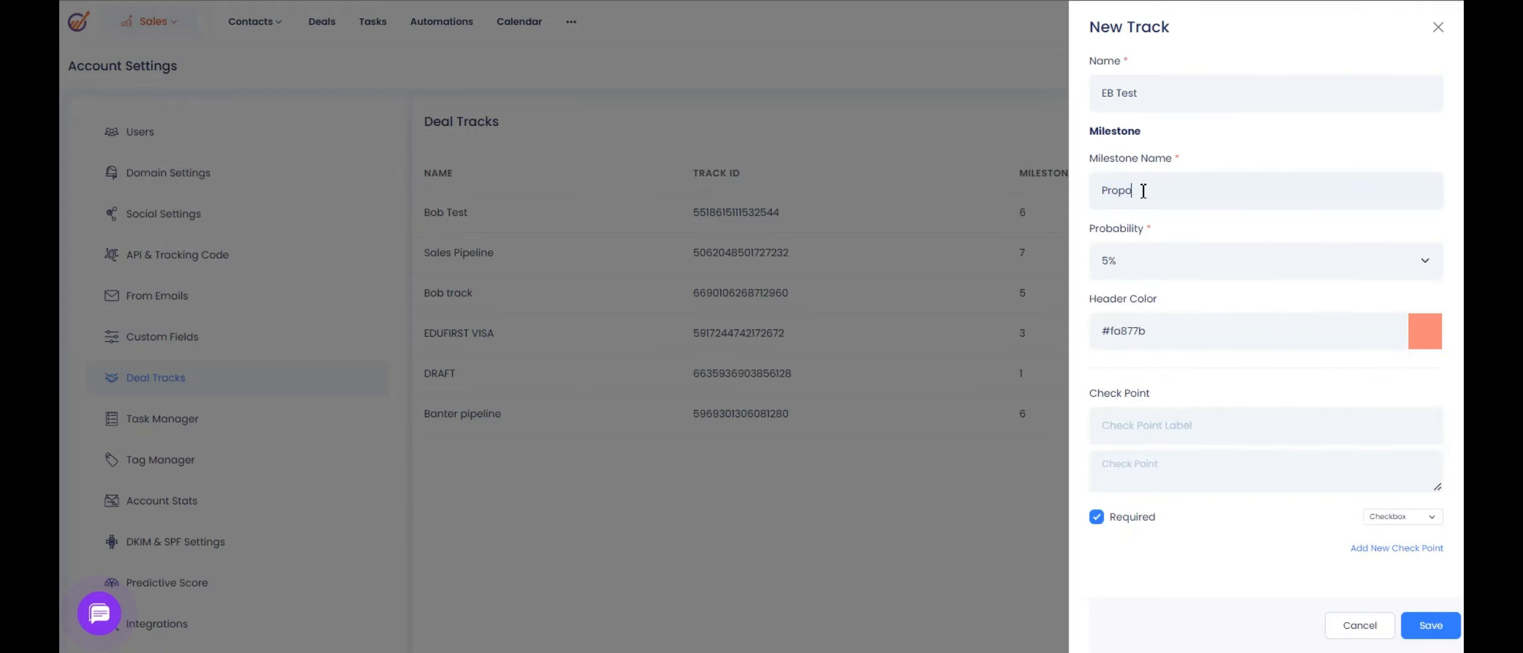
{"action": "type", "text": "sed"}
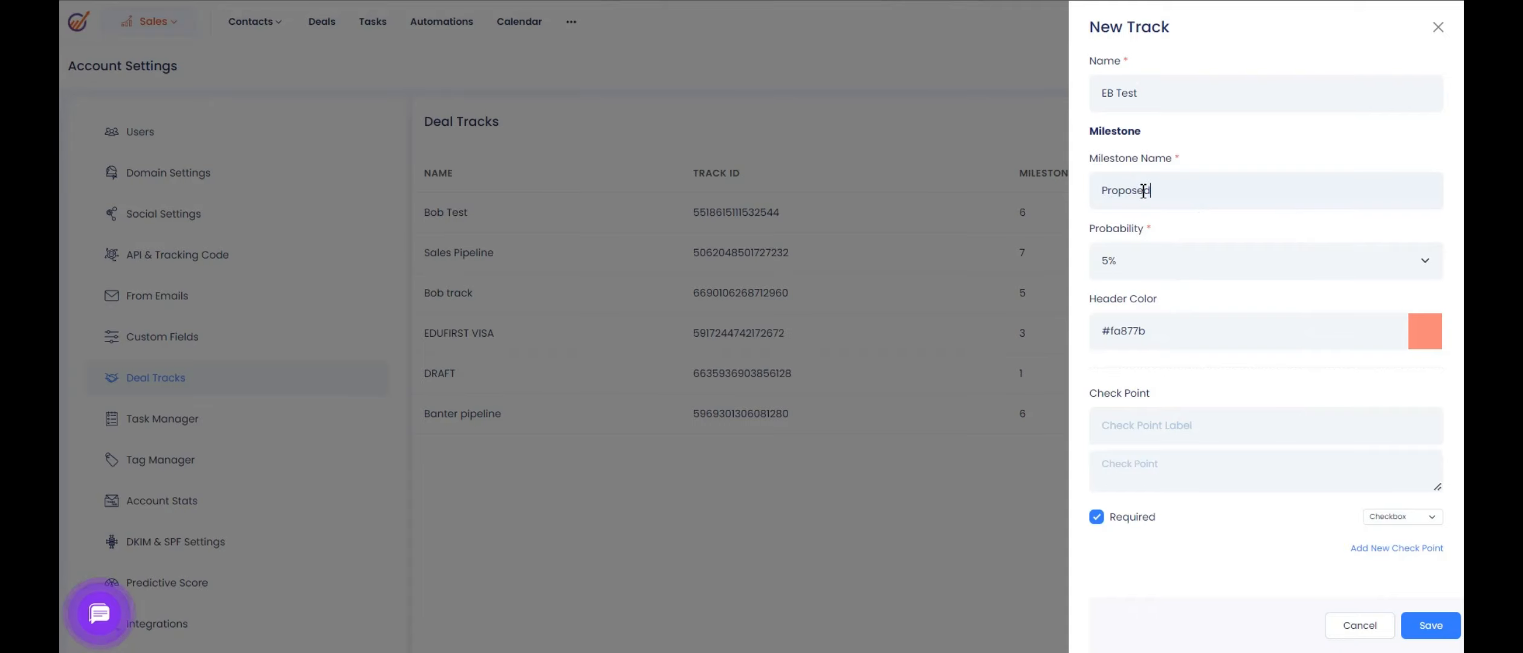
{"action": "left_click", "coordinate": [1123, 275]}
{"action": "left_click", "coordinate": [1118, 304]}
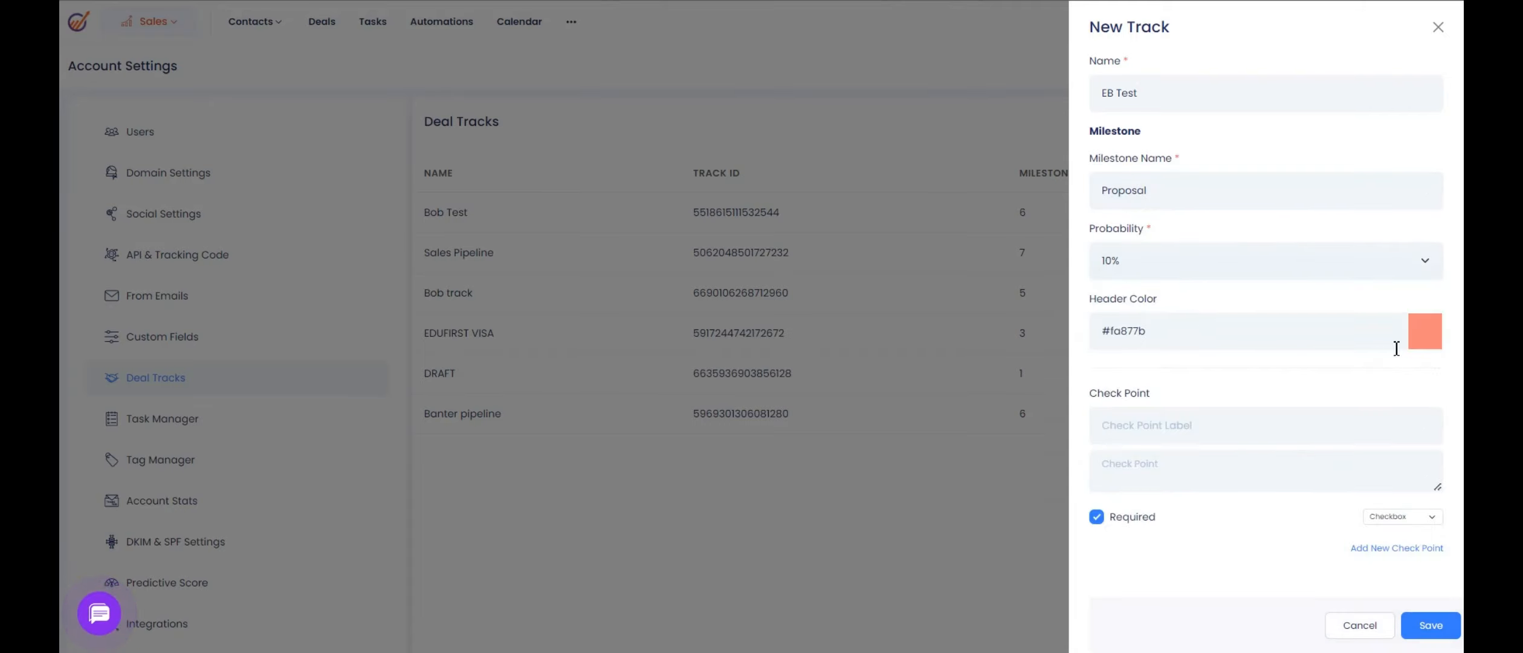
{"action": "left_click", "coordinate": [1429, 342]}
{"action": "left_click", "coordinate": [1239, 371]}
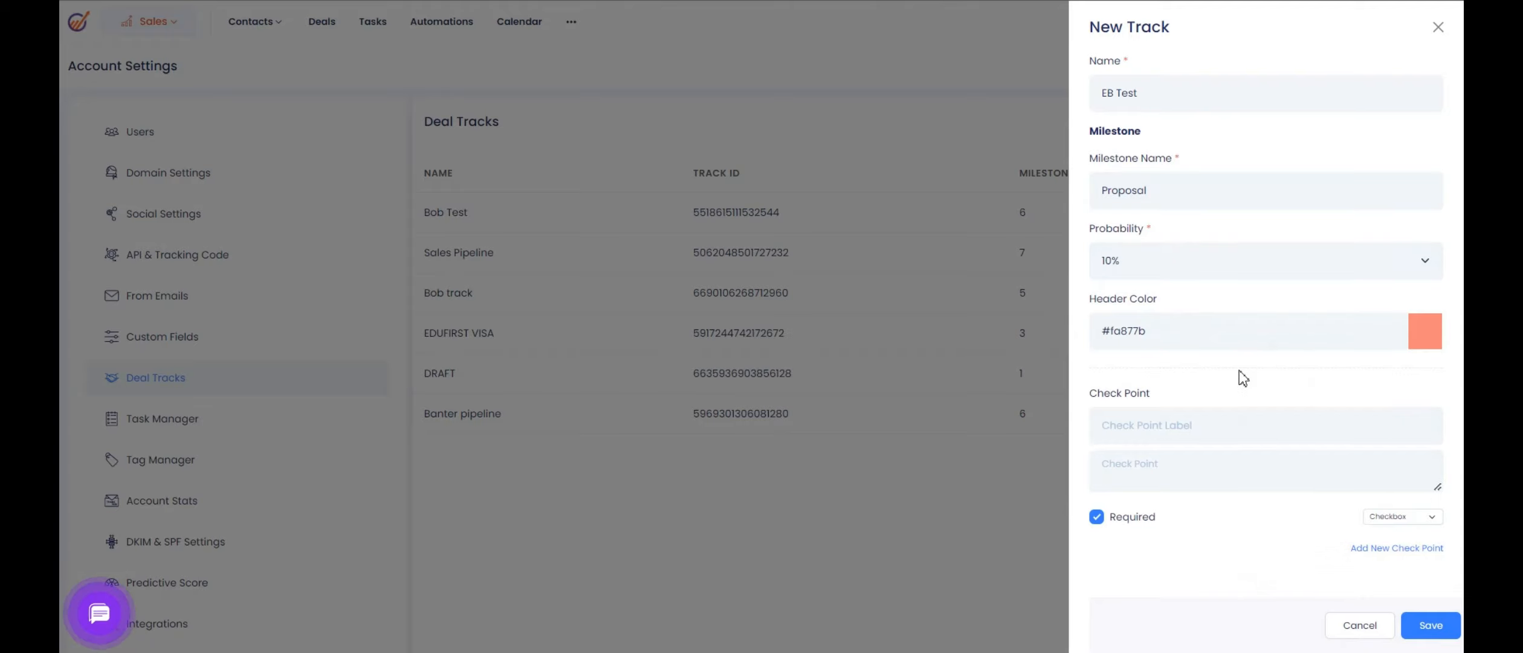
{"action": "left_click", "coordinate": [1427, 629]}
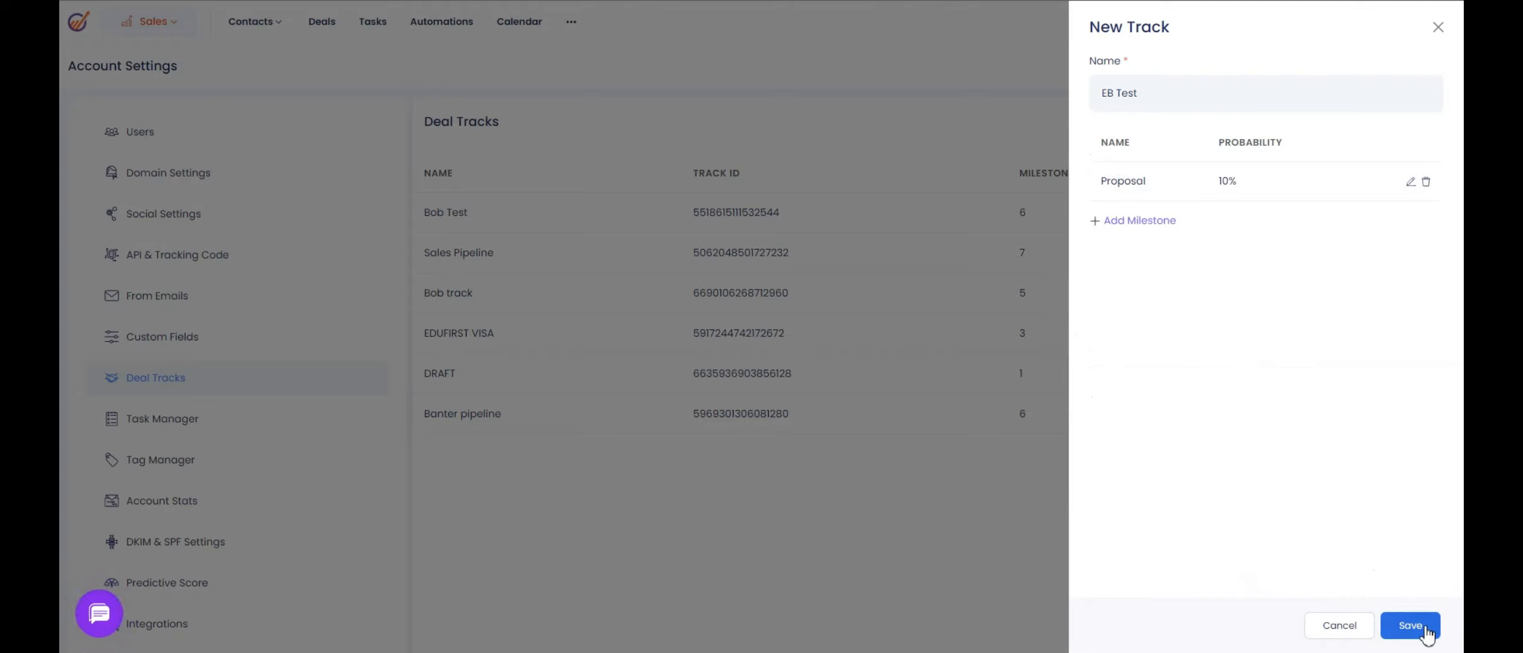
Step: Add a milestone named qualified with a 40% probability and header color #b7938f to the EB Test track
{"action": "left_click", "coordinate": [1155, 230]}
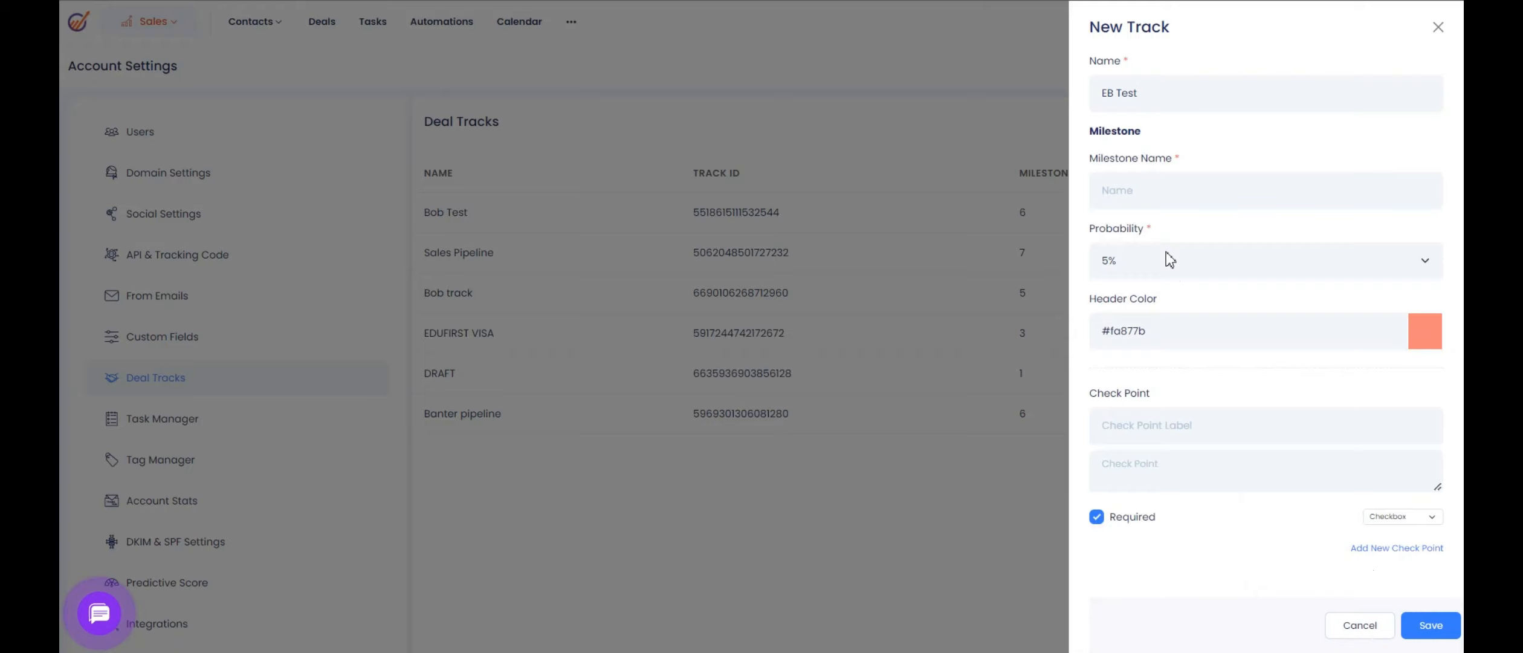
{"action": "left_click", "coordinate": [1146, 185]}
{"action": "type", "text": "qualified"}
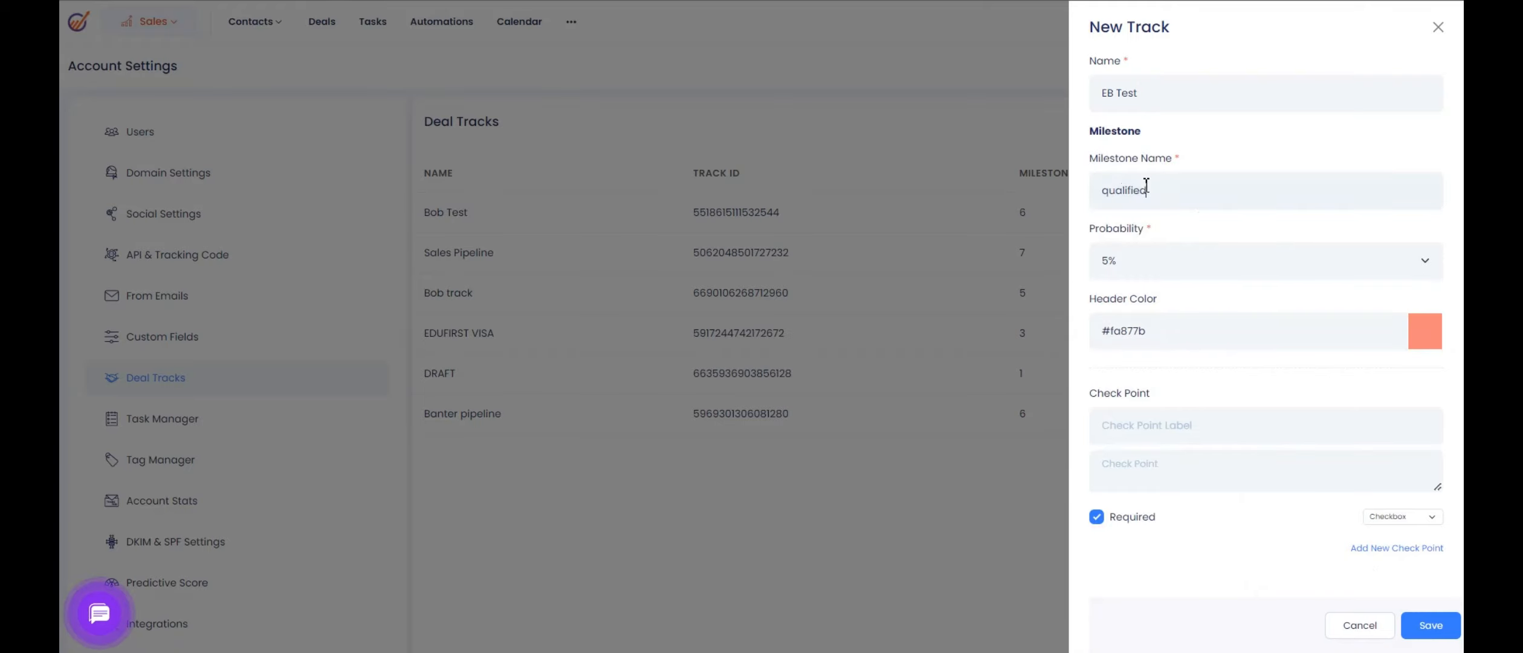
{"action": "left_click", "coordinate": [1138, 275]}
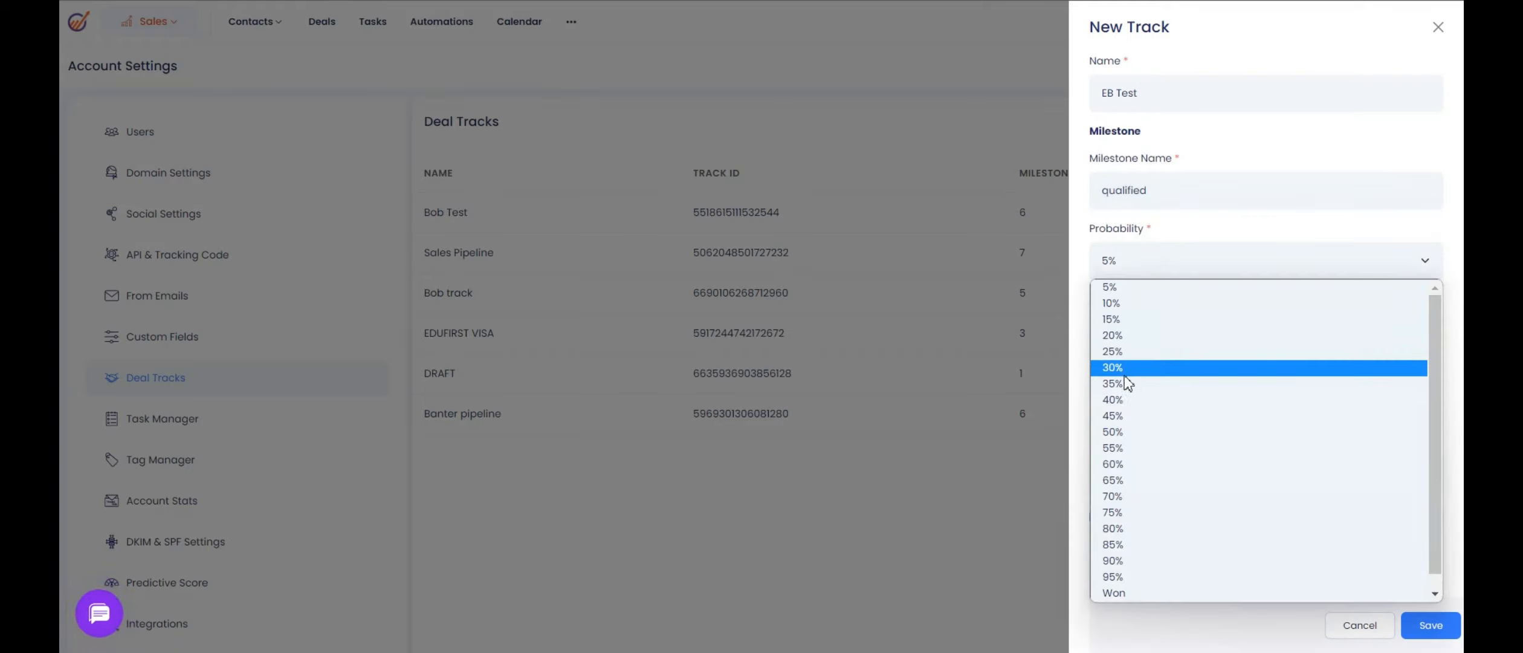
{"action": "left_click", "coordinate": [1128, 399]}
{"action": "left_click", "coordinate": [1424, 333]}
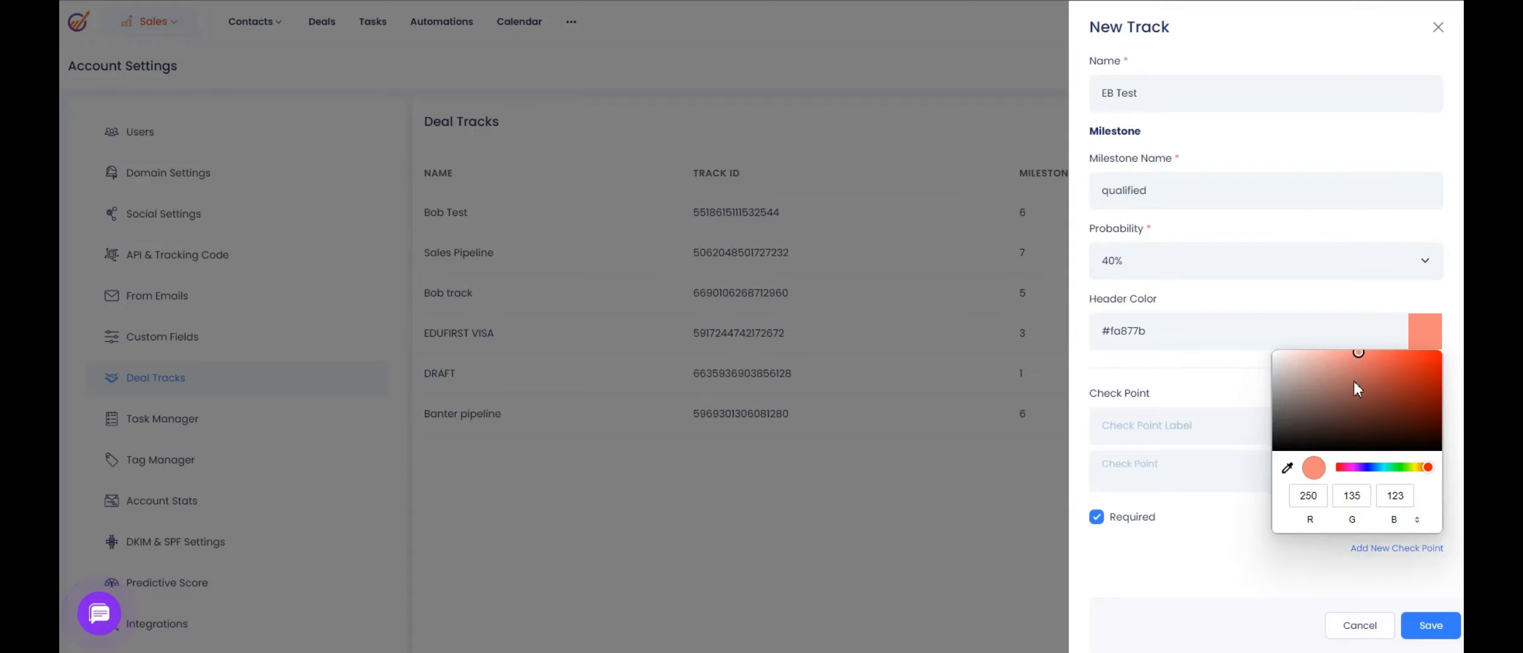
{"action": "left_click", "coordinate": [1311, 379]}
{"action": "left_click", "coordinate": [1211, 383]}
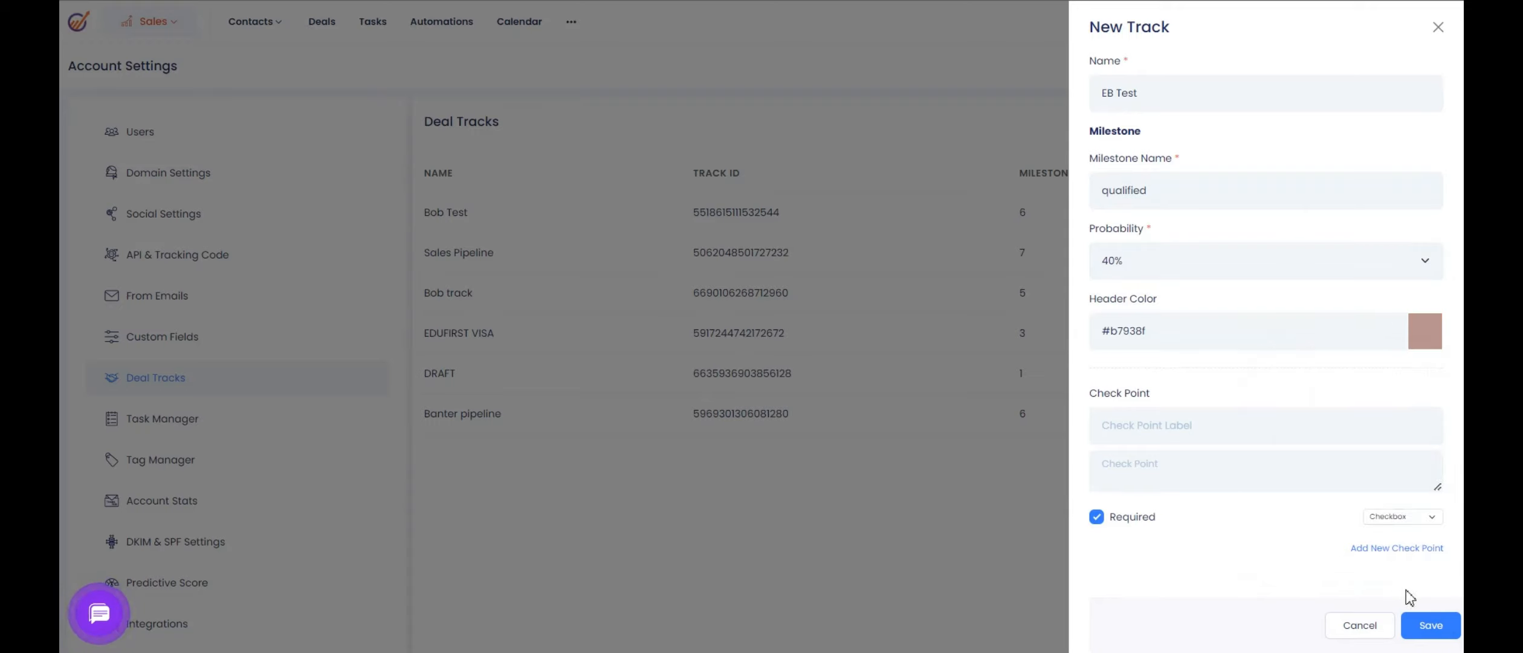
{"action": "left_click", "coordinate": [1425, 628]}
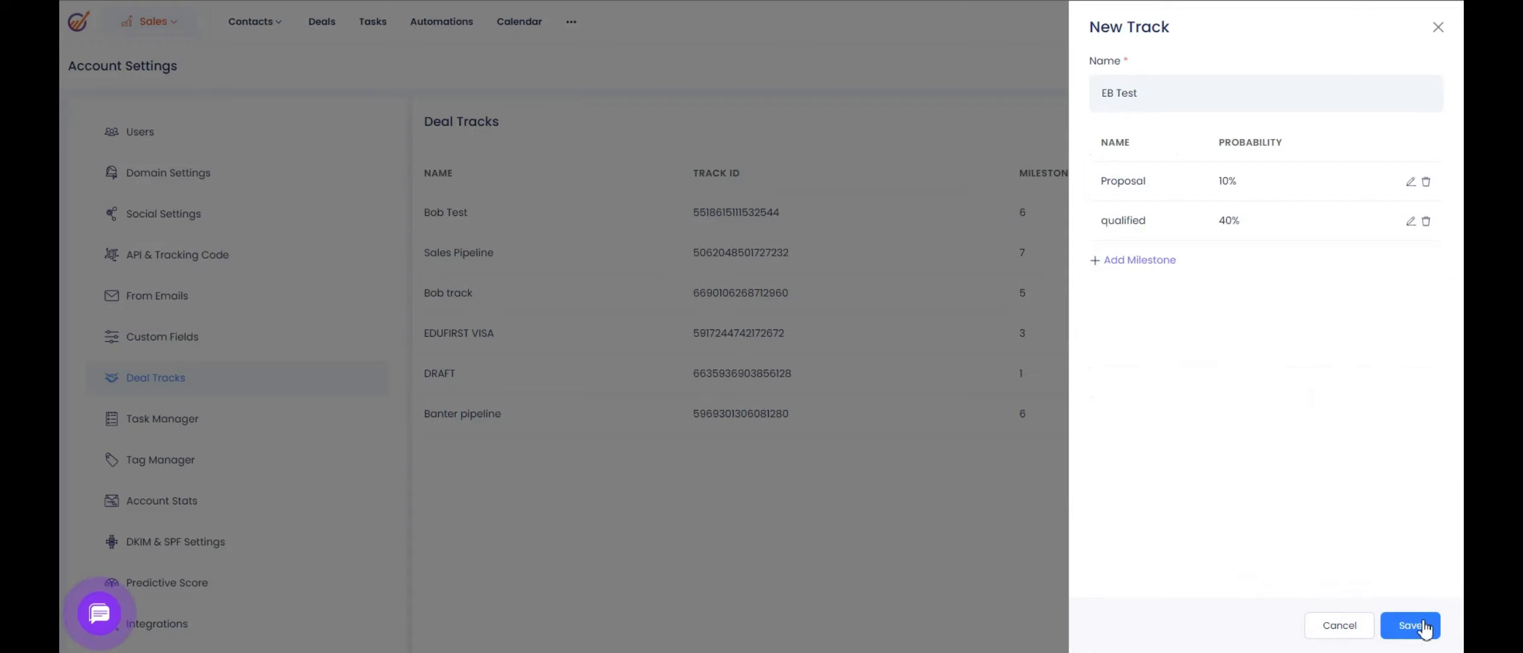
Step: Add a milestone named Interested with a 70% probability and header color #8a67ad to the EB Test track
{"action": "left_click", "coordinate": [1133, 266]}
{"action": "left_click", "coordinate": [1147, 199]}
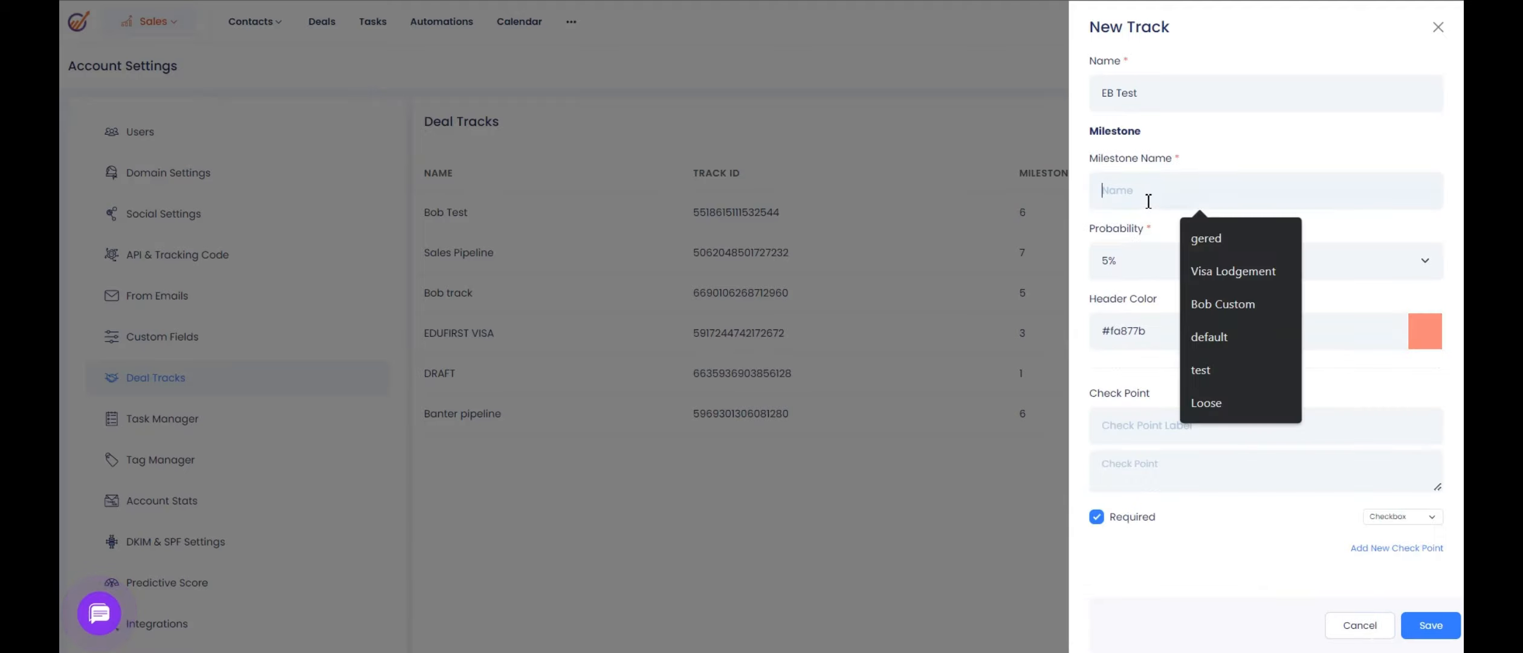
{"action": "type", "text": "Interested"}
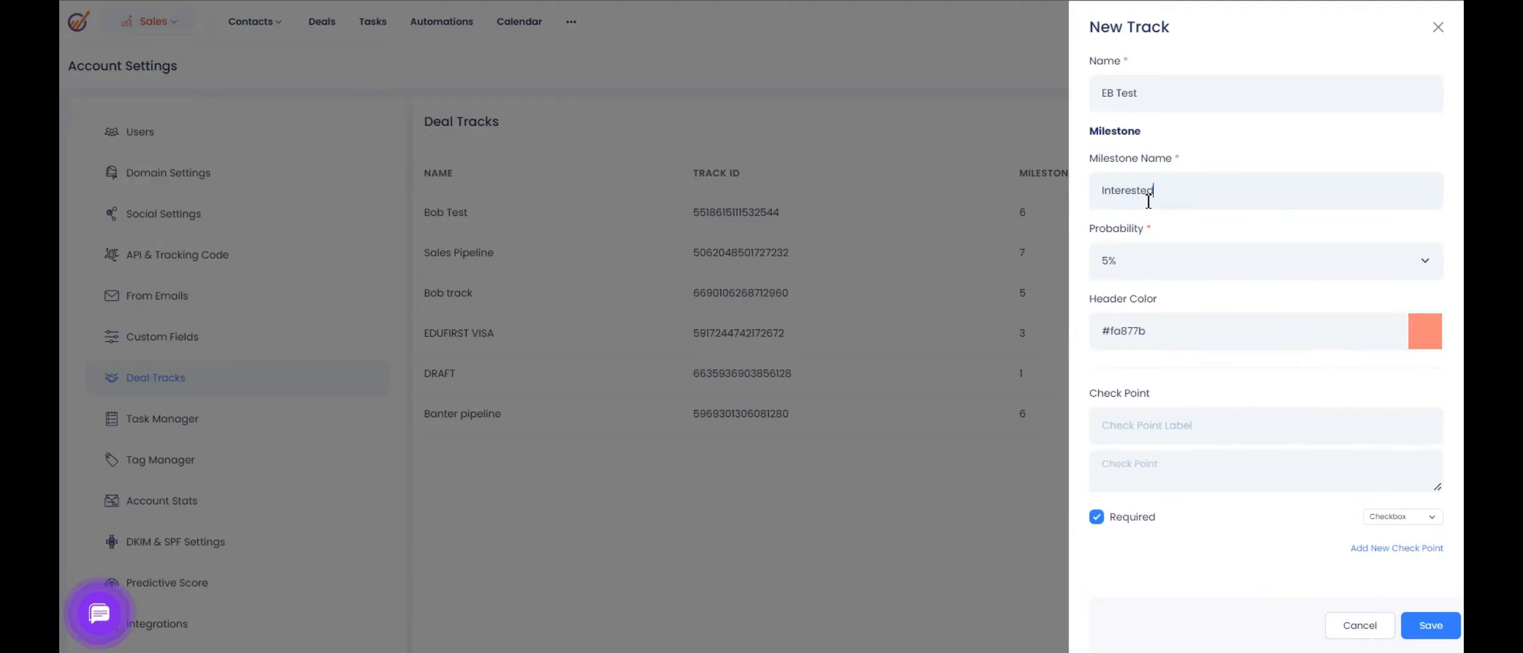
{"action": "left_click", "coordinate": [1146, 260]}
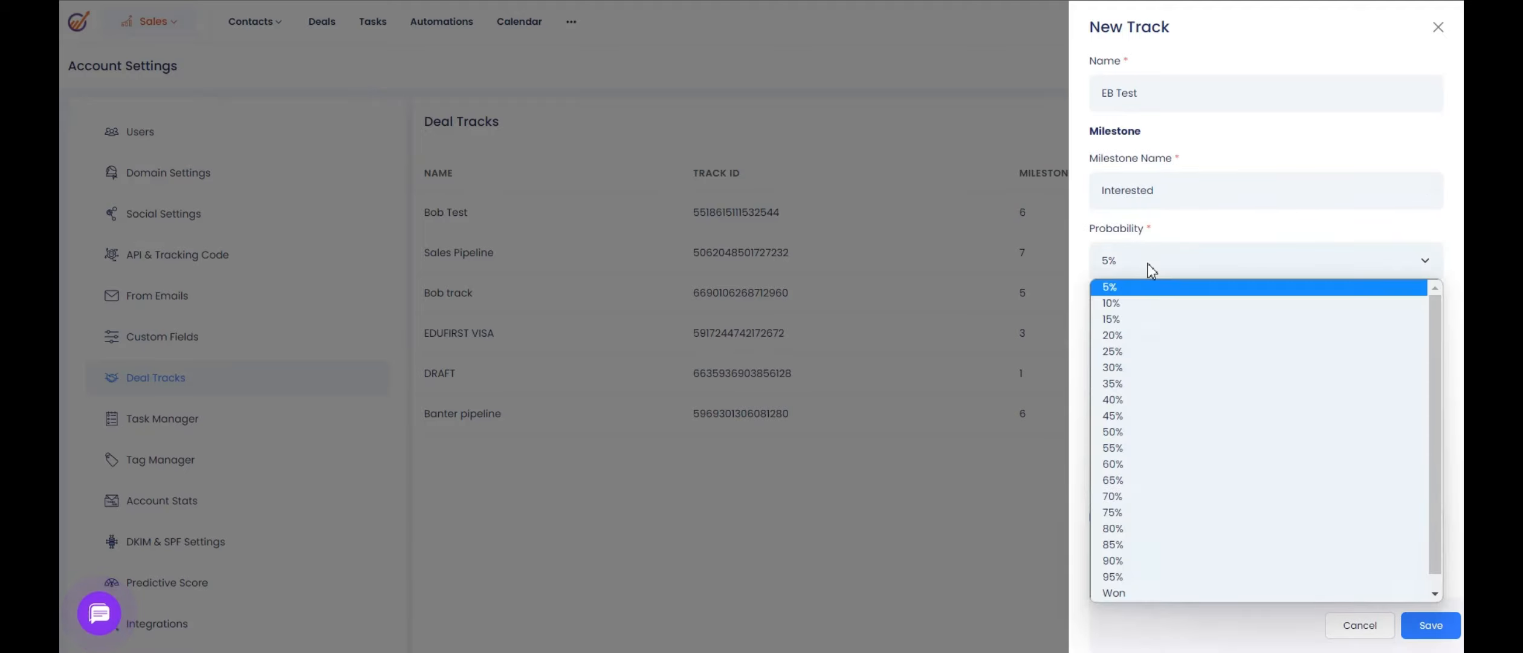
{"action": "left_click", "coordinate": [1128, 496]}
{"action": "left_click", "coordinate": [1408, 348]}
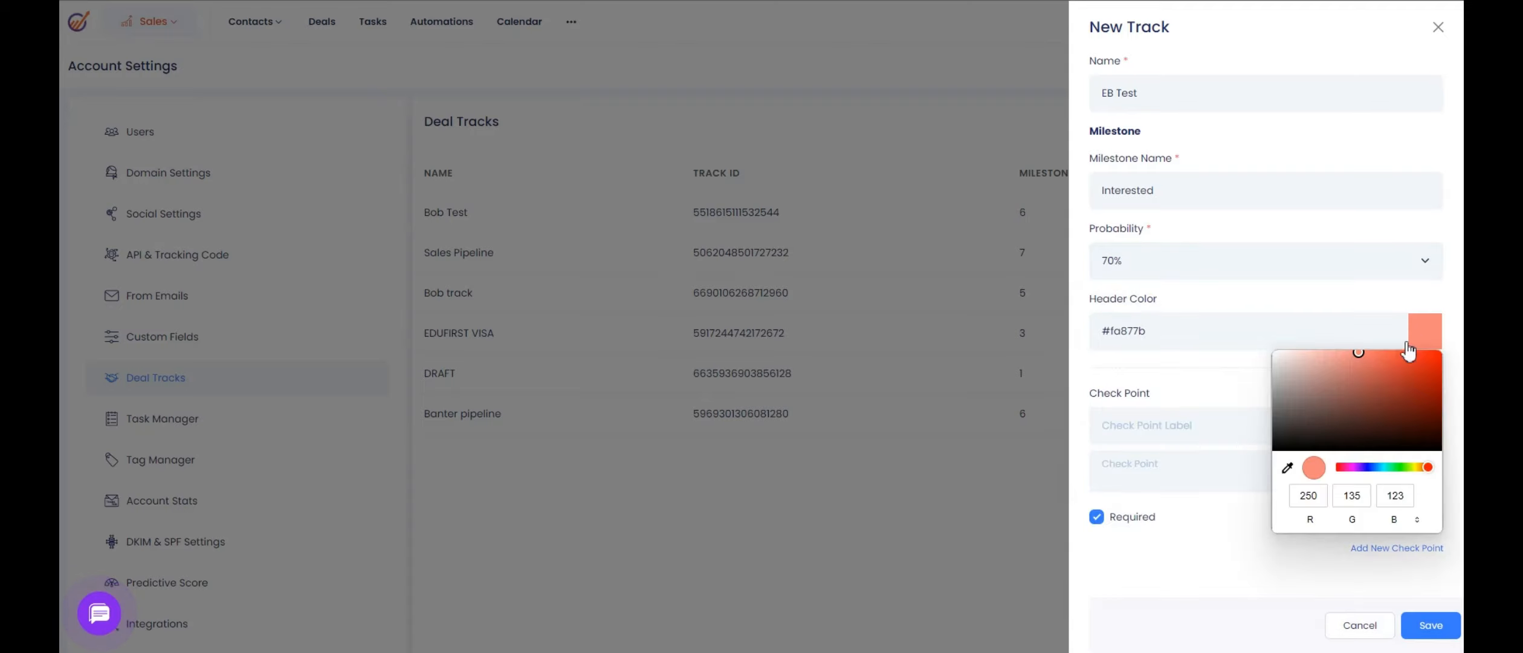
{"action": "left_click", "coordinate": [1359, 466]}
{"action": "left_click", "coordinate": [1342, 383]}
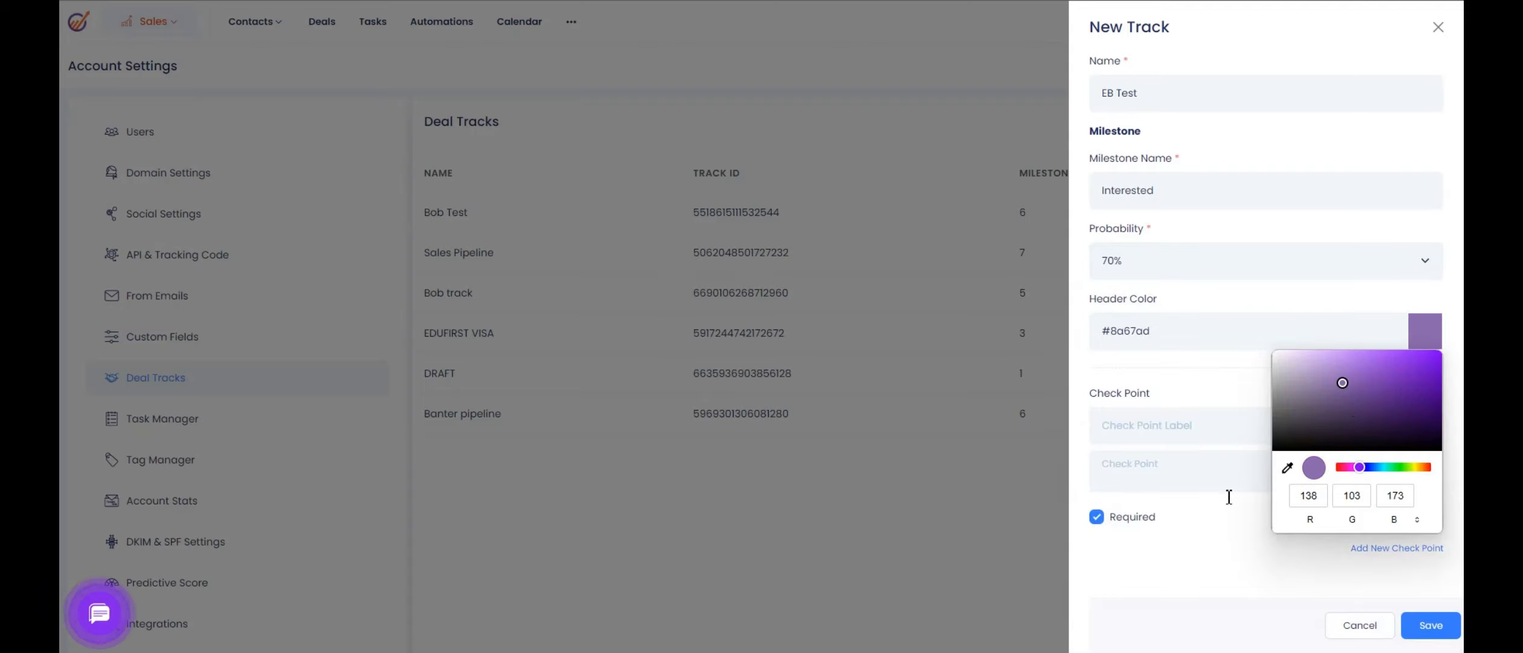
{"action": "left_click", "coordinate": [1207, 554]}
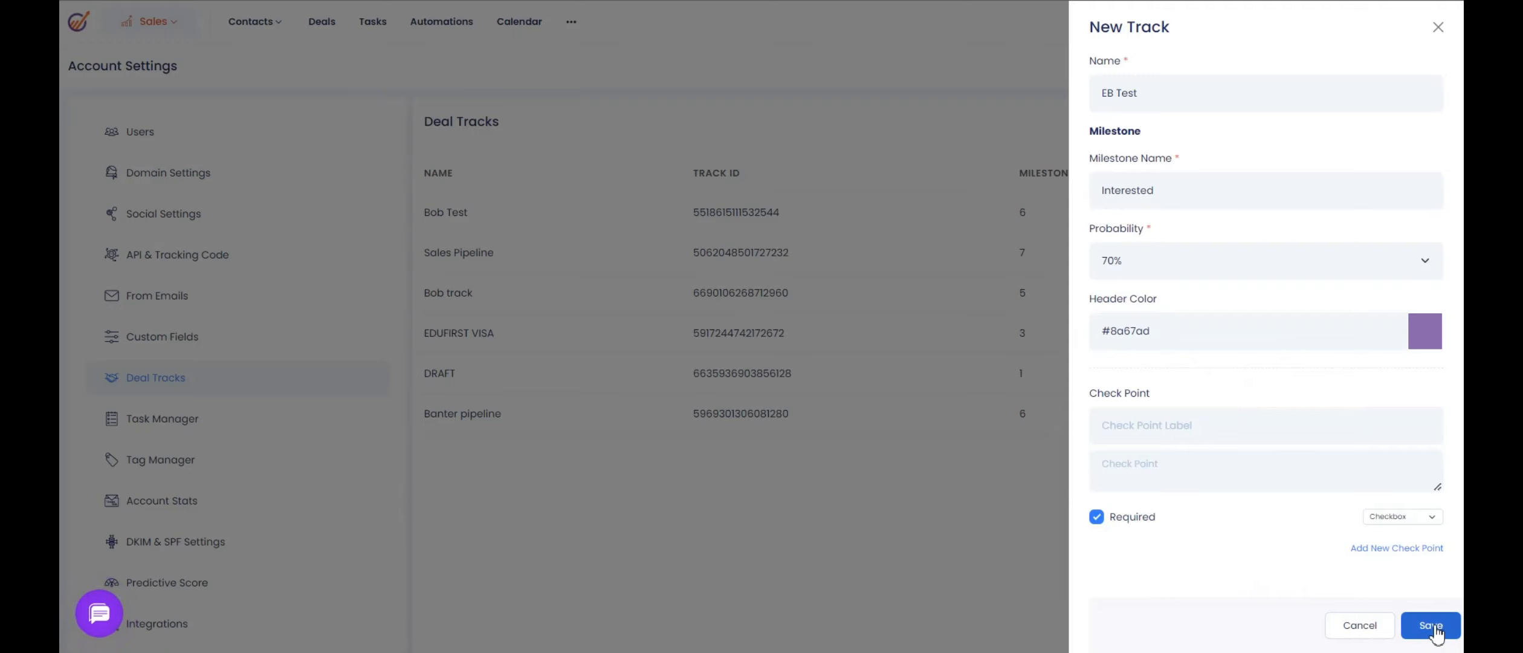
{"action": "left_click", "coordinate": [1433, 628]}
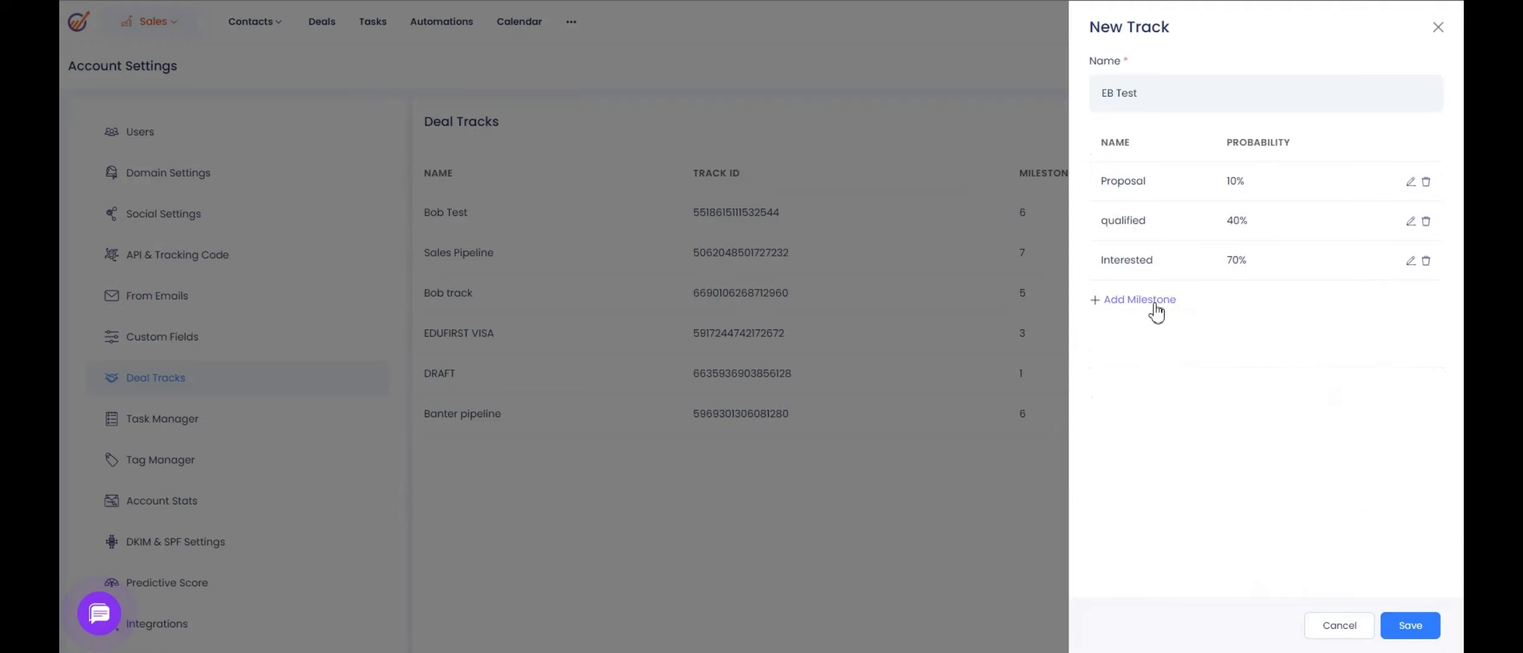
Step: Start another milestone for the EB Test track and close the new track form without saving
{"action": "left_click", "coordinate": [1132, 301]}
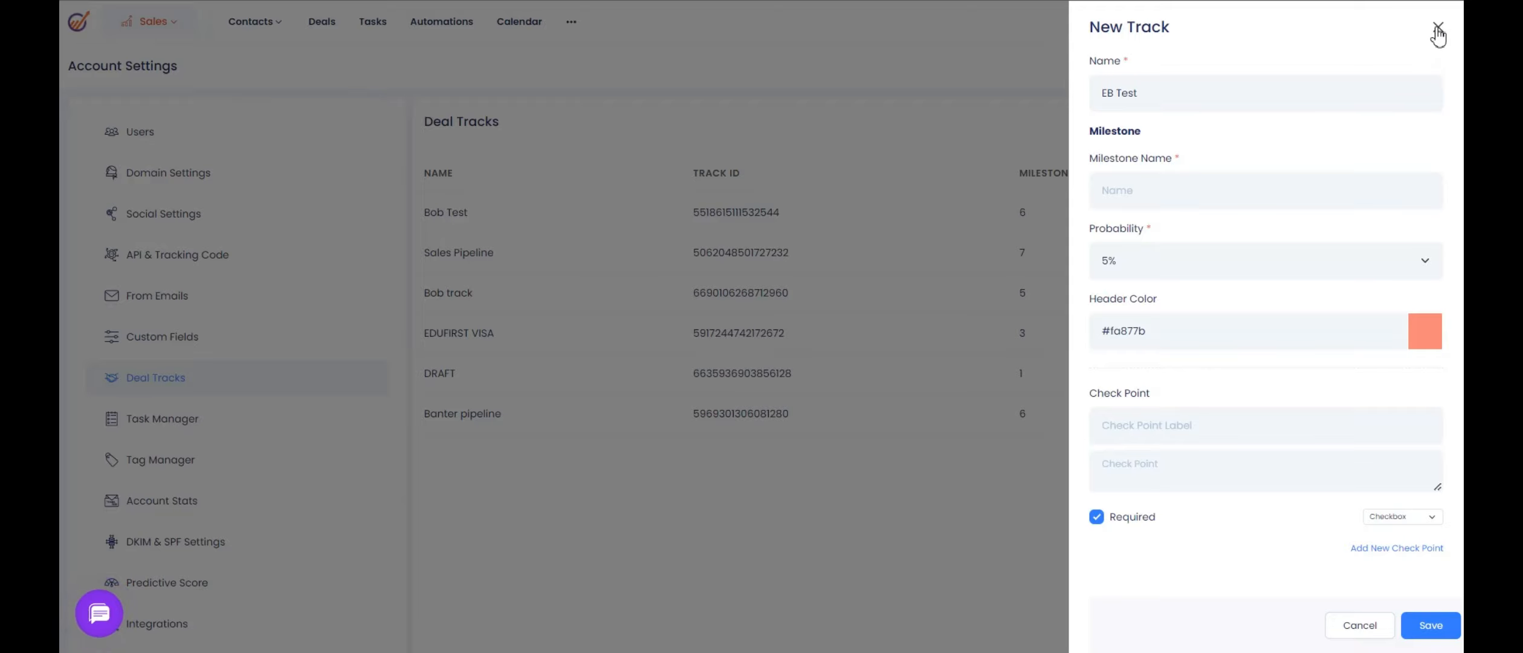
{"action": "left_click", "coordinate": [1438, 28]}
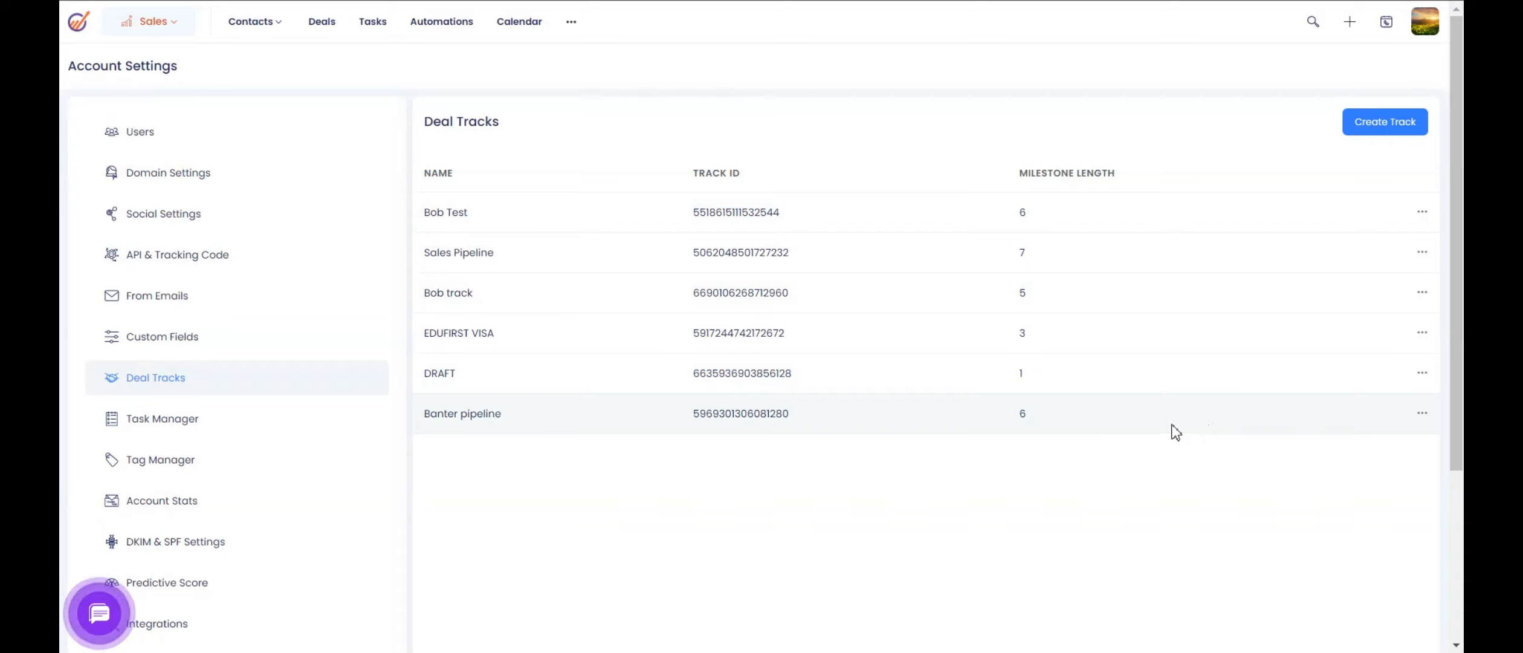
Step: Return to the Deals board, open the new deal form to examine its fields, and close it without saving
{"action": "left_click", "coordinate": [329, 37]}
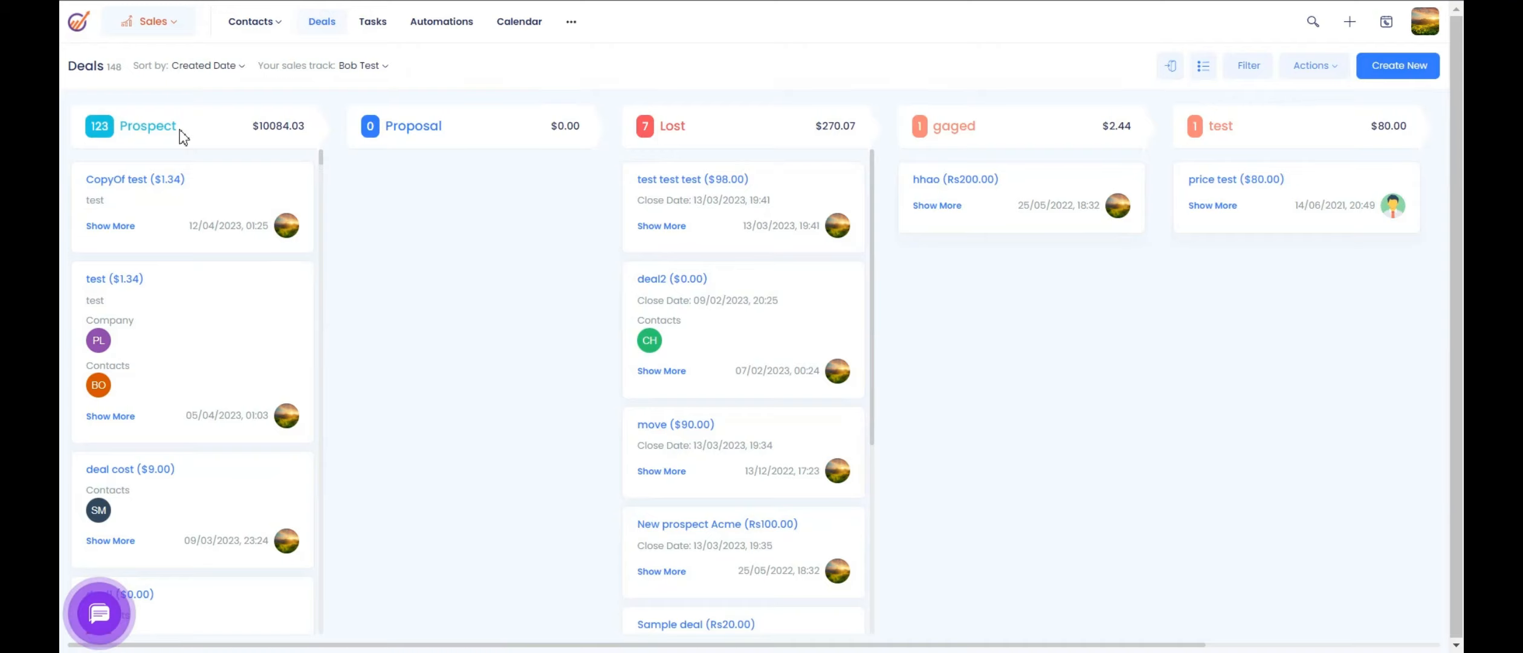
{"action": "key", "text": "ctrl"}
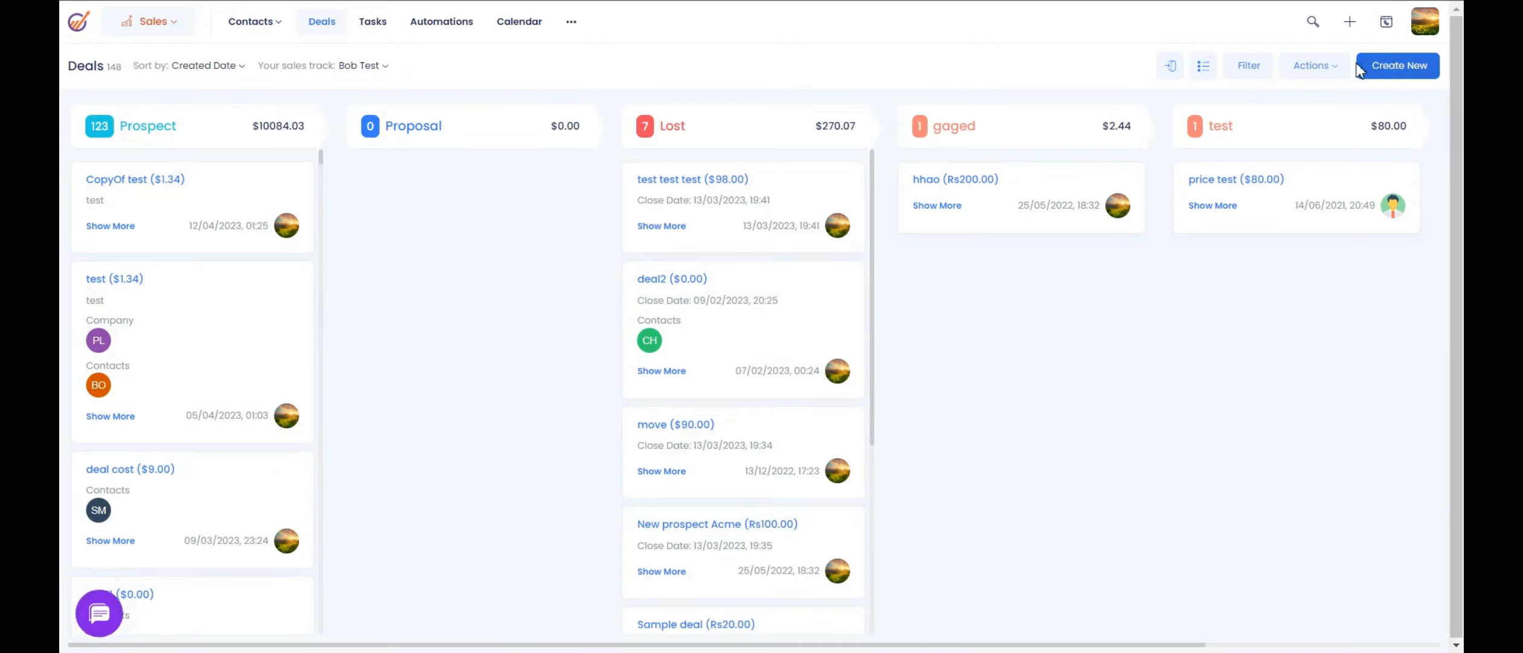
{"action": "left_click", "coordinate": [1386, 67]}
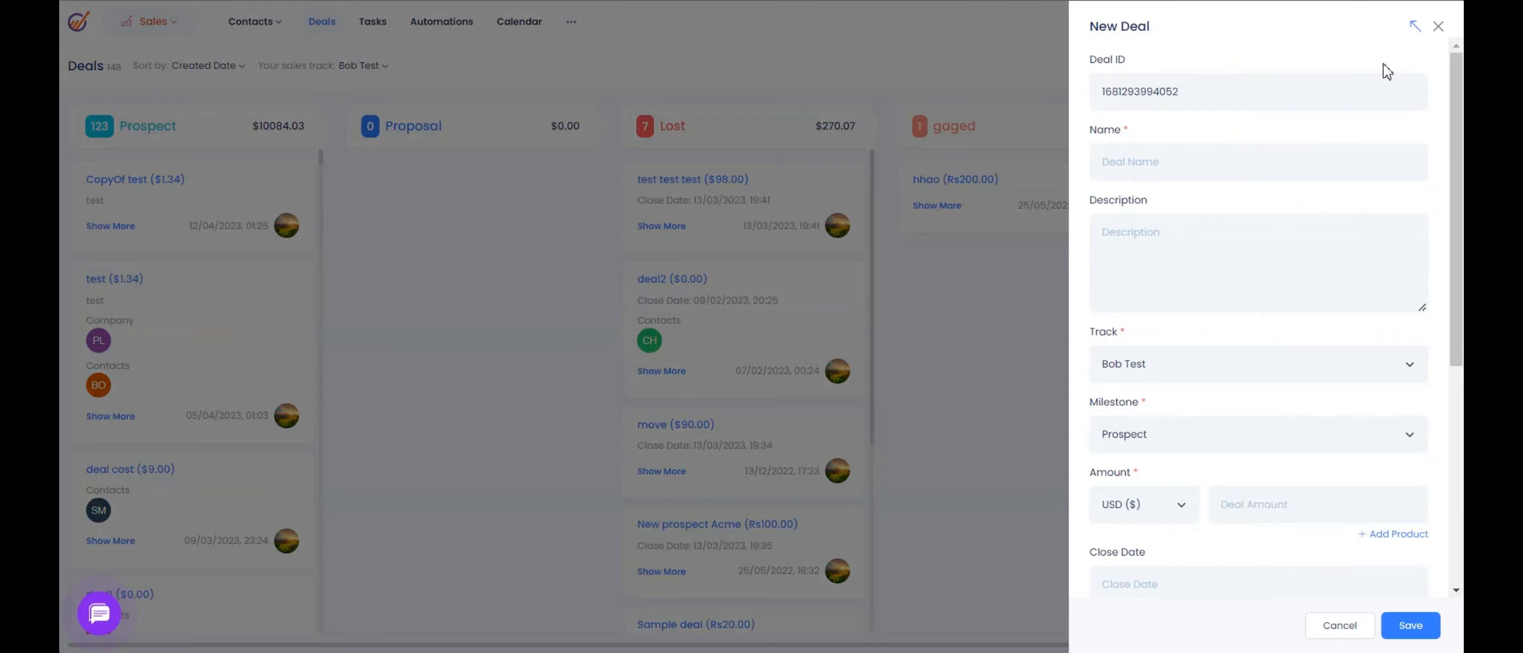
{"action": "left_click", "coordinate": [1438, 26]}
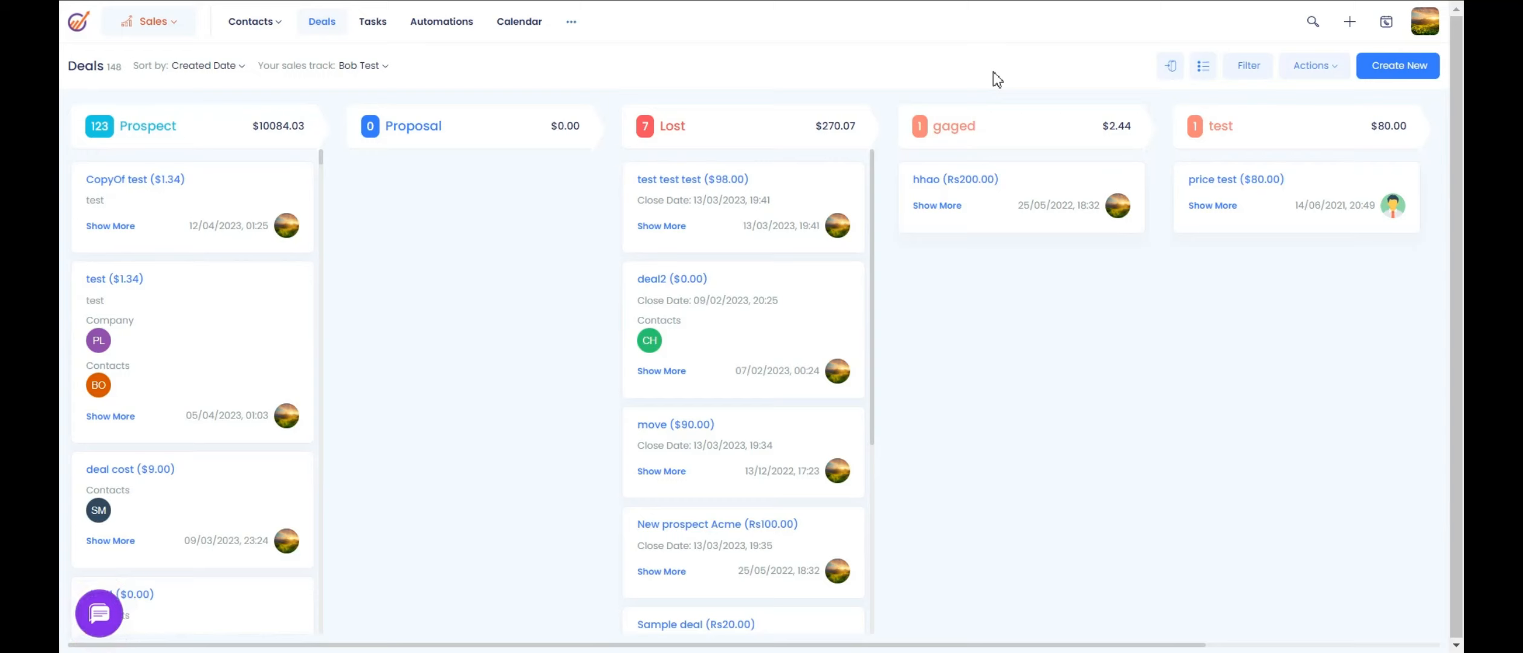
Step: Open the filter conditions for the Deals board
{"action": "left_click", "coordinate": [1248, 66]}
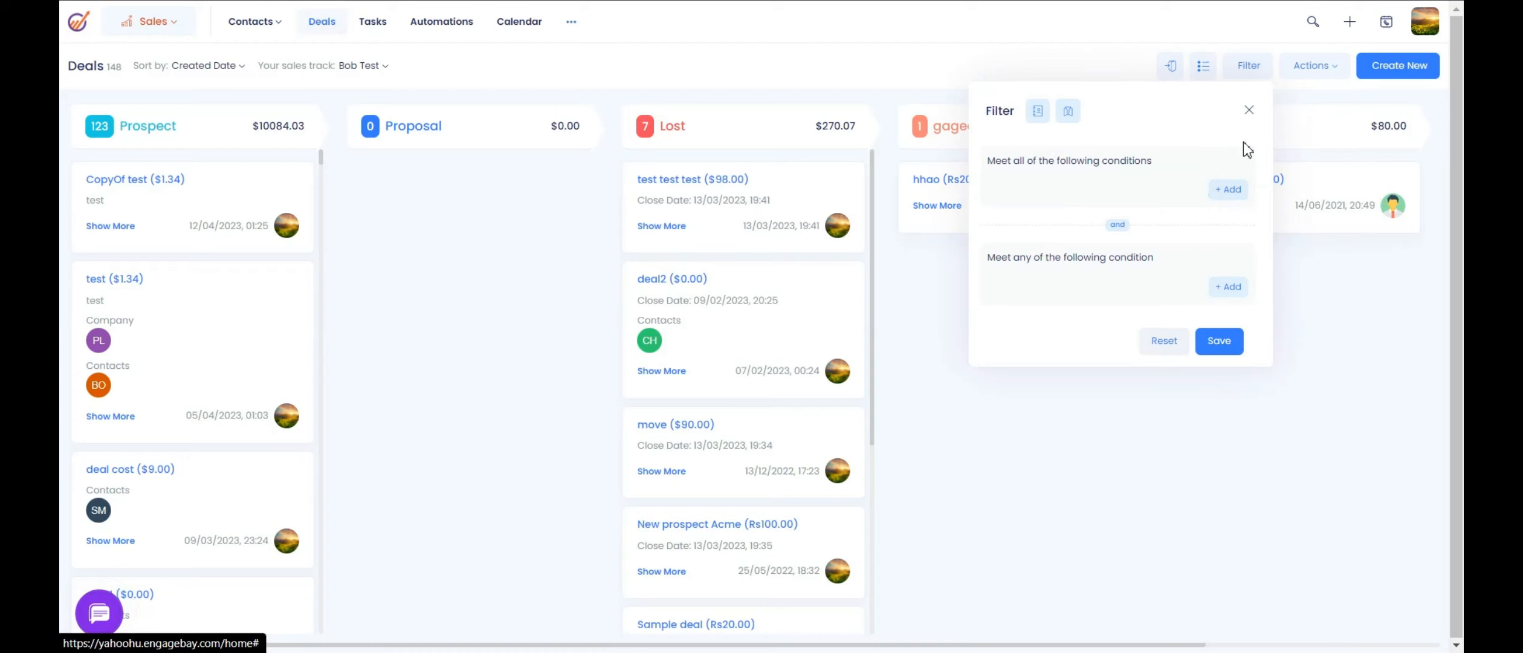
Step: Add an all-conditions rule to the deals filter and close the filter without applying it
{"action": "left_click", "coordinate": [1229, 191]}
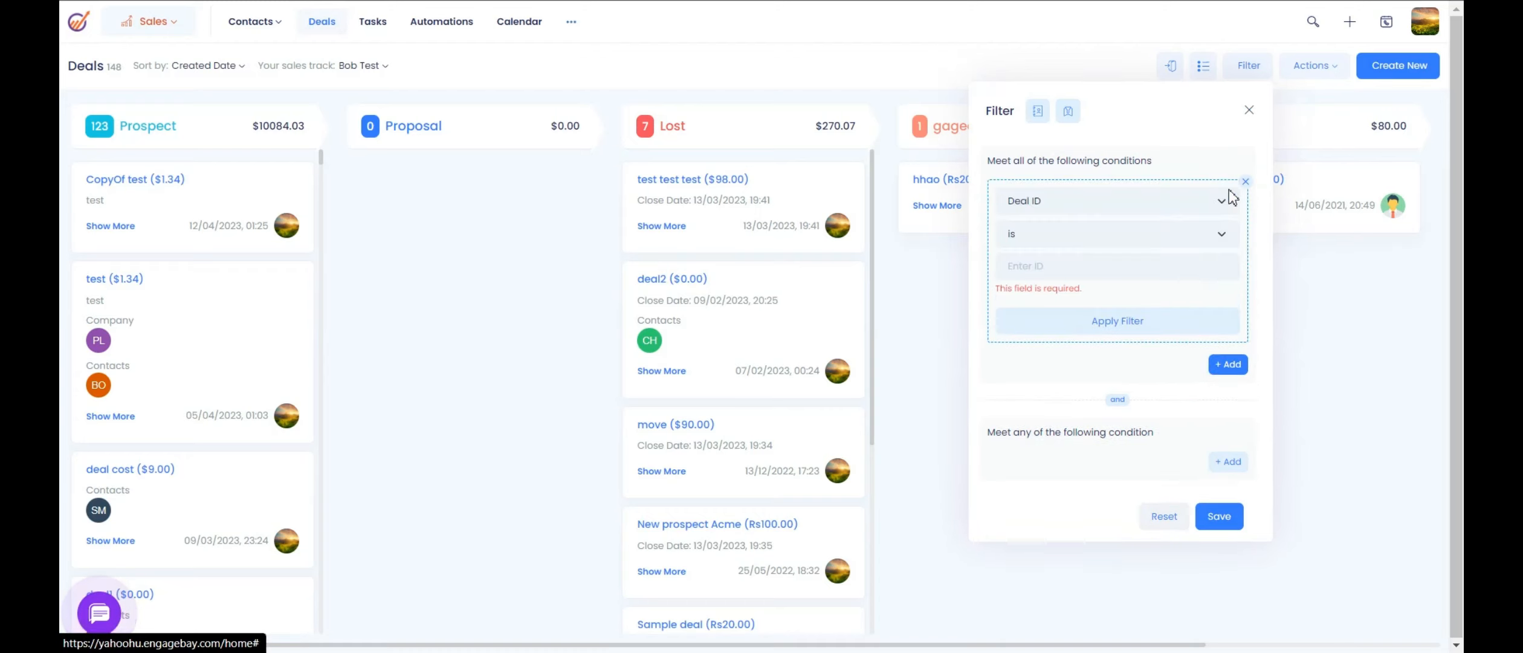
{"action": "left_click", "coordinate": [1249, 112]}
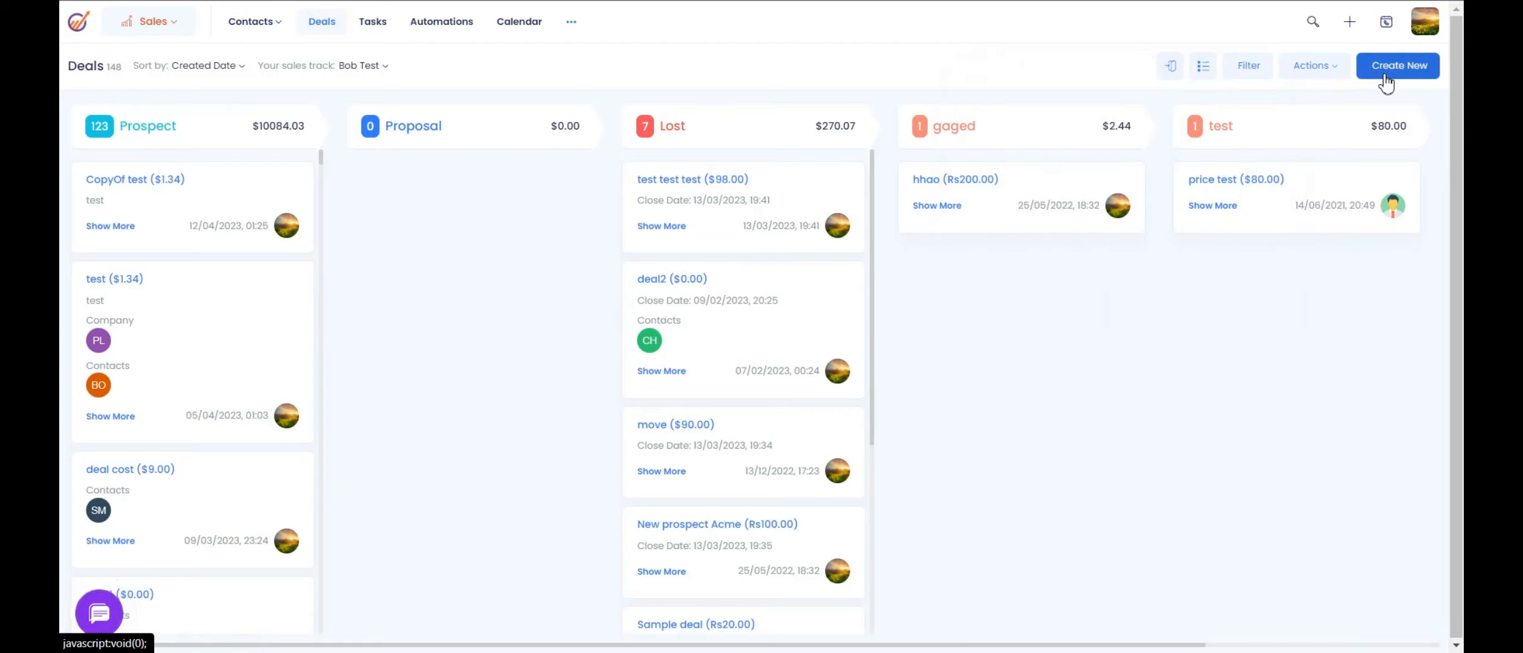
Step: Start a new deal, enter a deal name, and review the available track and milestone options
{"action": "left_click", "coordinate": [1385, 83]}
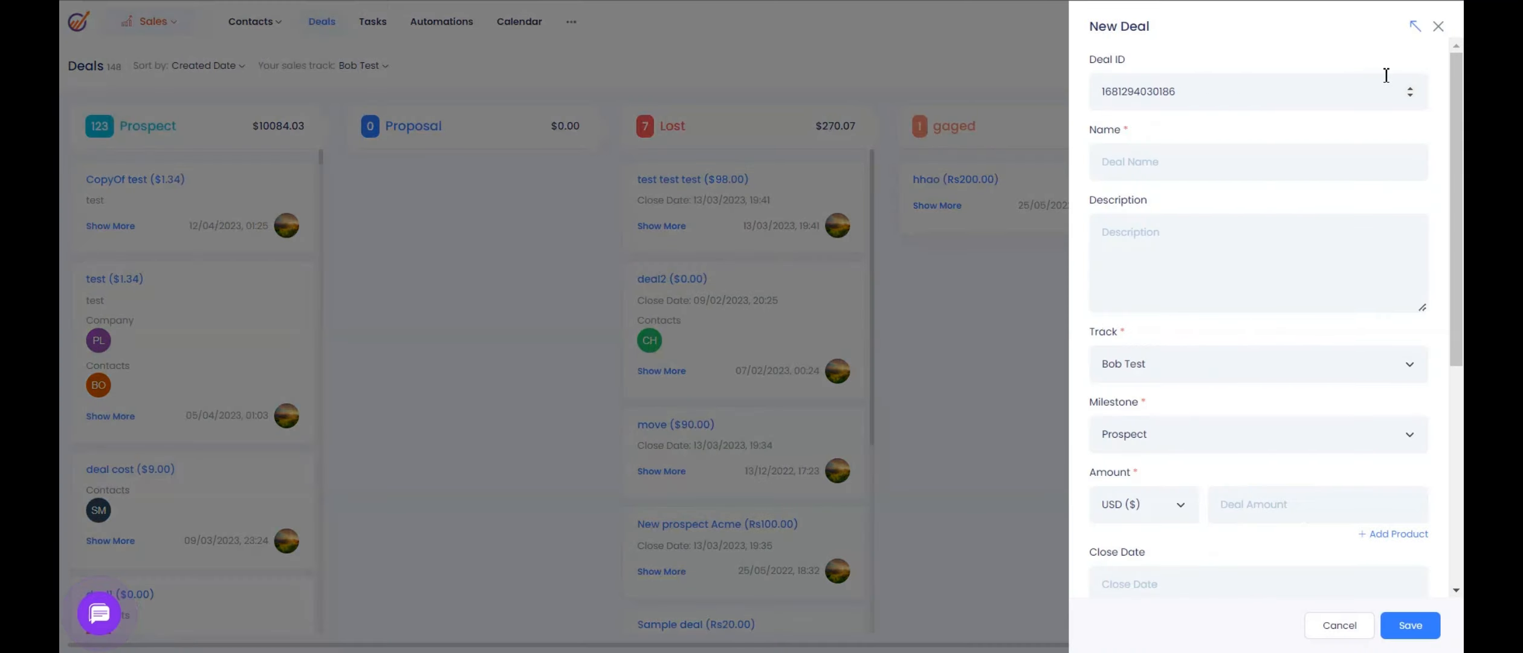
{"action": "left_click", "coordinate": [1225, 169]}
{"action": "left_click", "coordinate": [1206, 214]}
{"action": "scroll", "coordinate": [1177, 283], "scroll_direction": "down", "scroll_amount": 1}
{"action": "left_click", "coordinate": [1164, 285]}
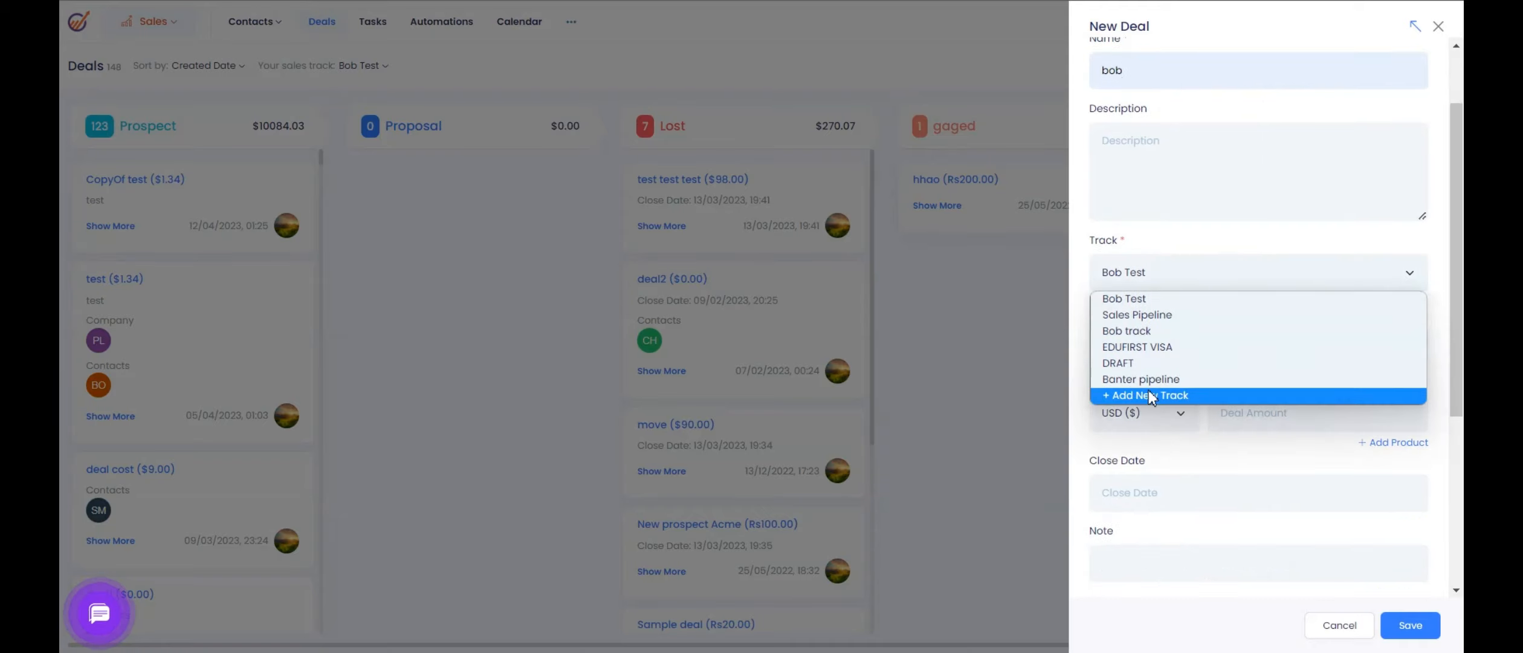
{"action": "left_click", "coordinate": [1207, 272]}
{"action": "scroll", "coordinate": [1186, 269], "scroll_direction": "down", "scroll_amount": 2}
{"action": "left_click", "coordinate": [1186, 261]}
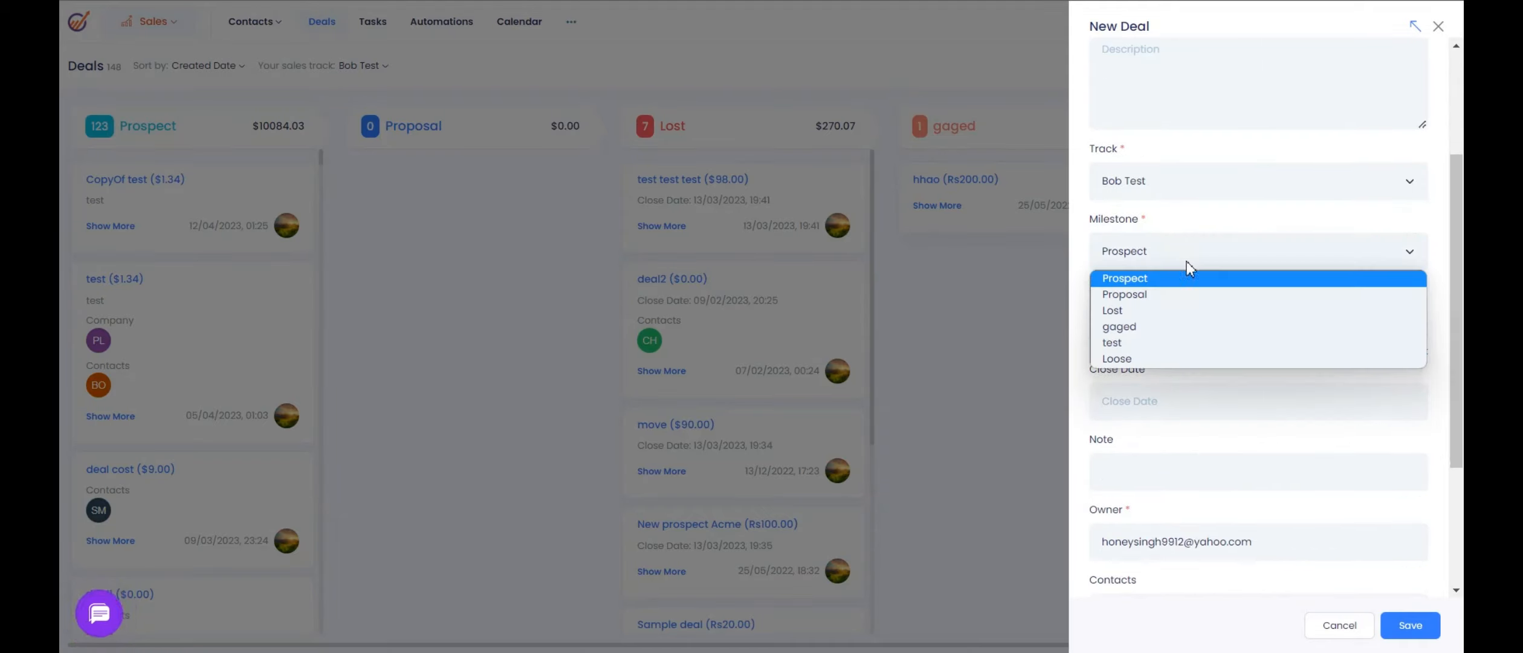
{"action": "left_click", "coordinate": [1196, 233]}
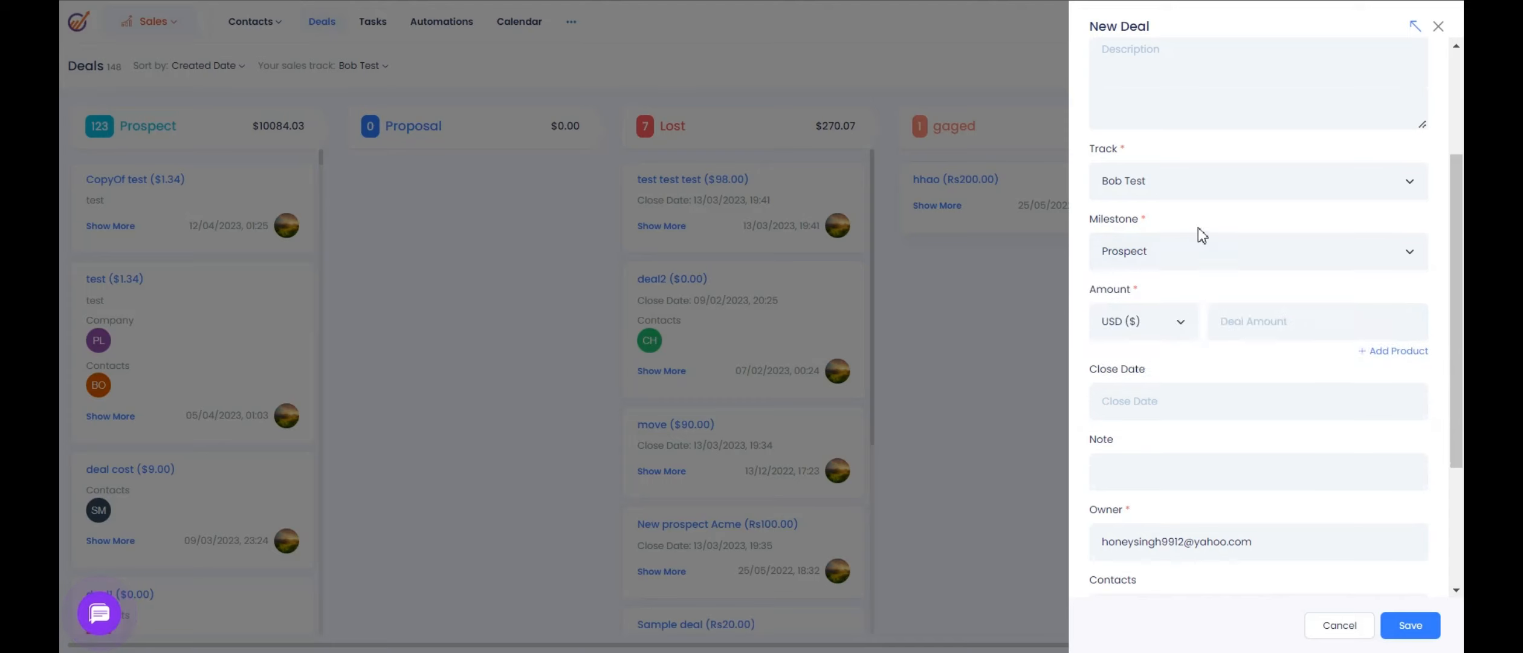
Step: Review the remaining new deal fields and discard the deal without saving
{"action": "scroll", "coordinate": [1206, 248], "scroll_direction": "down", "scroll_amount": 2}
{"action": "scroll", "coordinate": [1211, 255], "scroll_direction": "down", "scroll_amount": 2}
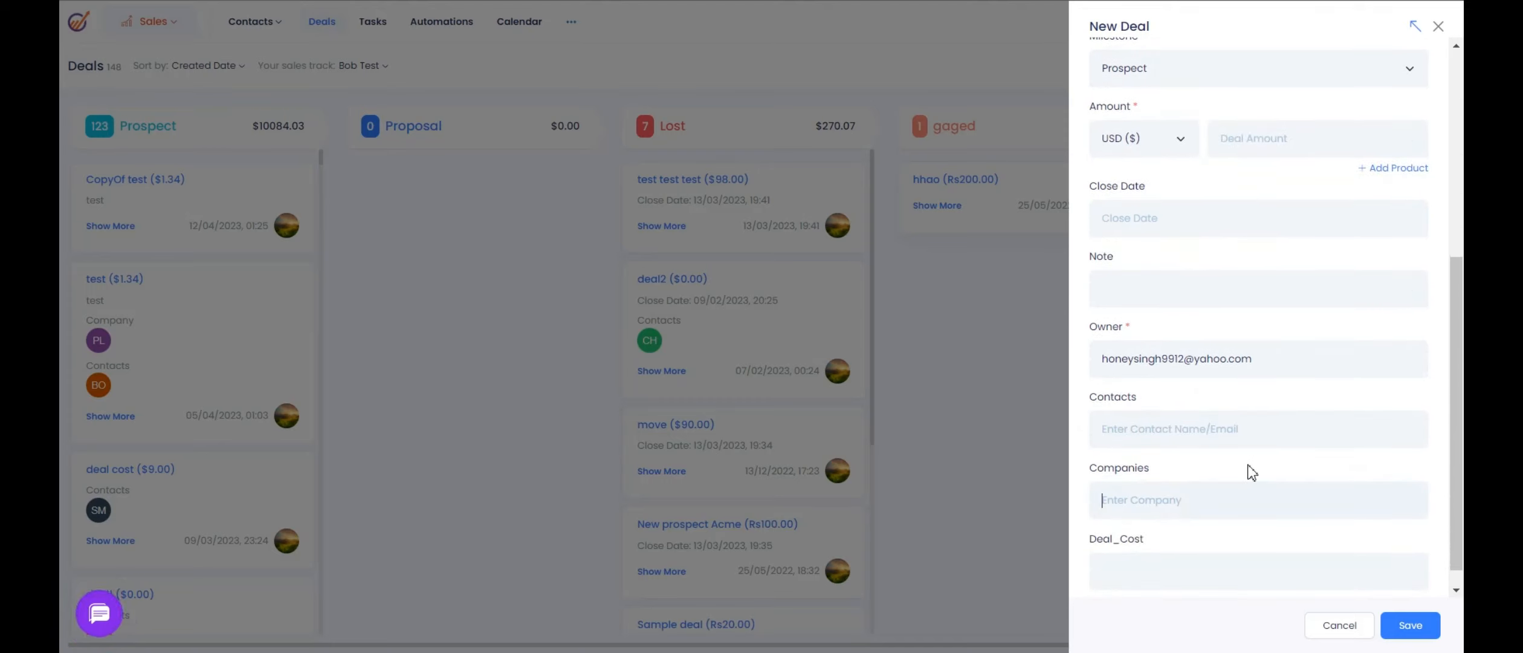
{"action": "scroll", "coordinate": [1247, 473], "scroll_direction": "down", "scroll_amount": 1}
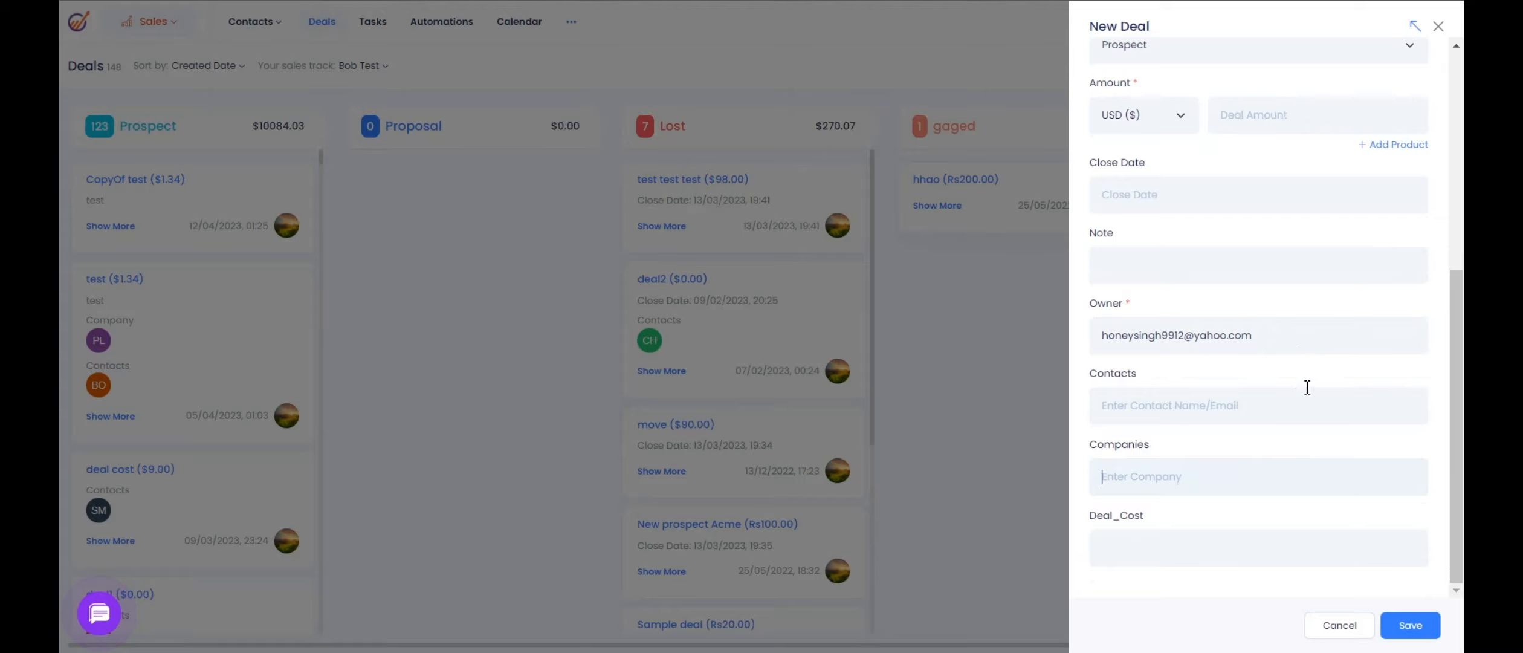
{"action": "left_click", "coordinate": [1390, 626]}
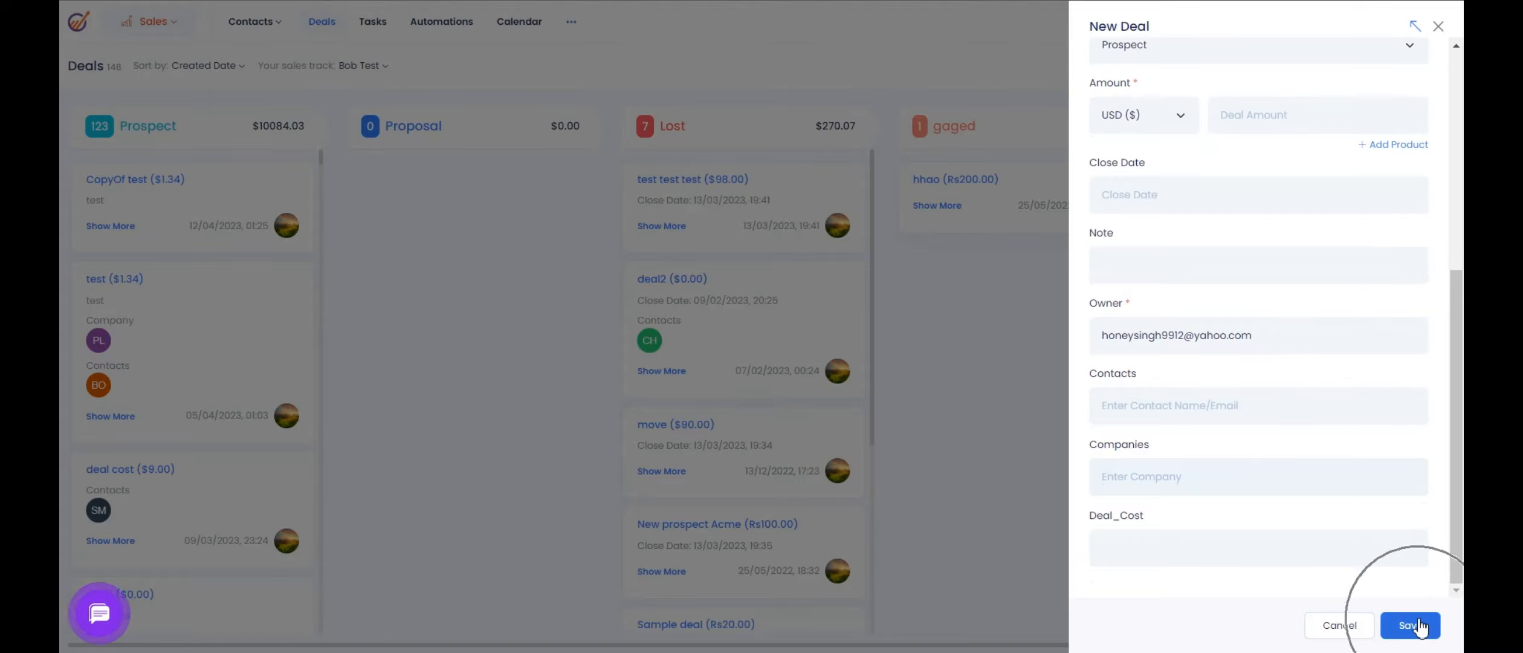
{"action": "left_click", "coordinate": [1334, 634]}
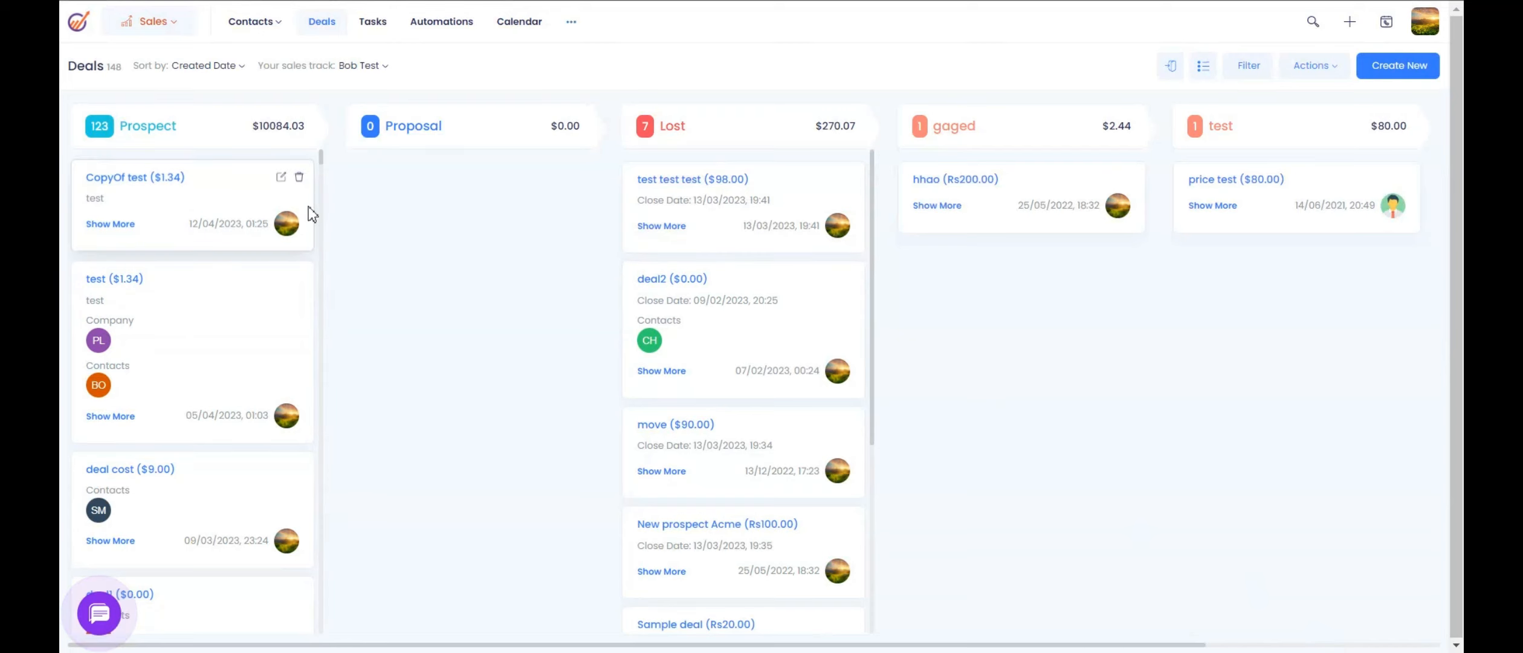
Step: Move the CopyOf test and deal cost deals from the Prospect stage to Proposal
{"action": "scroll", "coordinate": [678, 187], "scroll_direction": "down", "scroll_amount": 2}
{"action": "scroll", "coordinate": [678, 188], "scroll_direction": "up", "scroll_amount": 2}
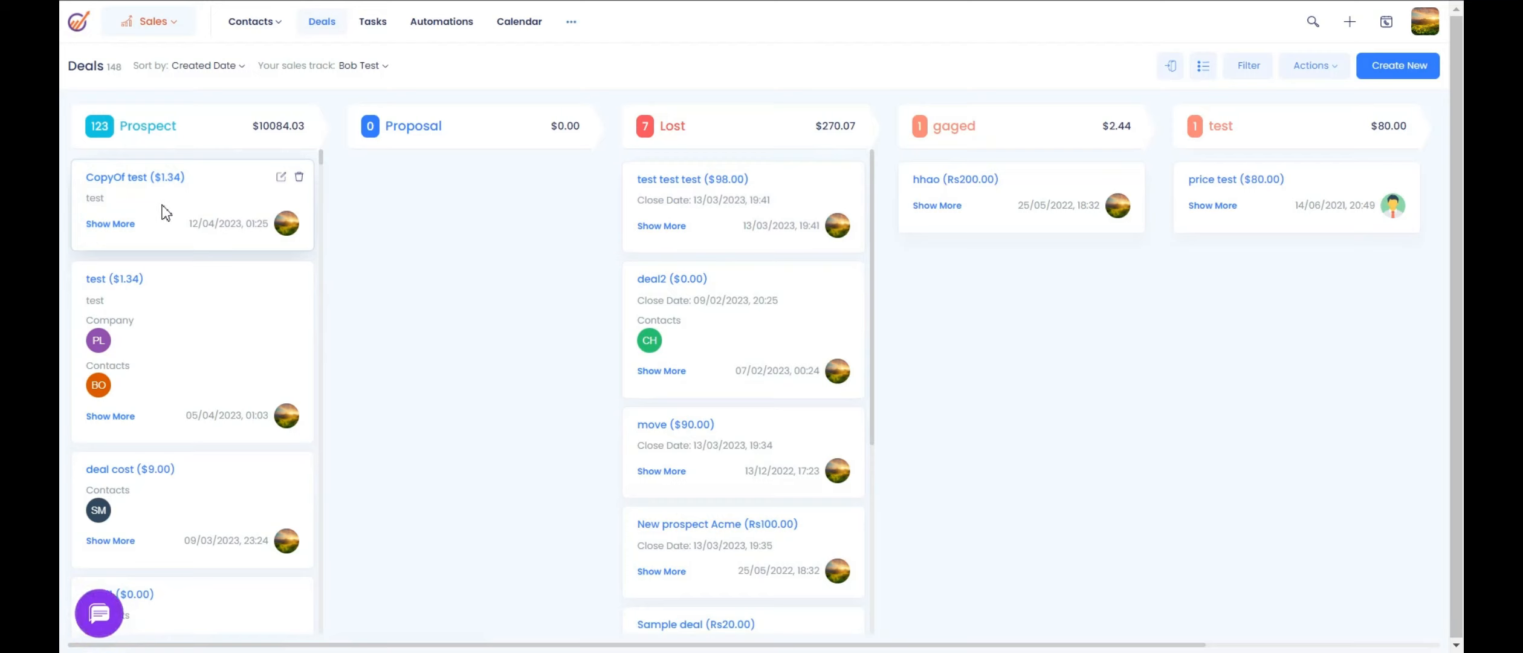
{"action": "left_click_drag", "start_coordinate": [229, 212], "coordinate": [452, 214]}
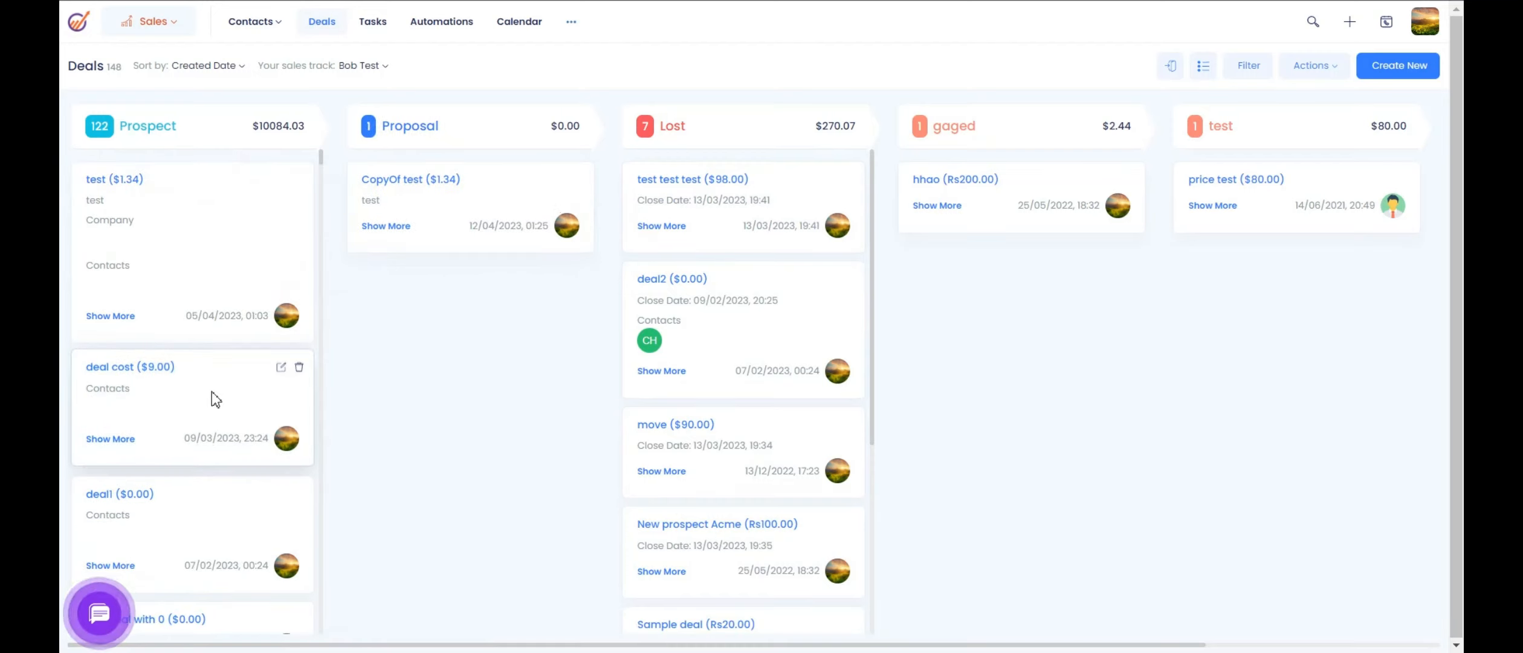
{"action": "left_click_drag", "start_coordinate": [212, 392], "coordinate": [486, 302]}
Step: Examine which deal properties can be used as a filter condition on the pipeline board
{"action": "left_click", "coordinate": [1239, 70]}
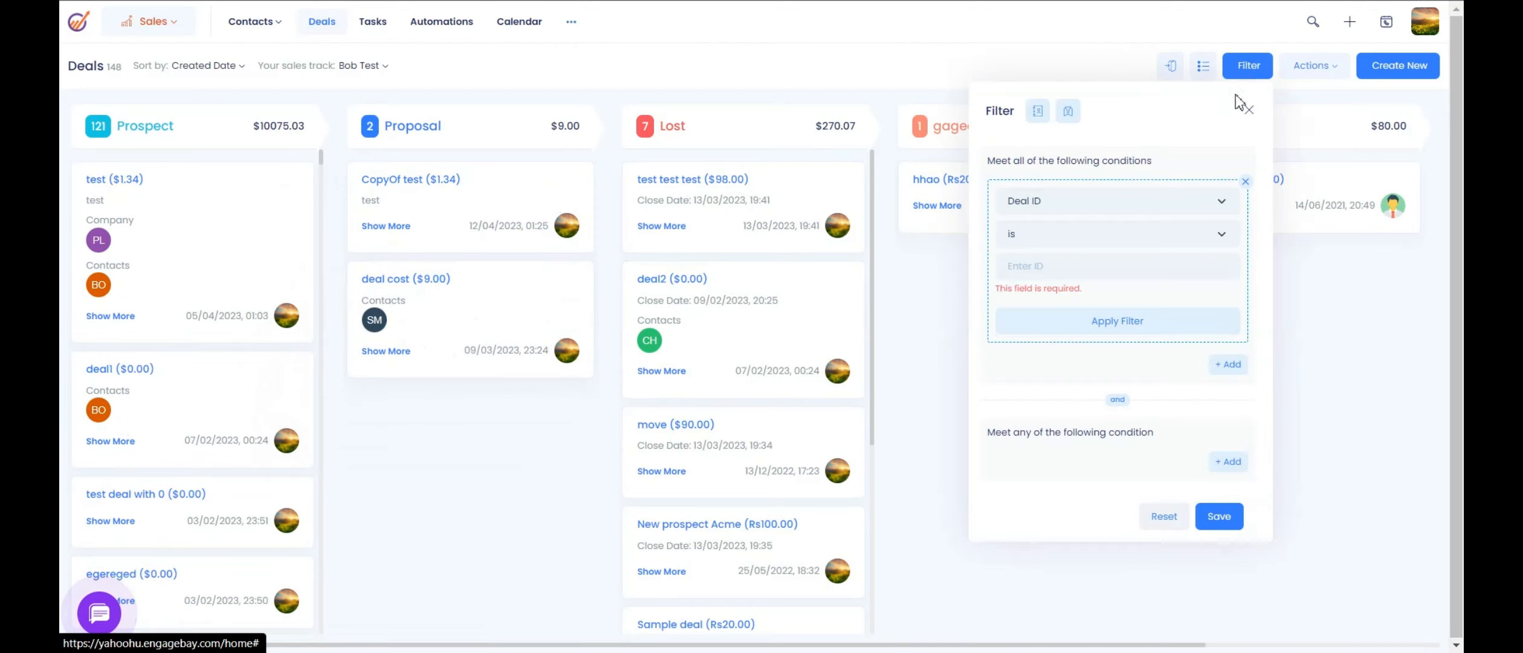
{"action": "left_click", "coordinate": [1186, 200]}
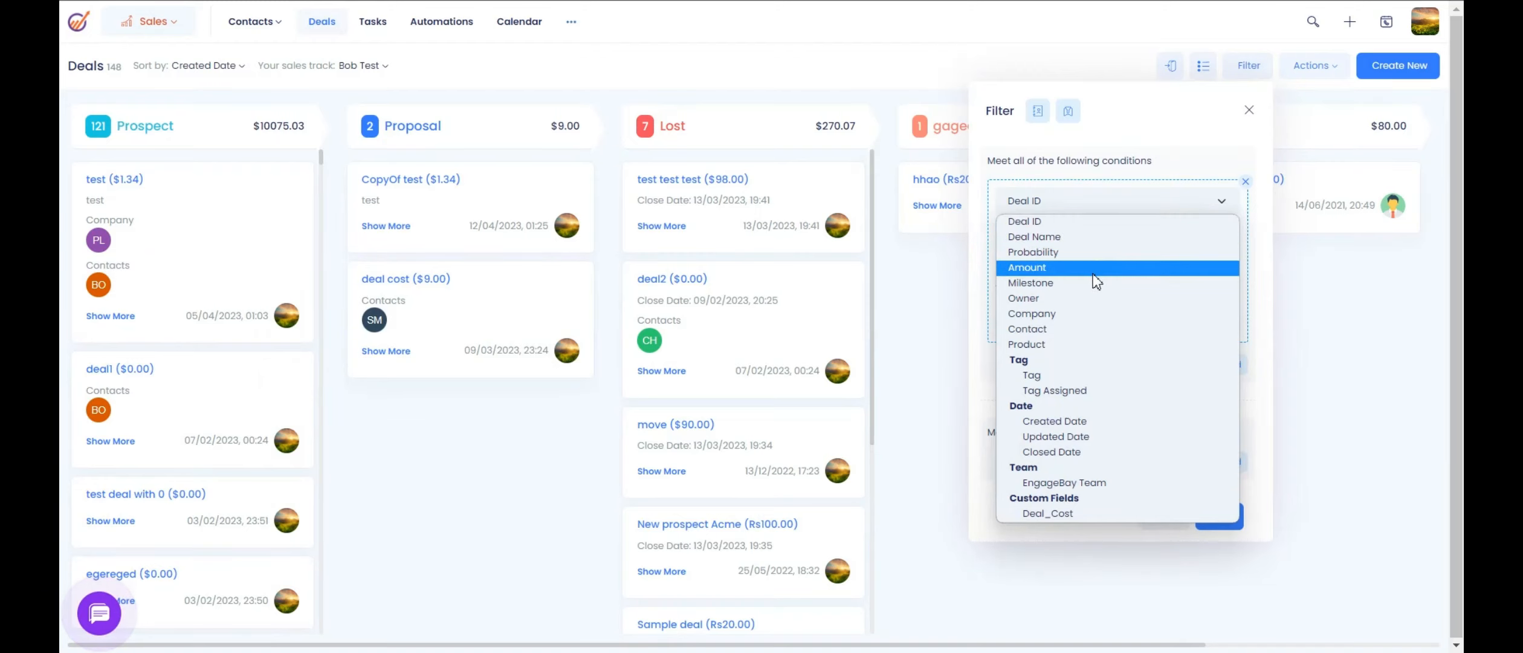
{"action": "left_click", "coordinate": [1049, 299]}
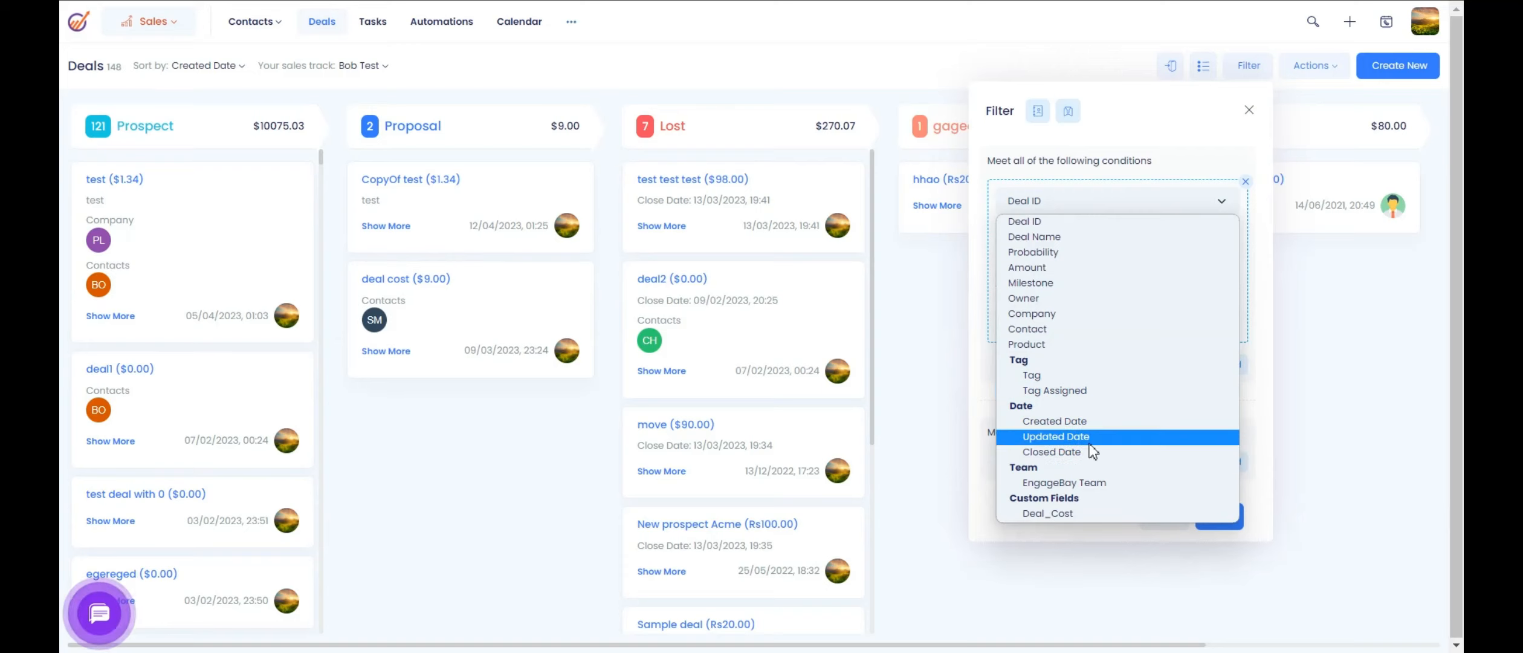
{"action": "left_click", "coordinate": [1253, 338]}
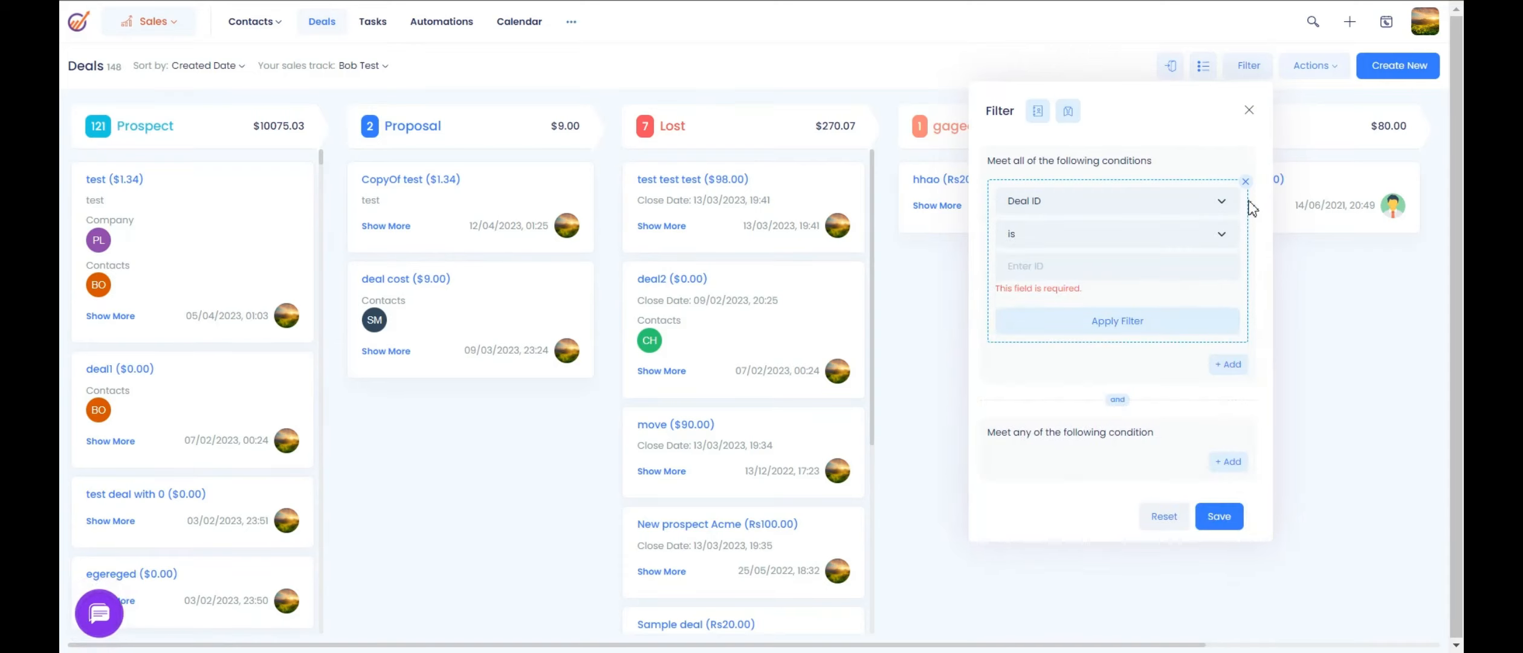
Step: Switch the deals to list view and show deals from all sales tracks
{"action": "left_click", "coordinate": [1203, 66]}
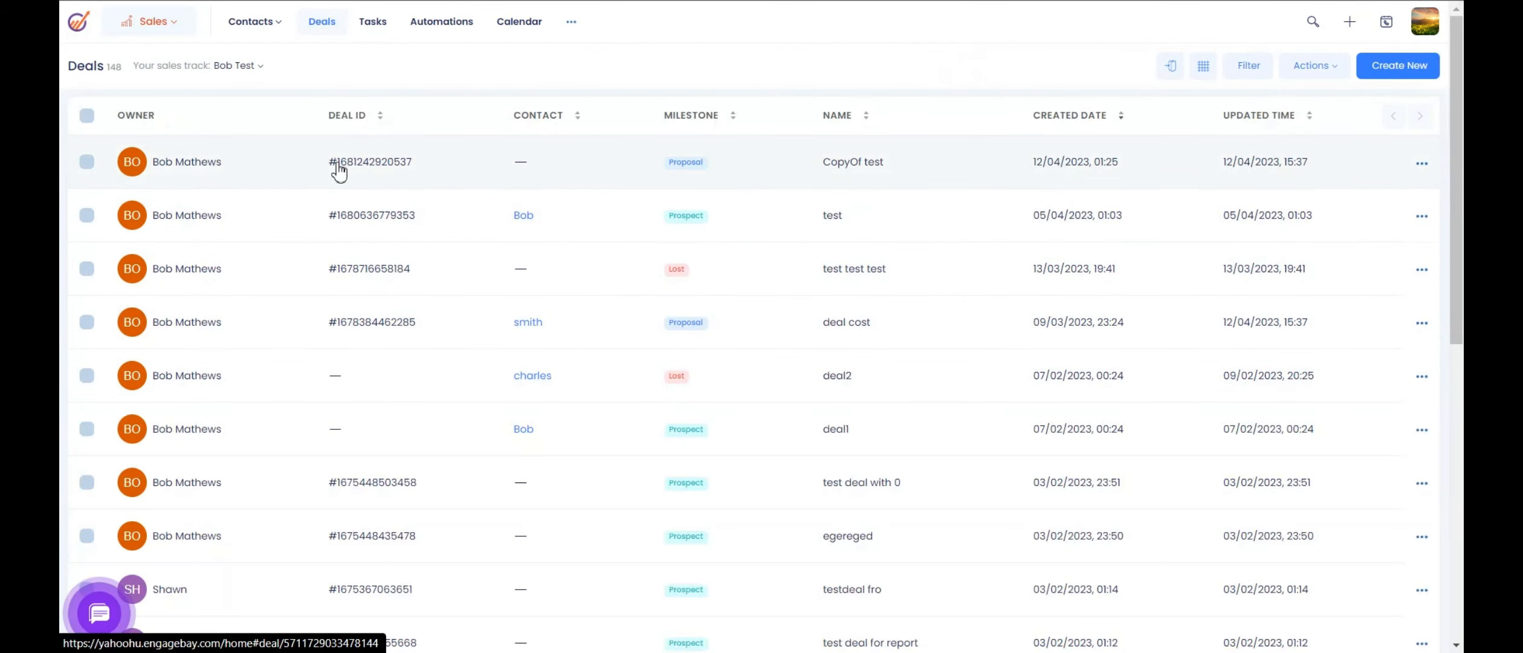
{"action": "left_click", "coordinate": [263, 66]}
{"action": "left_click", "coordinate": [260, 92]}
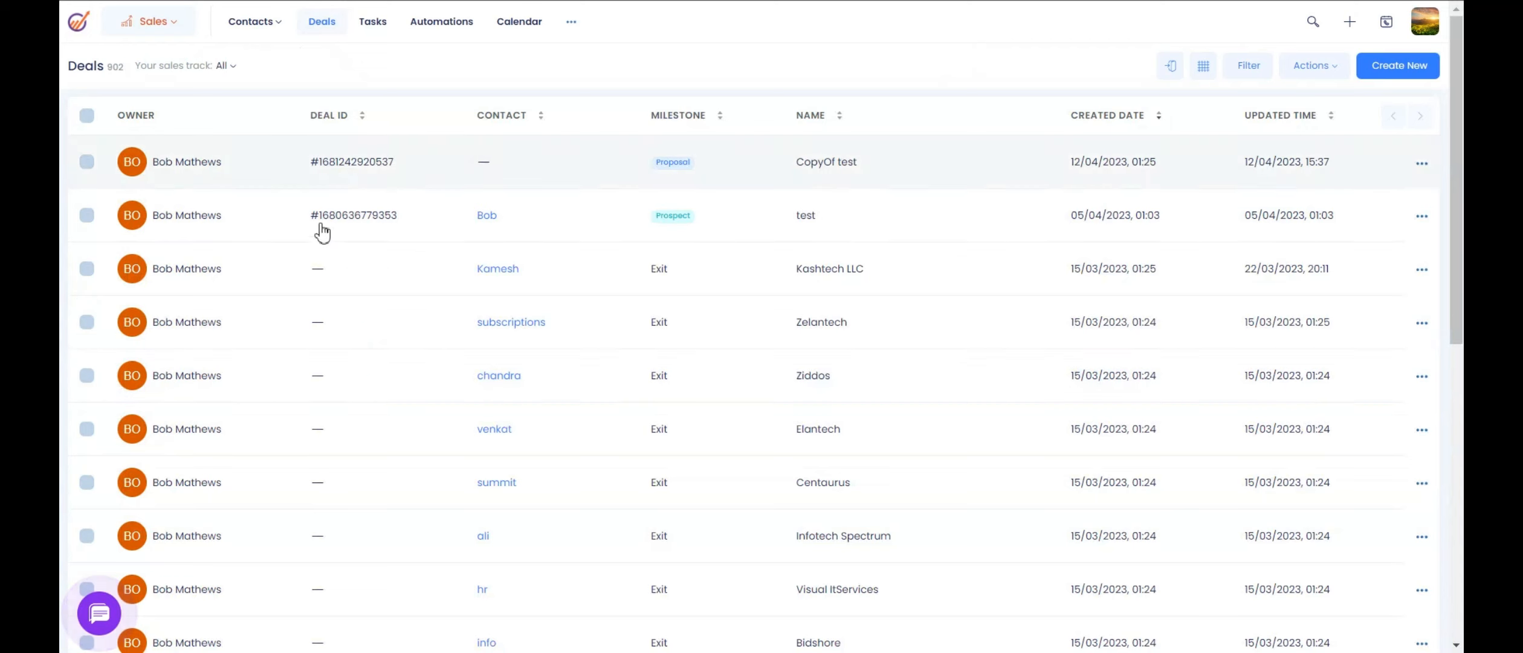
Step: Try selecting and deselecting all listed deals, and review the condition fields in the list's filter before closing it
{"action": "left_click", "coordinate": [88, 116]}
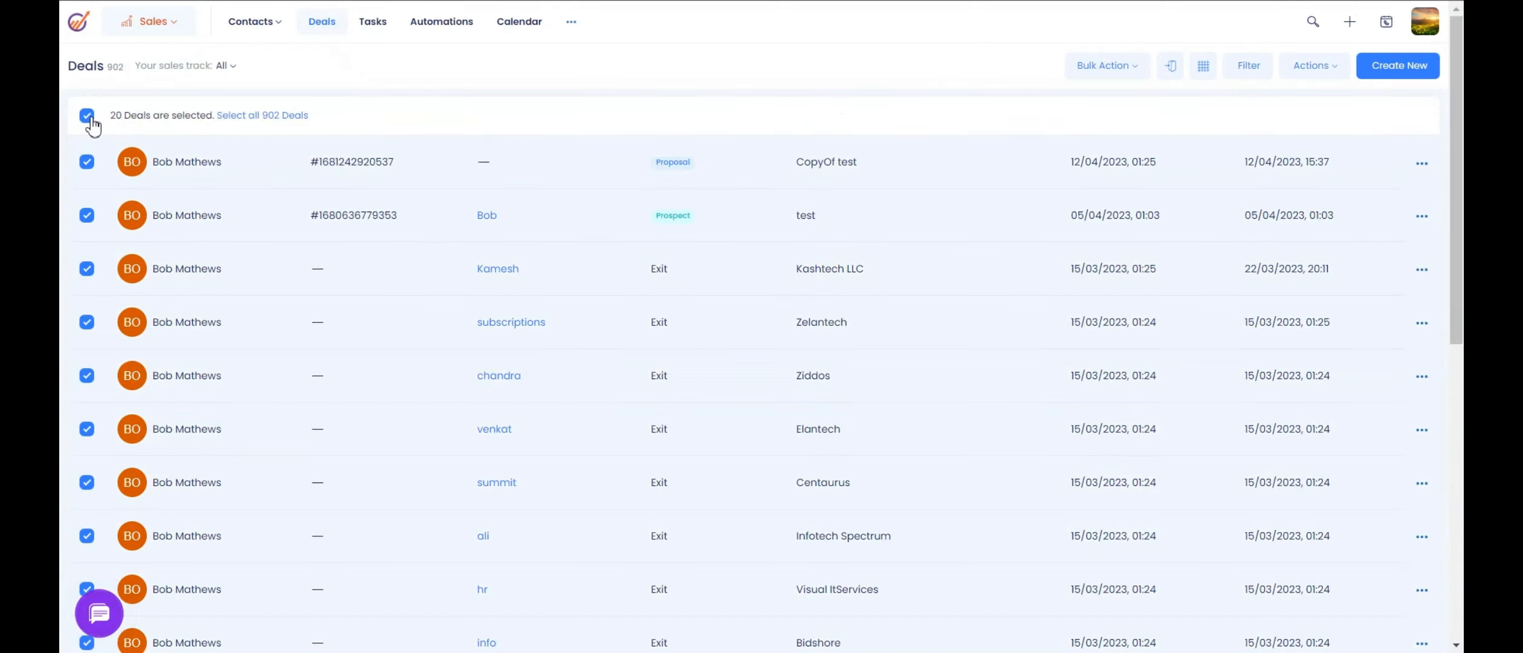
{"action": "left_click", "coordinate": [91, 120]}
{"action": "left_click", "coordinate": [1247, 67]}
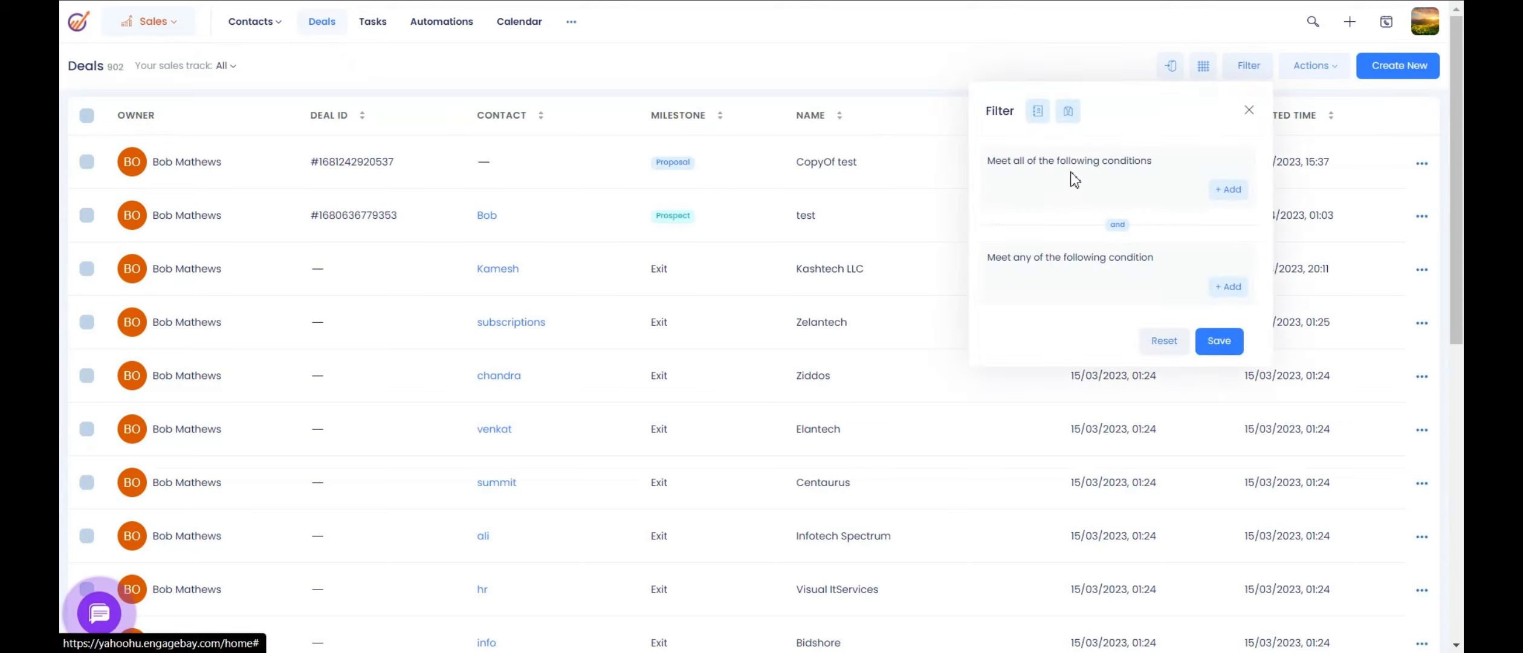
{"action": "left_click", "coordinate": [1226, 190]}
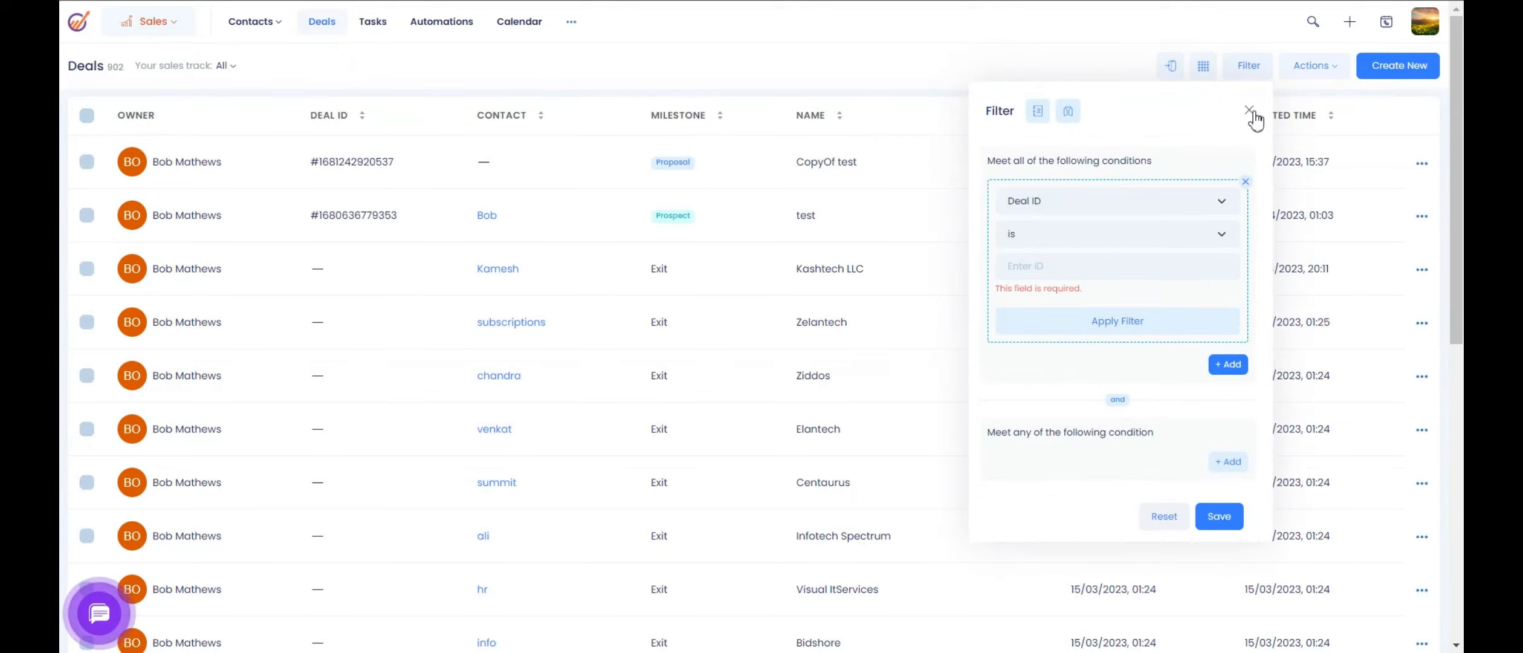
{"action": "left_click", "coordinate": [1225, 204]}
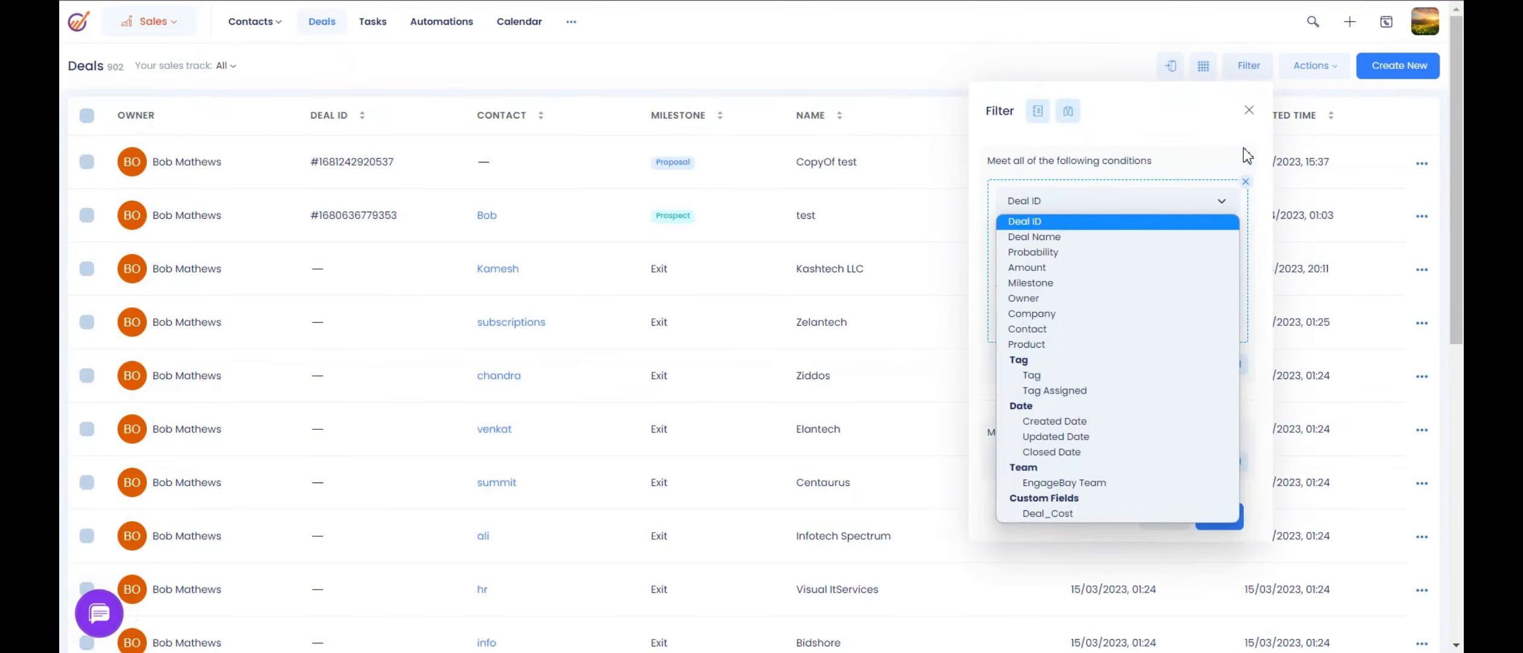
{"action": "left_click", "coordinate": [1249, 111]}
{"action": "left_click", "coordinate": [1249, 113]}
Step: Select all deals on the page and review the bulk actions available for them
{"action": "left_click", "coordinate": [87, 115]}
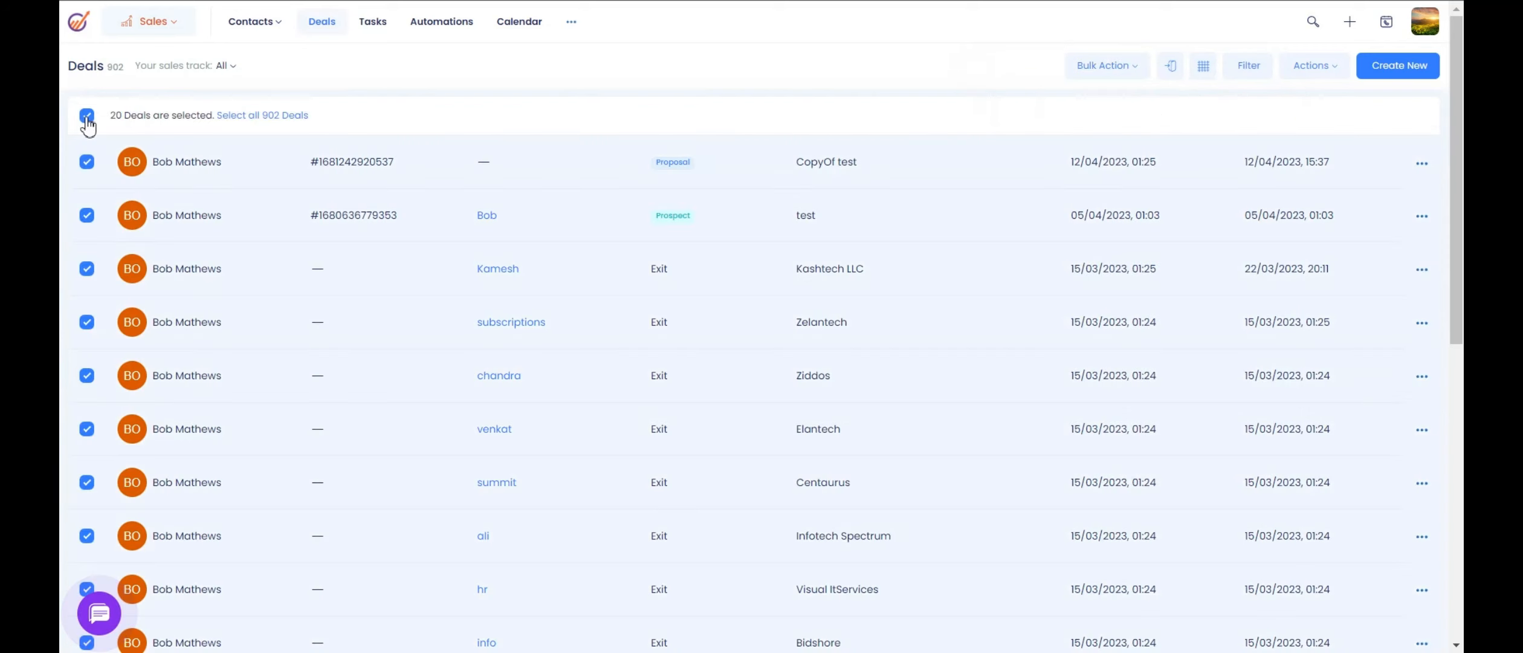
{"action": "left_click", "coordinate": [1135, 72]}
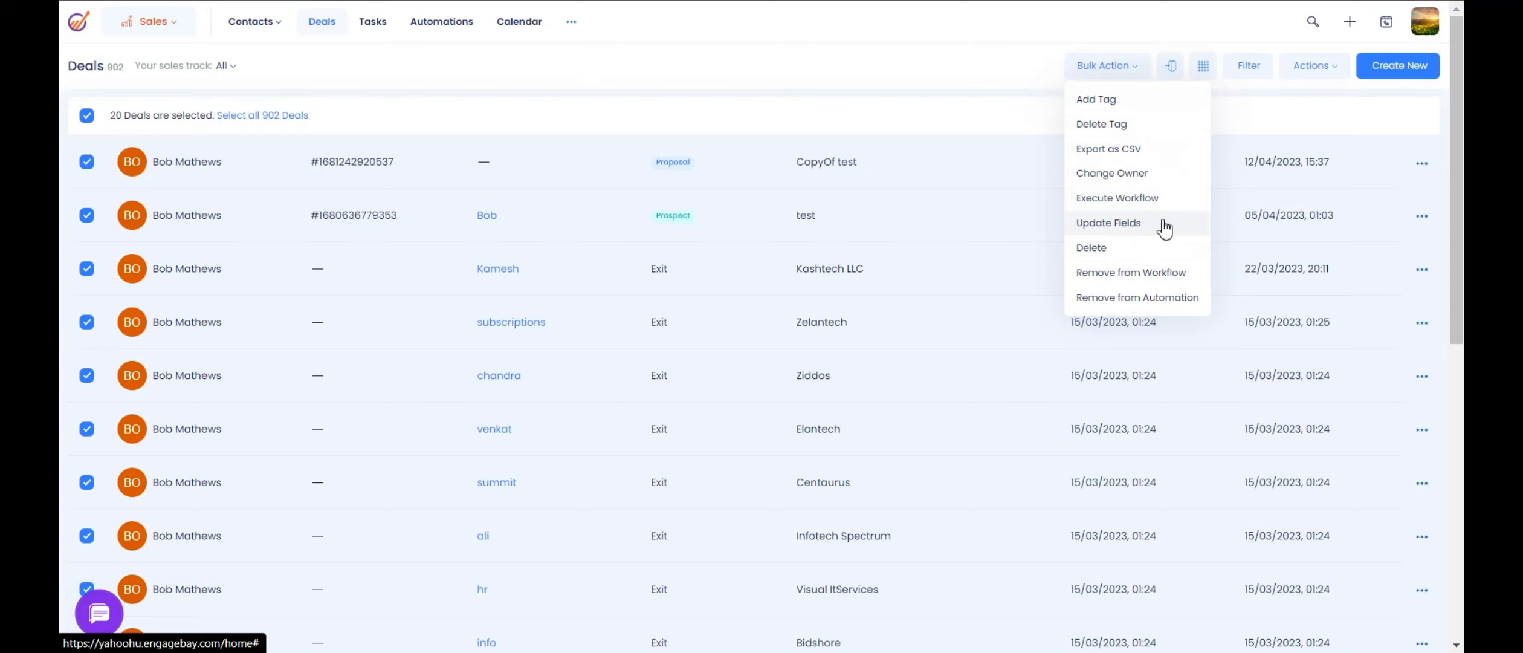
{"action": "left_click", "coordinate": [901, 86]}
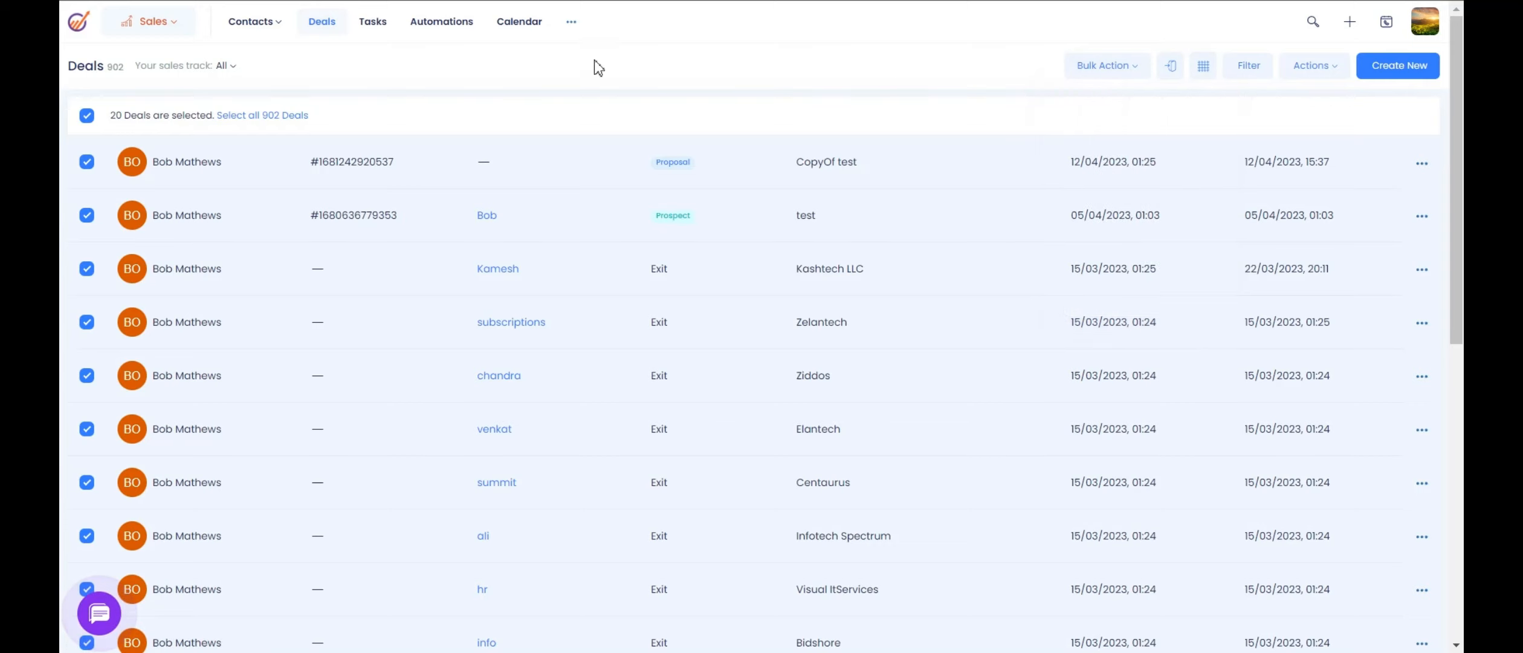
Step: Open the first record in the contacts list and show the deals associated with that contact
{"action": "mouse_move", "coordinate": [254, 21]}
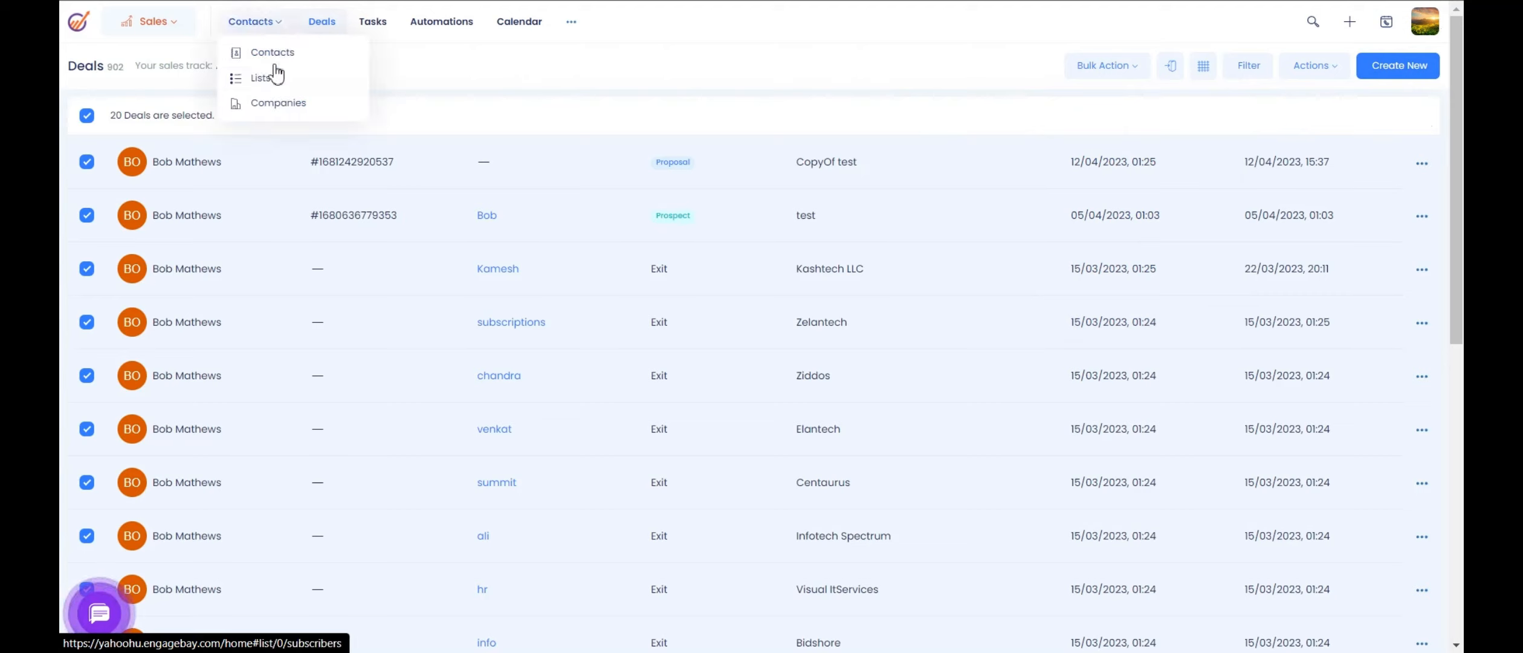
{"action": "left_click", "coordinate": [283, 51]}
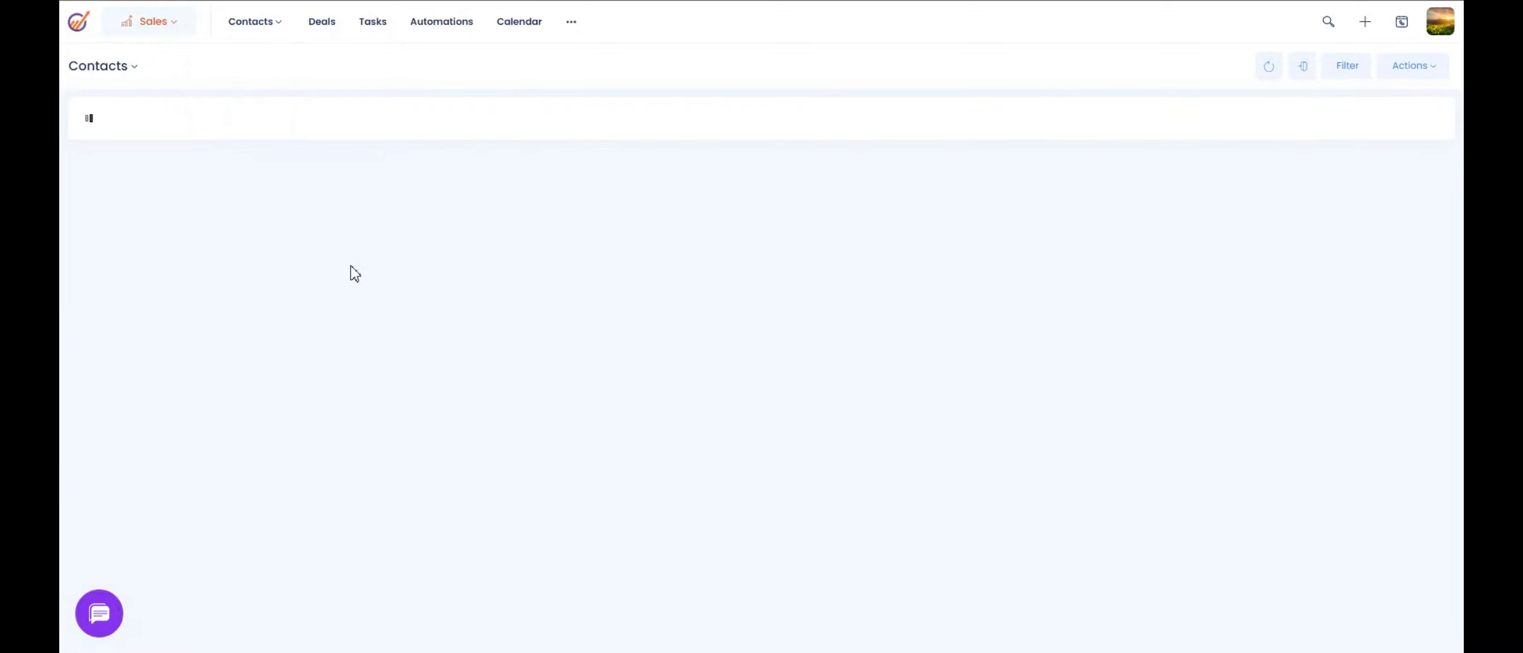
{"action": "left_click", "coordinate": [266, 166]}
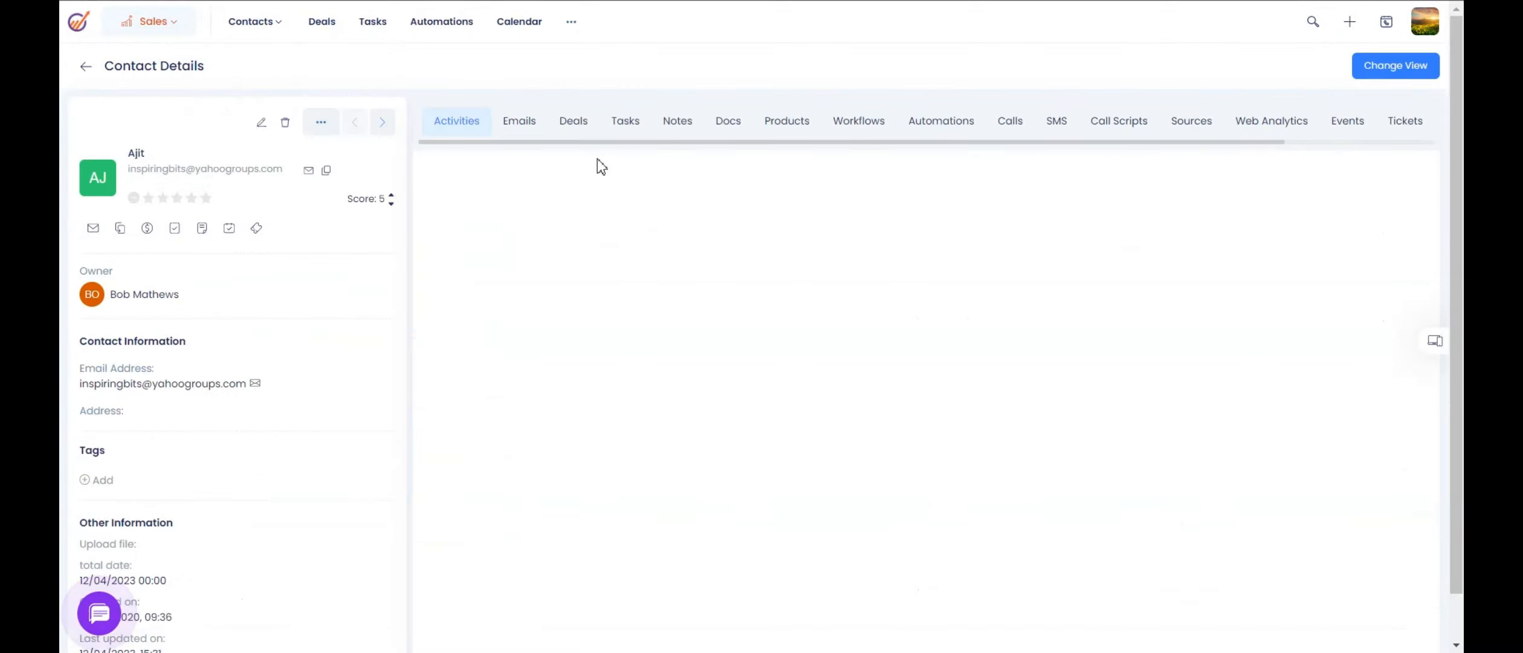
{"action": "left_click", "coordinate": [574, 121]}
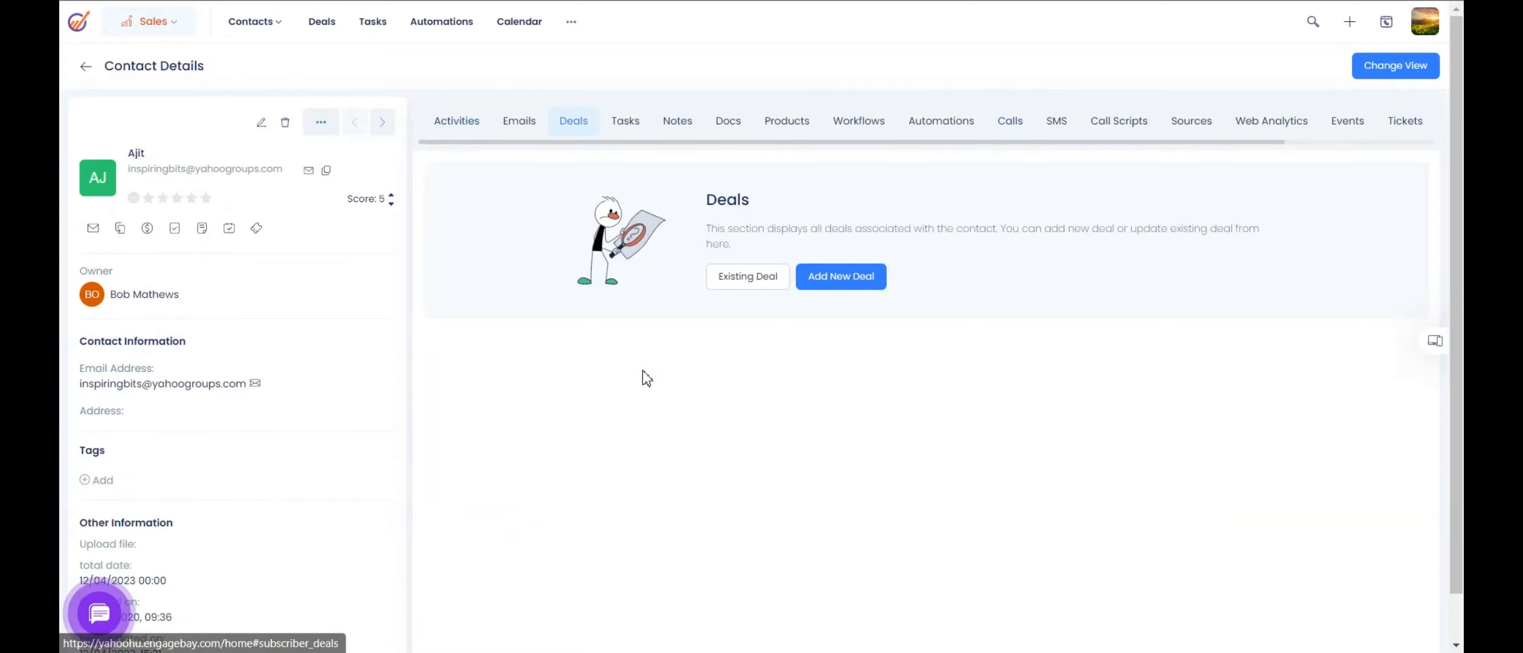
Step: Start a new deal for the contact with the Bob Test track and the Proposal milestone
{"action": "left_click", "coordinate": [854, 288]}
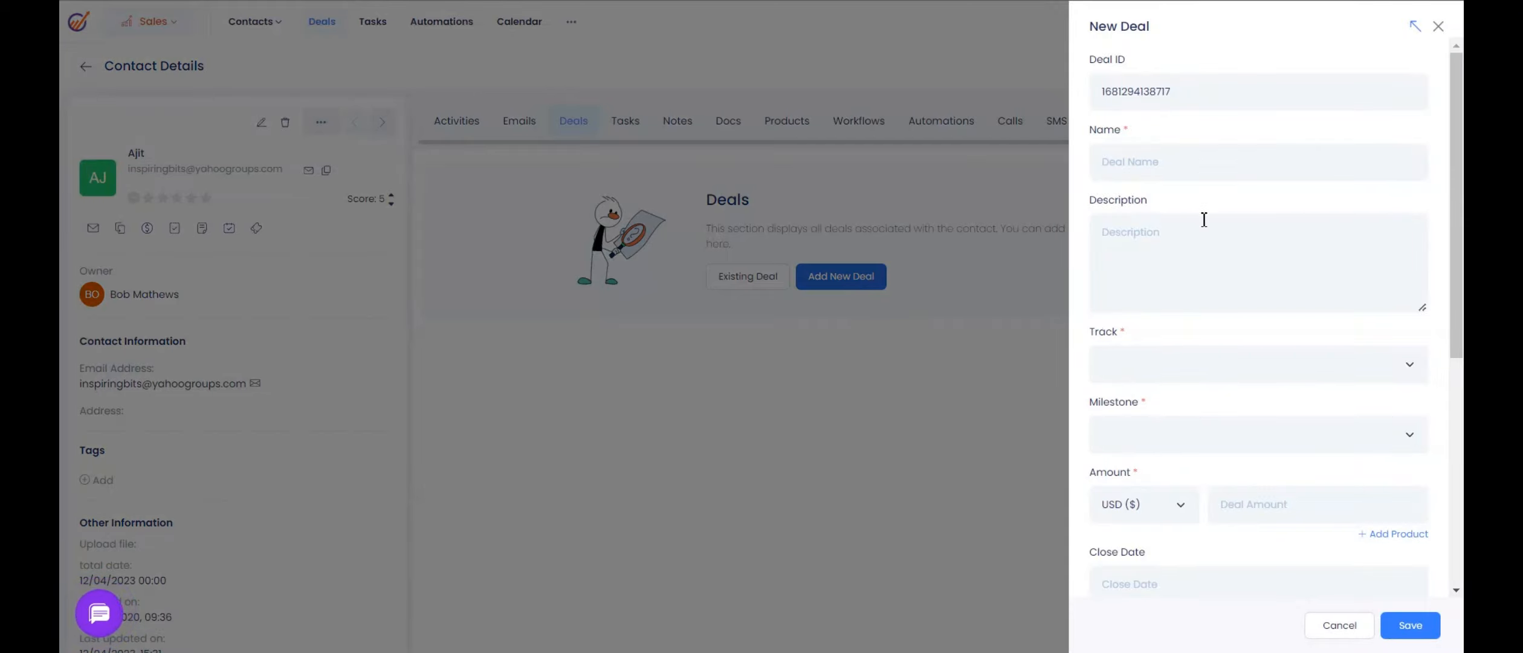
{"action": "scroll", "coordinate": [1204, 214], "scroll_direction": "down", "scroll_amount": 3}
{"action": "scroll", "coordinate": [1176, 199], "scroll_direction": "up", "scroll_amount": 2}
{"action": "scroll", "coordinate": [1187, 350], "scroll_direction": "down", "scroll_amount": 3}
{"action": "left_click", "coordinate": [1189, 282]}
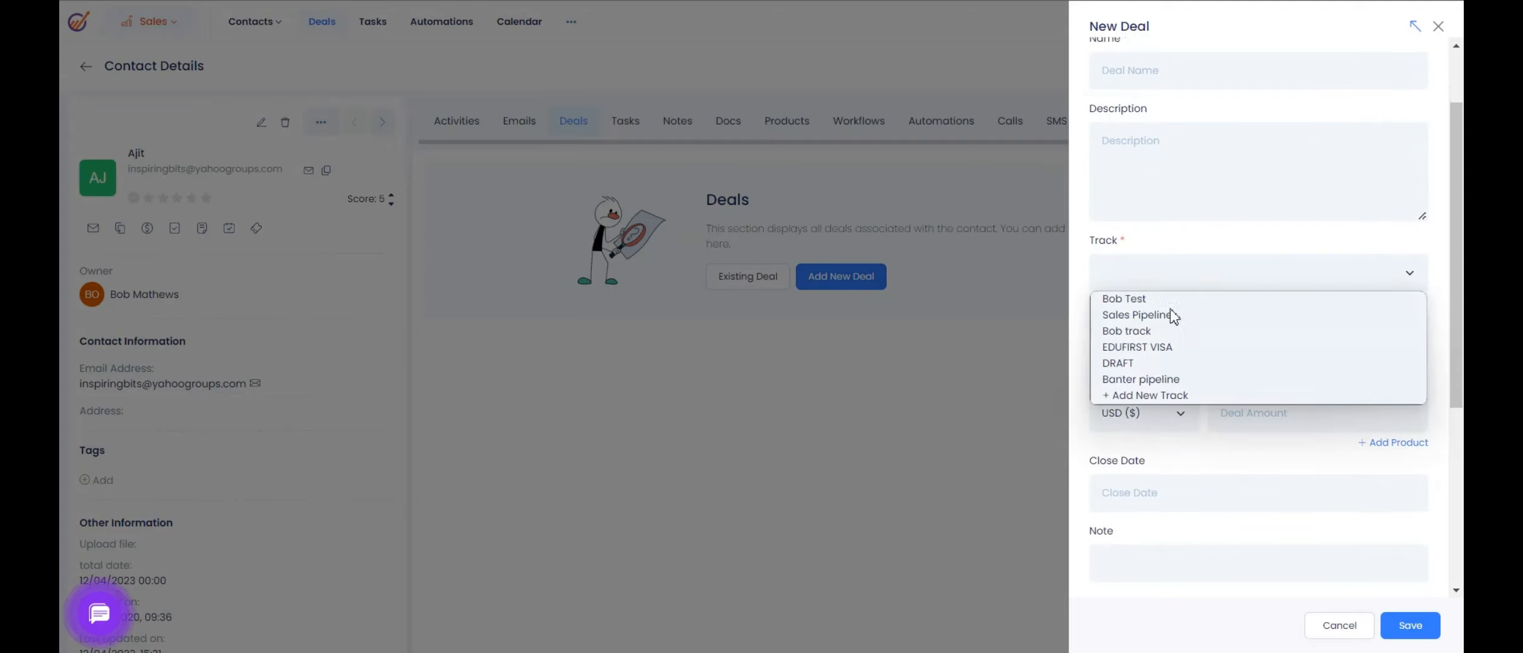
{"action": "left_click", "coordinate": [1200, 296]}
{"action": "scroll", "coordinate": [1200, 295], "scroll_direction": "down", "scroll_amount": 6}
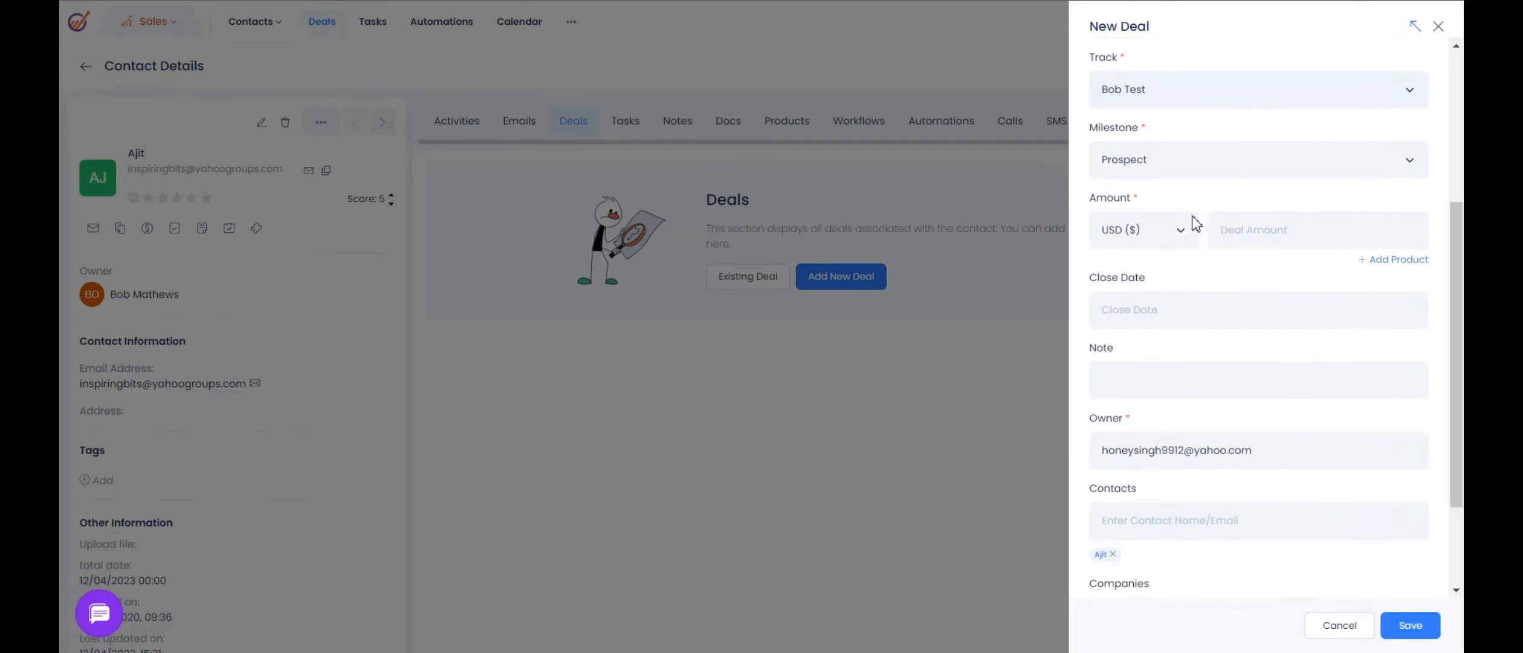
{"action": "left_click", "coordinate": [1193, 168]}
{"action": "left_click", "coordinate": [1175, 219]}
Step: Set the new deal's close date to 12/04/2023 15:39, review its remaining fields, and discard the deal
{"action": "scroll", "coordinate": [1233, 236], "scroll_direction": "down", "scroll_amount": 3}
{"action": "scroll", "coordinate": [1170, 292], "scroll_direction": "down", "scroll_amount": 1}
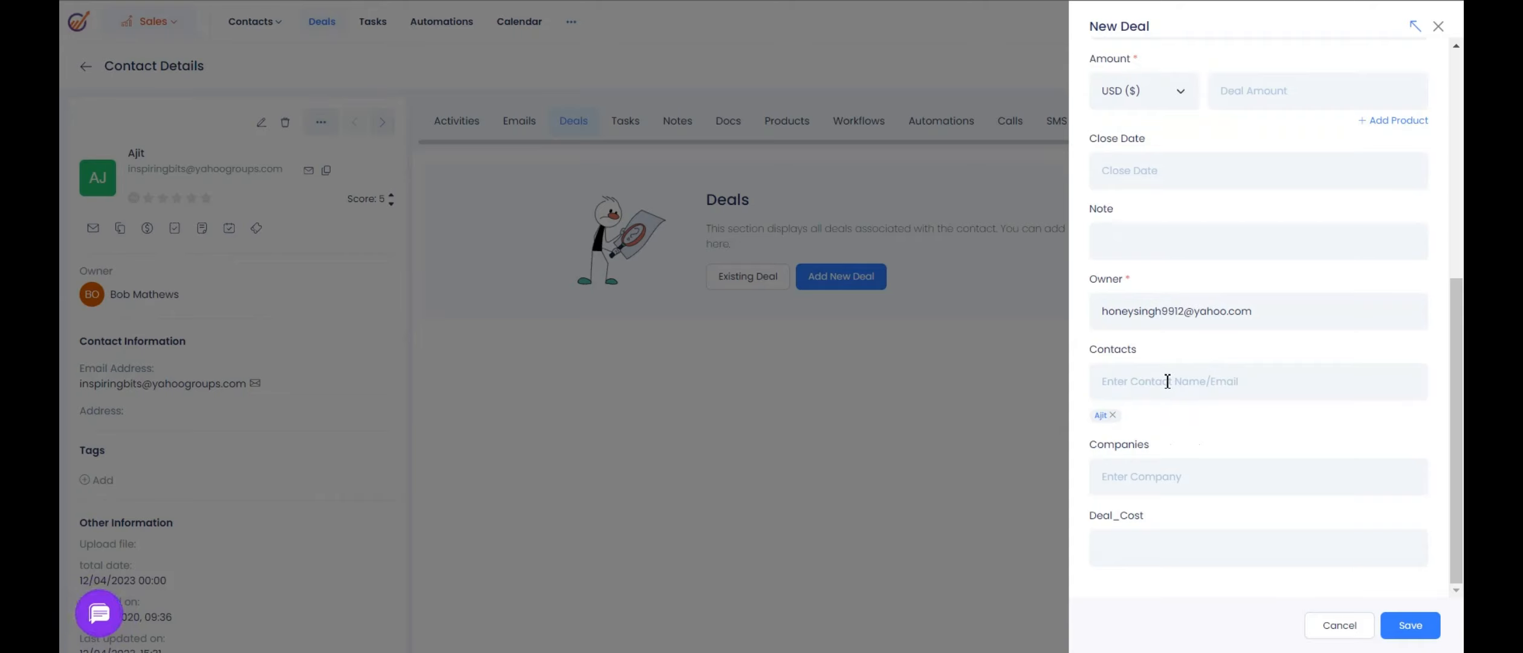
{"action": "scroll", "coordinate": [1170, 380], "scroll_direction": "up", "scroll_amount": 2}
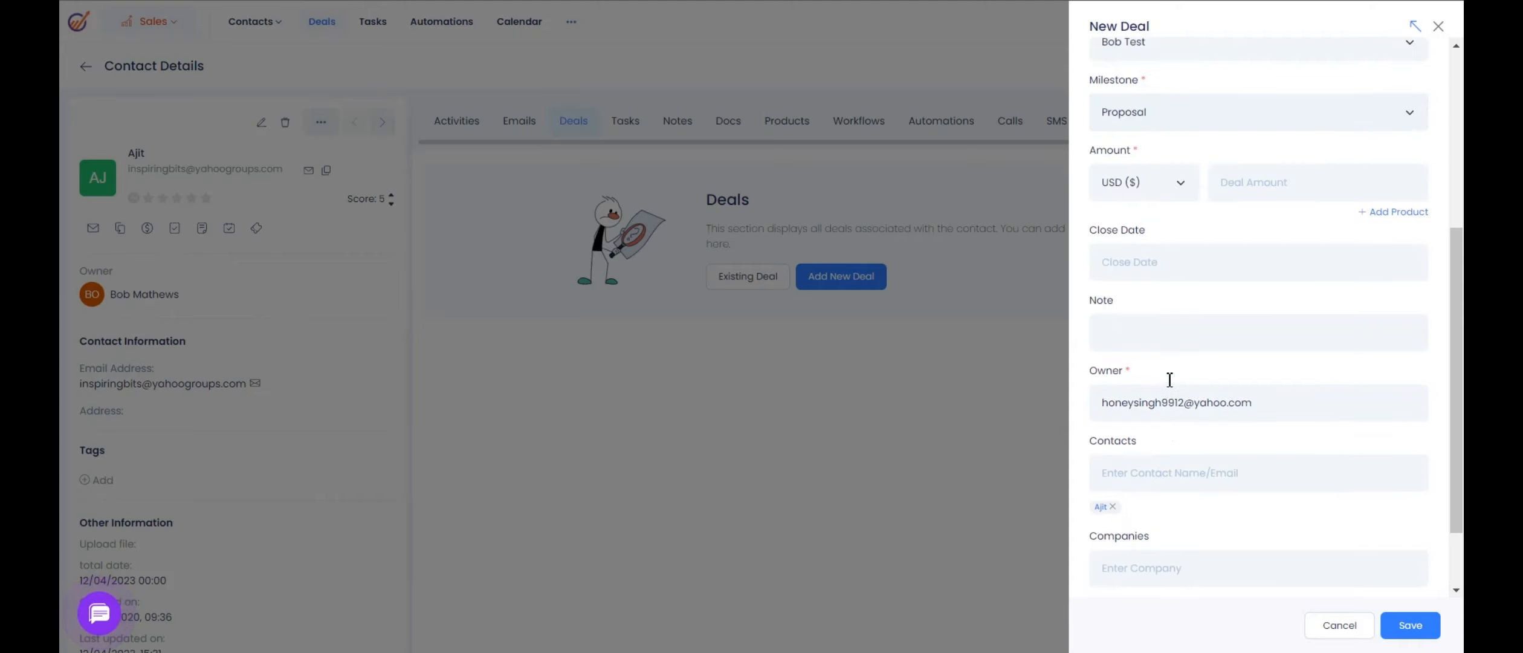
{"action": "left_click", "coordinate": [1153, 260]}
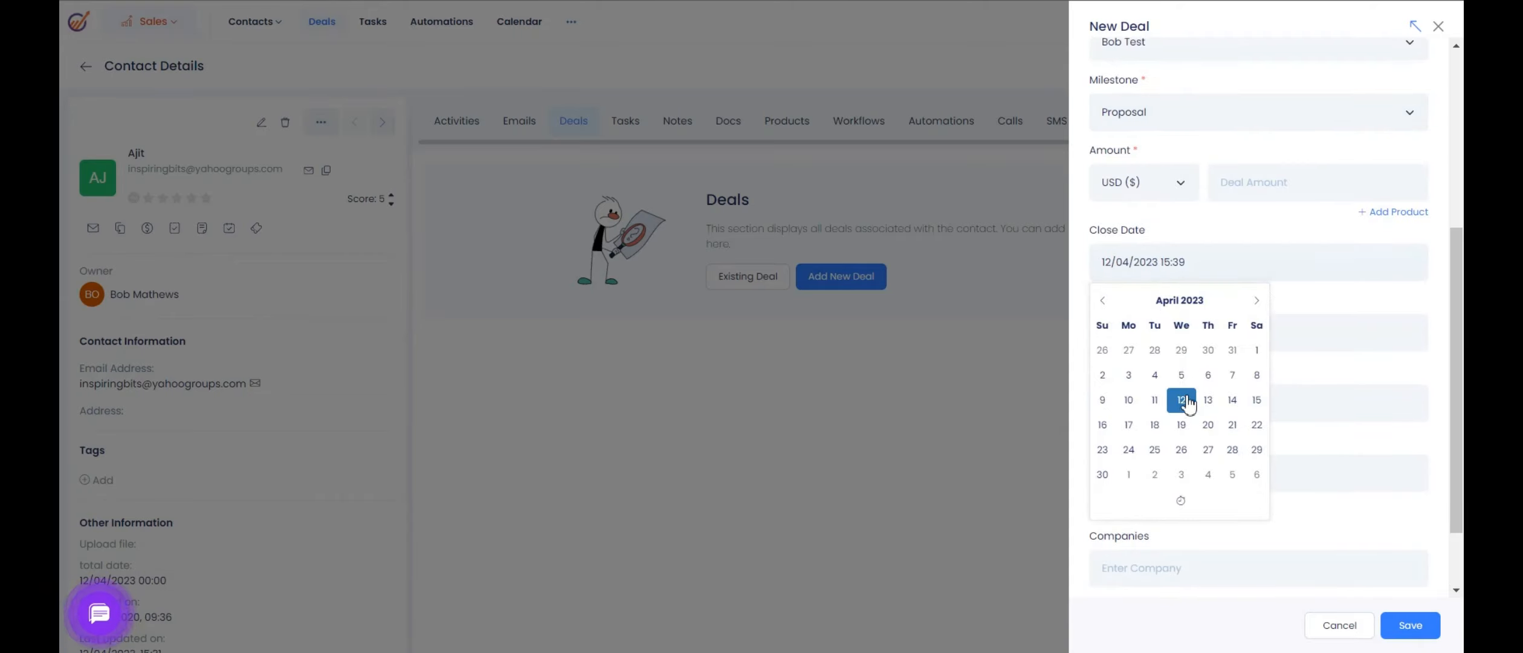
{"action": "left_click", "coordinate": [1361, 367]}
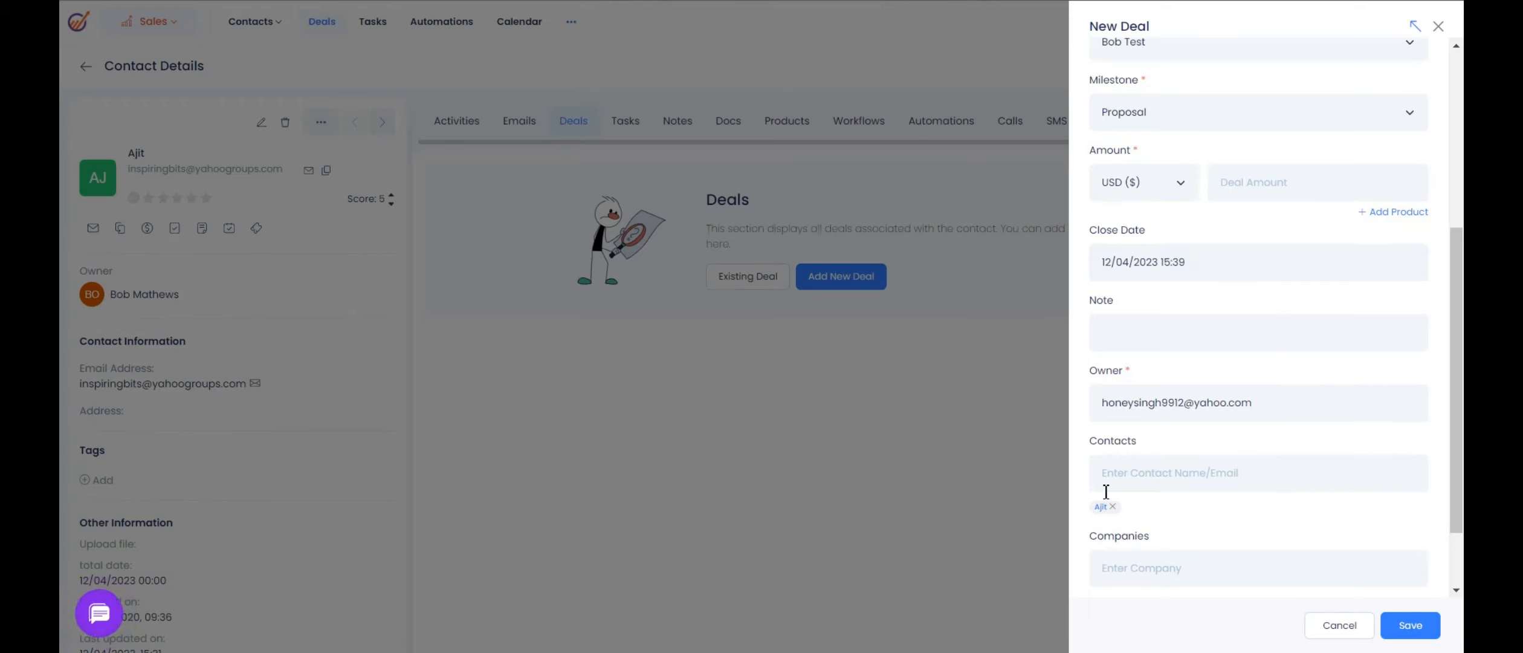
{"action": "scroll", "coordinate": [1122, 447], "scroll_direction": "down", "scroll_amount": 2}
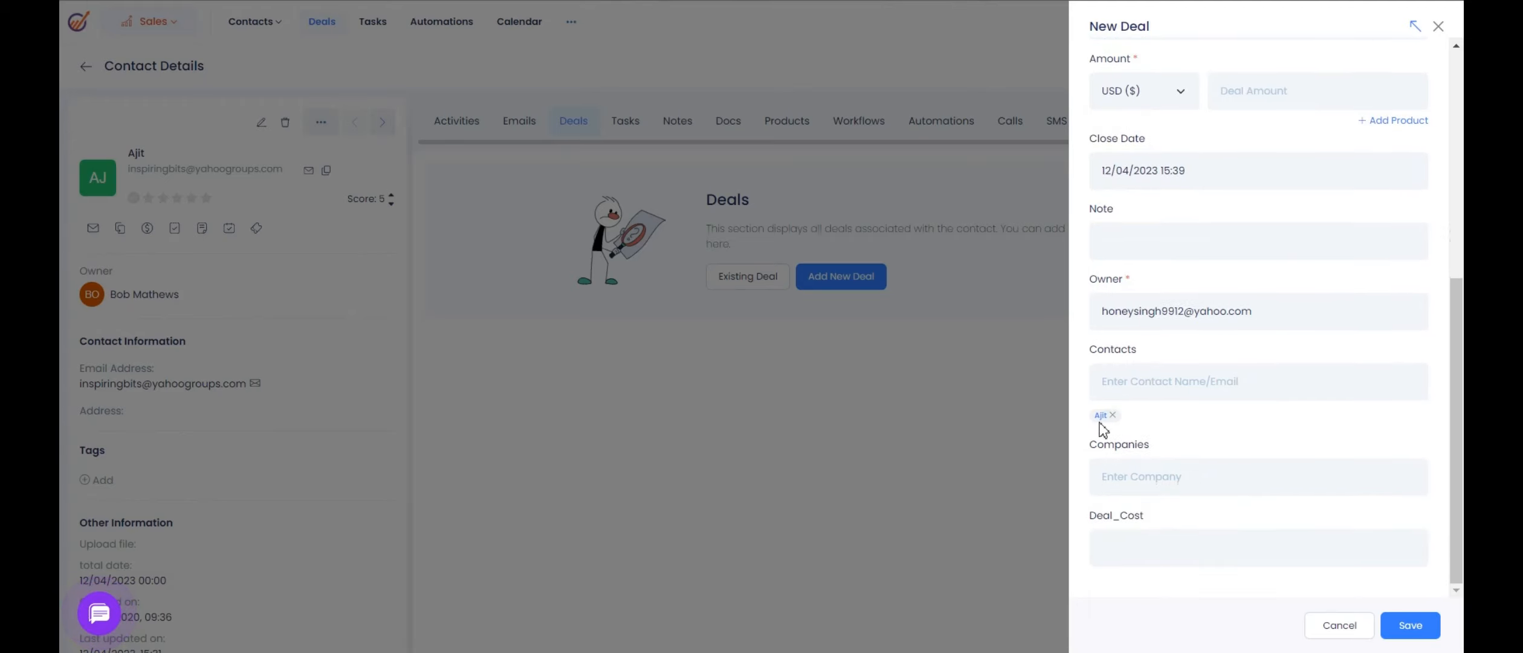
{"action": "key", "text": "ctrl"}
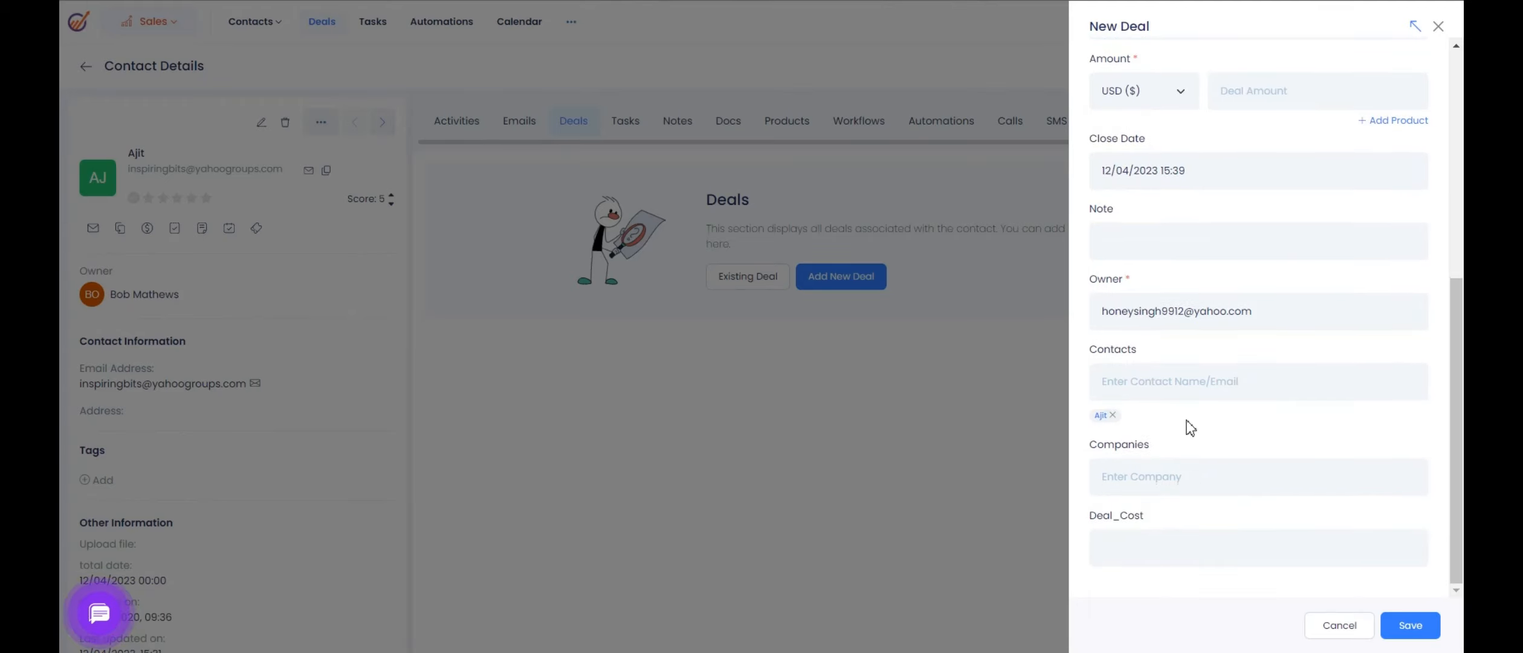
{"action": "key", "text": "ctrl"}
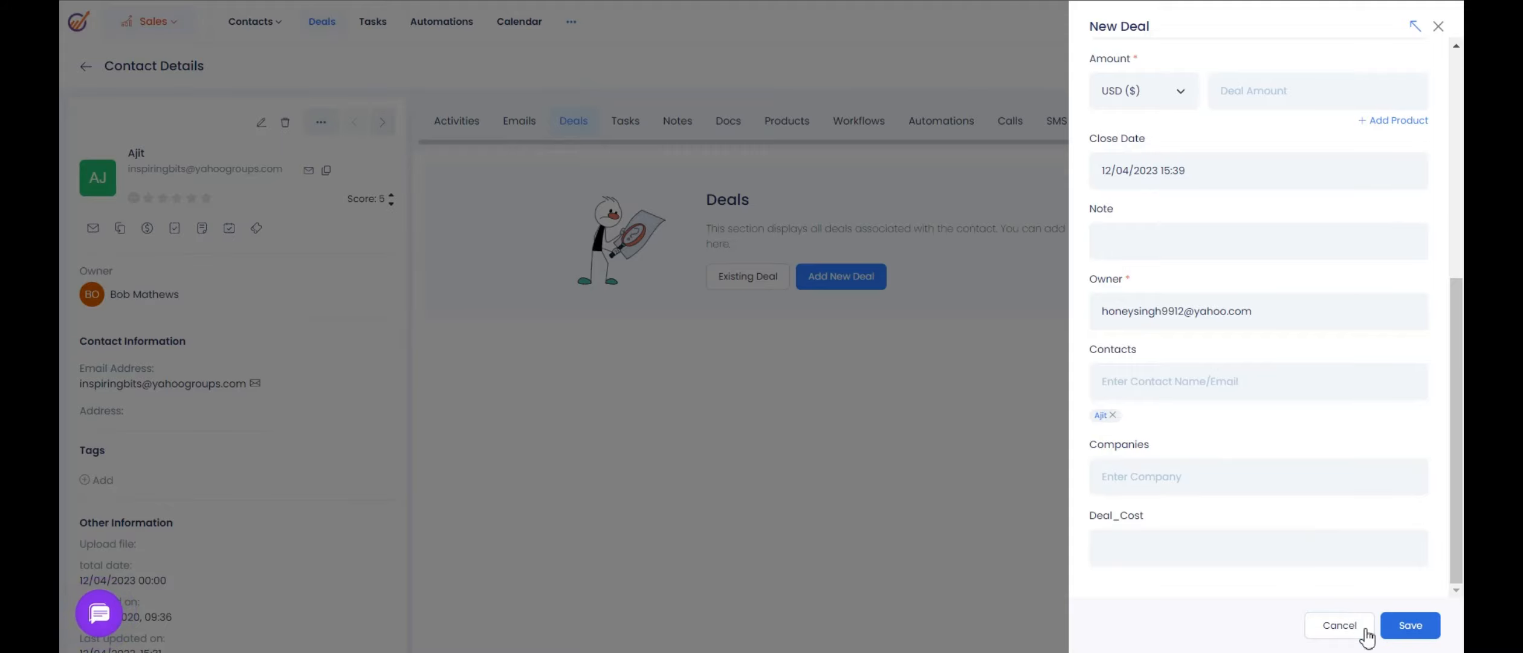
{"action": "left_click", "coordinate": [1334, 626]}
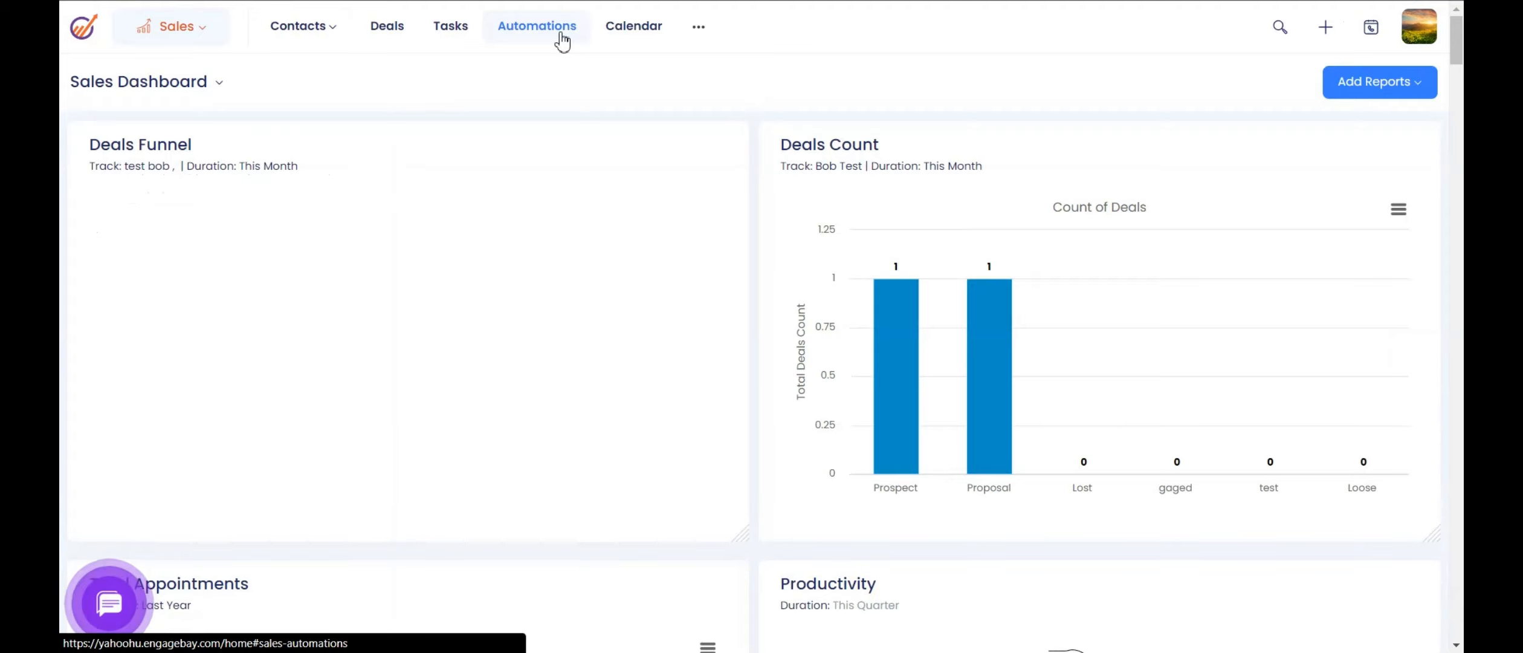
Step: Create a new sales automation named "tese teb"
{"action": "left_click", "coordinate": [561, 36]}
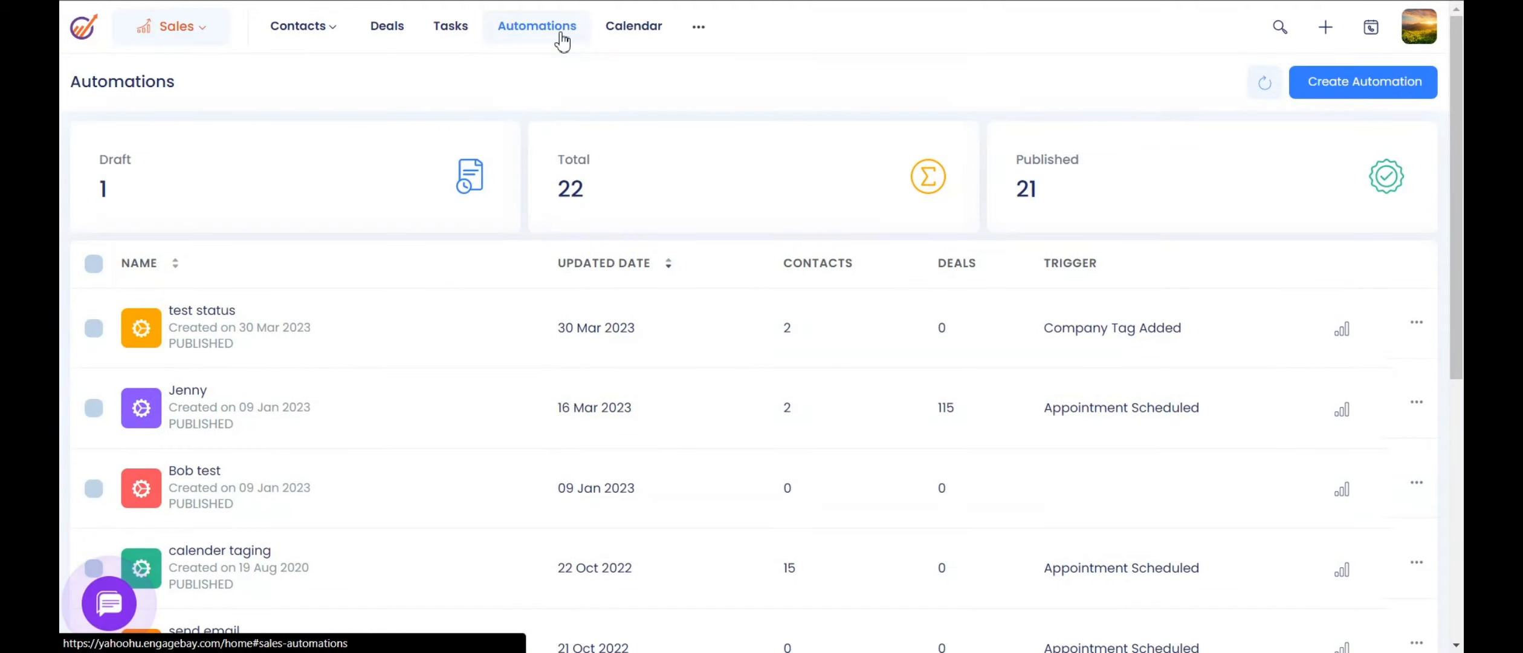
{"action": "left_click", "coordinate": [1337, 94]}
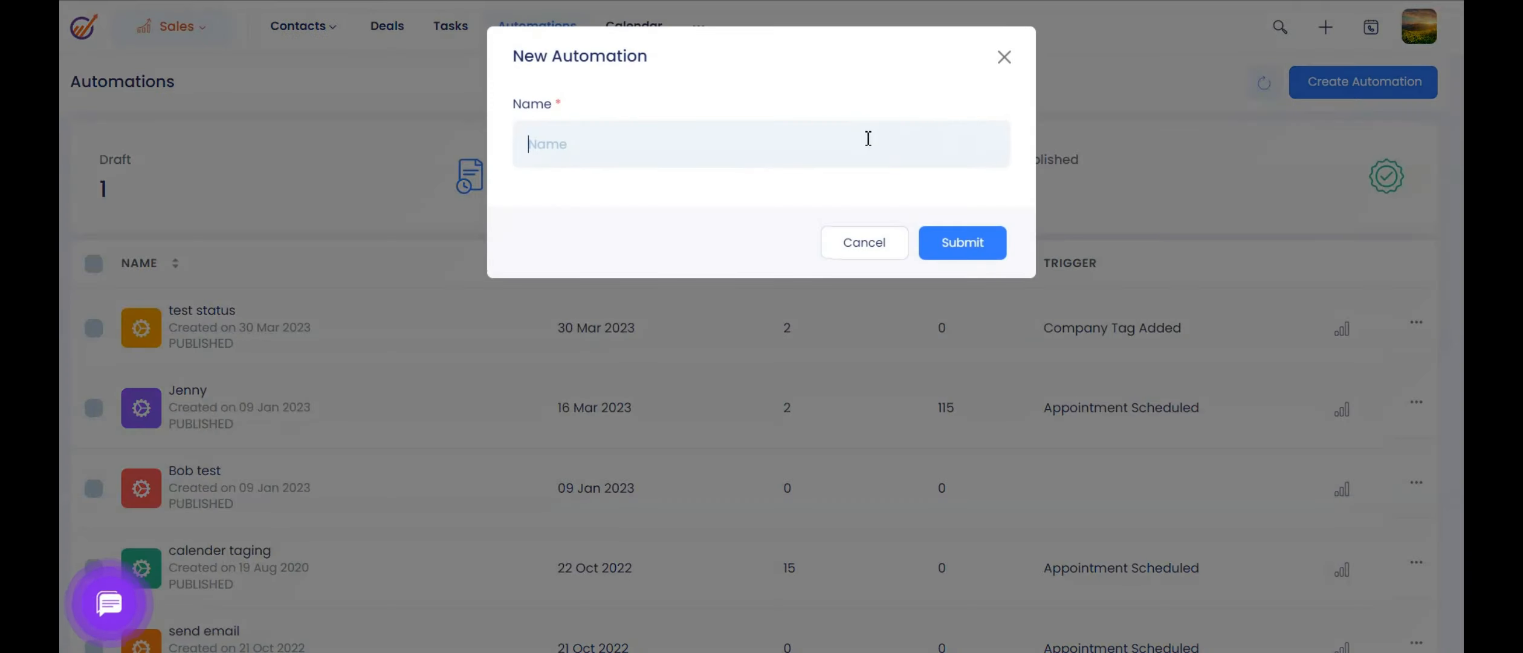
{"action": "type", "text": "tet"}
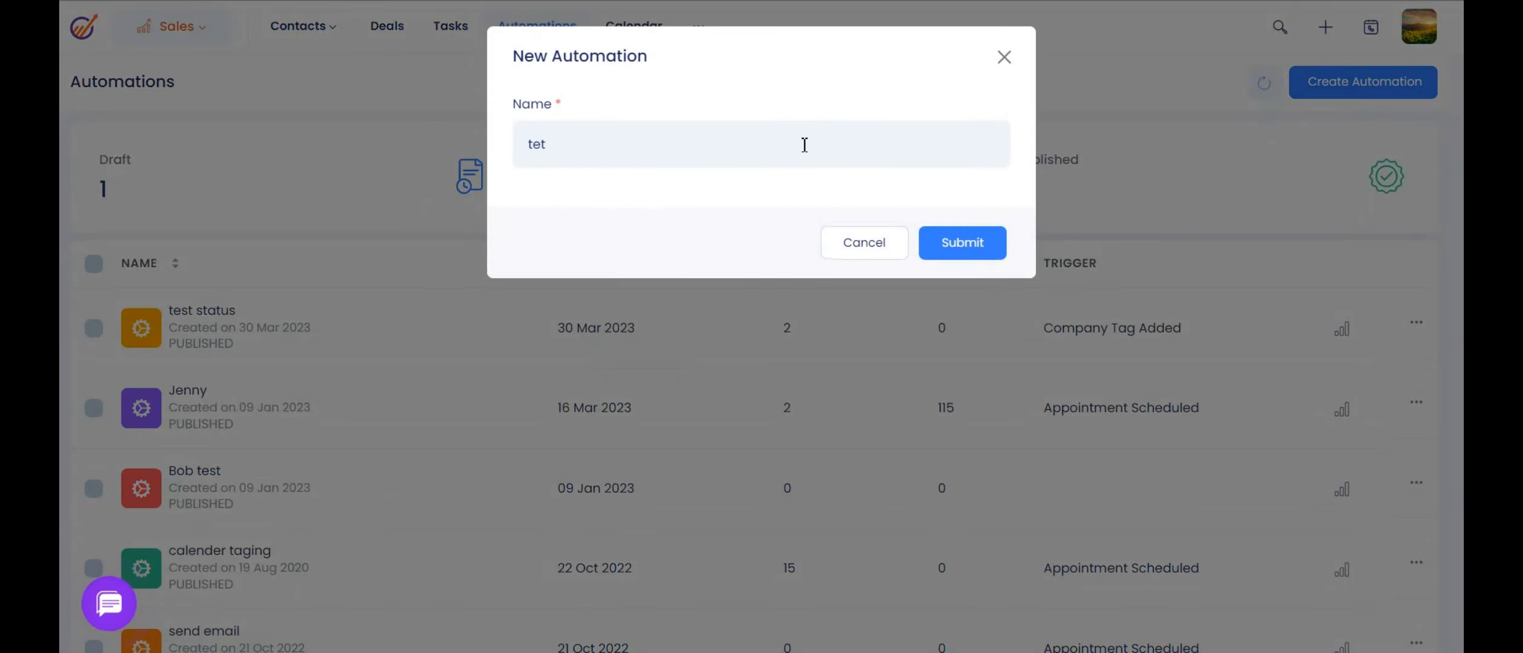
{"action": "key", "text": "BackSpace"}
{"action": "type", "text": "se teb"}
{"action": "left_click", "coordinate": [952, 246]}
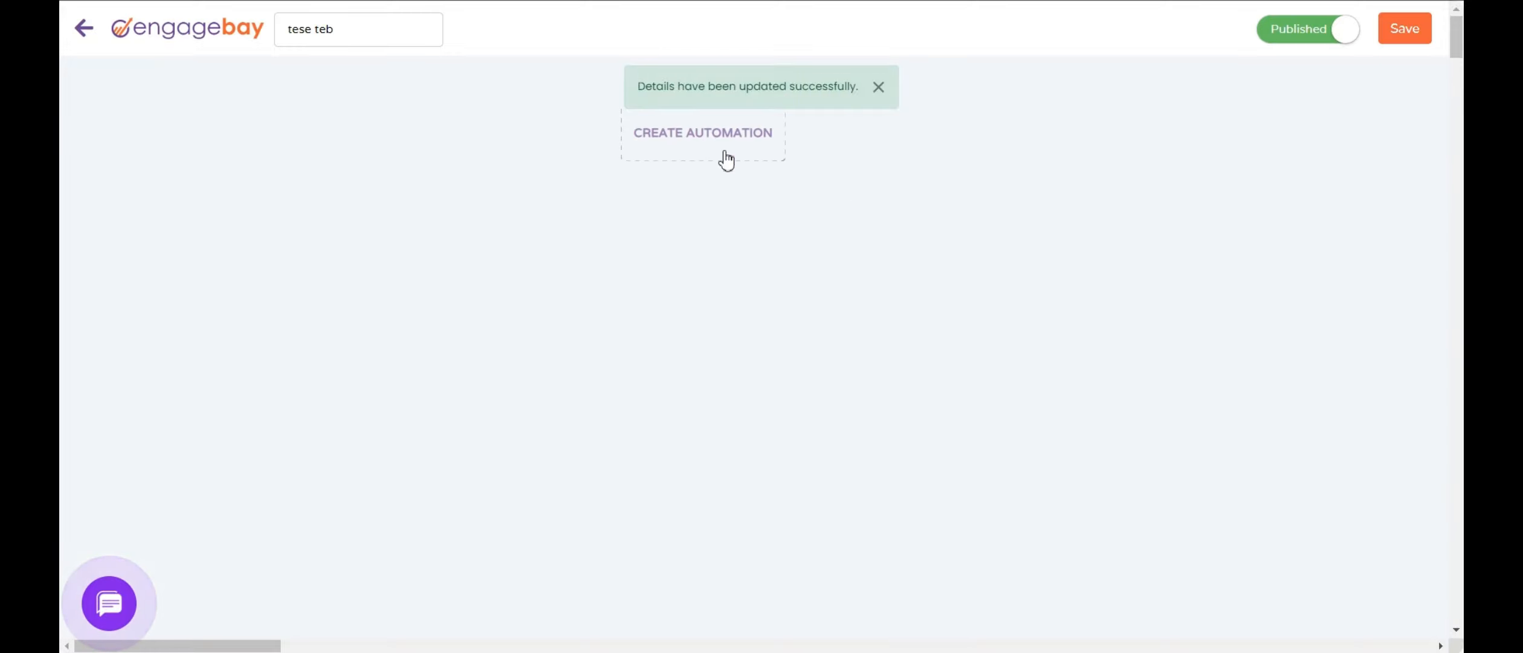
Step: Start the automation's first node and review the deal track, deal milestone, deal created, appointment scheduled and task added triggers
{"action": "left_click", "coordinate": [716, 154]}
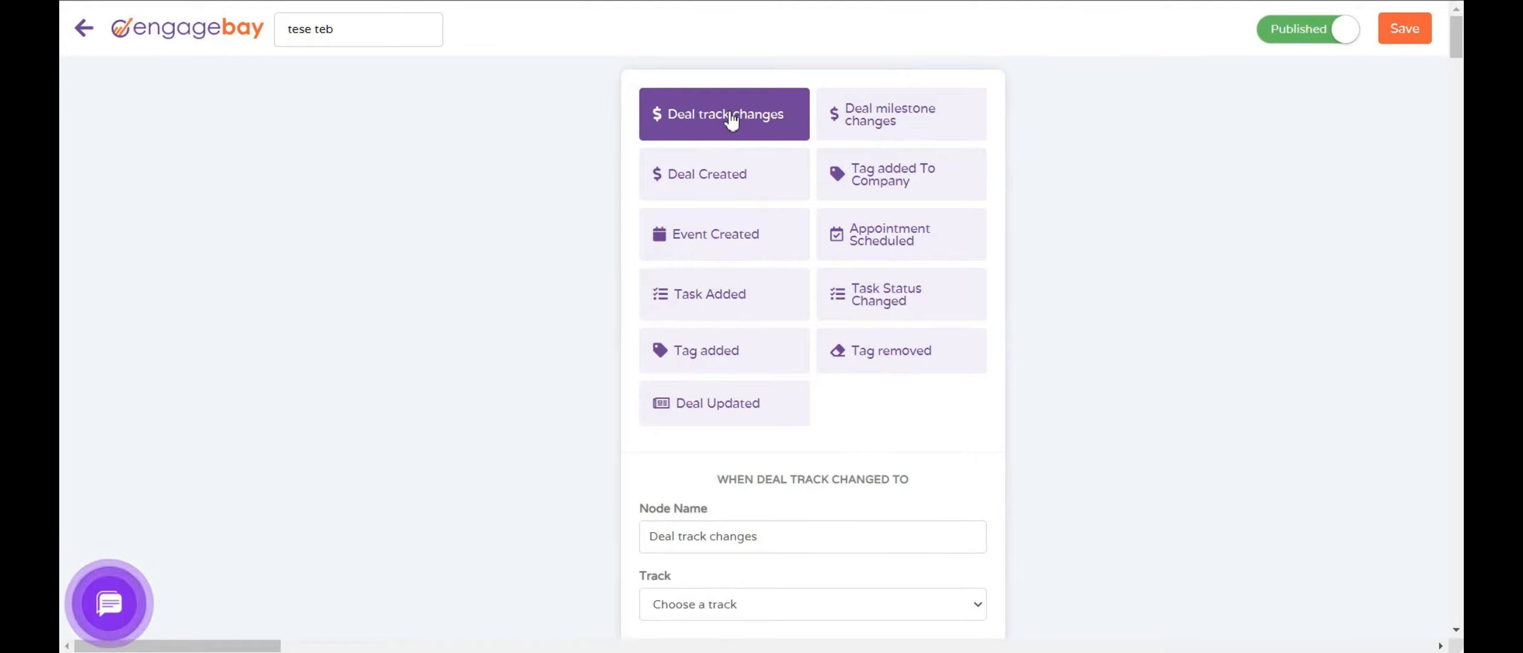
{"action": "left_click", "coordinate": [848, 128]}
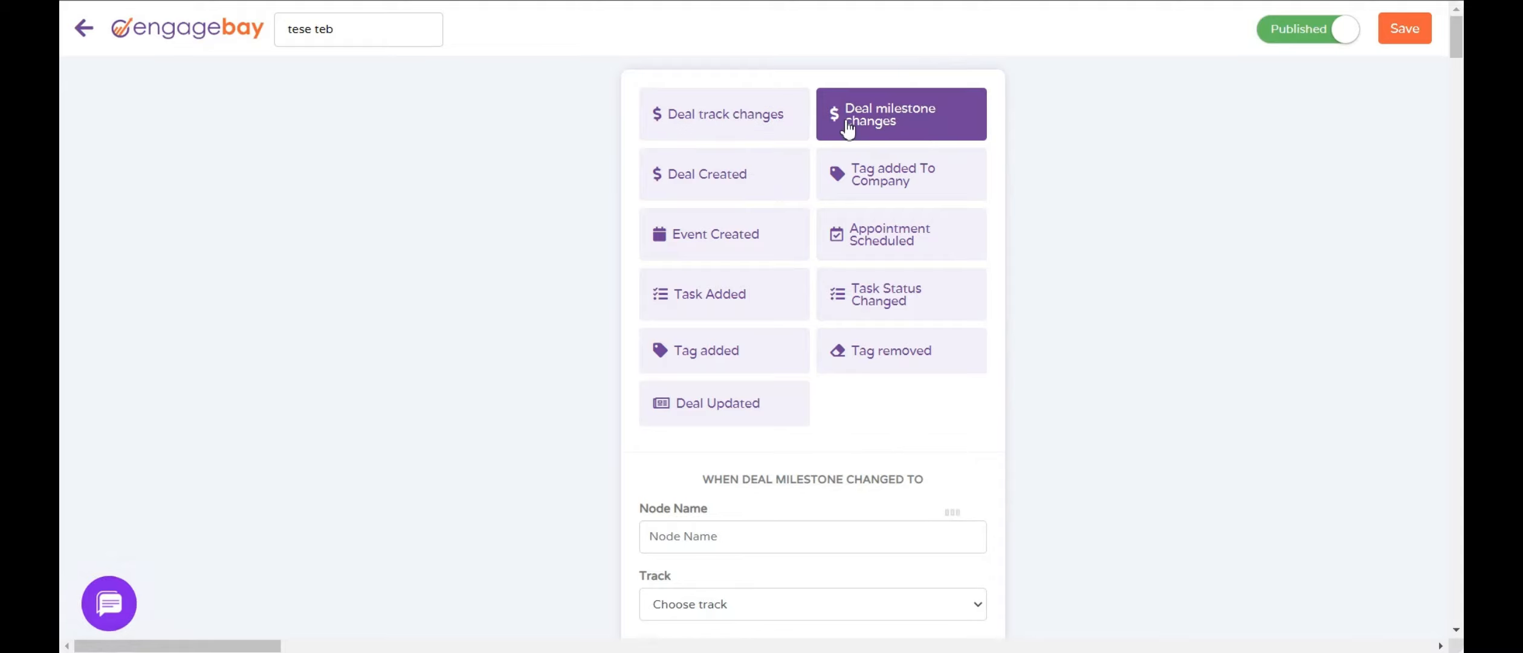
{"action": "left_click", "coordinate": [754, 186]}
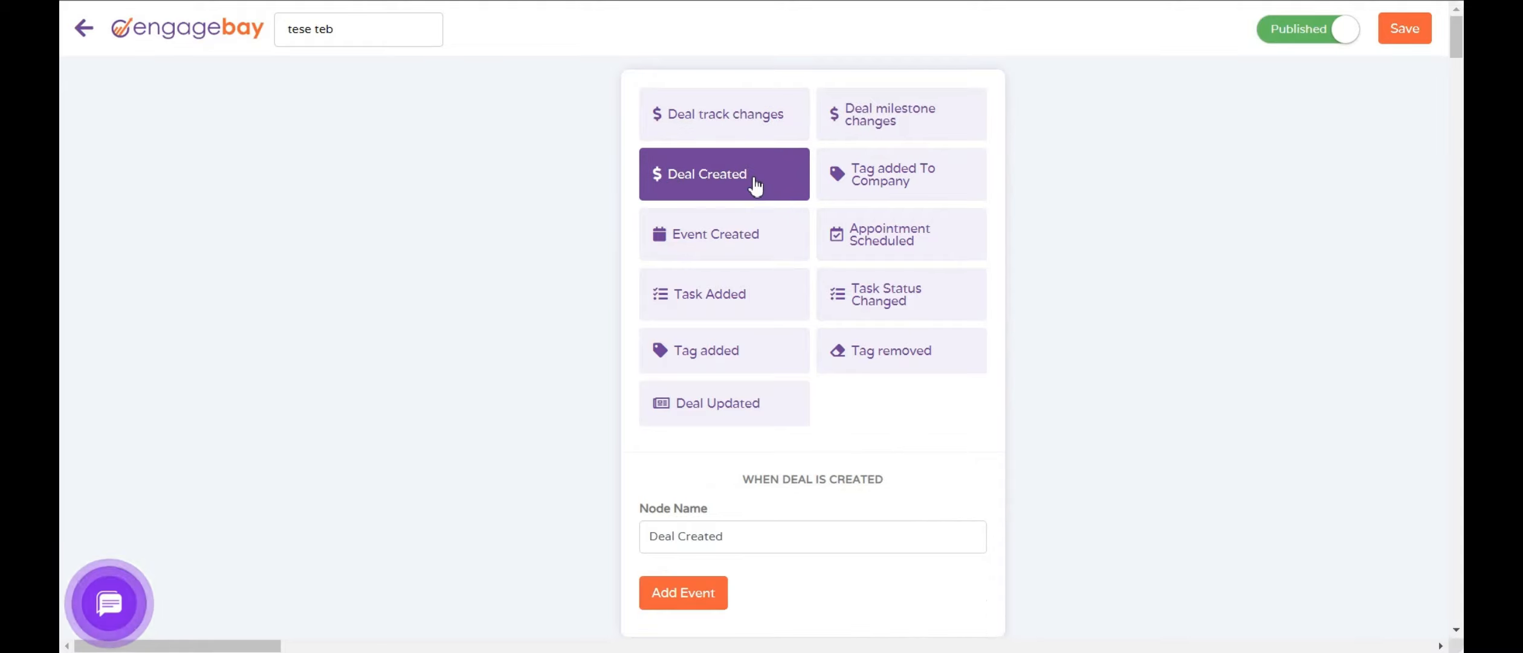
{"action": "left_click", "coordinate": [889, 243]}
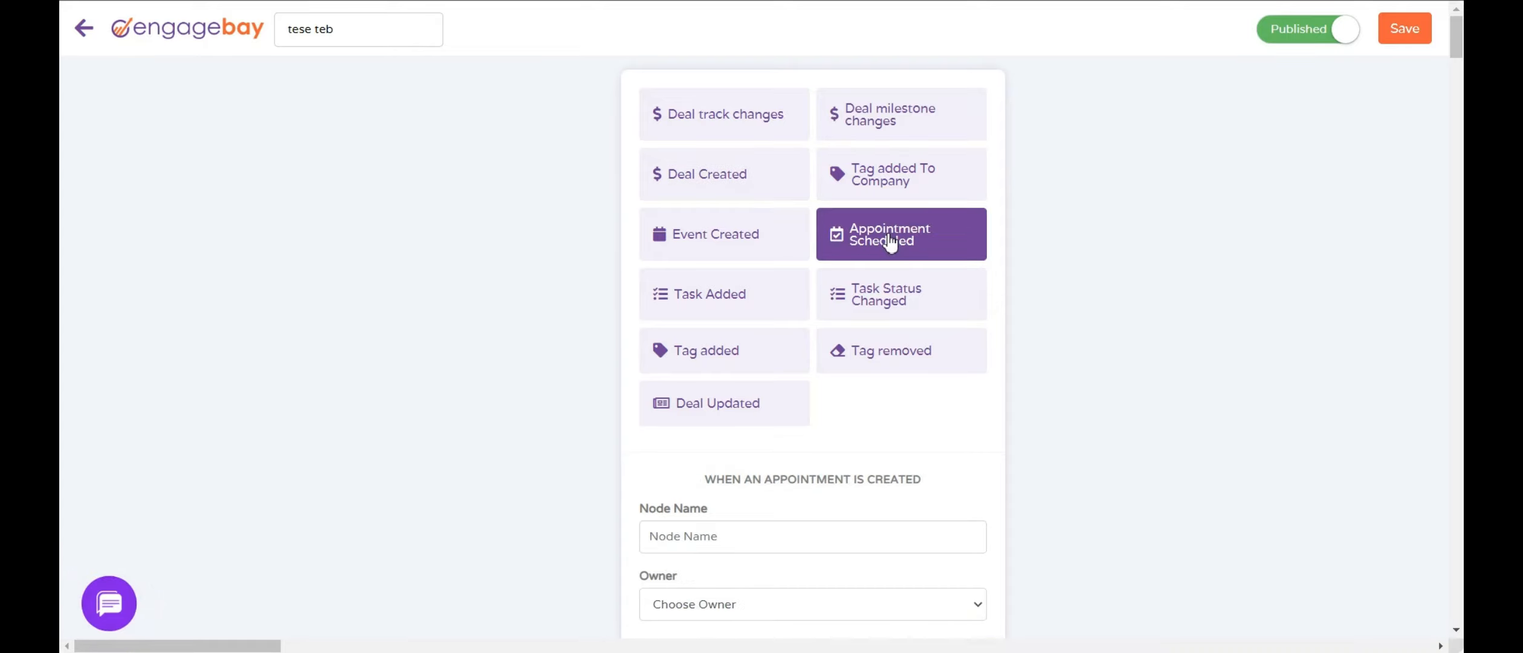
{"action": "left_click", "coordinate": [752, 310]}
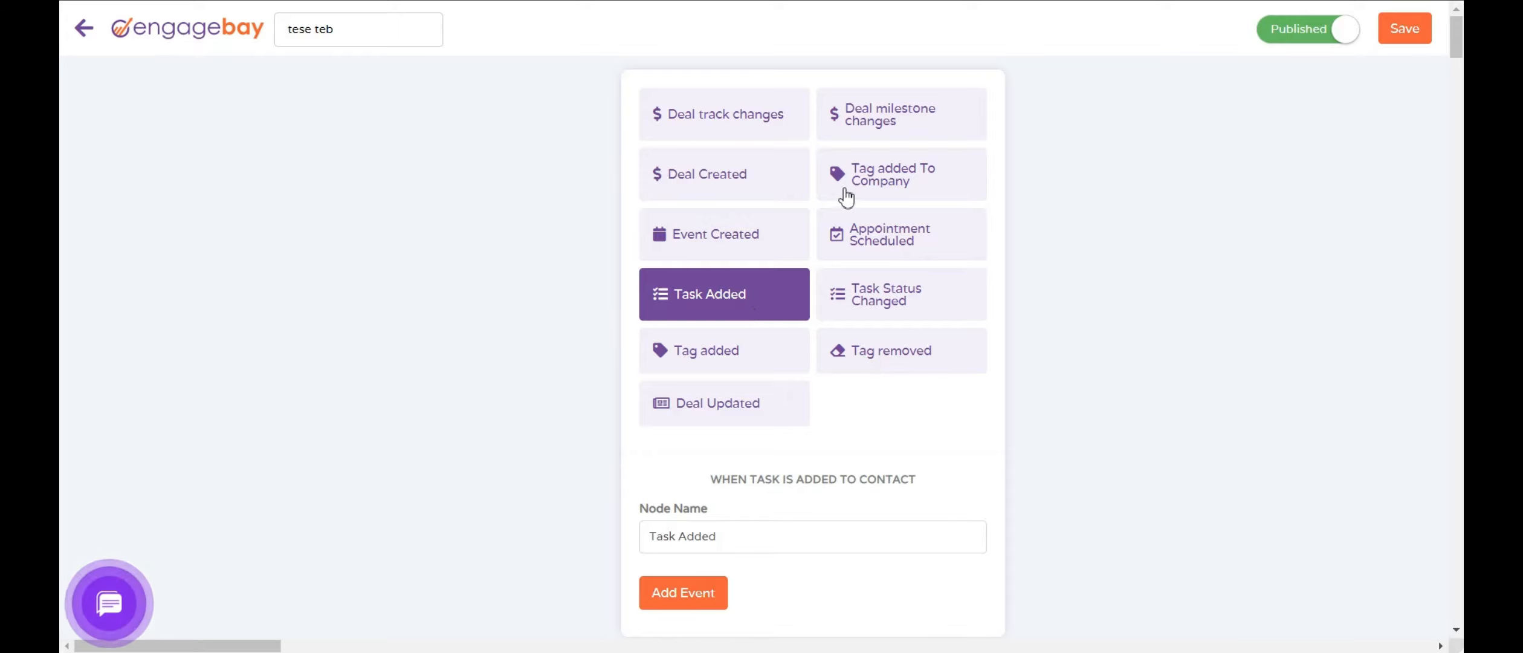
Step: Choose the Deal milestone changes trigger and set its track to Bob Test with the Prospect milestone
{"action": "left_click", "coordinate": [901, 140]}
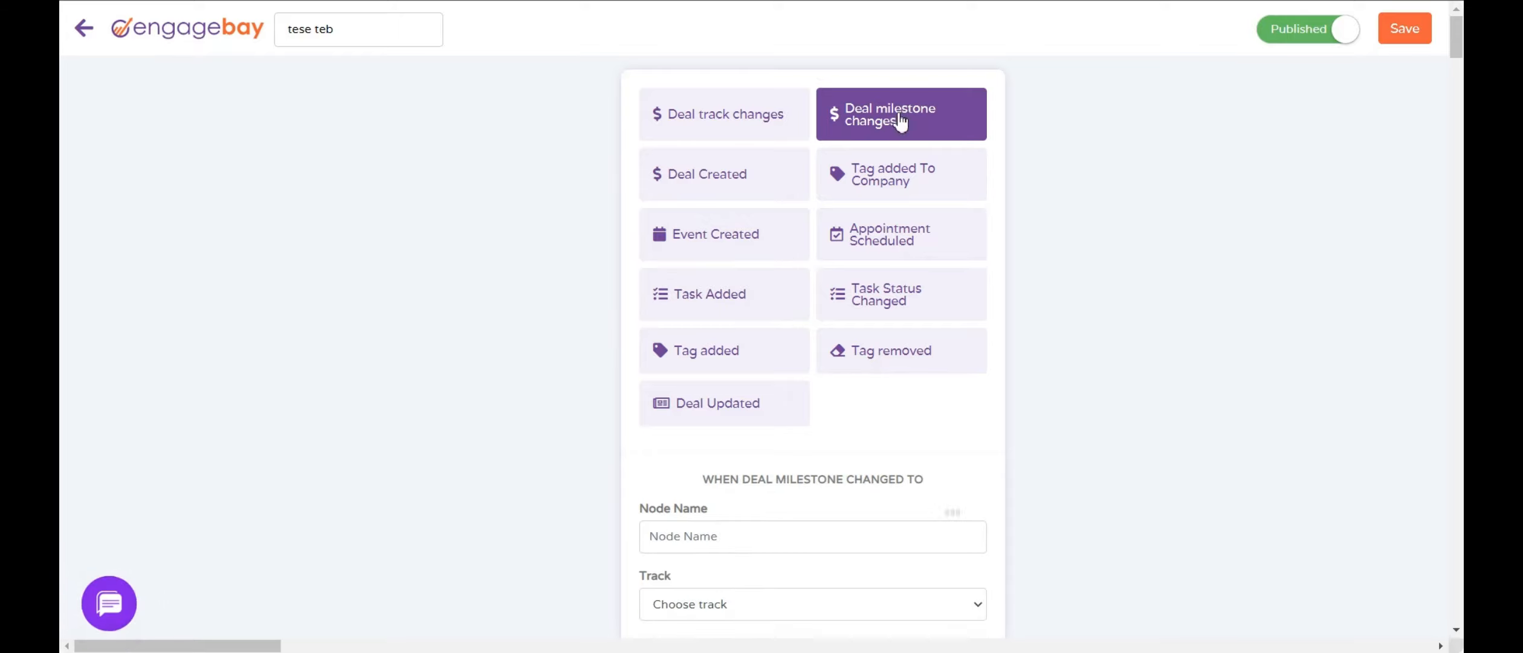
{"action": "scroll", "coordinate": [945, 483], "scroll_direction": "down", "scroll_amount": 3}
{"action": "left_click", "coordinate": [804, 422]}
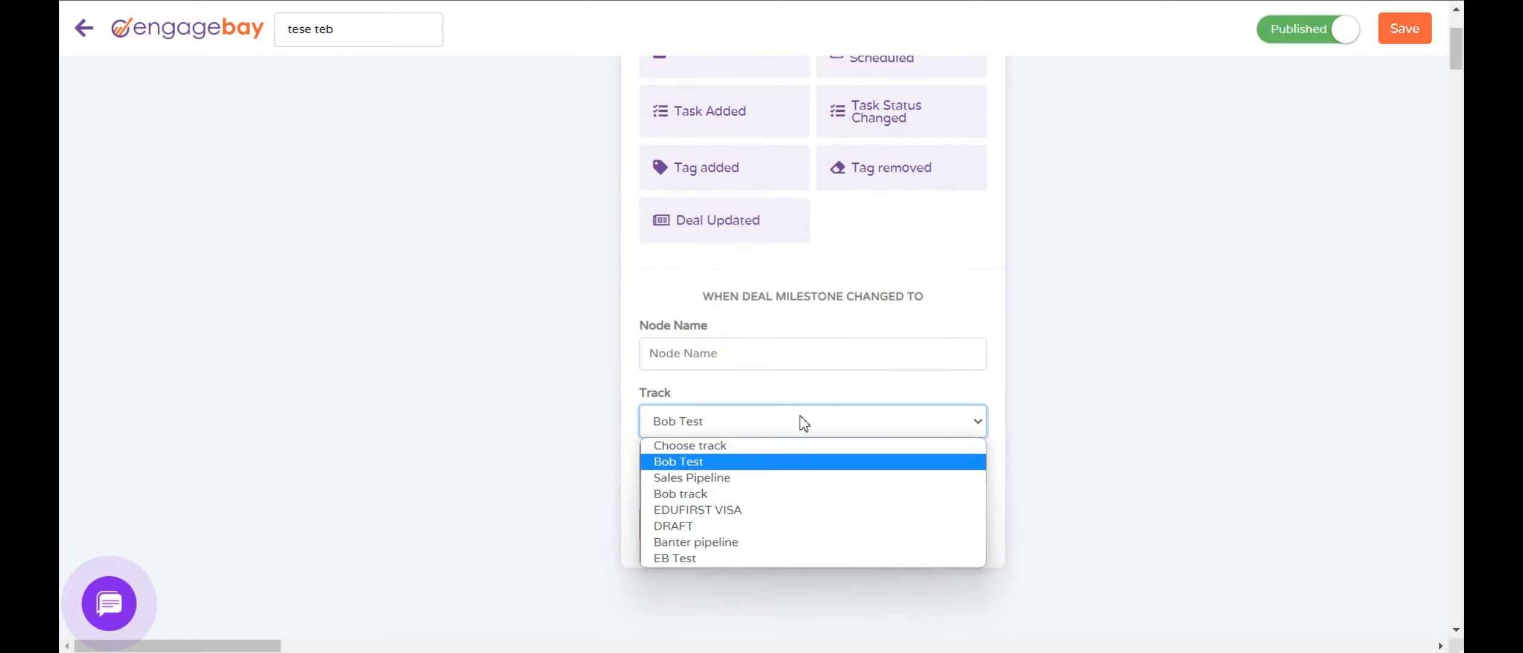
{"action": "left_click", "coordinate": [772, 461]}
{"action": "left_click", "coordinate": [748, 469]}
{"action": "left_click", "coordinate": [726, 457]}
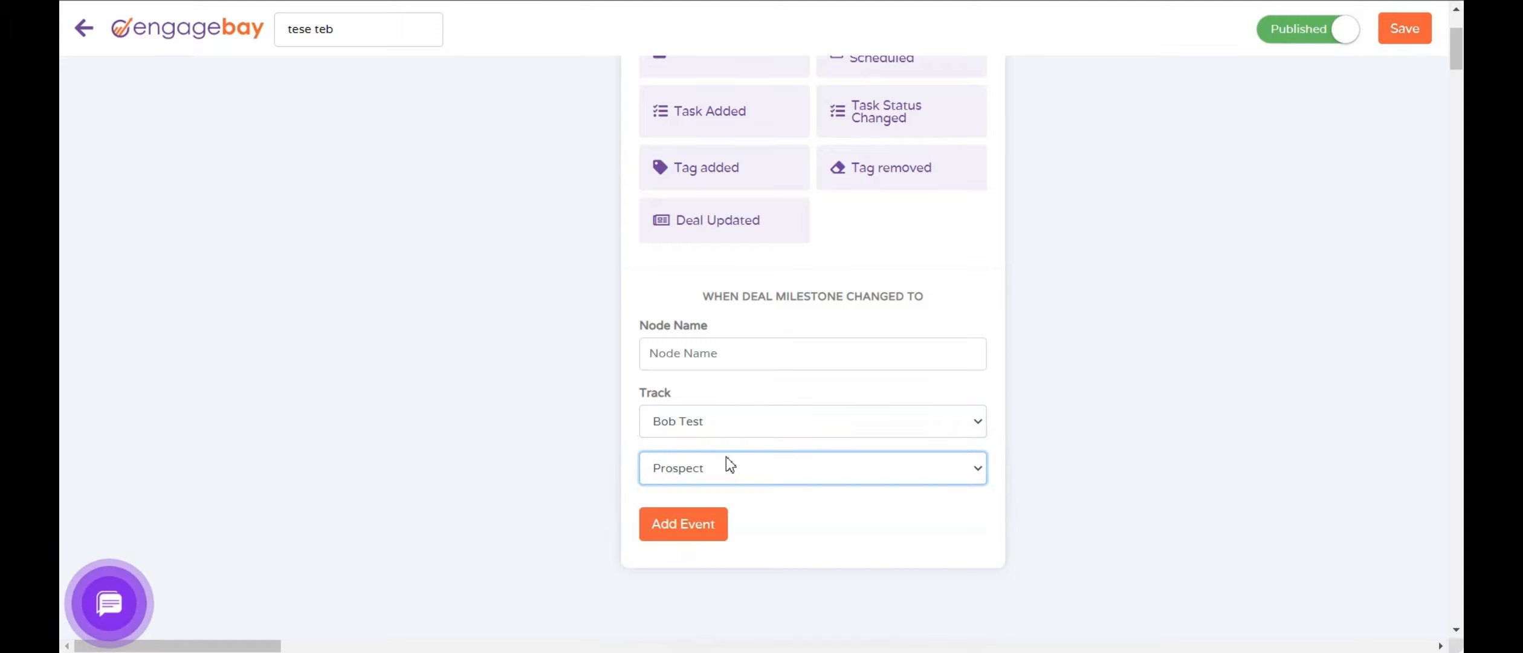
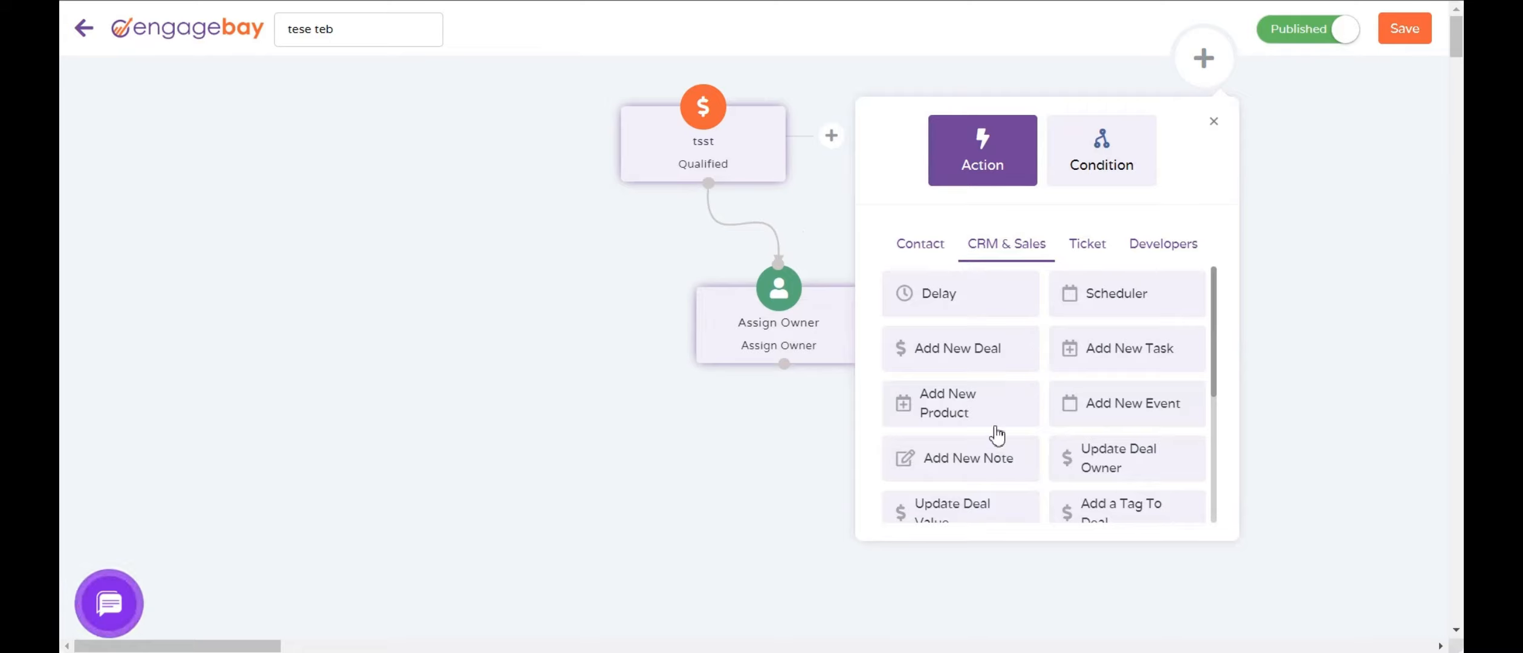
Step: Start an Add New Task action with the task name "call" and the type CALL
{"action": "left_click", "coordinate": [1153, 361]}
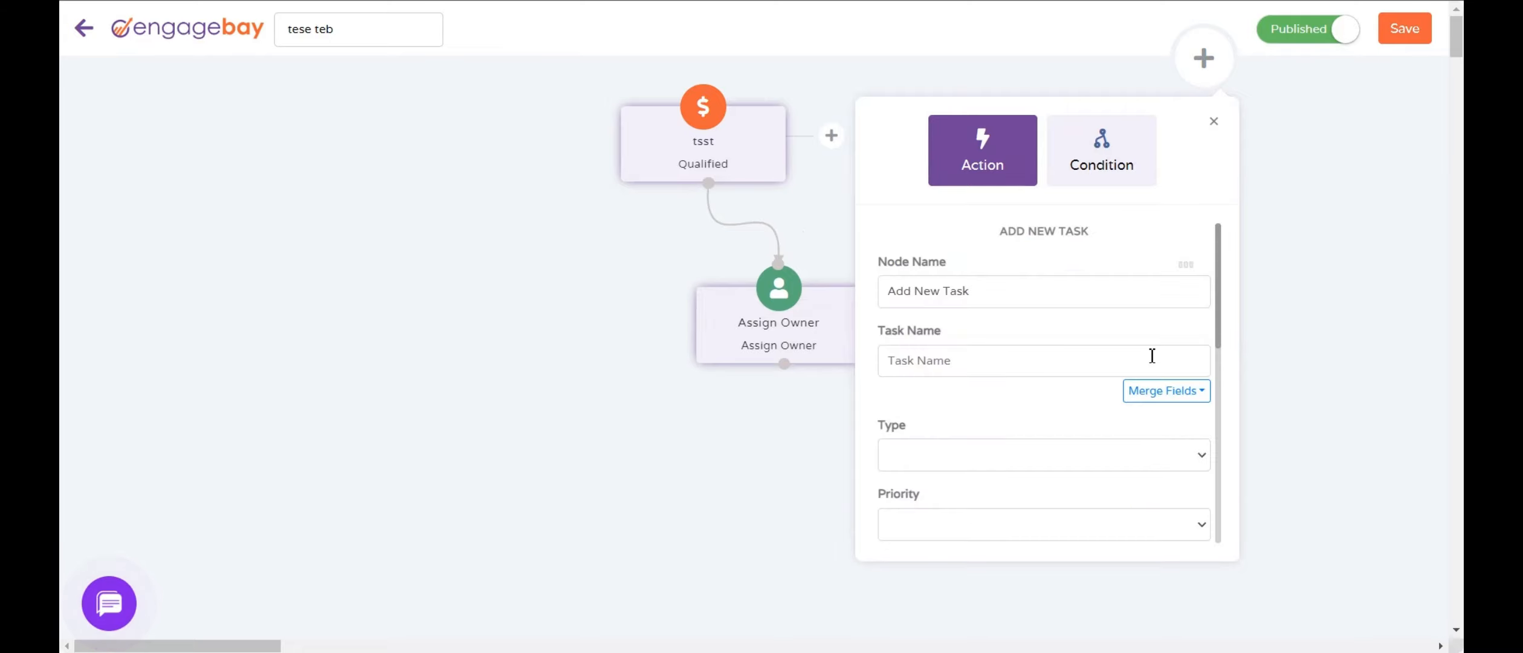
{"action": "left_click", "coordinate": [1037, 373]}
{"action": "type", "text": "call"}
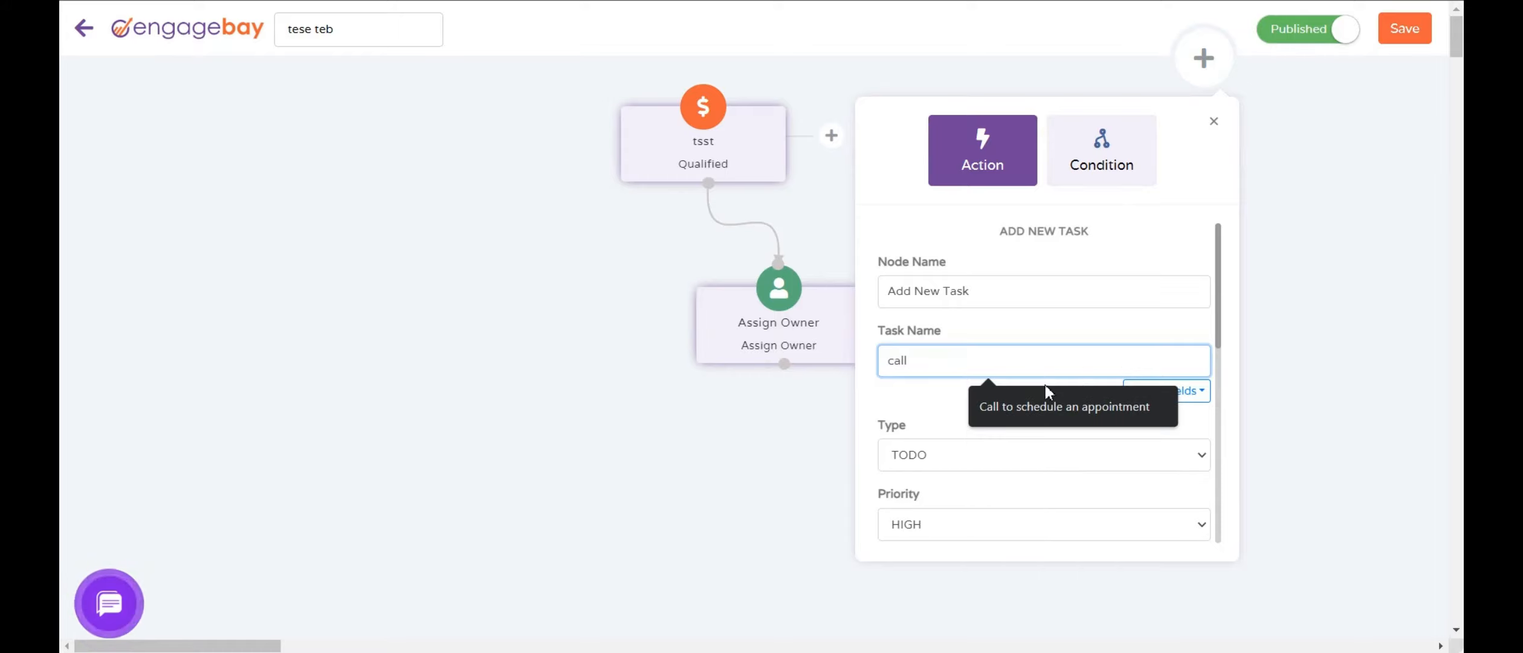
{"action": "left_click", "coordinate": [990, 461]}
{"action": "left_click", "coordinate": [1008, 513]}
Step: Fill in the task's description as "Follow up", its owner as Contact's/Deal's Owner, and its status as In Progress
{"action": "scroll", "coordinate": [1015, 501], "scroll_direction": "down", "scroll_amount": 2}
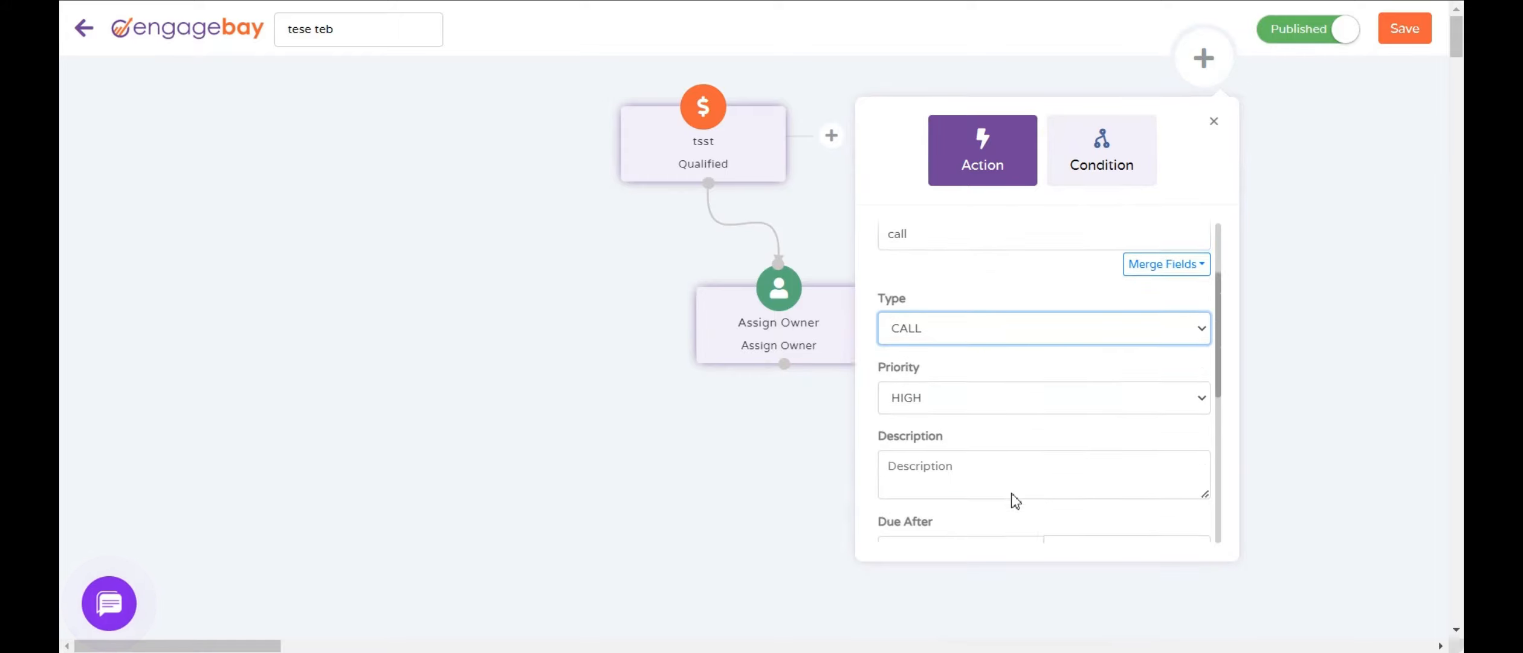
{"action": "scroll", "coordinate": [1016, 500], "scroll_direction": "down", "scroll_amount": 1}
{"action": "scroll", "coordinate": [1034, 438], "scroll_direction": "down", "scroll_amount": 2}
{"action": "left_click", "coordinate": [969, 330]}
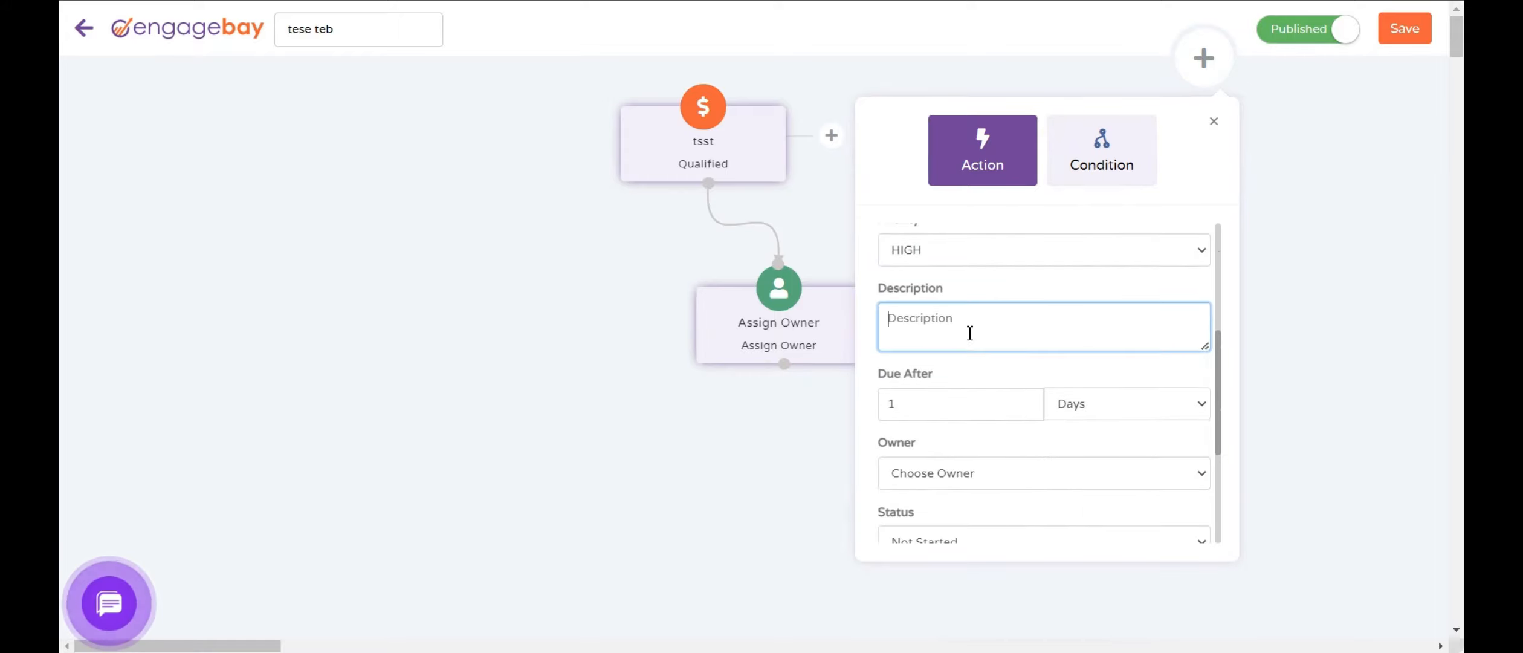
{"action": "type", "text": "Folo"}
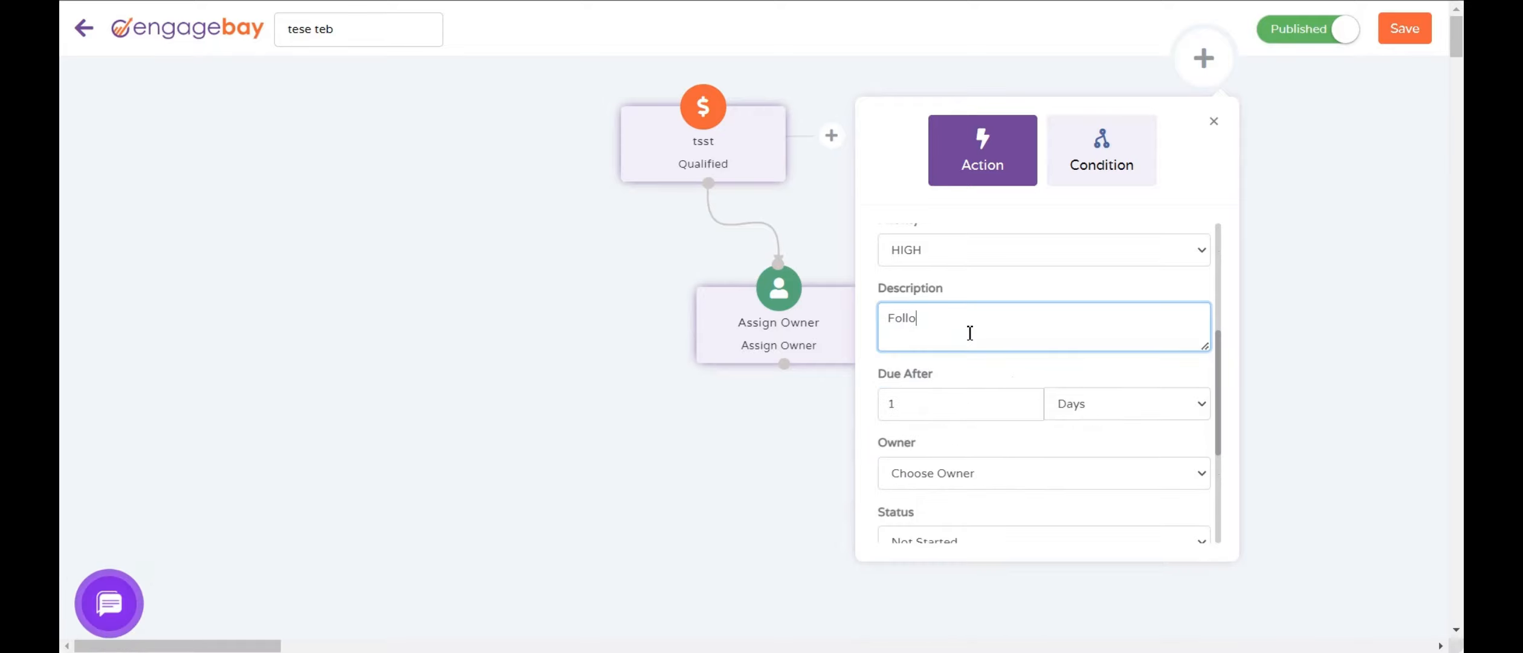
{"action": "left_click", "coordinate": [974, 480]}
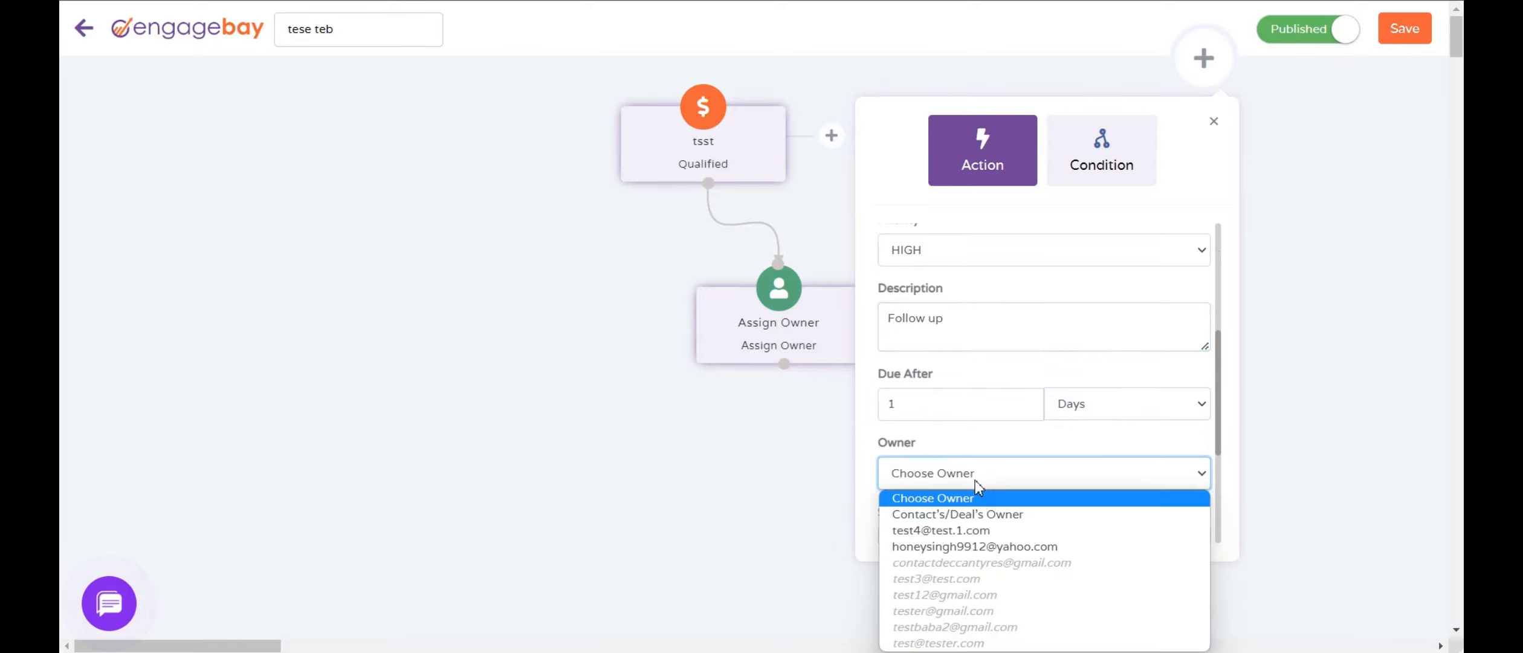
{"action": "left_click", "coordinate": [972, 514]}
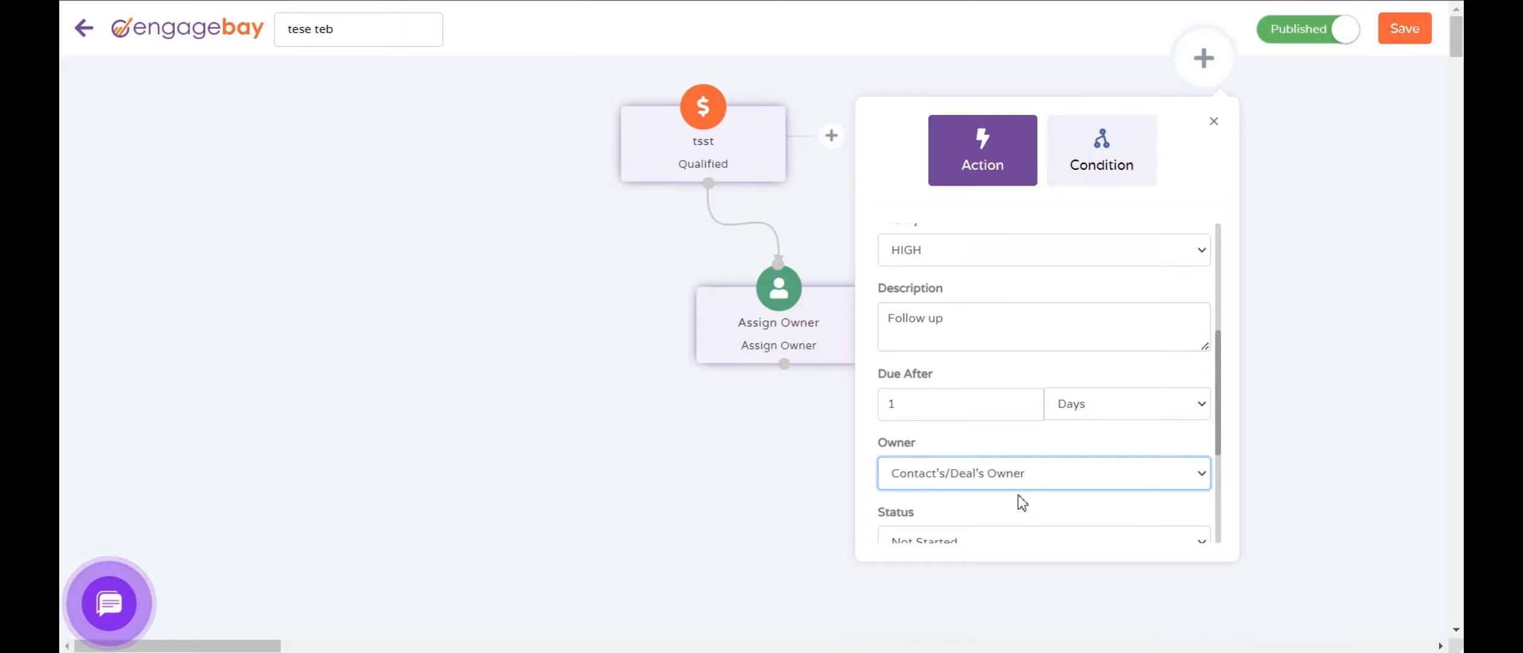
{"action": "scroll", "coordinate": [1065, 467], "scroll_direction": "down", "scroll_amount": 3}
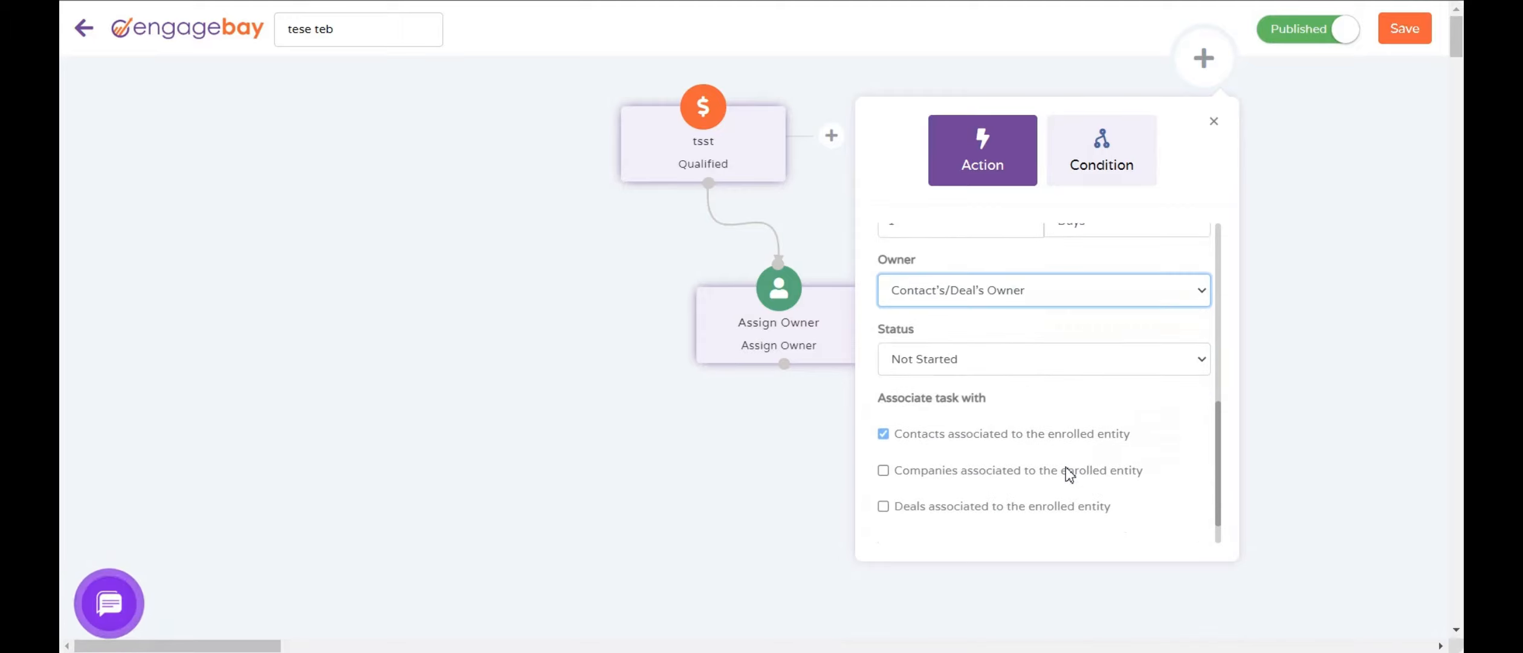
{"action": "scroll", "coordinate": [1097, 414], "scroll_direction": "down", "scroll_amount": 1}
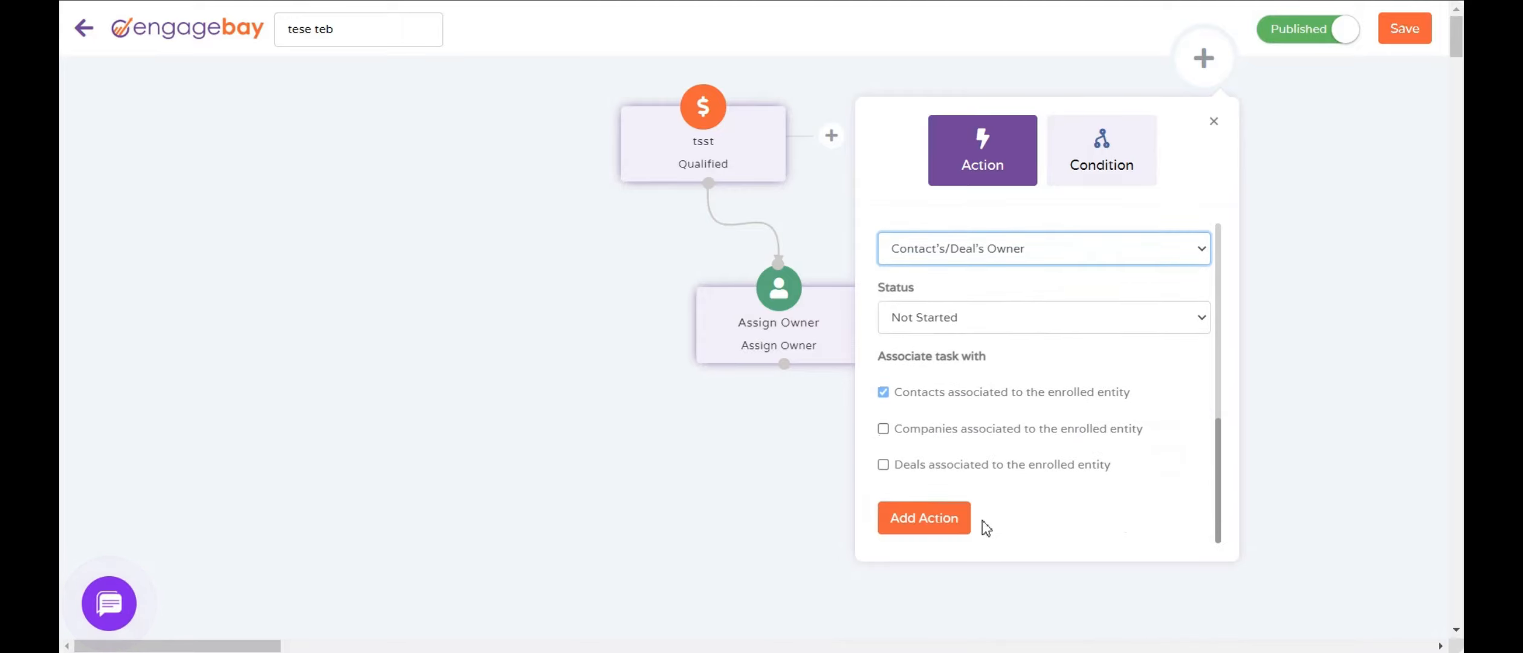
{"action": "left_click", "coordinate": [977, 326]}
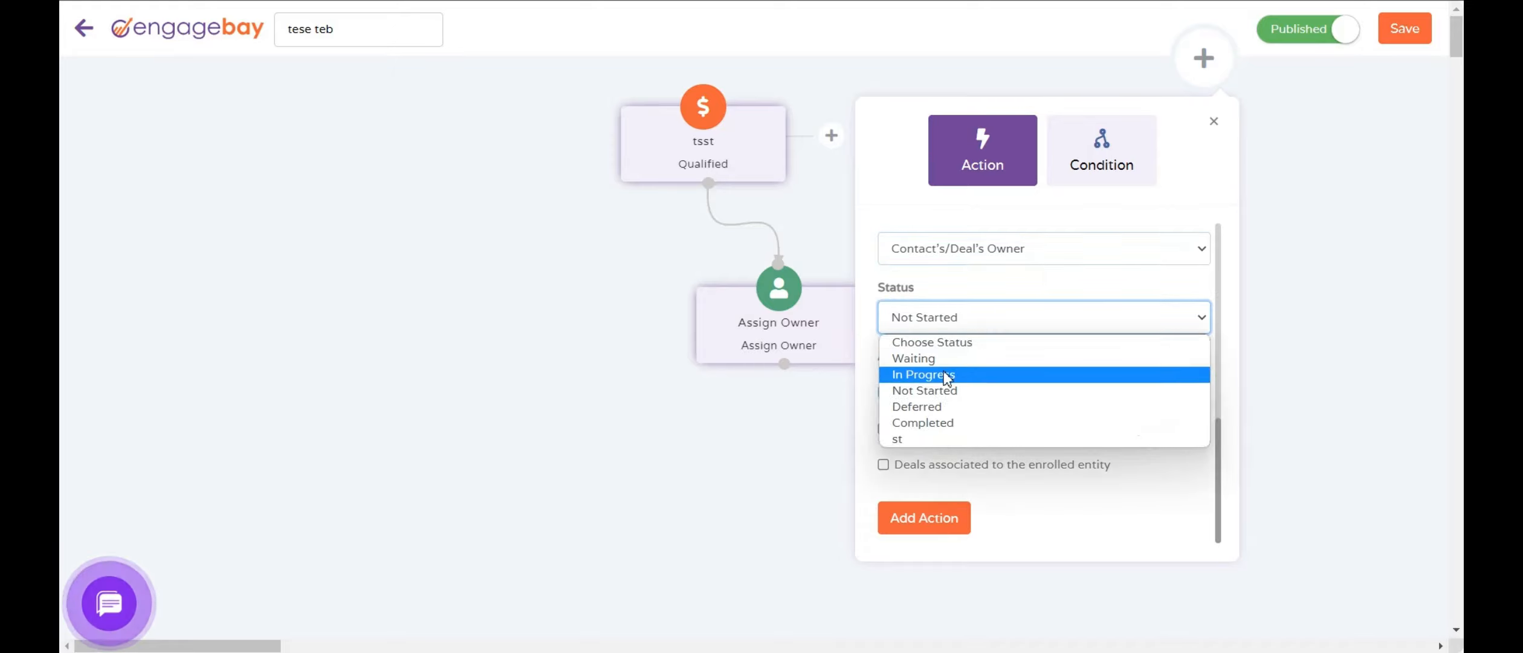
{"action": "left_click", "coordinate": [946, 378]}
Step: Add the task action to the workflow and connect the Assign Owner node to it
{"action": "left_click", "coordinate": [924, 518]}
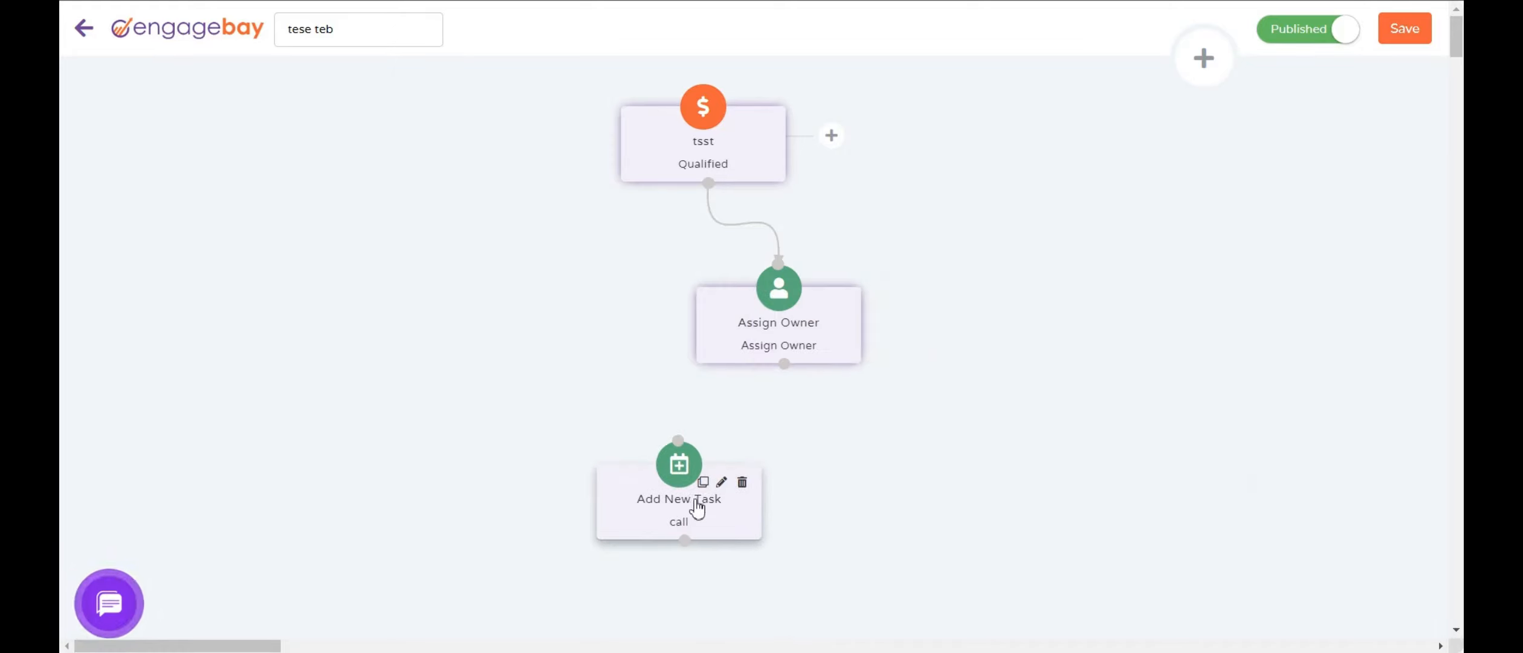
{"action": "left_click", "coordinate": [692, 501]}
{"action": "left_click_drag", "start_coordinate": [784, 363], "coordinate": [675, 438]}
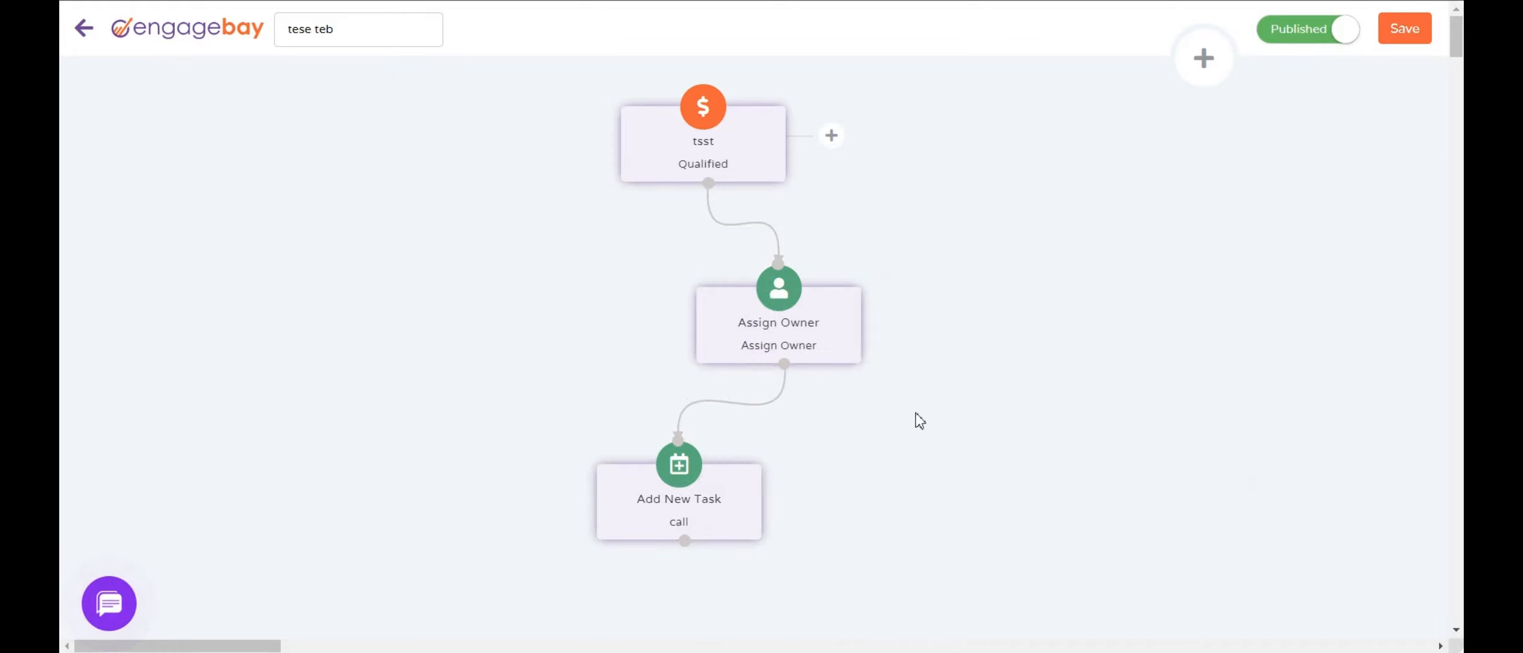
Step: Examine the CRM & Sales actions and conditions available for extending the workflow
{"action": "scroll", "coordinate": [918, 420], "scroll_direction": "down", "scroll_amount": 3}
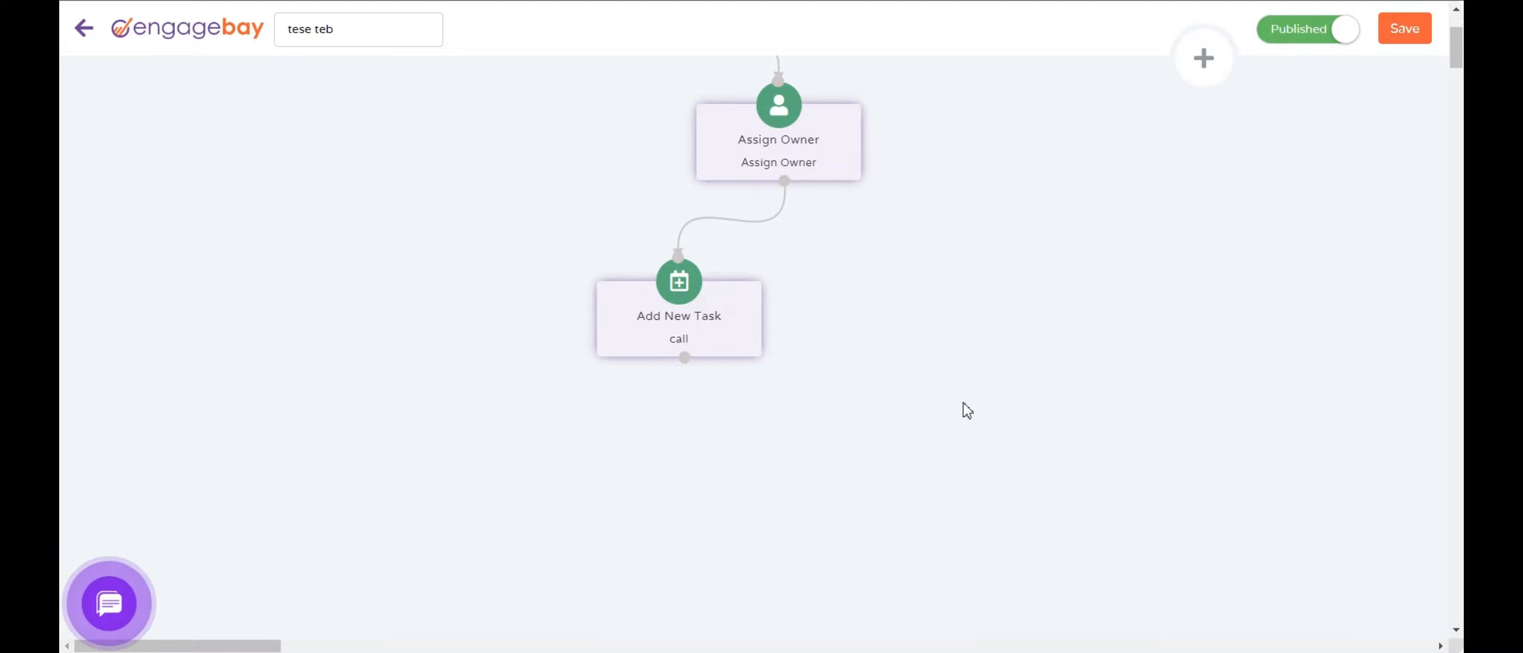
{"action": "left_click", "coordinate": [1203, 64]}
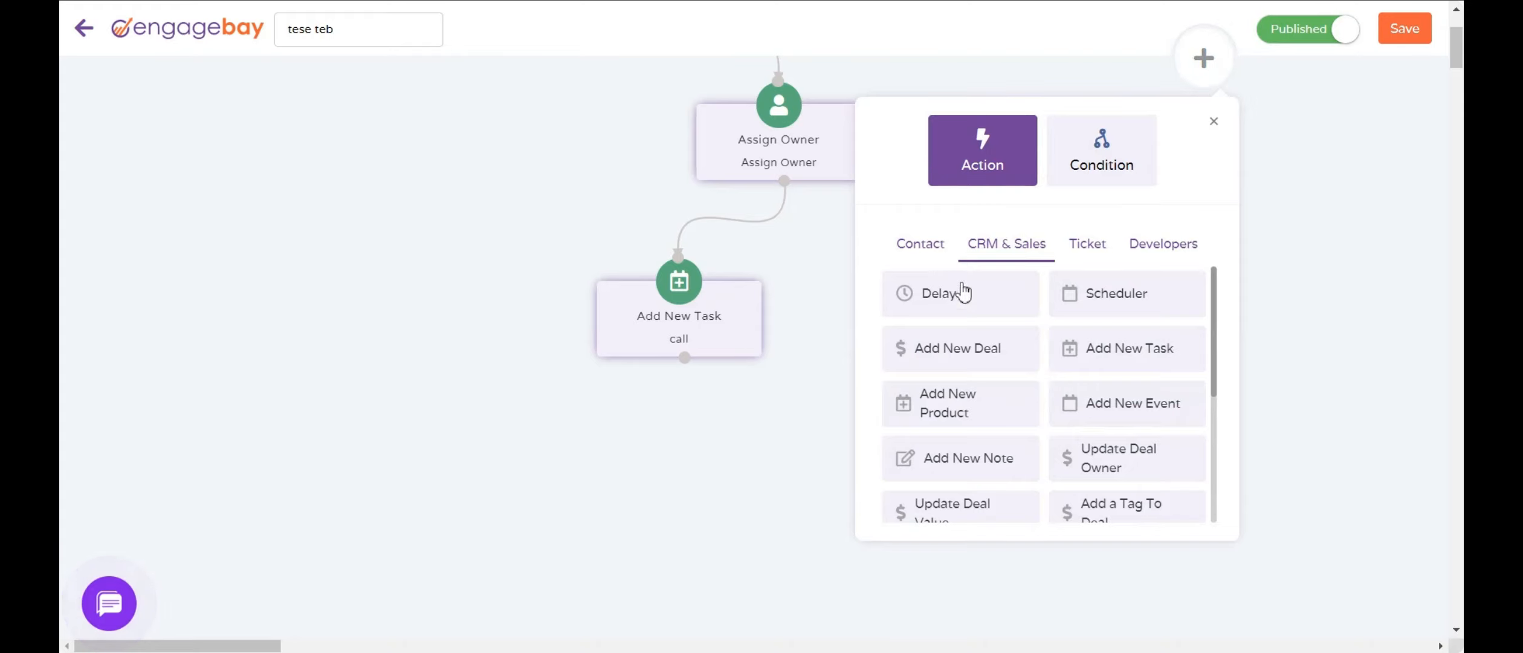
{"action": "left_click", "coordinate": [1096, 179]}
{"action": "left_click", "coordinate": [986, 160]}
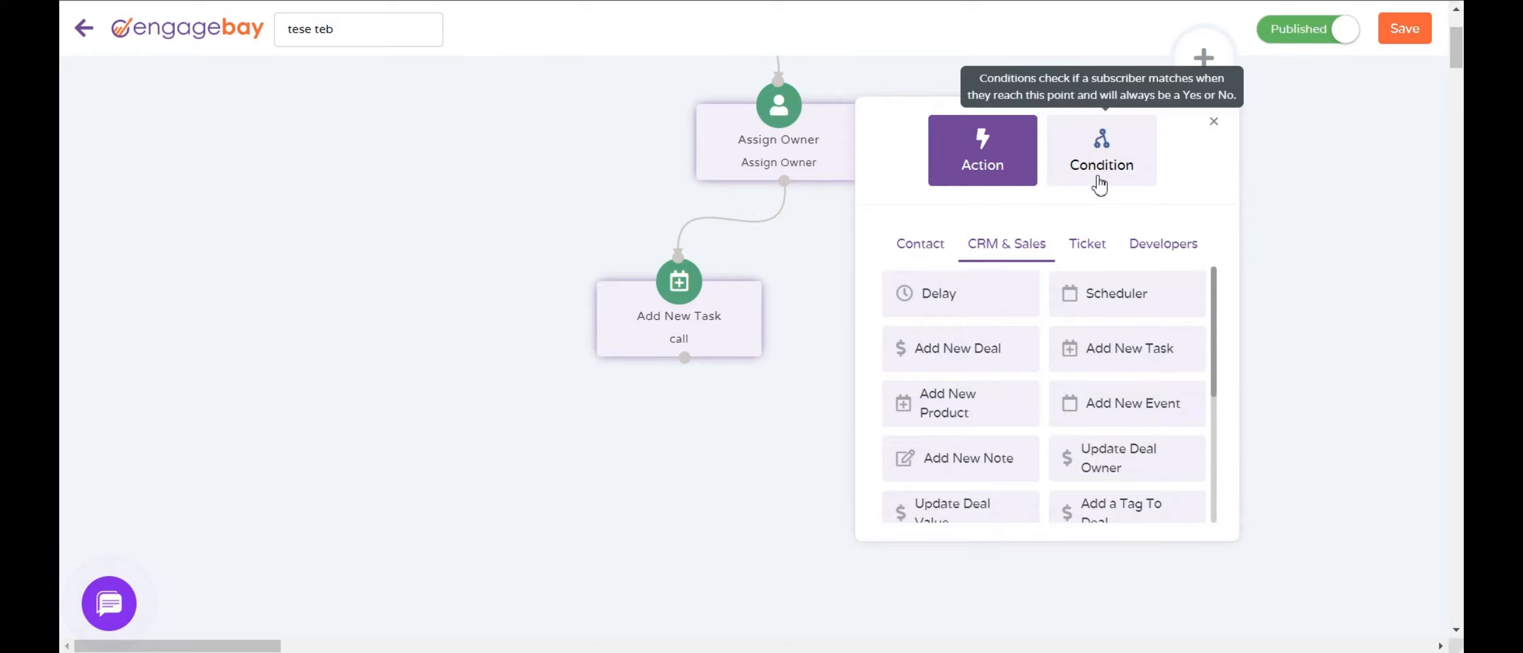
{"action": "left_click", "coordinate": [1136, 169]}
{"action": "left_click", "coordinate": [1006, 160]}
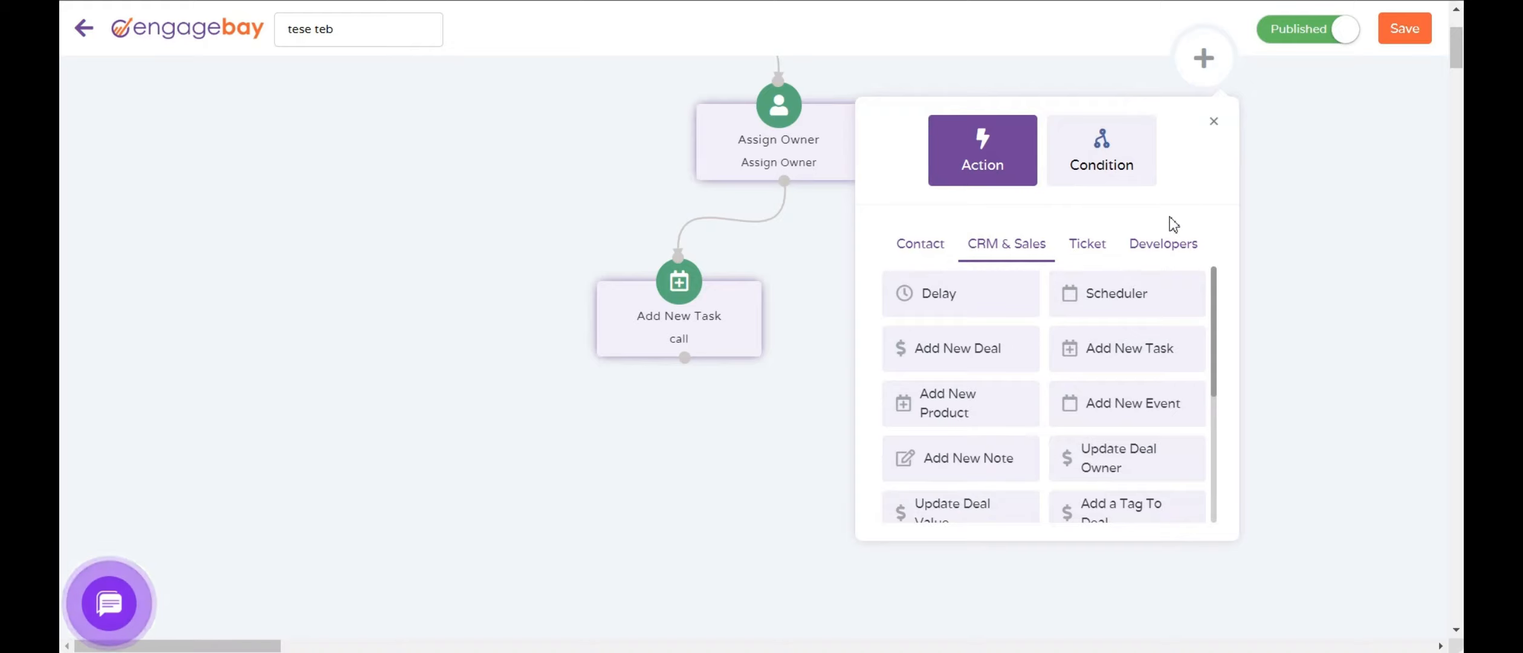
{"action": "scroll", "coordinate": [1173, 224], "scroll_direction": "up", "scroll_amount": 3}
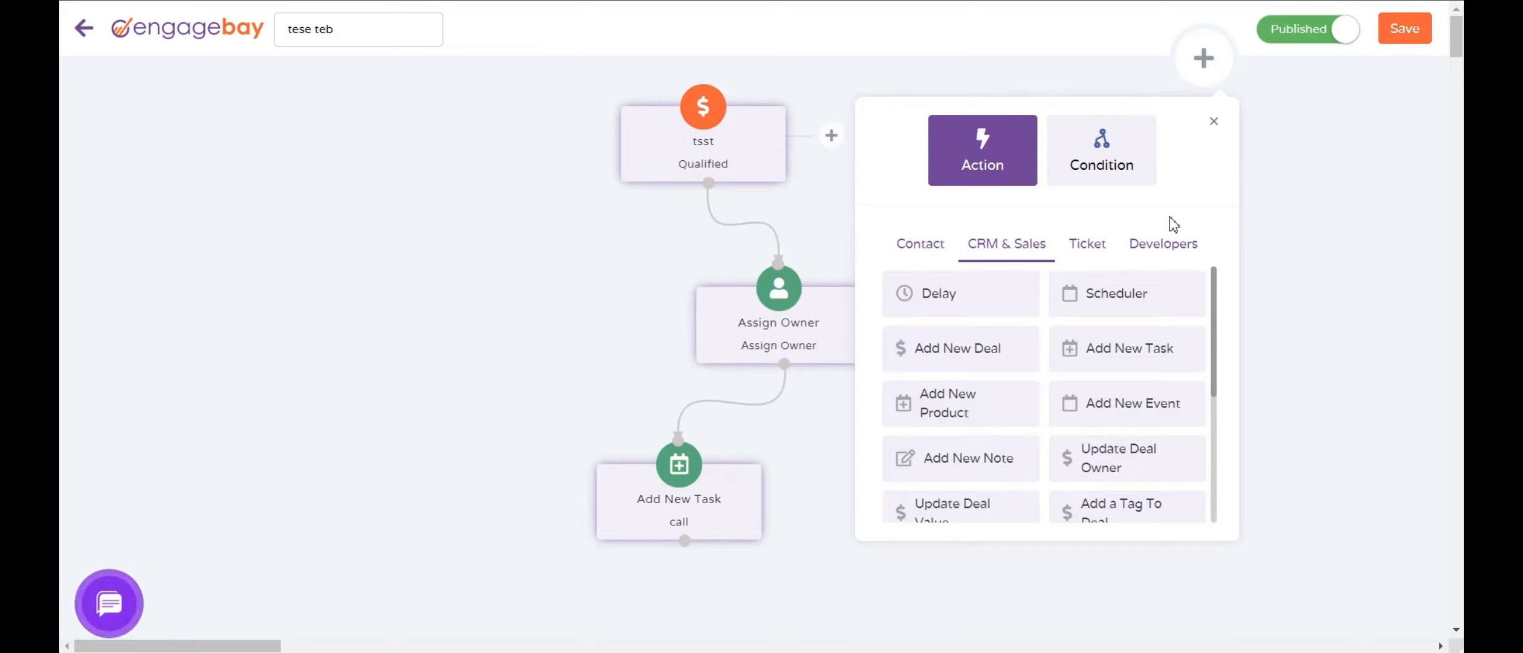
{"action": "left_click", "coordinate": [1216, 125]}
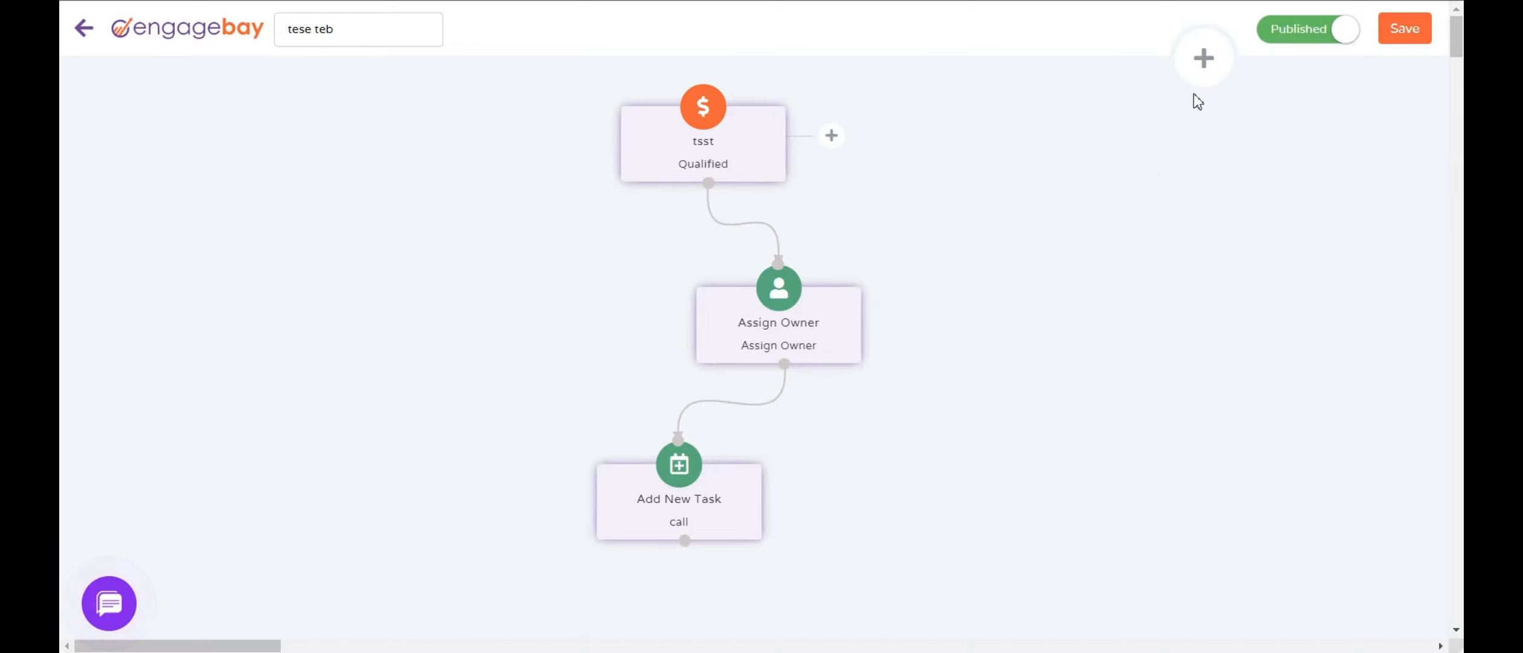
{"action": "left_click", "coordinate": [1204, 58]}
{"action": "left_click", "coordinate": [1099, 154]}
{"action": "left_click", "coordinate": [982, 154]}
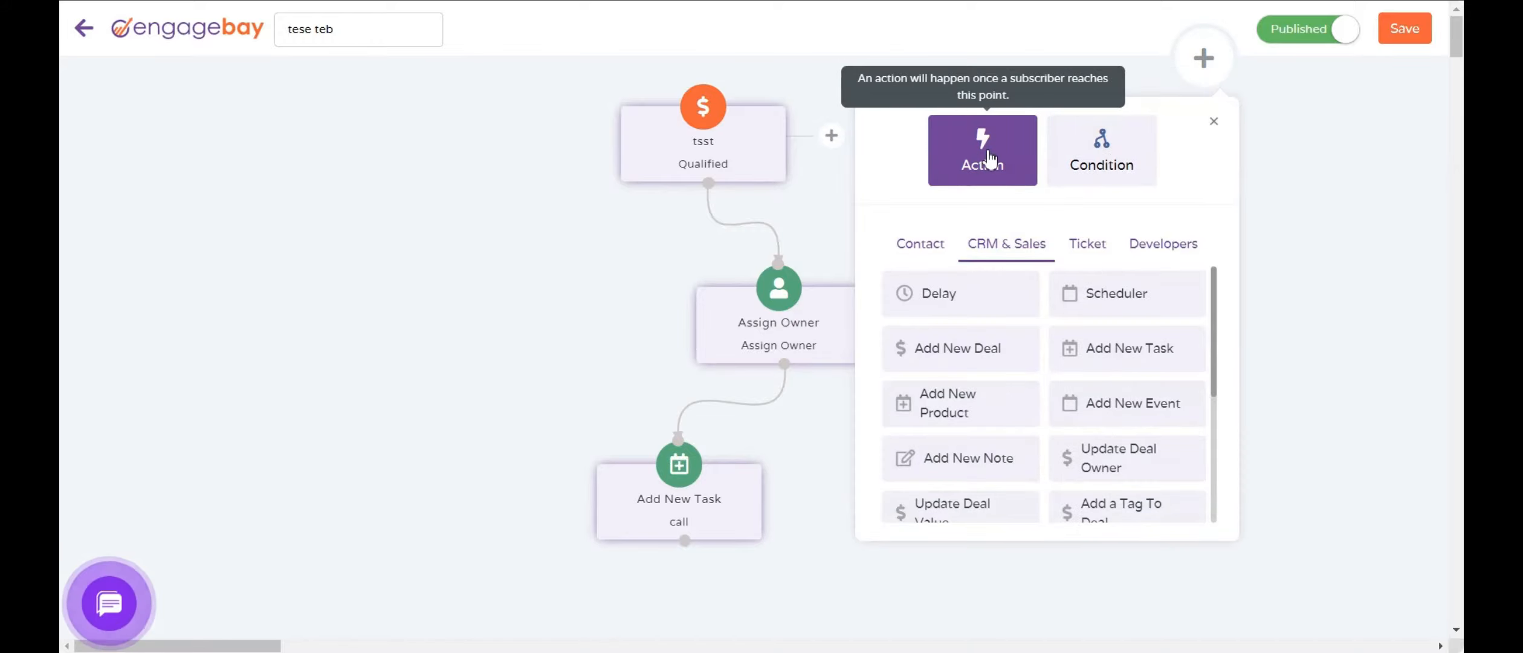
{"action": "left_click", "coordinate": [1099, 155]}
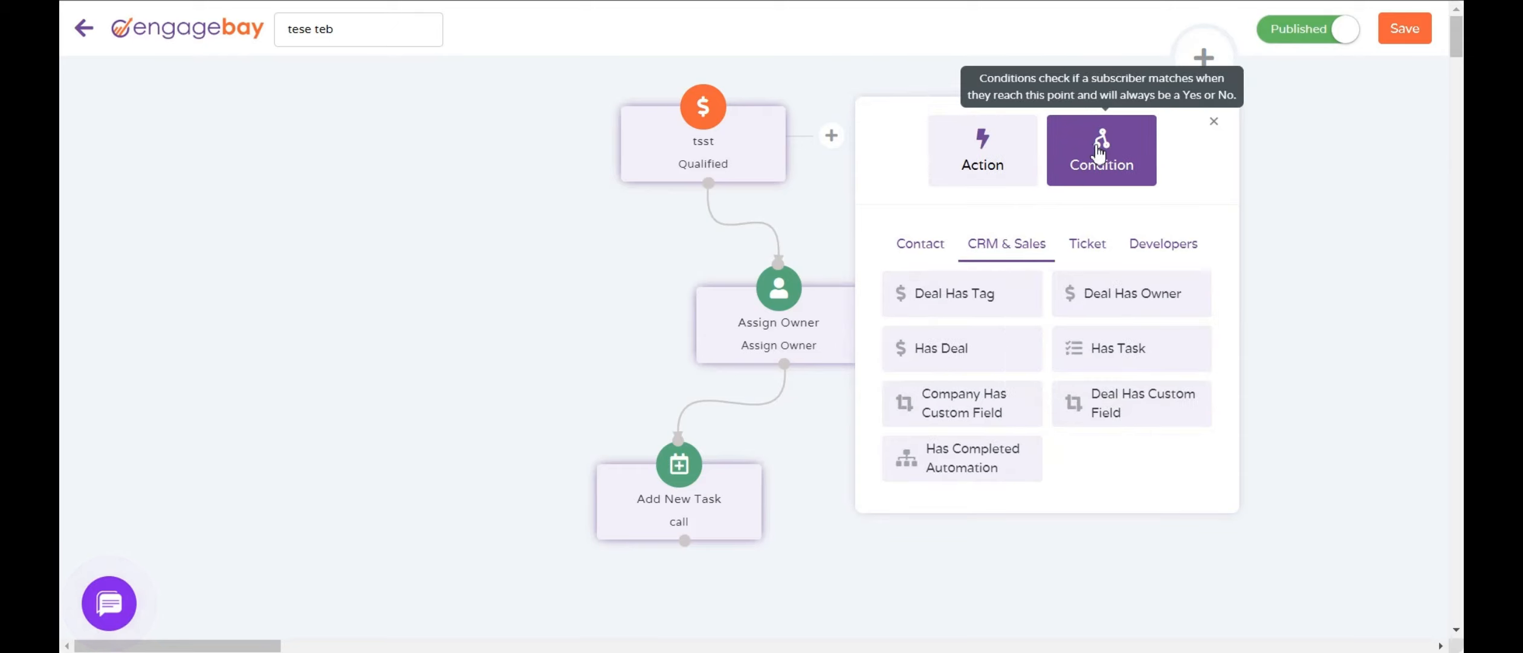
{"action": "left_click", "coordinate": [1214, 125]}
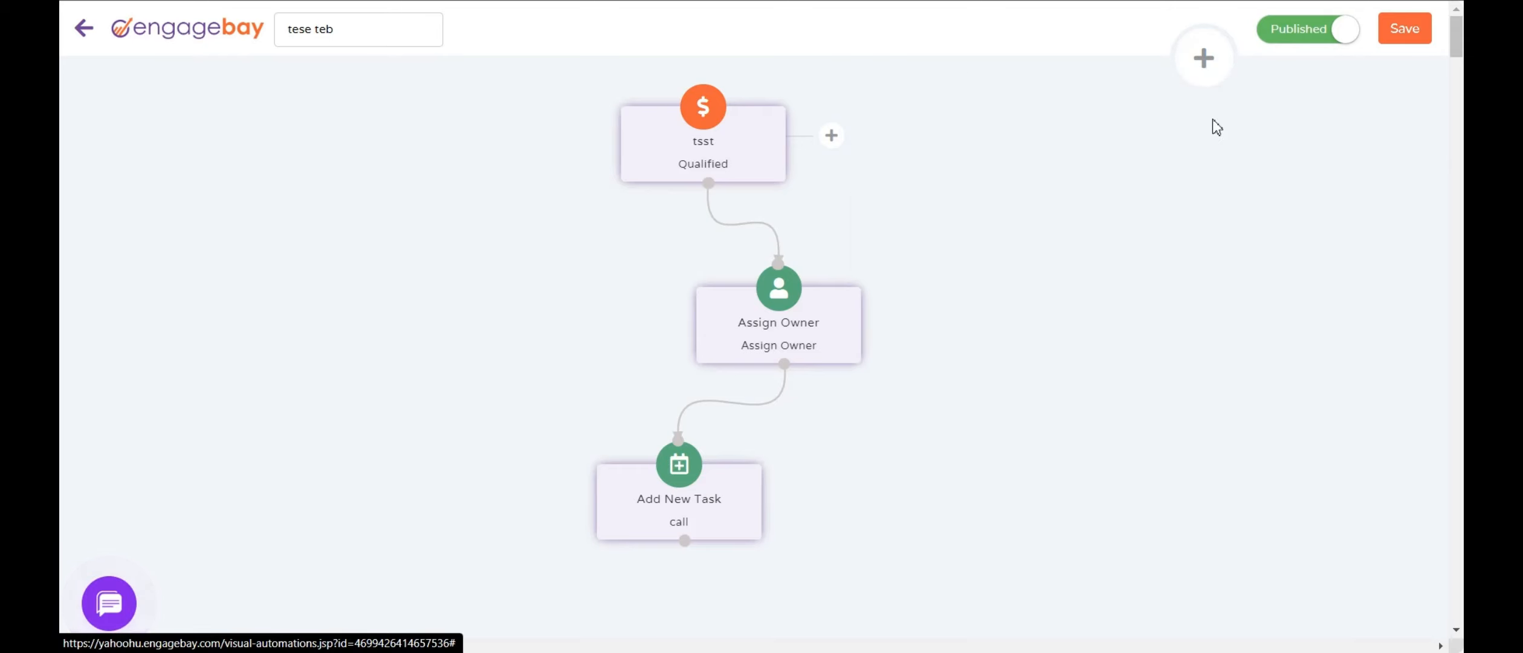
{"action": "scroll", "coordinate": [1031, 386], "scroll_direction": "down", "scroll_amount": 2}
{"action": "scroll", "coordinate": [1032, 387], "scroll_direction": "up", "scroll_amount": 2}
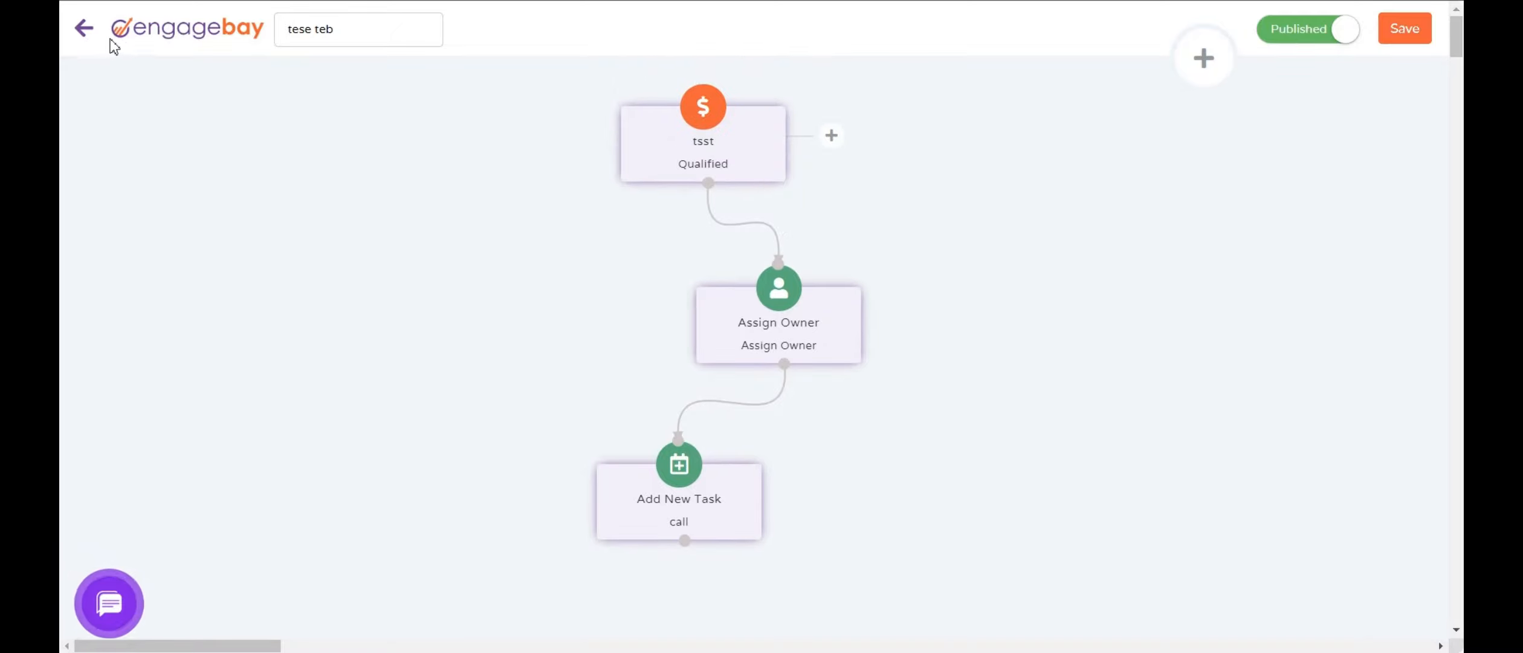
Step: Leave the workflow editor and open the tasks of the first contact in the contact list
{"action": "left_click", "coordinate": [85, 32]}
{"action": "left_click", "coordinate": [848, 75]}
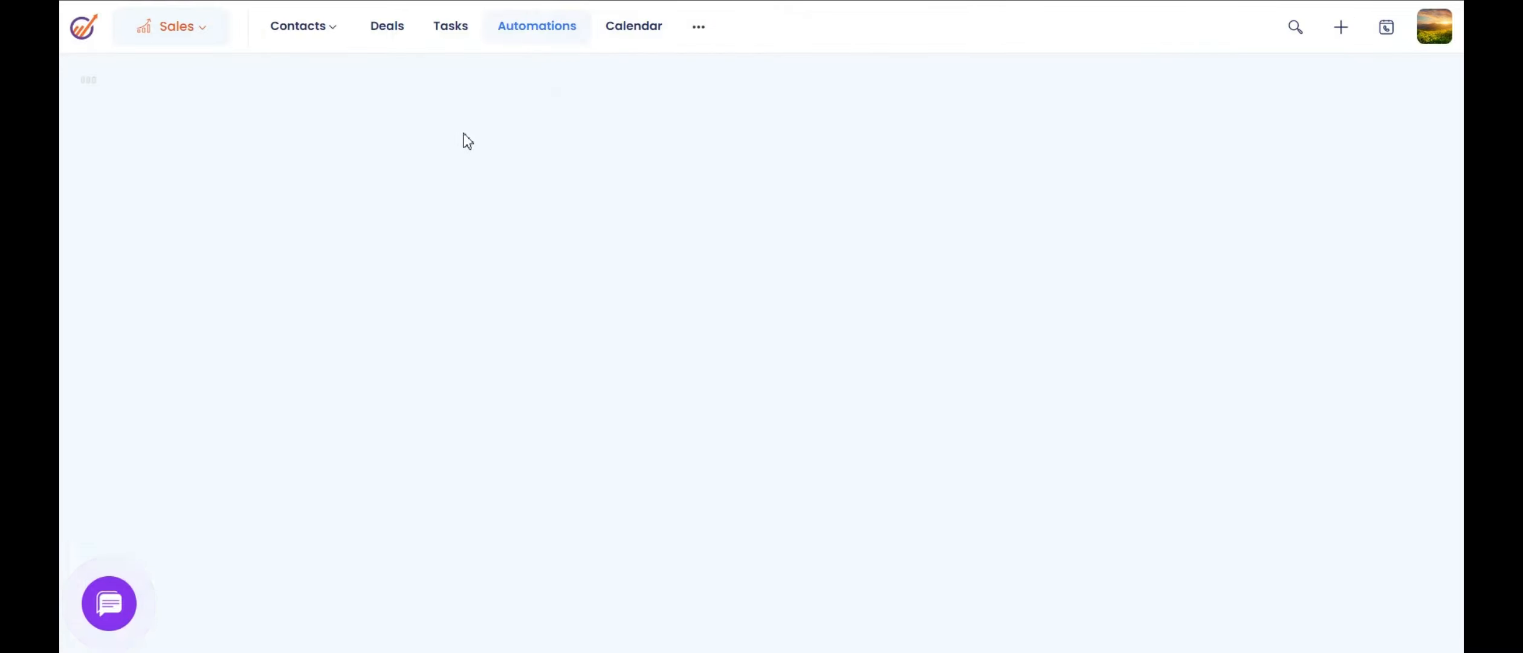
{"action": "mouse_move", "coordinate": [292, 26]}
{"action": "left_click", "coordinate": [302, 65]}
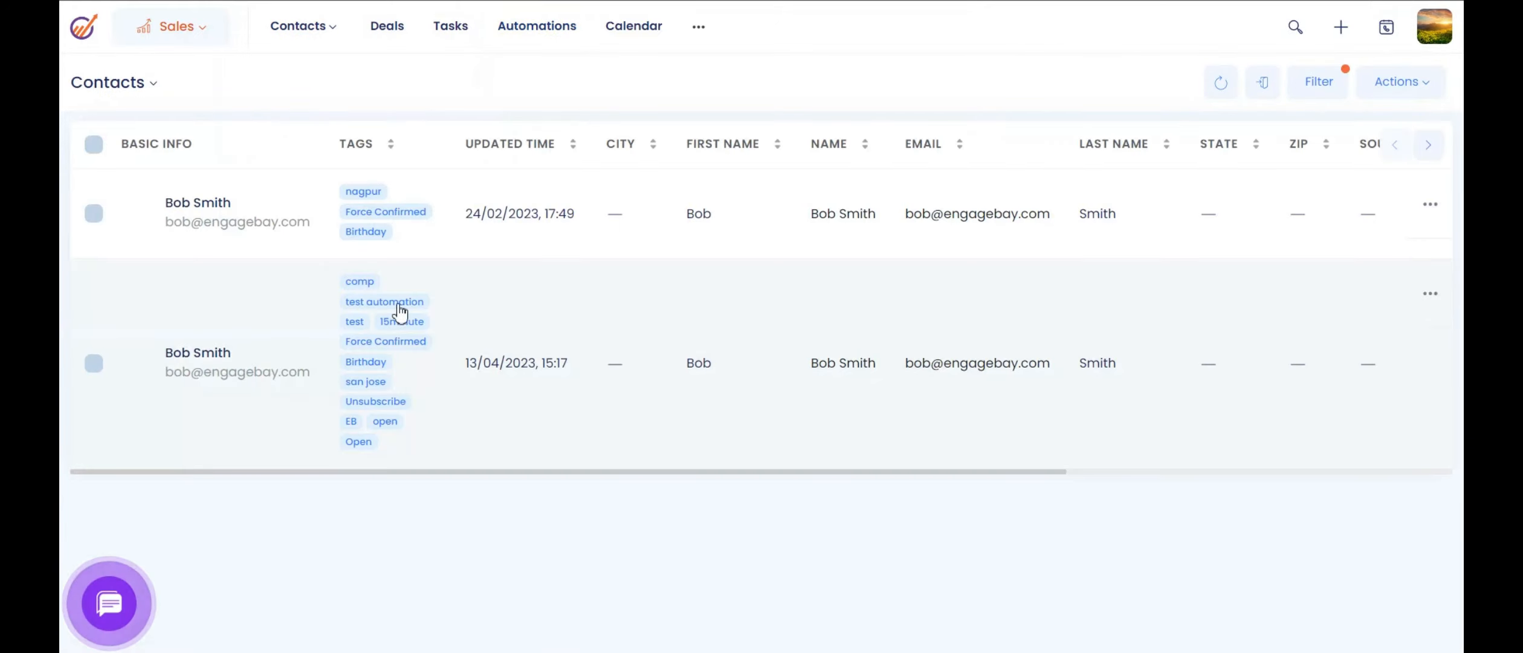
{"action": "left_click", "coordinate": [275, 202]}
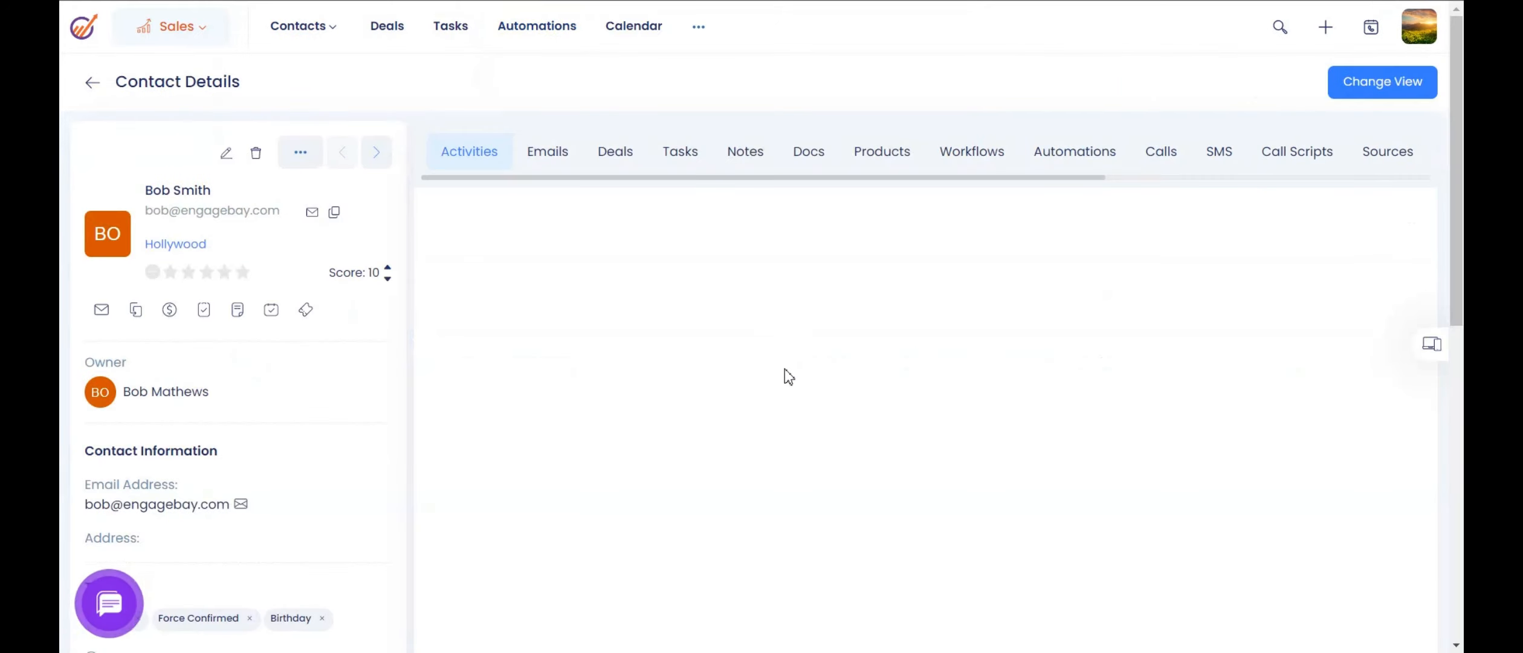
{"action": "left_click", "coordinate": [678, 164]}
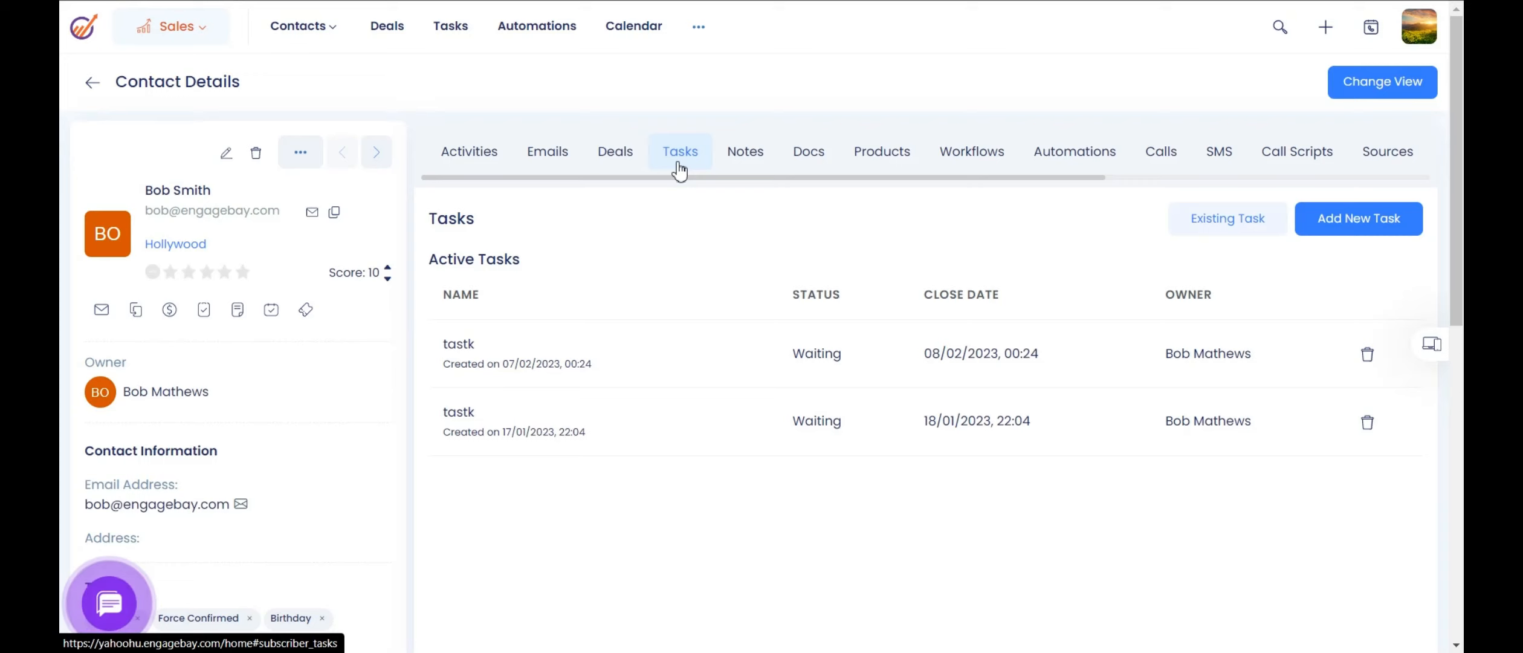
Step: Start a new task for the contact with the name "test bob" and the type Todo
{"action": "left_click", "coordinate": [1344, 228]}
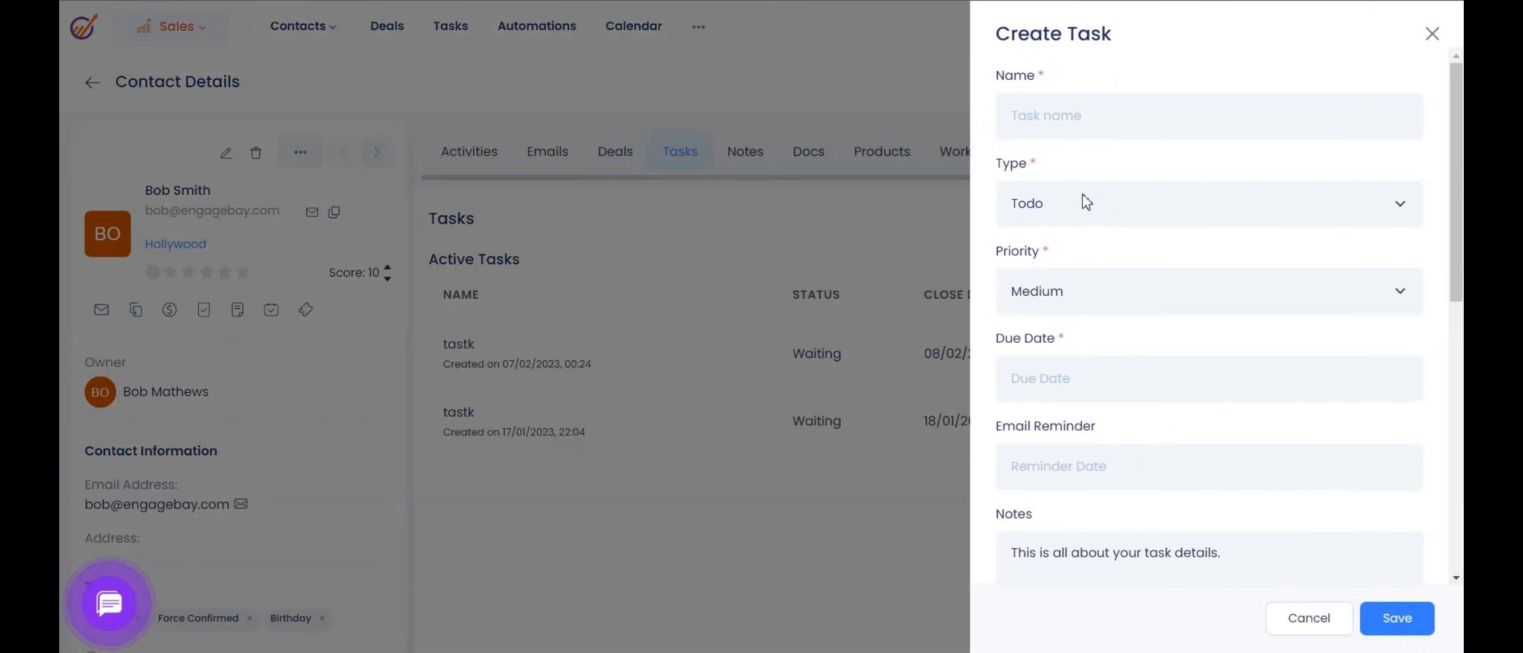
{"action": "left_click", "coordinate": [1085, 120]}
{"action": "type", "text": "test b"}
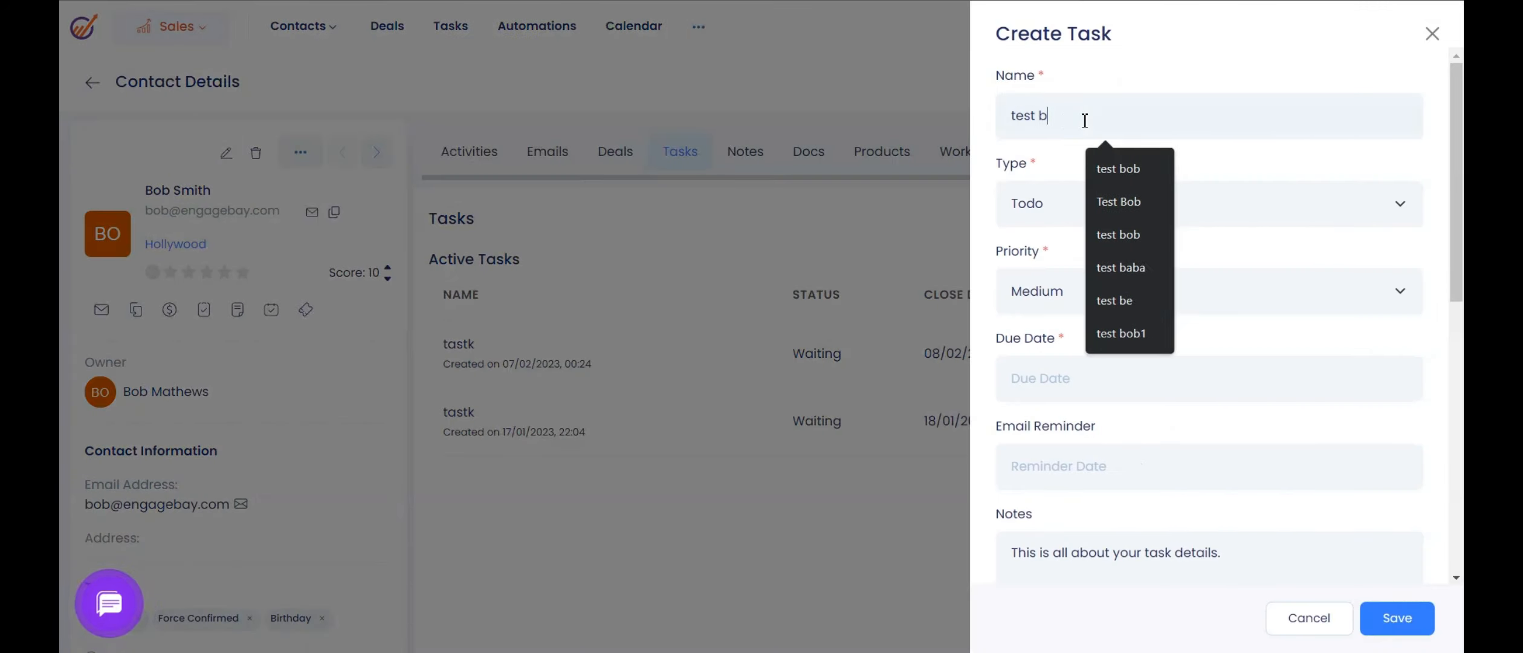
{"action": "type", "text": "ob"}
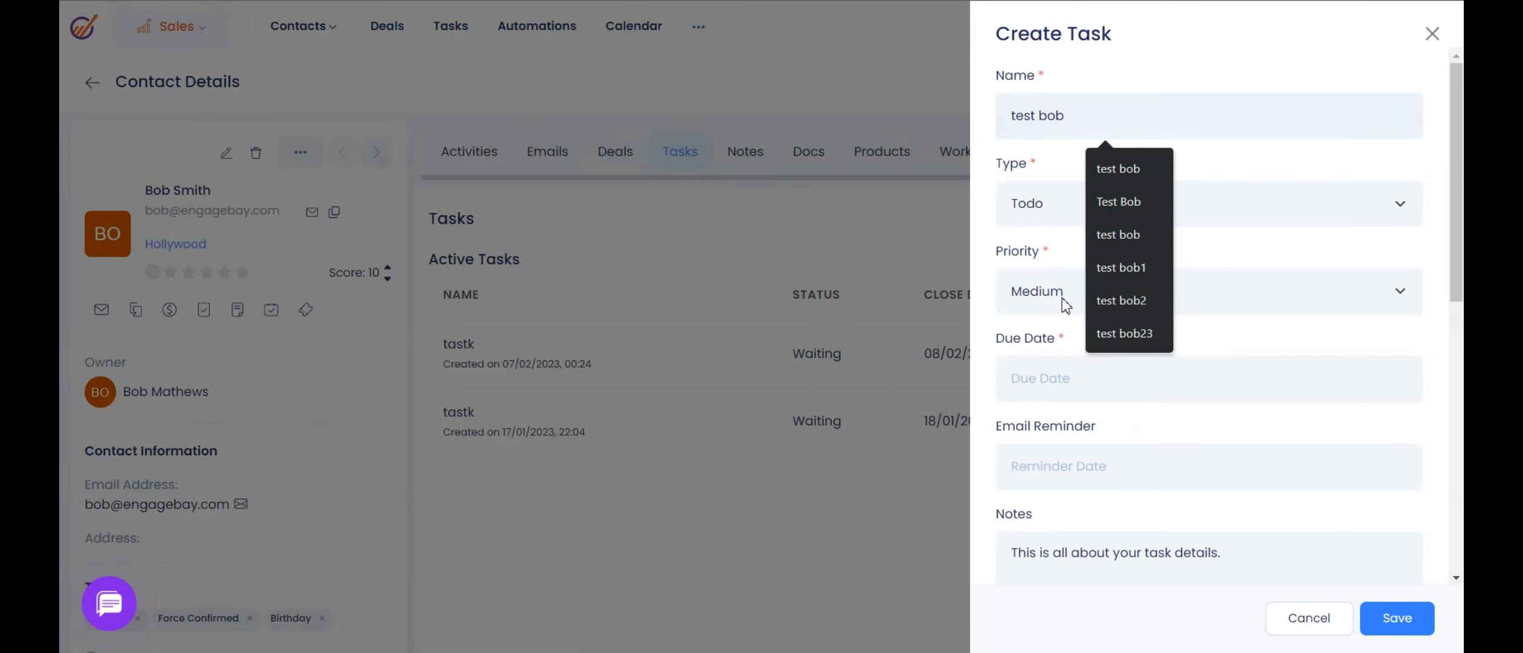
{"action": "left_click", "coordinate": [1075, 257]}
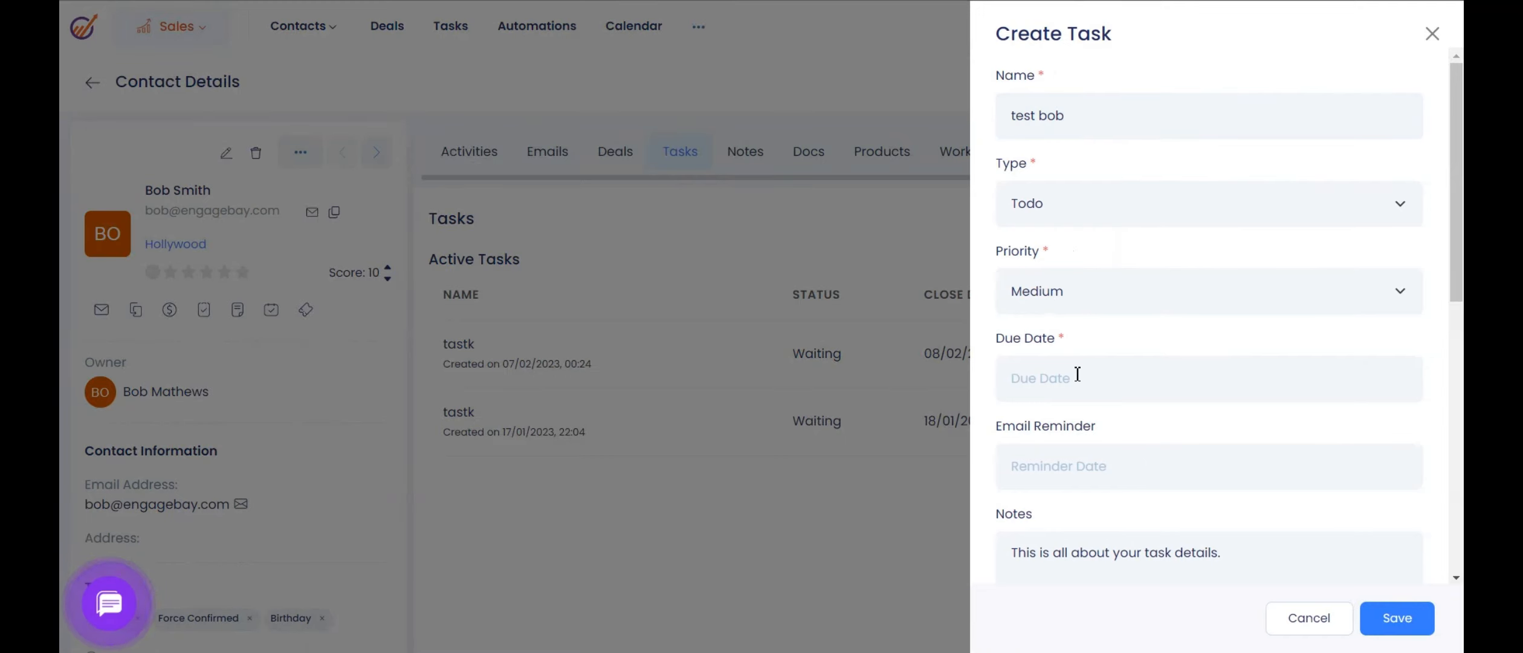
{"action": "left_click", "coordinate": [1087, 212]}
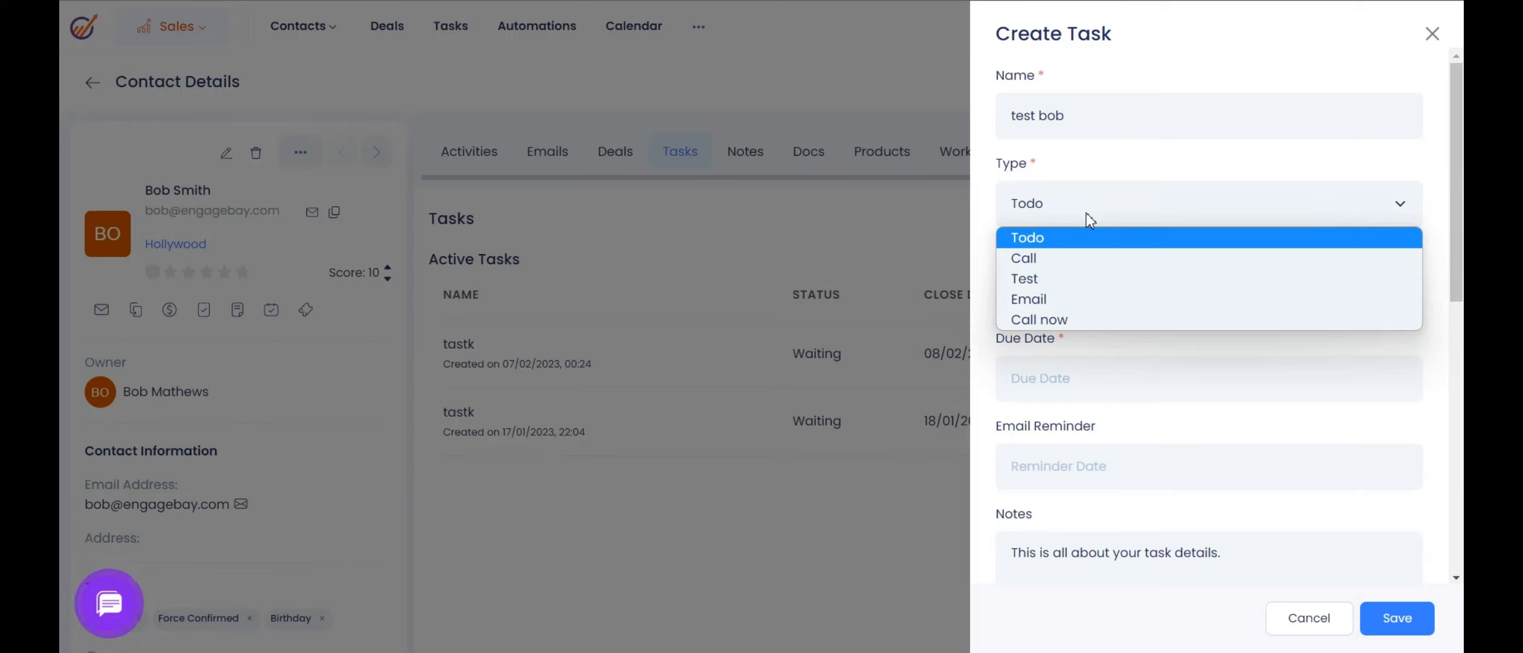
{"action": "left_click", "coordinate": [1086, 212]}
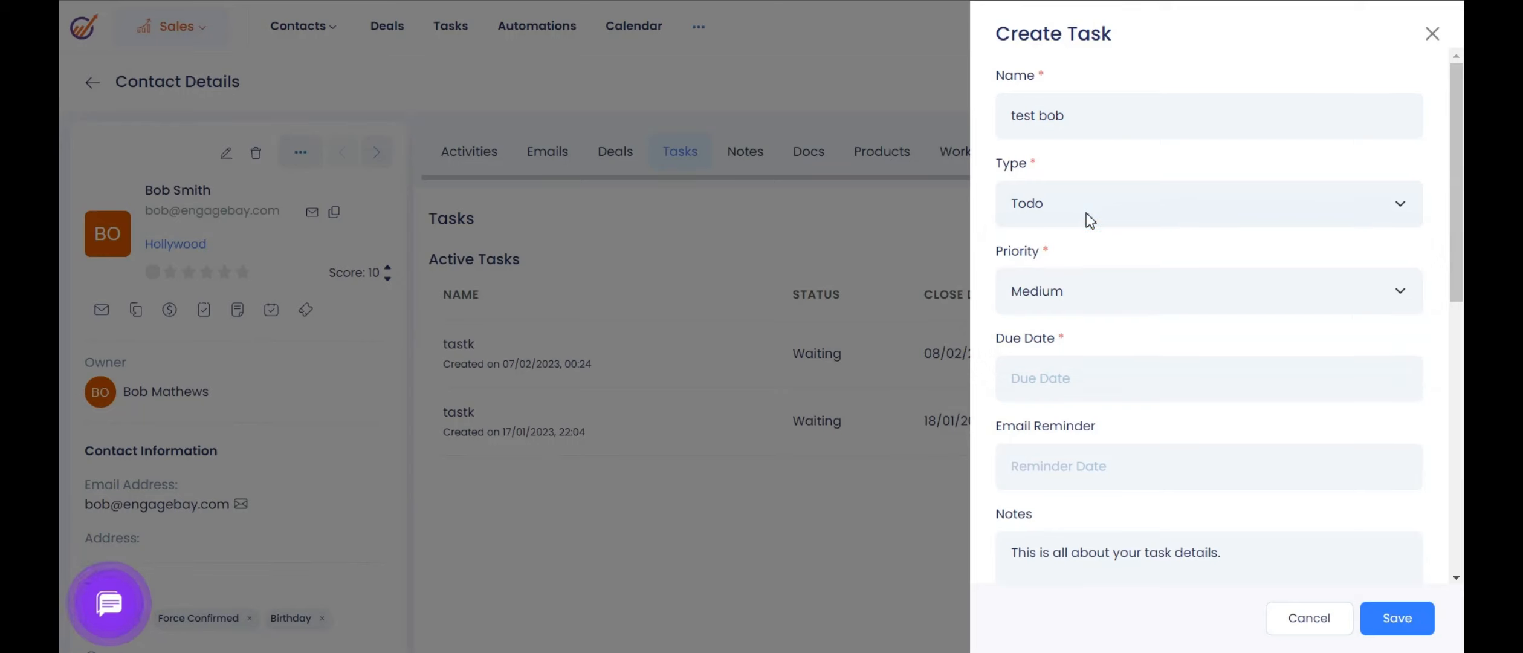
Step: Set the task's due date to 14/04/2023 16:13 and its email reminder to 12/04/2023 16:13
{"action": "left_click", "coordinate": [1079, 380]}
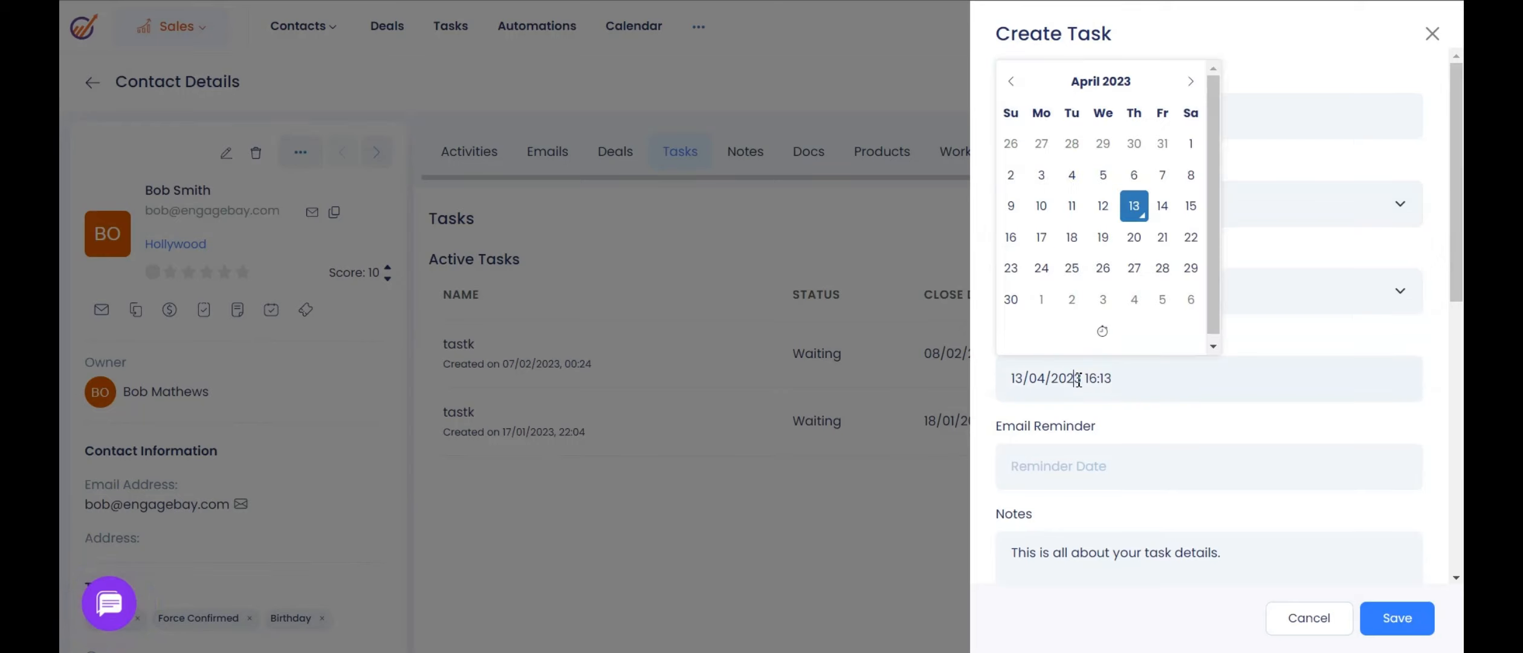
{"action": "left_click", "coordinate": [1162, 206]}
{"action": "left_click", "coordinate": [1068, 472]}
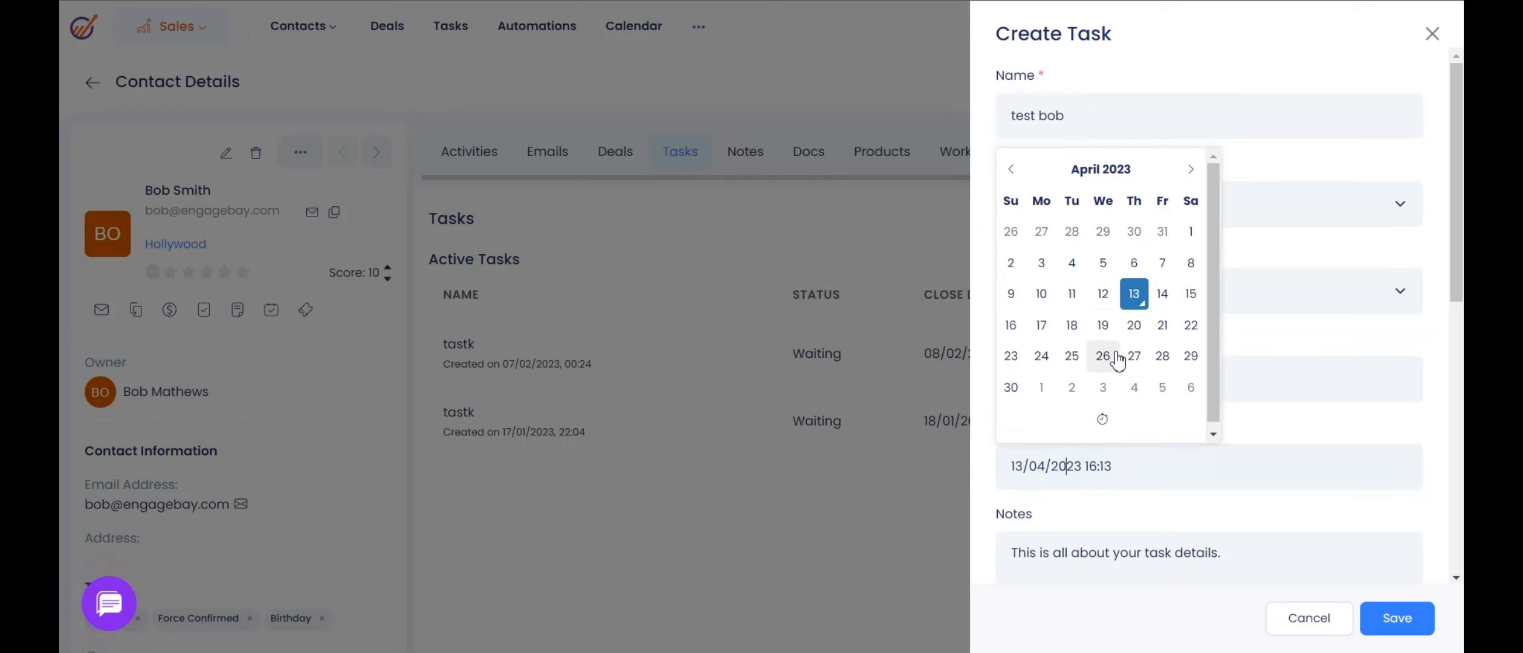
{"action": "left_click", "coordinate": [1102, 293]}
{"action": "left_click", "coordinate": [1180, 520]}
Step: Keep the task's default notes, linked records and Waiting status, and save the task
{"action": "scroll", "coordinate": [1185, 496], "scroll_direction": "down", "scroll_amount": 6}
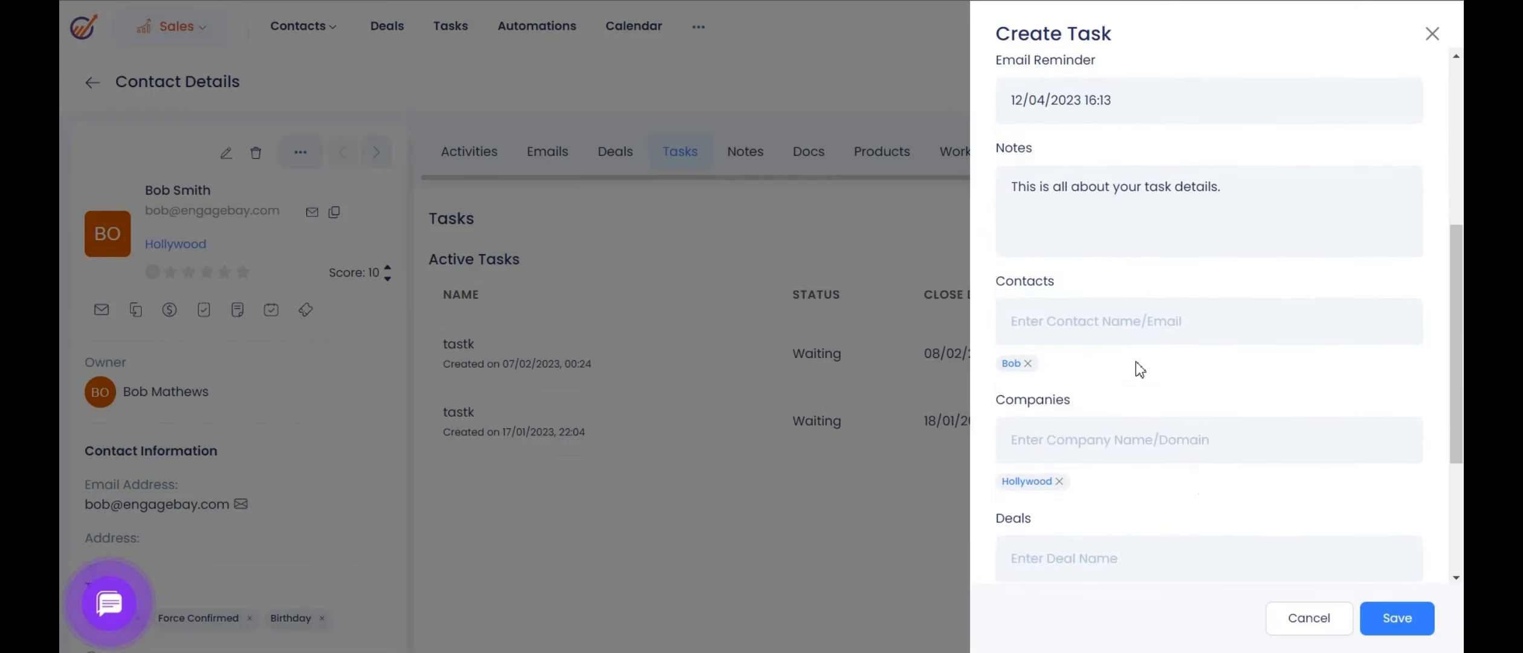
{"action": "left_click", "coordinate": [1088, 201]}
{"action": "left_click_drag", "start_coordinate": [1239, 181], "coordinate": [917, 227]}
{"action": "left_click", "coordinate": [916, 226]}
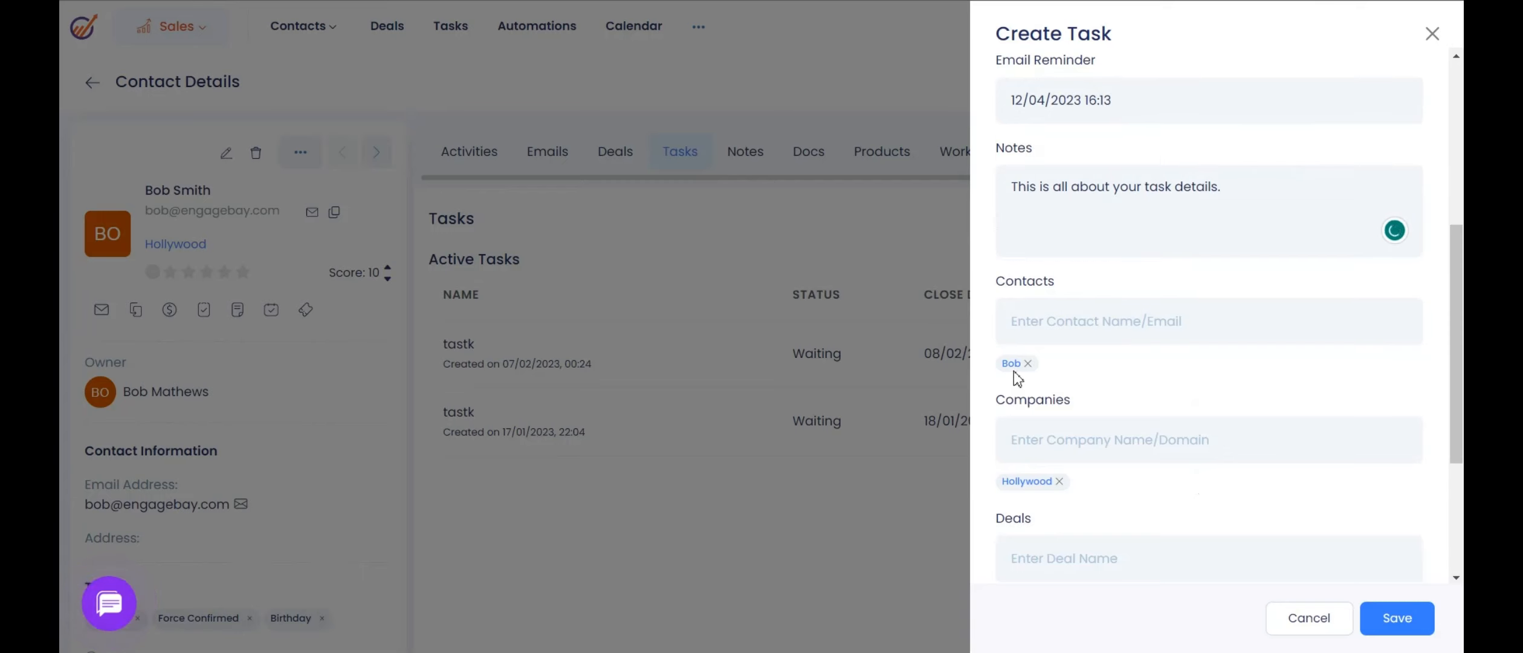
{"action": "scroll", "coordinate": [1124, 411], "scroll_direction": "down", "scroll_amount": 3}
{"action": "scroll", "coordinate": [1135, 427], "scroll_direction": "down", "scroll_amount": 1}
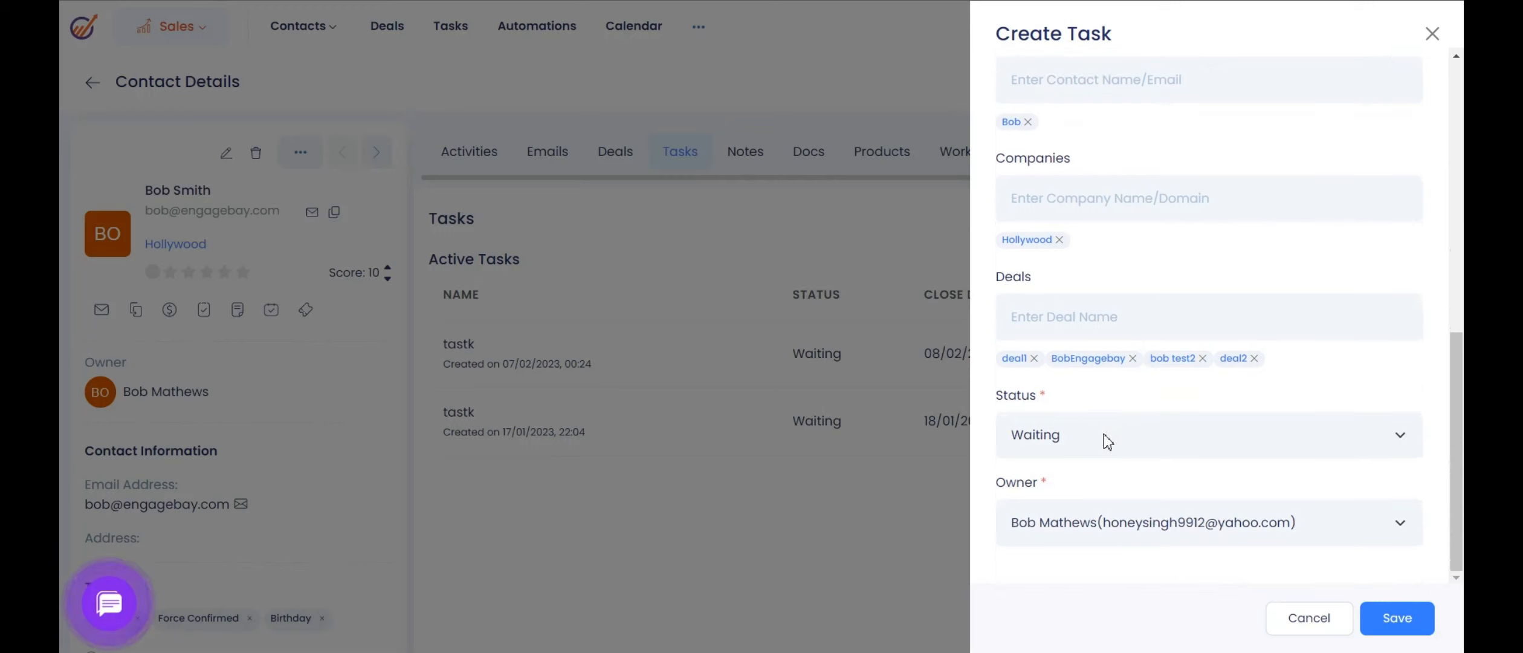
{"action": "left_click", "coordinate": [1101, 439]}
{"action": "left_click", "coordinate": [1100, 438]}
{"action": "left_click", "coordinate": [1367, 623]}
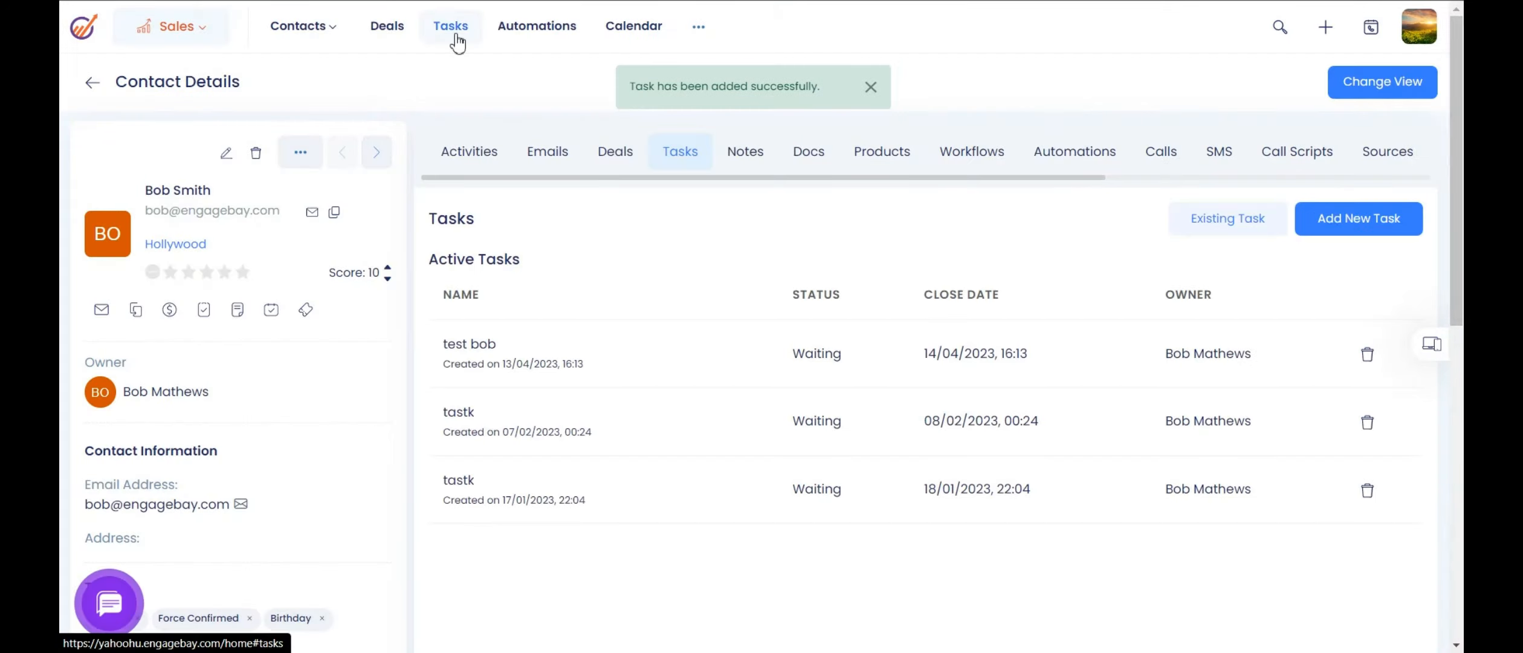
Step: Show the tasks due today in the overall task list and set the user filter to All Users
{"action": "left_click", "coordinate": [456, 38]}
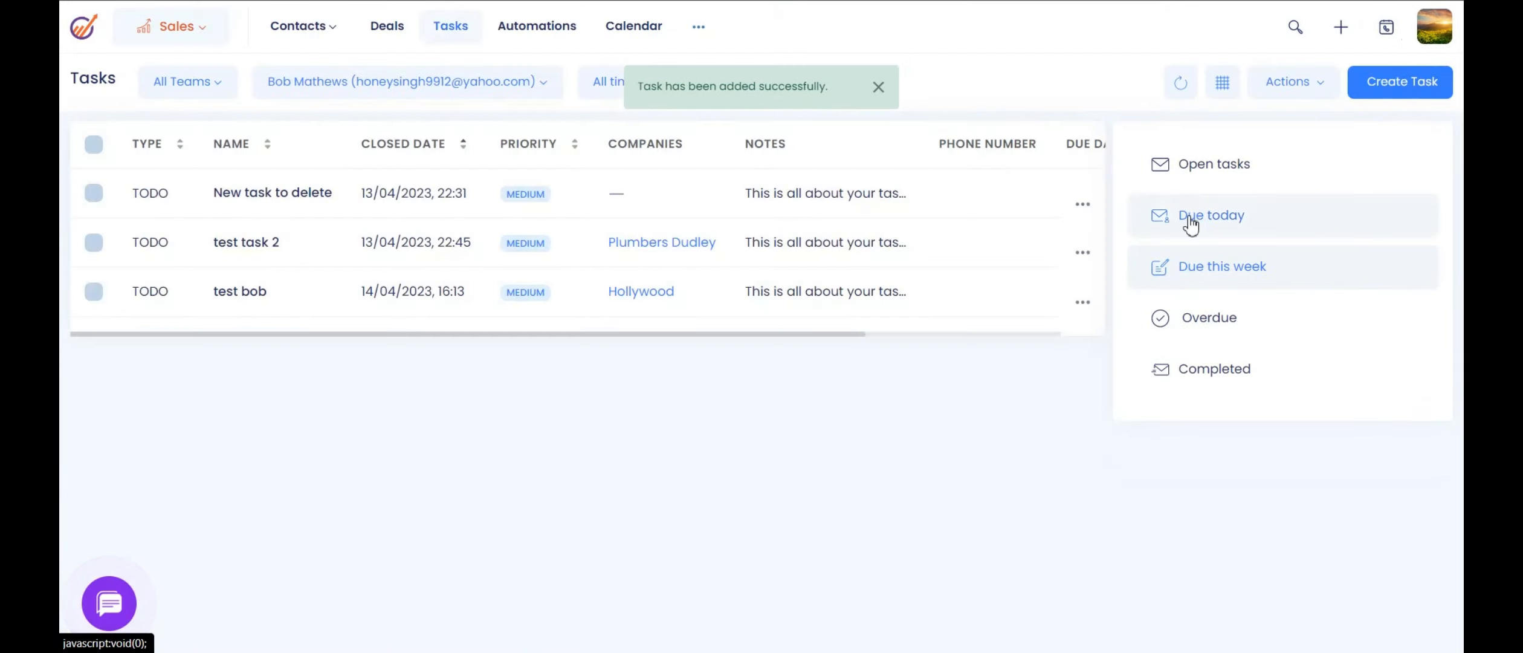
{"action": "left_click", "coordinate": [1187, 221]}
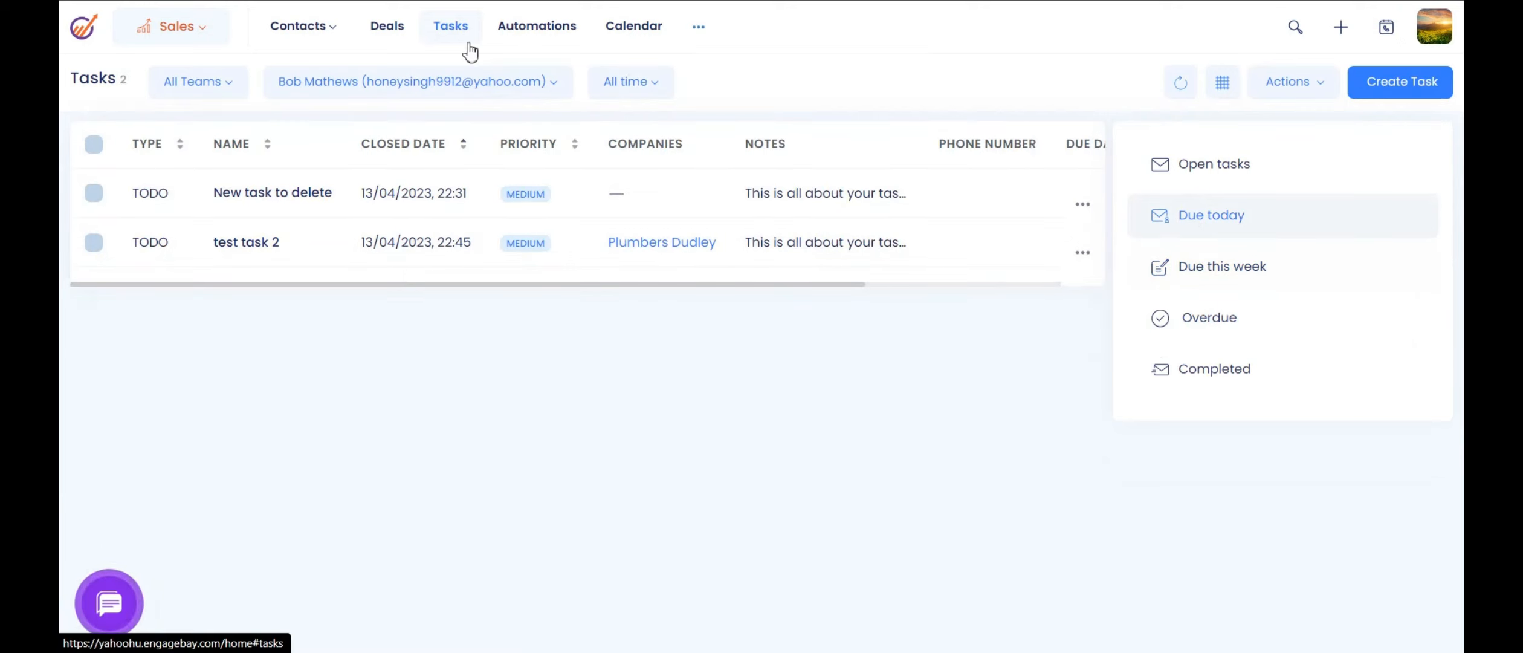
{"action": "left_click", "coordinate": [479, 93]}
{"action": "left_click", "coordinate": [401, 159]}
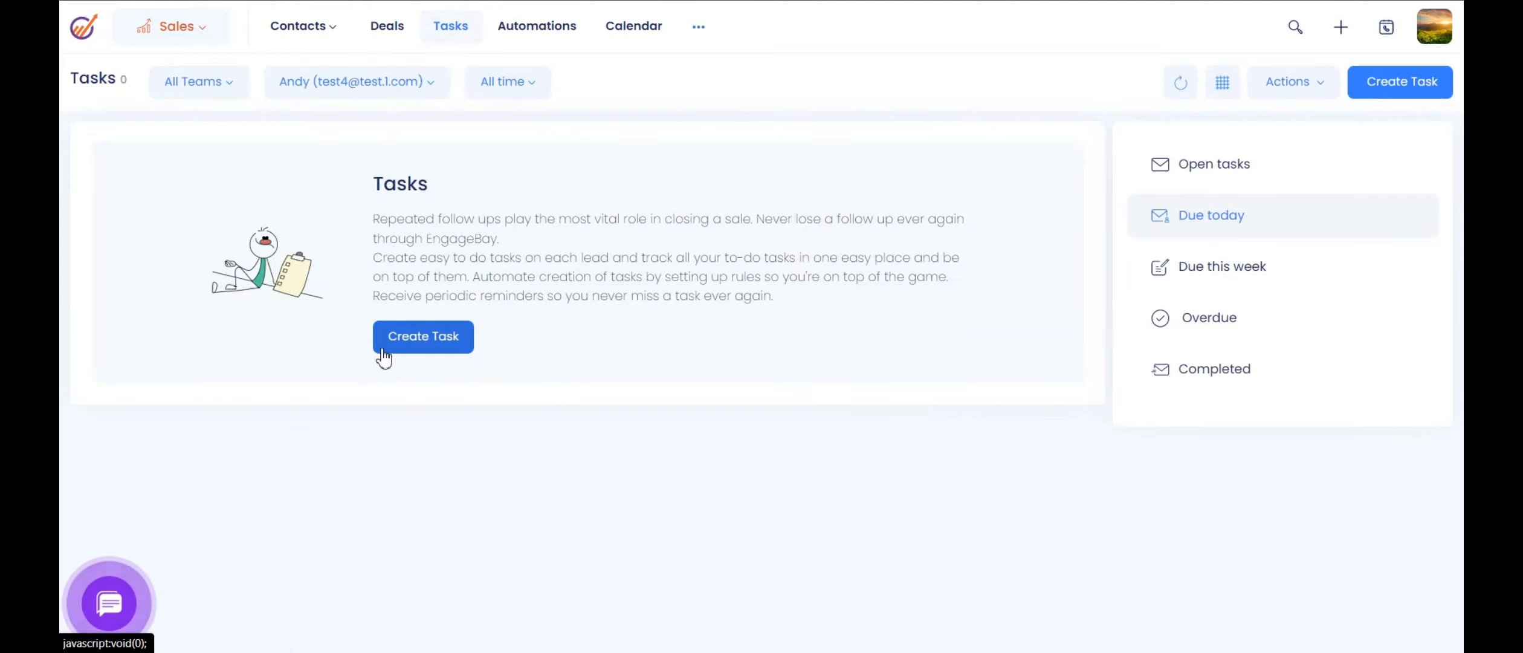
{"action": "left_click", "coordinate": [434, 91]}
{"action": "left_click", "coordinate": [367, 120]}
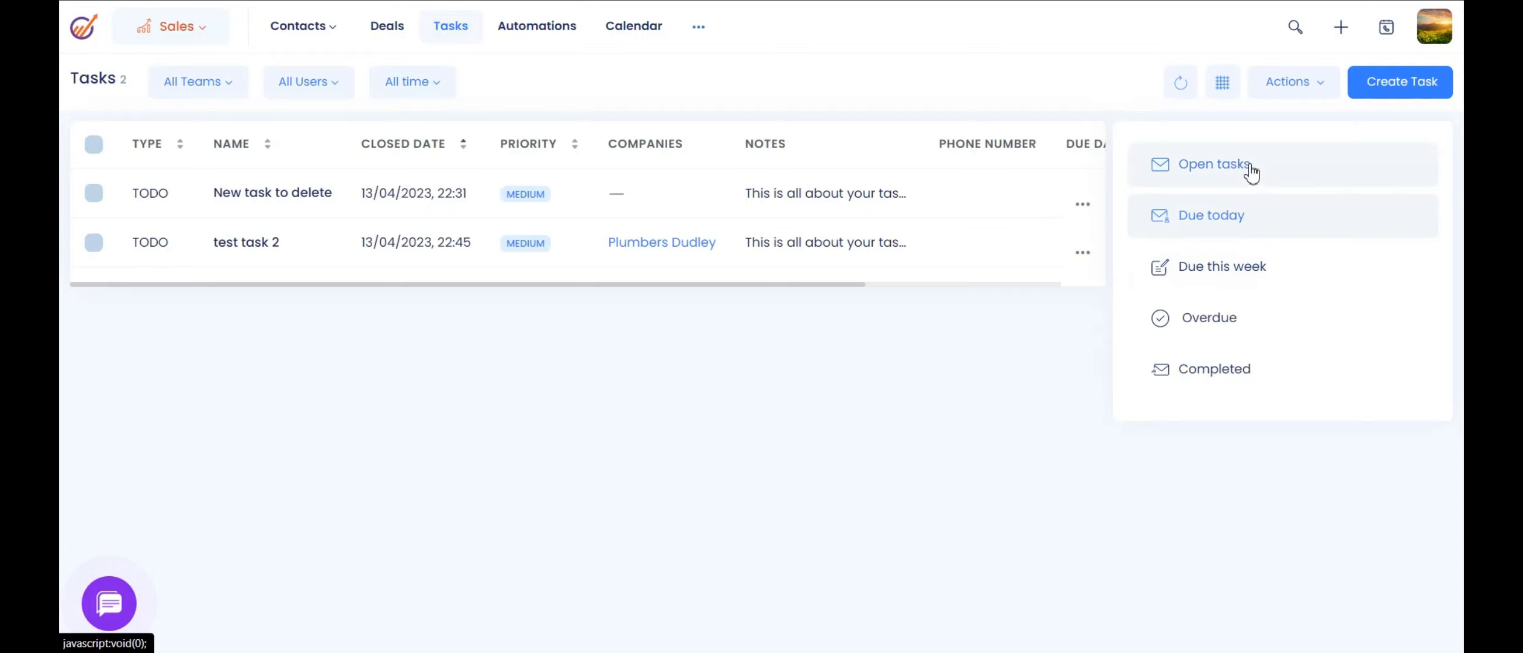
Step: Filter the task list by This Week (Sun - Today) and All Teams, and switch to the overdue tasks
{"action": "left_click", "coordinate": [433, 96]}
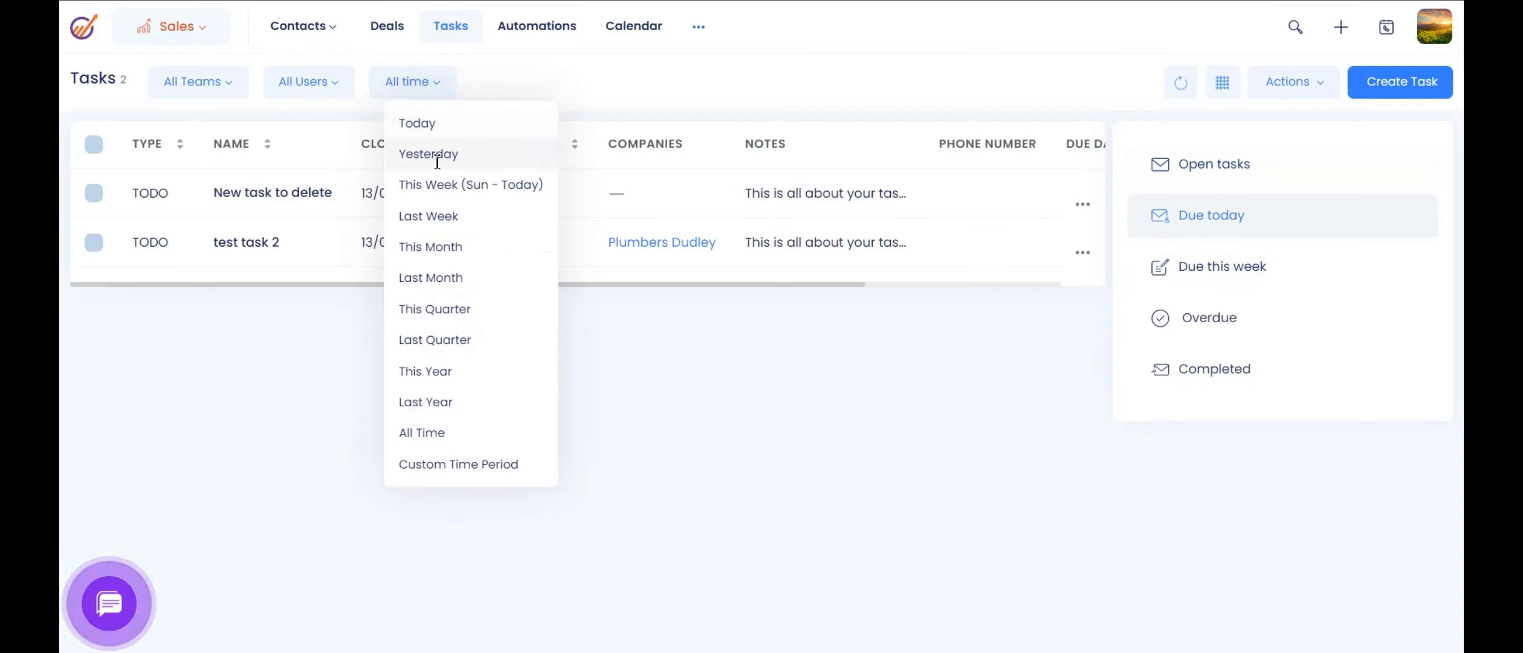
{"action": "left_click", "coordinate": [435, 195]}
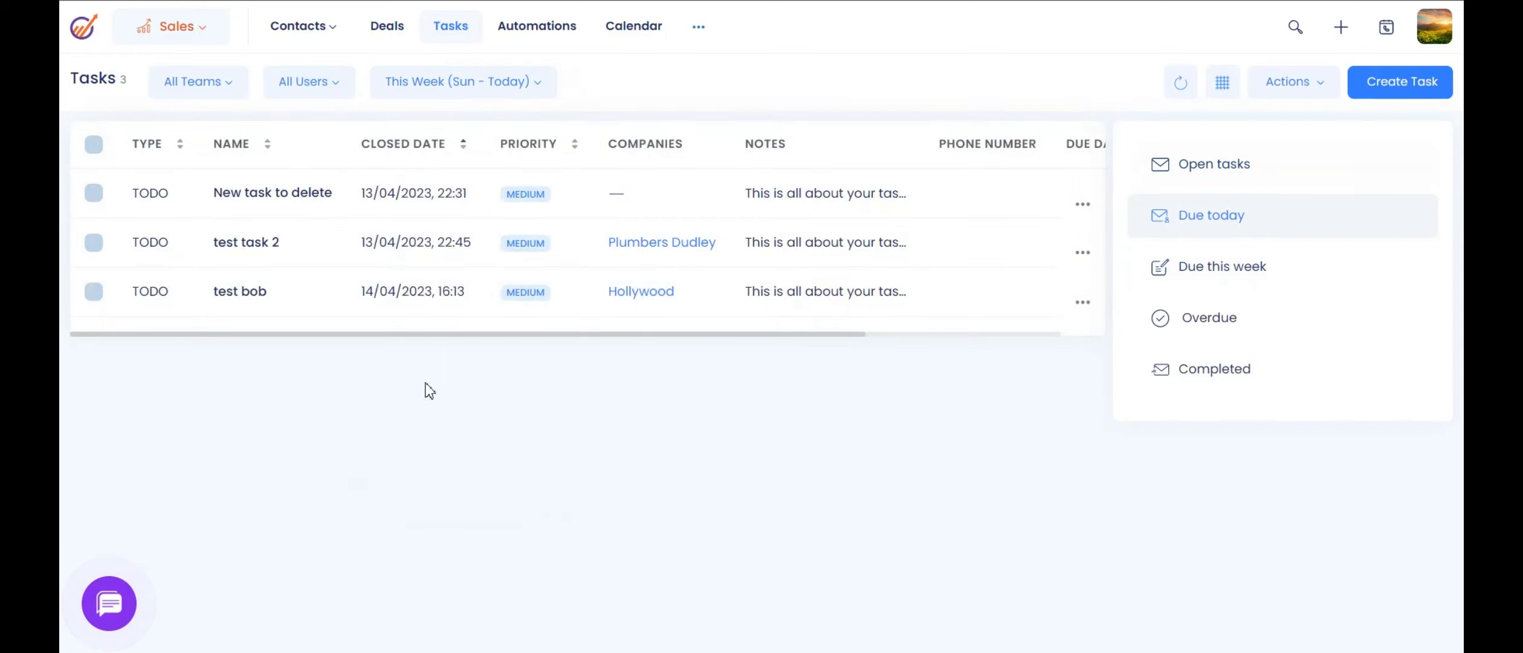
{"action": "left_click", "coordinate": [241, 96]}
{"action": "left_click", "coordinate": [224, 116]}
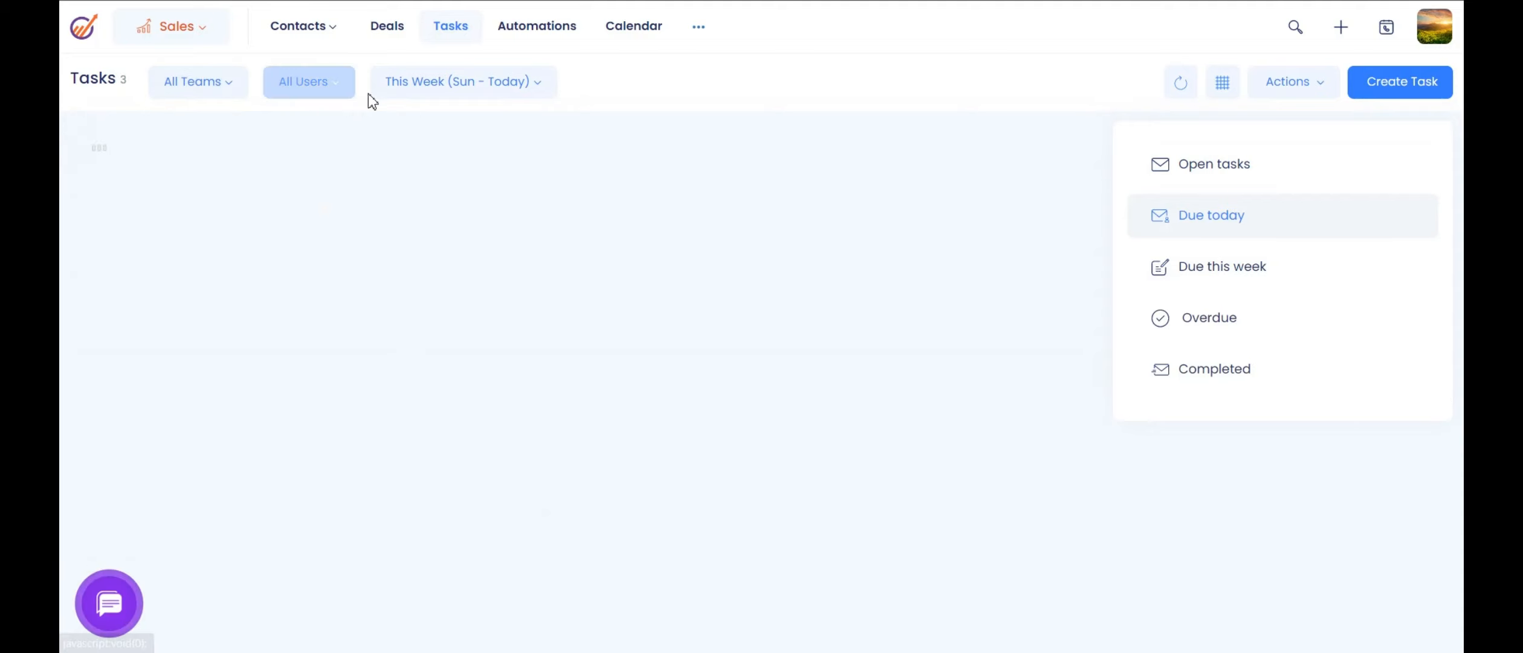
{"action": "left_click", "coordinate": [1207, 326]}
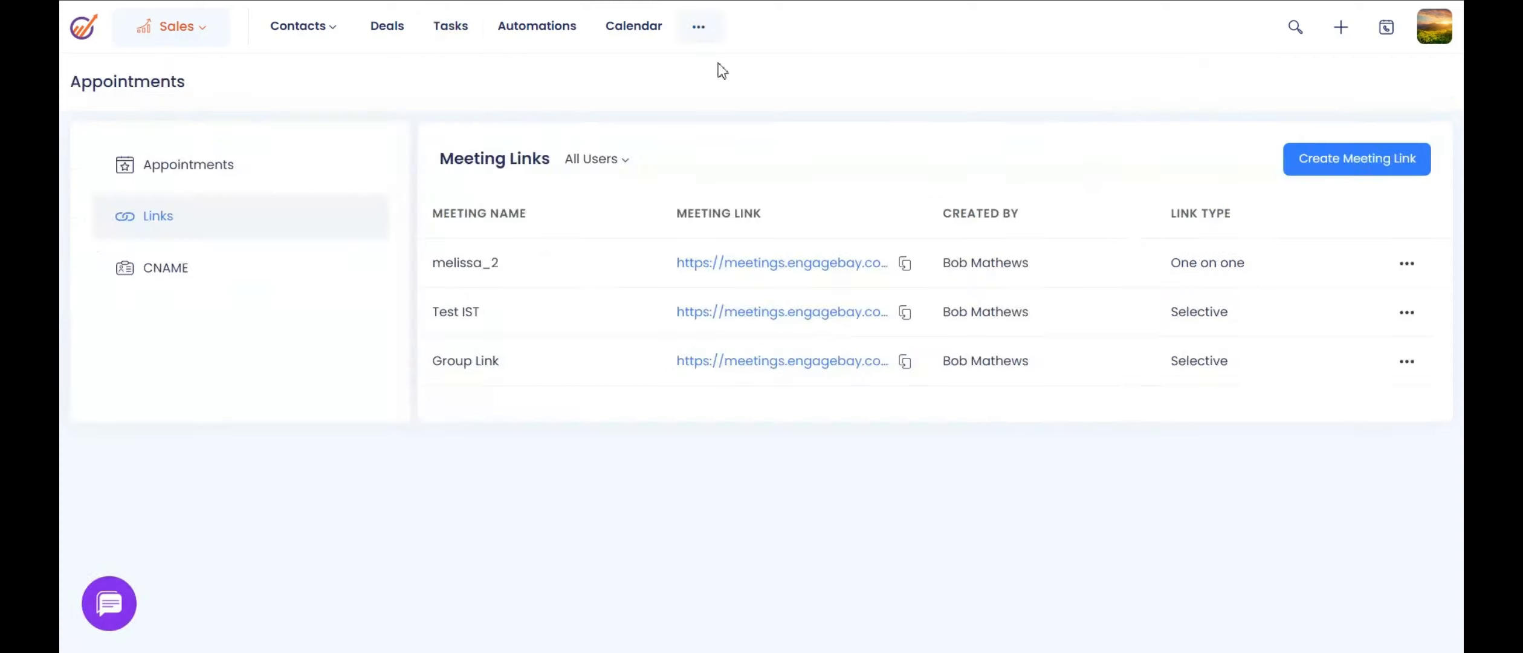
Step: Go to the Appointments module and show its list of meeting links
{"action": "left_click", "coordinate": [701, 35]}
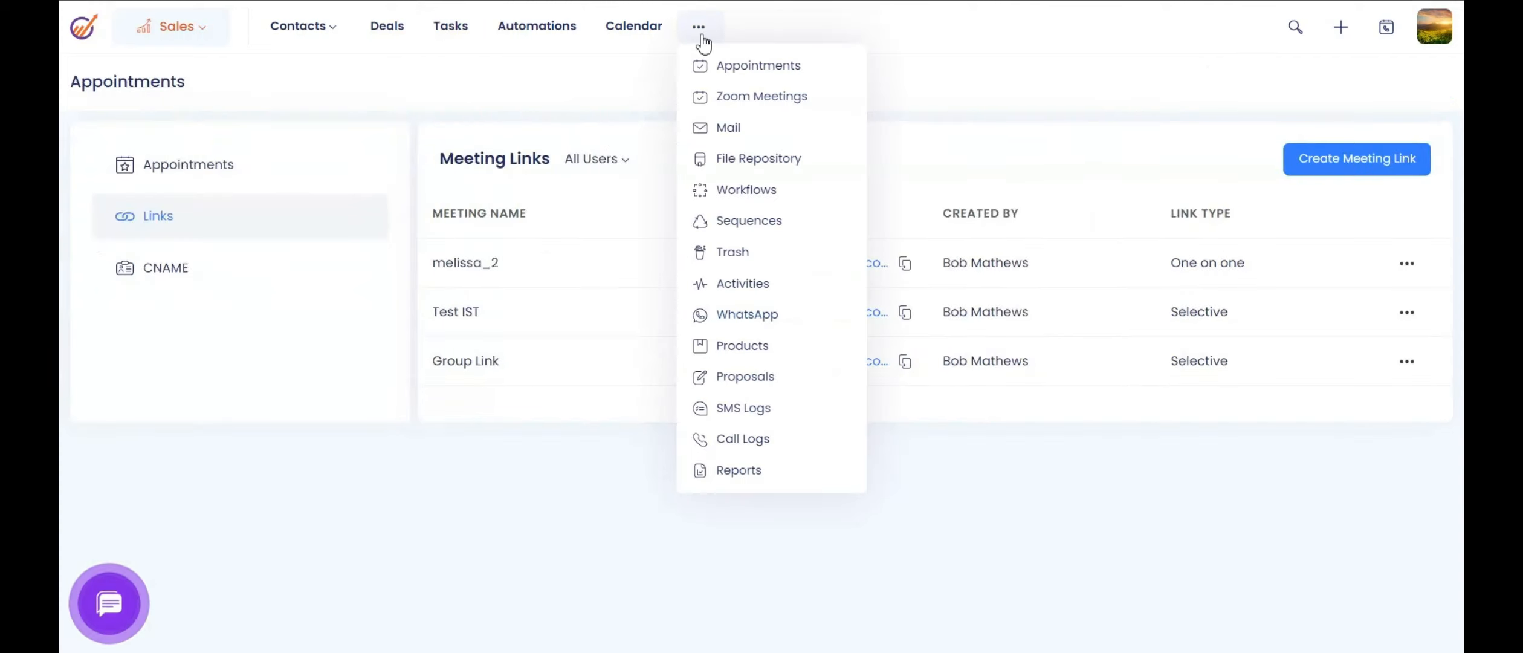
{"action": "left_click", "coordinate": [738, 68]}
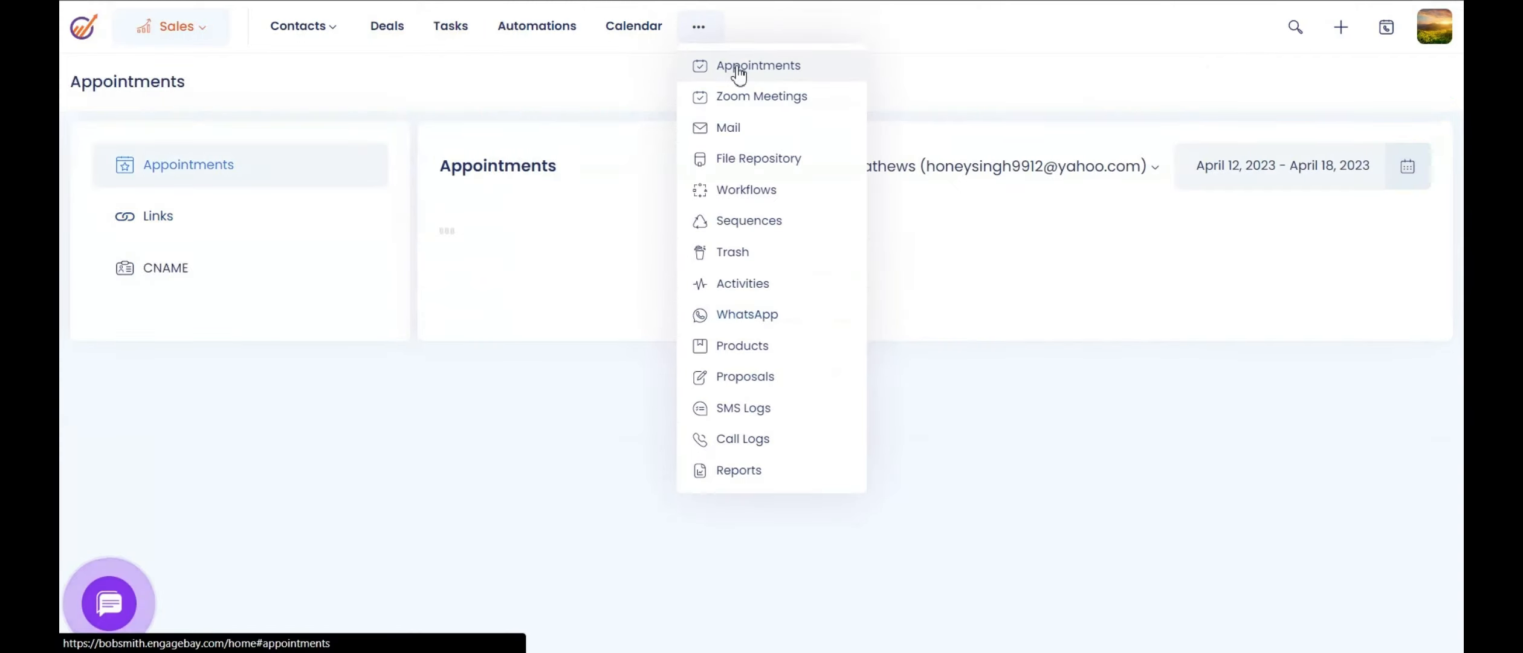
{"action": "left_click", "coordinate": [228, 228]}
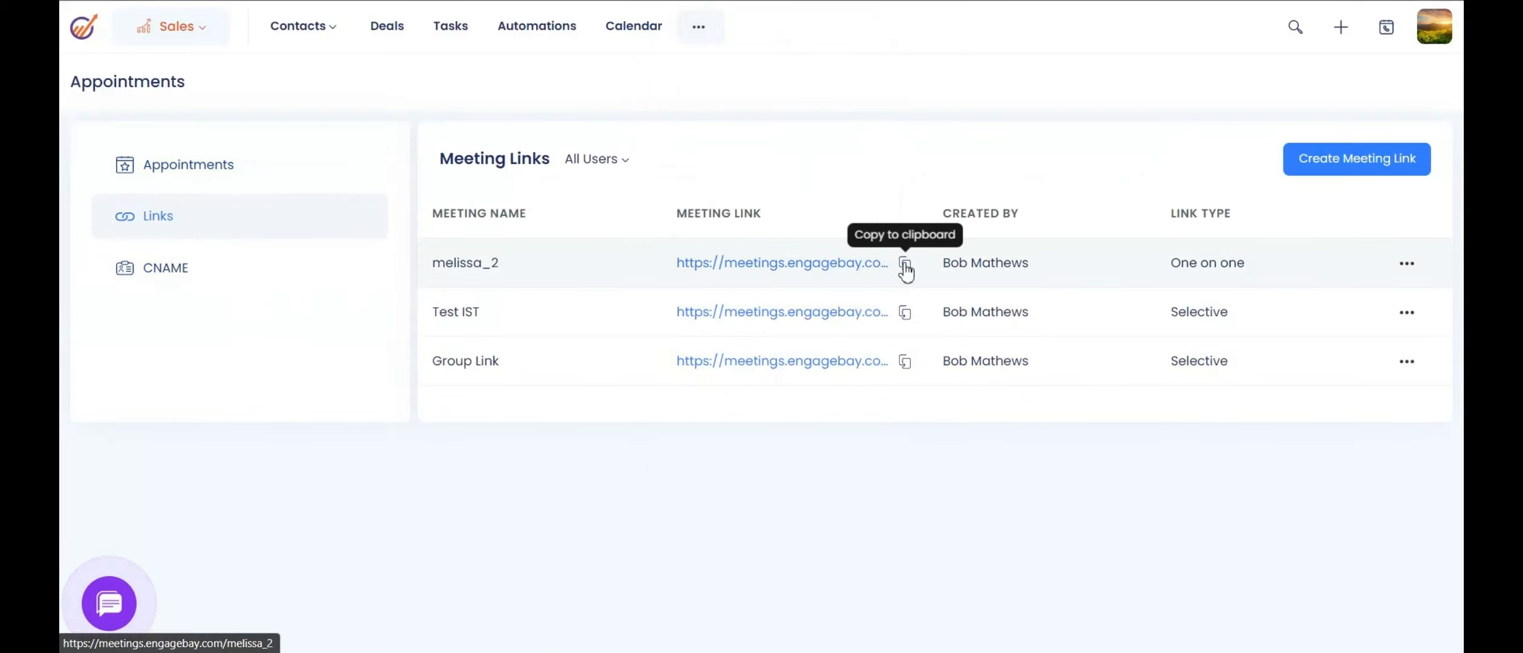
{"action": "left_click", "coordinate": [906, 315]}
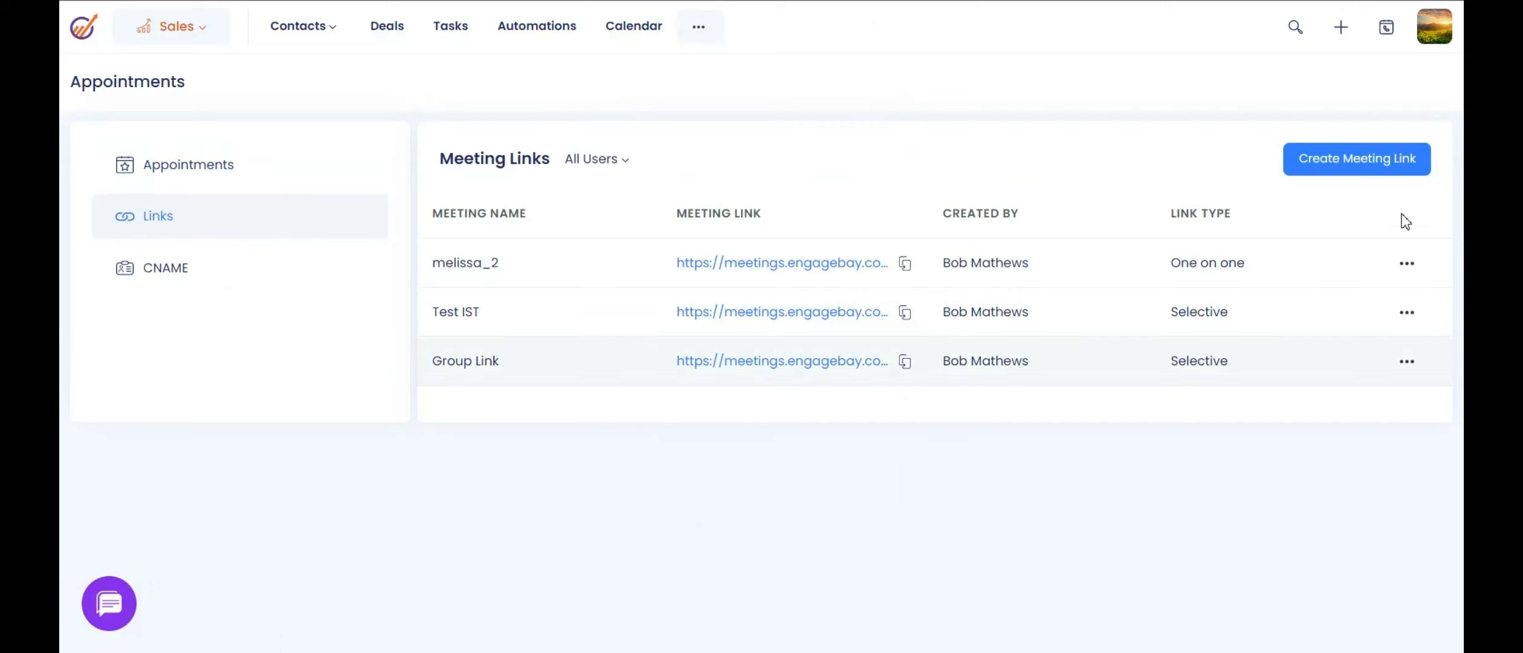
Step: Review the meeting types offered for a new meeting link, from One on One to Round Robin, without creating one
{"action": "left_click", "coordinate": [1373, 172]}
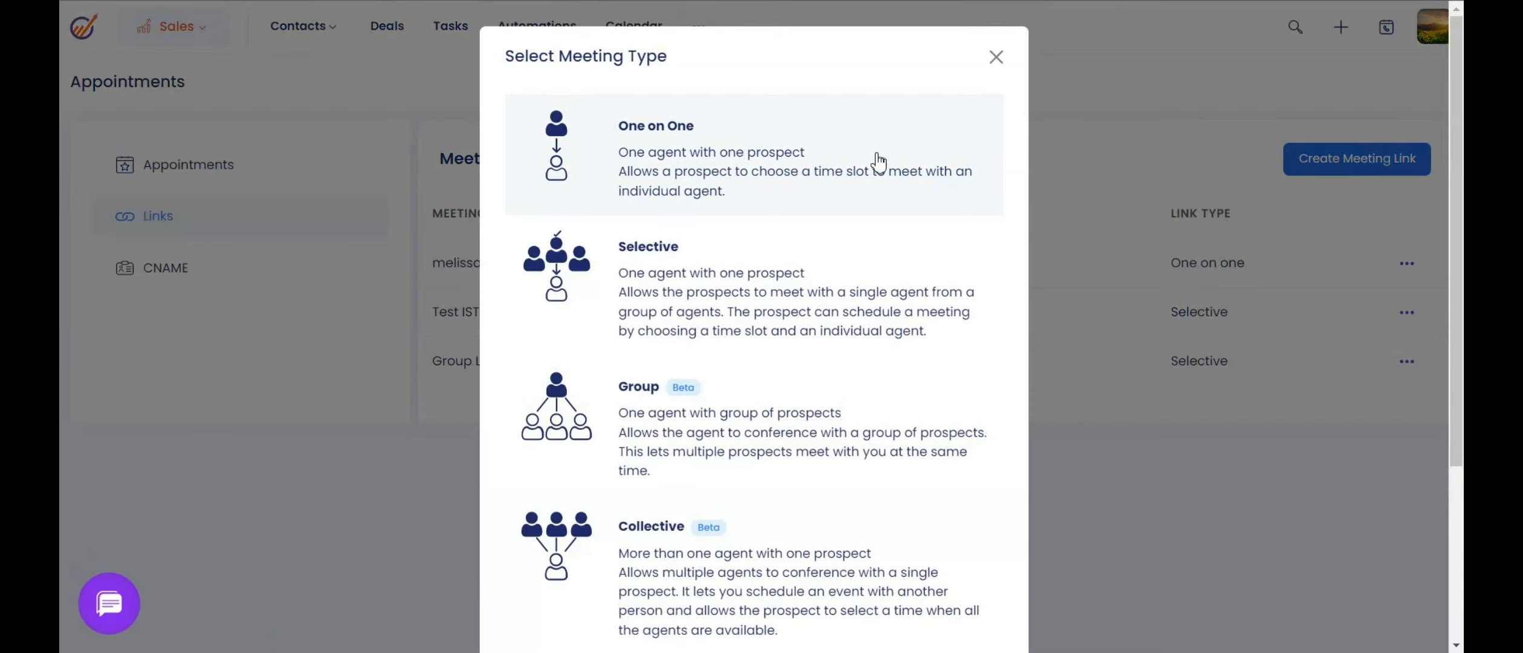
{"action": "left_click", "coordinate": [877, 155]}
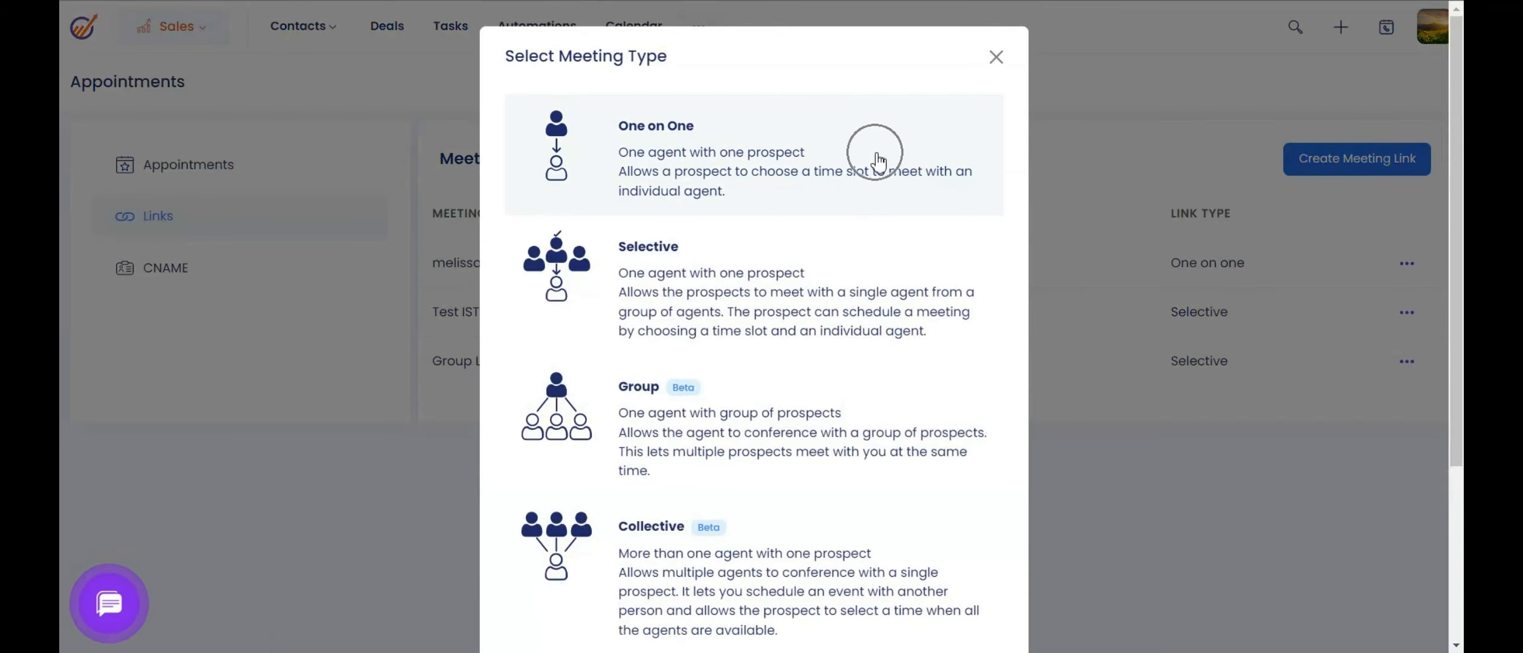
{"action": "scroll", "coordinate": [725, 544], "scroll_direction": "down", "scroll_amount": 4}
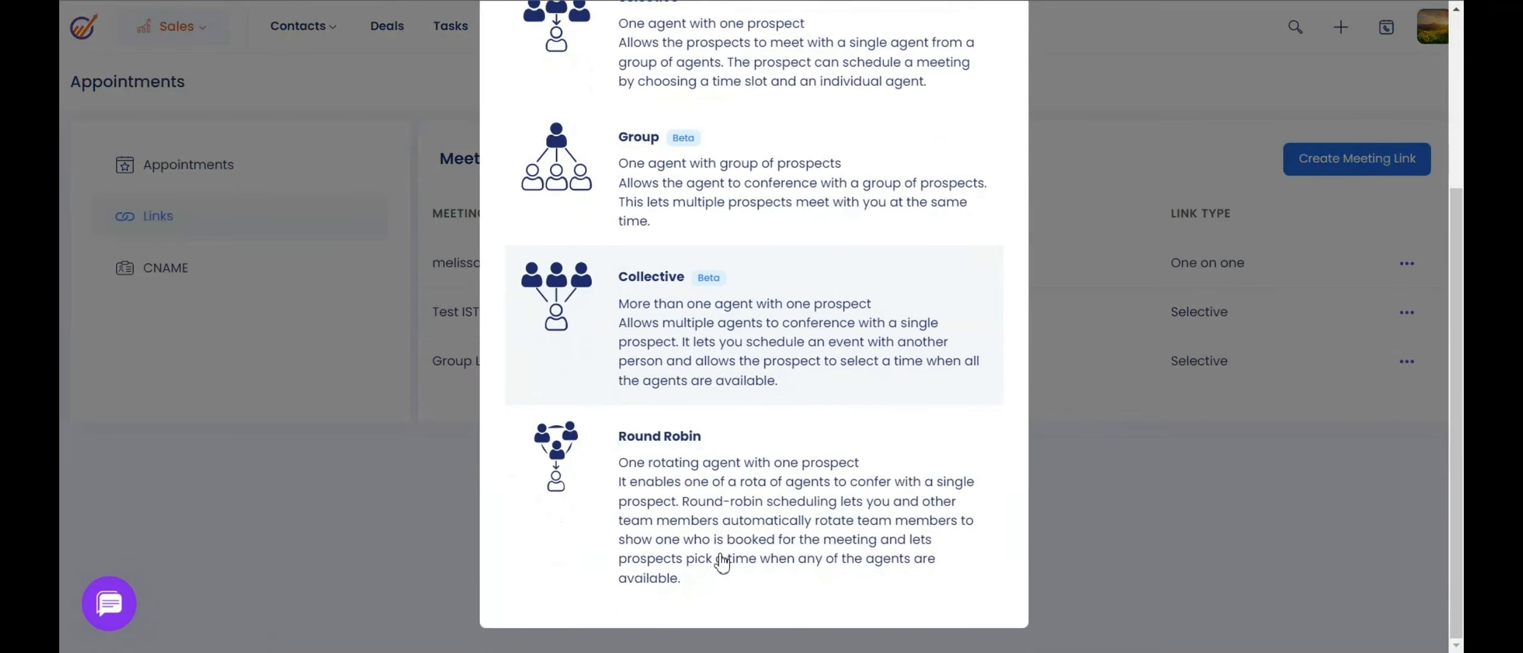
{"action": "scroll", "coordinate": [967, 272], "scroll_direction": "up", "scroll_amount": 4}
{"action": "left_click", "coordinate": [1000, 60]}
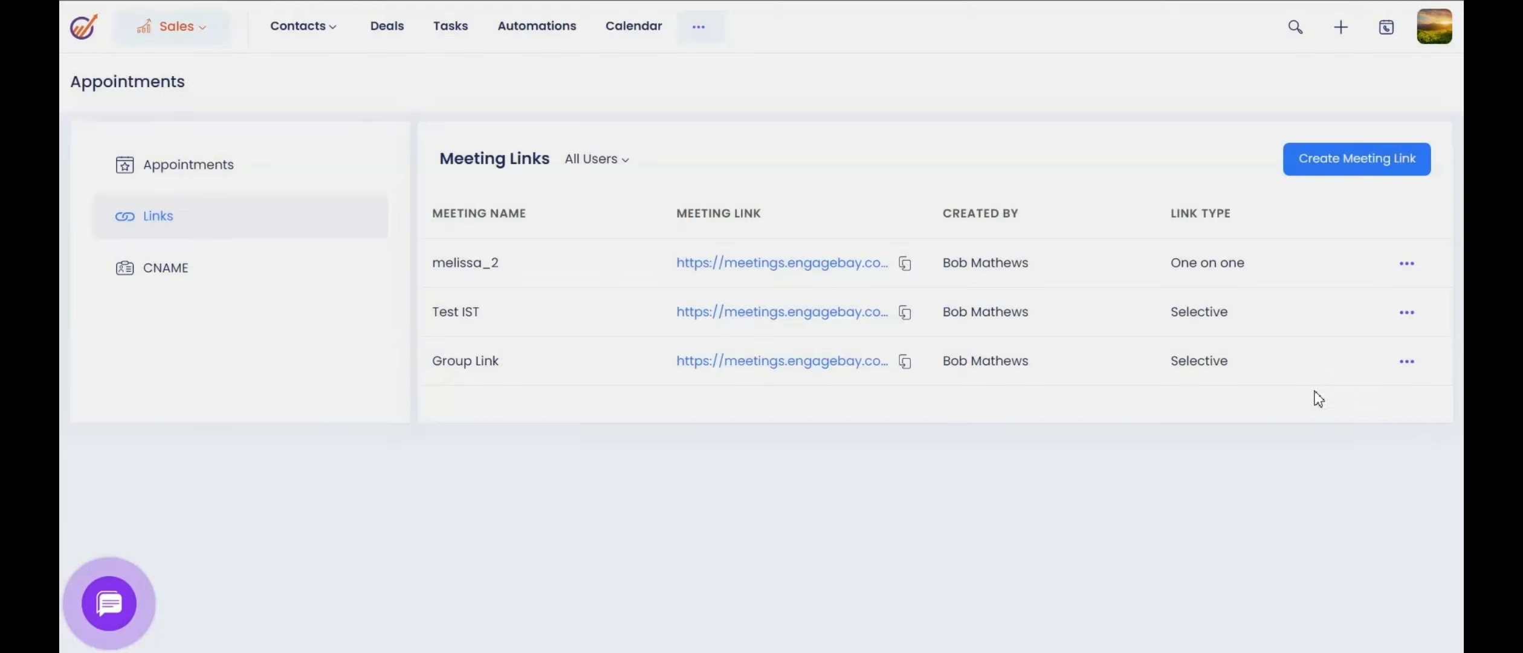
Step: Open the One on one meeting link for editing, check its slots, and preview its public booking page
{"action": "left_click", "coordinate": [1407, 264]}
{"action": "left_click", "coordinate": [1368, 299]}
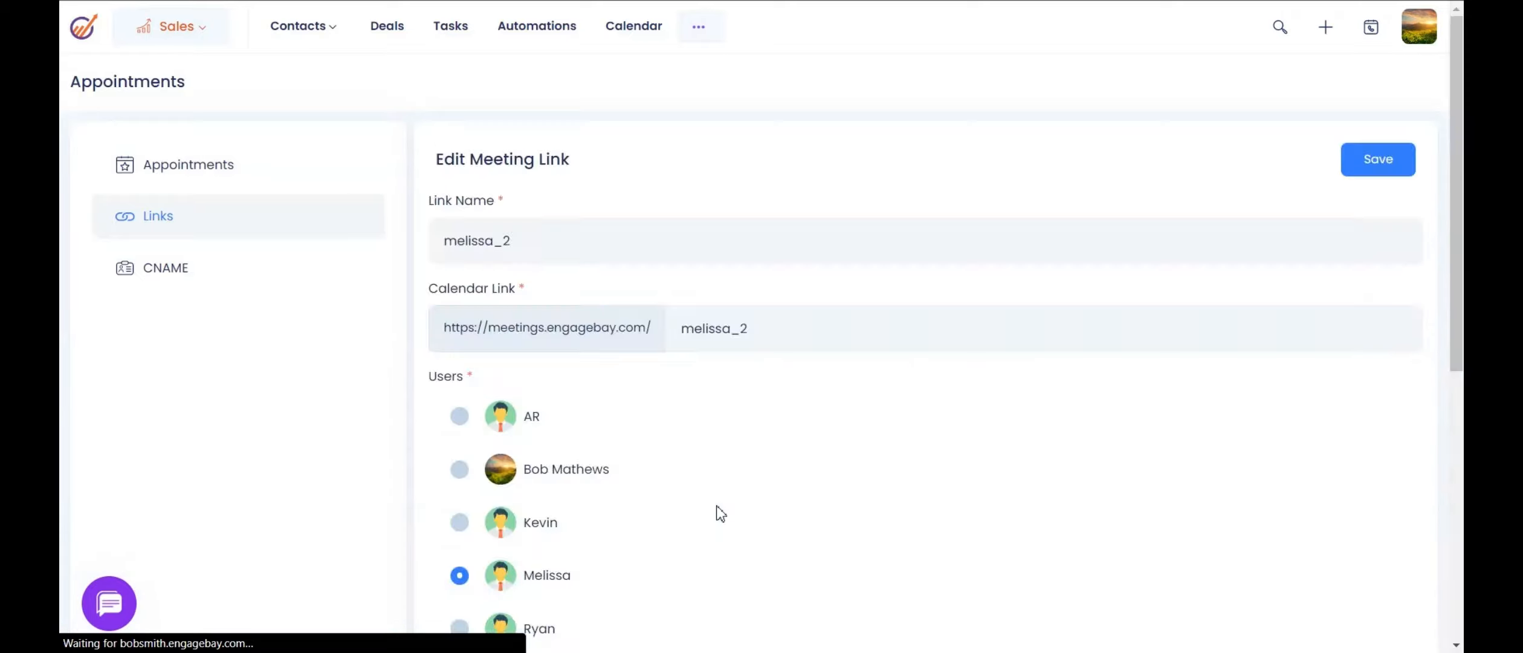
{"action": "scroll", "coordinate": [718, 513], "scroll_direction": "down", "scroll_amount": 8}
{"action": "left_click", "coordinate": [1332, 447]}
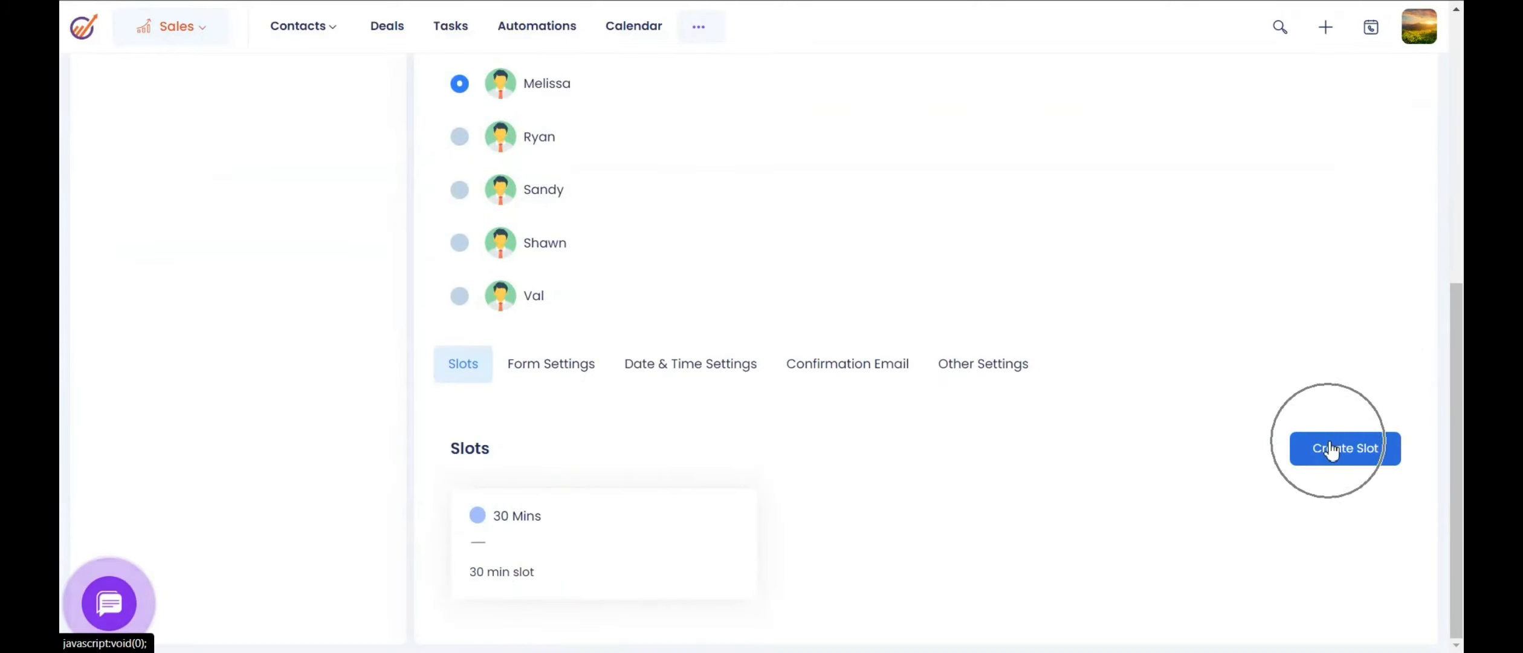
{"action": "scroll", "coordinate": [902, 506], "scroll_direction": "up", "scroll_amount": 6}
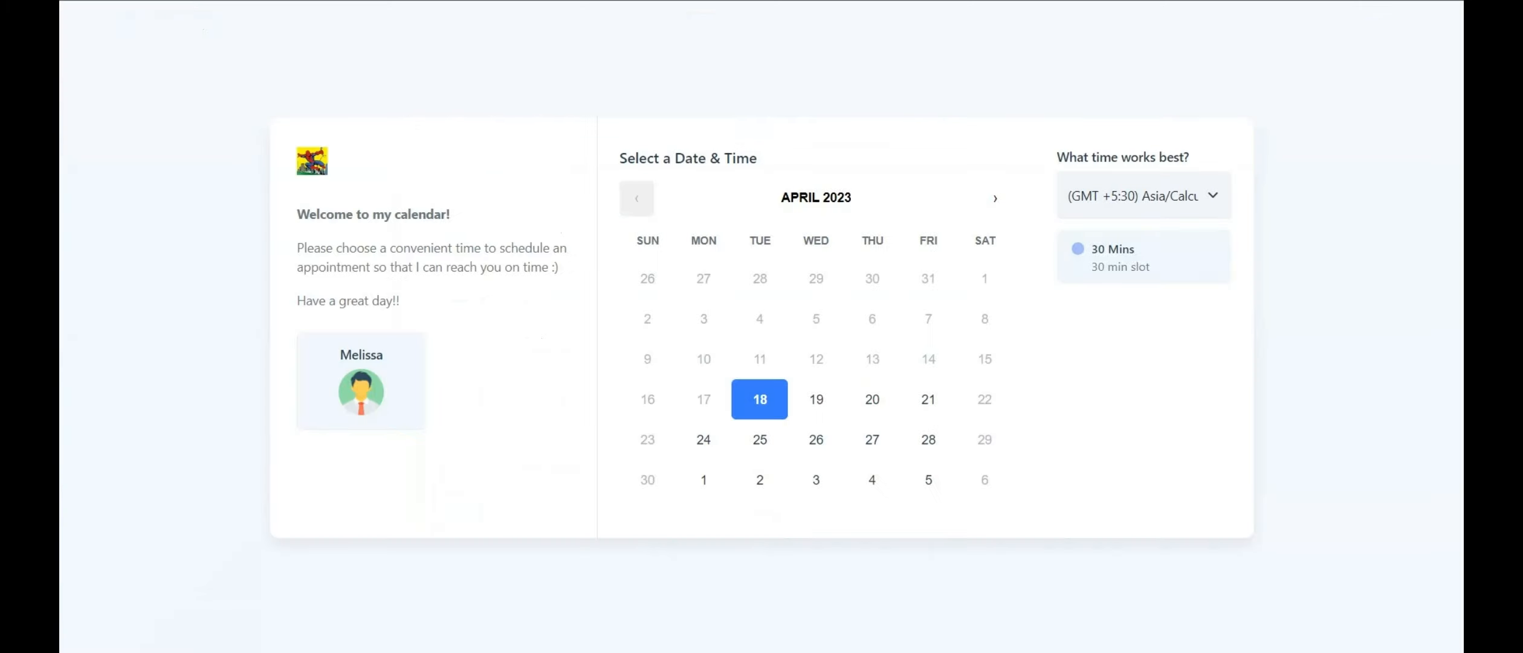
{"action": "left_click", "coordinate": [1123, 267]}
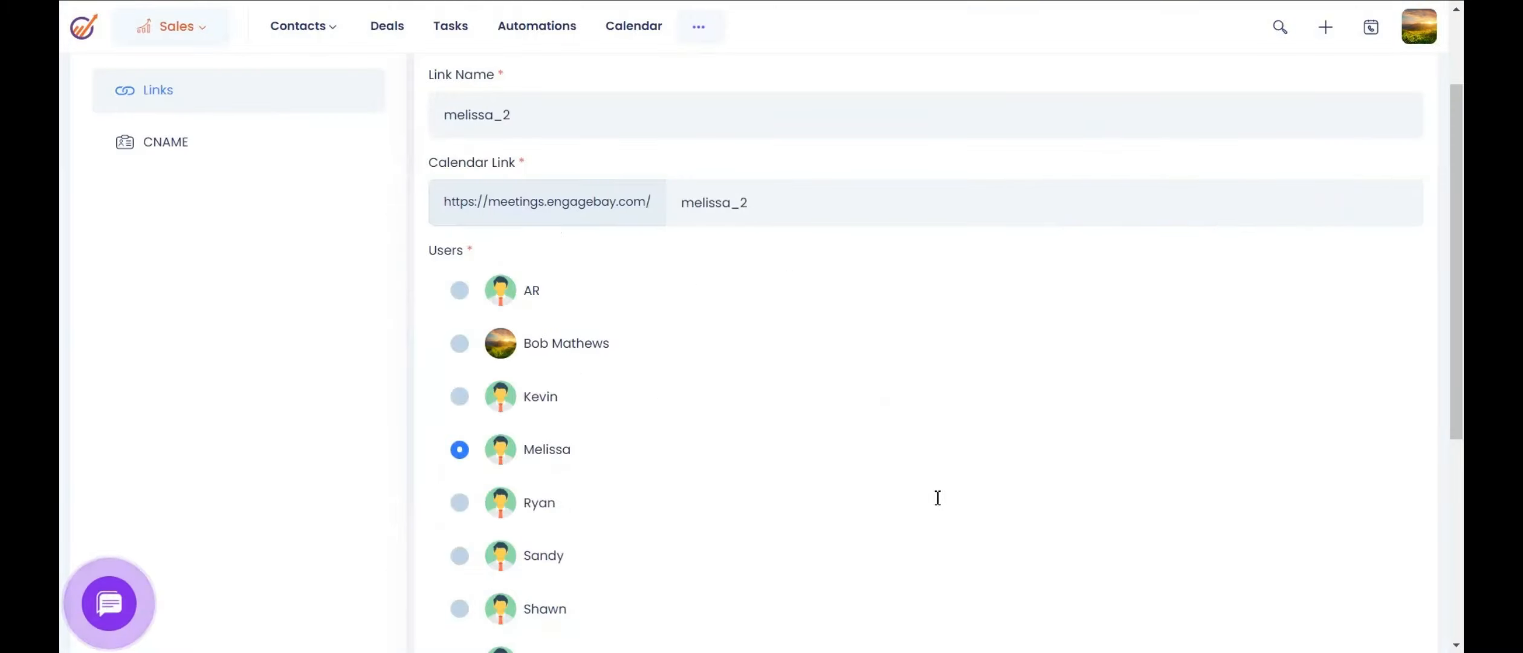
Step: Start a new slot for the One on one meeting link and set its duration to 0 hours 15 mins
{"action": "scroll", "coordinate": [937, 497], "scroll_direction": "down", "scroll_amount": 5}
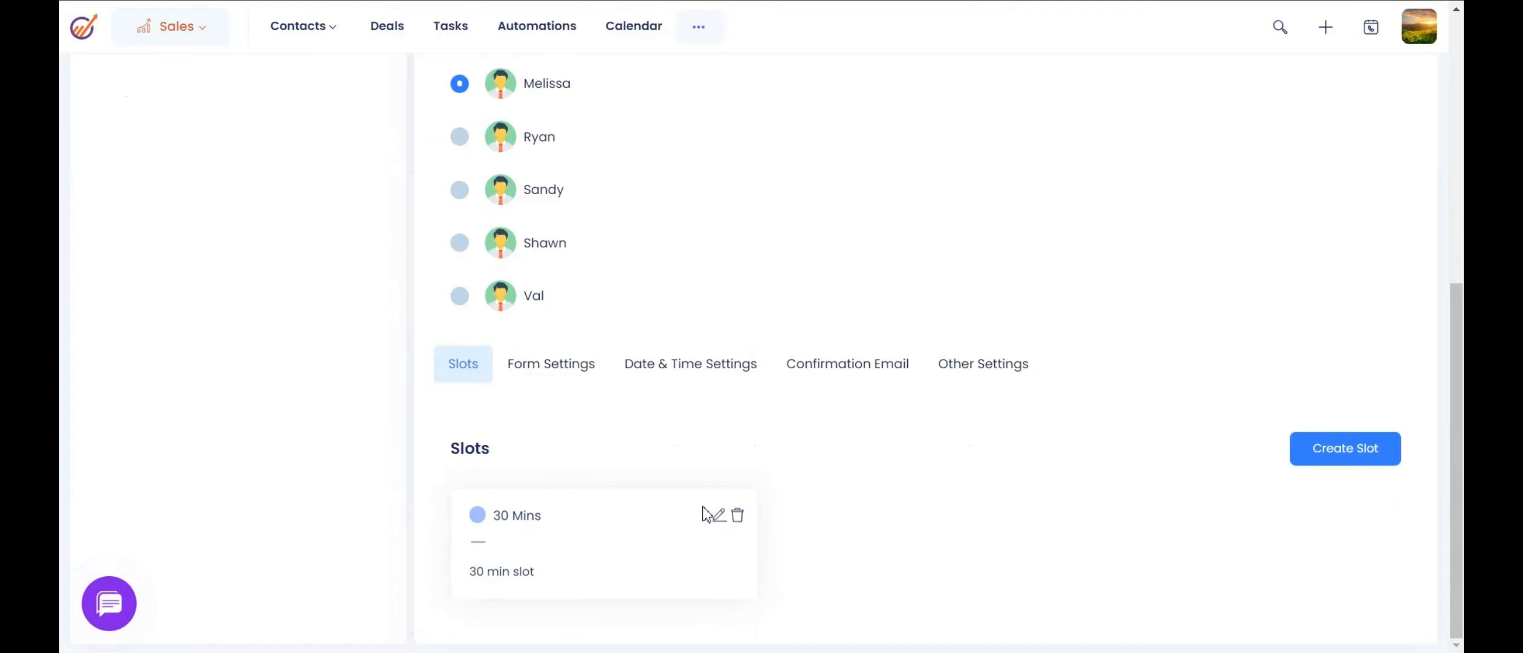
{"action": "left_click", "coordinate": [579, 547]}
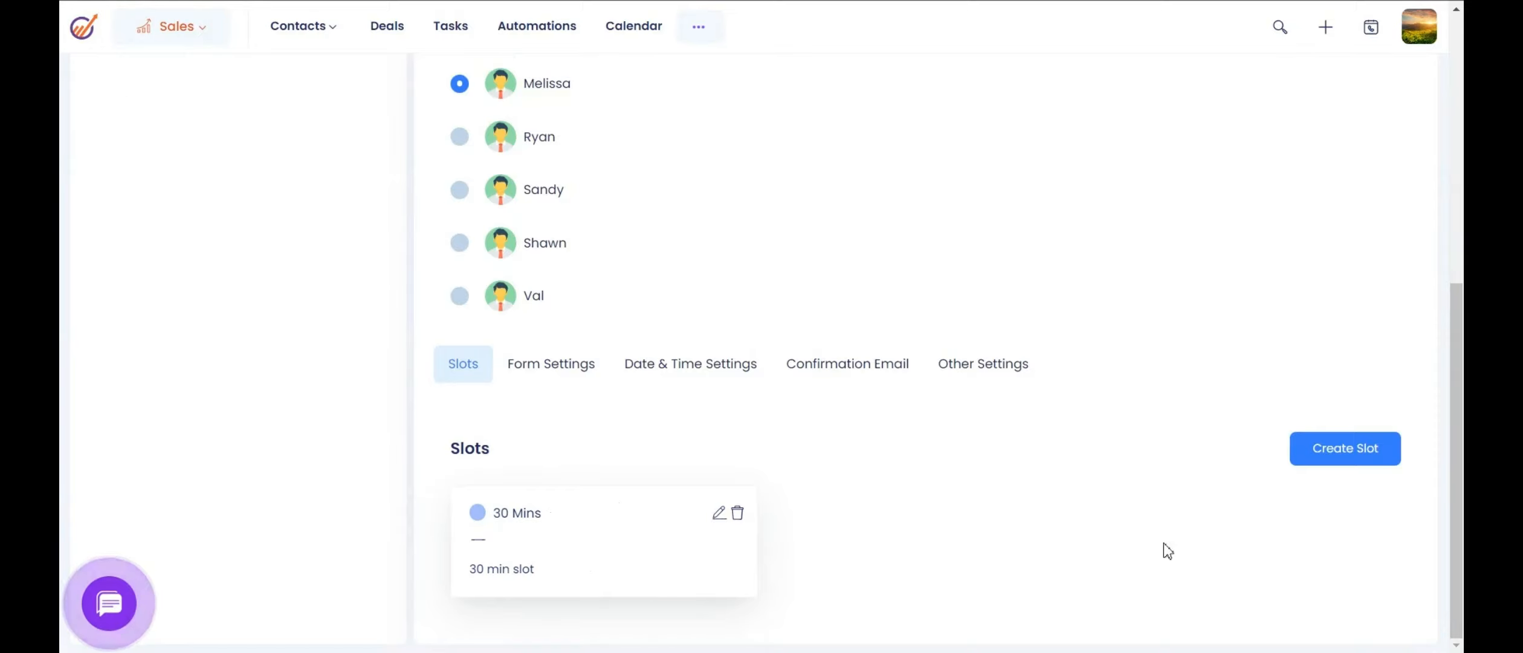
{"action": "left_click", "coordinate": [1363, 457]}
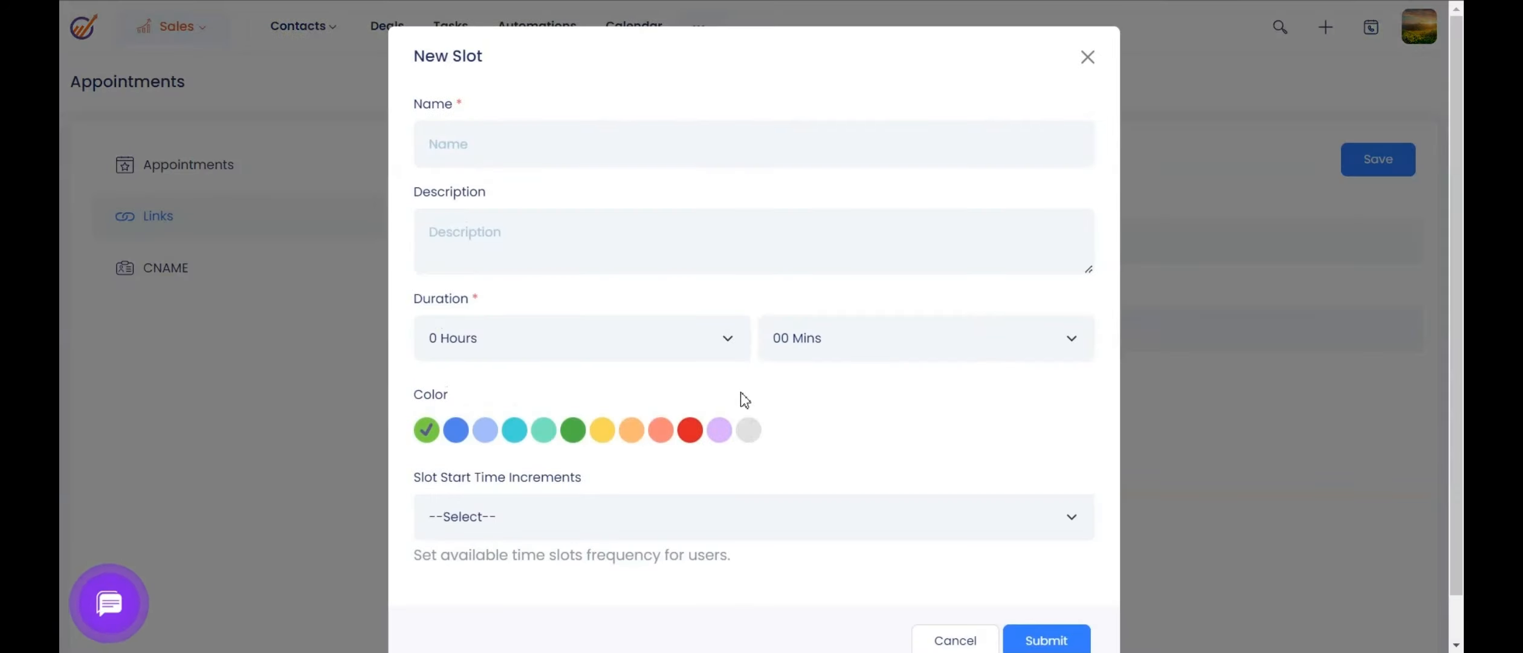
{"action": "left_click", "coordinate": [729, 356]}
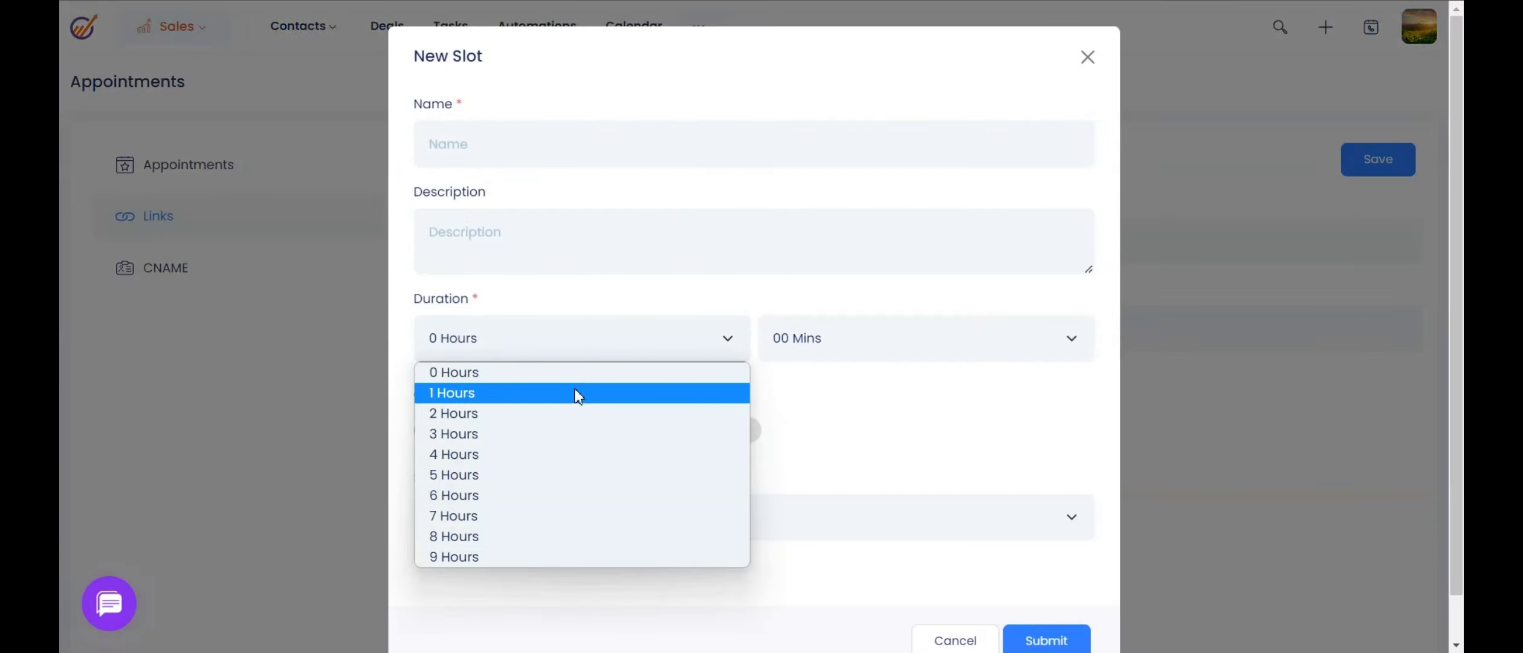
{"action": "left_click", "coordinate": [574, 395]}
{"action": "left_click", "coordinate": [704, 351]}
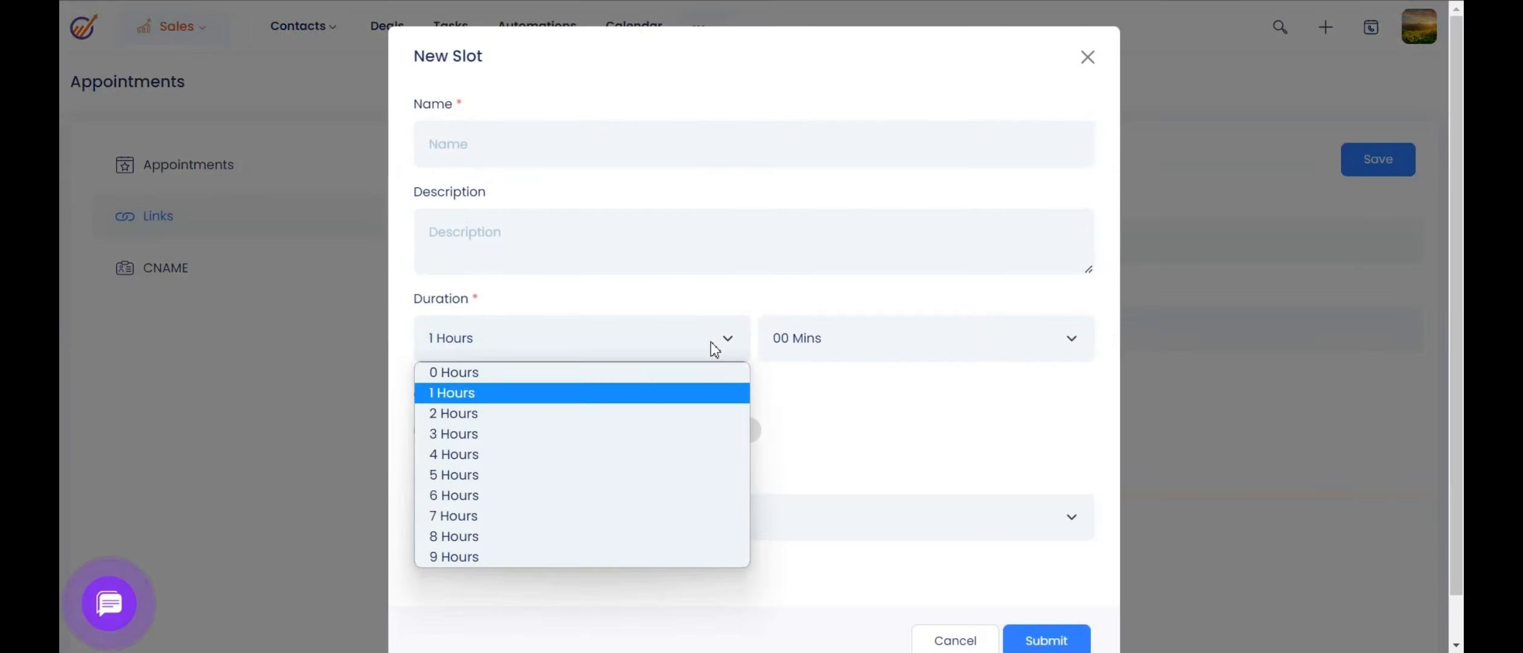
{"action": "left_click", "coordinate": [745, 369]}
{"action": "left_click", "coordinate": [893, 360]}
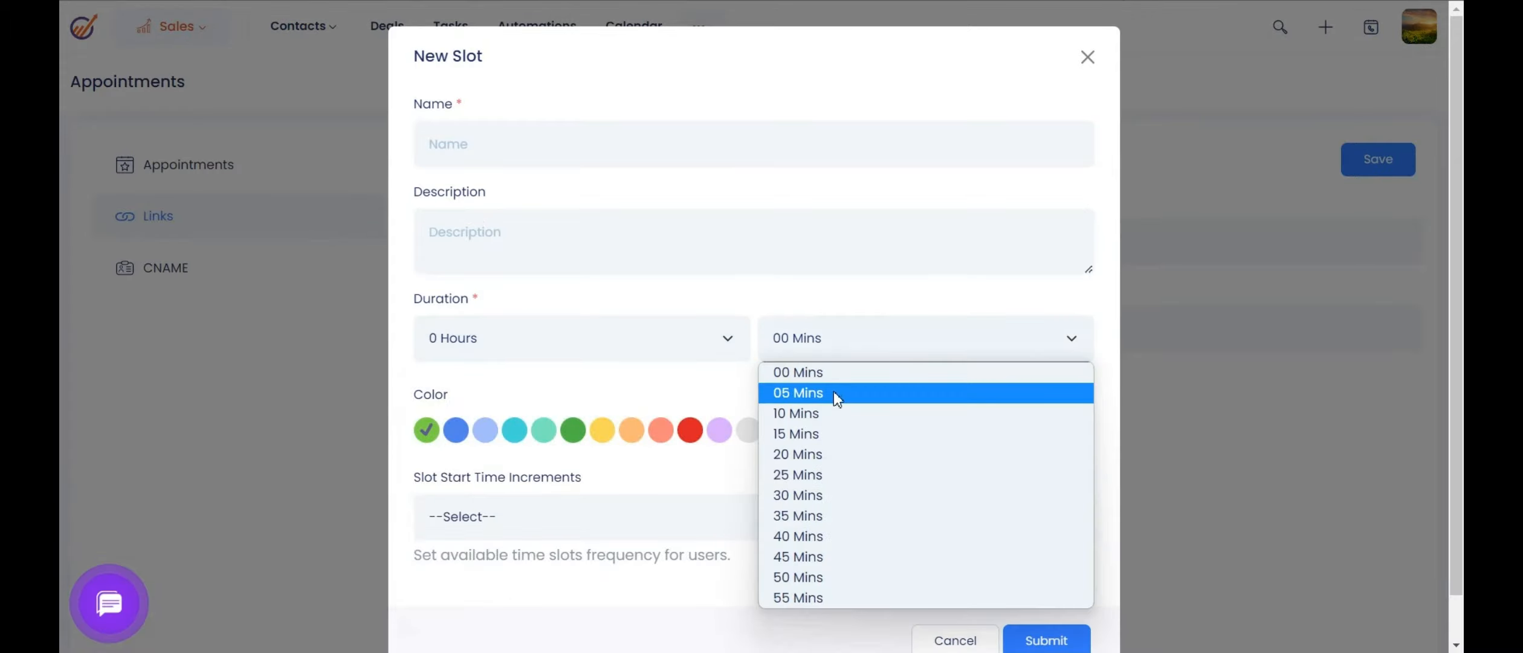
{"action": "left_click", "coordinate": [811, 432]}
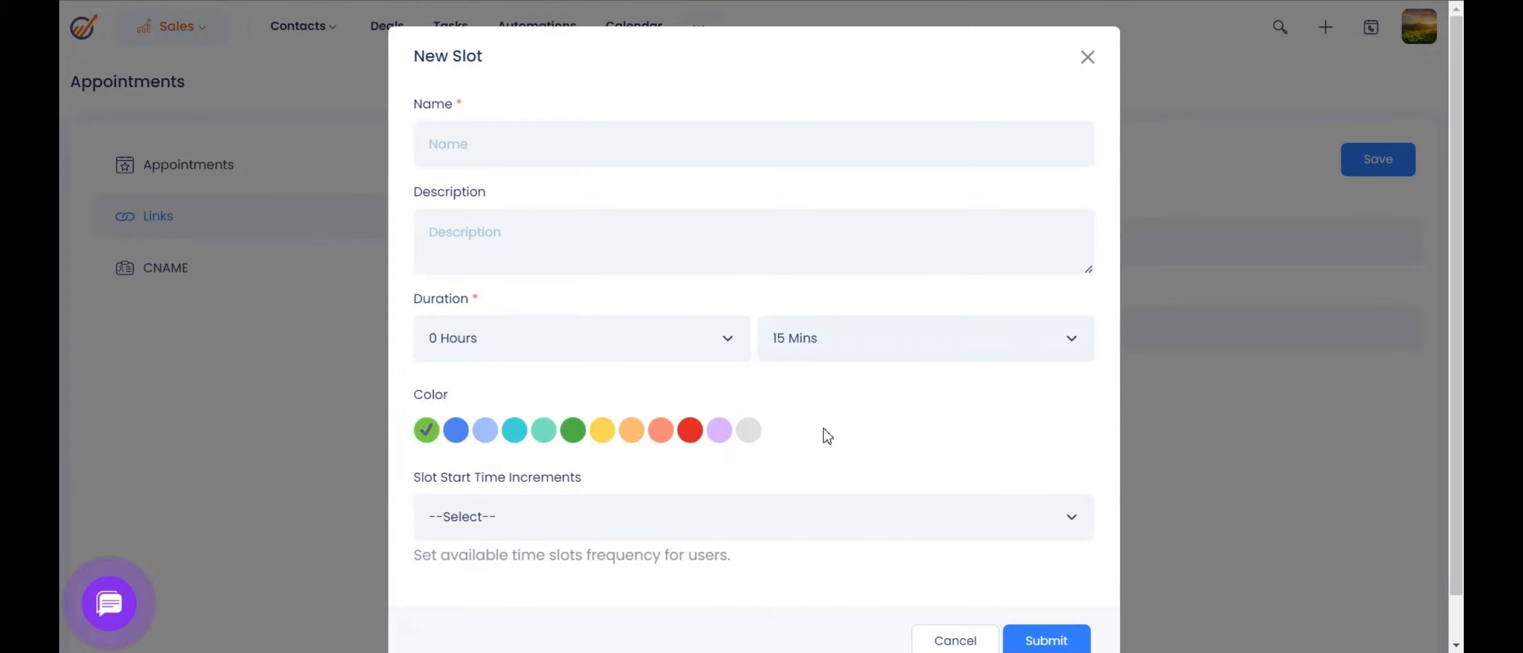
Step: Name the new slot xlot, submit it, and save the meeting link
{"action": "left_click", "coordinate": [515, 159]}
{"action": "type", "text": "xlot"}
{"action": "scroll", "coordinate": [941, 442], "scroll_direction": "down", "scroll_amount": 1}
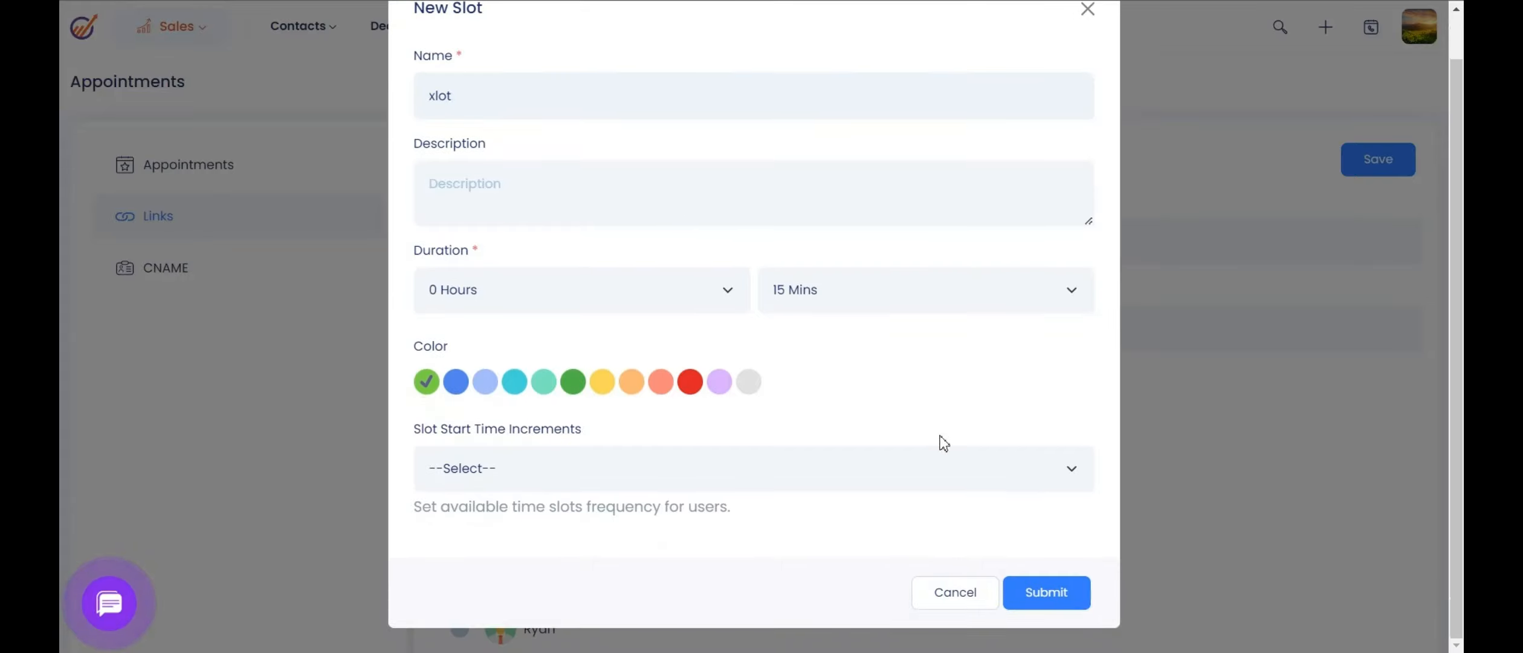
{"action": "left_click", "coordinate": [1044, 592]}
{"action": "scroll", "coordinate": [1179, 417], "scroll_direction": "down", "scroll_amount": 2}
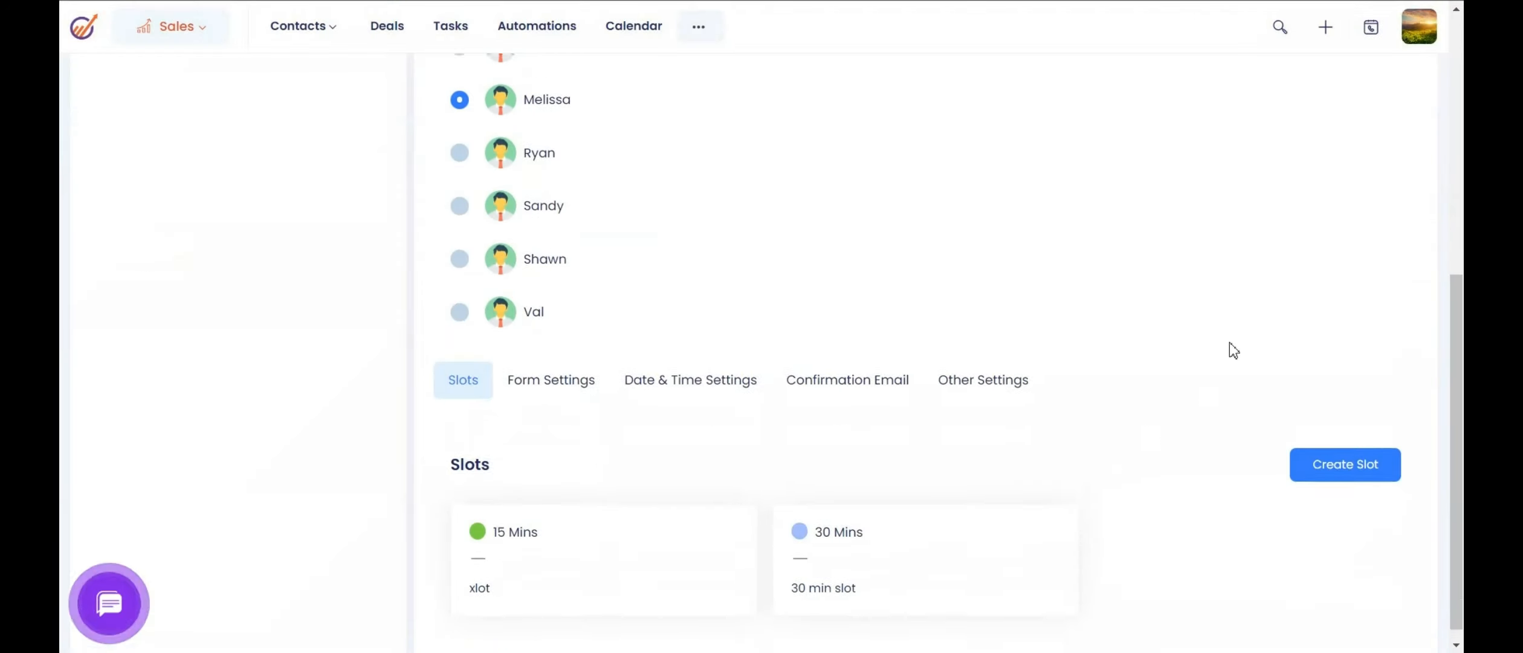
{"action": "scroll", "coordinate": [1231, 347], "scroll_direction": "up", "scroll_amount": 7}
{"action": "left_click", "coordinate": [1366, 160]}
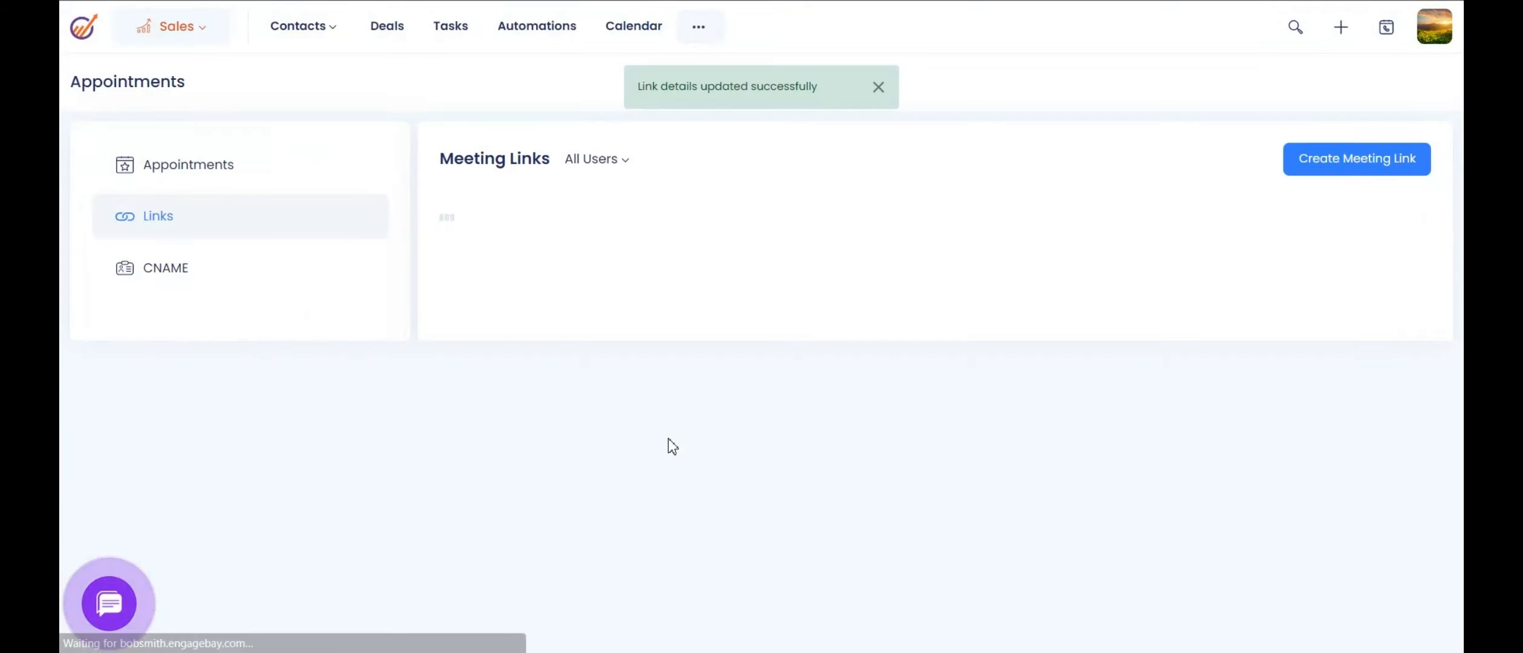
Step: Reopen the One on one meeting link for editing and show its Date & Time Settings, checking the time zone choices
{"action": "left_click", "coordinate": [1407, 264]}
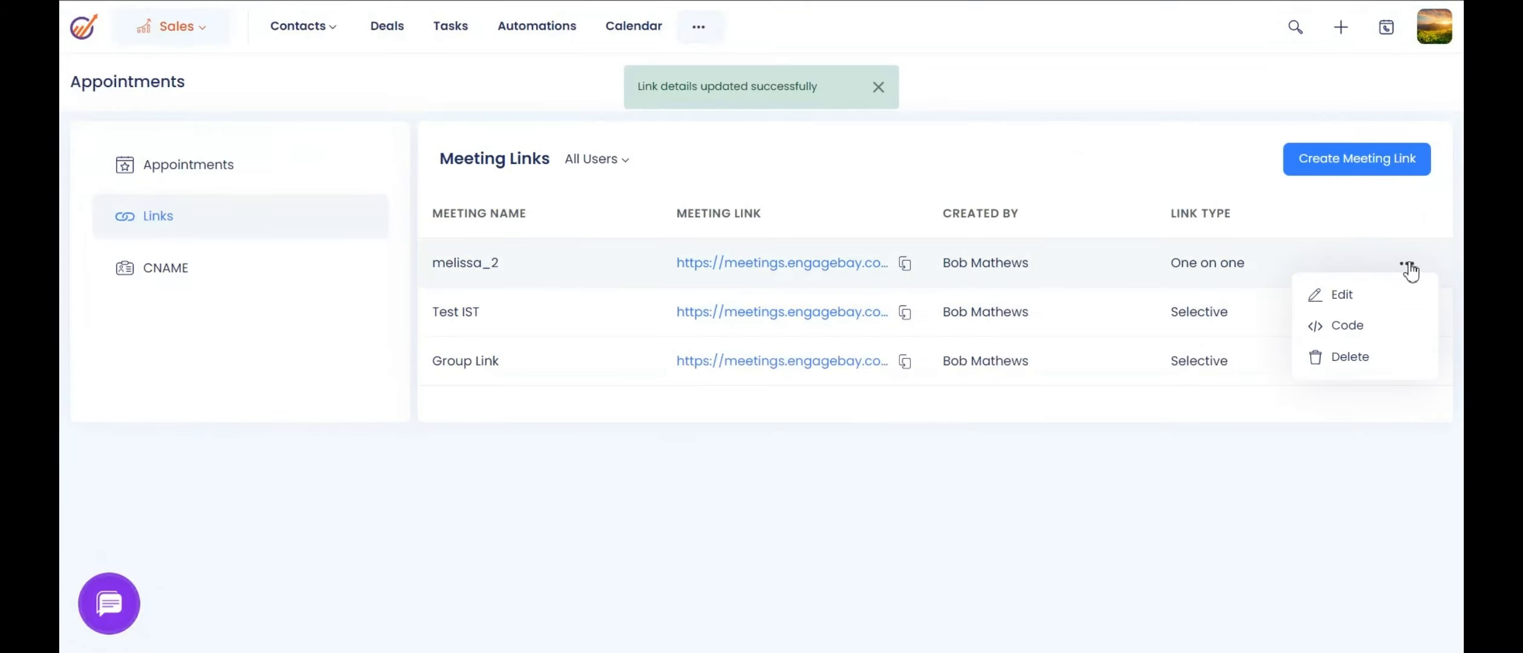
{"action": "left_click", "coordinate": [1377, 296]}
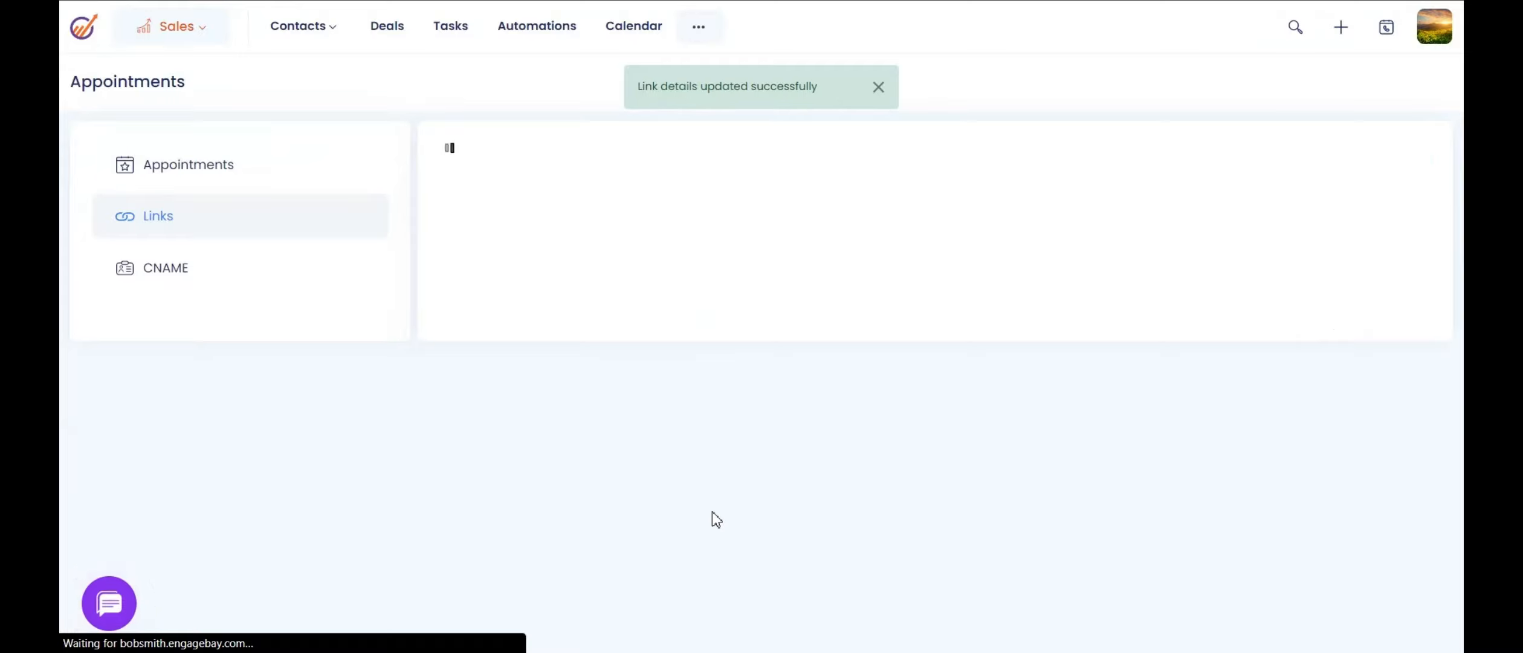
{"action": "scroll", "coordinate": [707, 517], "scroll_direction": "down", "scroll_amount": 5}
{"action": "left_click", "coordinate": [709, 371]}
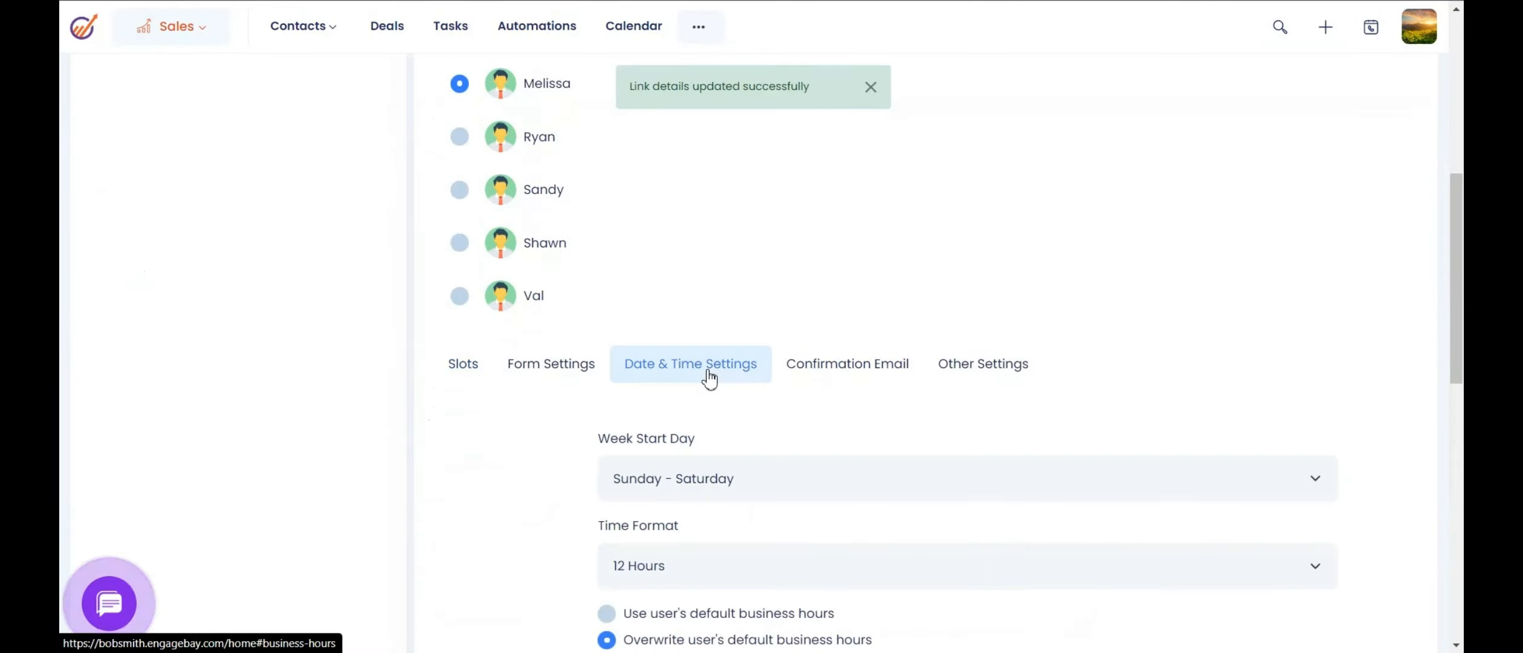
{"action": "scroll", "coordinate": [710, 379], "scroll_direction": "down", "scroll_amount": 5}
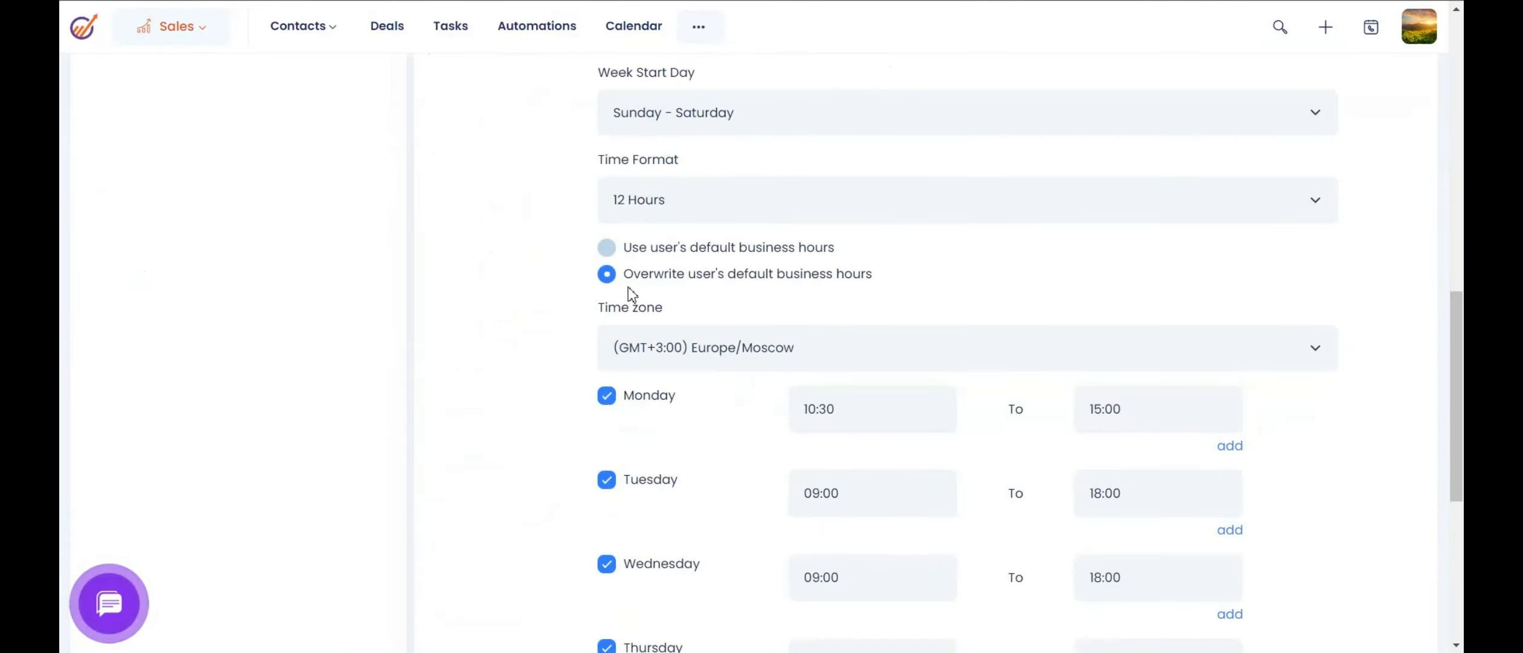
{"action": "left_click", "coordinate": [783, 359]}
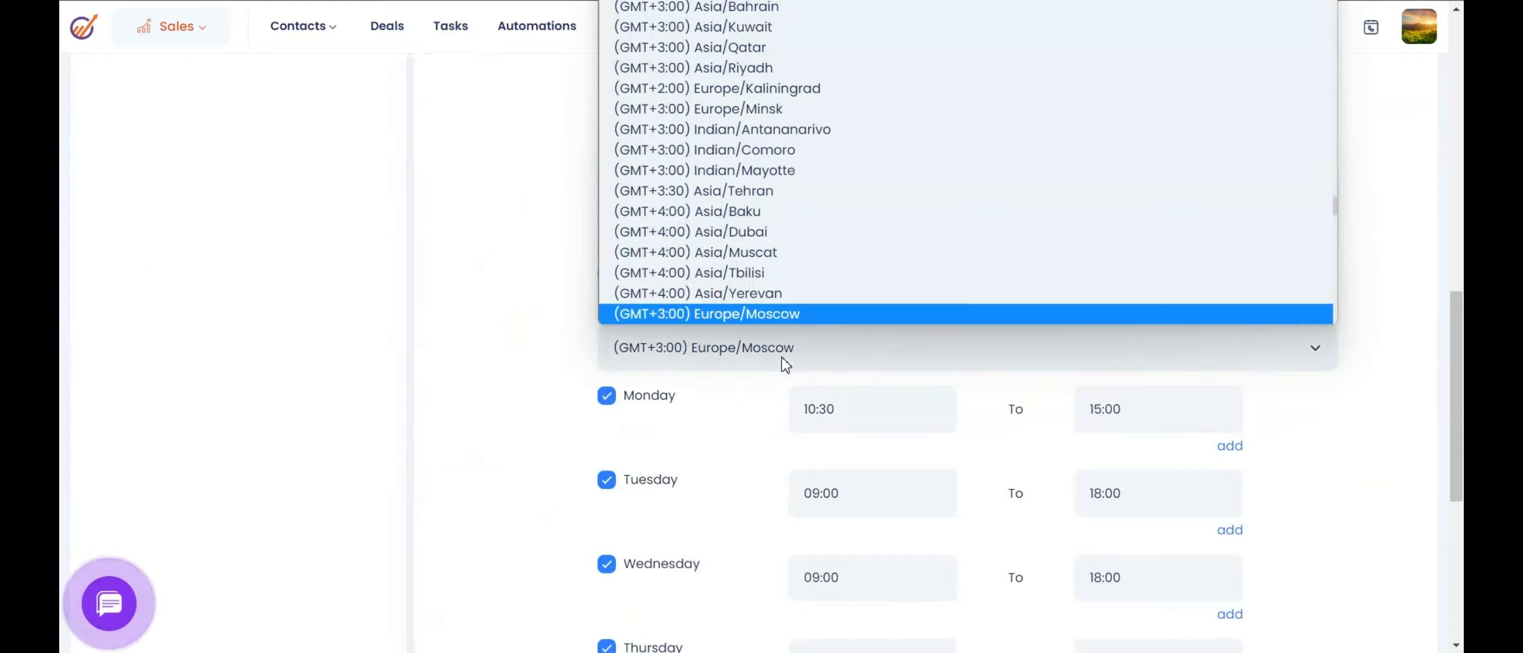
{"action": "left_click", "coordinate": [781, 357]}
{"action": "scroll", "coordinate": [755, 401], "scroll_direction": "down", "scroll_amount": 2}
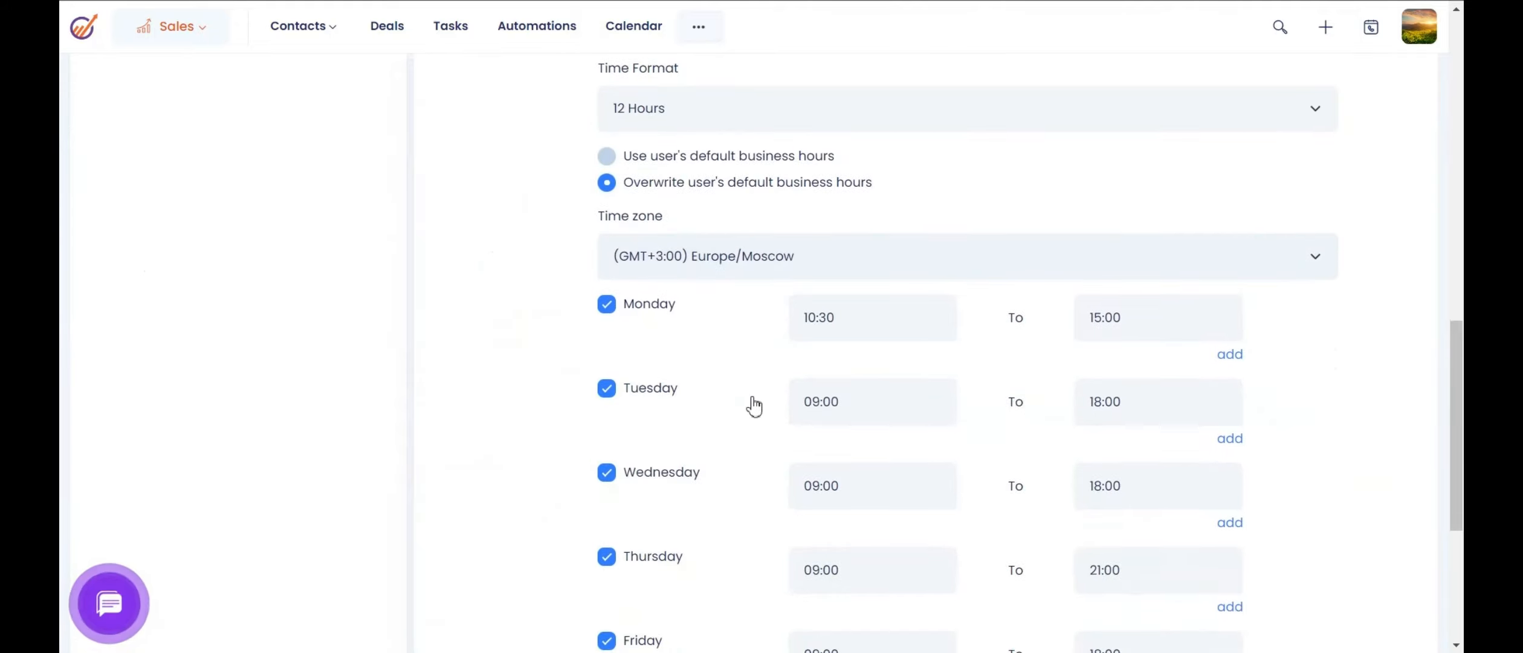
Step: Set the end of Monday's business hours to 14:00
{"action": "left_click", "coordinate": [886, 325]}
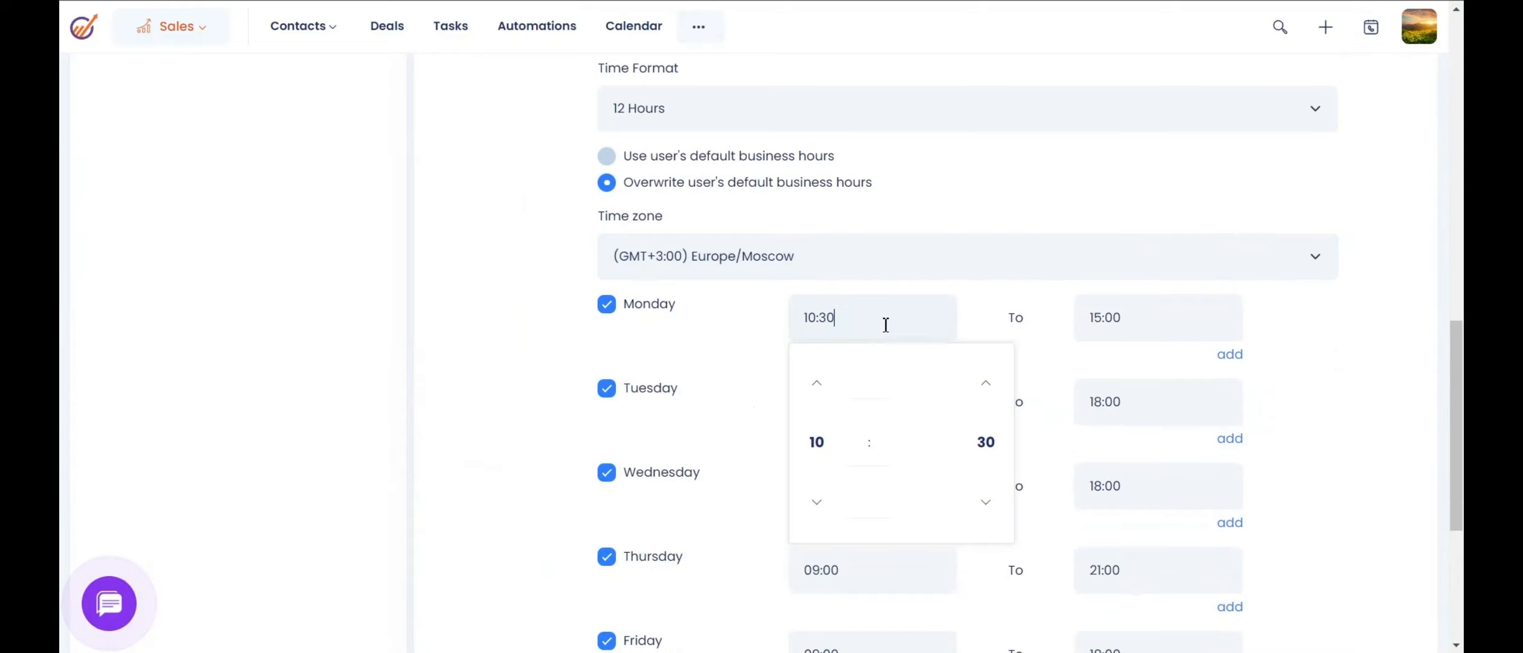
{"action": "left_click", "coordinate": [1169, 322]}
{"action": "left_click", "coordinate": [1100, 501]}
{"action": "left_click", "coordinate": [1286, 336]}
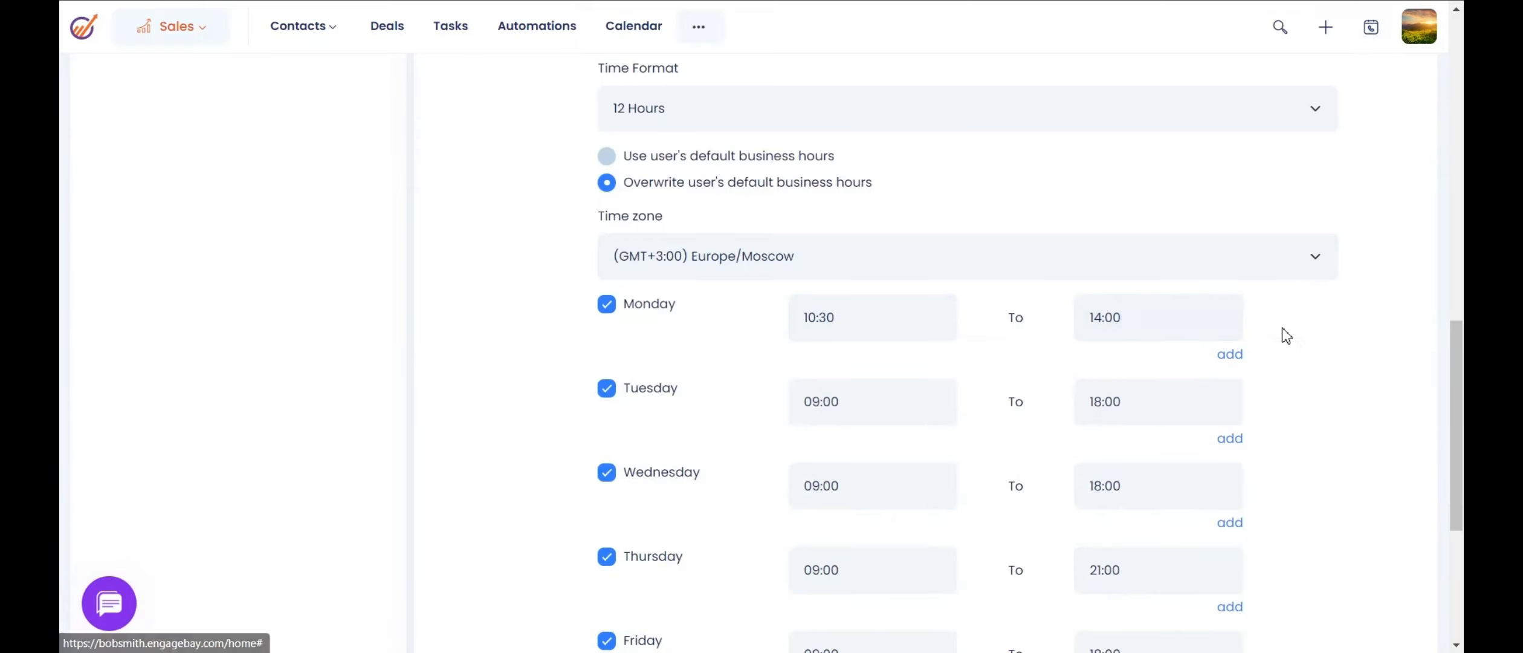
Step: Add a second Monday time range and set it from 16:00 to 20:30
{"action": "left_click", "coordinate": [1239, 354]}
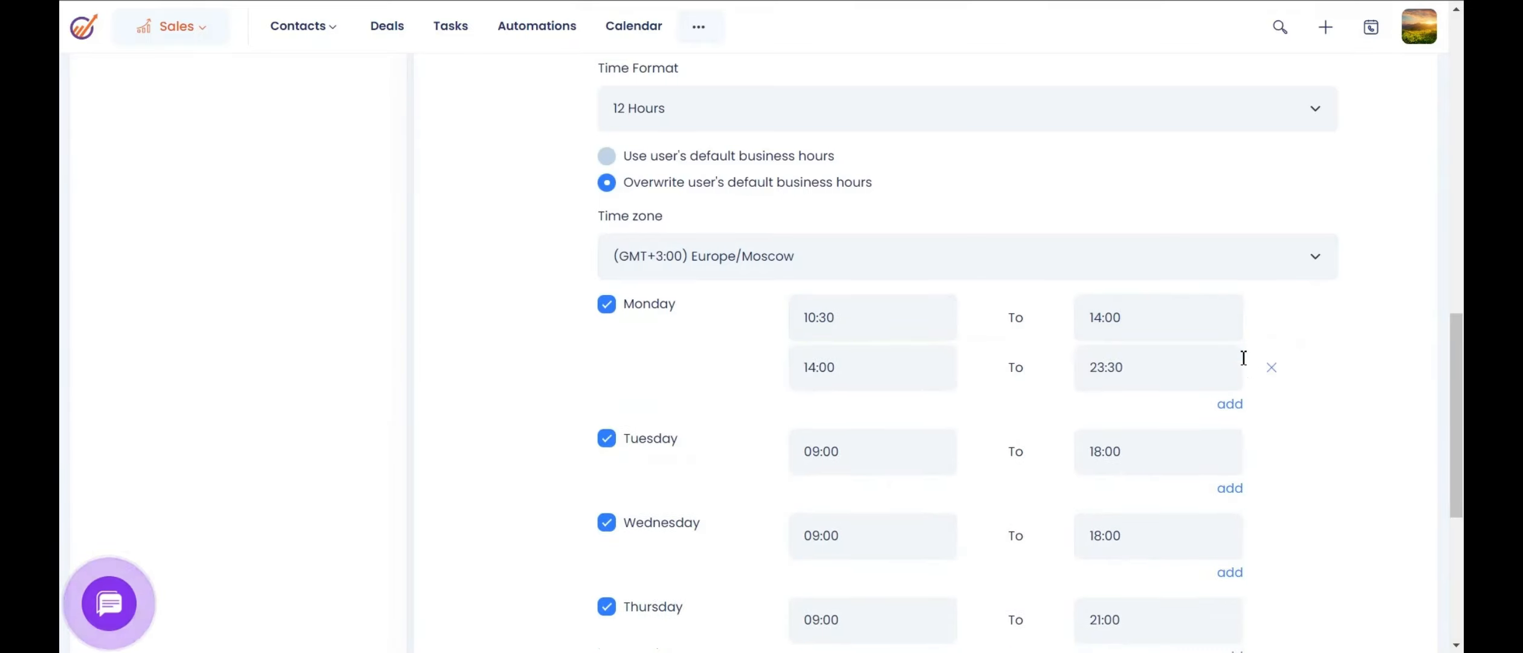
{"action": "left_click", "coordinate": [873, 371]}
{"action": "left_click", "coordinate": [817, 434]}
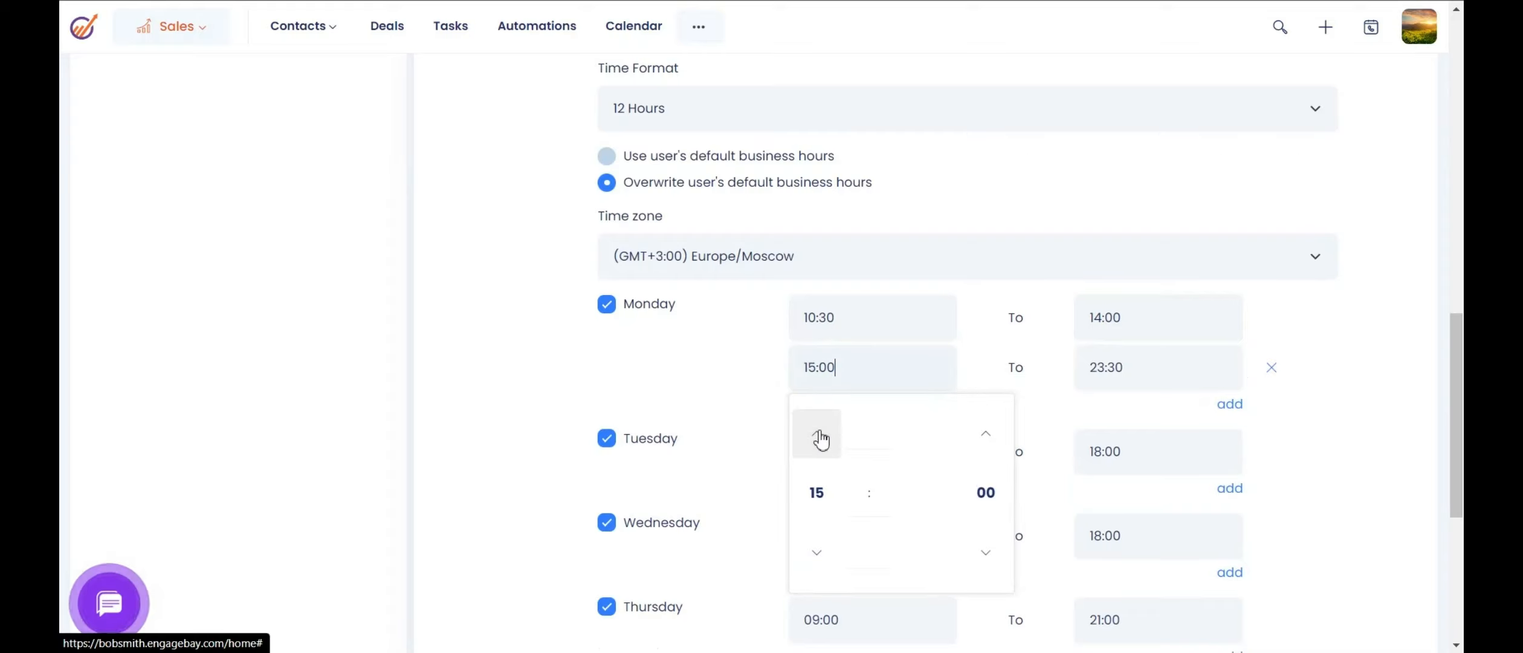
{"action": "left_click", "coordinate": [982, 367]}
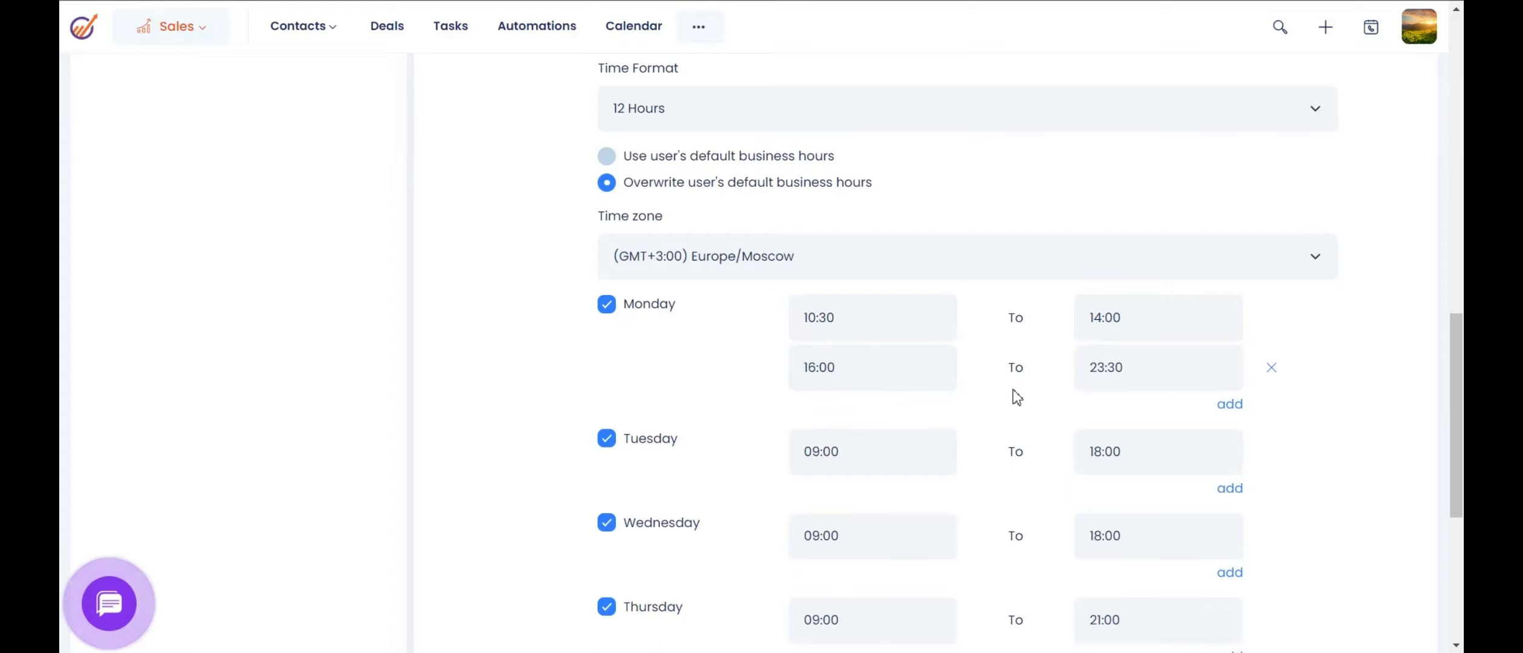
{"action": "left_click", "coordinate": [1094, 367]}
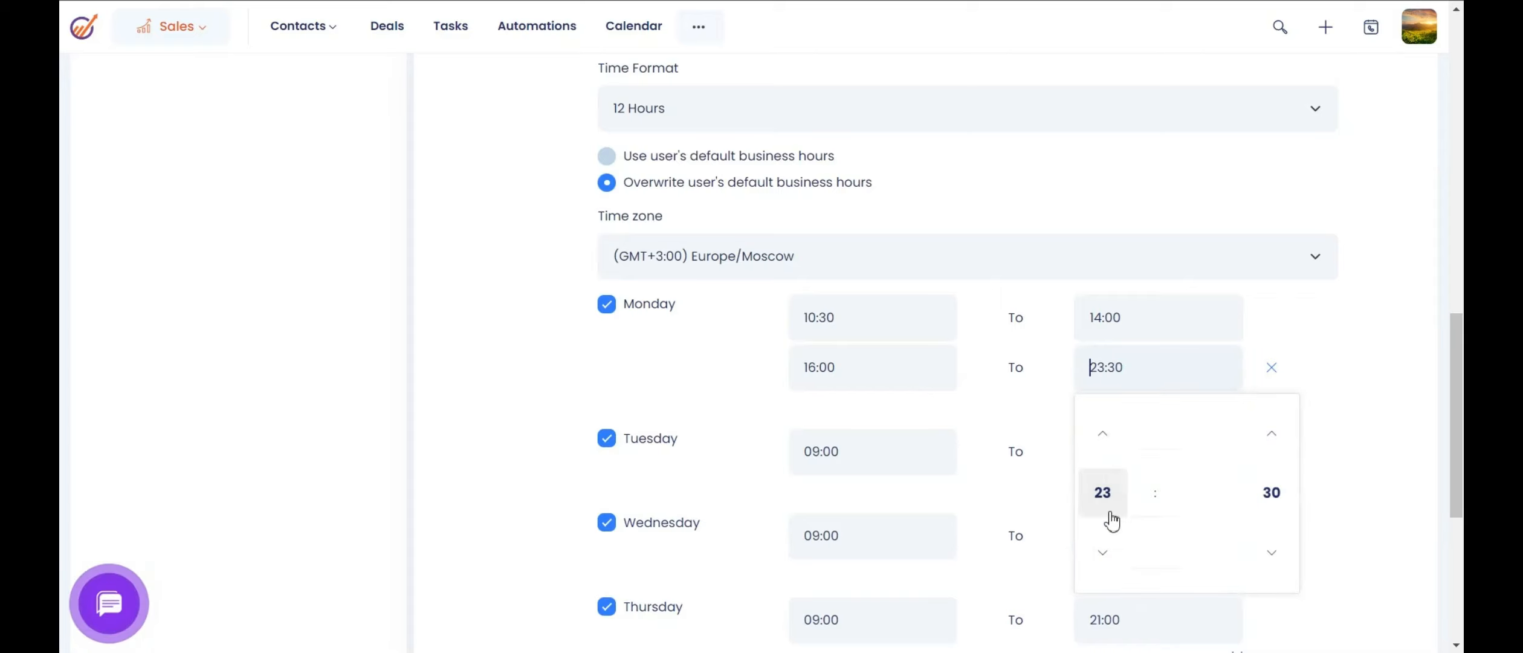
{"action": "left_click", "coordinate": [1112, 573]}
{"action": "left_click", "coordinate": [1118, 564]}
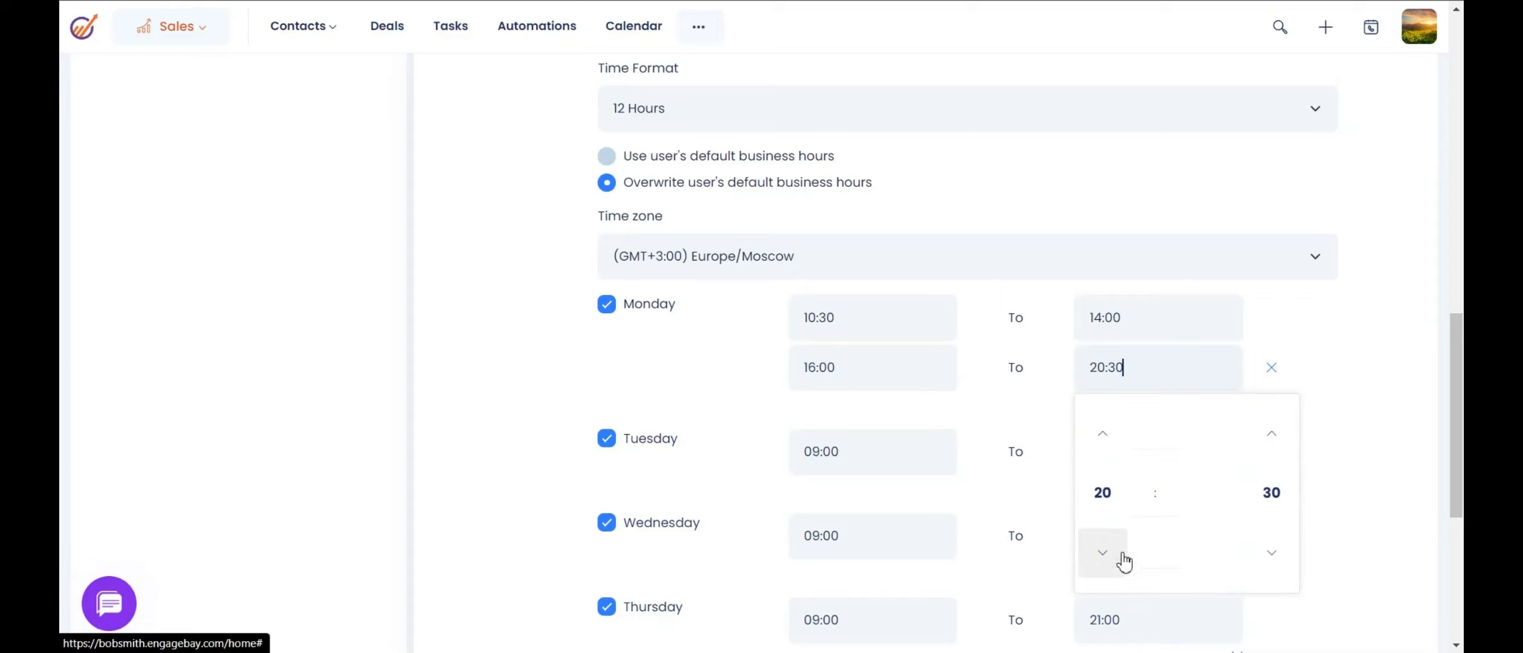
Step: Set the end of Monday's second time range to 19:30 and add a second time range for Tuesday
{"action": "left_click", "coordinate": [1105, 562]}
{"action": "left_click", "coordinate": [1332, 353]}
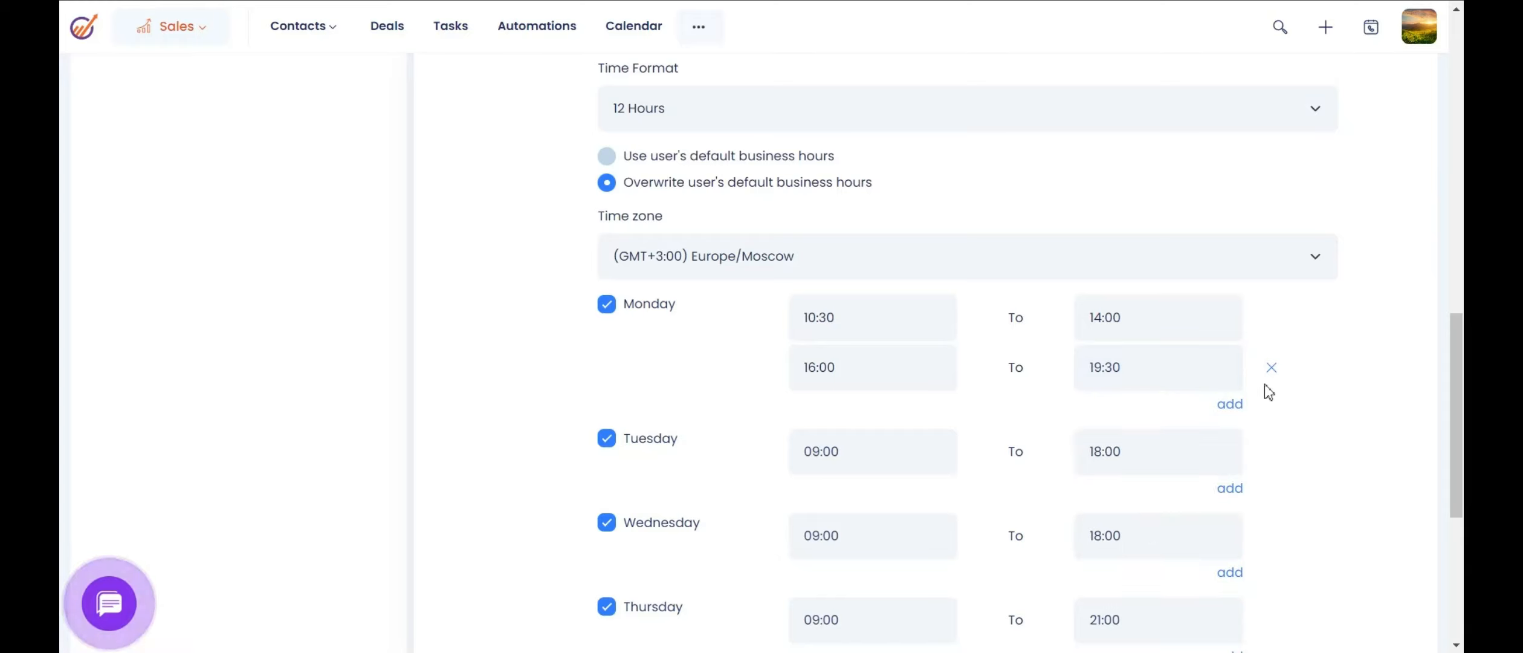
{"action": "left_click", "coordinate": [1230, 488]}
{"action": "scroll", "coordinate": [1367, 493], "scroll_direction": "down", "scroll_amount": 3}
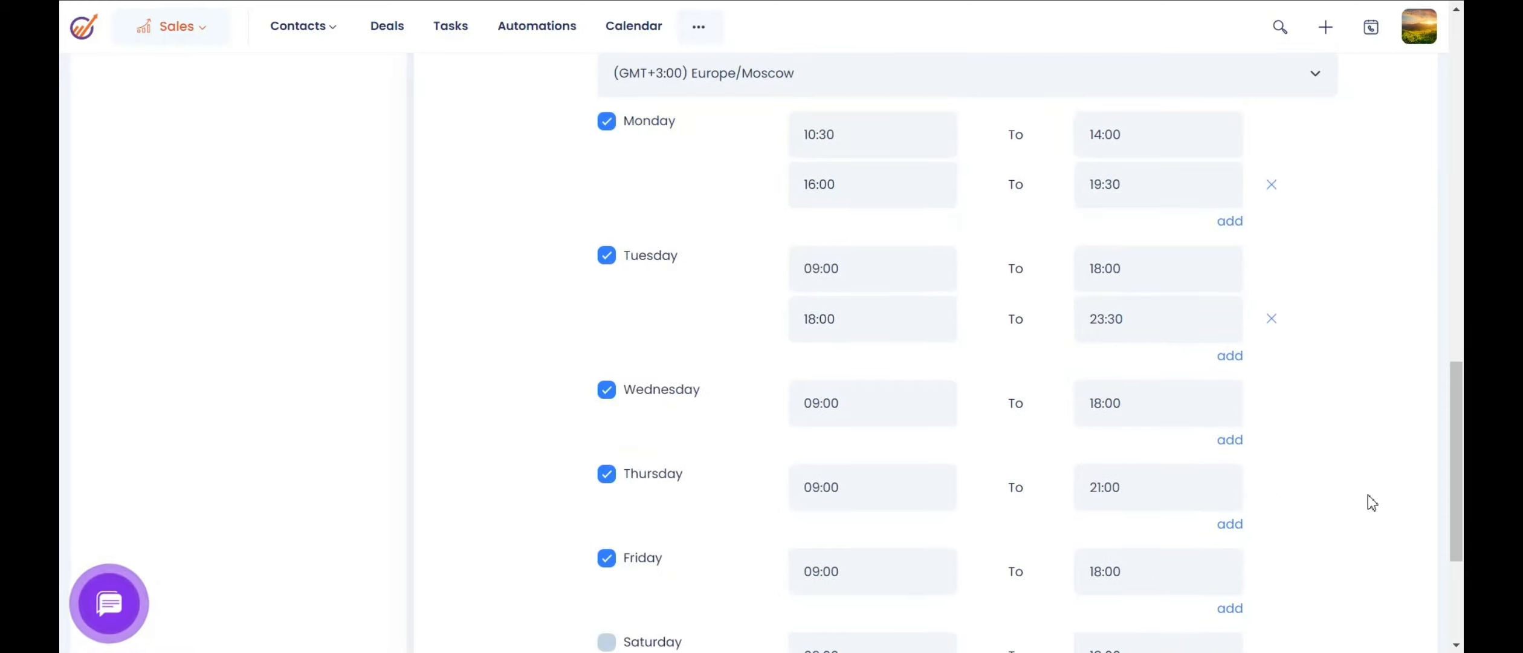
{"action": "scroll", "coordinate": [1367, 493], "scroll_direction": "up", "scroll_amount": 3}
{"action": "scroll", "coordinate": [1367, 494], "scroll_direction": "up", "scroll_amount": 2}
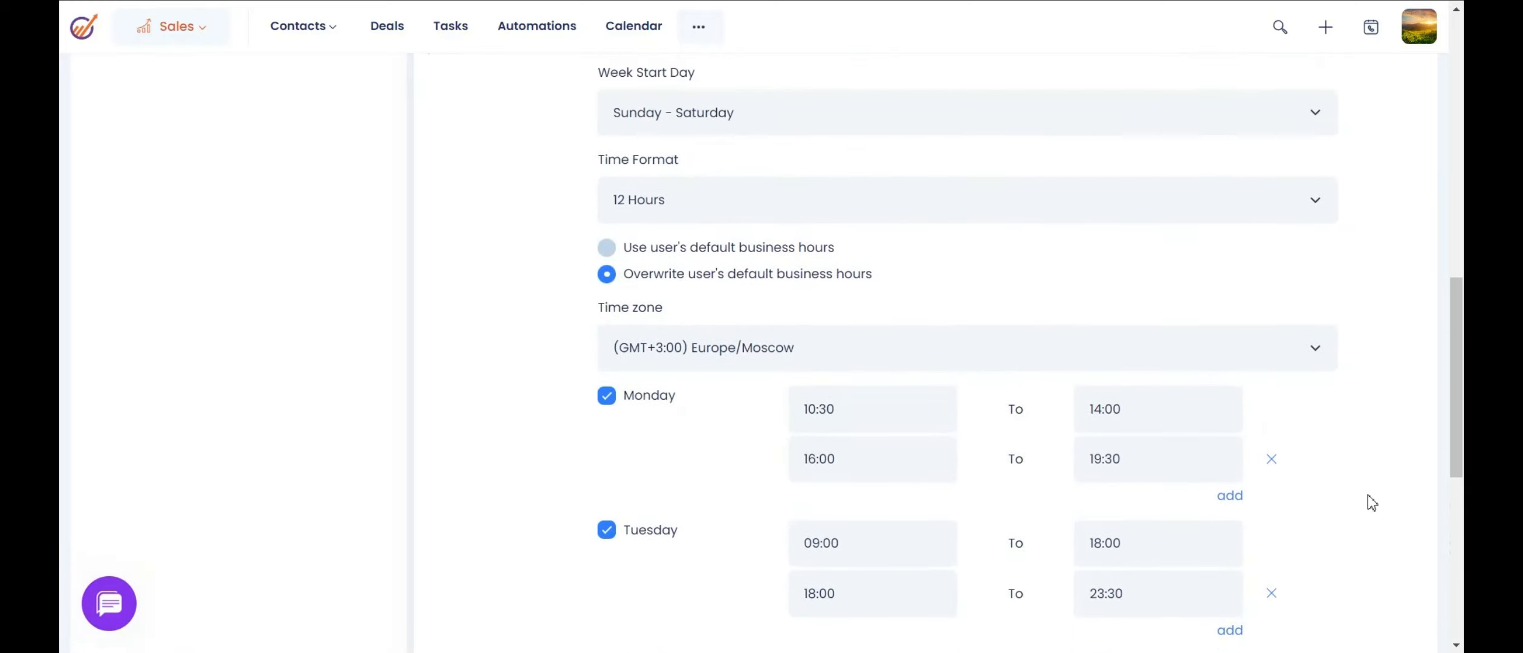
{"action": "scroll", "coordinate": [1368, 494], "scroll_direction": "down", "scroll_amount": 6}
Step: Show the meeting link's Form Settings and review its form fields down to Phone Number
{"action": "scroll", "coordinate": [1367, 495], "scroll_direction": "up", "scroll_amount": 8}
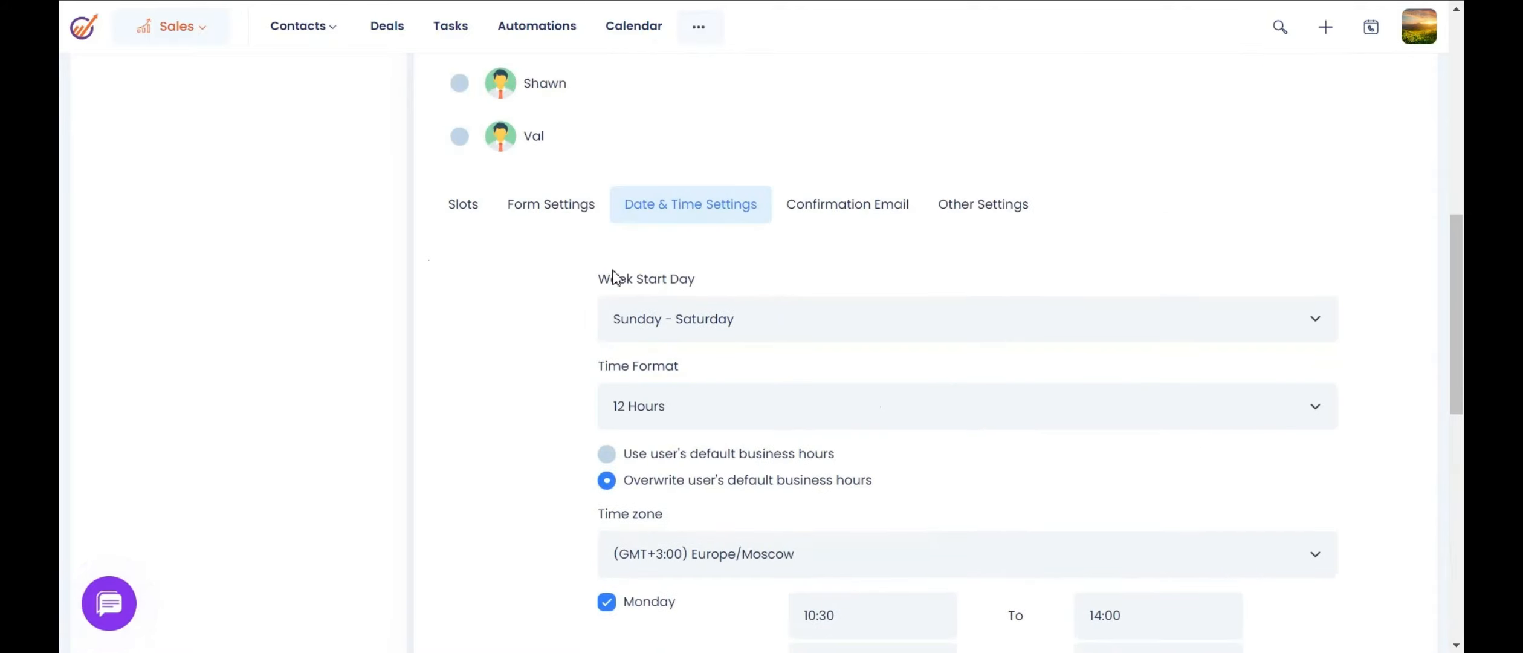
{"action": "left_click", "coordinate": [547, 206]}
{"action": "scroll", "coordinate": [537, 376], "scroll_direction": "down", "scroll_amount": 2}
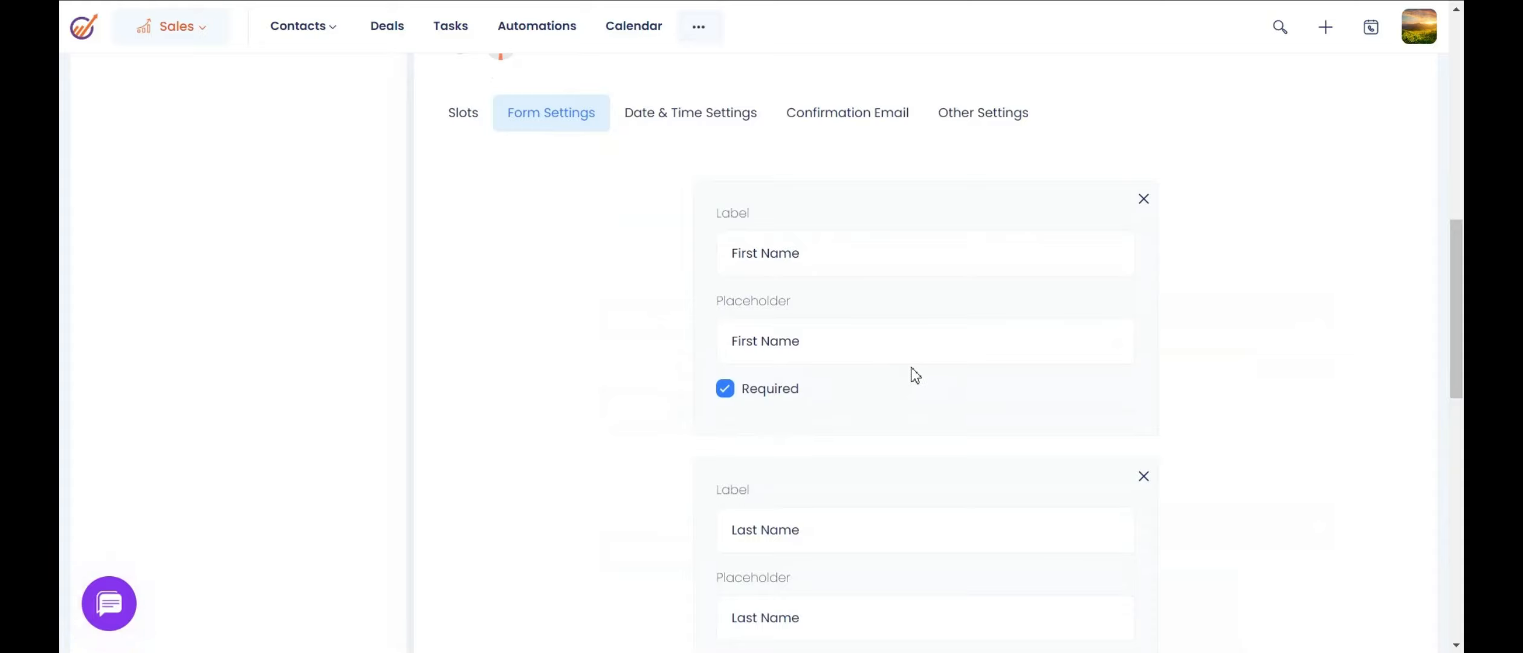
{"action": "scroll", "coordinate": [912, 374], "scroll_direction": "down", "scroll_amount": 4}
{"action": "scroll", "coordinate": [858, 436], "scroll_direction": "down", "scroll_amount": 11}
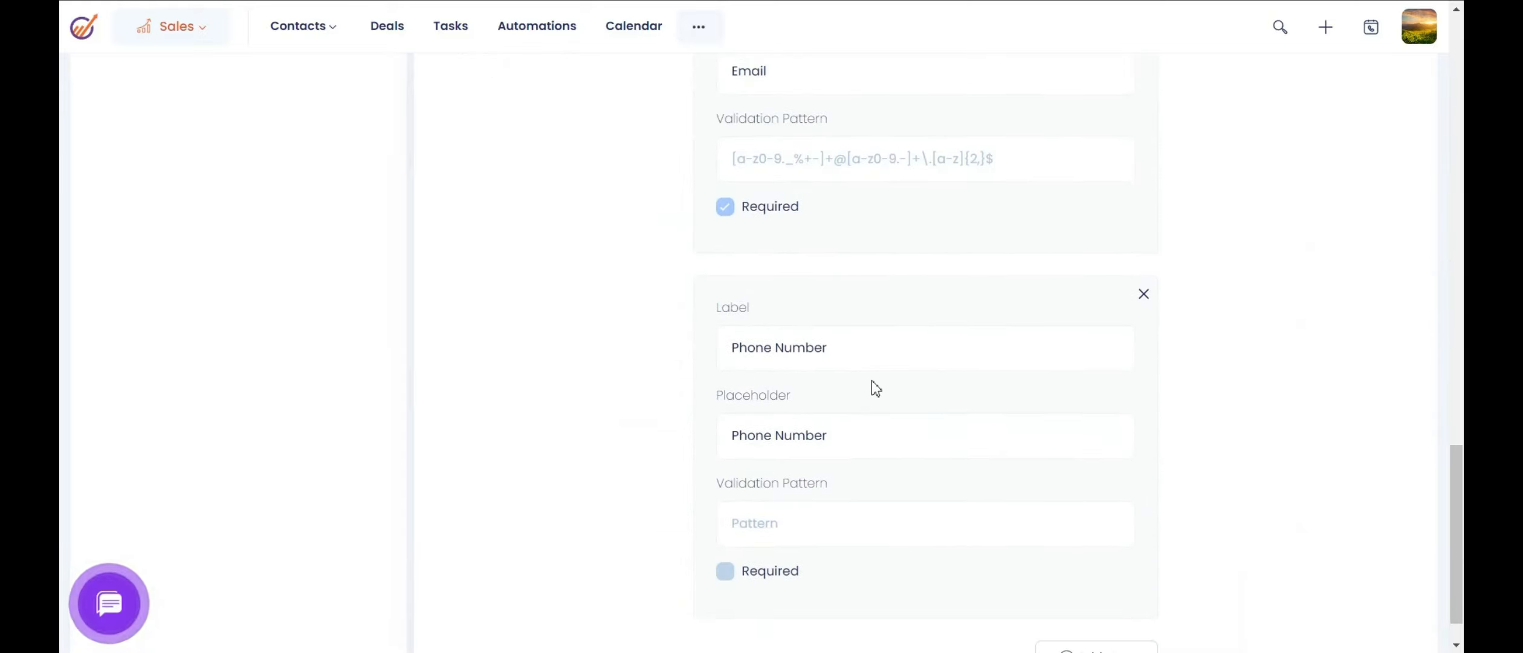
{"action": "scroll", "coordinate": [872, 382], "scroll_direction": "down", "scroll_amount": 1}
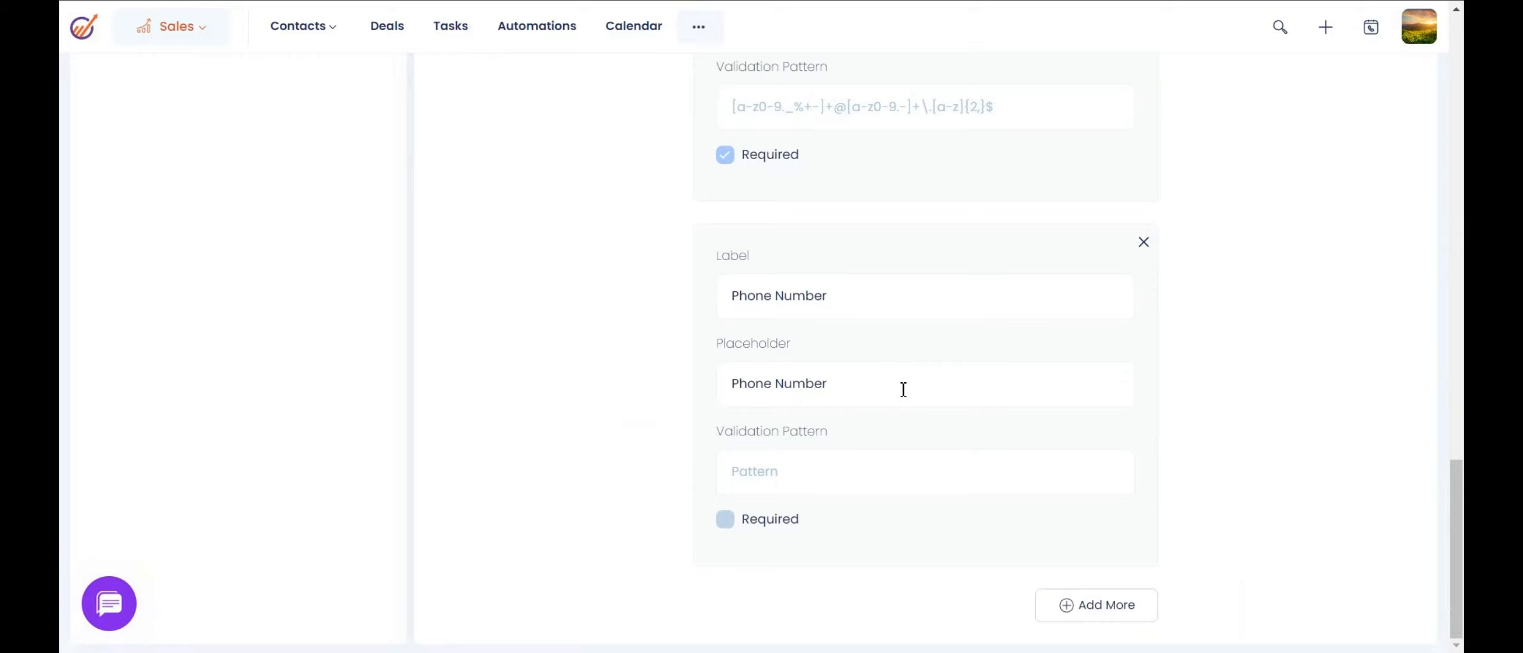
Step: Examine the list of additional fields available for the booking form without adding any
{"action": "left_click", "coordinate": [1120, 622]}
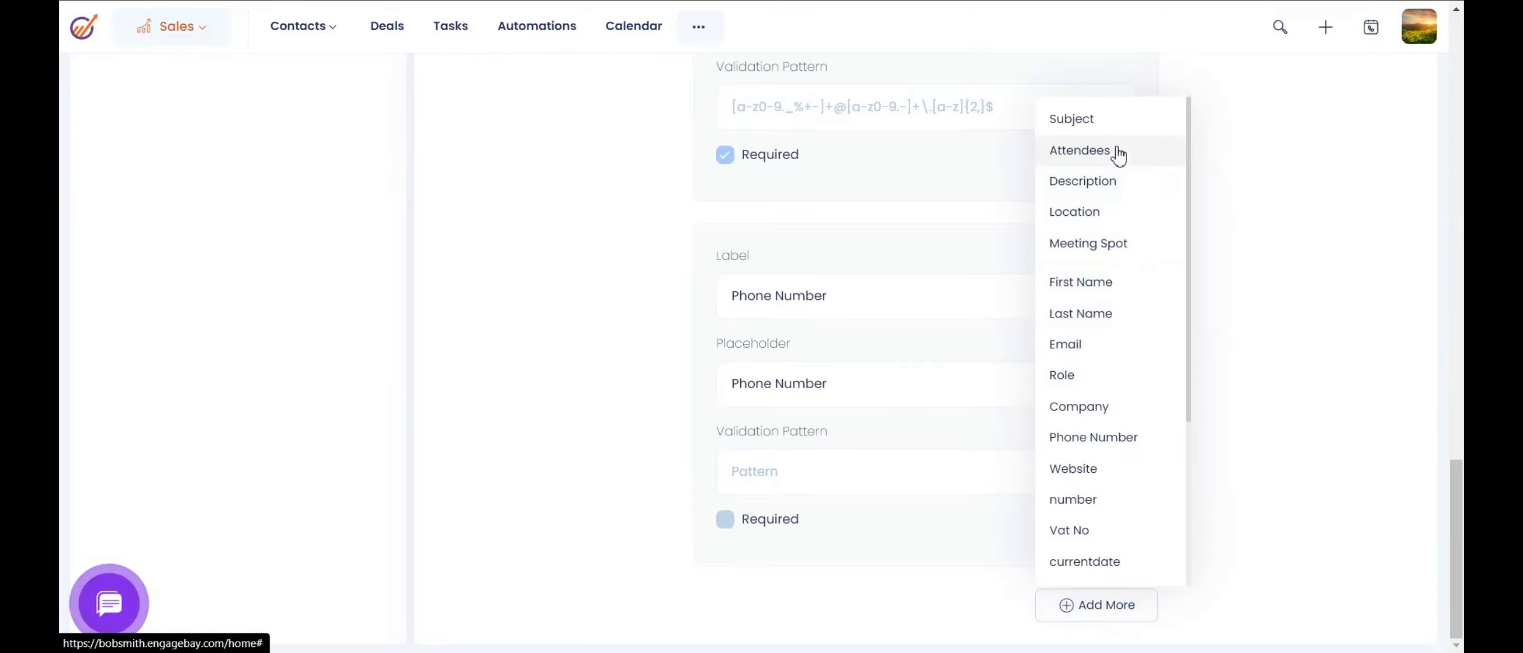
{"action": "left_click", "coordinate": [1144, 242]}
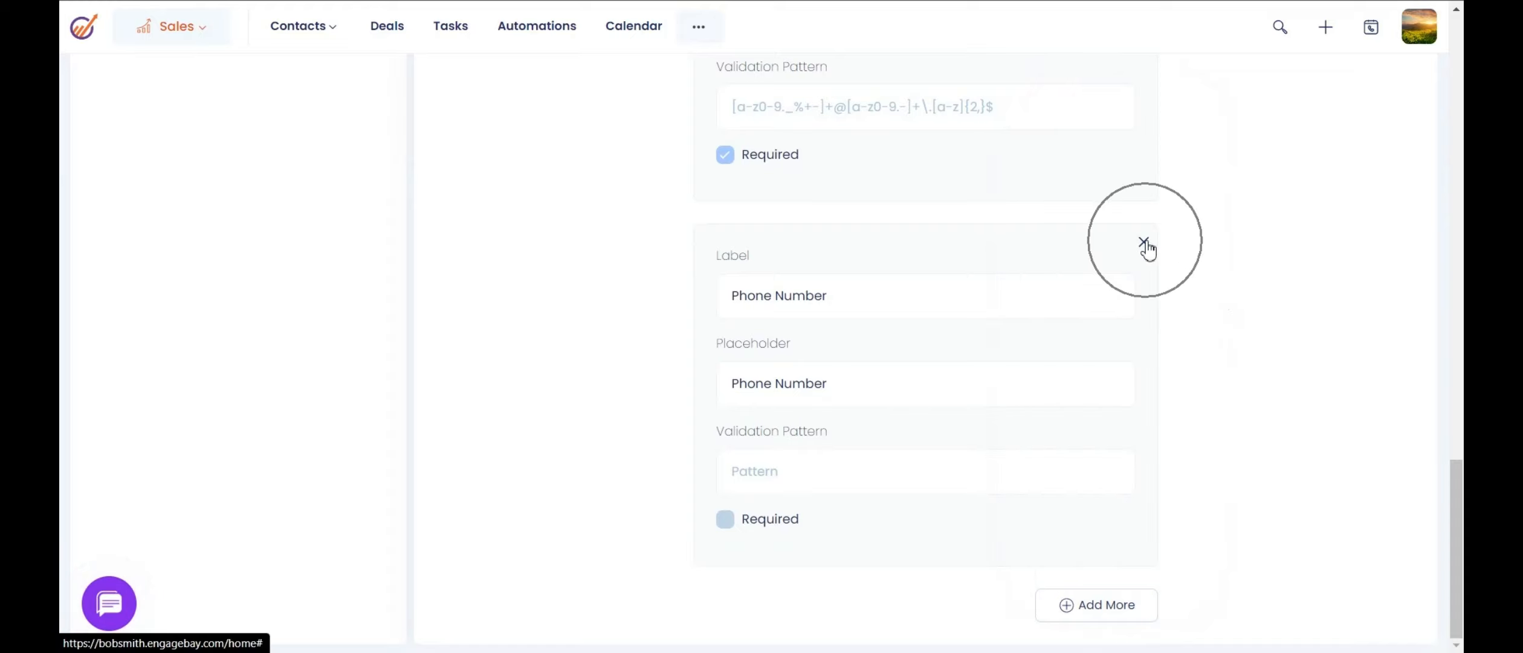
{"action": "scroll", "coordinate": [1227, 517], "scroll_direction": "up", "scroll_amount": 7}
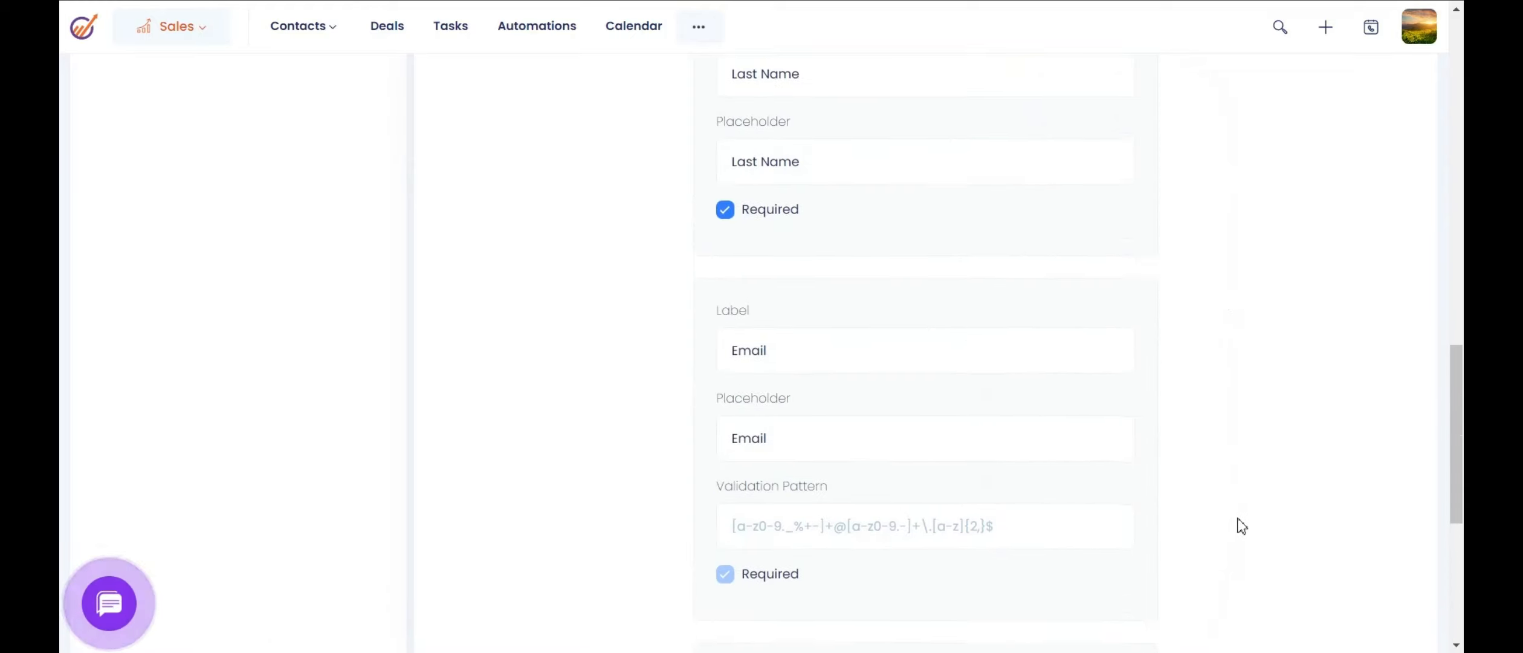
{"action": "scroll", "coordinate": [1237, 524], "scroll_direction": "down", "scroll_amount": 7}
{"action": "left_click", "coordinate": [1115, 619]}
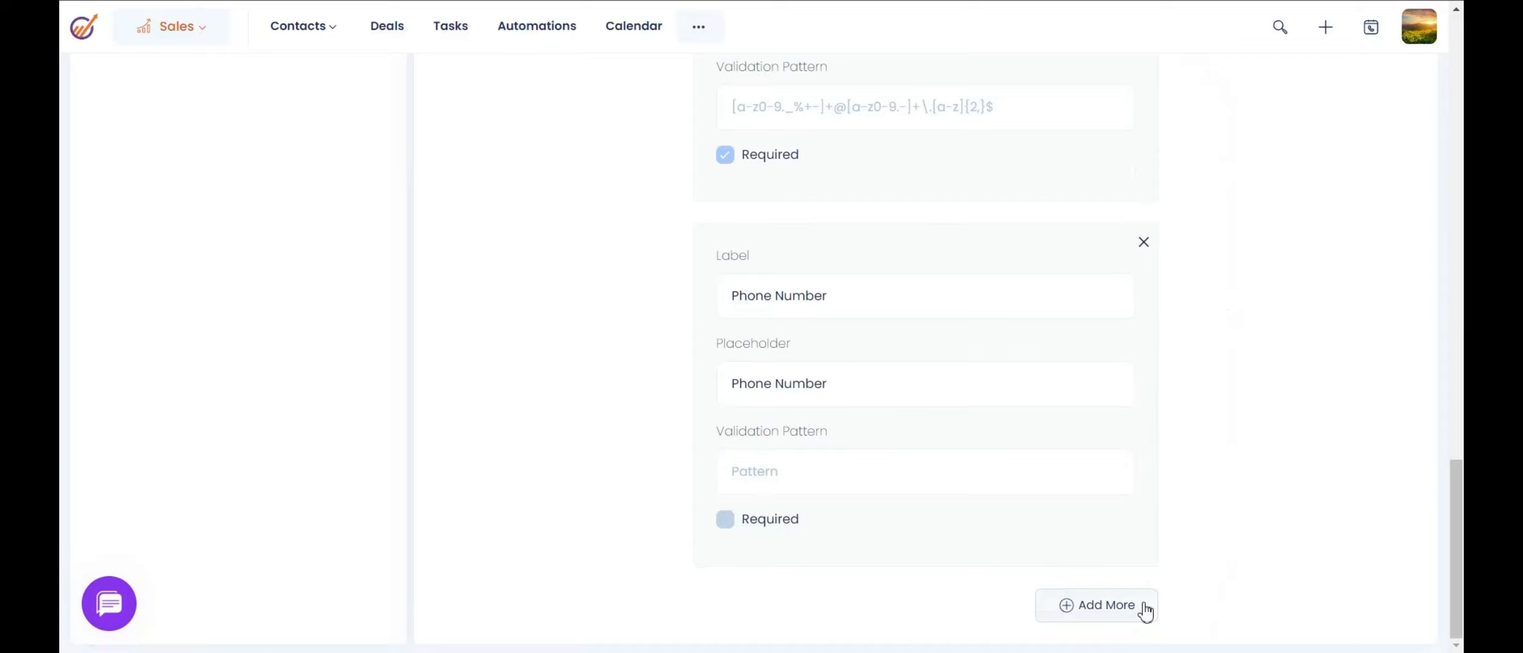
{"action": "left_click", "coordinate": [1142, 610]}
{"action": "left_click", "coordinate": [1329, 309]}
{"action": "scroll", "coordinate": [1267, 383], "scroll_direction": "up", "scroll_amount": 8}
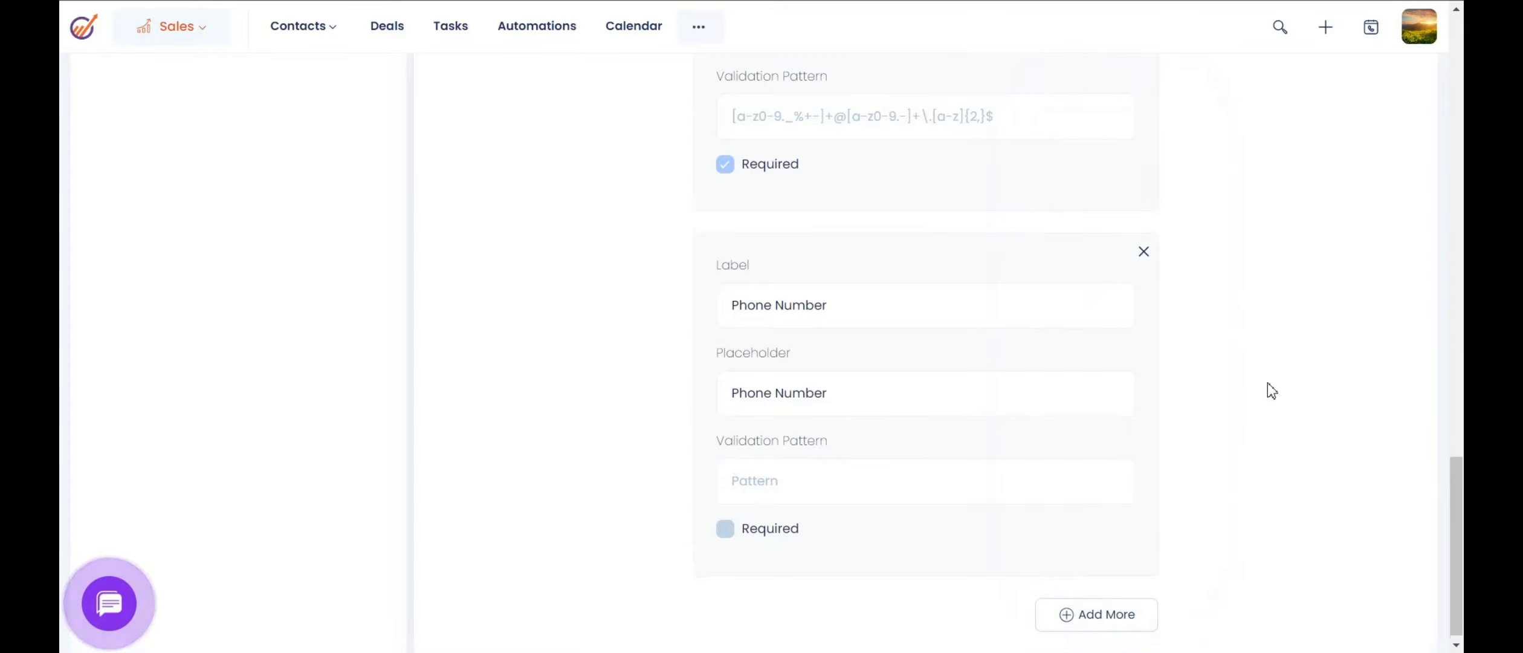
{"action": "scroll", "coordinate": [1254, 395], "scroll_direction": "up", "scroll_amount": 10}
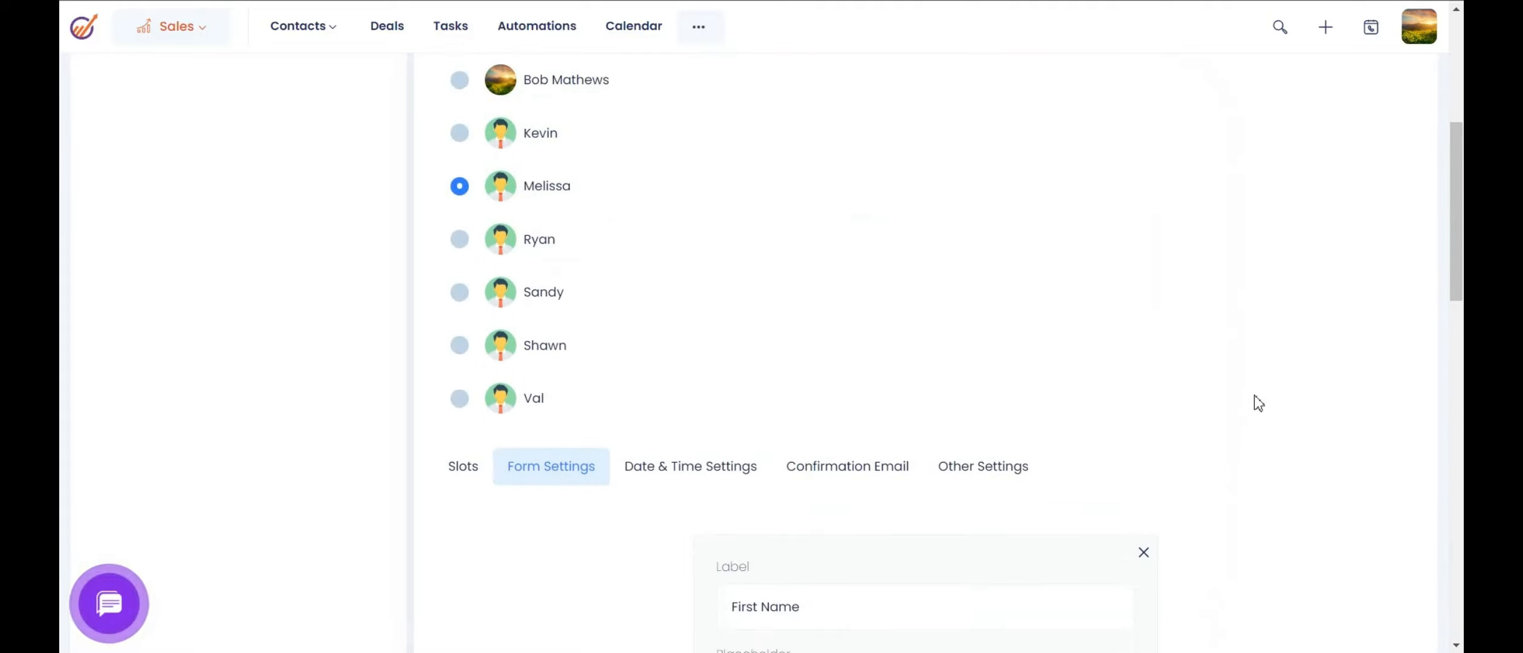
Step: Show the Other Settings and review the icon, logo, appointment description, minimum notice time, event buffers and scheduling period
{"action": "scroll", "coordinate": [1254, 396], "scroll_direction": "down", "scroll_amount": 4}
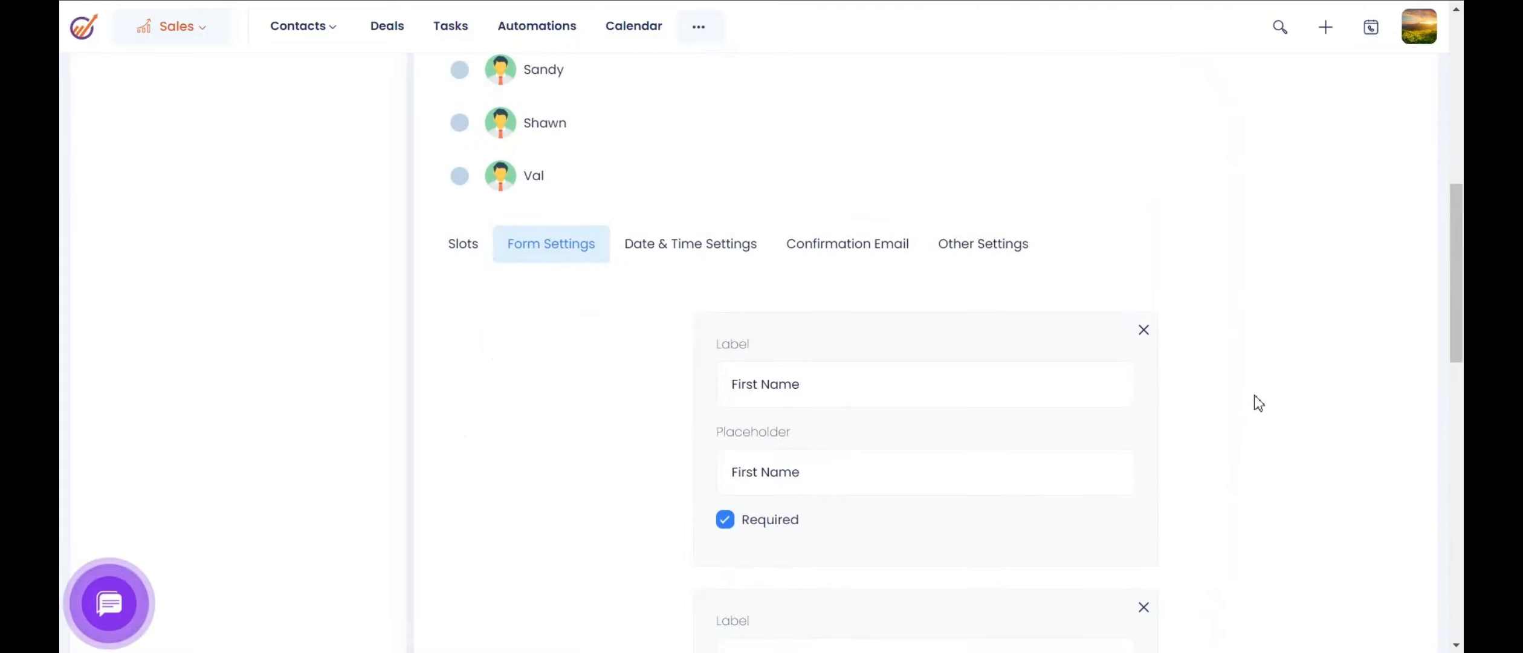
{"action": "left_click", "coordinate": [1003, 254]}
{"action": "scroll", "coordinate": [1075, 436], "scroll_direction": "down", "scroll_amount": 2}
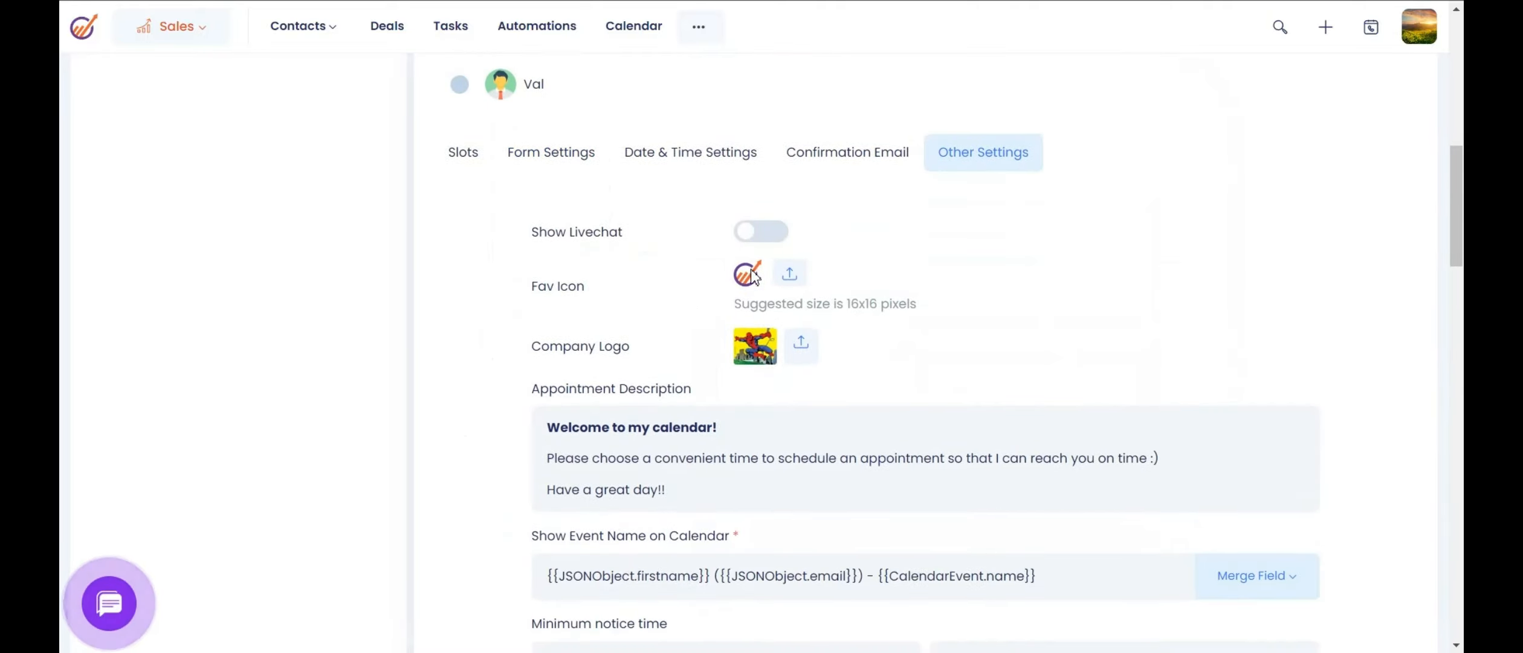
{"action": "left_click", "coordinate": [746, 356]}
{"action": "scroll", "coordinate": [497, 540], "scroll_direction": "down", "scroll_amount": 5}
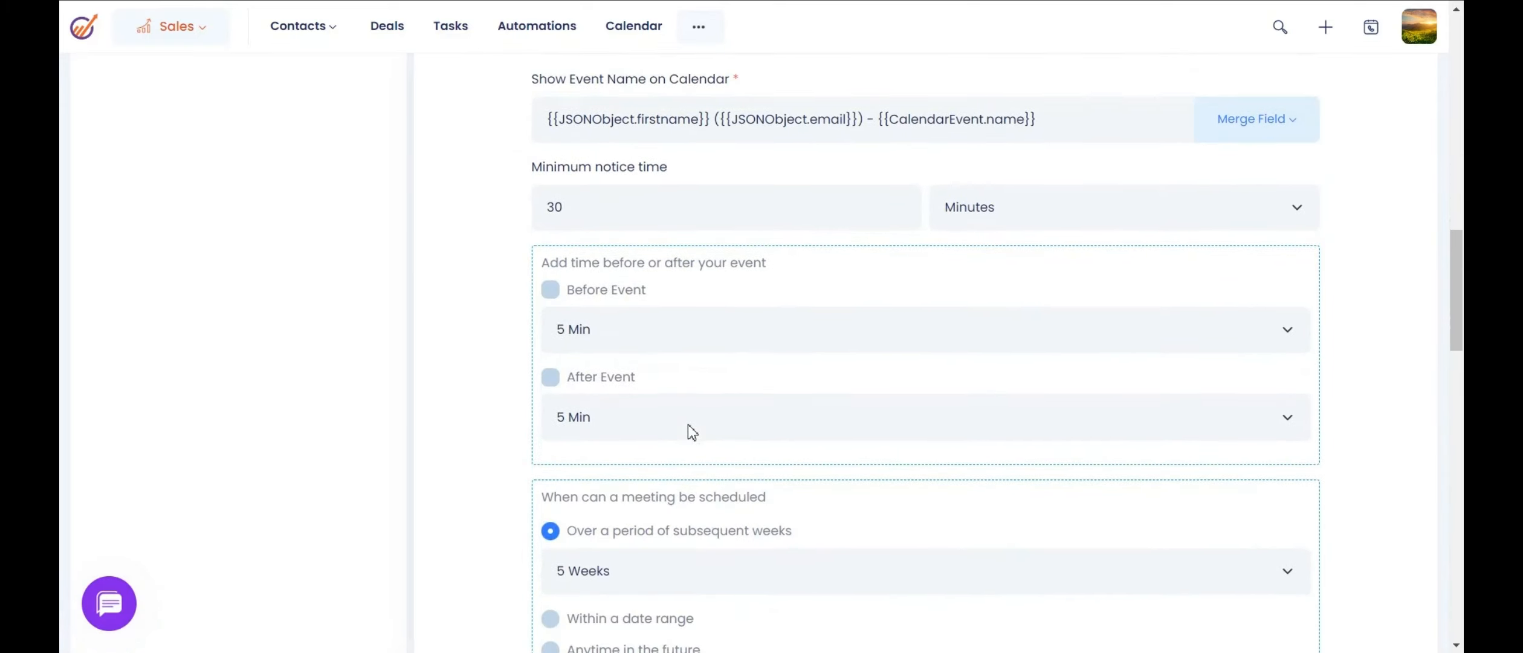
{"action": "scroll", "coordinate": [689, 426], "scroll_direction": "down", "scroll_amount": 3}
{"action": "scroll", "coordinate": [687, 425], "scroll_direction": "up", "scroll_amount": 6}
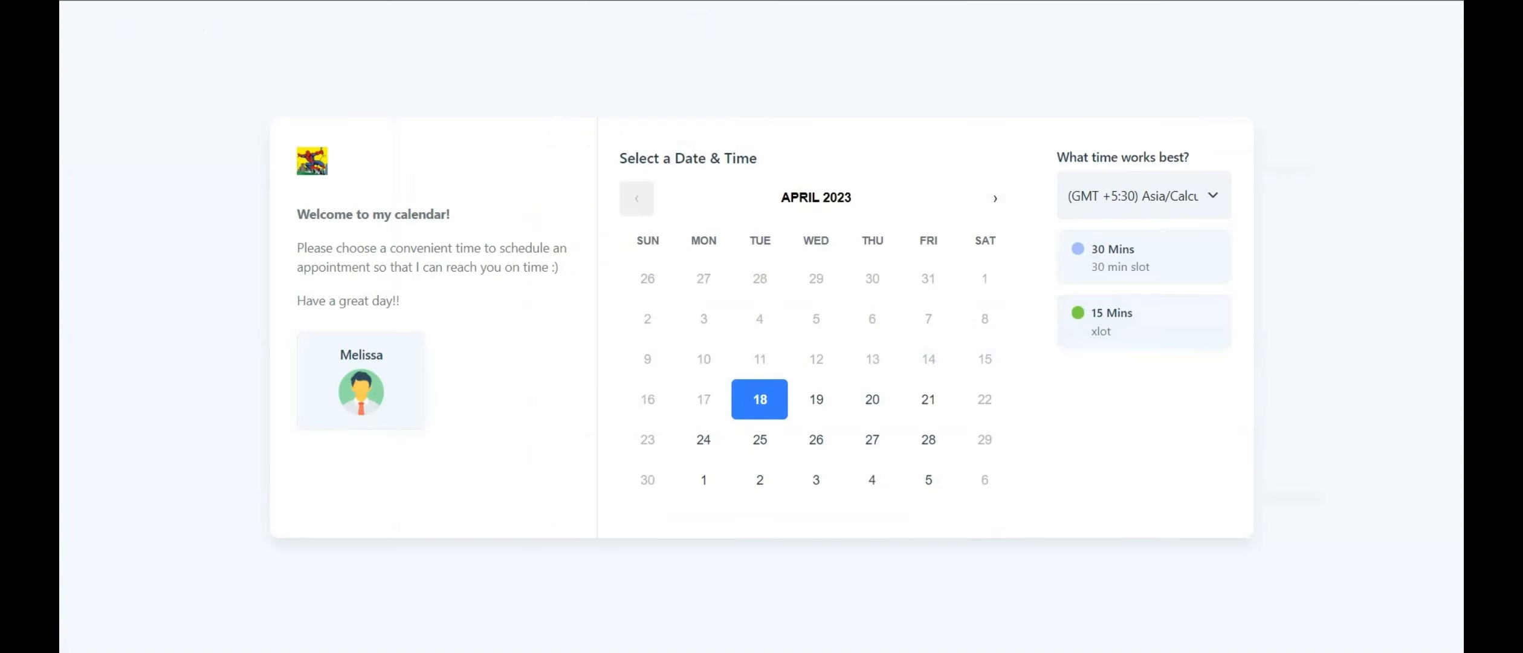
Step: Highlight the welcome text on the booking page and open the matching Appointment Description for editing
{"action": "left_click_drag", "start_coordinate": [296, 212], "coordinate": [457, 287]}
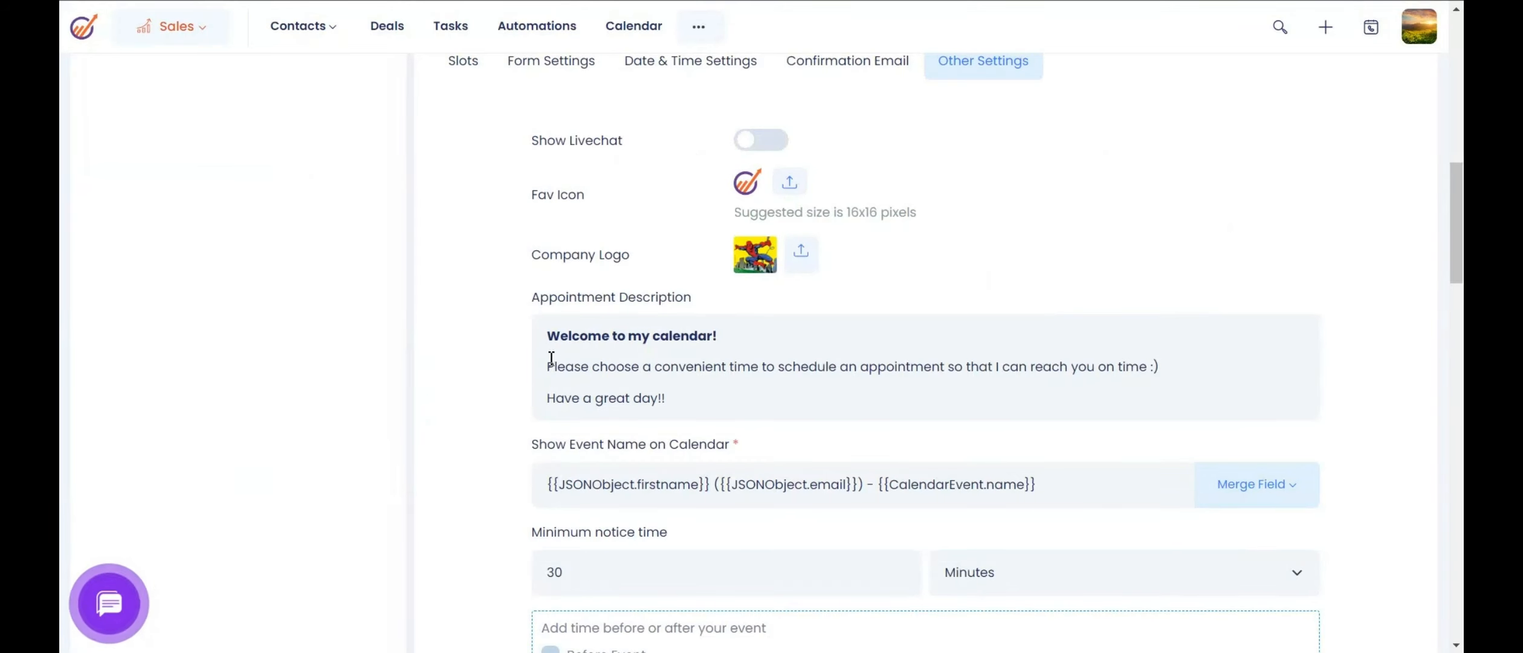
{"action": "left_click", "coordinate": [591, 376]}
{"action": "key", "text": "ctrl+a"}
{"action": "left_click", "coordinate": [776, 398]}
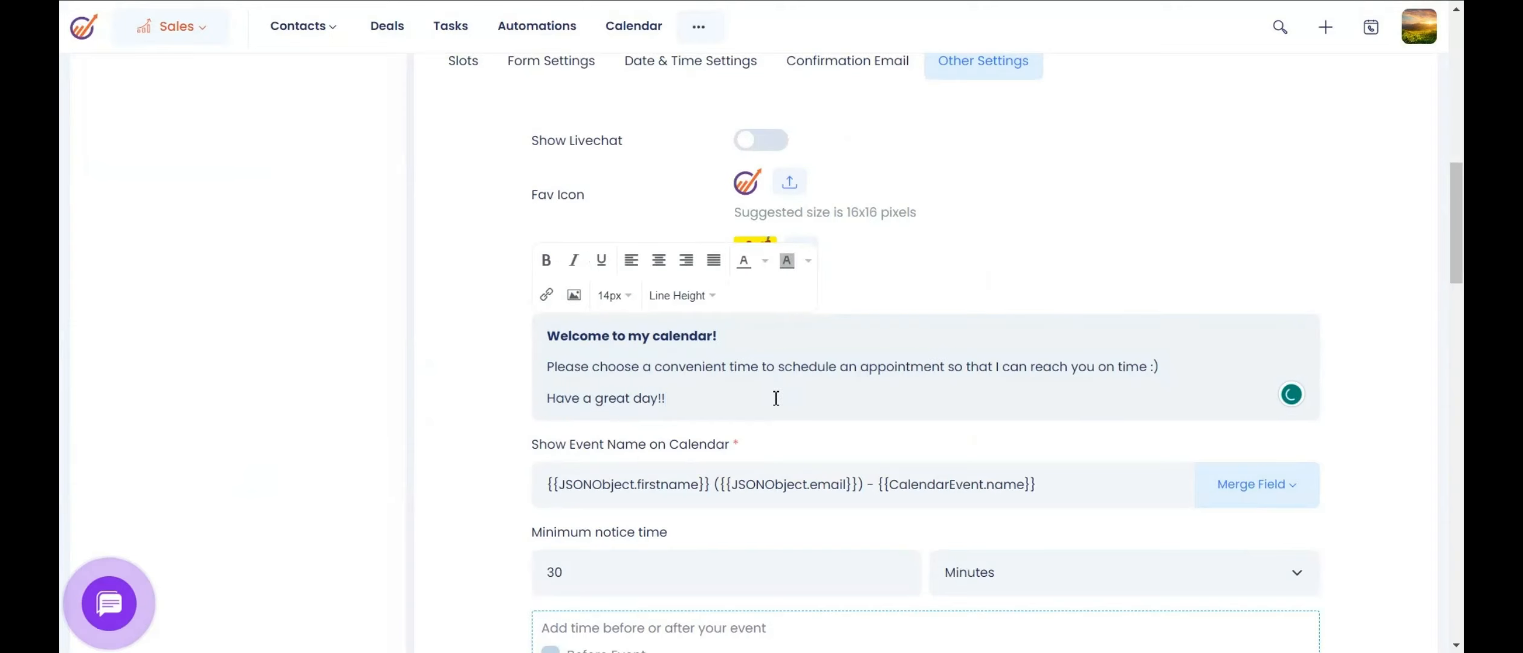
Step: Review the reminder email settings for the host and the scheduler
{"action": "scroll", "coordinate": [776, 399], "scroll_direction": "down", "scroll_amount": 15}
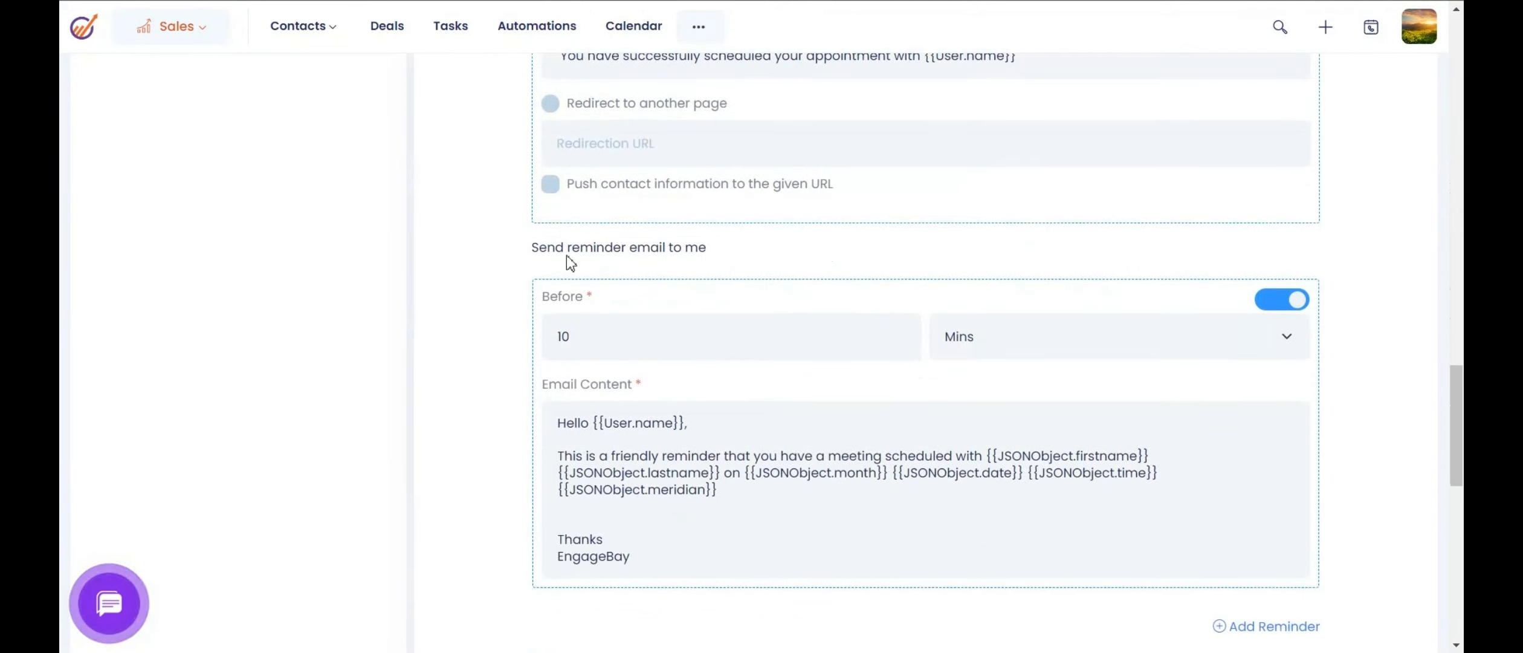
{"action": "left_click_drag", "start_coordinate": [532, 247], "coordinate": [707, 249]}
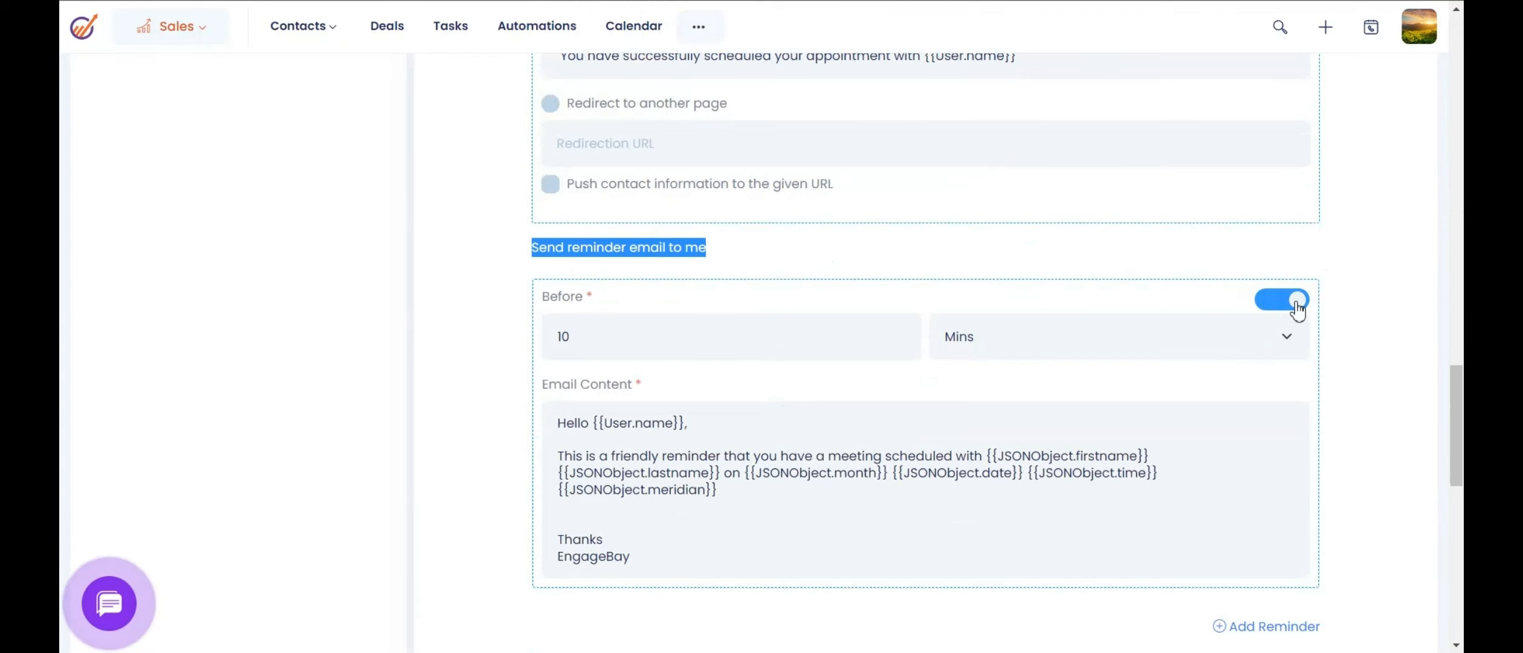
{"action": "scroll", "coordinate": [882, 410], "scroll_direction": "down", "scroll_amount": 3}
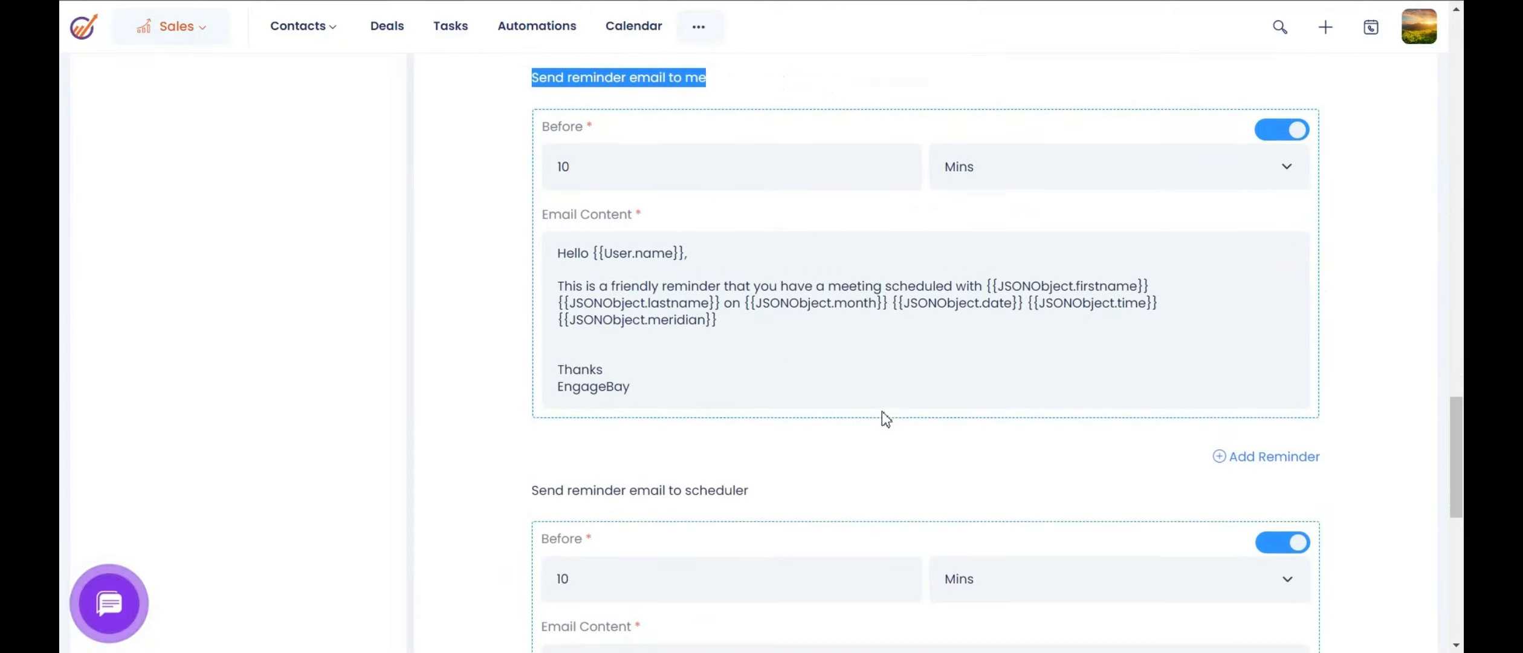
Step: Show the Confirmation Email settings and review the emails sent to the scheduled contact and to the host
{"action": "scroll", "coordinate": [963, 427], "scroll_direction": "up", "scroll_amount": 15}
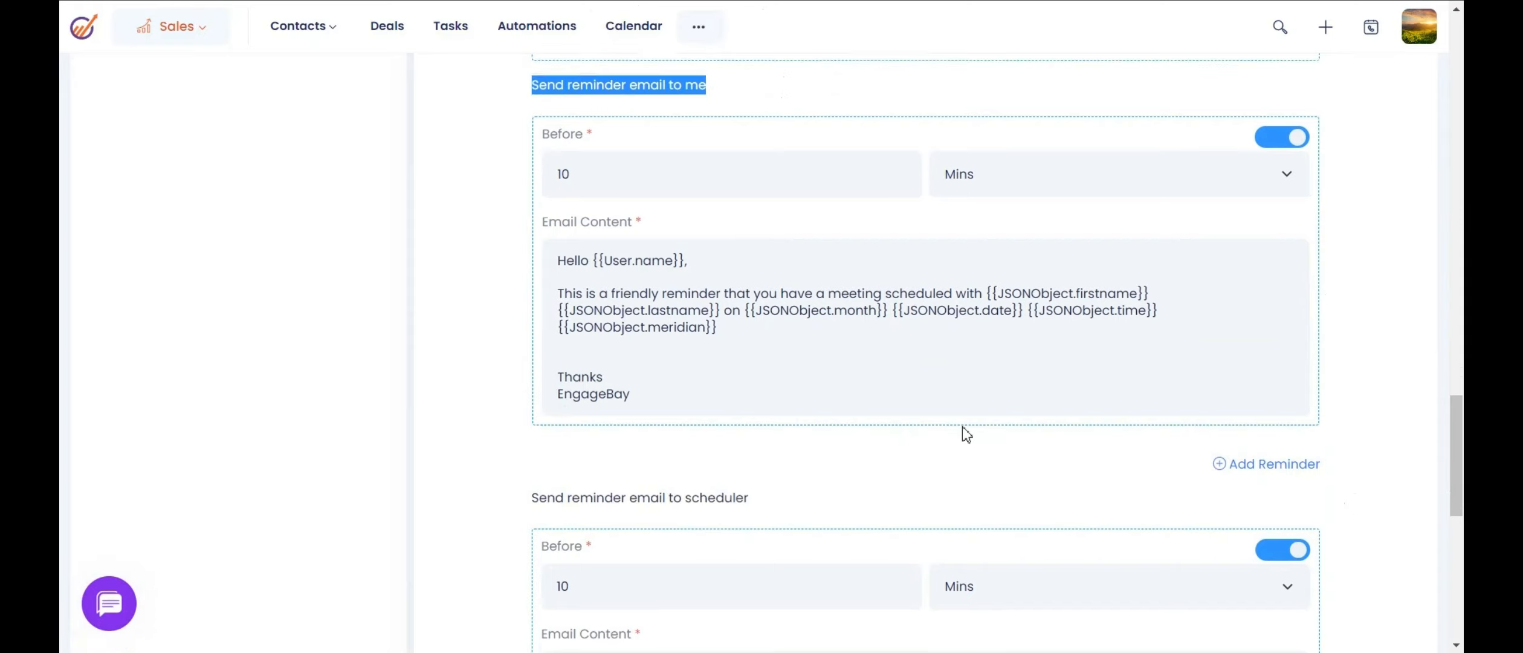
{"action": "left_click", "coordinate": [874, 410]}
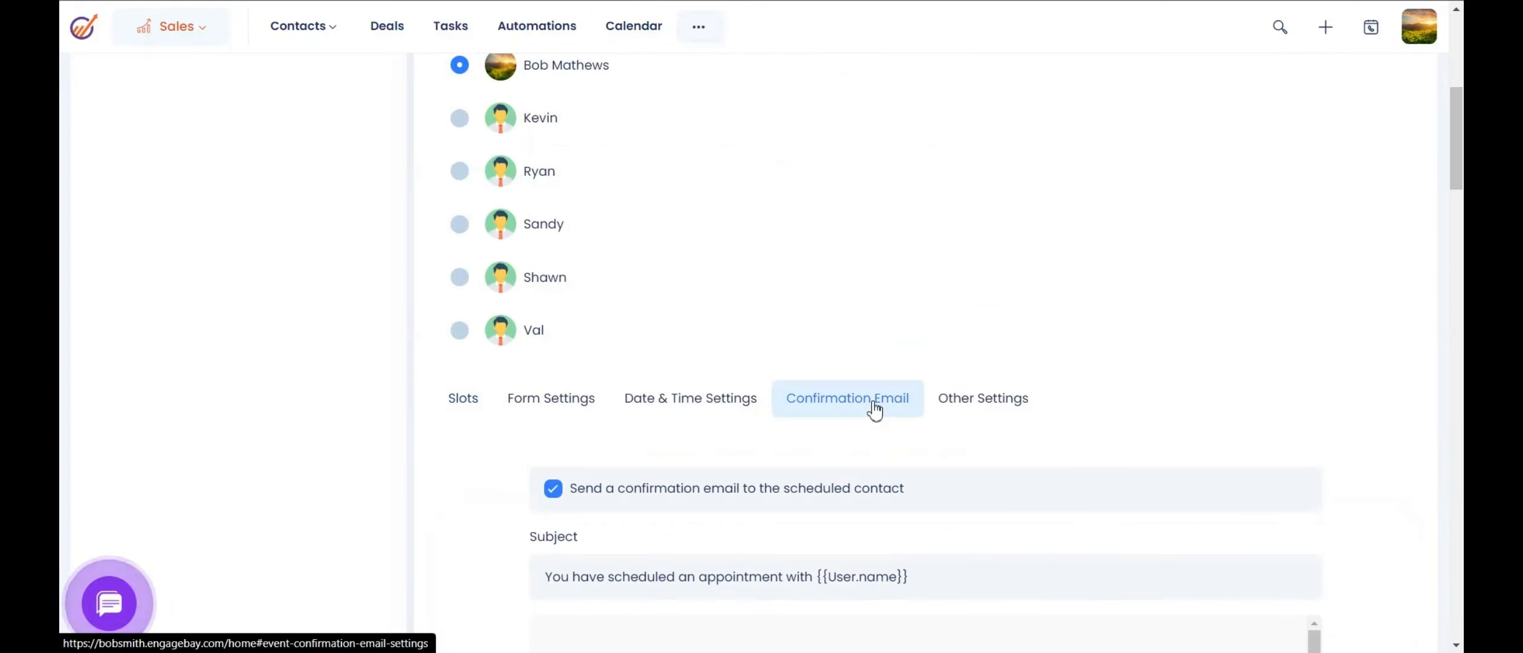
{"action": "scroll", "coordinate": [875, 409], "scroll_direction": "down", "scroll_amount": 3}
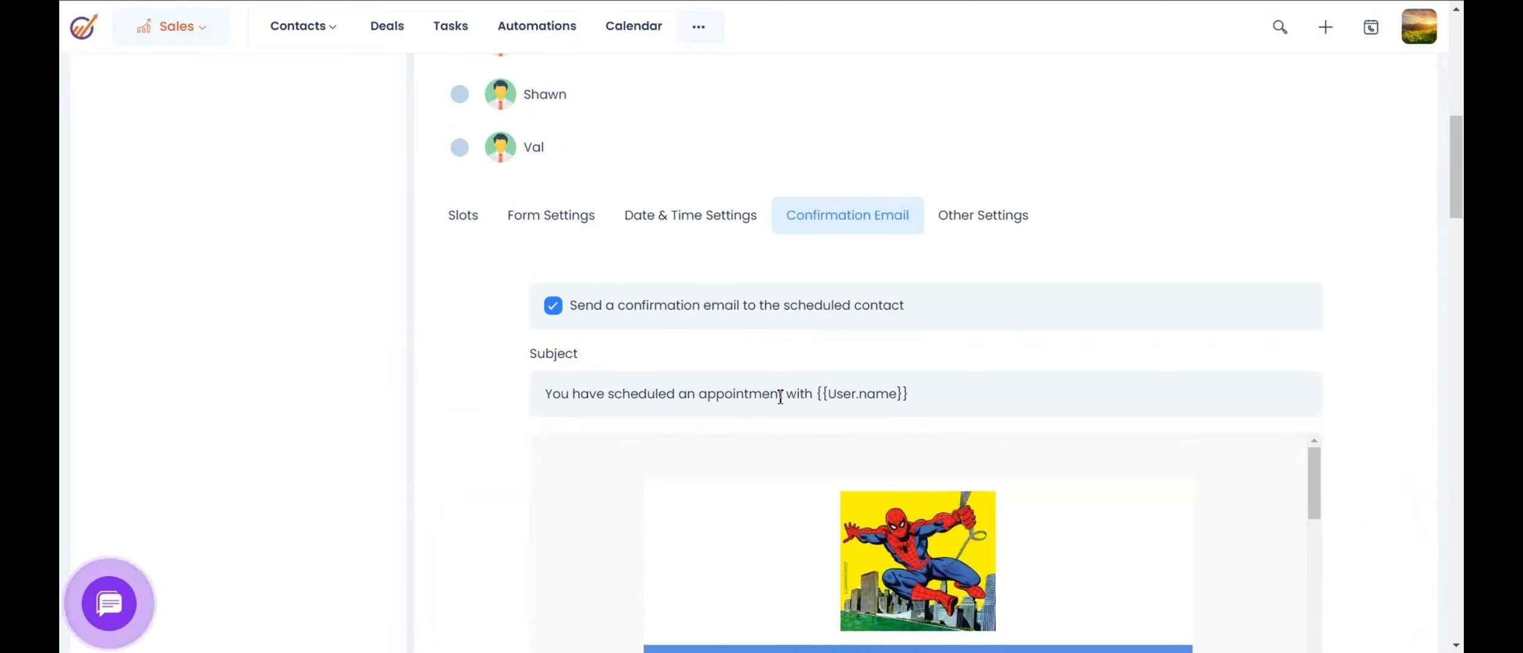
{"action": "scroll", "coordinate": [780, 397], "scroll_direction": "down", "scroll_amount": 5}
{"action": "scroll", "coordinate": [781, 396], "scroll_direction": "down", "scroll_amount": 3}
{"action": "left_click", "coordinate": [555, 315]}
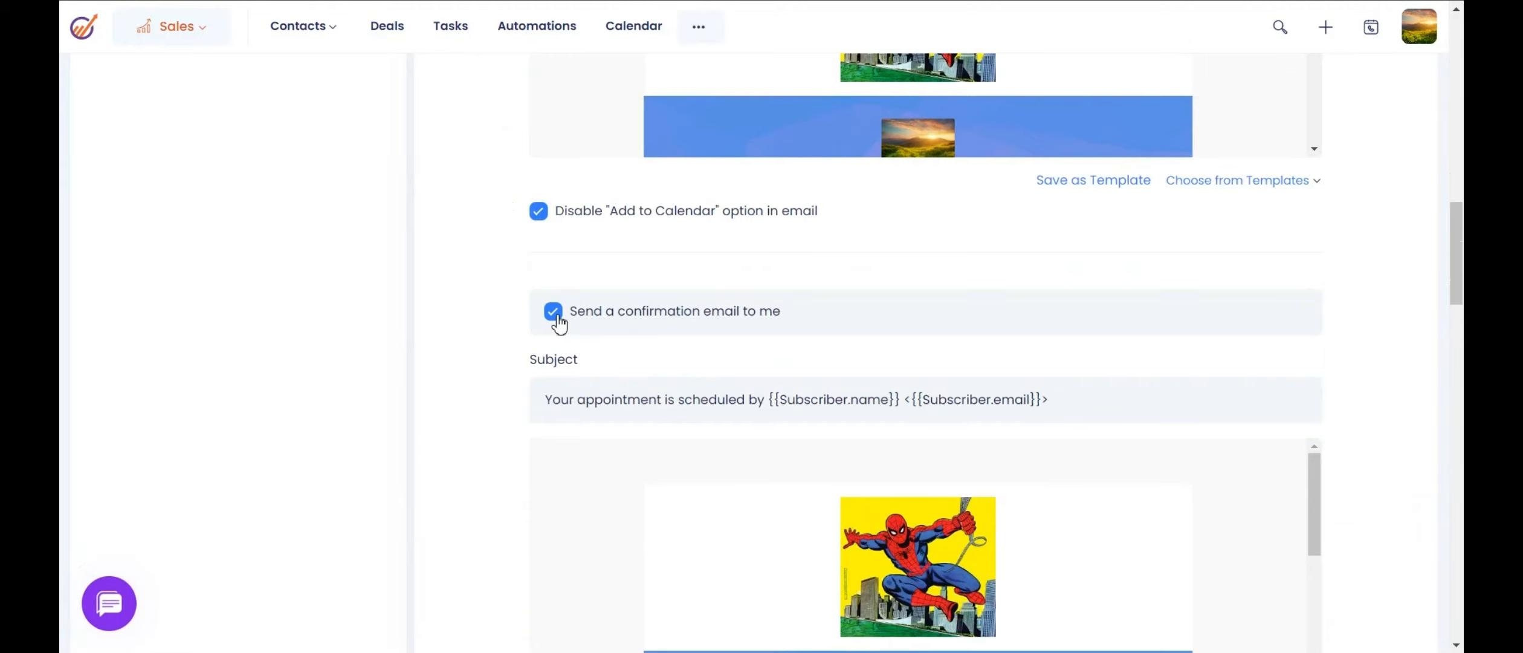
{"action": "key", "text": "ctrl"}
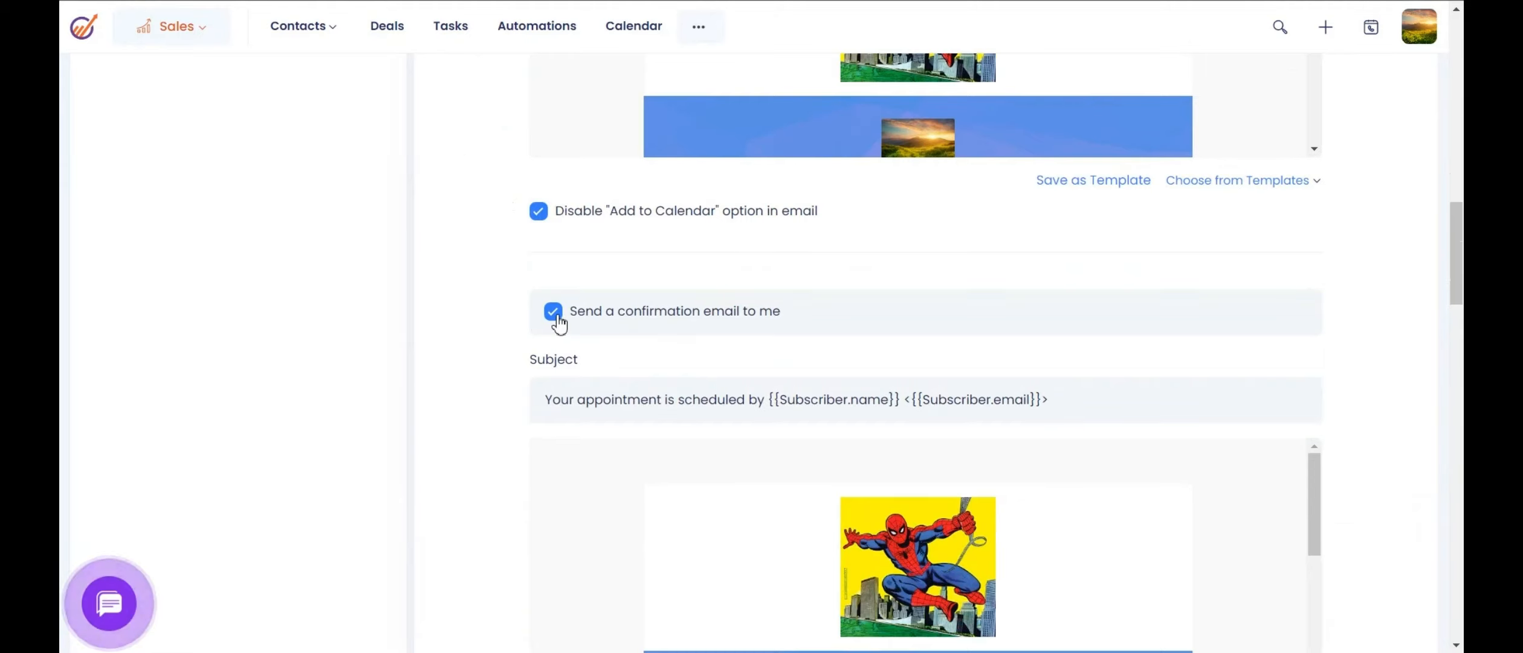
Step: Open the CNAME section of Appointments and view its setup instructions for a custom calendar page URL
{"action": "scroll", "coordinate": [337, 432], "scroll_direction": "up", "scroll_amount": 10}
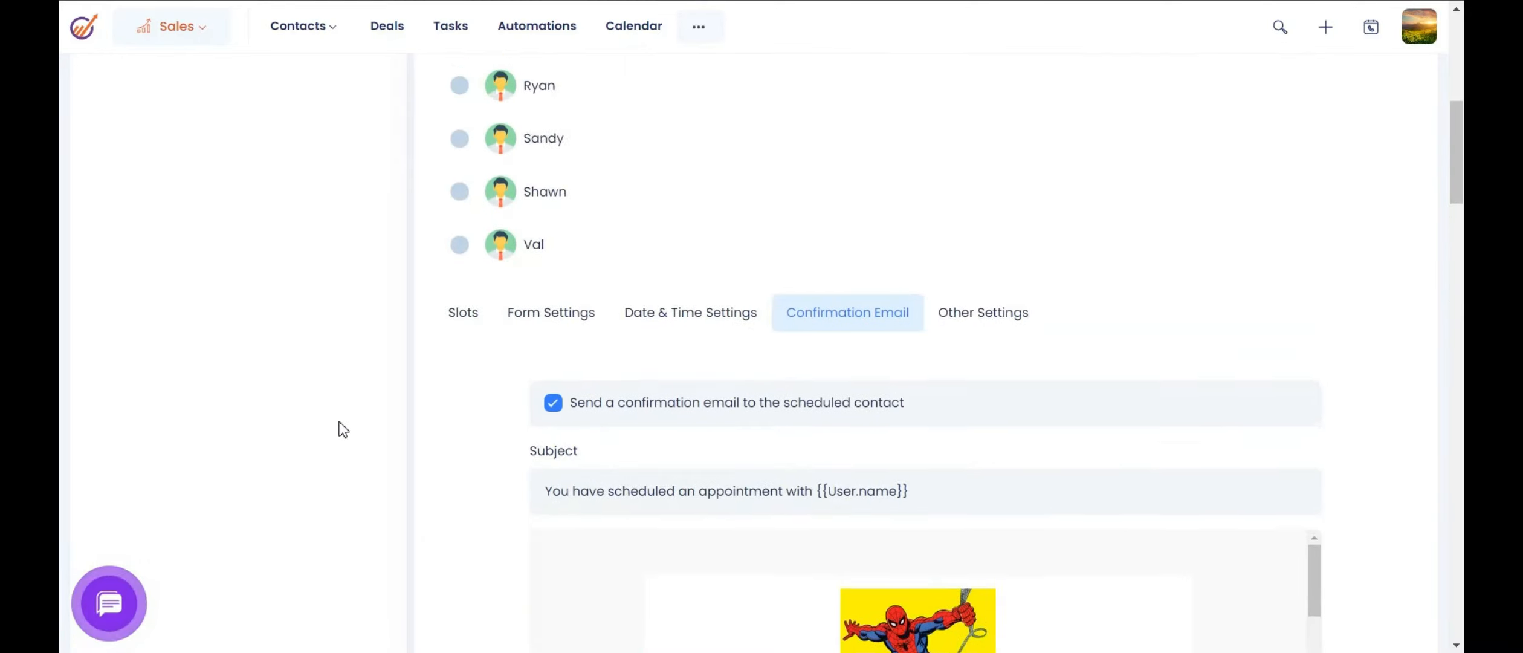
{"action": "scroll", "coordinate": [340, 429], "scroll_direction": "up", "scroll_amount": 8}
{"action": "key", "text": "ctrl"}
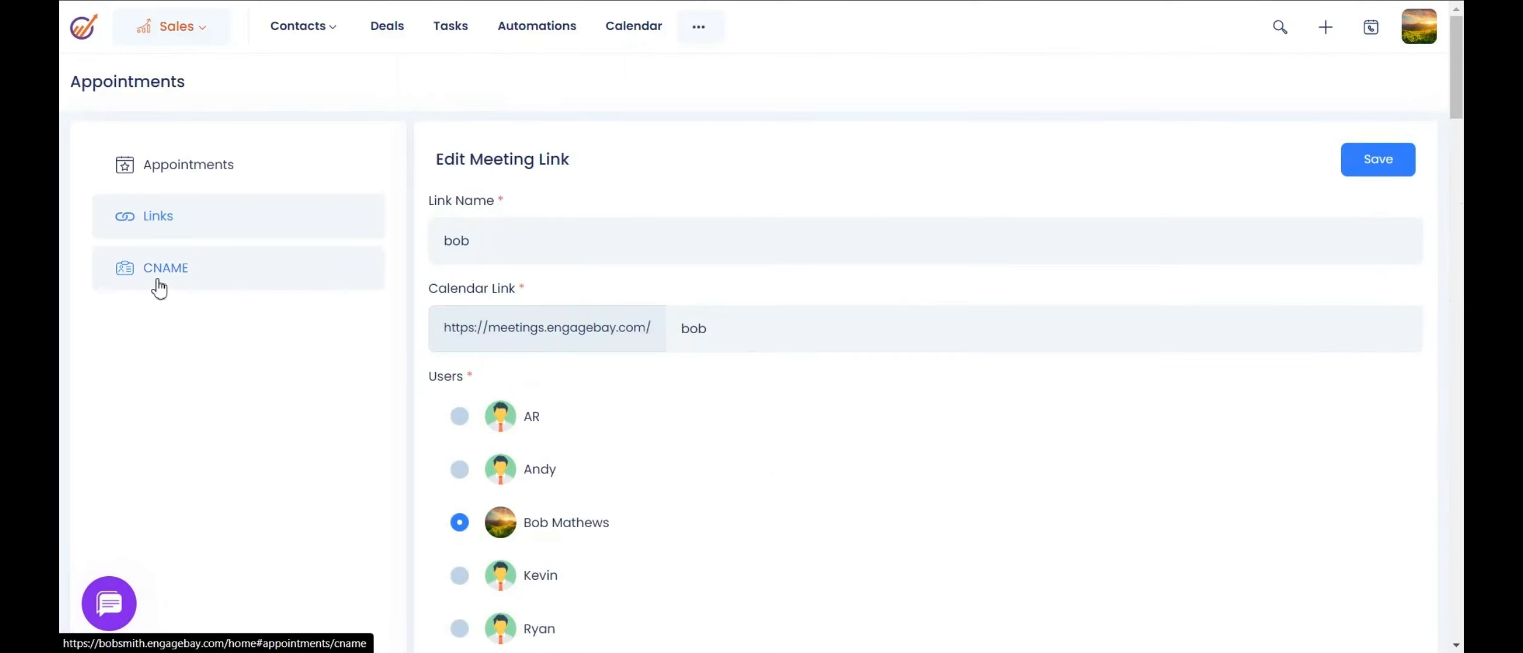
{"action": "left_click", "coordinate": [159, 283]}
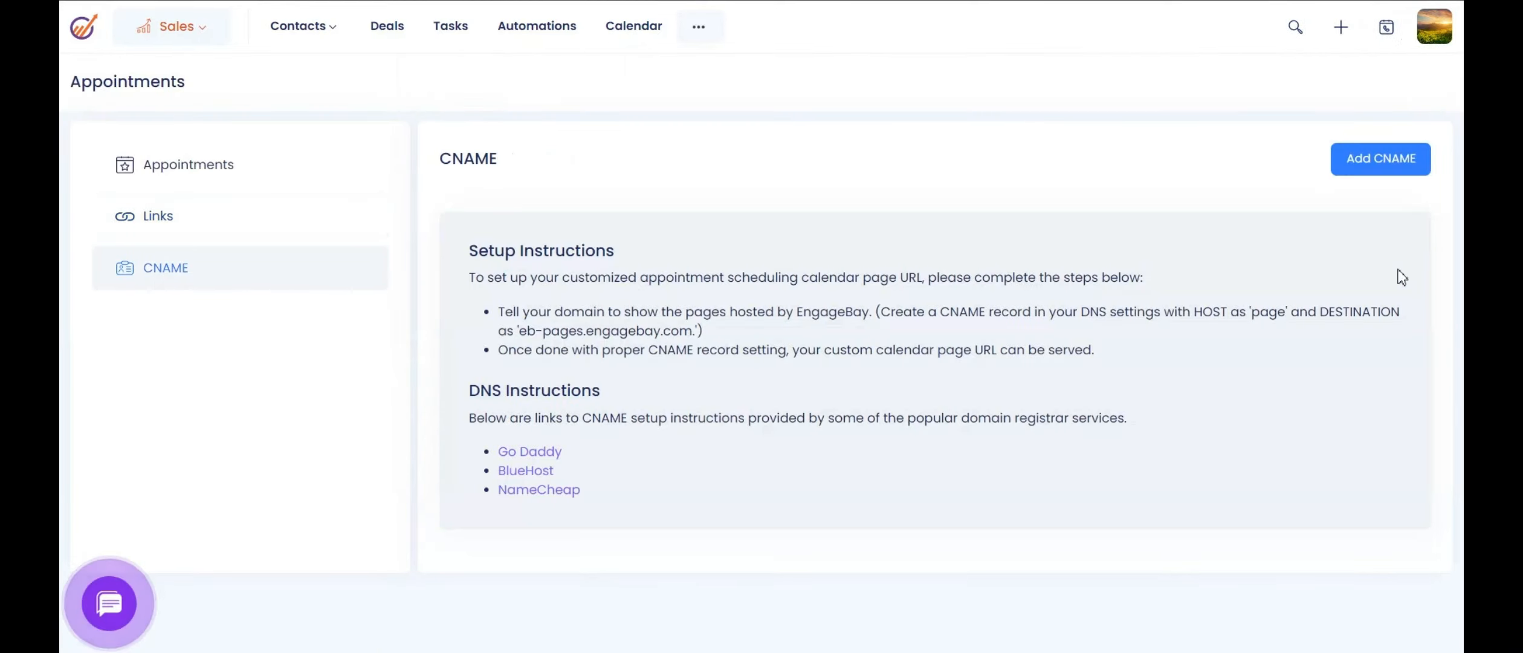
{"action": "key", "text": "ctrl"}
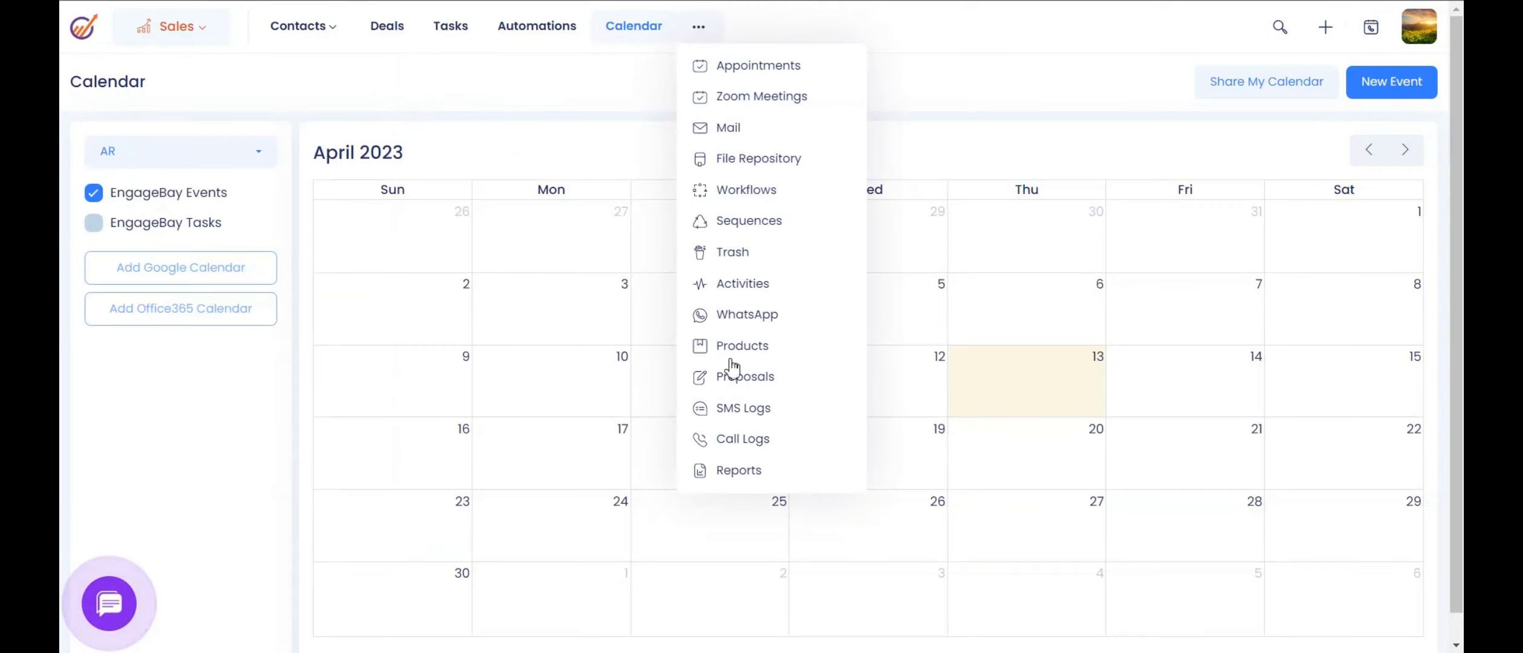
Step: Open Reports and view the Sales Forecast and the Won Deal Analysis by created date
{"action": "left_click", "coordinate": [719, 473]}
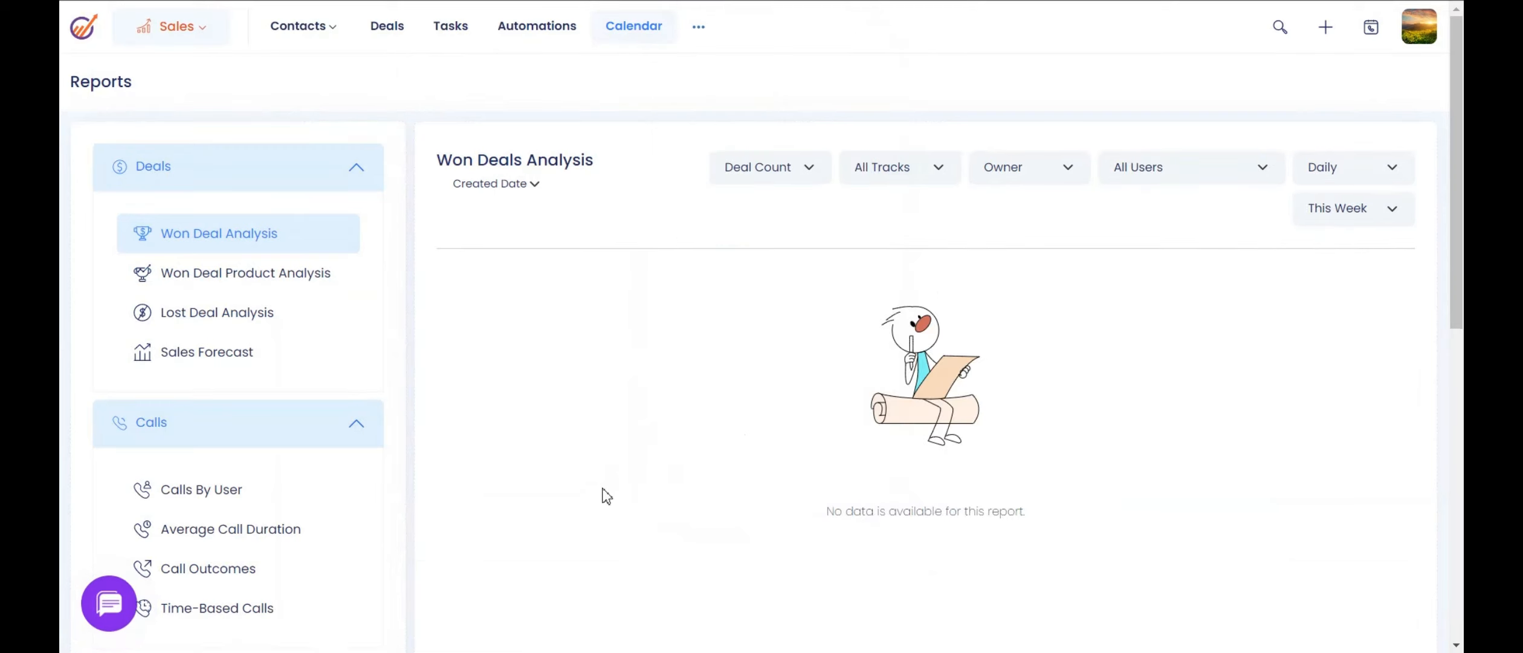
{"action": "left_click", "coordinate": [224, 363]}
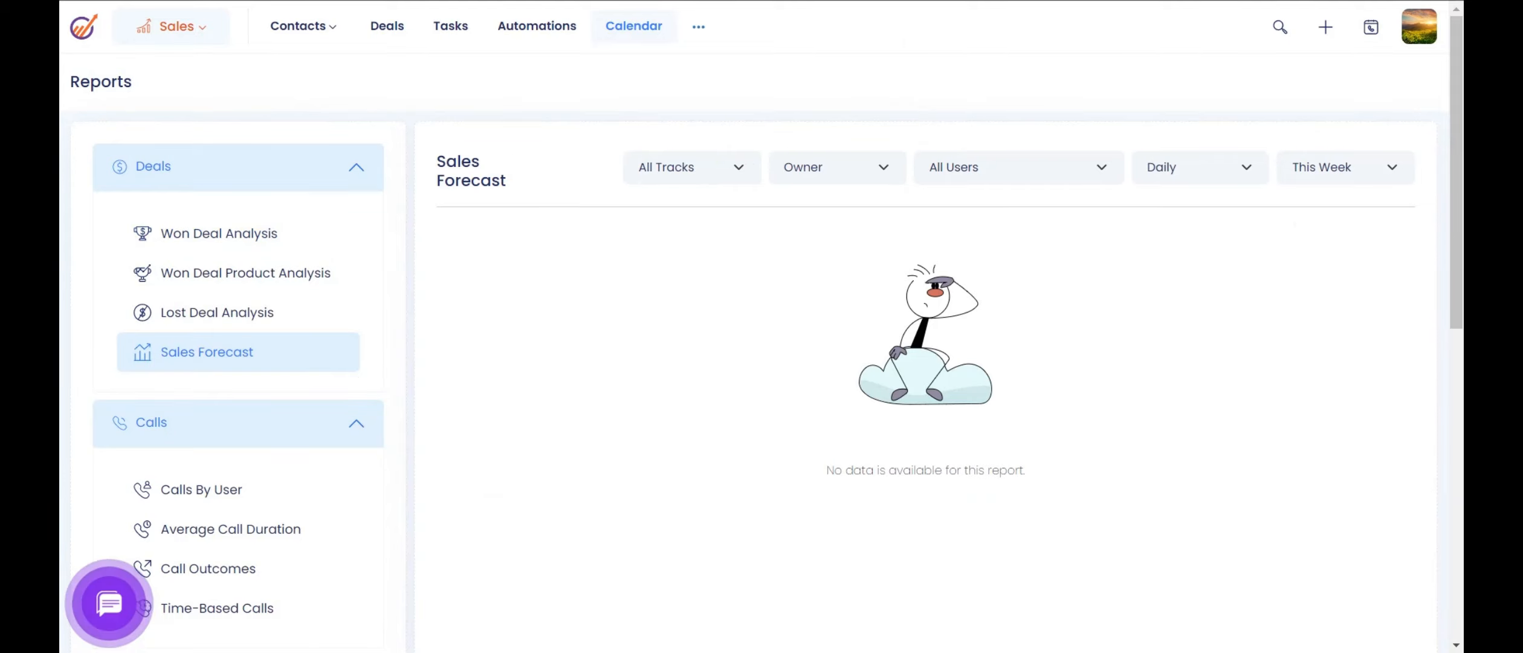
{"action": "left_click", "coordinate": [219, 234]}
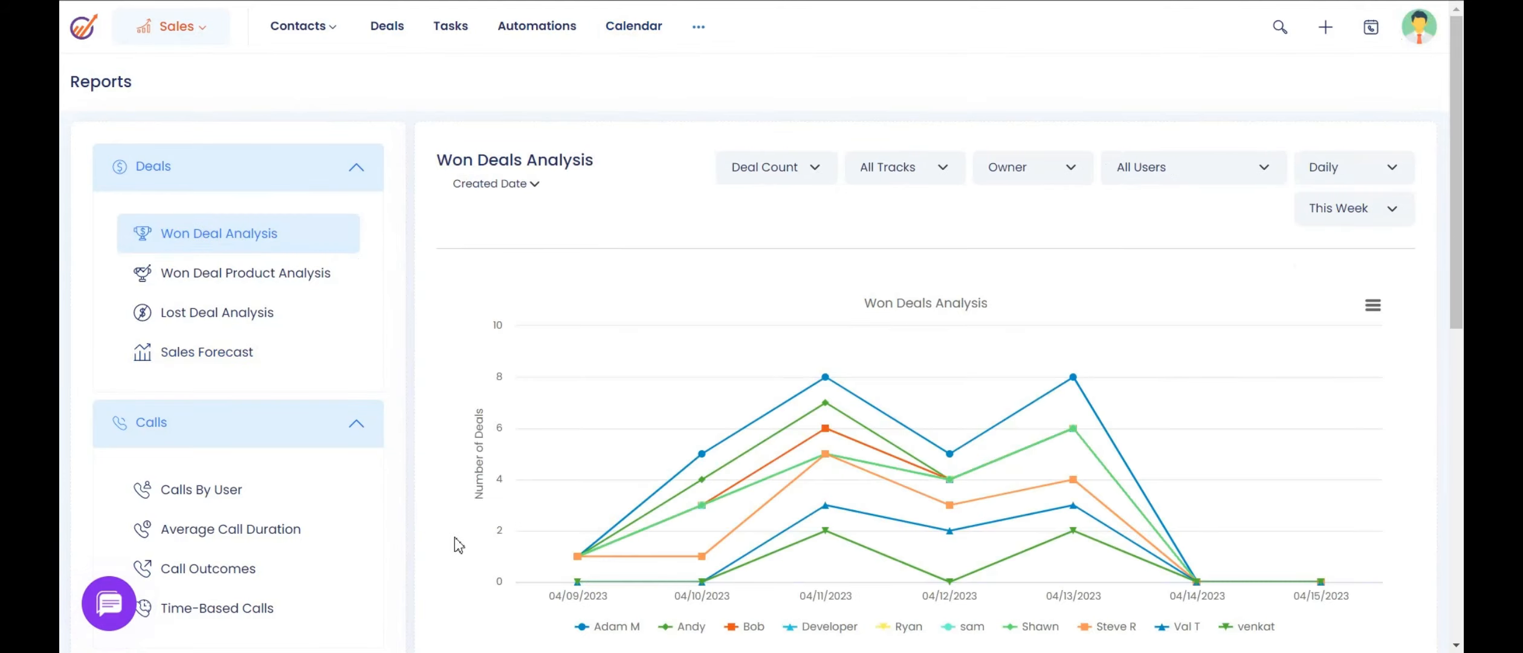
{"action": "double_click", "coordinate": [578, 219]}
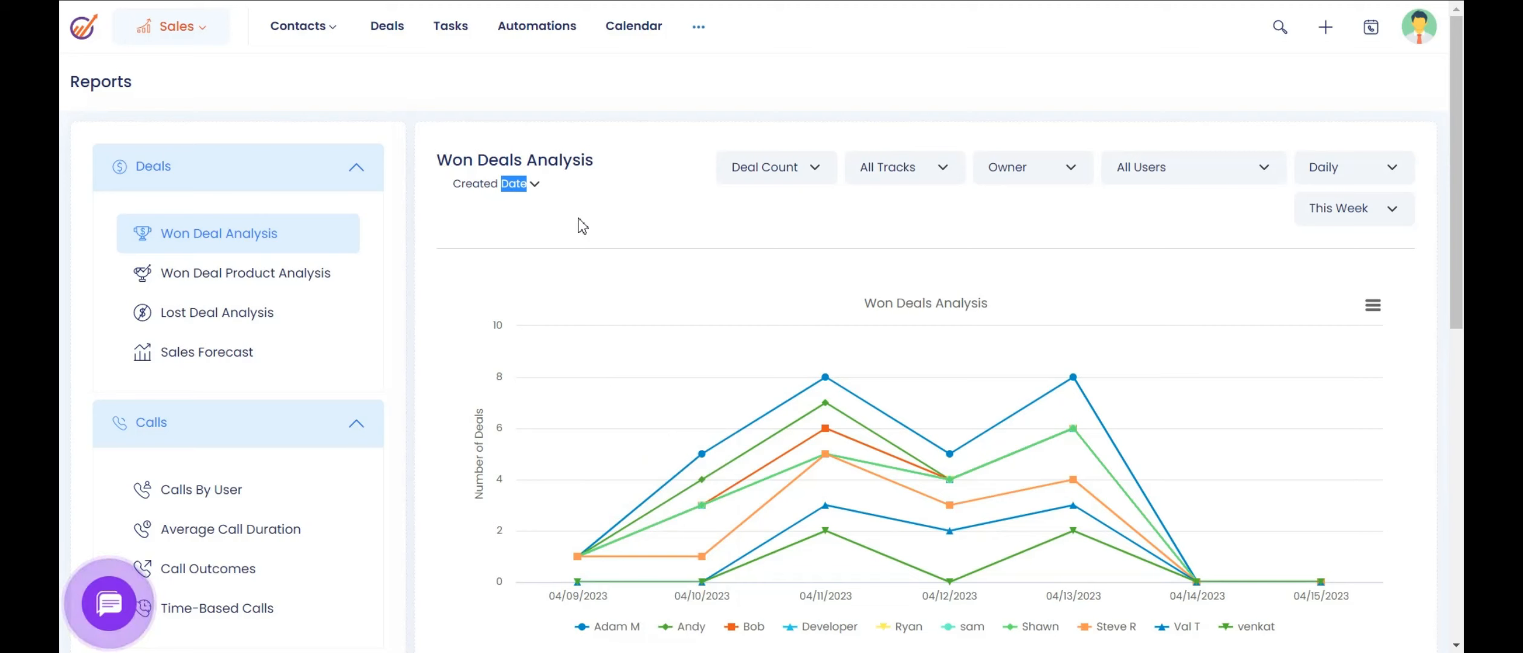
Step: Look through the report categories for deals, calls, tasks, calendar events and reports via email
{"action": "scroll", "coordinate": [514, 248], "scroll_direction": "down", "scroll_amount": 2}
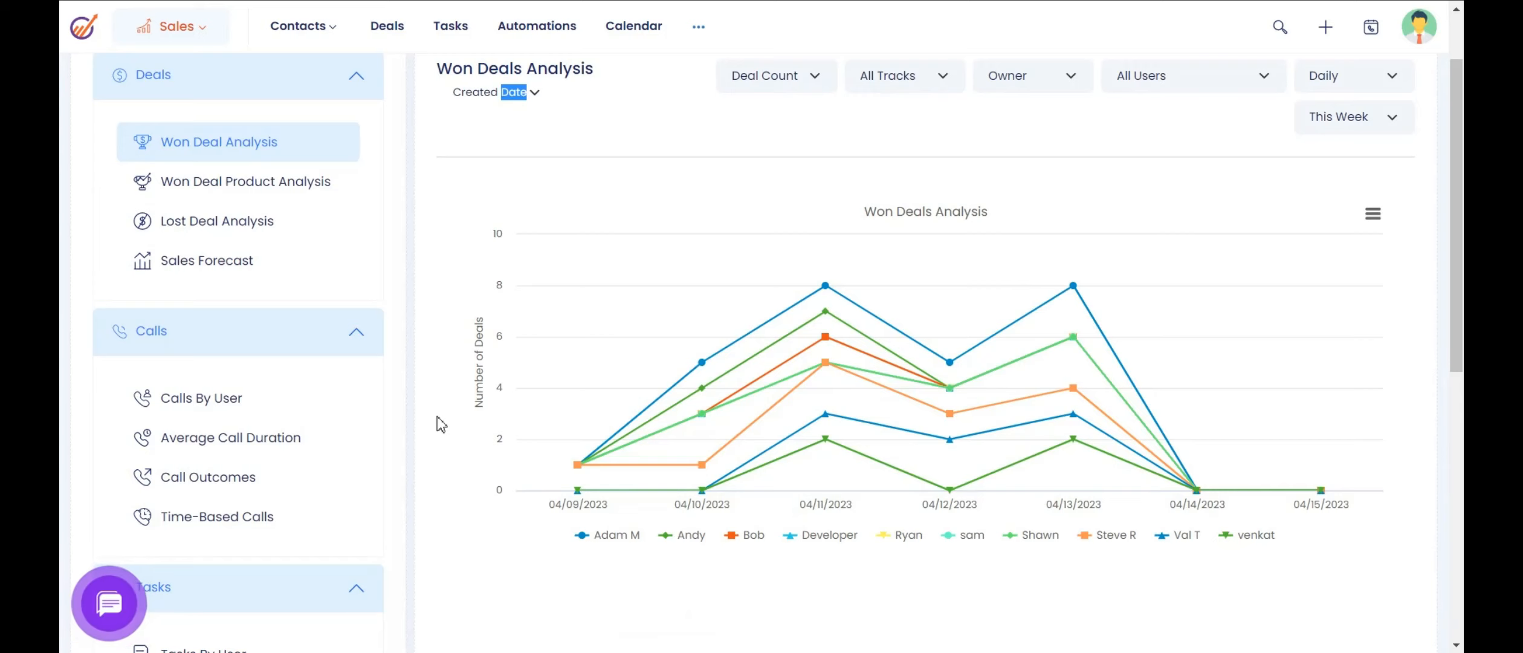
{"action": "scroll", "coordinate": [441, 424], "scroll_direction": "down", "scroll_amount": 2}
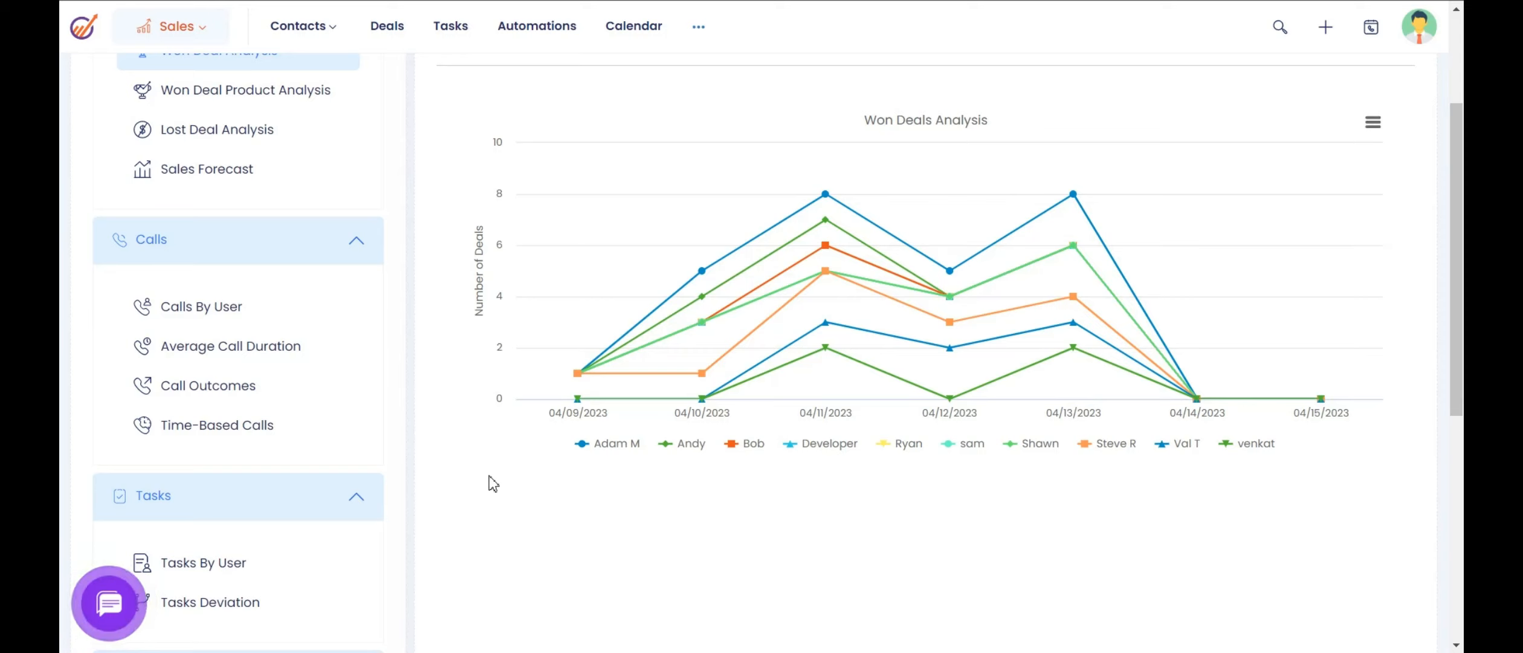
{"action": "scroll", "coordinate": [490, 478], "scroll_direction": "down", "scroll_amount": 3}
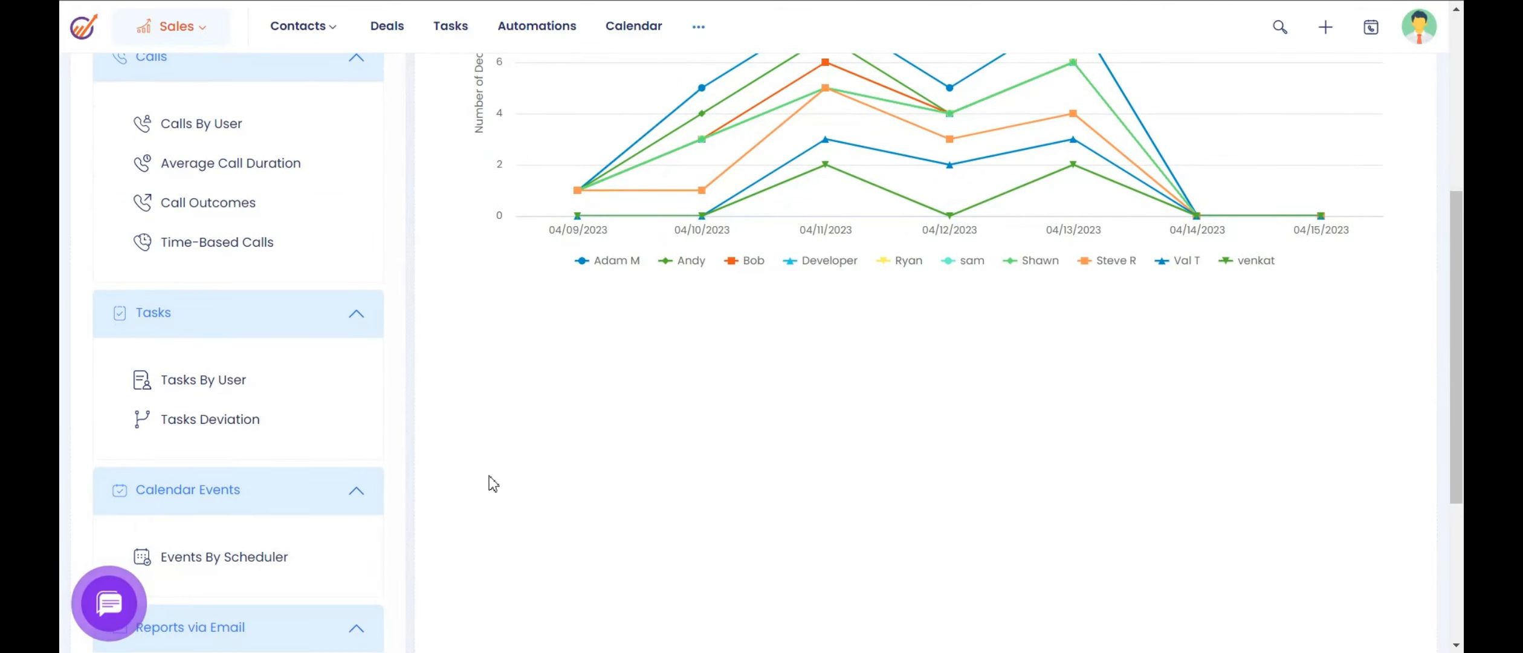
{"action": "scroll", "coordinate": [494, 484], "scroll_direction": "down", "scroll_amount": 2}
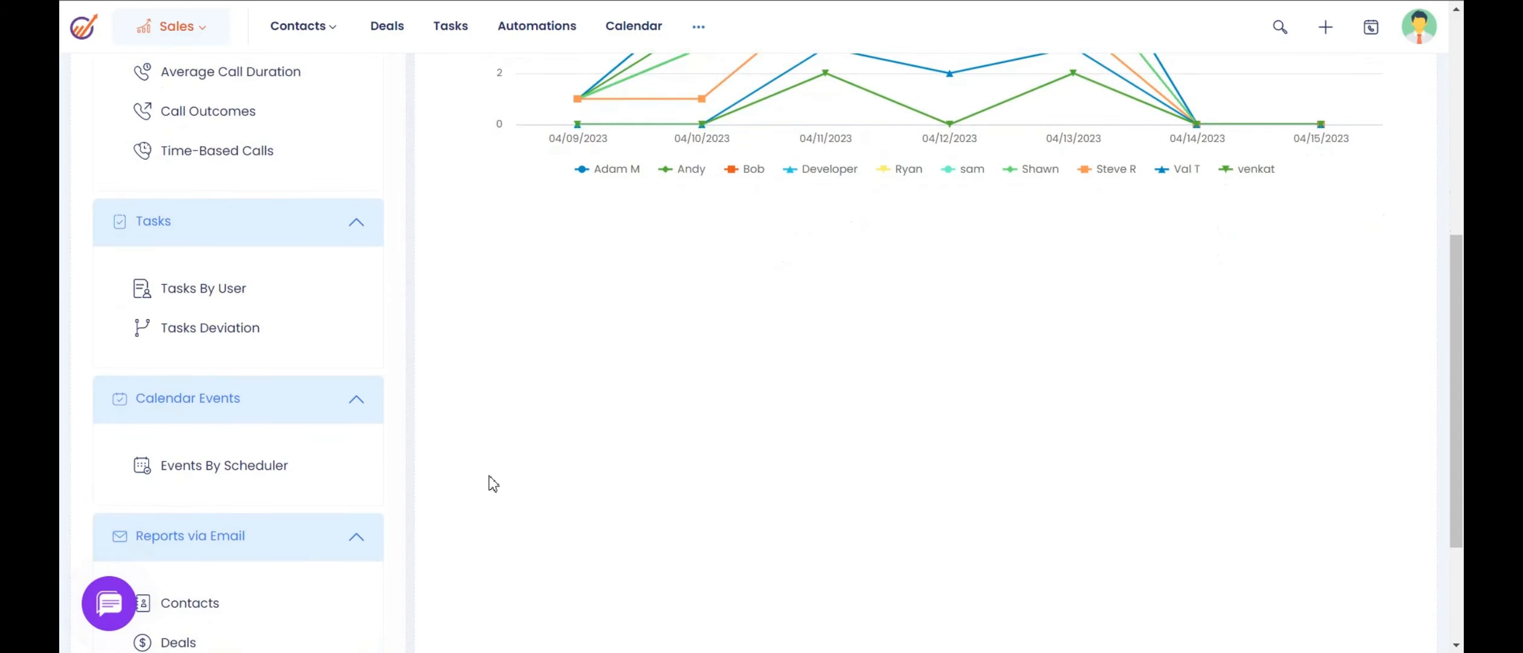
{"action": "scroll", "coordinate": [493, 483], "scroll_direction": "up", "scroll_amount": 2}
{"action": "scroll", "coordinate": [493, 484], "scroll_direction": "up", "scroll_amount": 6}
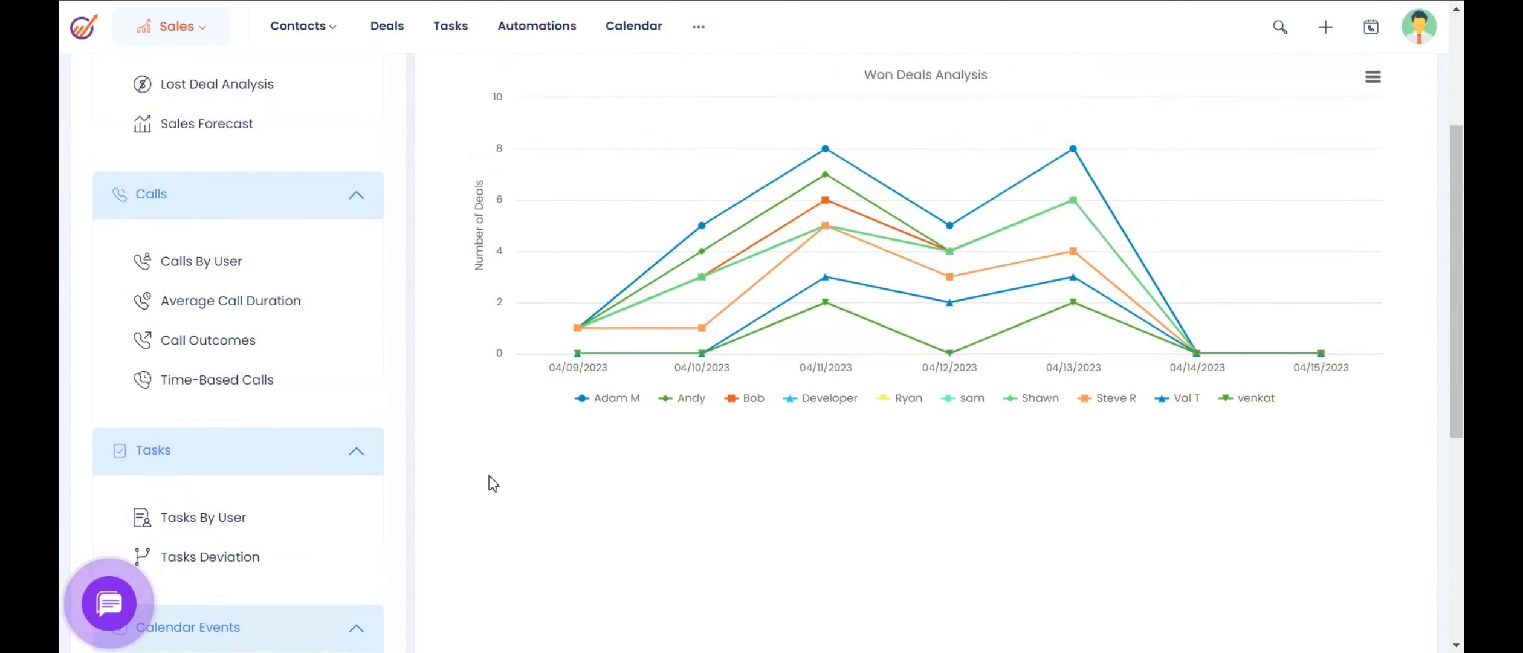
{"action": "scroll", "coordinate": [493, 484], "scroll_direction": "up", "scroll_amount": 1}
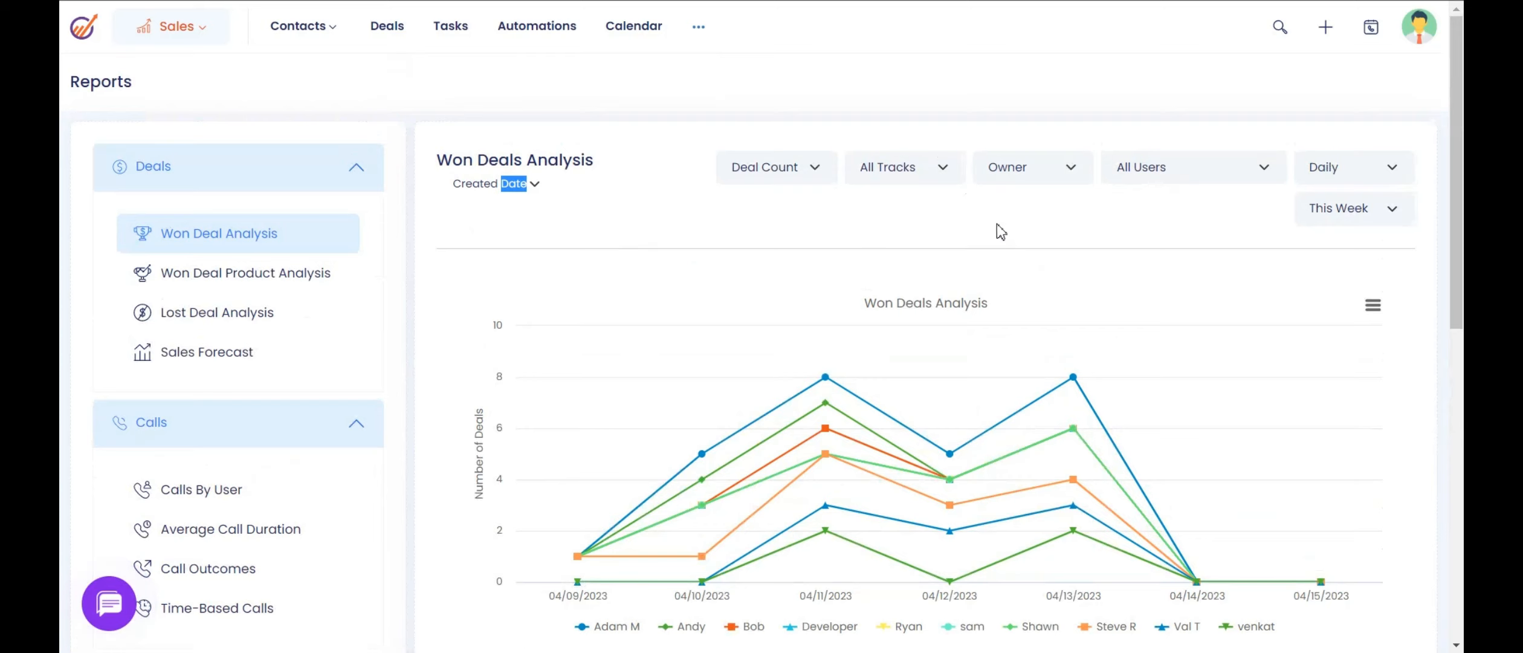
Step: View the track filter options of the Won Deals Analysis and open the Sales Forecast report
{"action": "left_click", "coordinate": [946, 180]}
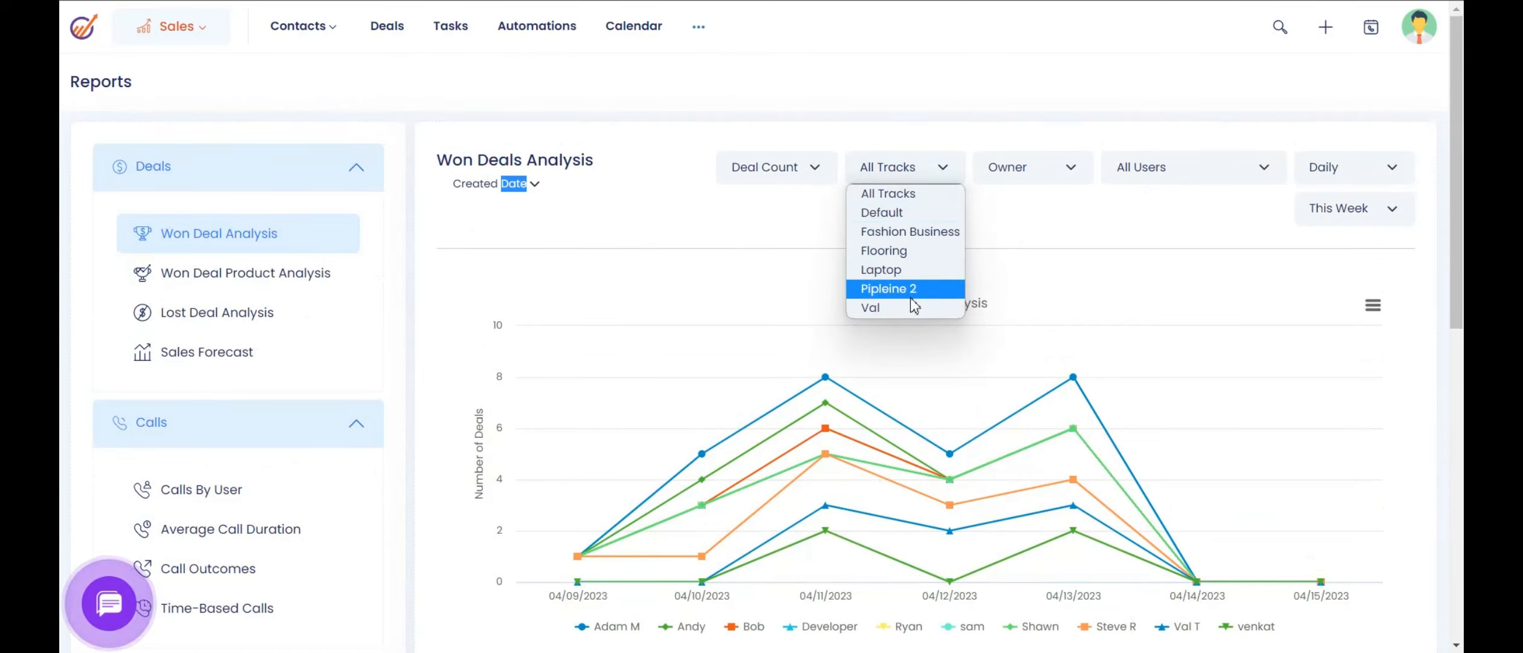
{"action": "left_click", "coordinate": [1020, 219]}
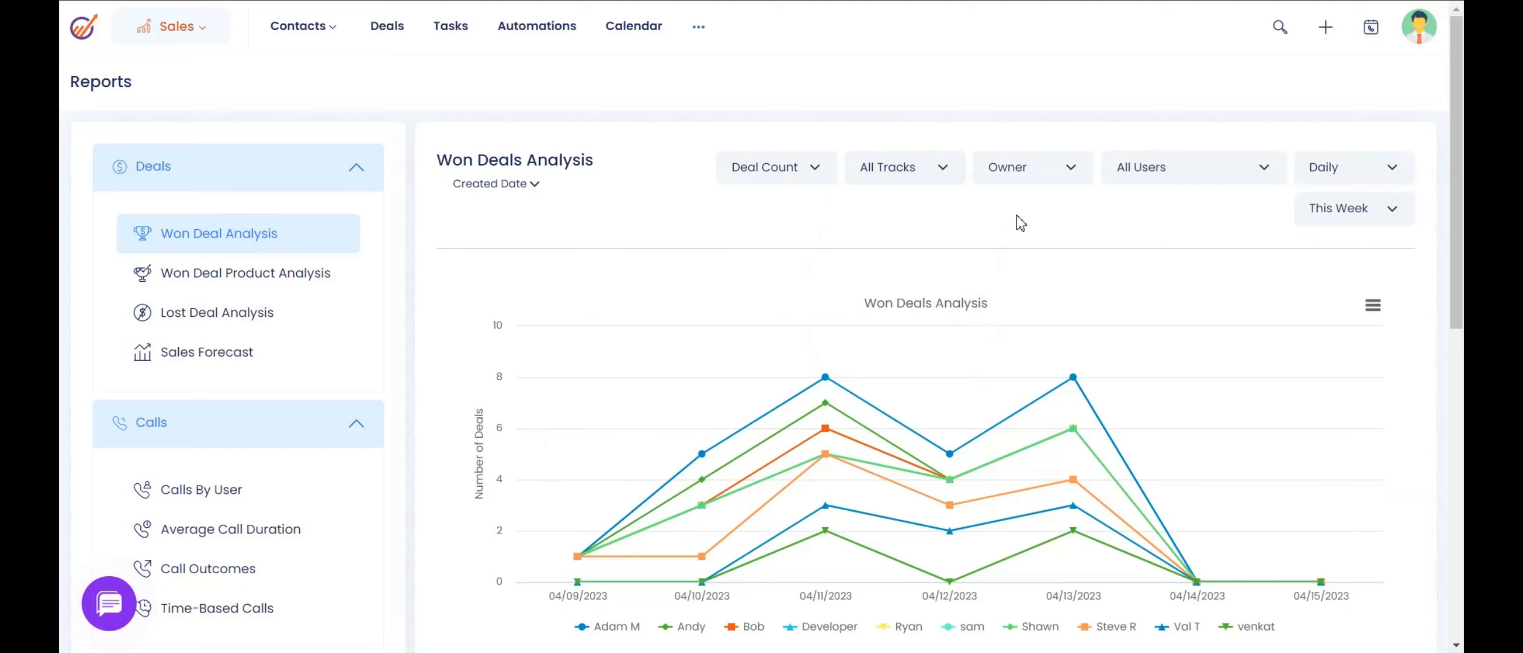
{"action": "left_click", "coordinate": [262, 350]}
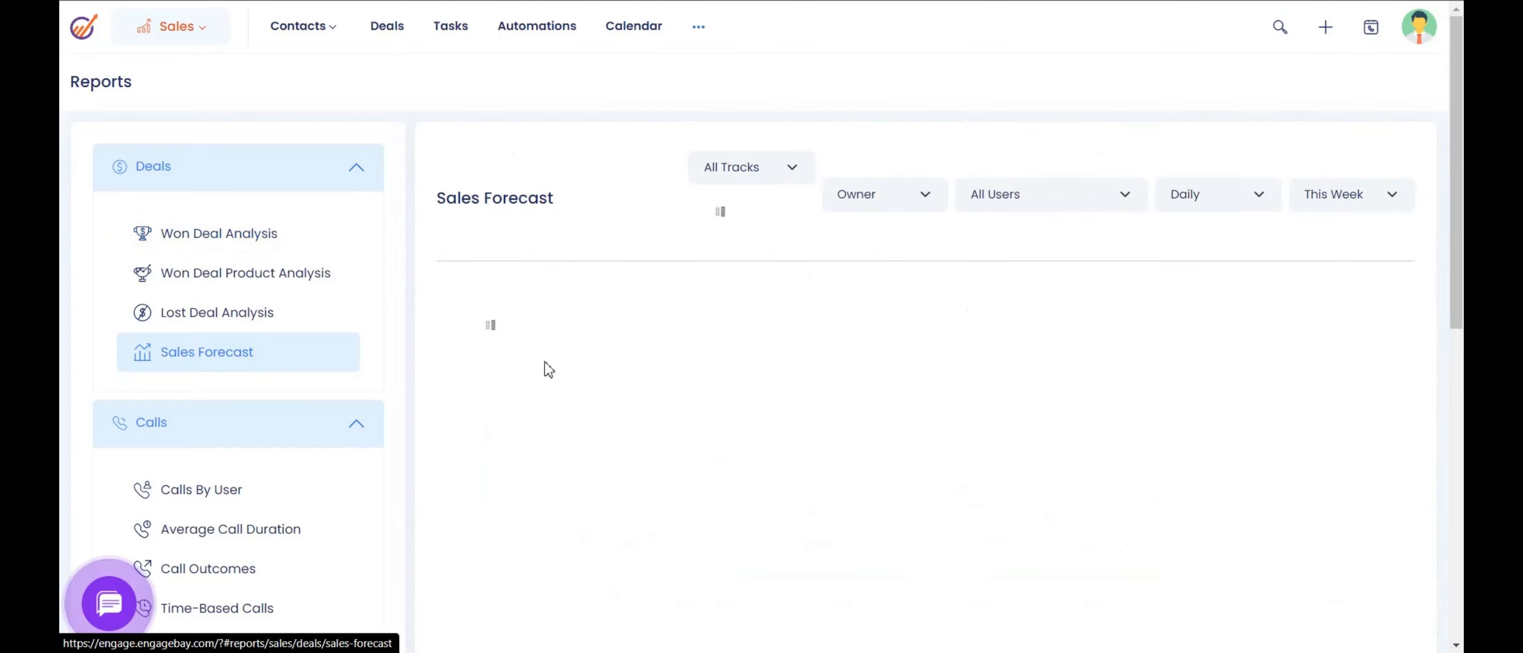
Step: Open the Calls By User report and show its call counts for Last Week
{"action": "left_click", "coordinate": [230, 490]}
{"action": "scroll", "coordinate": [362, 460], "scroll_direction": "down", "scroll_amount": 1}
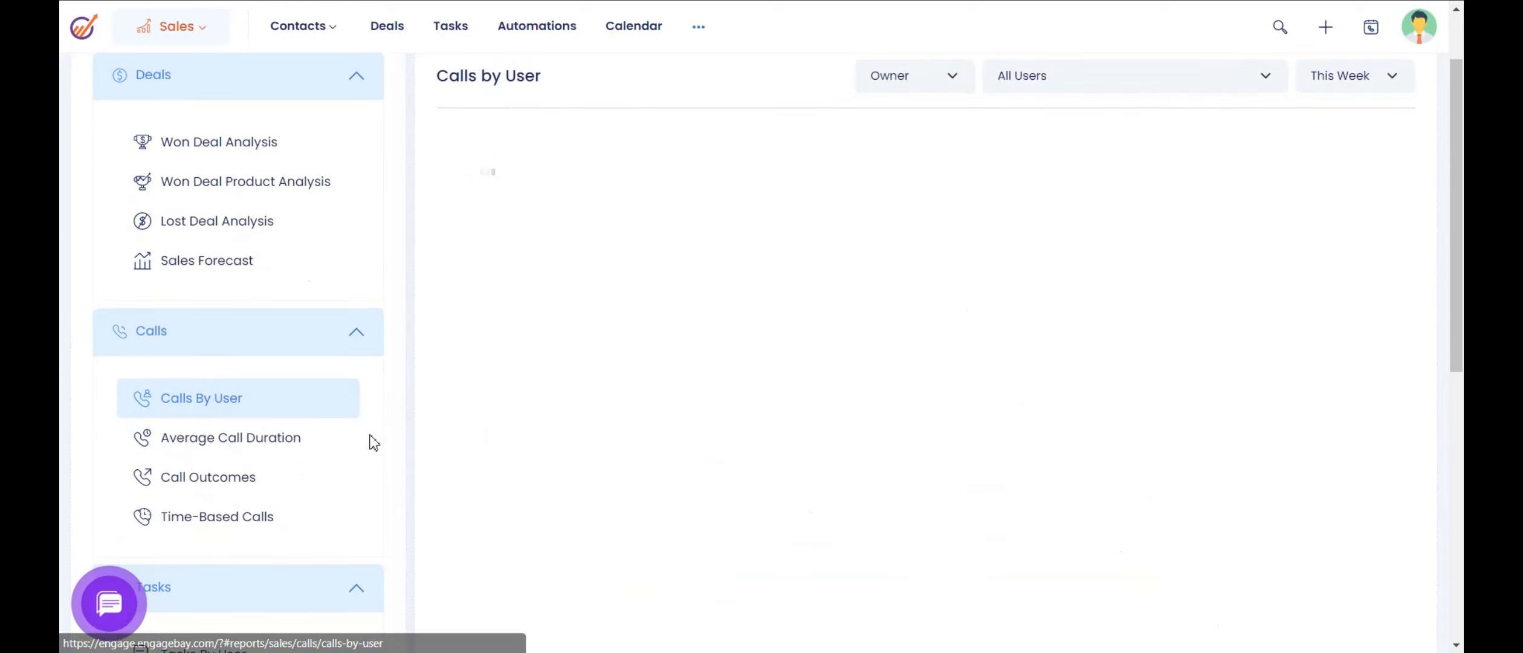
{"action": "scroll", "coordinate": [373, 443], "scroll_direction": "down", "scroll_amount": 1}
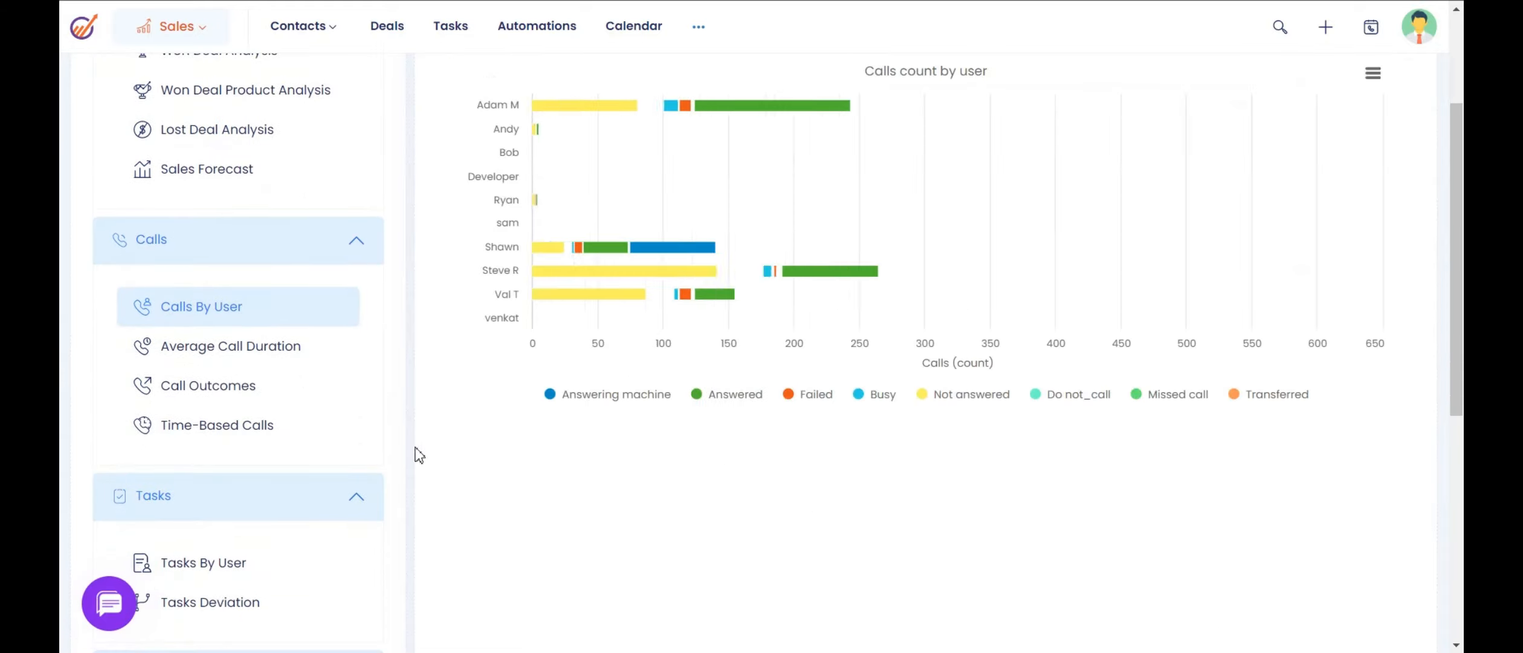
{"action": "scroll", "coordinate": [1392, 213], "scroll_direction": "up", "scroll_amount": 3}
{"action": "left_click", "coordinate": [1366, 168]}
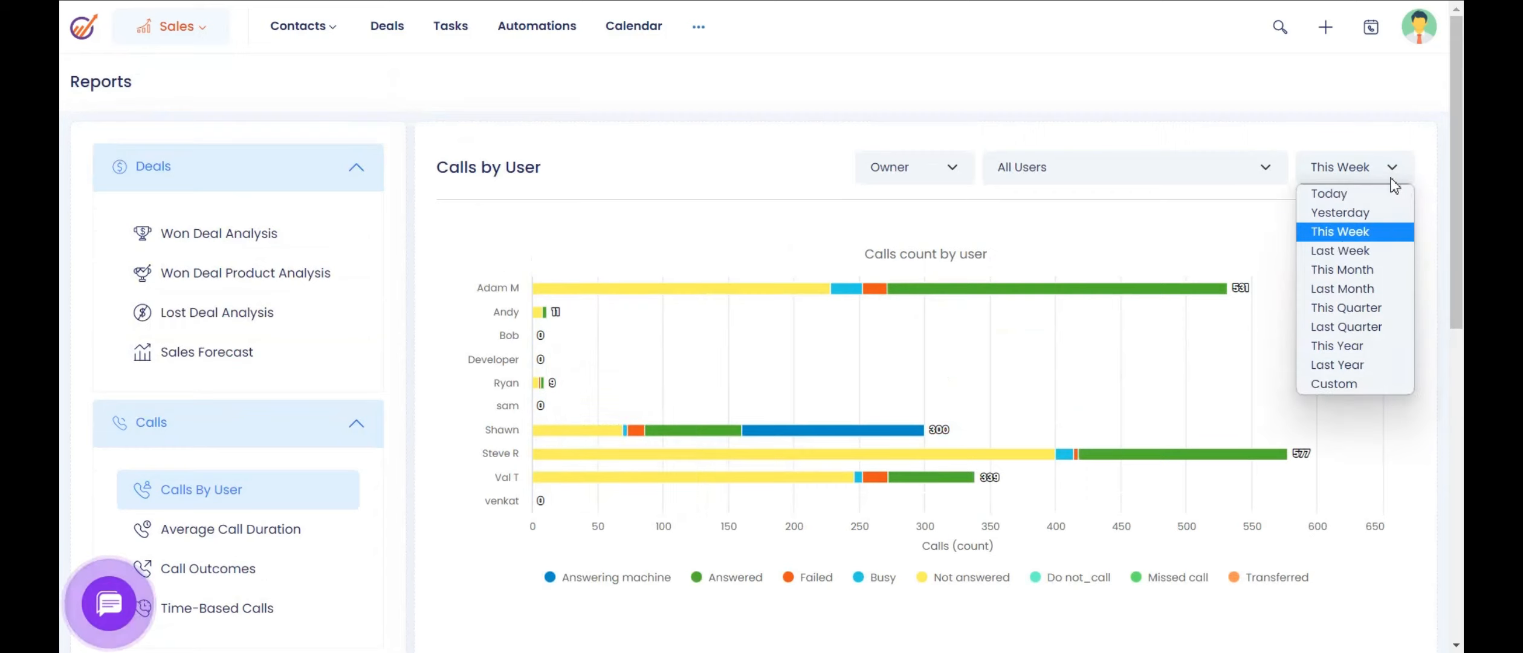
{"action": "left_click", "coordinate": [1333, 256]}
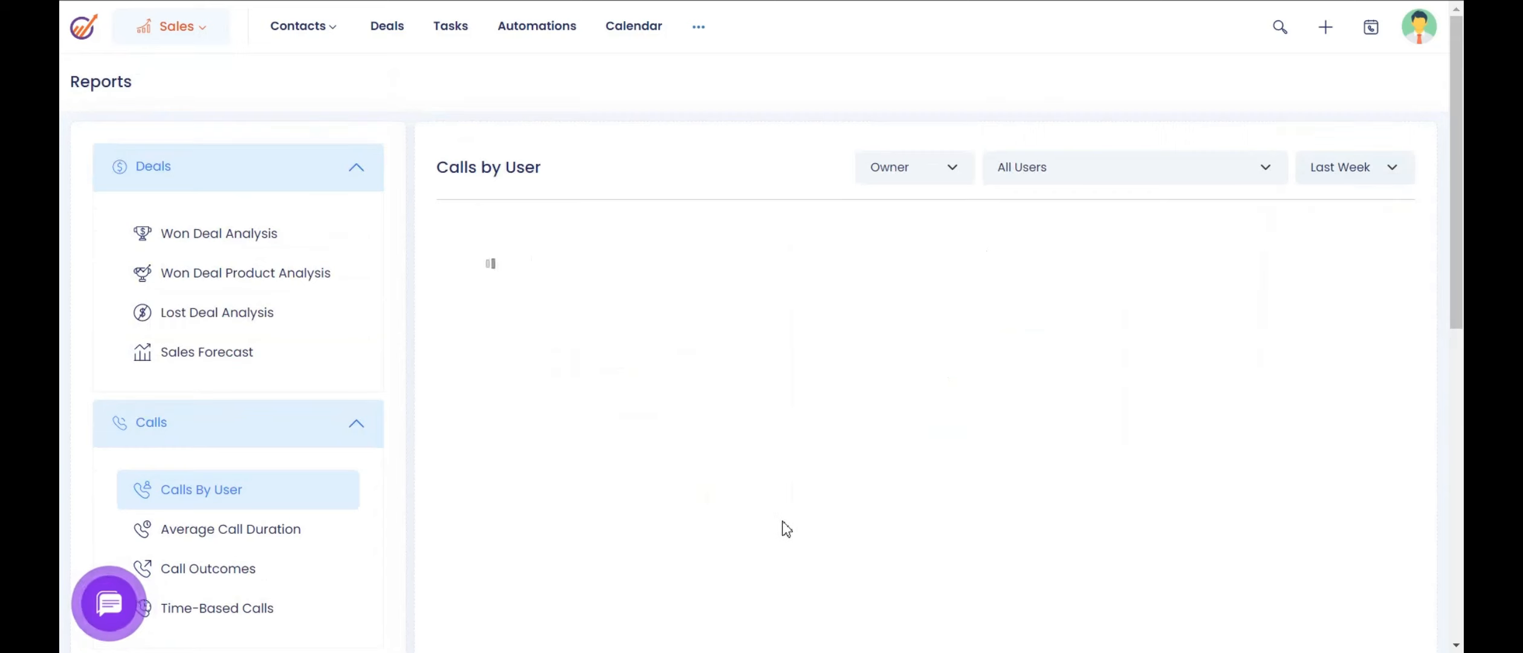
Step: View the Average Call Duration, Call Outcomes, Time-Based Calls and Tasks Deviation reports one after another
{"action": "left_click", "coordinate": [224, 535]}
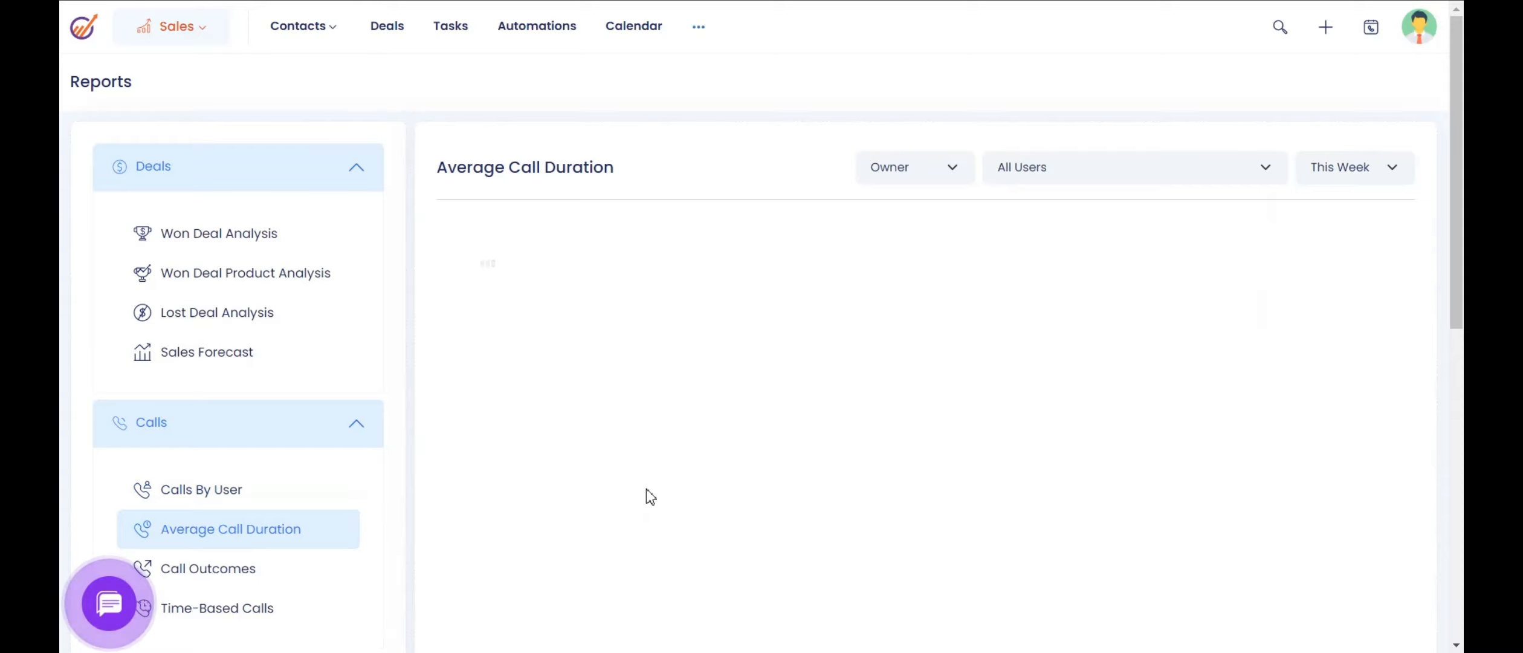
{"action": "scroll", "coordinate": [363, 470], "scroll_direction": "down", "scroll_amount": 3}
{"action": "left_click", "coordinate": [254, 385]}
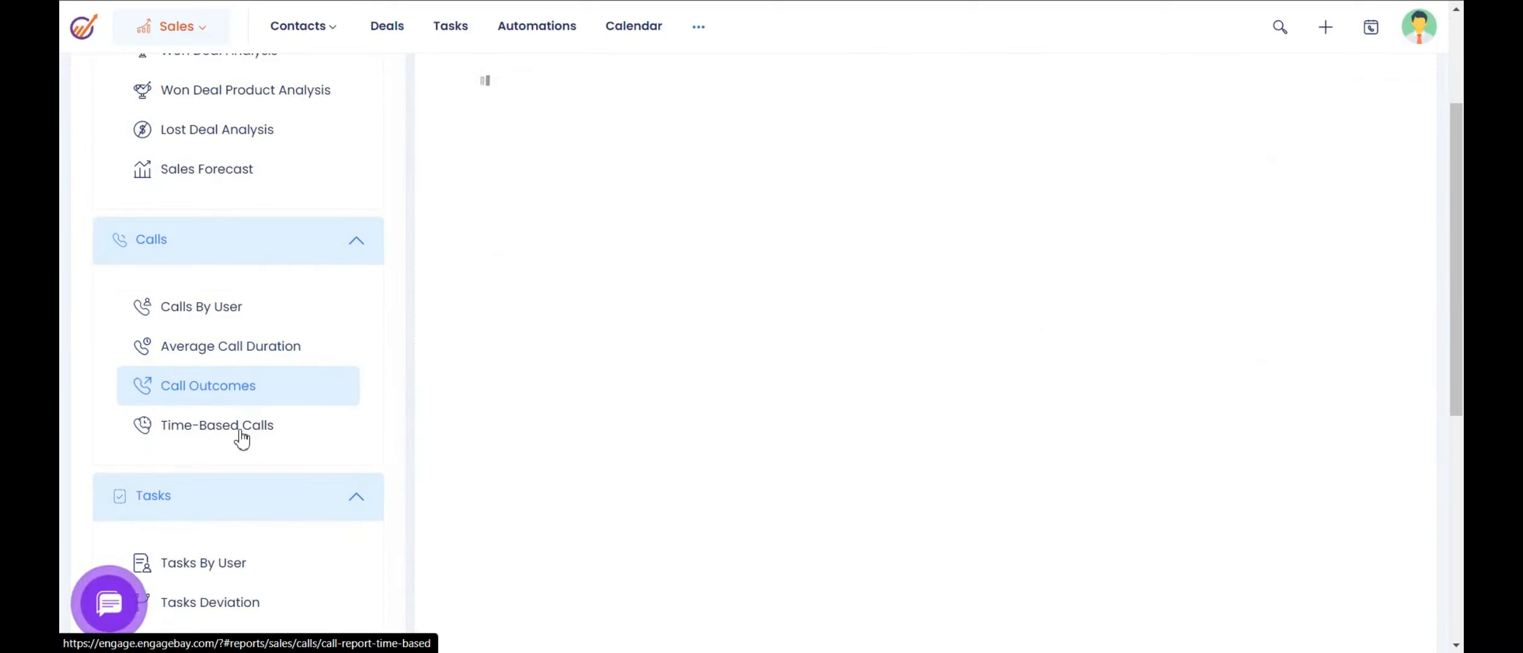
{"action": "left_click", "coordinate": [242, 438]}
{"action": "scroll", "coordinate": [316, 435], "scroll_direction": "down", "scroll_amount": 3}
{"action": "left_click", "coordinate": [257, 426]}
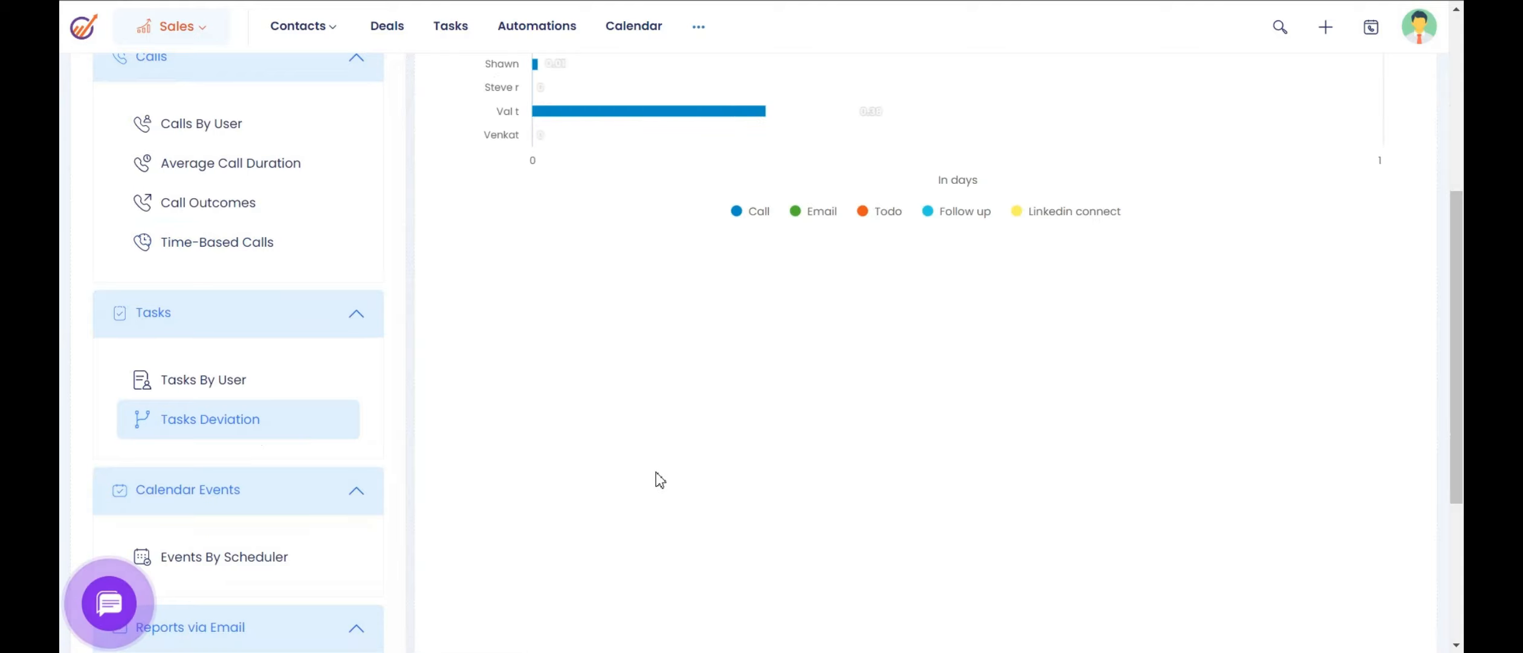
Step: Start a new email report for Contacts under Reports via Email and name it "report"
{"action": "scroll", "coordinate": [554, 483], "scroll_direction": "down", "scroll_amount": 4}
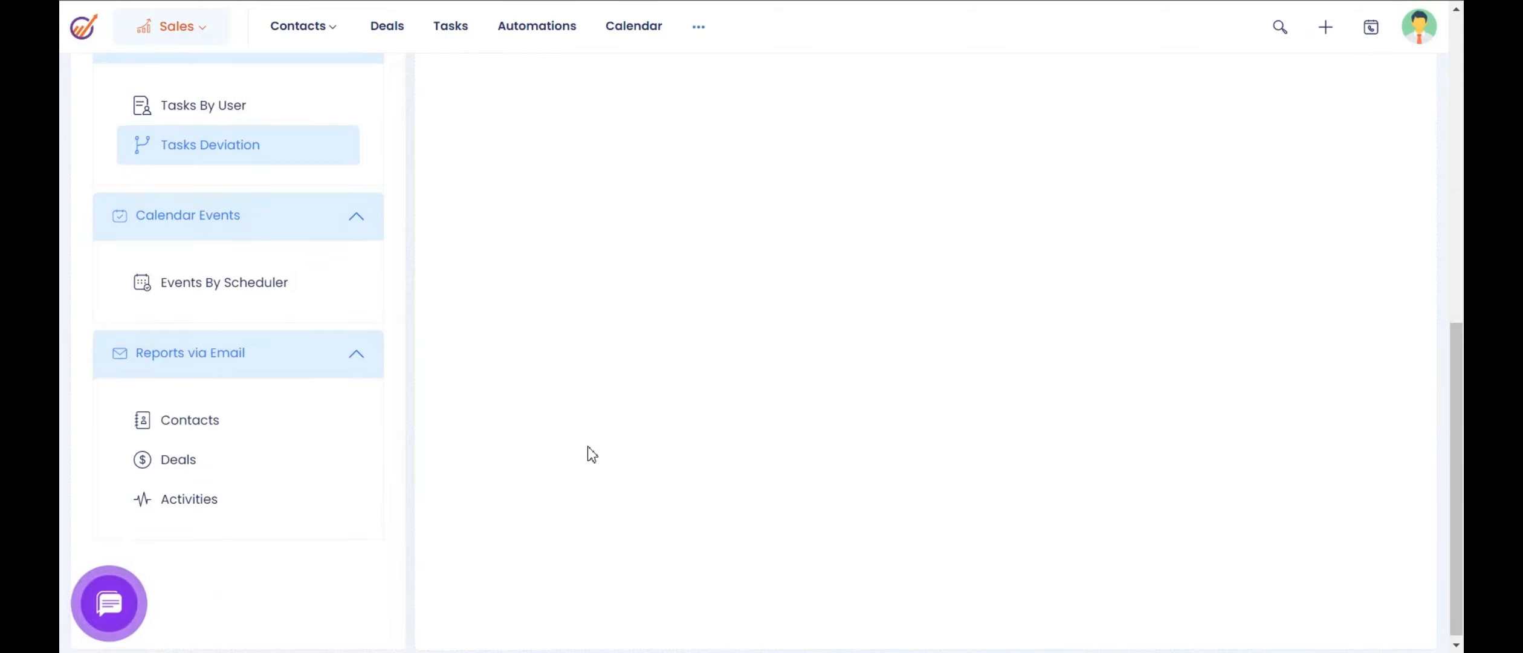
{"action": "scroll", "coordinate": [586, 450], "scroll_direction": "down", "scroll_amount": 1}
{"action": "left_click", "coordinate": [208, 428]}
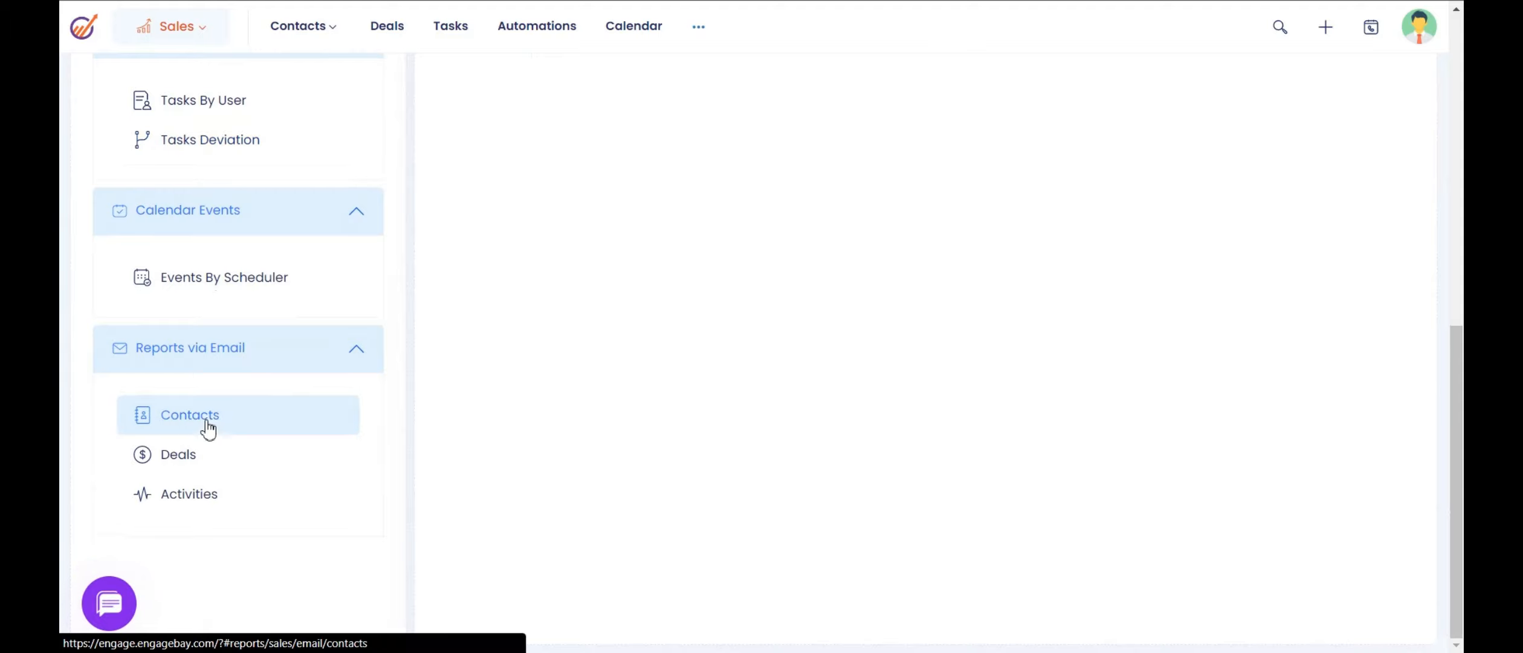
{"action": "scroll", "coordinate": [798, 495], "scroll_direction": "up", "scroll_amount": 9}
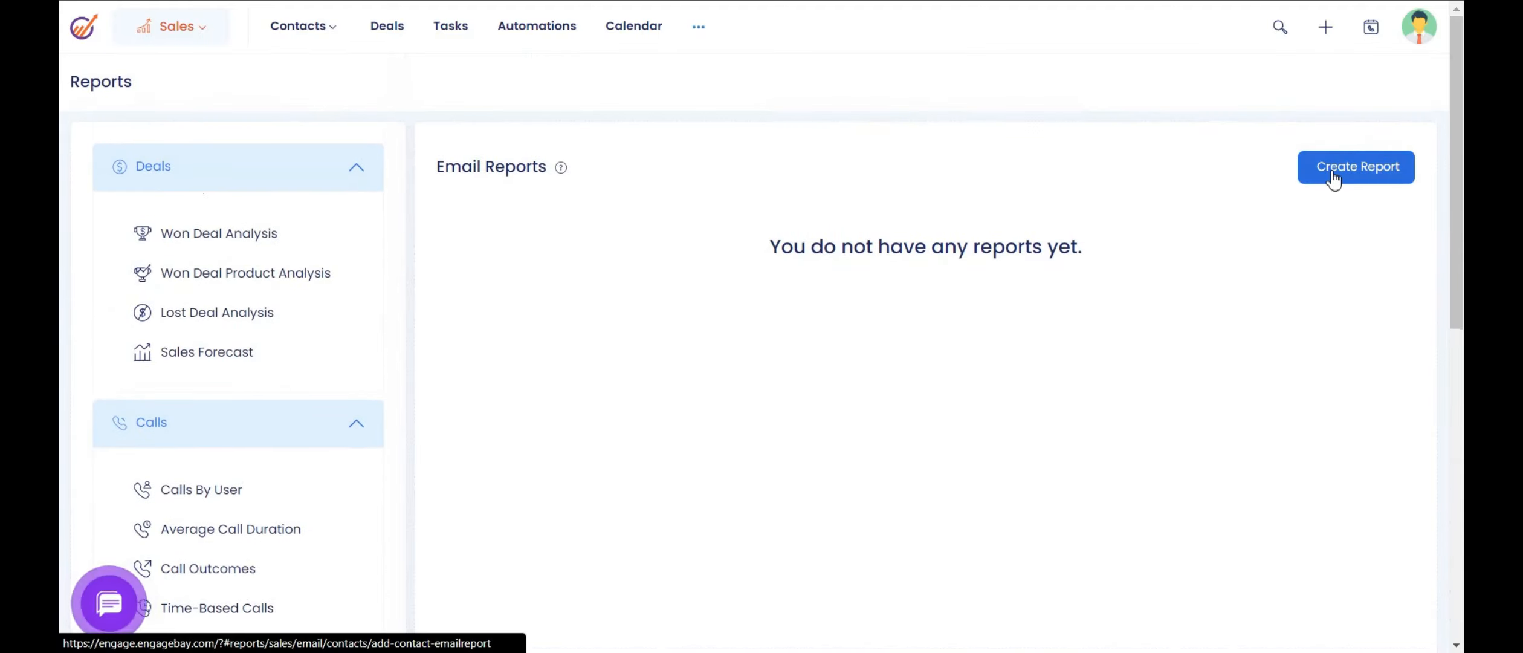
{"action": "left_click", "coordinate": [1329, 176]}
{"action": "left_click", "coordinate": [621, 266]}
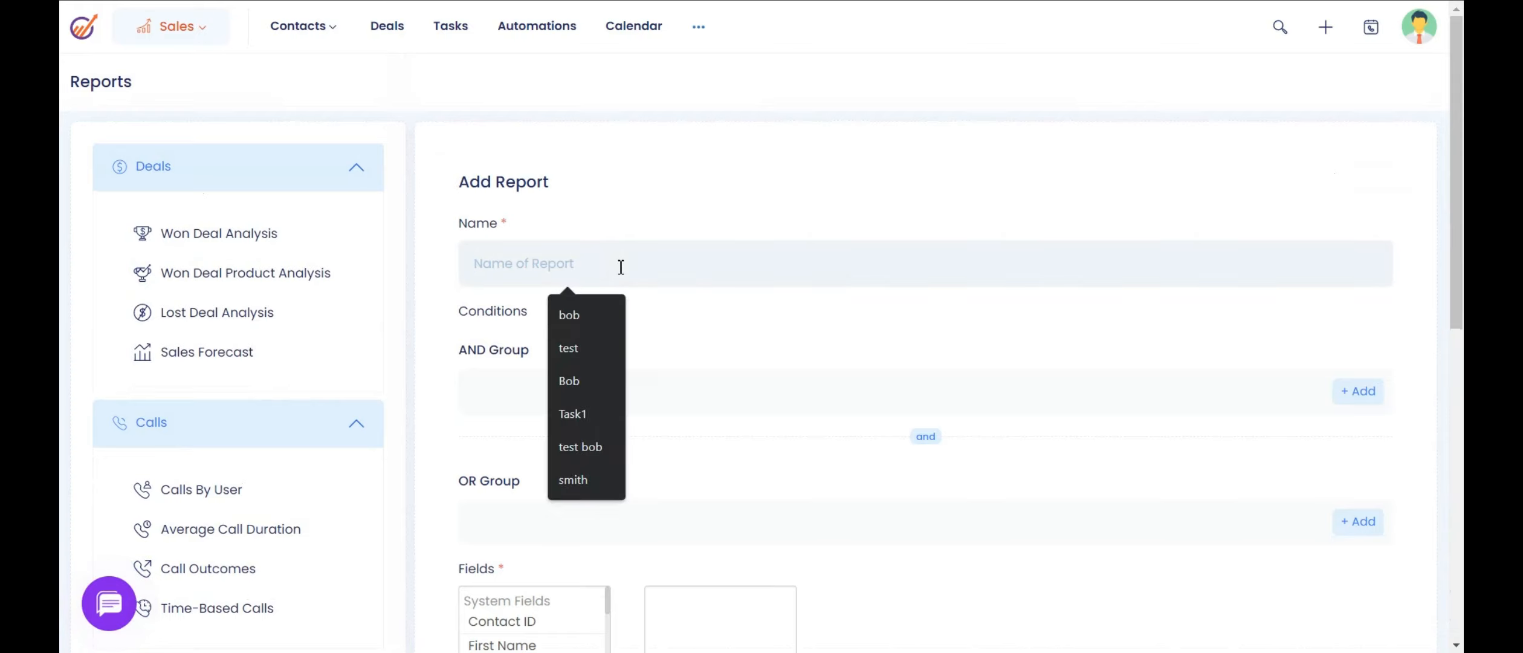
{"action": "type", "text": "report"}
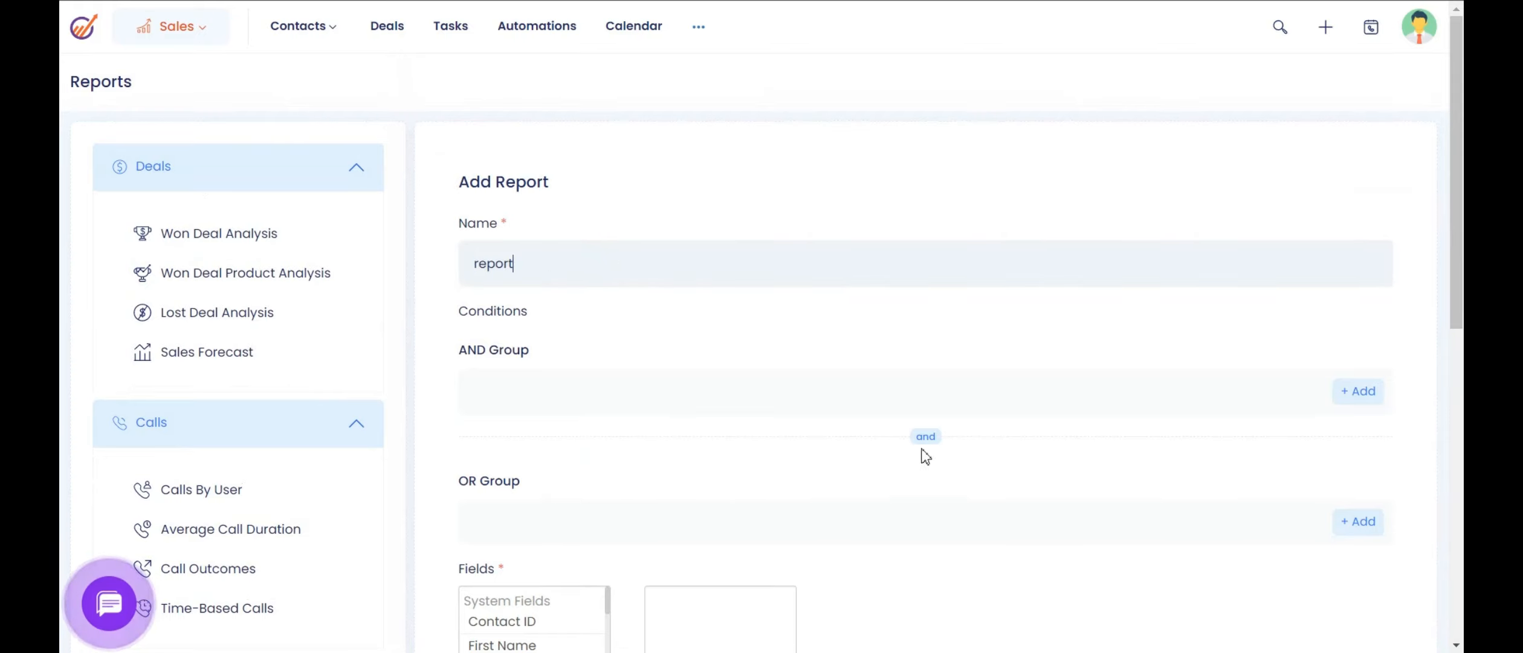
Step: Add an AND Group condition to the report with Created Date is Today
{"action": "left_click", "coordinate": [1372, 397]}
{"action": "scroll", "coordinate": [1375, 402], "scroll_direction": "down", "scroll_amount": 2}
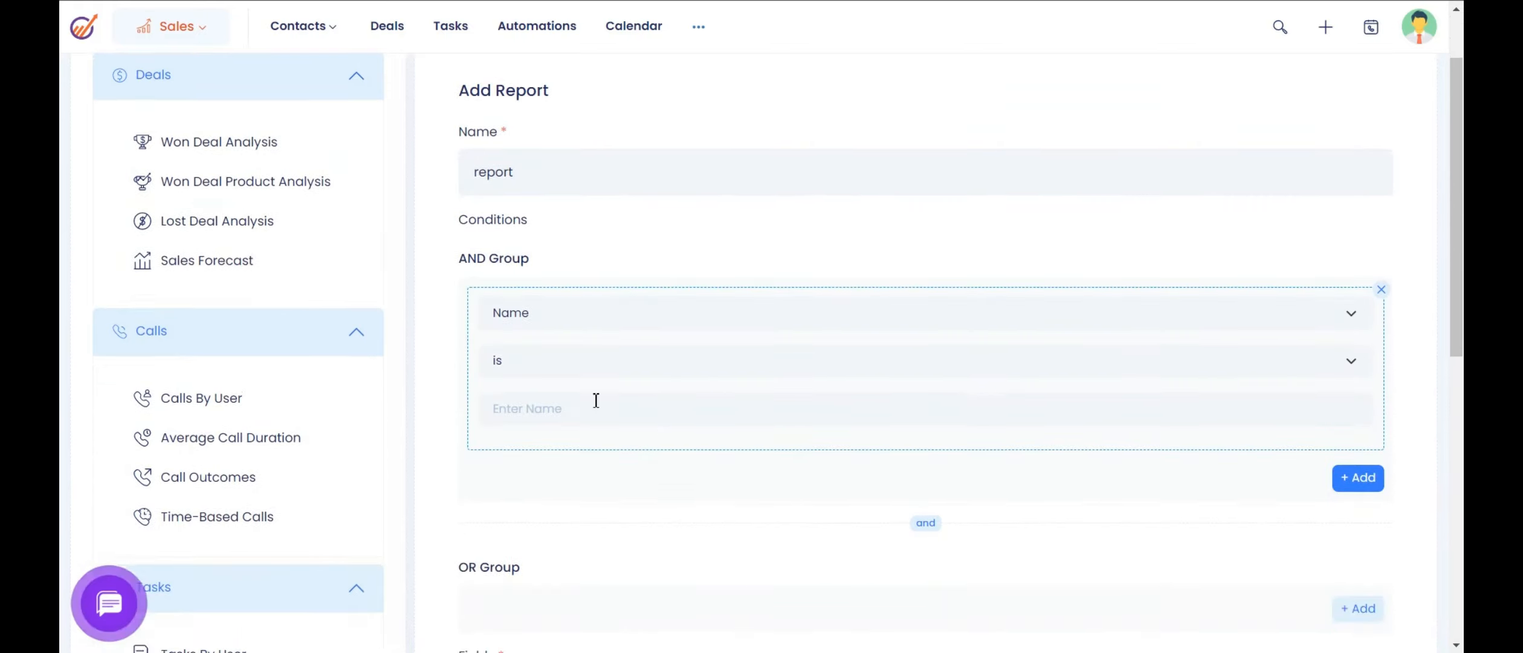
{"action": "left_click", "coordinate": [542, 303]}
{"action": "scroll", "coordinate": [545, 293], "scroll_direction": "down", "scroll_amount": 1}
{"action": "left_click", "coordinate": [547, 289]}
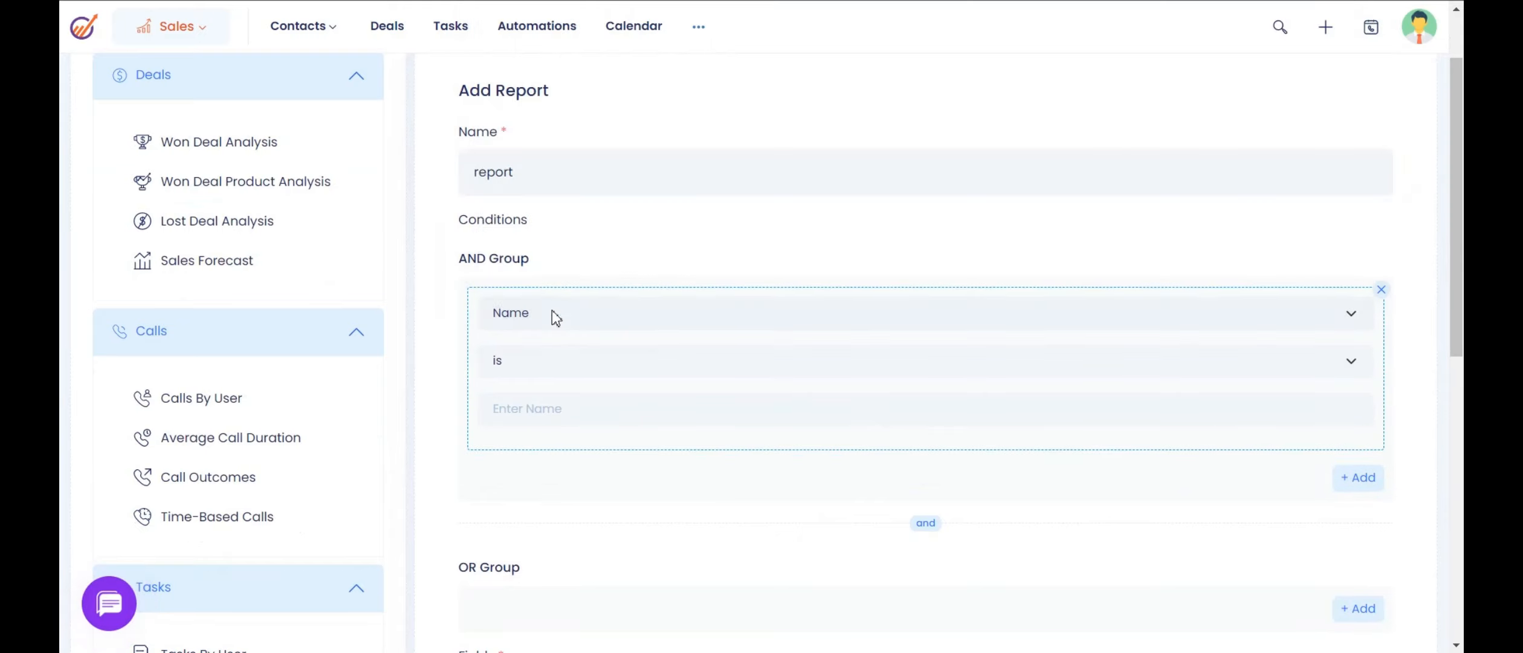
{"action": "left_click", "coordinate": [556, 314]}
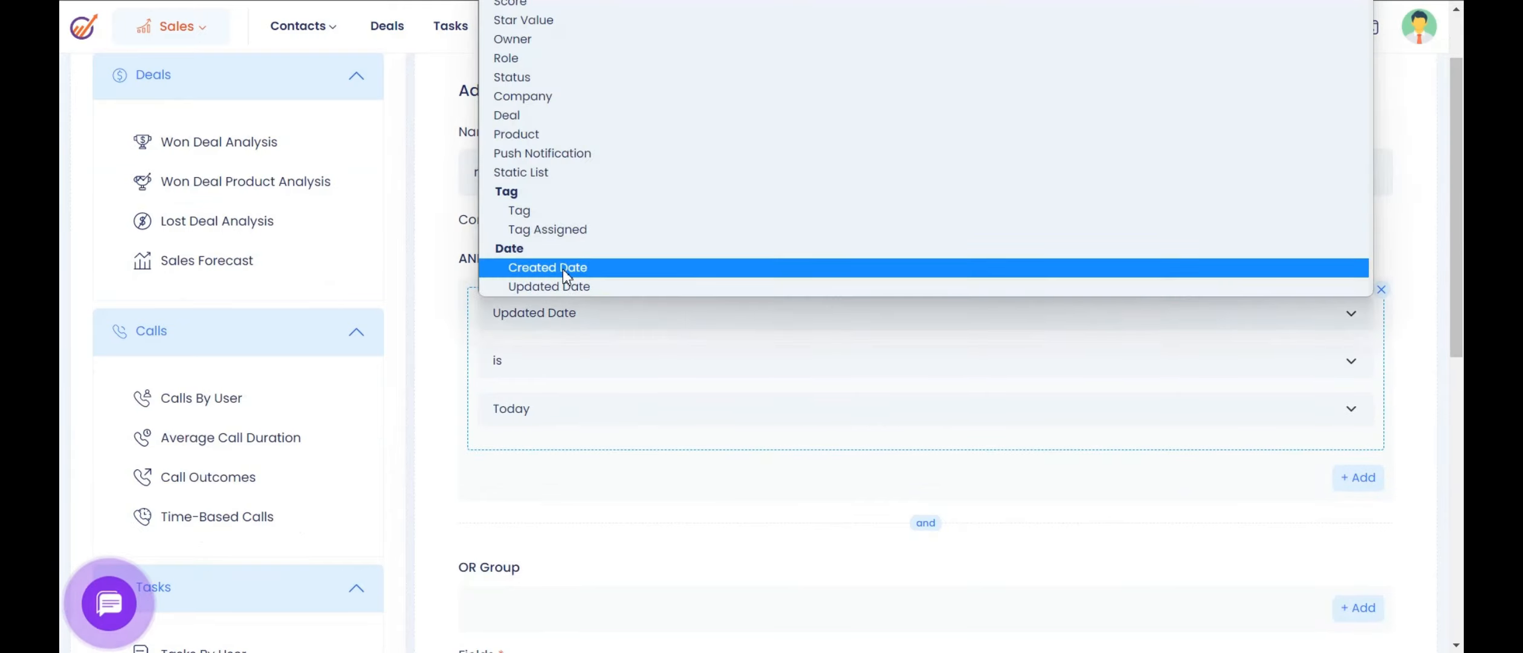
{"action": "left_click", "coordinate": [563, 269]}
Step: Add First Name, Phone (Work), Contact Owner and Company to the report's selected fields
{"action": "scroll", "coordinate": [614, 490], "scroll_direction": "down", "scroll_amount": 2}
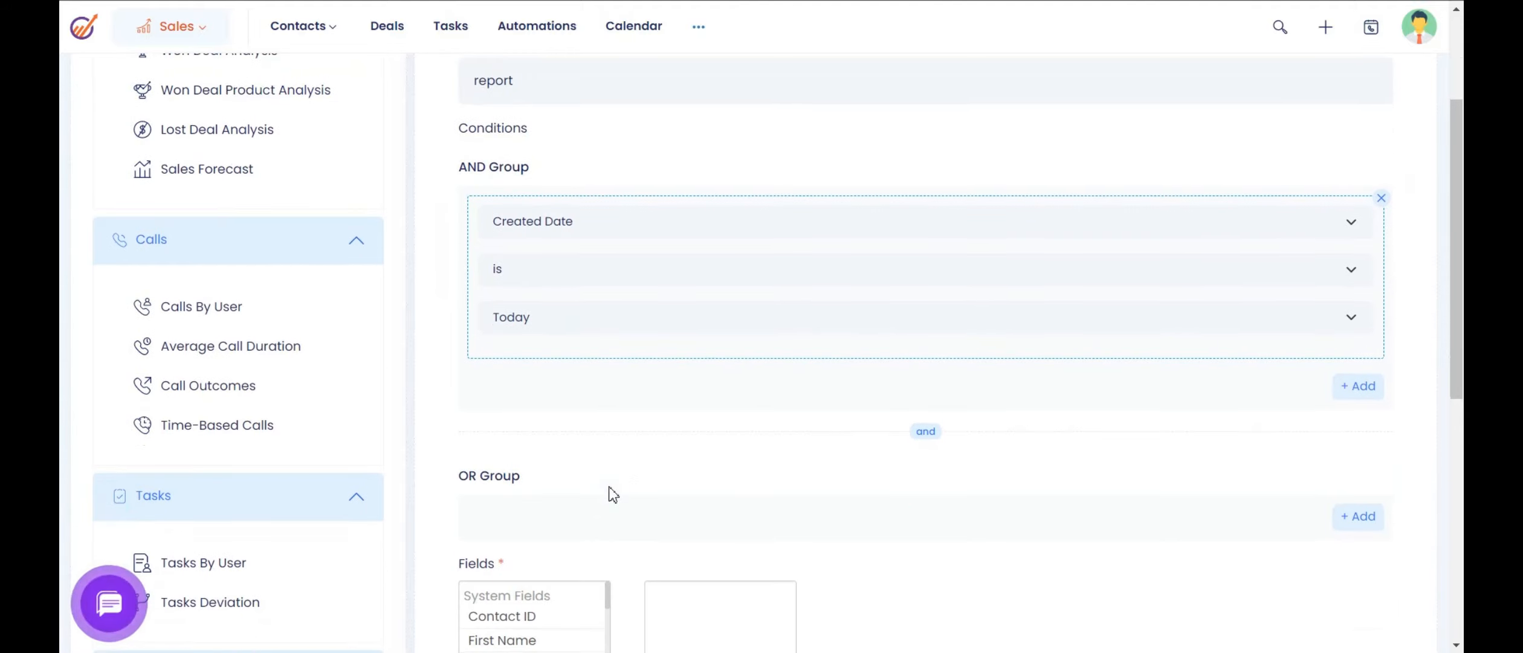
{"action": "scroll", "coordinate": [614, 494], "scroll_direction": "down", "scroll_amount": 2}
{"action": "scroll", "coordinate": [615, 432], "scroll_direction": "down", "scroll_amount": 3}
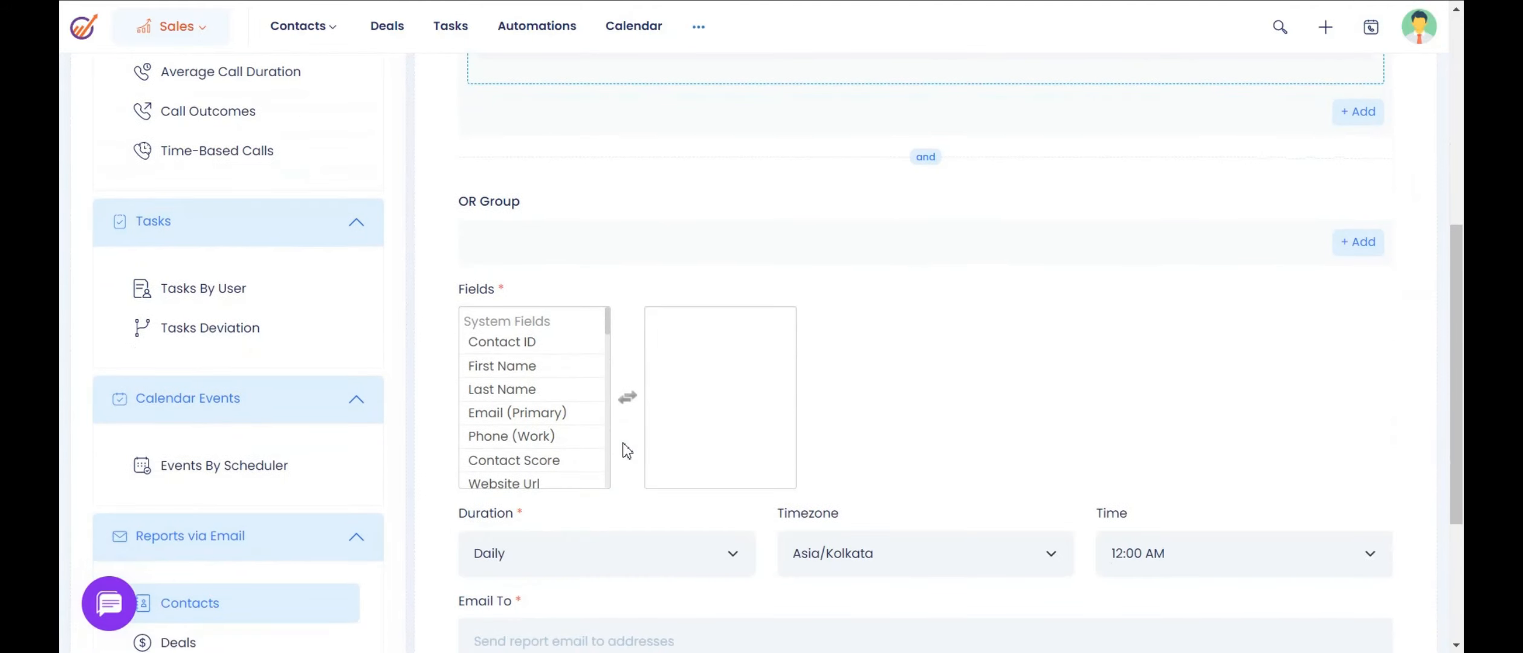
{"action": "left_click", "coordinate": [583, 438]}
{"action": "left_click", "coordinate": [534, 414]}
{"action": "left_click", "coordinate": [532, 367]}
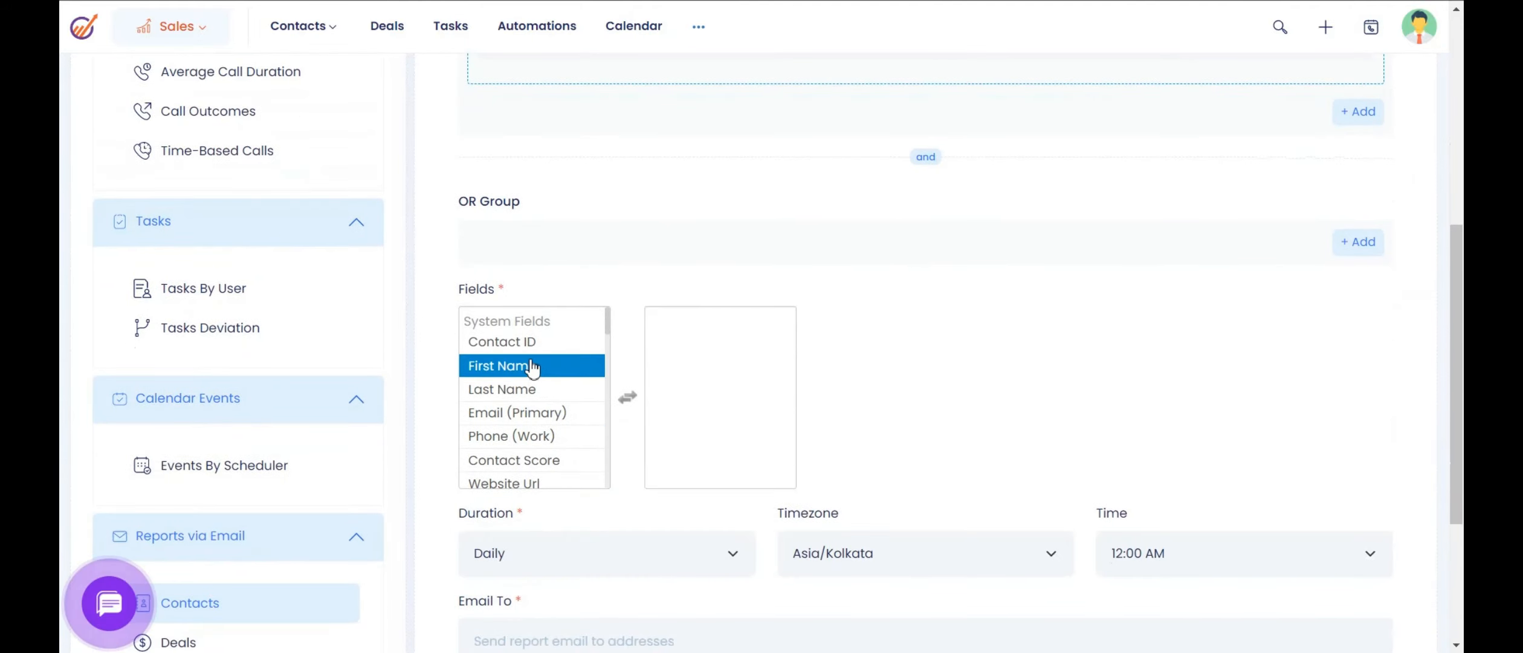
{"action": "double_click", "coordinate": [532, 367]}
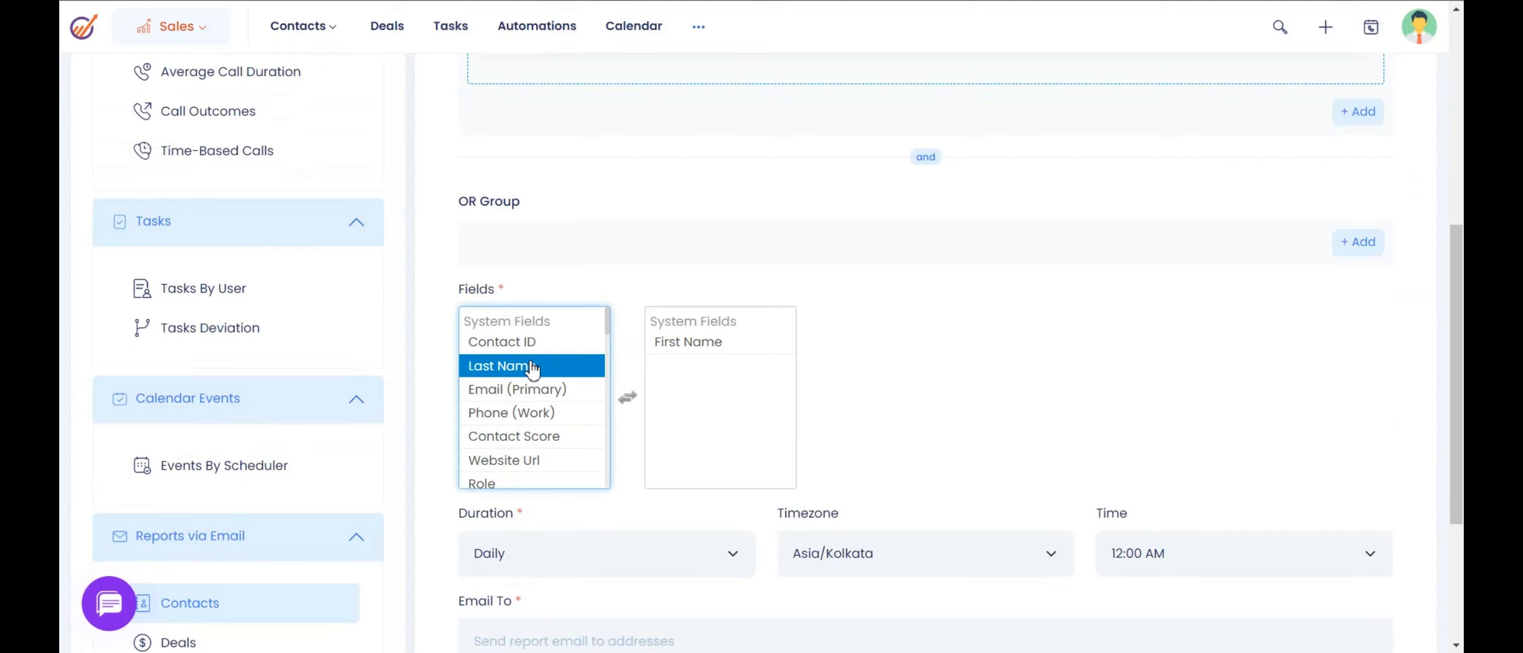
{"action": "left_click", "coordinate": [525, 390]}
{"action": "left_click", "coordinate": [524, 412]}
{"action": "double_click", "coordinate": [523, 412]}
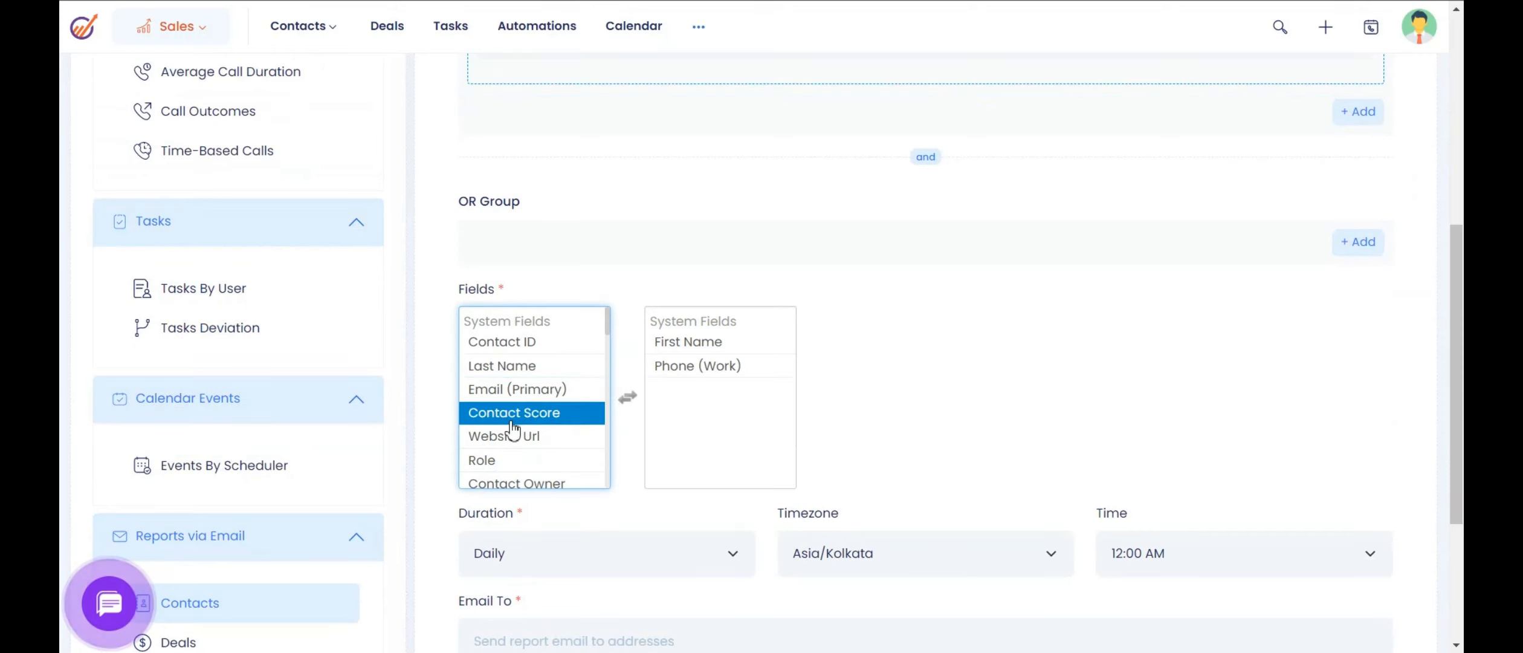
{"action": "left_click", "coordinate": [519, 481]}
{"action": "double_click", "coordinate": [518, 482]}
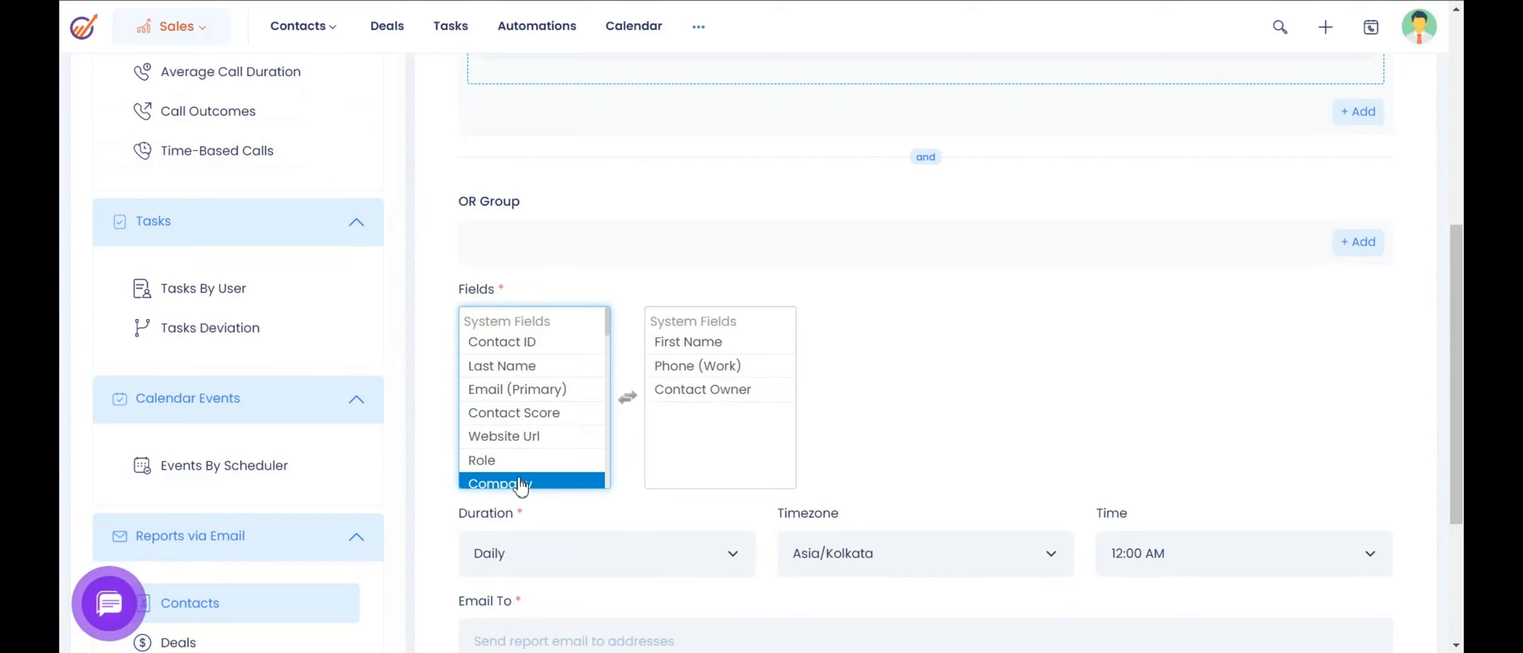
{"action": "double_click", "coordinate": [520, 483]}
Step: Review the report's Duration, Timezone and Time scheduling options
{"action": "scroll", "coordinate": [716, 544], "scroll_direction": "down", "scroll_amount": 3}
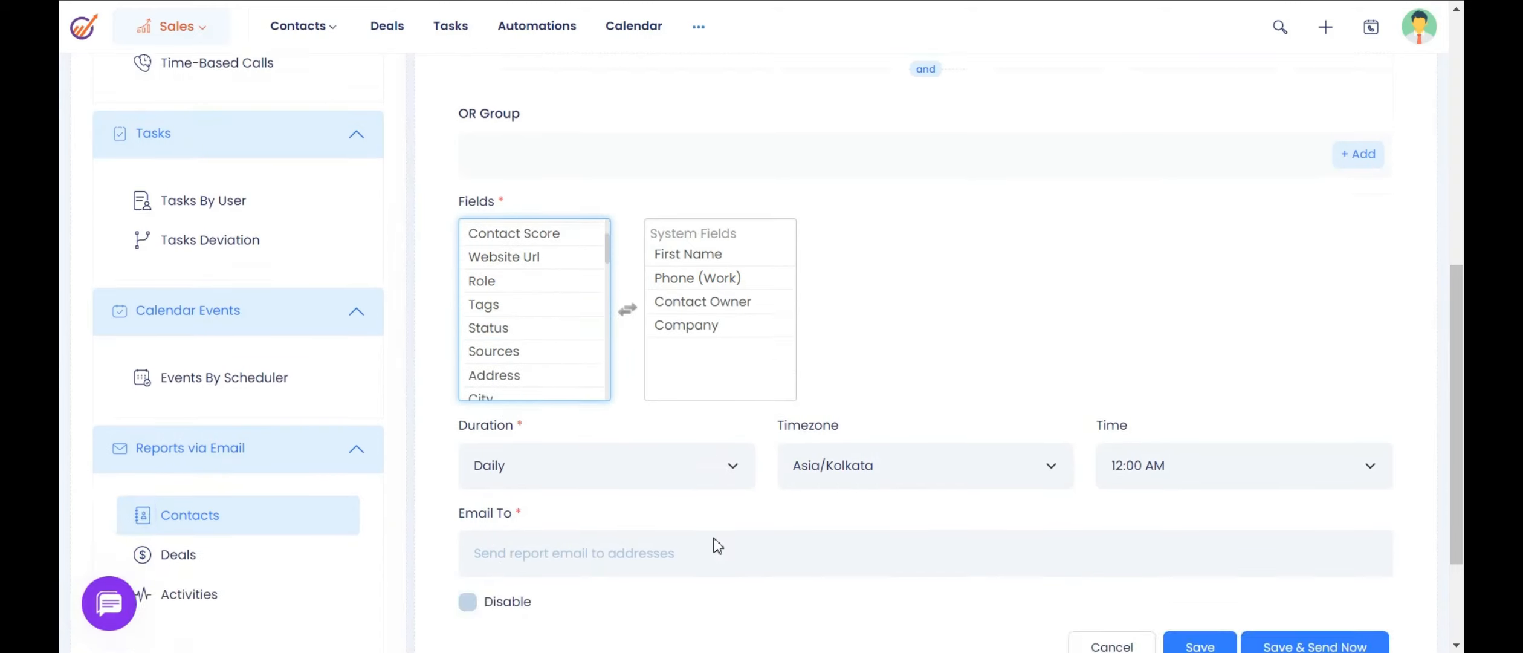
{"action": "left_click", "coordinate": [729, 375]}
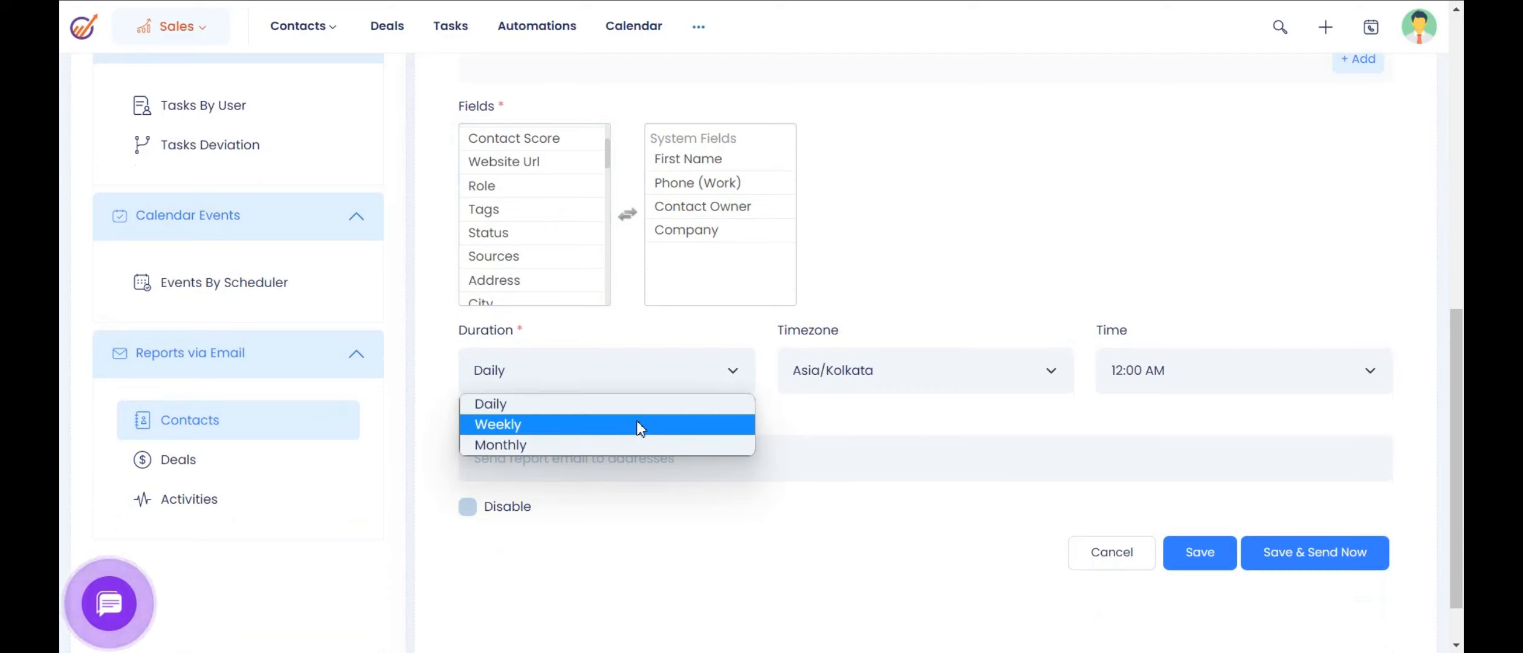
{"action": "left_click", "coordinate": [788, 420]}
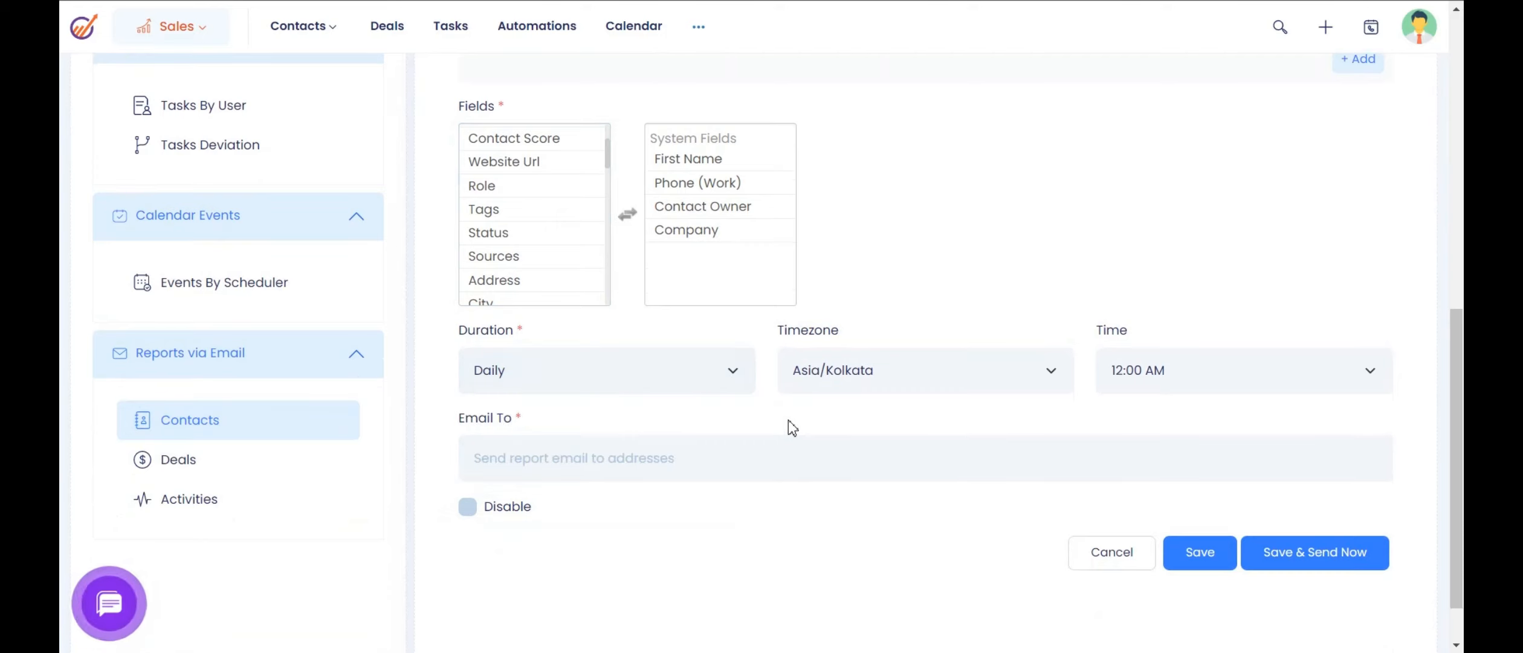
{"action": "left_click", "coordinate": [985, 380]}
{"action": "left_click", "coordinate": [985, 379]}
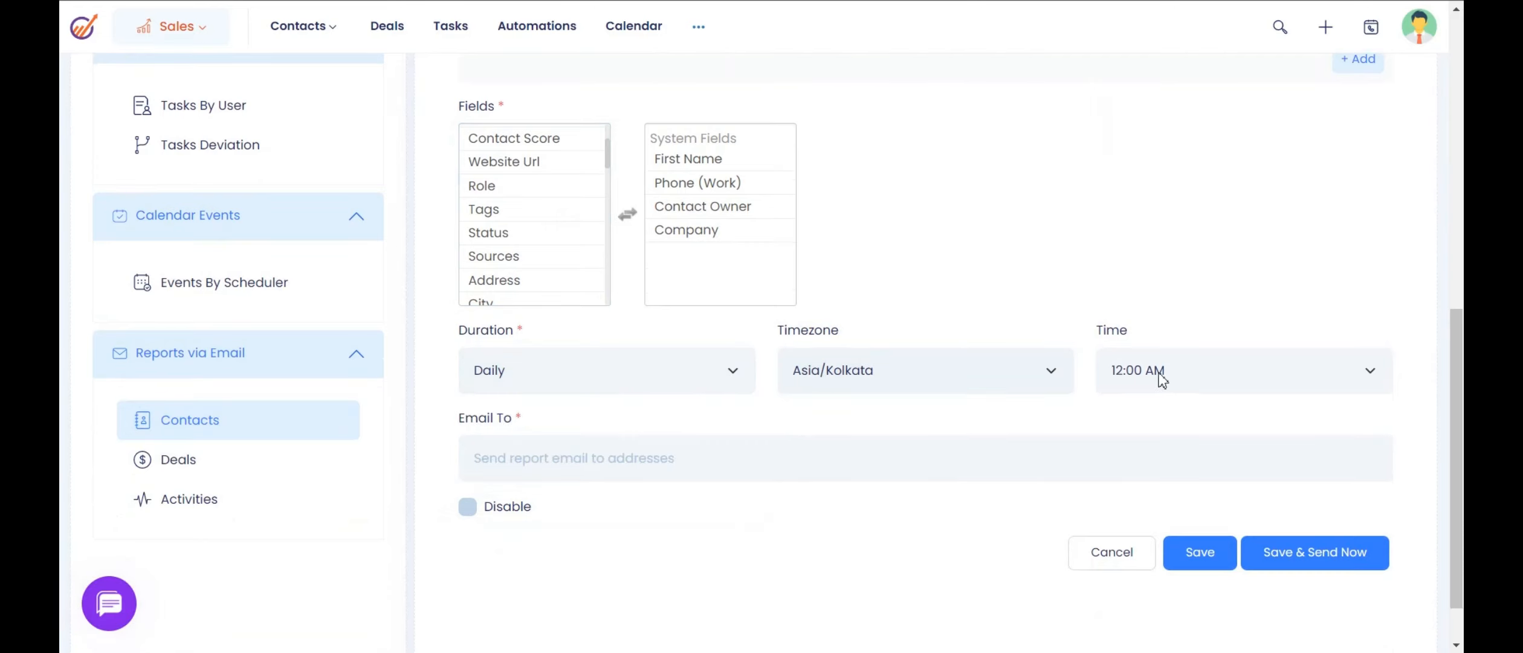
{"action": "left_click", "coordinate": [1163, 371]}
{"action": "left_click", "coordinate": [1163, 371]}
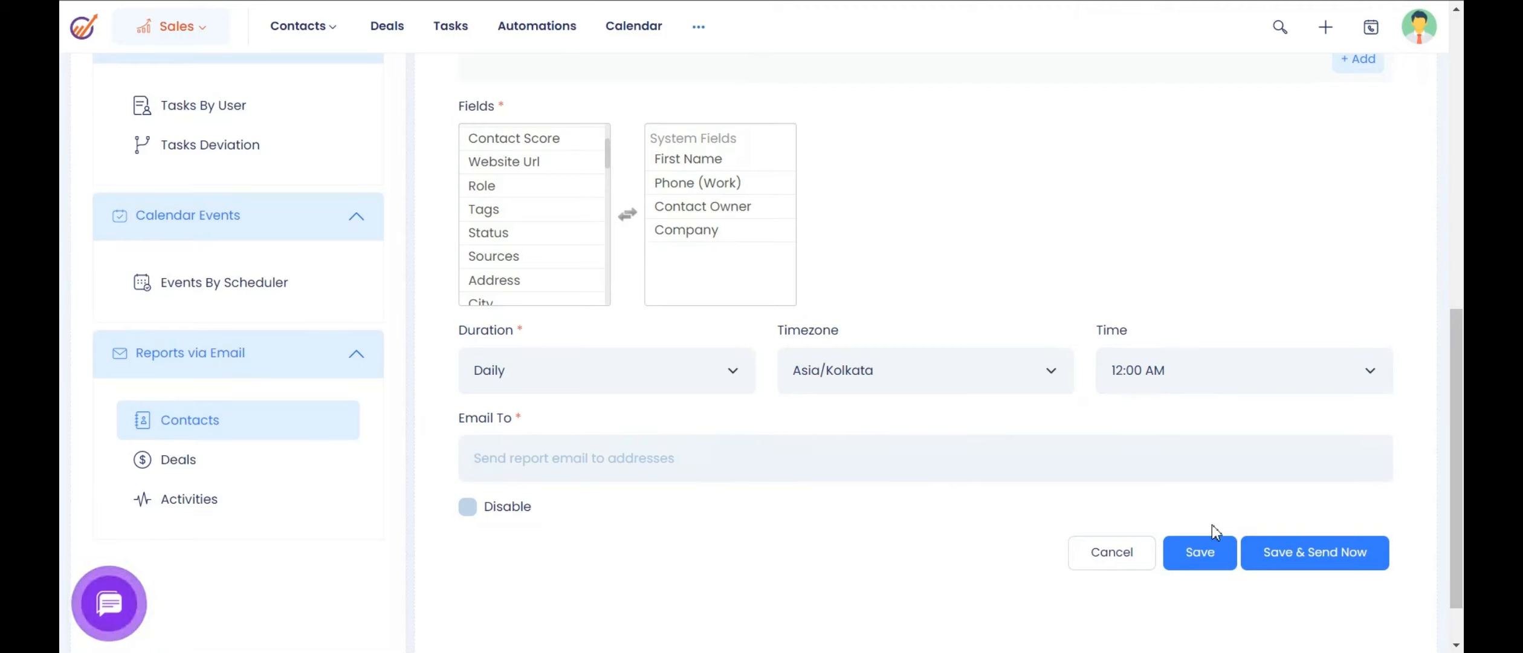
Step: Switch from the Sales workspace to the Service workspace and open its Support Group settings
{"action": "left_click", "coordinate": [1283, 551]}
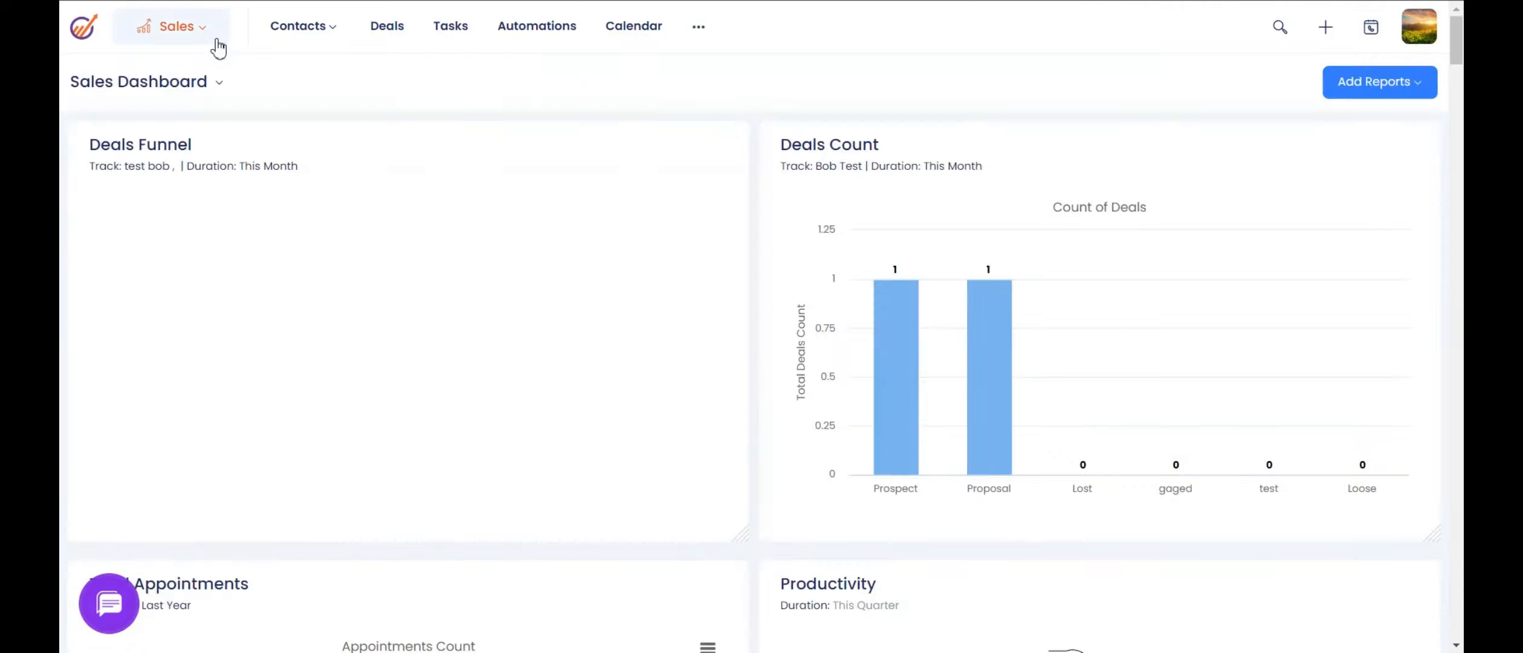
{"action": "left_click", "coordinate": [199, 35]}
{"action": "left_click", "coordinate": [197, 133]}
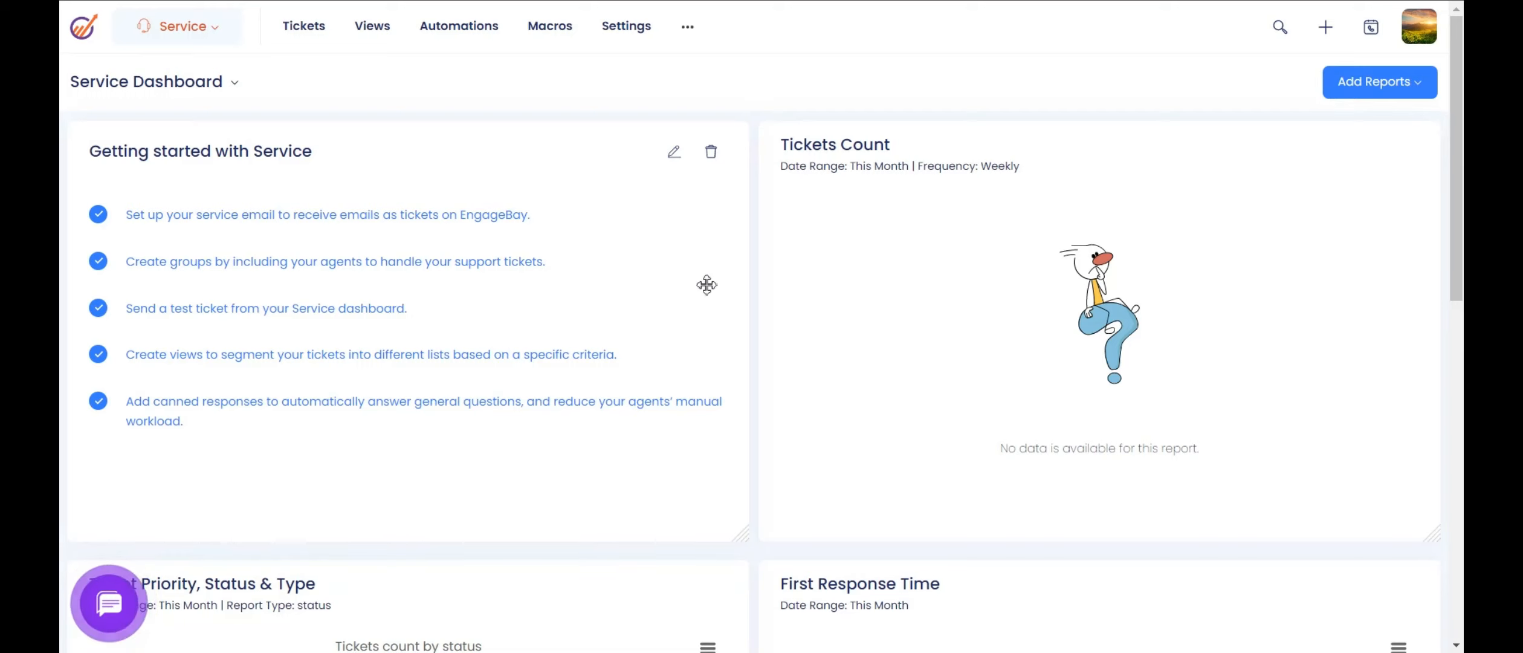
{"action": "left_click", "coordinate": [626, 26]}
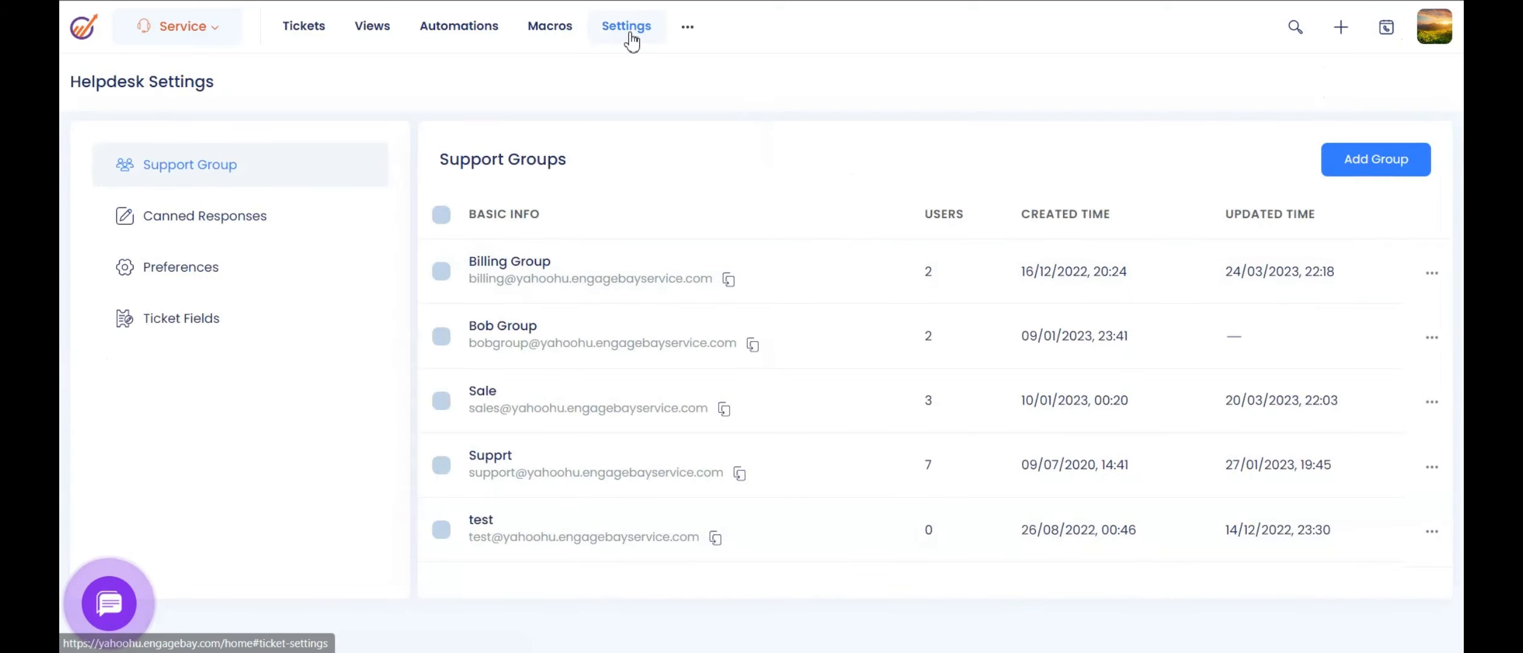
Step: Start a new support group named Marketing and set its support email prefix to "marketing"
{"action": "left_click", "coordinate": [1383, 176]}
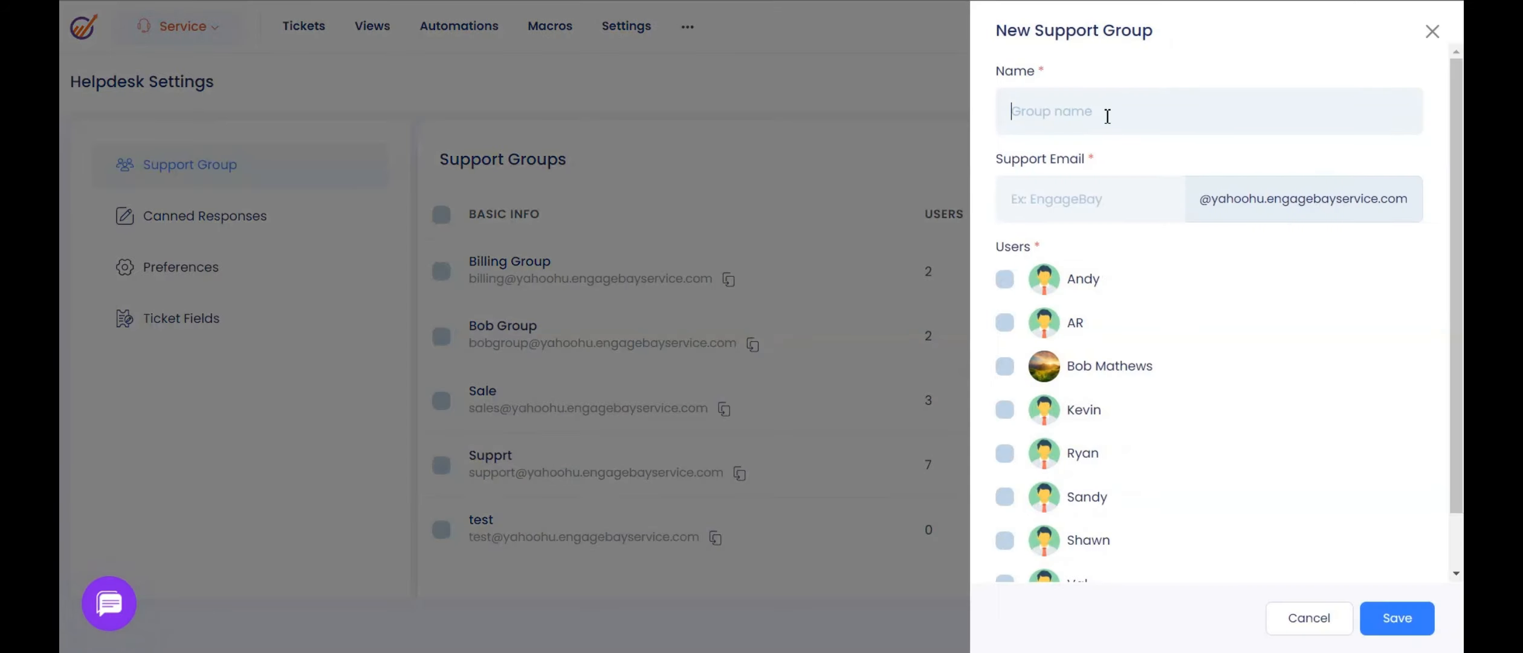
{"action": "type", "text": "Marke"}
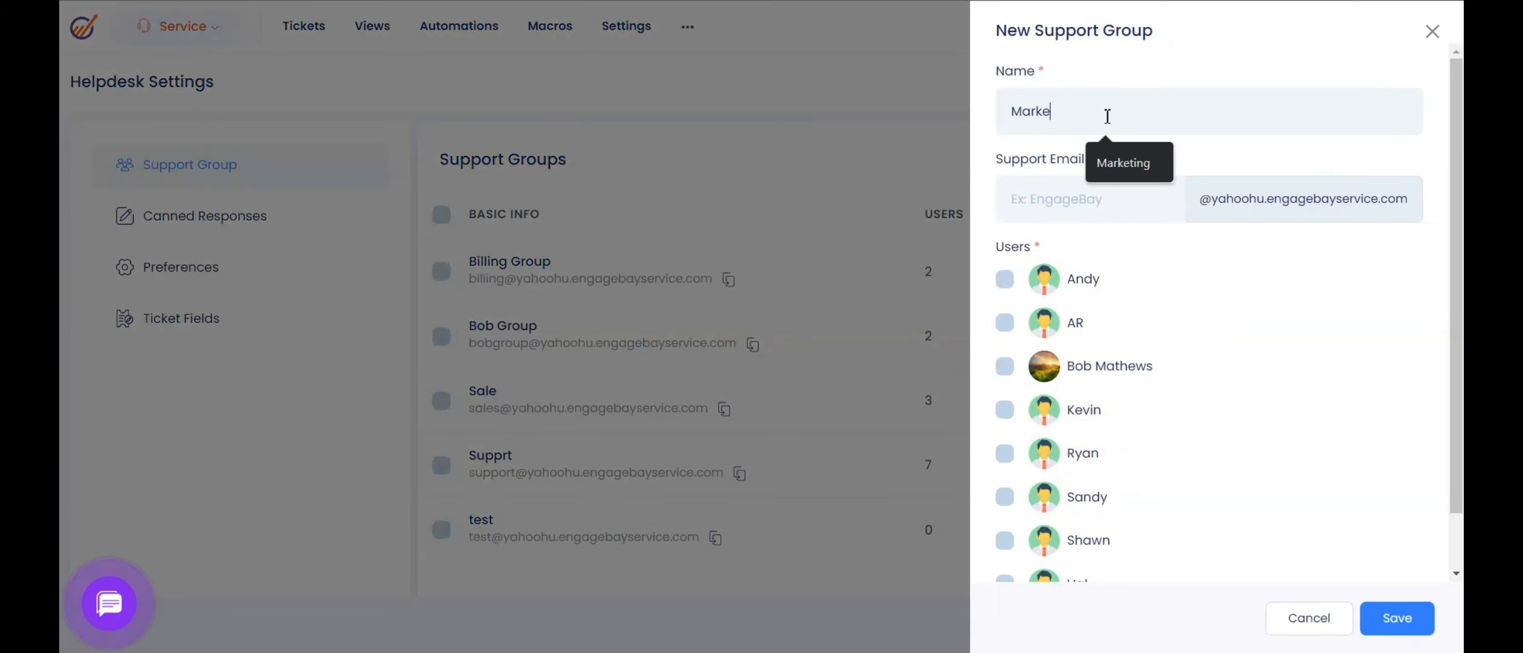
{"action": "type", "text": "ting"}
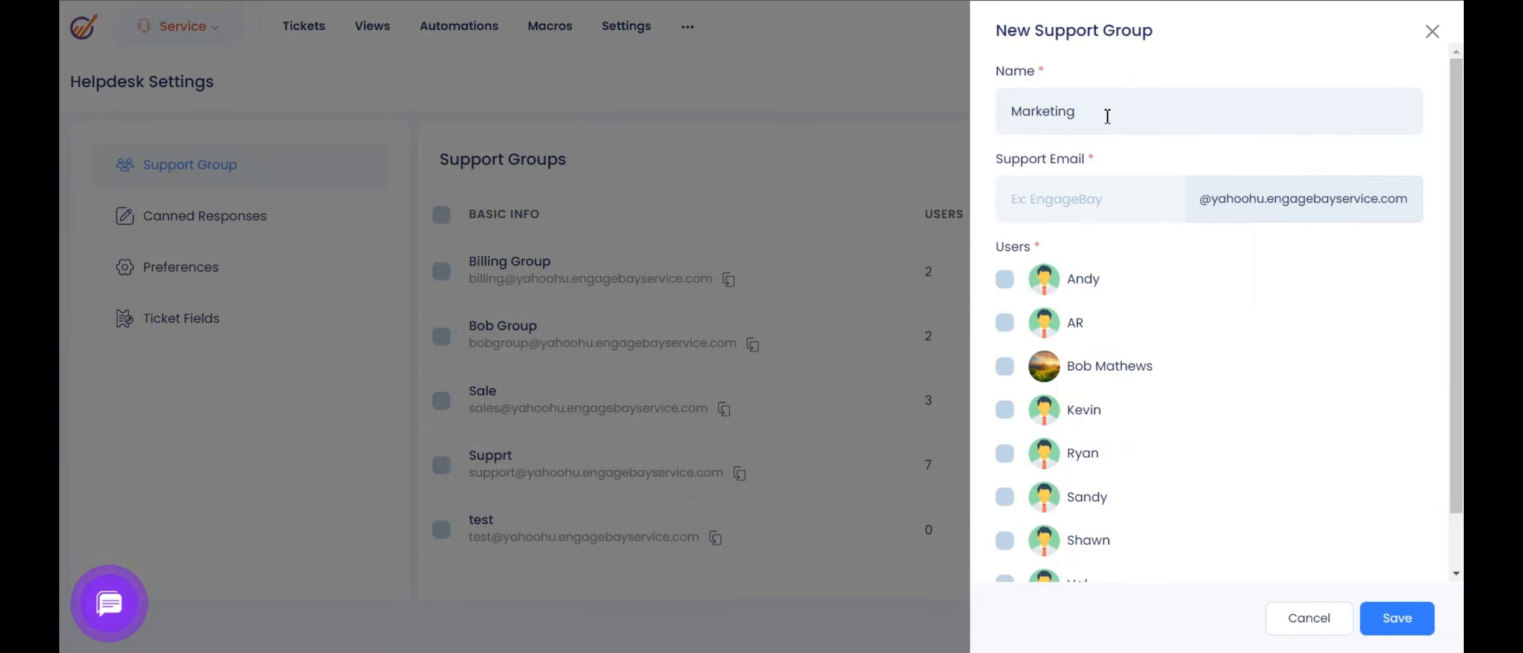
{"action": "left_click", "coordinate": [1069, 198]}
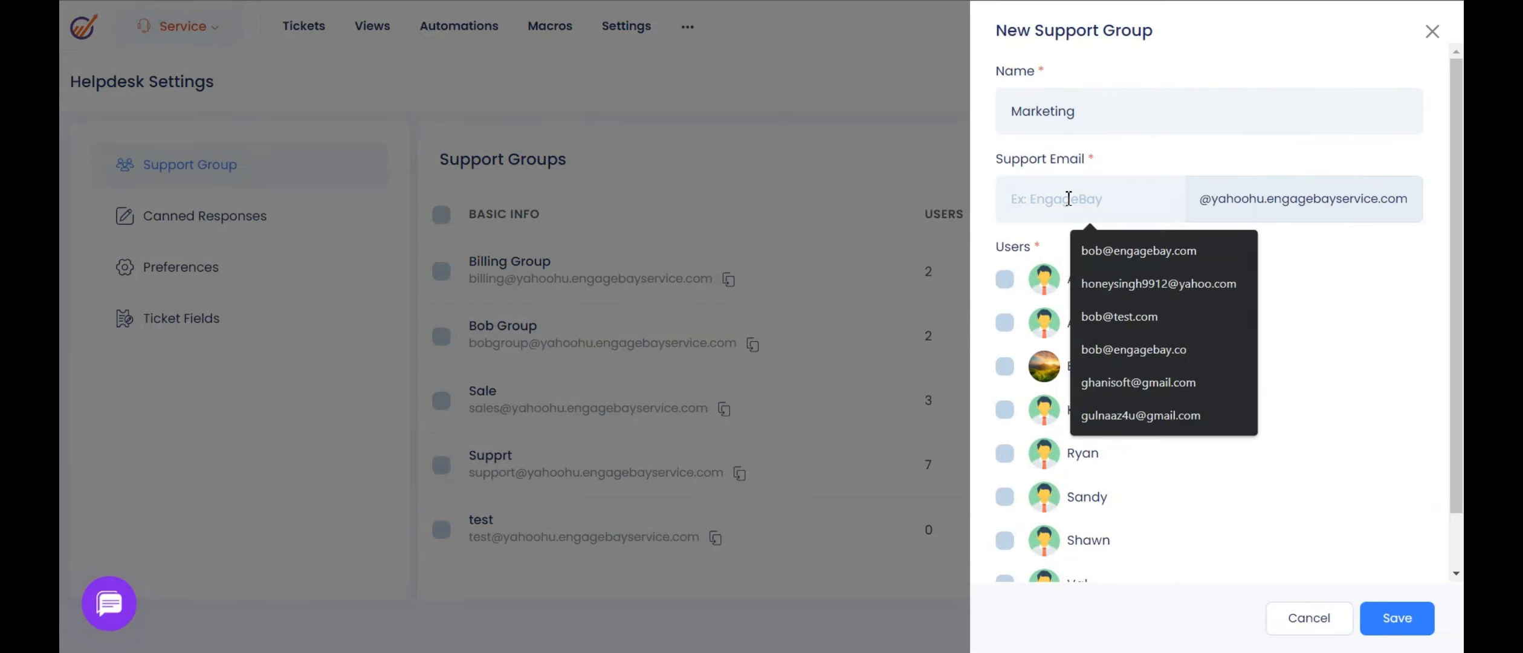
{"action": "type", "text": "marketing"}
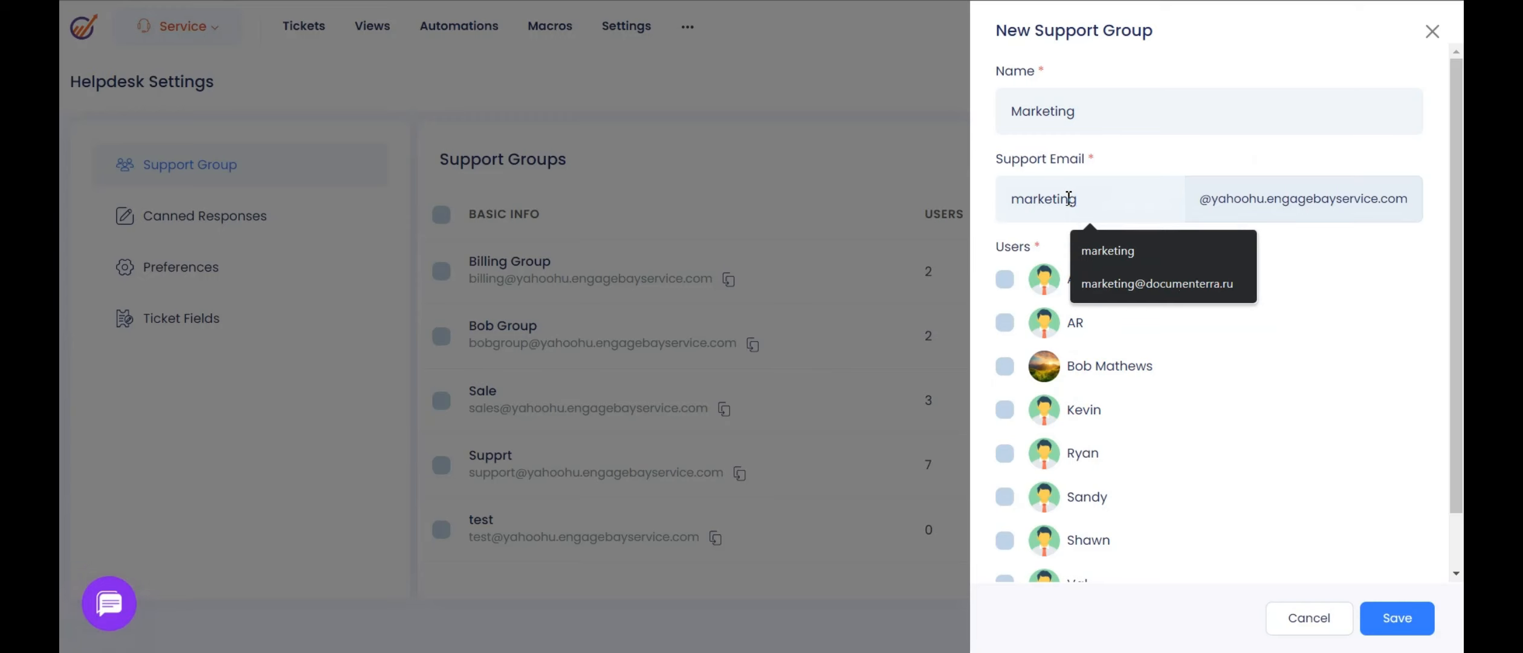
{"action": "left_click", "coordinate": [1343, 312]}
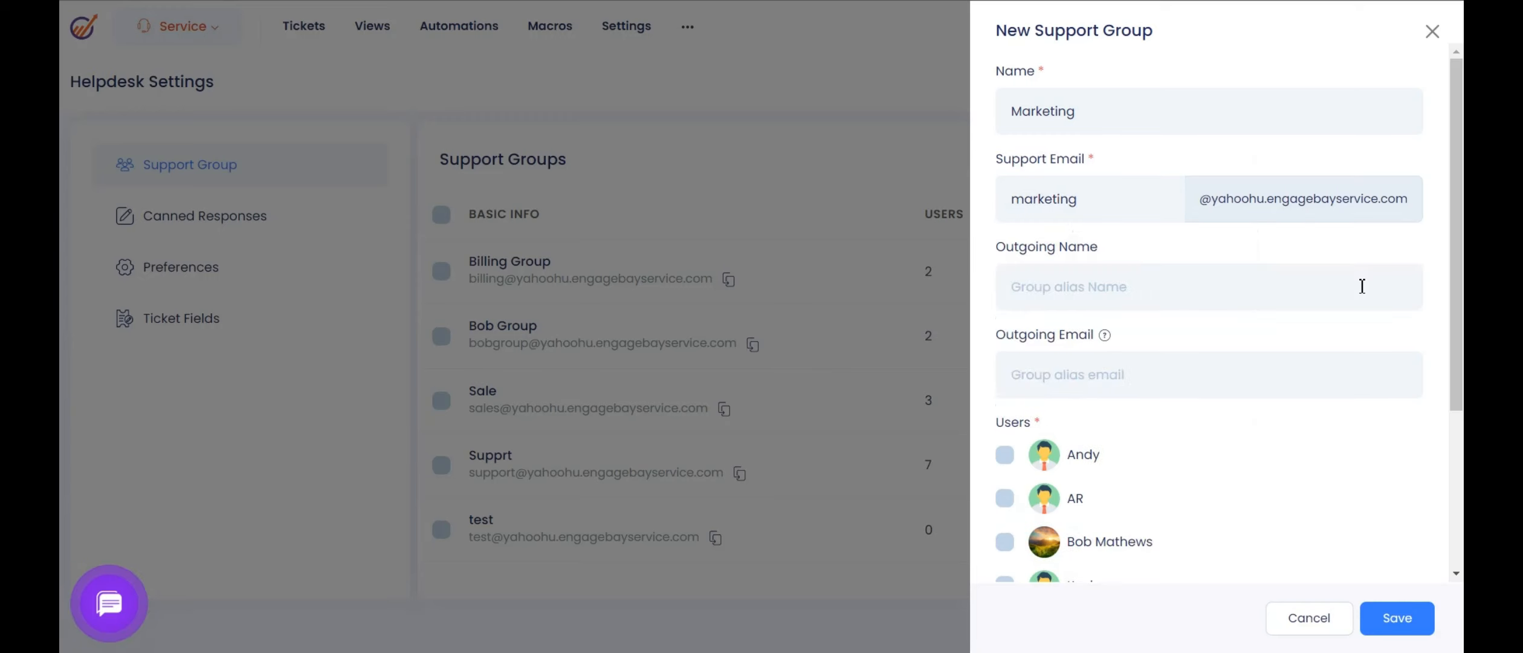
Step: Assign the first three listed users to the Marketing support group and save it
{"action": "scroll", "coordinate": [1244, 336], "scroll_direction": "down", "scroll_amount": 2}
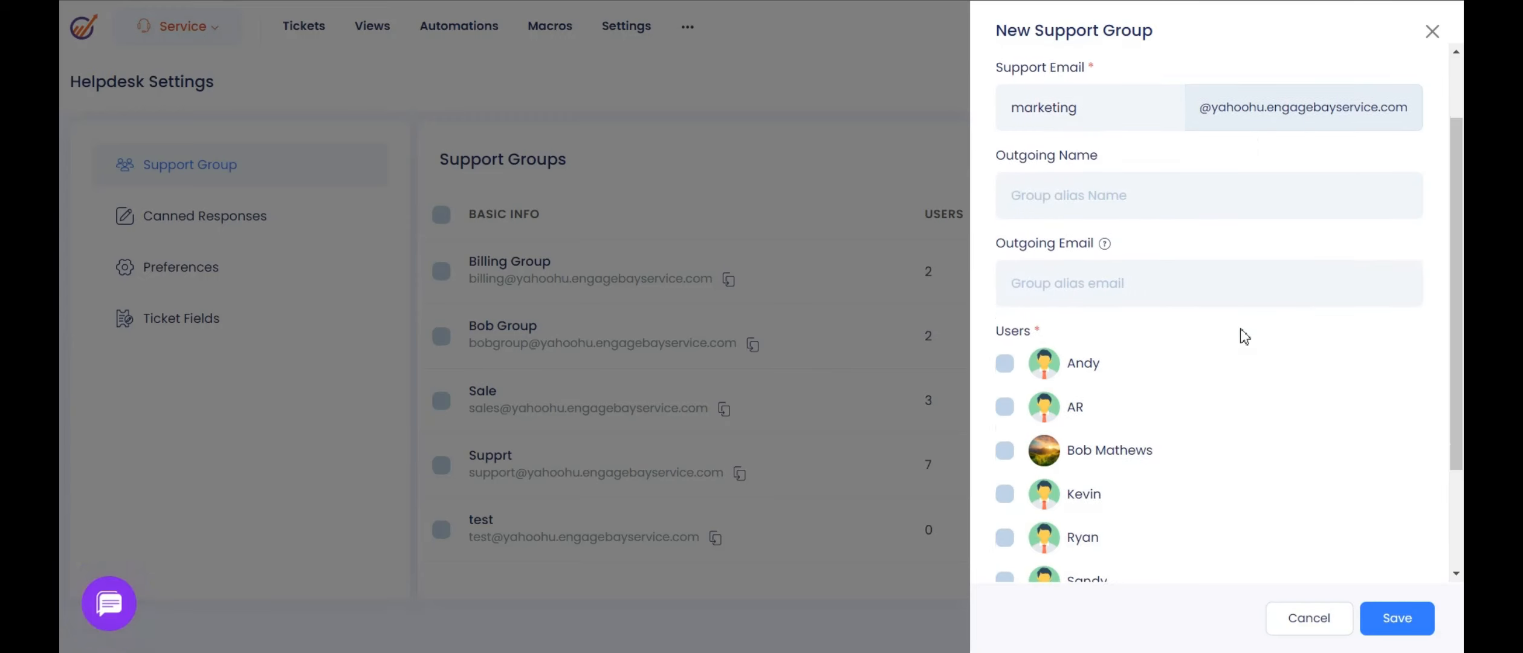
{"action": "scroll", "coordinate": [1244, 336], "scroll_direction": "down", "scroll_amount": 3}
{"action": "left_click", "coordinate": [1004, 215]}
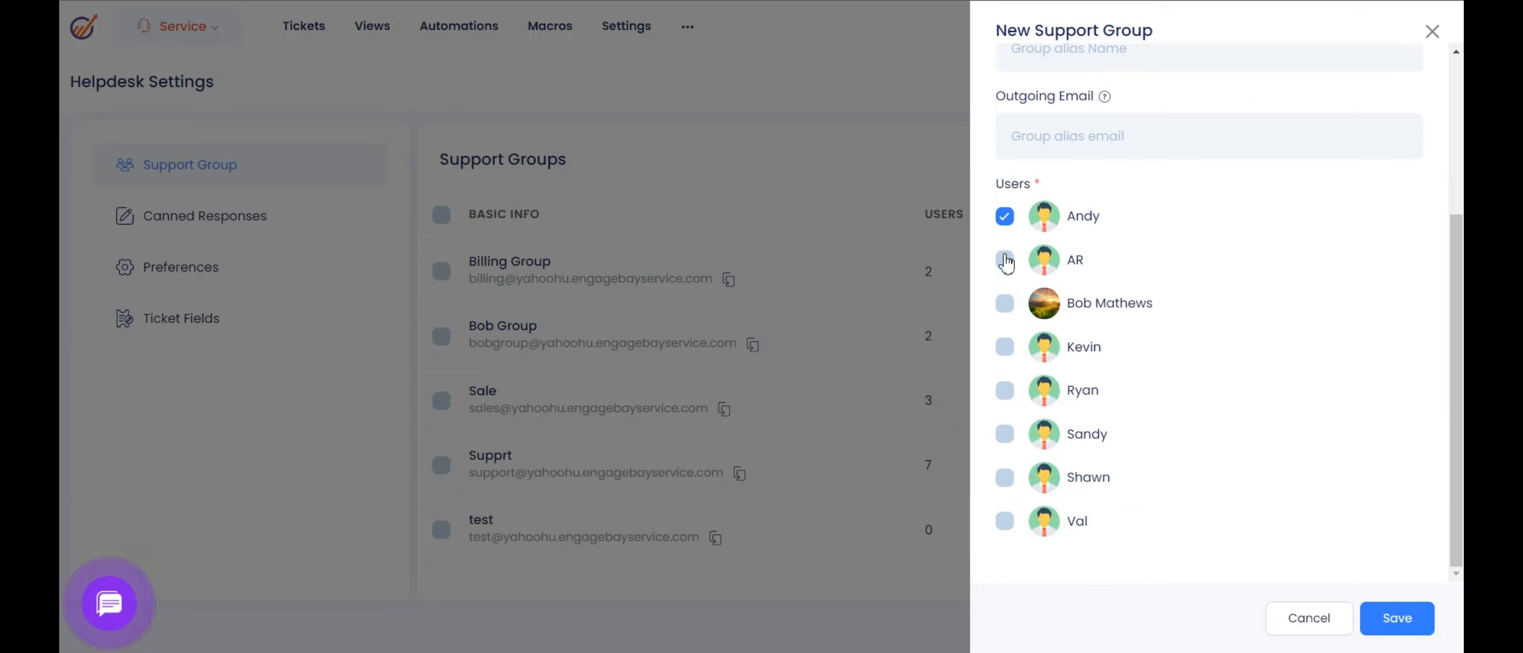
{"action": "left_click", "coordinate": [1005, 263]}
{"action": "left_click", "coordinate": [1004, 303]}
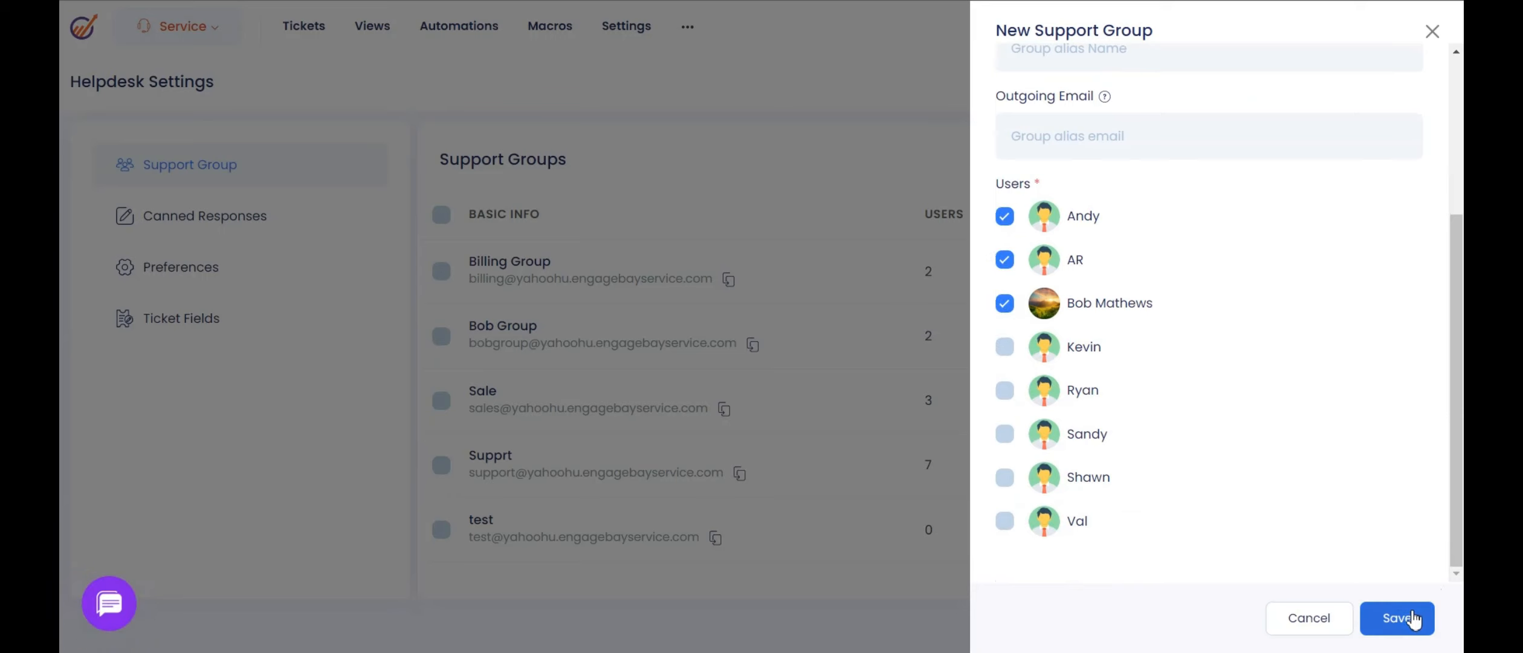
{"action": "left_click", "coordinate": [1396, 618]}
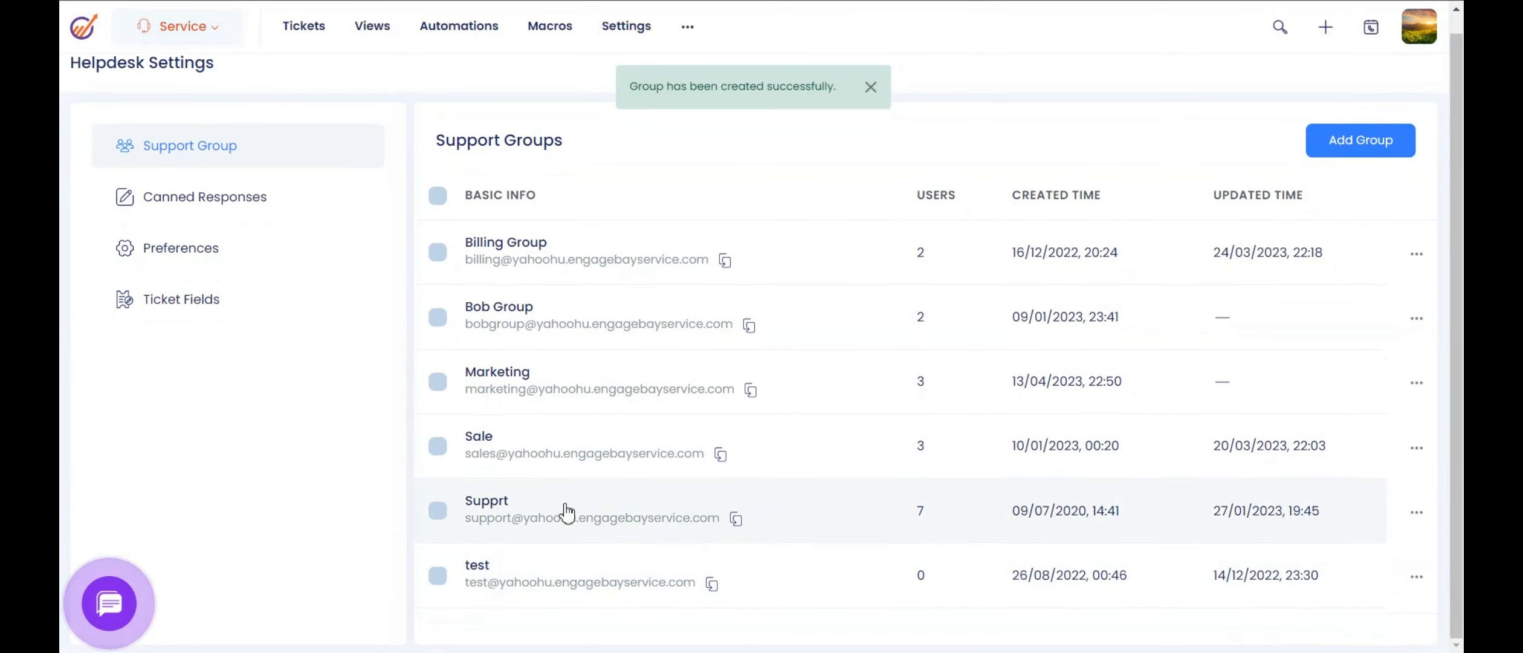
Step: Highlight the Marketing group's support email address and browse the list of all tickets
{"action": "left_click_drag", "start_coordinate": [464, 391], "coordinate": [751, 411]}
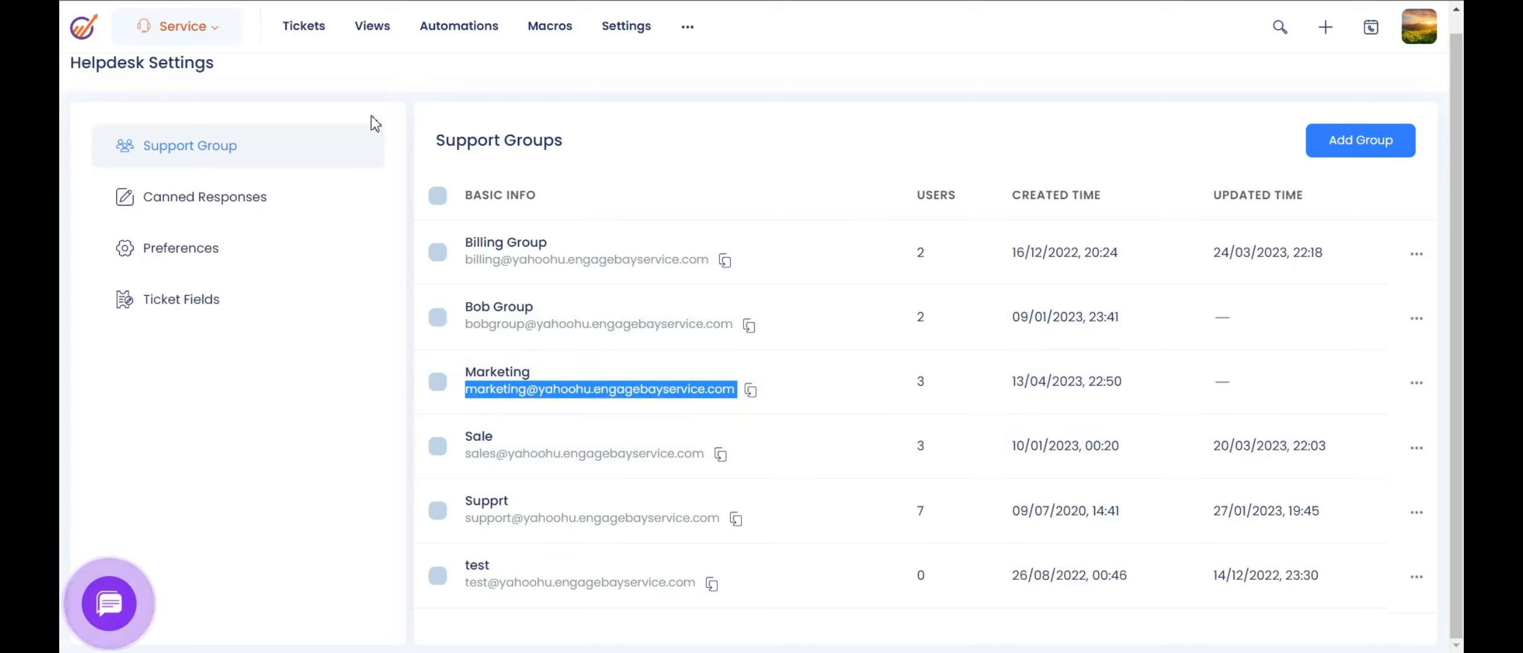
{"action": "left_click", "coordinate": [303, 25]}
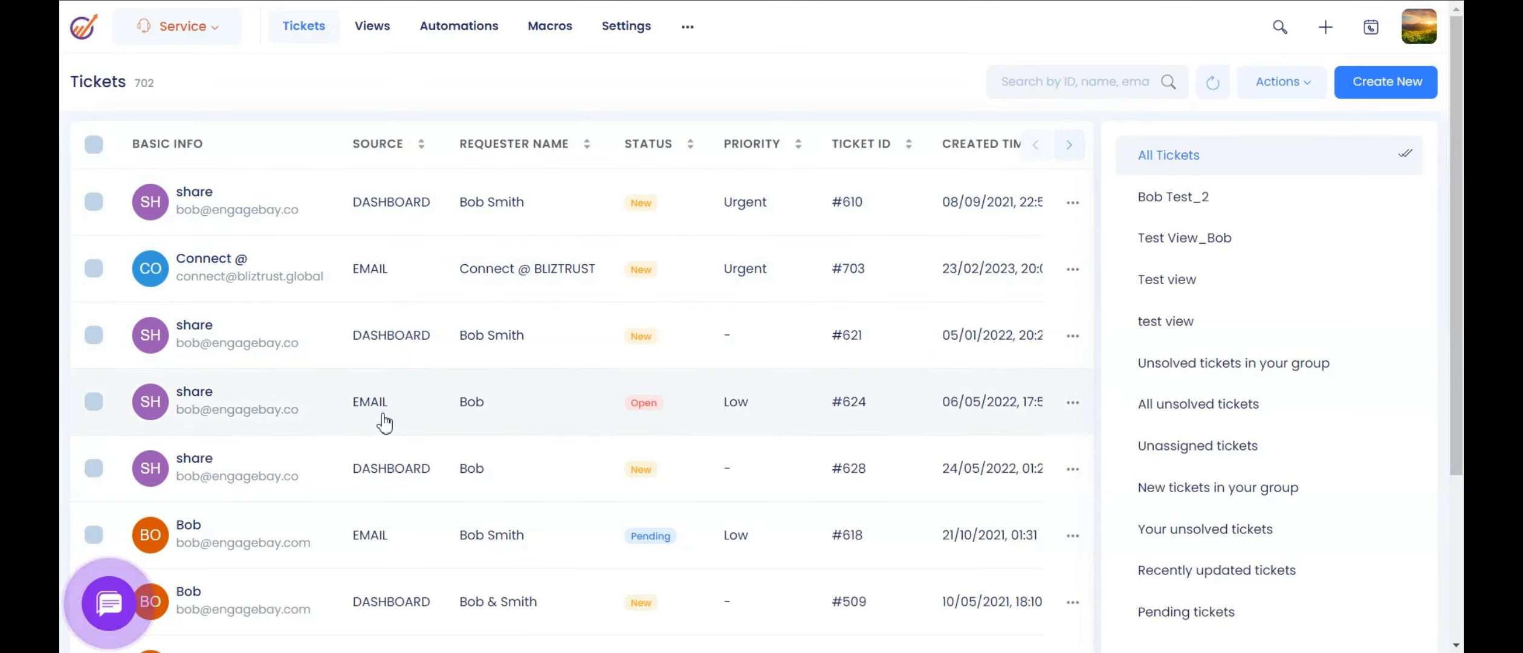
{"action": "scroll", "coordinate": [384, 422], "scroll_direction": "down", "scroll_amount": 3}
{"action": "scroll", "coordinate": [384, 423], "scroll_direction": "up", "scroll_amount": 4}
{"action": "scroll", "coordinate": [405, 411], "scroll_direction": "down", "scroll_amount": 7}
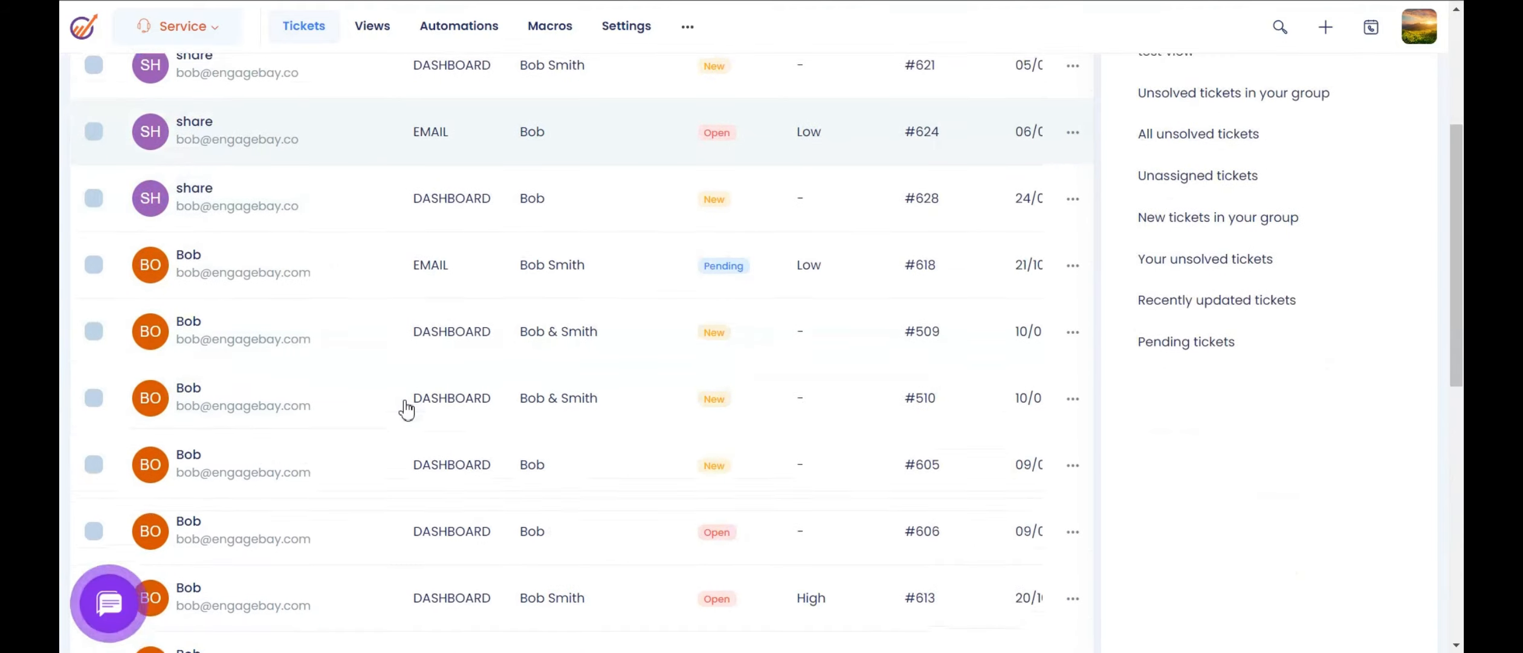
{"action": "scroll", "coordinate": [406, 410], "scroll_direction": "down", "scroll_amount": 10}
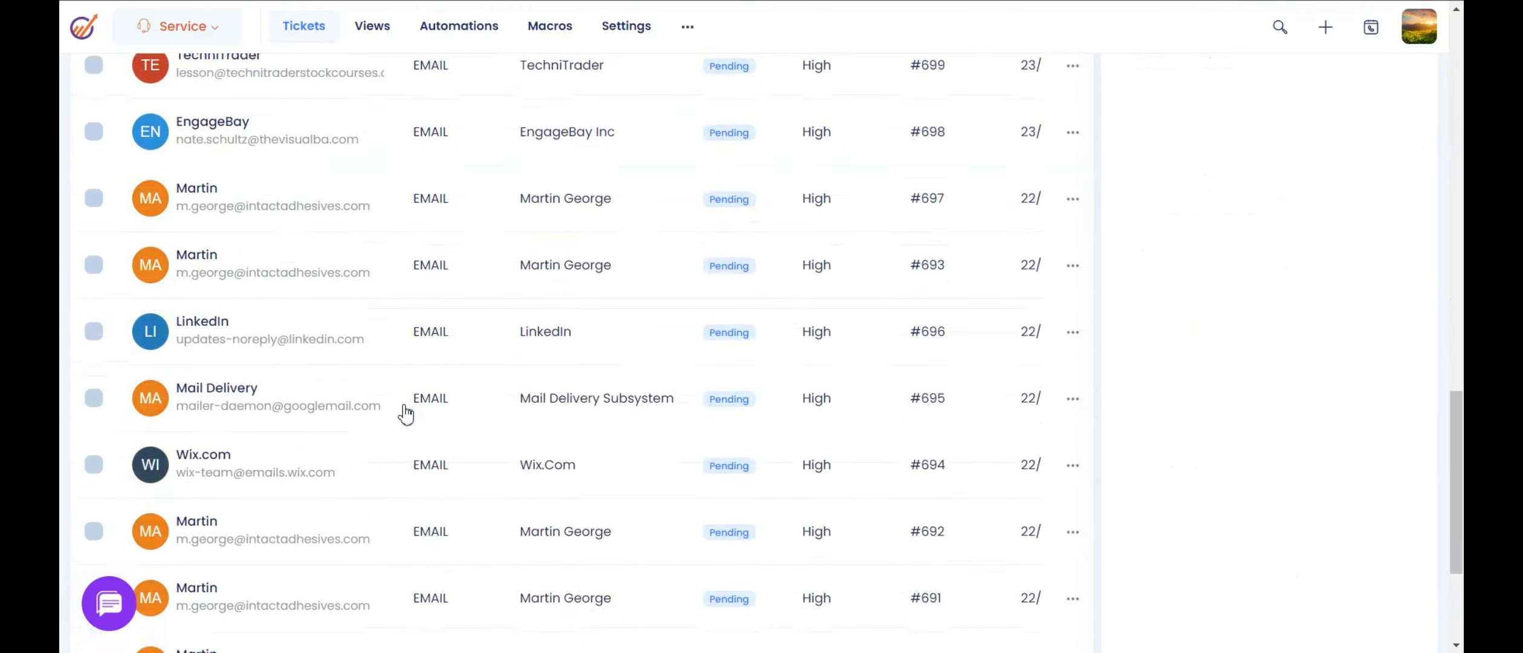
{"action": "scroll", "coordinate": [405, 413], "scroll_direction": "up", "scroll_amount": 2}
{"action": "scroll", "coordinate": [405, 414], "scroll_direction": "up", "scroll_amount": 15}
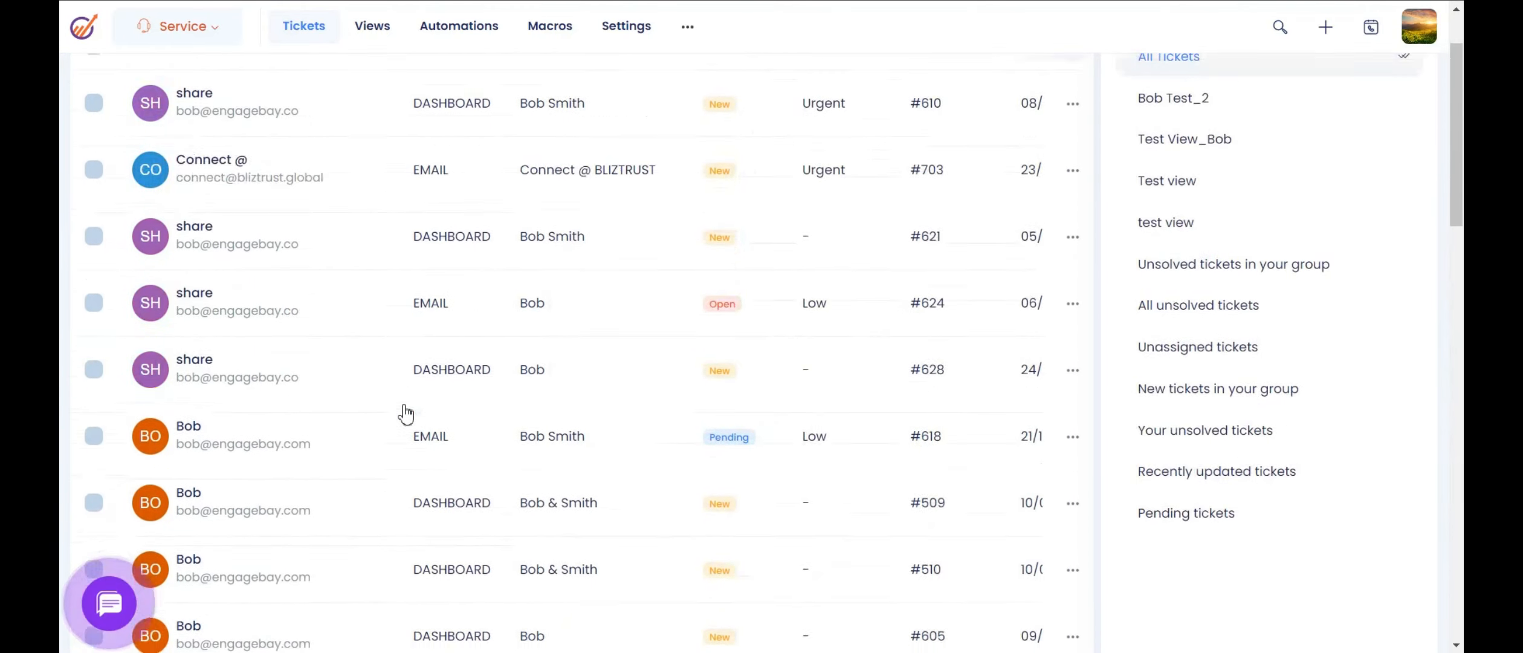
Step: Open ticket #610 and review its contact information, ticket details, reply editor and notes
{"action": "left_click", "coordinate": [351, 212]}
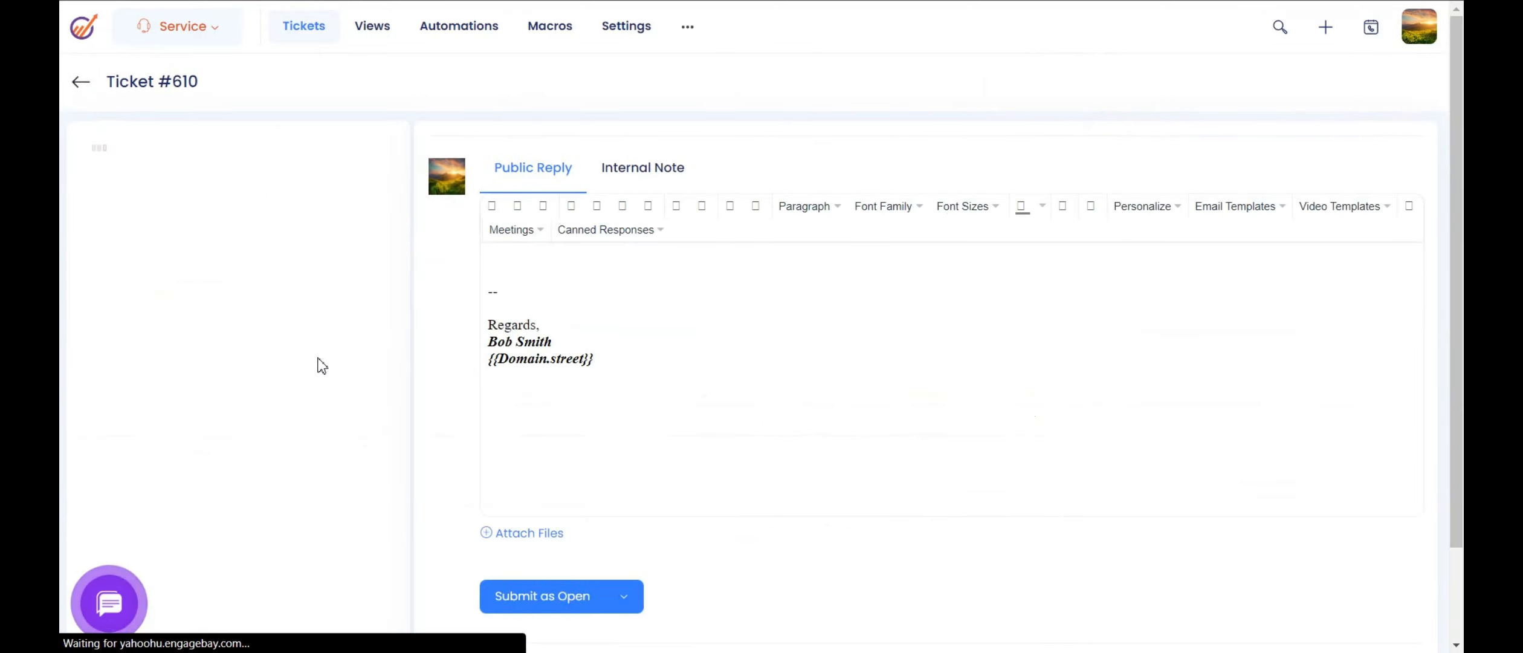
{"action": "scroll", "coordinate": [326, 365], "scroll_direction": "down", "scroll_amount": 5}
{"action": "scroll", "coordinate": [324, 361], "scroll_direction": "down", "scroll_amount": 2}
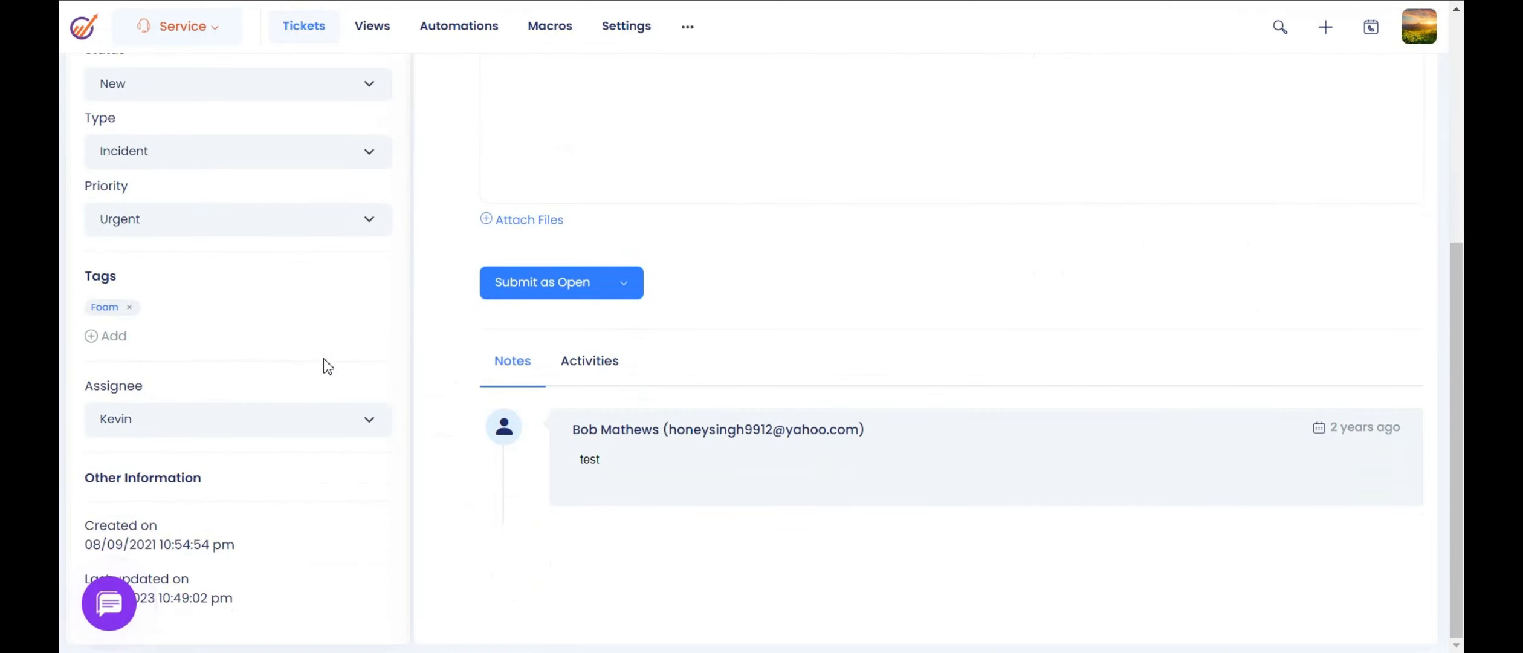
{"action": "scroll", "coordinate": [326, 358], "scroll_direction": "up", "scroll_amount": 6}
{"action": "scroll", "coordinate": [456, 381], "scroll_direction": "down", "scroll_amount": 6}
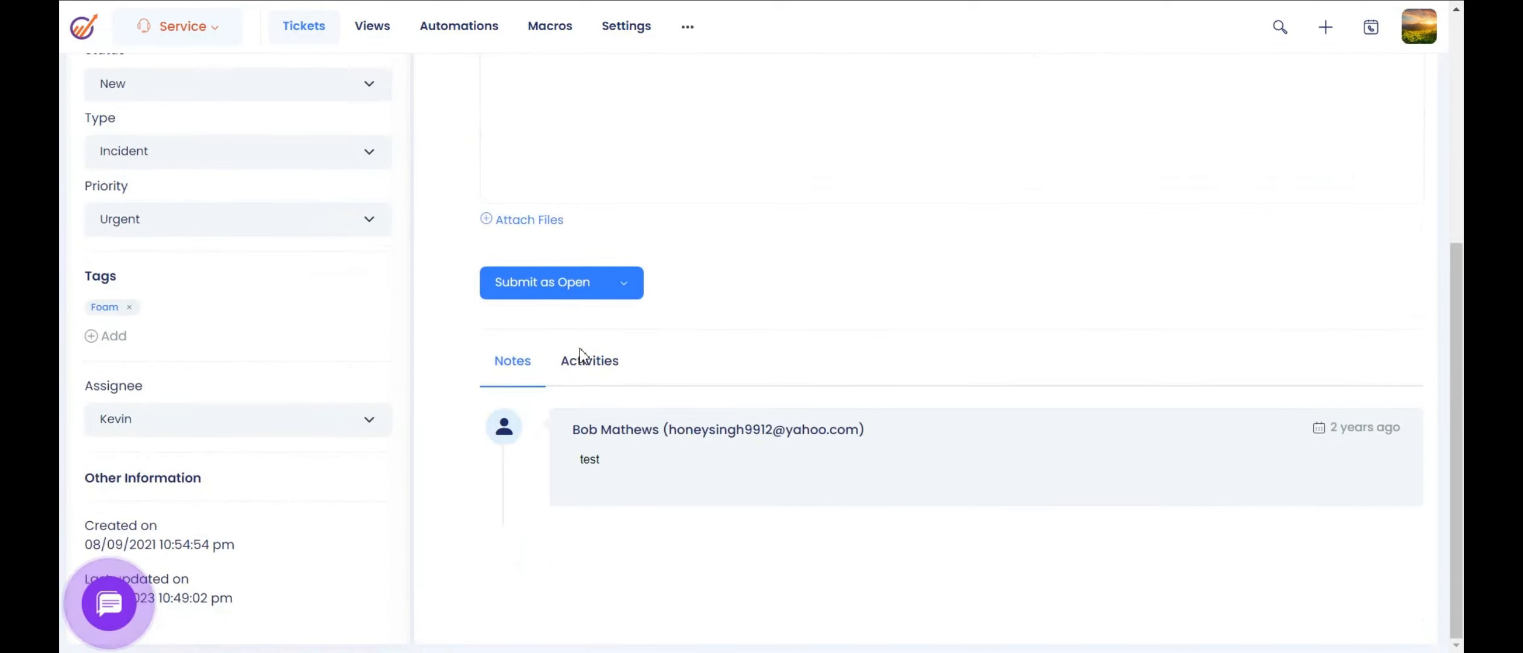
{"action": "scroll", "coordinate": [580, 351], "scroll_direction": "up", "scroll_amount": 5}
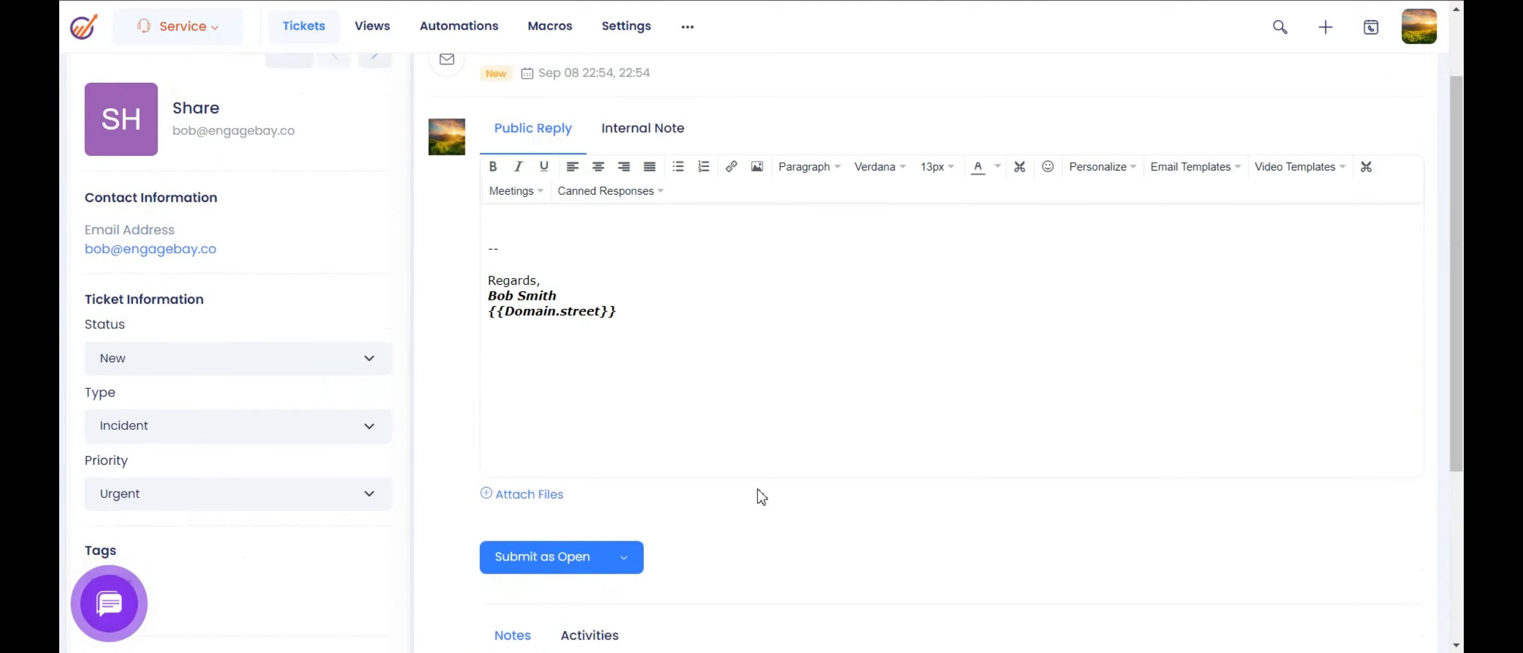
Step: View the status options available when submitting the ticket reply, without choosing one
{"action": "scroll", "coordinate": [757, 487], "scroll_direction": "down", "scroll_amount": 2}
{"action": "left_click", "coordinate": [625, 466]}
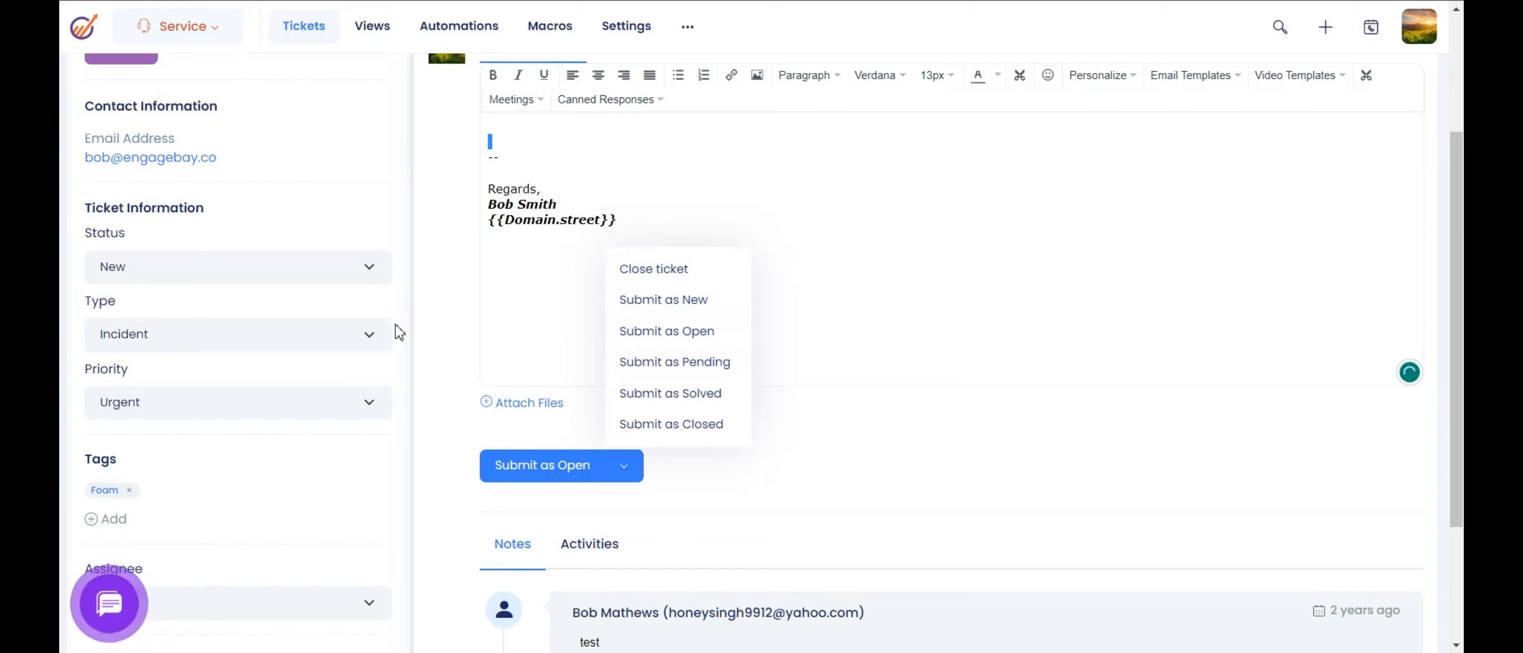
{"action": "left_click", "coordinate": [367, 346]}
{"action": "left_click", "coordinate": [367, 348]}
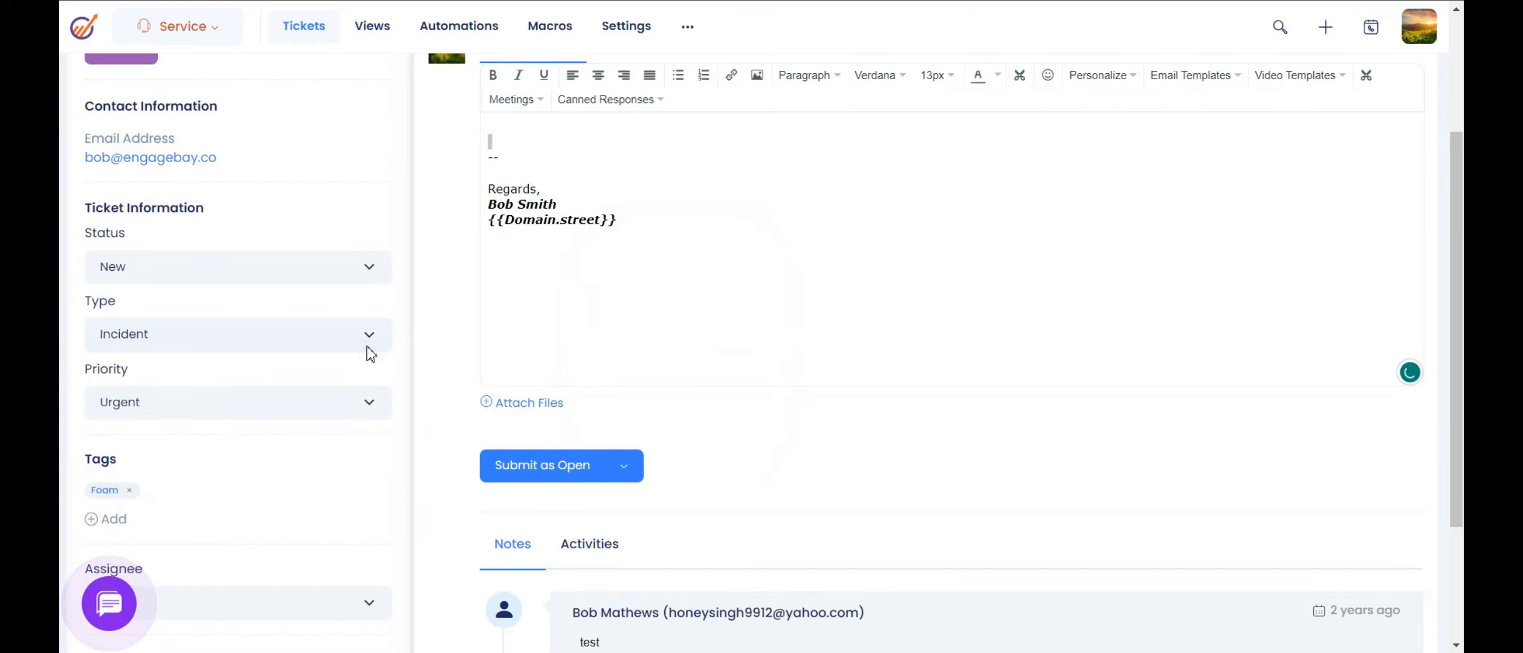
Step: Set the ticket's priority to High and pick an assignee from the Supprt group
{"action": "left_click", "coordinate": [359, 400]}
{"action": "left_click", "coordinate": [340, 486]}
{"action": "scroll", "coordinate": [339, 438], "scroll_direction": "down", "scroll_amount": 3}
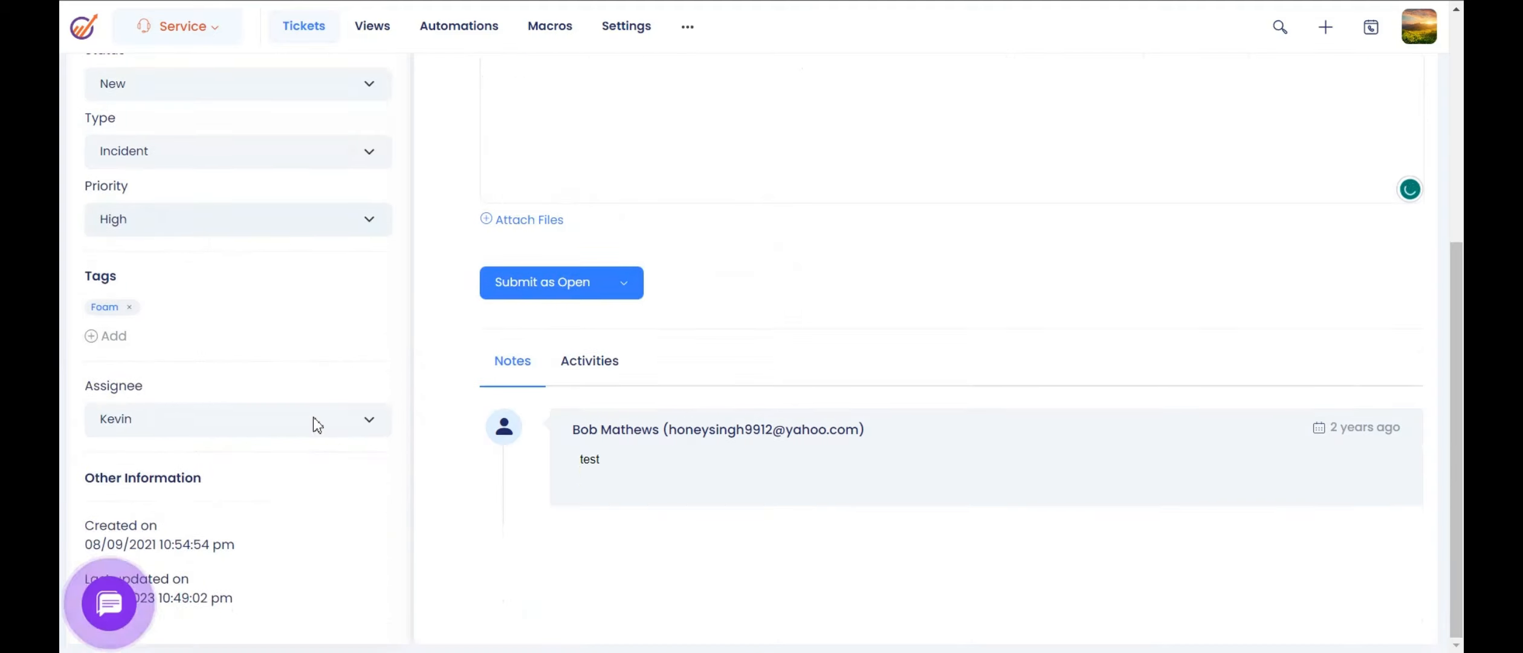
{"action": "left_click", "coordinate": [207, 420]}
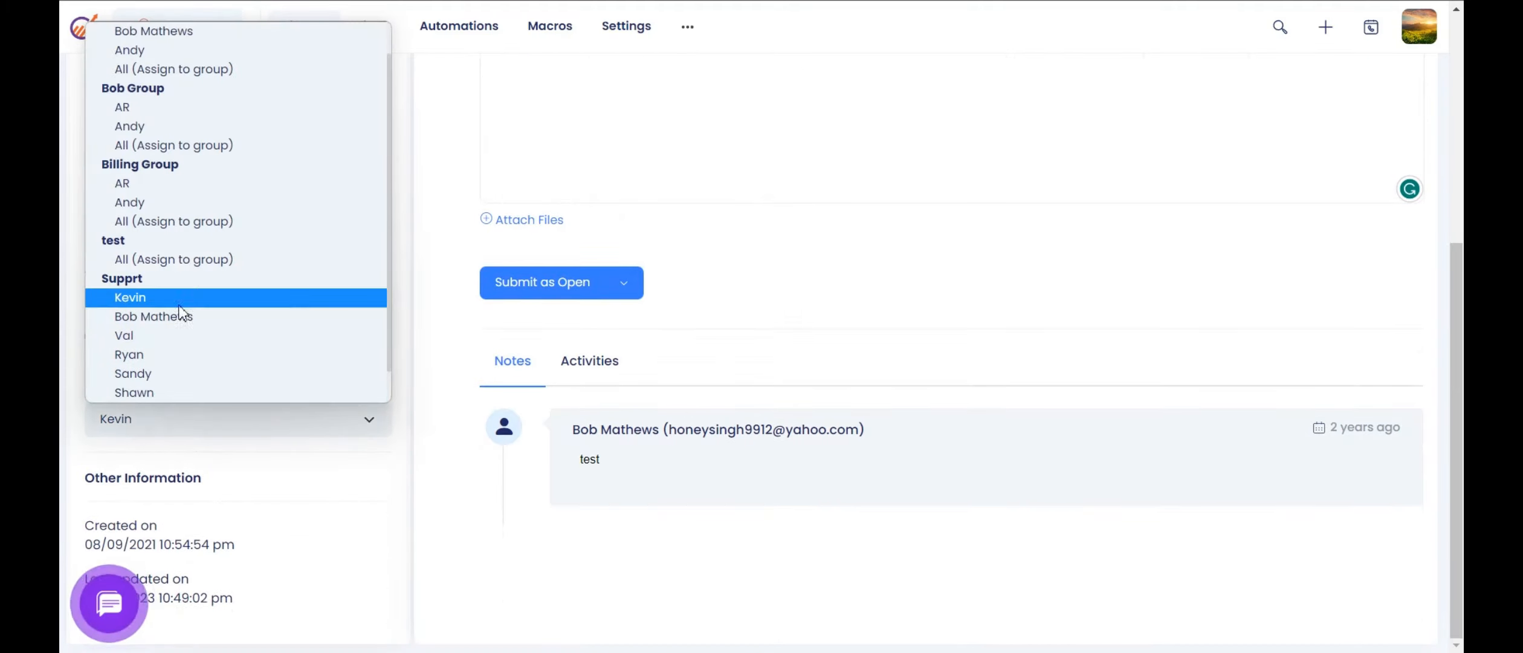
{"action": "left_click", "coordinate": [163, 345]}
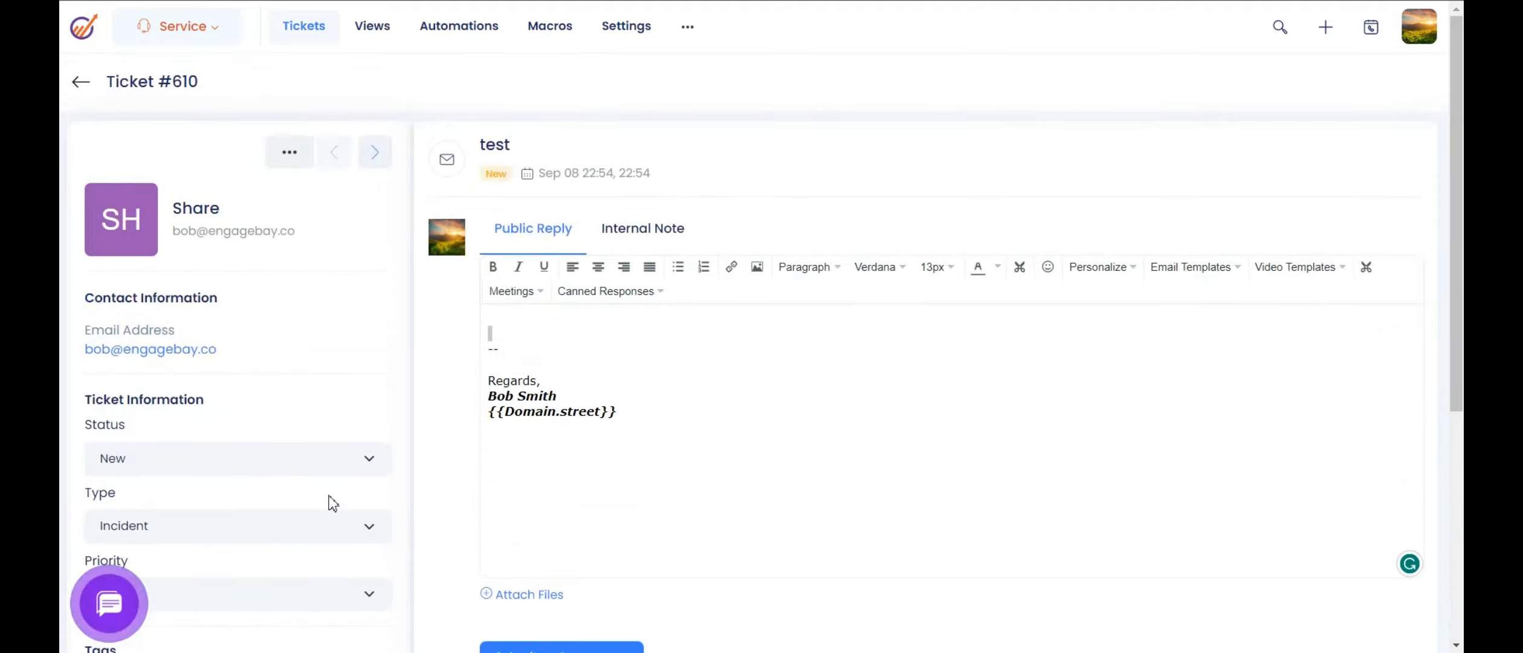
Step: Start a new ticket view and name it "Unsolved"
{"action": "left_click", "coordinate": [368, 37]}
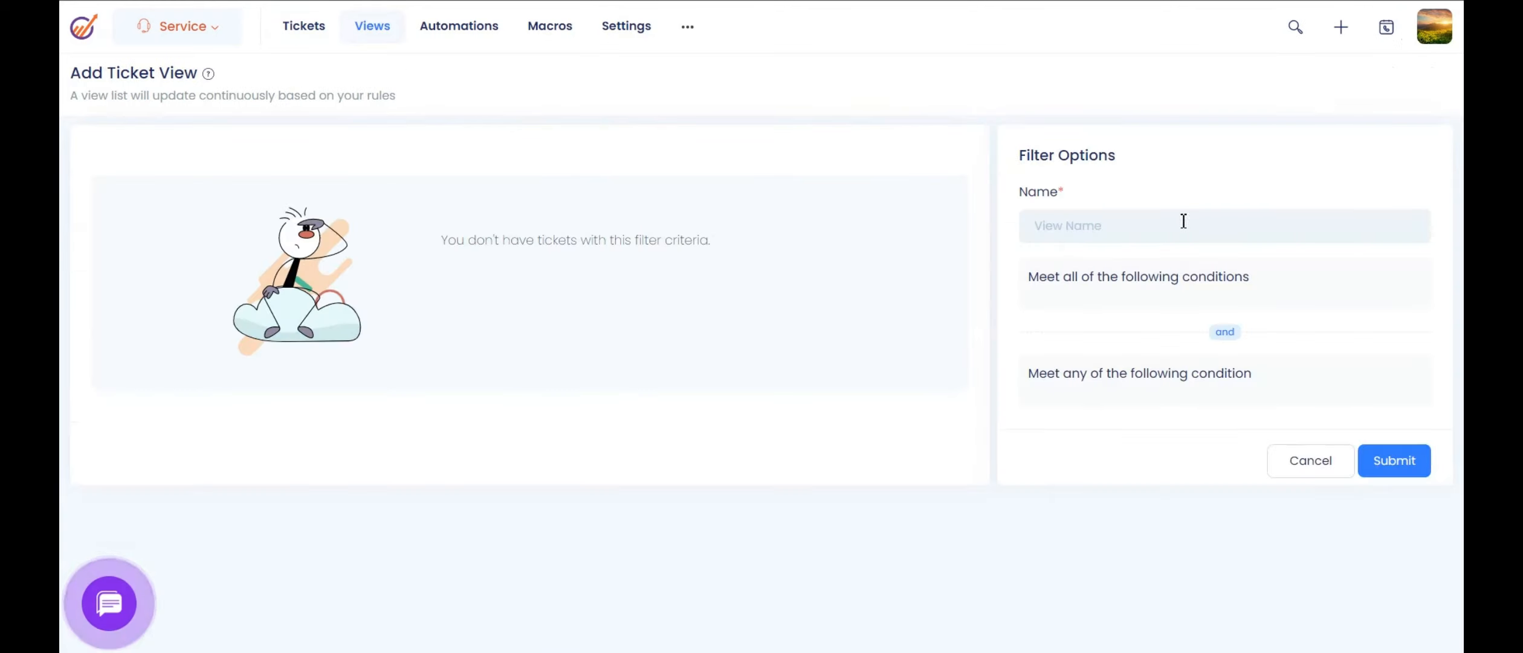
{"action": "left_click", "coordinate": [1155, 226]}
{"action": "type", "text": "Unsolved"}
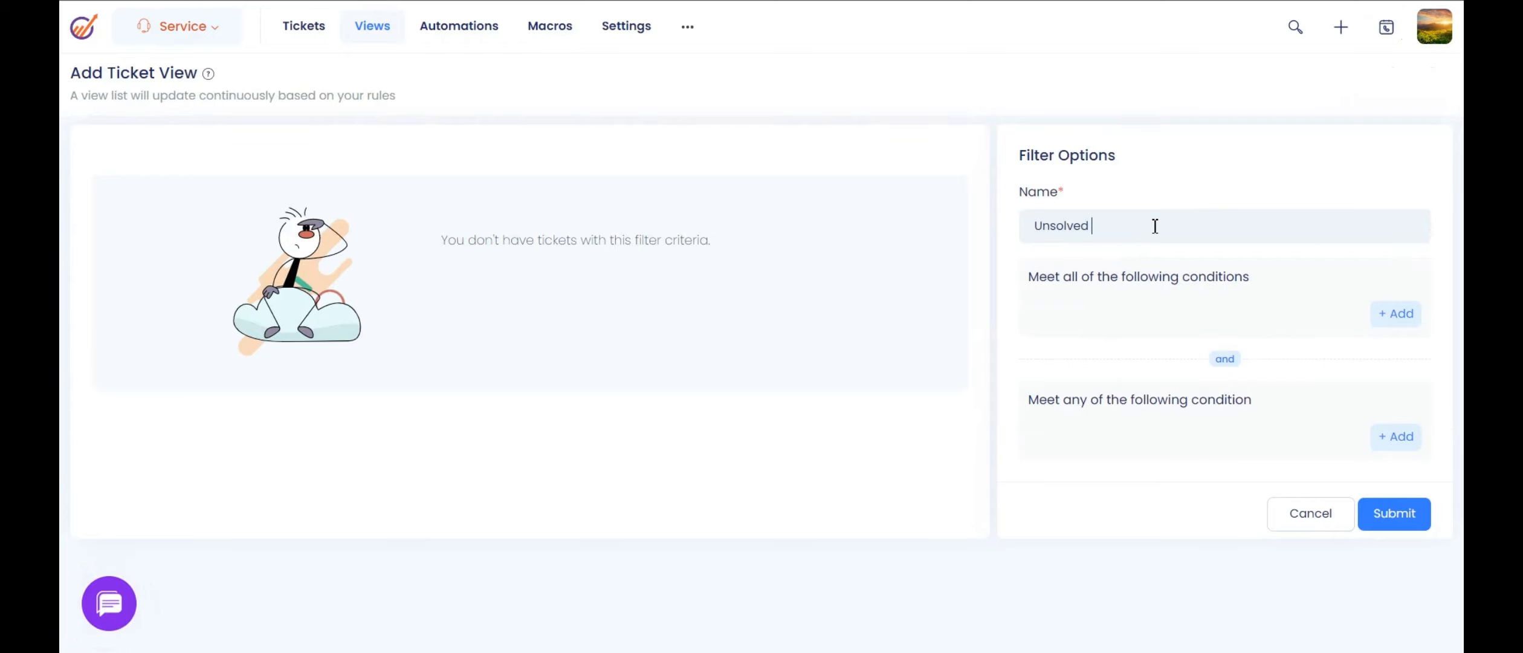
Step: Add a Priority condition with the operator "is" to the view's "Meet all" conditions and choose its value
{"action": "left_click", "coordinate": [1398, 314]}
{"action": "left_click", "coordinate": [1161, 338]}
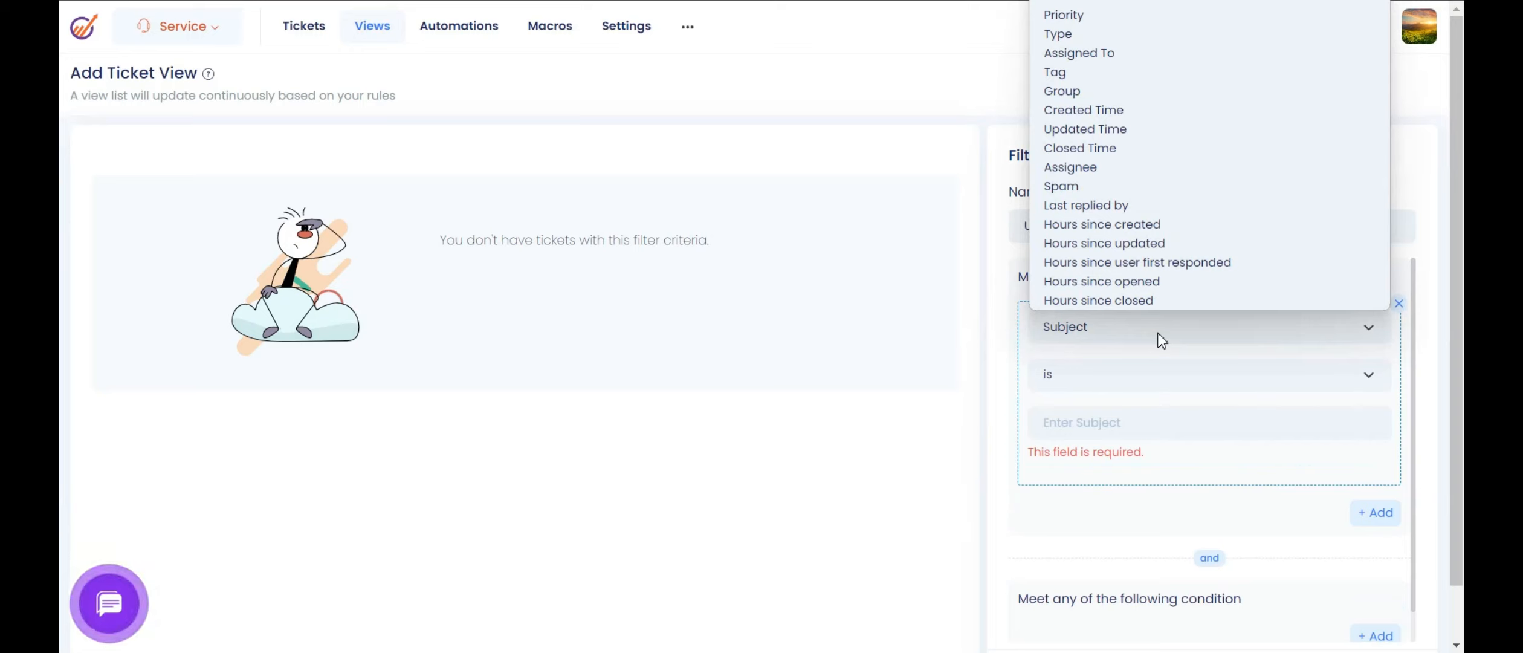
{"action": "left_click", "coordinate": [1109, 17]}
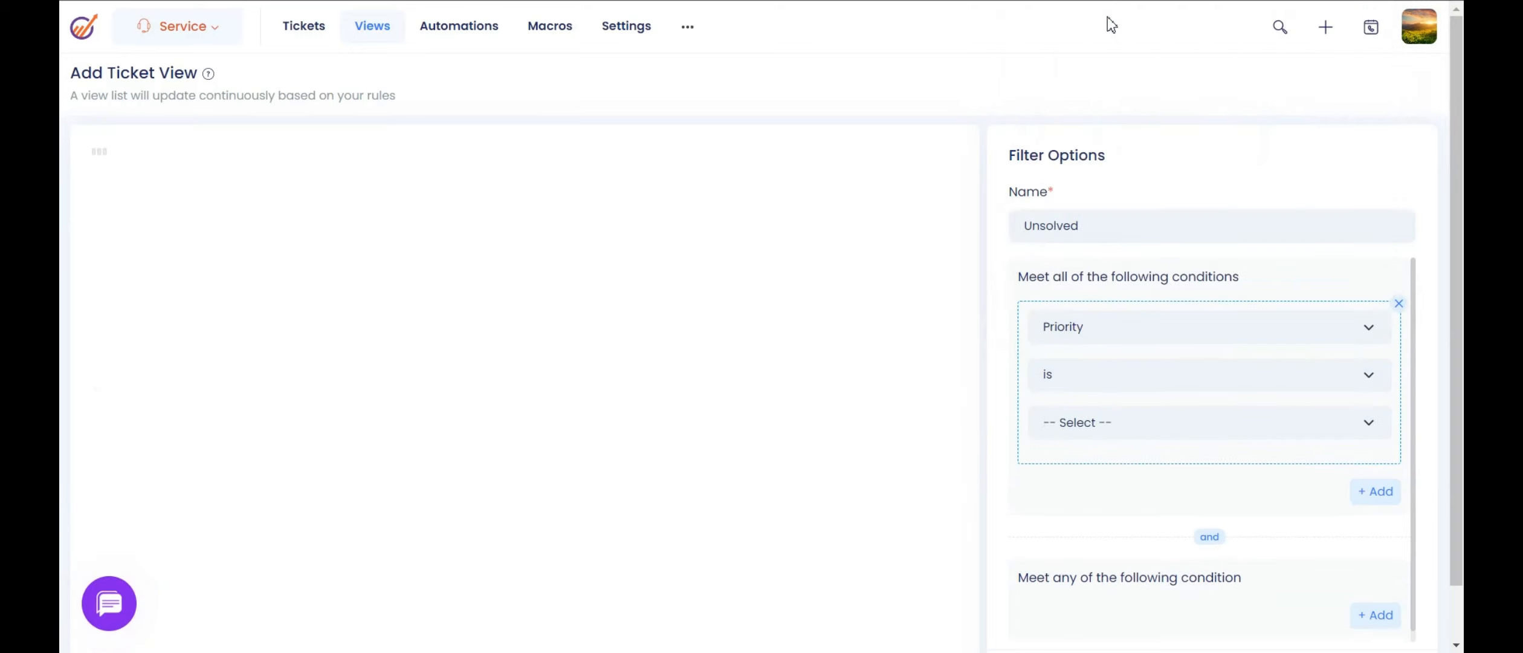
{"action": "left_click", "coordinate": [1136, 430]}
{"action": "left_click", "coordinate": [1078, 510]}
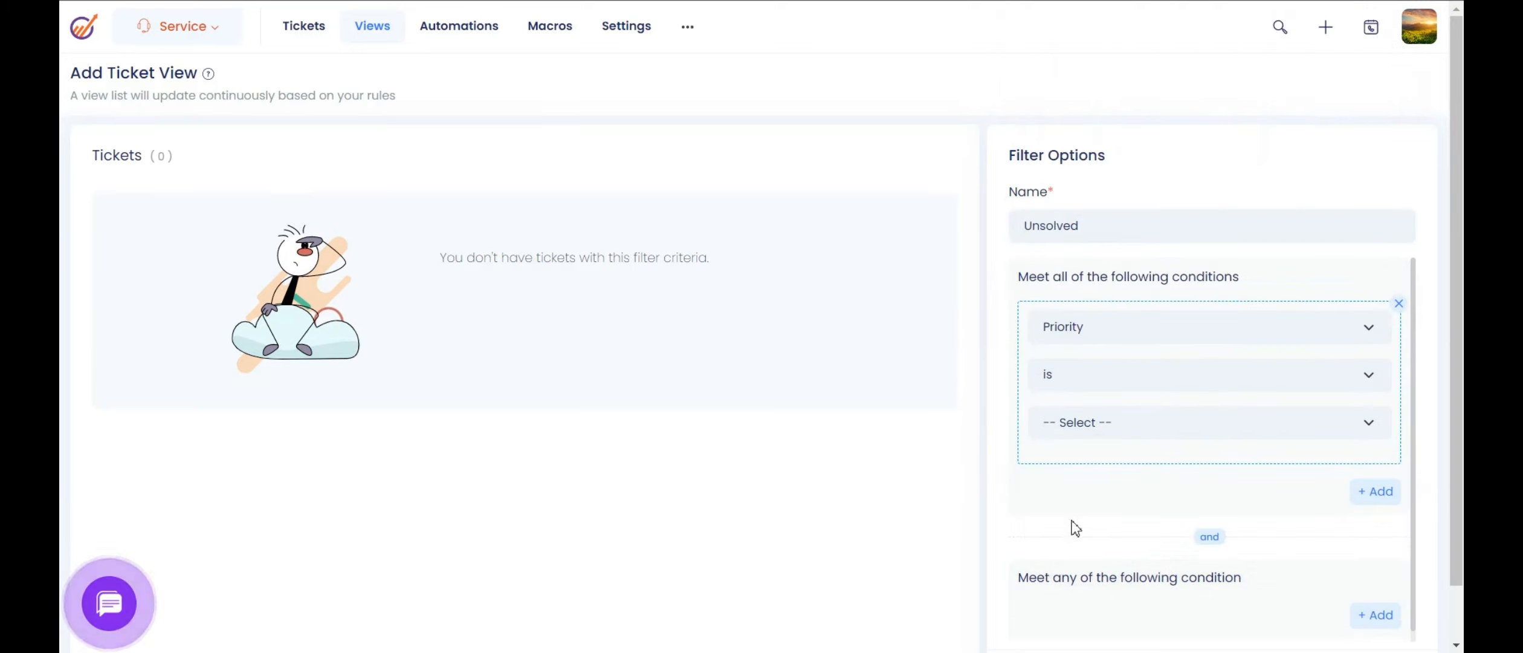
Step: Add a second "Meet all" condition to the view with Status is New
{"action": "left_click", "coordinate": [1372, 492]}
{"action": "scroll", "coordinate": [1178, 423], "scroll_direction": "down", "scroll_amount": 3}
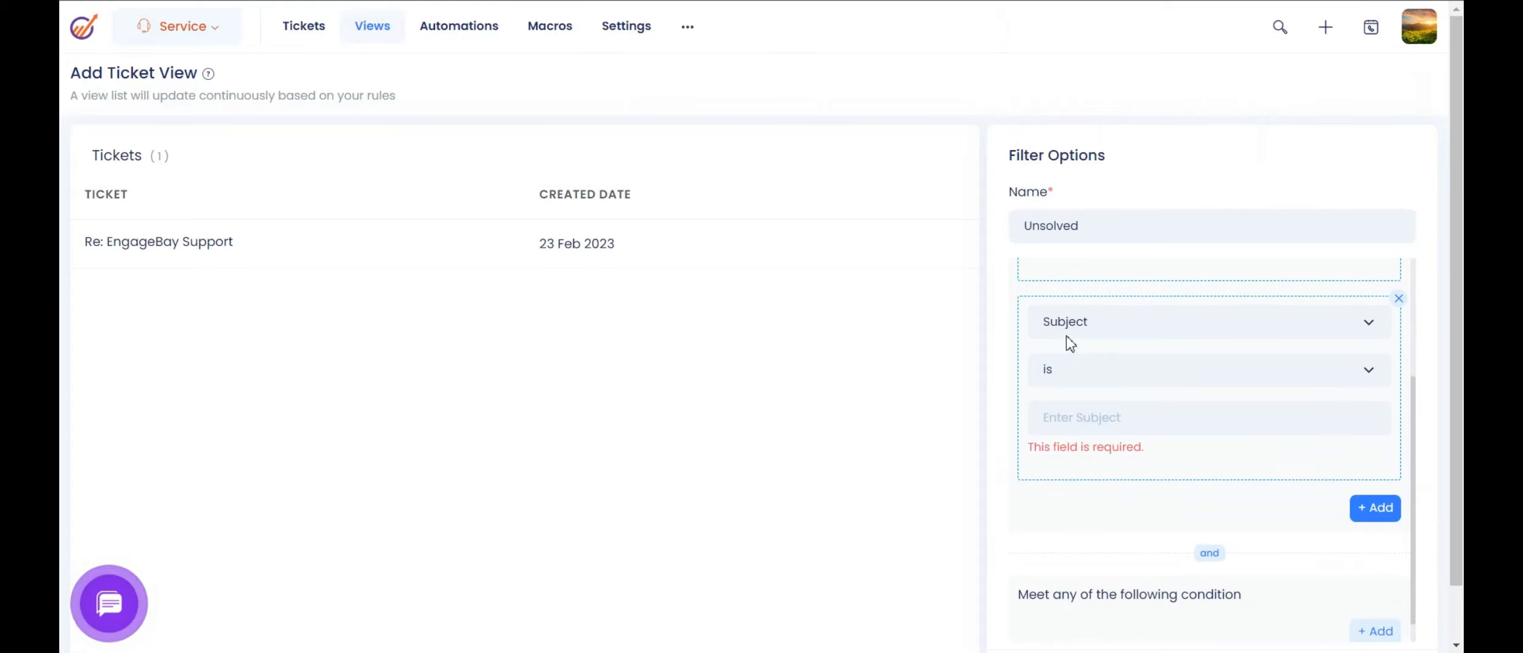
{"action": "left_click", "coordinate": [1070, 329]}
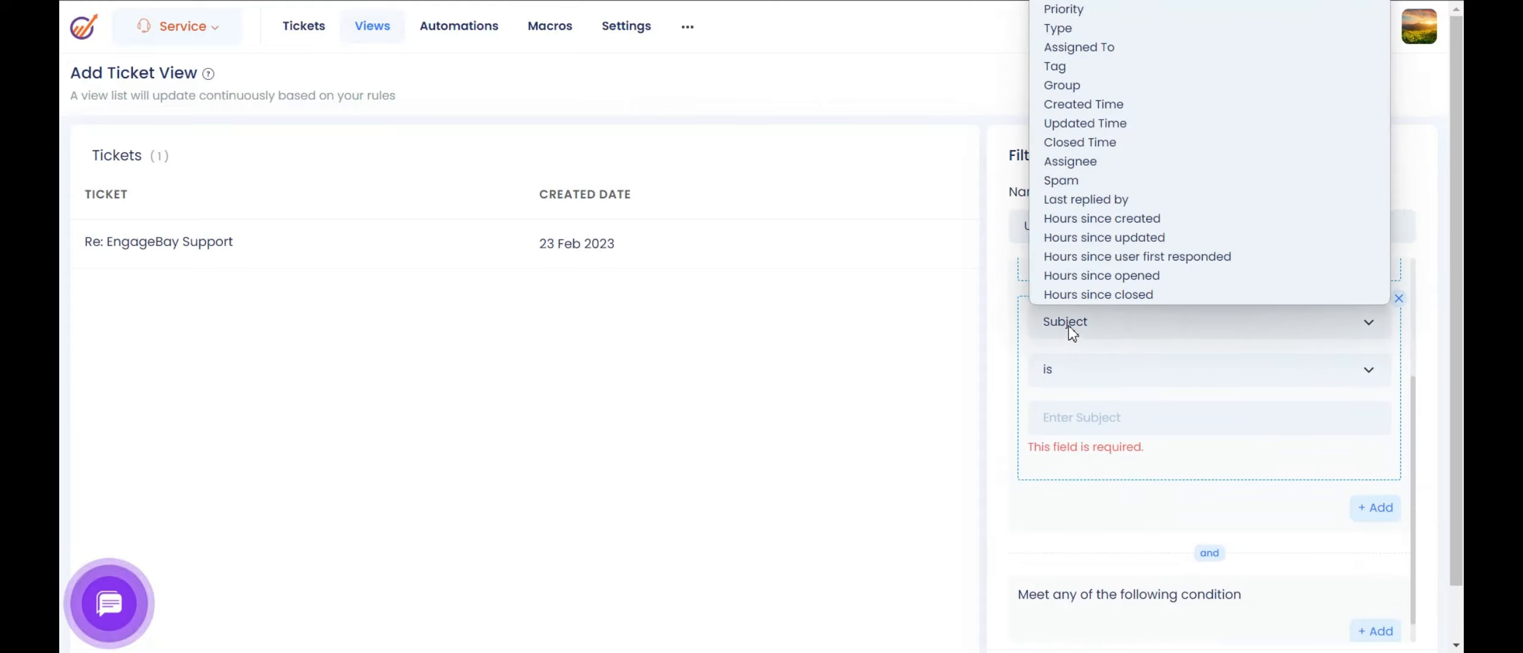
{"action": "left_click", "coordinate": [1084, 18]}
{"action": "left_click", "coordinate": [1101, 430]}
{"action": "left_click", "coordinate": [1093, 464]}
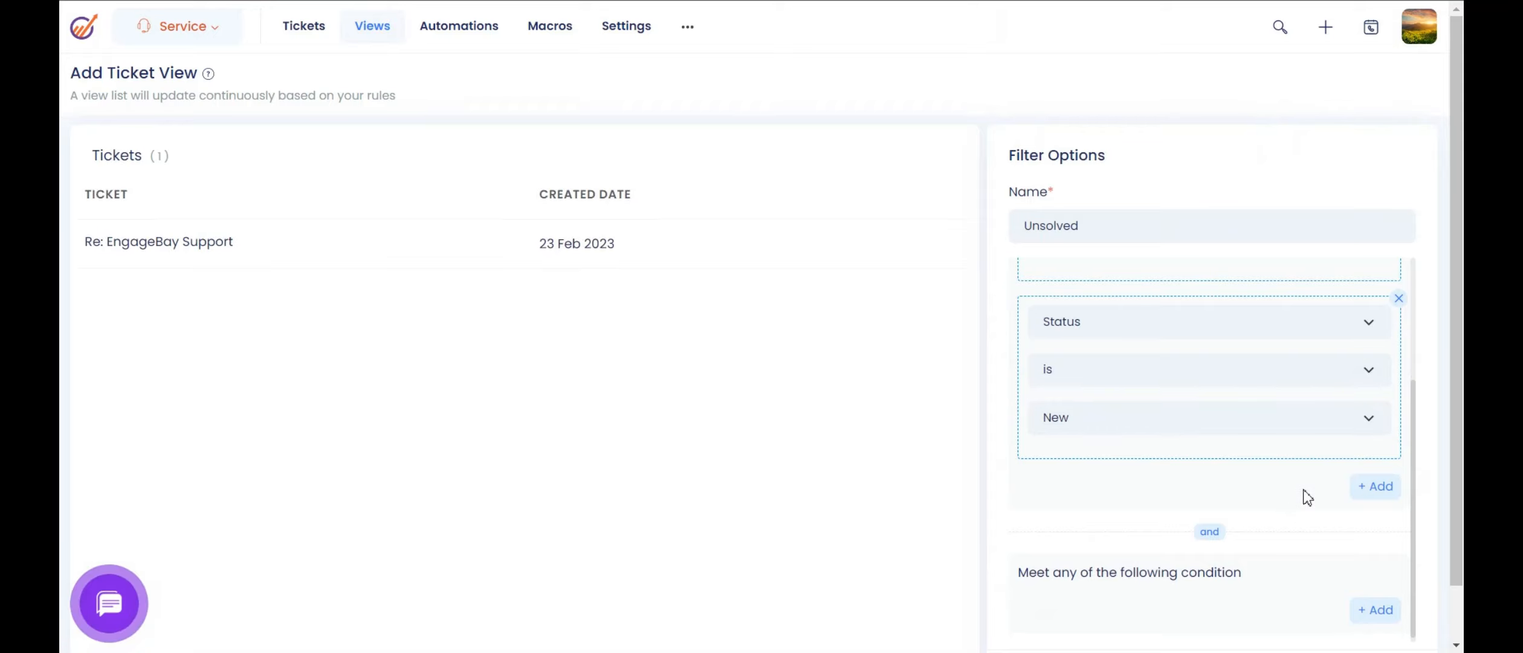
Step: Save the new ticket view and filter the ticket list with the Unsolved view
{"action": "scroll", "coordinate": [1295, 500], "scroll_direction": "down", "scroll_amount": 1}
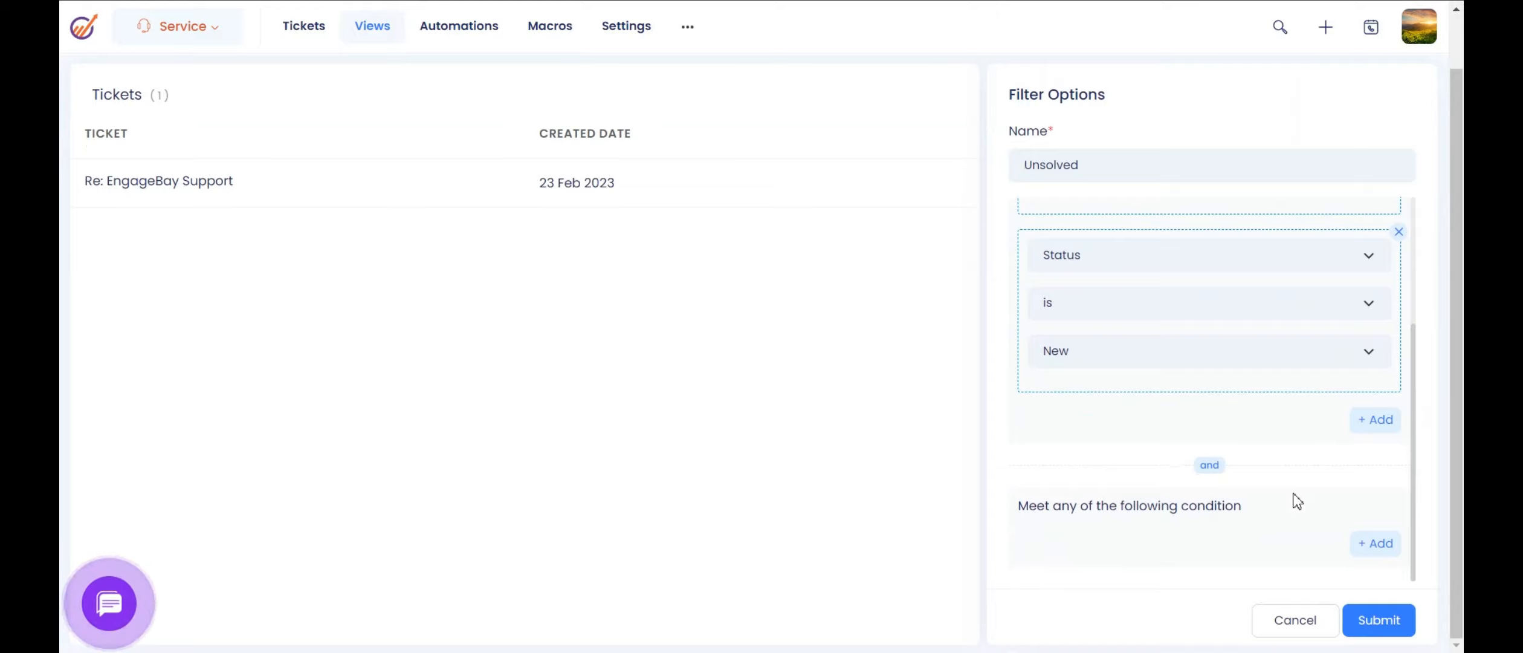
{"action": "left_click", "coordinate": [1378, 632]}
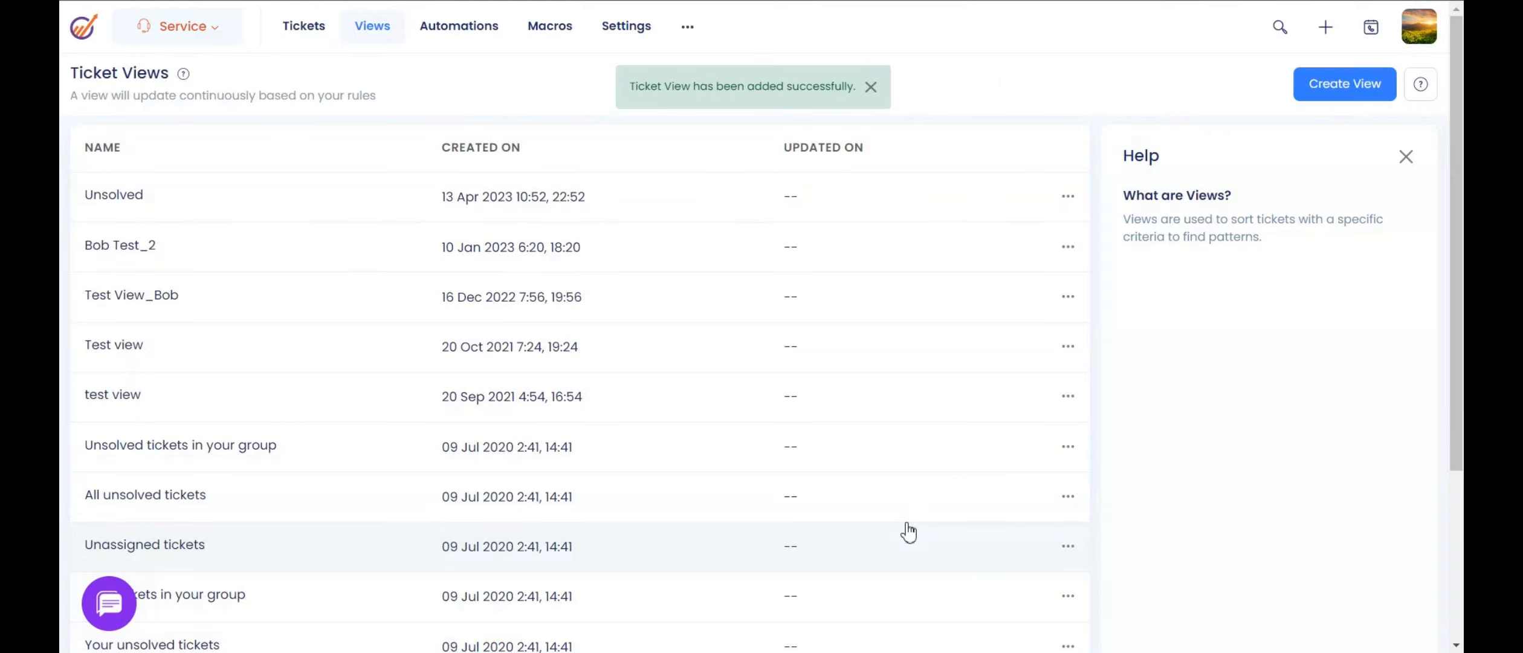
{"action": "left_click", "coordinate": [306, 29]}
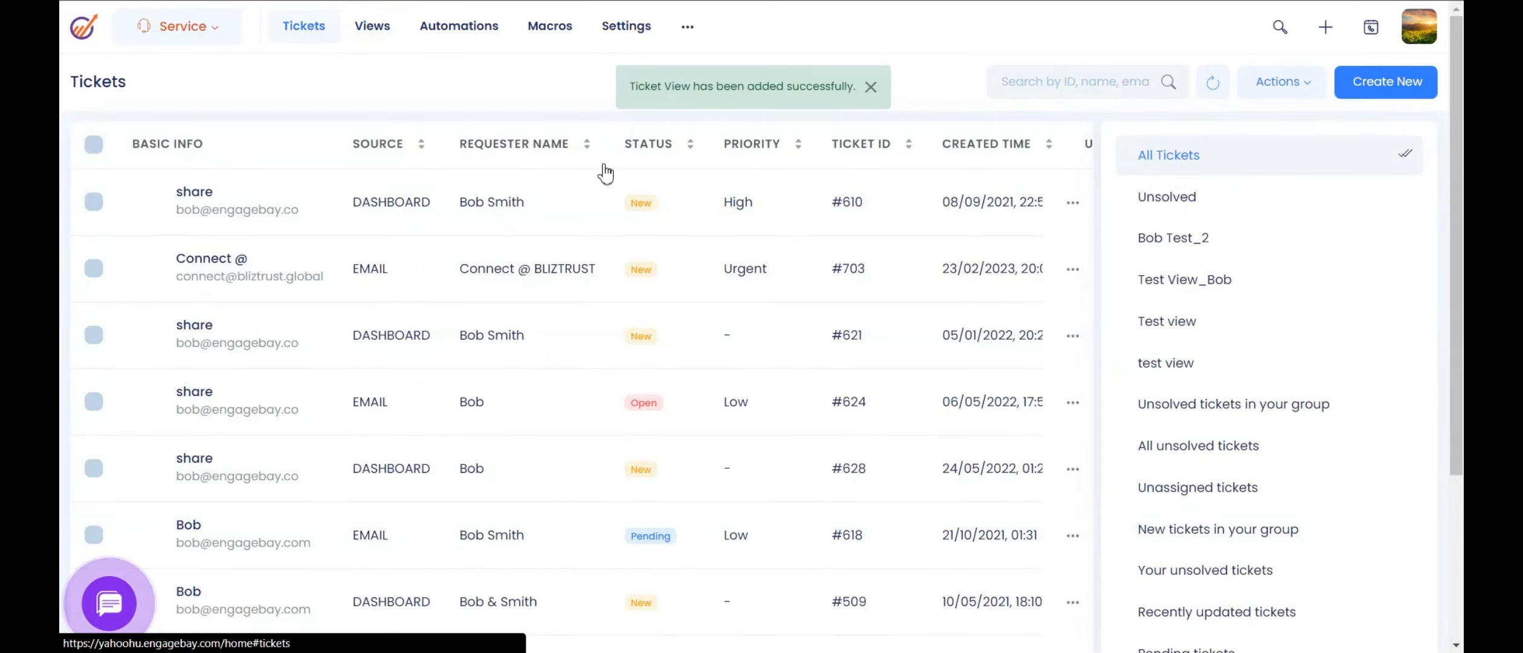
{"action": "left_click", "coordinate": [1176, 199]}
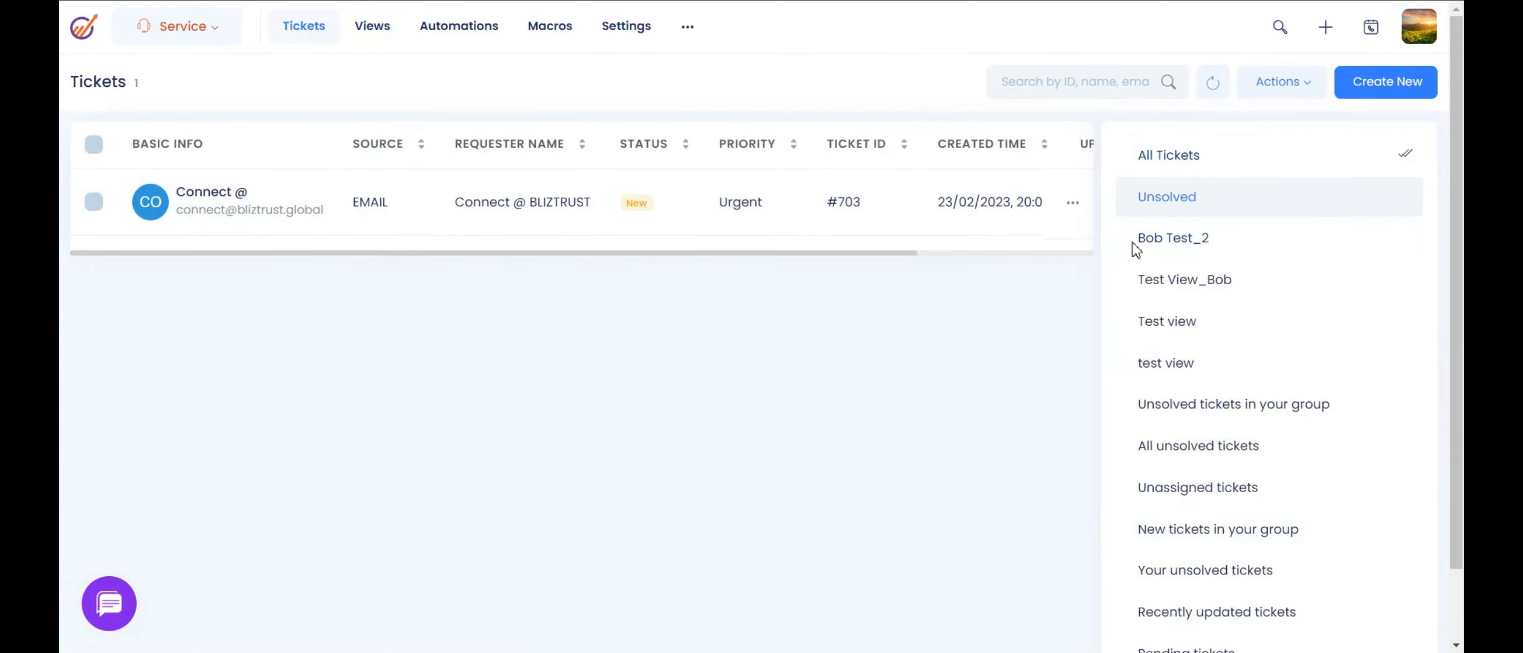
Step: Compare the tickets listed under another custom view with those under the Unsolved view
{"action": "left_click", "coordinate": [1165, 202]}
{"action": "left_click", "coordinate": [1183, 289]}
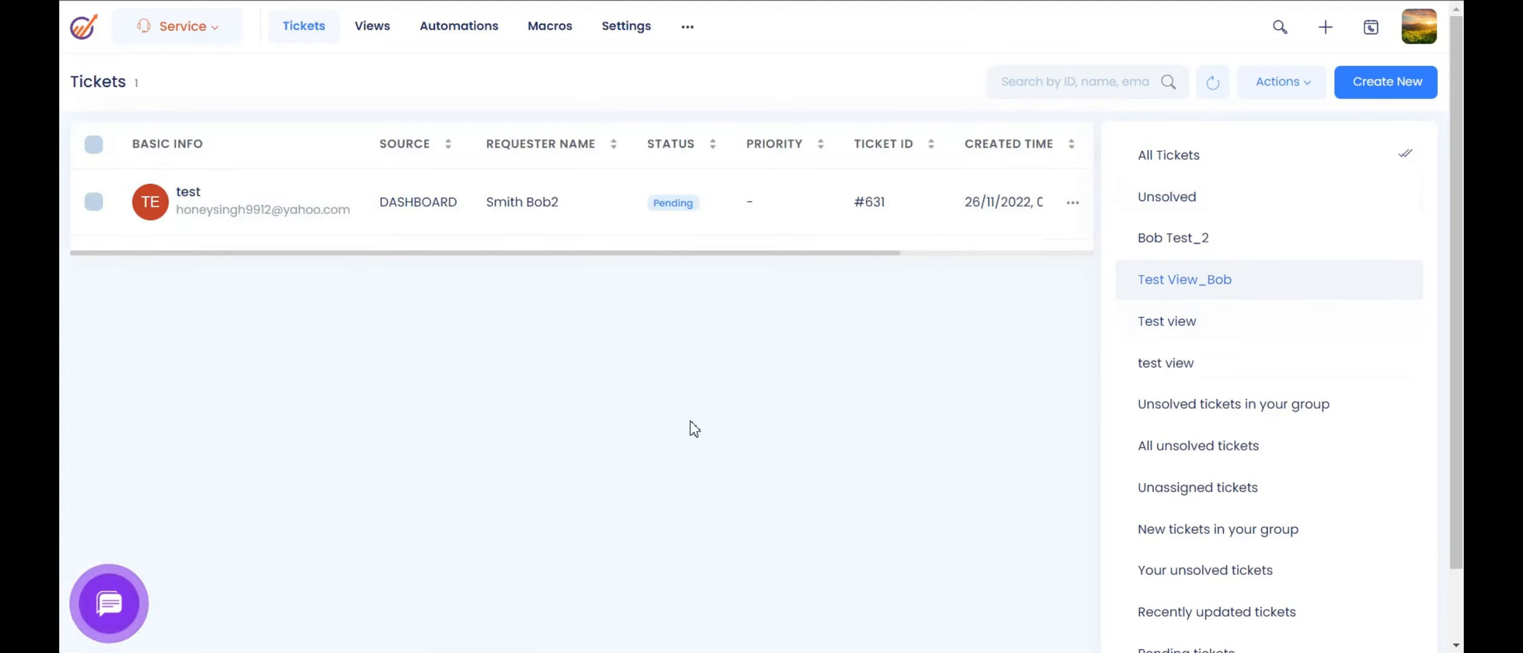
{"action": "left_click", "coordinate": [1166, 197]}
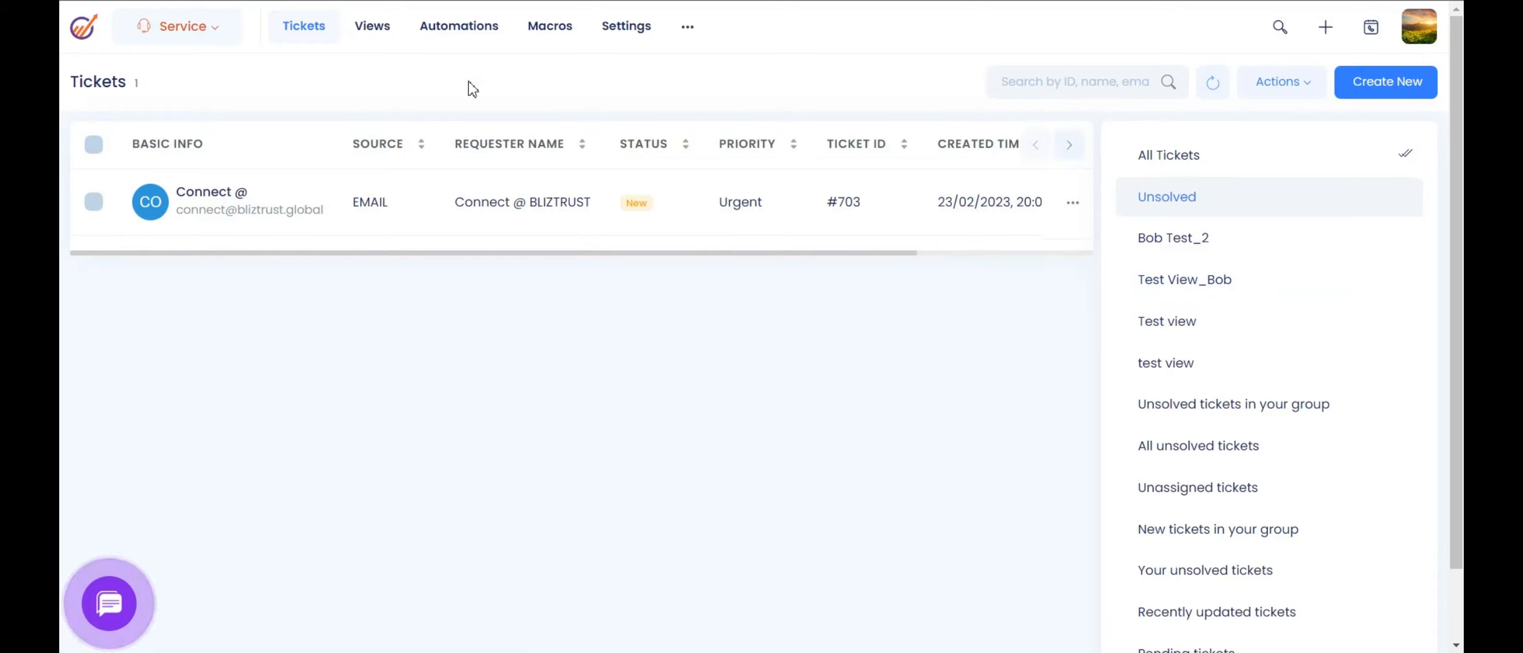
Step: Create a new service automation named "test eb 2"
{"action": "left_click", "coordinate": [468, 39]}
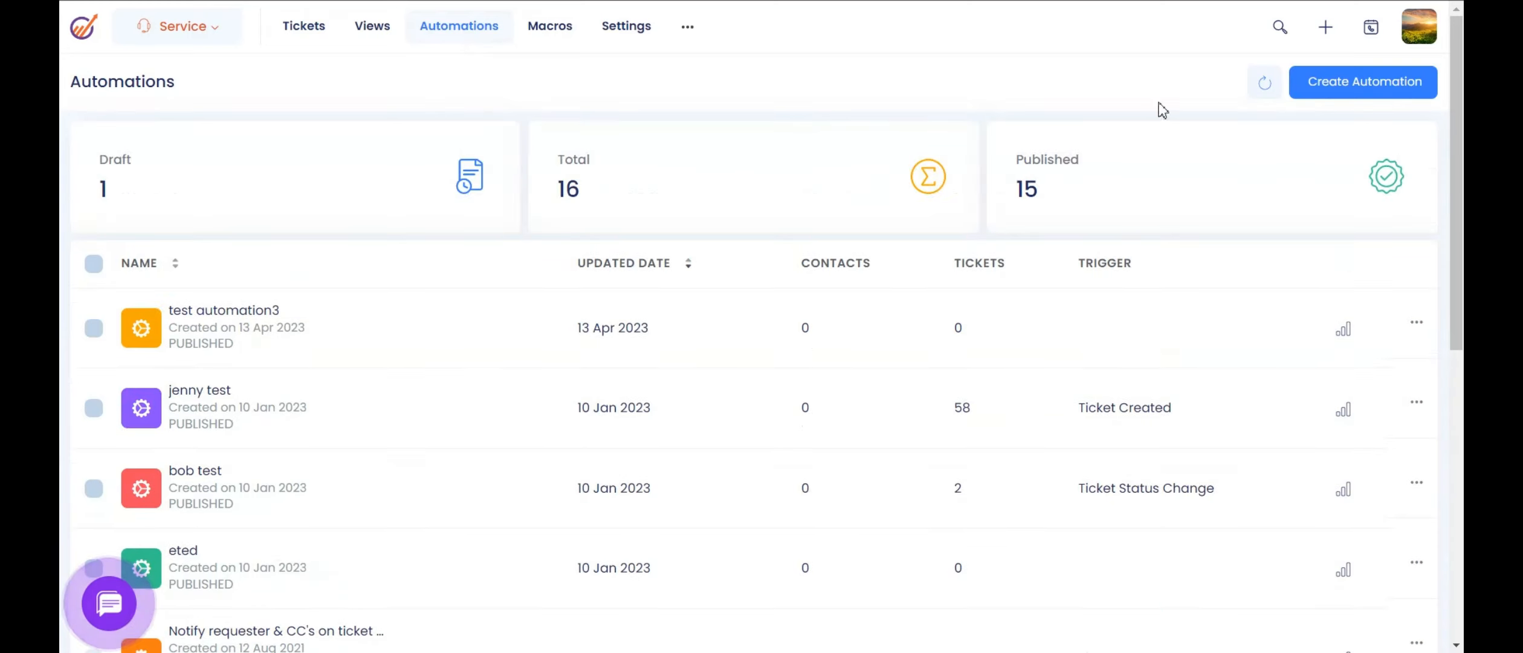
{"action": "left_click", "coordinate": [1343, 90]}
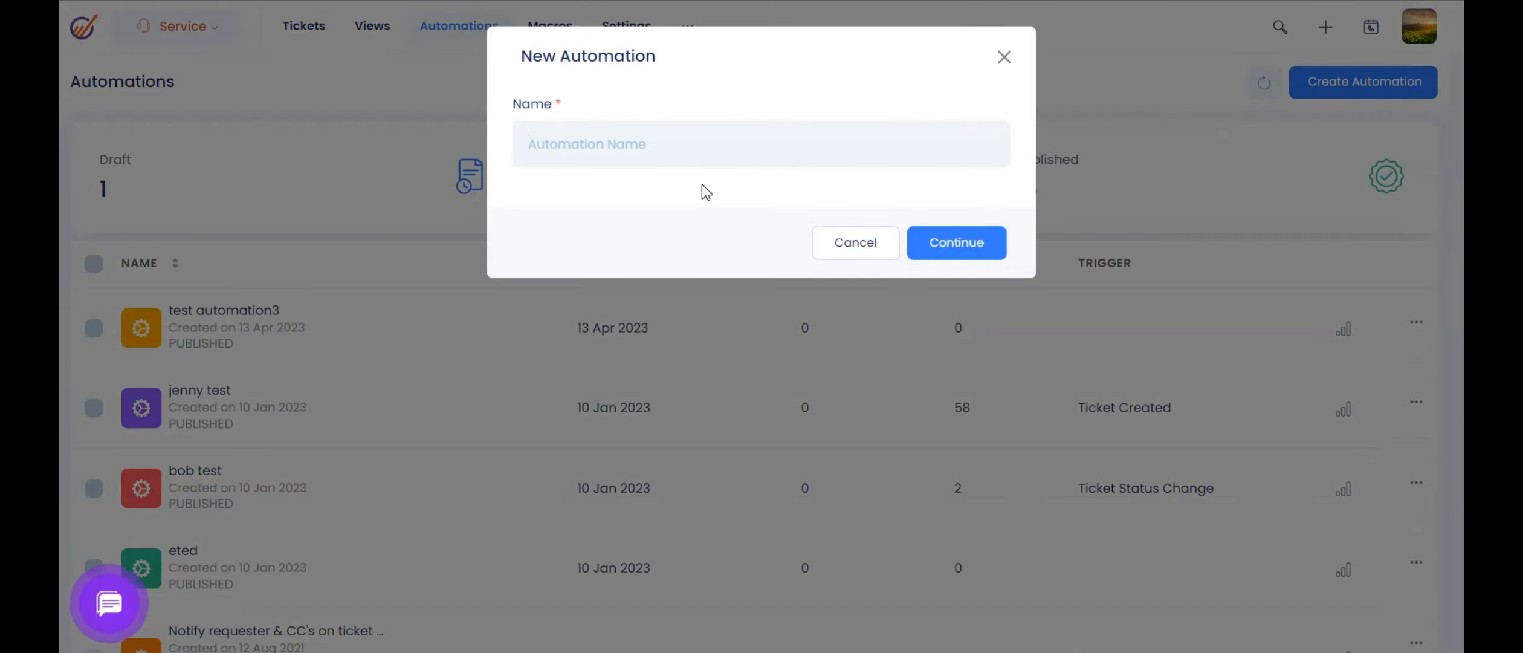
{"action": "type", "text": "test eb 2"}
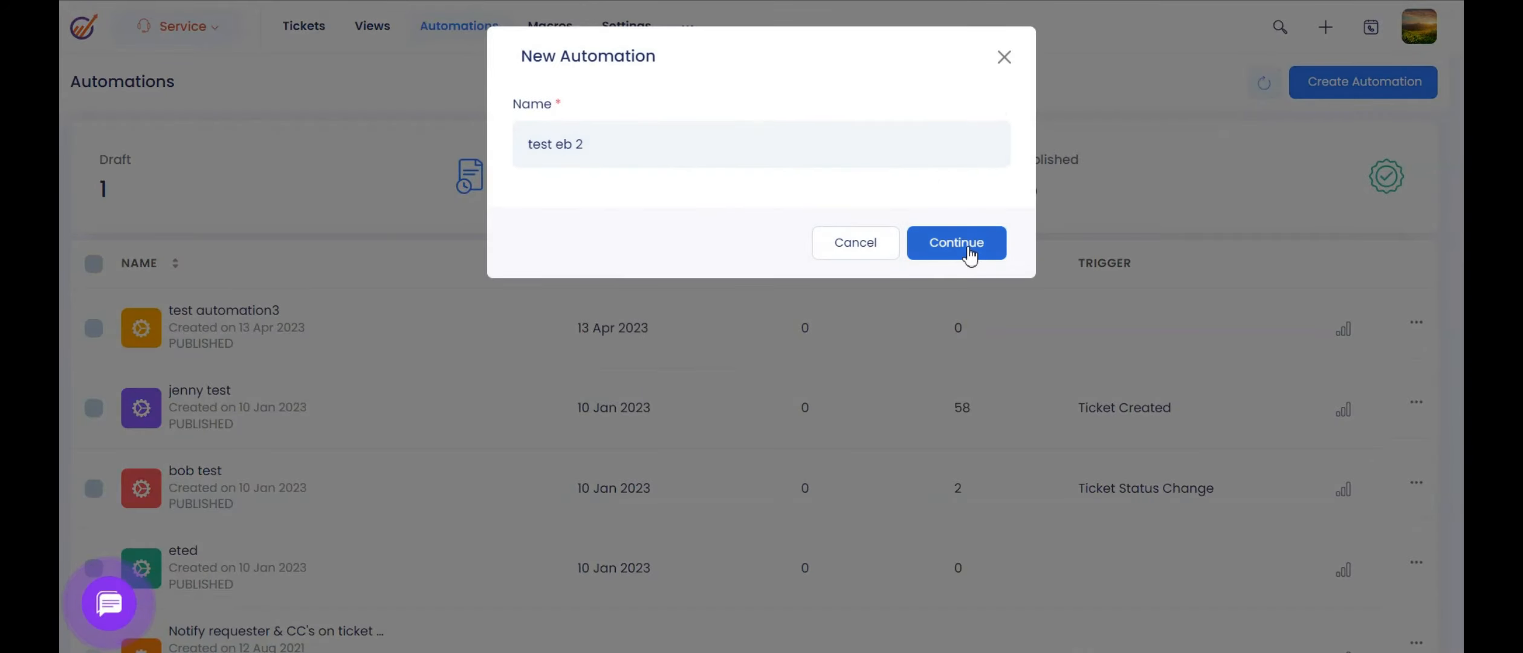
{"action": "left_click", "coordinate": [967, 246]}
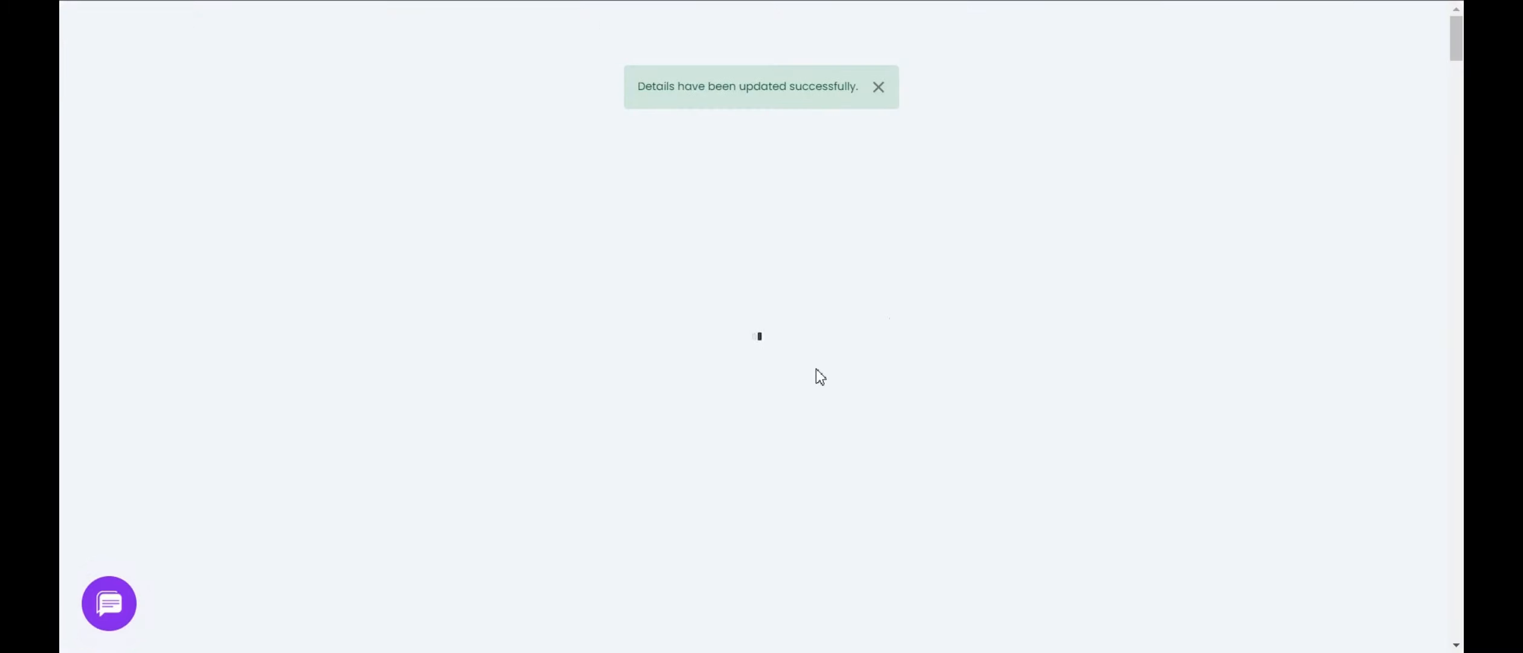
Step: Examine the settings of the Ticket Created, ticket assignee change and ticket priority change triggers
{"action": "left_click", "coordinate": [714, 144]}
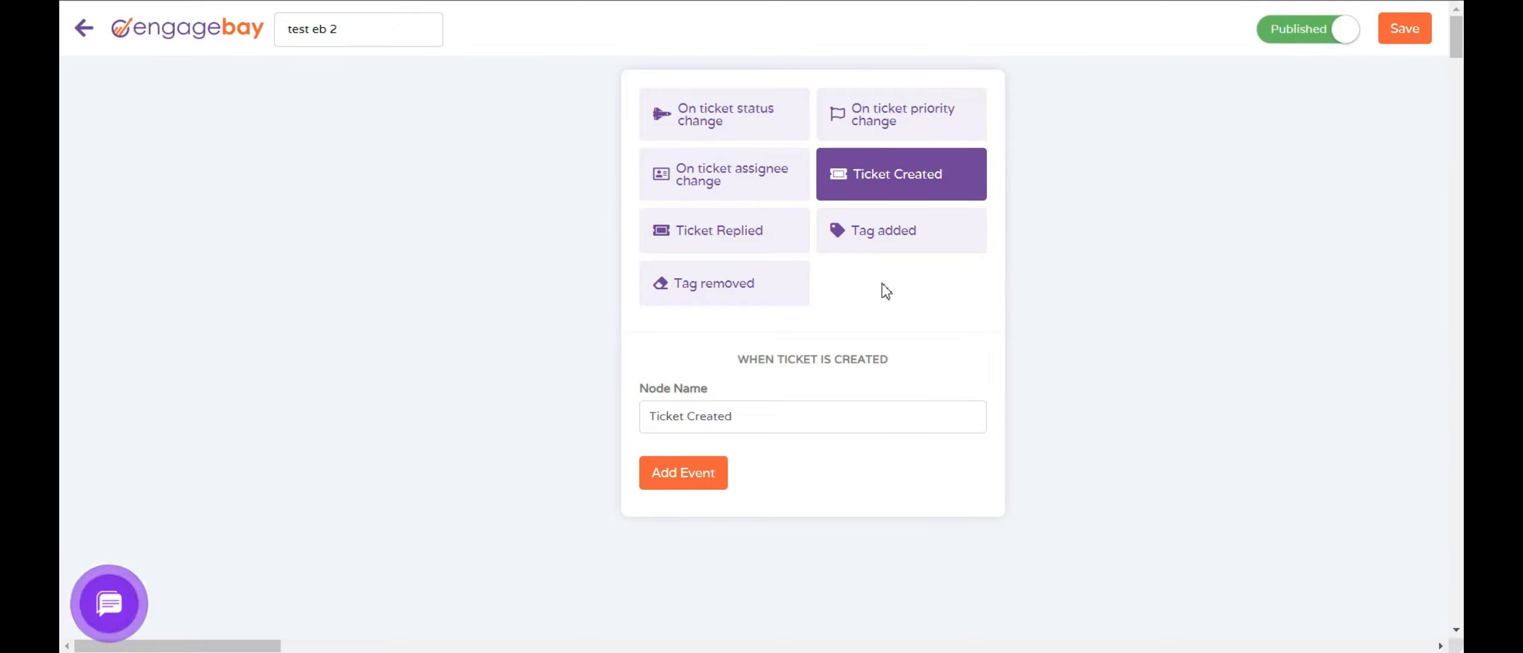
{"action": "left_click", "coordinate": [750, 180]}
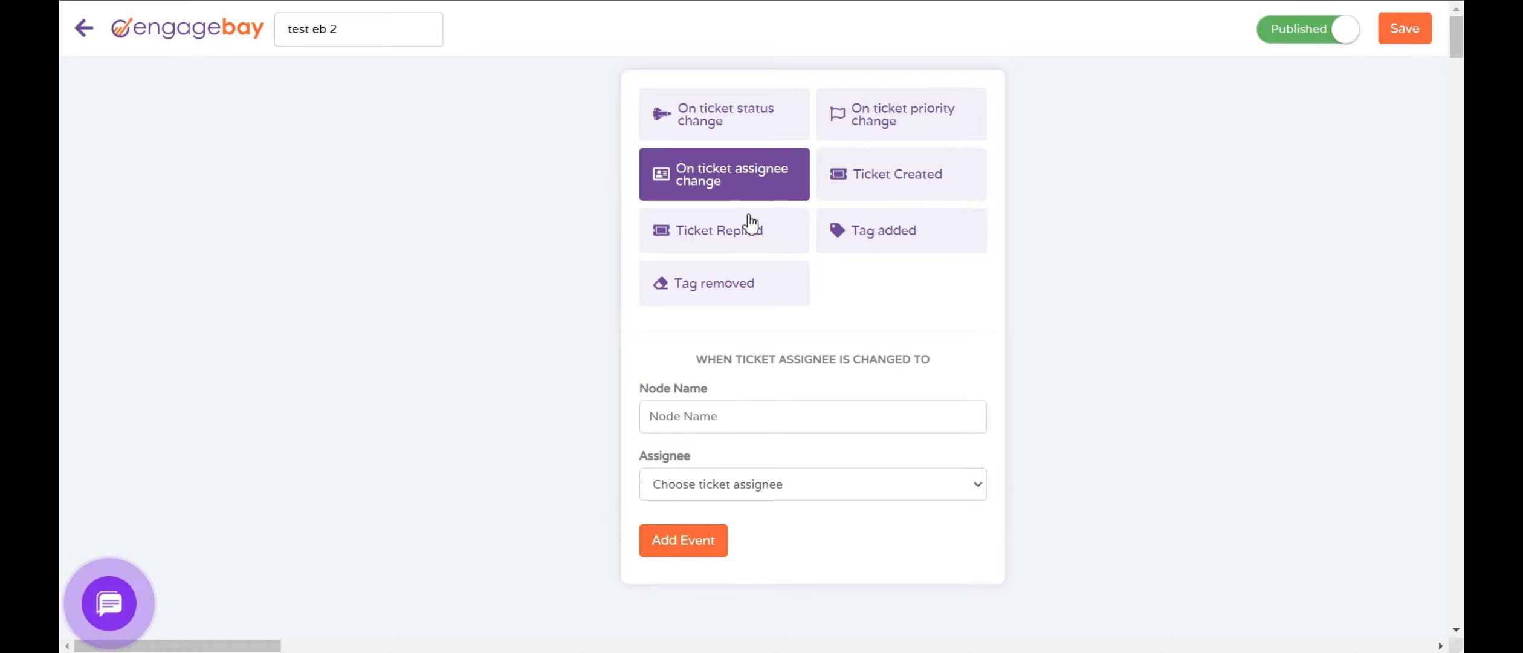
{"action": "left_click", "coordinate": [904, 119]}
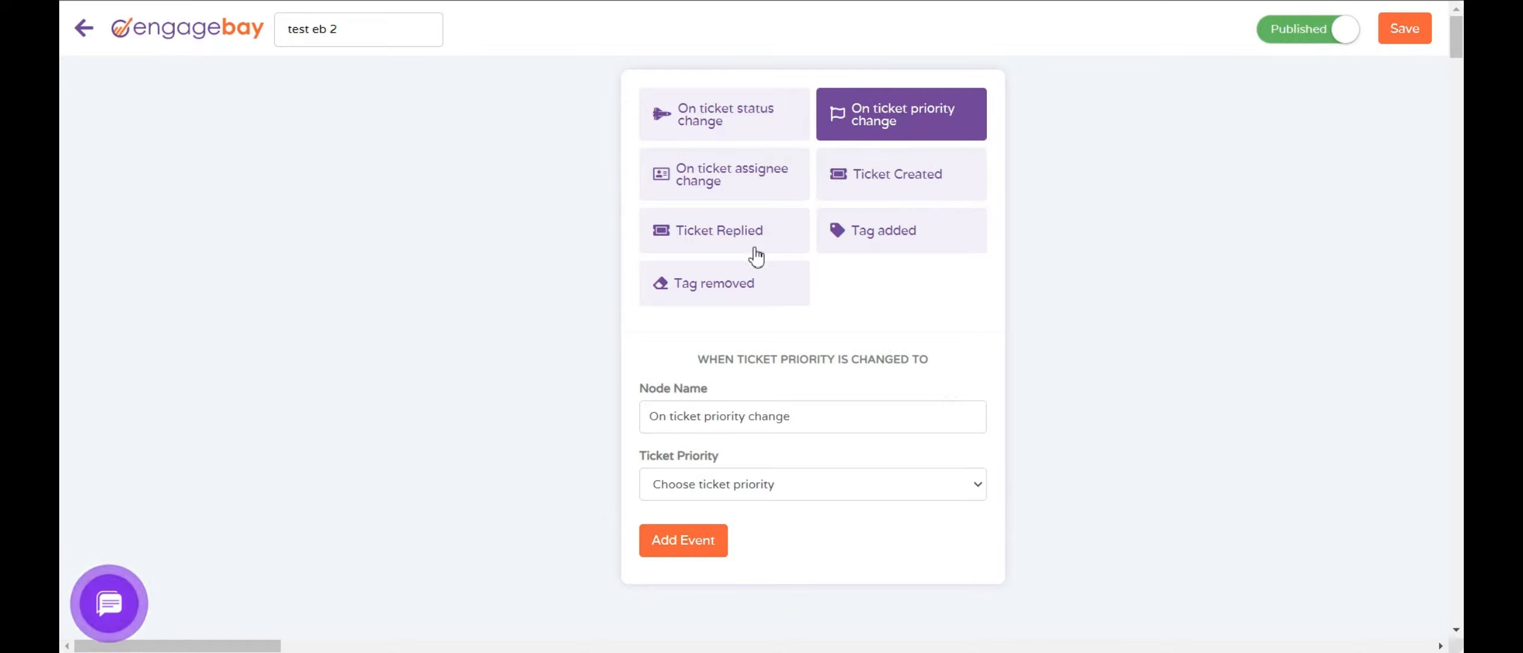
Step: Add an "On ticket status change" trigger to the automation with the ticket status New
{"action": "left_click", "coordinate": [749, 121]}
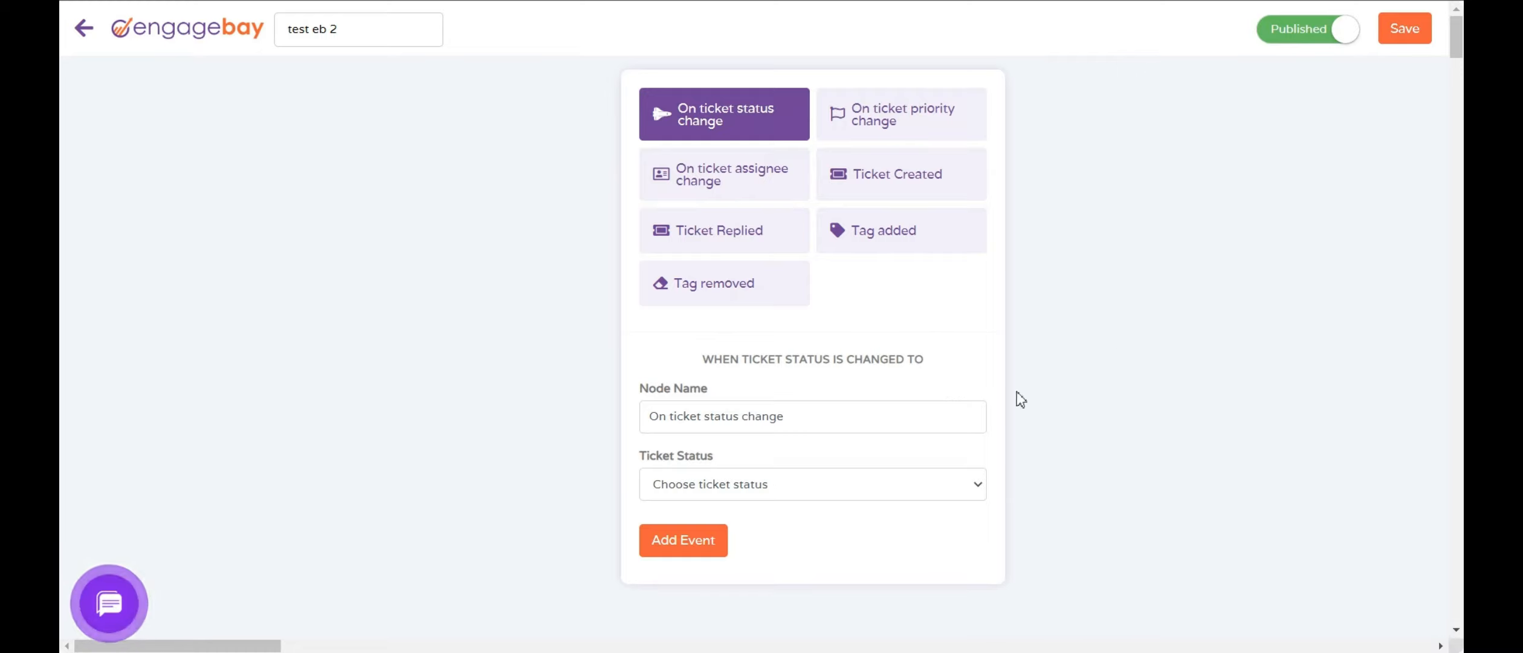
{"action": "left_click", "coordinate": [697, 486]}
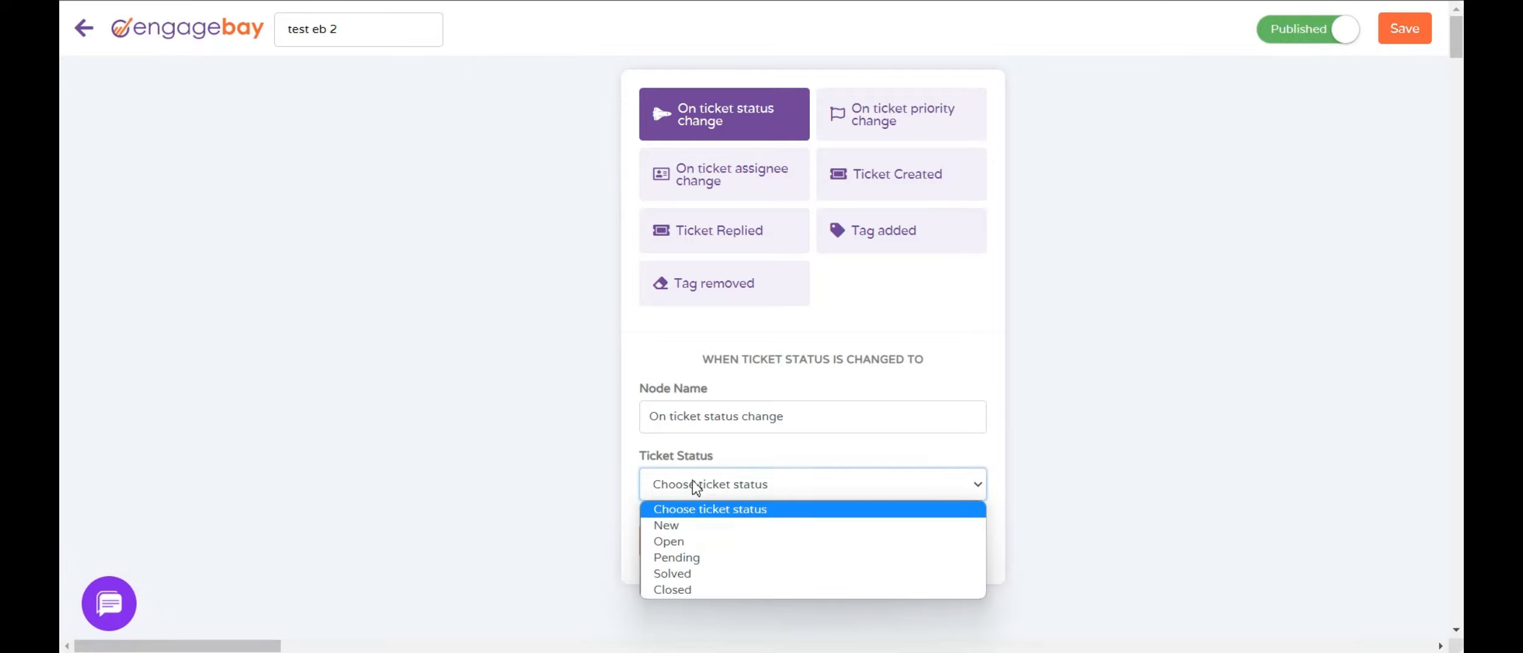
{"action": "left_click", "coordinate": [681, 522]}
{"action": "left_click", "coordinate": [682, 538]}
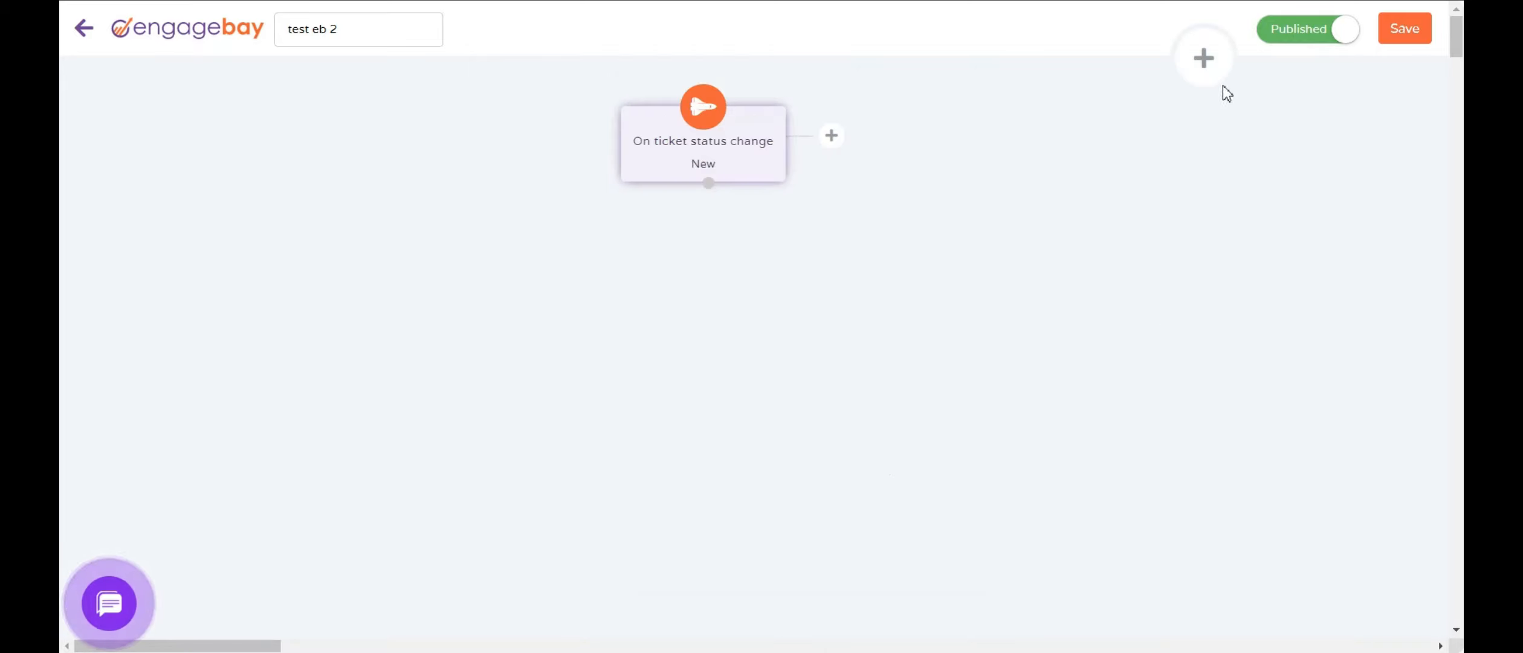
Step: Examine the actions and conditions available for the automation's next node, including those for CRM & Sales
{"action": "left_click", "coordinate": [1203, 58]}
{"action": "left_click", "coordinate": [1097, 151]}
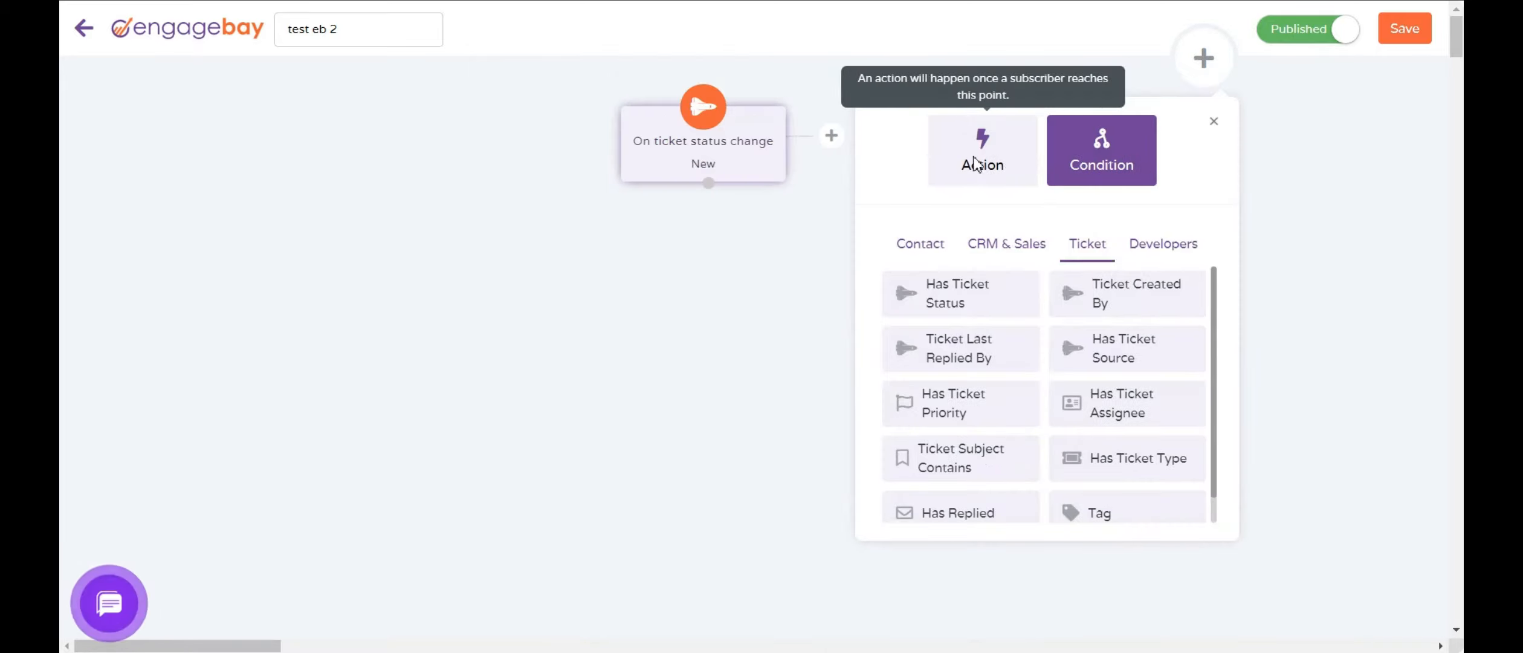
{"action": "left_click", "coordinate": [975, 163]}
{"action": "left_click", "coordinate": [920, 244]}
{"action": "left_click", "coordinate": [1001, 249]}
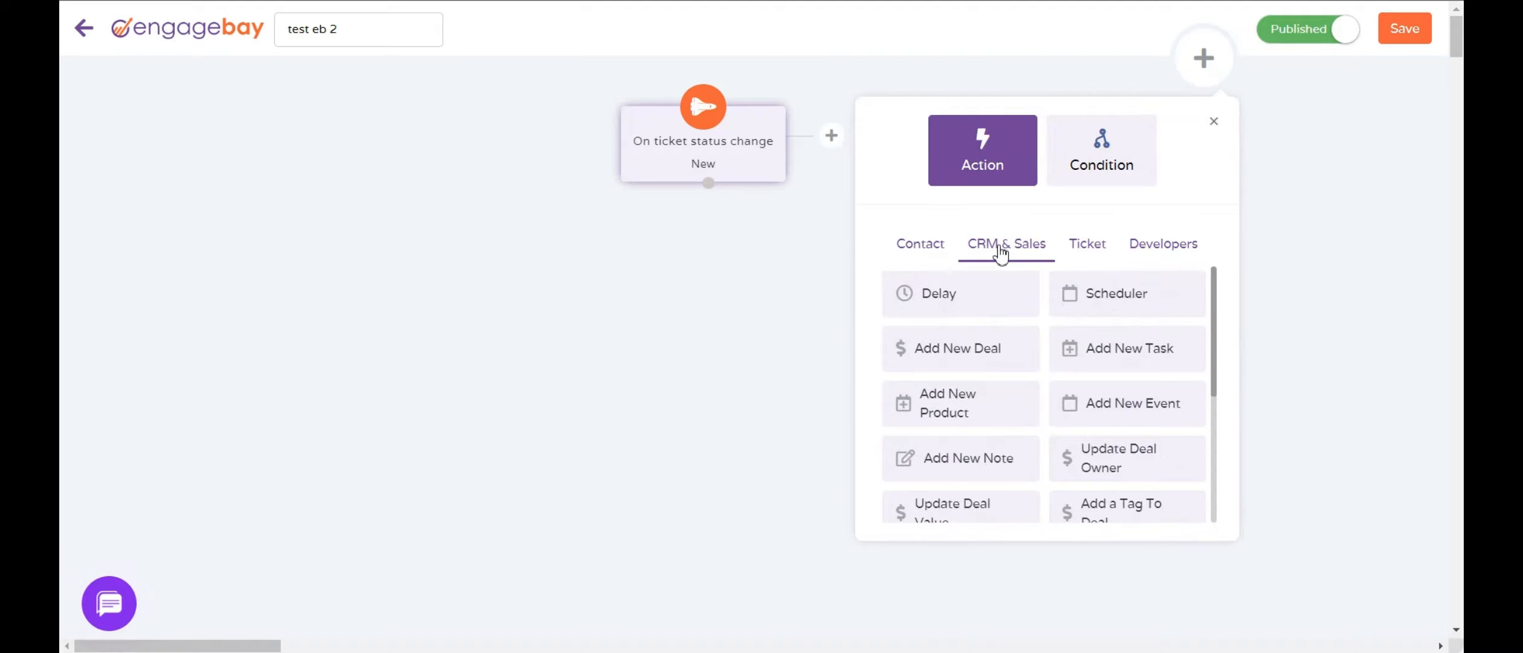
{"action": "left_click", "coordinate": [1101, 160]}
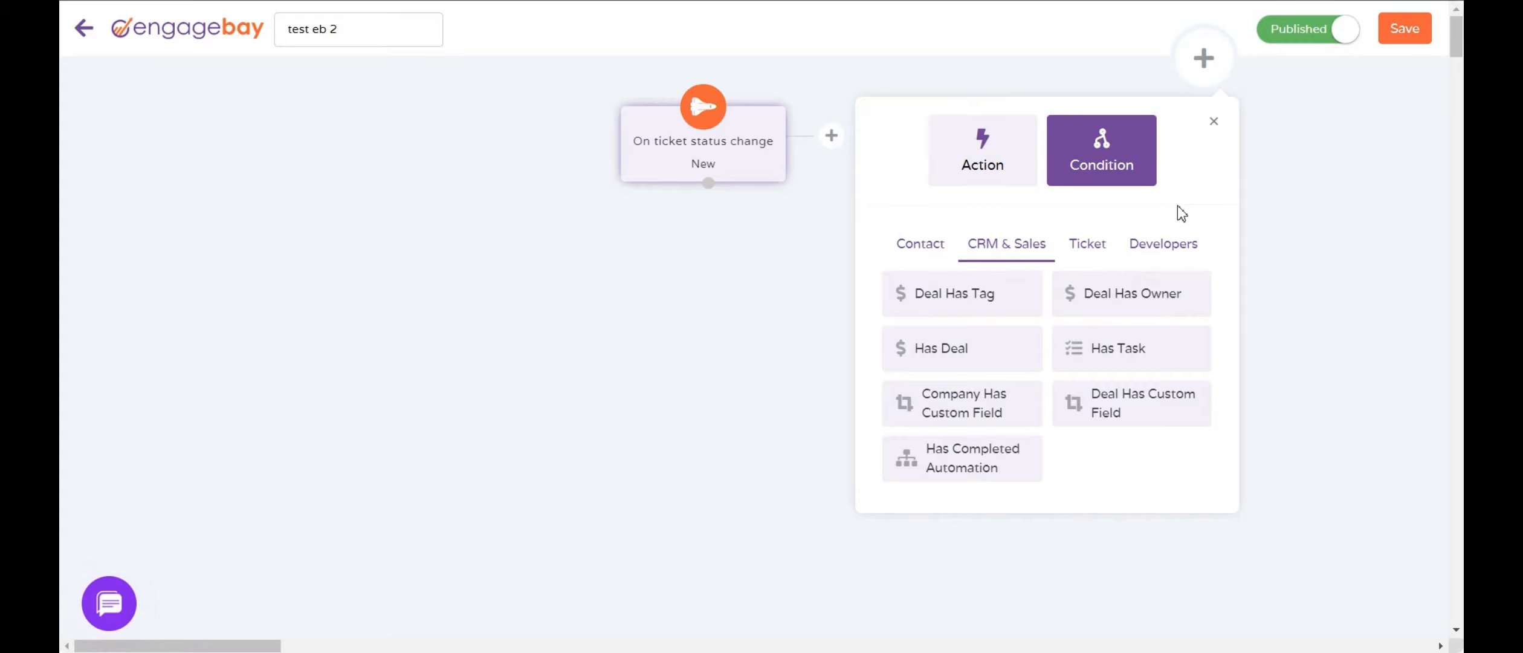
{"action": "left_click", "coordinate": [1008, 166]}
{"action": "left_click", "coordinate": [1106, 163]}
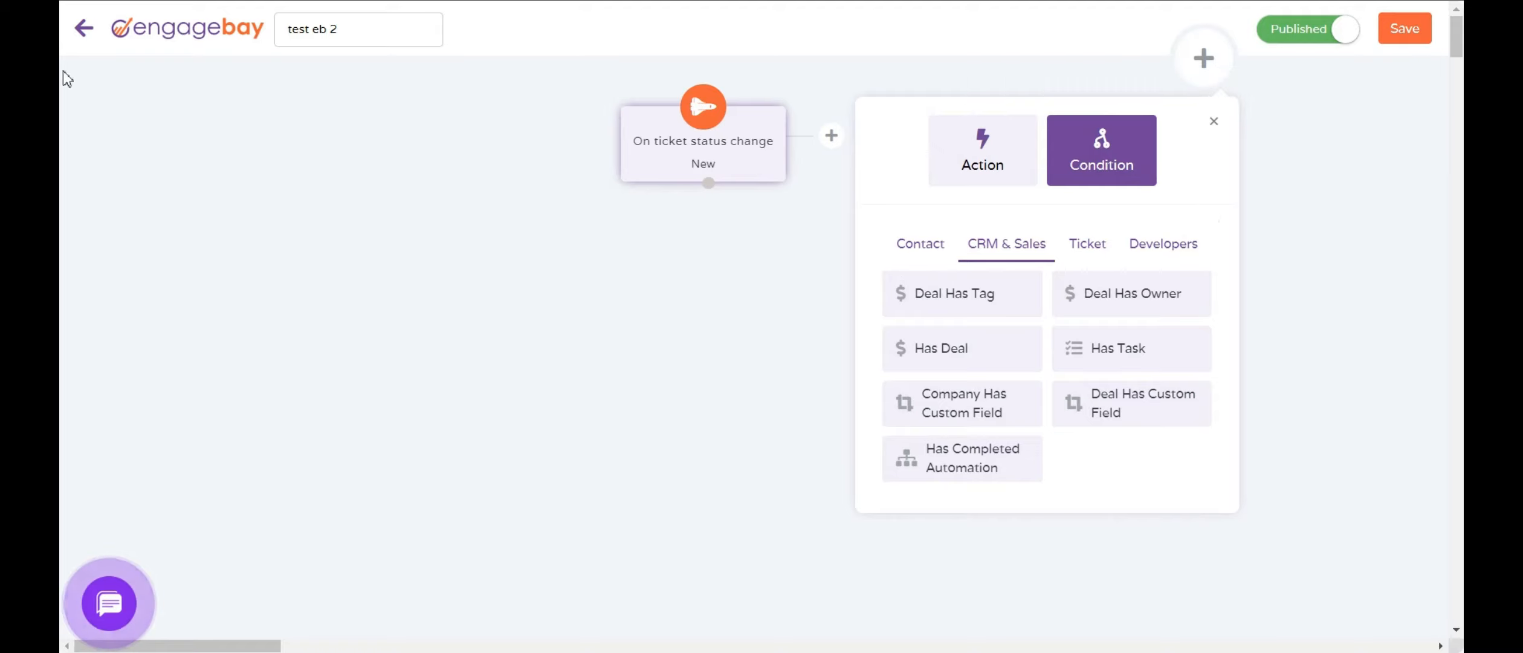
Step: Leave the automation editor and show the canned responses in the helpdesk settings
{"action": "left_click", "coordinate": [83, 27]}
{"action": "left_click", "coordinate": [841, 72]}
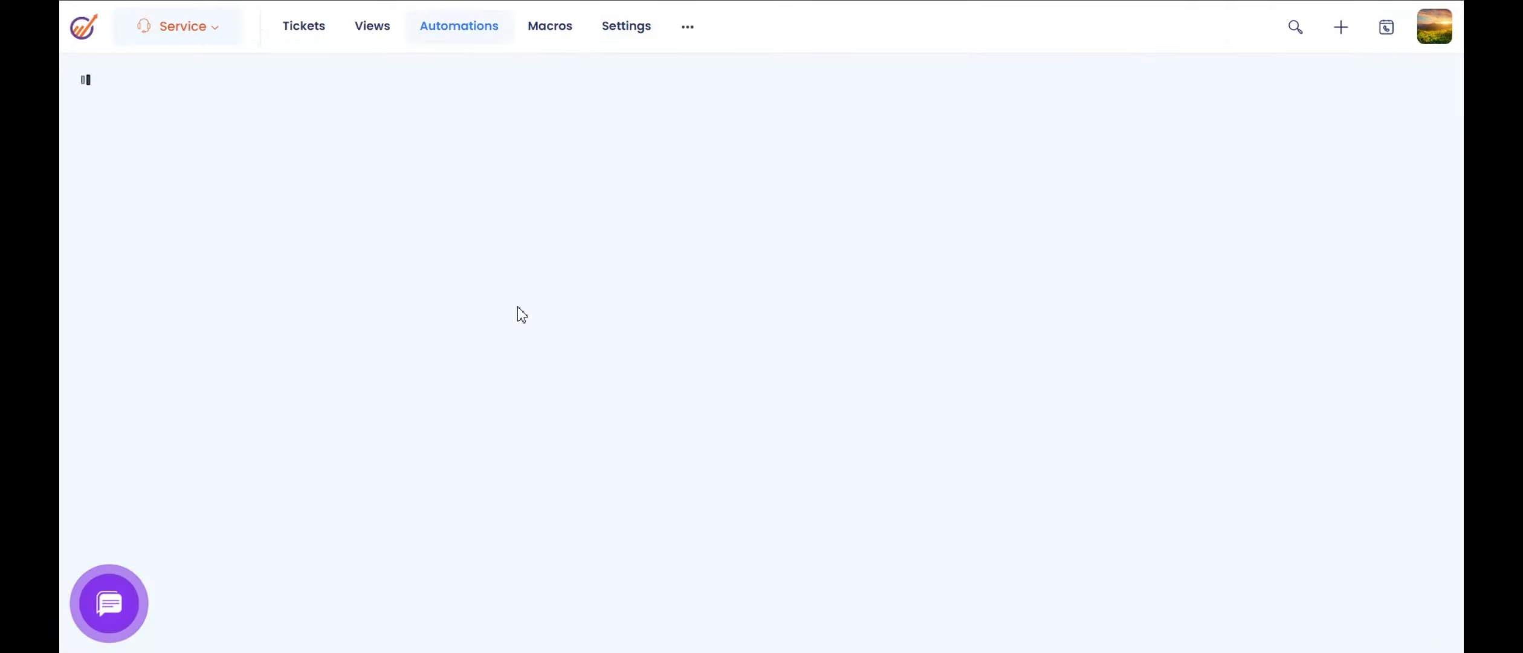
{"action": "left_click", "coordinate": [625, 27]}
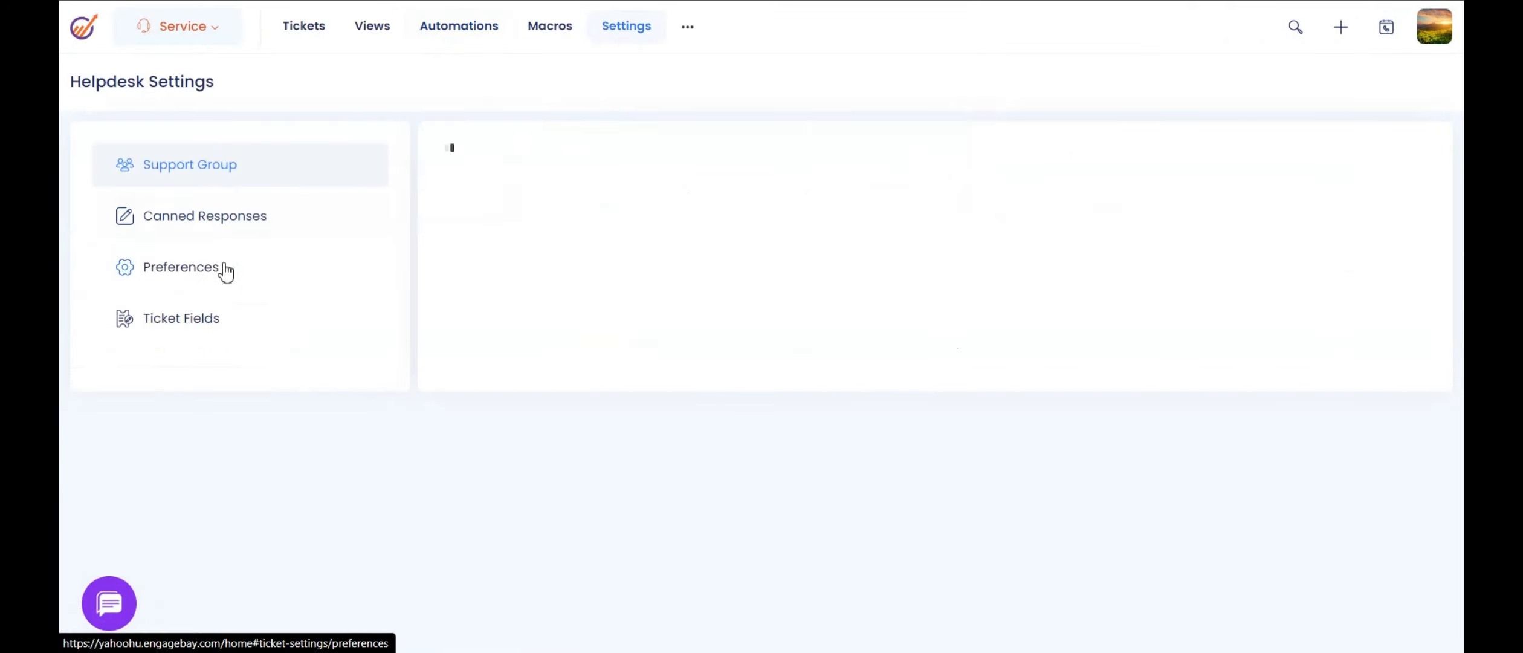
{"action": "left_click", "coordinate": [224, 222]}
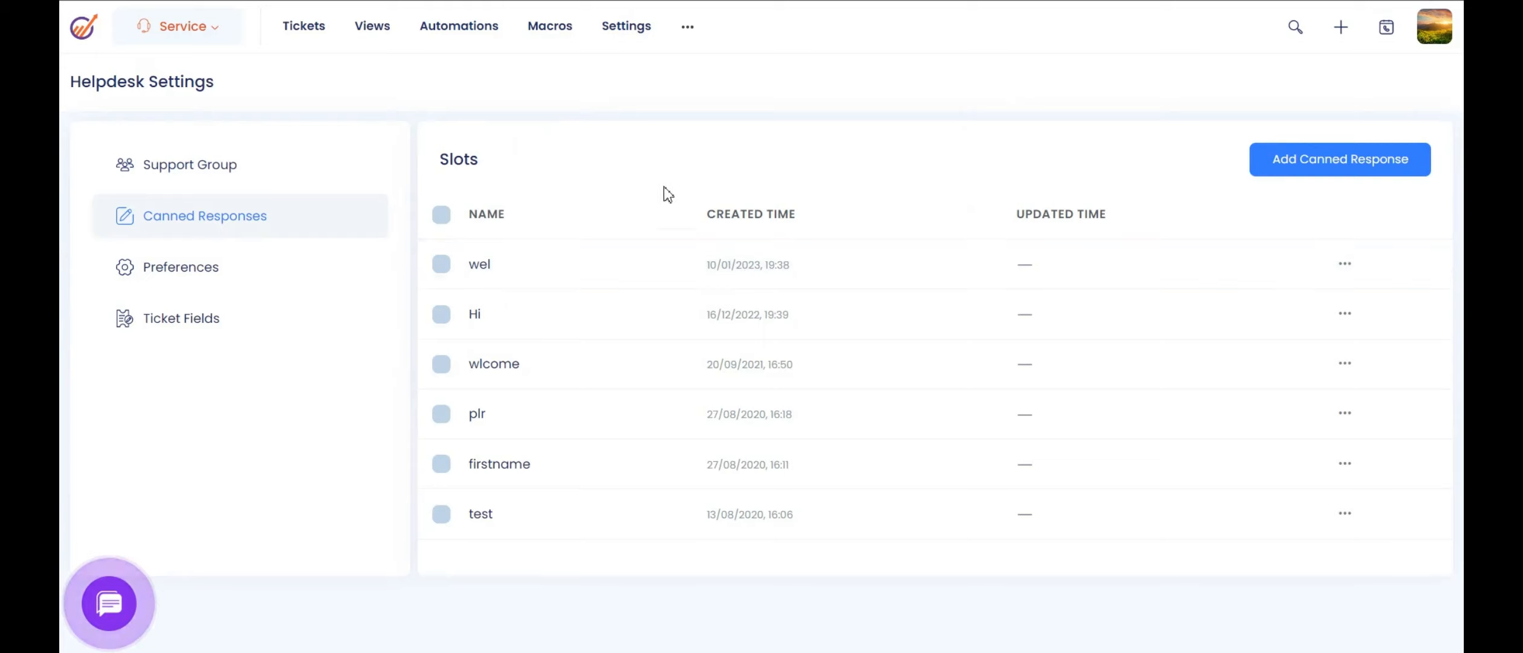
Step: Create a new ticket macro named "Testt"
{"action": "left_click", "coordinate": [558, 40]}
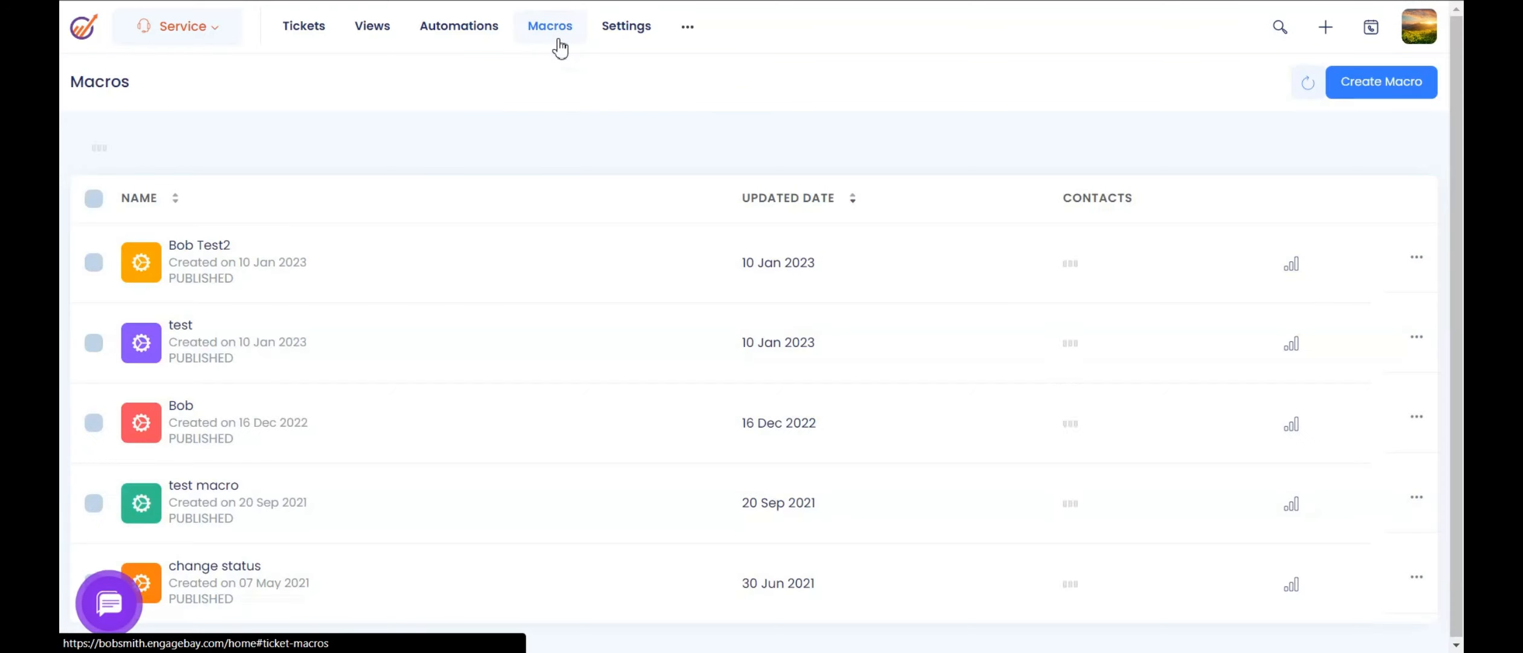
{"action": "left_click", "coordinate": [1401, 106]}
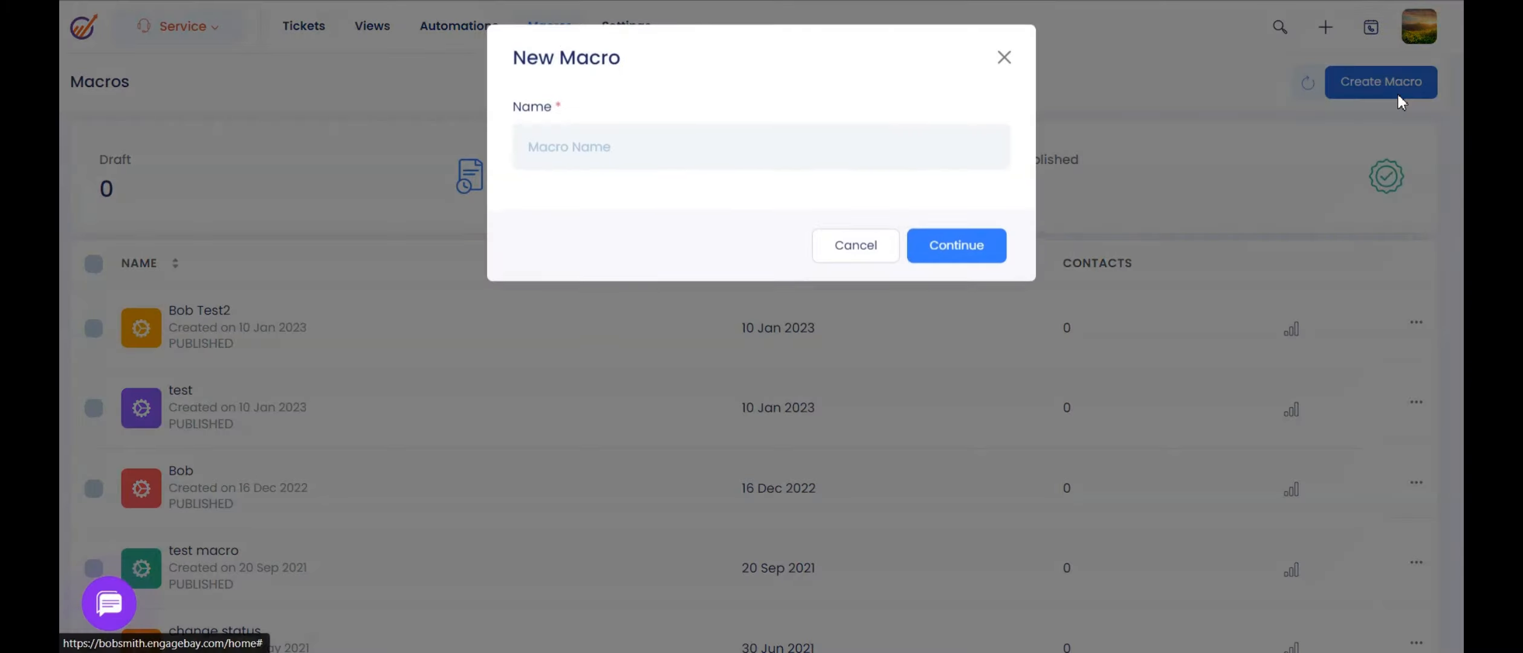
{"action": "type", "text": "Testt"}
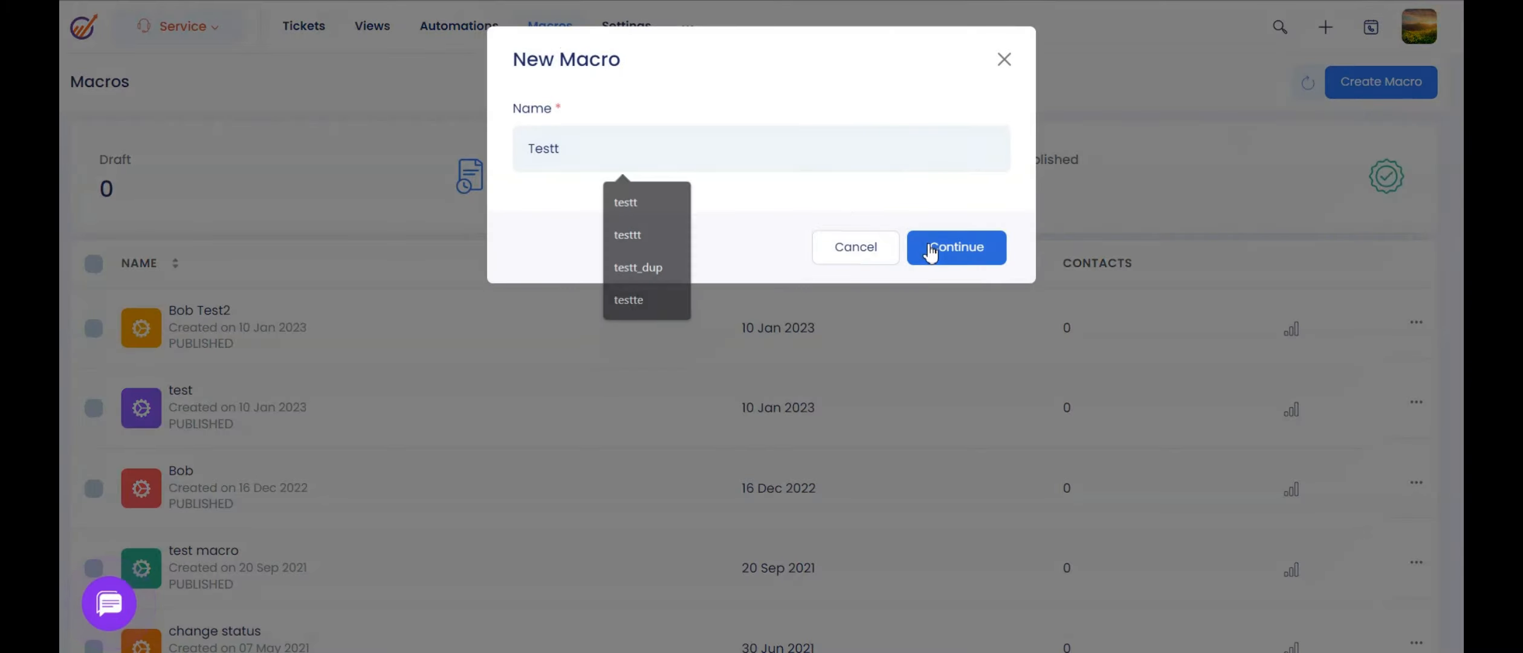
{"action": "left_click", "coordinate": [927, 246]}
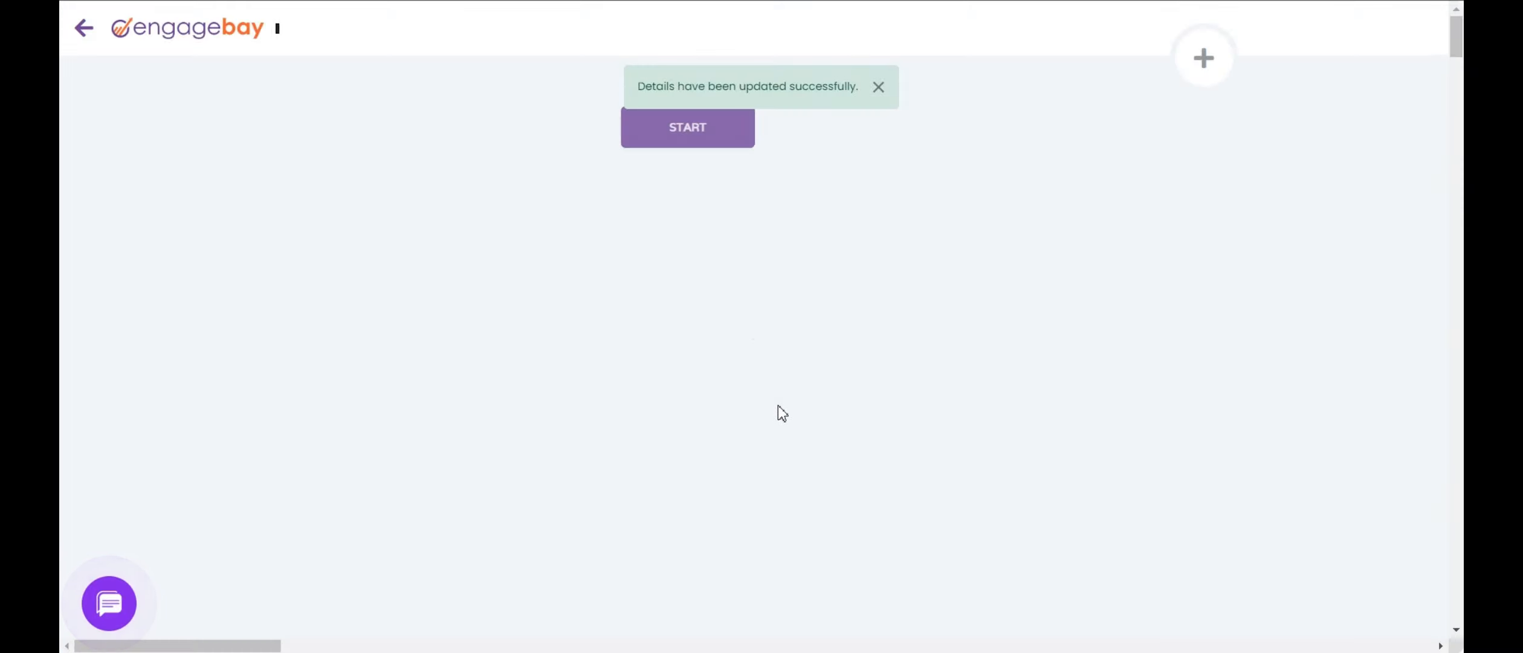
{"action": "left_click", "coordinate": [876, 89]}
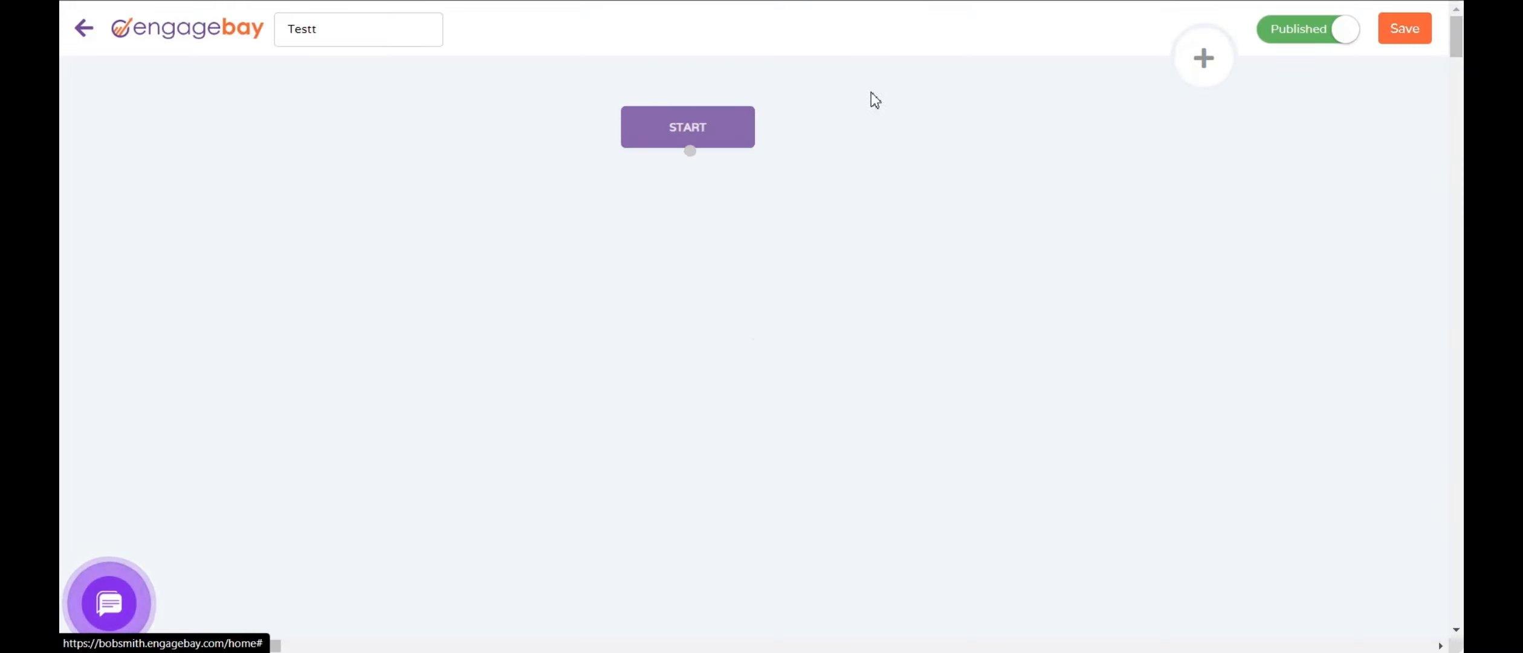
Step: Examine the actions and conditions that can be added to the macro, and return to the macro list
{"action": "left_click", "coordinate": [1203, 60]}
{"action": "left_click", "coordinate": [1067, 161]}
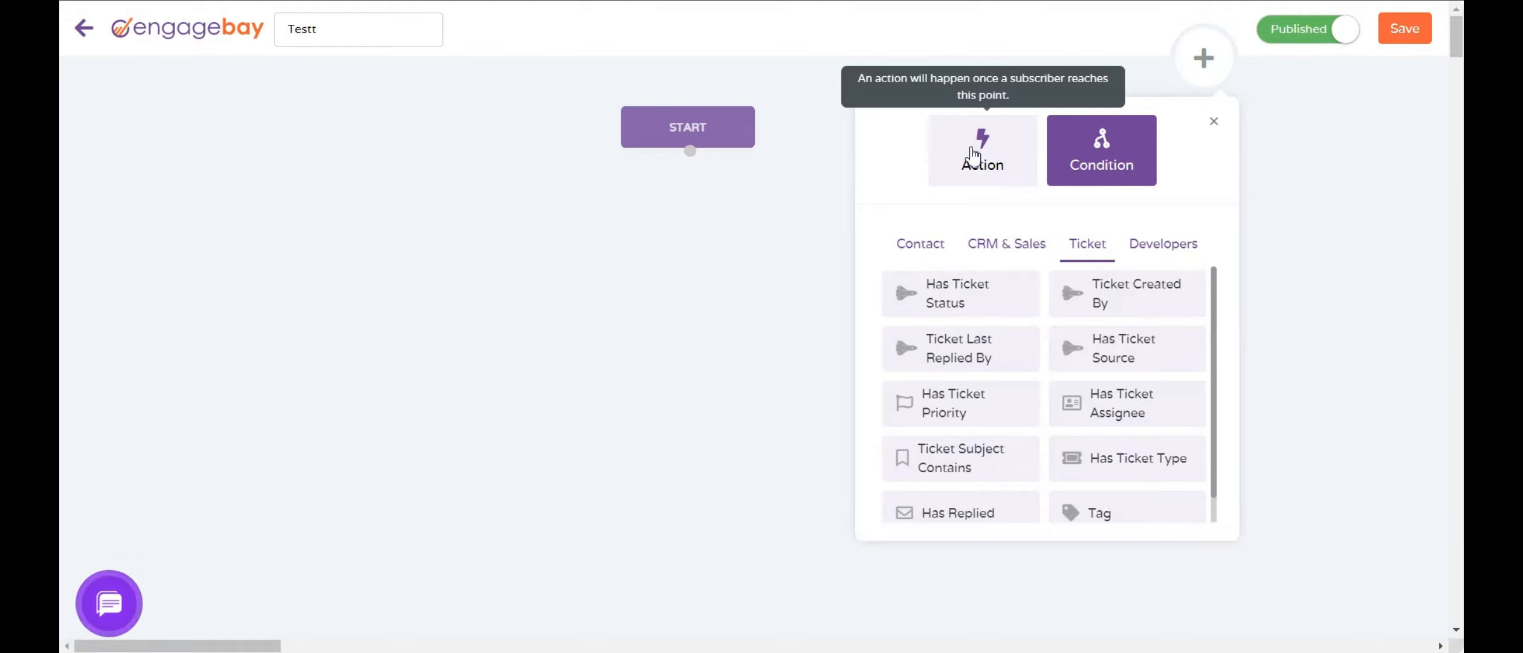
{"action": "left_click", "coordinate": [972, 155]}
{"action": "left_click", "coordinate": [1122, 159]}
{"action": "left_click", "coordinate": [1012, 158]}
{"action": "left_click", "coordinate": [1293, 151]}
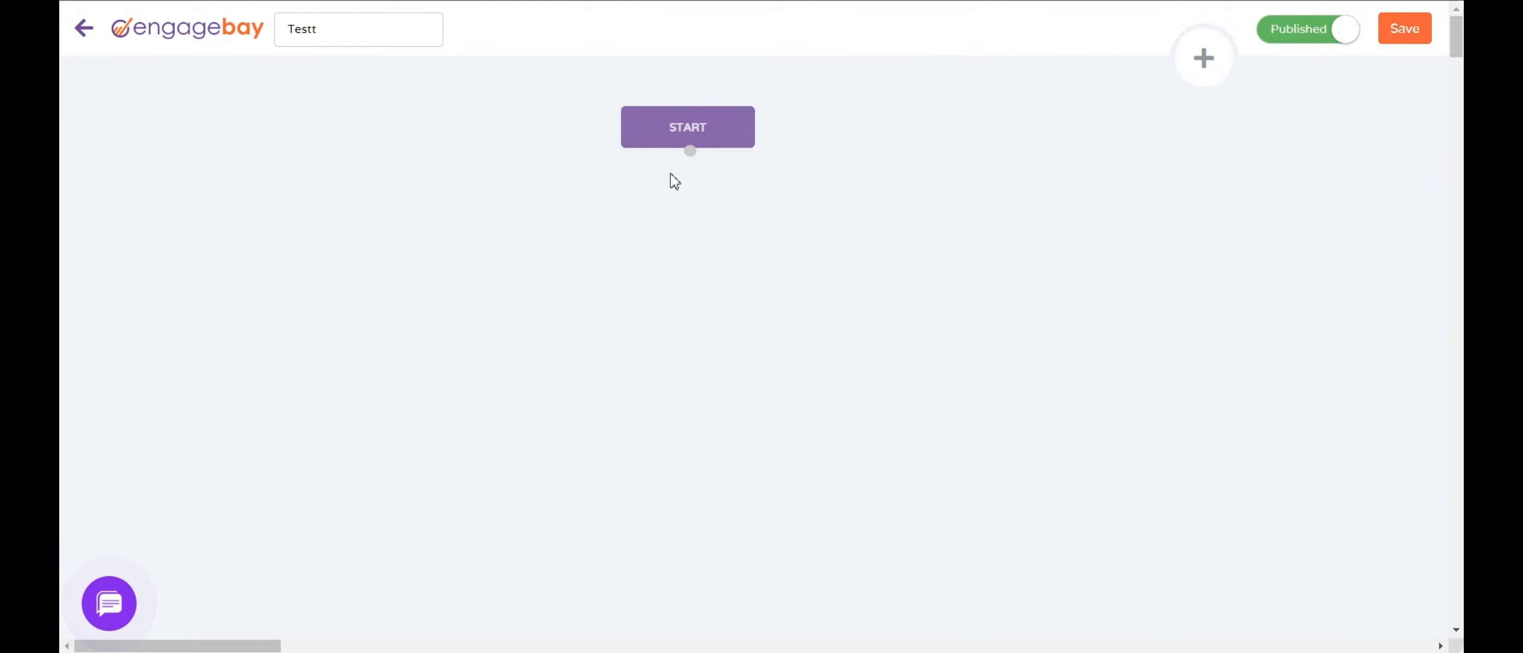
{"action": "left_click", "coordinate": [84, 30]}
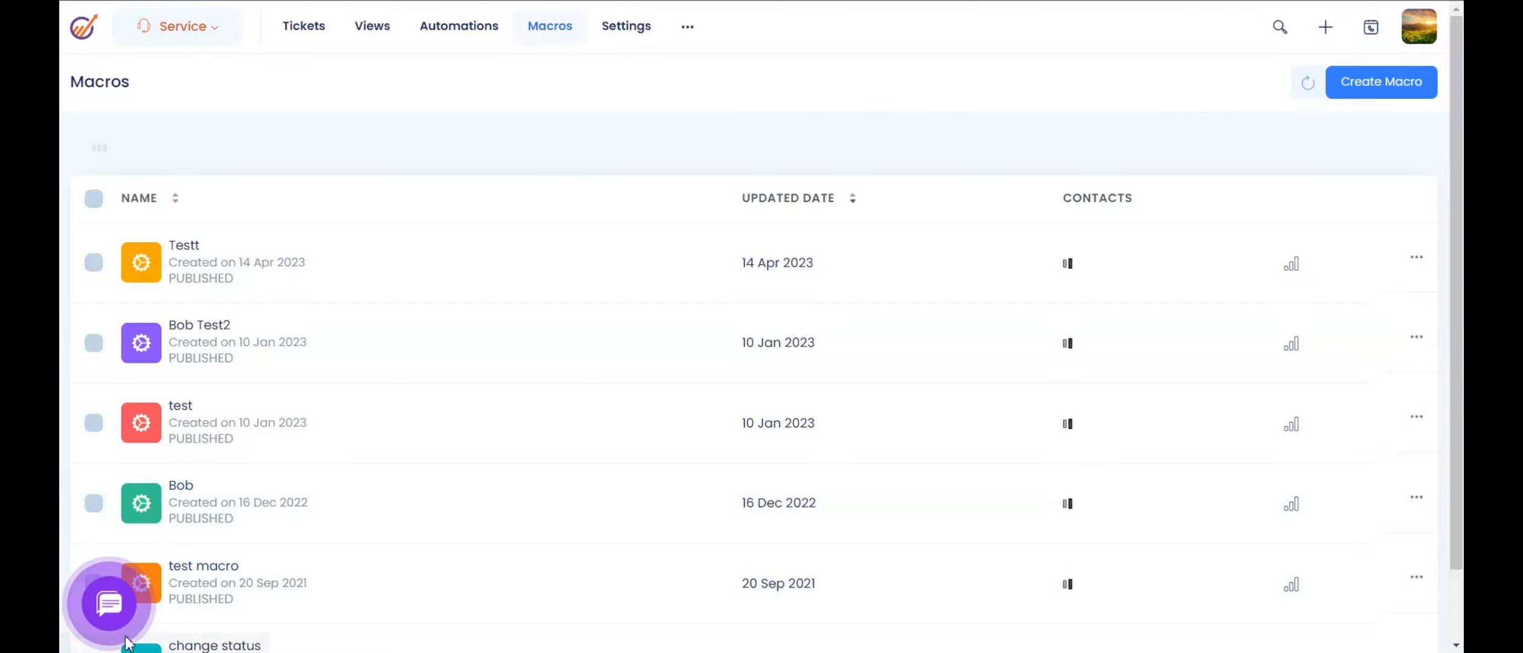
Step: Switch from Service to the Livechat module and show its conversations
{"action": "left_click", "coordinate": [205, 27]}
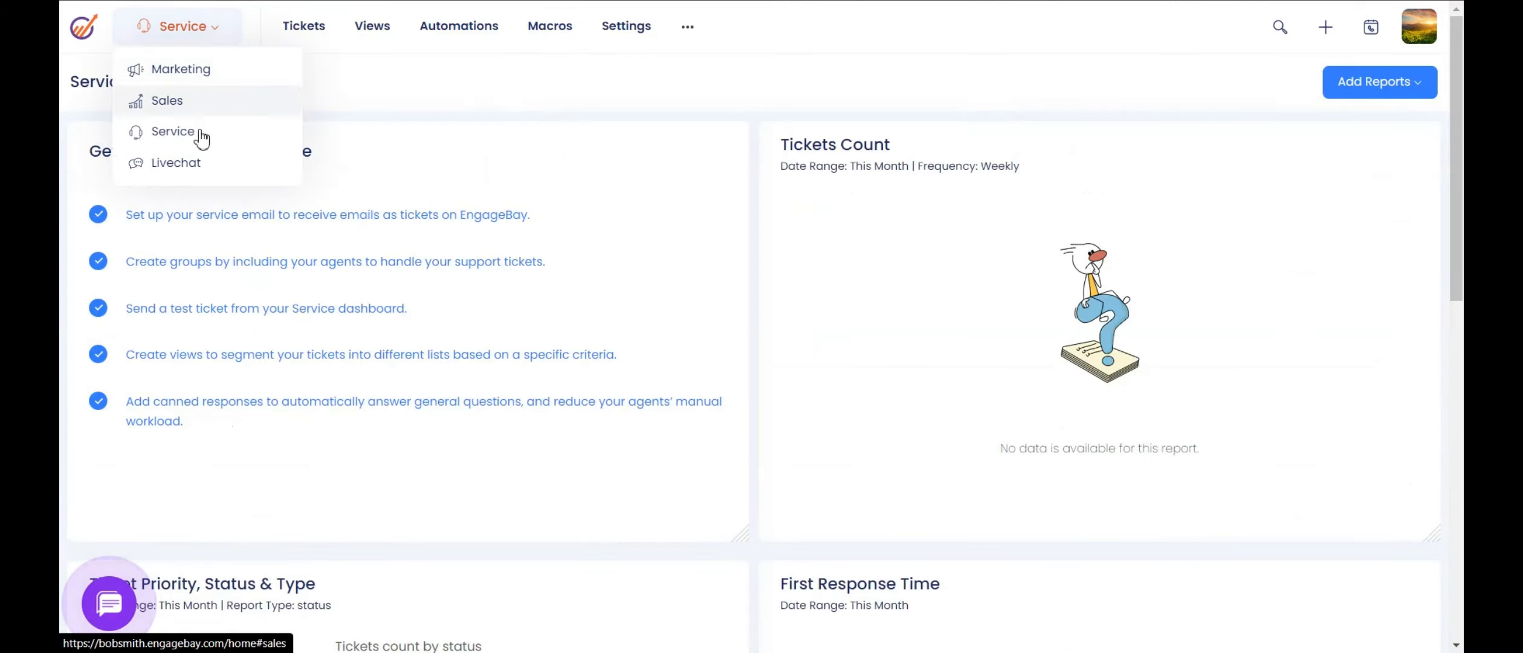
{"action": "left_click", "coordinate": [194, 160]}
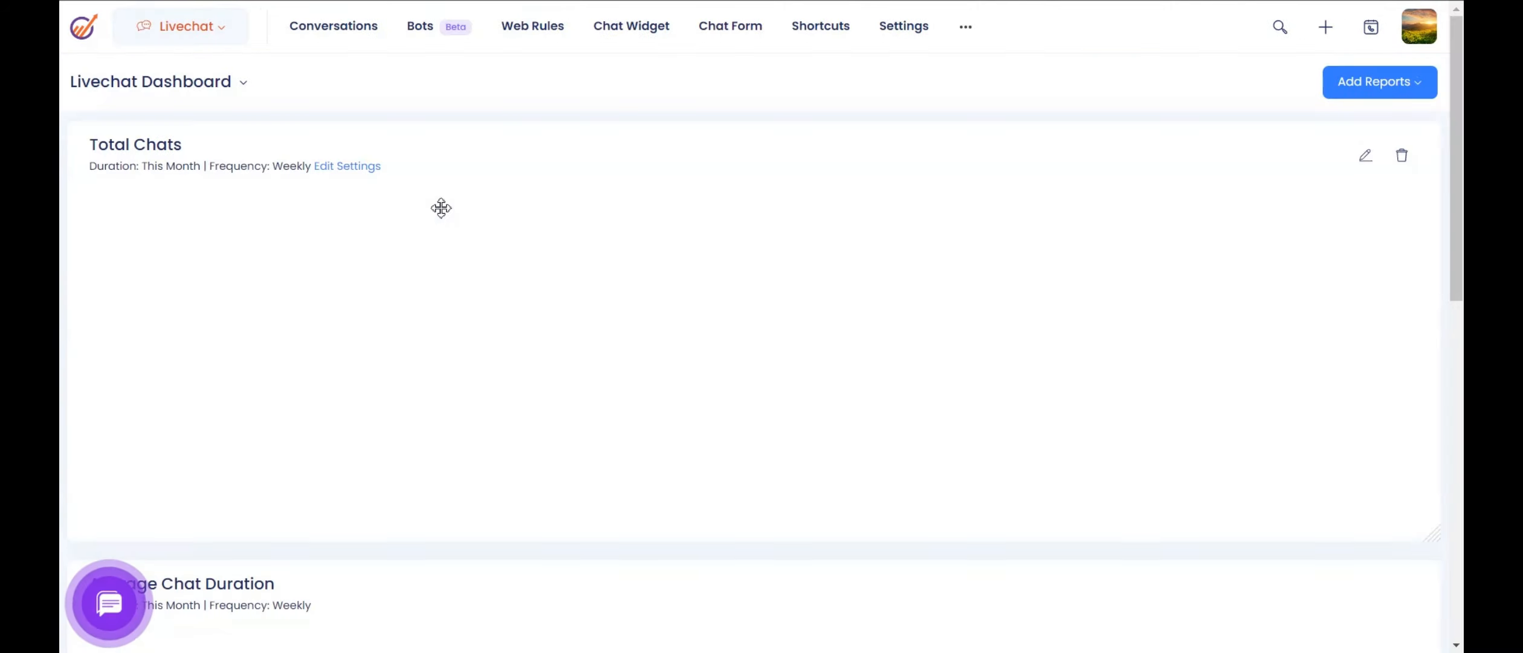
{"action": "left_click", "coordinate": [348, 40]}
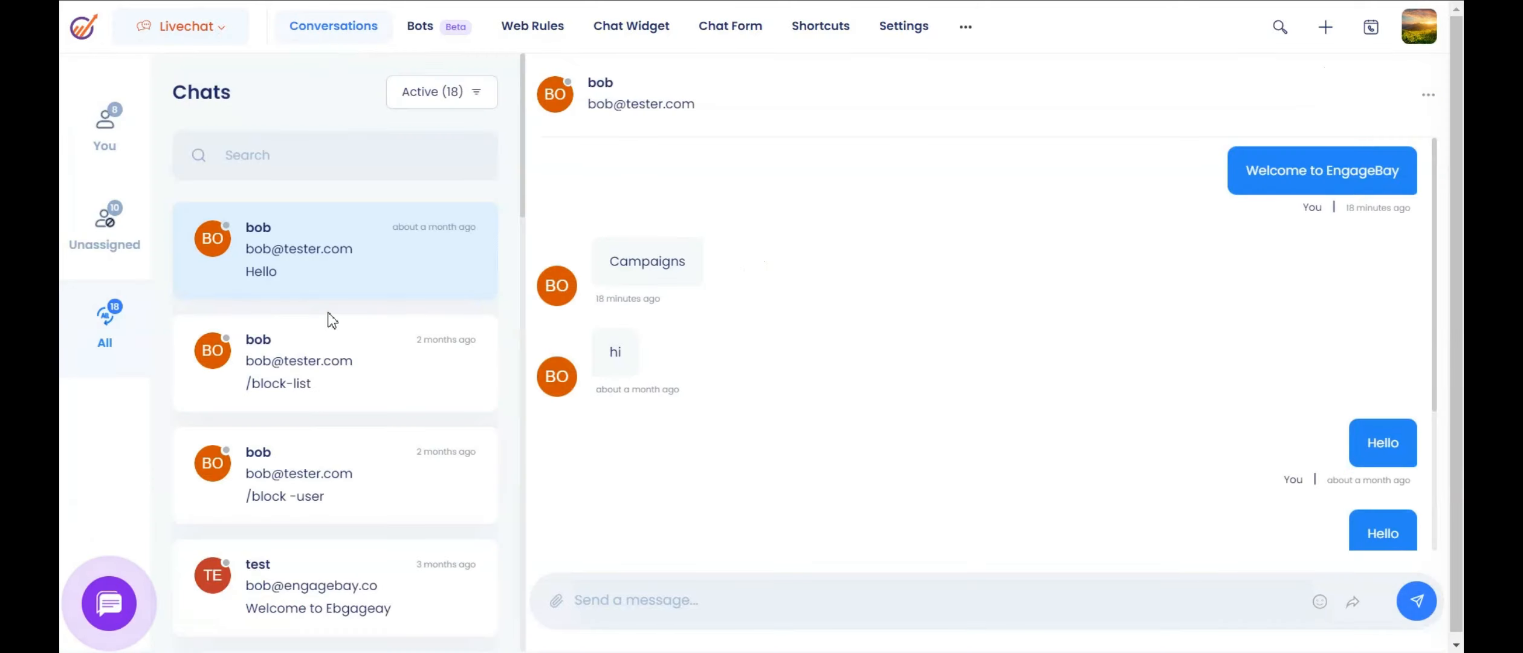
Step: Look through the list of active chats and read the conversation whose last message is "/block -user"
{"action": "scroll", "coordinate": [350, 327], "scroll_direction": "down", "scroll_amount": 3}
{"action": "left_click", "coordinate": [368, 224]}
{"action": "left_click", "coordinate": [374, 292]}
{"action": "scroll", "coordinate": [374, 292], "scroll_direction": "up", "scroll_amount": 3}
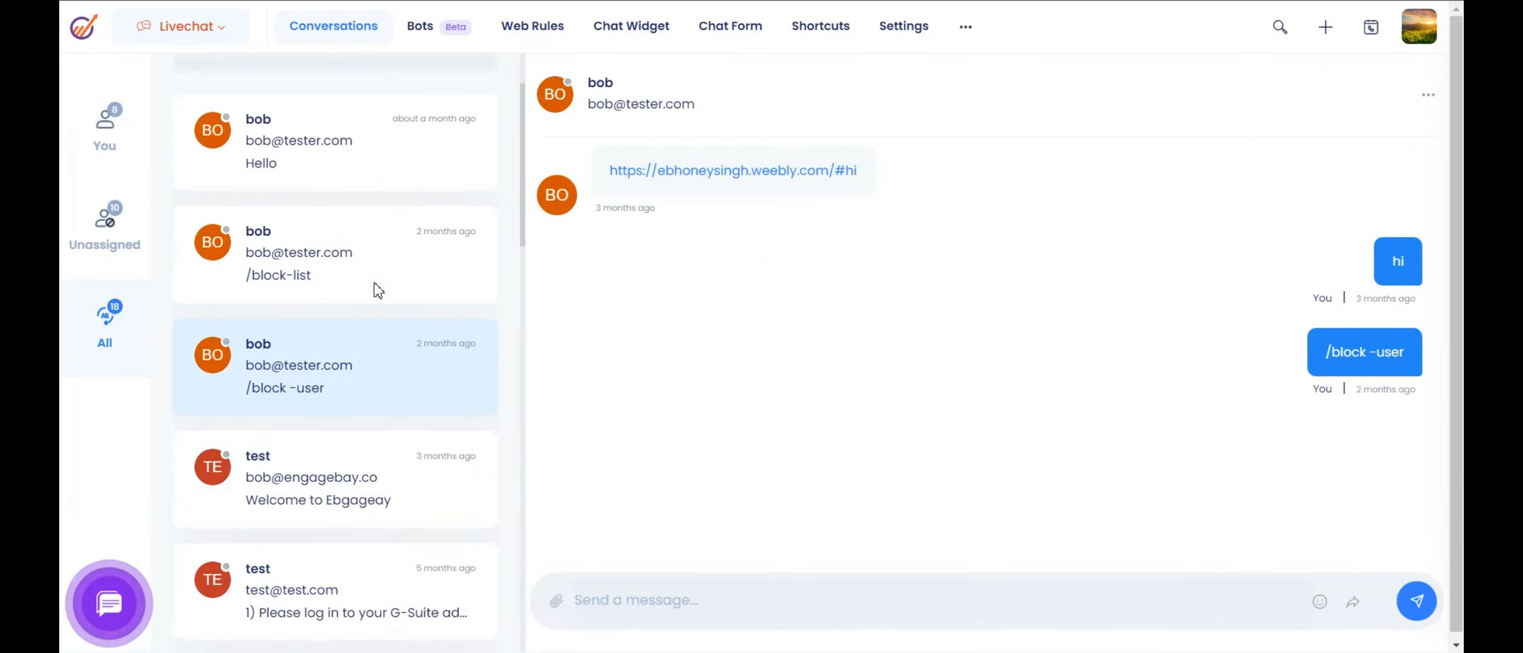
Step: Show the live chat widget's contact form on the website's pricing page, and return to the Livechat conversations
{"action": "left_click", "coordinate": [380, 275]}
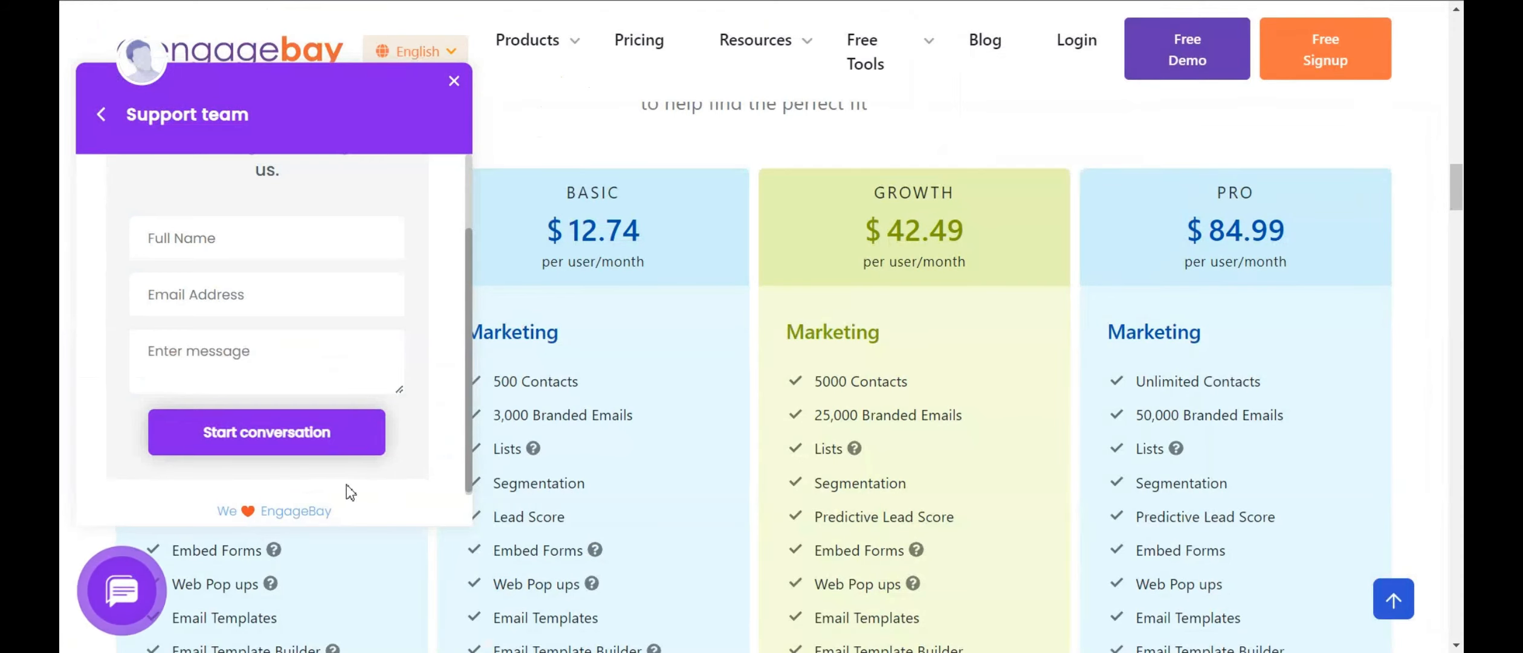
{"action": "left_click", "coordinate": [123, 589]}
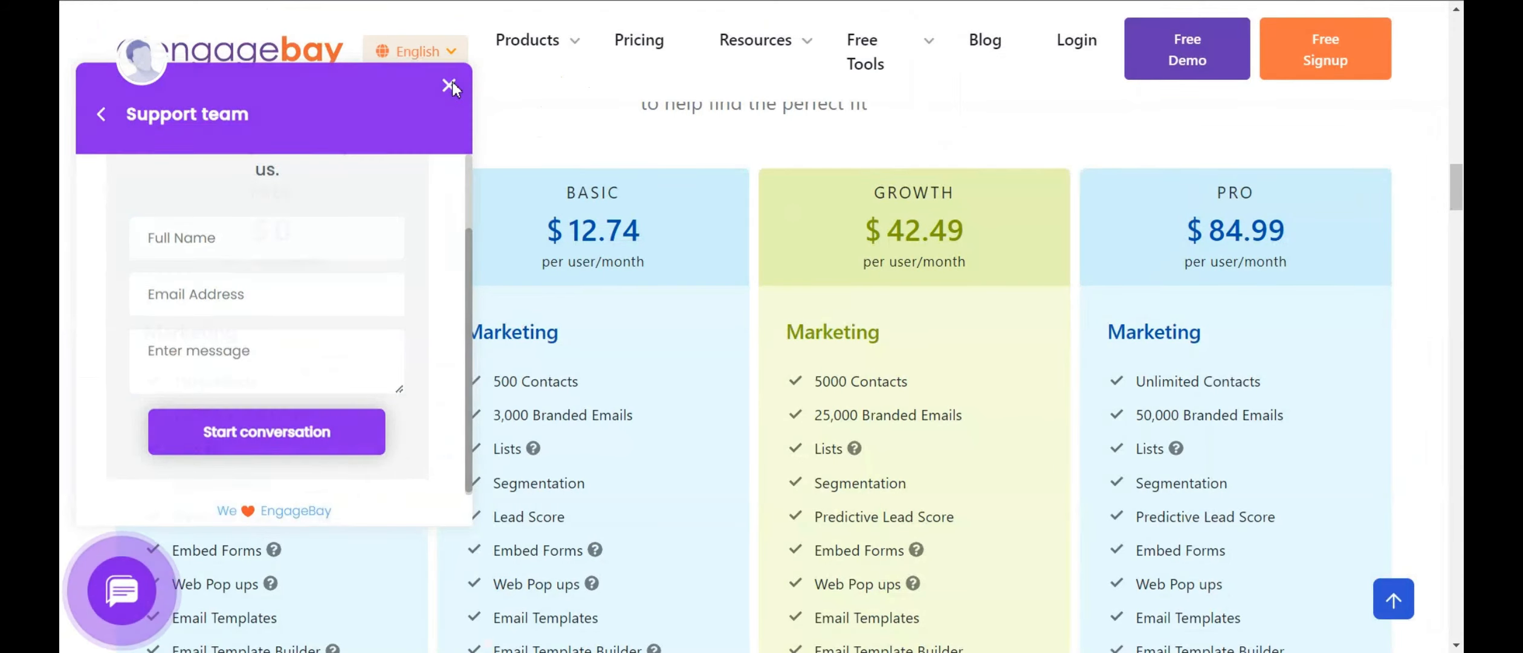
{"action": "left_click", "coordinate": [124, 586]}
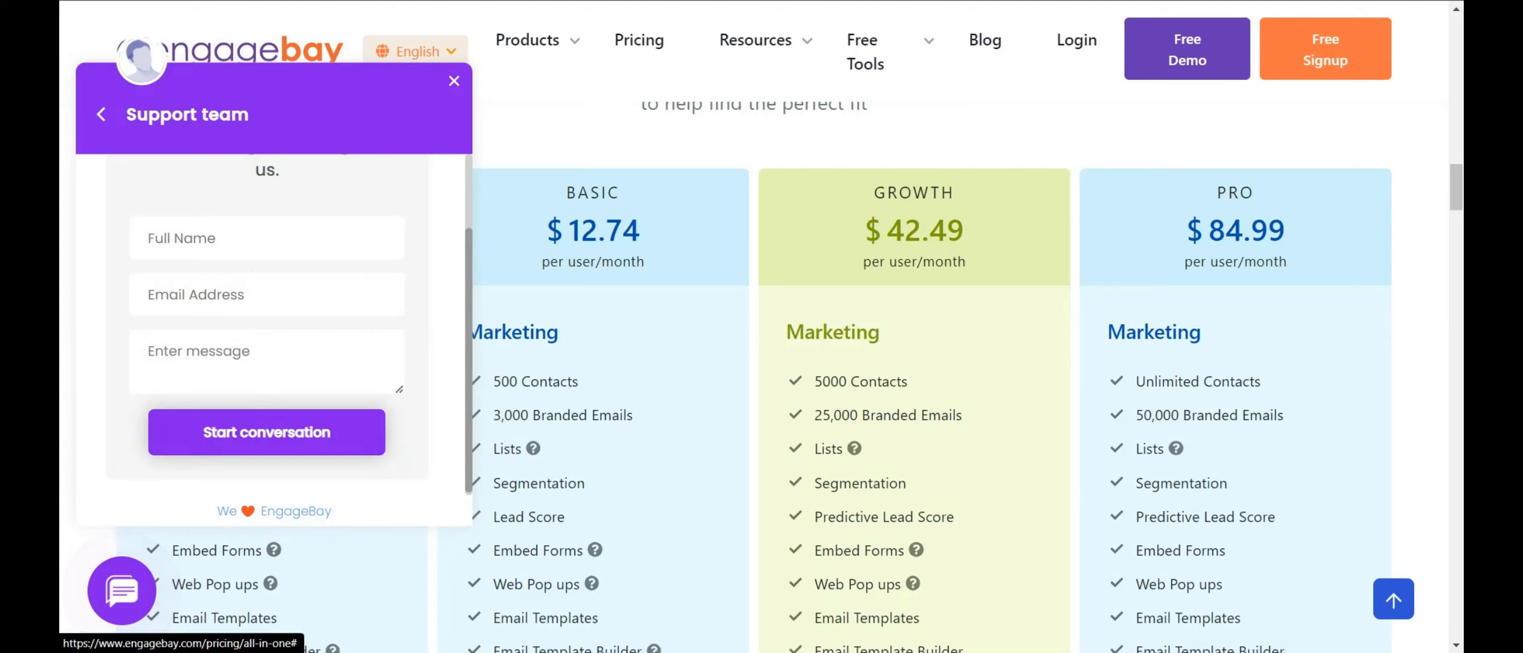
{"action": "left_click", "coordinate": [892, 1]}
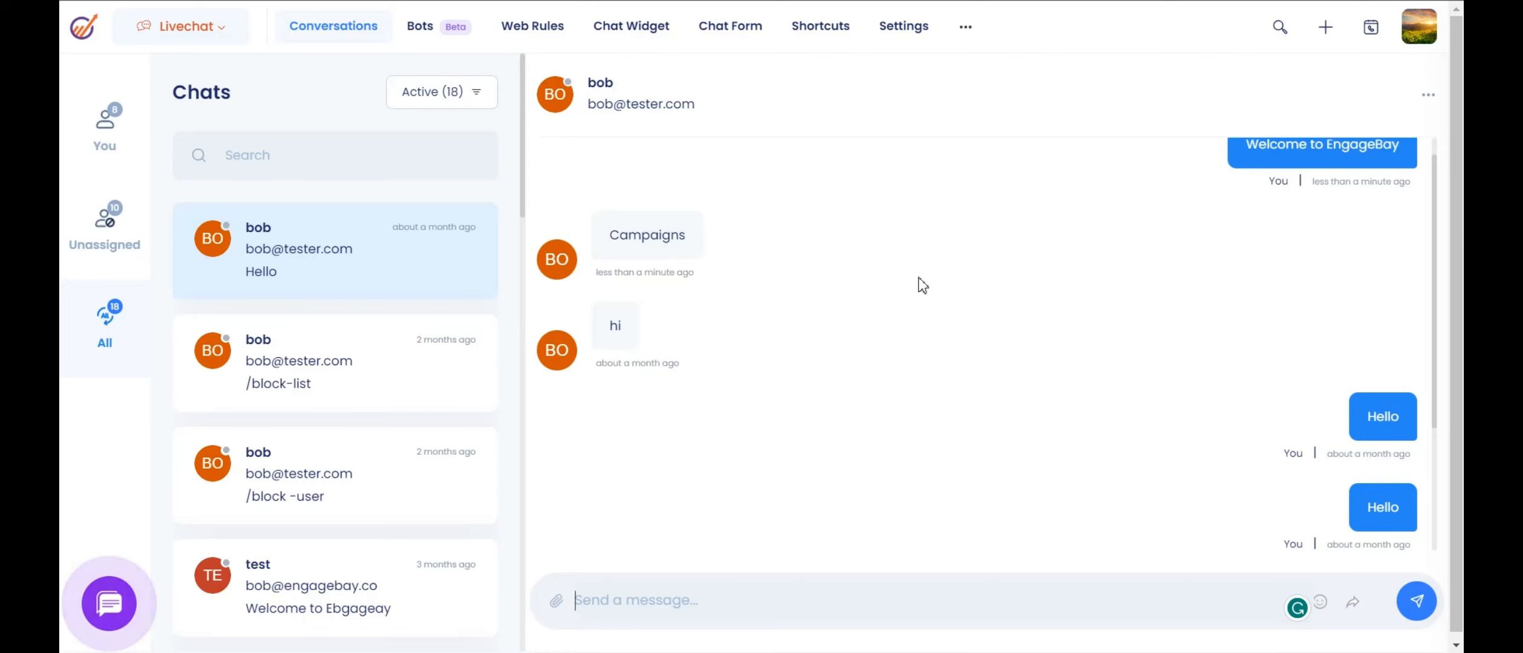
Step: Open API & Tracking Code in the account settings and highlight the JavaScript tracking code for website installation
{"action": "left_click", "coordinate": [1419, 27]}
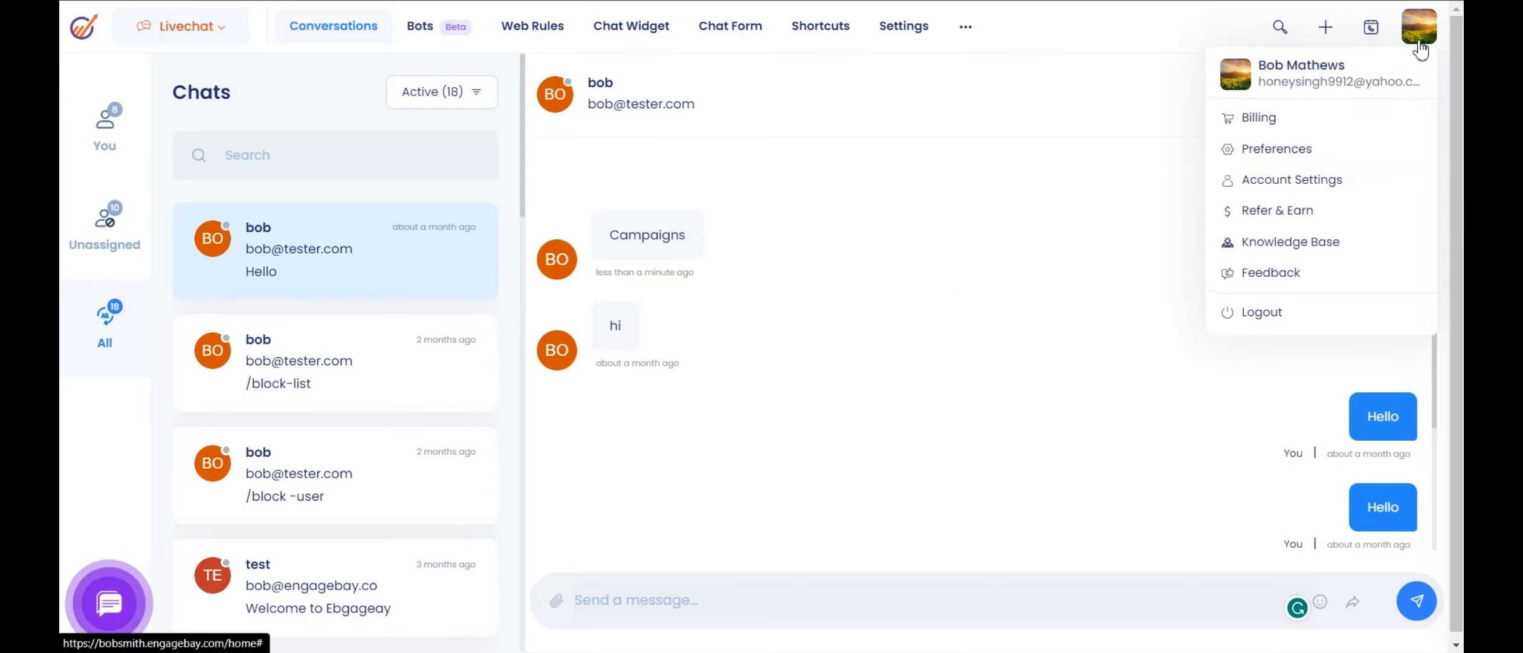
{"action": "left_click", "coordinate": [1314, 190]}
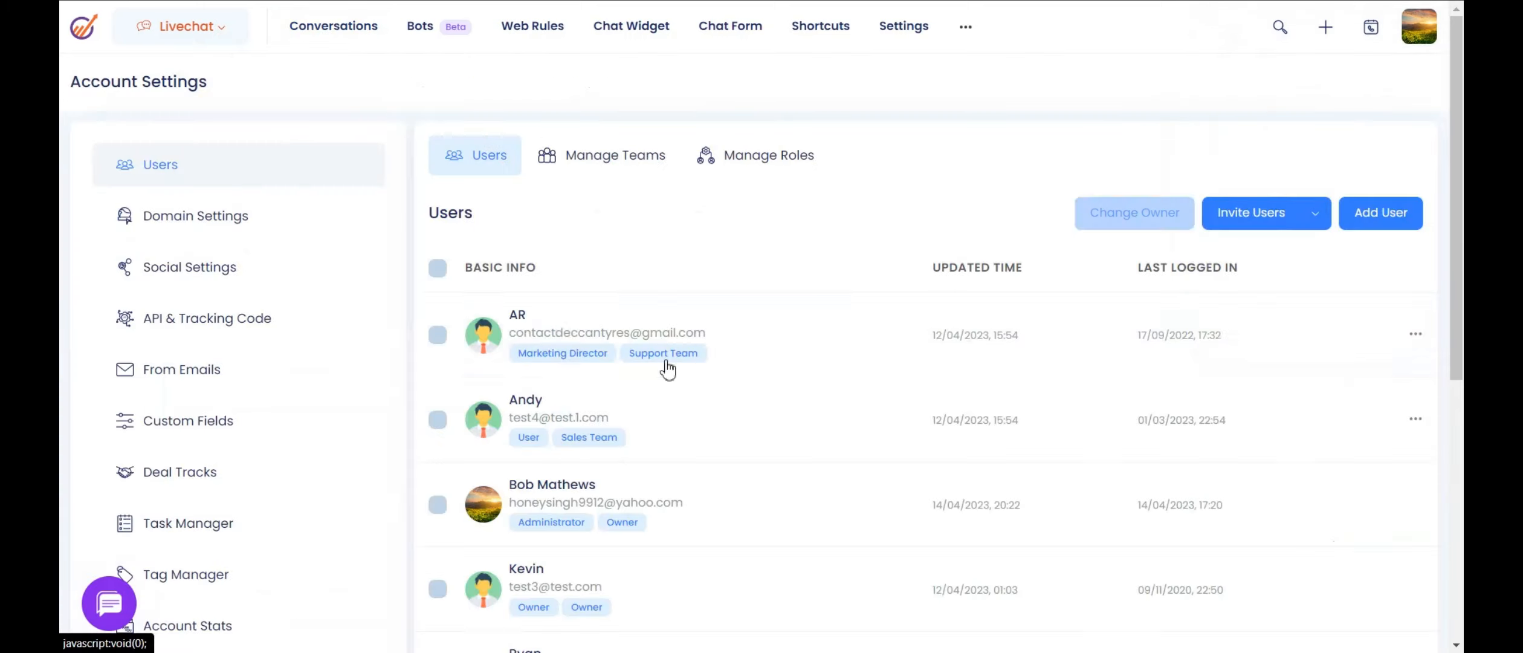
{"action": "left_click", "coordinate": [306, 337]}
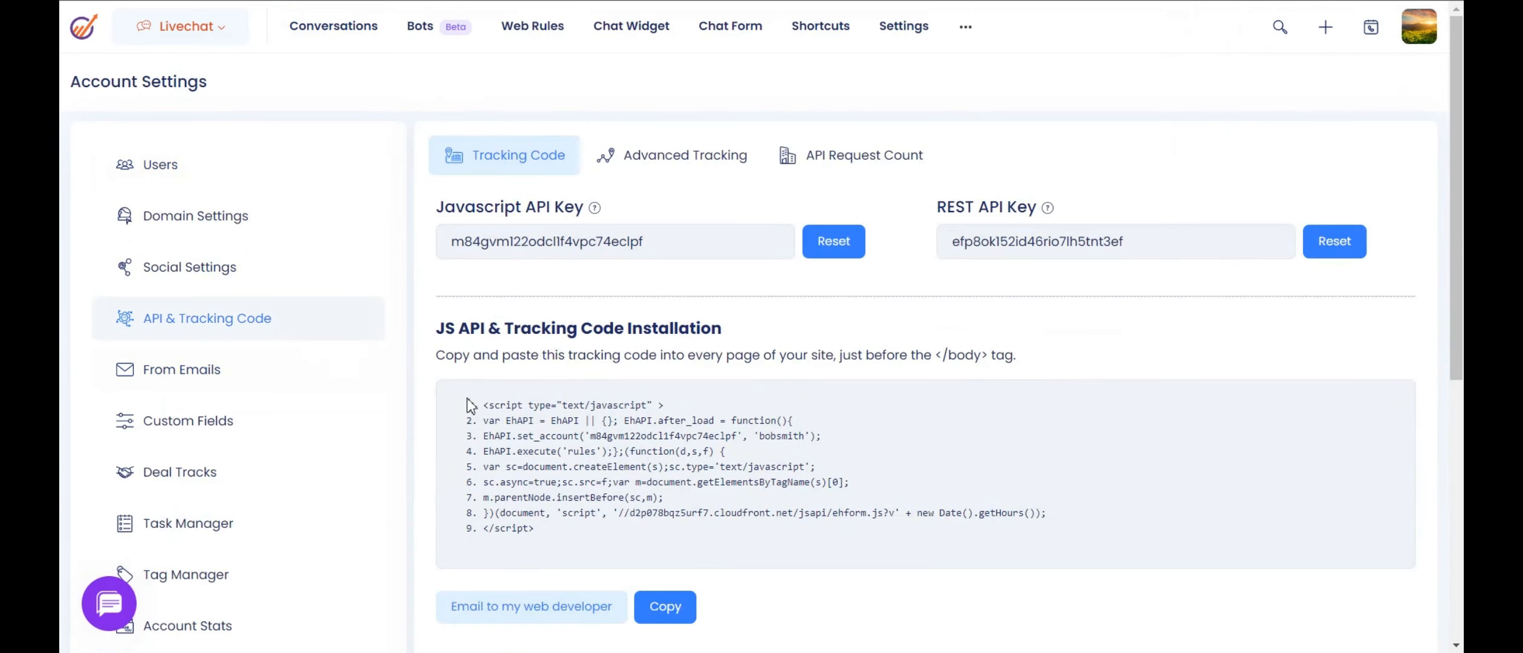
{"action": "left_click_drag", "start_coordinate": [479, 403], "coordinate": [771, 535]}
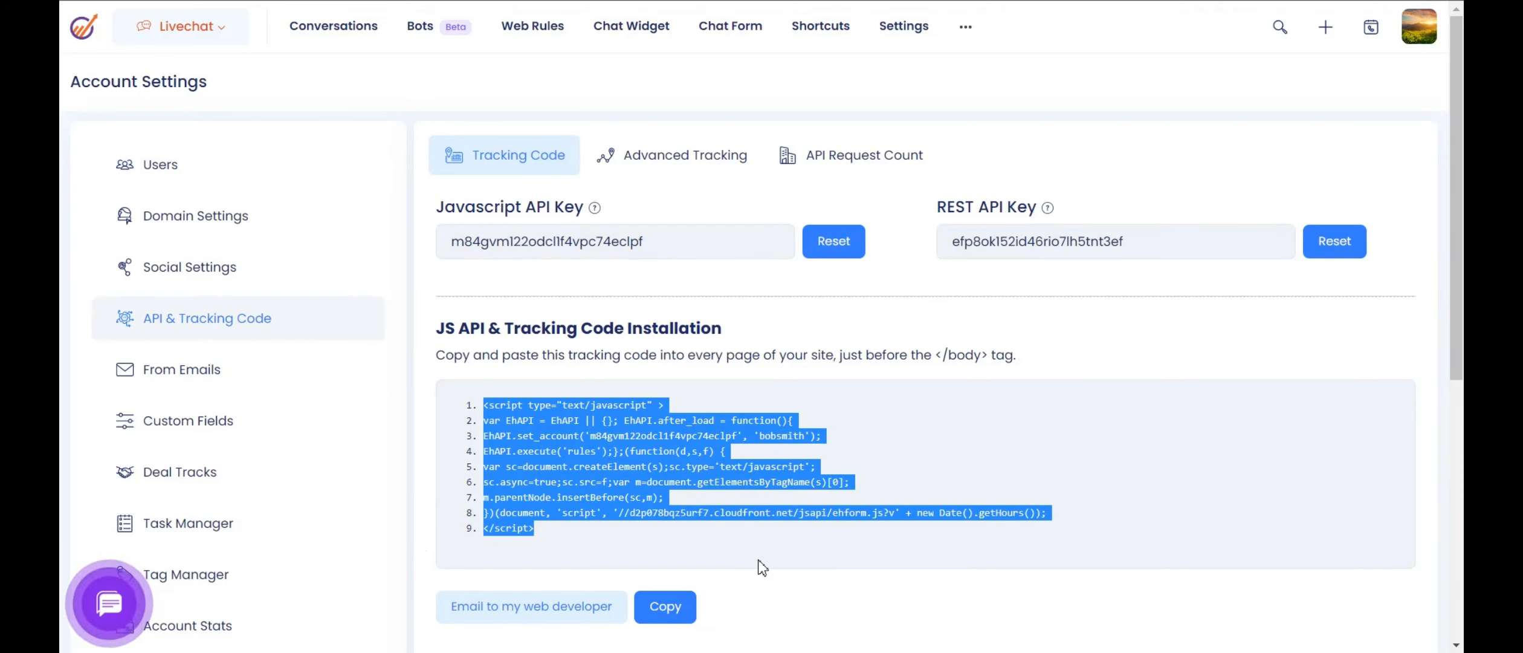
{"action": "left_click", "coordinate": [914, 467]}
{"action": "left_click_drag", "start_coordinate": [476, 409], "coordinate": [601, 524]}
Step: Open the Chat Widget settings and switch Enable Live Chat off and on again
{"action": "left_click", "coordinate": [638, 34]}
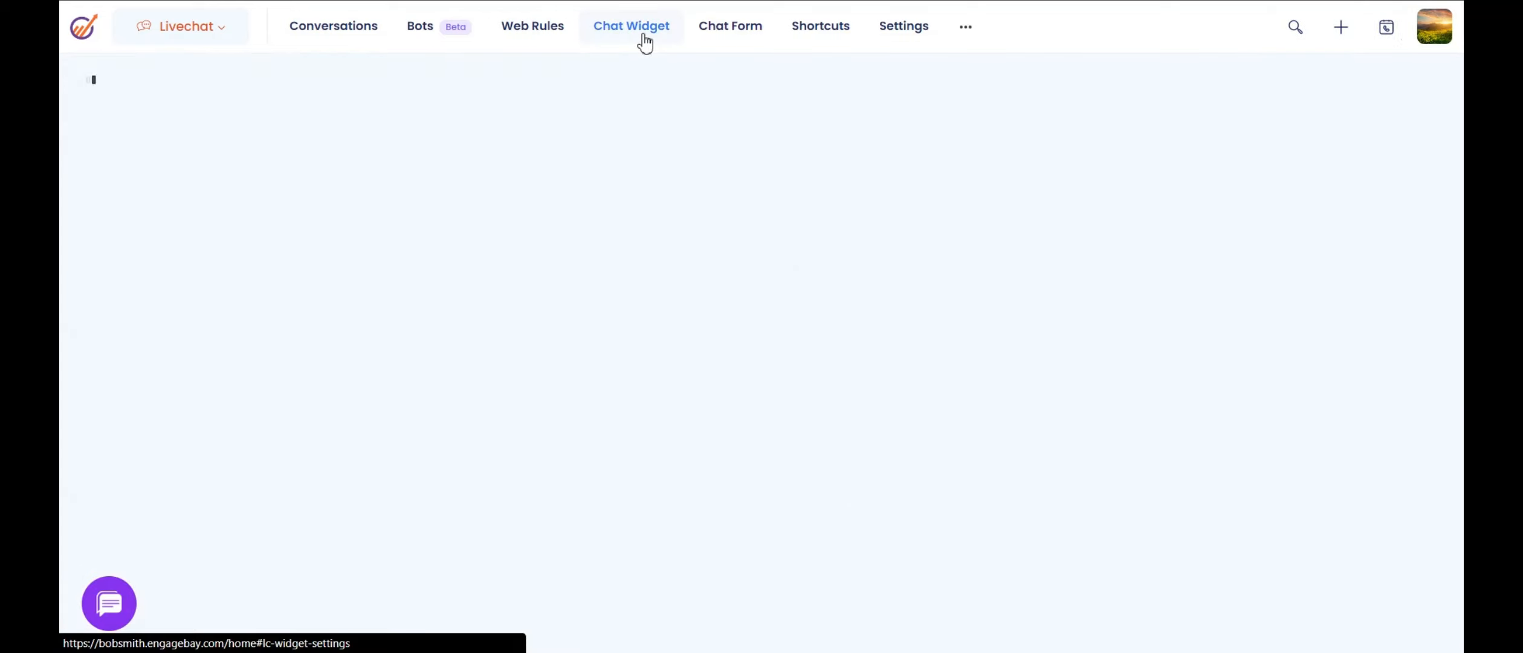
{"action": "left_click", "coordinate": [436, 159]}
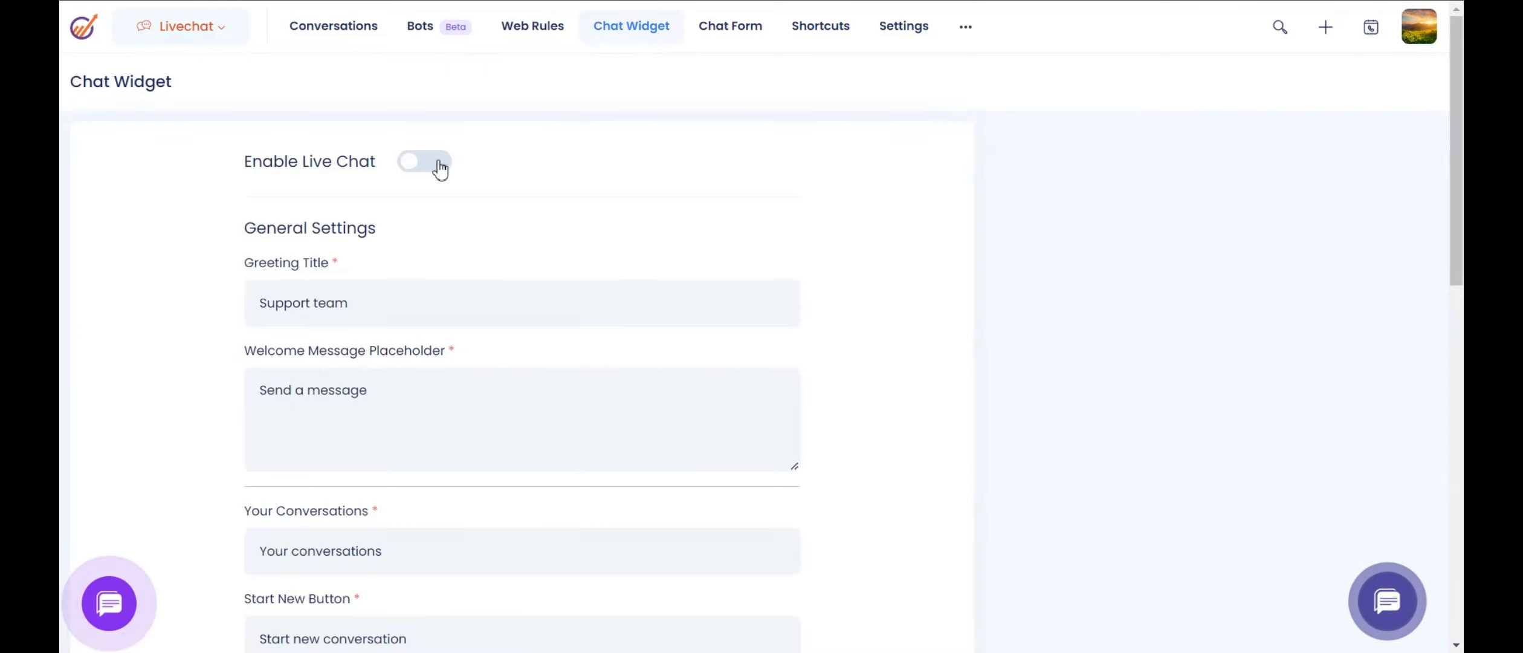
{"action": "left_click", "coordinate": [448, 162]}
Step: Look through the chat widget's greeting title, welcome message, conversation texts, profile photo, color and button position settings
{"action": "scroll", "coordinate": [520, 239], "scroll_direction": "down", "scroll_amount": 2}
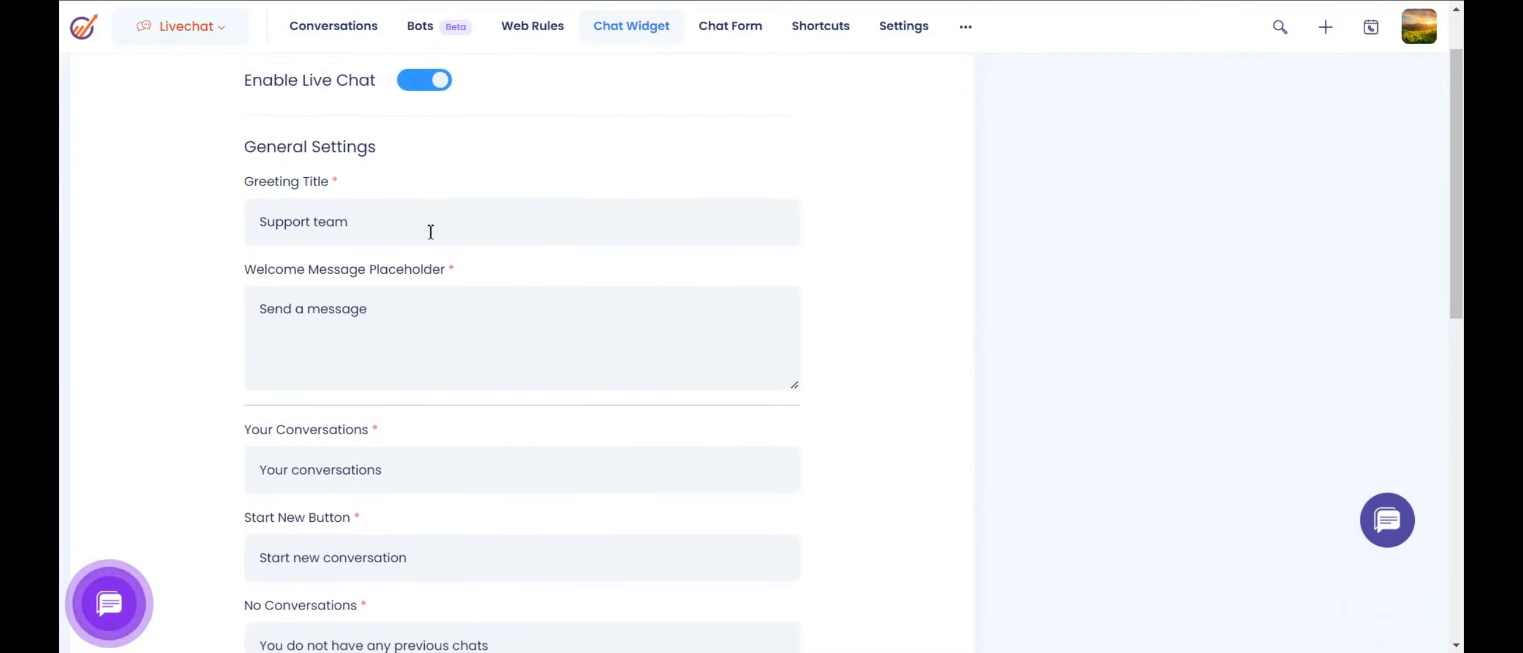
{"action": "left_click", "coordinate": [422, 213]}
{"action": "left_click", "coordinate": [415, 306]}
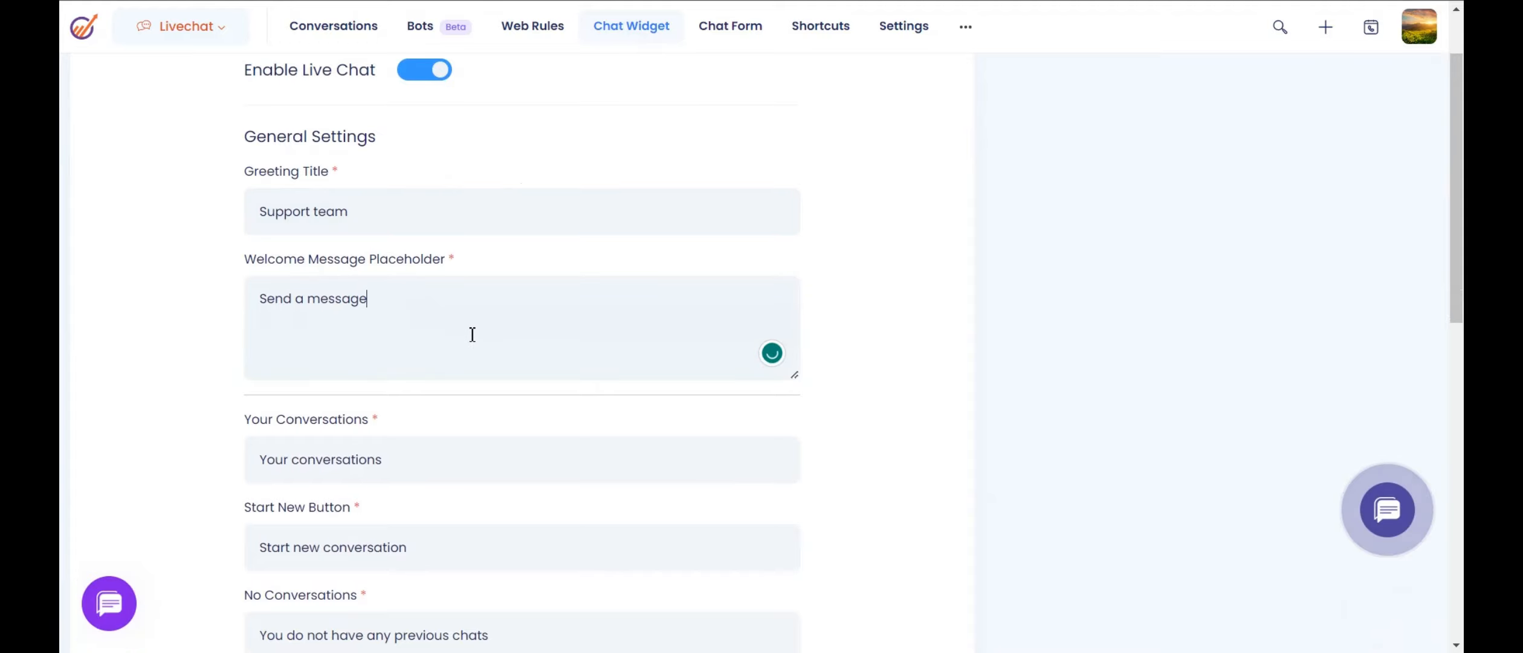
{"action": "scroll", "coordinate": [473, 333], "scroll_direction": "down", "scroll_amount": 4}
{"action": "scroll", "coordinate": [471, 334], "scroll_direction": "down", "scroll_amount": 2}
{"action": "scroll", "coordinate": [469, 336], "scroll_direction": "up", "scroll_amount": 4}
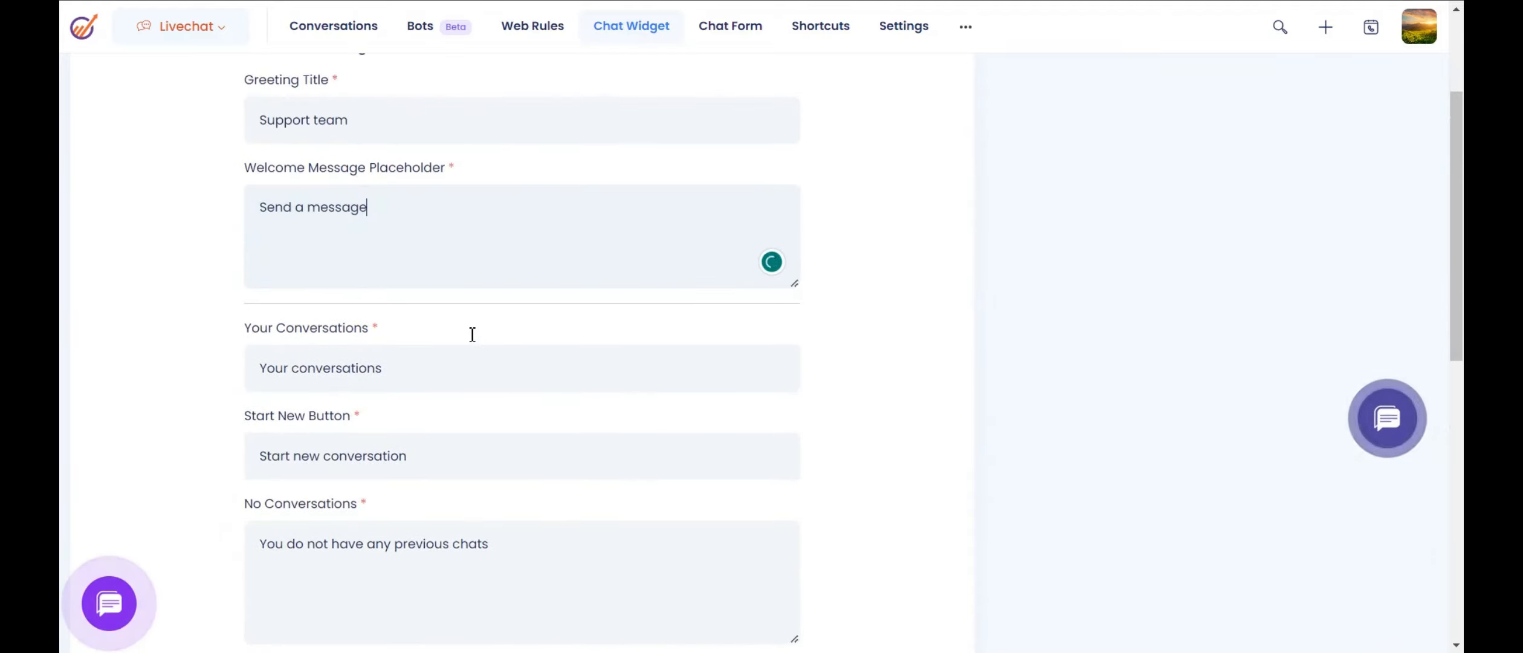
{"action": "scroll", "coordinate": [469, 336], "scroll_direction": "down", "scroll_amount": 5}
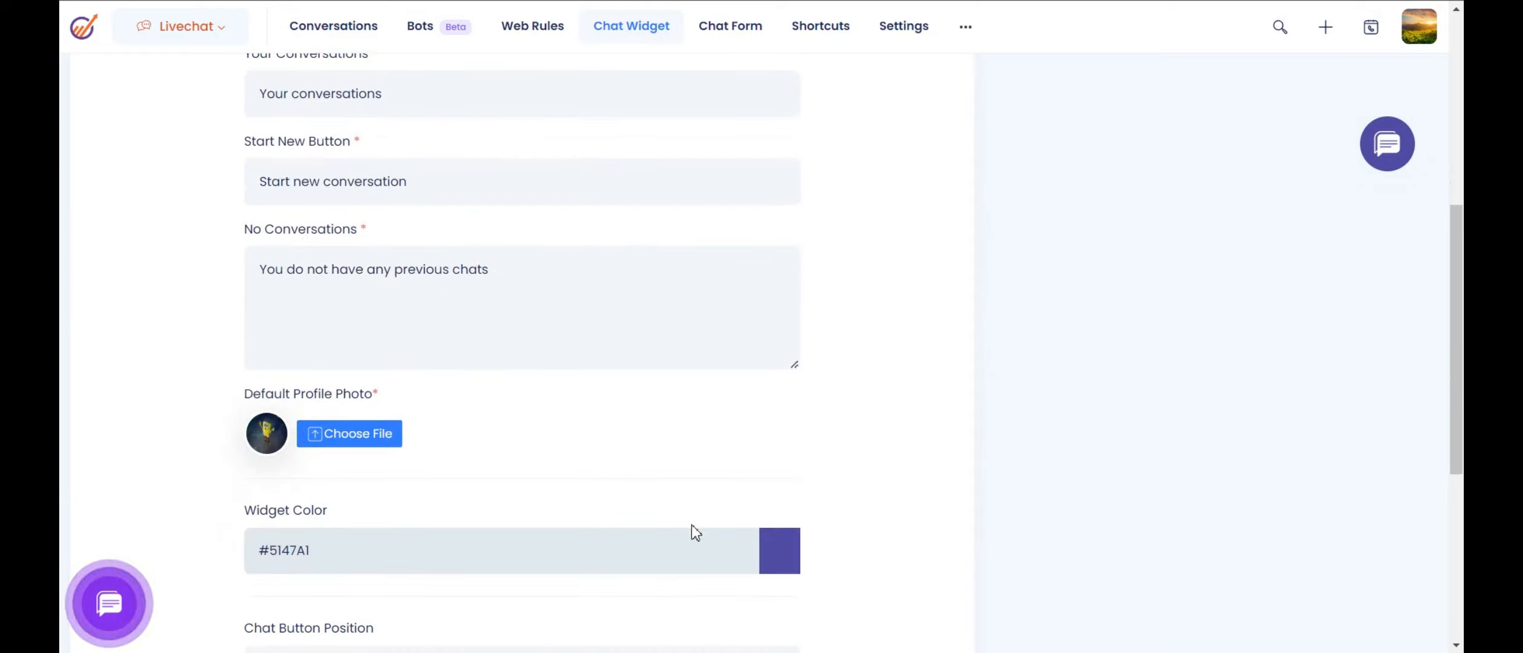
{"action": "scroll", "coordinate": [626, 494], "scroll_direction": "down", "scroll_amount": 3}
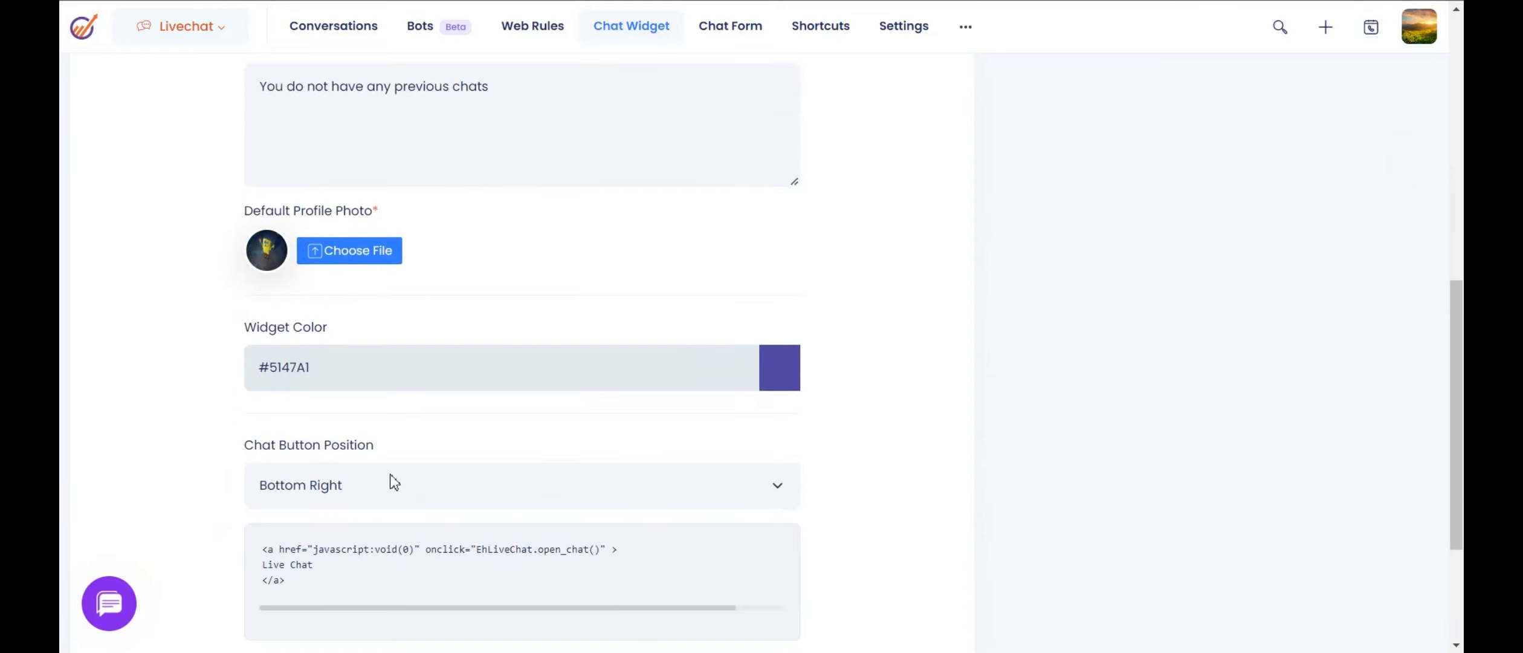
{"action": "scroll", "coordinate": [372, 481], "scroll_direction": "down", "scroll_amount": 2}
Step: Highlight the code snippet that opens the chat bubble from a button or text link
{"action": "left_click_drag", "start_coordinate": [316, 483], "coordinate": [260, 464]}
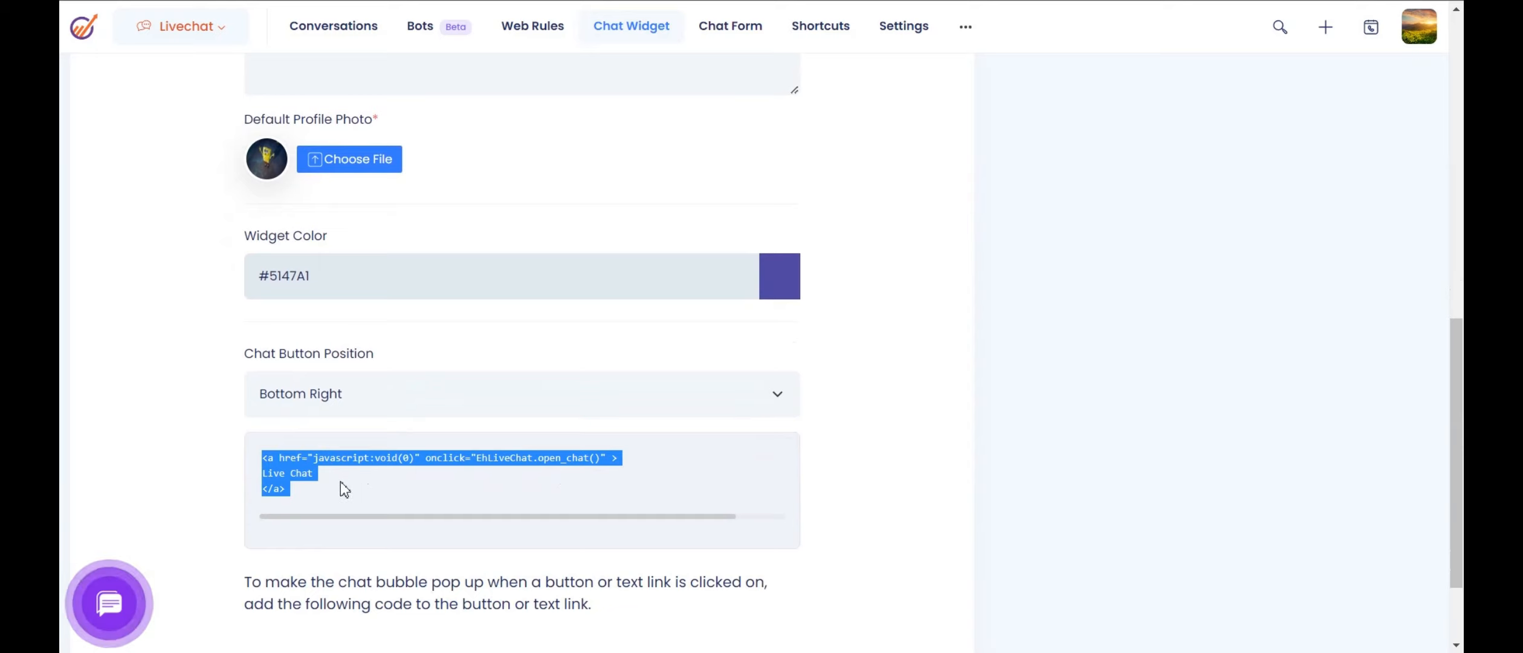
{"action": "left_click_drag", "start_coordinate": [298, 490], "coordinate": [264, 463]}
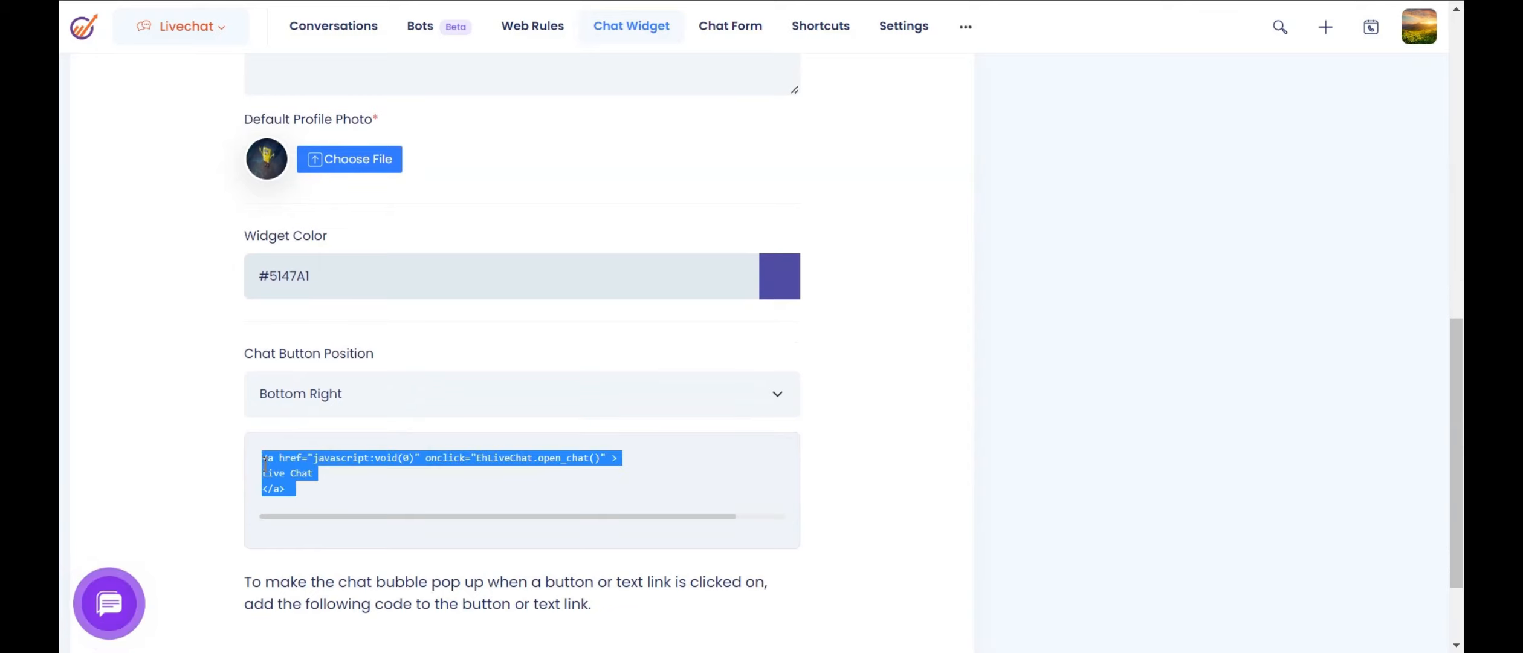
{"action": "left_click", "coordinate": [356, 492]}
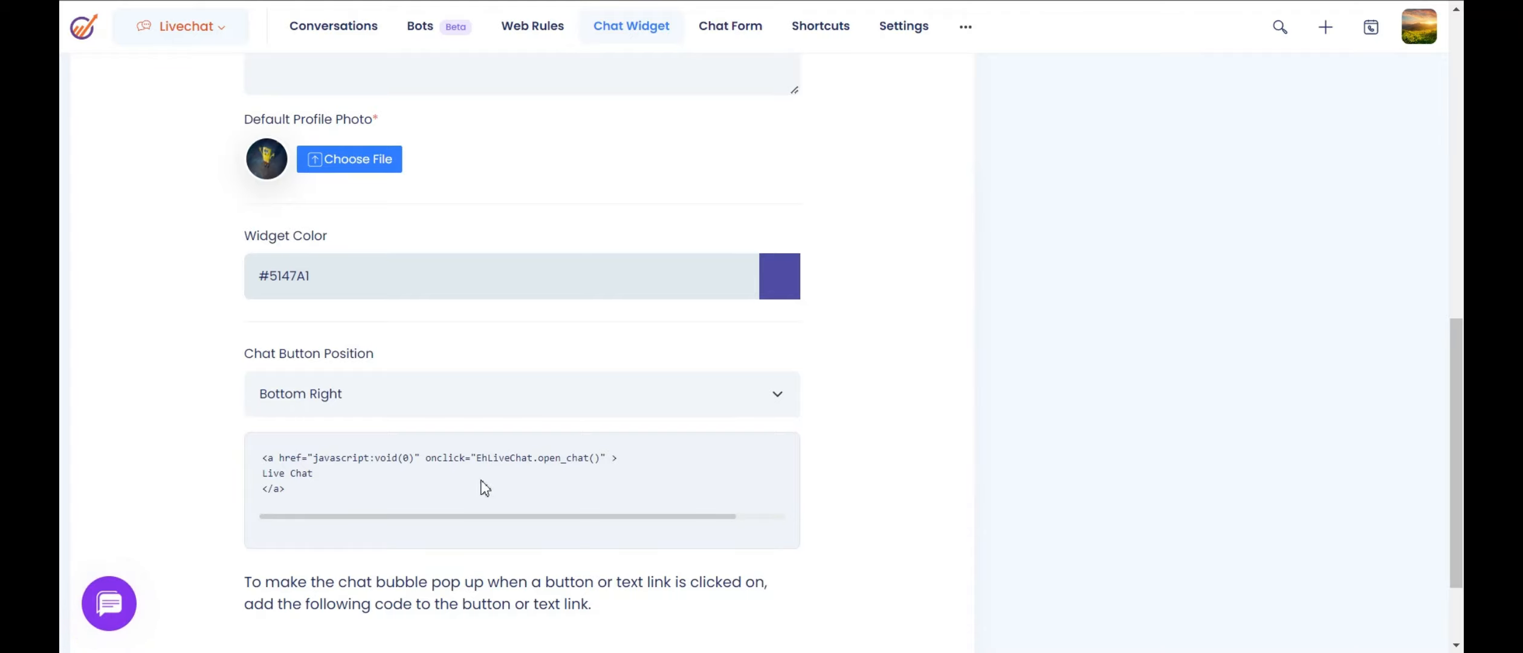
{"action": "scroll", "coordinate": [478, 484], "scroll_direction": "up", "scroll_amount": 10}
Step: Open the Chat Form settings and review the First Name, Email and Zip Code contact fields
{"action": "left_click", "coordinate": [730, 33]}
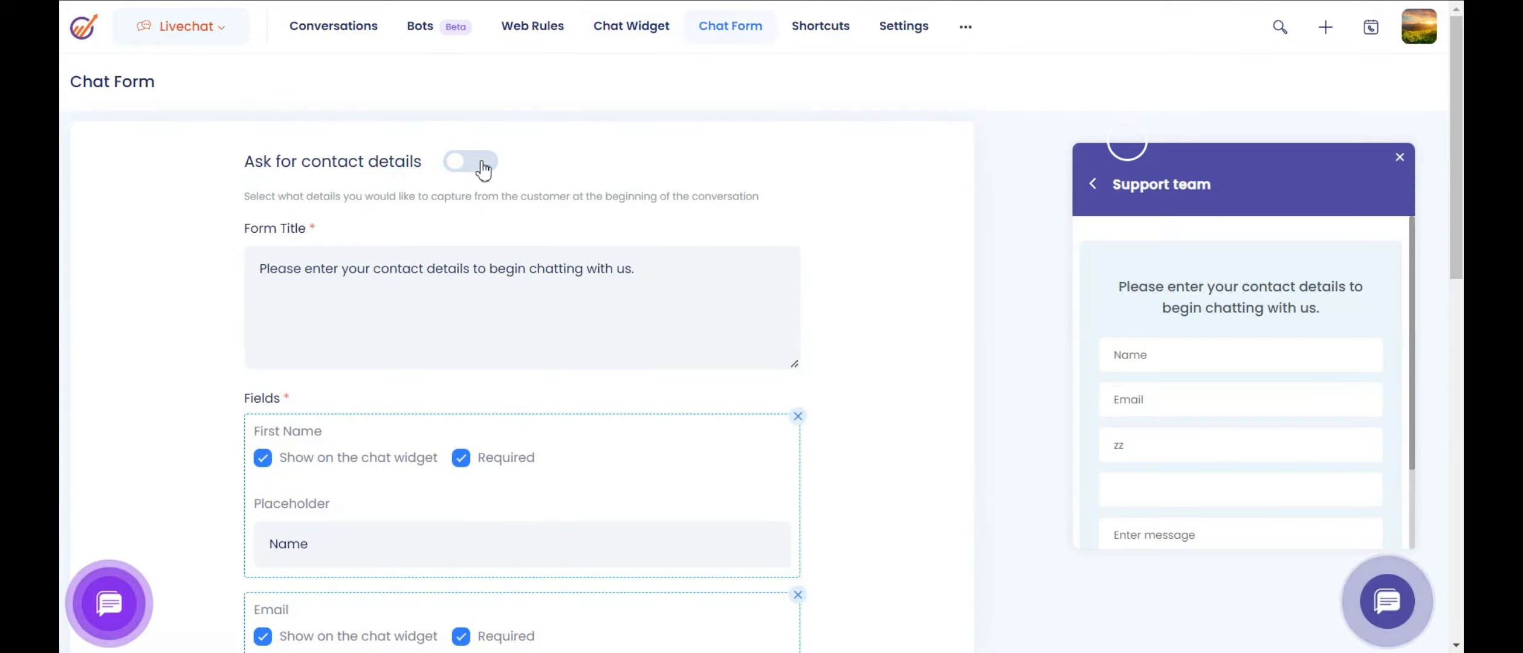
{"action": "scroll", "coordinate": [554, 384], "scroll_direction": "down", "scroll_amount": 3}
{"action": "scroll", "coordinate": [423, 393], "scroll_direction": "down", "scroll_amount": 3}
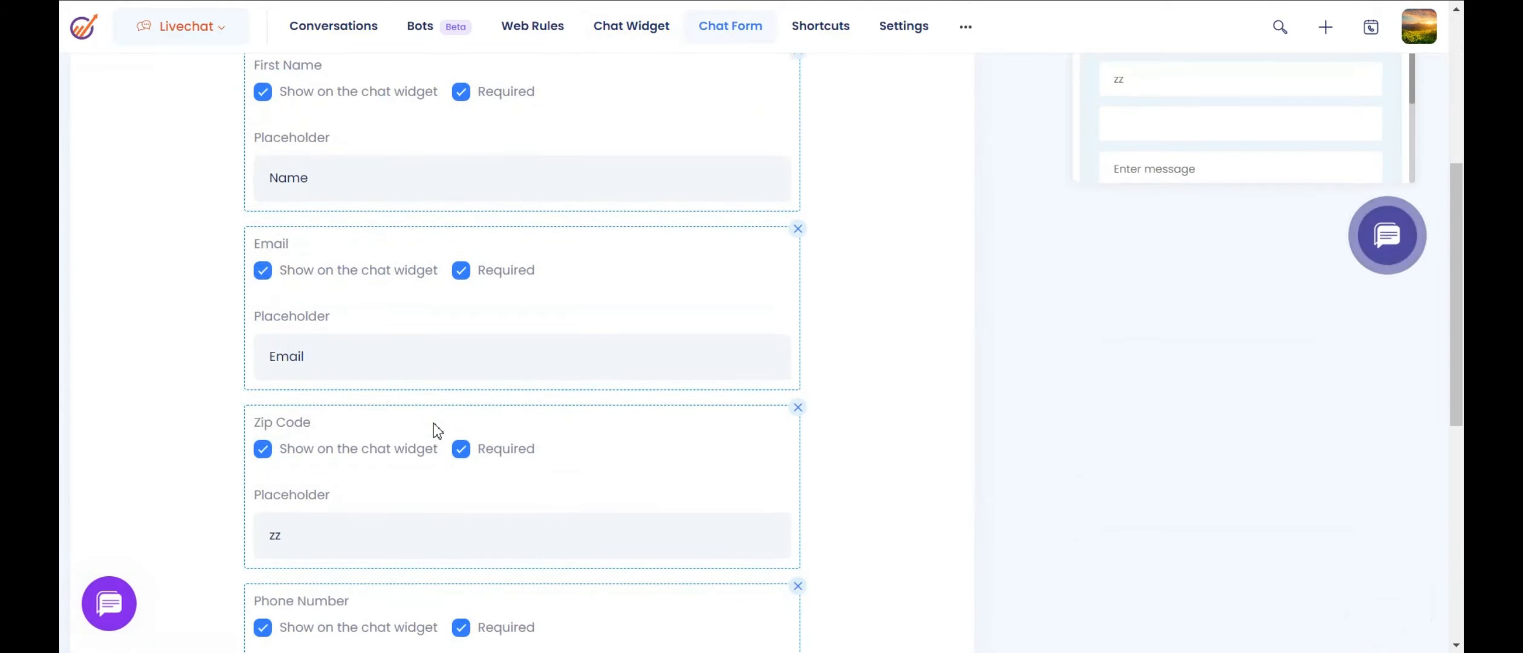
{"action": "scroll", "coordinate": [559, 502], "scroll_direction": "up", "scroll_amount": 2}
{"action": "scroll", "coordinate": [559, 502], "scroll_direction": "down", "scroll_amount": 2}
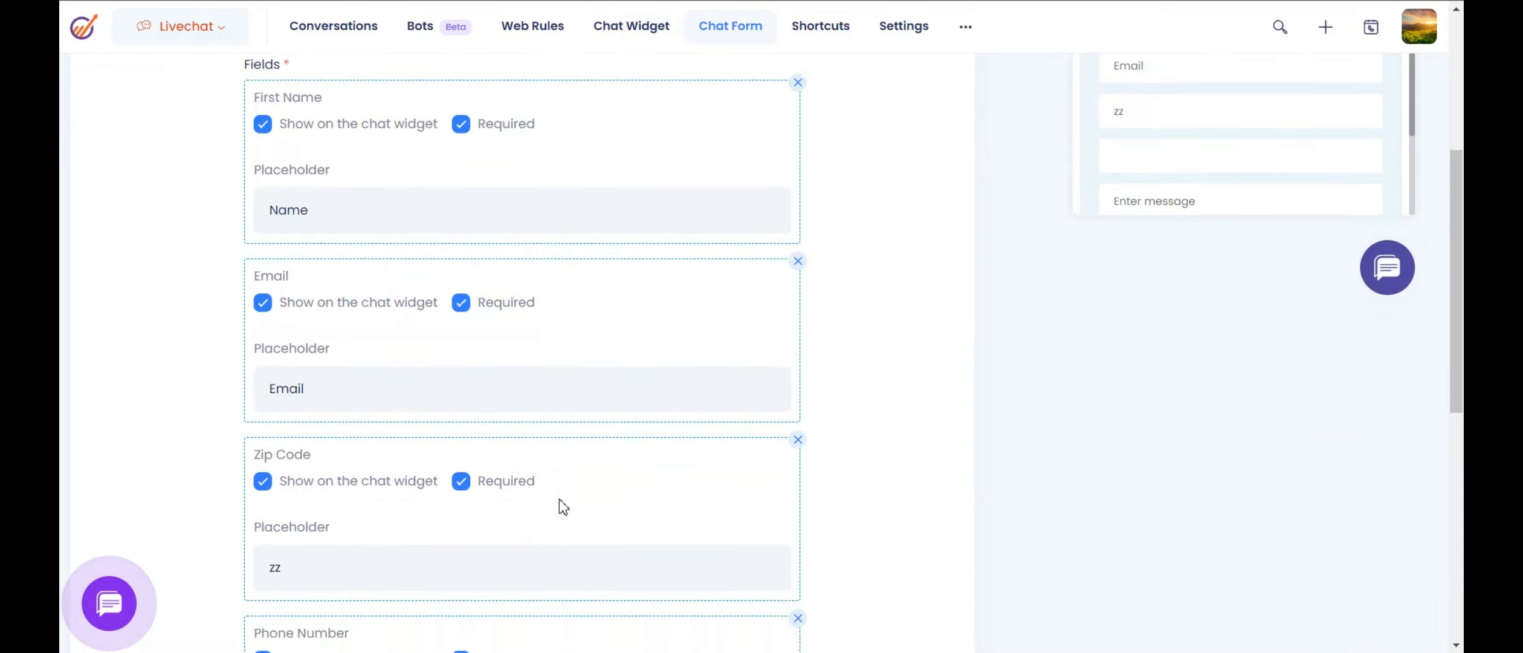
Step: Hide the First Name field from the chat widget and show it again
{"action": "scroll", "coordinate": [367, 333], "scroll_direction": "up", "scroll_amount": 4}
{"action": "left_click", "coordinate": [264, 276]}
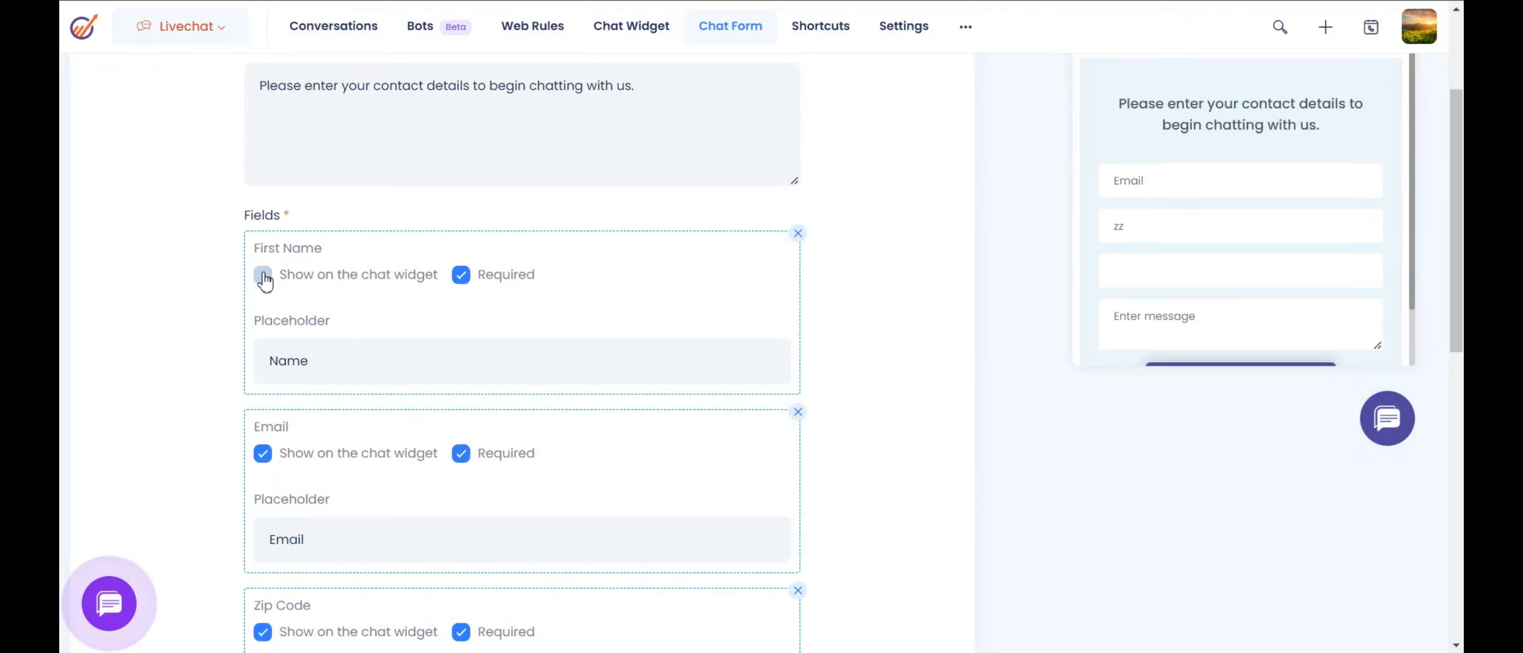
{"action": "left_click", "coordinate": [264, 276]}
Step: Add a Company field to the chat form and look back over the form
{"action": "scroll", "coordinate": [712, 522], "scroll_direction": "down", "scroll_amount": 10}
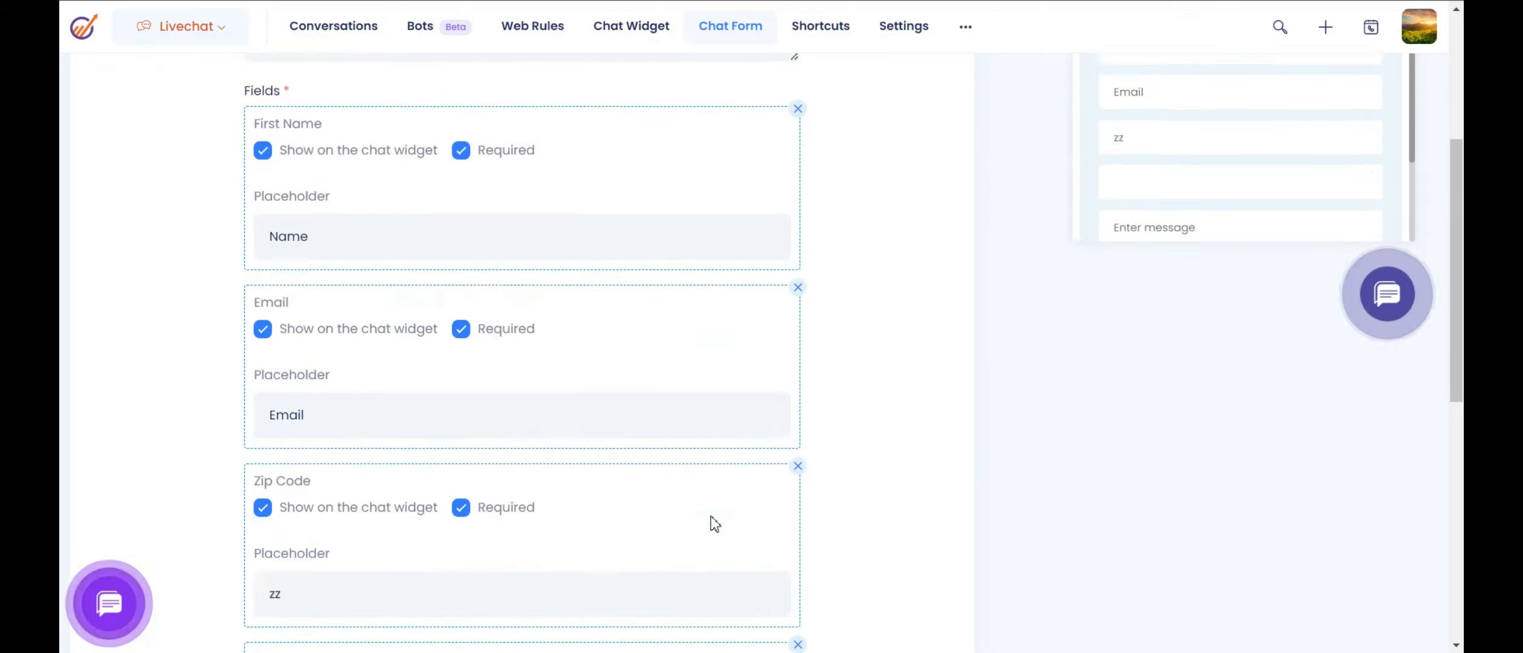
{"action": "left_click", "coordinate": [762, 249]}
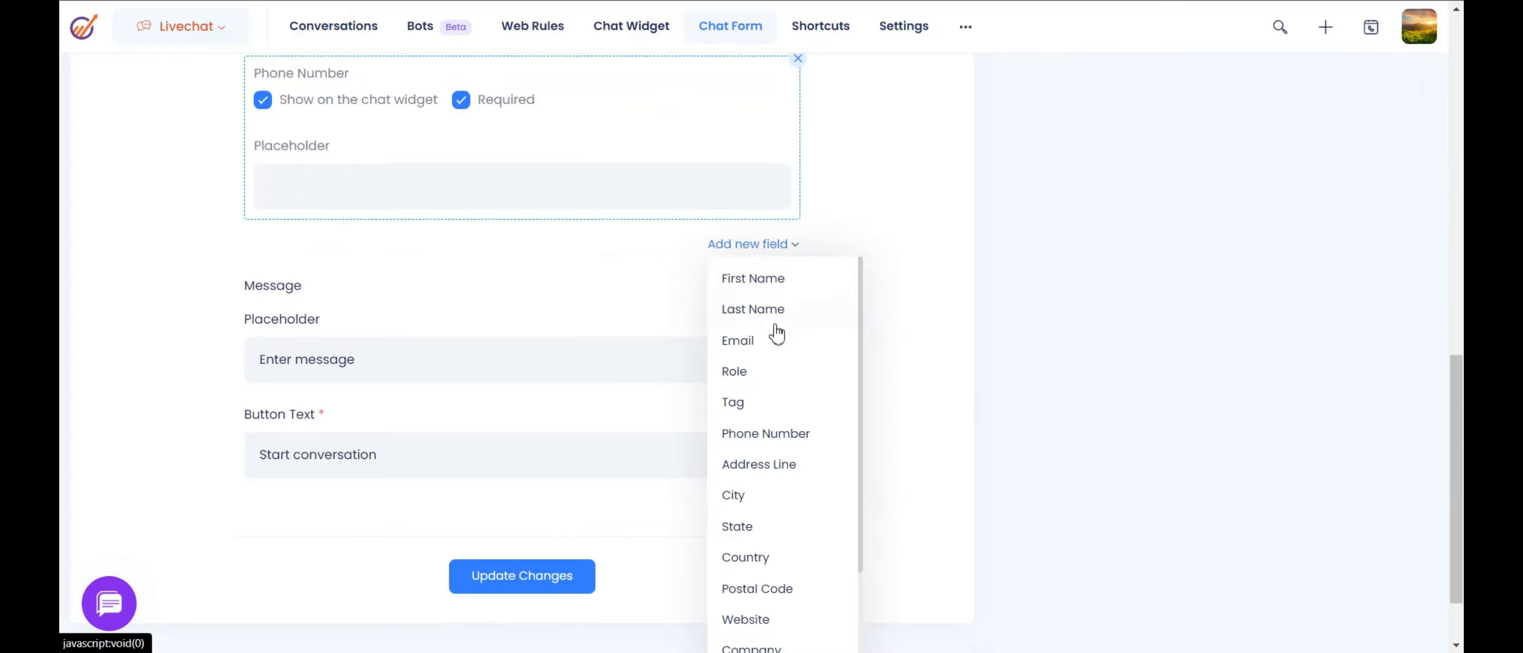
{"action": "scroll", "coordinate": [771, 417], "scroll_direction": "down", "scroll_amount": 5}
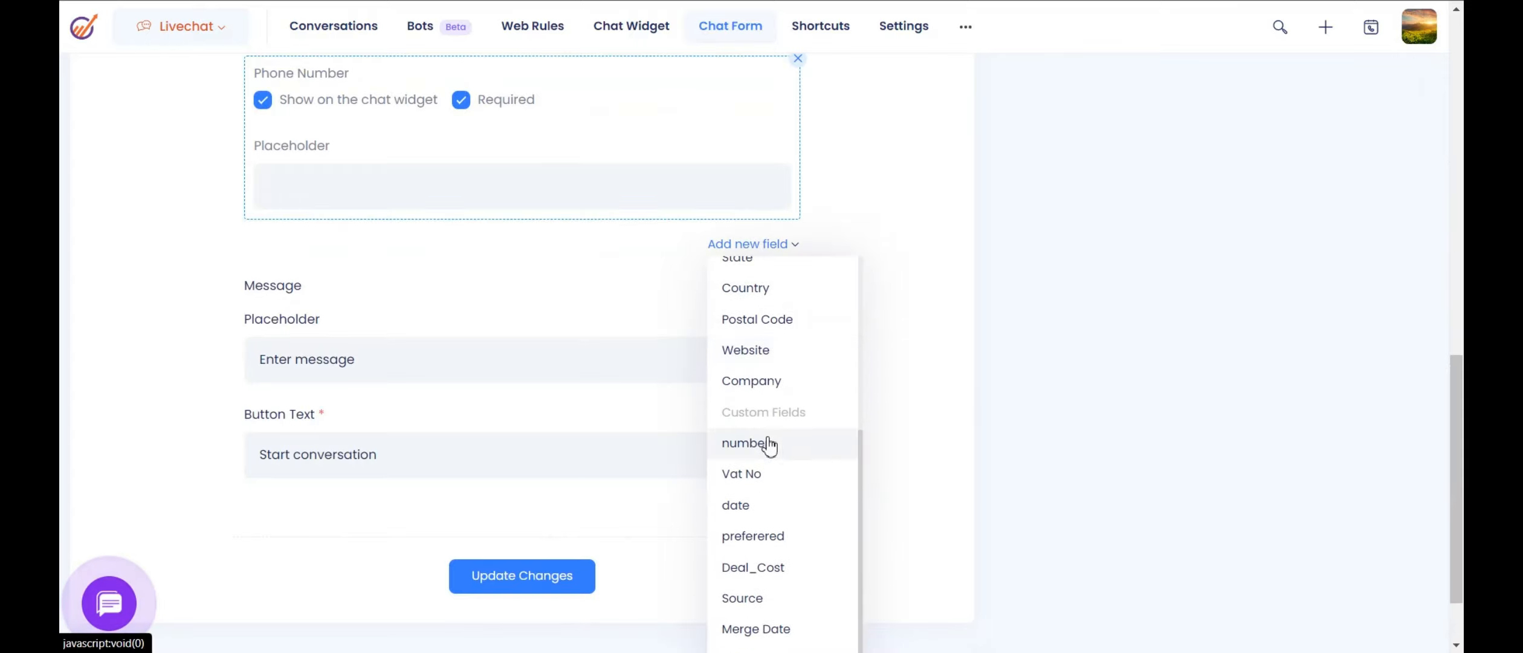
{"action": "left_click", "coordinate": [766, 387]}
{"action": "scroll", "coordinate": [586, 551], "scroll_direction": "down", "scroll_amount": 3}
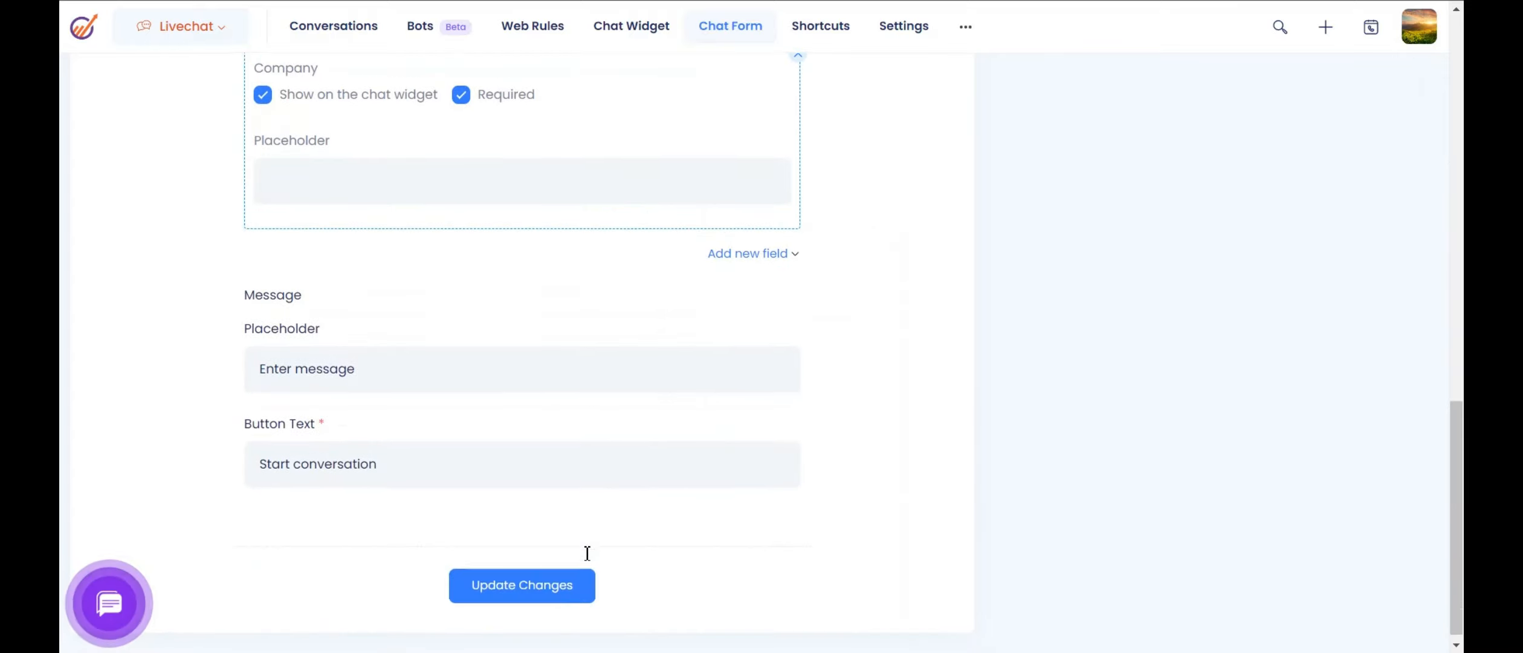
{"action": "scroll", "coordinate": [585, 551], "scroll_direction": "up", "scroll_amount": 7}
{"action": "scroll", "coordinate": [584, 551], "scroll_direction": "down", "scroll_amount": 3}
{"action": "scroll", "coordinate": [584, 551], "scroll_direction": "up", "scroll_amount": 10}
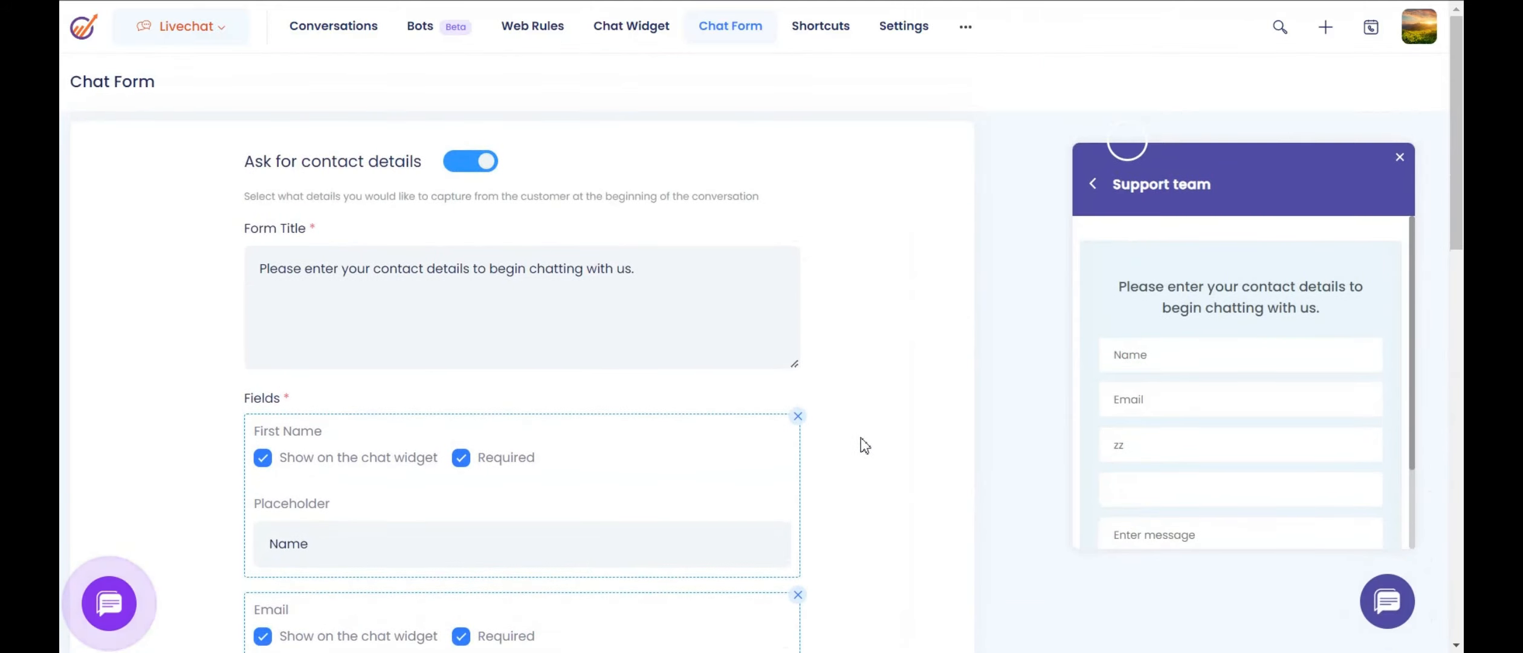
Step: View the chat shortcuts and the New Shortcut form, and leave without creating a shortcut
{"action": "left_click", "coordinate": [826, 30]}
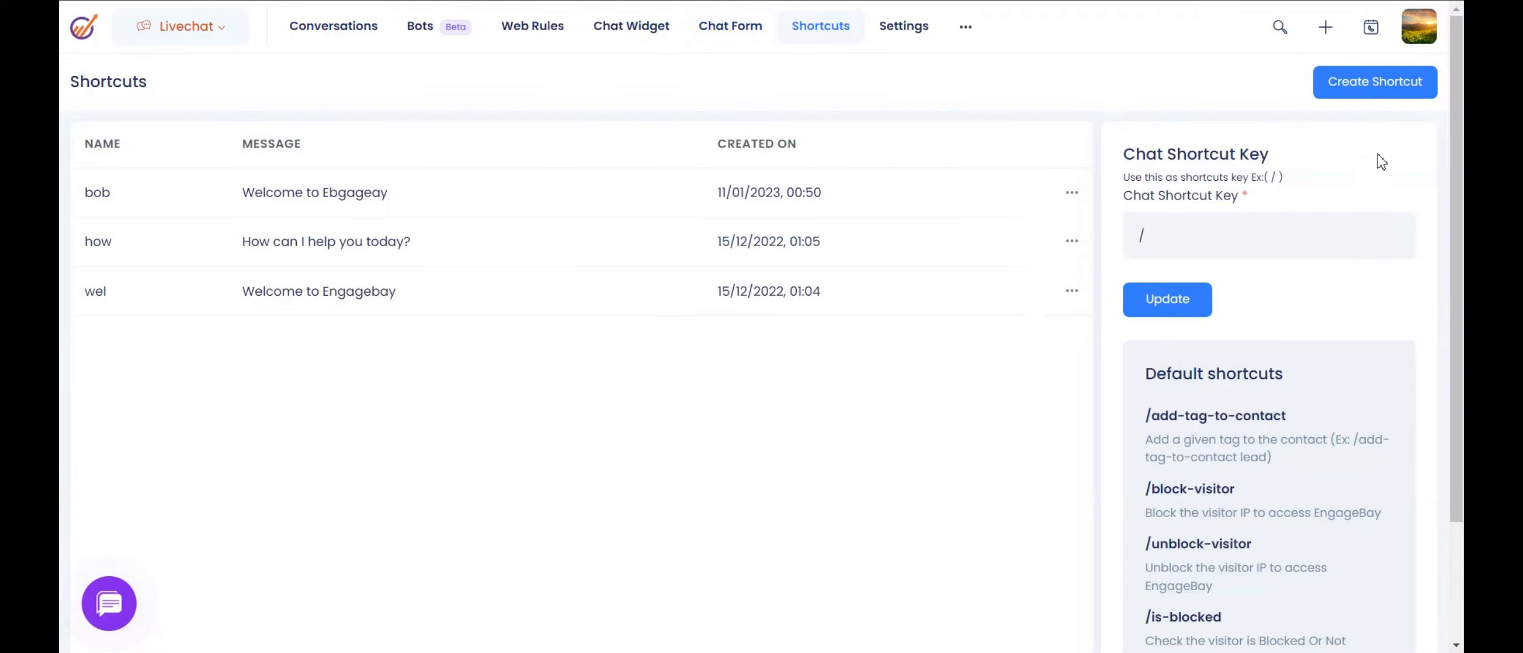
{"action": "left_click", "coordinate": [1373, 90]}
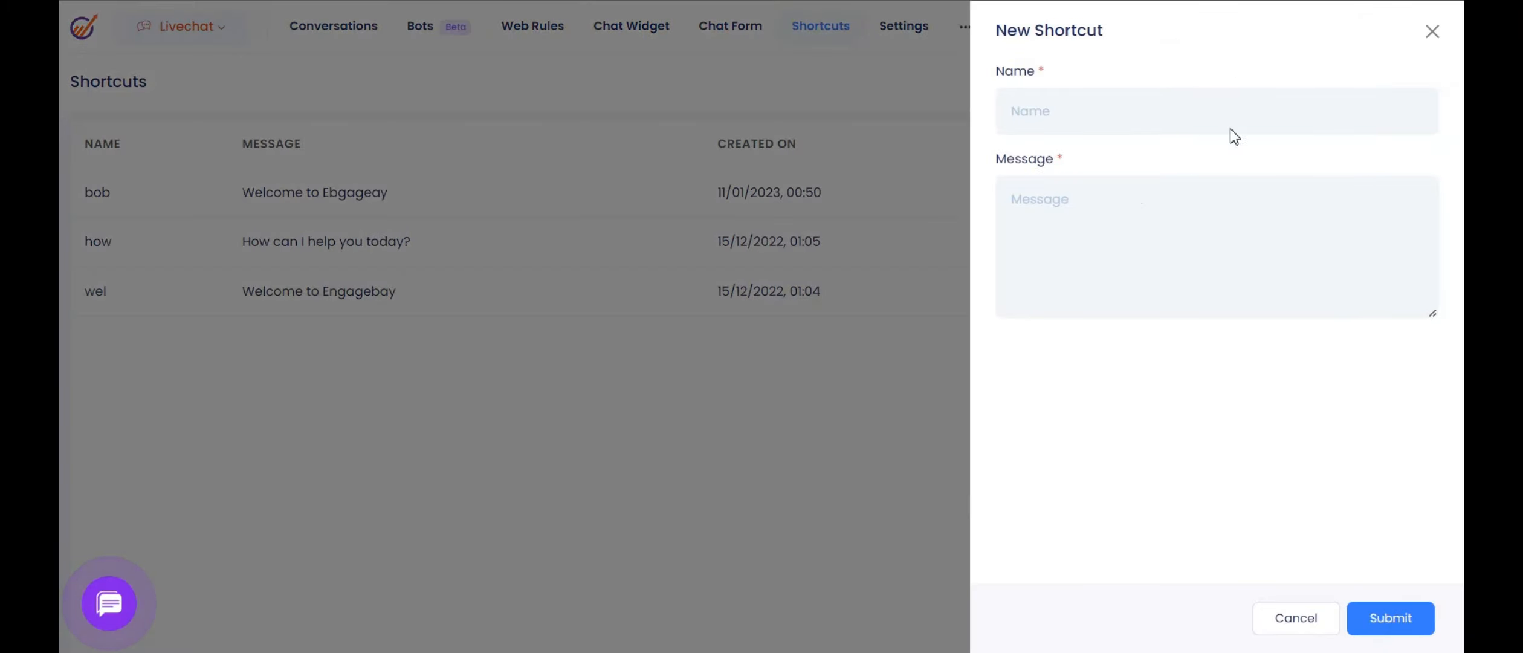
{"action": "left_click", "coordinate": [1290, 620]}
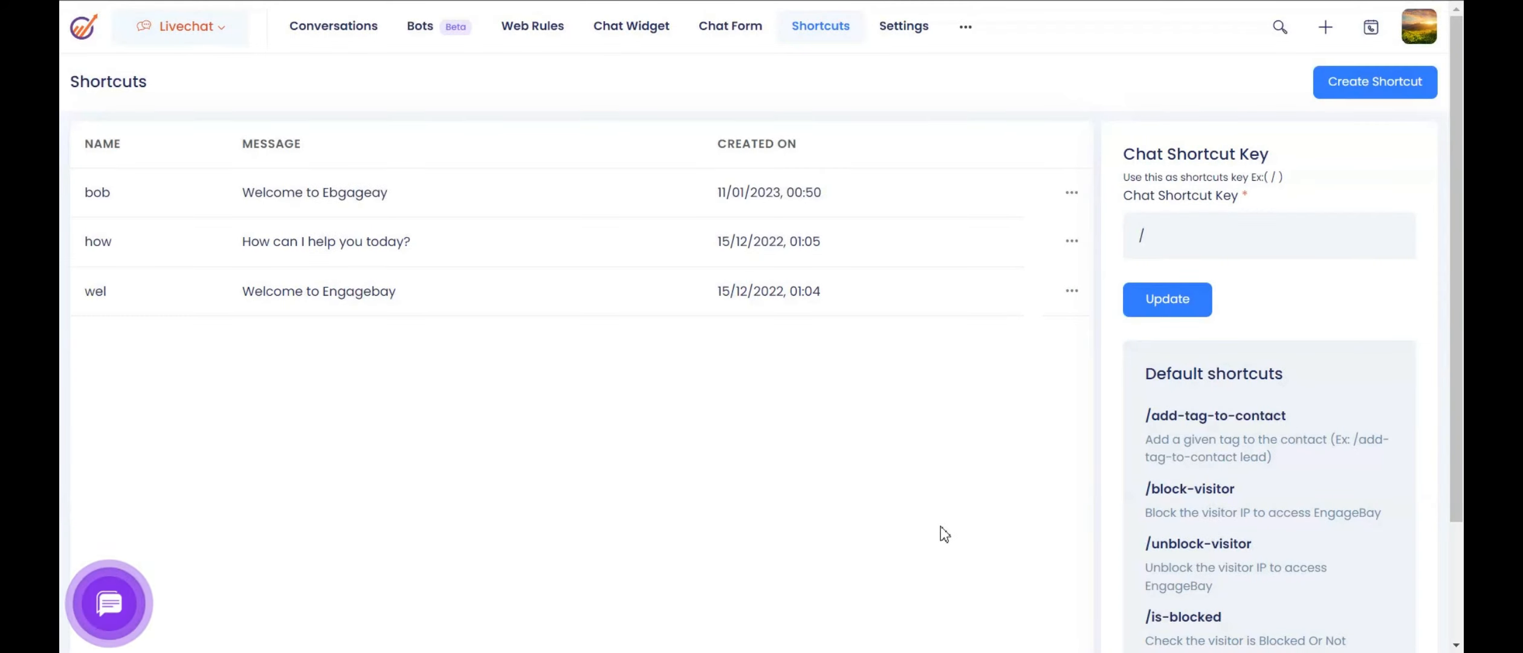
Step: Open the Livechat settings and review the sound, desktop and email notification options, including the available notification times
{"action": "left_click", "coordinate": [919, 38]}
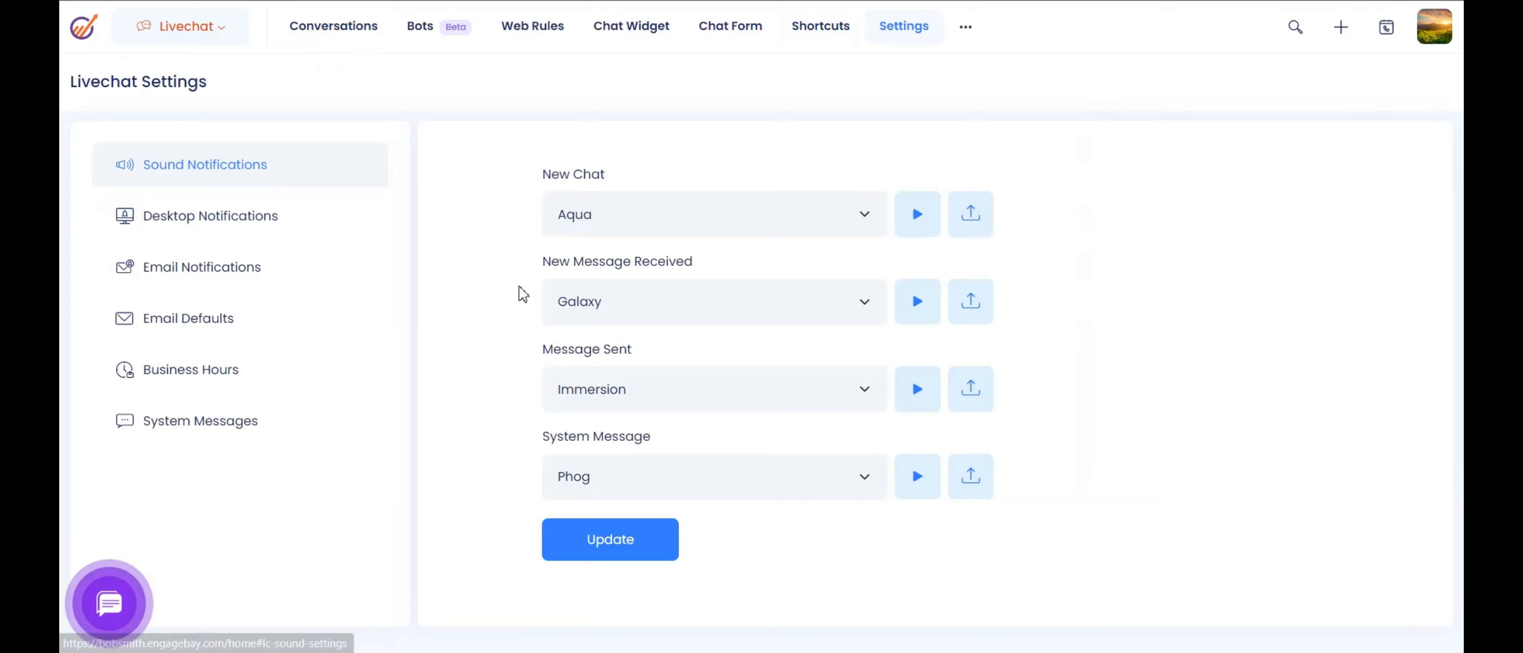
{"action": "key", "text": "ctrl"}
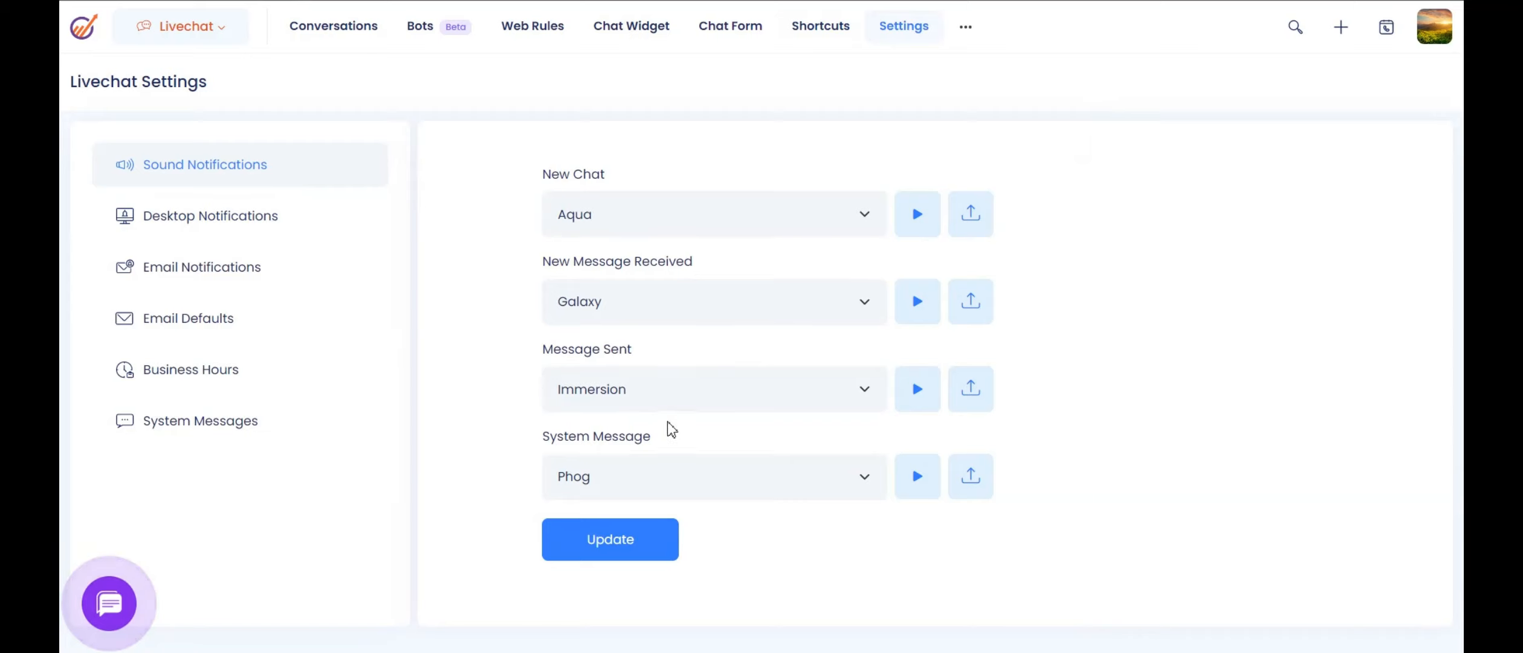
{"action": "left_click", "coordinate": [302, 225]}
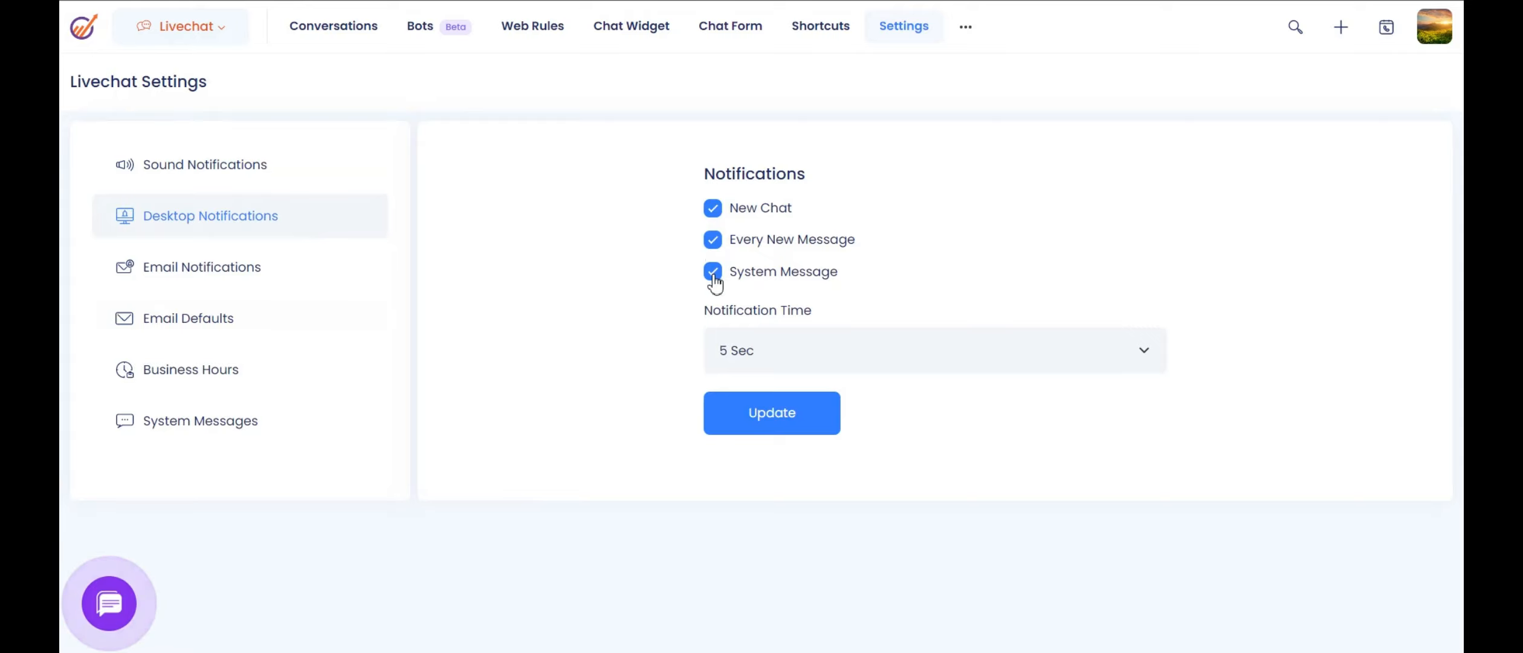
{"action": "left_click", "coordinate": [741, 350]}
{"action": "left_click", "coordinate": [740, 349]}
{"action": "left_click", "coordinate": [742, 349]}
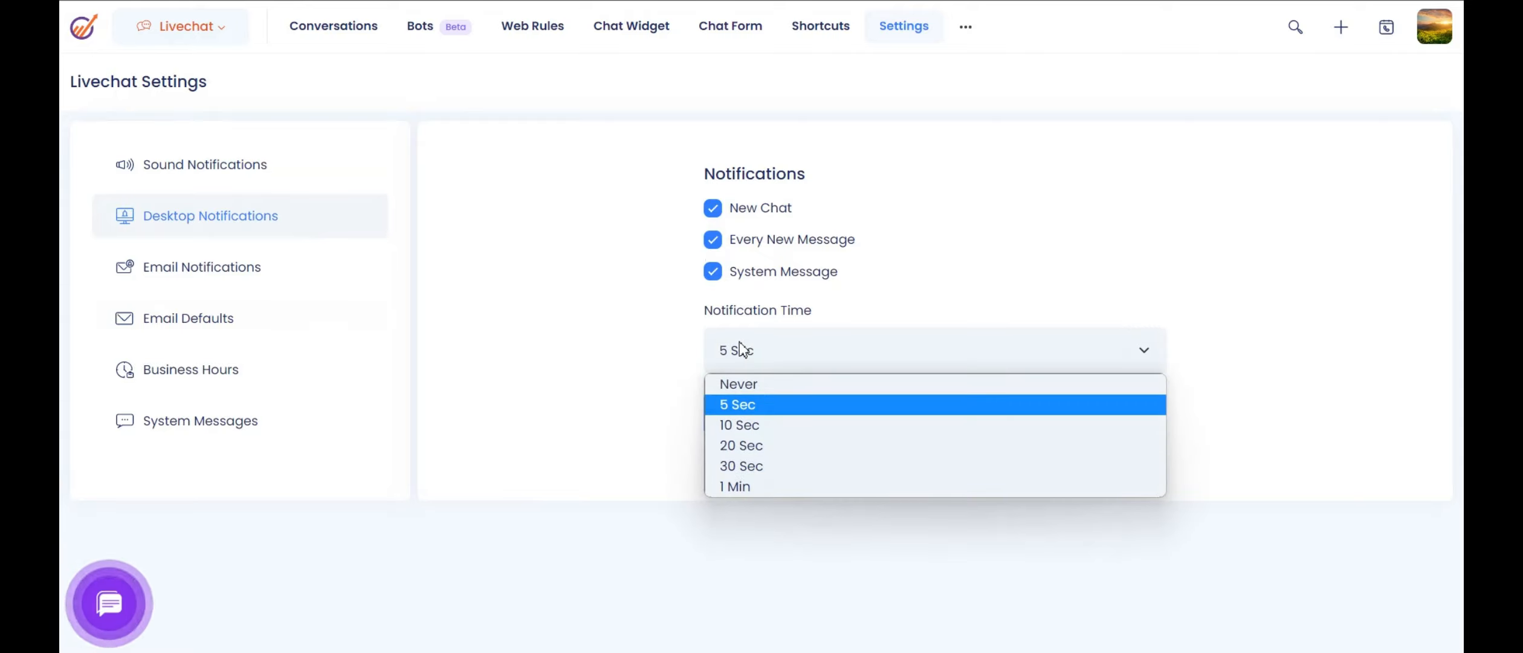
{"action": "left_click", "coordinate": [742, 350]}
{"action": "left_click", "coordinate": [254, 271]}
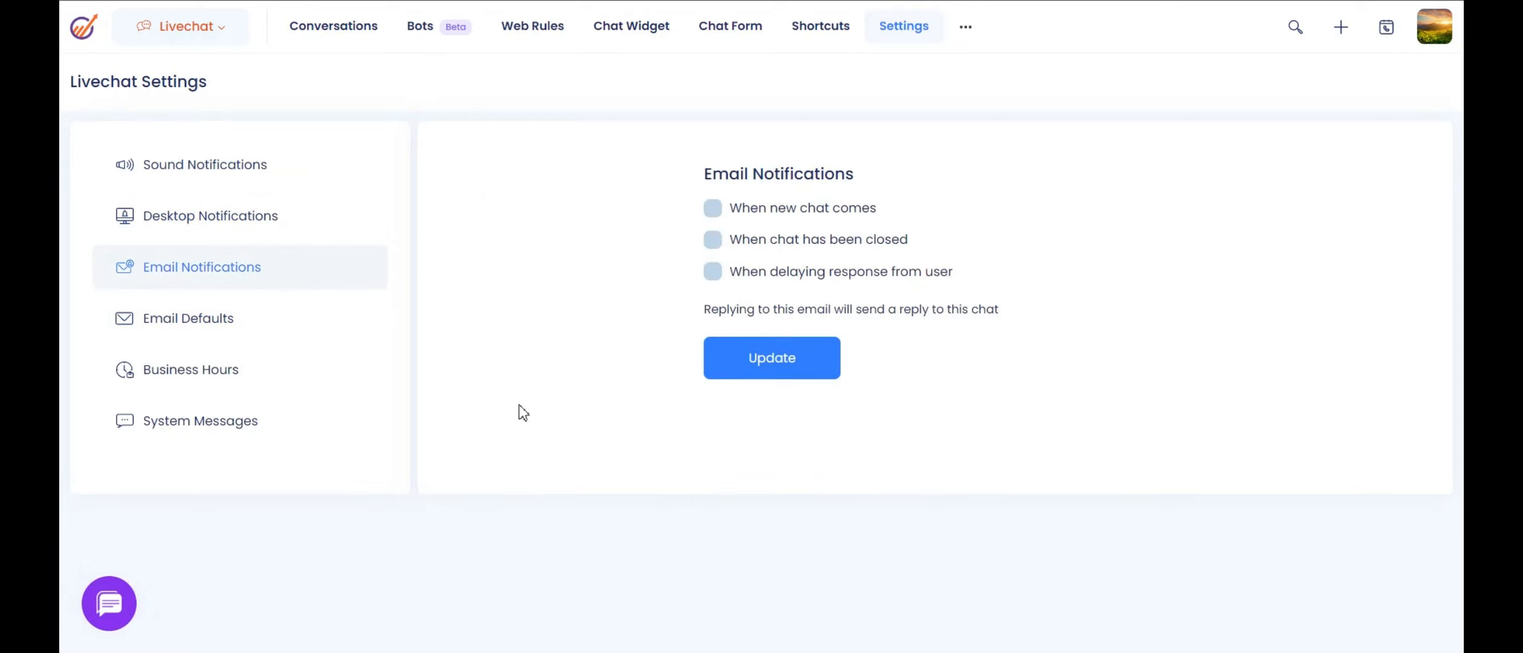
Step: Enable the email notifications for new chats, closed chats and delayed user responses, and clear all three again
{"action": "left_click", "coordinate": [714, 209]}
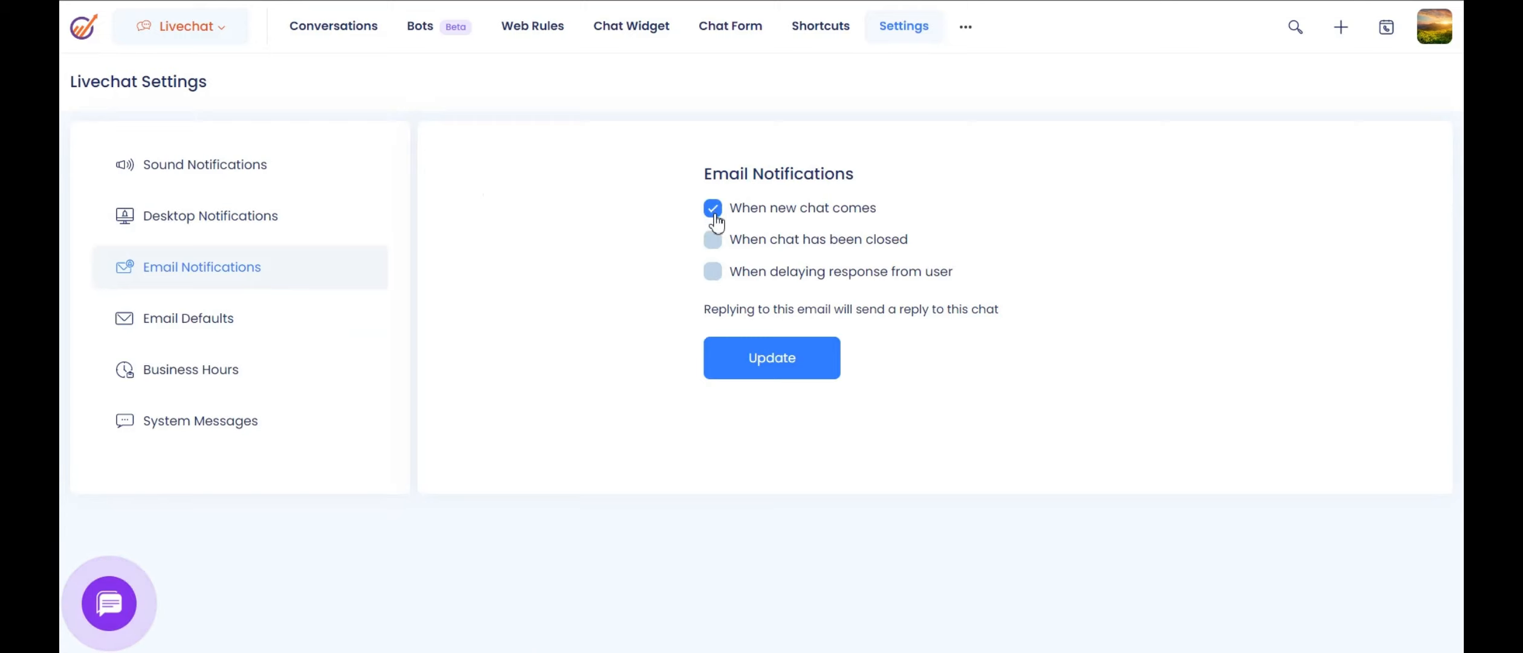
{"action": "left_click", "coordinate": [713, 239]}
{"action": "left_click", "coordinate": [714, 273]}
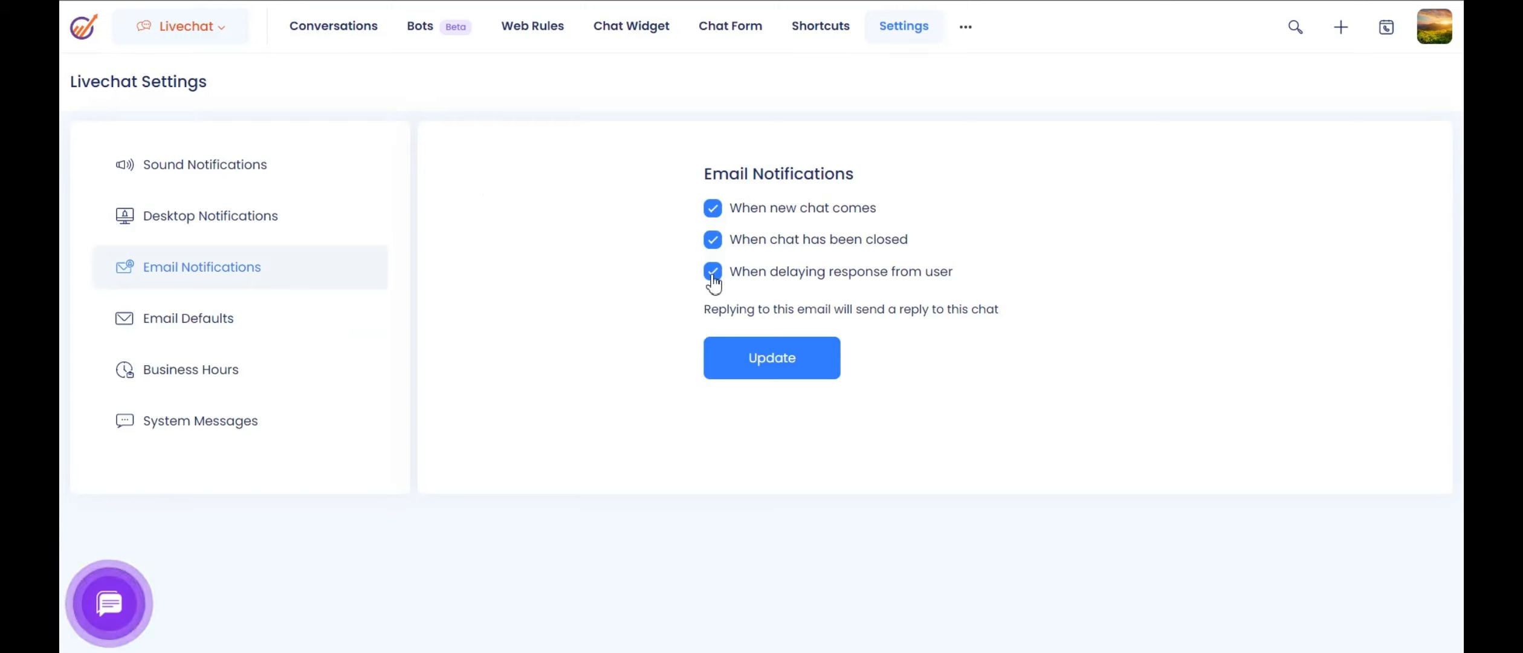
{"action": "left_click", "coordinate": [713, 272]}
{"action": "left_click", "coordinate": [713, 239]}
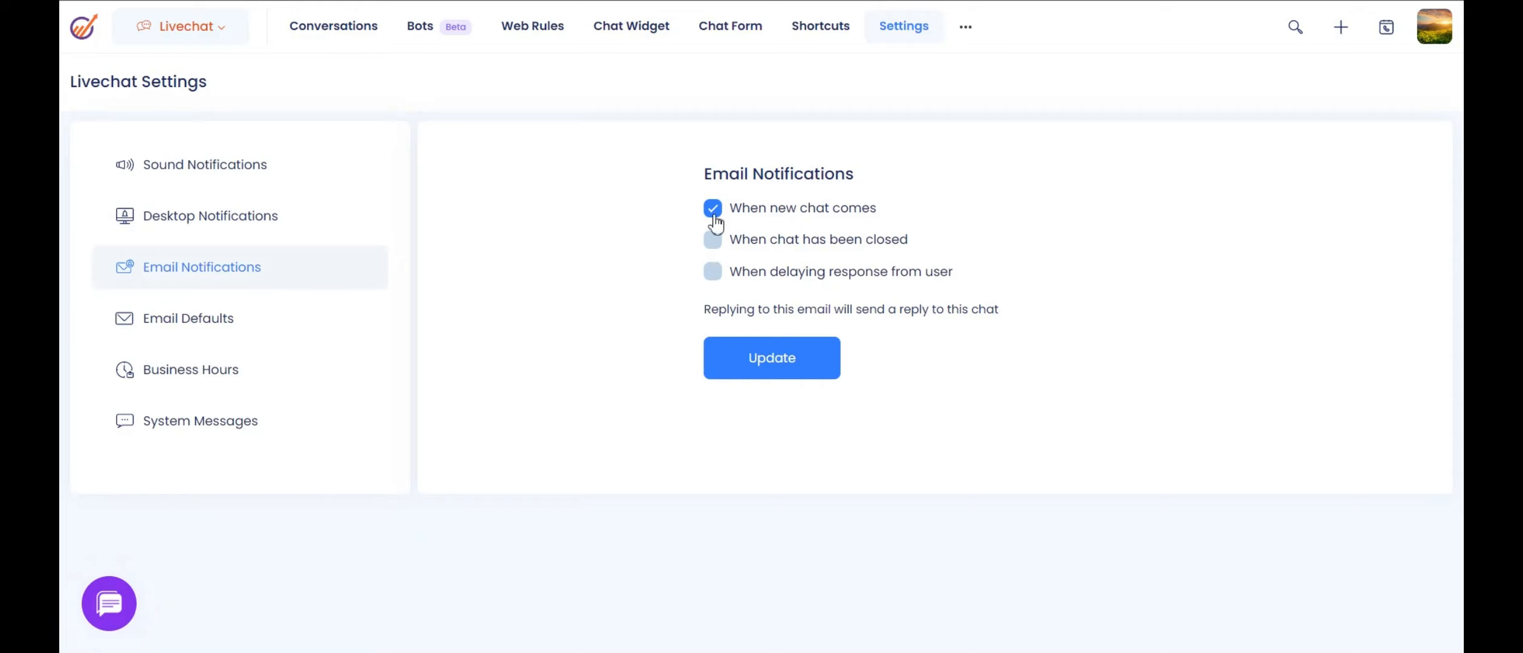
{"action": "left_click", "coordinate": [713, 208]}
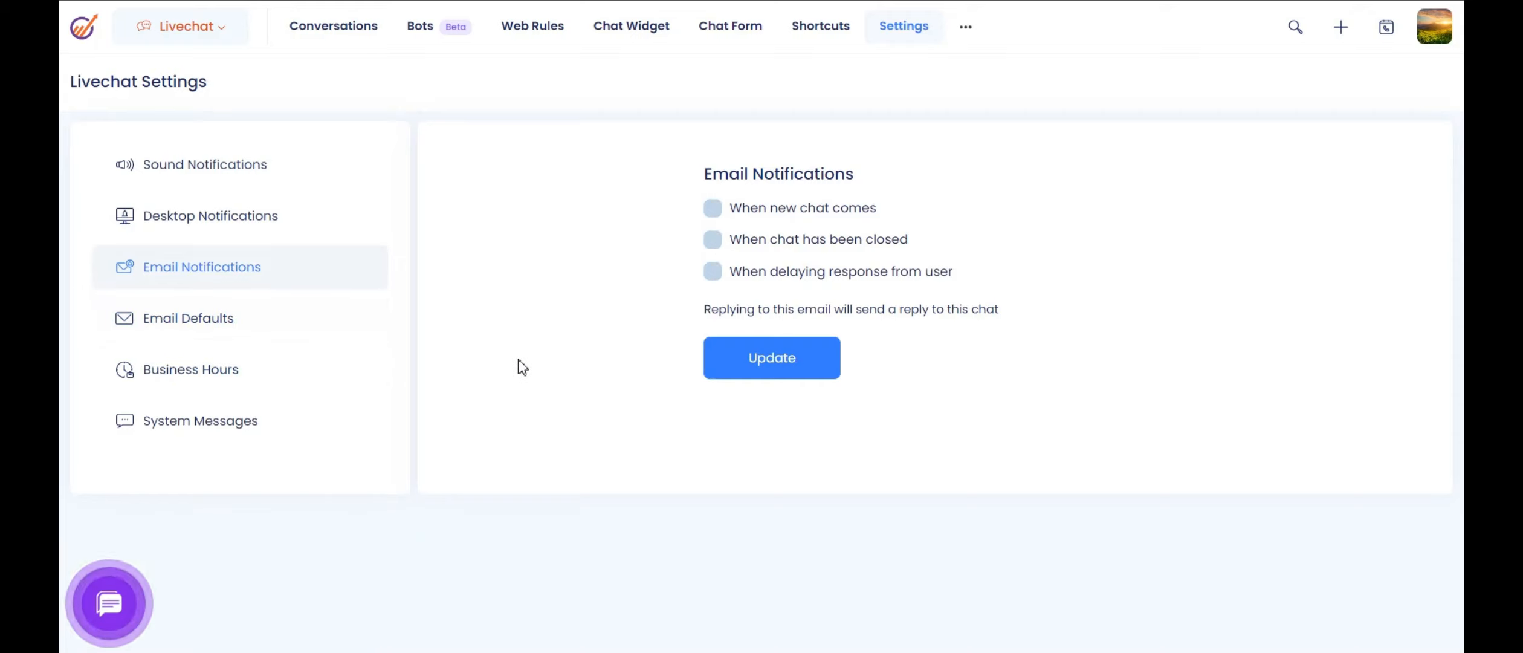
Step: Open the Livechat email defaults and examine the sender name and sender email used for chat transcripts
{"action": "left_click", "coordinate": [283, 332]}
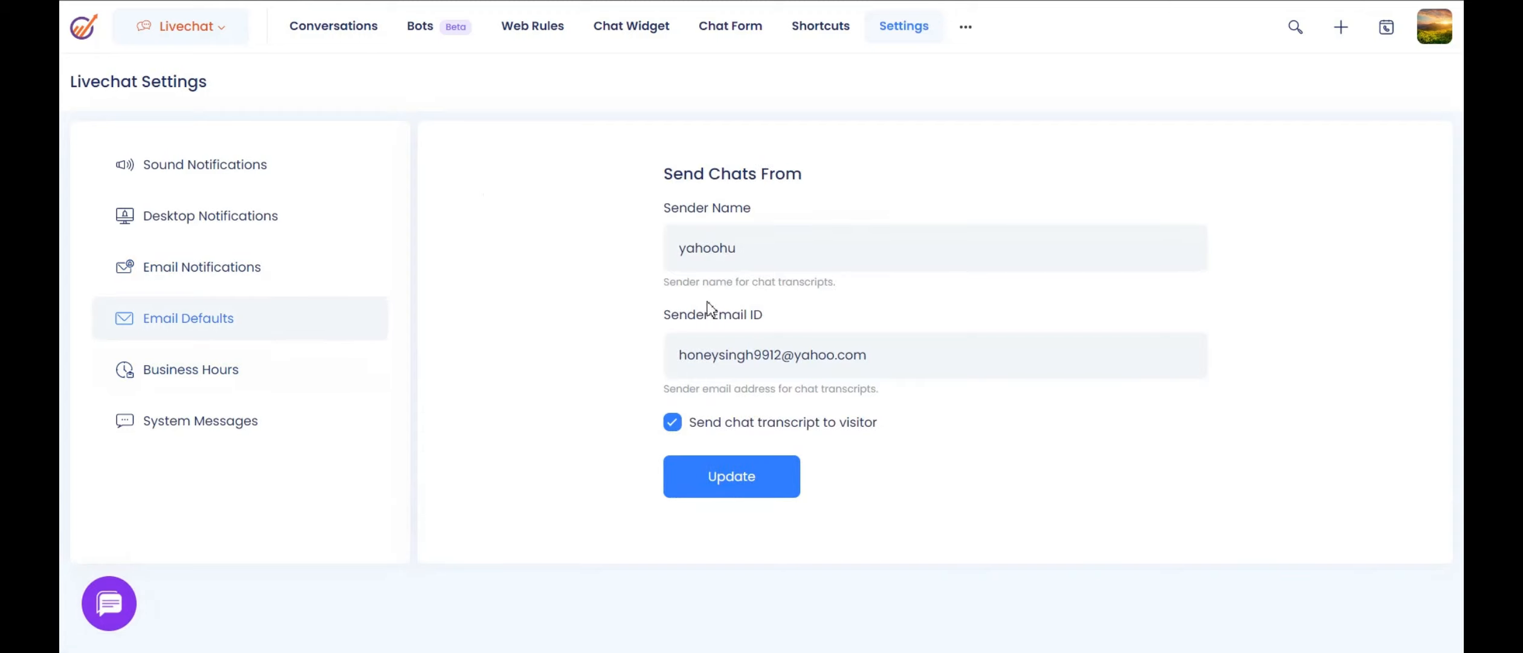
{"action": "left_click_drag", "start_coordinate": [747, 247], "coordinate": [664, 244]}
{"action": "left_click", "coordinate": [858, 265]}
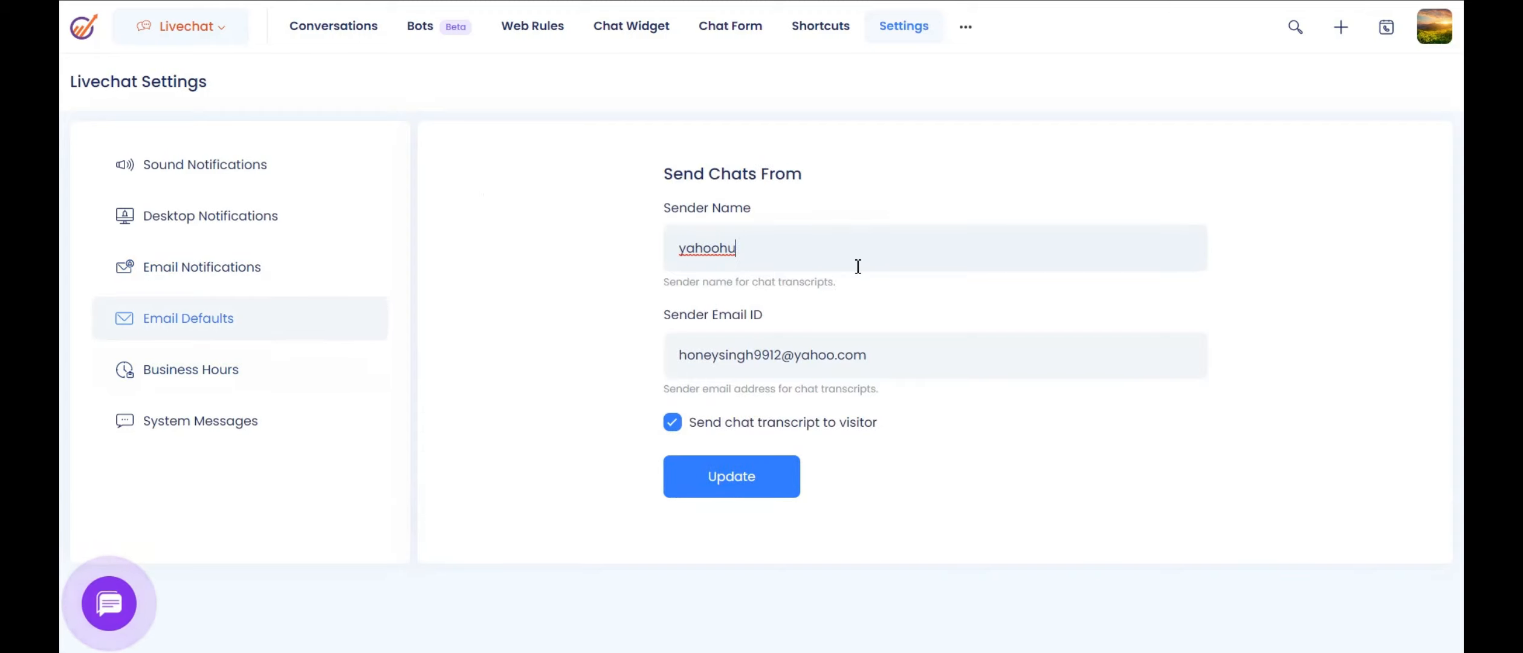
{"action": "left_click_drag", "start_coordinate": [894, 355], "coordinate": [524, 351]}
{"action": "left_click", "coordinate": [521, 344]}
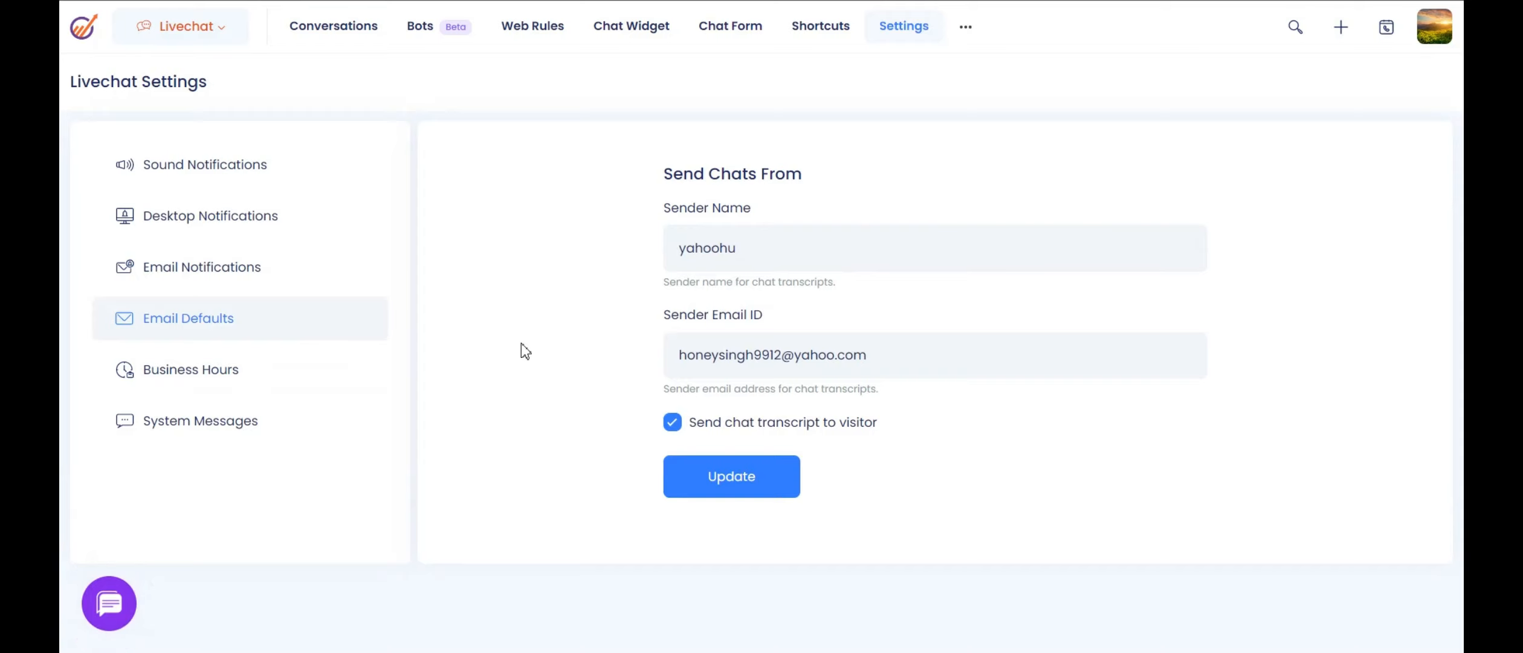
Step: Open the Livechat business hours, set the time zone to (GMT+3:00) Europe/Volgograd, and look over the weekday schedule
{"action": "left_click", "coordinate": [249, 369]}
{"action": "scroll", "coordinate": [891, 266], "scroll_direction": "down", "scroll_amount": 2}
{"action": "left_click", "coordinate": [892, 172]}
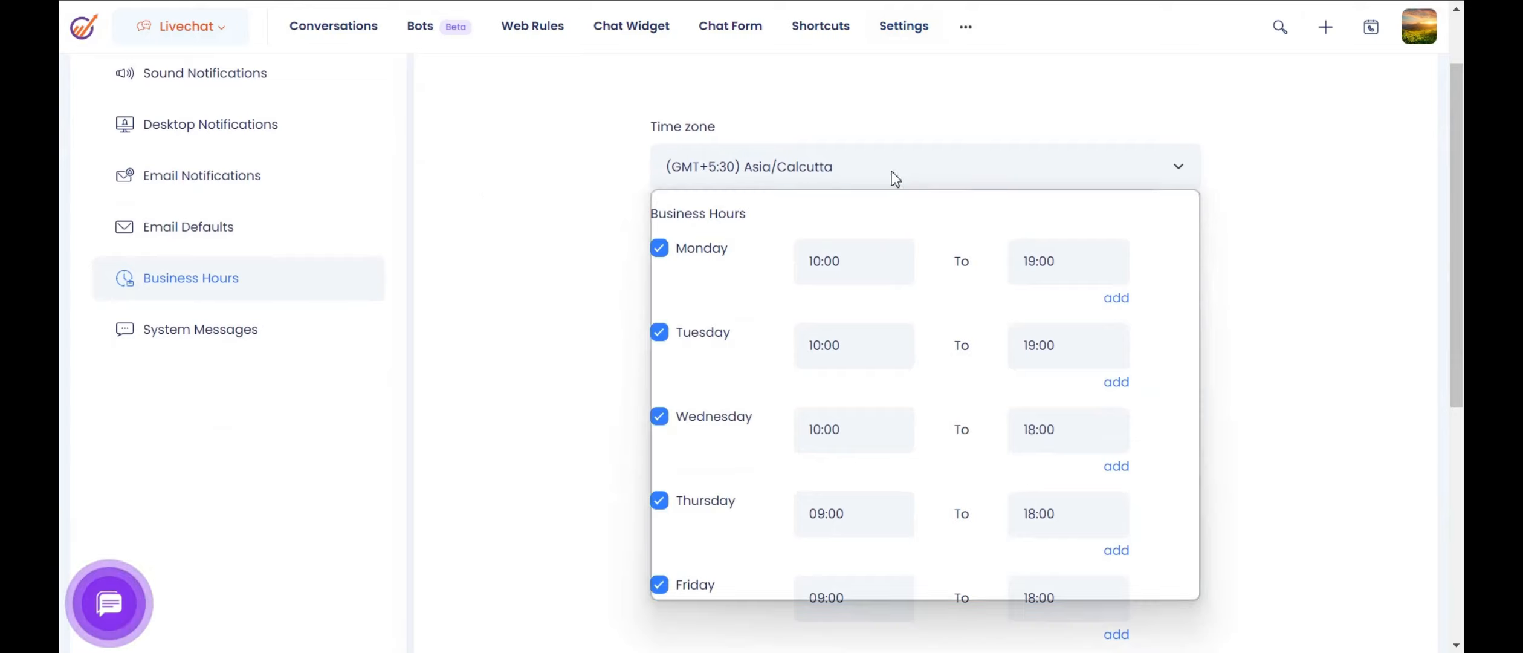
{"action": "left_click", "coordinate": [855, 243]}
{"action": "scroll", "coordinate": [924, 193], "scroll_direction": "down", "scroll_amount": 3}
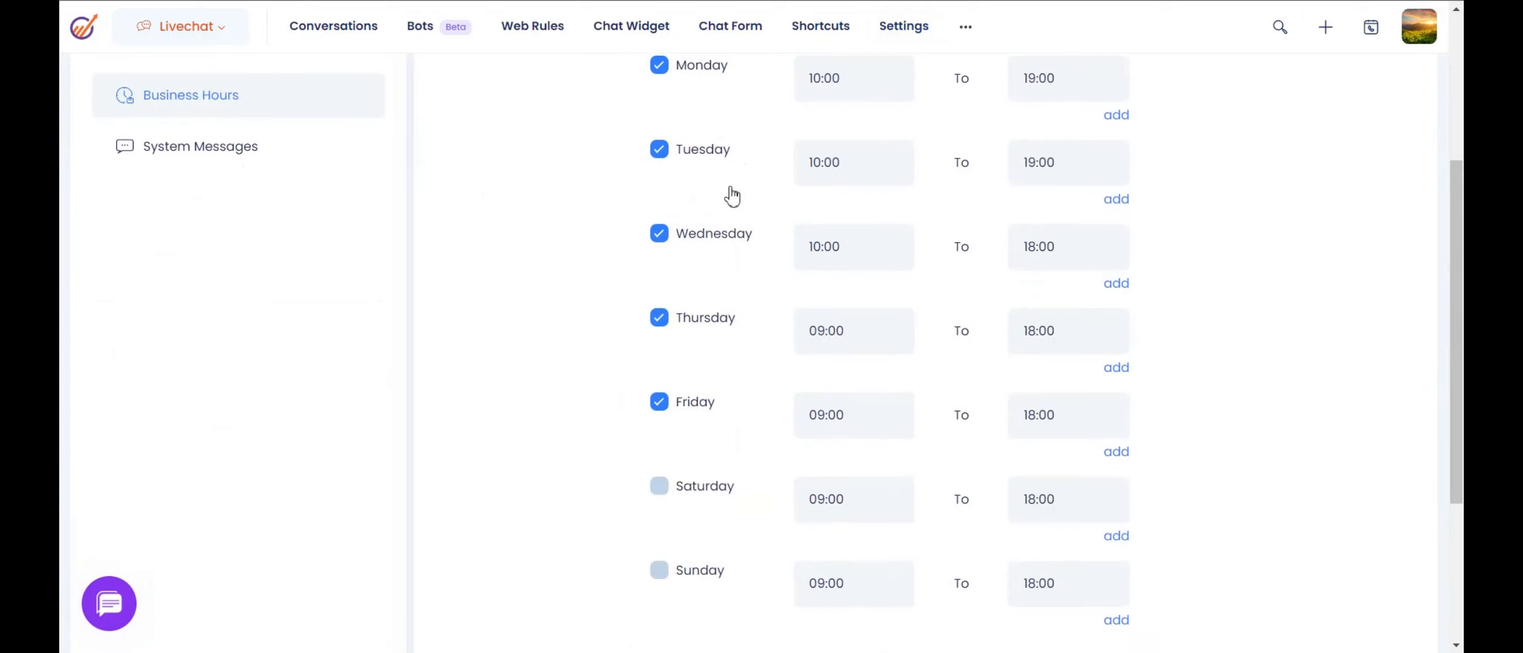
{"action": "scroll", "coordinate": [650, 245], "scroll_direction": "up", "scroll_amount": 2}
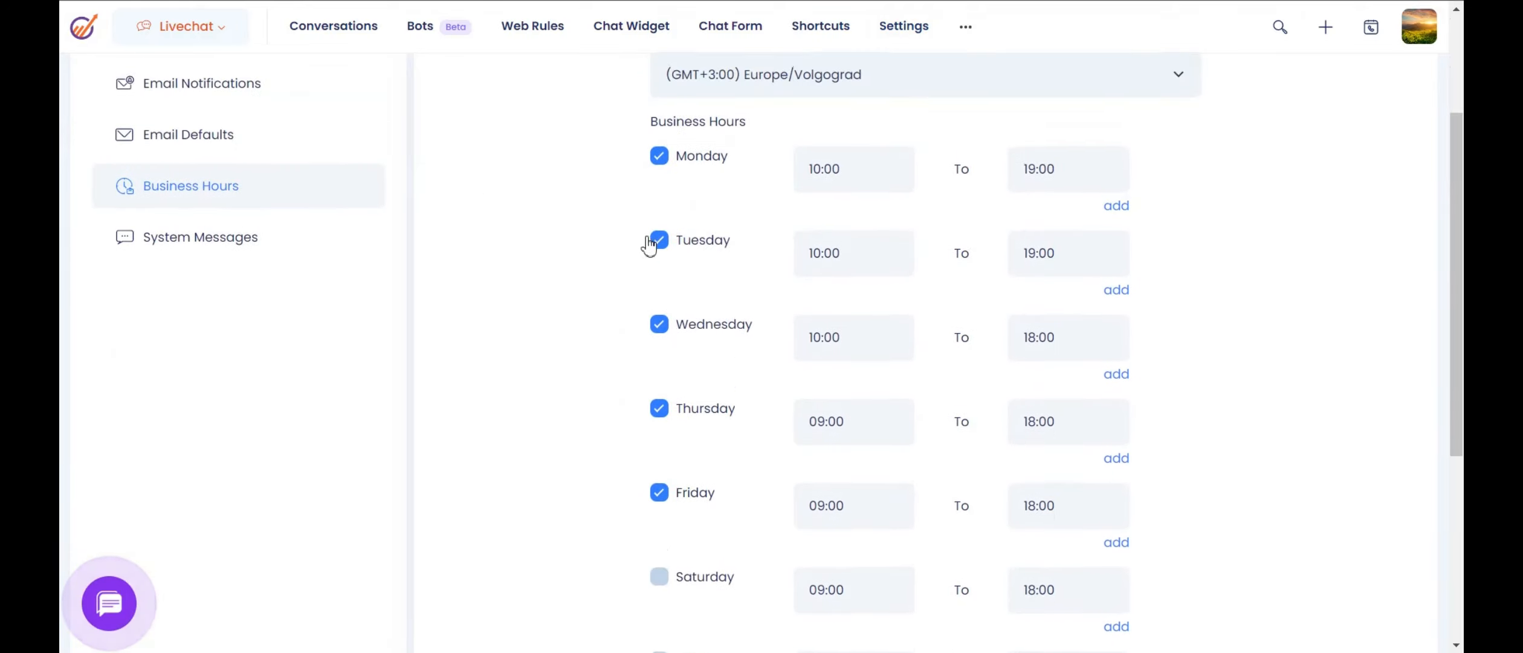
Step: View the time pickers for Monday's start and end hours and close them without changing the times
{"action": "left_click", "coordinate": [863, 171]}
{"action": "left_click", "coordinate": [1079, 174]}
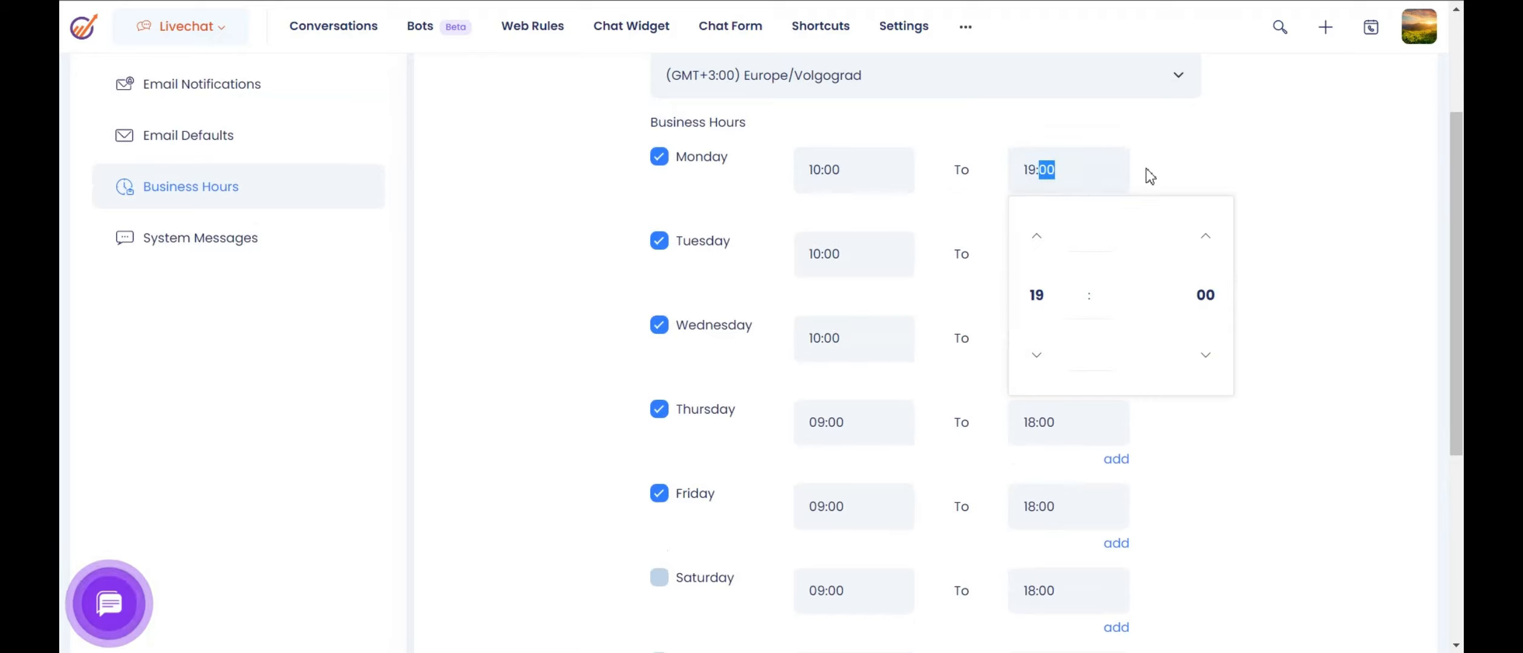
{"action": "left_click", "coordinate": [1234, 231]}
Step: Turn Disable Chat During Non-business Hours on and off again, and return to the business hours schedule
{"action": "scroll", "coordinate": [1244, 282], "scroll_direction": "down", "scroll_amount": 6}
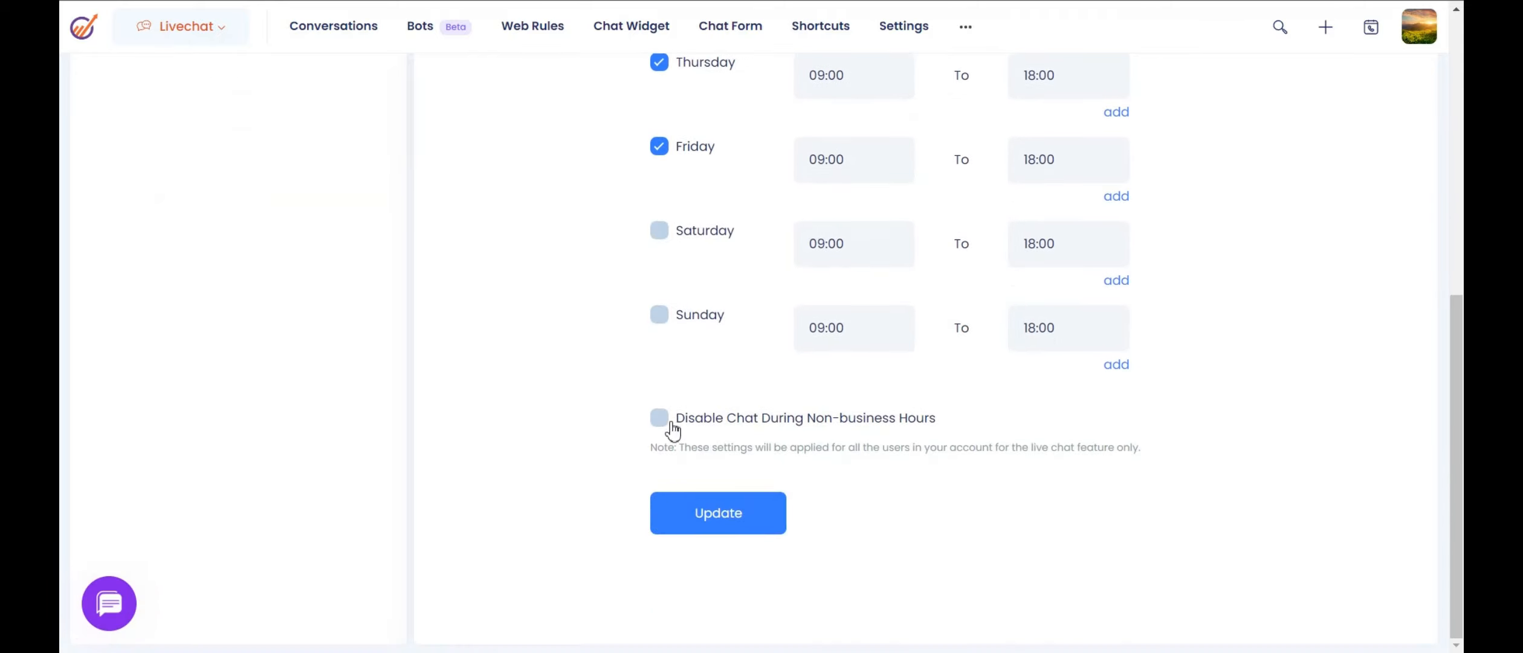
{"action": "left_click", "coordinate": [659, 418]}
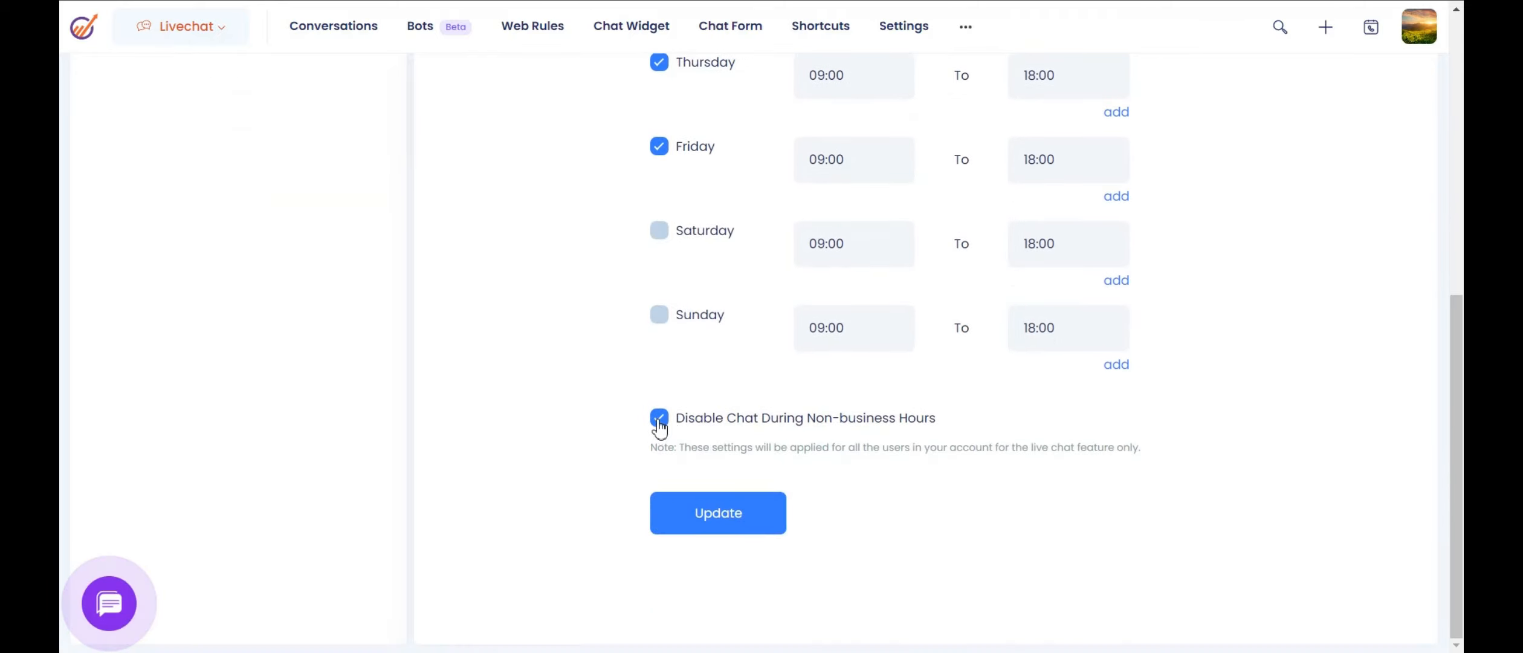
{"action": "left_click", "coordinate": [659, 424]}
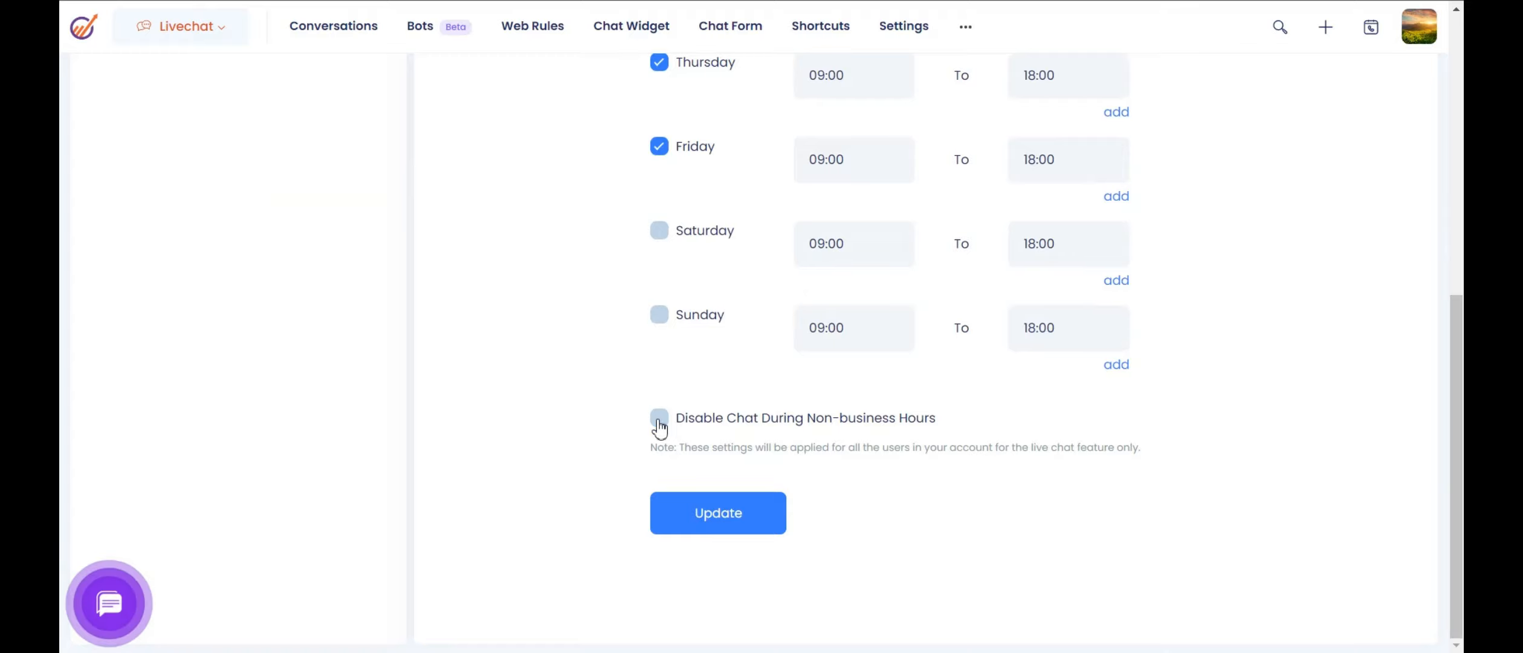
{"action": "left_click", "coordinate": [659, 426]}
{"action": "left_click", "coordinate": [659, 426]}
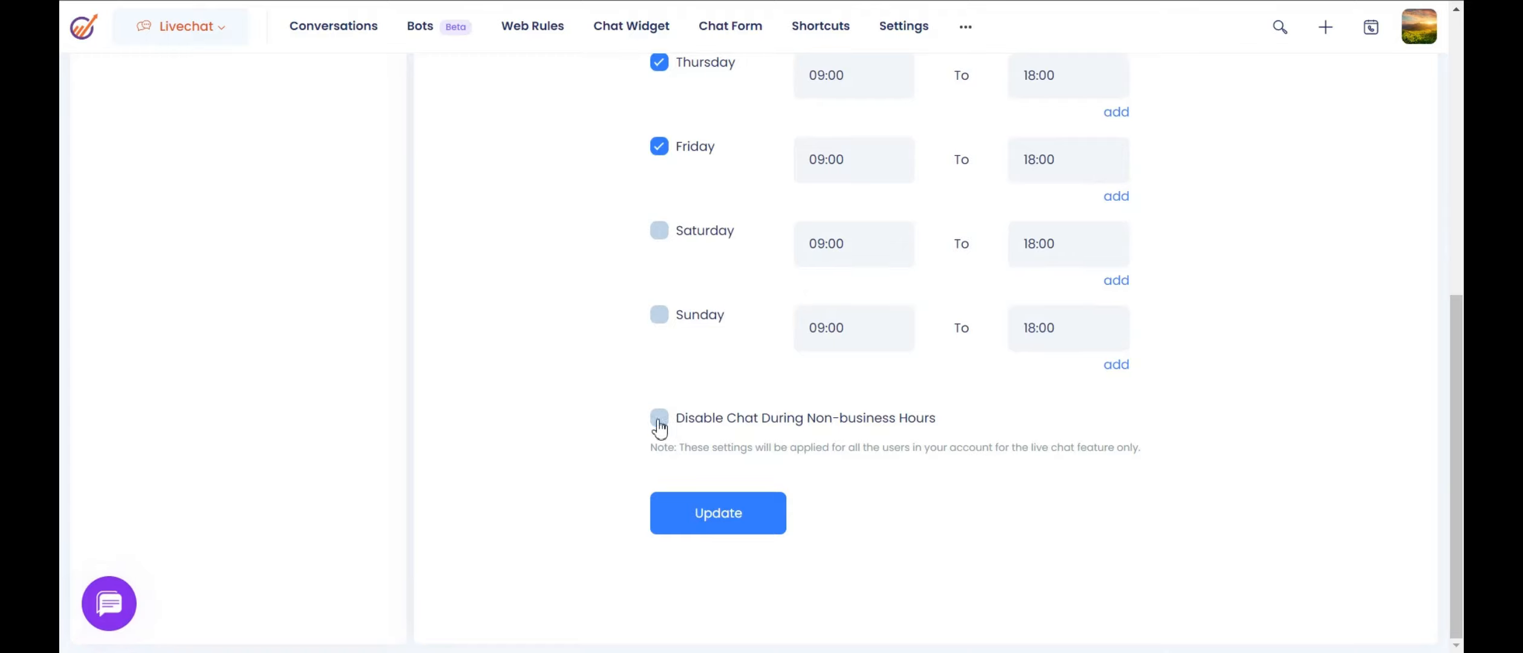
{"action": "scroll", "coordinate": [587, 409], "scroll_direction": "up", "scroll_amount": 1}
{"action": "scroll", "coordinate": [587, 409], "scroll_direction": "up", "scroll_amount": 8}
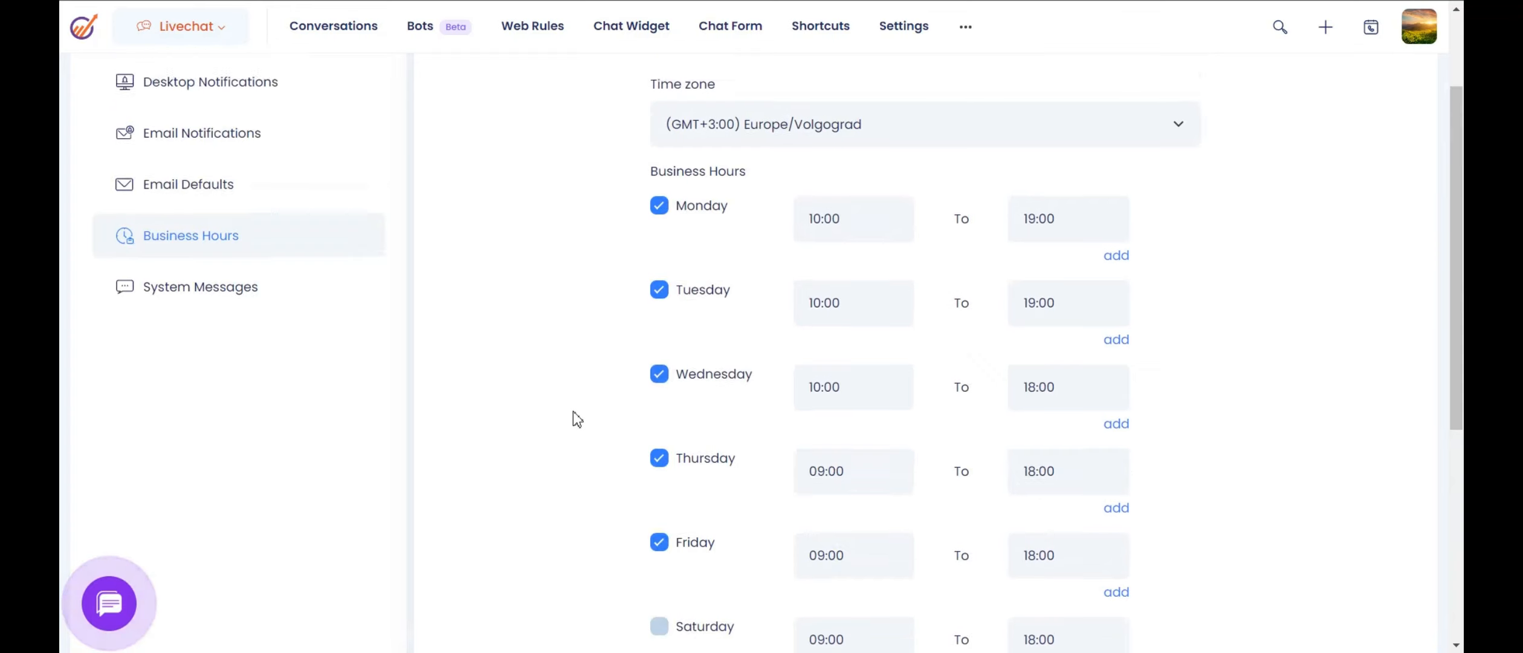